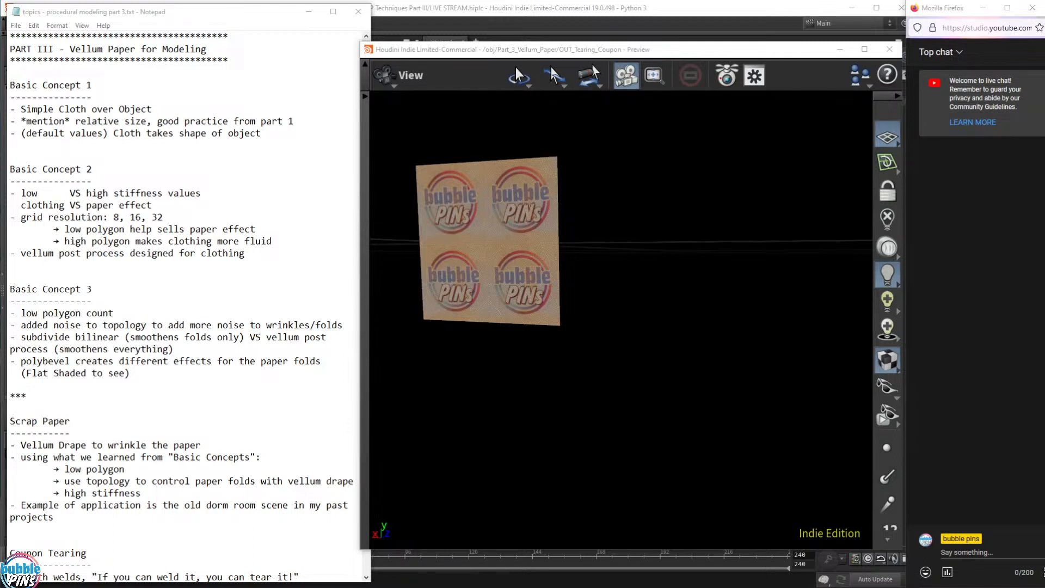
- Bring the Vellum topic notes forward, then move the Blender 'coupon tearing paper.blend' window onto the screen
left_click(245, 133)
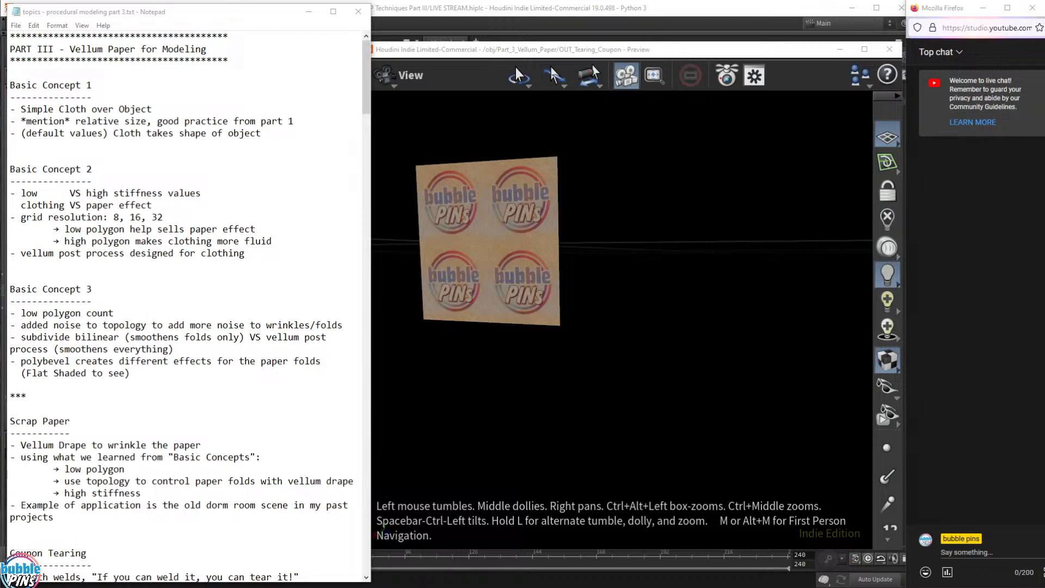
left_click_drag(1044, 283, 508, 40)
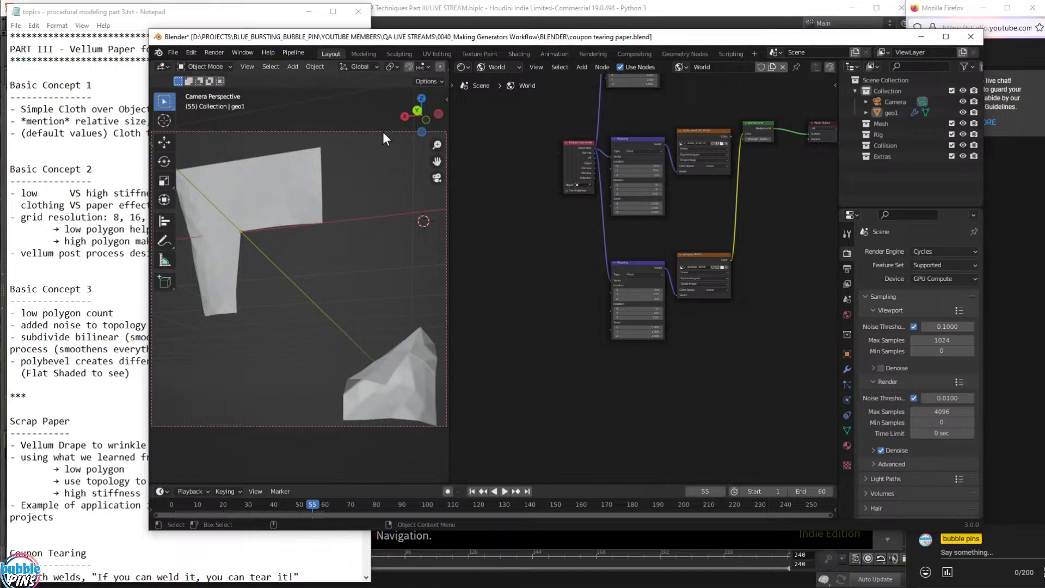
- Maximize Blender's 3D view and switch to Rendered shading to show the textured torn coupon pieces
scroll(354, 220, "down", 2)
key("ctrl+space")
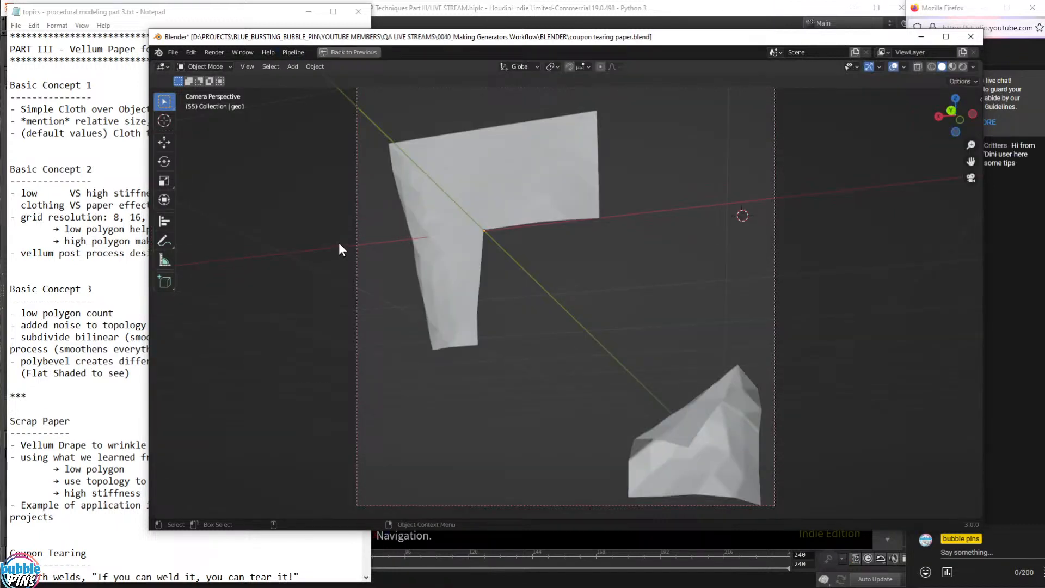
left_click(962, 66)
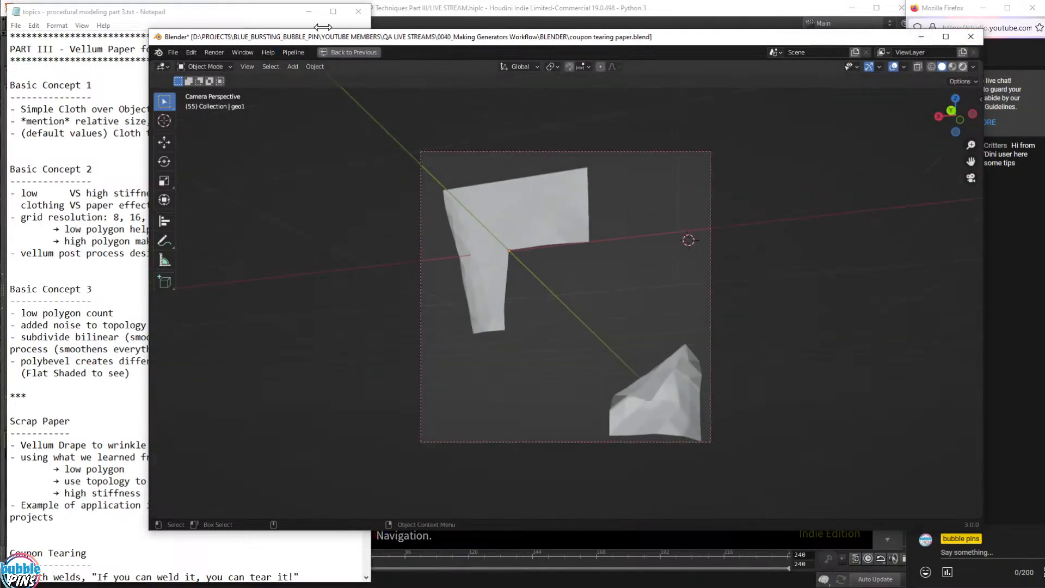
- Resize and reposition the Blender window beside the notes and chat, then return to Houdini
left_click_drag(157, 36, 426, 49)
scroll(689, 256, "up", 2)
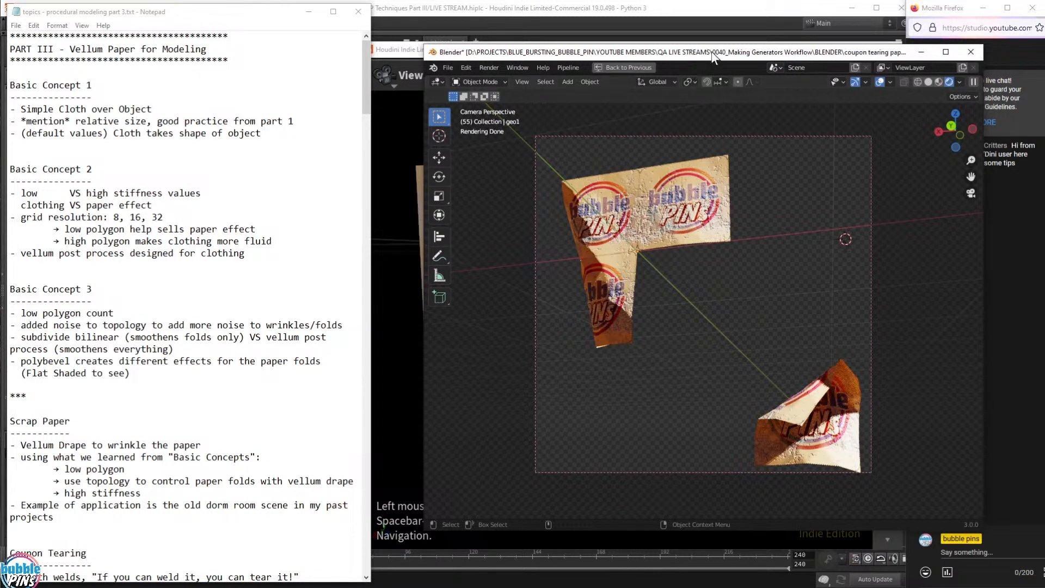
left_click_drag(427, 48, 516, 60)
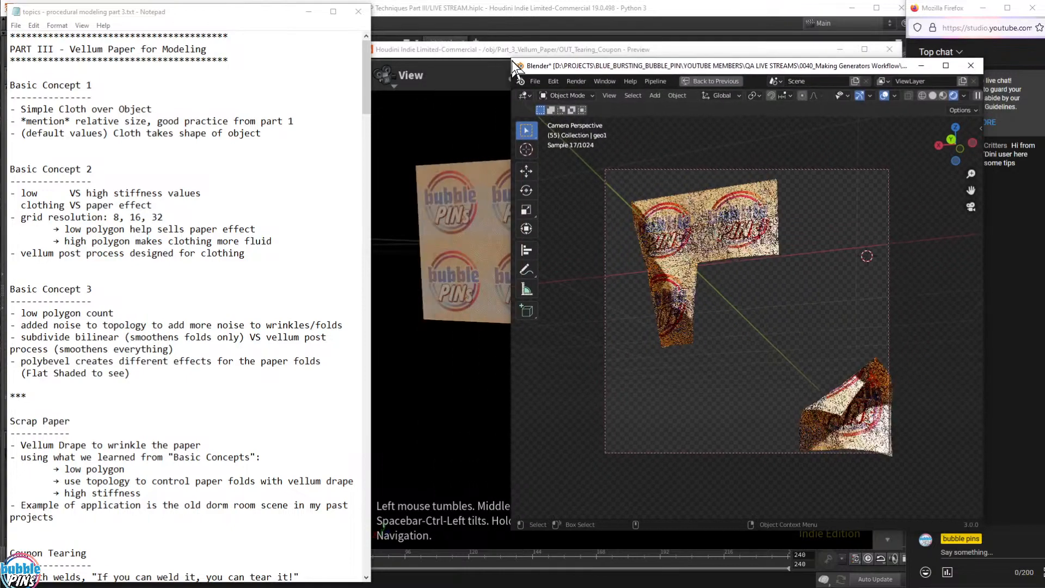
left_click_drag(832, 66, 740, 62)
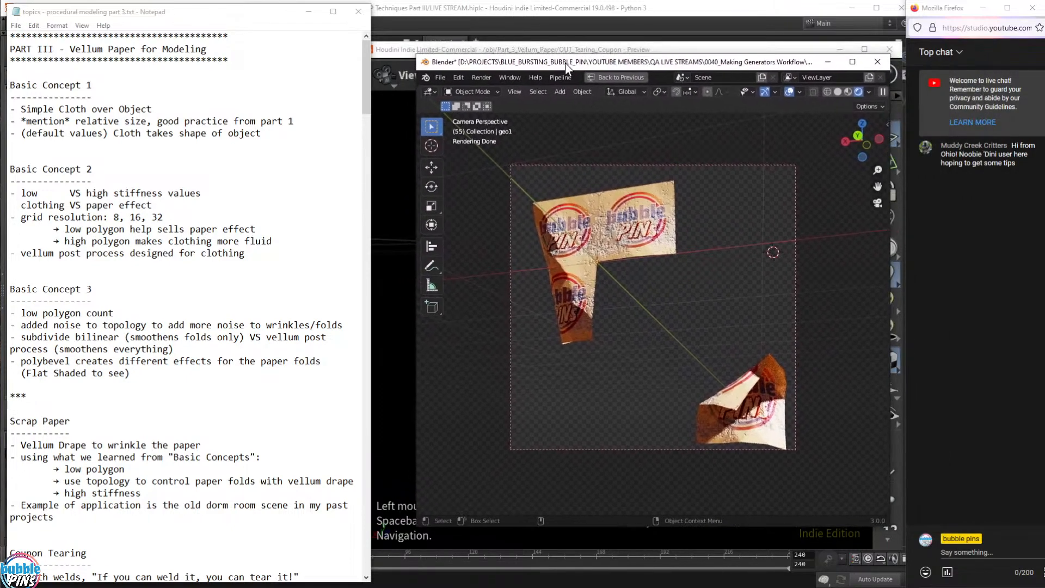
left_click_drag(417, 55, 355, 48)
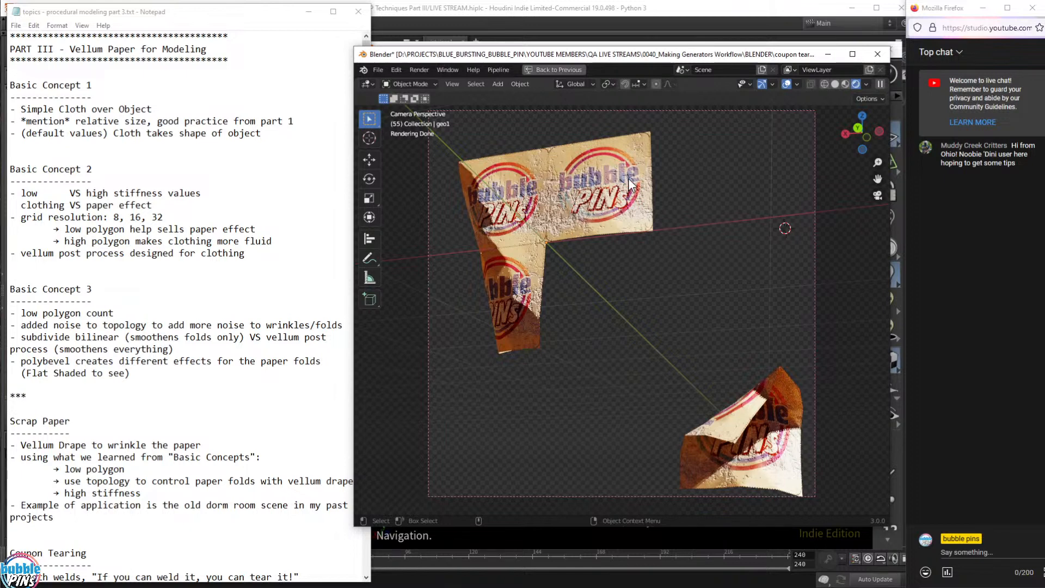
left_click(496, 24)
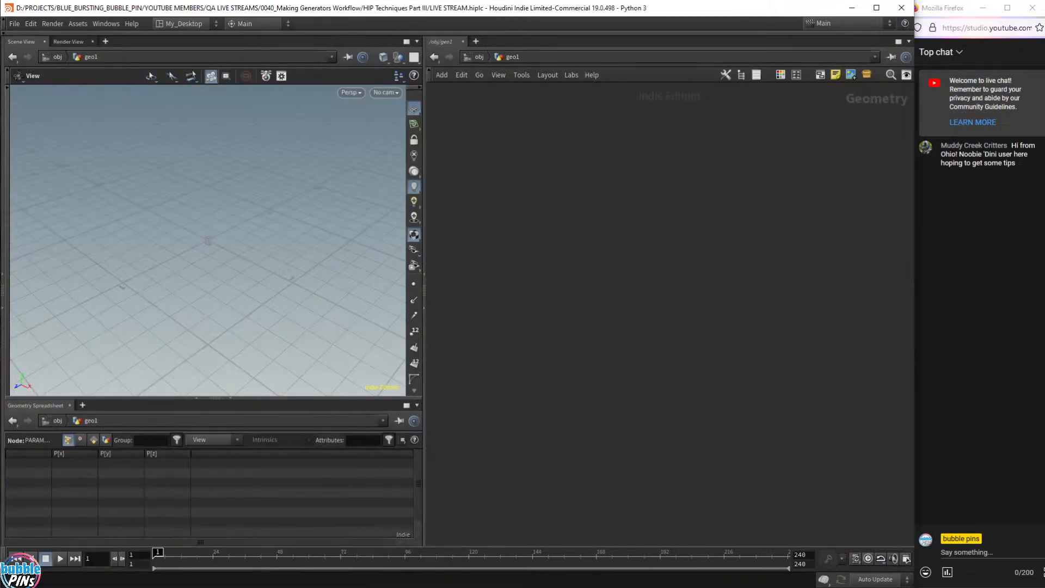
- Bring the floating OUT_Tearing_Coupon preview with the four-logo bubble PINs sheet to the front
key("alt+Tab")
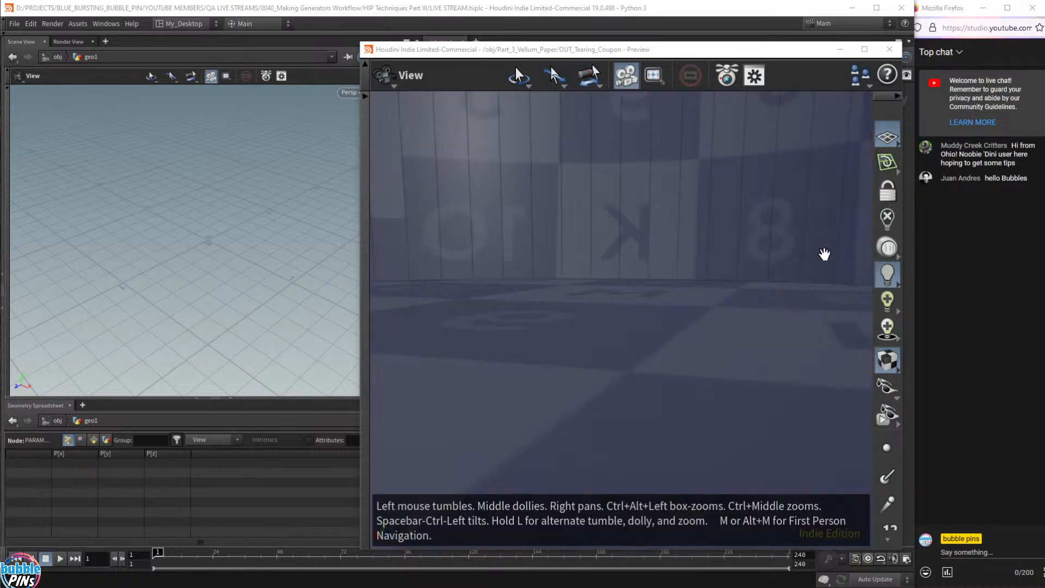
- Frame the scrap-paper bucket in the preview, orbit to look down into it, and enable textured shading
left_click(747, 286)
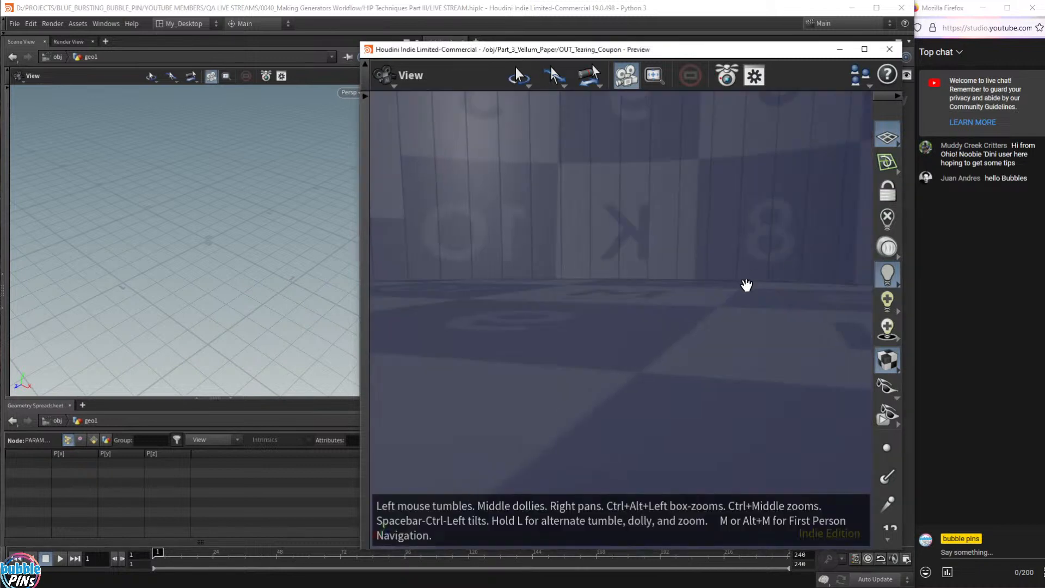
key("space+g")
scroll(674, 271, "down", 5)
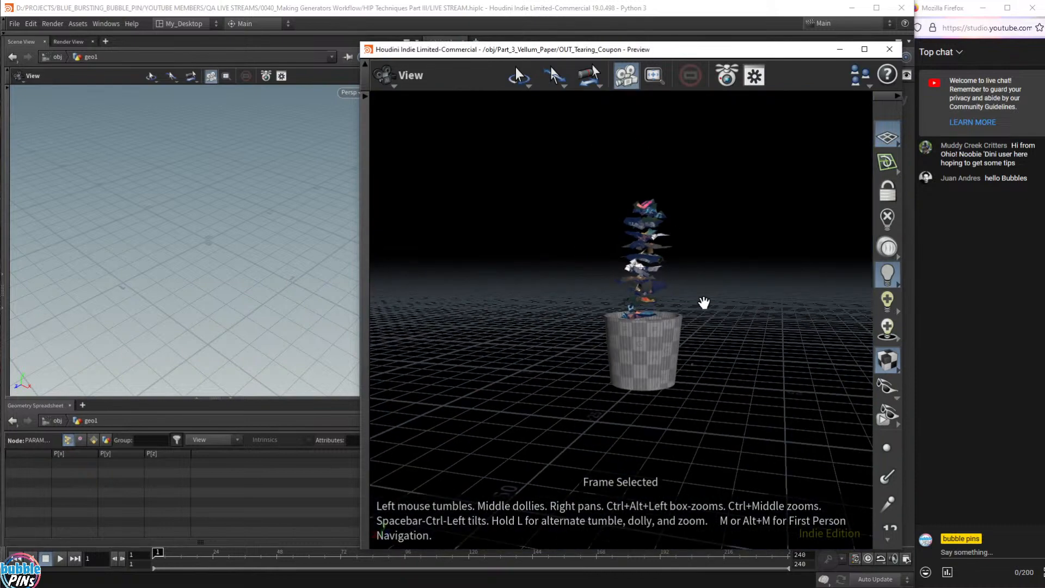
left_click_drag(705, 304, 662, 320)
scroll(674, 296, "up", 4)
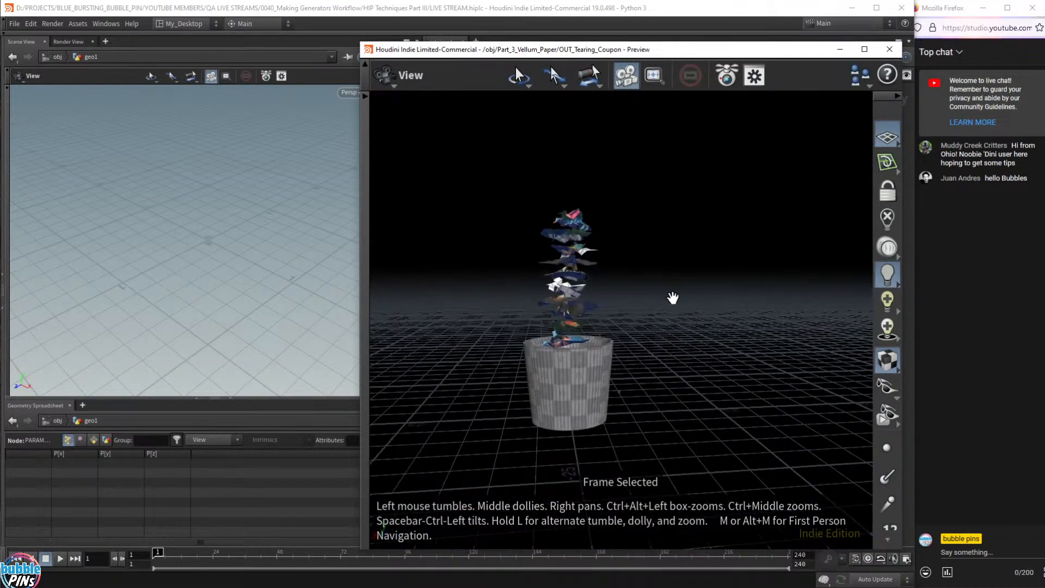
right_click_drag(664, 293, 723, 290)
scroll(693, 305, "up", 3)
scroll(693, 306, "down", 2)
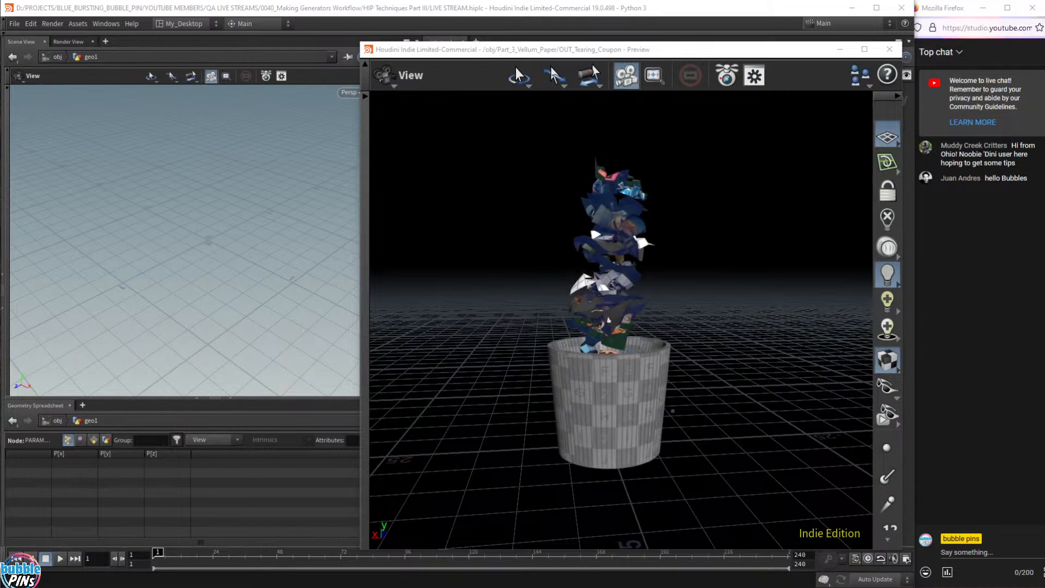
left_click_drag(688, 294, 636, 346)
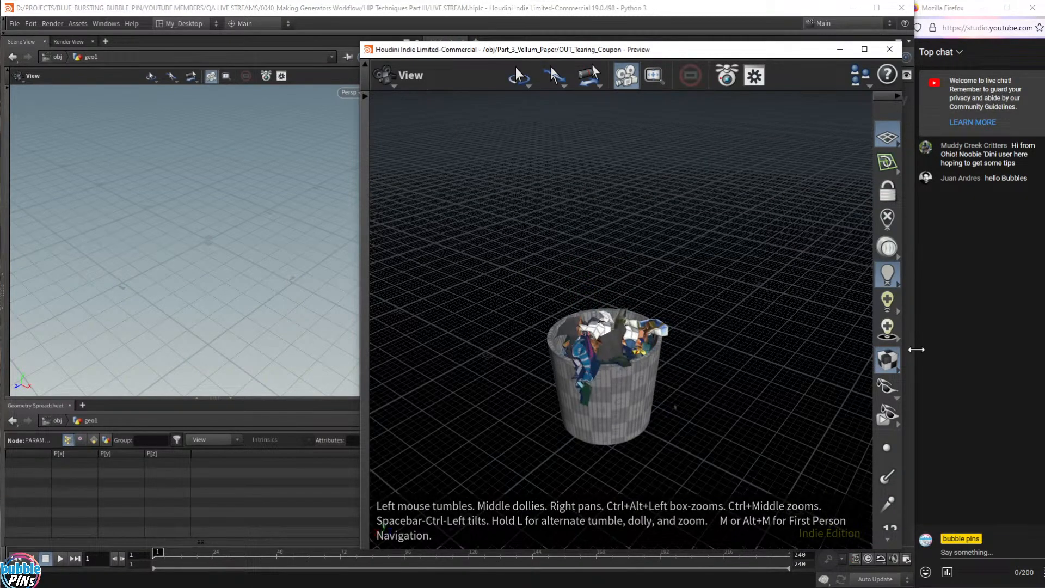
left_click(887, 359)
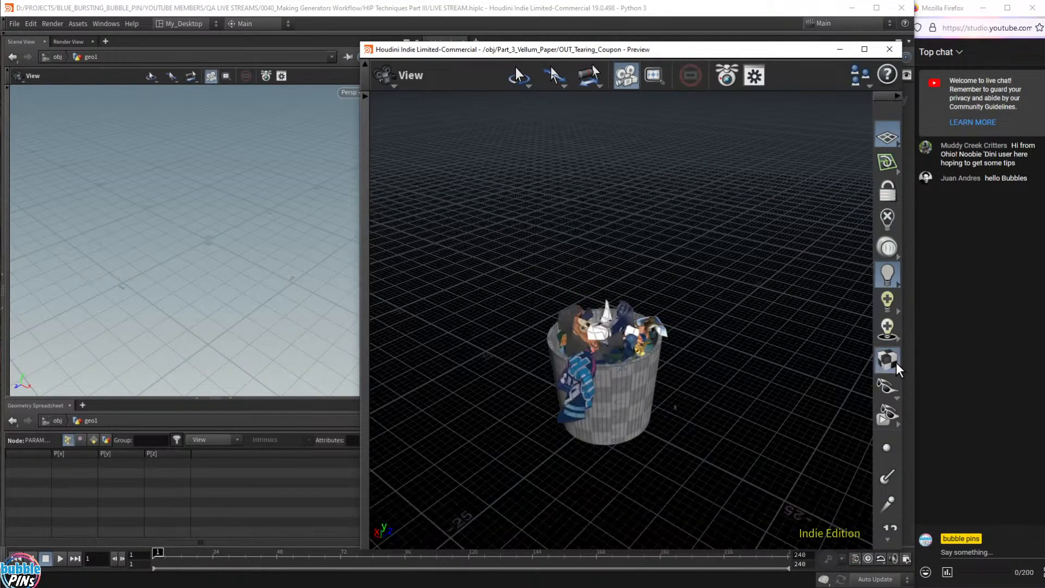
mouse_move(723, 362)
left_mouse_down()
mouse_move(636, 408)
mouse_move(675, 370)
left_mouse_up()
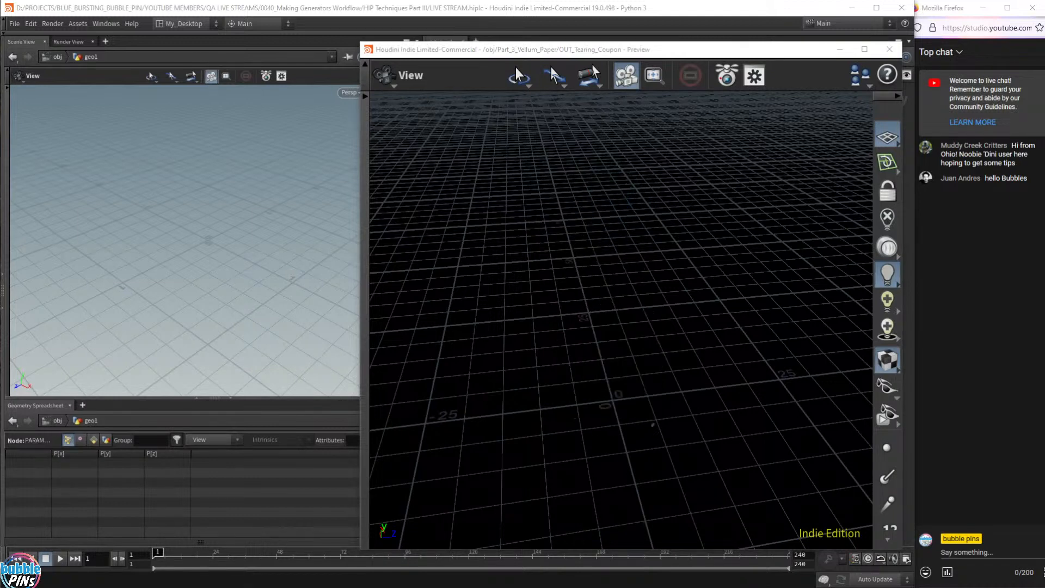
- Frame the torn coupon, orbit to view it from below, then switch to Blender's render for comparison
left_click_drag(653, 277, 658, 259)
key("f")
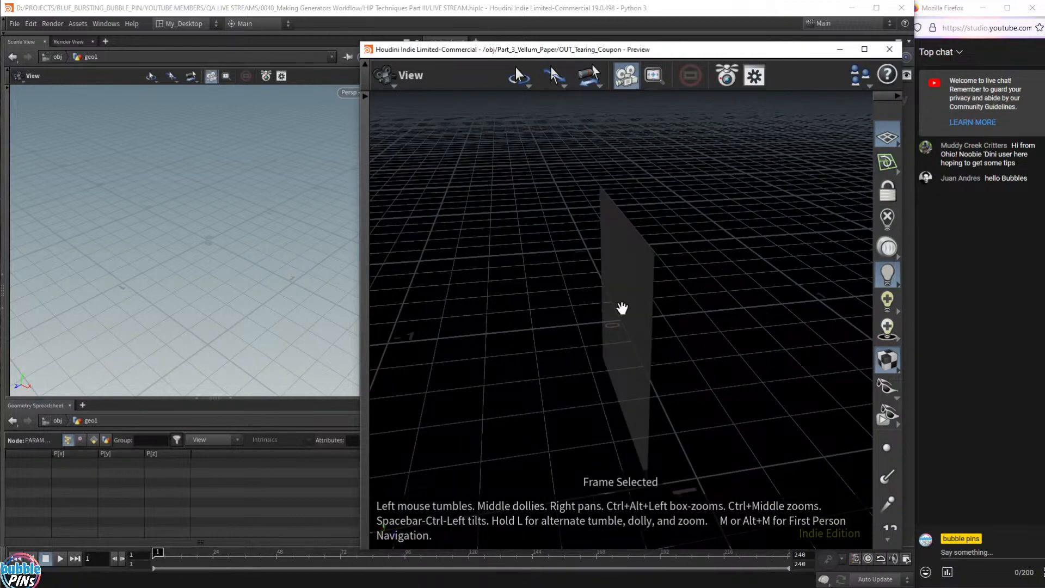
left_click_drag(566, 272, 644, 296)
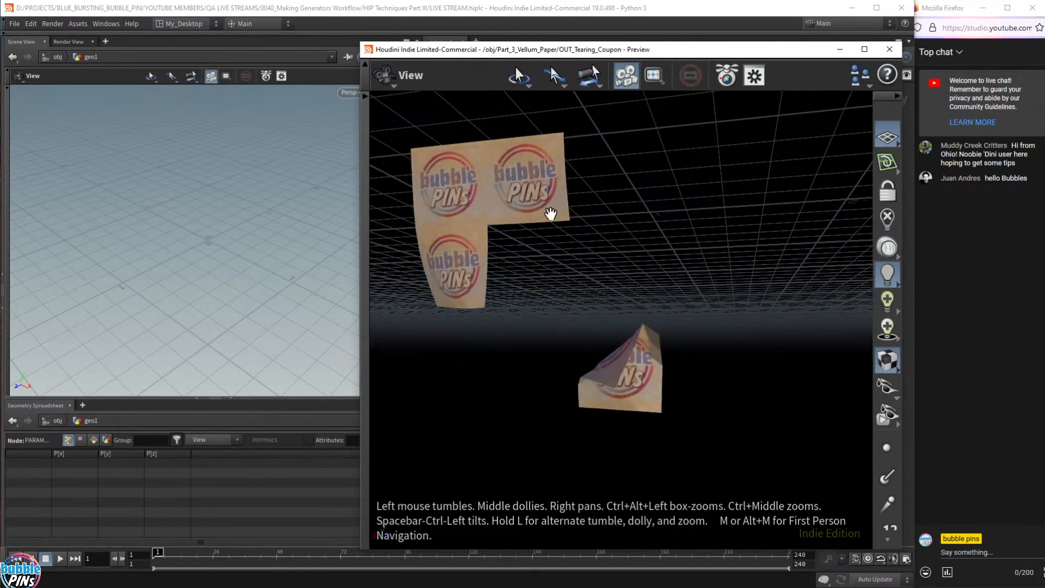
left_click_drag(551, 215, 602, 201)
key("alt+Tab")
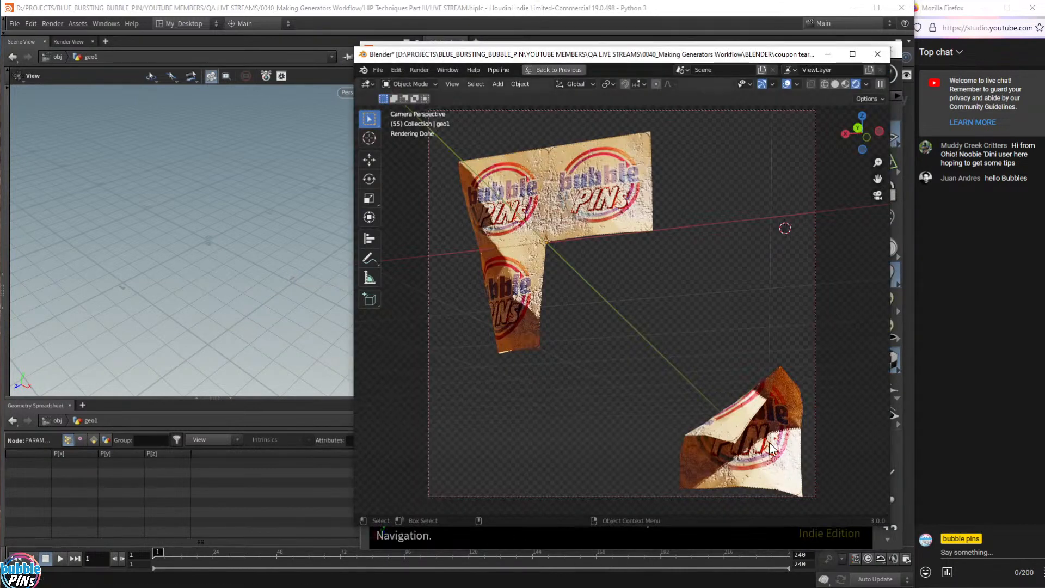
- Play Blender's tearing animation, stop at frame 37, and bring the Instagram profile window onscreen
key("space")
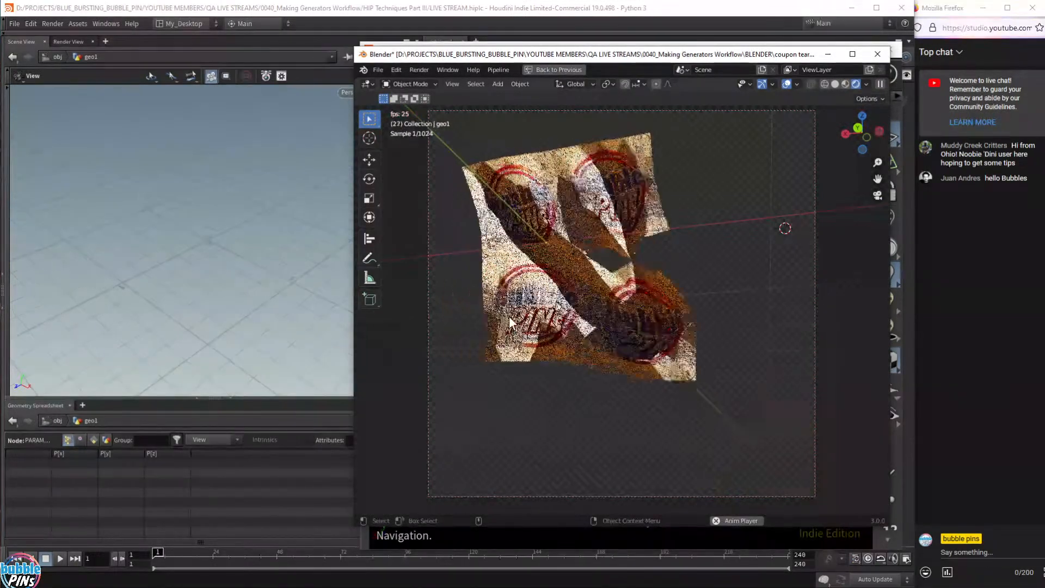
key("space")
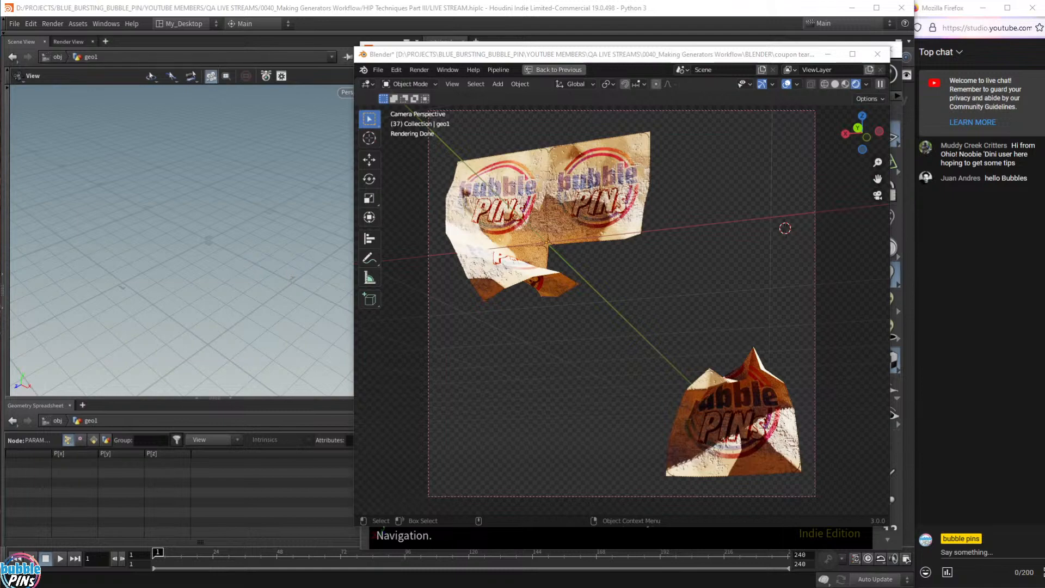
left_click_drag(1007, 582, 595, 48)
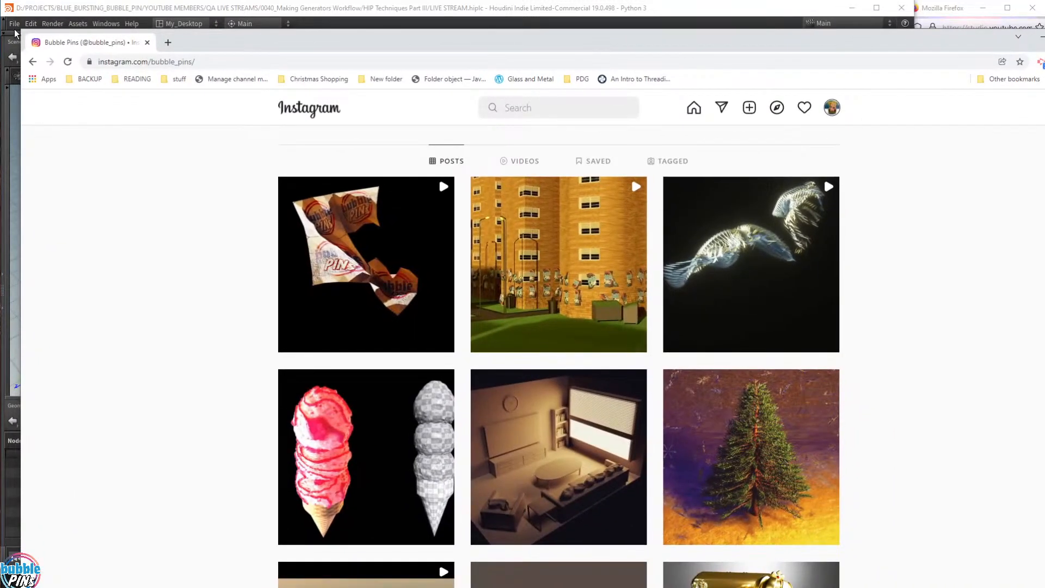
- Resize the Instagram window, view the first coupon-tearing post, close it, and move the browser aside
left_click_drag(21, 29, 513, 135)
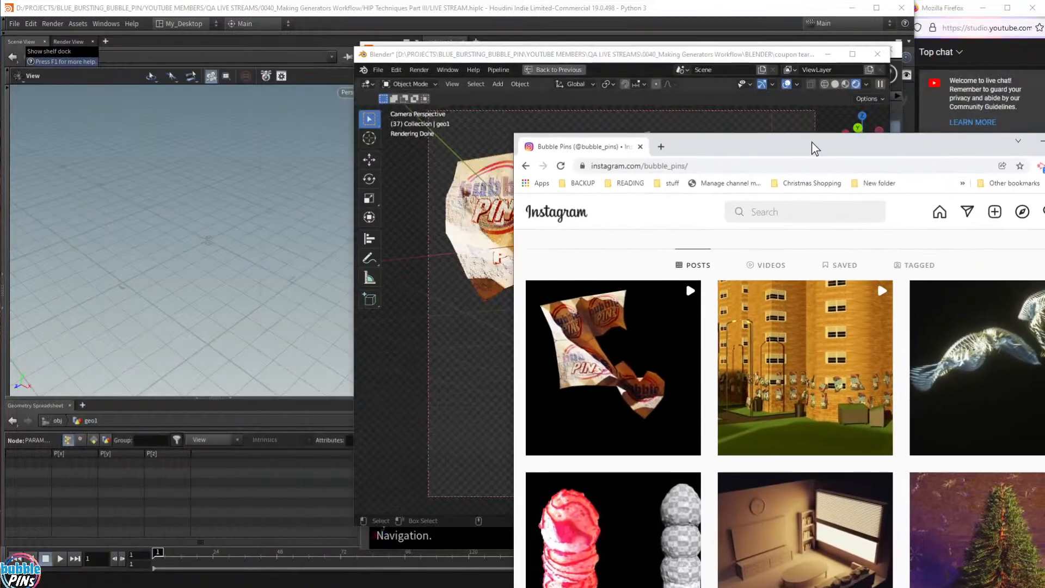
left_click_drag(812, 144, 554, 49)
left_click(578, 55)
left_click(465, 196)
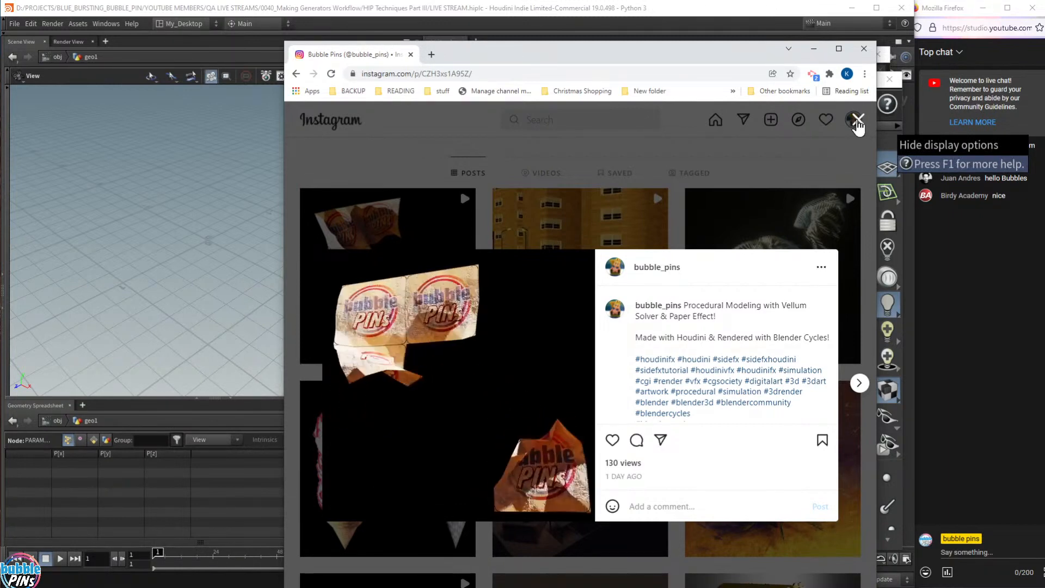
left_click(858, 121)
left_click_drag(581, 56, 1044, 21)
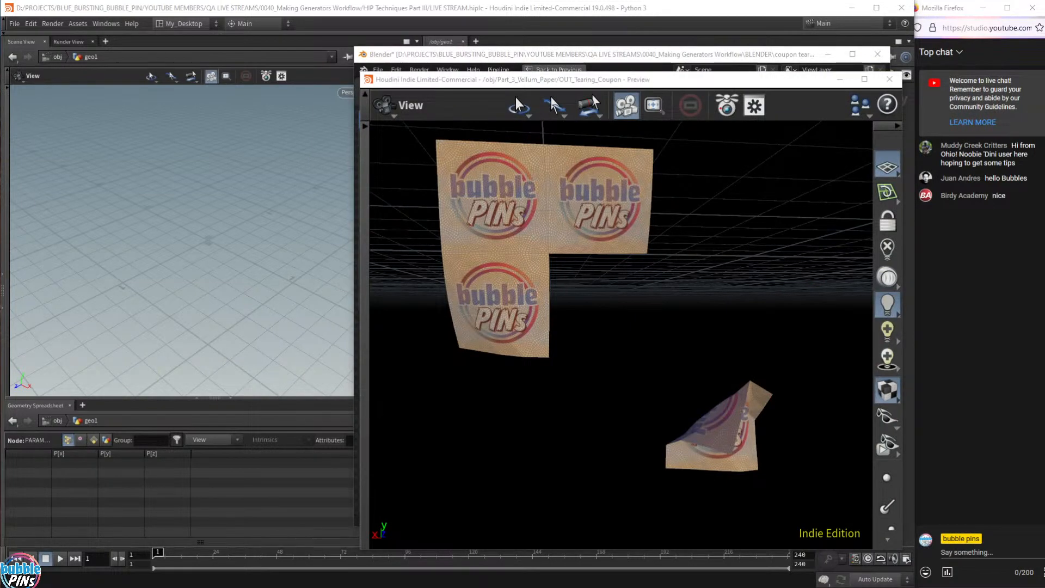
- Bring the Houdini preview forward and orbit the city flyers scene to an elevated angle
key("alt+Tab")
mouse_move(729, 277)
left_mouse_down()
mouse_move(718, 302)
mouse_move(721, 292)
left_mouse_up()
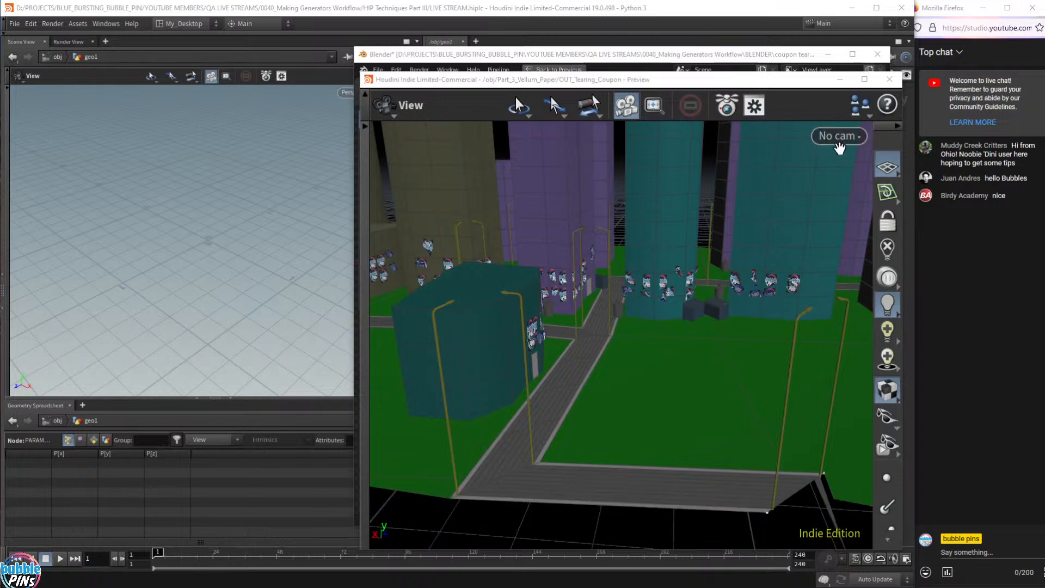
- View the buildings through the cam2_flyers camera, then select Basic Concepts 1 to 3 in the notes
left_click(838, 136)
left_click(860, 250)
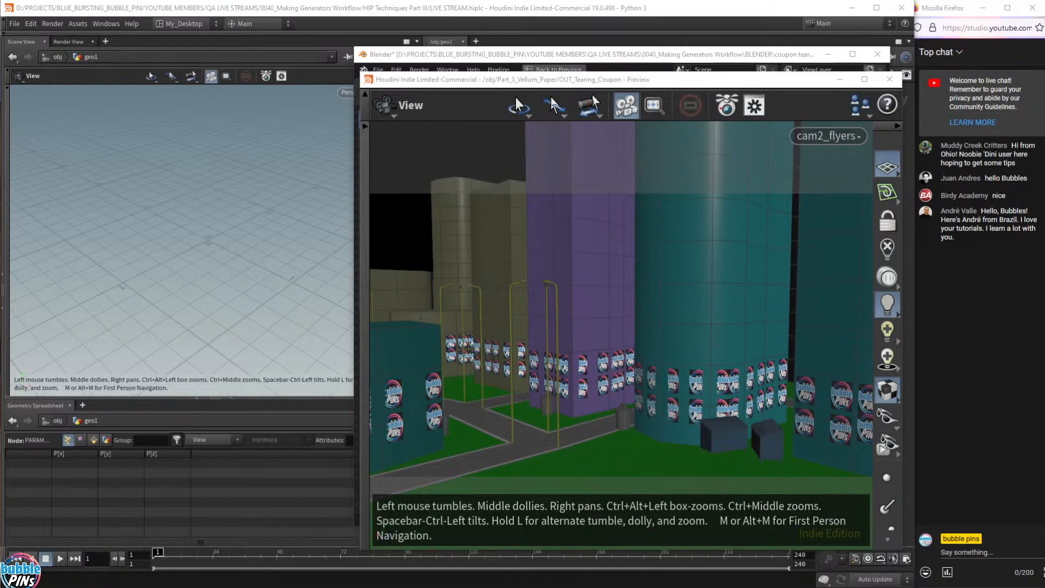
key("alt+Tab")
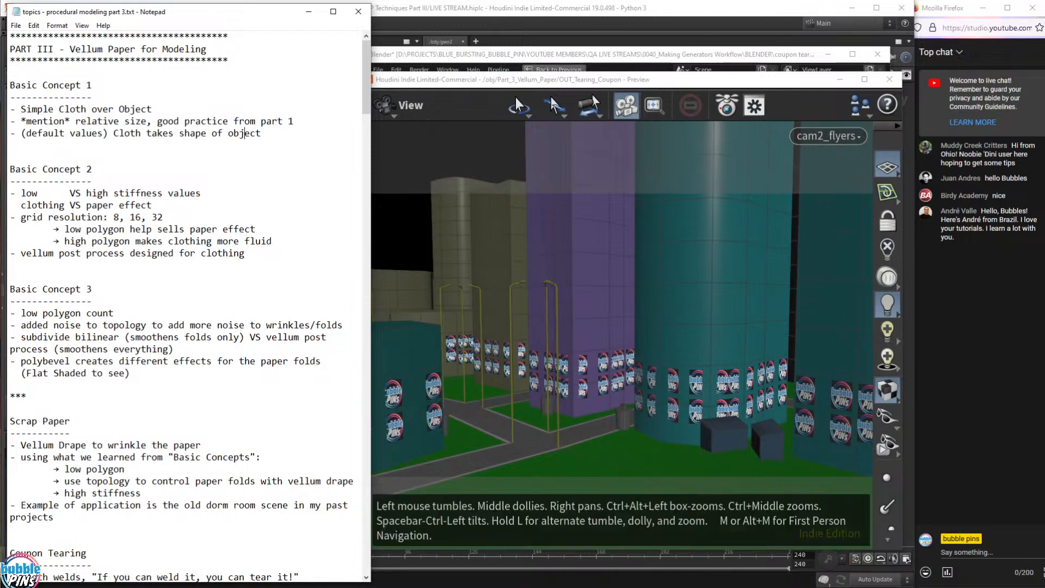
mouse_move(130, 372)
left_mouse_down()
mouse_move(8, 289)
mouse_move(5, 85)
left_mouse_up()
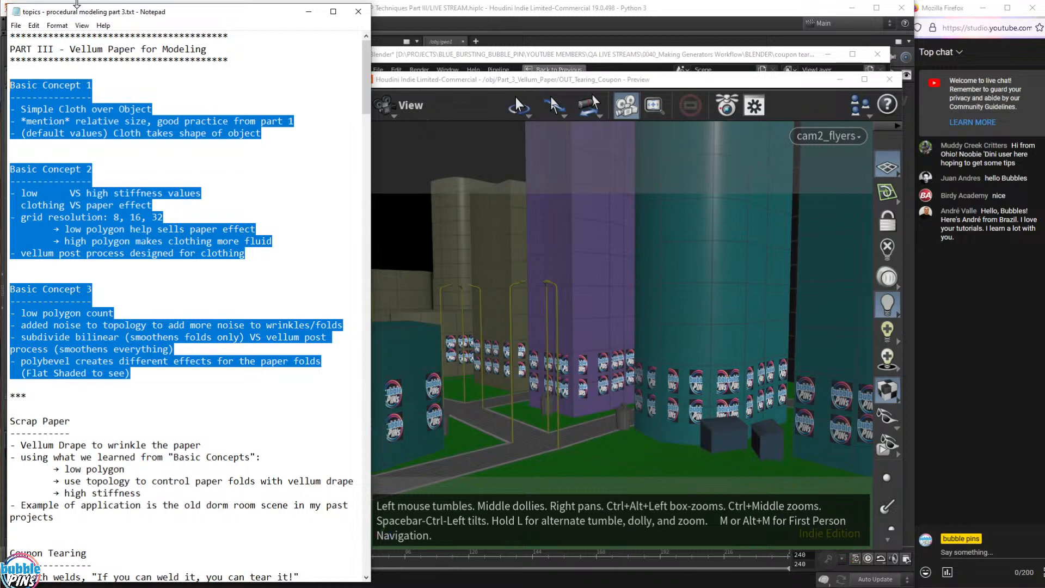
scroll(185, 272, "down", 7)
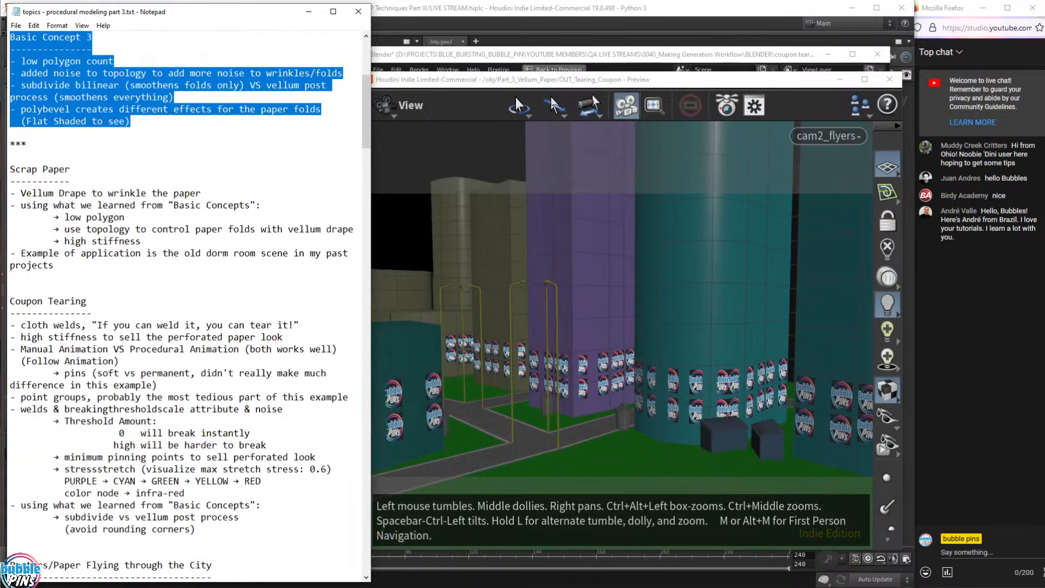
scroll(186, 305, "down", 2)
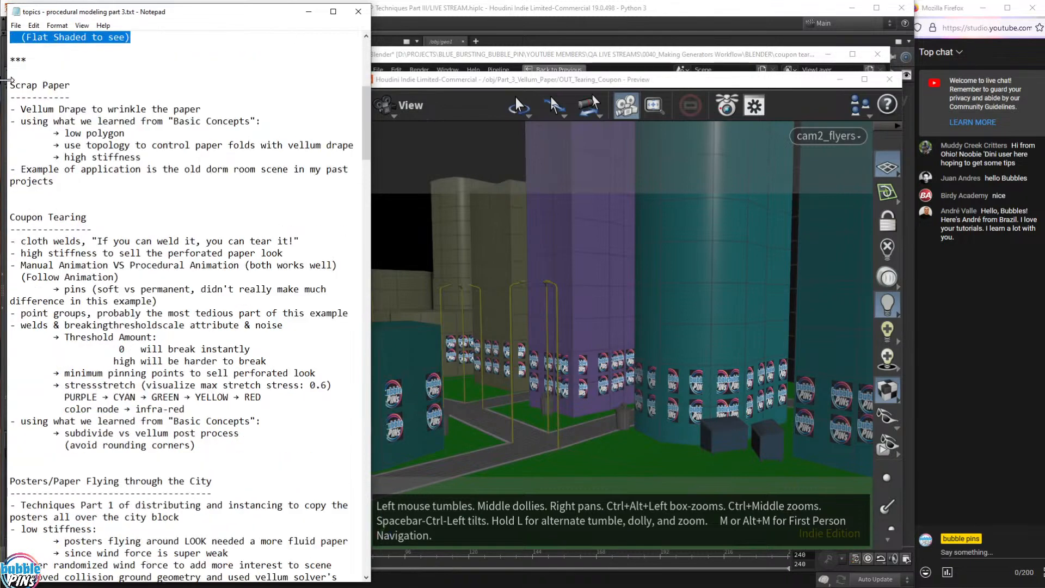
left_click_drag(10, 86, 71, 98)
left_click_drag(87, 217, 11, 217)
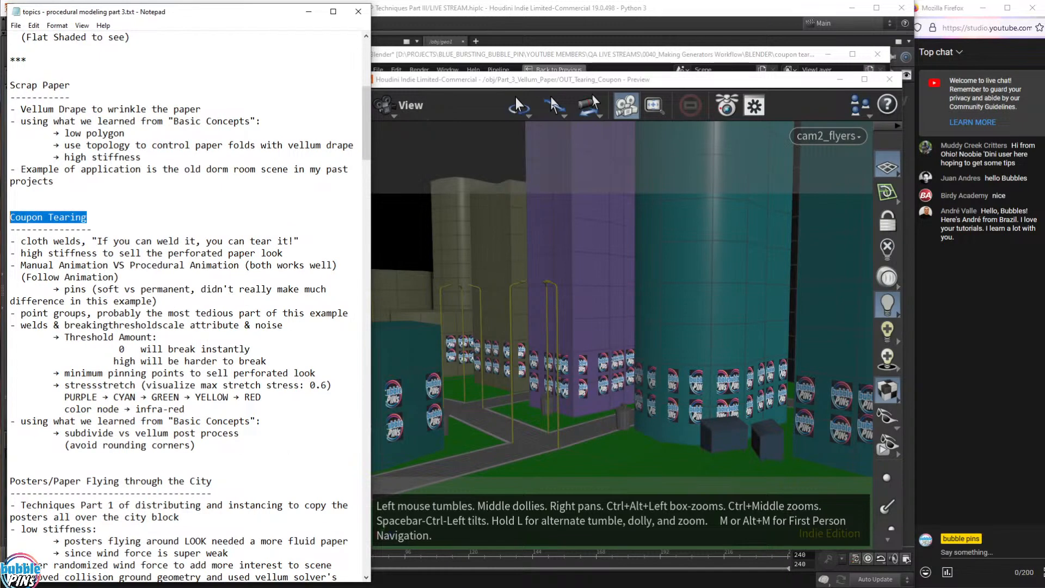
left_click_drag(212, 482, 11, 471)
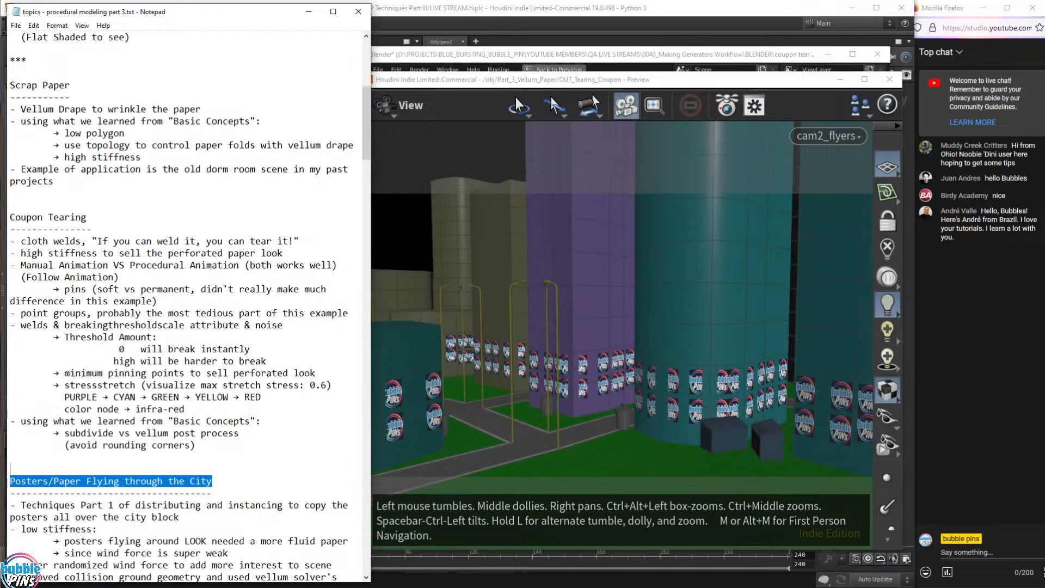
scroll(217, 283, "up", 10)
left_click(986, 286)
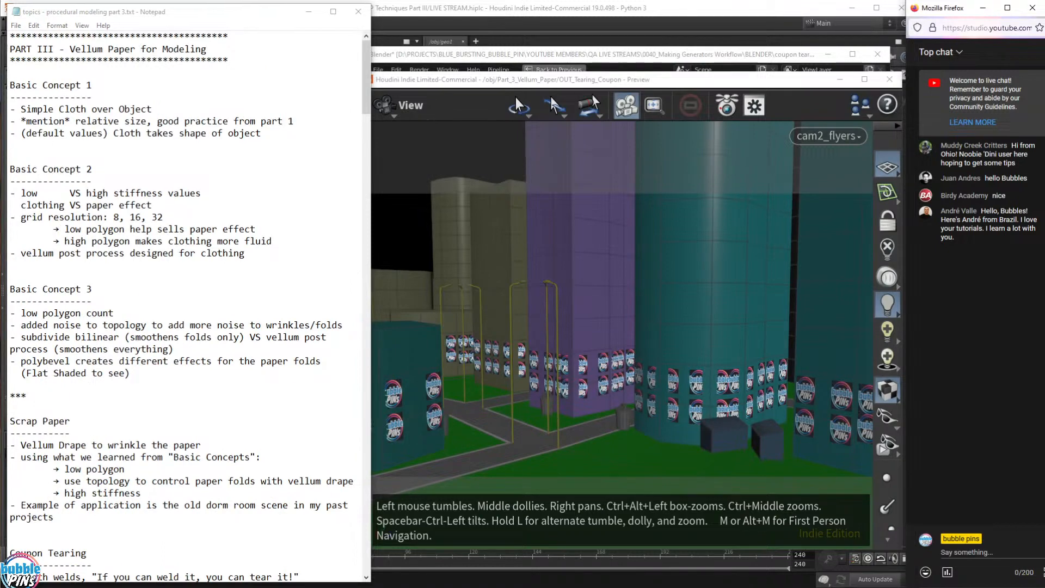
left_click_drag(959, 145, 998, 146)
left_click(997, 146)
left_click_drag(1013, 171, 1044, 182)
left_click(969, 188)
left_click_drag(981, 210, 992, 220)
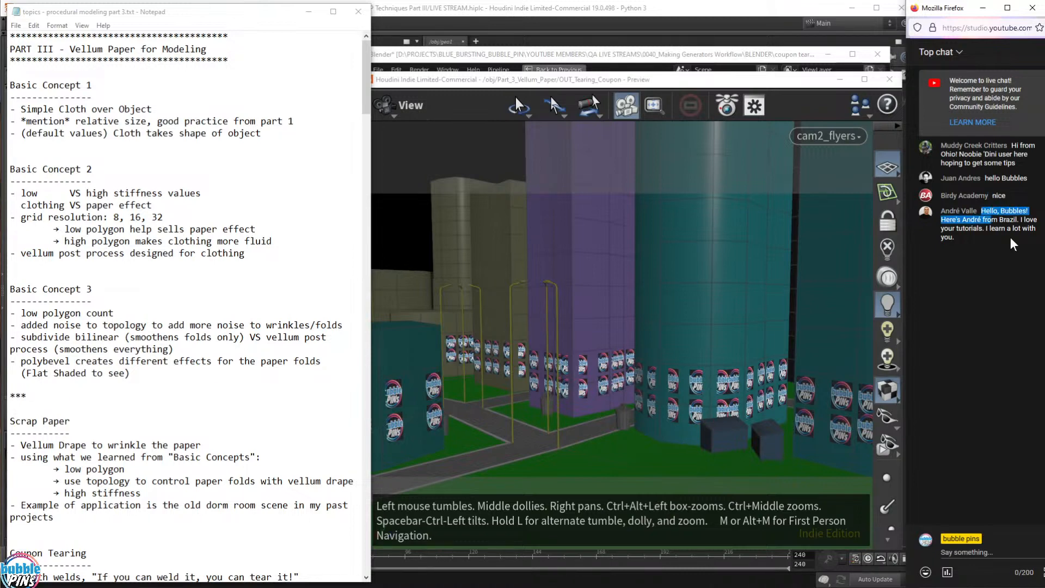
left_click(992, 246)
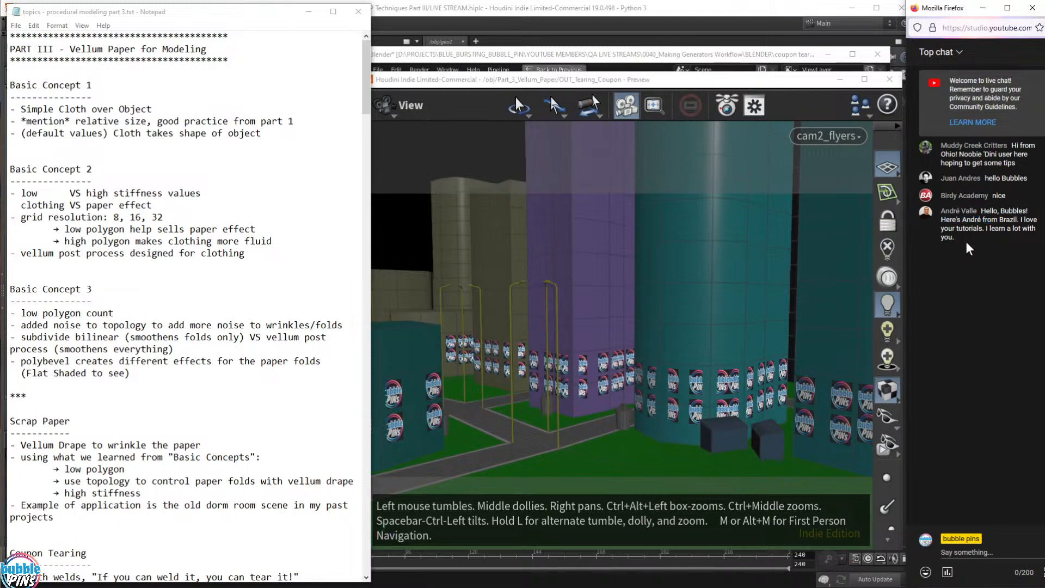
left_click_drag(968, 243, 981, 212)
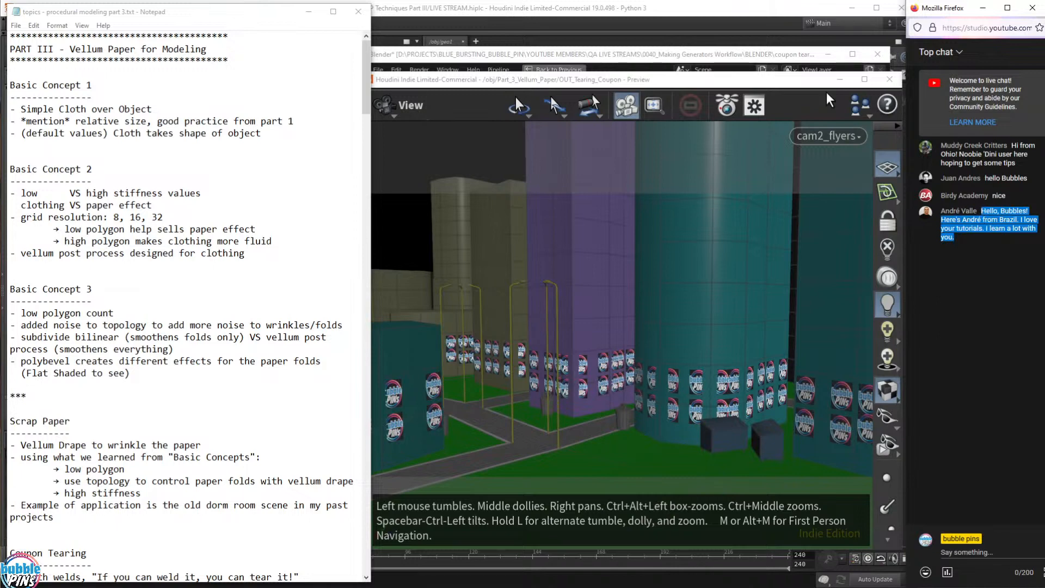
mouse_move(646, 80)
left_mouse_down()
mouse_move(579, 72)
mouse_move(664, 77)
mouse_move(647, 76)
left_mouse_up()
double_click(951, 212)
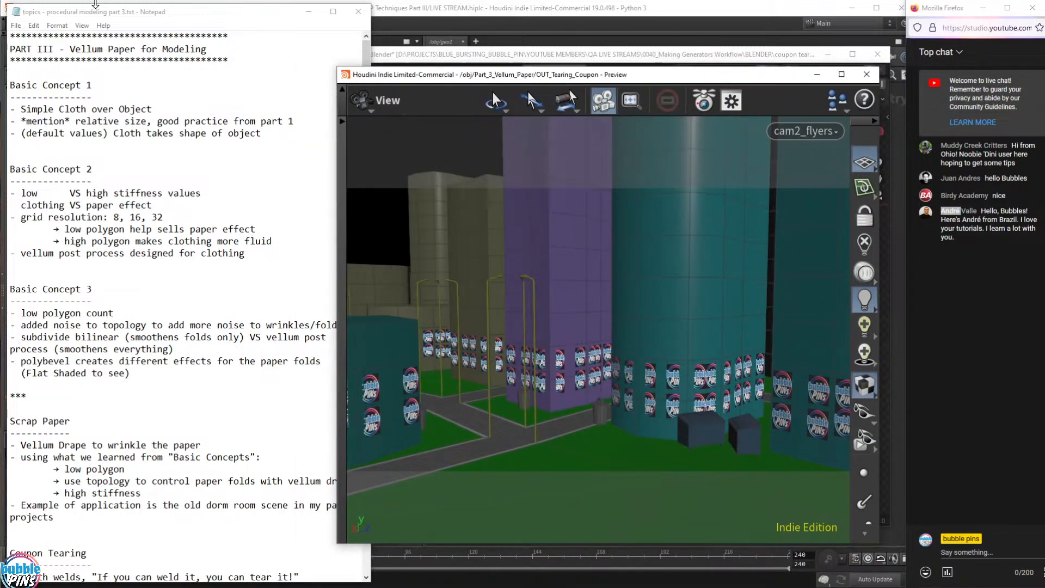
left_click(45, 20)
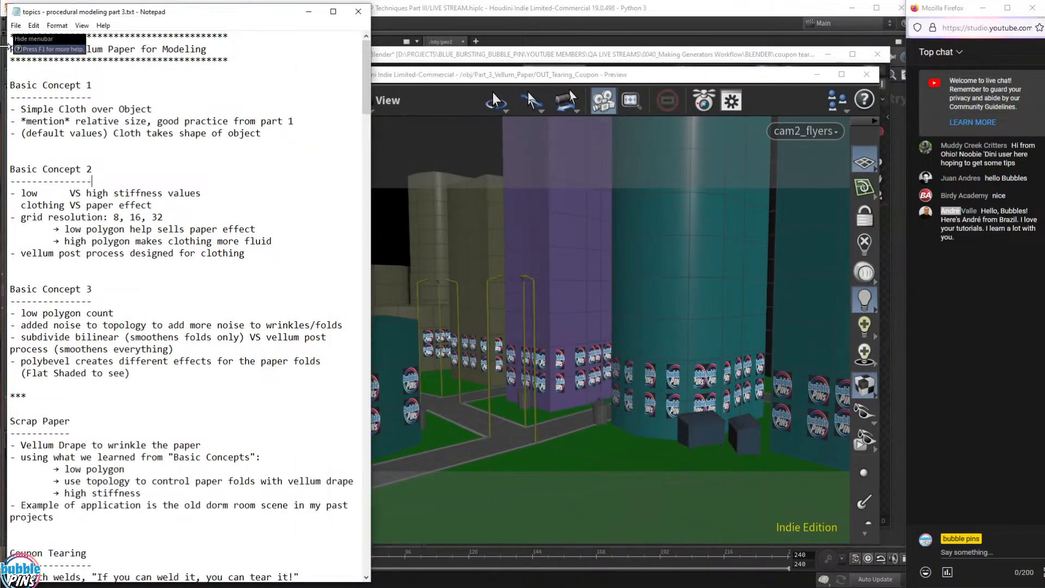
left_click(631, 76)
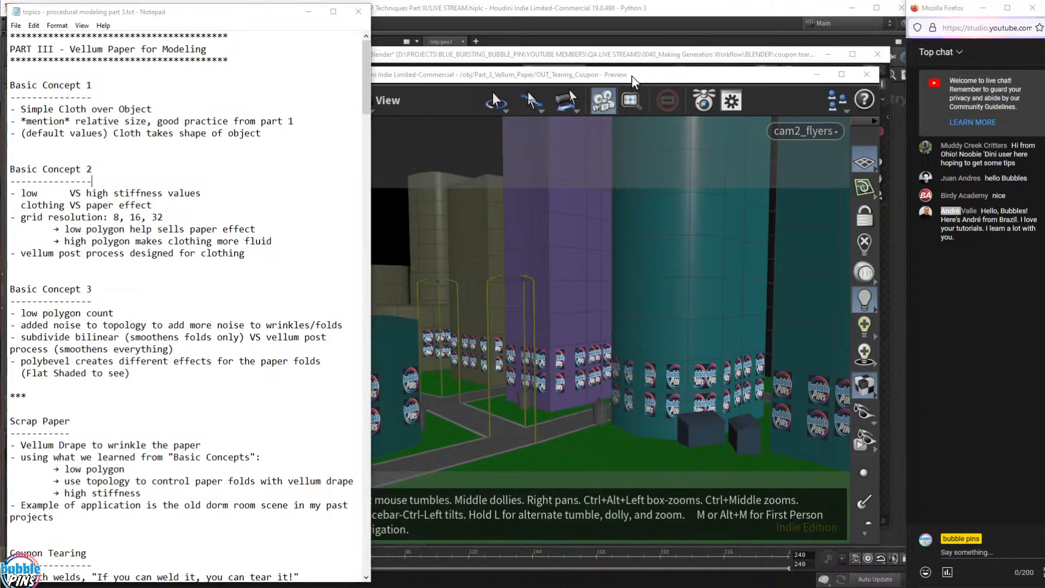
left_click(103, 16)
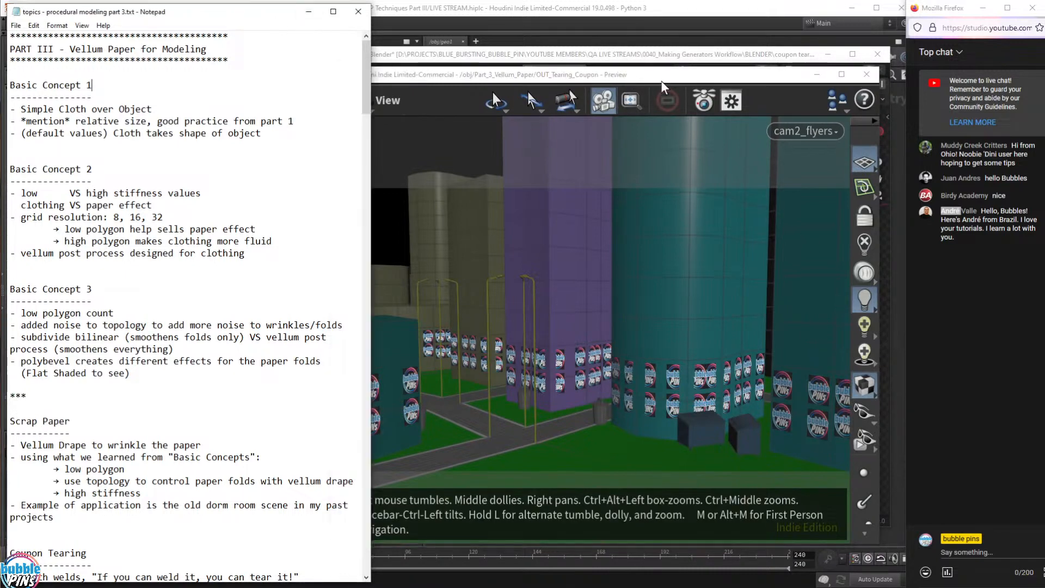
- Minimize the Blender window, read the notes and chat, then bring the main Houdini window on /obj/geo1 forward
left_click(703, 77)
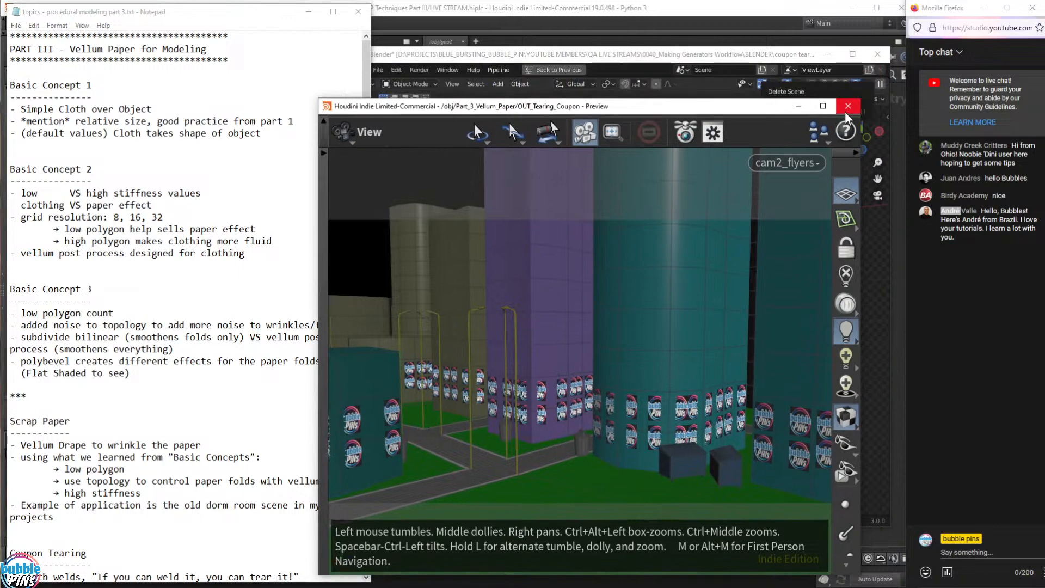
left_click_drag(678, 55, 753, 58)
left_click(910, 57)
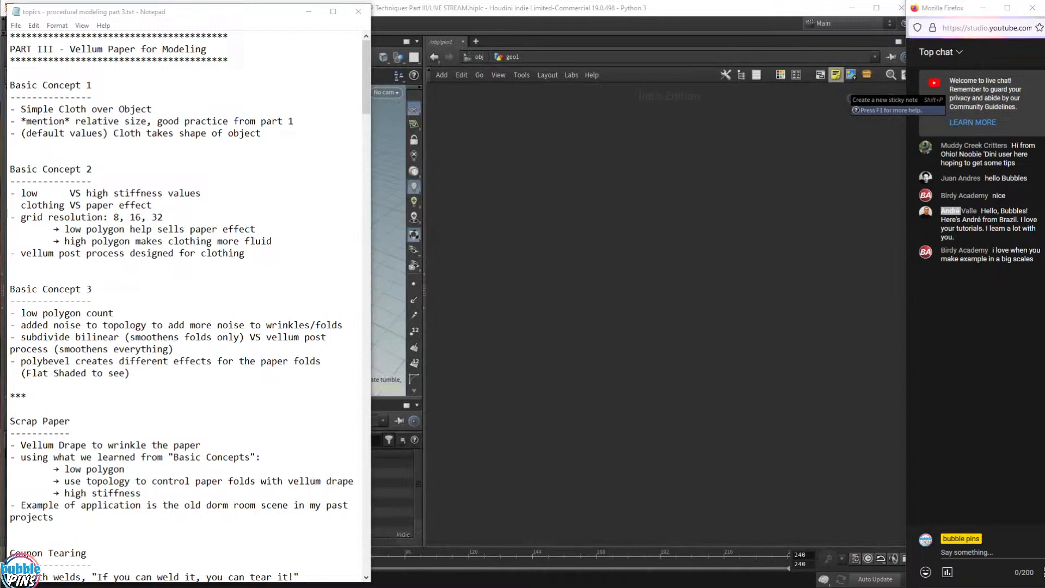
left_click(92, 85)
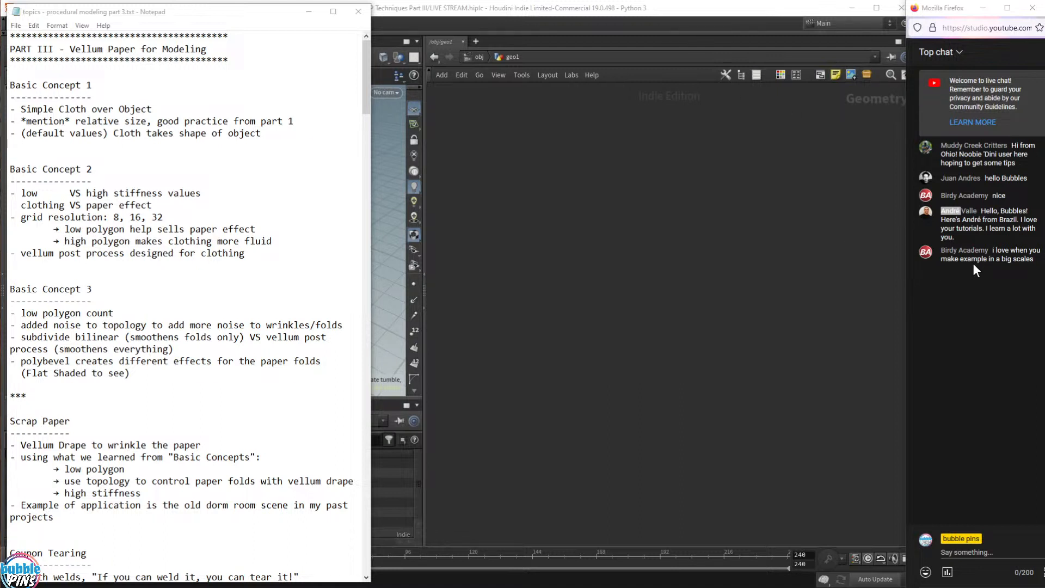
left_click_drag(971, 259, 1030, 259)
key("alt+Tab")
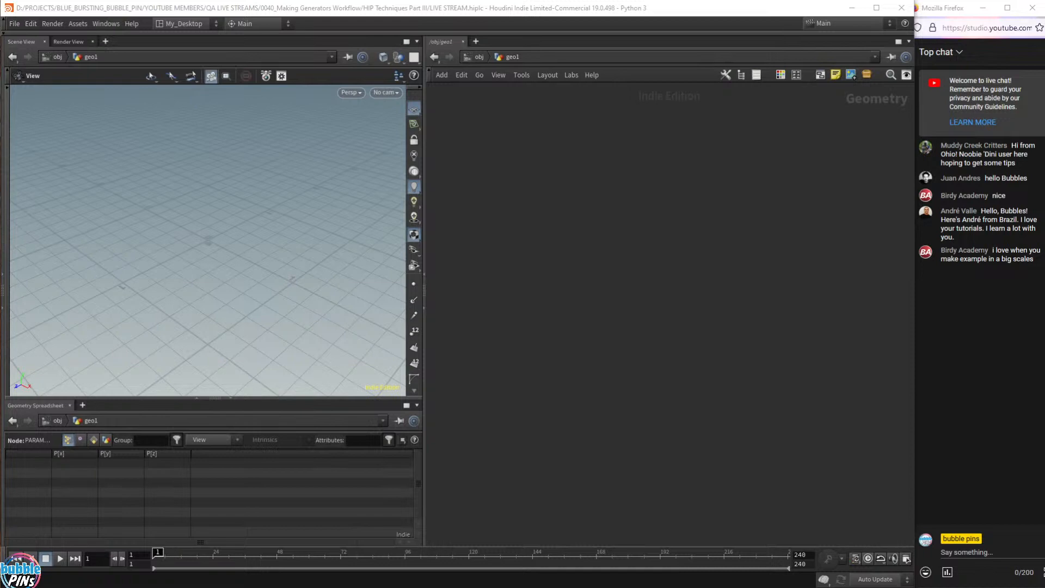
key("alt+Tab")
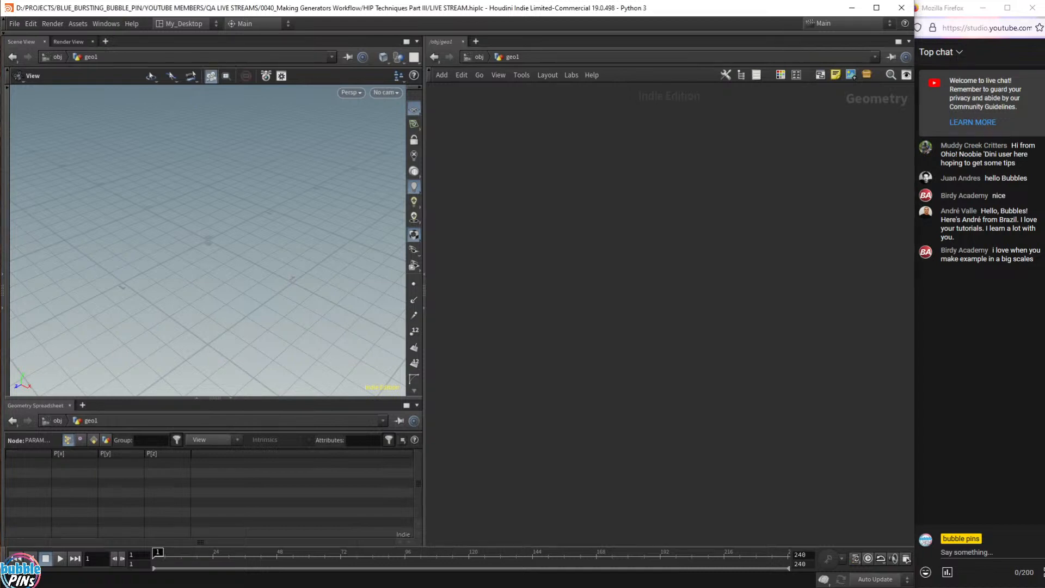
key("alt+Tab")
key("ctrl+v")
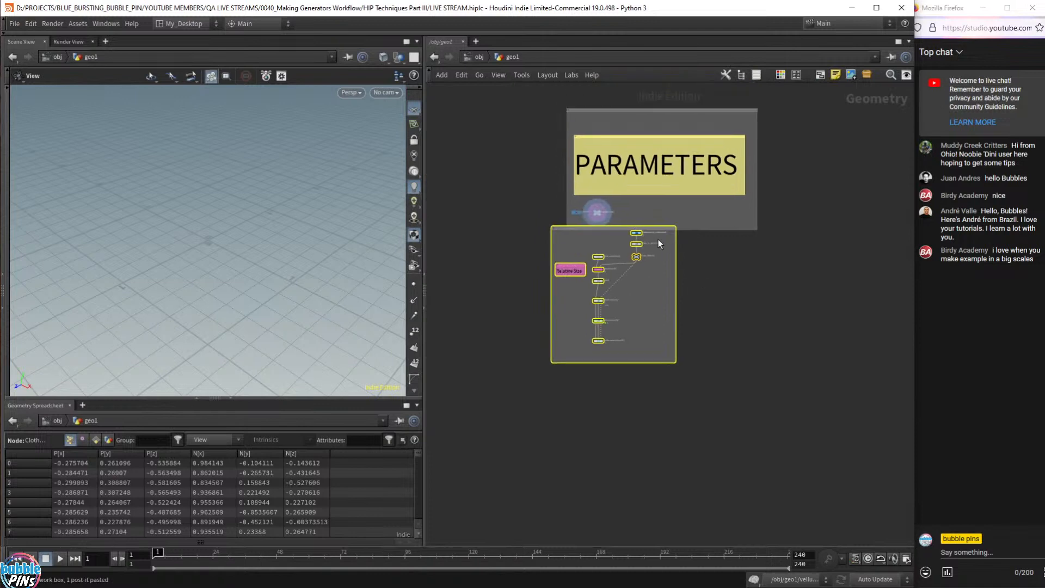
- Place the pasted PARAMETERS box and open the PARAMETERS null's settings in a floating window
left_click_drag(601, 230, 591, 305)
left_click(577, 212)
middle_click_drag(537, 145, 499, 280)
left_click_drag(495, 210, 758, 380)
key("p")
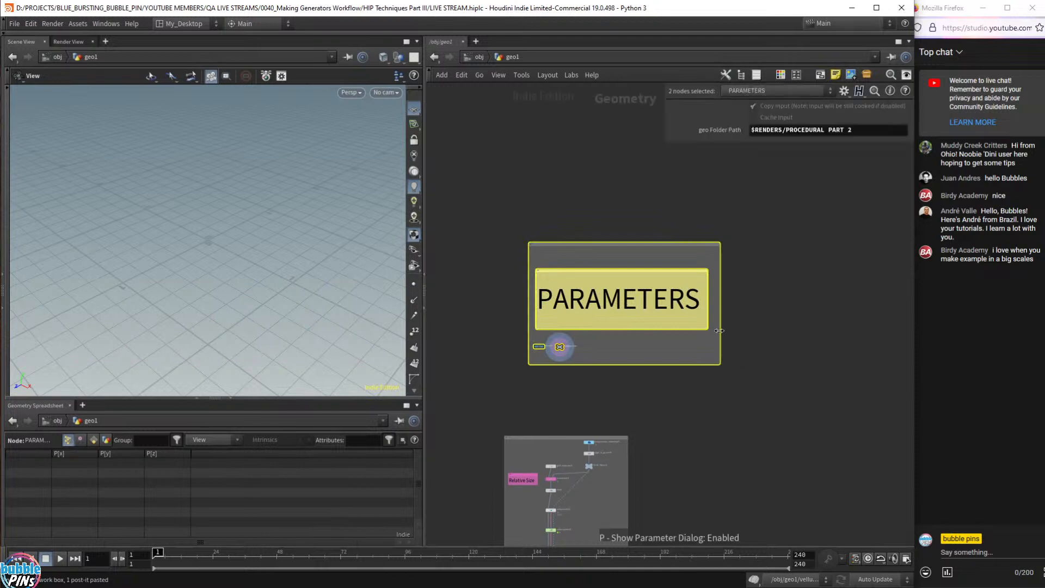
left_click(587, 357)
scroll(586, 356, "up", 5)
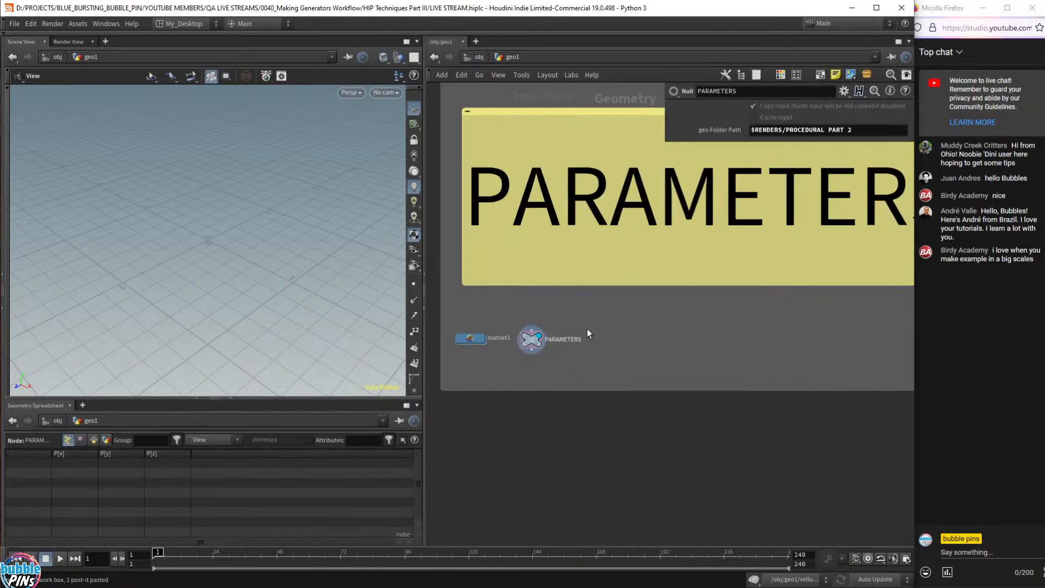
left_click_drag(609, 309, 528, 371)
left_click_drag(598, 309, 521, 373)
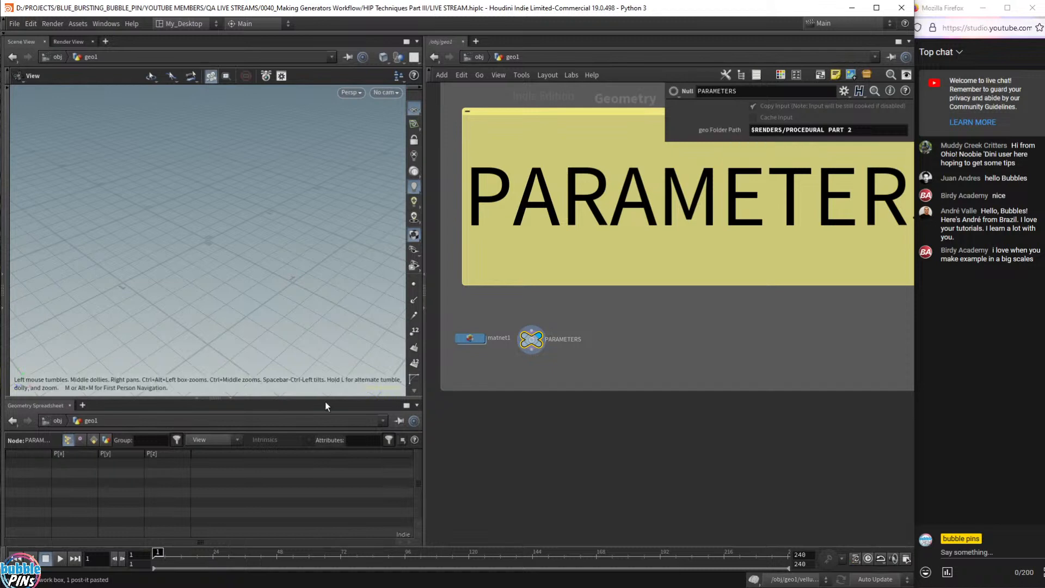
- Enlarge the Scene View and select the $RENDERS part of the geo folder path
left_click_drag(325, 398, 325, 450)
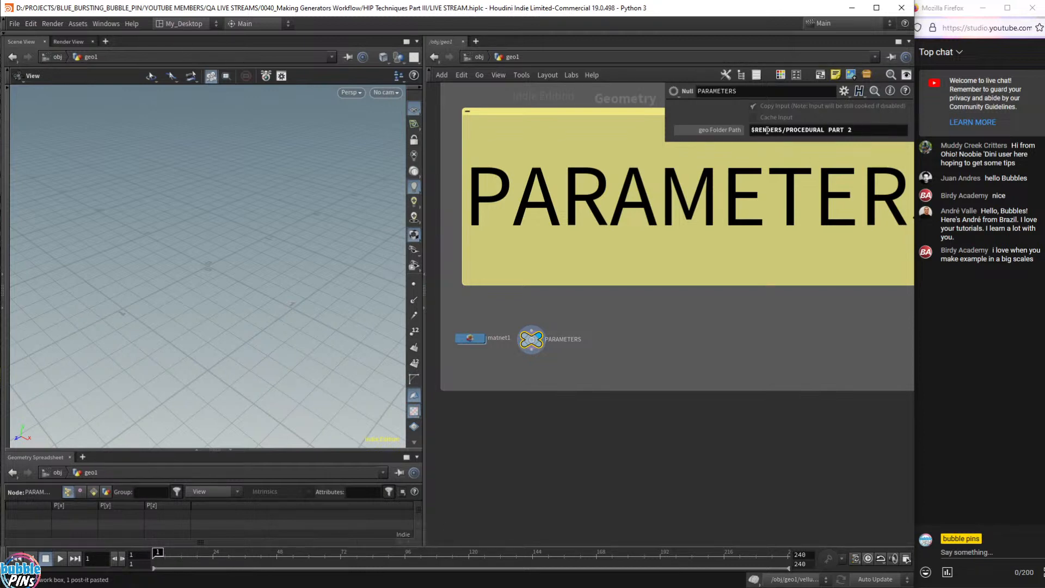
double_click(783, 131)
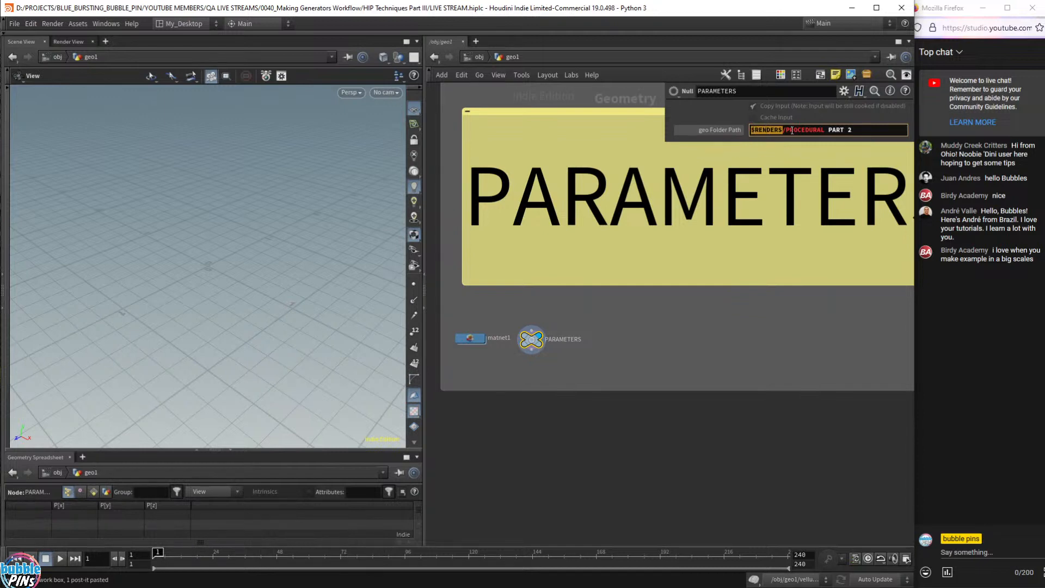
scroll(690, 366, "down", 3)
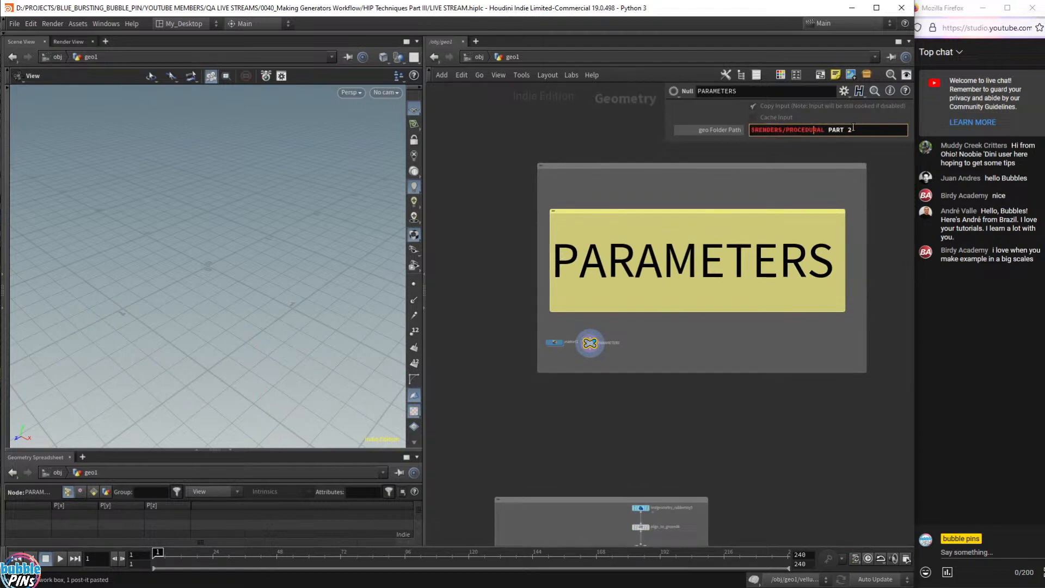
- Keep the folder path unchanged, frame the Relative Size box, and close the floating PARAMETERS window
mouse_move(859, 130)
left_mouse_down()
mouse_move(798, 131)
mouse_move(851, 131)
left_mouse_up()
left_click(757, 443)
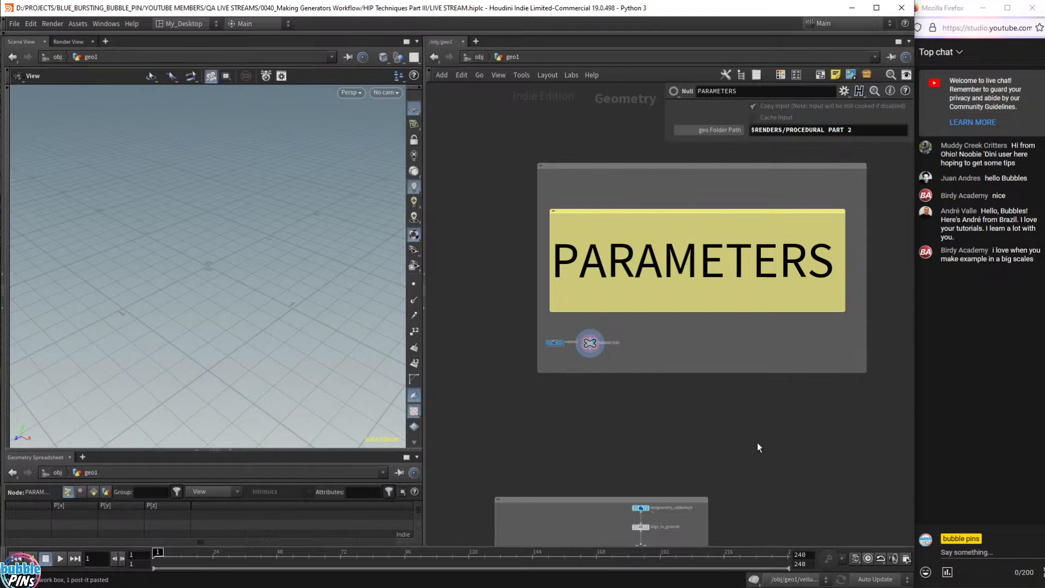
middle_click_drag(757, 436, 743, 348)
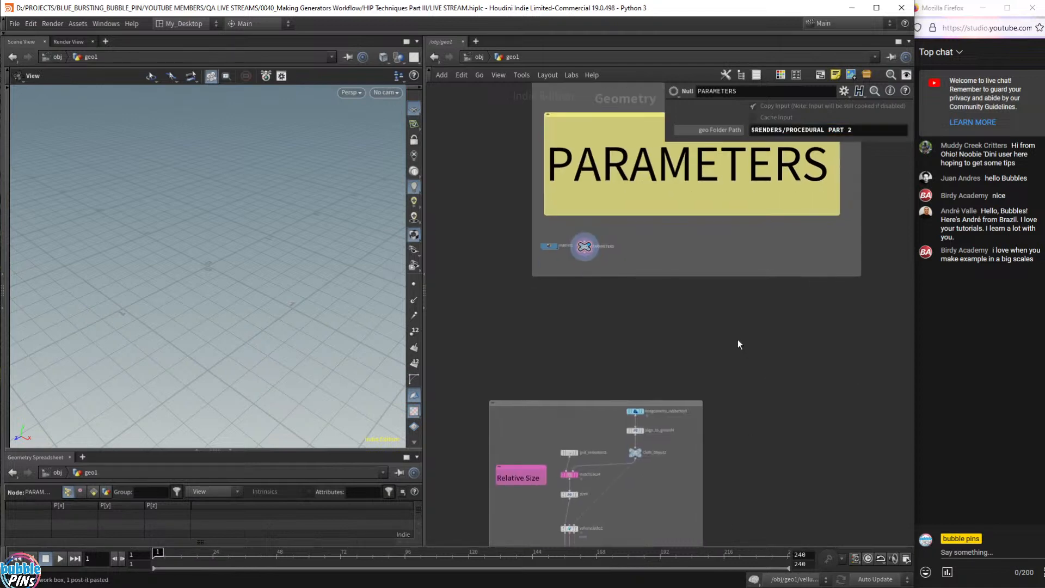
middle_click_drag(758, 437, 745, 258)
middle_click_drag(760, 402, 809, 367)
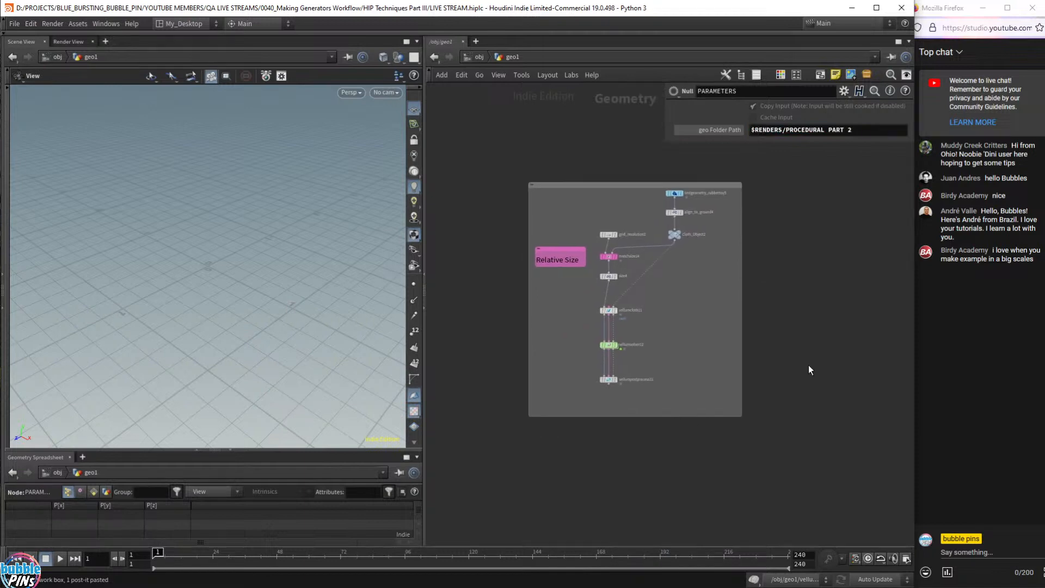
middle_click_drag(829, 185, 824, 386)
middle_click_drag(737, 424, 719, 299)
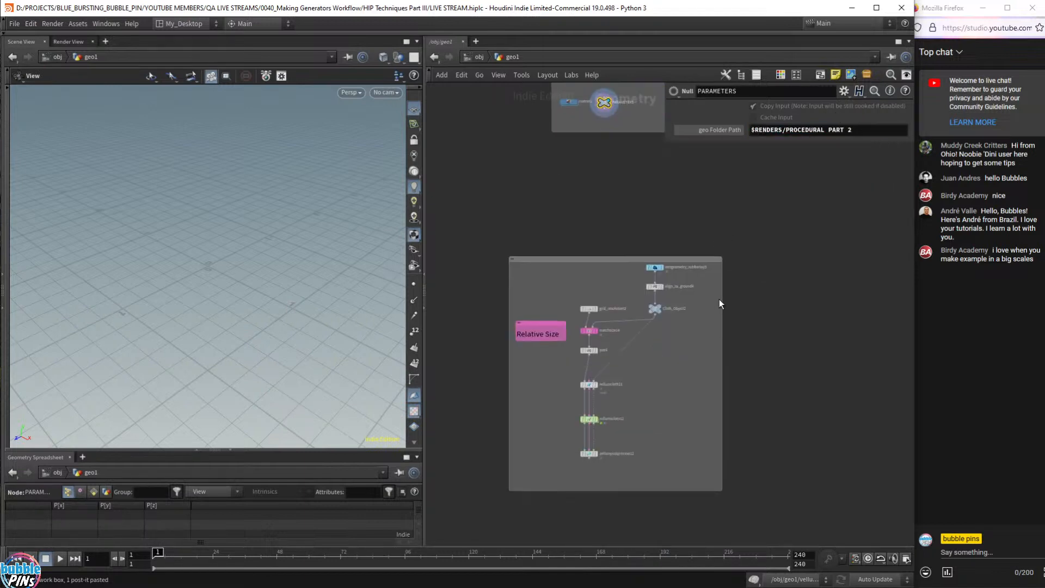
scroll(720, 297, "up", 3)
middle_click_drag(663, 370, 759, 289)
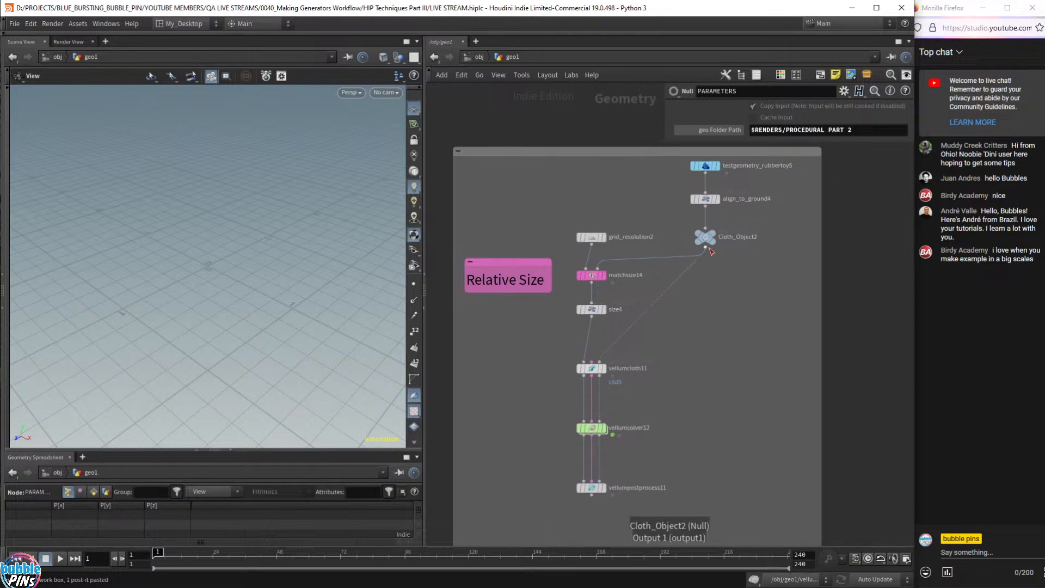
key("p")
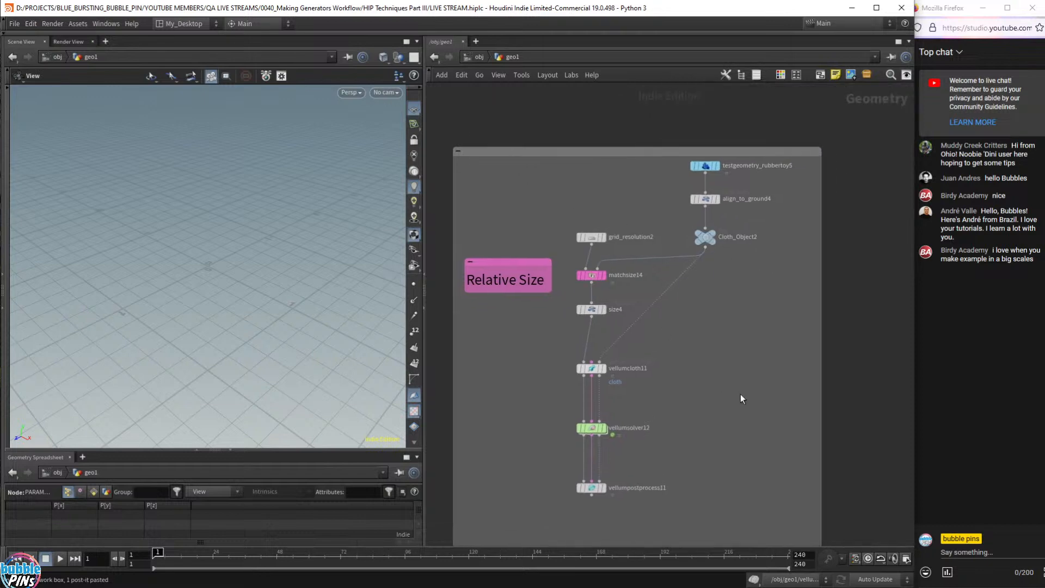
- Glance at the topic notes, then bring Houdini back in front and recentre the network
middle_click_drag(736, 403, 728, 384)
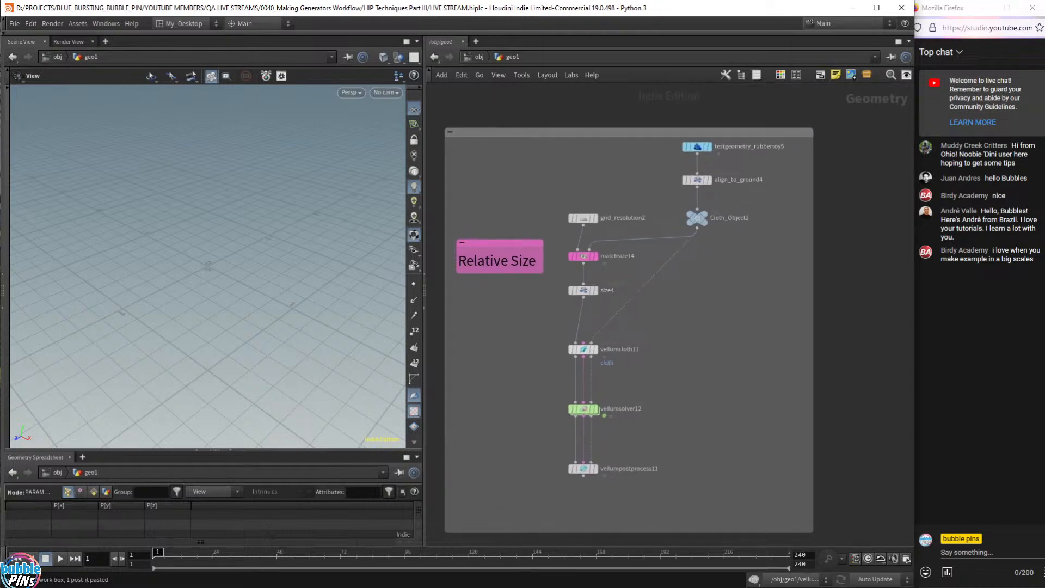
key("alt+Tab")
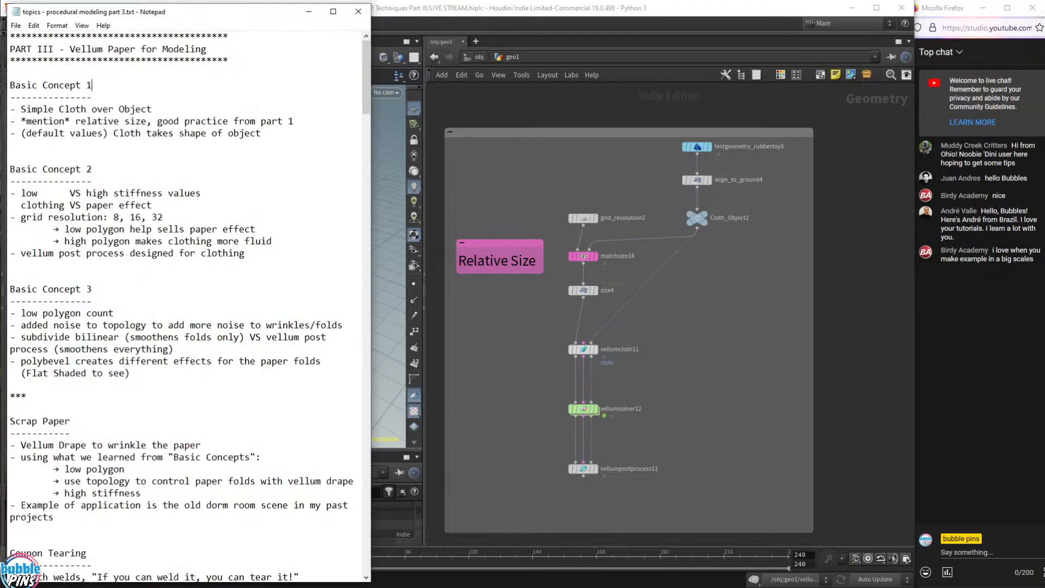
left_click(541, 7)
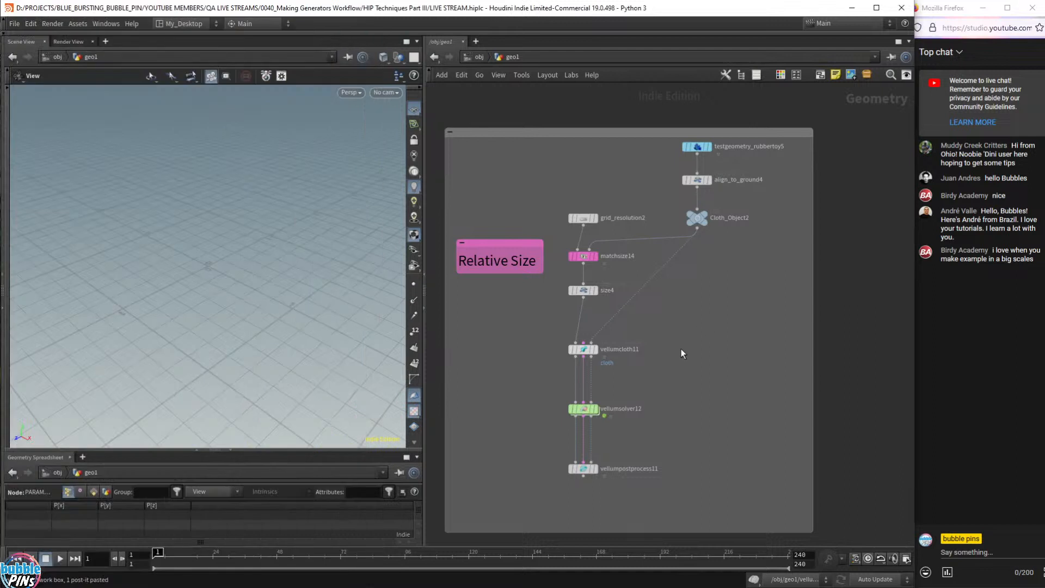
scroll(681, 346, "up", 1)
middle_click_drag(681, 346, 733, 345)
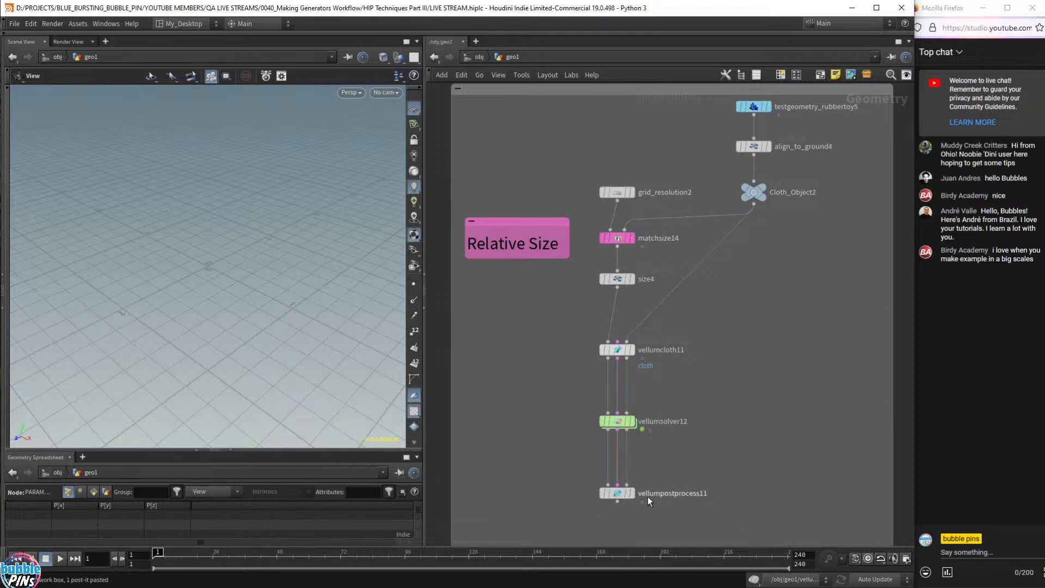
- Display and frame size4's grid, with the Dark colour scheme and the reference grid off
left_click(634, 279)
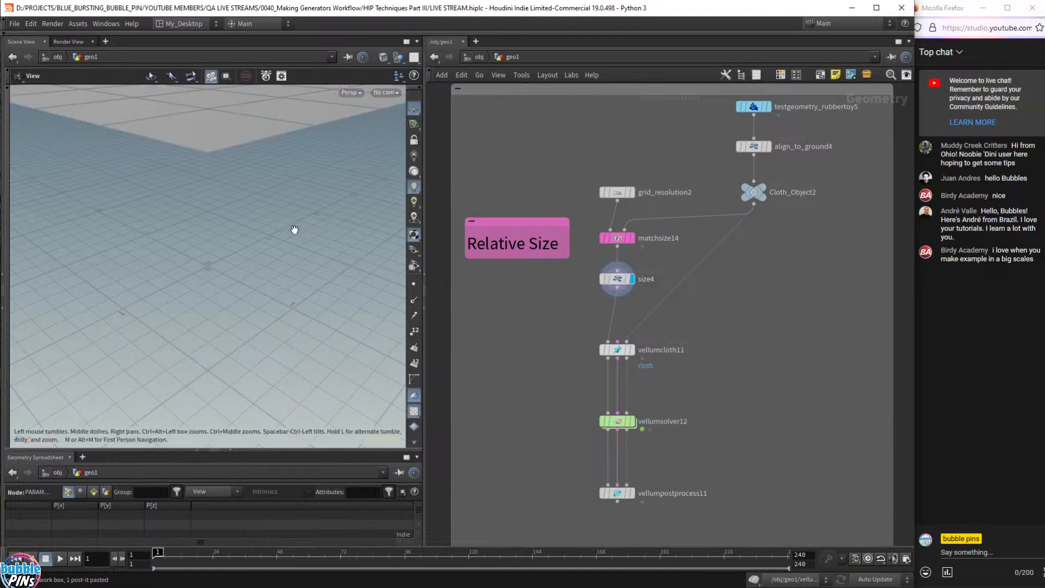
key("f")
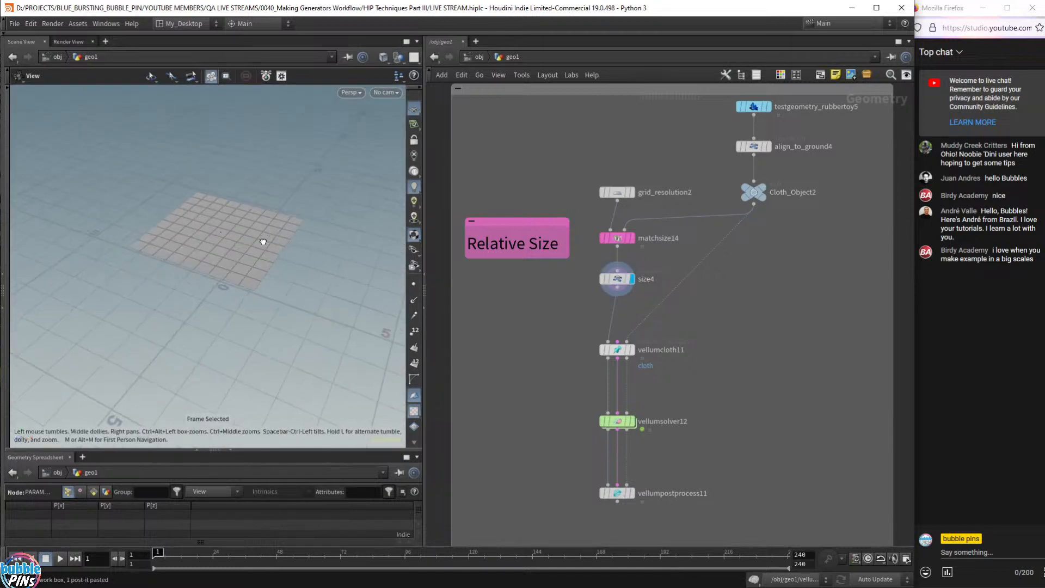
key("d")
left_click(322, 123)
left_click(118, 140)
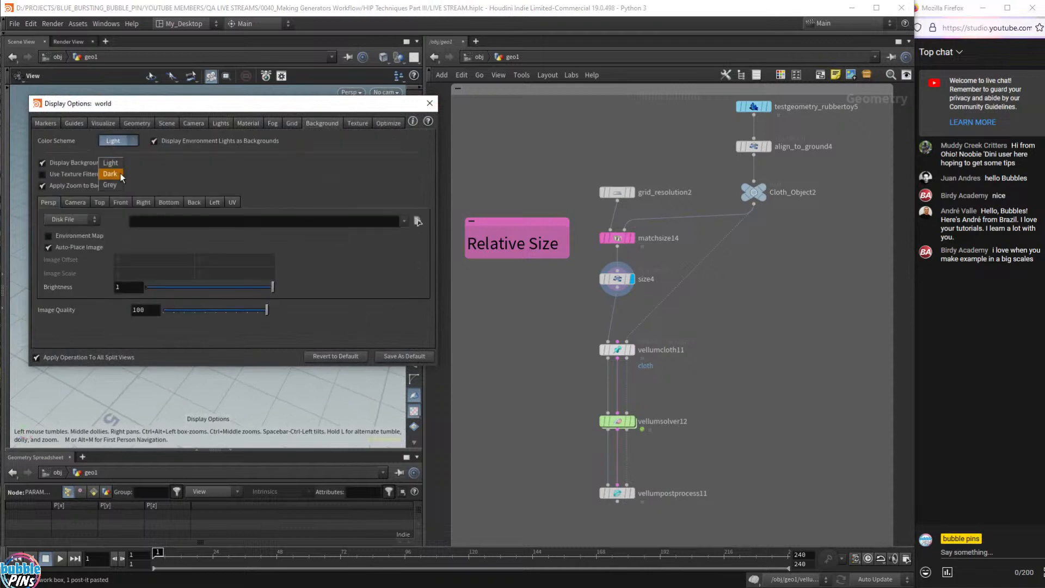
left_click(111, 174)
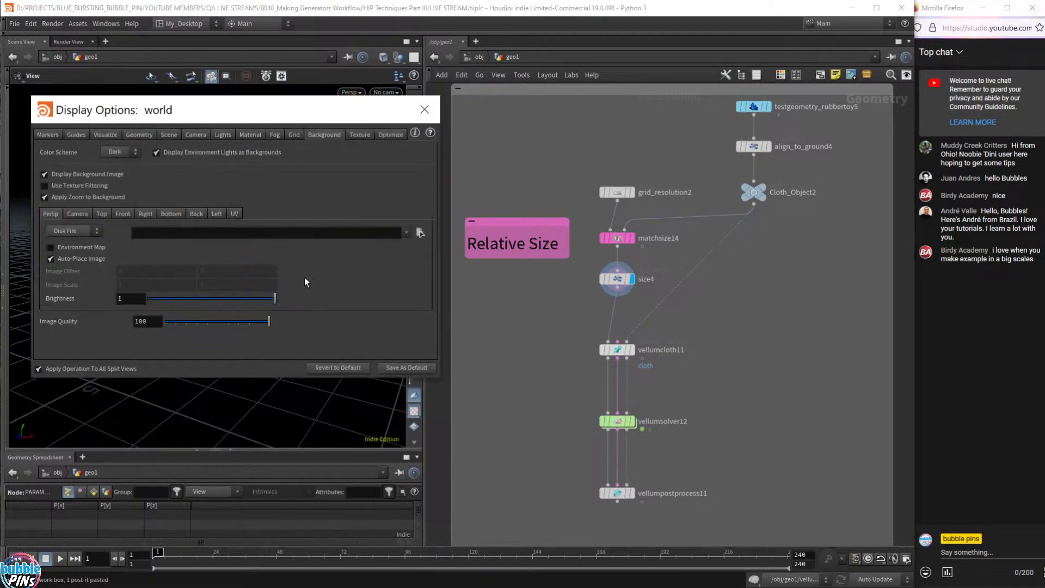
left_click(294, 134)
left_click(84, 163)
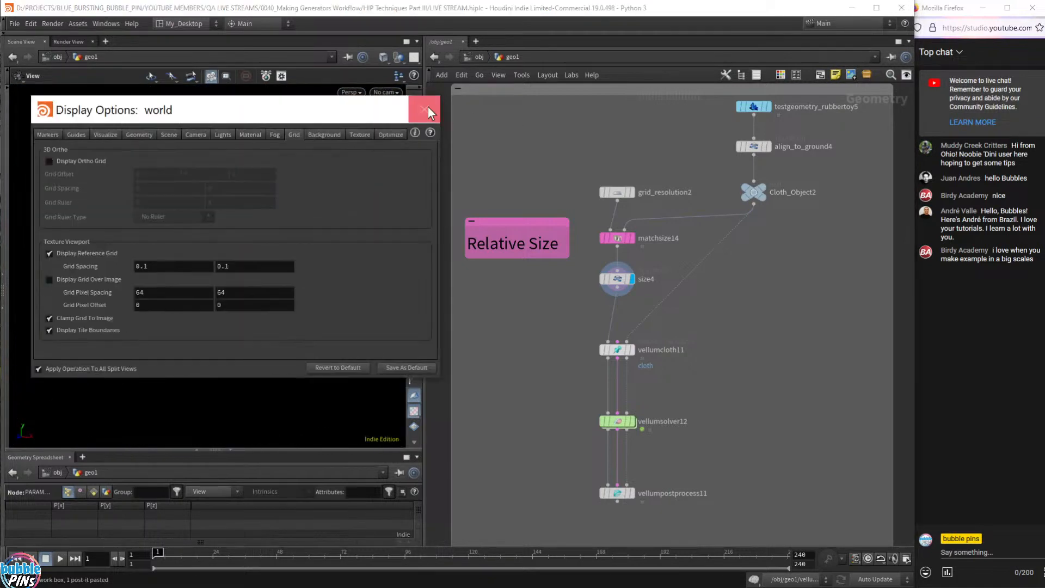
left_click(427, 113)
- Collapse the spreadsheet and centre the grid in the enlarged viewport
left_click(230, 449)
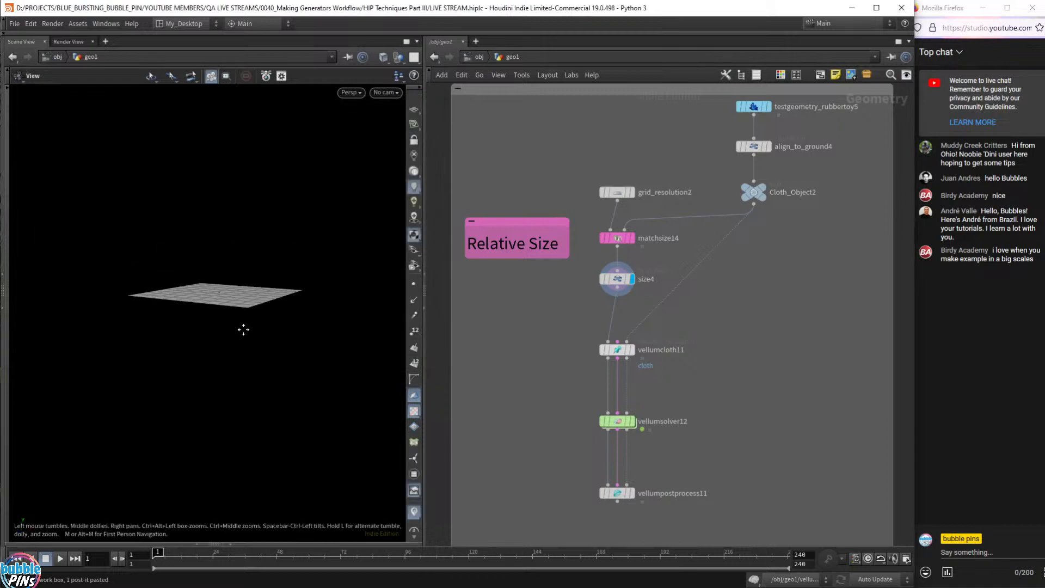
right_click_drag(244, 329, 229, 280)
mouse_move(229, 280)
left_mouse_down()
mouse_move(226, 312)
mouse_move(229, 288)
left_mouse_up()
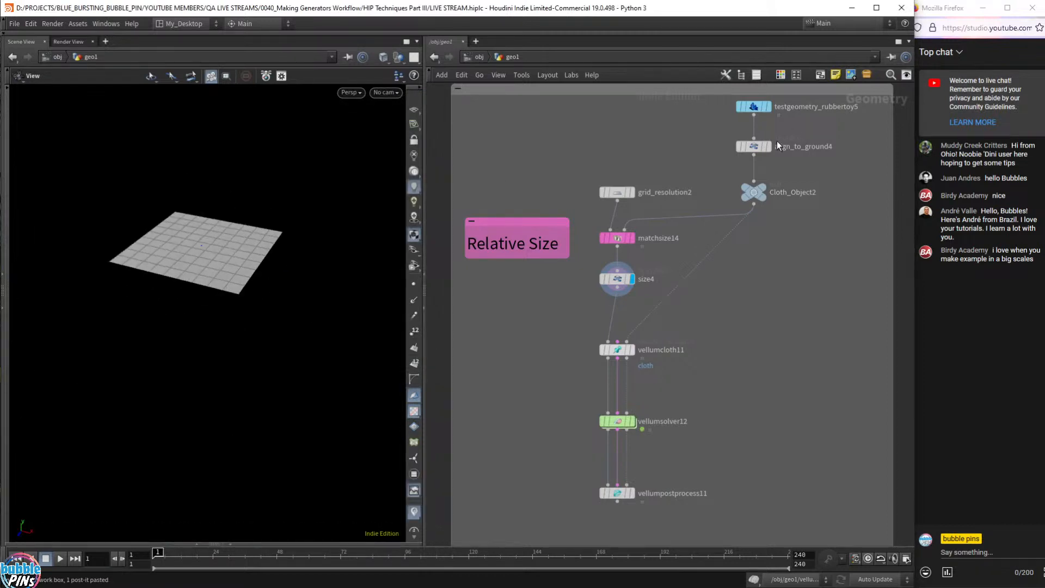
- Display the rubber toy via Cloth_Object2 and template size4's grid as a wireframe
left_click(763, 187)
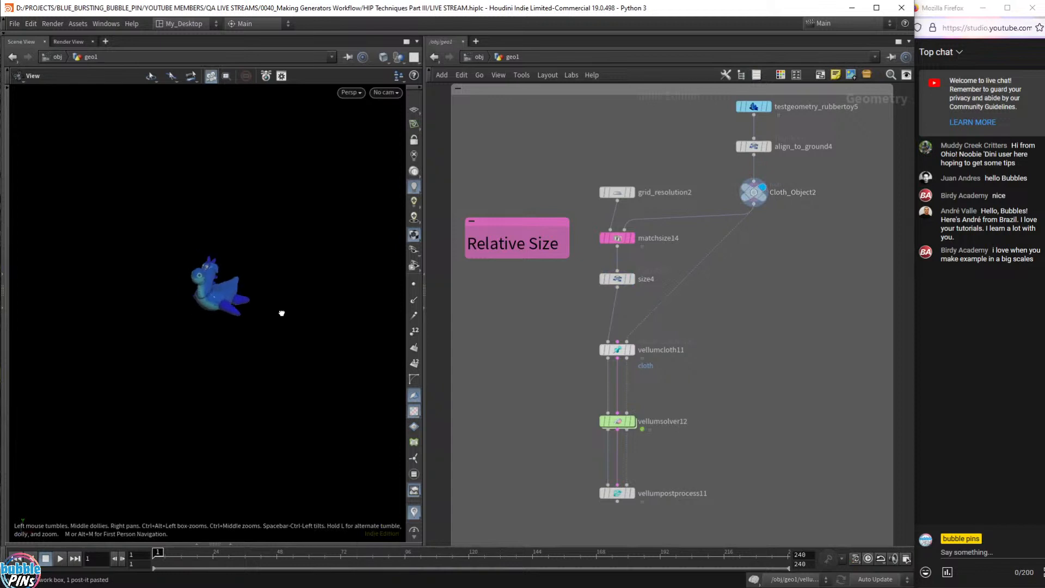
mouse_move(632, 278)
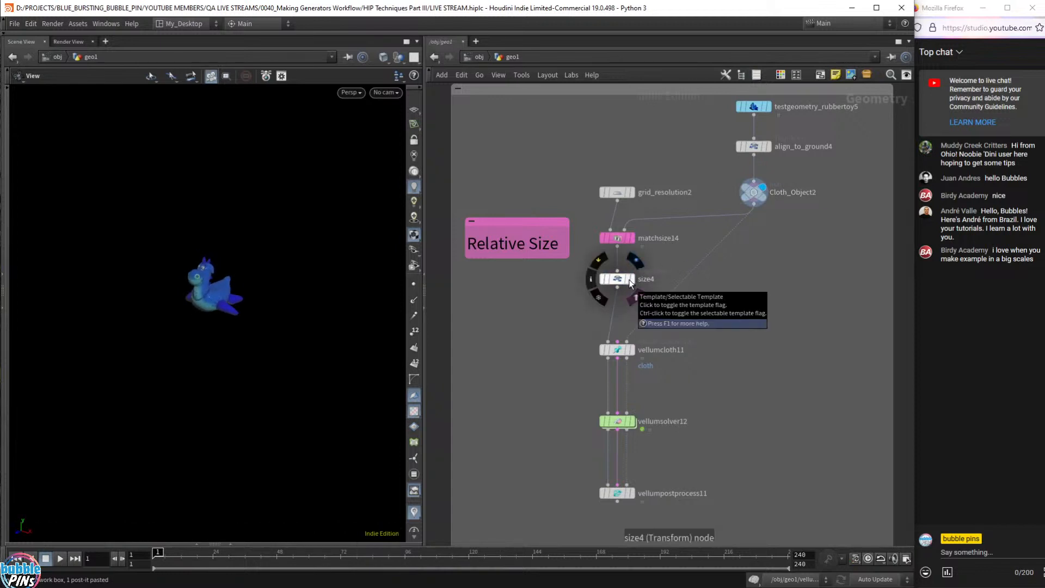
left_click(629, 279)
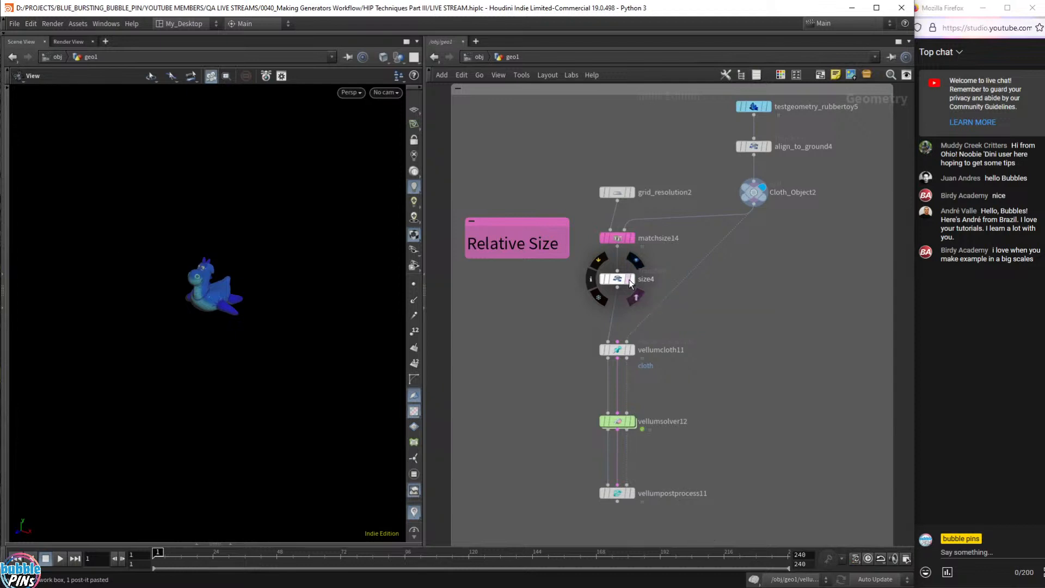
- Insert a Transform node (transform1) between align_to_ground4 and Cloth_Object2, then tidy the node layout
key("Tab")
type("tran")
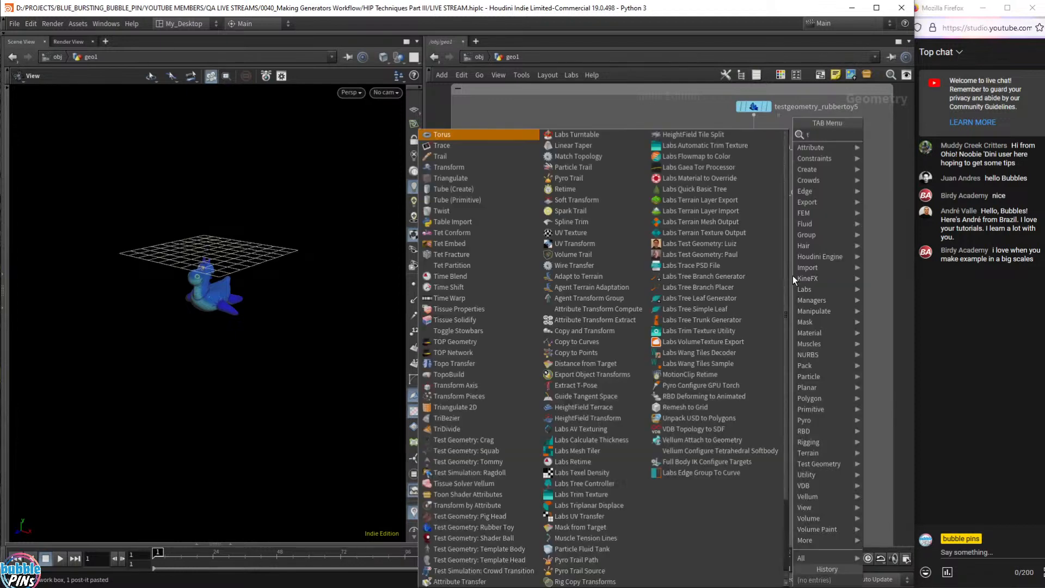
key("Return")
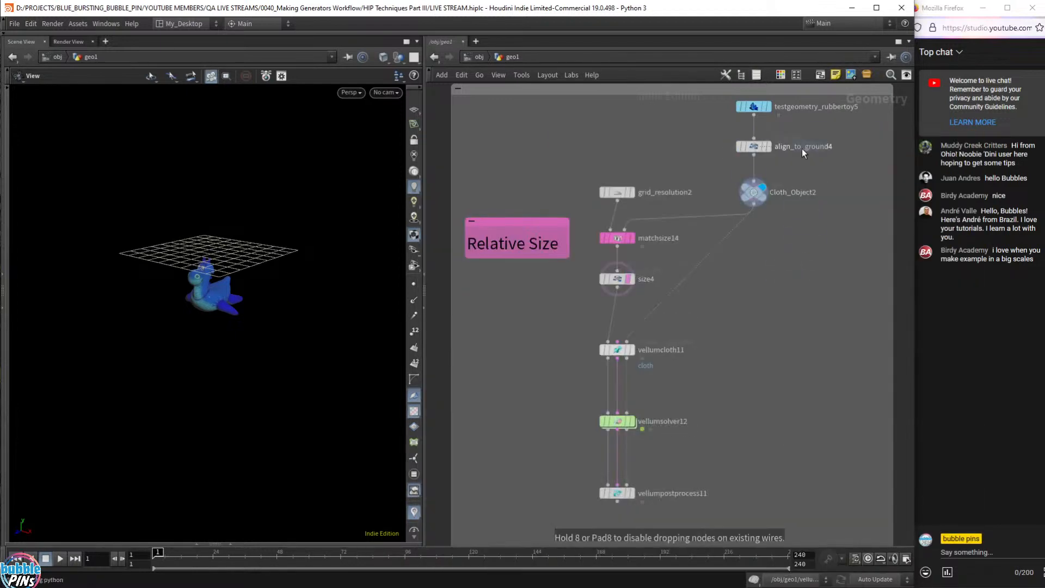
middle_click_drag(834, 271, 824, 371)
left_click(743, 265)
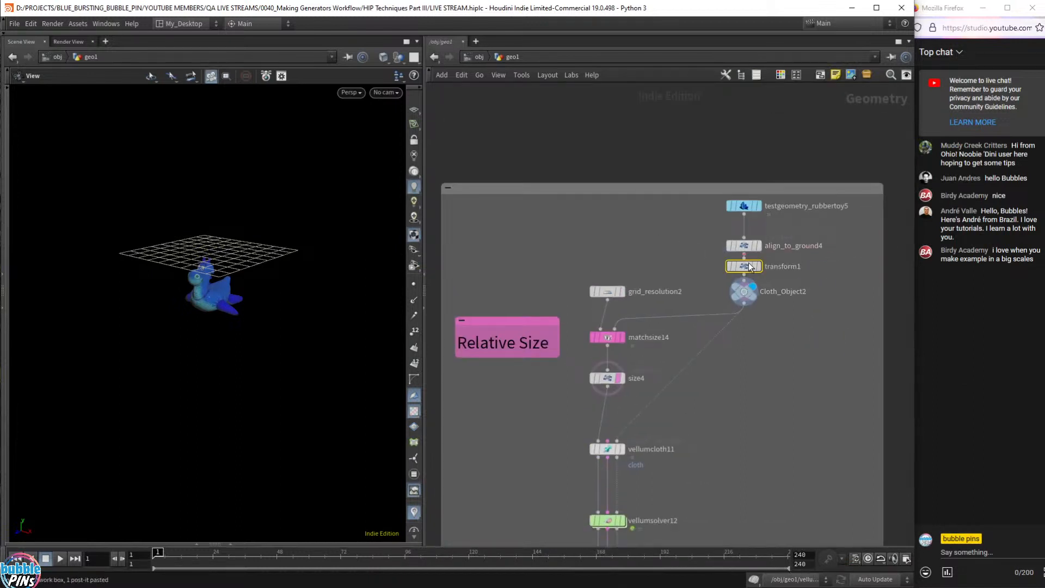
left_click_drag(775, 183, 782, 130)
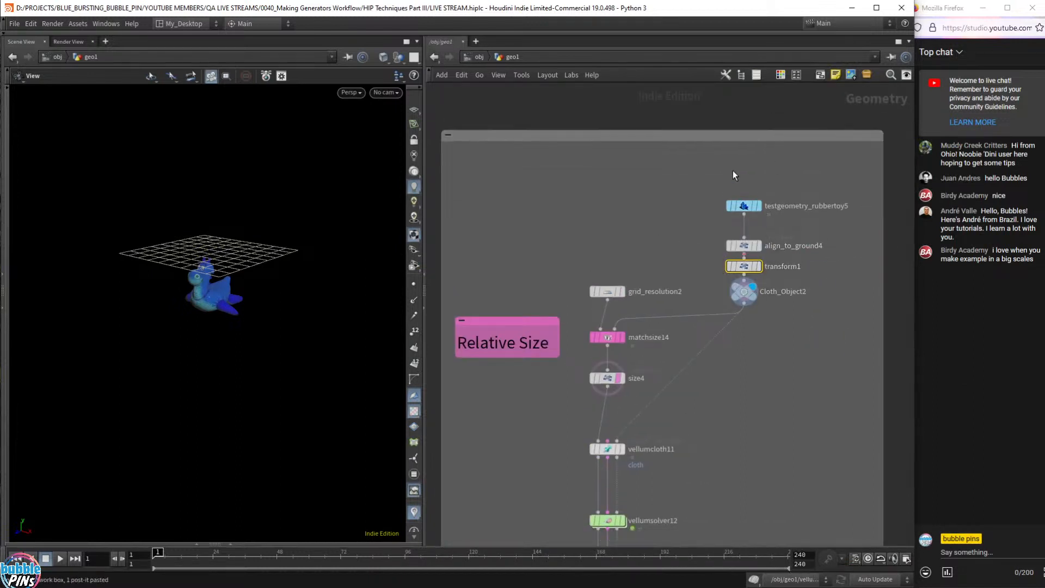
left_click_drag(733, 171, 744, 210)
left_click_drag(740, 266, 755, 260)
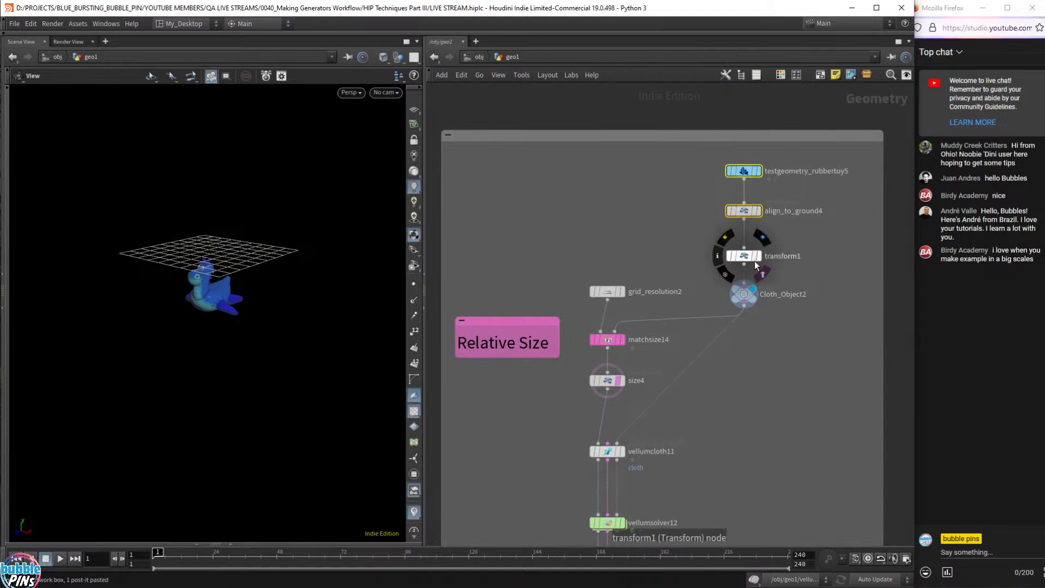
- Set transform1's Uniform Scale to 1.7 to enlarge the rubber toy
left_click(743, 257)
key("p")
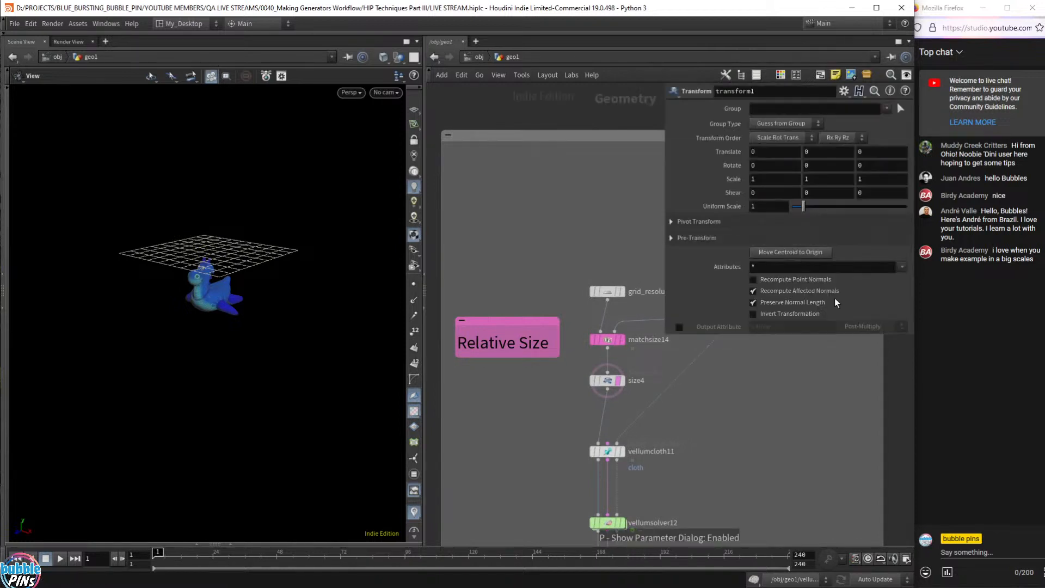
middle_click_drag(758, 402, 633, 357)
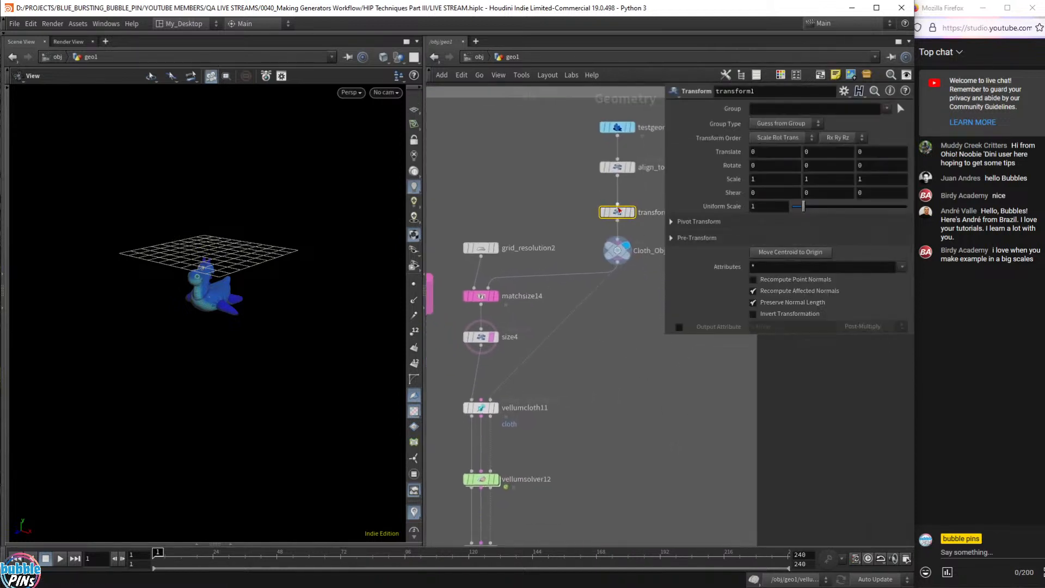
left_click(762, 208)
scroll(763, 209, "up", 5)
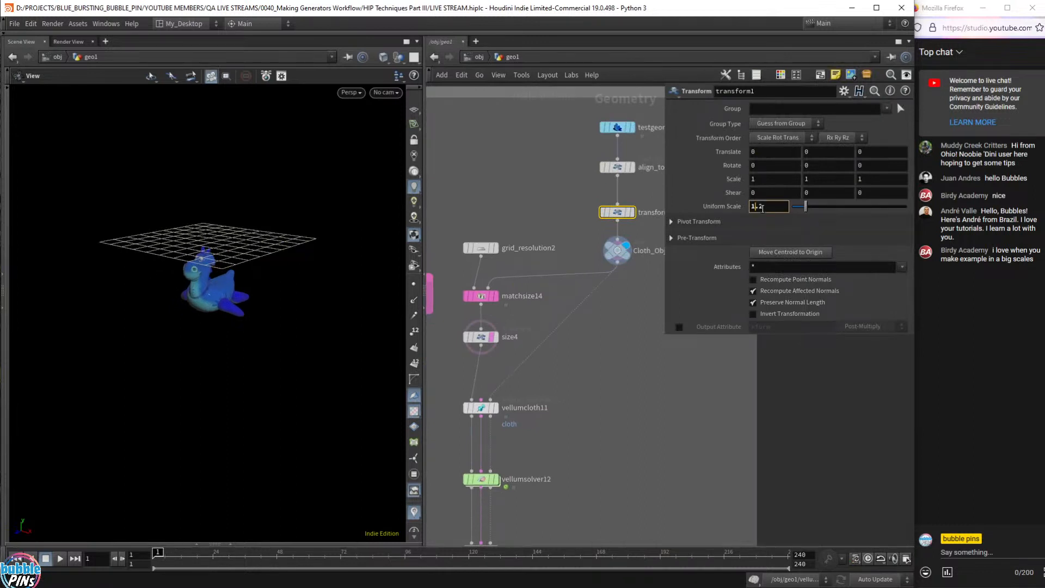
scroll(762, 208, "up", 6)
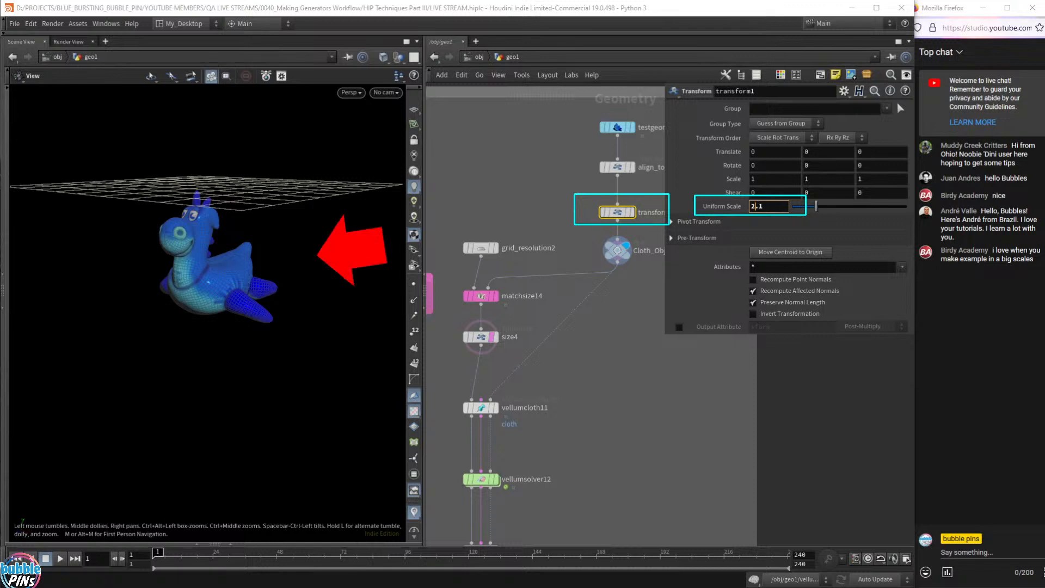
left_click(769, 207)
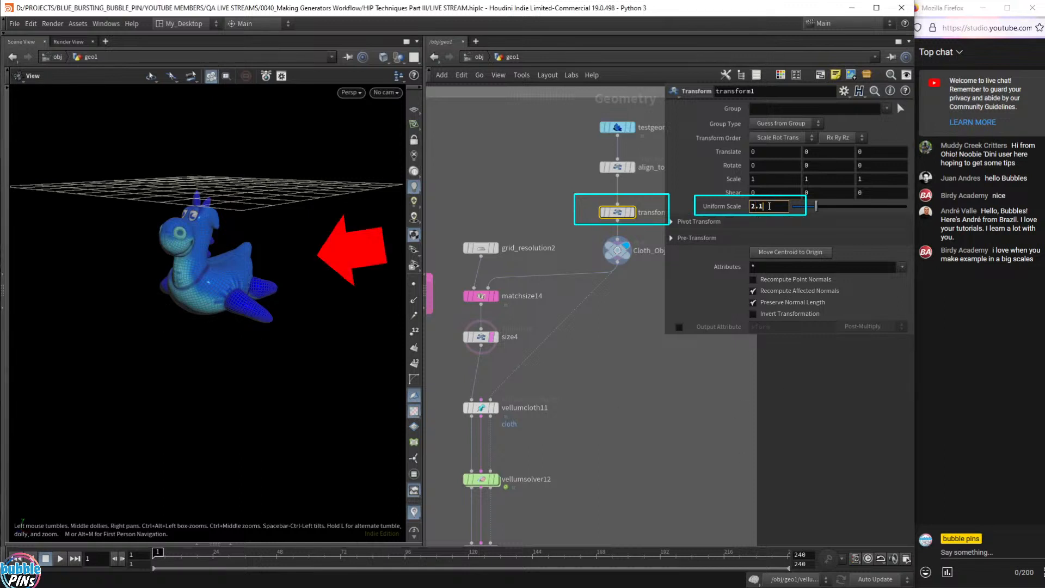
scroll(769, 207, "up", 3)
scroll(769, 206, "down", 7)
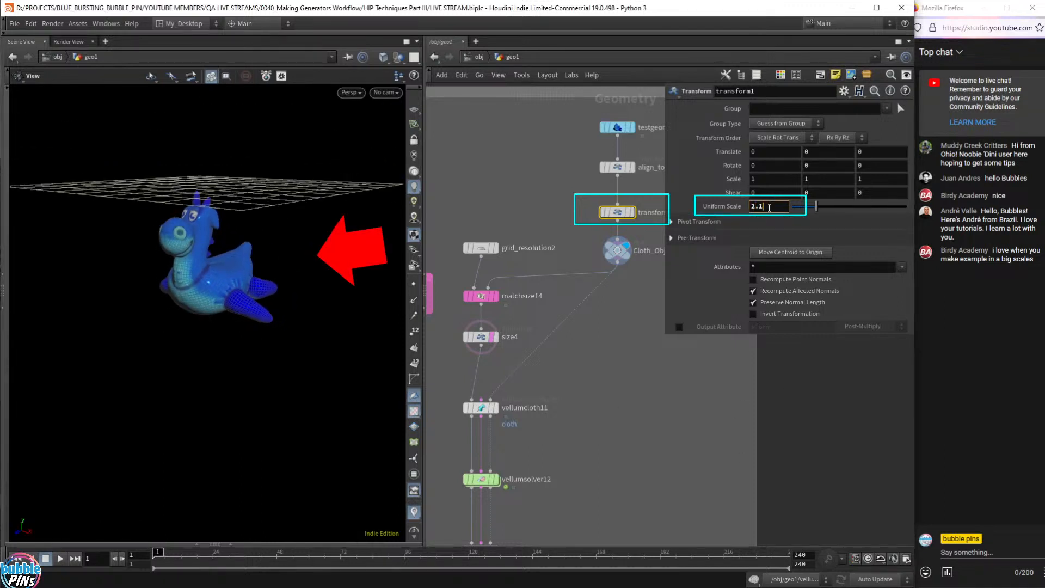
- Tumble the viewport to check the enlarged toy, then deselect transform1
left_click_drag(226, 209, 254, 219)
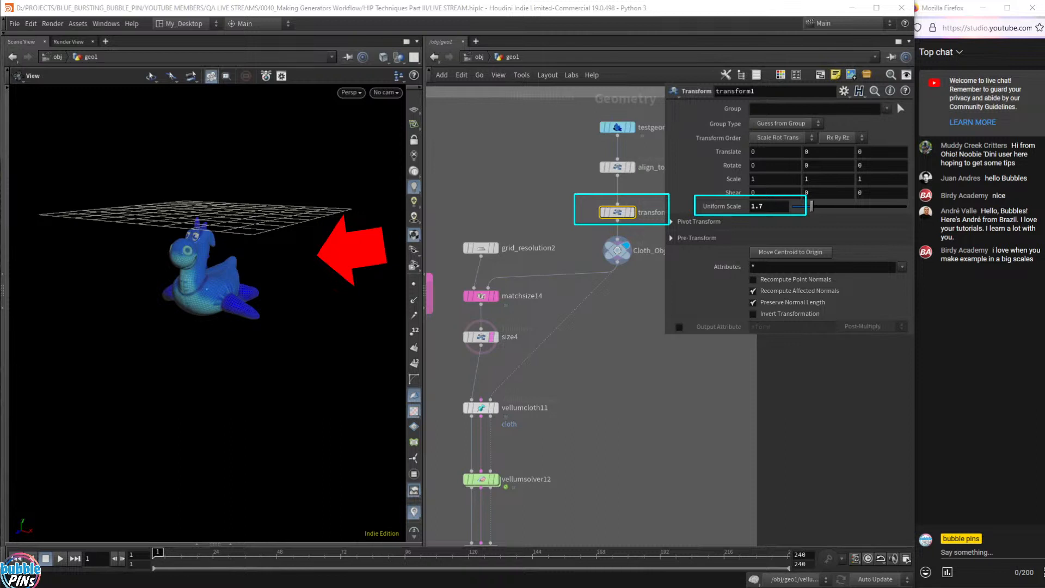
key("Escape")
left_click(692, 446)
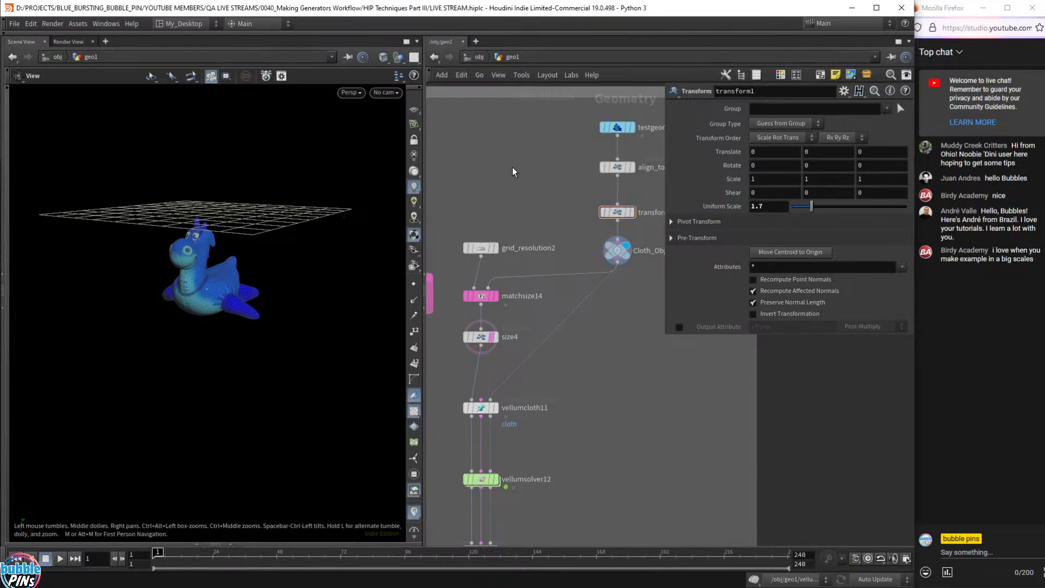
mouse_move(607, 246)
scroll(531, 316, "down", 5)
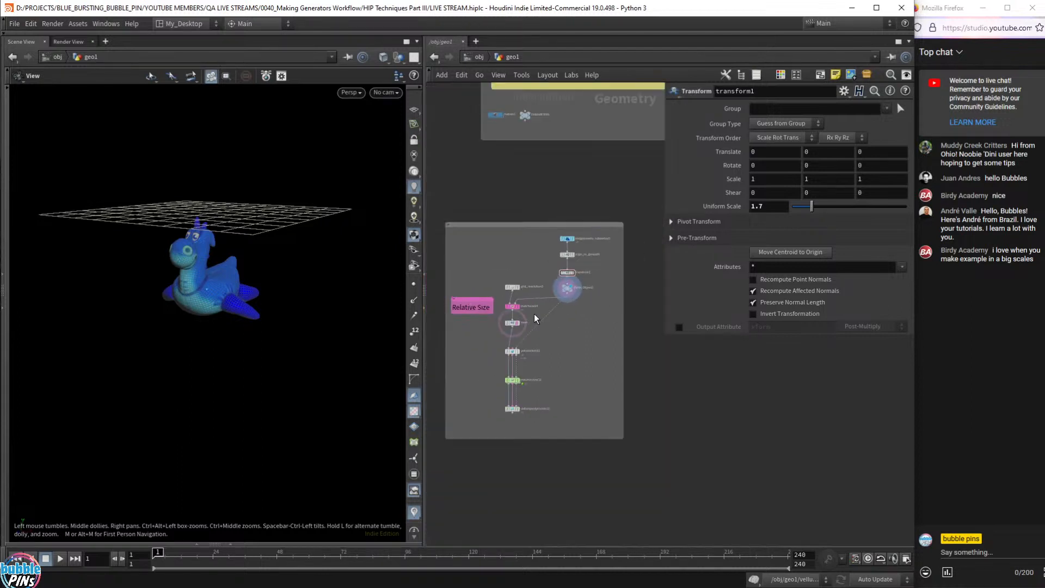
- Zoom and pan the network editor until every node from the toy to vellumpostprocess11 shows
scroll(534, 318, "up", 3)
middle_click_drag(593, 376, 583, 357)
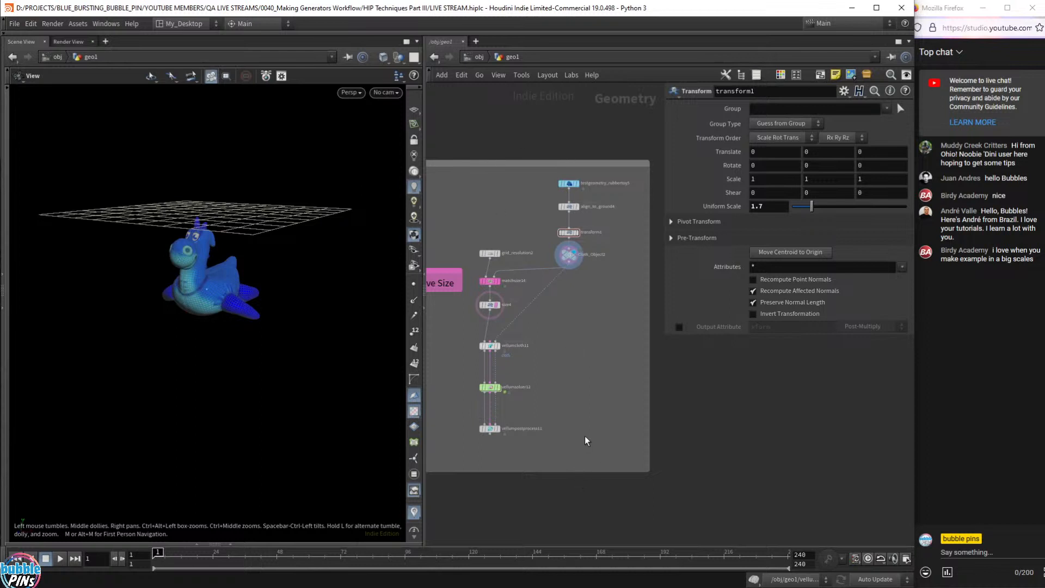
middle_click_drag(578, 351, 599, 356)
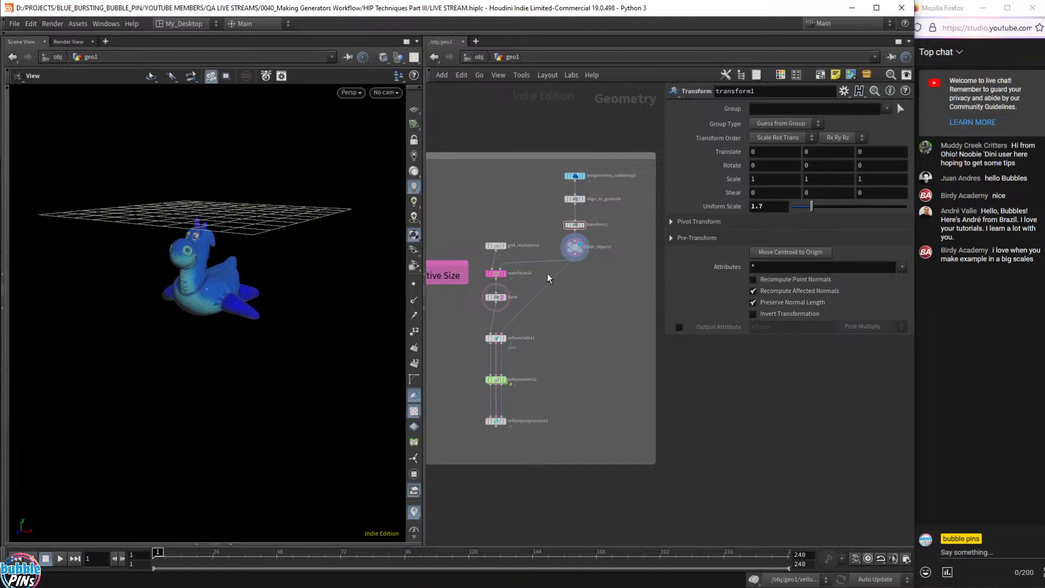
scroll(527, 280, "up", 3)
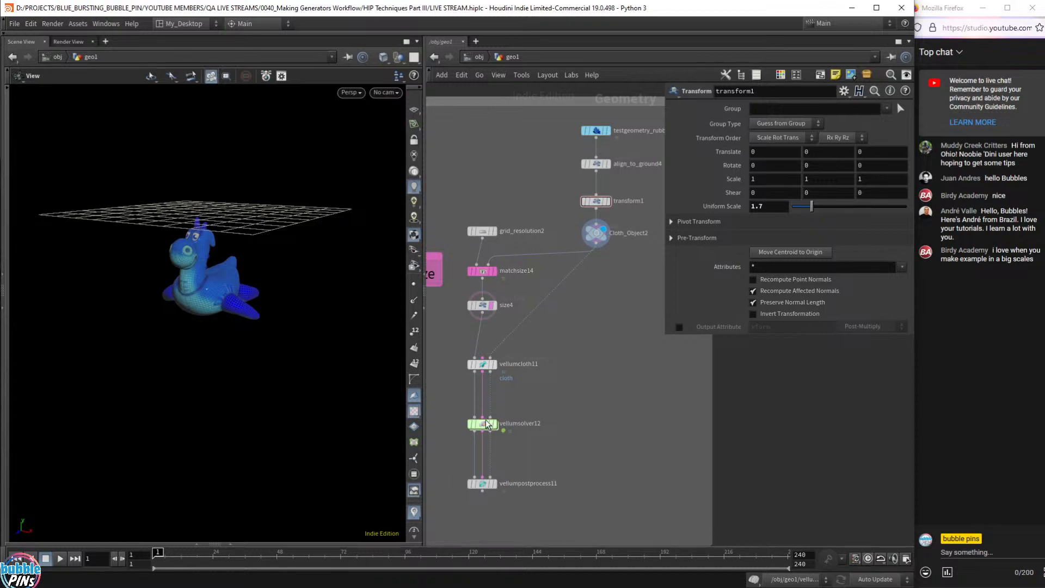
mouse_move(498, 430)
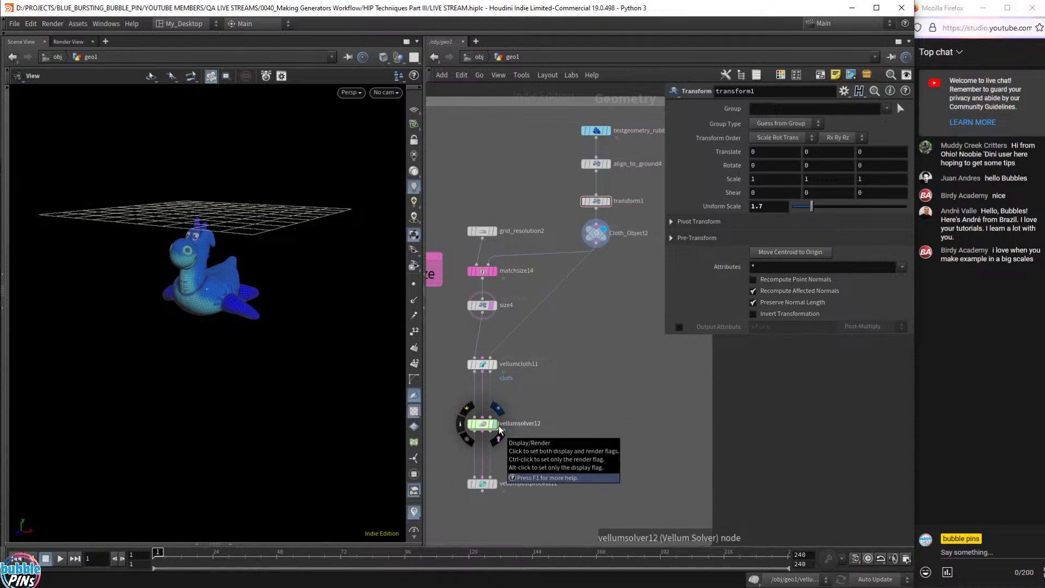
scroll(529, 366, "down", 1)
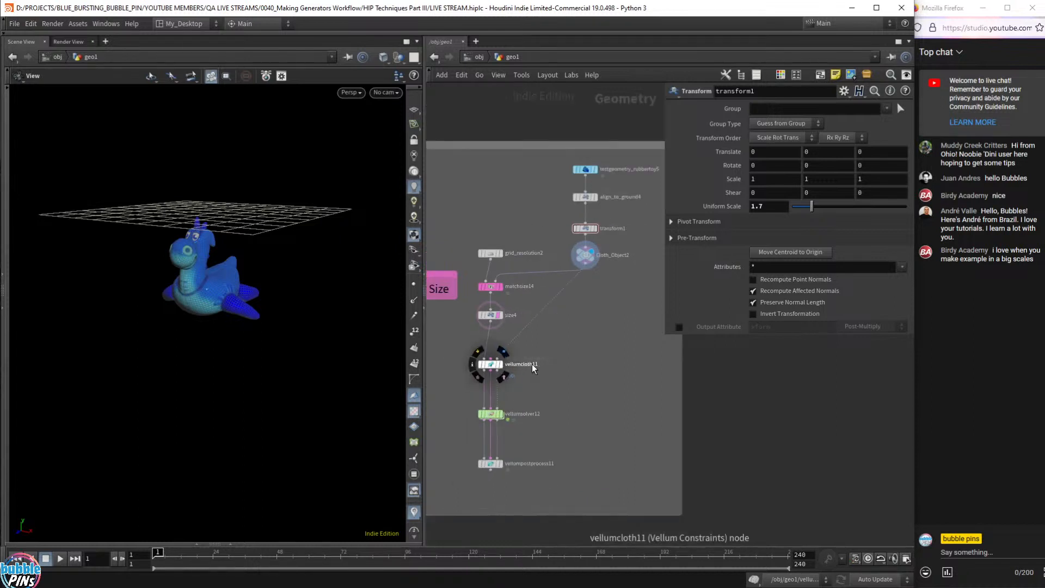
middle_click_drag(588, 414, 569, 410)
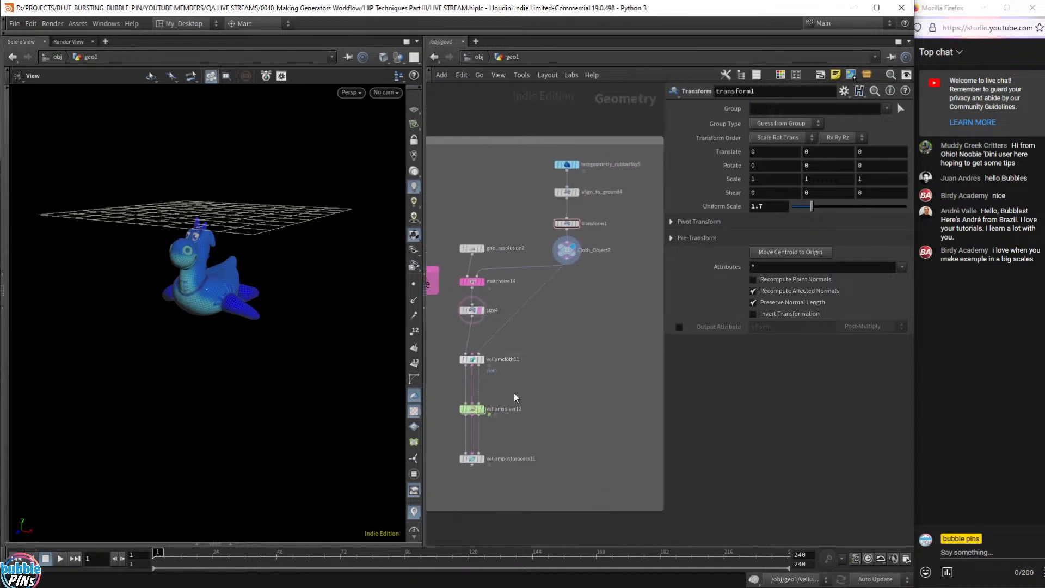
- Display vellumsolver12, play the drape, and compare it with size4's flat grid
mouse_move(472, 409)
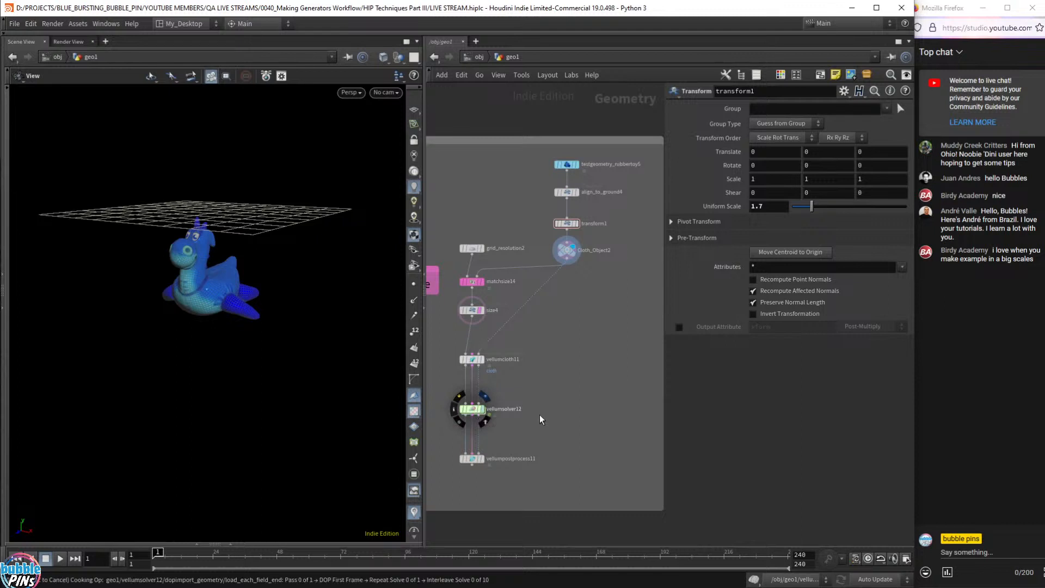
left_click(483, 409)
key("Up")
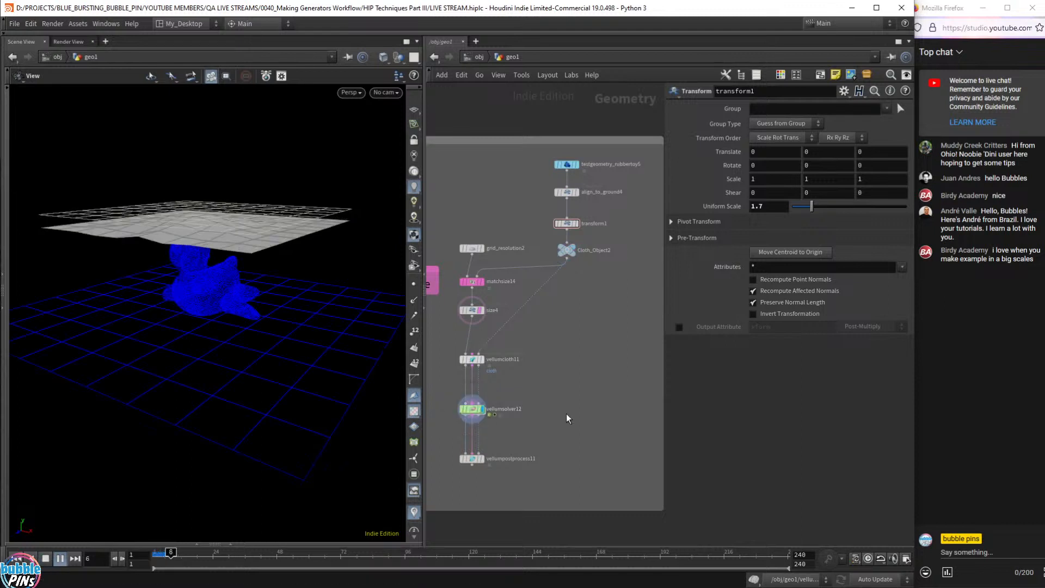
key("Up")
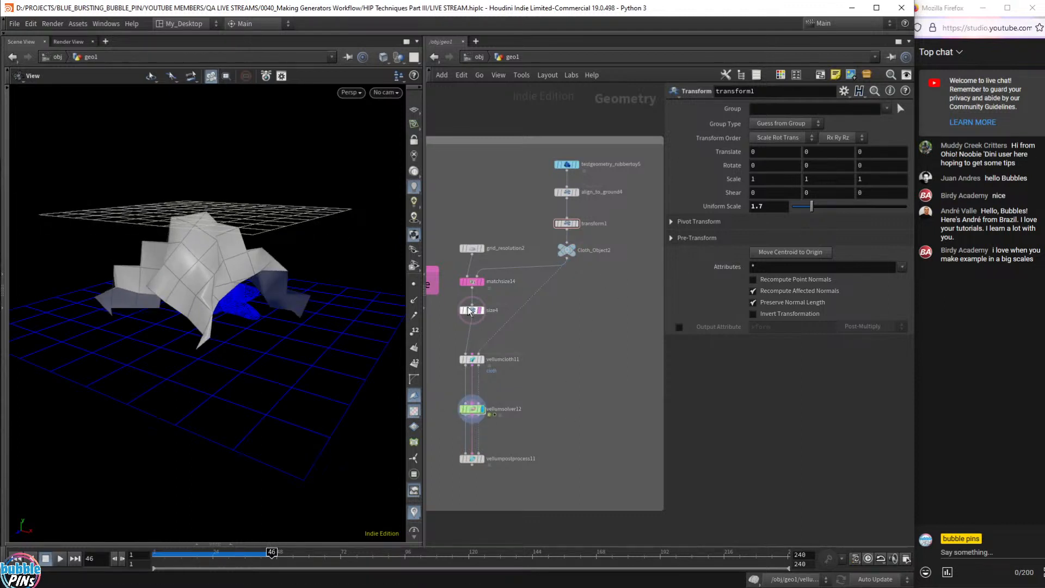
left_click(482, 311)
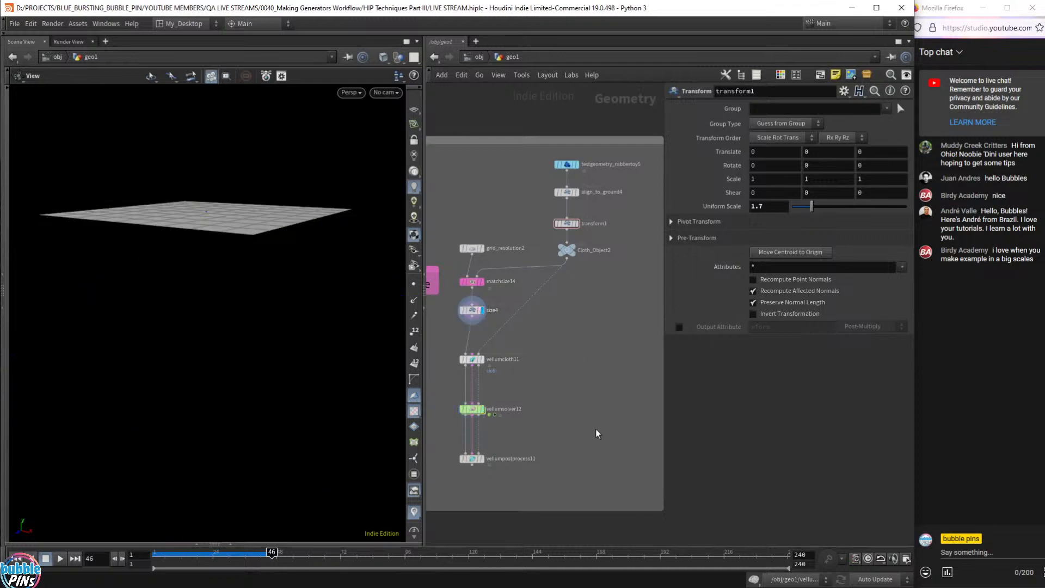
left_click(486, 414)
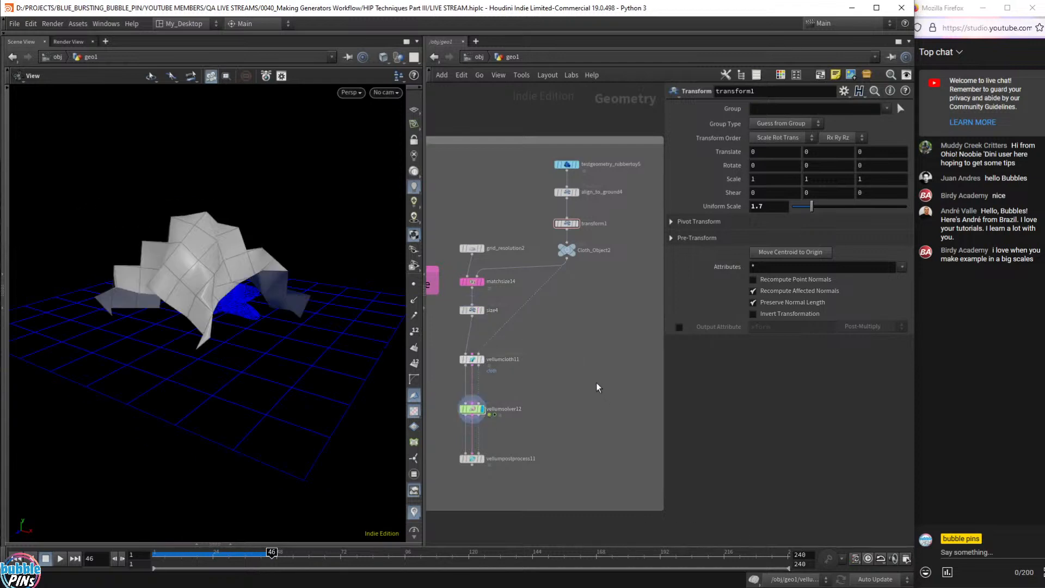
scroll(602, 395, "up", 3)
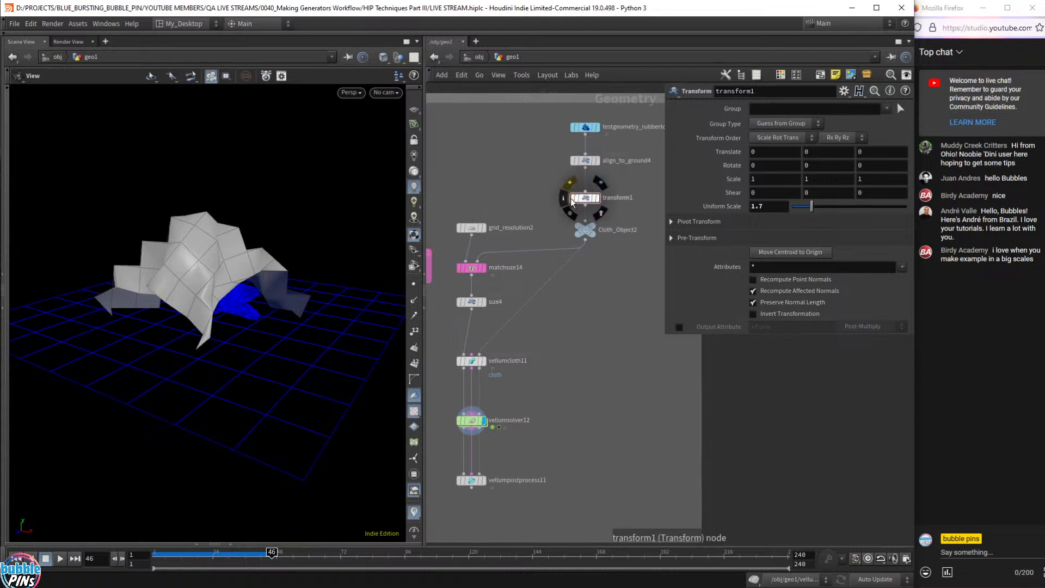
- Bypass transform1, replay with real-time playback on, then rewind to frame 1
left_click(573, 198)
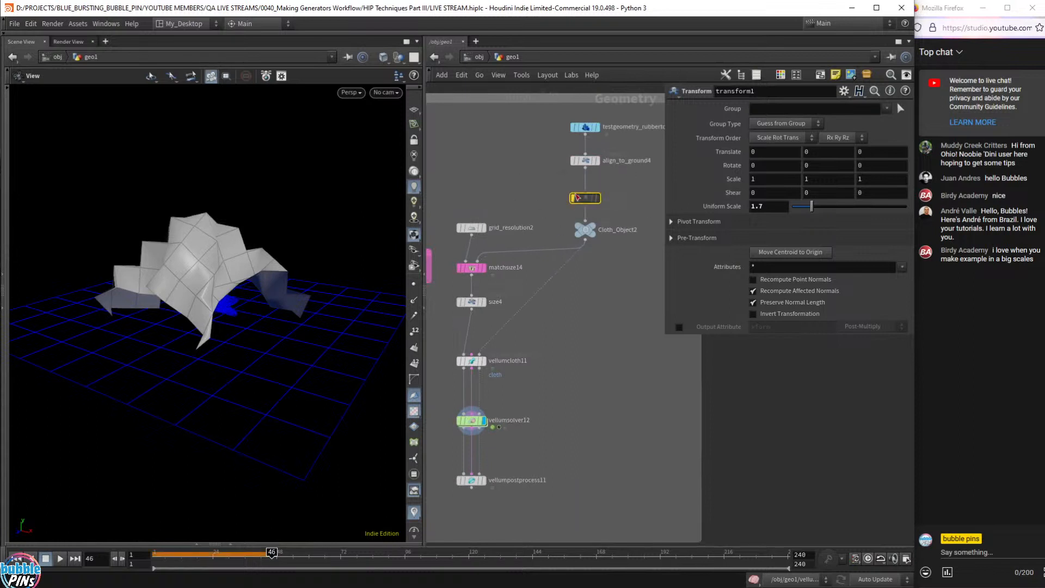
key("Up")
key("Up")
key("ctrl+Up")
key("Up")
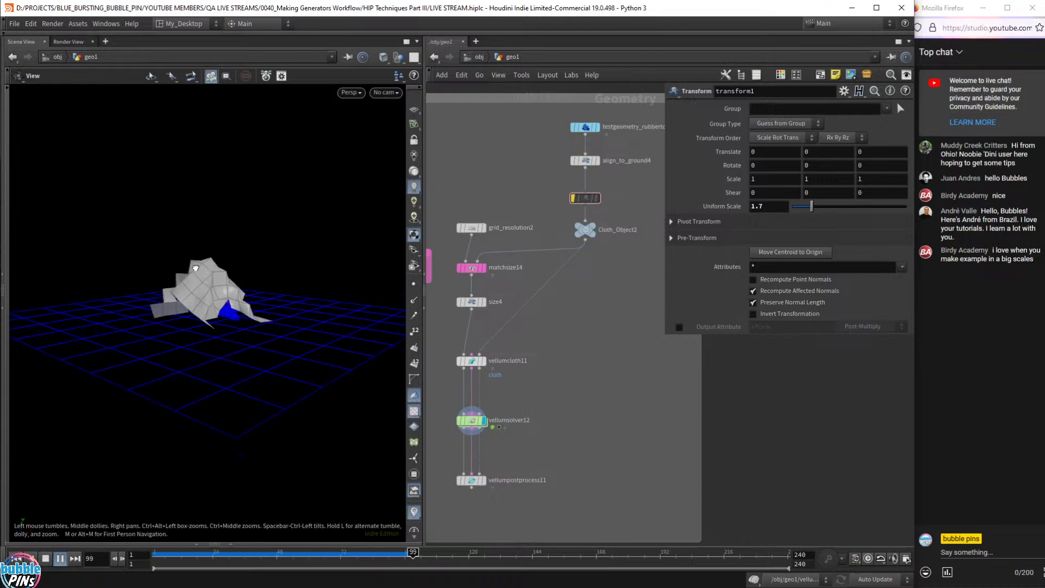
scroll(215, 268, "up", 4)
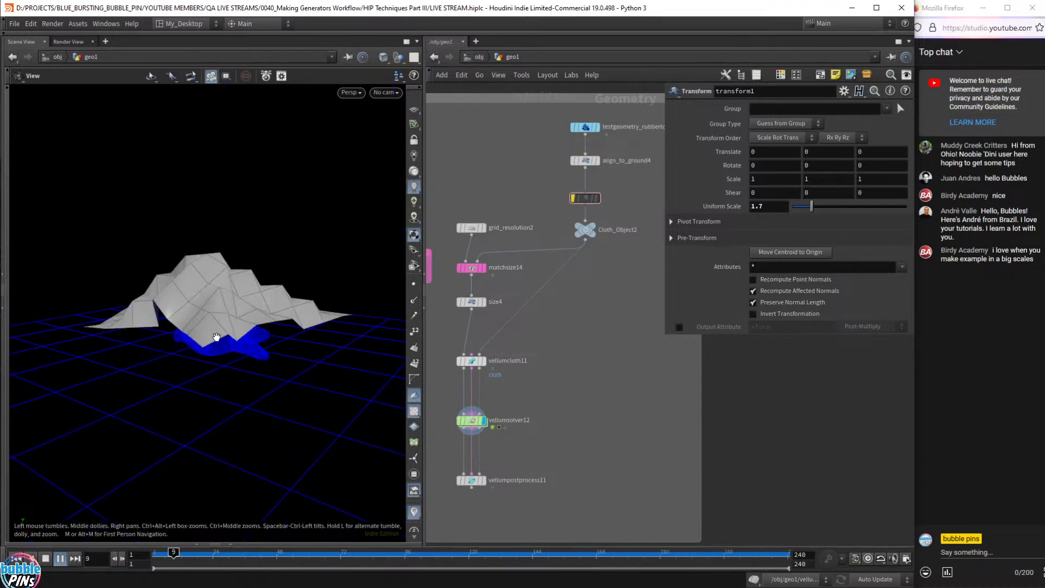
key("Up")
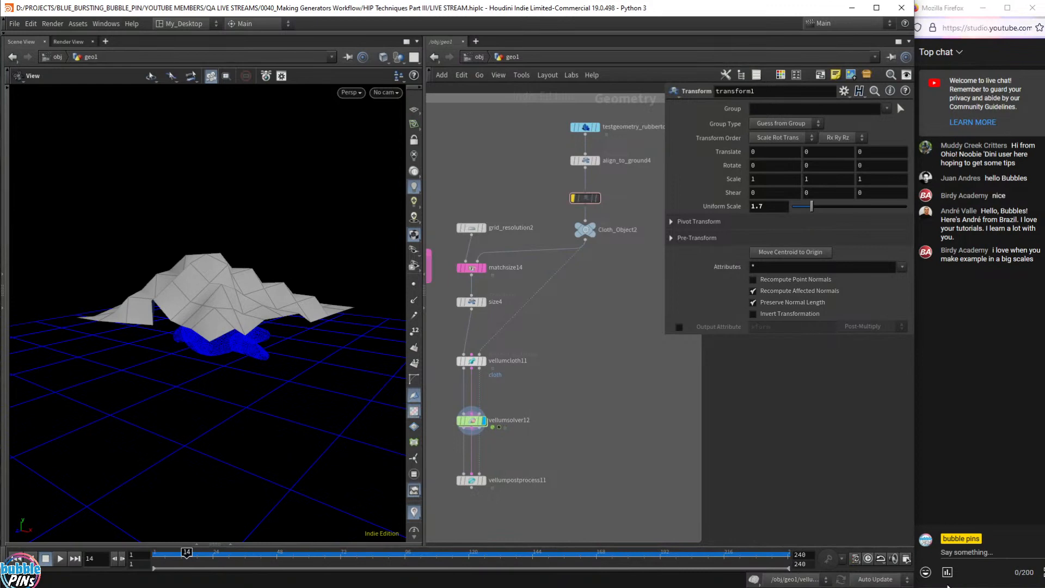
left_click(868, 560)
key("ctrl+Up")
left_click_drag(320, 263, 327, 288, "alt")
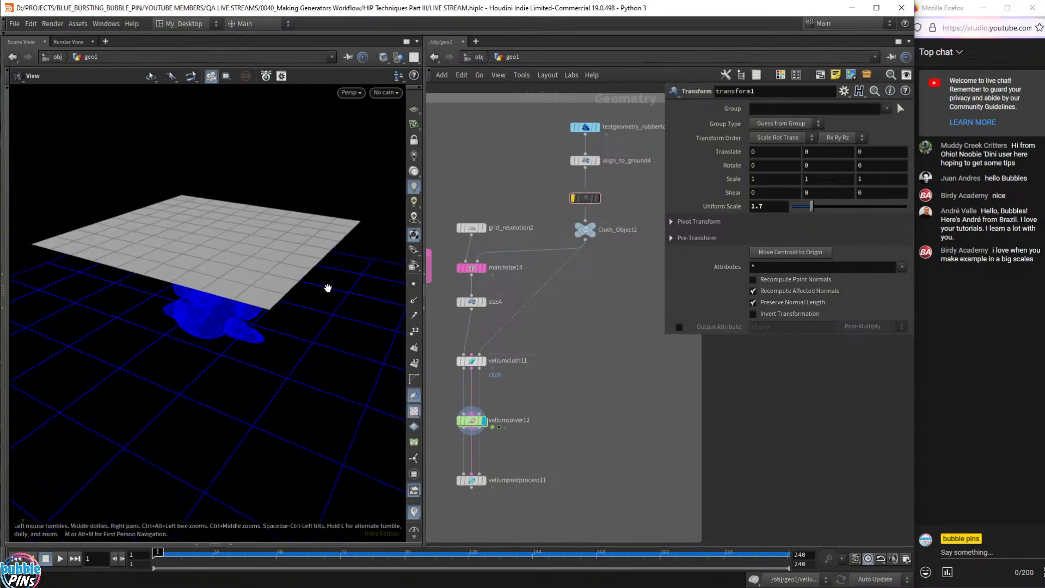
- Play the low-resolution cloth to frame 25 and orbit around its coarse folds over the toy
key("Up")
key("Up")
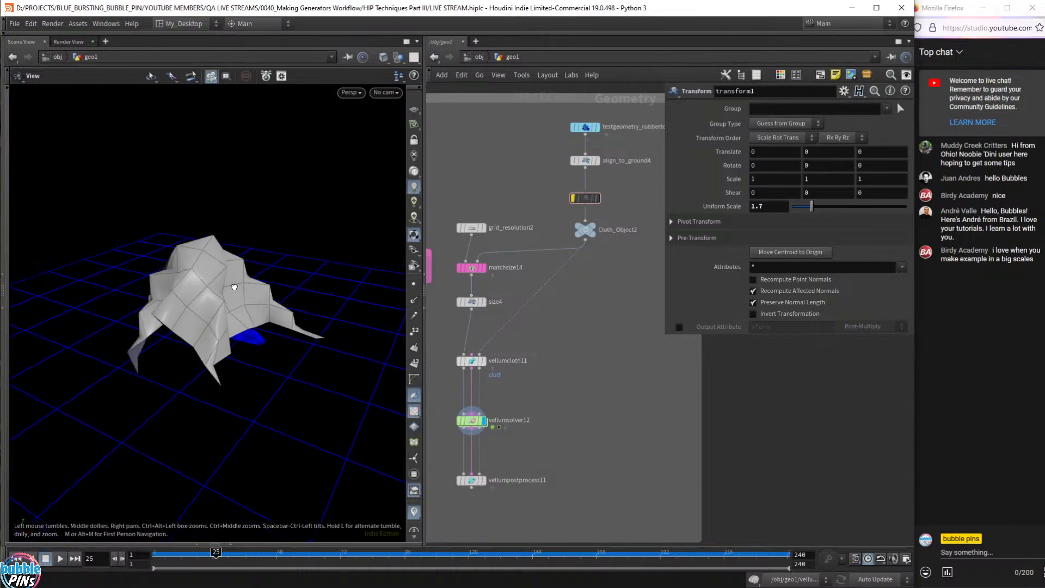
mouse_move(234, 289)
left_mouse_down()
mouse_move(186, 246)
mouse_move(265, 242)
mouse_move(249, 279)
left_mouse_up()
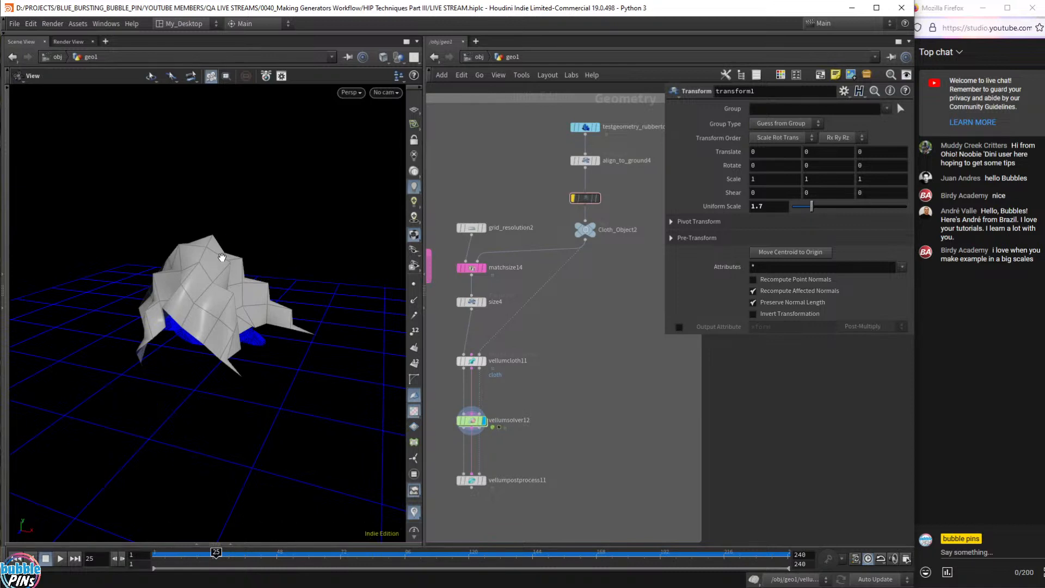
left_click_drag(260, 307, 247, 308)
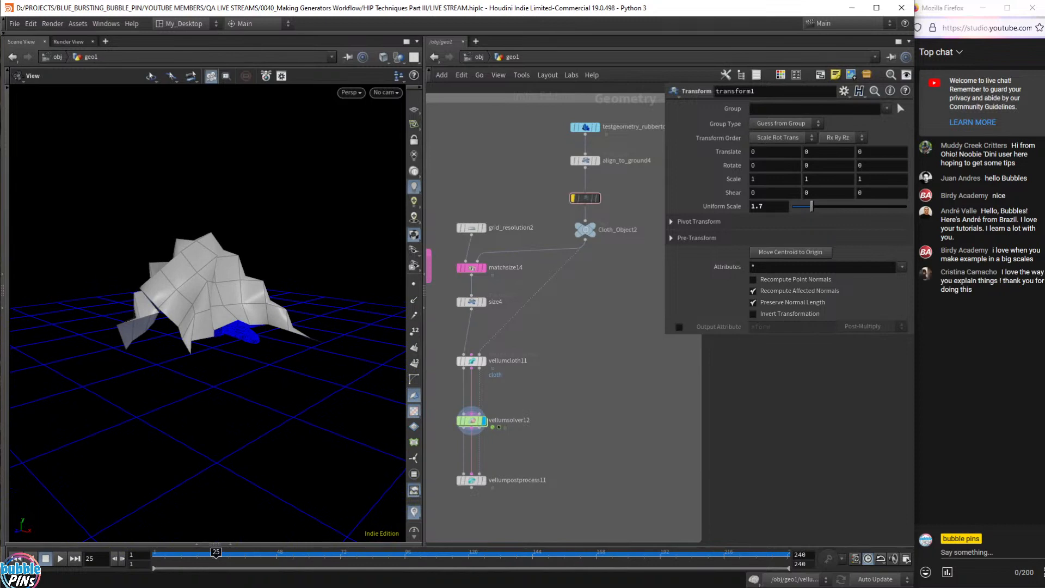
key("alt+Tab")
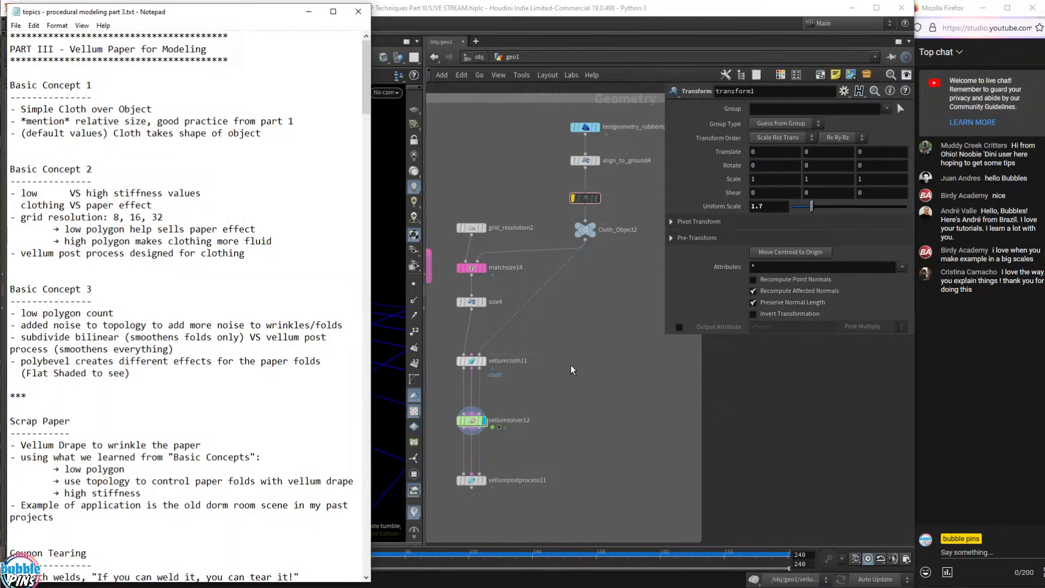
key("alt+Tab")
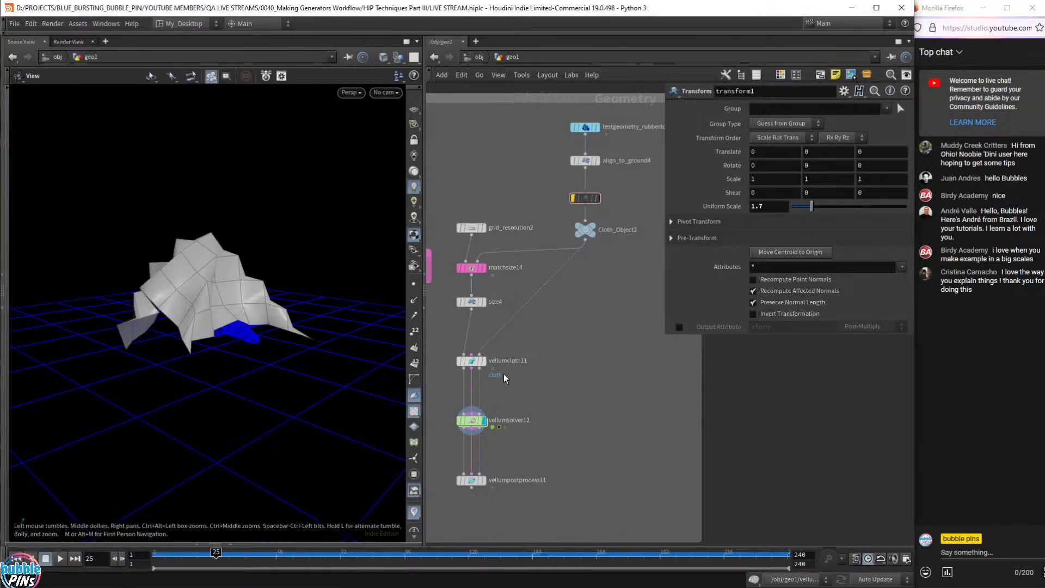
middle_click_drag(521, 380, 555, 380)
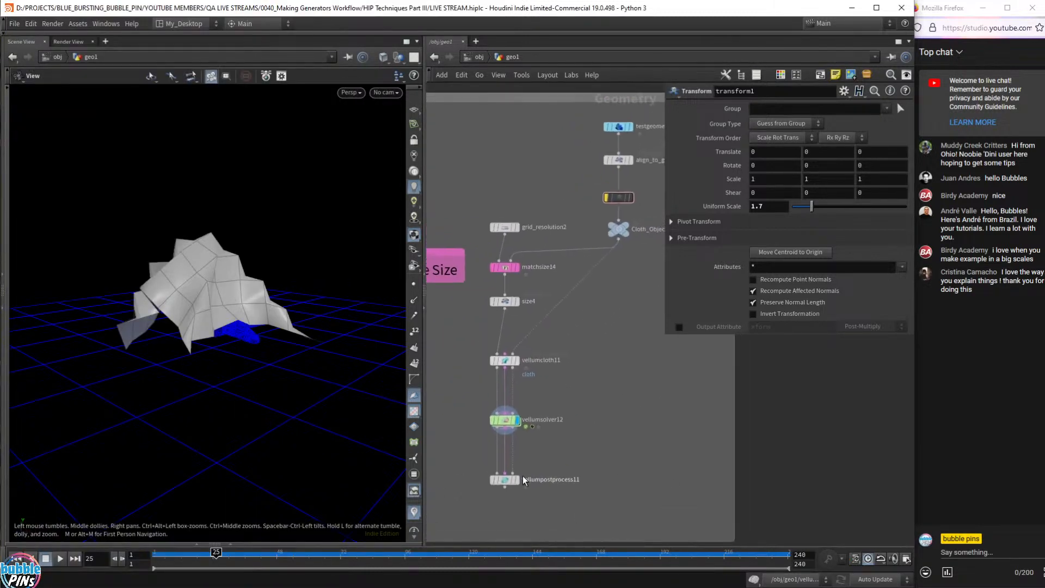
- Toggle between vellumpostprocess11's smoothed cloth and vellumsolver12's raw cloth, orbiting to compare
mouse_move(519, 487)
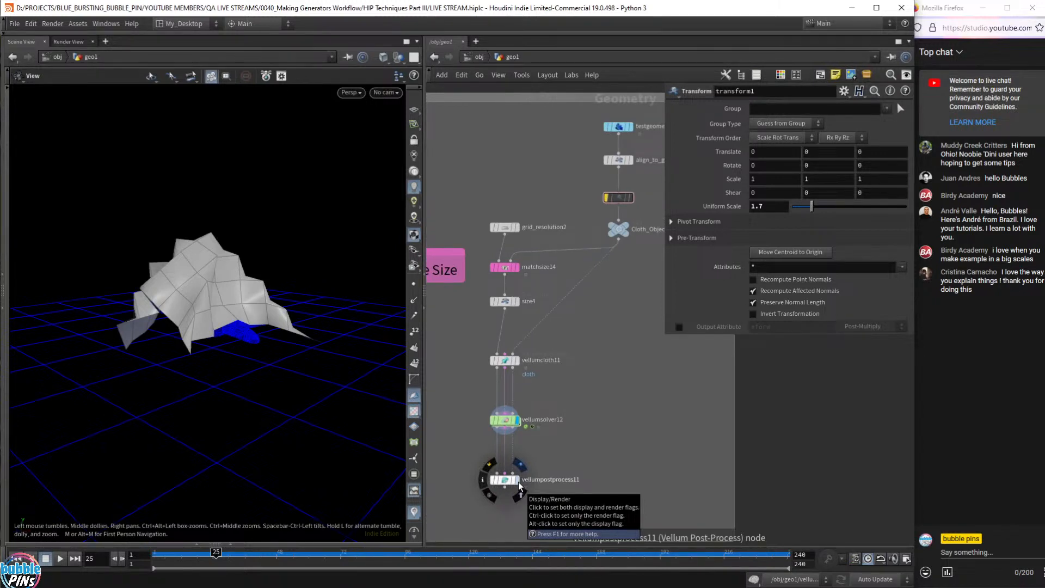
left_click(519, 487)
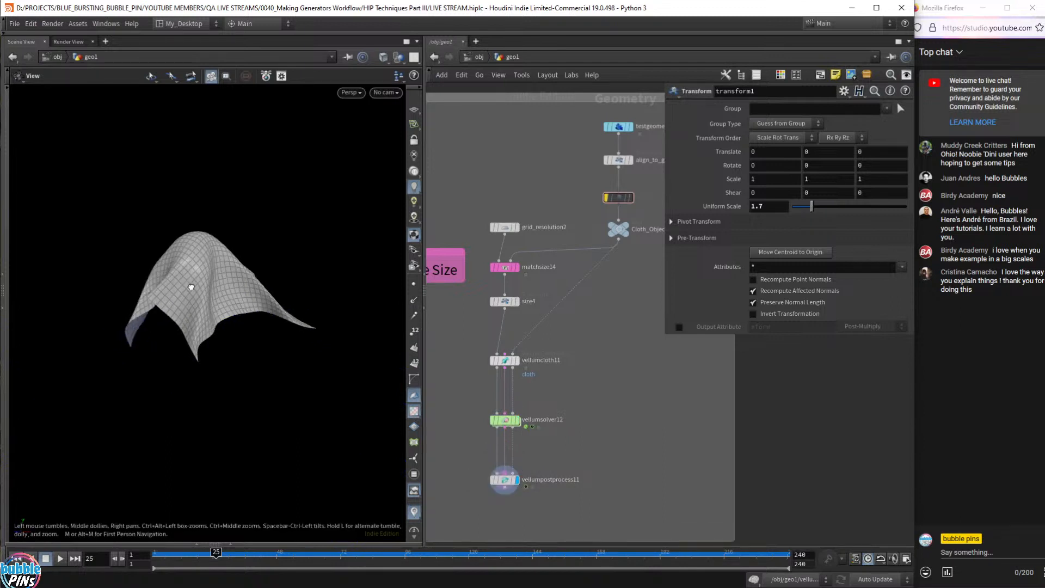
left_click_drag(191, 287, 202, 266)
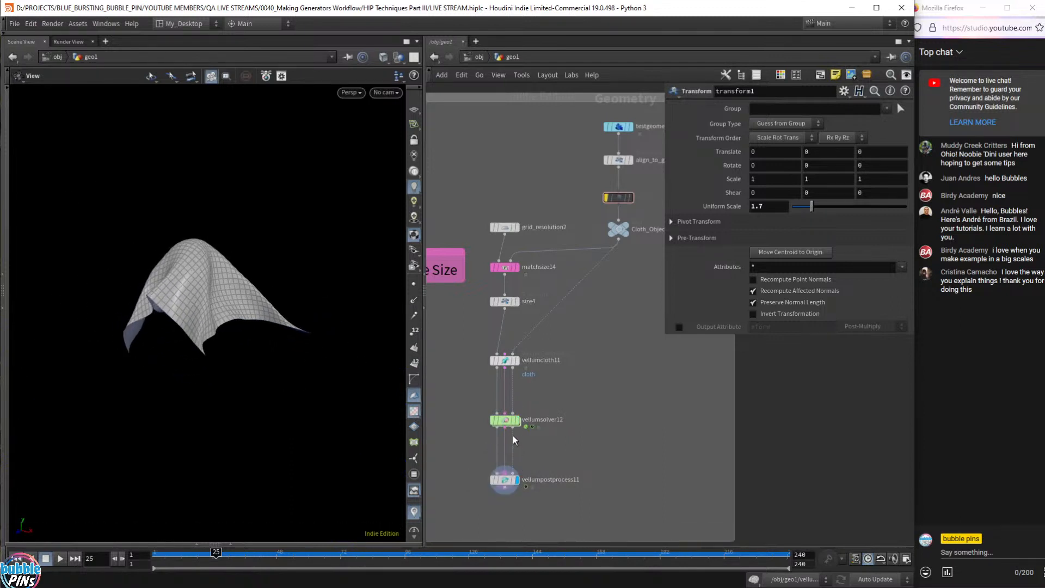
left_click(517, 421)
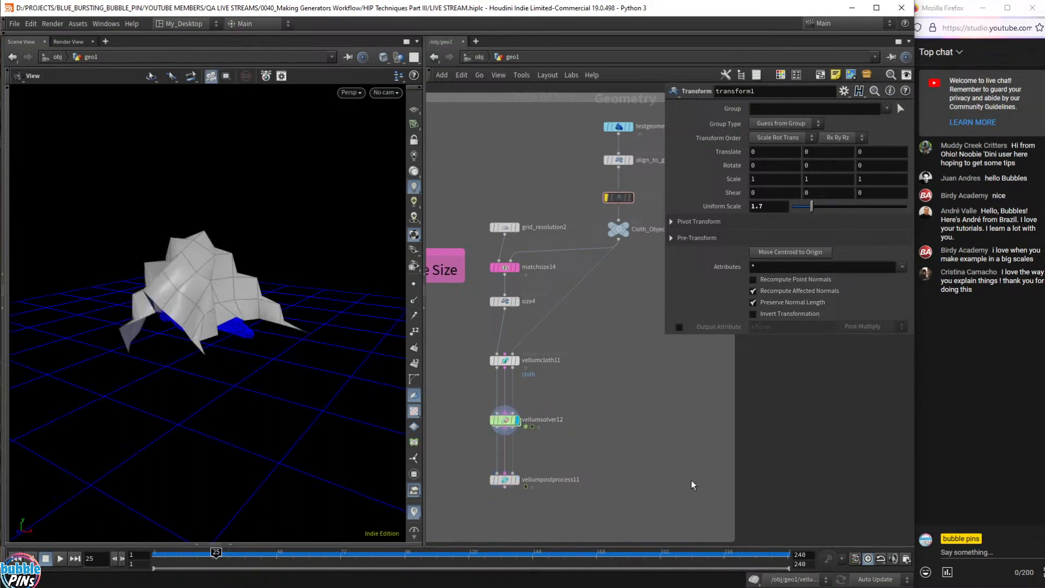
left_click(517, 479)
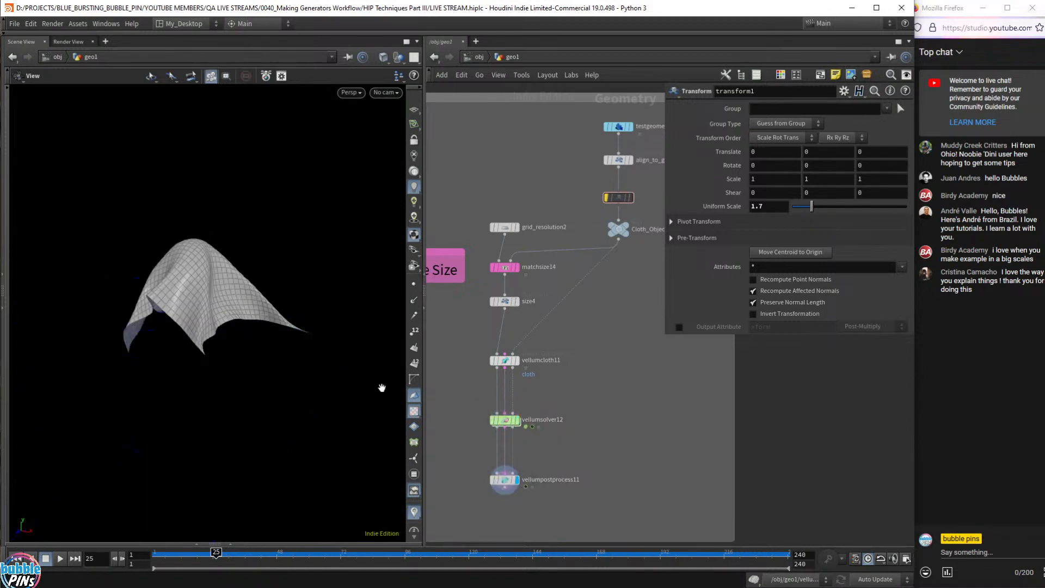
left_click_drag(381, 387, 220, 341)
left_click_drag(154, 278, 289, 277)
- Turn on point display and bring up vellumsolver12's parameters (Substeps 1, Constraint Iterations 100)
left_click(414, 284)
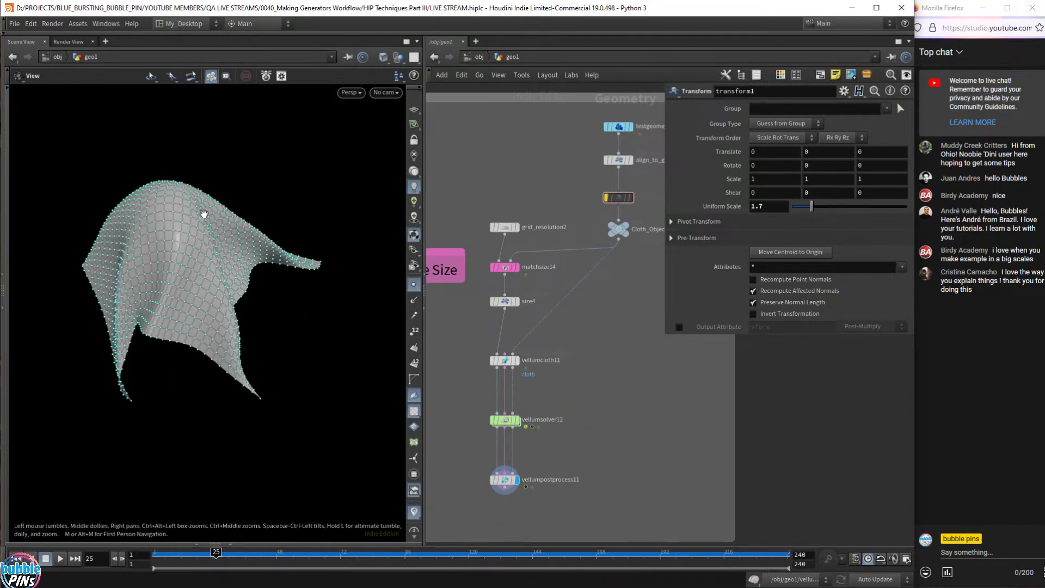
left_click_drag(191, 236, 249, 271)
left_click(482, 484)
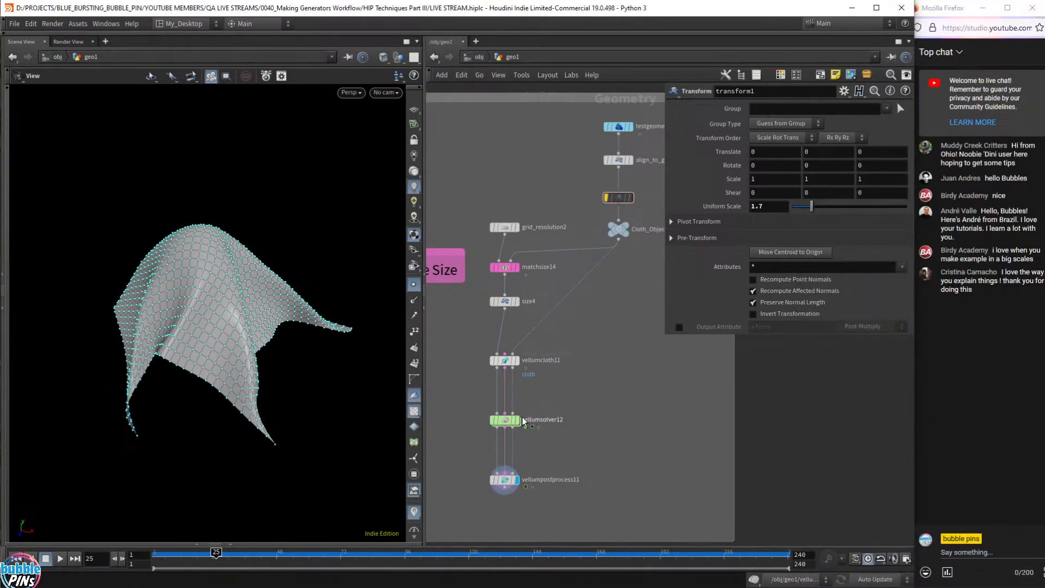
left_click(518, 420)
left_click(489, 420)
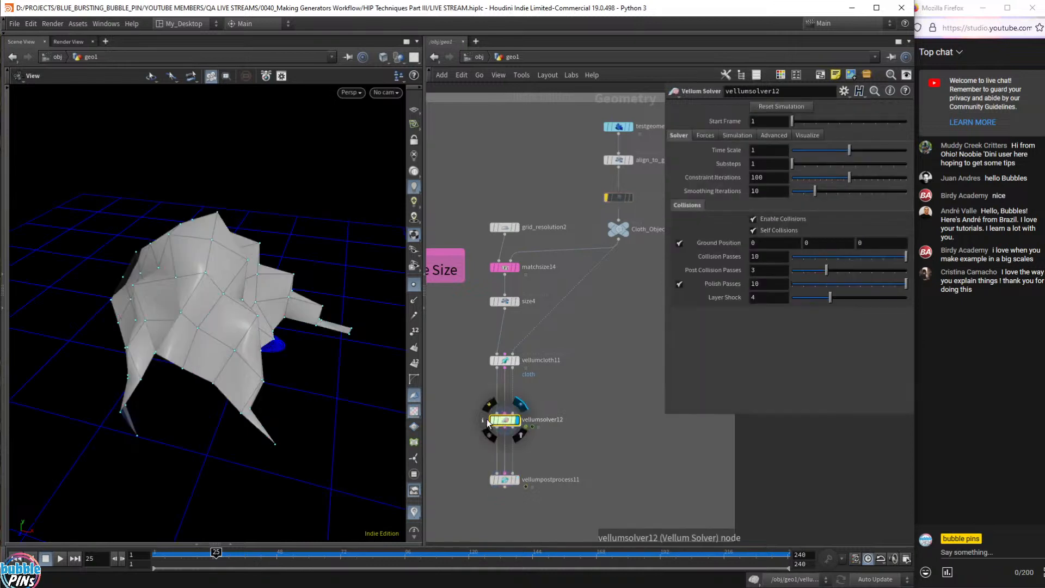
- Open and close vellumsolver12's info window (100 points, 81 polygons), then move to Firefox's chat
left_click(483, 419)
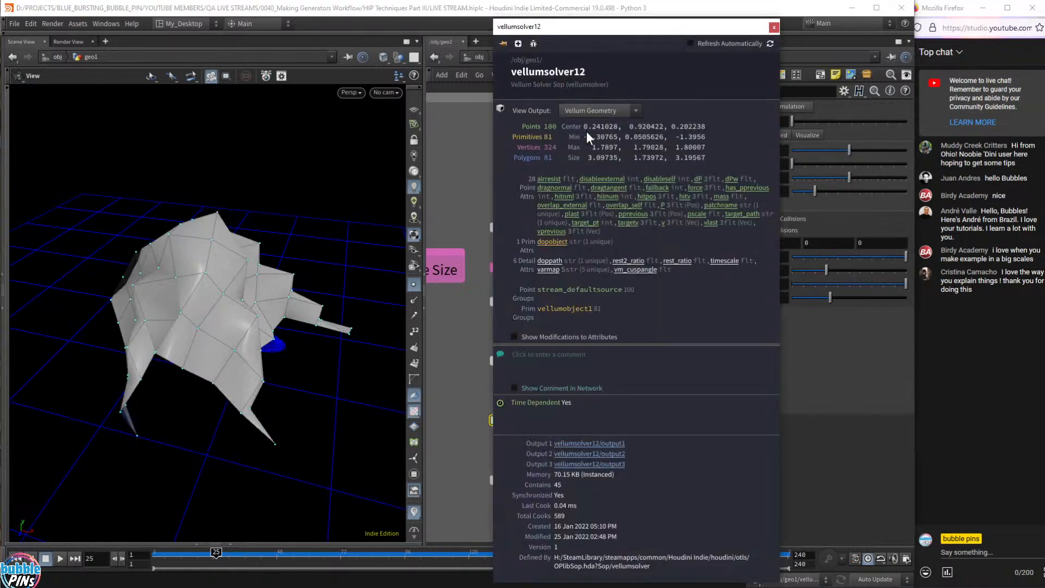
left_click(775, 28)
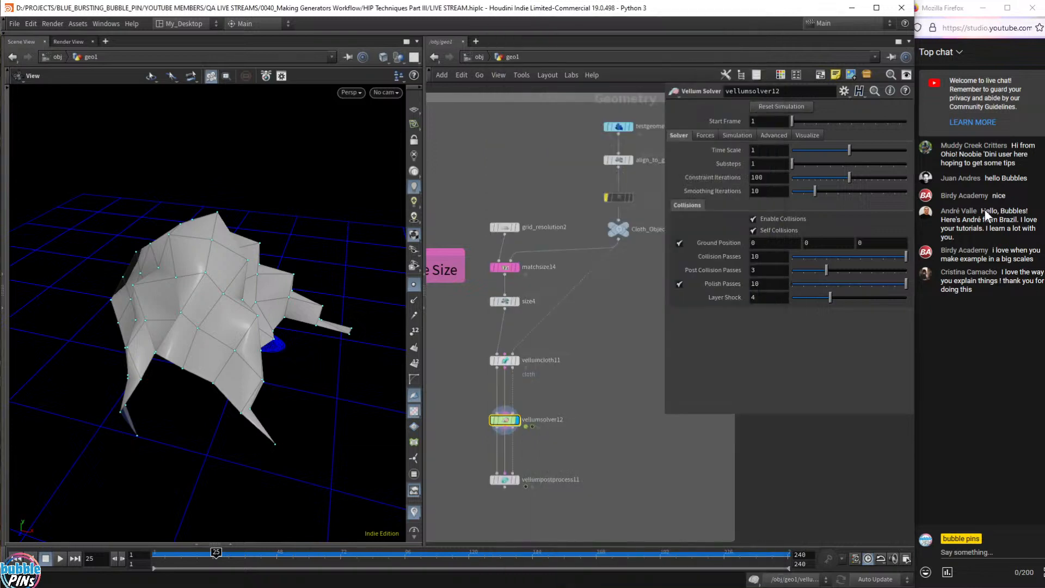
left_click(995, 237)
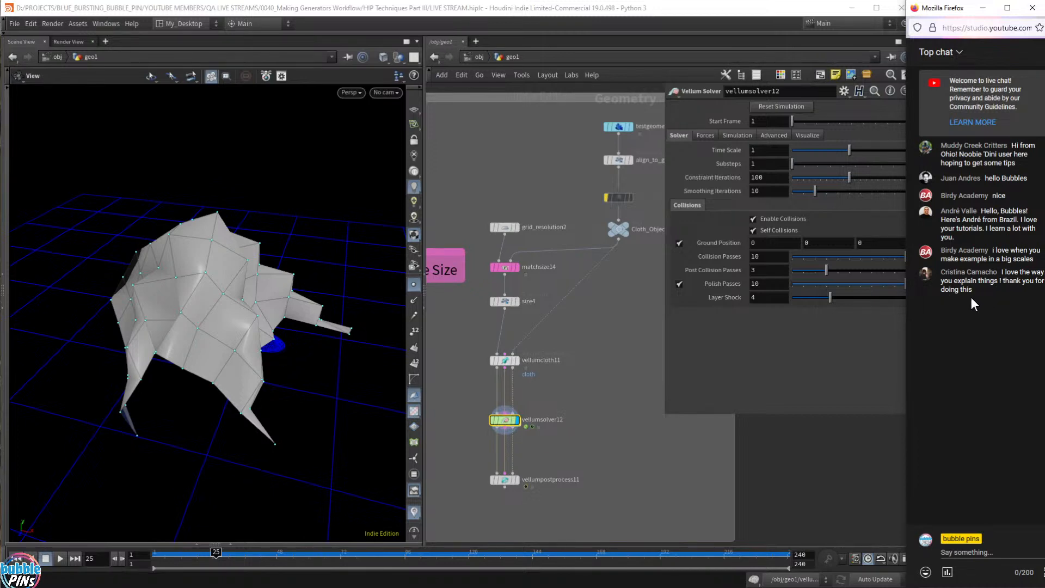
scroll(784, 434, "down", 5)
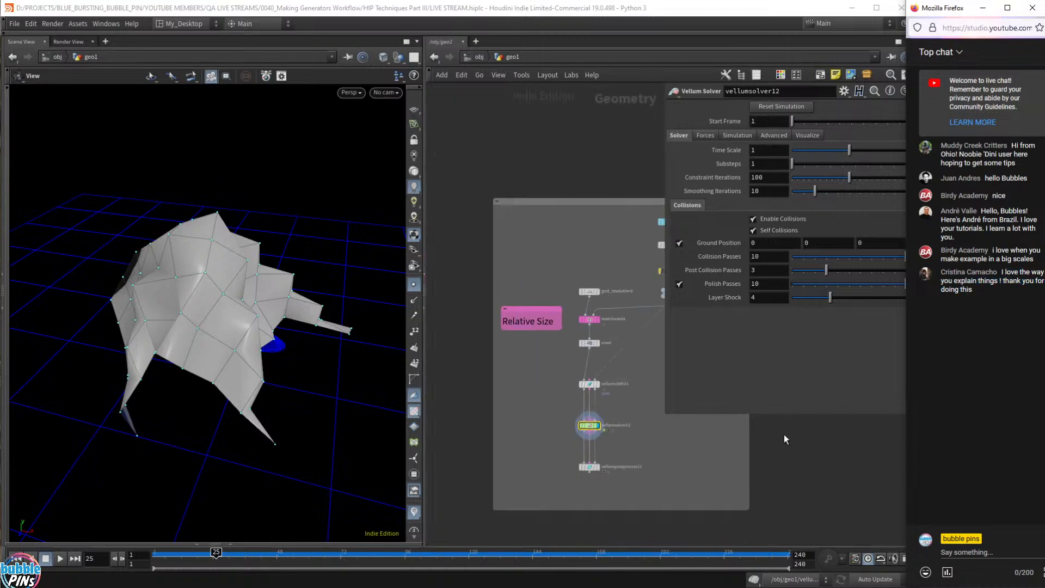
- Hide the parameter pane and clear the node selection in the network view
middle_click_drag(785, 432, 677, 382)
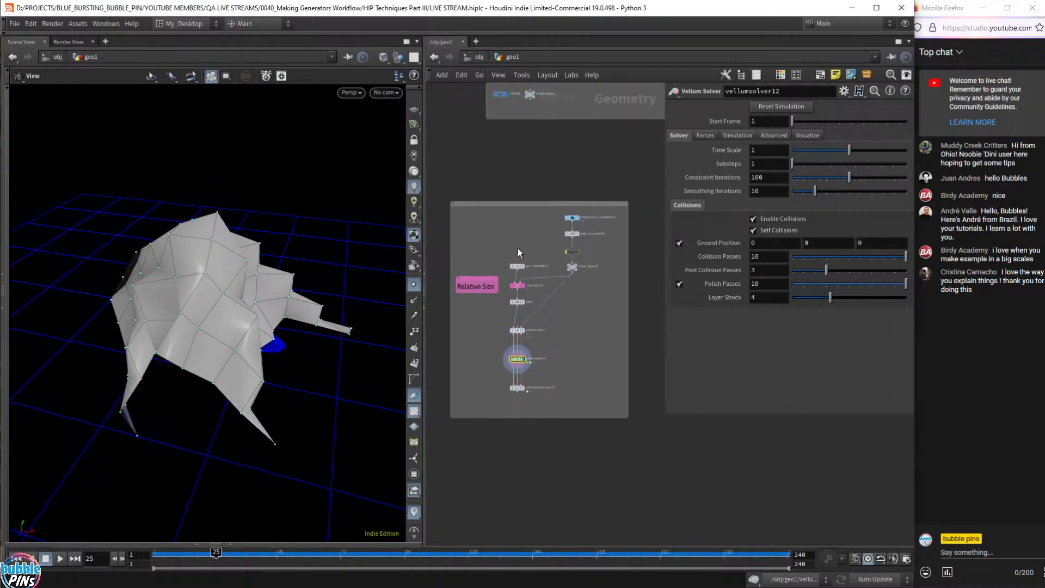
scroll(563, 249, "up", 1)
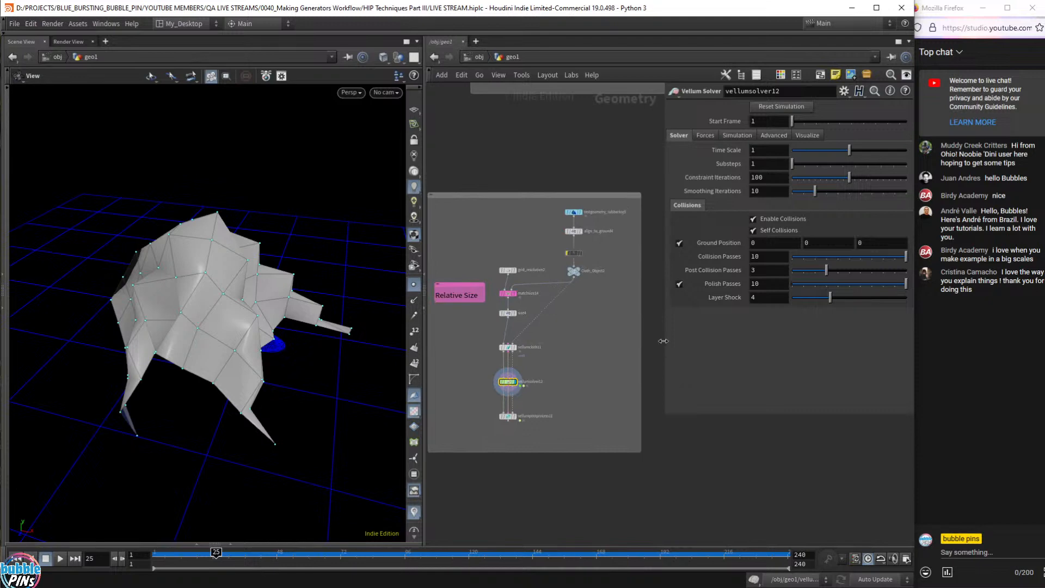
key("p")
scroll(685, 302, "down", 1)
middle_click_drag(753, 327, 526, 336)
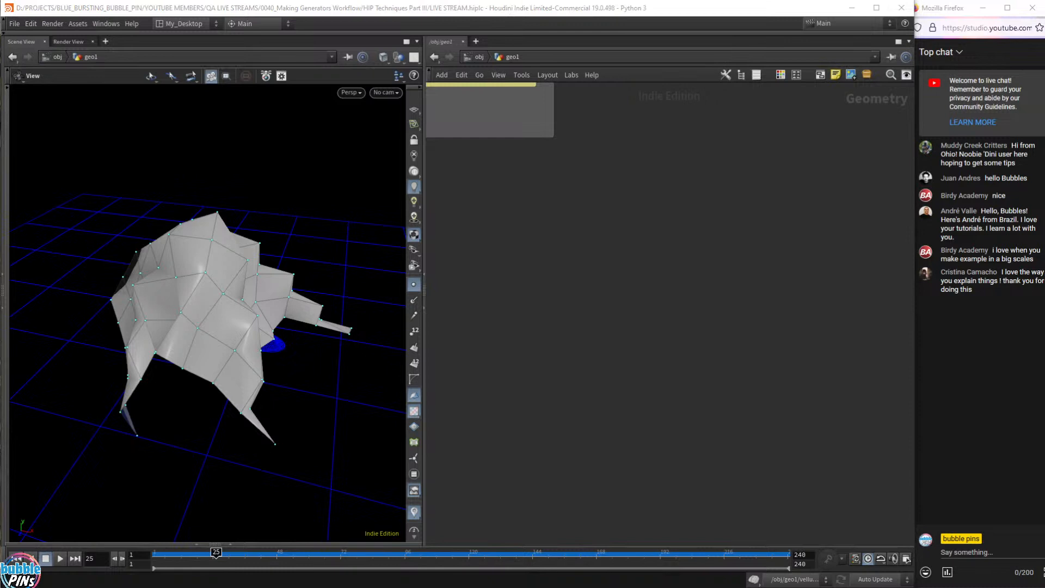
left_click_drag(563, 318, 666, 326)
middle_click_drag(590, 328, 570, 307)
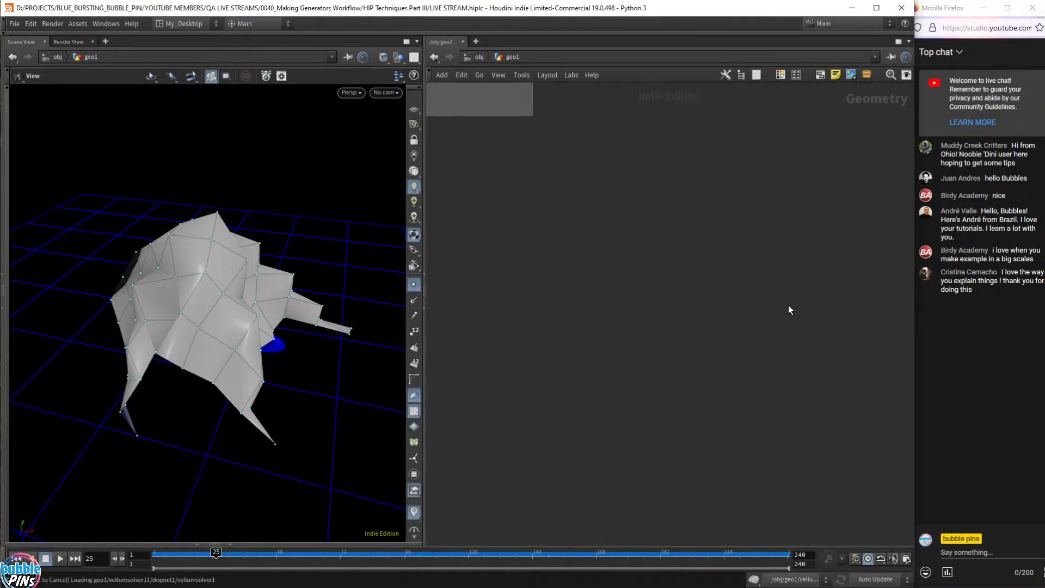
- Paste the copied network boxes, rewind to frame 1, and position the LABELS box
key("ctrl+v")
key("ctrl+Up")
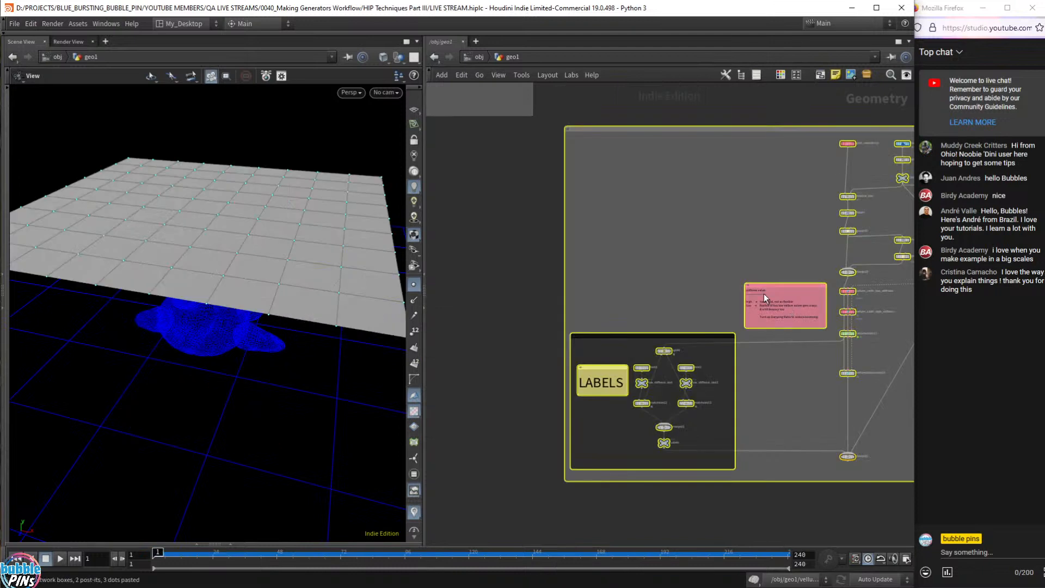
scroll(724, 281, "down", 4)
left_click_drag(690, 212, 639, 243)
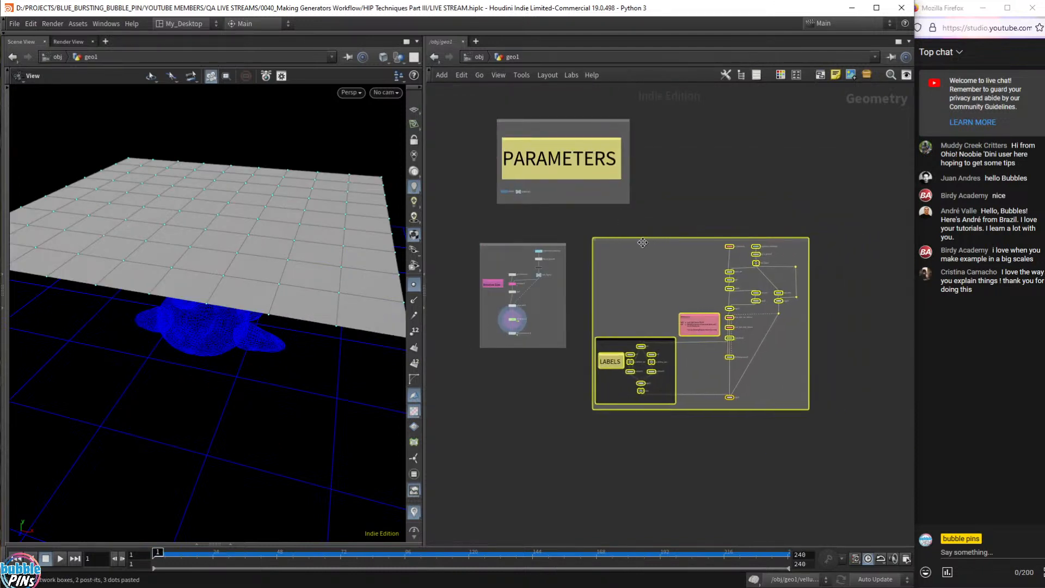
scroll(707, 276, "up", 5)
middle_click_drag(707, 276, 691, 211)
scroll(688, 220, "down", 4)
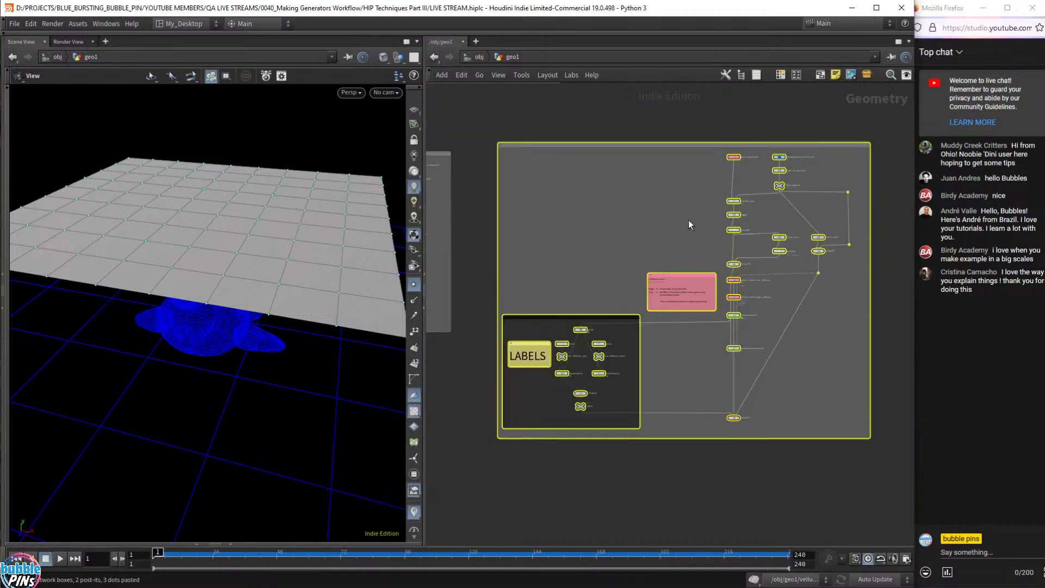
left_click(596, 252)
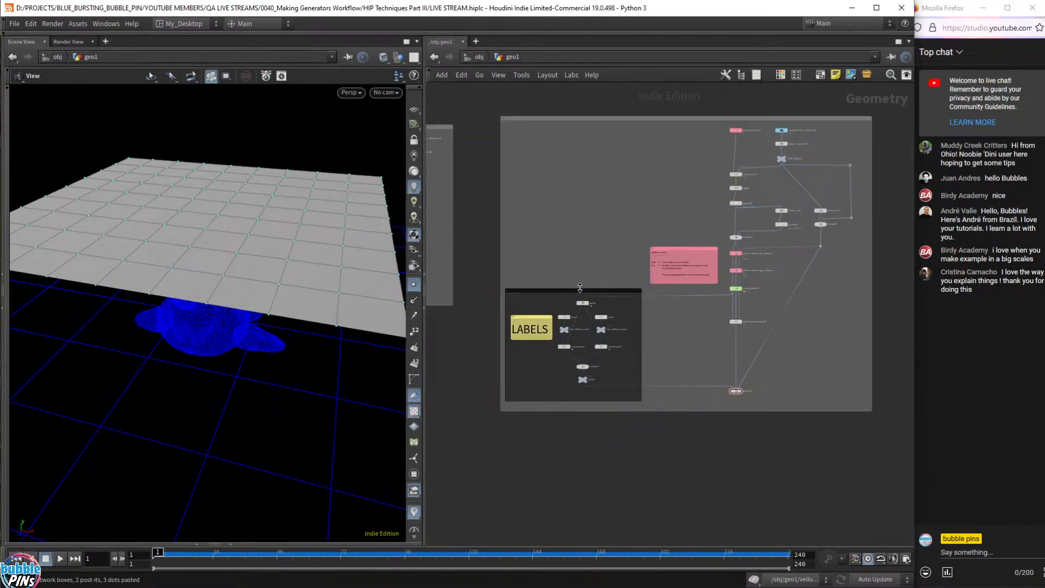
mouse_move(580, 288)
left_mouse_down()
mouse_move(581, 275)
mouse_move(583, 290)
left_mouse_up()
scroll(685, 406, "up", 5)
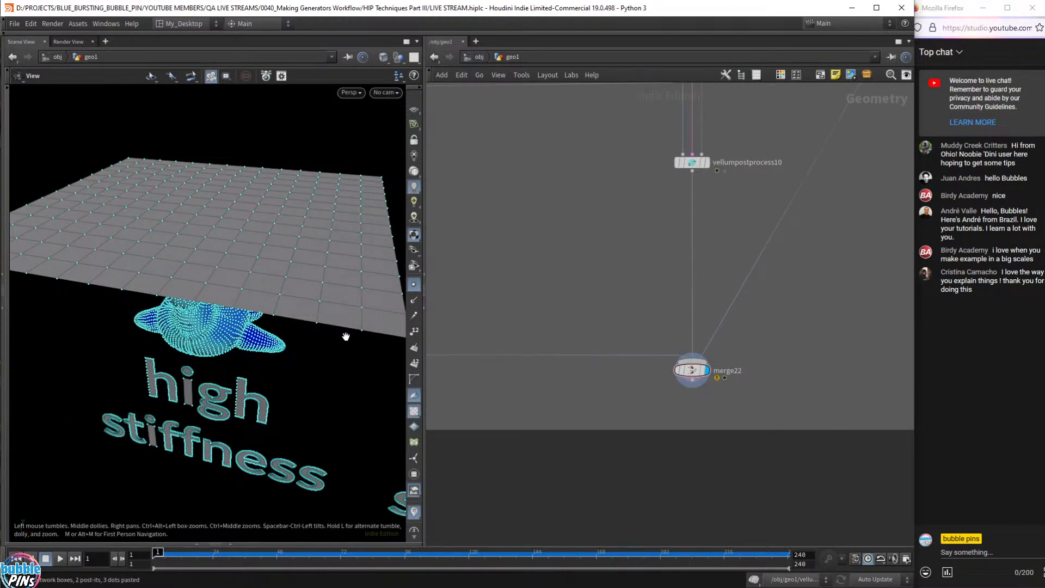
- Turn off point display and frame both the high and low stiffness setups in the viewport
scroll(345, 337, "down", 4)
left_click(415, 284)
right_click_drag(351, 363, 202, 339)
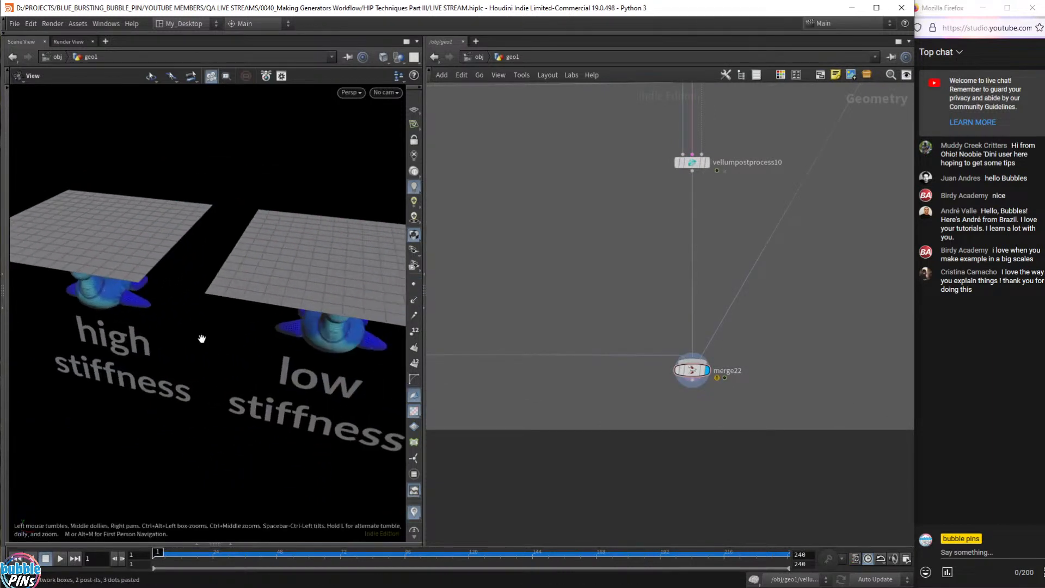
scroll(202, 339, "down", 6)
scroll(252, 299, "up", 3)
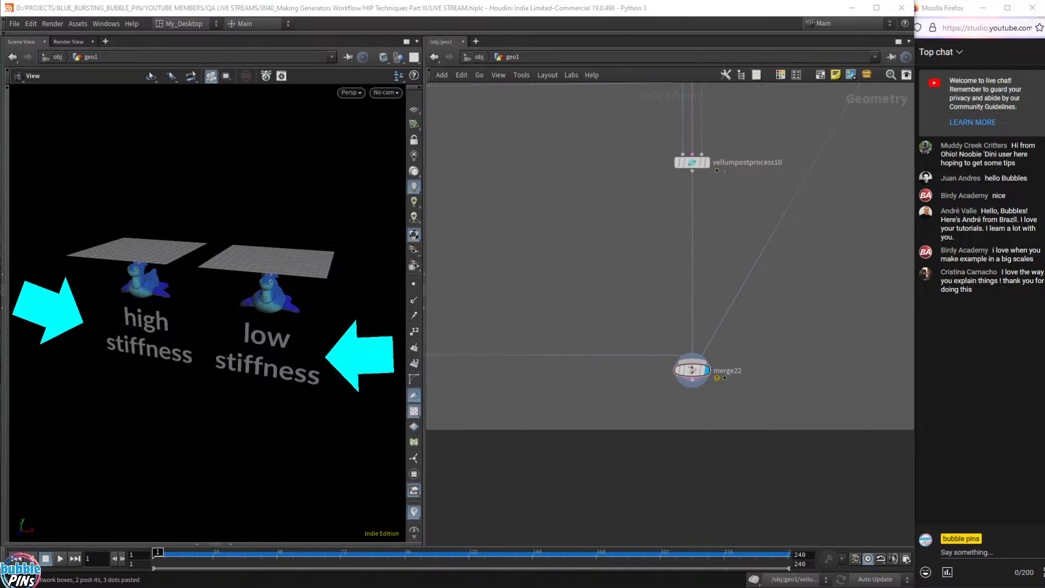
- Bring the LABELS network box into view and box-select all its nodes
middle_click_drag(456, 253, 696, 311)
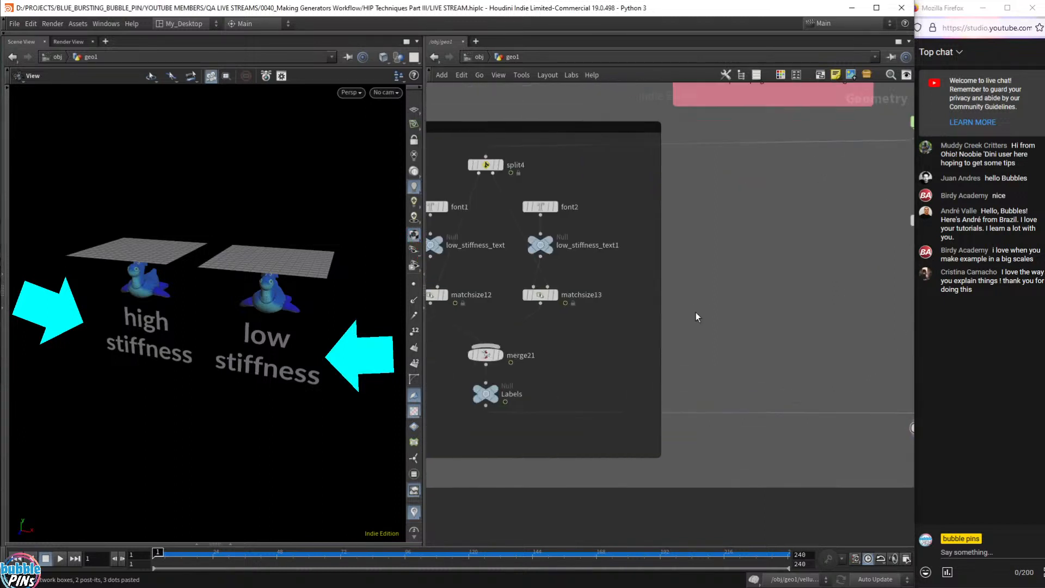
middle_click_drag(491, 300, 662, 304)
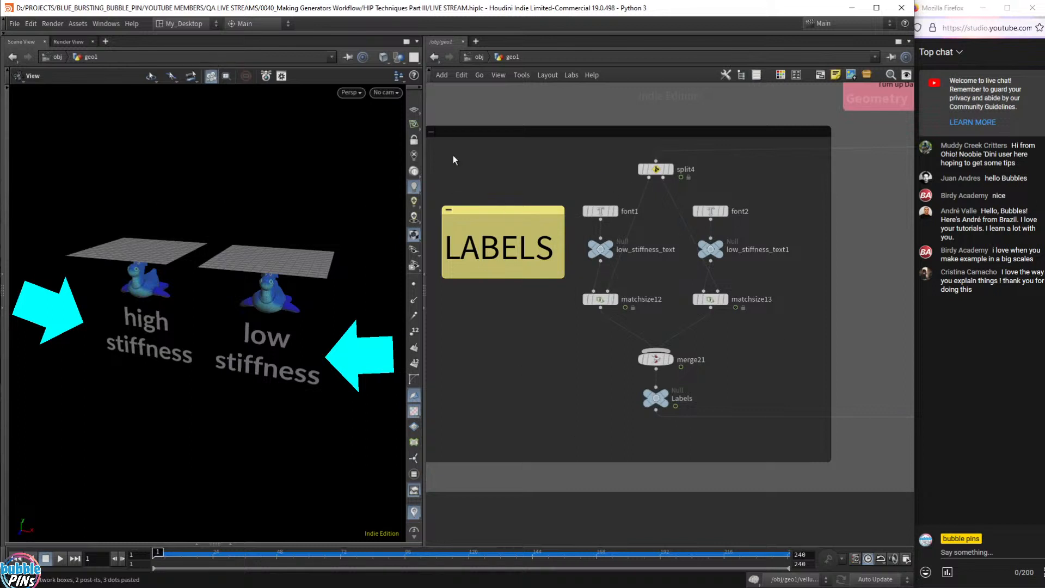
left_click_drag(453, 155, 825, 434)
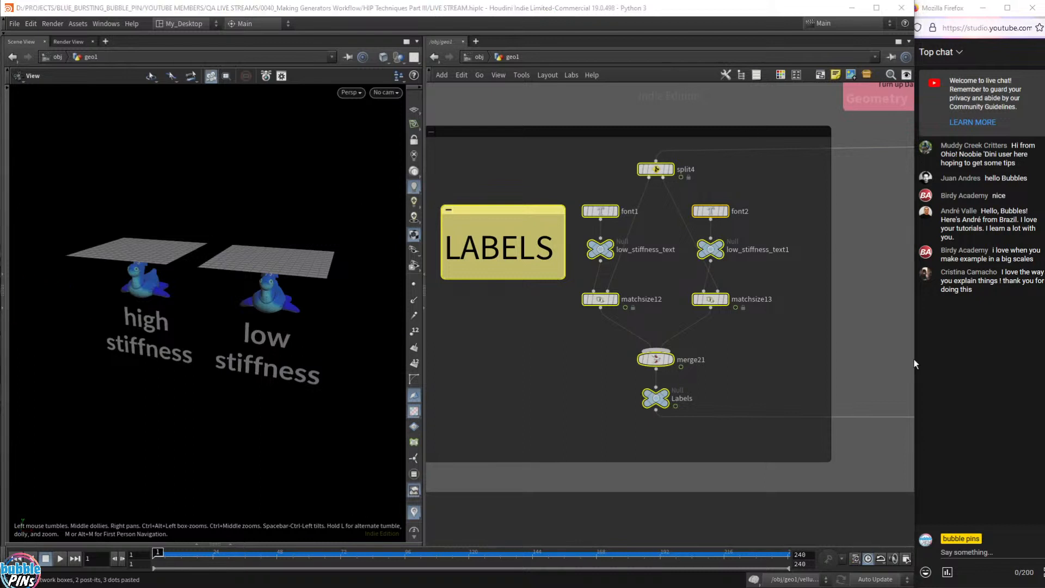
- Frame both setups in the 3D view, then pan the network to the vellum cloth chain
scroll(212, 354, "up", 3)
right_click_drag(267, 336, 252, 359)
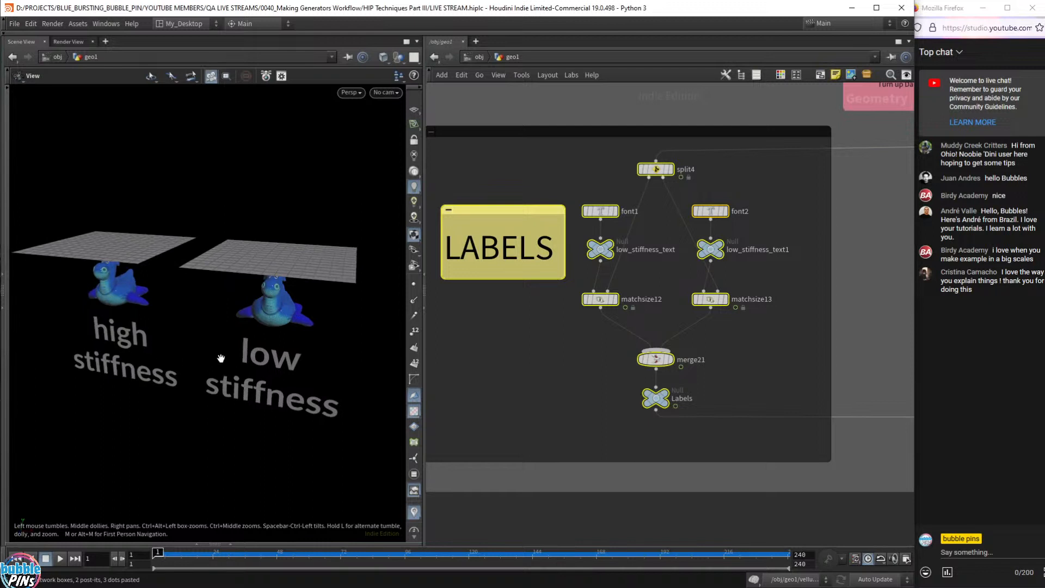
left_click_drag(220, 358, 247, 357)
scroll(704, 365, "down", 5)
middle_click_drag(758, 343, 557, 453)
scroll(577, 351, "up", 4)
scroll(742, 342, "down", 2)
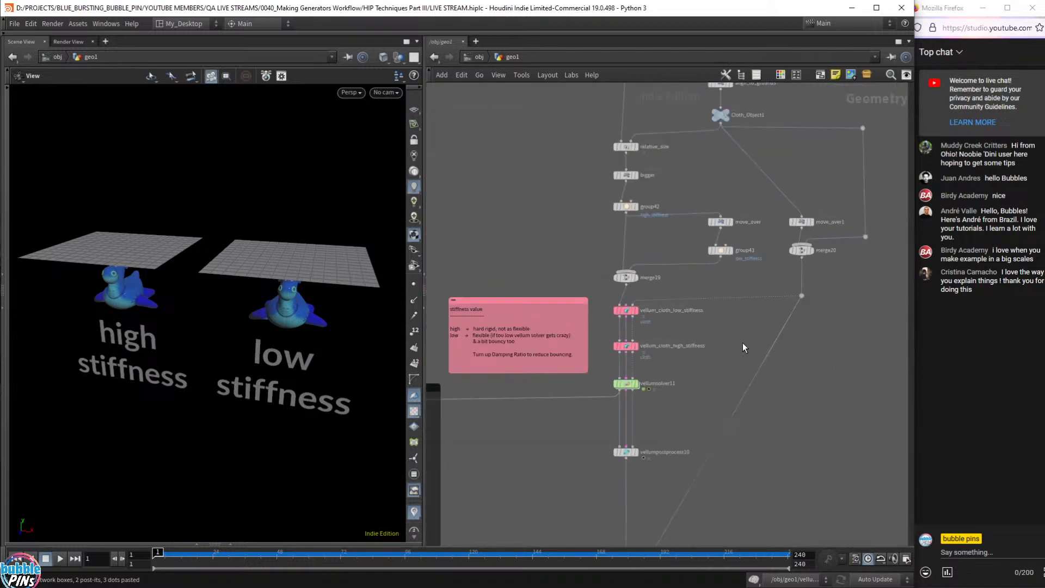
- Inspect relative_size, grid_resolution1 and testgeometry_rubbertoy4, then display vellumsolver11's result
middle_click_drag(714, 353, 644, 410)
scroll(671, 351, "up", 1)
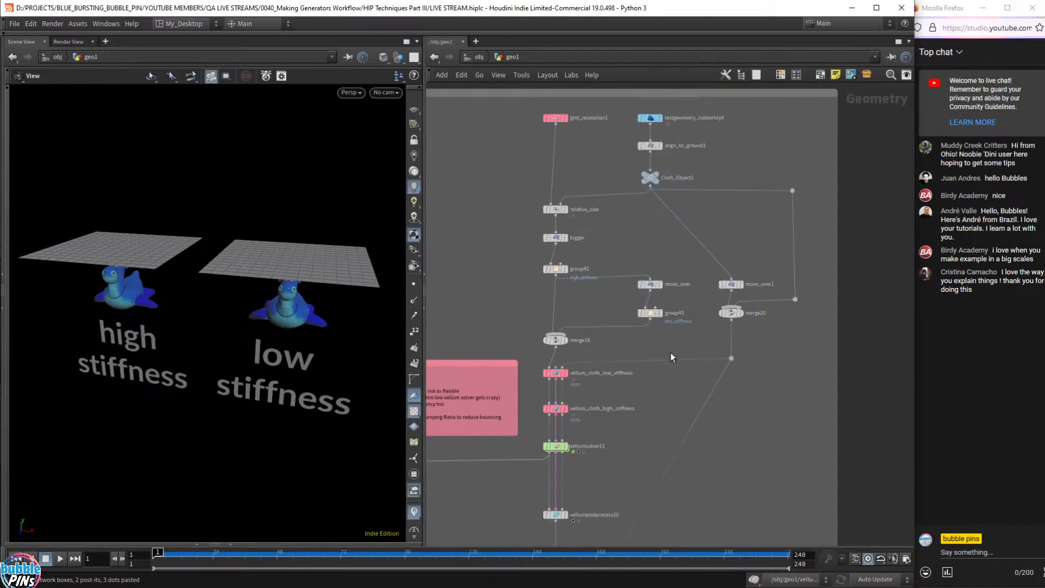
left_click_drag(513, 200, 616, 234)
left_click_drag(505, 125, 619, 108)
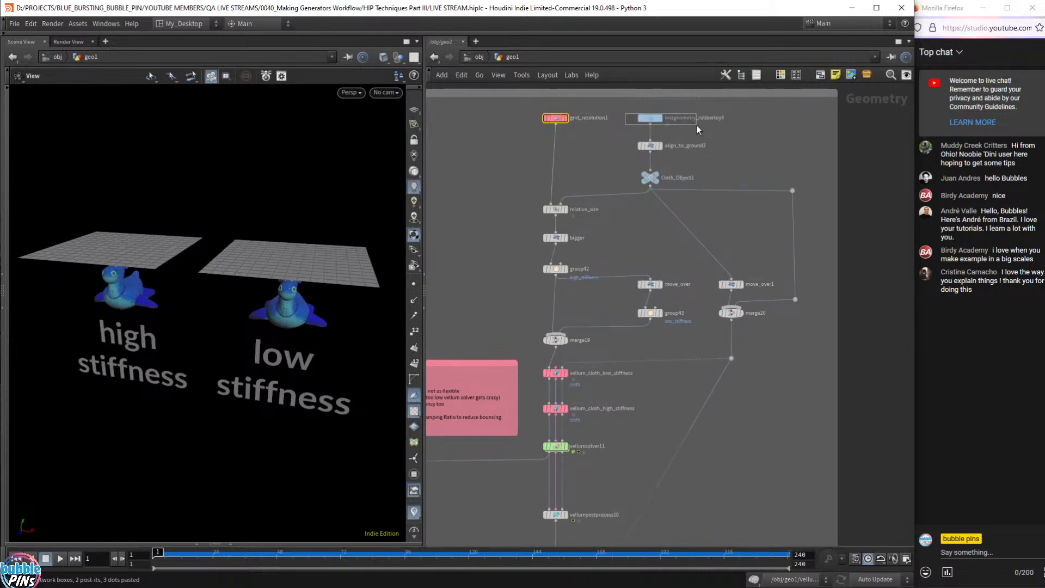
left_click_drag(697, 125, 697, 125)
middle_click_drag(591, 495, 599, 457)
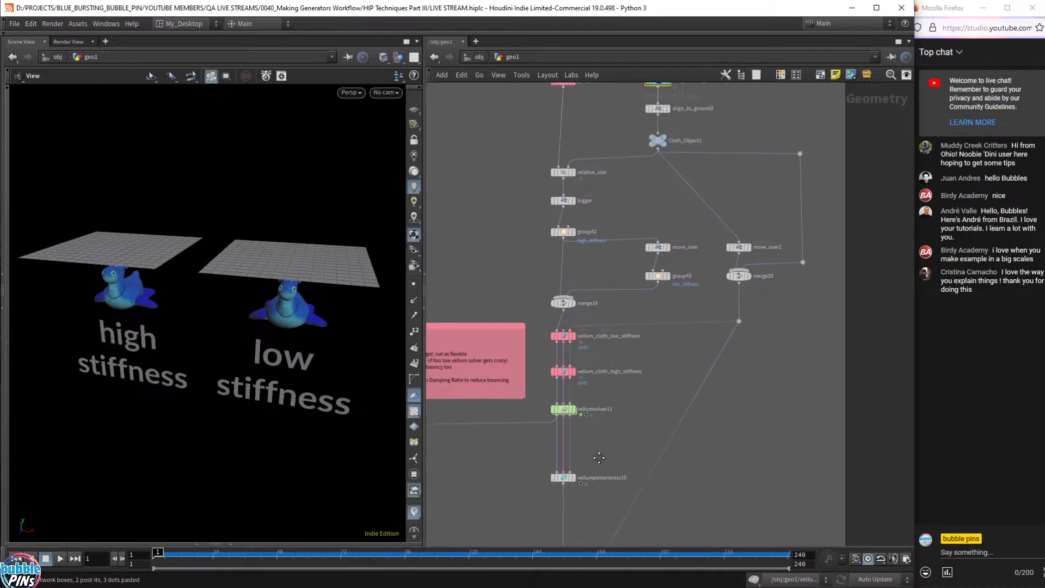
left_click(571, 410)
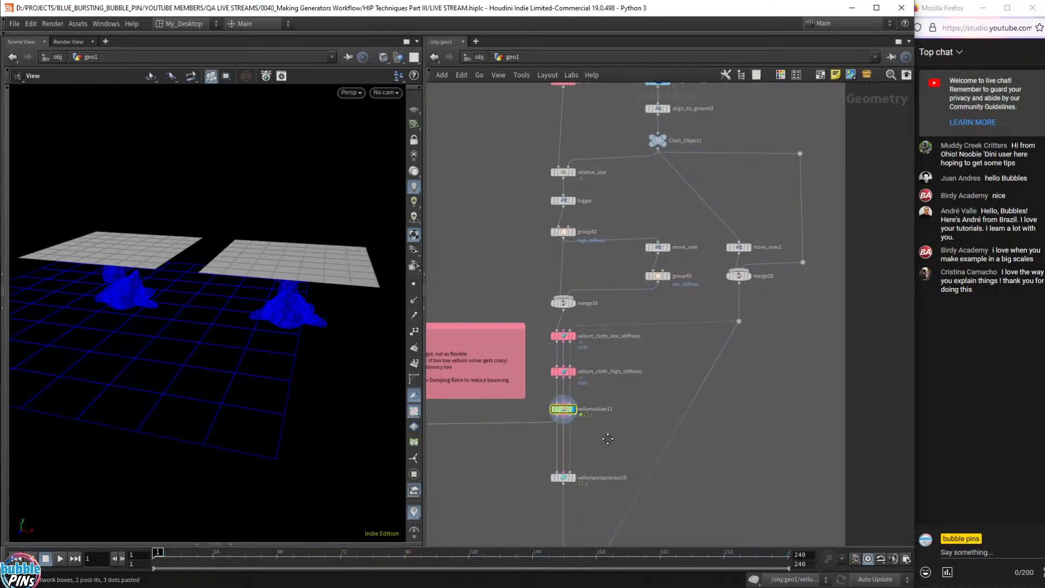
- Set the display flag on merge22 and bypass vellumpostprocess10
middle_click_drag(608, 439, 594, 485)
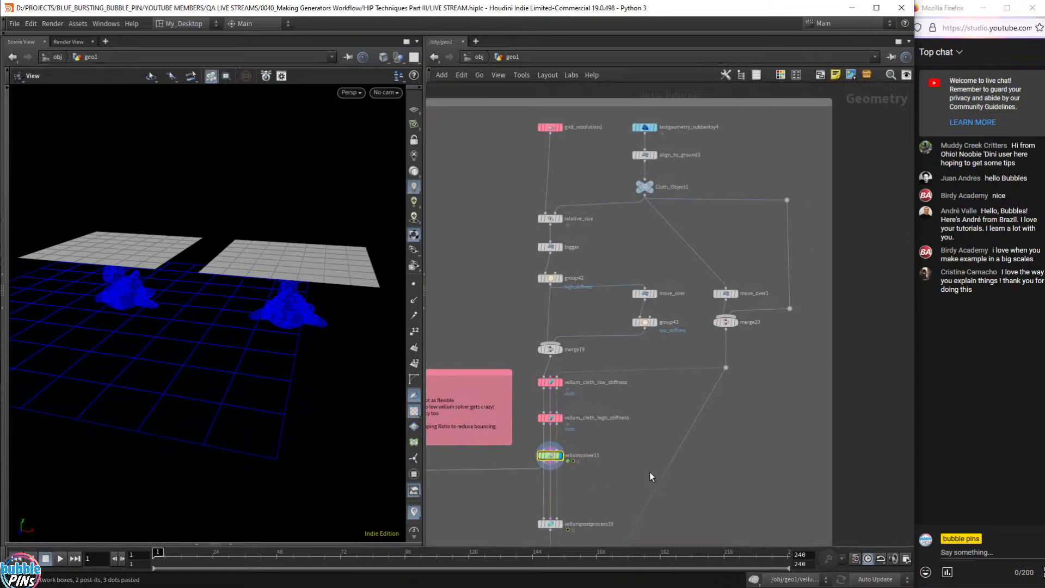
middle_click_drag(707, 464, 752, 204)
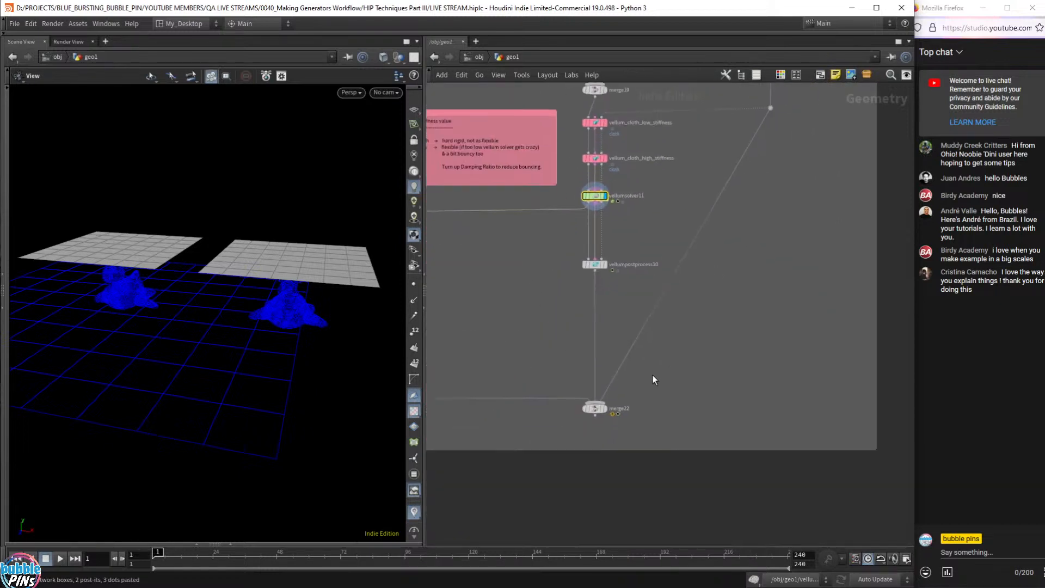
left_click(606, 410)
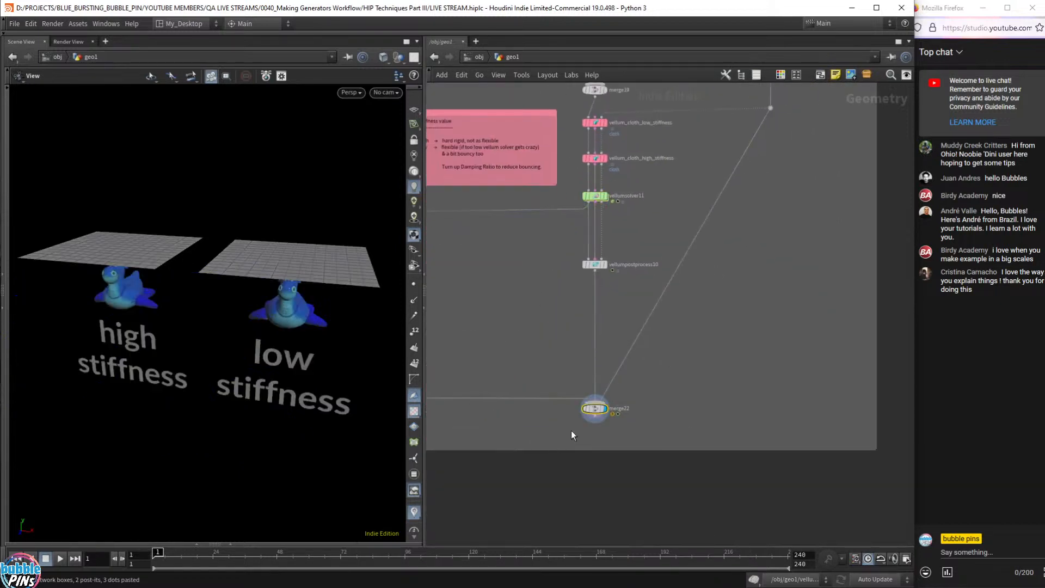
left_click(584, 266)
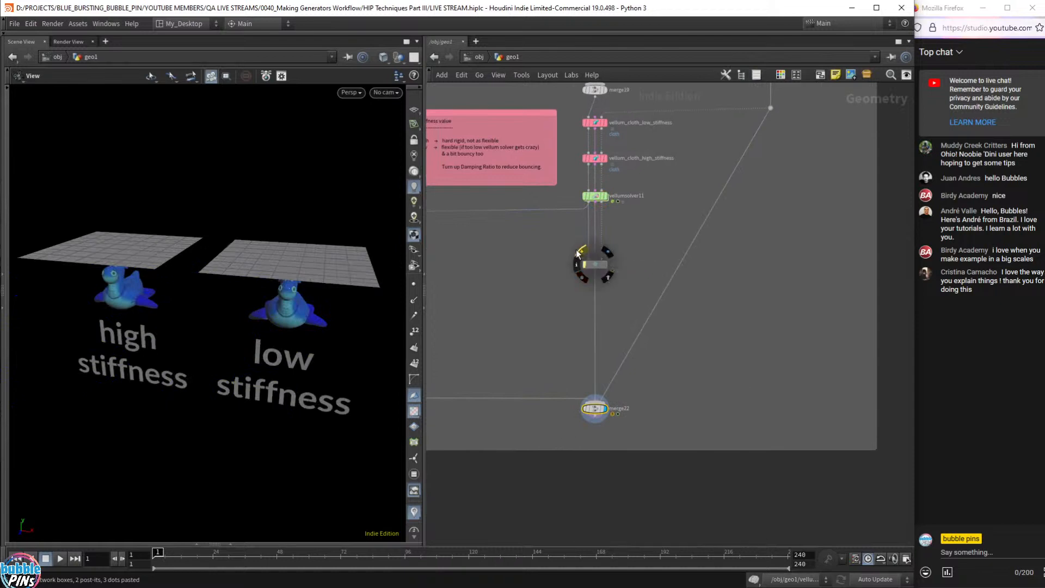
left_click_drag(548, 250, 648, 286)
middle_click_drag(632, 231, 606, 305)
scroll(626, 255, "down", 3)
middle_click_drag(627, 255, 586, 432)
scroll(597, 392, "up", 3)
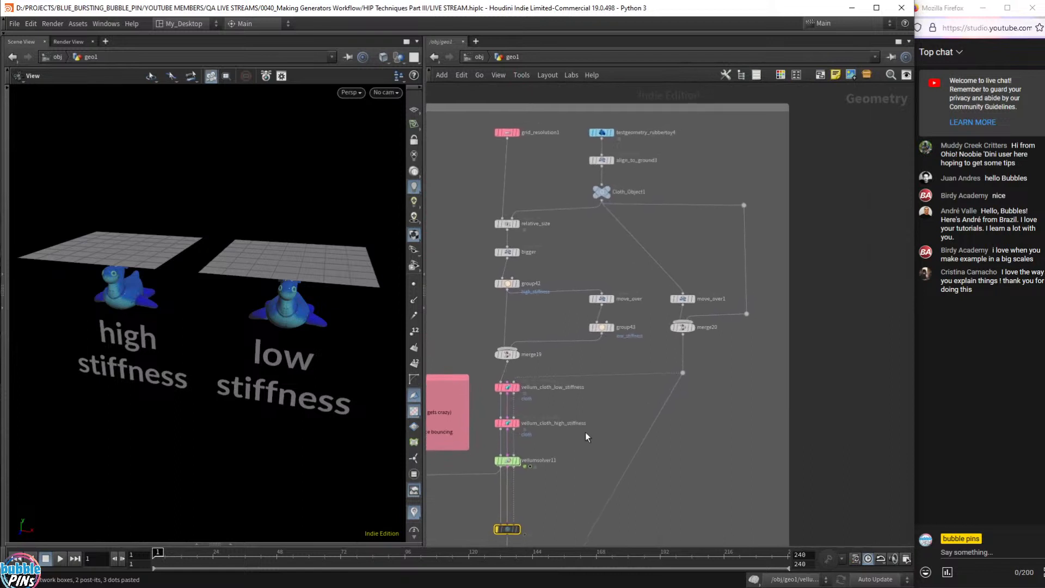
- Play the Vellum drape, rewind to frame 1 and replay it, then select vellum_cloth_high_stiffness
key("Up")
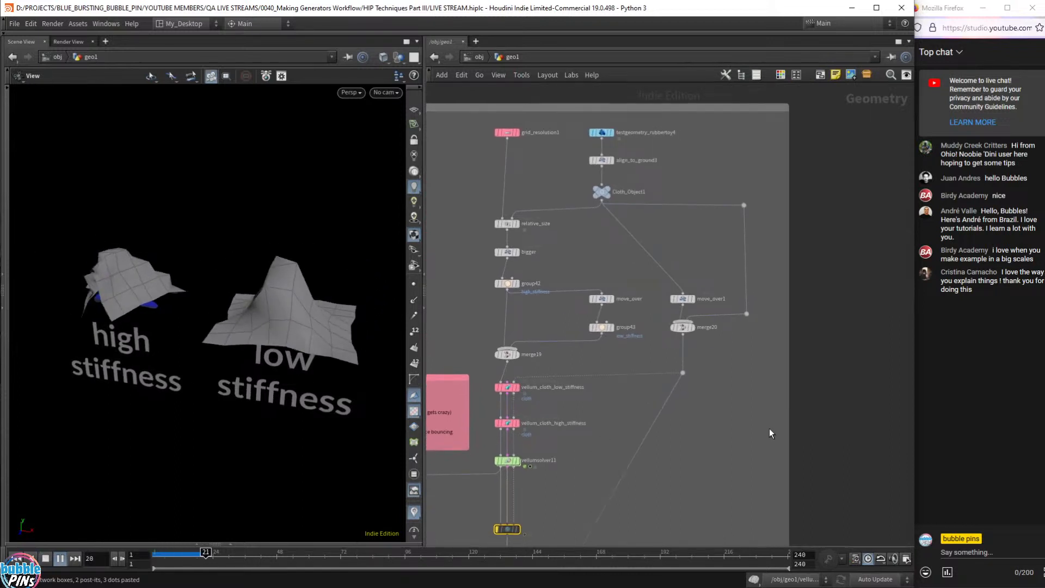
key("Up")
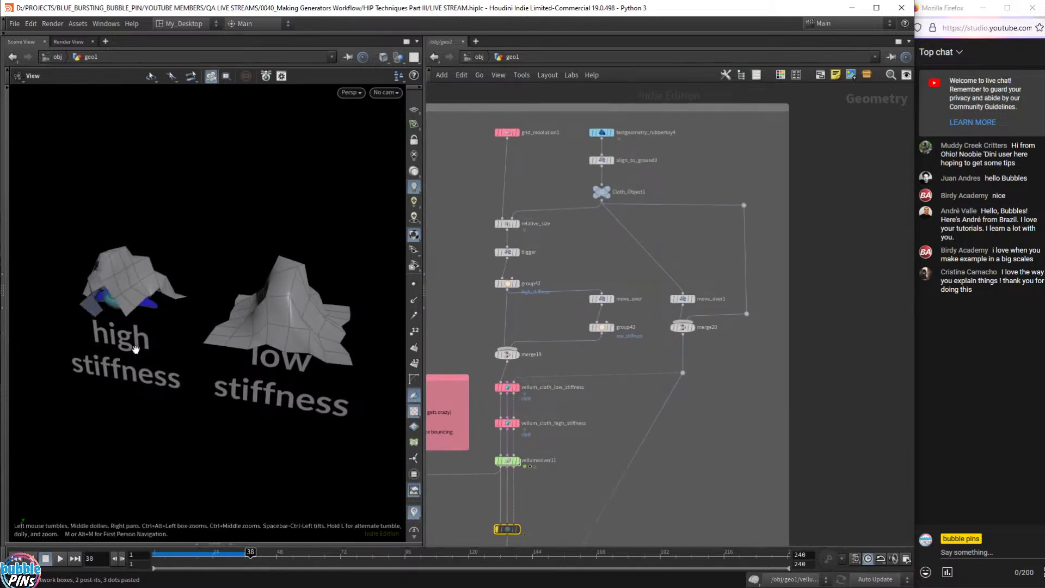
key("Up")
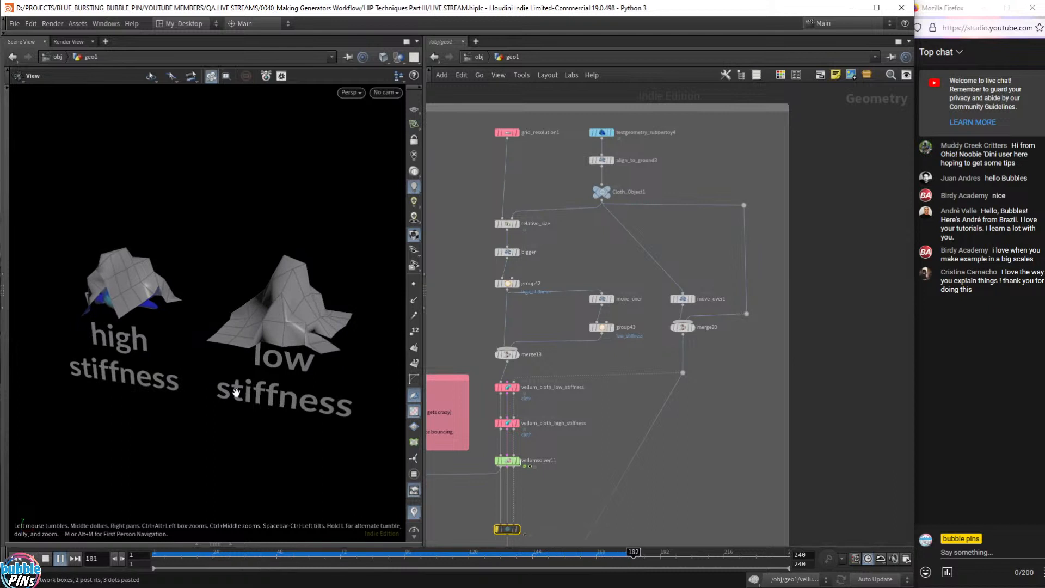
key("ctrl+Up")
key("Up")
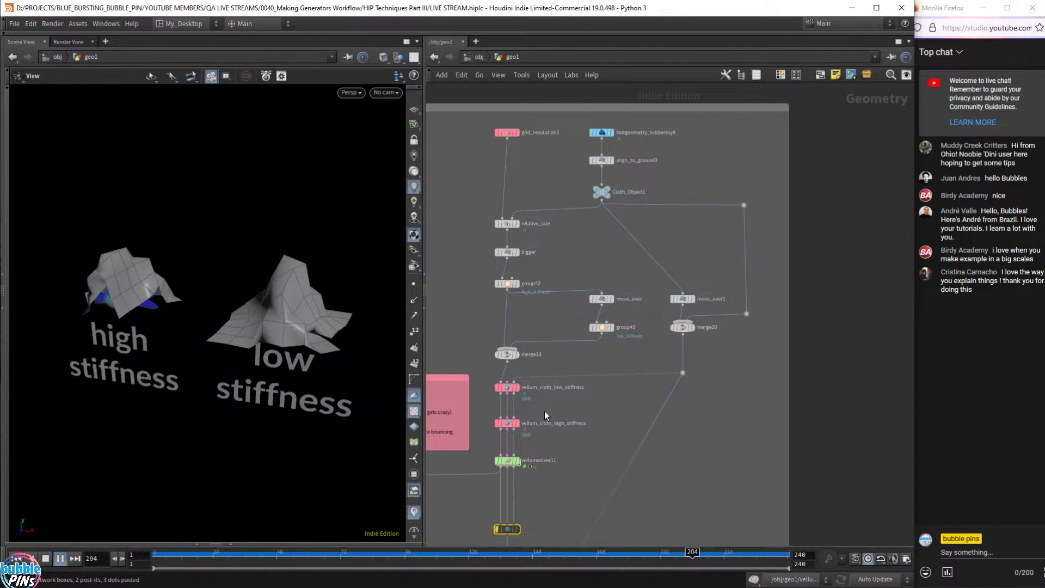
left_click(507, 423)
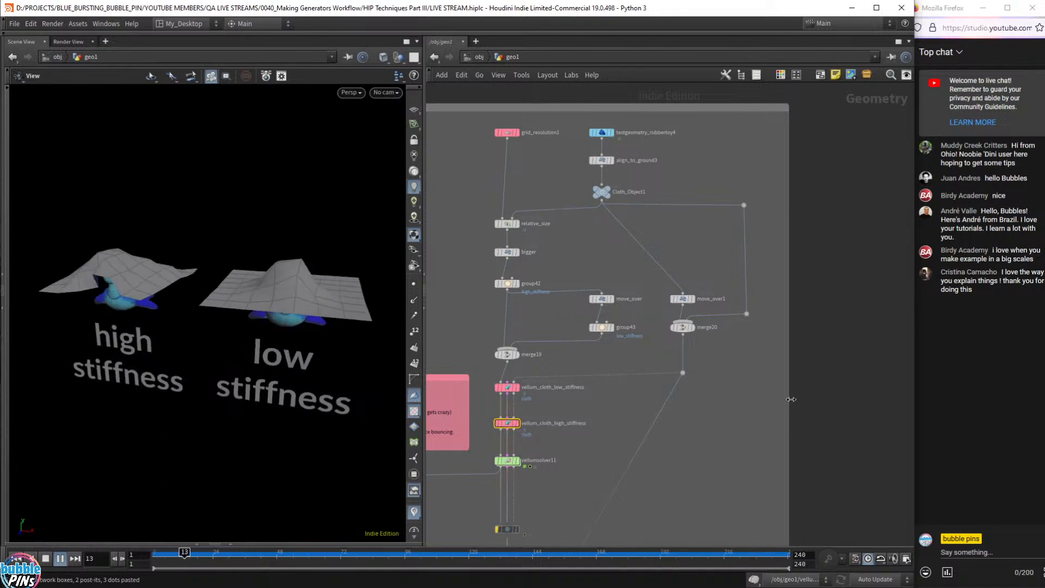
key("p")
scroll(763, 366, "down", 6)
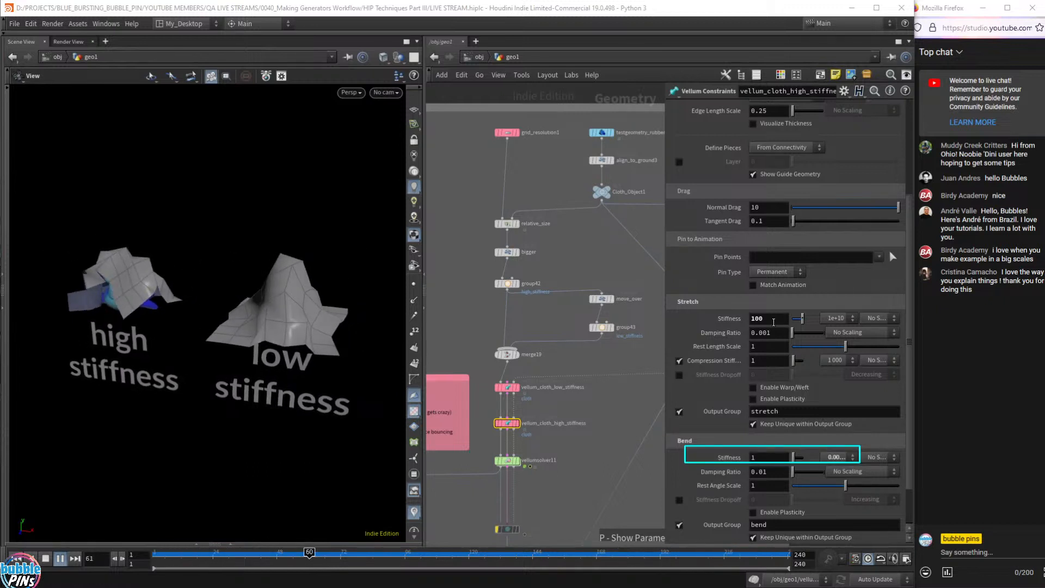
left_click(841, 322)
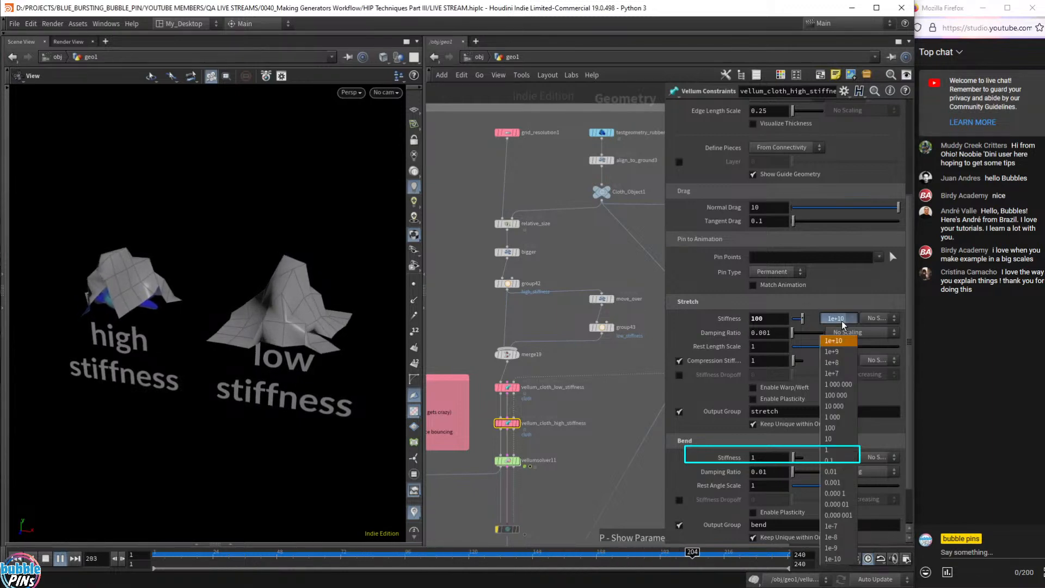
left_click(842, 321)
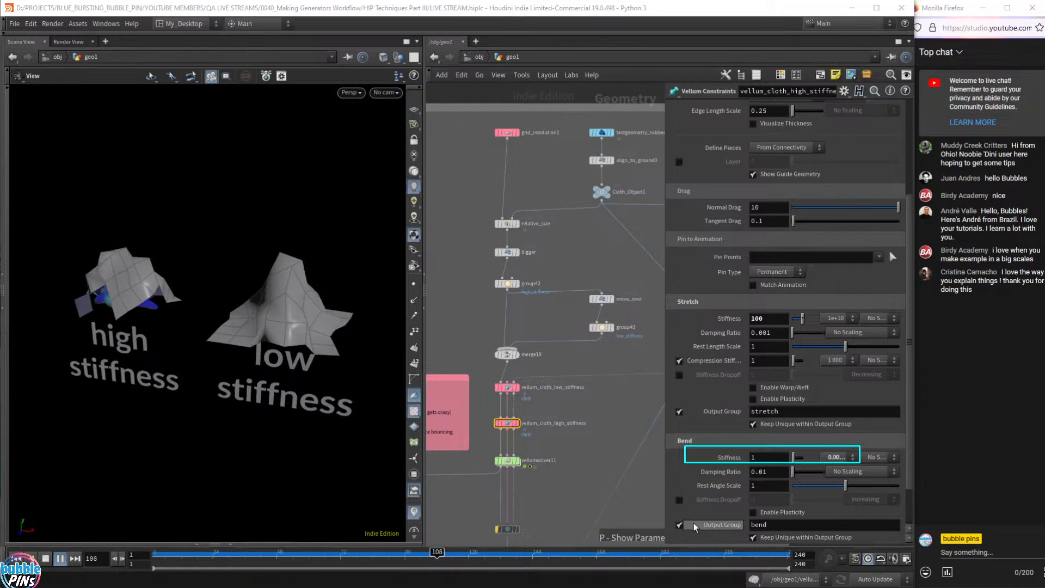
left_click(843, 320)
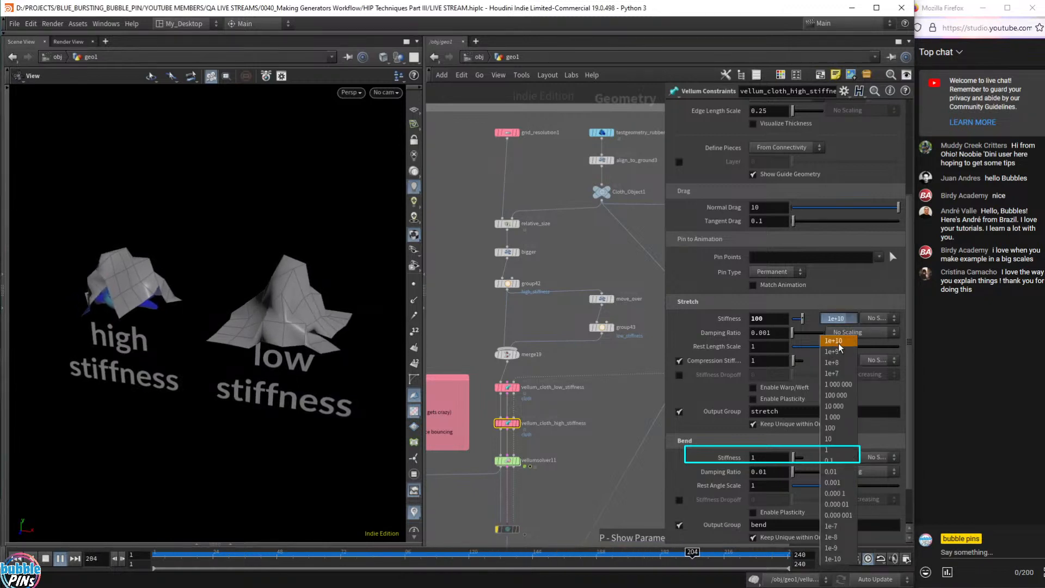
left_click(853, 290)
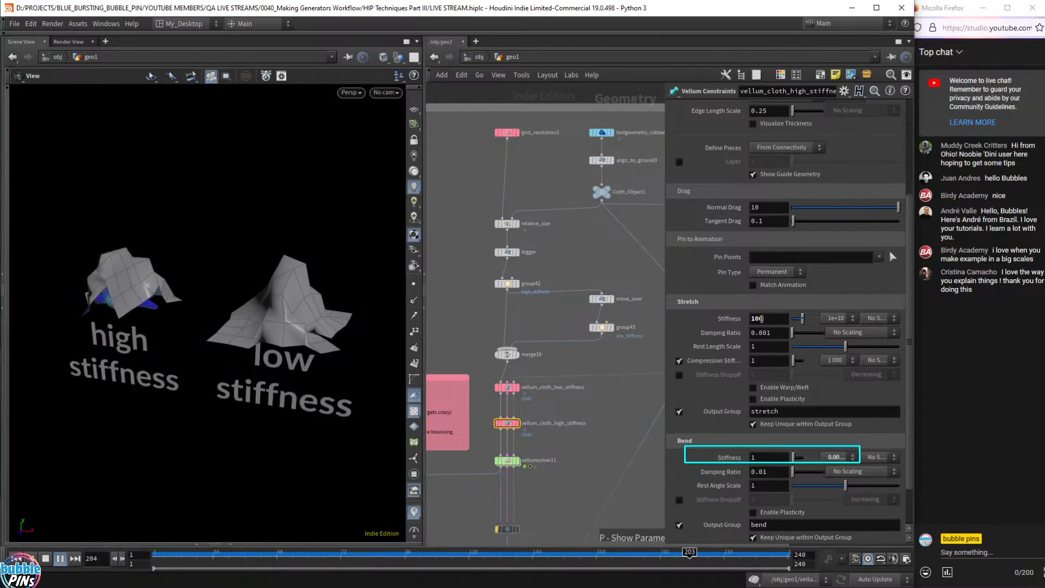
left_click_drag(775, 320, 756, 319)
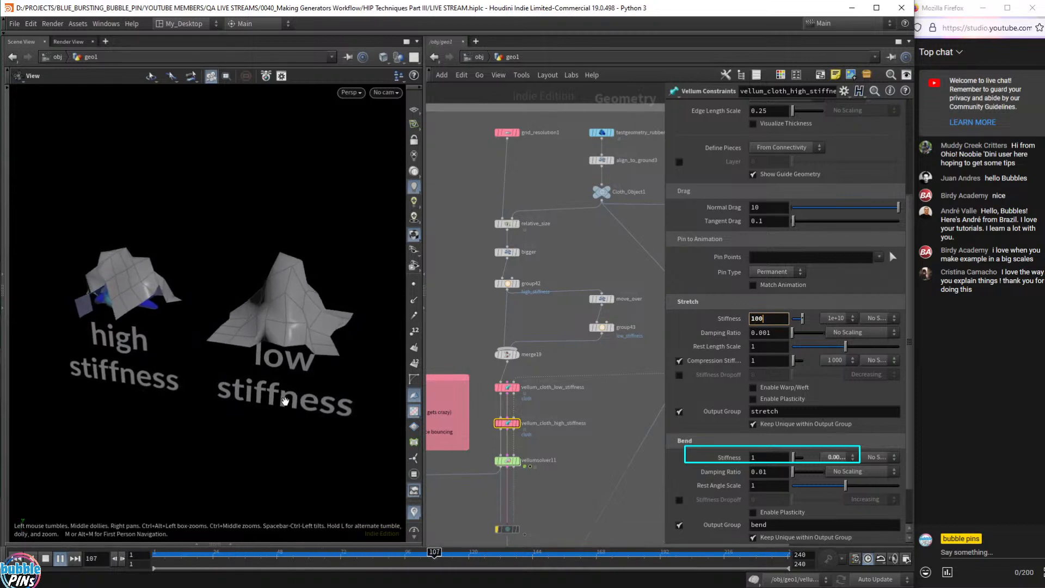
left_click(475, 403)
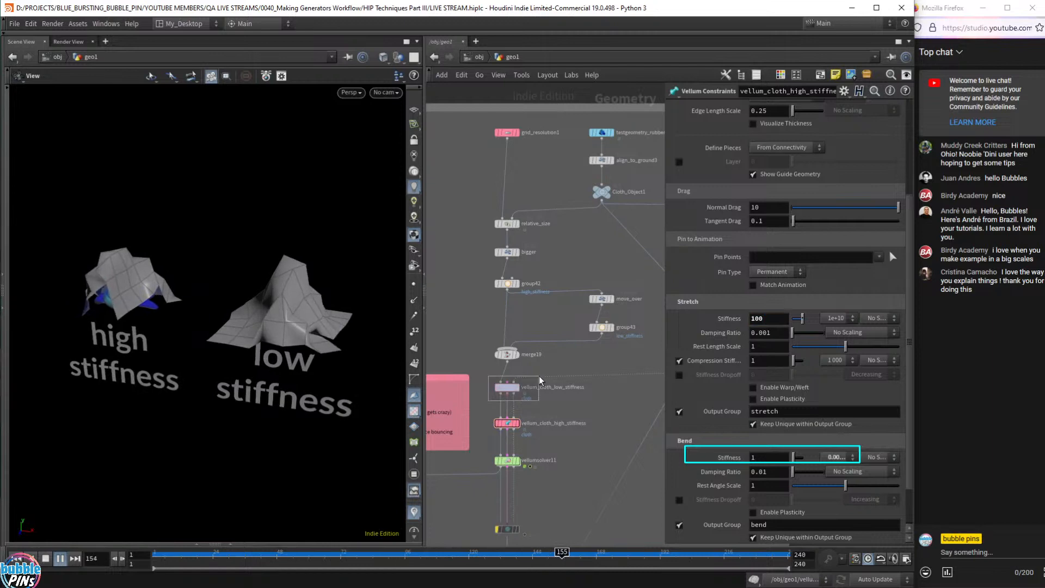
- Compare the low- and high-stiffness cloth settings (Stretch Stiffness 1), then replay the drape from frame 1
left_click(507, 388)
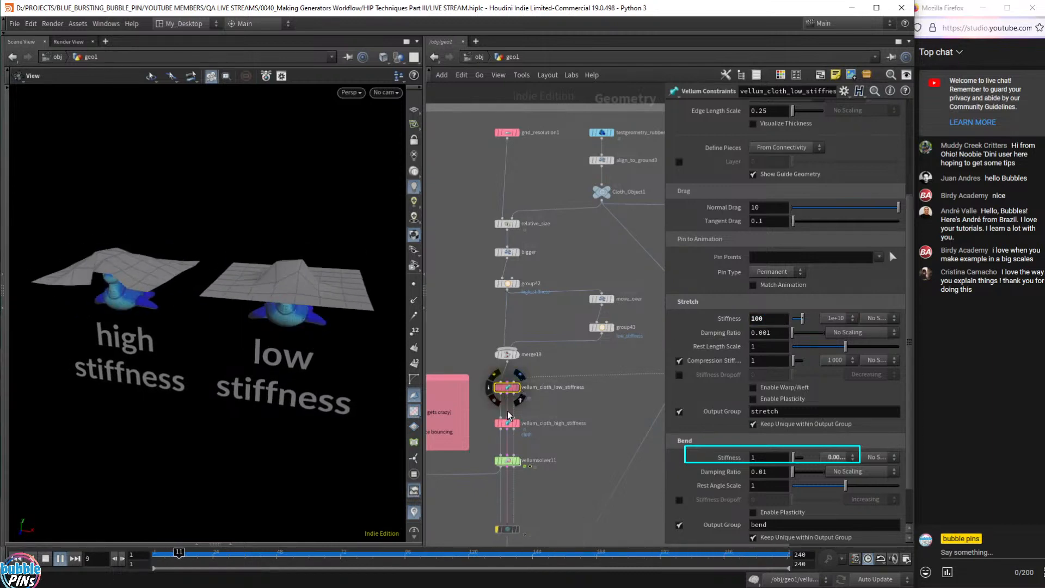
left_click(503, 423)
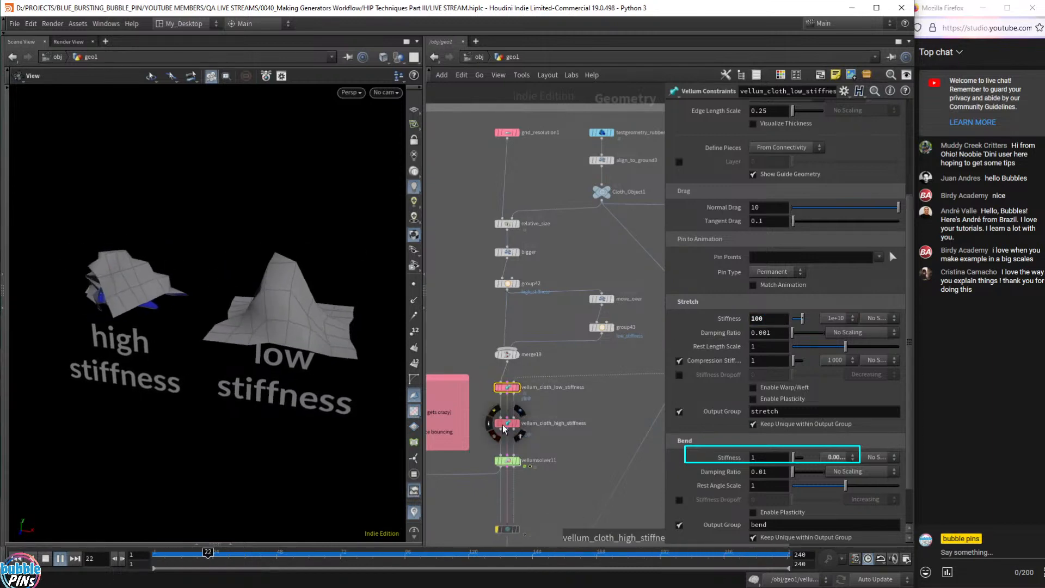
left_click(507, 384)
key("ctrl+Up")
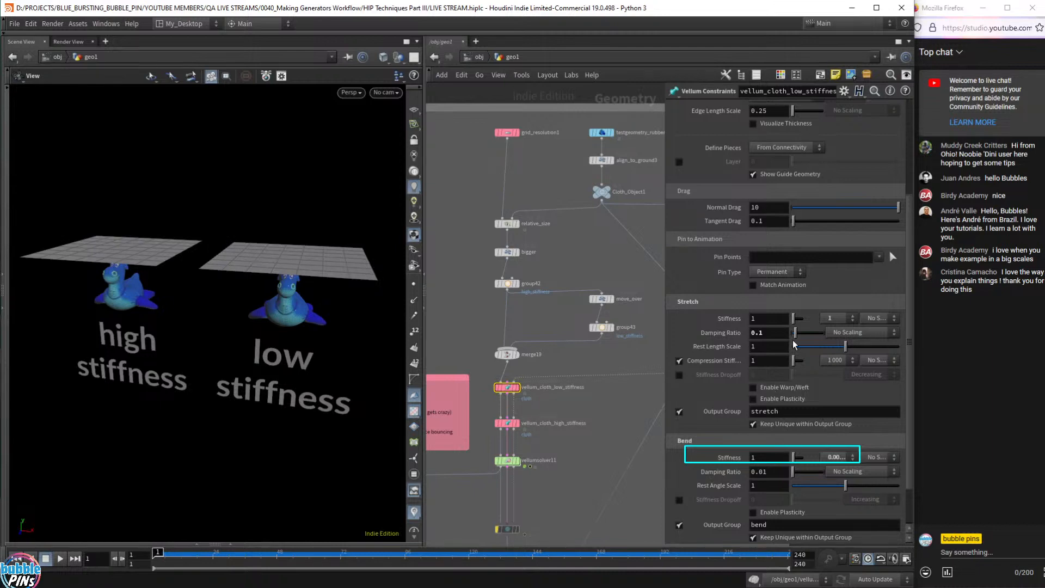
left_click(60, 558)
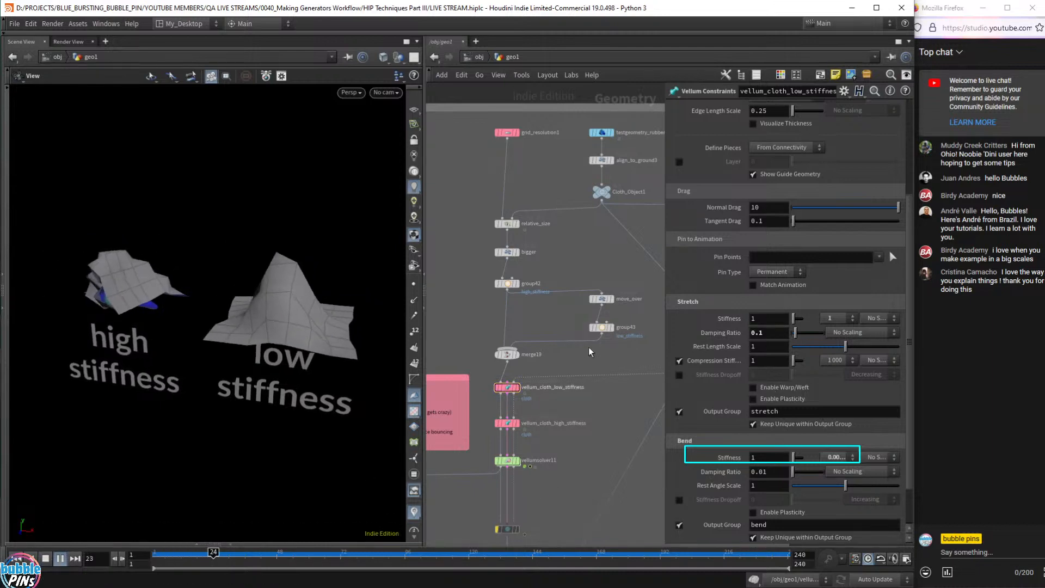
left_click_drag(554, 407, 489, 368)
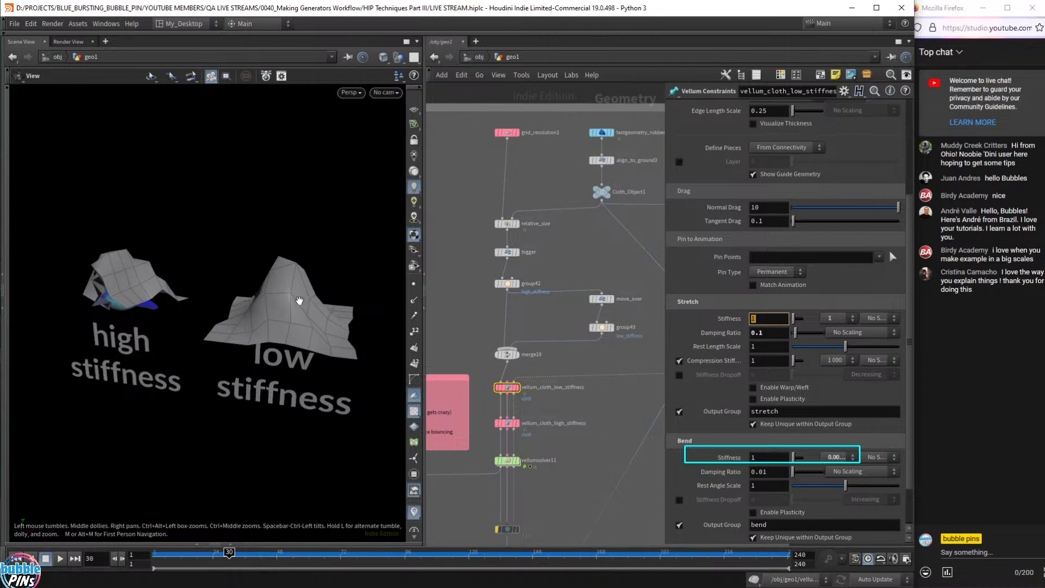
left_click_drag(299, 301, 305, 271)
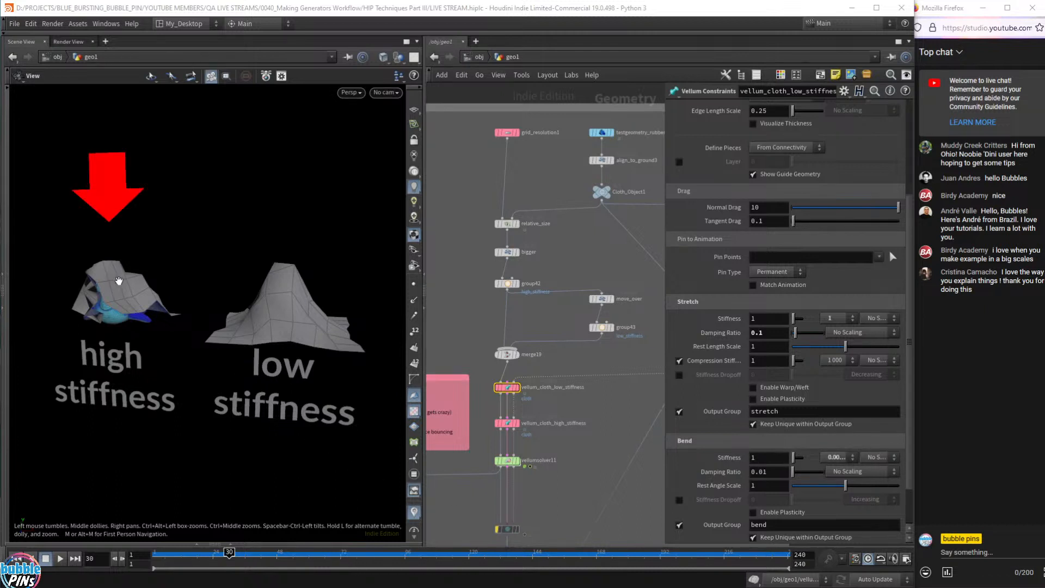
- Orbit and zoom around the draped cloths, examining the high-stiffness cloth from close and low angles
left_click_drag(119, 281, 77, 308)
scroll(123, 263, "up", 5)
right_click_drag(124, 264, 174, 277)
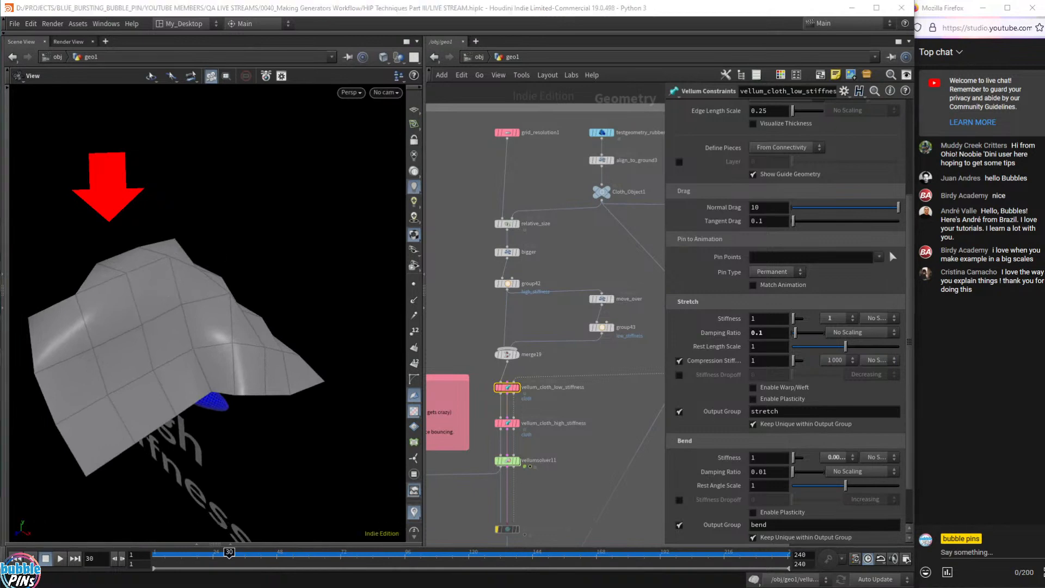
left_click_drag(157, 266, 233, 239)
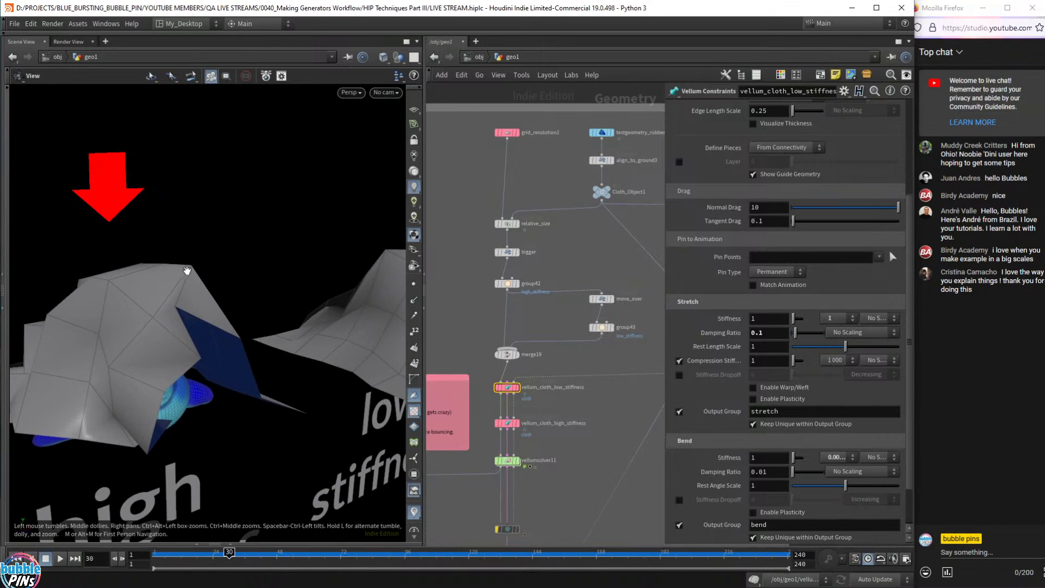
scroll(96, 299, "down", 1)
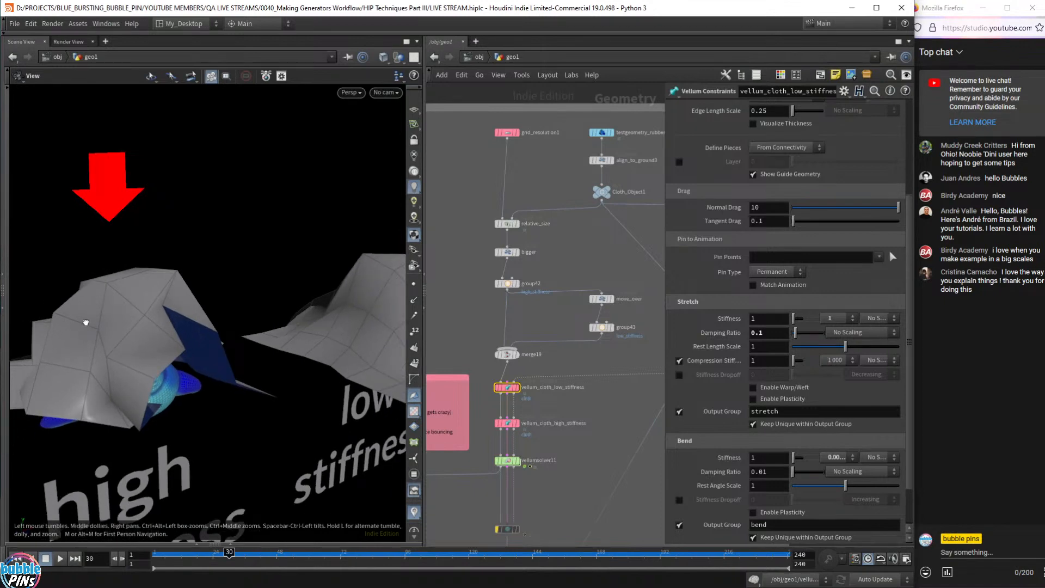
mouse_move(86, 322)
left_mouse_down()
mouse_move(131, 292)
mouse_move(156, 303)
mouse_move(180, 294)
mouse_move(87, 328)
left_mouse_up()
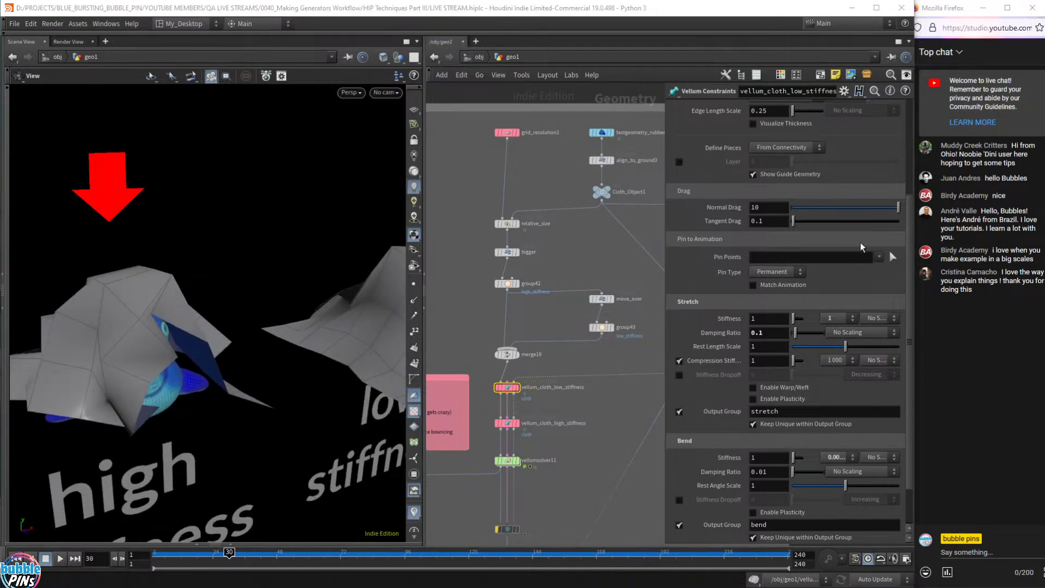
mouse_move(231, 282)
left_mouse_down()
mouse_move(478, 283)
mouse_move(299, 369)
mouse_move(364, 295)
mouse_move(376, 299)
mouse_move(231, 250)
mouse_move(261, 266)
mouse_move(233, 278)
left_mouse_up()
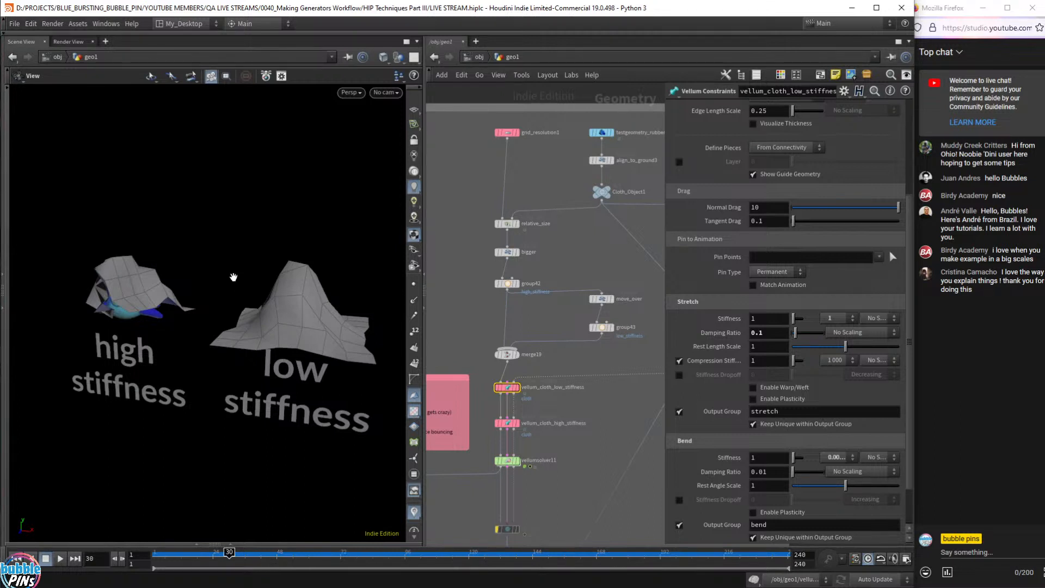
left_click_drag(150, 232, 162, 270)
scroll(252, 329, "down", 8)
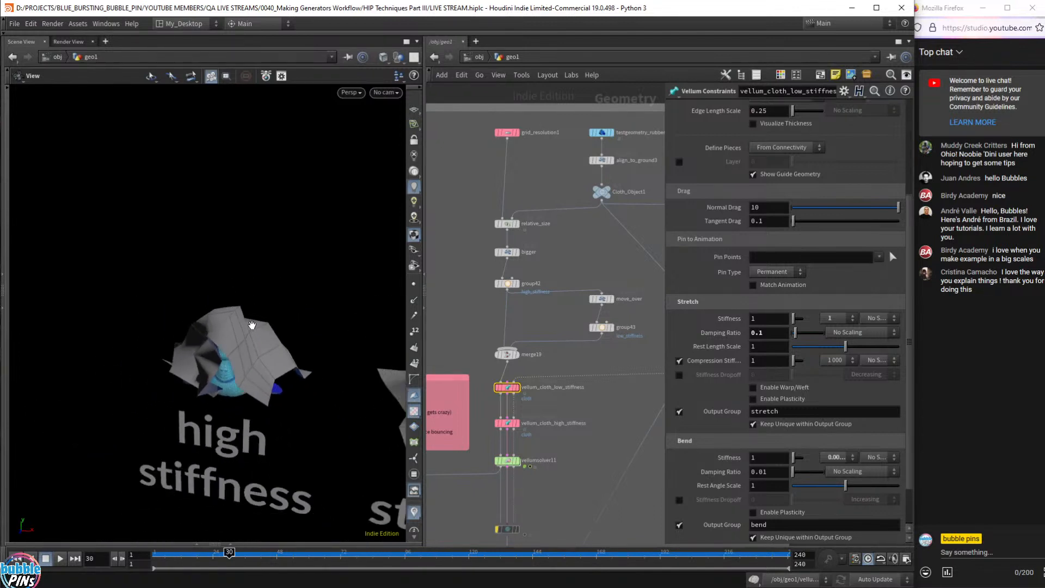
middle_click_drag(252, 325, 147, 283)
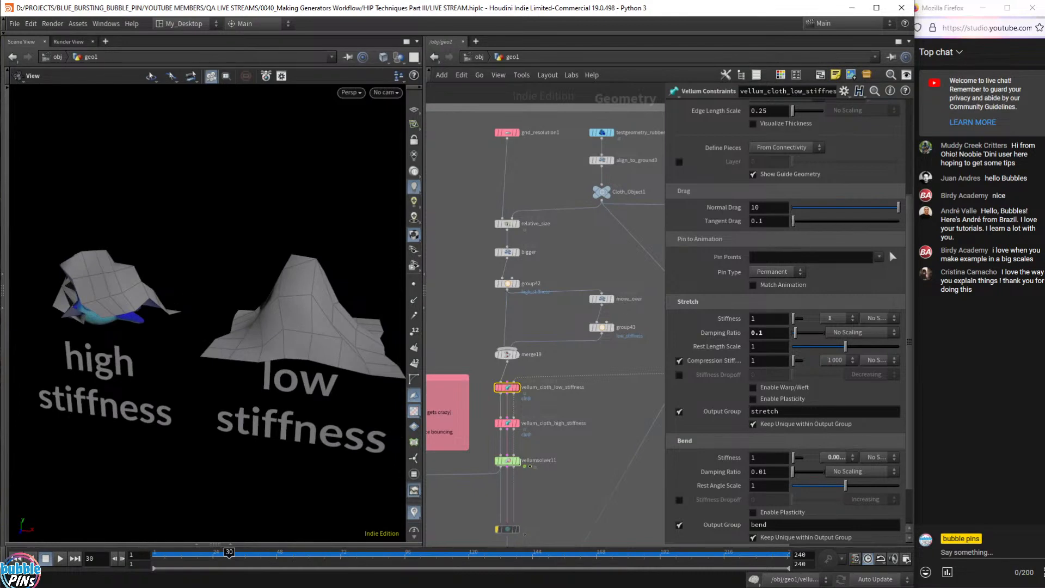
- Check the topic notes, then select the grid_resolution1 node to show its Grid settings
key("alt+Tab")
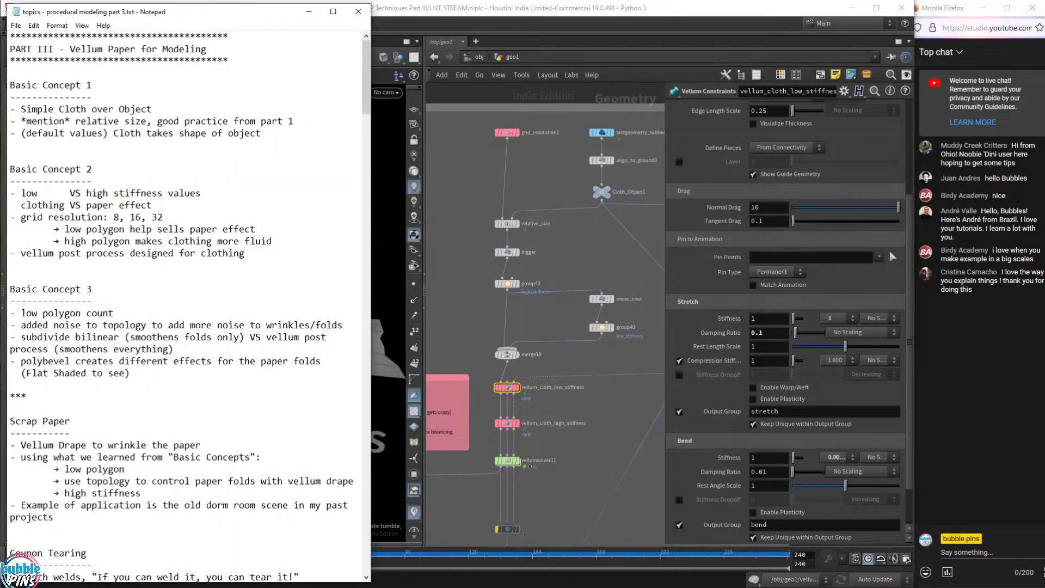
left_click(512, 12)
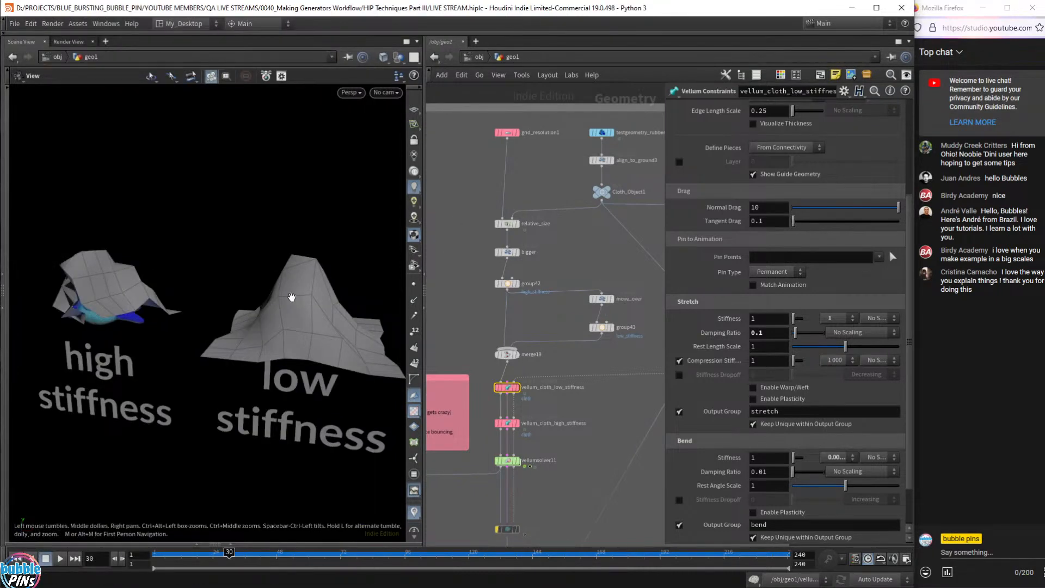
left_click_drag(291, 297, 324, 302)
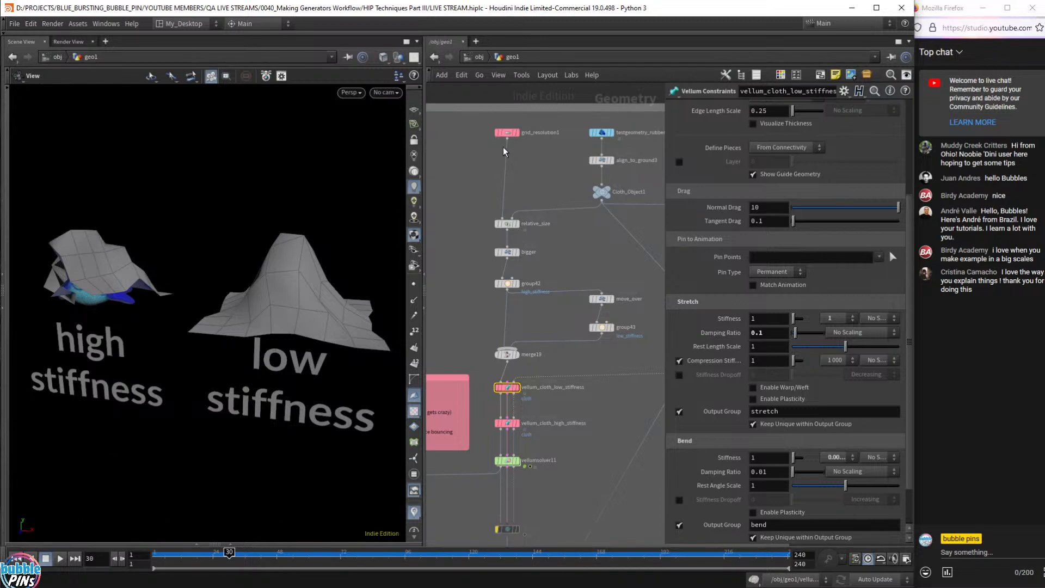
middle_click_drag(464, 164, 444, 174)
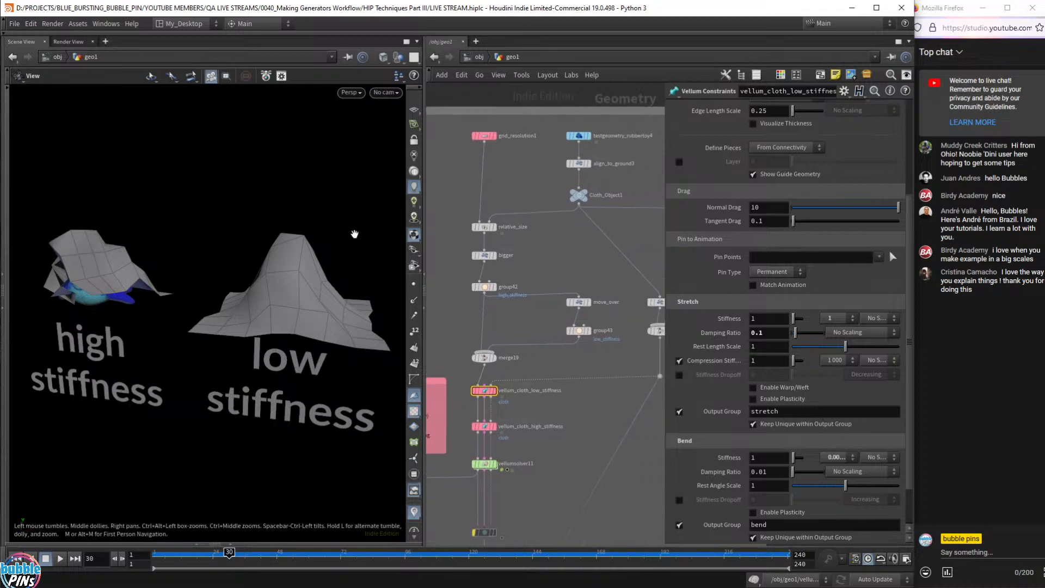
left_click_drag(449, 159, 541, 134)
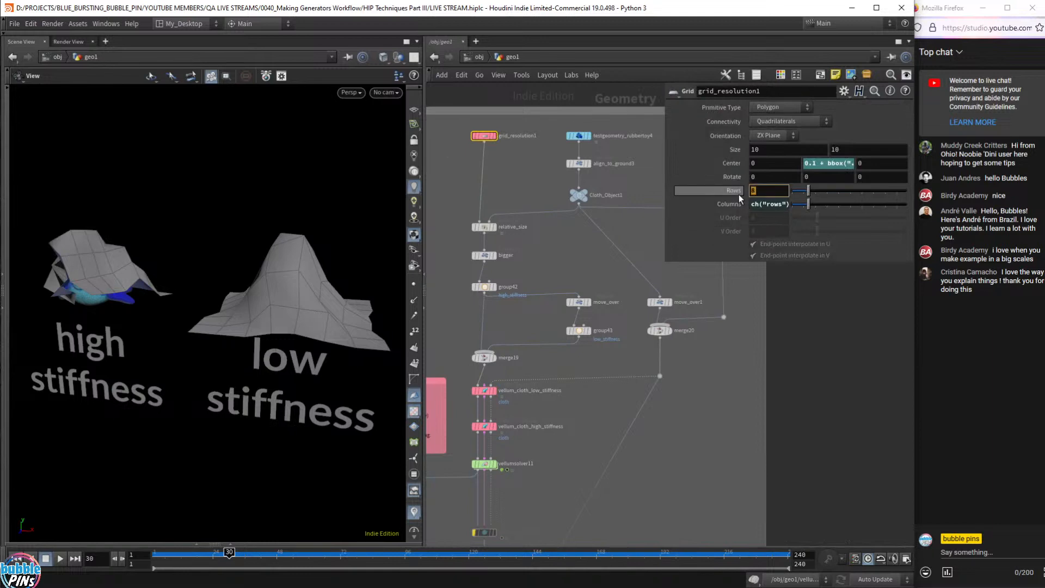
- Review the grid's Rows value of 8 and its point counts, then rewind to frame 1
left_click(765, 190)
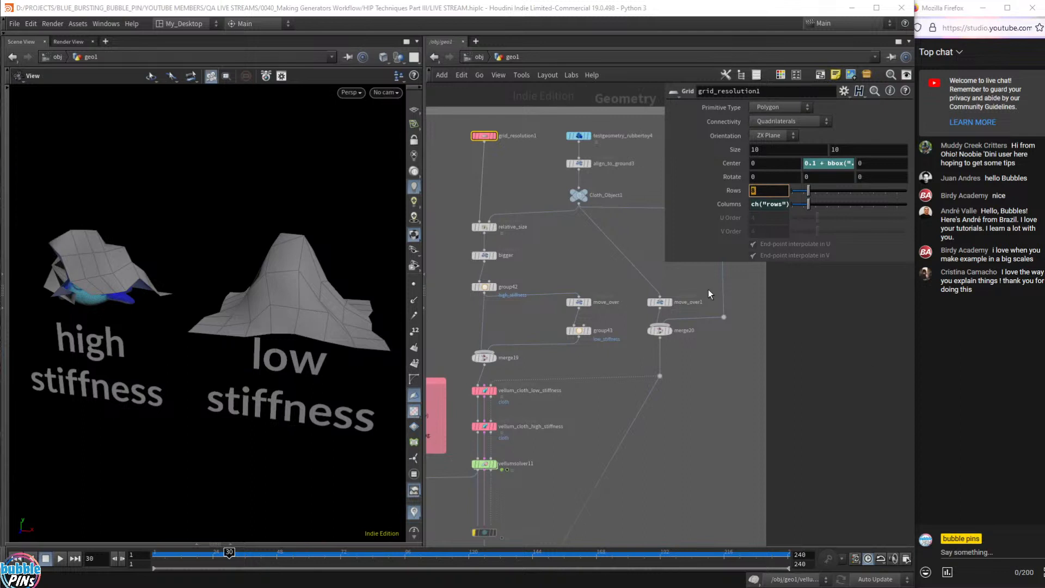
left_click(717, 207)
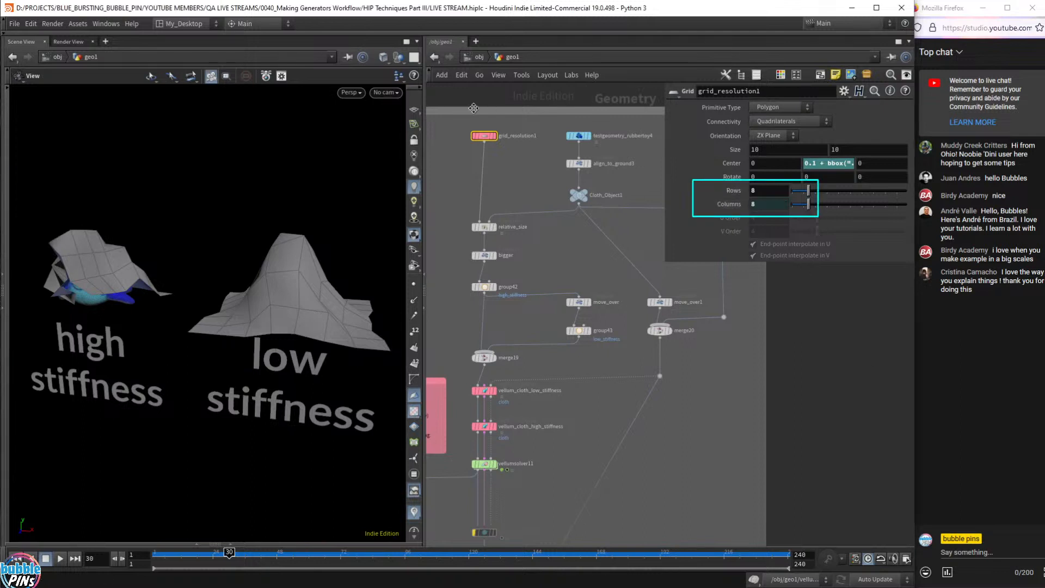
middle_click(475, 139)
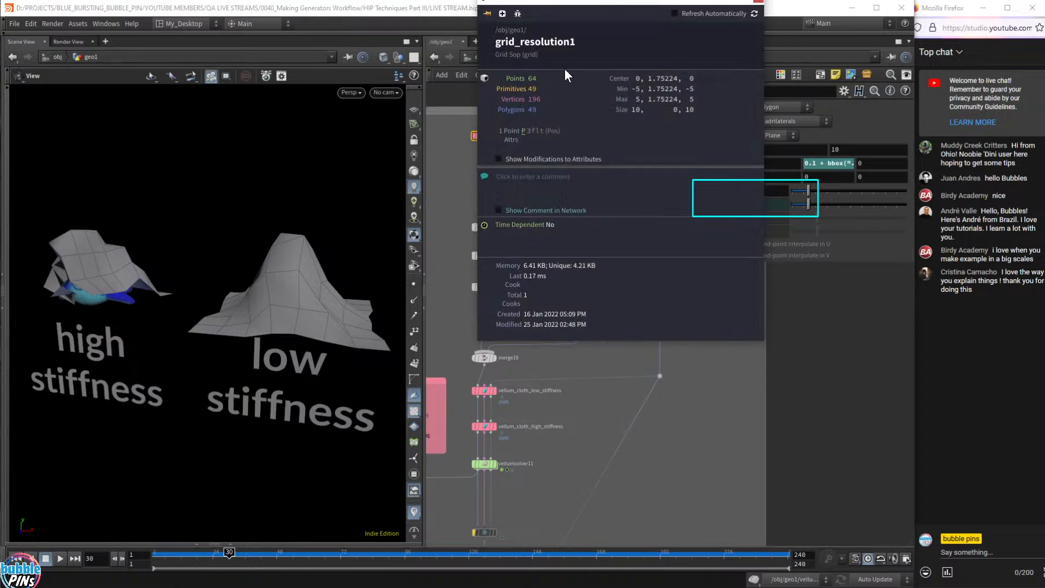
left_click(437, 158)
left_click_drag(193, 216, 207, 256)
key("ctrl+Up")
left_click_drag(424, 239, 423, 239)
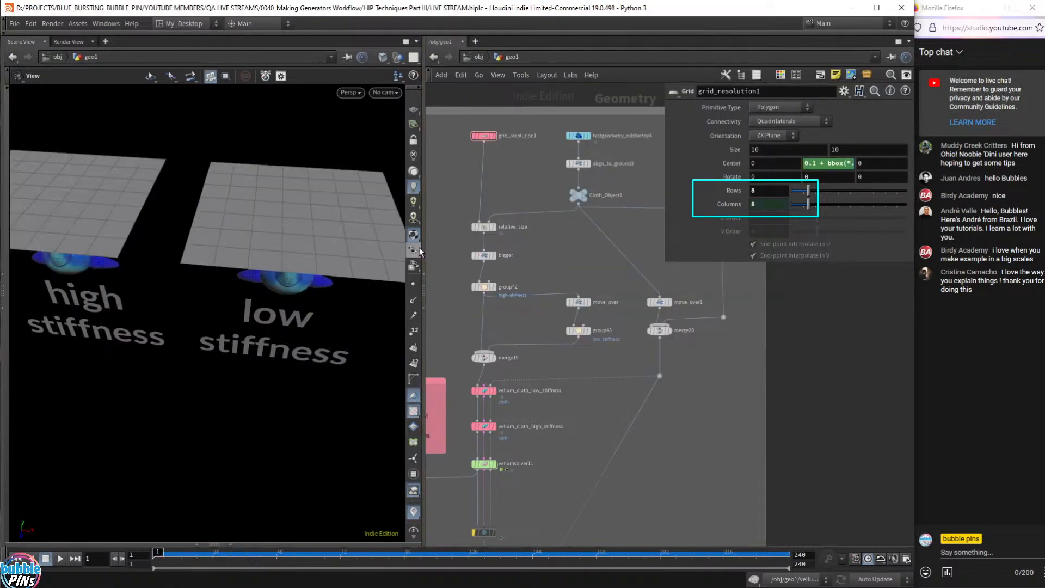
left_click_drag(245, 233, 288, 249)
scroll(259, 231, "down", 3)
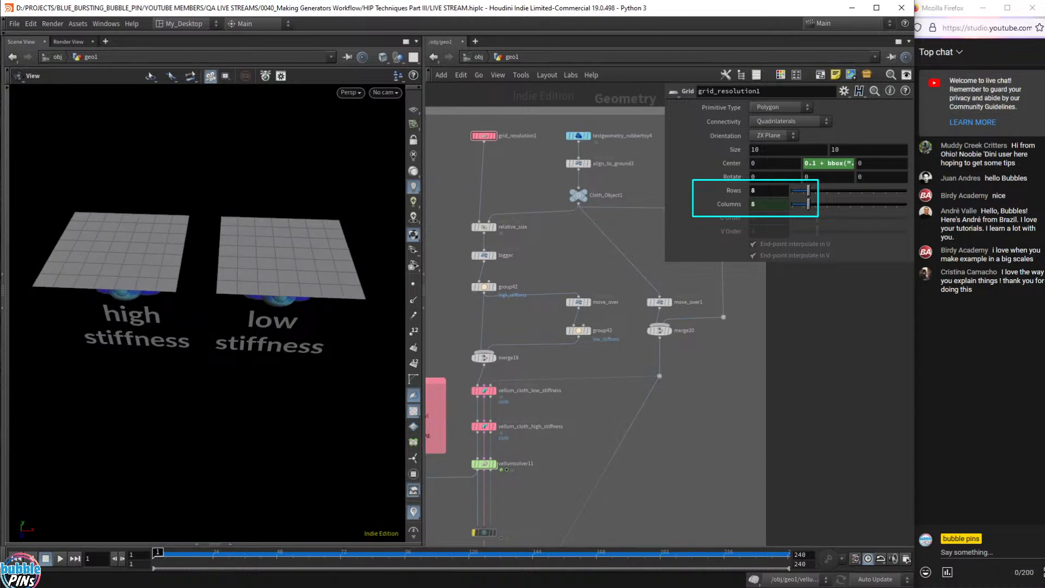
- Set grid_resolution1 Rows to 16 and check the denser grid's point count
left_click(768, 191)
key("Return")
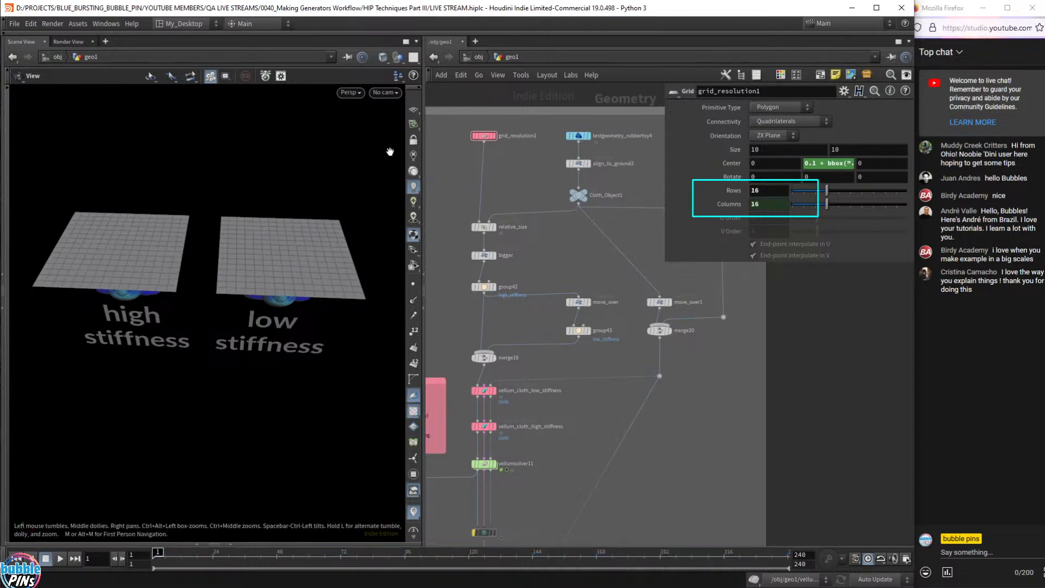
middle_click(475, 135)
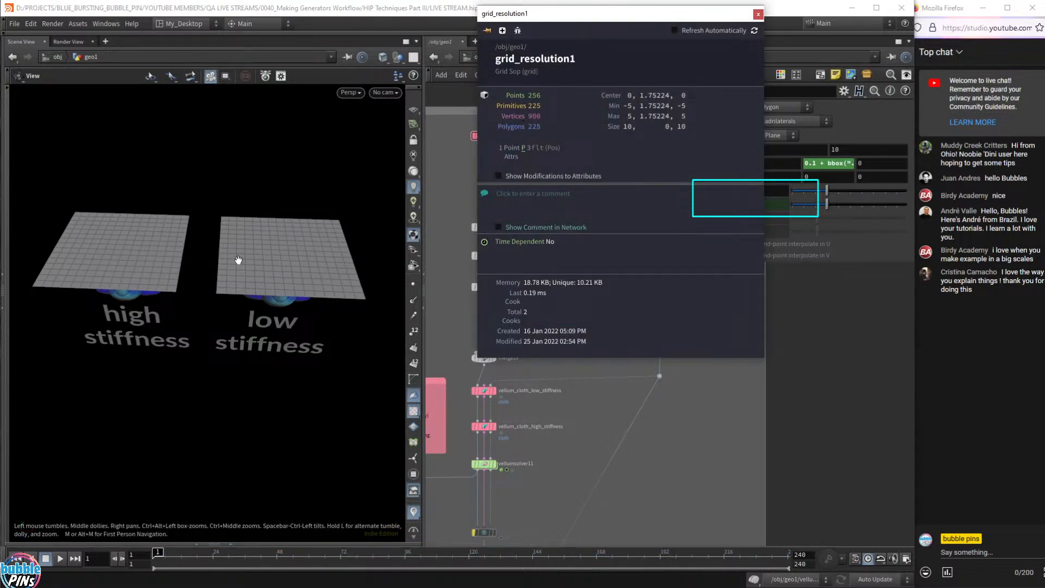
left_click(567, 488)
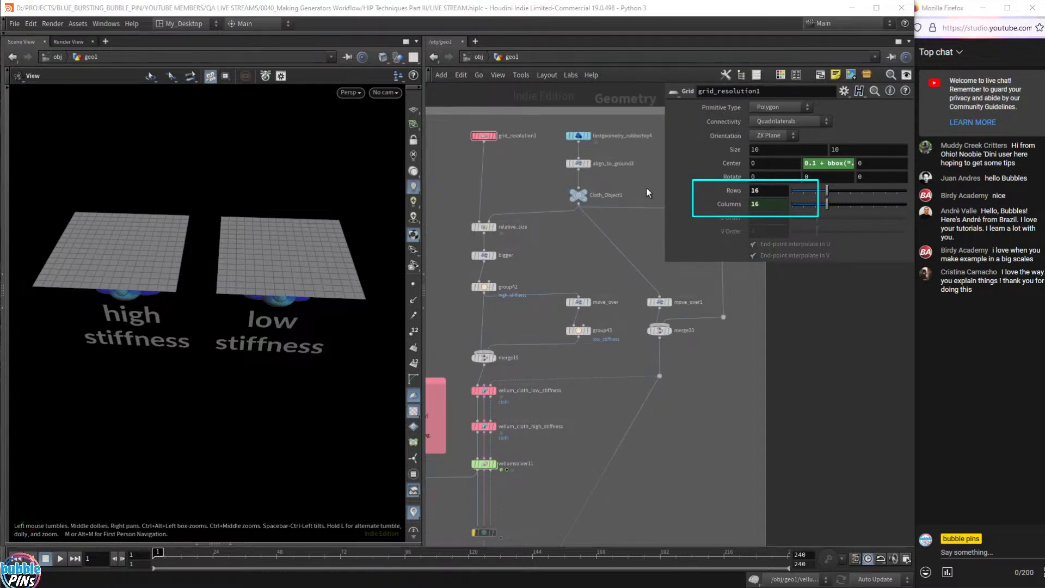
key("Escape")
left_click(598, 24)
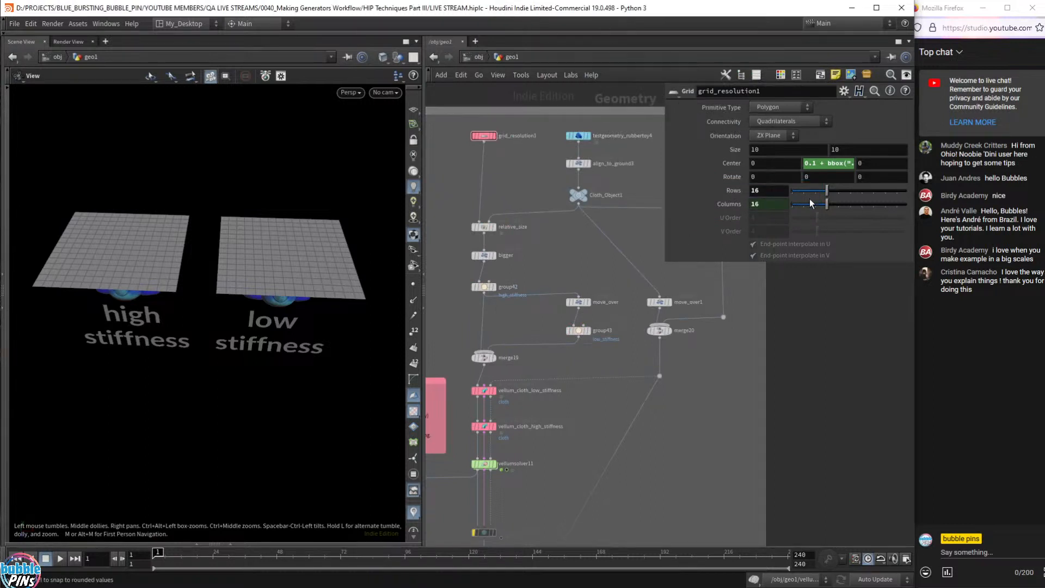
- Play the drape at resolution 16 and orbit the cloths, then return to frame 1
left_click_drag(277, 260, 269, 259)
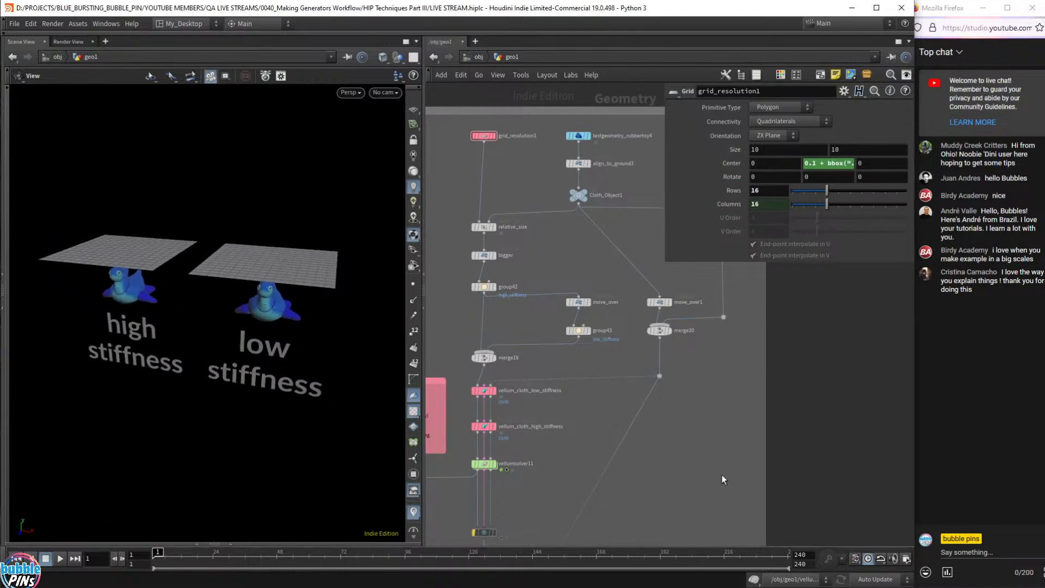
key("Up")
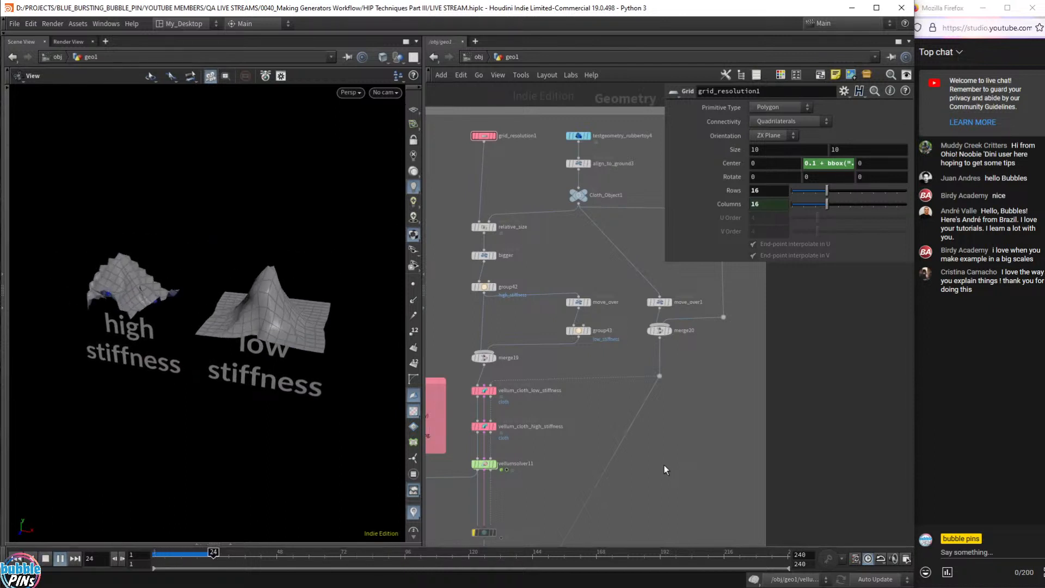
key("Up")
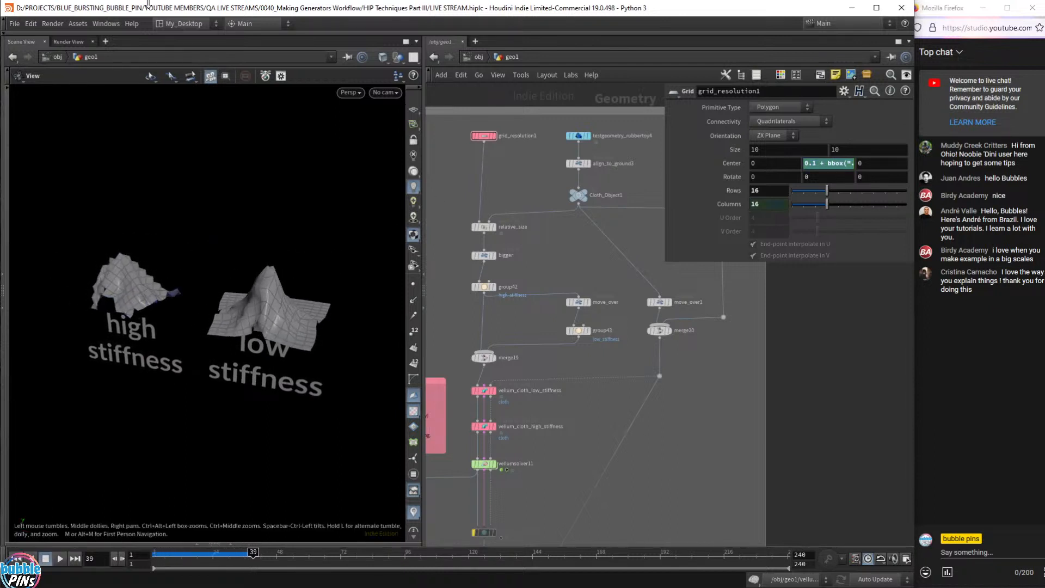
key("Up")
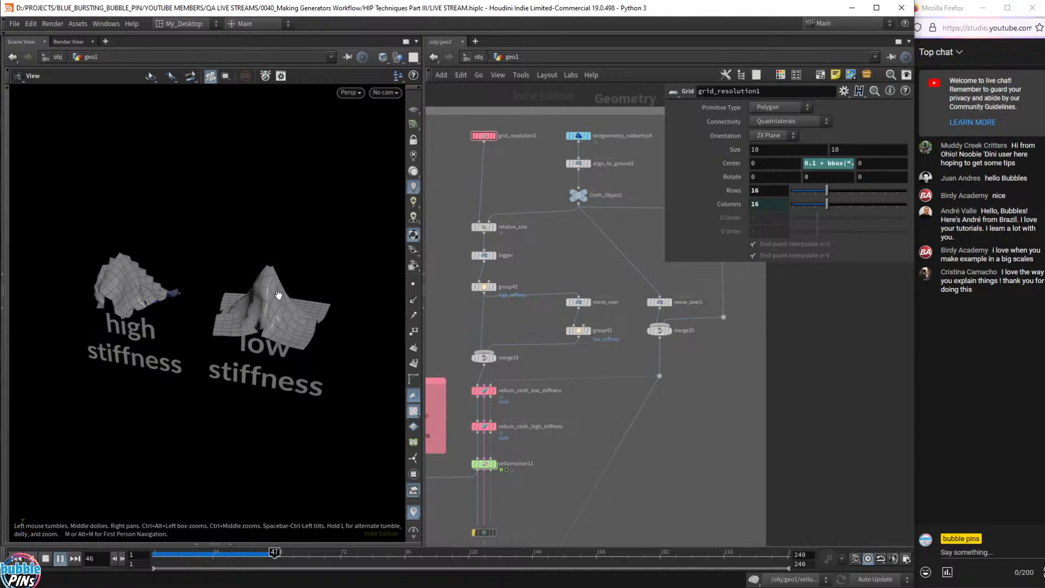
scroll(257, 299, "up", 2)
scroll(257, 298, "up", 2)
left_click_drag(258, 299, 312, 356)
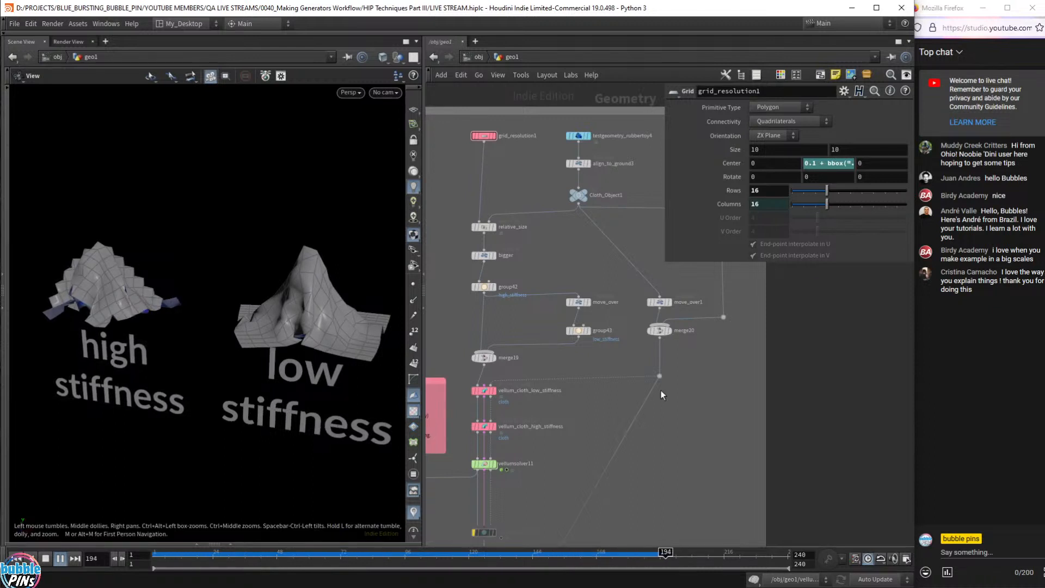
key("ctrl+Up")
- Set grid_resolution1 Rows to 8 and play the simulation, pausing at frame 51
left_click_drag(429, 154, 546, 119)
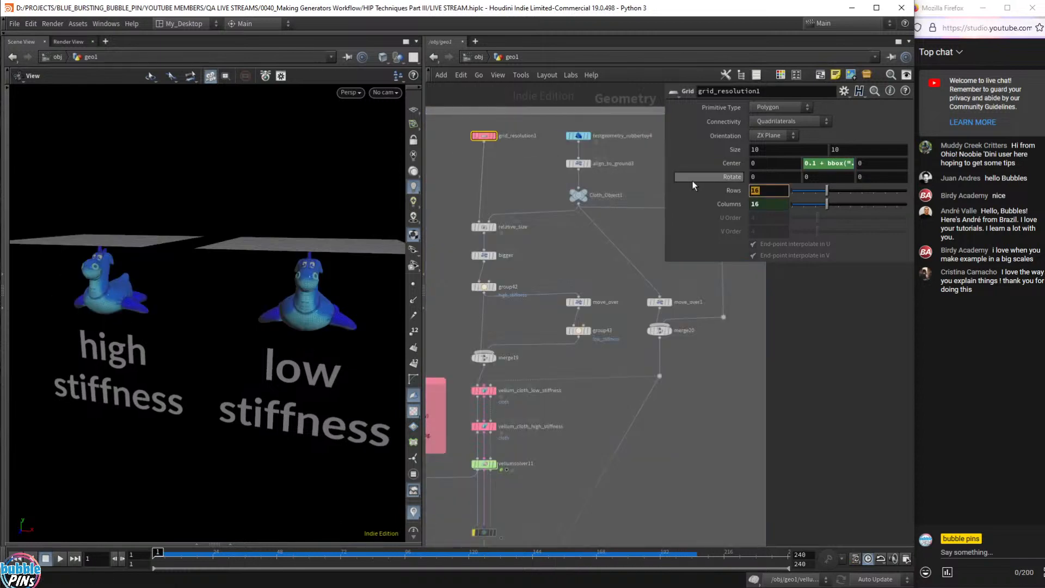
key("BackSpace")
key("BackSpace")
type("8")
key("Return")
key("Up")
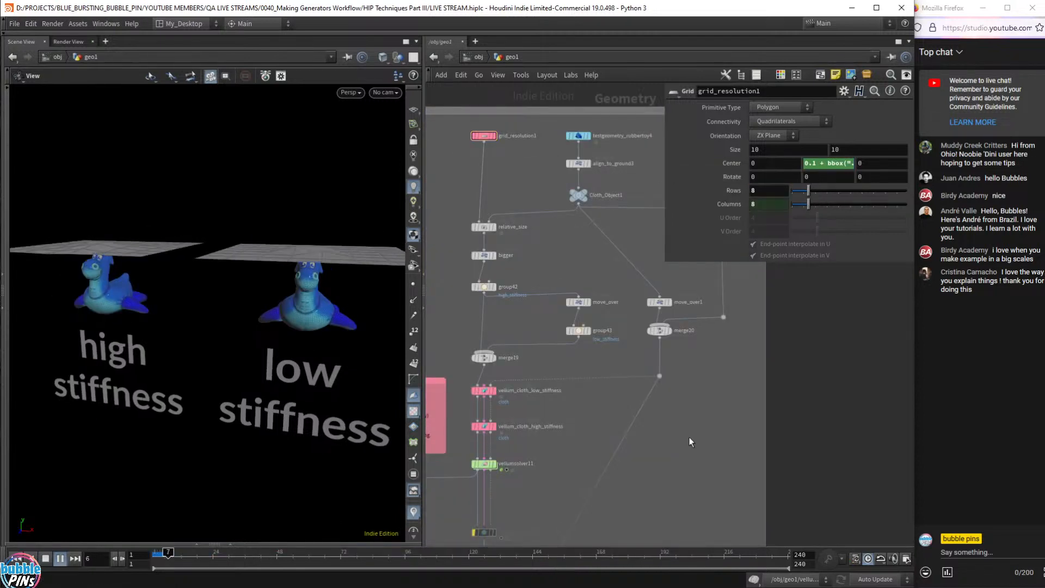
left_click_drag(131, 280, 74, 263)
key("Up")
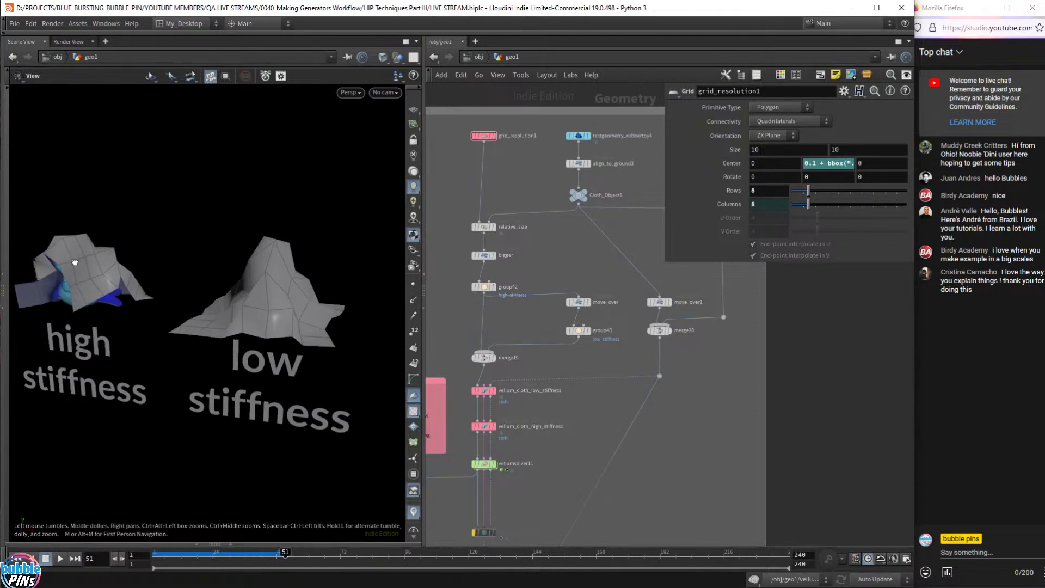
- Set Rows back to 16 and replay from frame 1, pausing at frame 24
left_click_drag(769, 191, 682, 187)
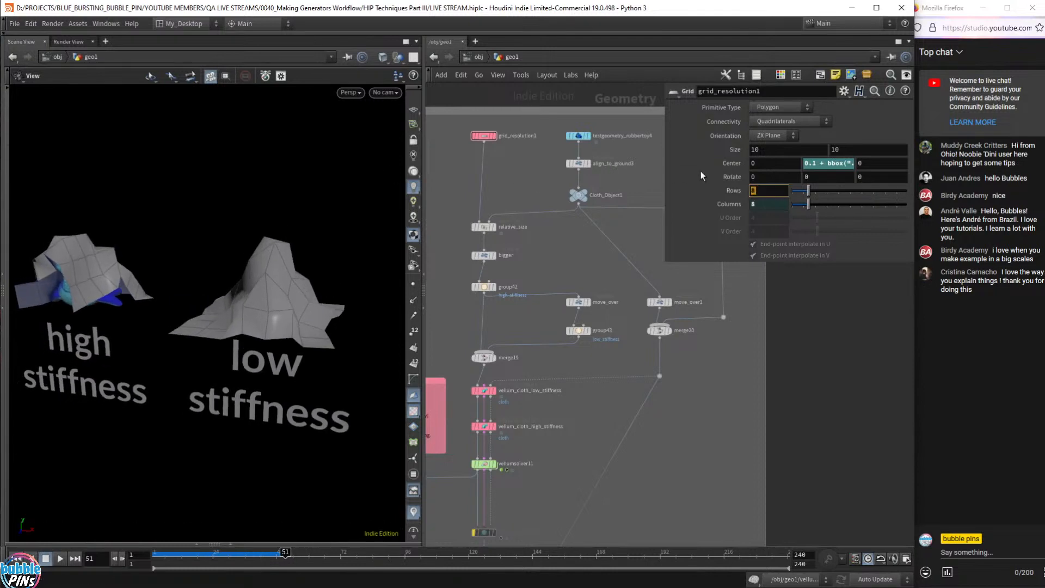
type("16")
key("Return")
key("Up")
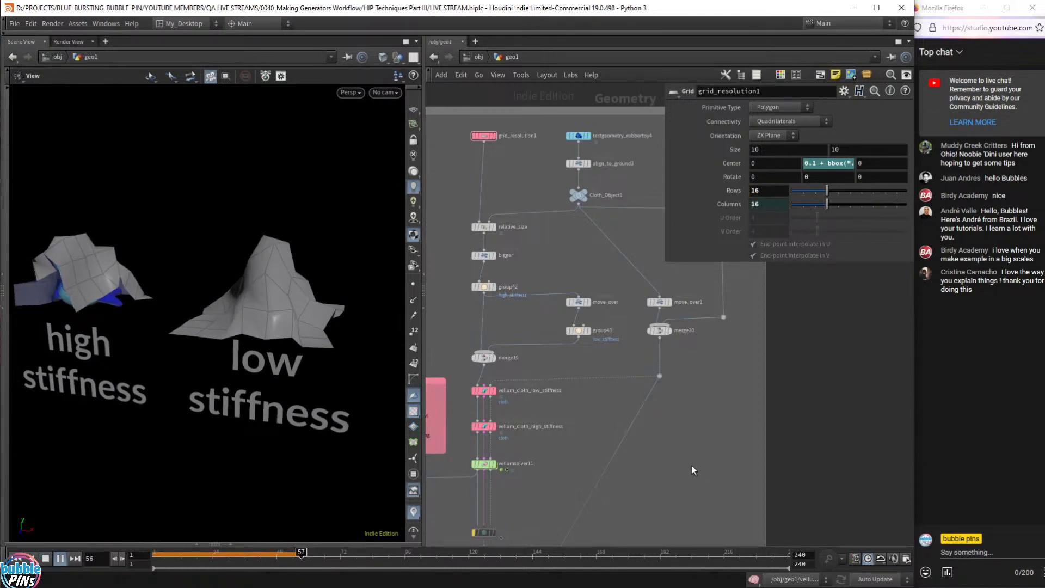
key("ctrl+Up")
key("Up")
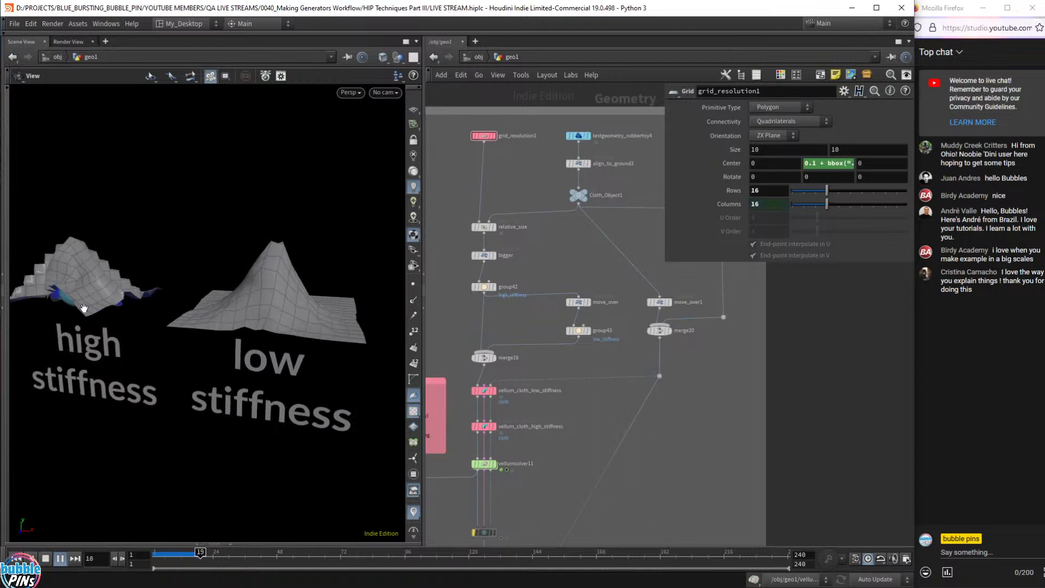
key("Up")
- Orbit to compare both cloths side by side, then reset the simulation to frame 1
left_click_drag(77, 267, 135, 267)
scroll(98, 262, "up", 3)
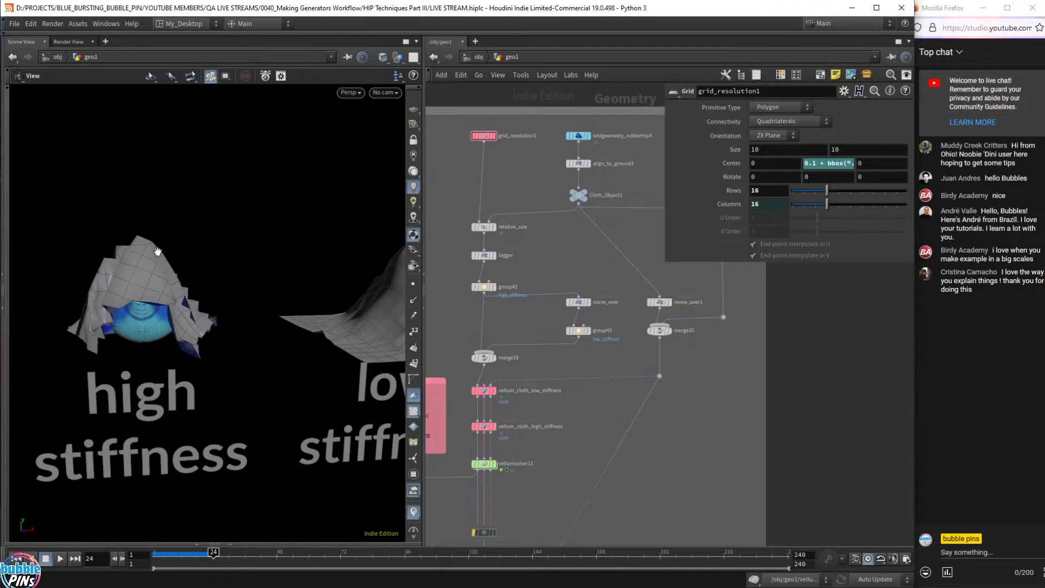
scroll(254, 326, "down", 4)
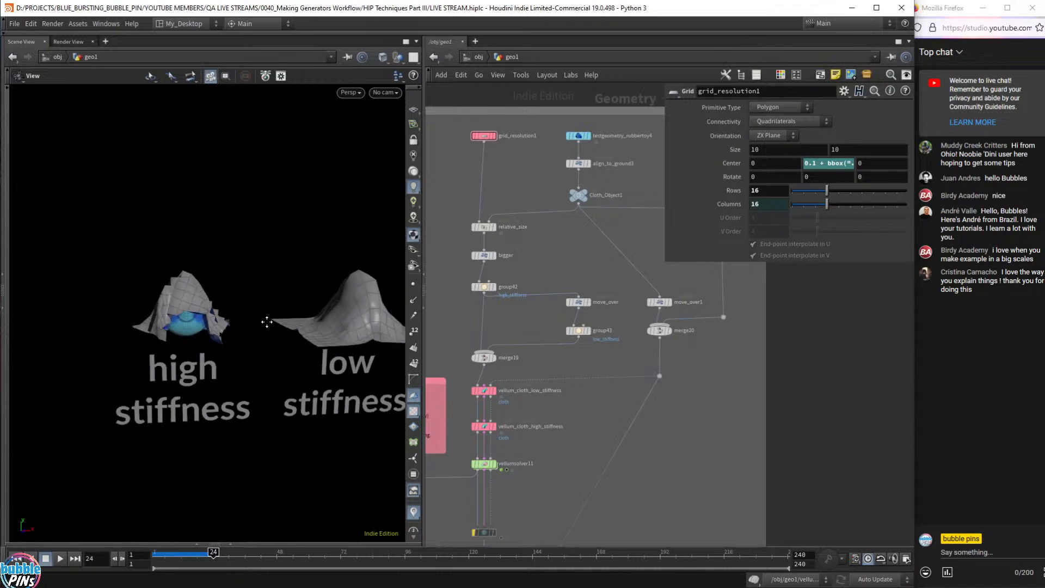
left_click_drag(265, 322, 123, 282)
scroll(120, 280, "up", 6)
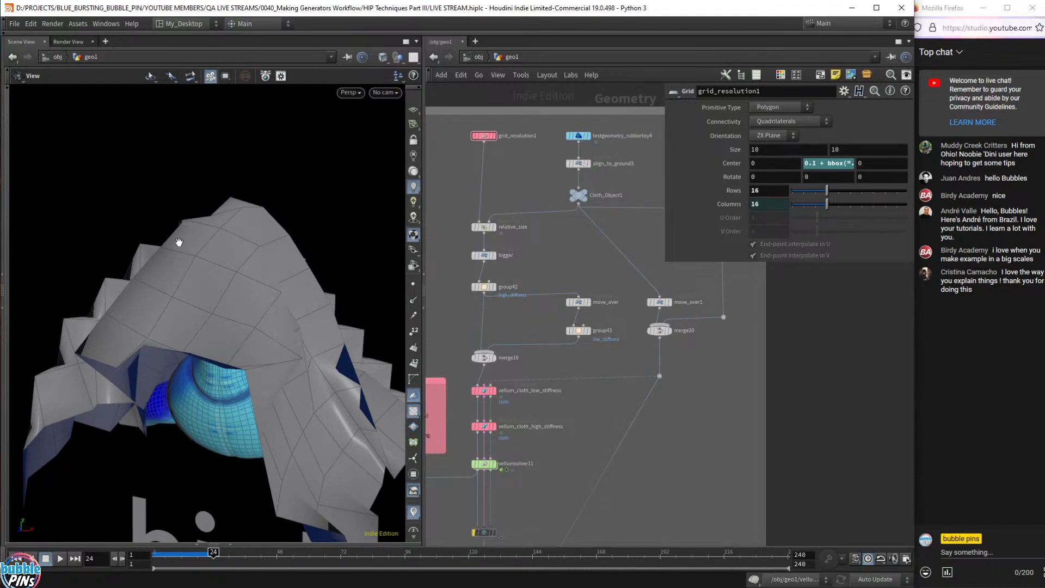
scroll(295, 274, "down", 5)
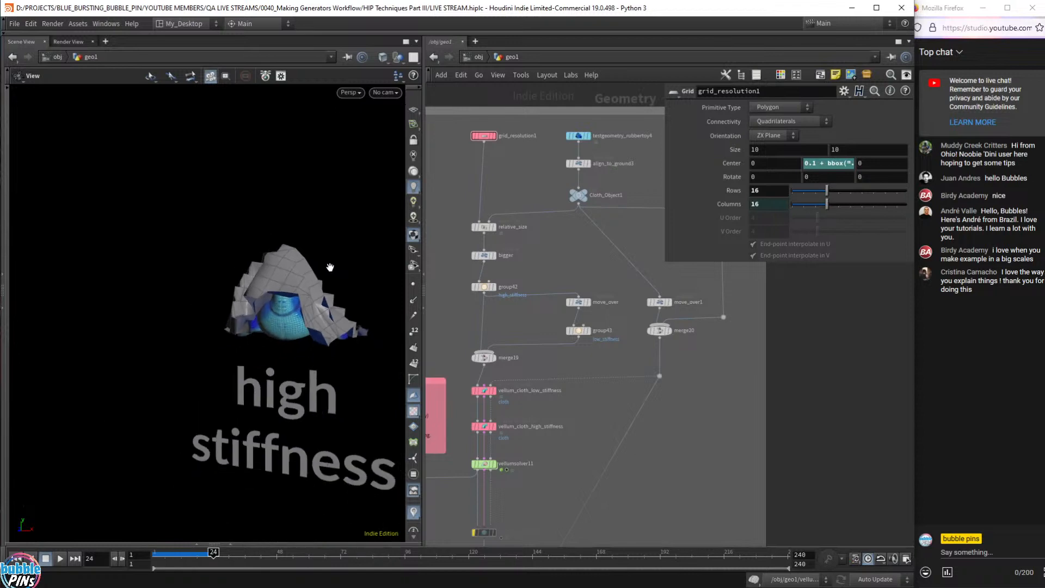
left_click_drag(312, 275, 258, 271)
middle_click_drag(319, 281, 242, 289)
left_click_drag(242, 289, 273, 284)
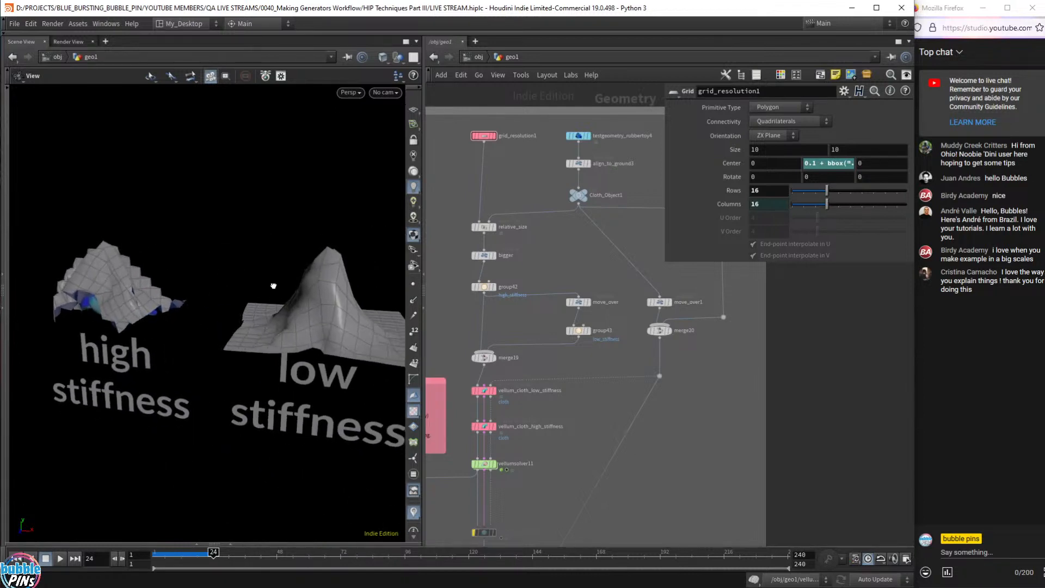
key("ctrl+Up")
- Set grid_resolution1 Rows to 32, giving 1,024-point sheets, and play the simulation
left_click(483, 136)
double_click(768, 190)
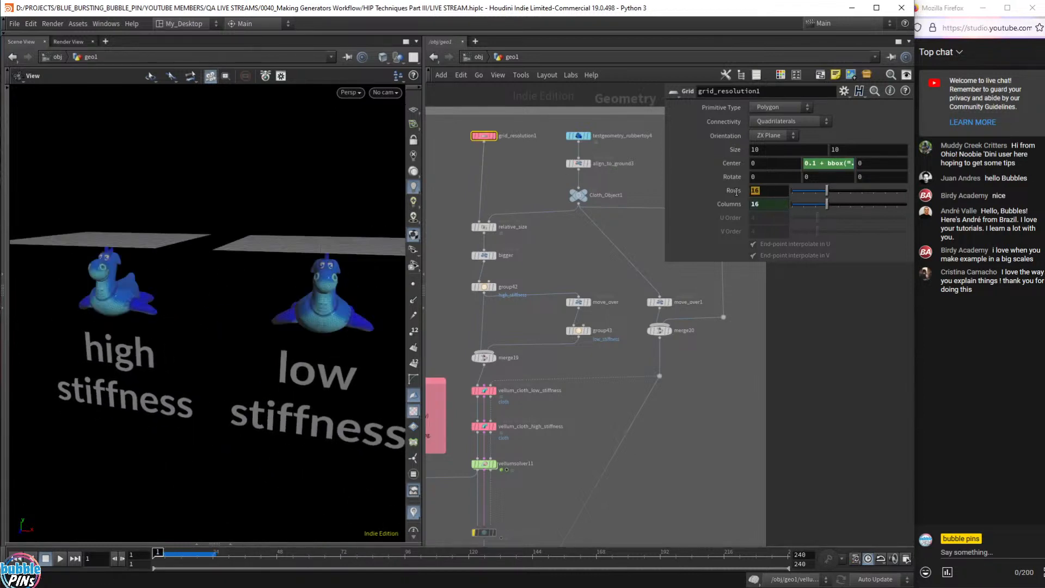
type("32")
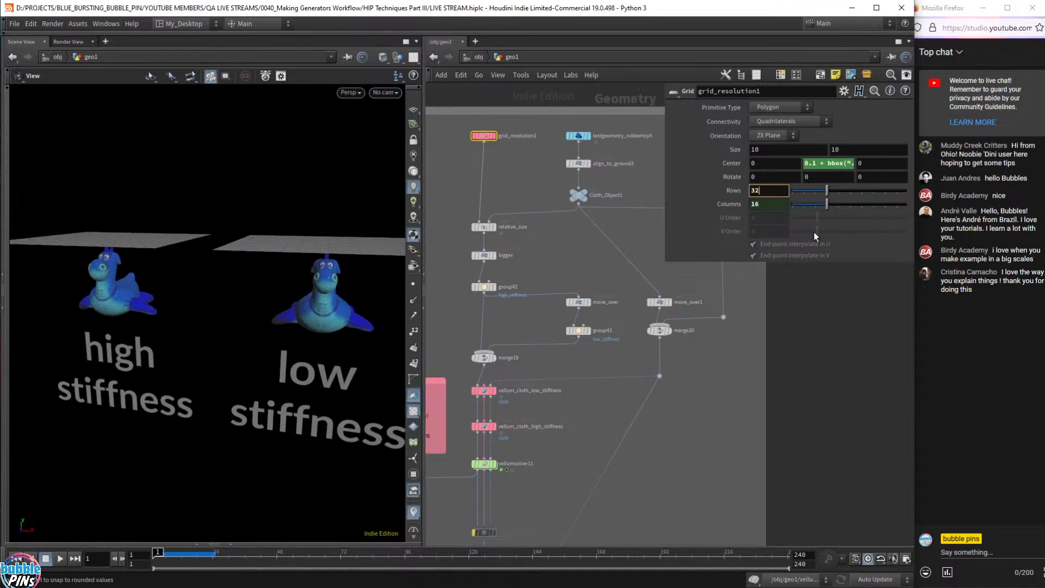
key("Return")
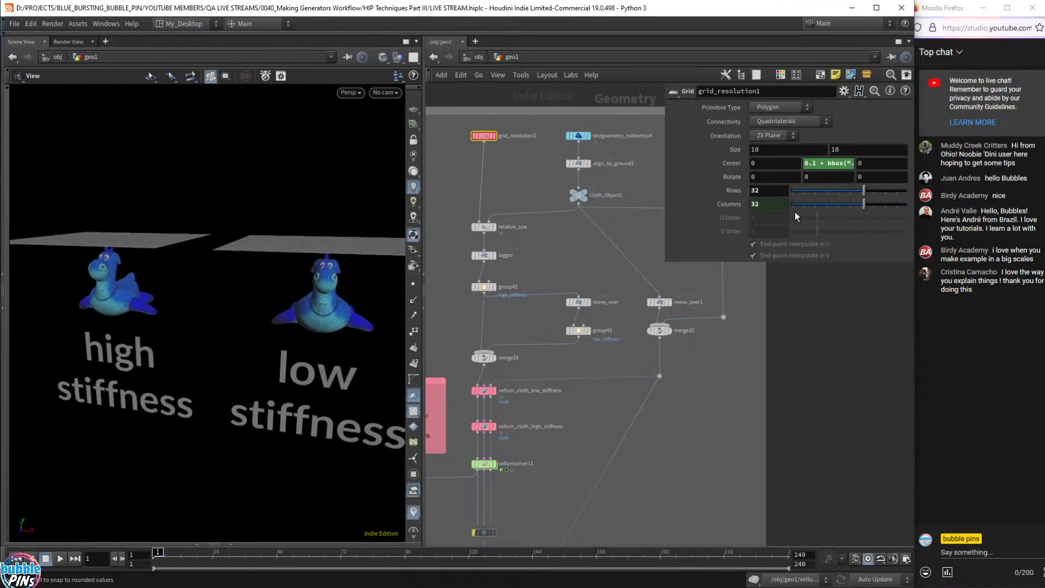
left_click(463, 139)
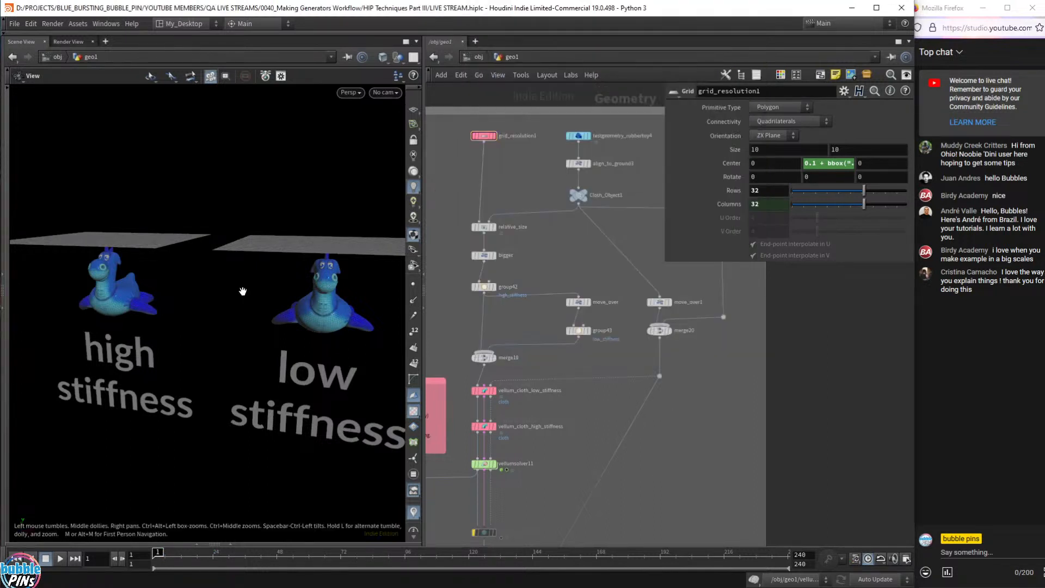
key("Up")
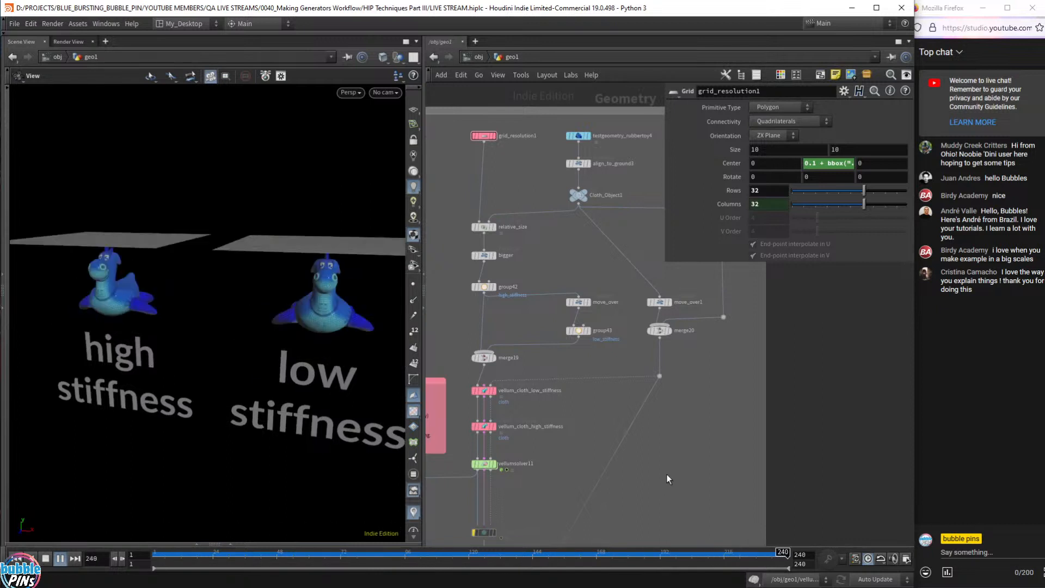
- Select vellumpostprocess10 below vellumsolver11 (Catmull-Clark, depth 1) and replay the 32-resolution cloth drape
middle_click_drag(655, 483, 714, 365)
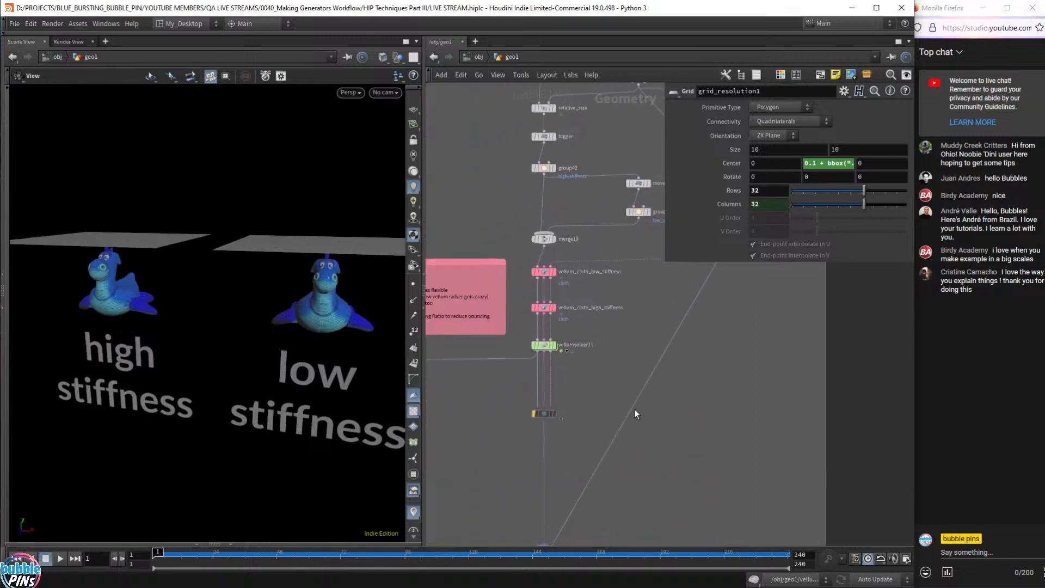
scroll(610, 406, "up", 5)
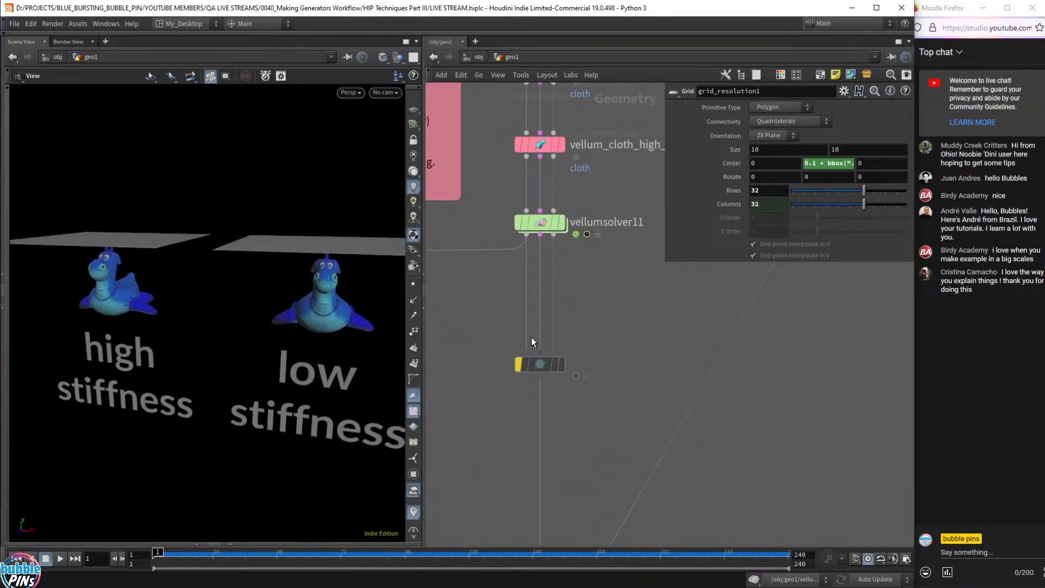
left_click_drag(478, 336, 620, 401)
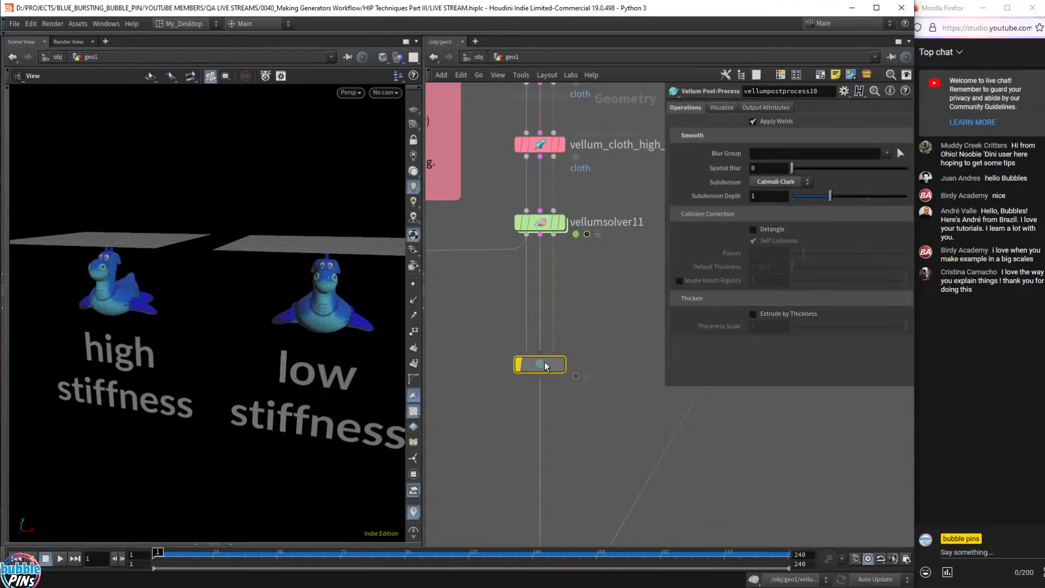
mouse_move(519, 368)
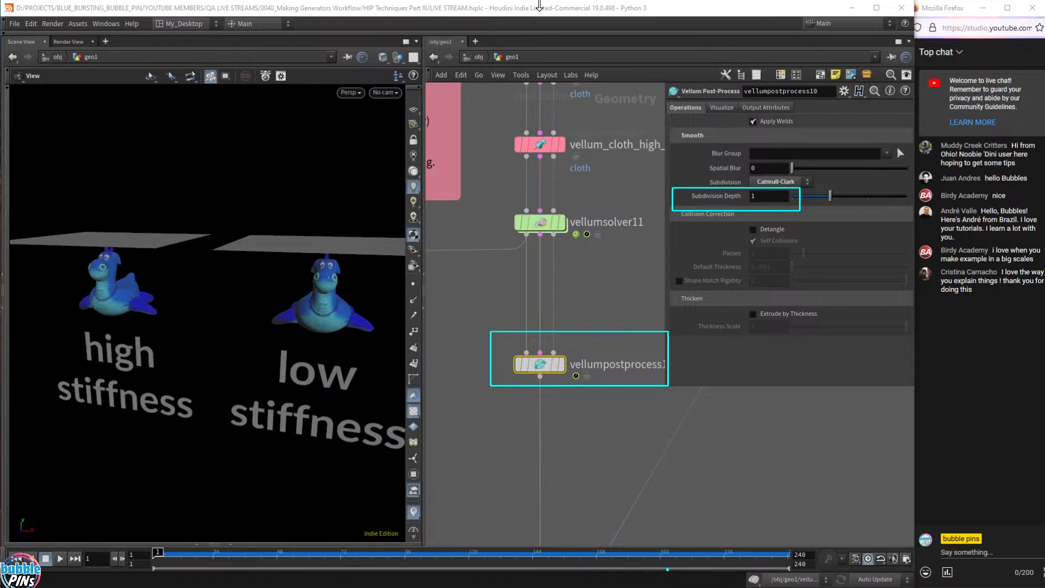
key("Up")
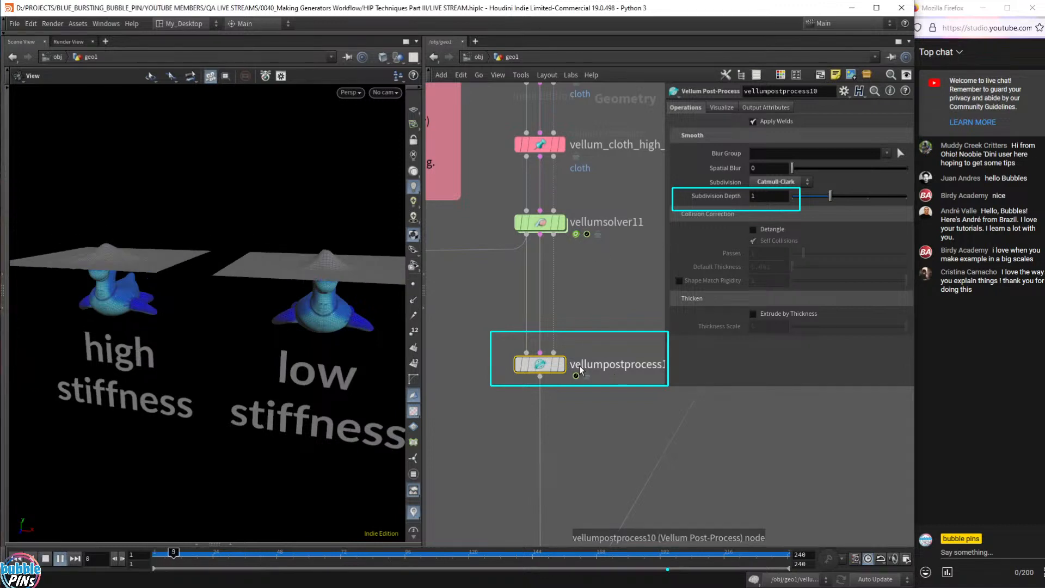
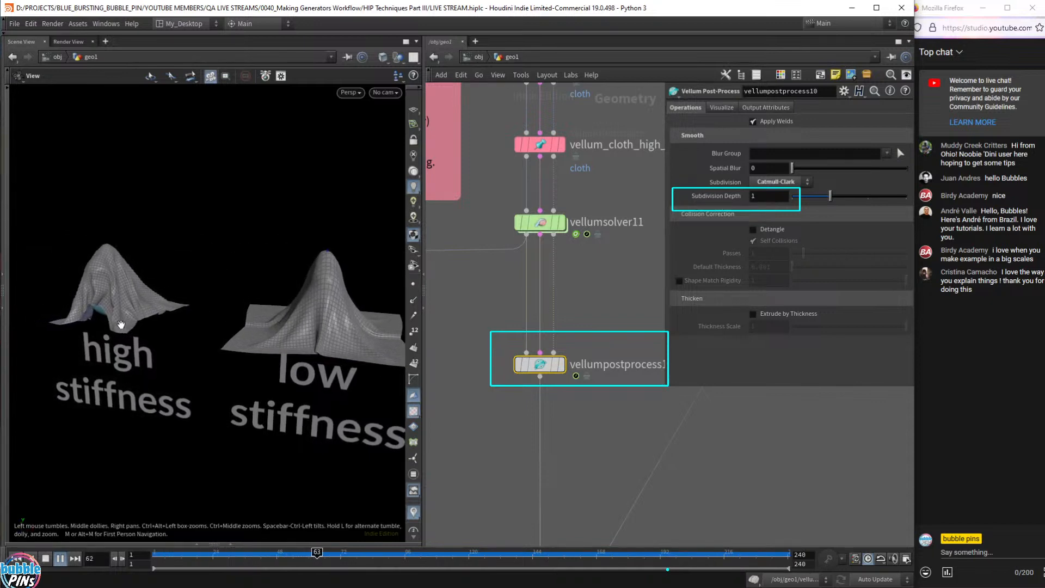
- Stop the simulation at frame 1 and frame the network around vellumpostprocess10, viewing its details
key("ctrl+Up")
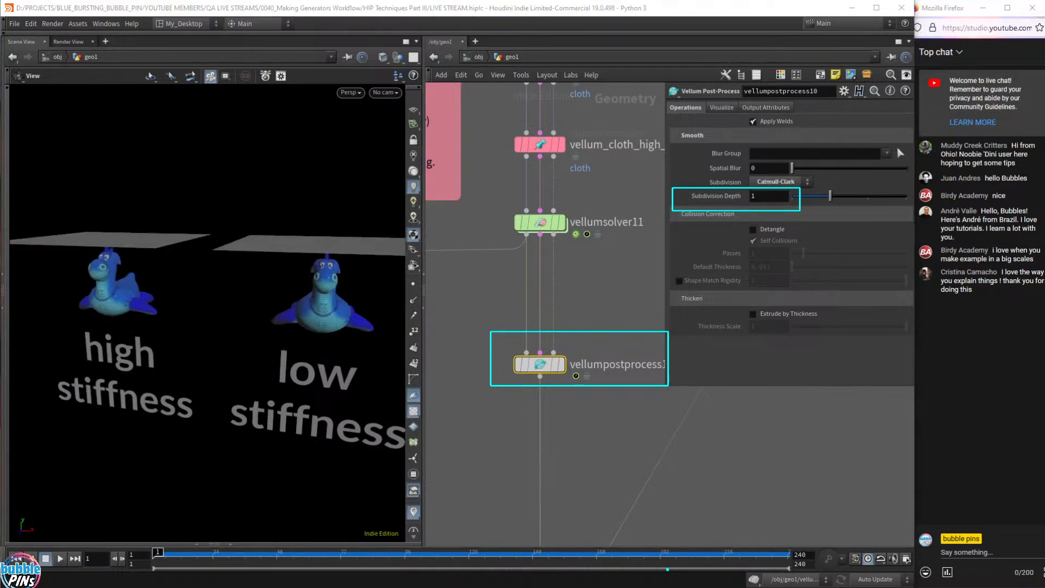
scroll(580, 418, "down", 5)
middle_click_drag(527, 273, 520, 327)
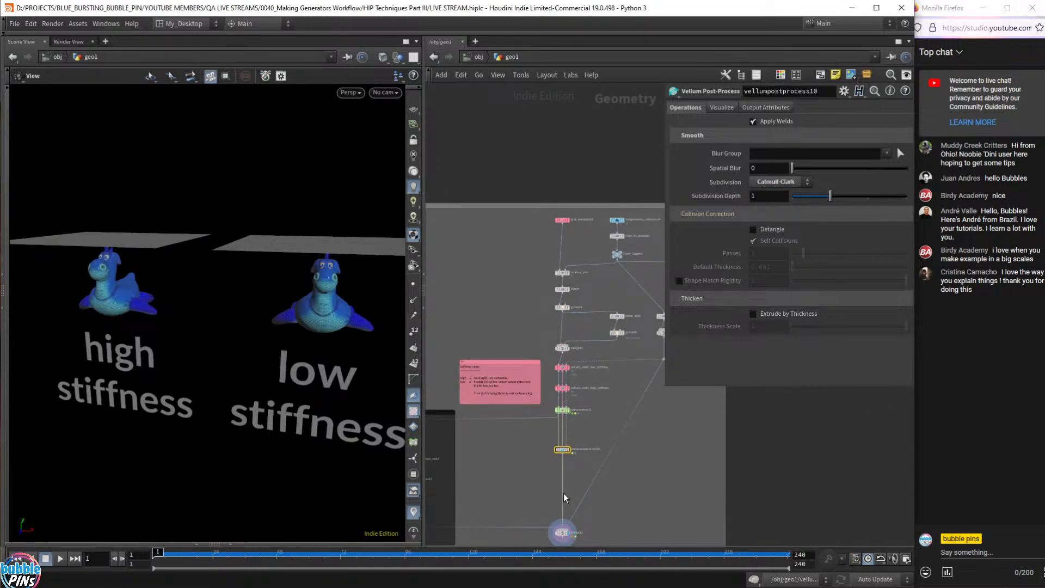
scroll(564, 479, "up", 5)
left_click(514, 406)
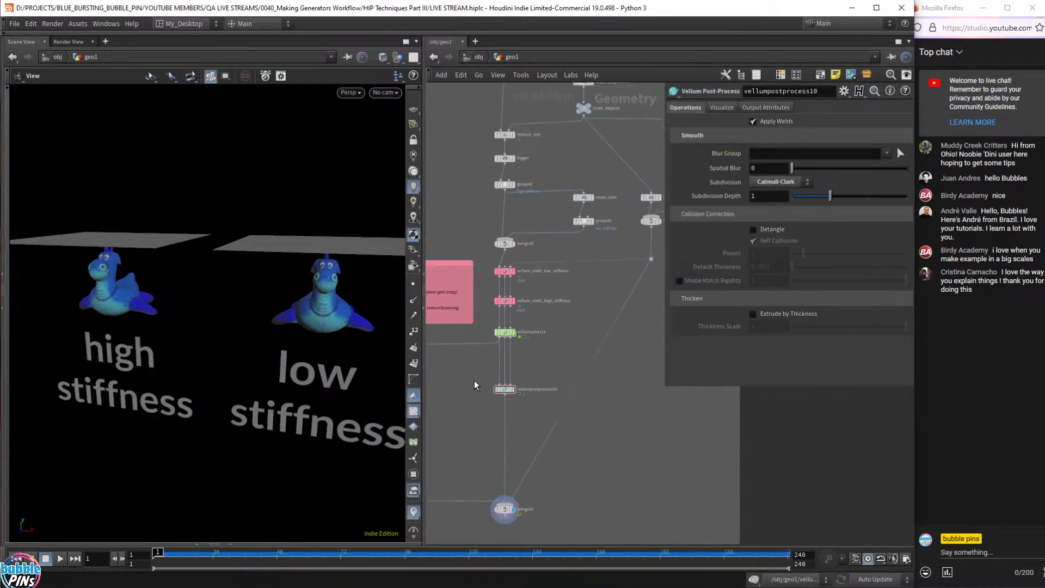
- Drag a new wire from vellumpostprocess10's output and bring up the node search
scroll(477, 378, "up", 3)
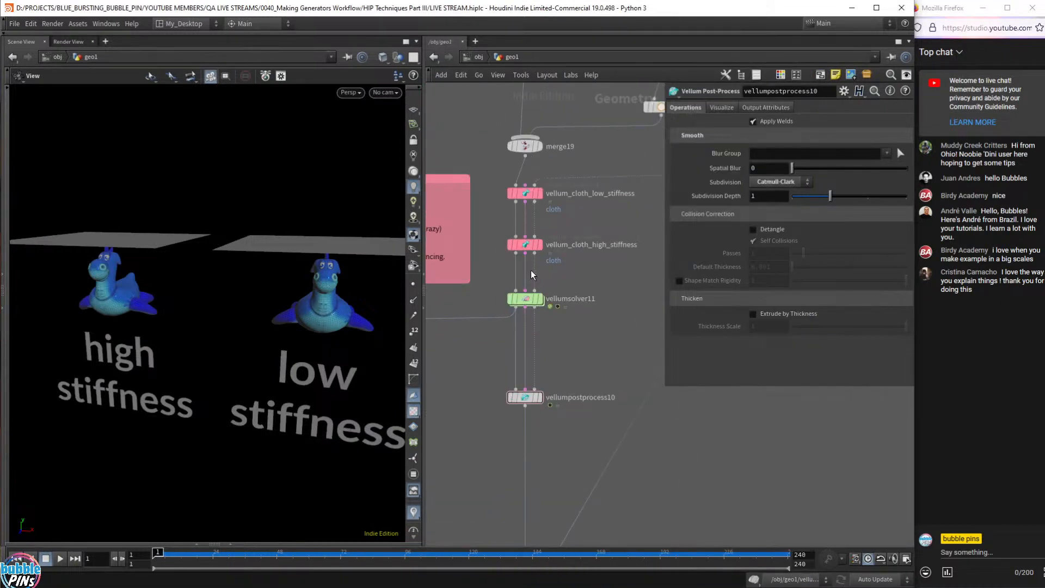
scroll(573, 358, "down", 3)
middle_click_drag(594, 357, 574, 391)
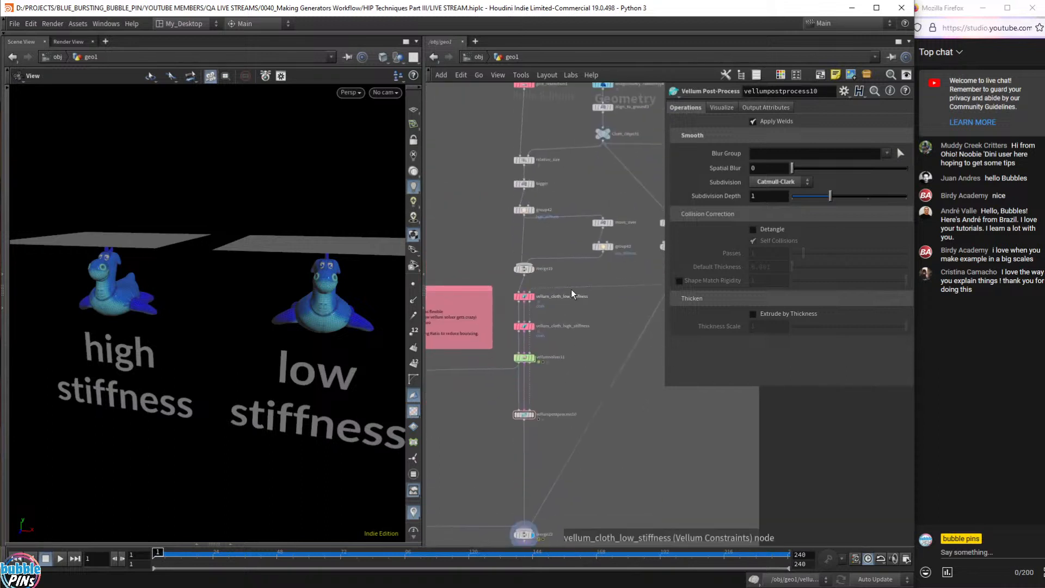
scroll(567, 376, "up", 5)
middle_click_drag(544, 461, 582, 390)
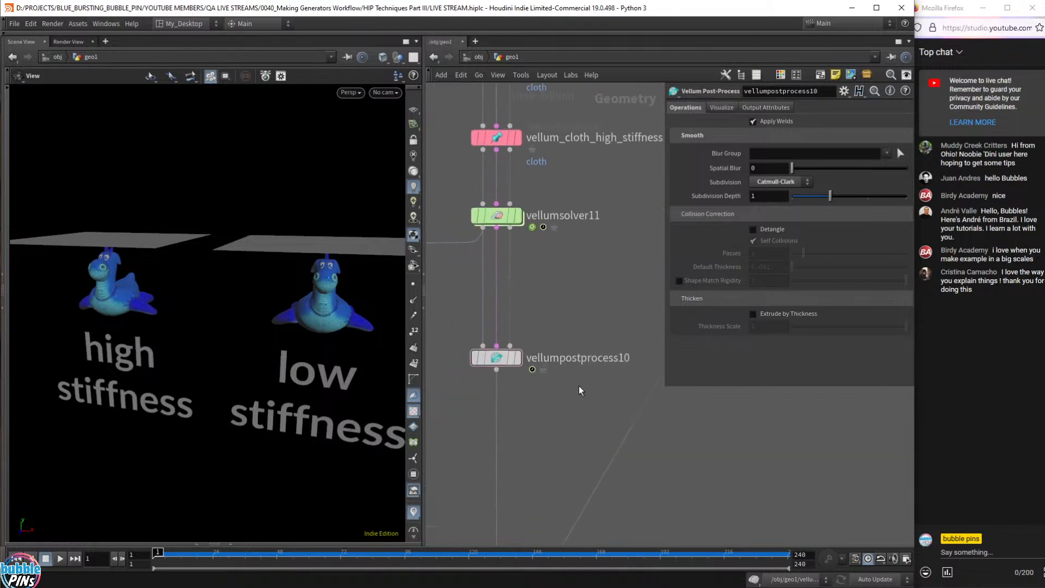
mouse_move(505, 376)
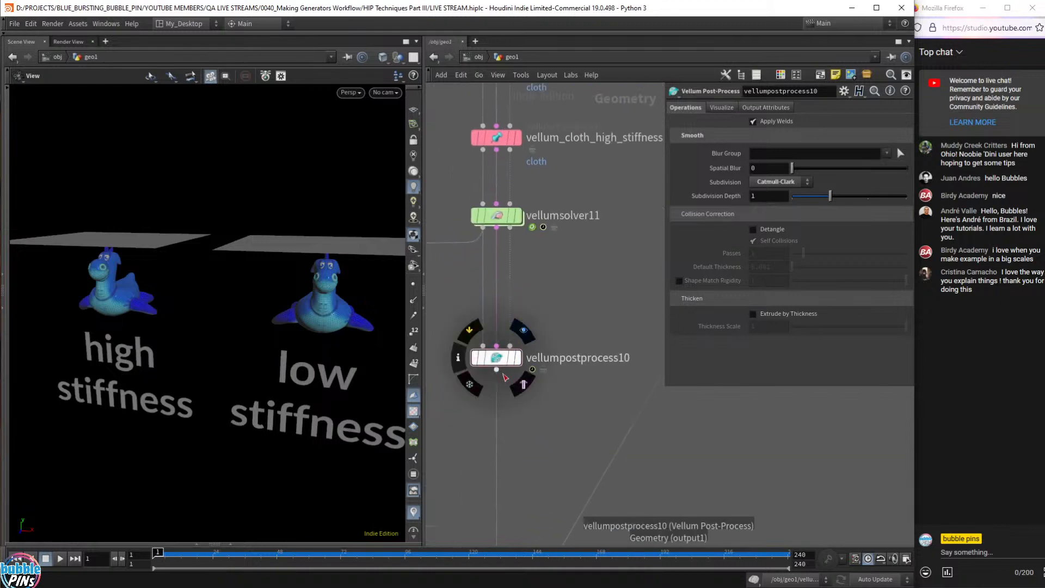
left_click_drag(497, 369, 744, 459)
key("Tab")
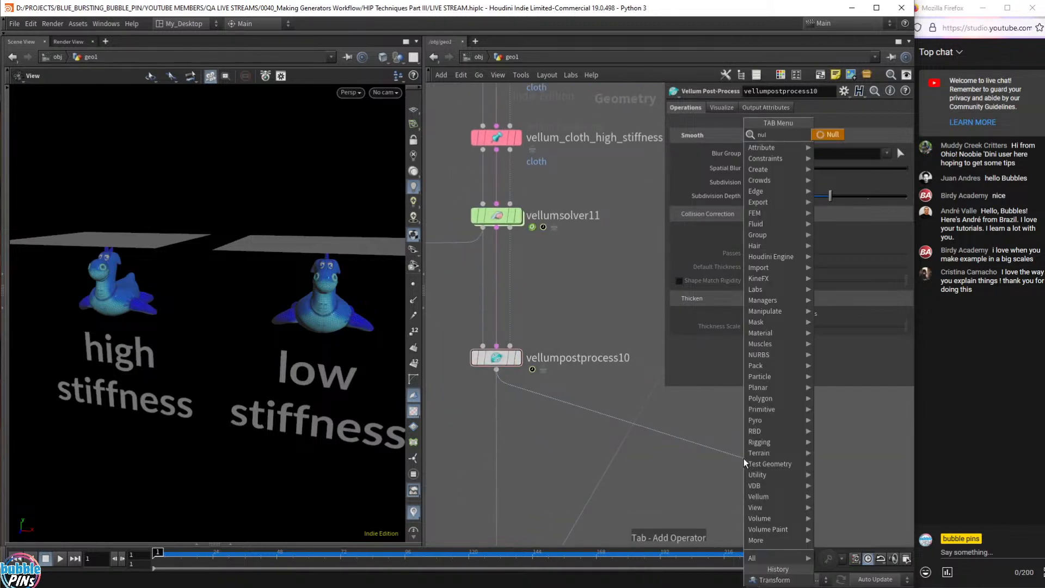
- Add a Null node, null1, below vellumpostprocess10
type("null")
key("Return")
left_click_drag(585, 323, 479, 398)
left_click_drag(217, 246, 275, 245)
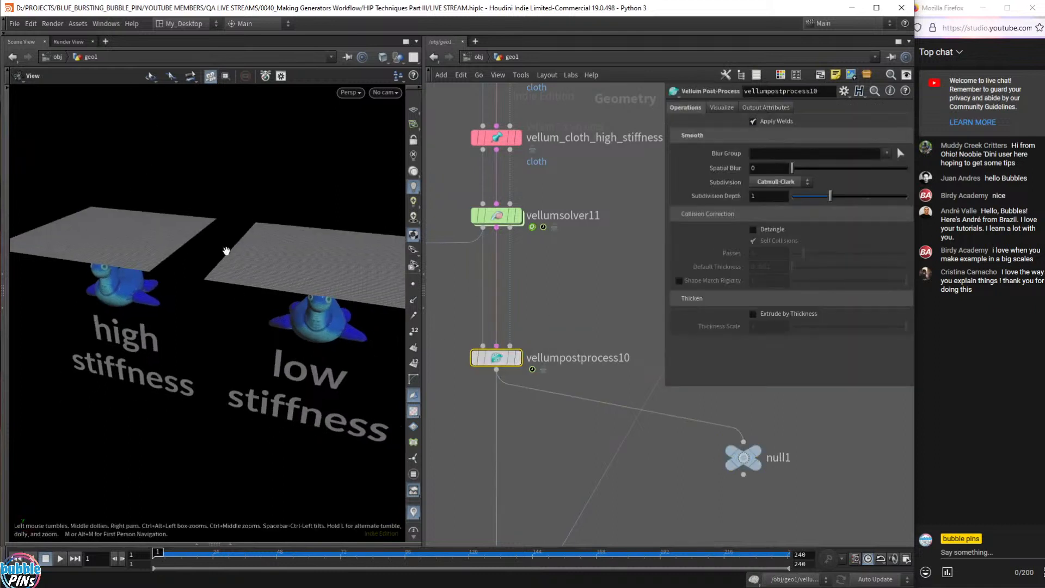
left_click_drag(847, 506, 685, 420)
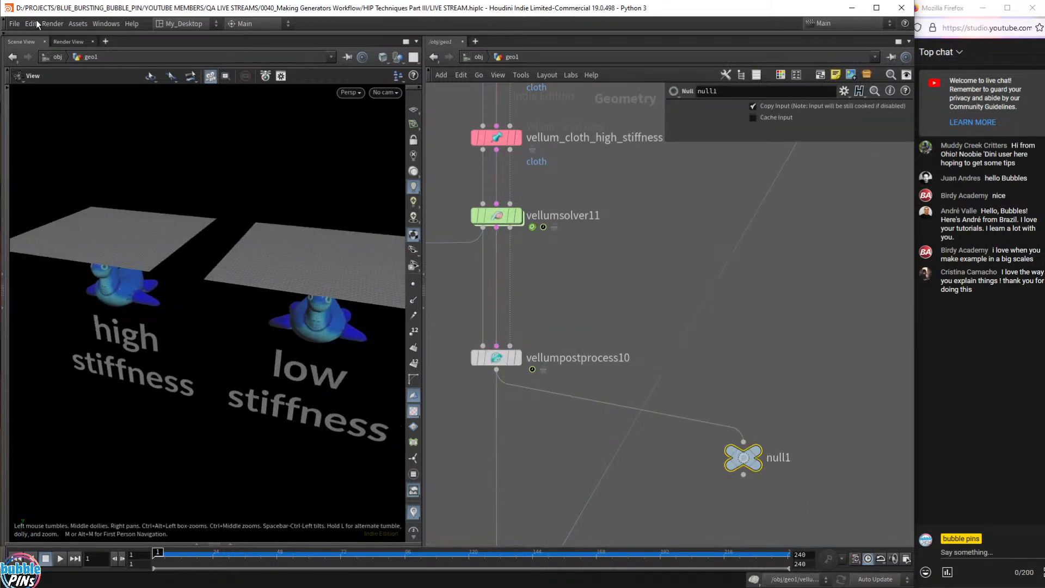
- Switch the viewport to geometry selection by groups and pick the left cloth grid
left_click(5, 87)
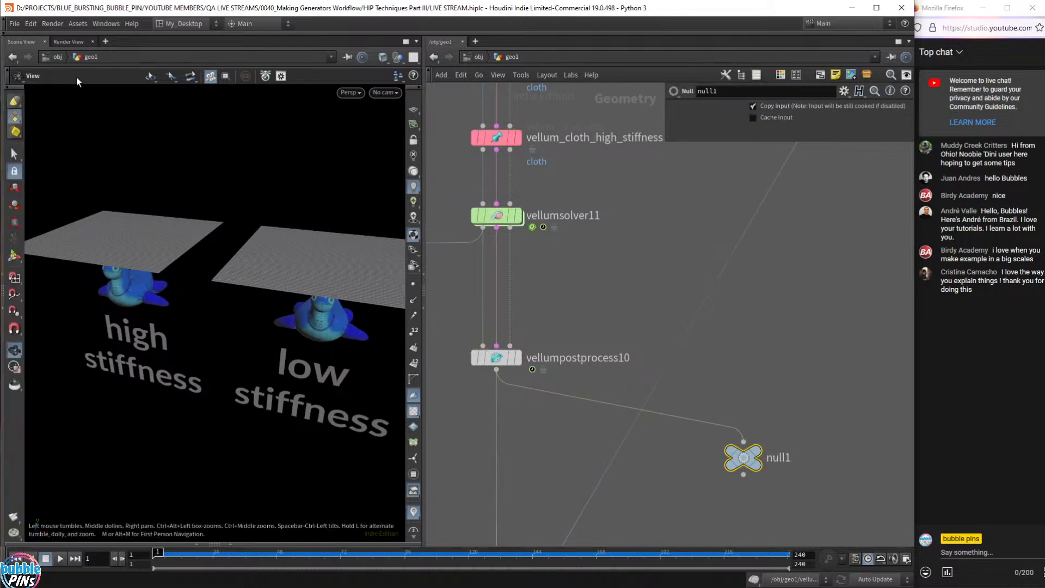
left_click(14, 154)
left_click(269, 76)
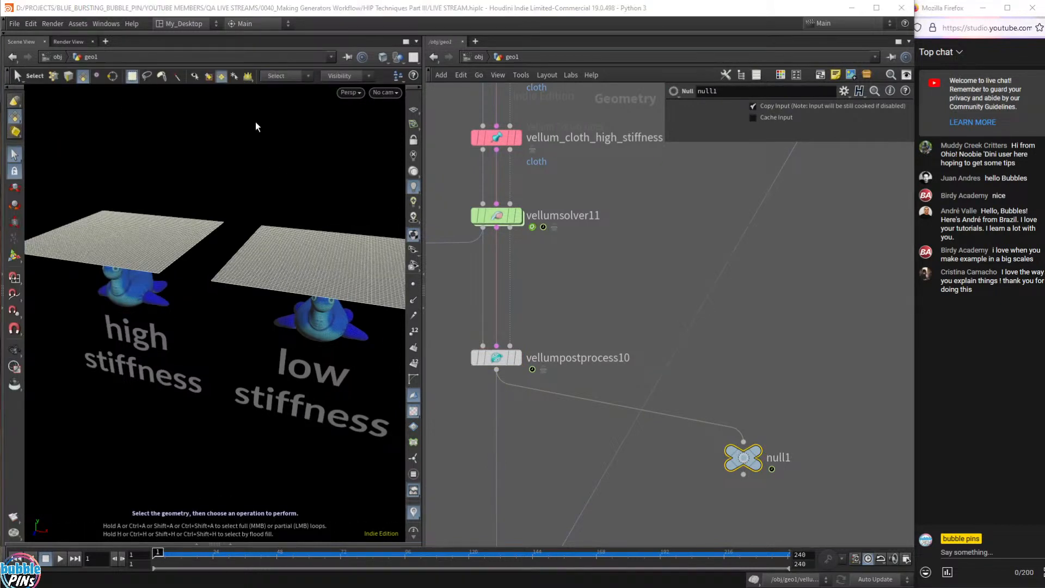
key("9")
left_click(167, 238)
key("Tab")
type("b")
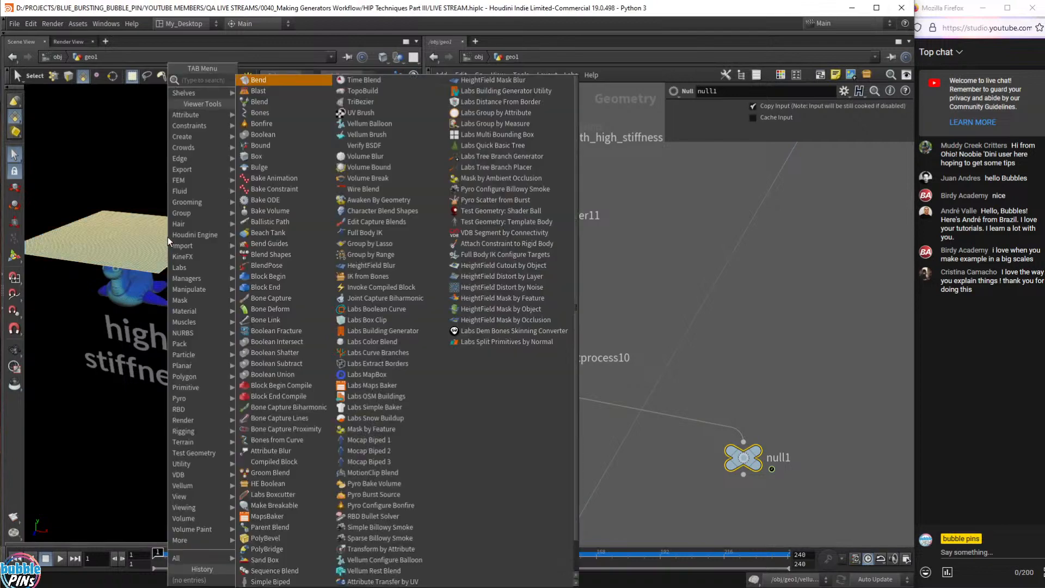
key("Return")
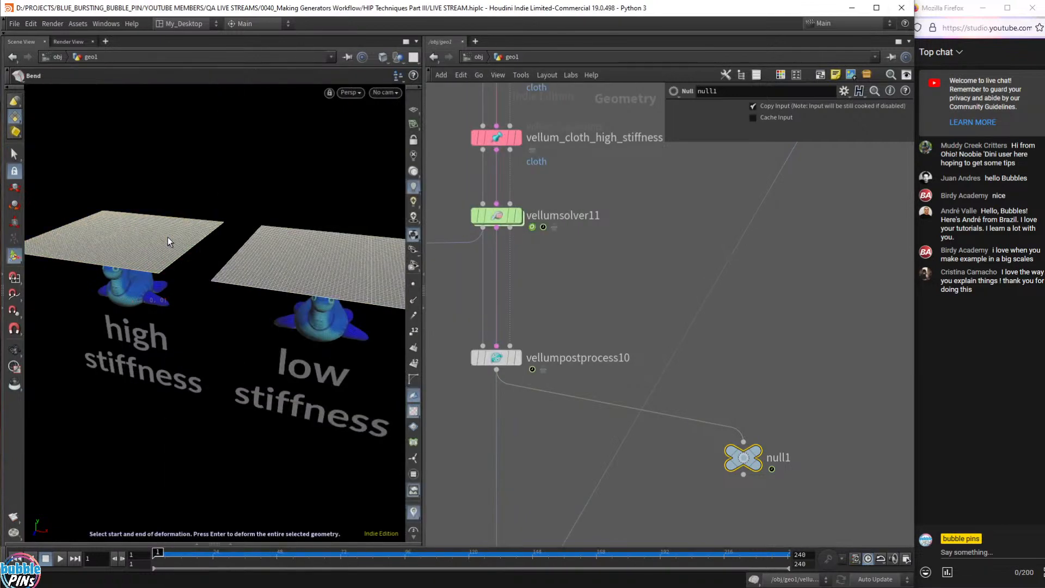
key("Escape")
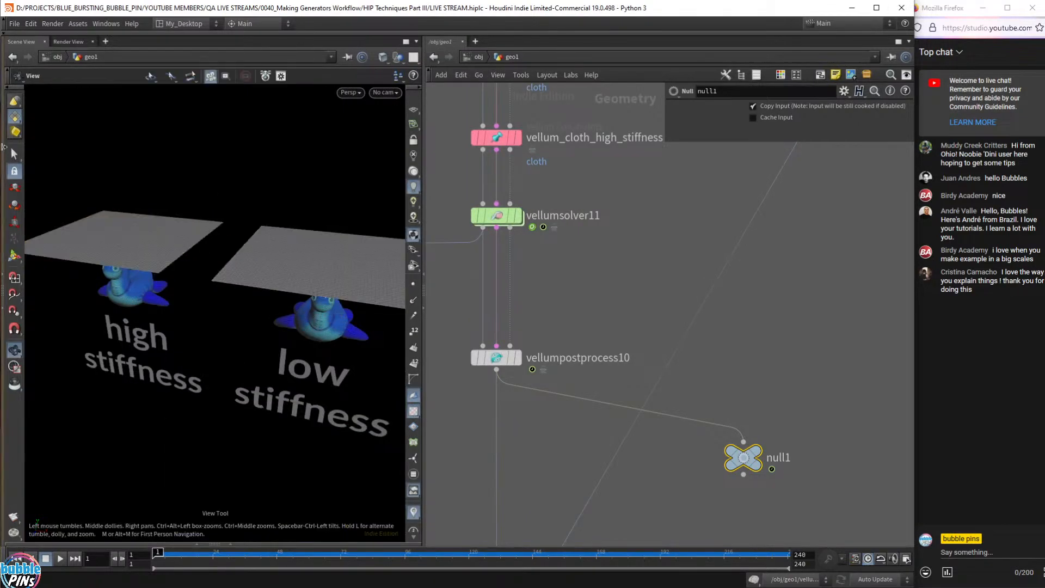
- Reselect the entire left cloth grid using connected-island selection
key("s")
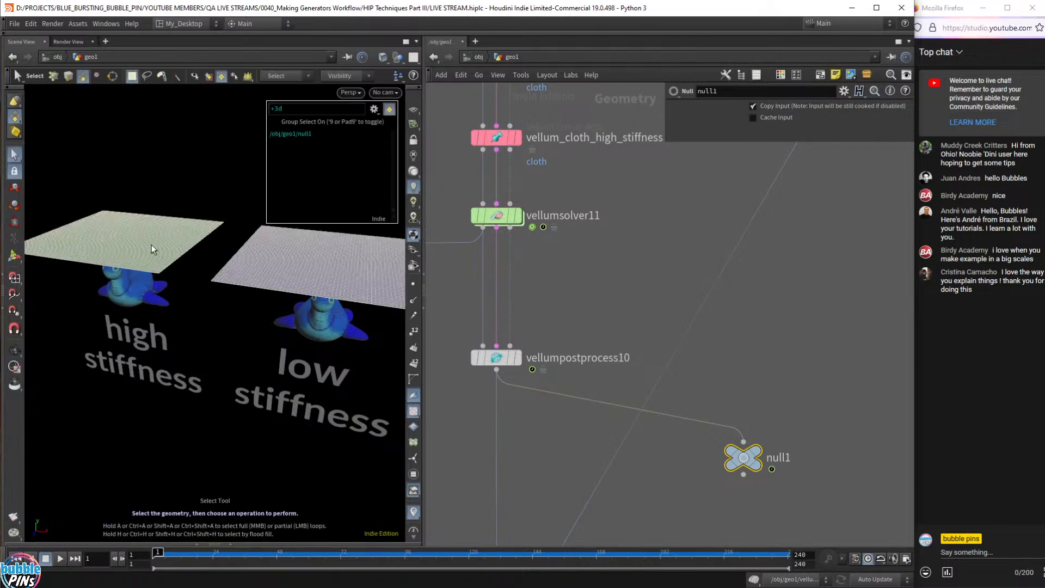
left_click_drag(73, 171, 176, 289)
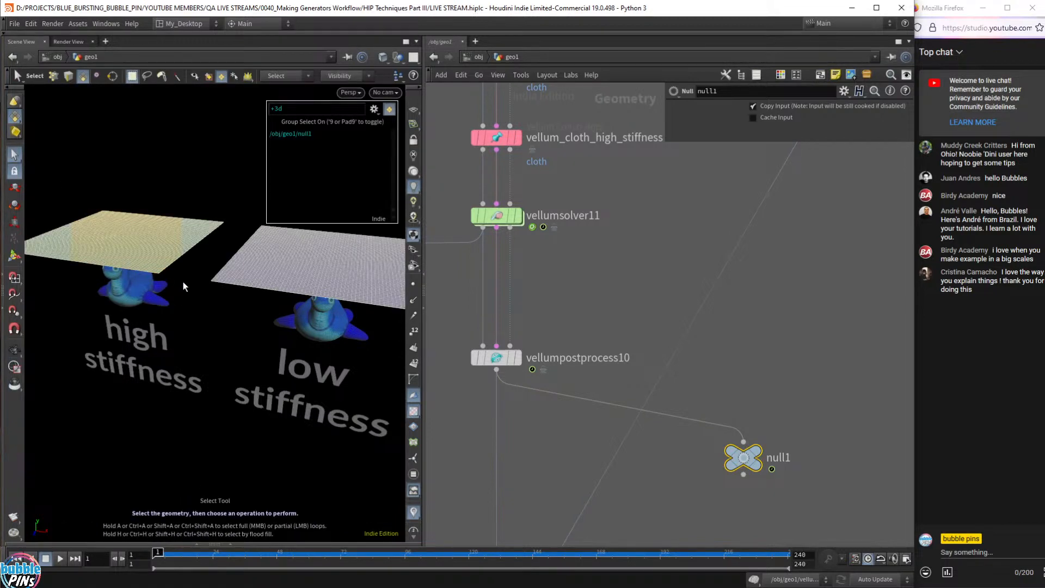
left_click(225, 77)
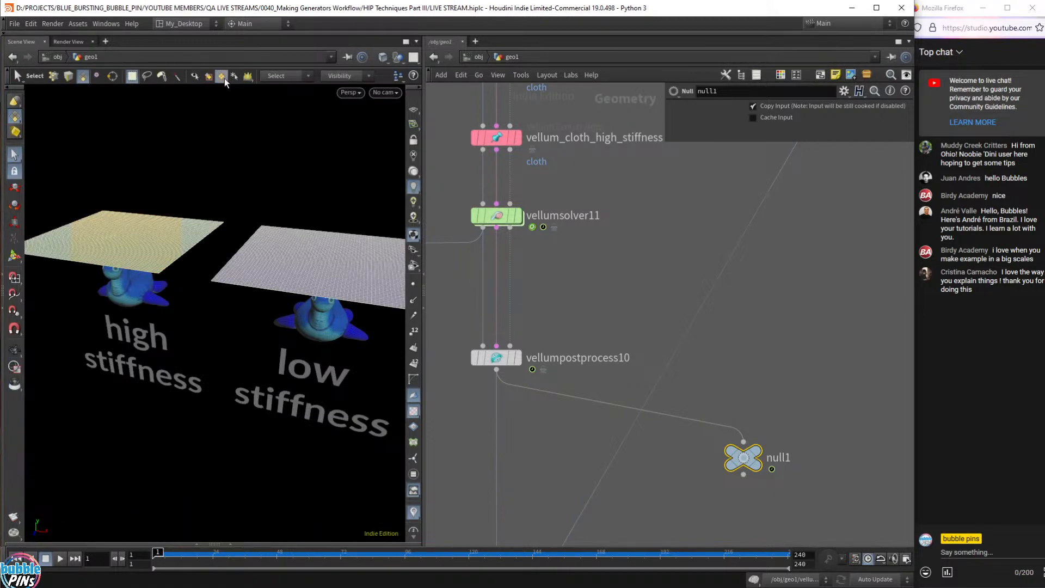
left_click(224, 77)
left_click(169, 256)
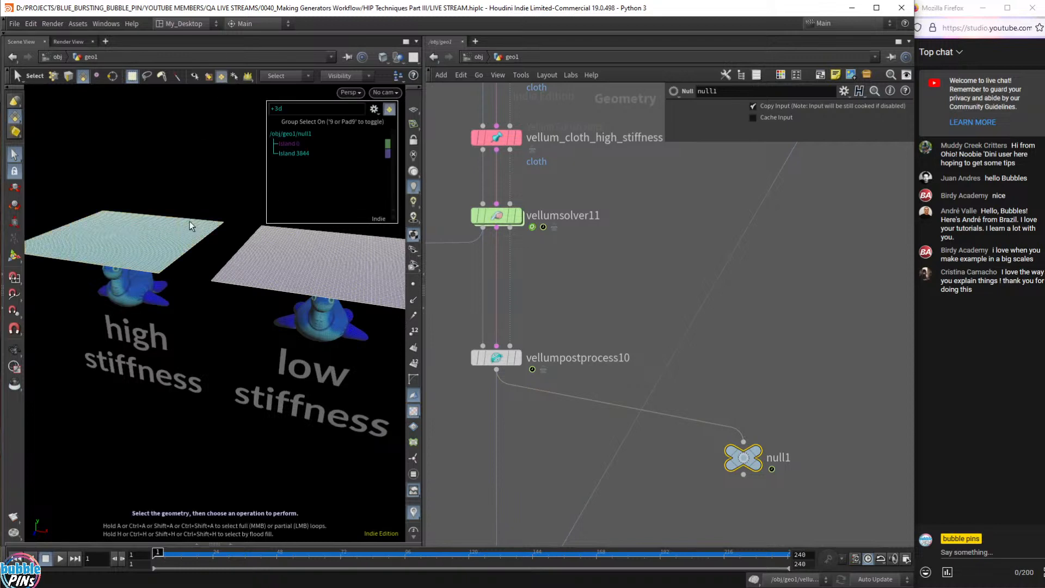
- Create blast1 under null1 keeping only primitives 0-3843, then check its 3,969-point count
key("Tab")
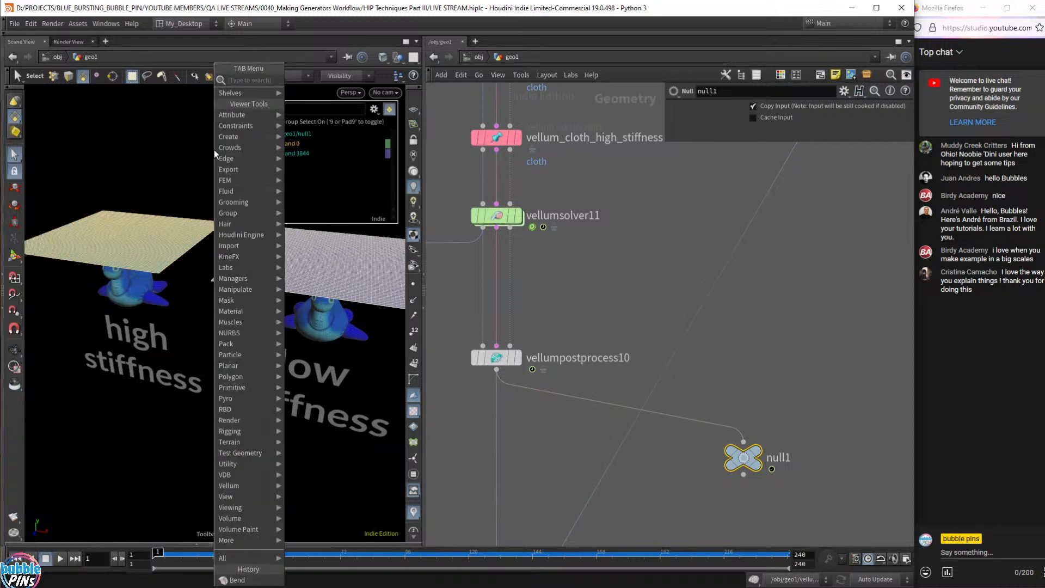
type("blast")
key("Return")
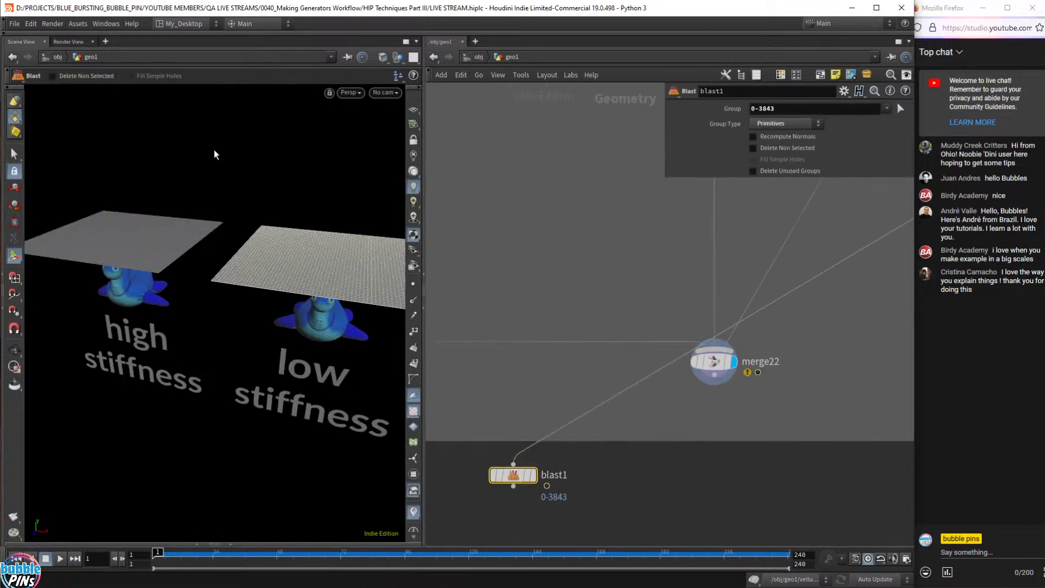
scroll(547, 458, "down", 3)
left_click_drag(548, 457, 746, 337)
scroll(745, 338, "up", 4)
left_click(731, 351)
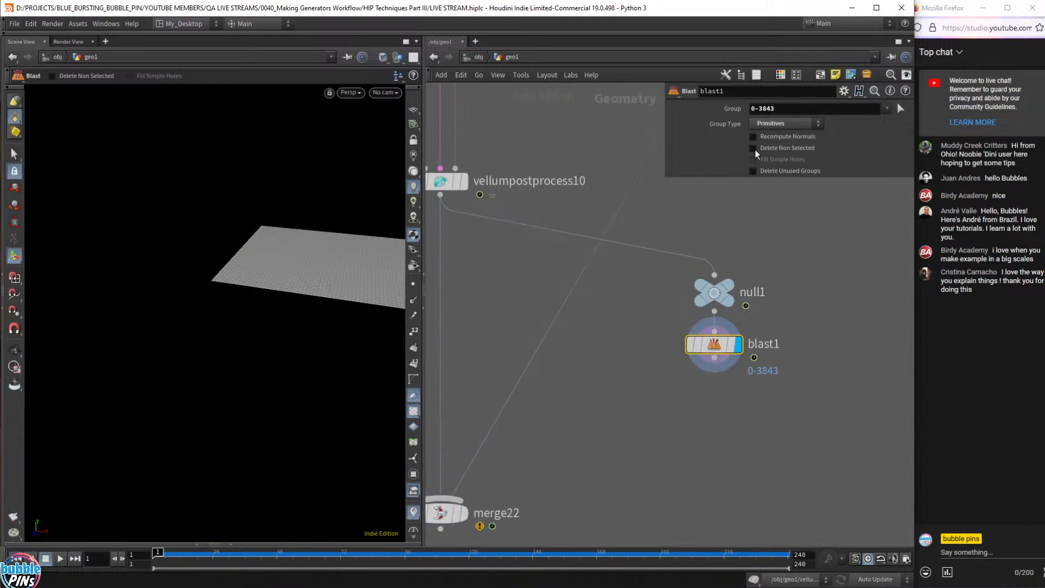
left_click(754, 149)
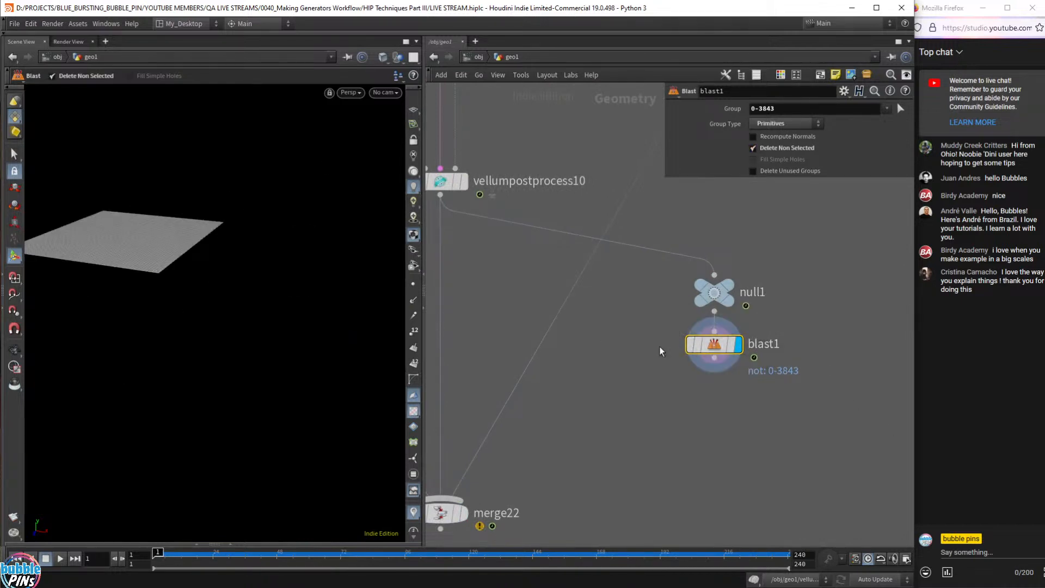
left_click(673, 344)
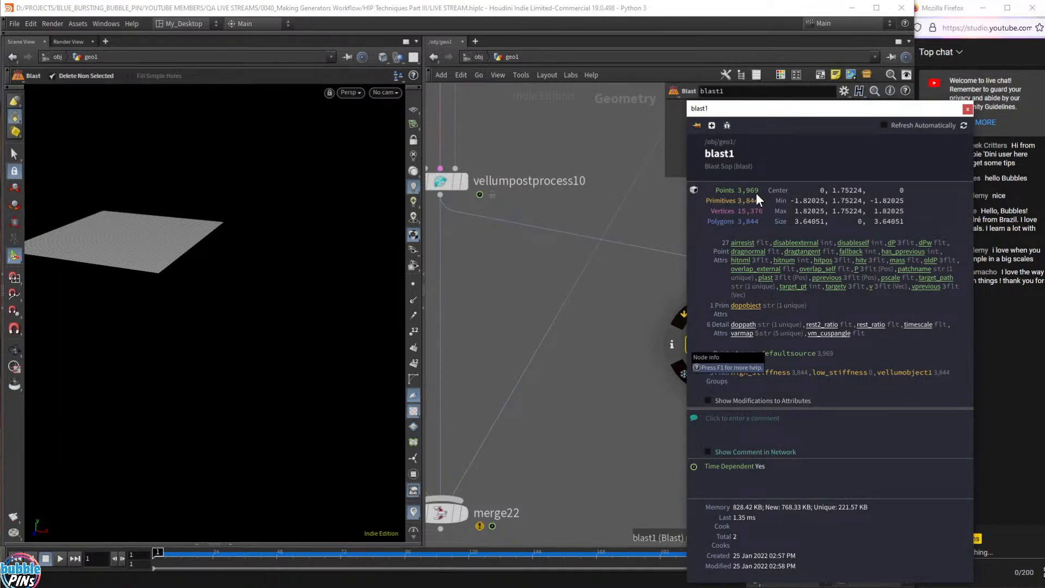
- Display grid_resolution1 and confirm in Node Info that it has 1,024 points
left_click(669, 223)
scroll(670, 223, "down", 5)
middle_click_drag(642, 141, 654, 428)
middle_click_drag(470, 203, 445, 275)
left_click_drag(494, 243, 593, 193)
scroll(580, 195, "up", 3)
scroll(566, 206, "up", 1)
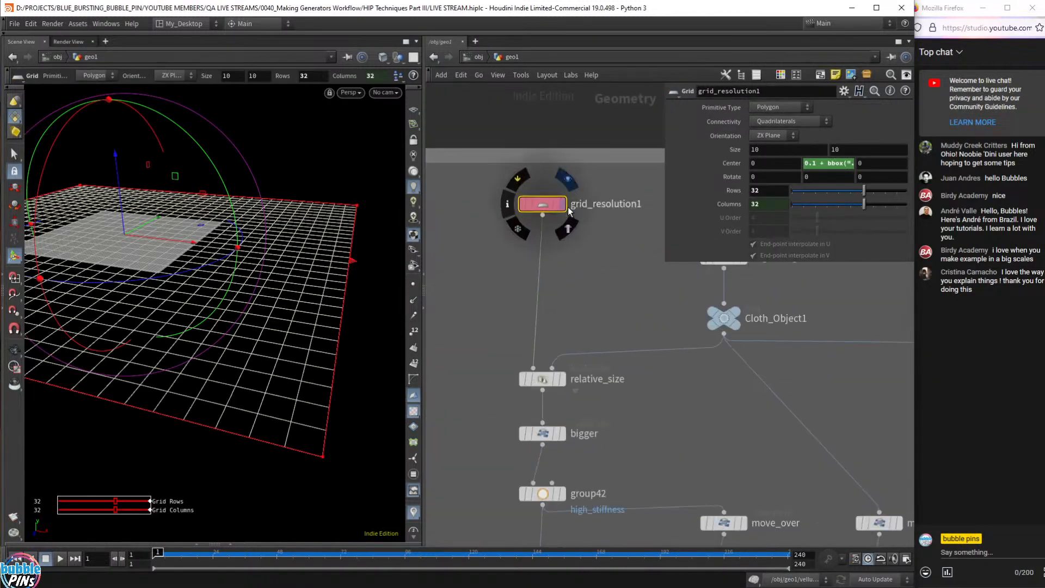
left_click(564, 206)
left_click(508, 204)
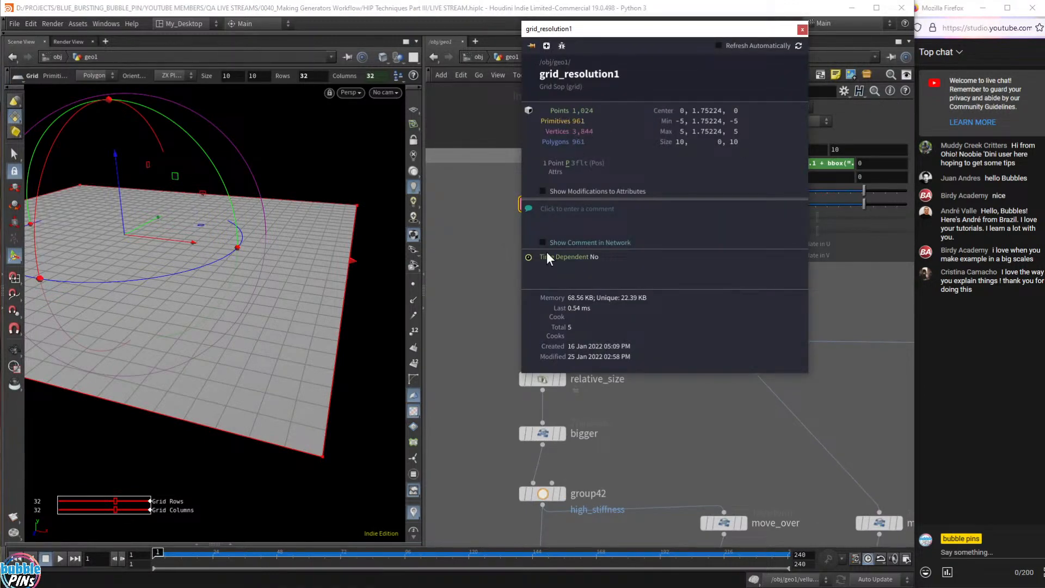
left_click(462, 296)
- Delete the null1 and blast1 nodes
scroll(465, 326, "down", 4)
middle_click_drag(468, 373, 533, 131)
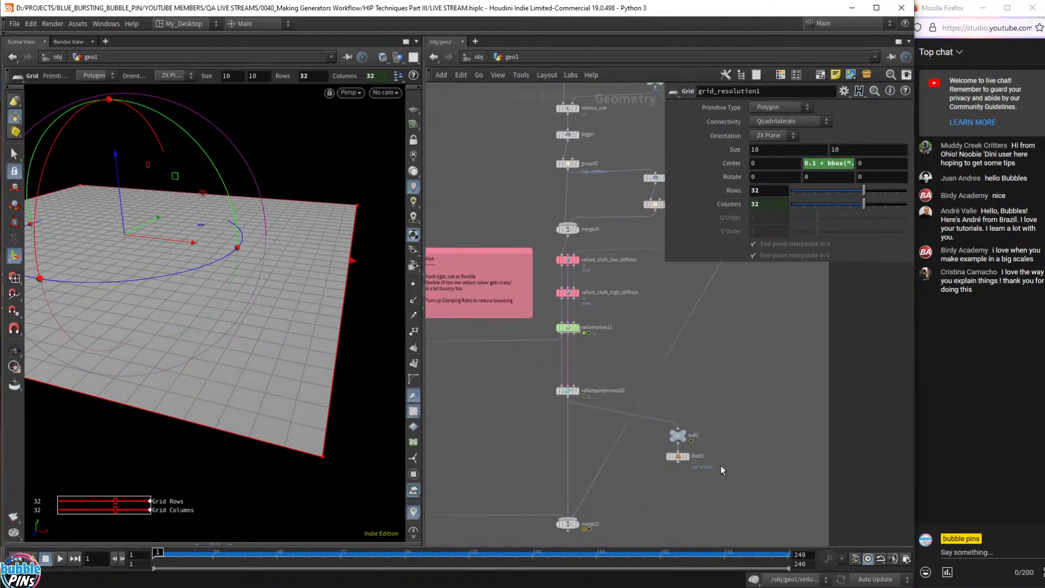
left_click_drag(737, 485, 661, 414)
key("Delete")
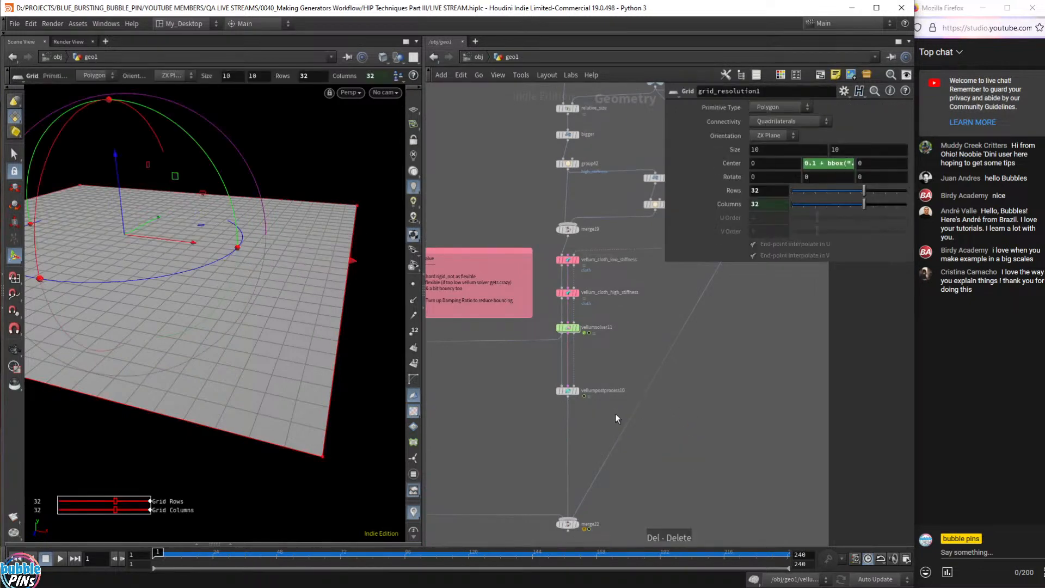
- Display merge22's stiffness comparison and play the drape twice, rewinding to frame 1
left_click(580, 527)
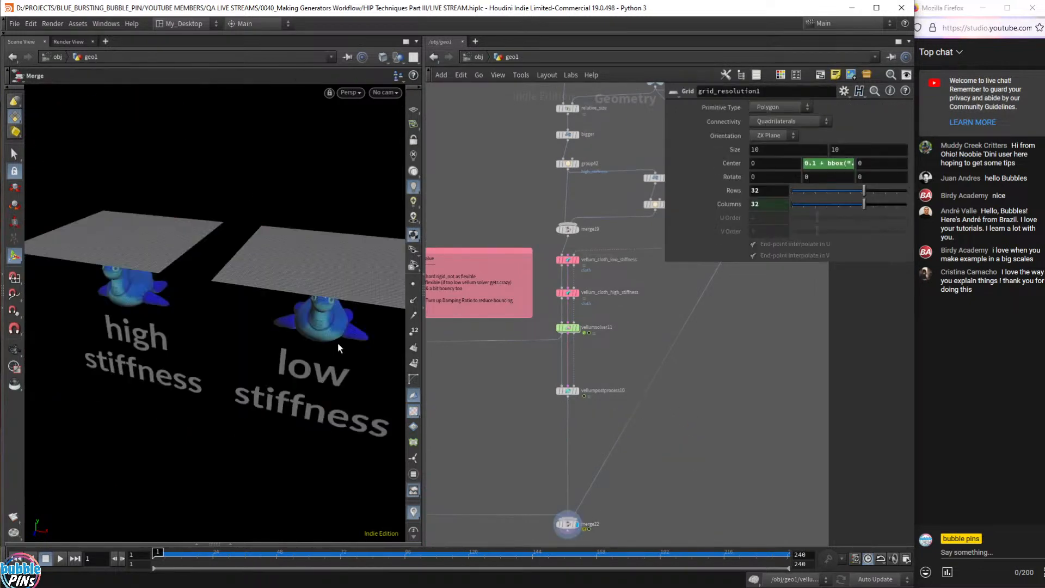
left_click_drag(159, 274, 224, 285)
key("Up")
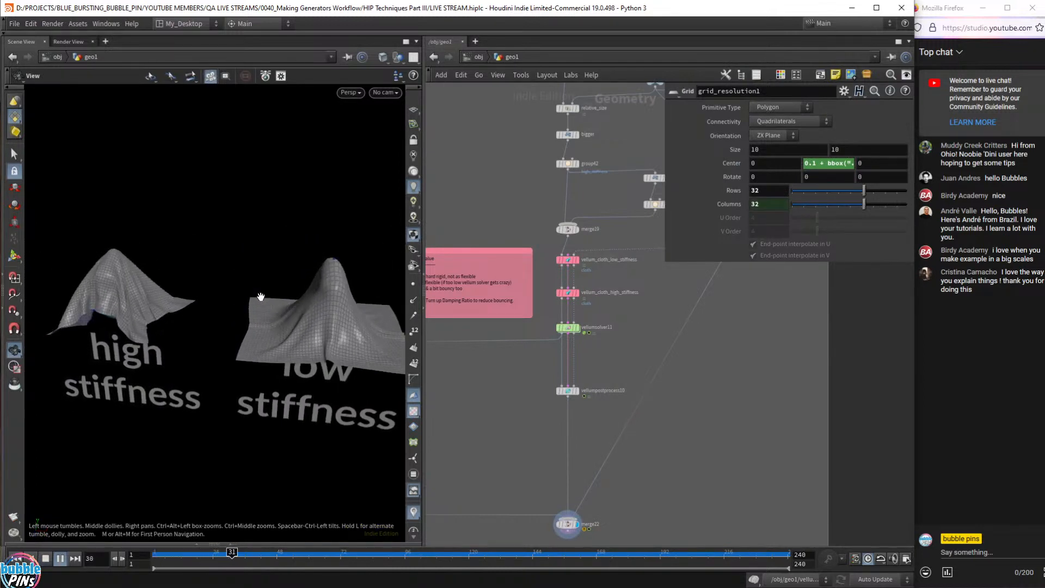
key("ctrl+Up")
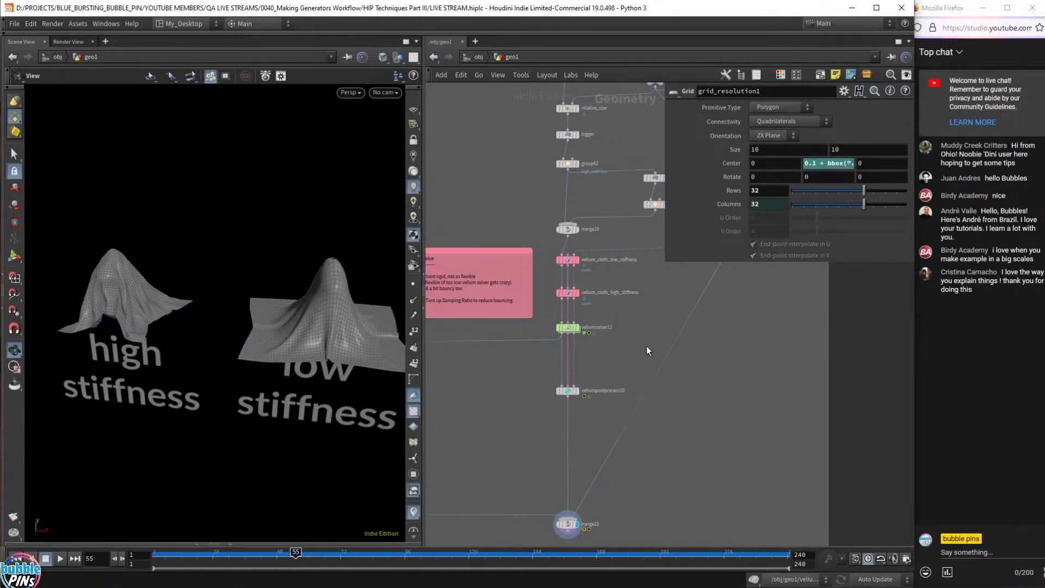
middle_click_drag(642, 349, 671, 431)
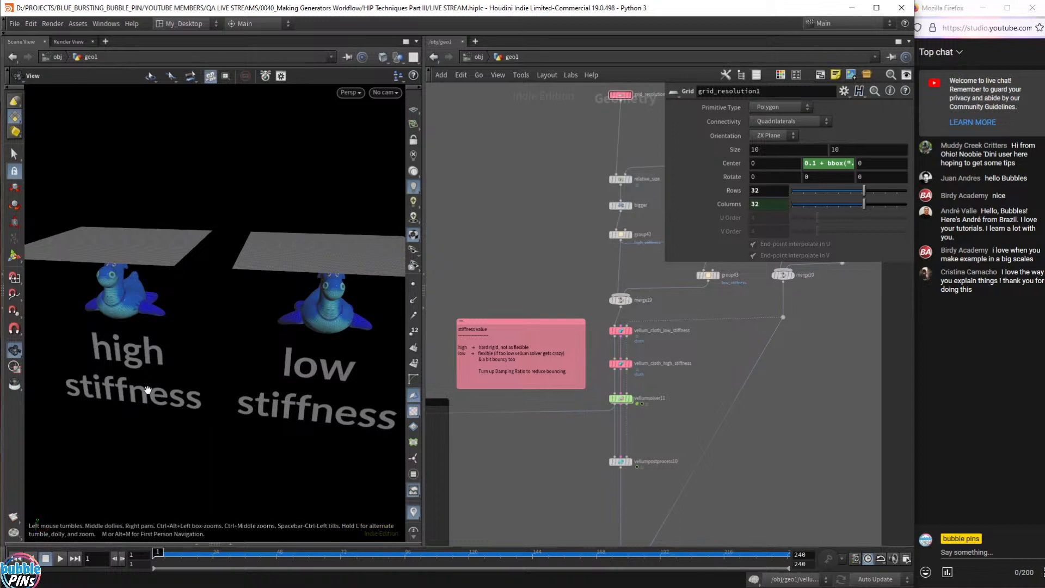
key("Up")
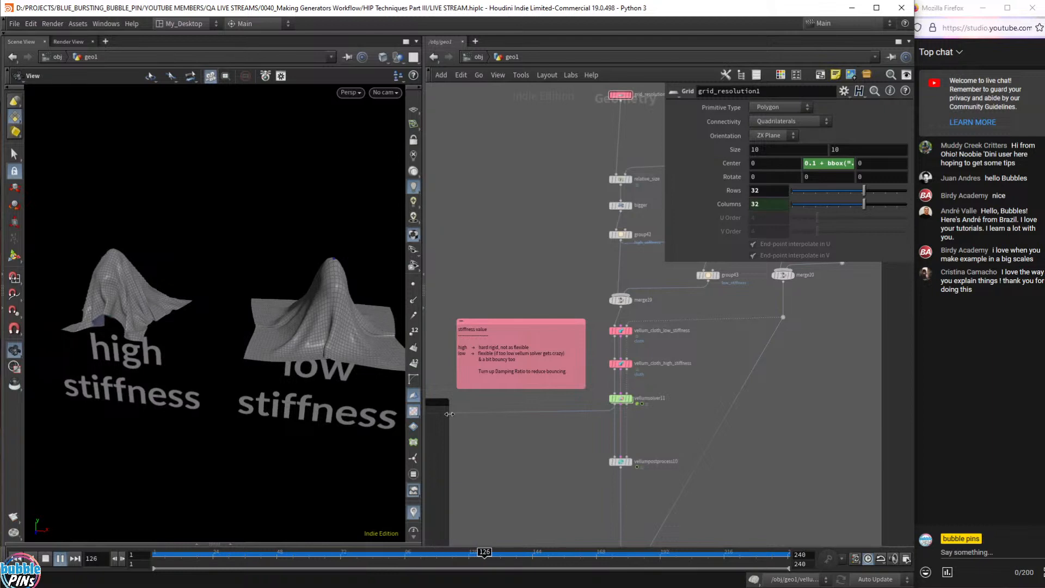
key("ctrl+Up")
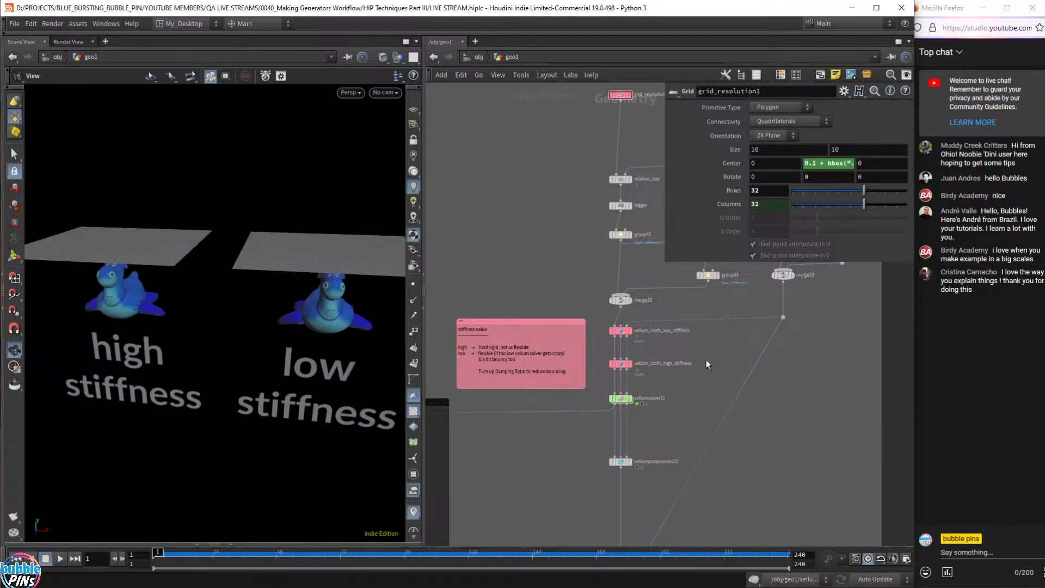
- Select grid_resolution1 at 8 rows and 8 columns and replay the coarser drape
middle_click_drag(592, 126, 556, 168)
left_click_drag(612, 129, 611, 129)
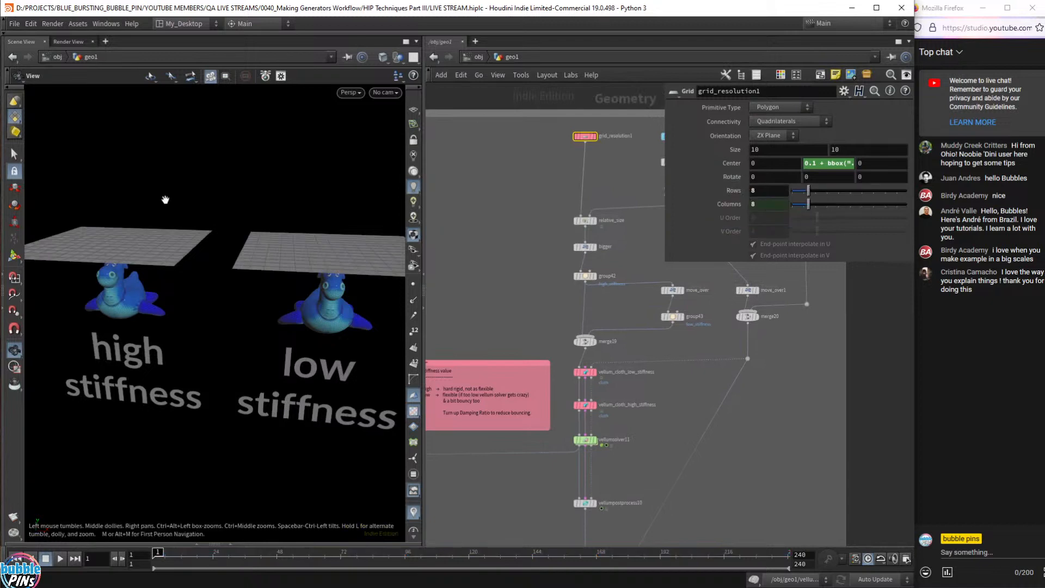
key("Up")
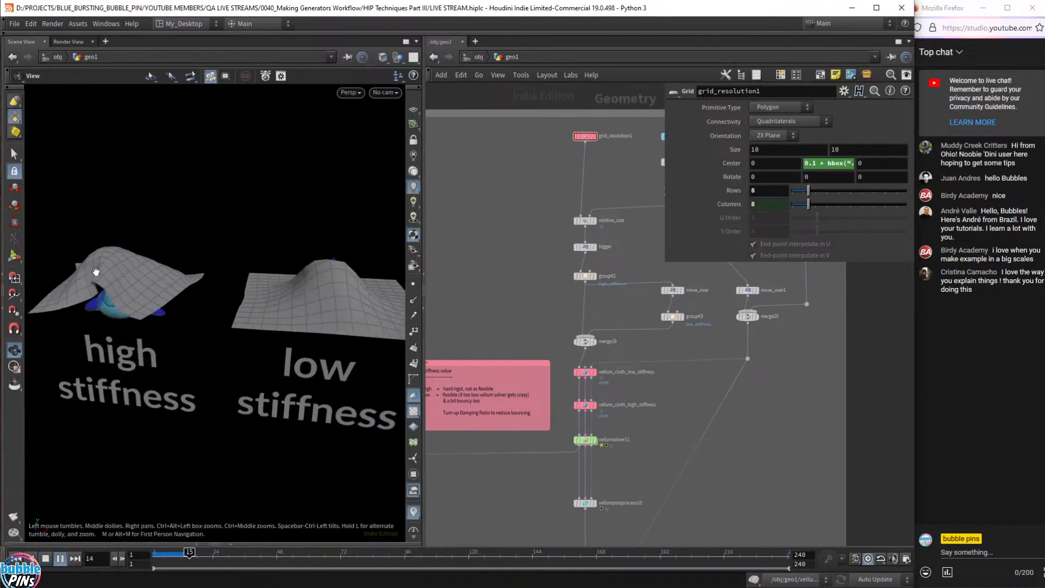
left_click_drag(128, 188, 140, 184)
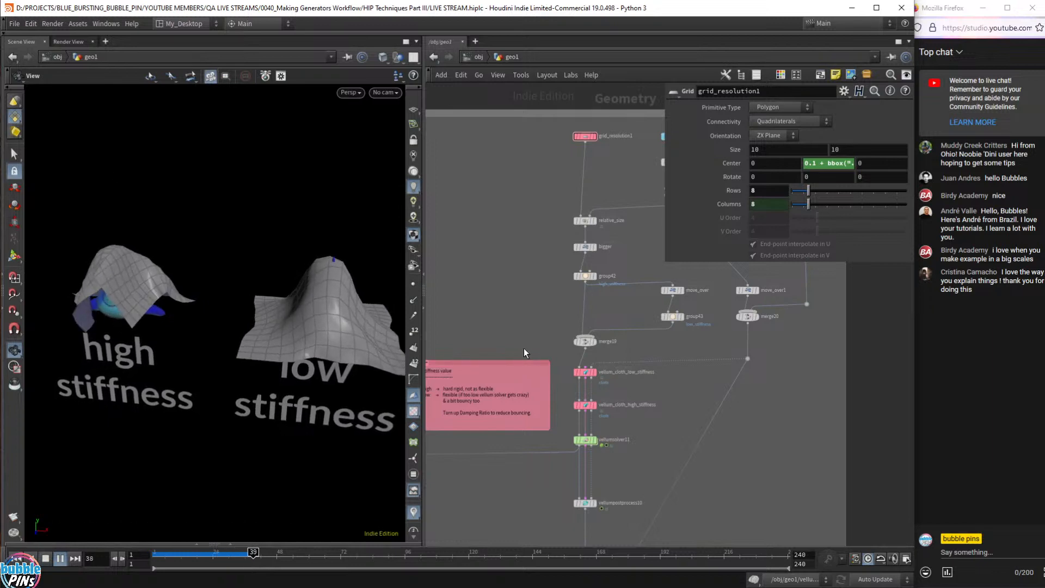
key("ctrl+Up")
scroll(605, 375, "up", 5)
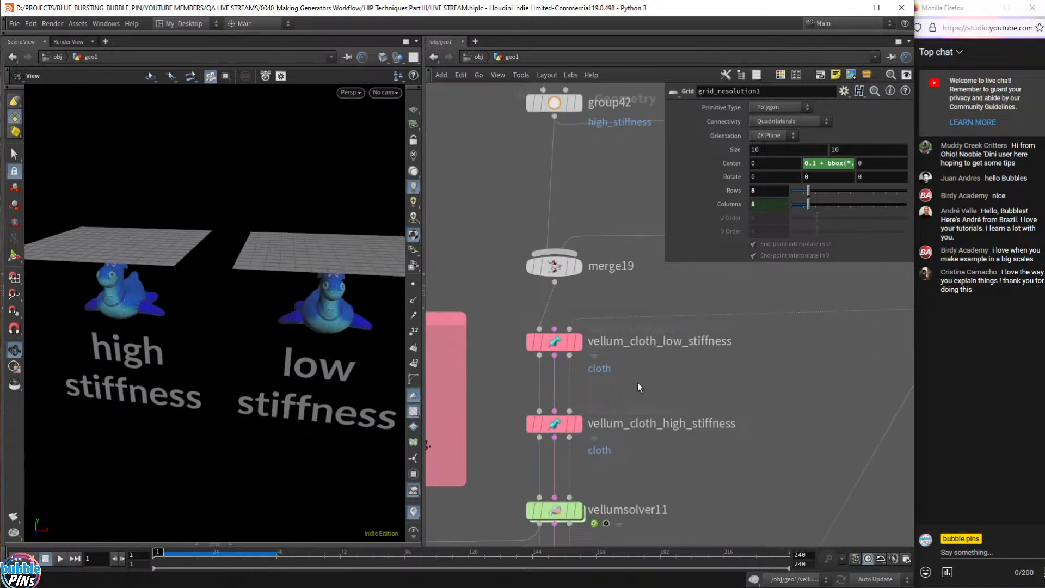
- Restore vellum_cloth_low_stiffness's Damping Ratio from 0.1 to its 0.001 factory default
left_click_drag(642, 382, 516, 323)
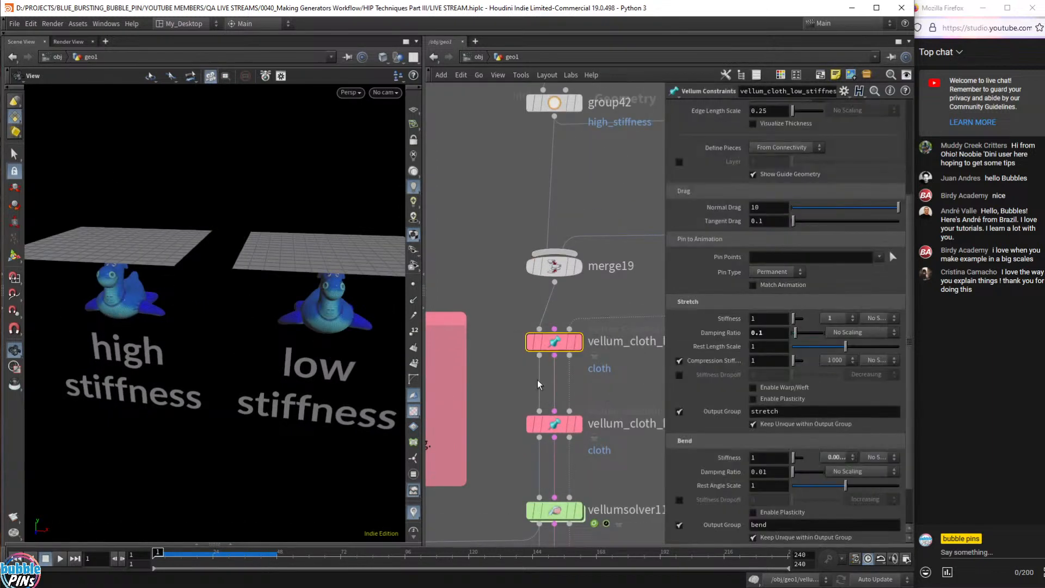
middle_click_drag(510, 340, 434, 329)
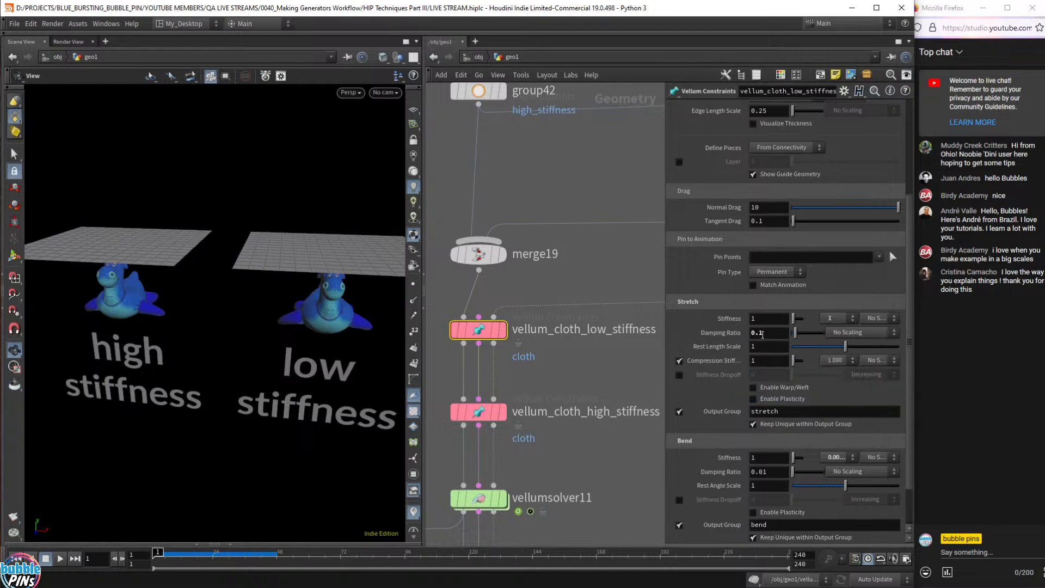
right_click(719, 336)
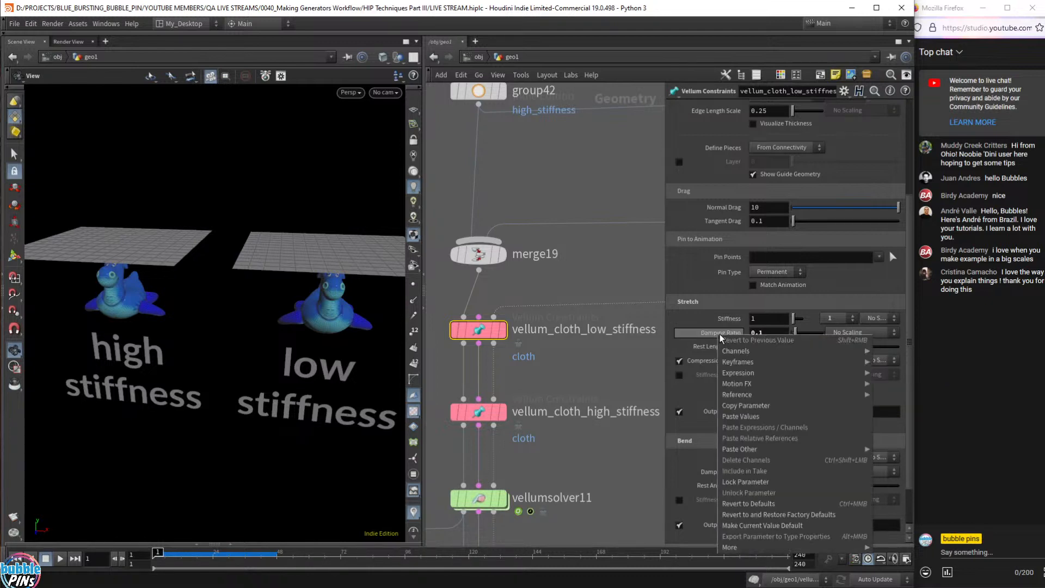
left_click(748, 504)
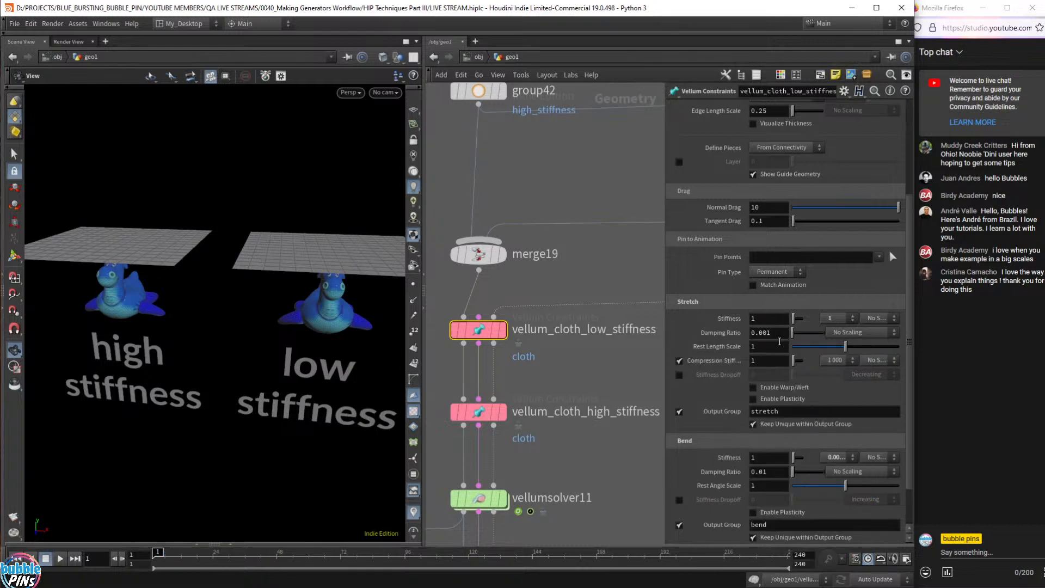
- Check the high-stiffness cloth's Damping Ratio, then play and replay the drape from frame 1
left_click(473, 412)
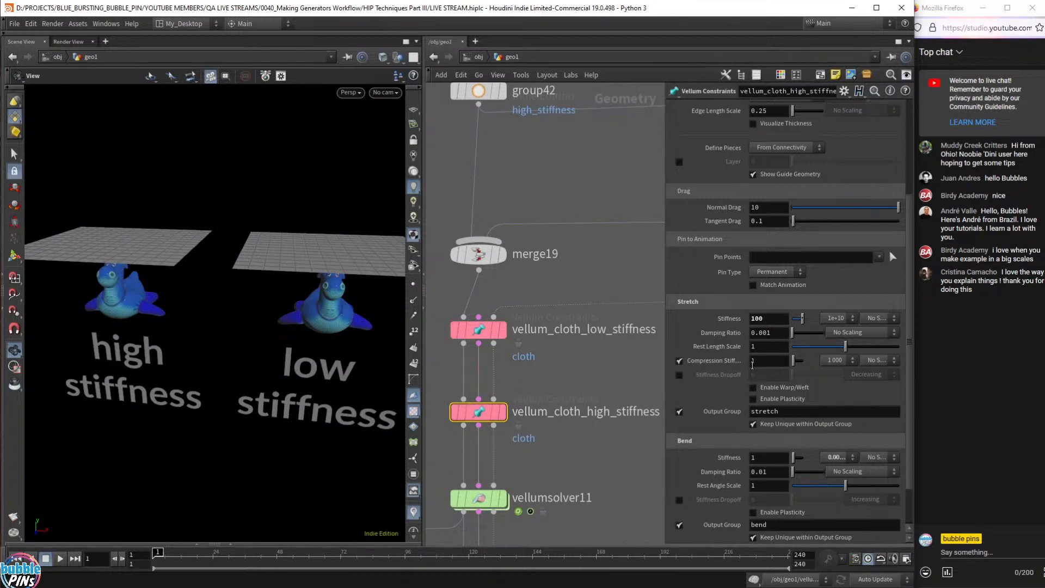
right_click(736, 333)
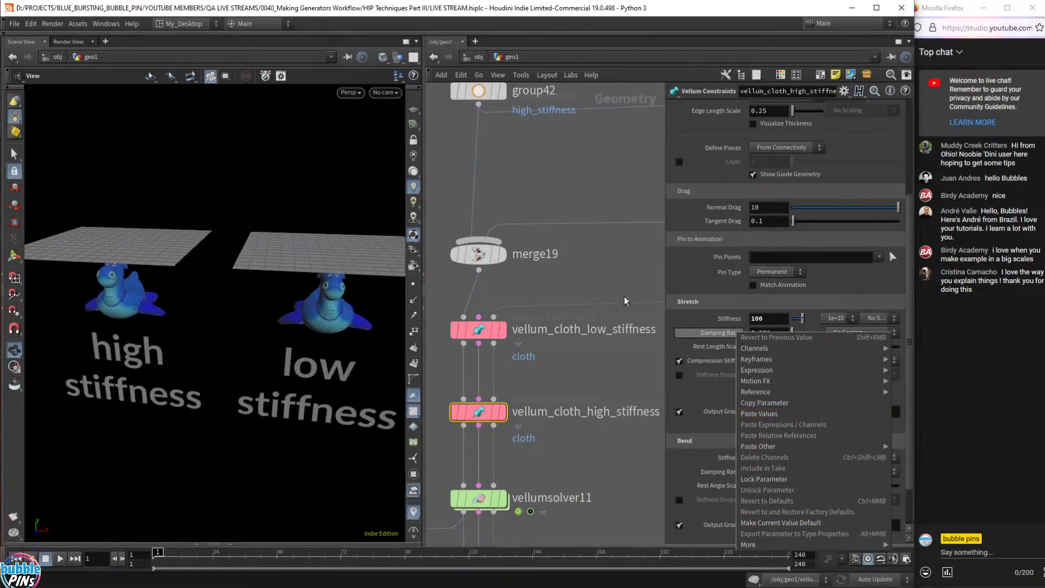
left_click(605, 277)
left_click(615, 457)
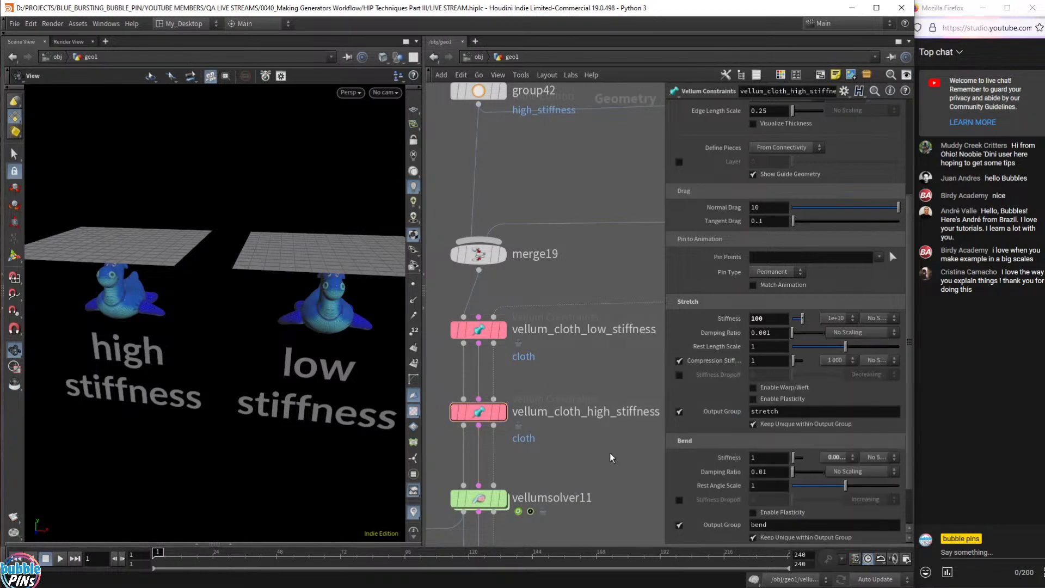
key("Up")
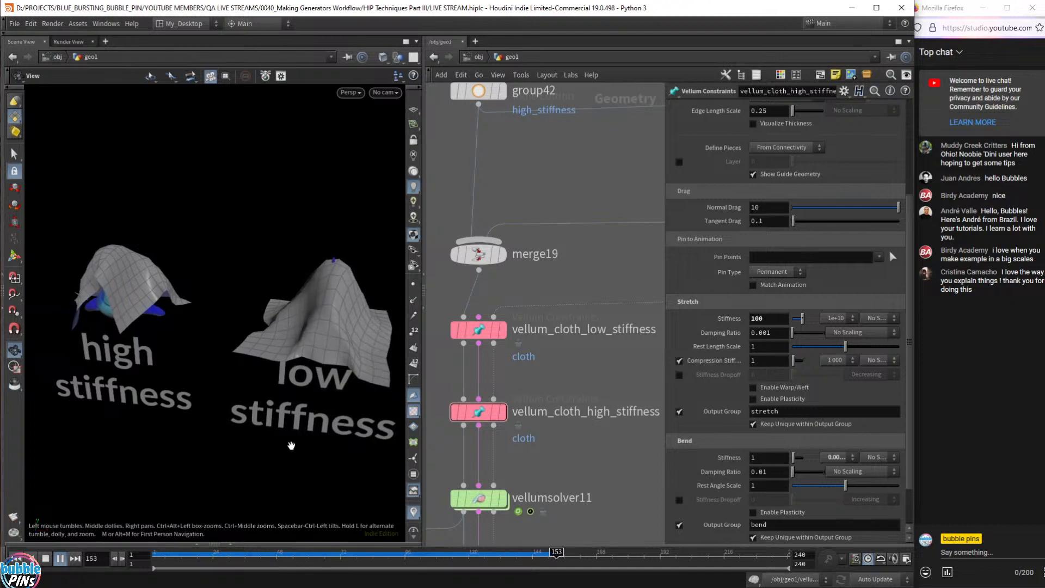
key("ctrl+Up")
key("Up")
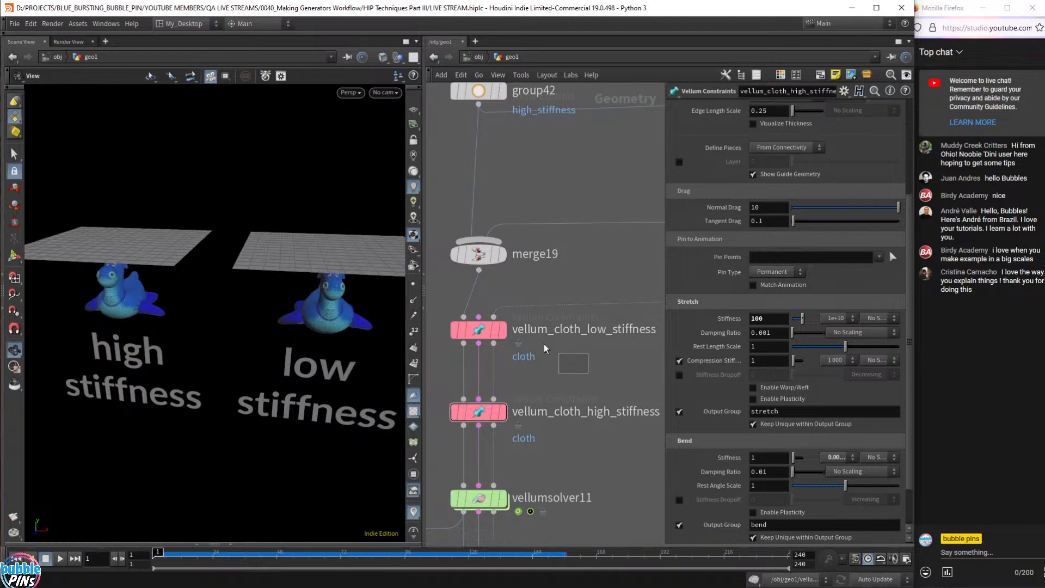
- Set the low-stiffness cloth's Damping Ratio to 0.1 and play the drape
left_click(619, 329)
left_click(769, 333)
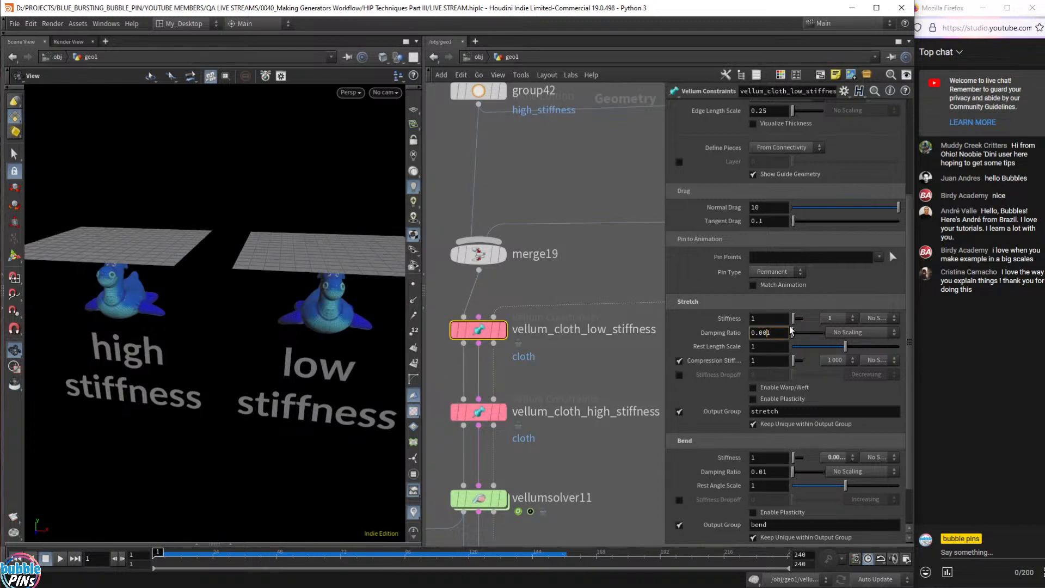
key("Return")
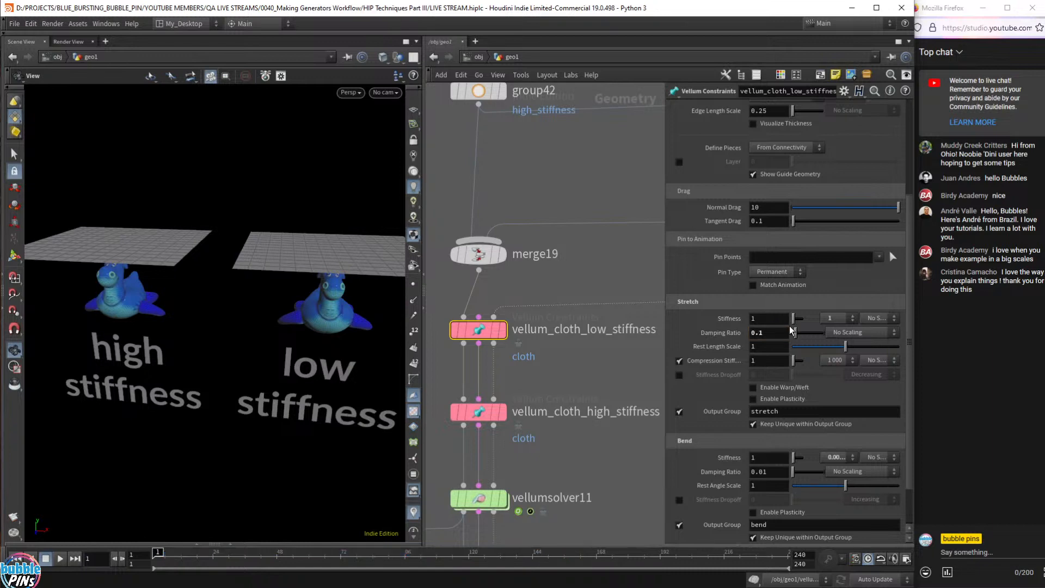
key("Up")
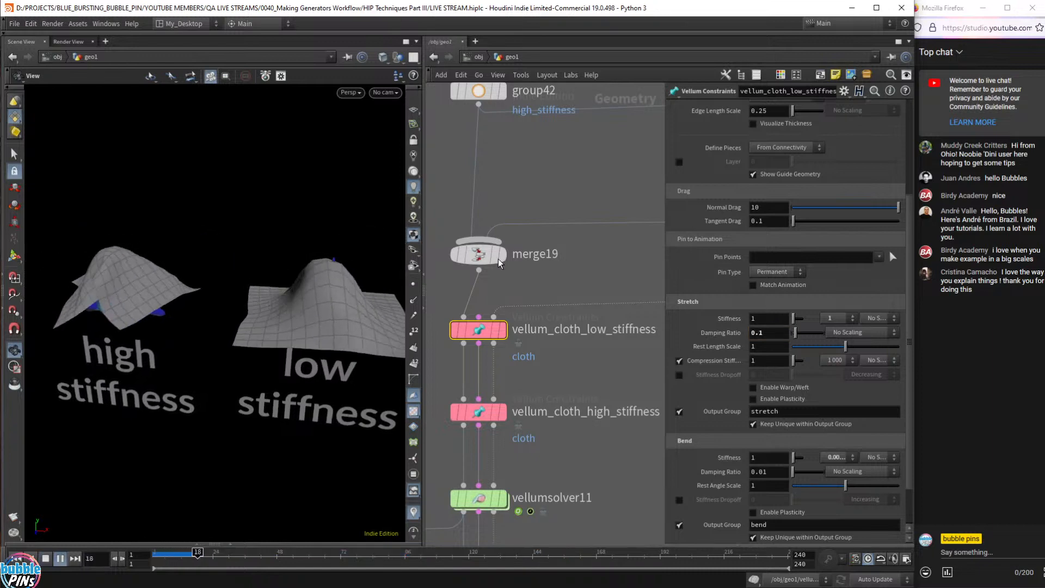
left_click_drag(349, 271, 372, 286)
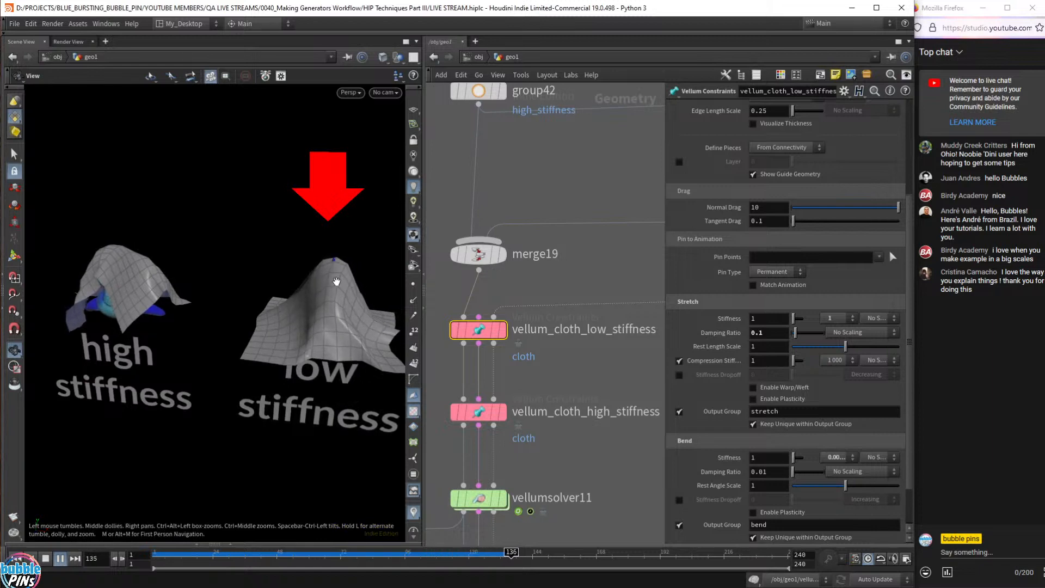
key("Up")
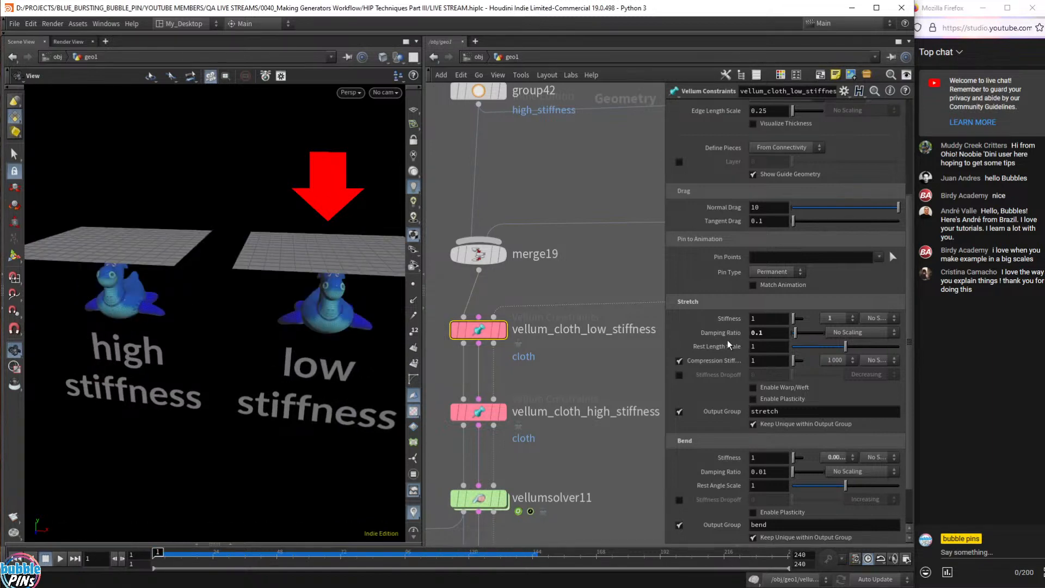
- Set the Damping Ratio back to 0.001 and replay the drape from frame 1
mouse_move(715, 338)
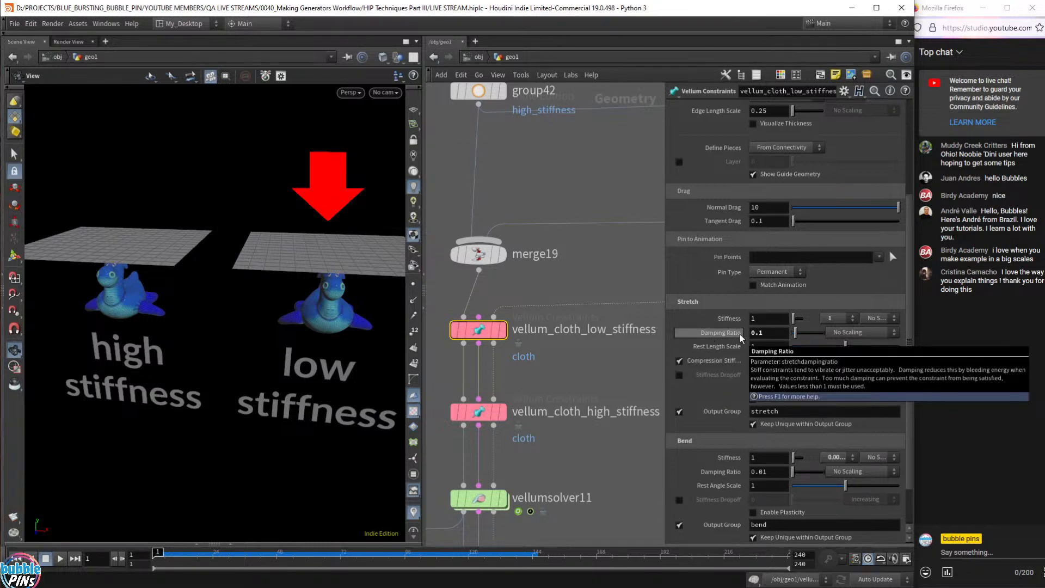
left_click(775, 334)
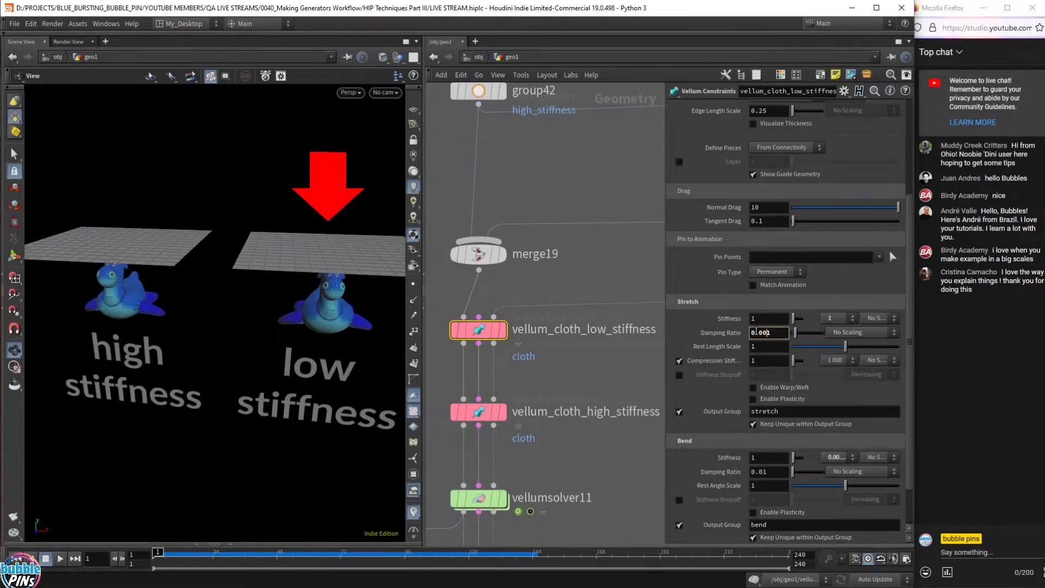
key("Return")
left_click(636, 374)
key("Up")
left_click_drag(310, 257, 340, 275)
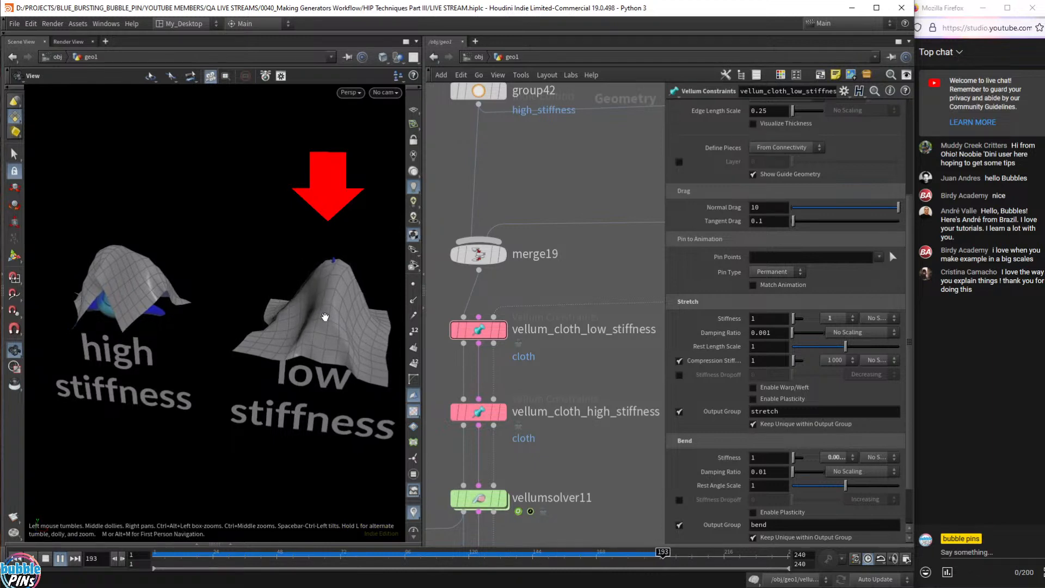
key("ctrl+Up")
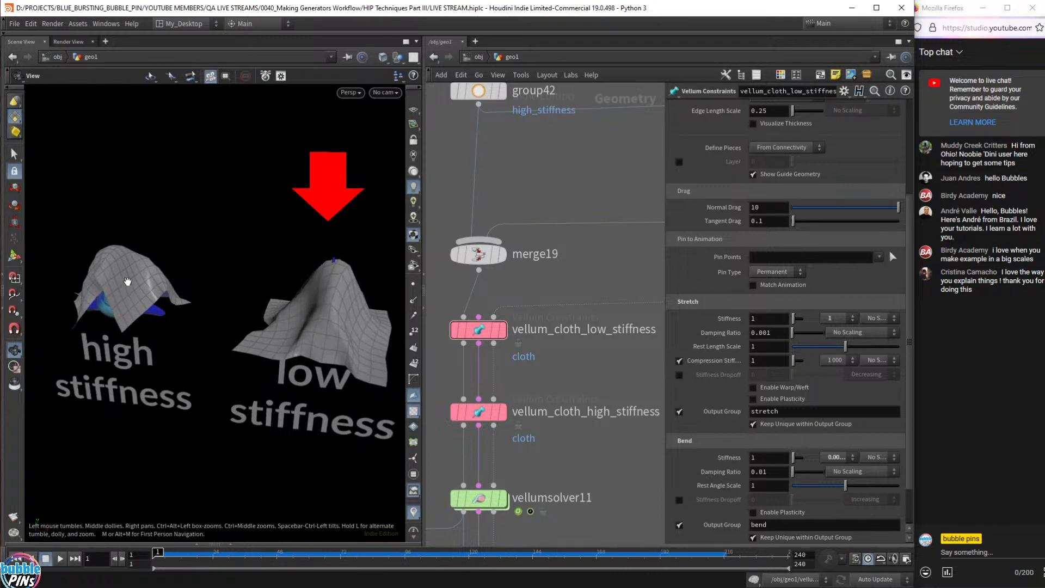
key("Up")
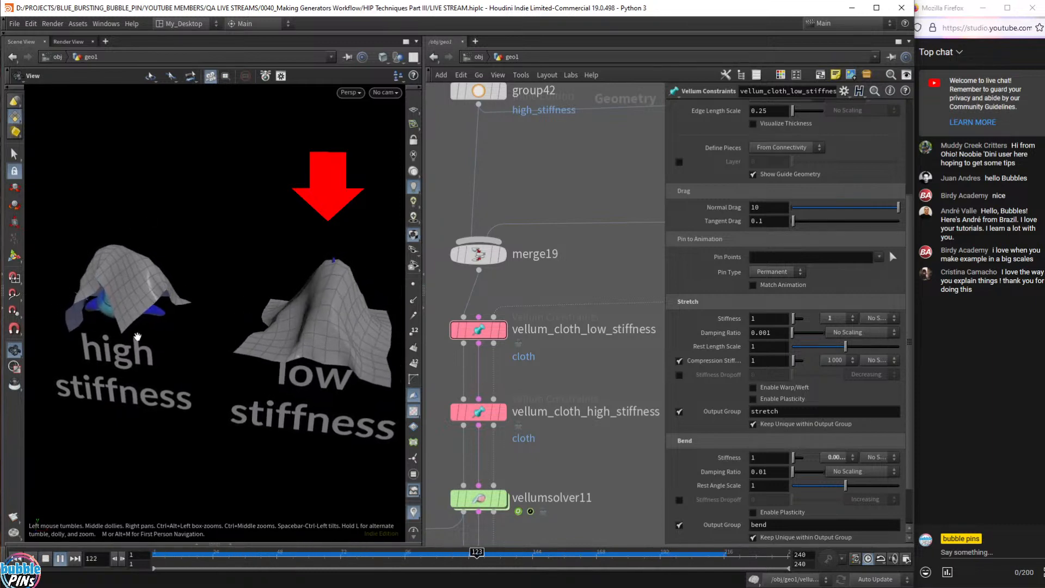
key("Up")
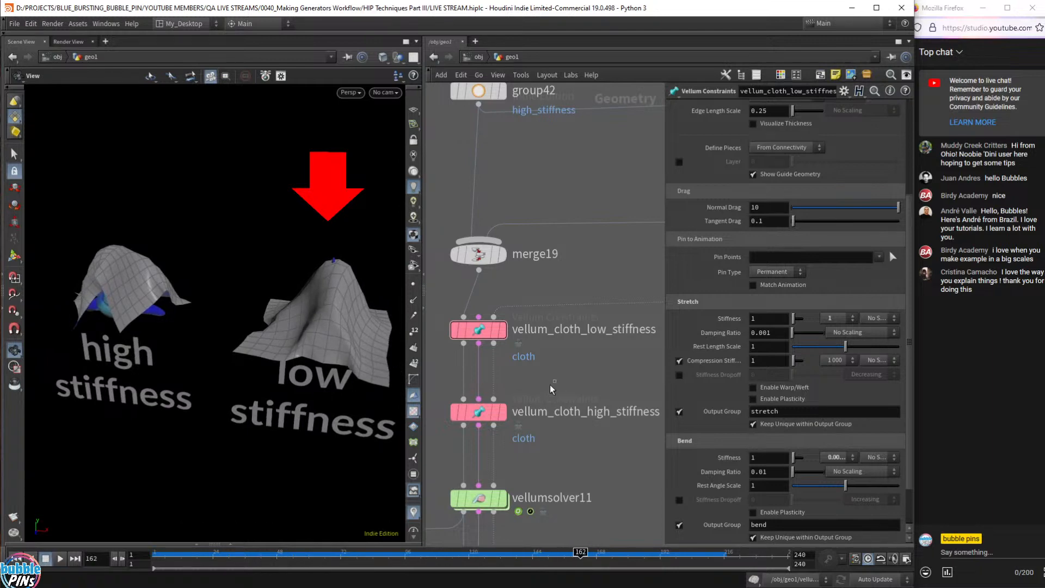
- Check the high-stiffness Damping Ratio, then select the low-stiffness cloth and replay the drape
left_click(479, 411)
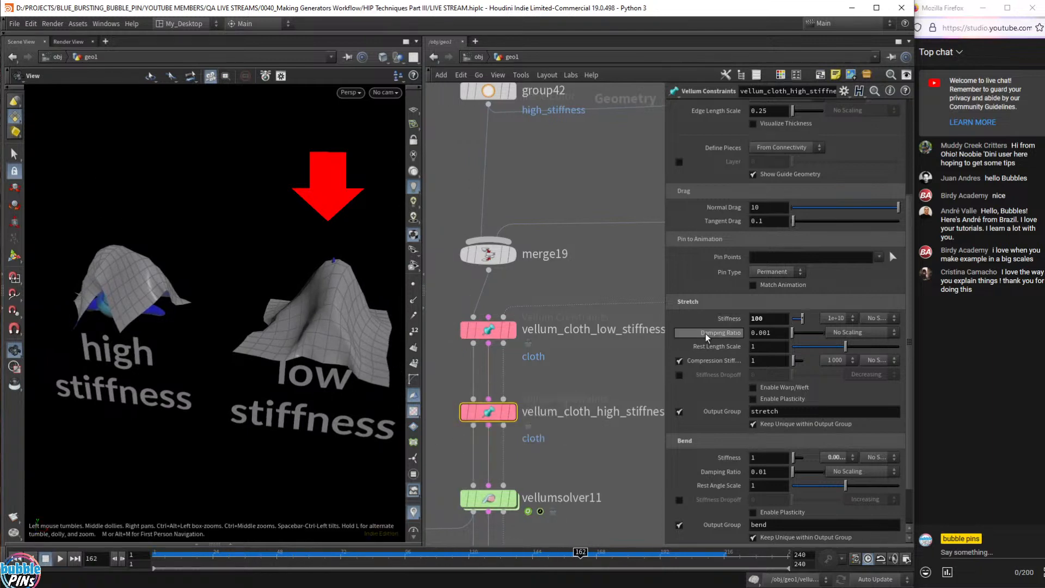
double_click(786, 332)
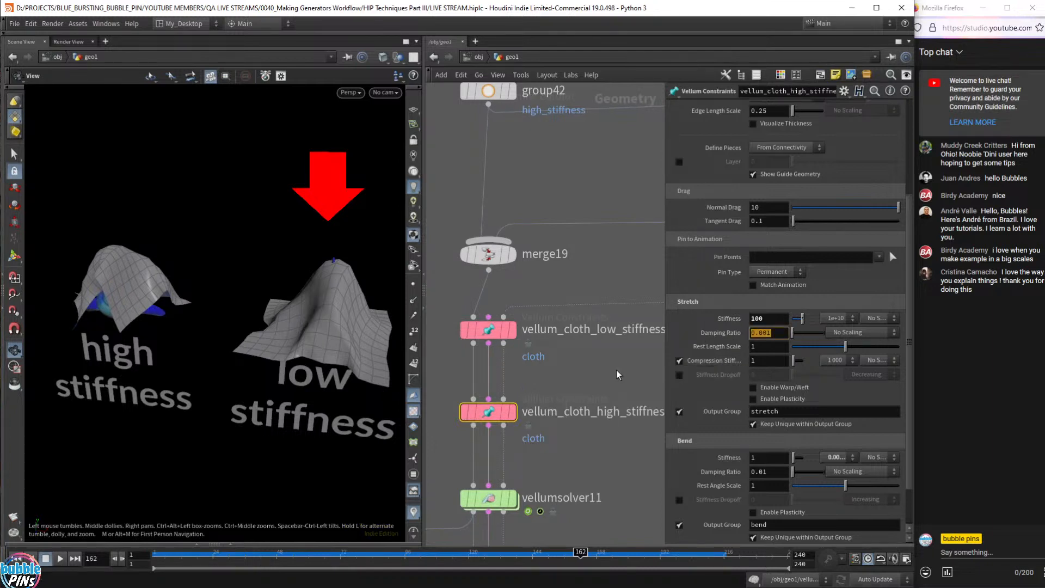
left_click(487, 329)
key("Up")
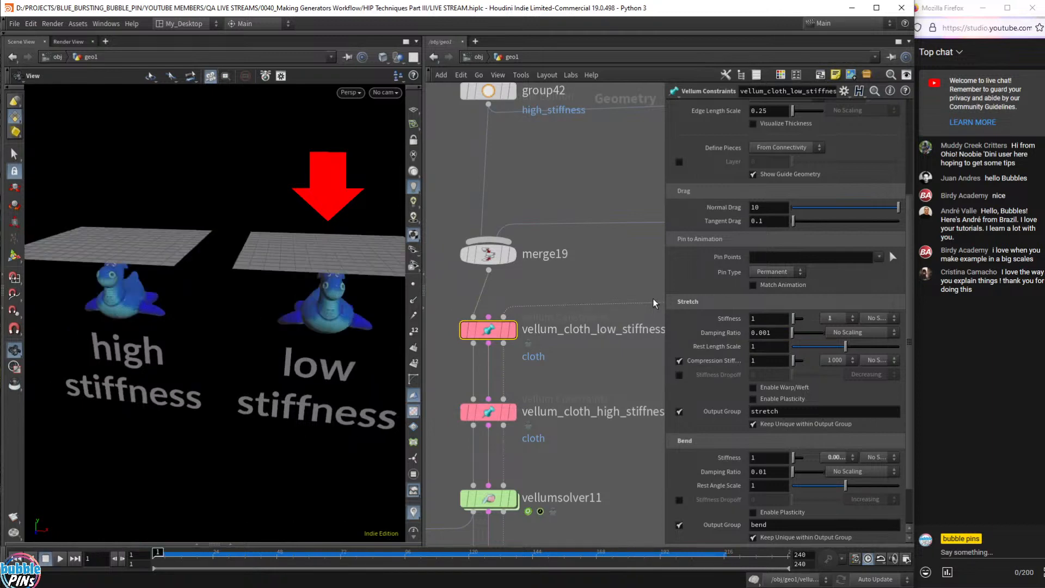
left_click_drag(338, 293, 329, 266)
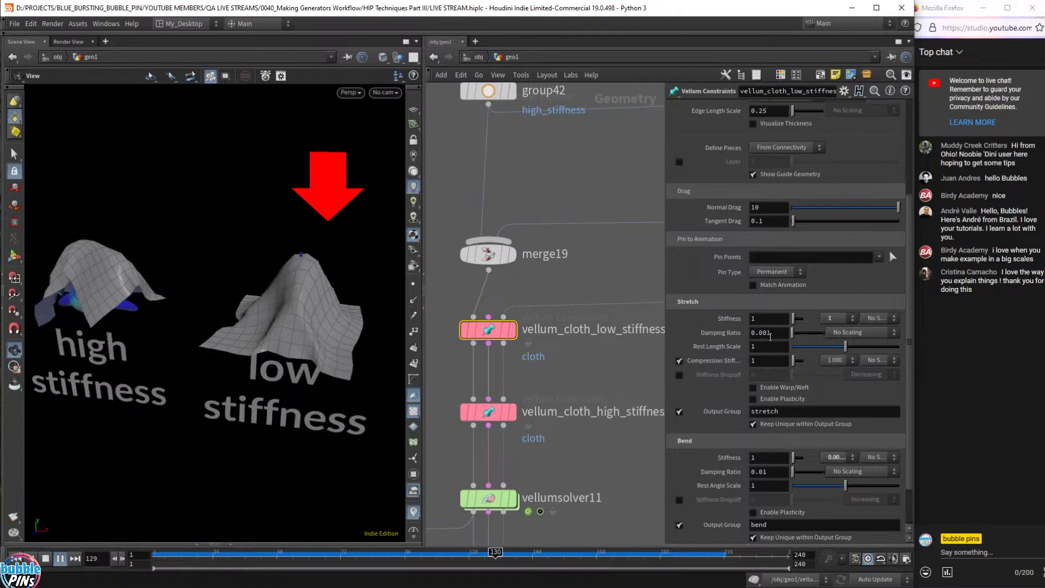
key("ctrl+Up")
- Enter a 0.1 Damping Ratio on the low-stiffness cloth, play the drape, reset, and switch to Notepad
left_click(774, 333)
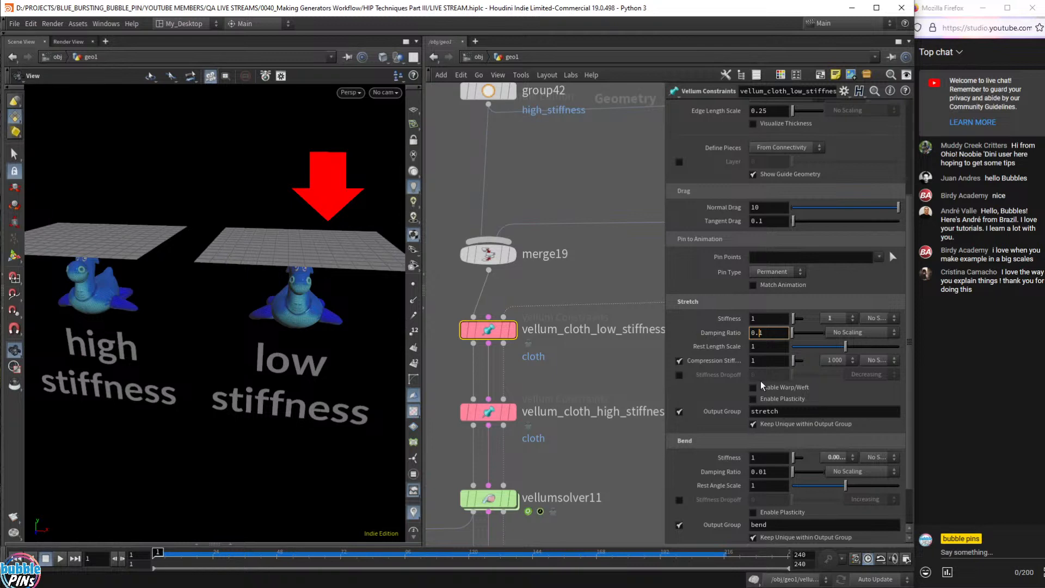
key("Return")
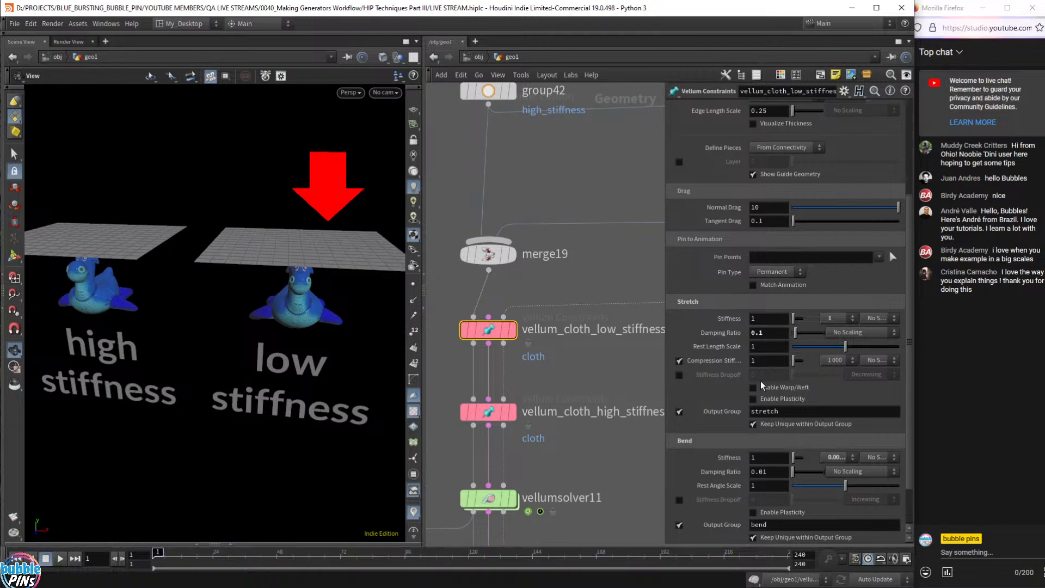
left_click(573, 380)
key("Up")
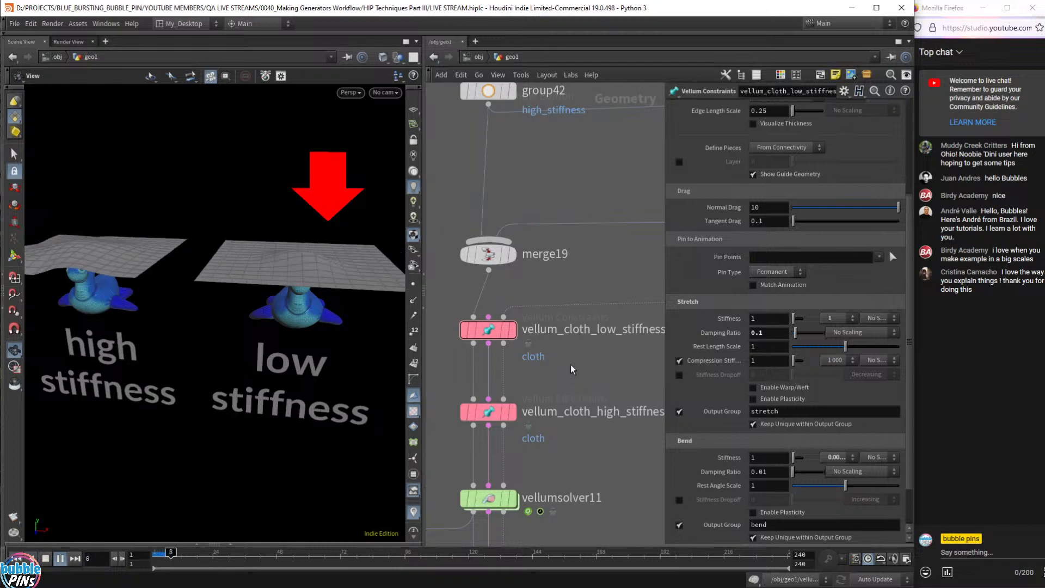
left_click_drag(261, 366, 285, 357)
key("ctrl+Up")
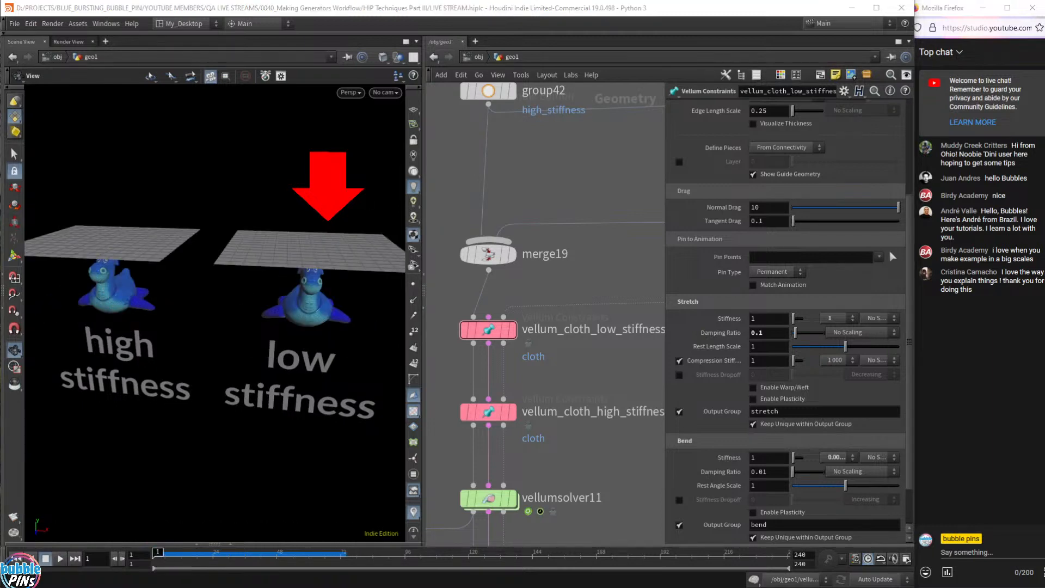
key("alt+Tab")
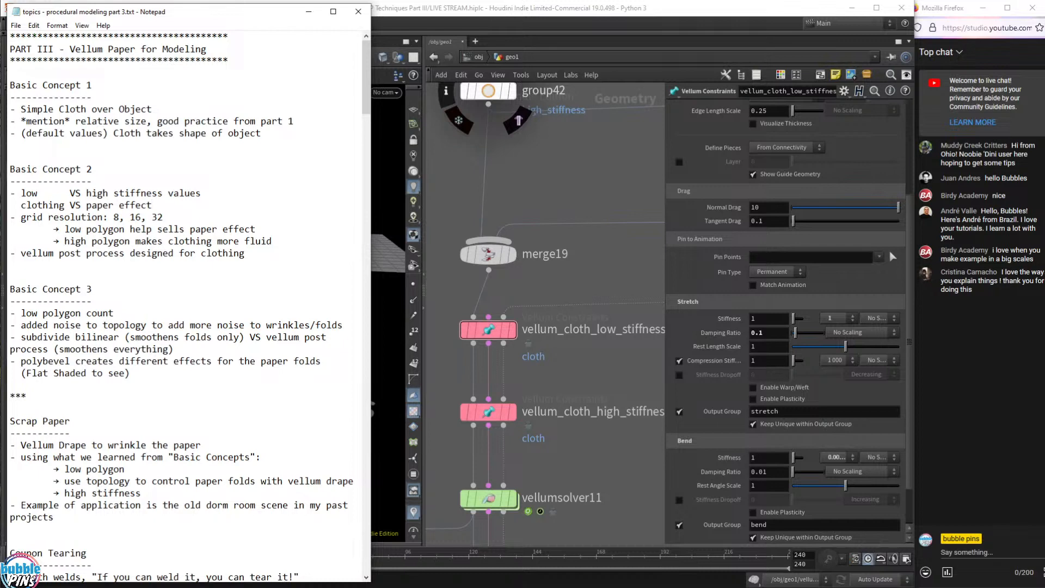
- Highlight the vellum post process note, return to Houdini, close the Constraints panel and pan to empty space
left_click_drag(272, 241, 81, 253)
left_click(10, 277)
left_click(546, 13)
scroll(566, 353, "down", 6)
key("p")
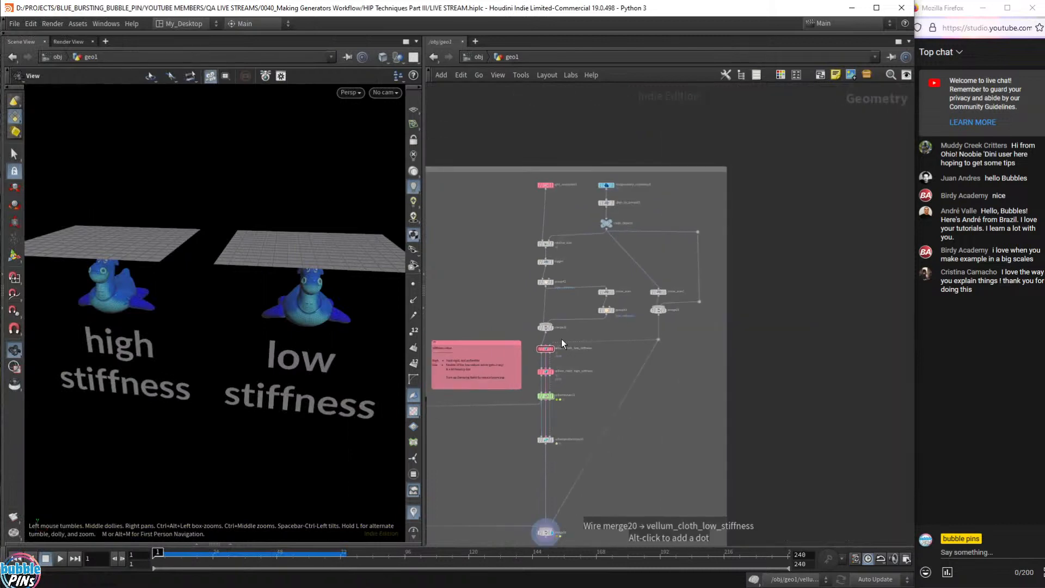
scroll(563, 335, "down", 2)
middle_click_drag(675, 333, 419, 299)
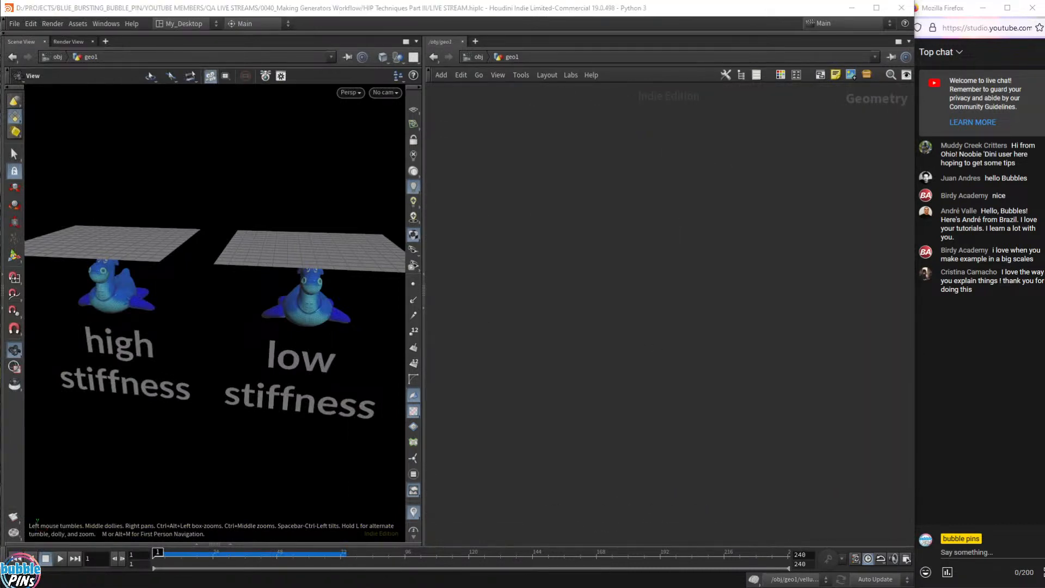
middle_click_drag(578, 291, 667, 274)
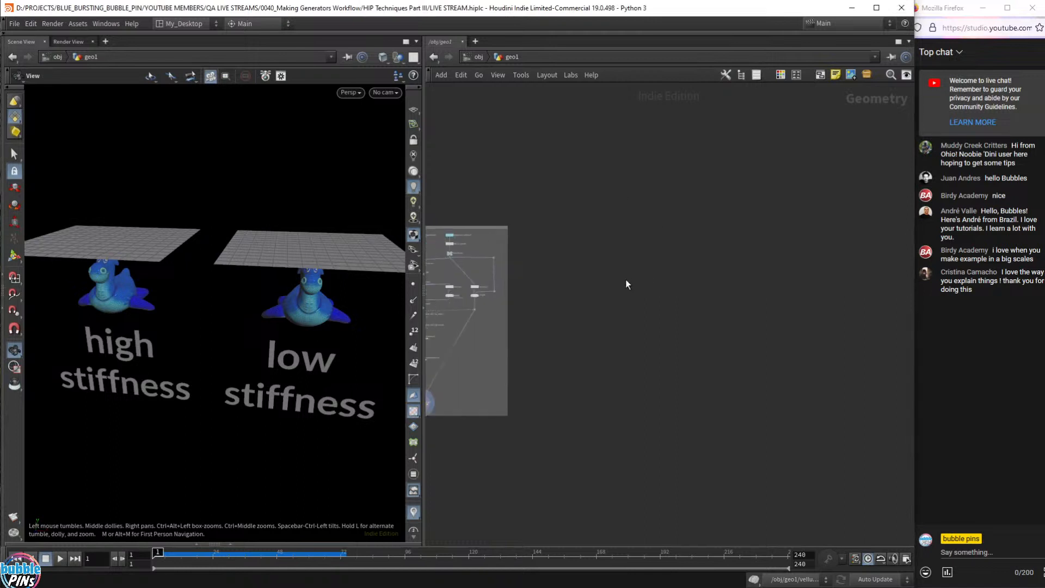
- Paste the 14-node Paper Effect network box and frame its result in the viewport
key("ctrl+v")
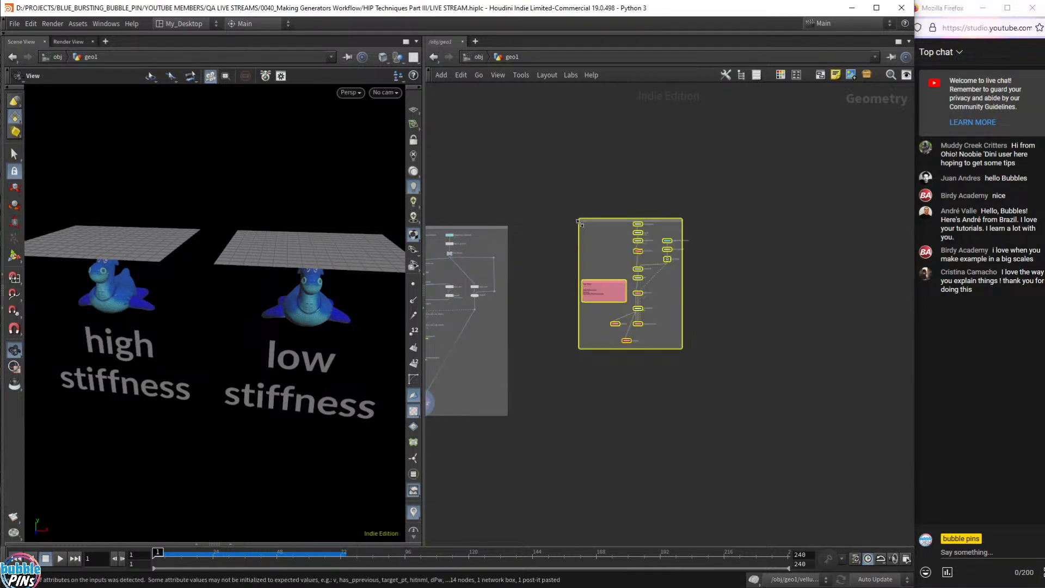
scroll(599, 240, "up", 8)
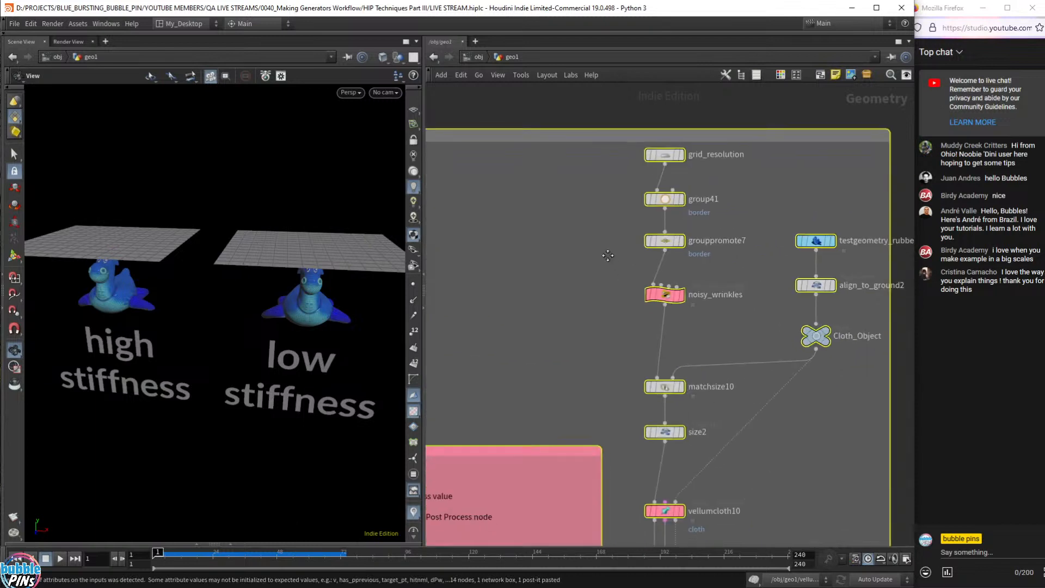
middle_click_drag(619, 214, 588, 210)
left_click(735, 329)
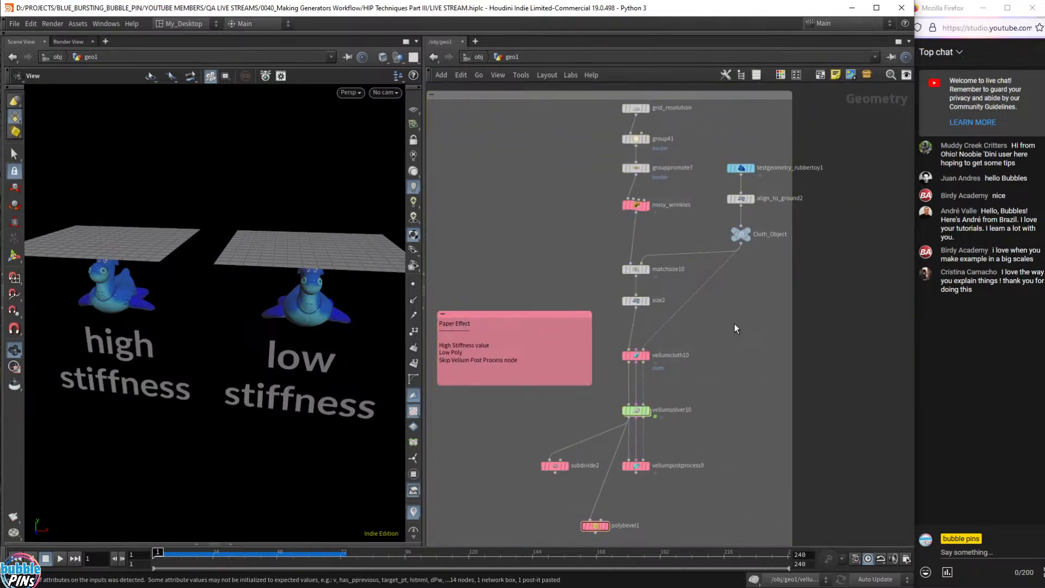
mouse_move(651, 402)
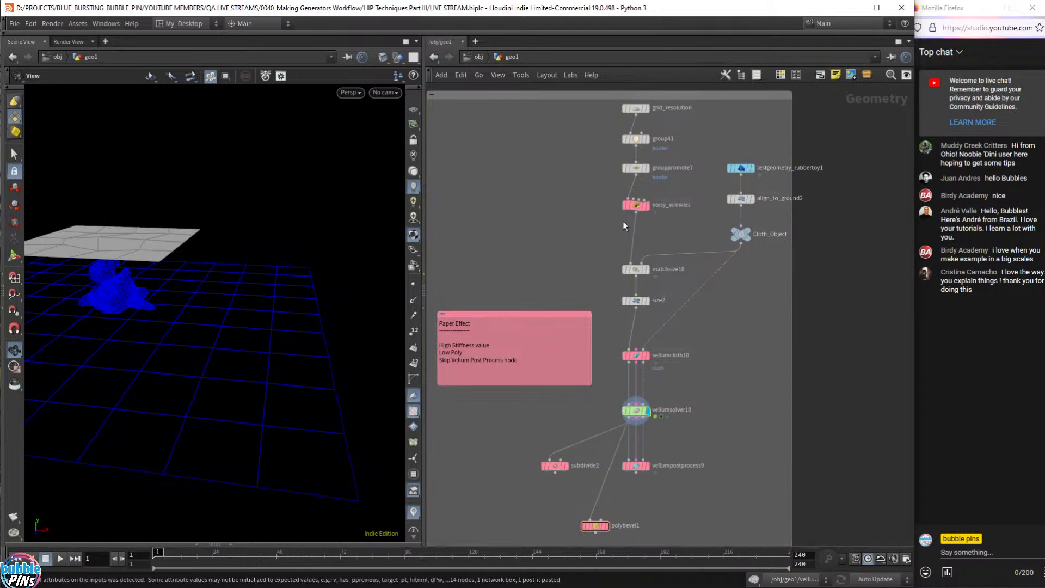
left_click_drag(268, 311, 332, 293)
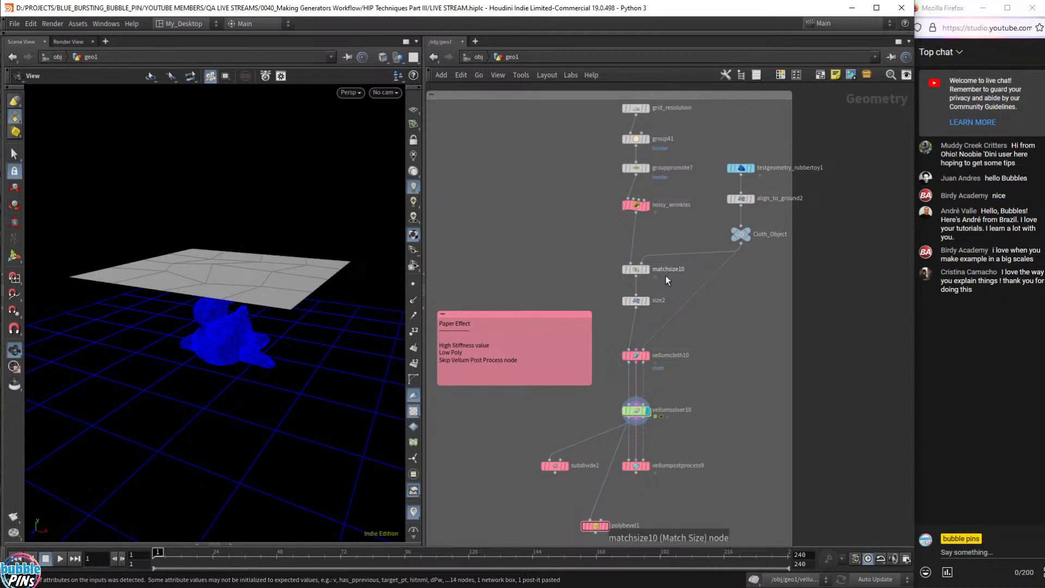
- Show vellumcloth10's constraints: stretch stiffness 100, damping 0.001, normal drag 10
left_click_drag(658, 260, 696, 241)
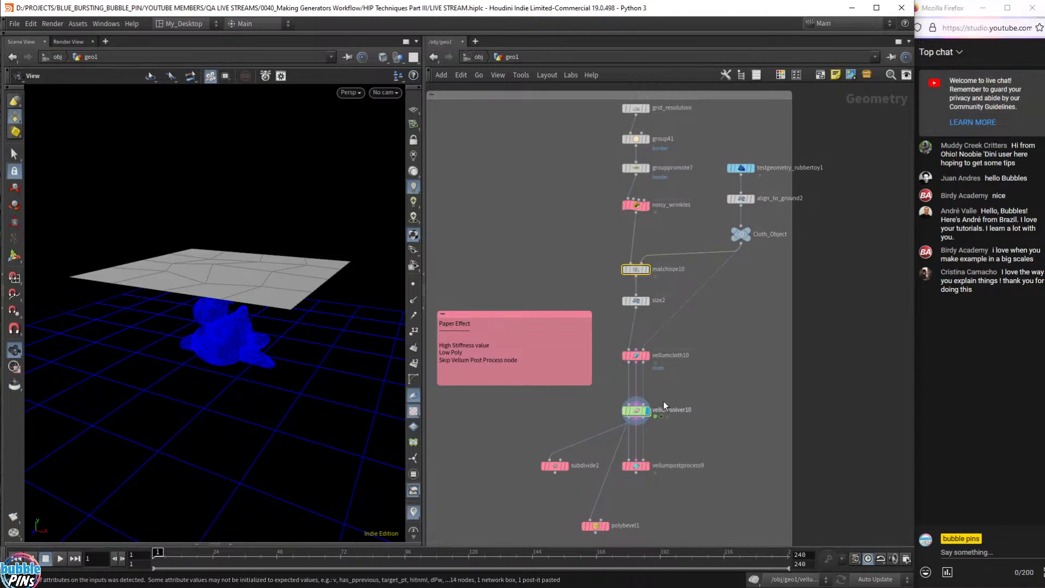
left_click_drag(678, 341, 612, 368)
key("p")
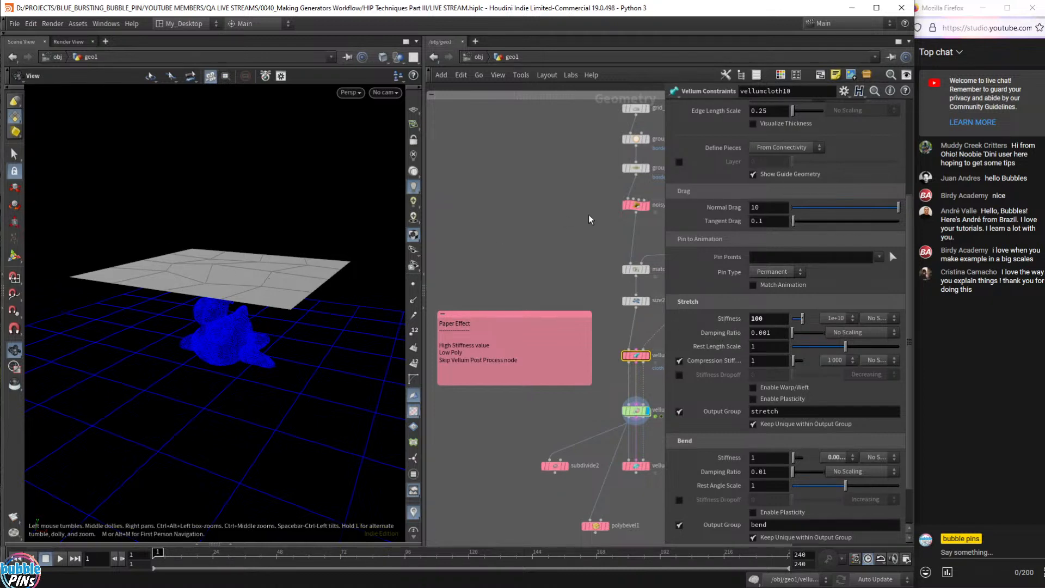
- Commit the stretch stiffness of 100 and view the vellumsolver10 settings
middle_click_drag(589, 220, 507, 226)
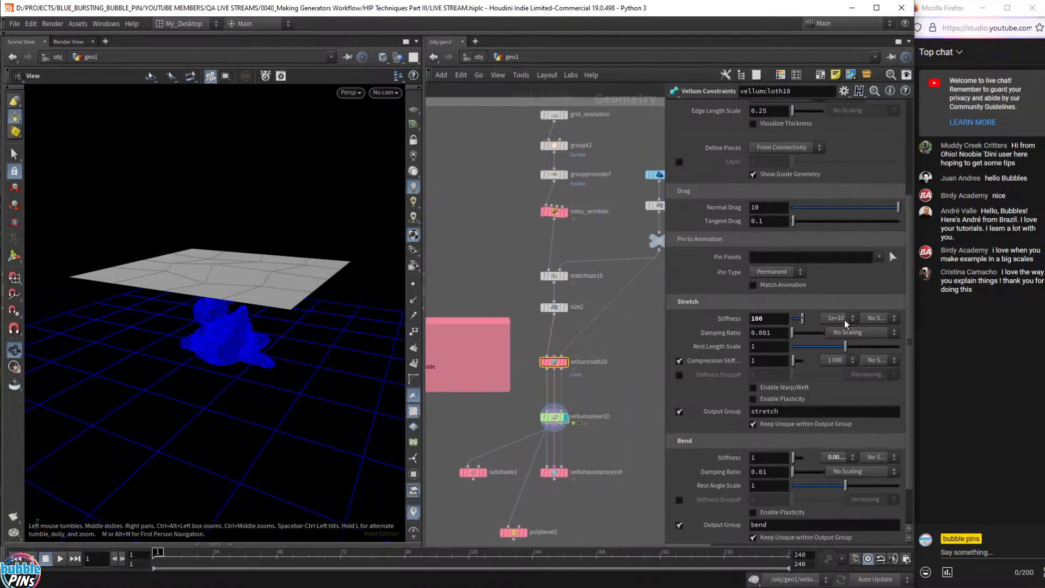
key("Return")
left_click(615, 347)
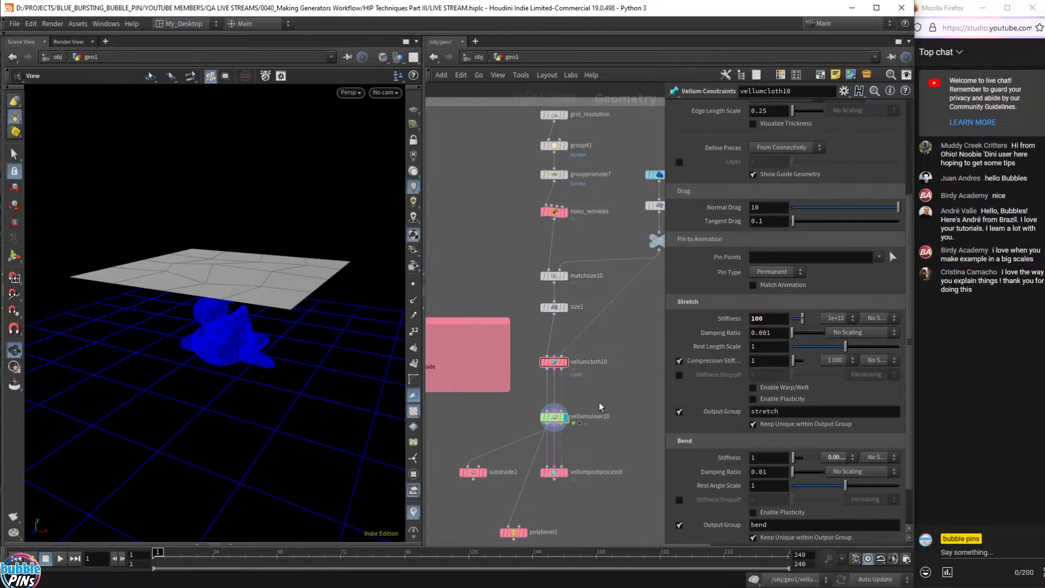
middle_click_drag(596, 411, 575, 421)
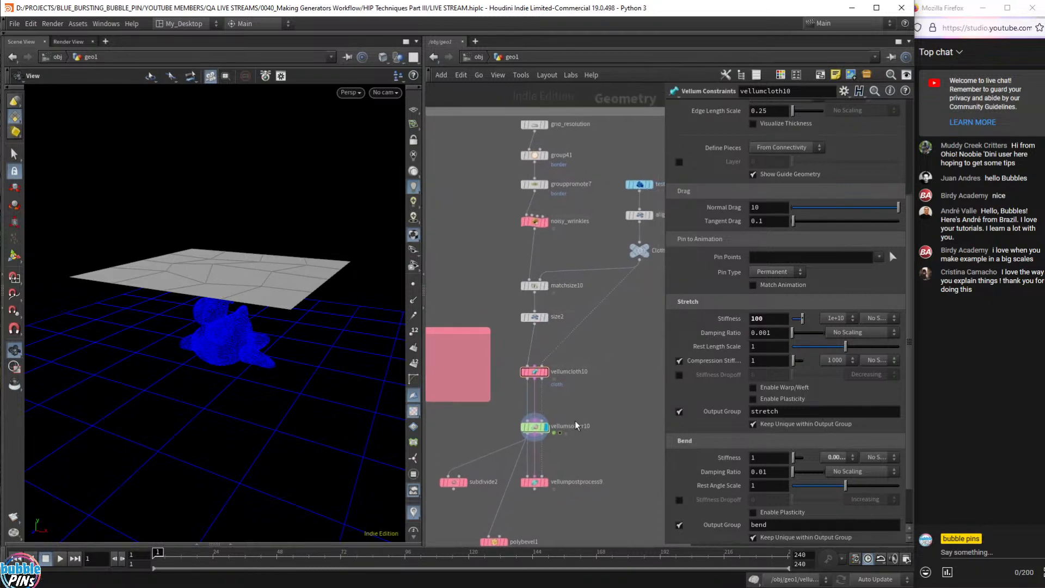
left_click(570, 429)
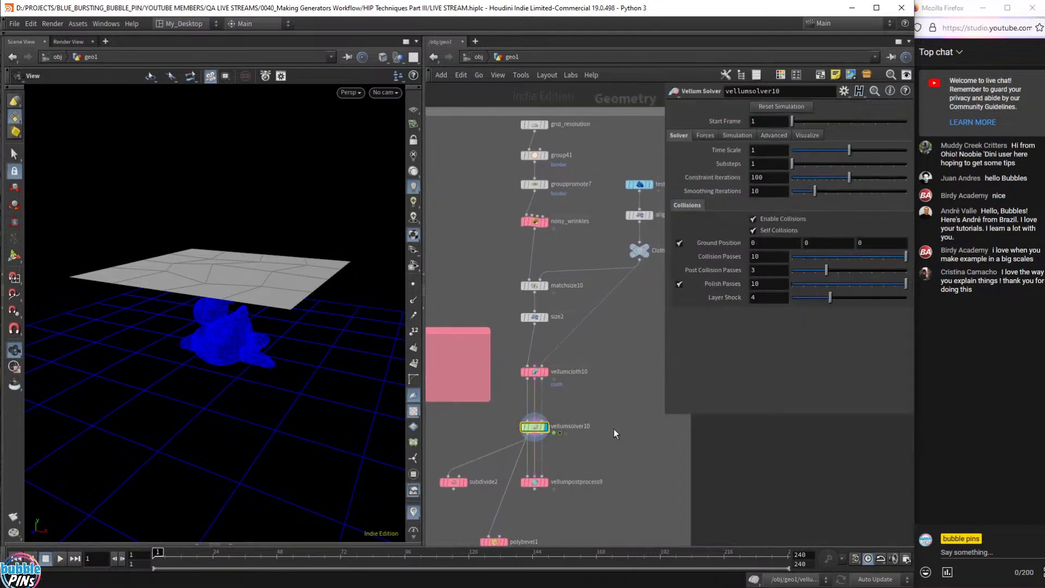
- Select group41 and grouppromote7 to view the 'border' unshared-edge group settings
middle_click_drag(641, 395, 589, 445)
scroll(619, 408, "up", 1)
scroll(568, 446, "up", 1)
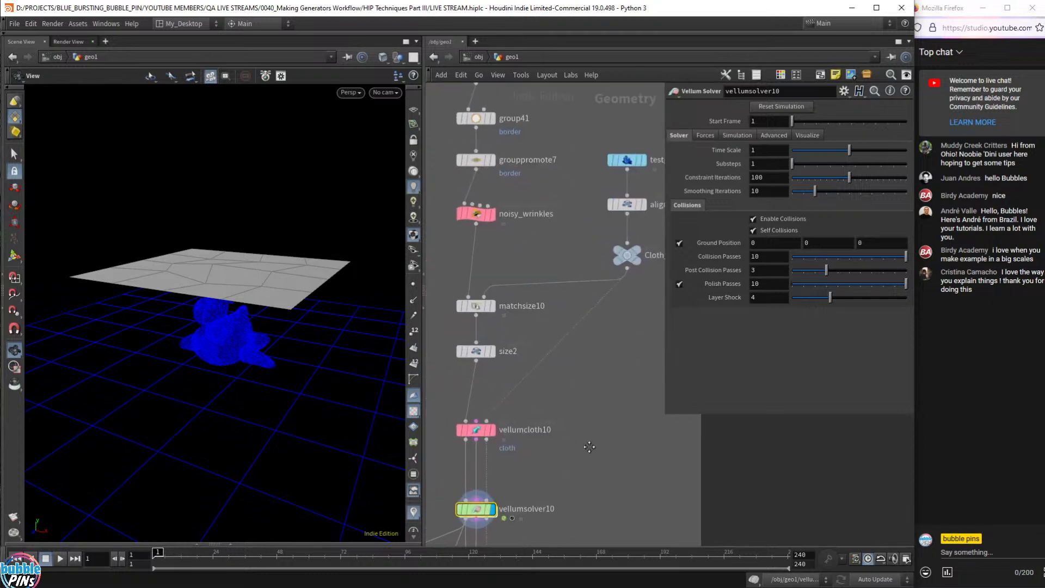
scroll(594, 409, "down", 1)
middle_click_drag(593, 409, 579, 412)
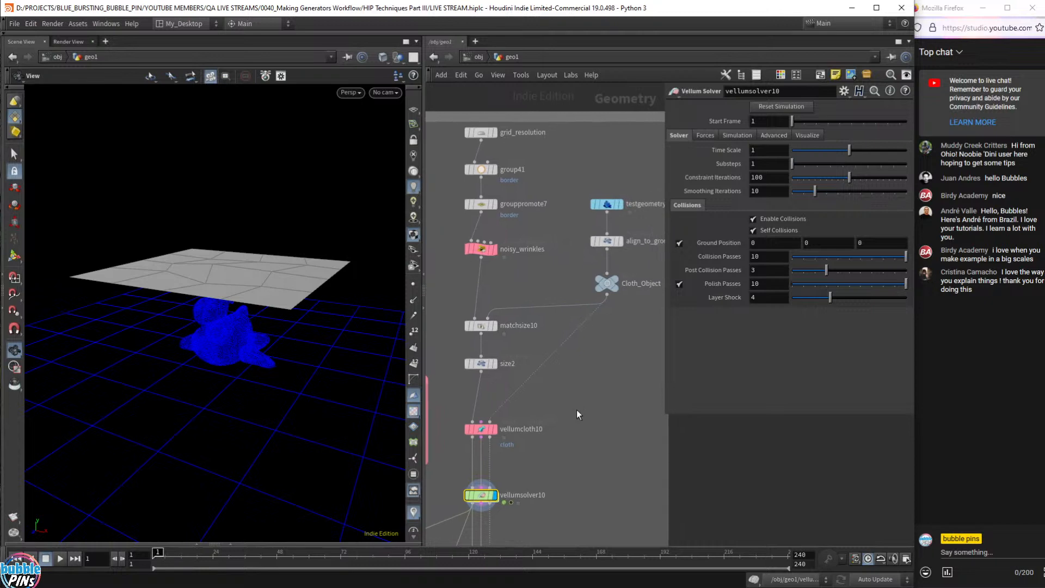
left_click_drag(448, 228, 563, 268)
left_click_drag(448, 157, 569, 220)
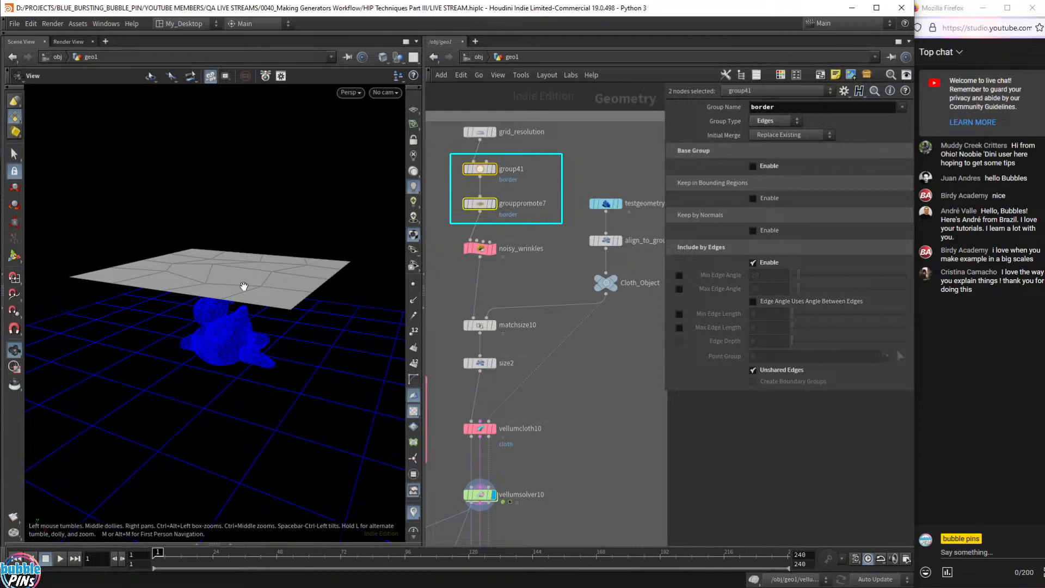
- Select noisy_wrinkles and enlarge the font of its VEXpression code
mouse_move(244, 286)
left_mouse_down()
mouse_move(255, 275)
mouse_move(245, 297)
left_mouse_up()
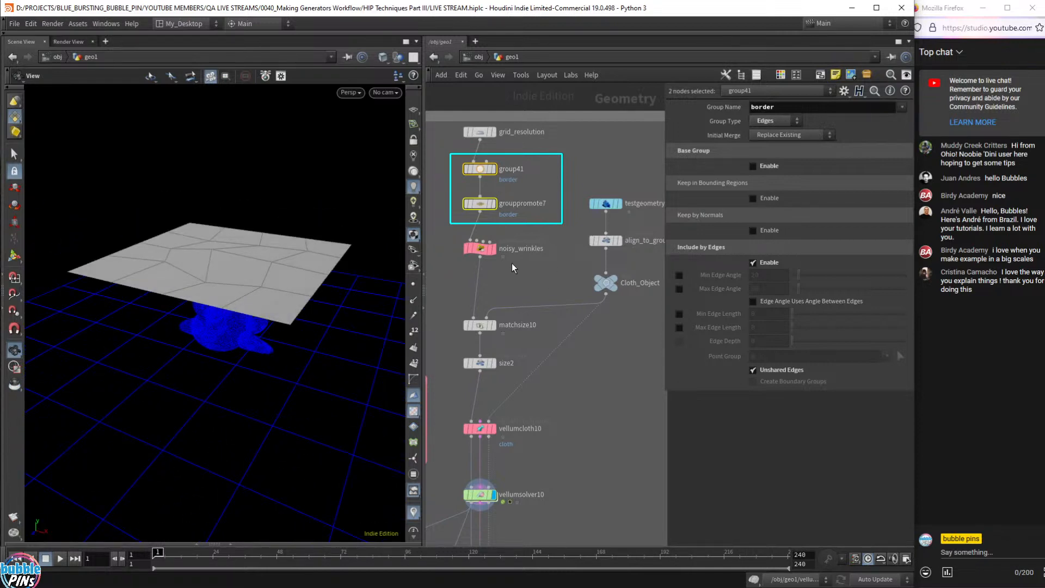
left_click_drag(527, 270, 499, 233)
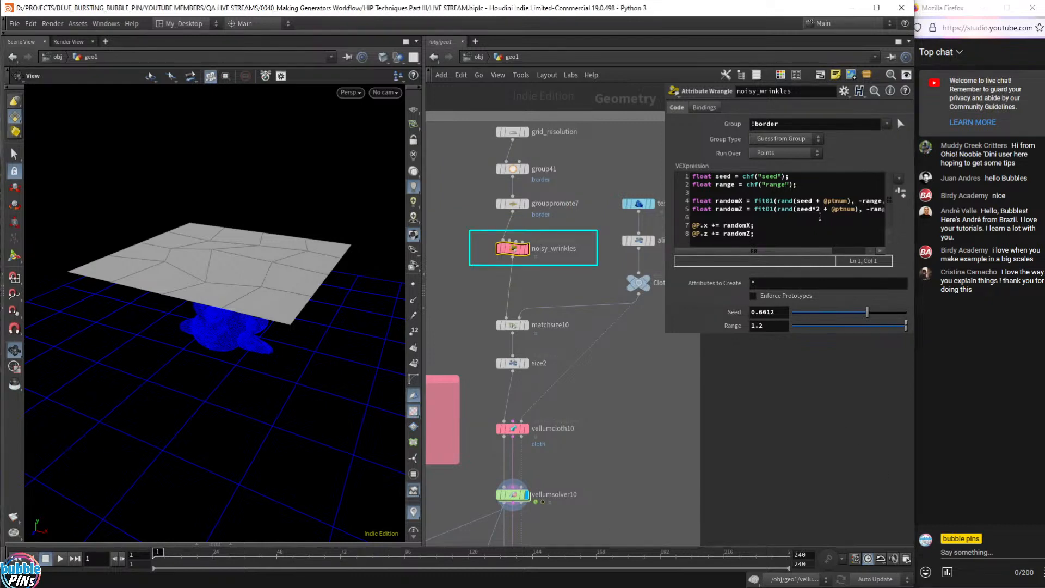
left_click(774, 216)
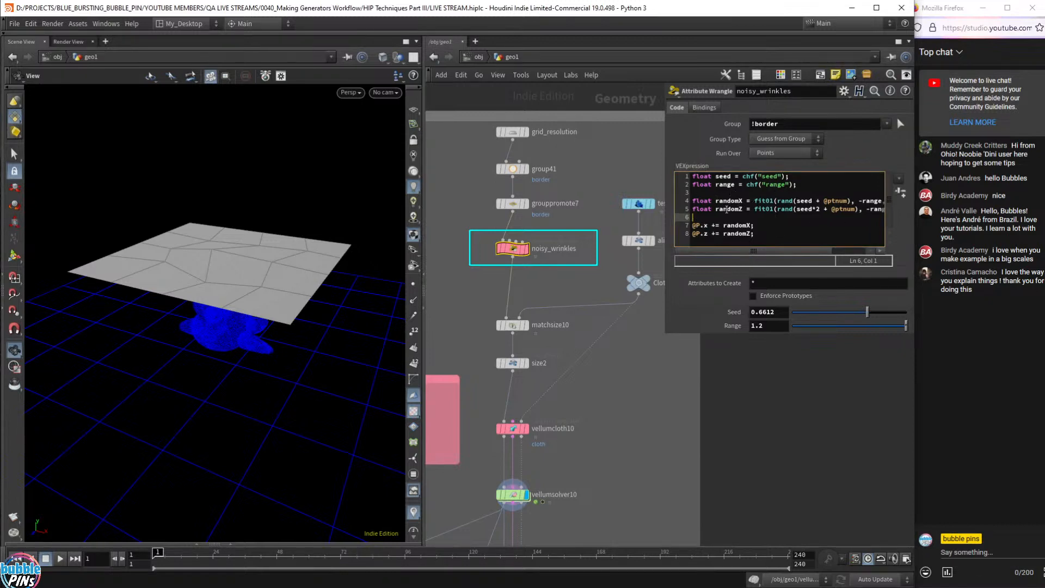
left_click(787, 209)
key("Down")
scroll(710, 220, "up", 2, "ctrl")
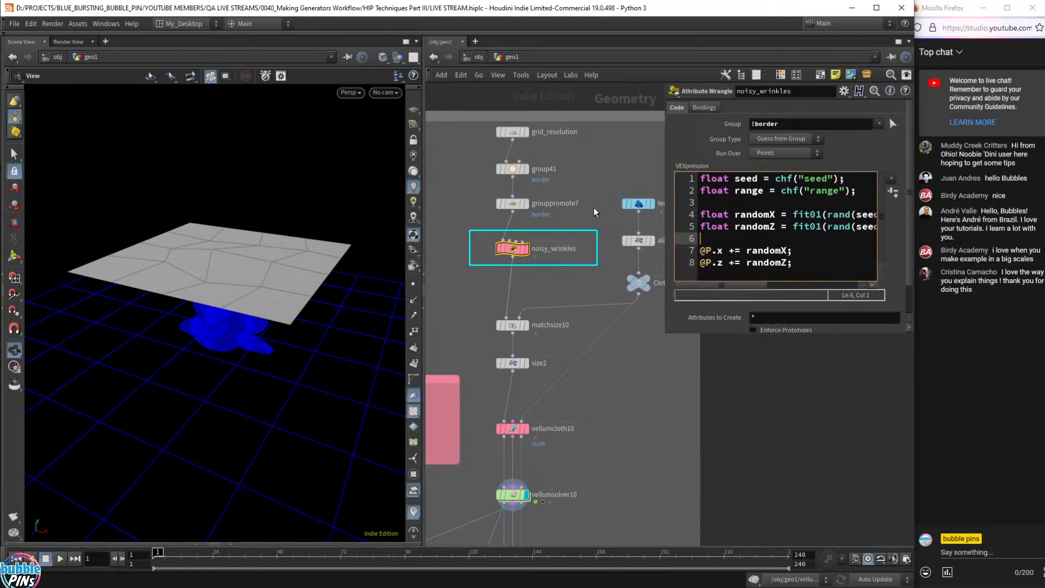
- Enlarge the parameter pane and open noisy_wrinkles' parameters in a floating window
left_click_drag(666, 333, 605, 377)
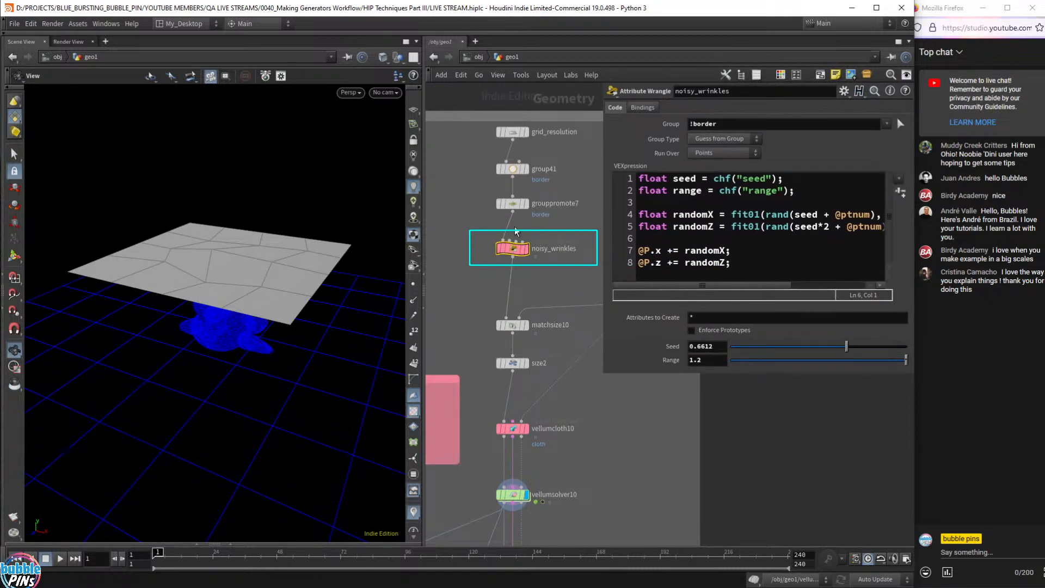
right_click(512, 249)
mouse_move(541, 297)
left_click(624, 296)
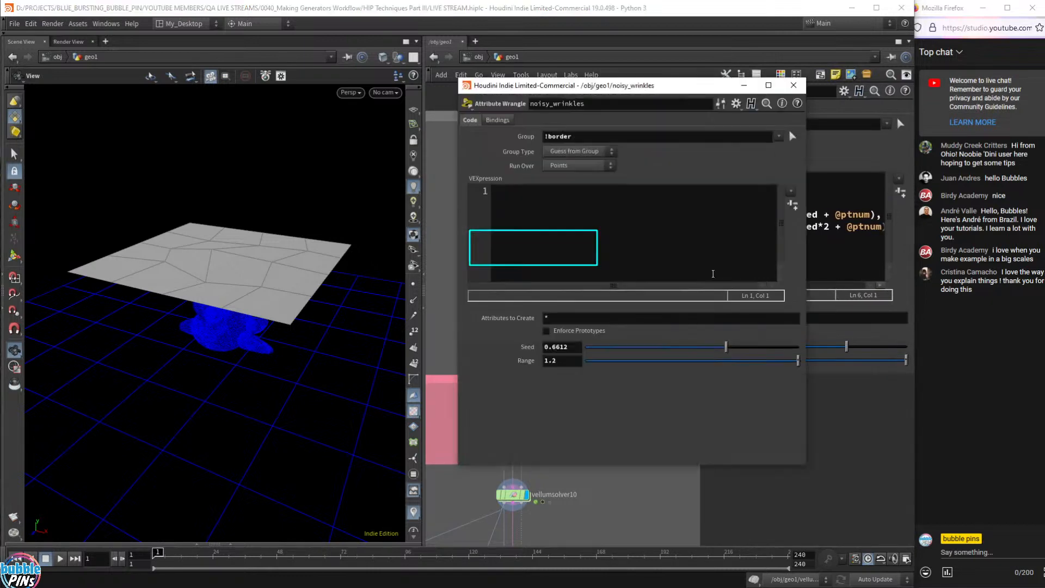
- Move the floating window aside and view grouppromote7's unjittered grid from above
left_click_drag(635, 111, 750, 68)
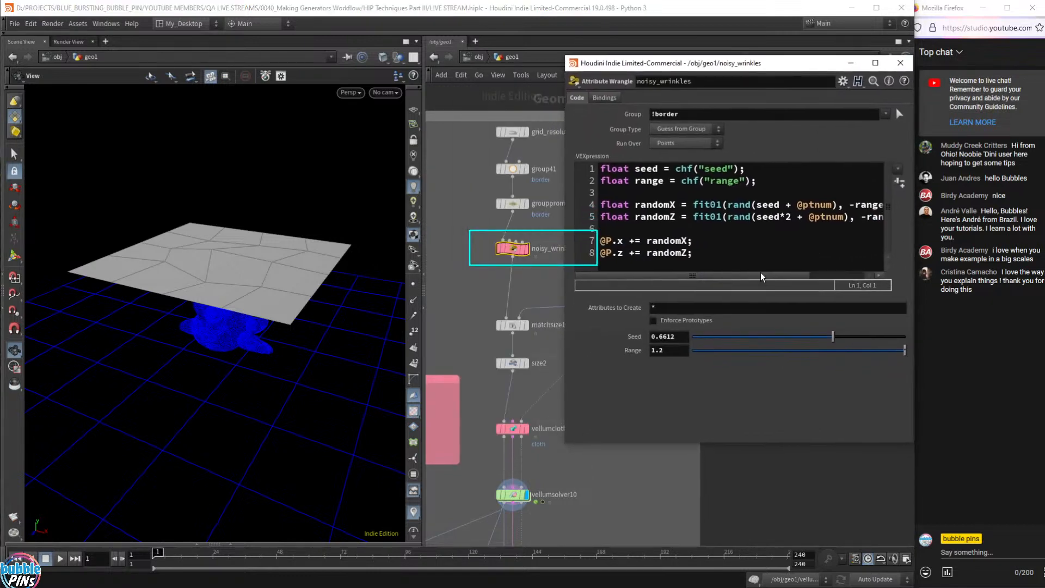
middle_click_drag(514, 248, 487, 249)
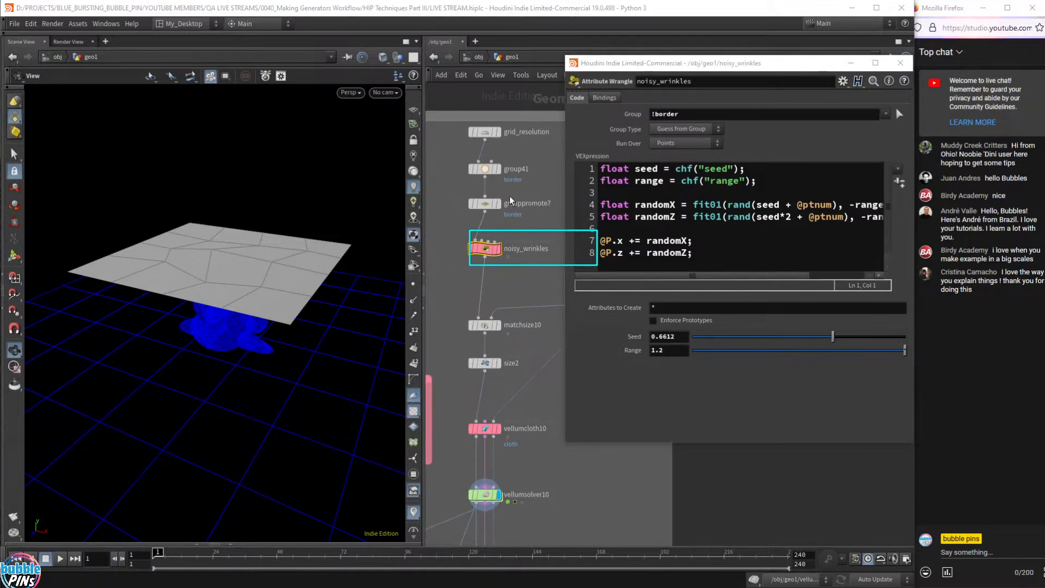
mouse_move(499, 208)
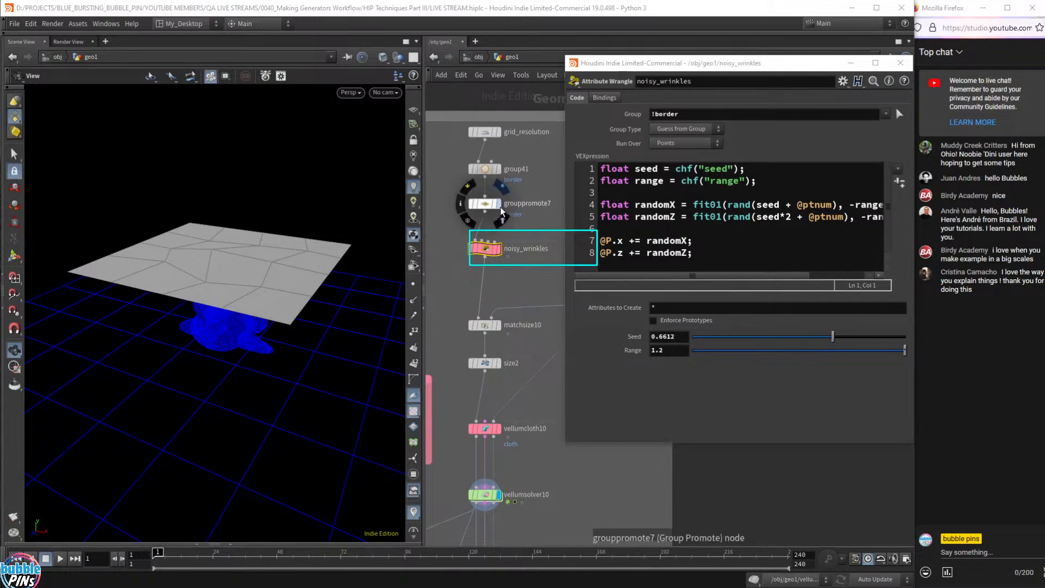
left_click(497, 203)
left_click_drag(295, 293, 279, 334)
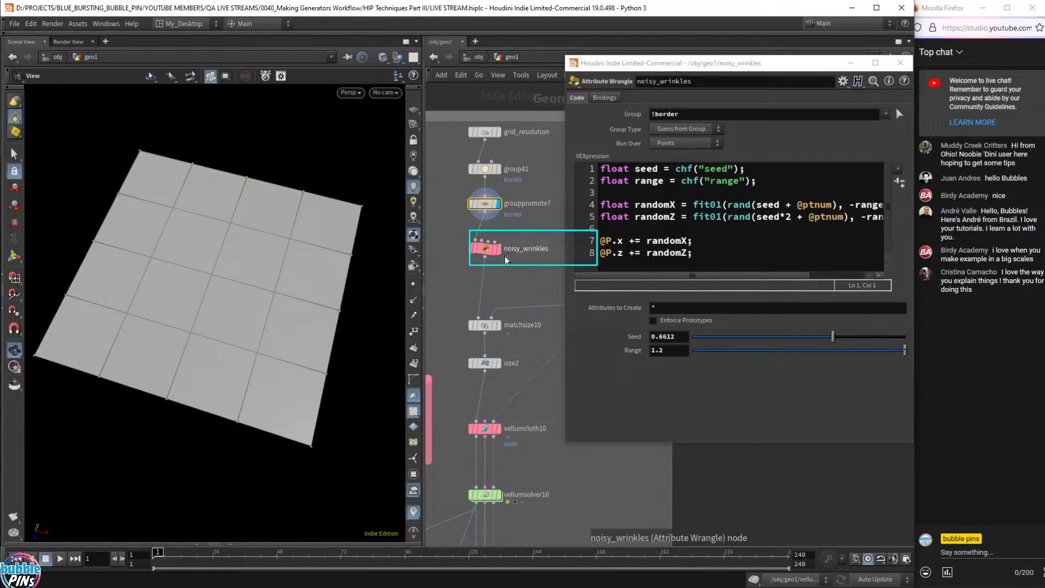
- Display noisy_wrinkles' jittered grid at a low angle and open viewport Display Options
mouse_move(499, 254)
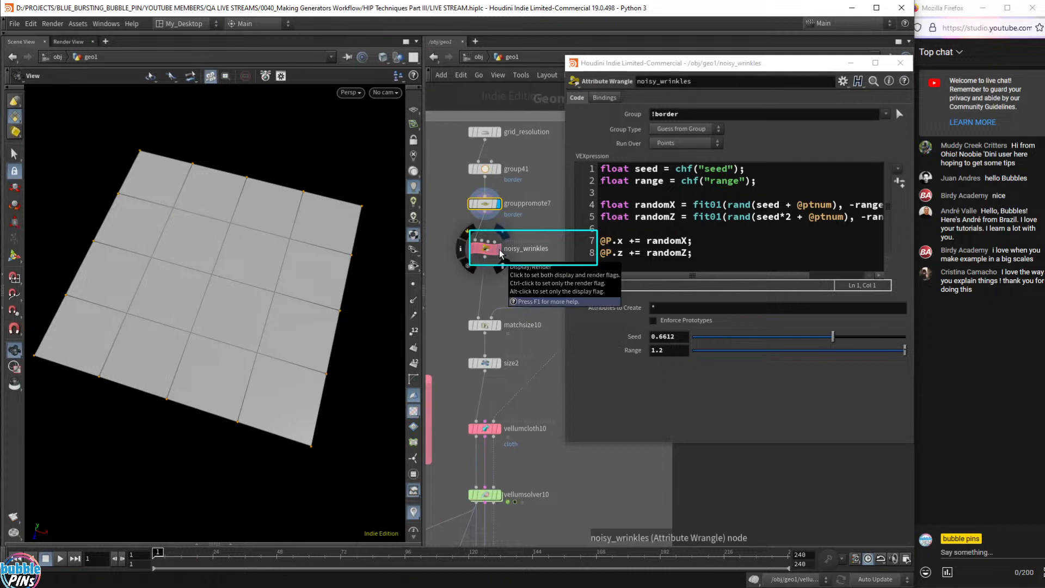
left_click(500, 254)
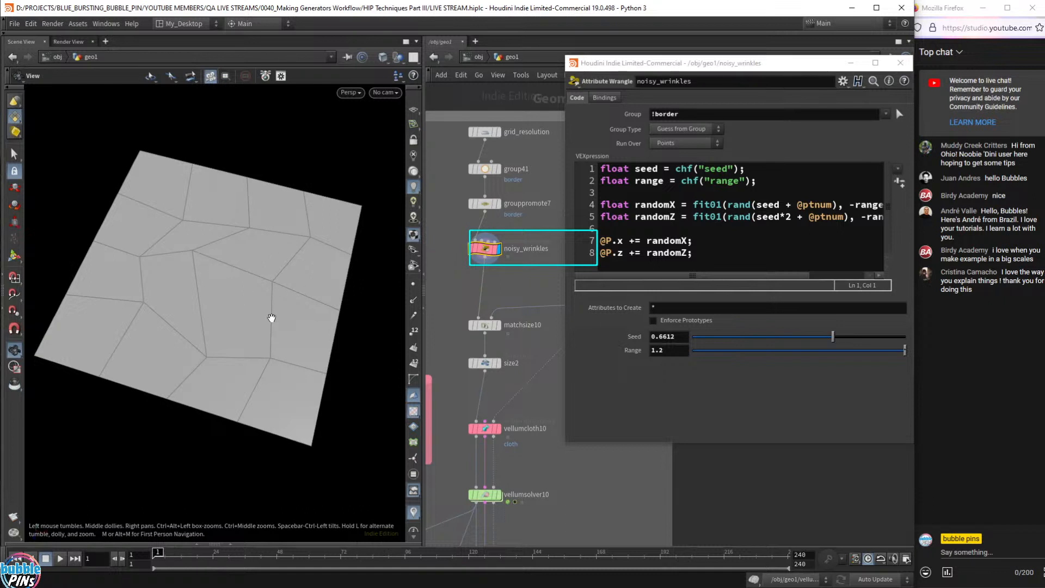
mouse_move(273, 320)
left_mouse_down()
mouse_move(286, 213)
mouse_move(288, 246)
mouse_move(296, 227)
mouse_move(267, 326)
left_mouse_up()
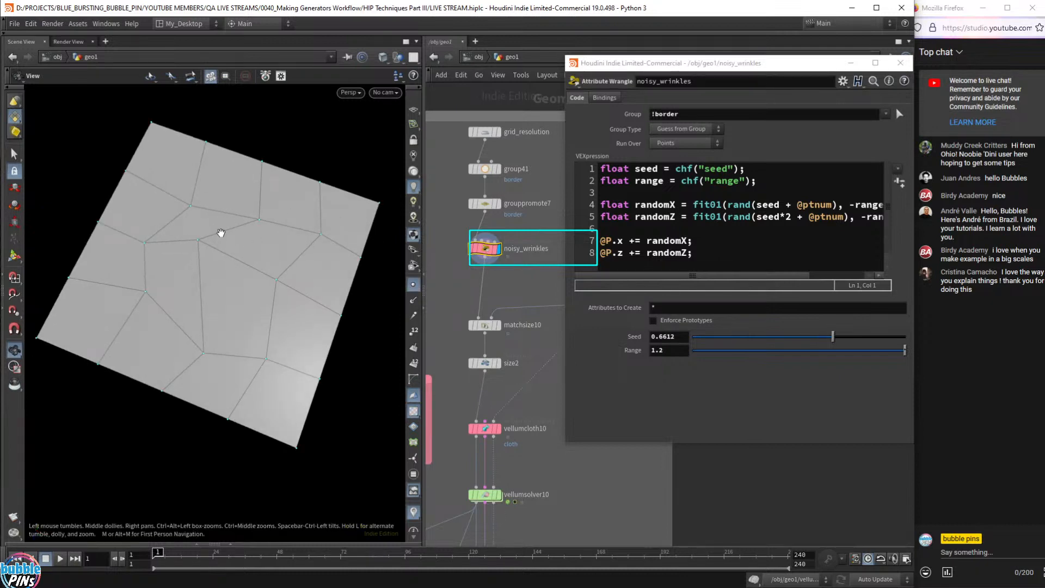
key("d")
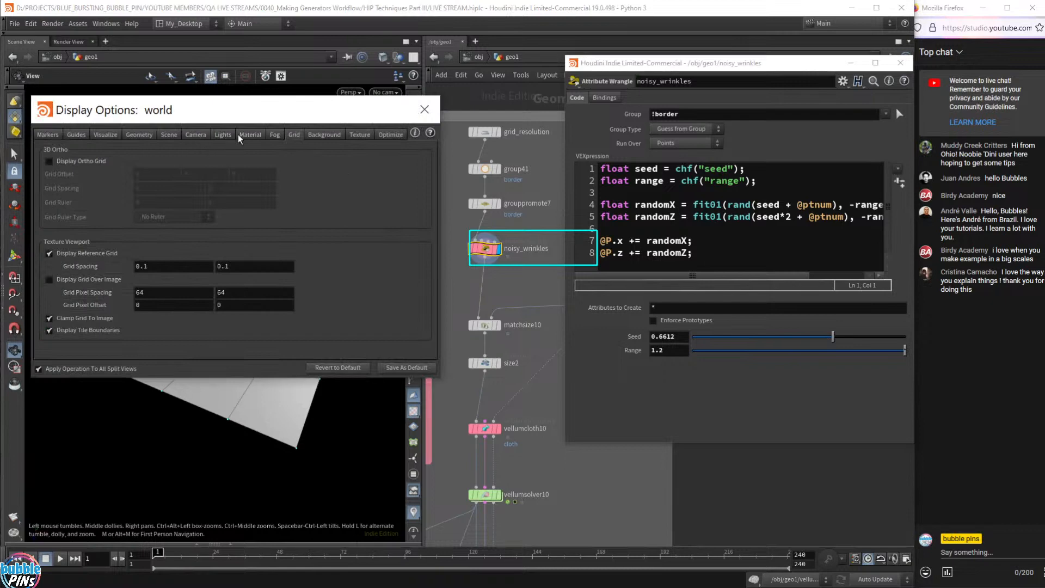
- Set the Guides point marker size to 6 and close Display Options
left_click(81, 133)
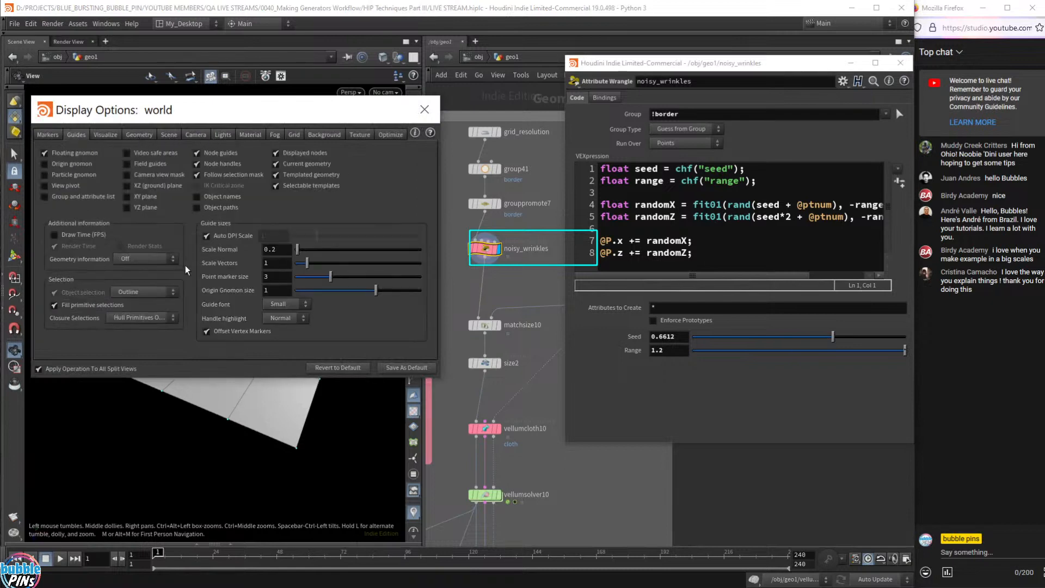
left_click(277, 277)
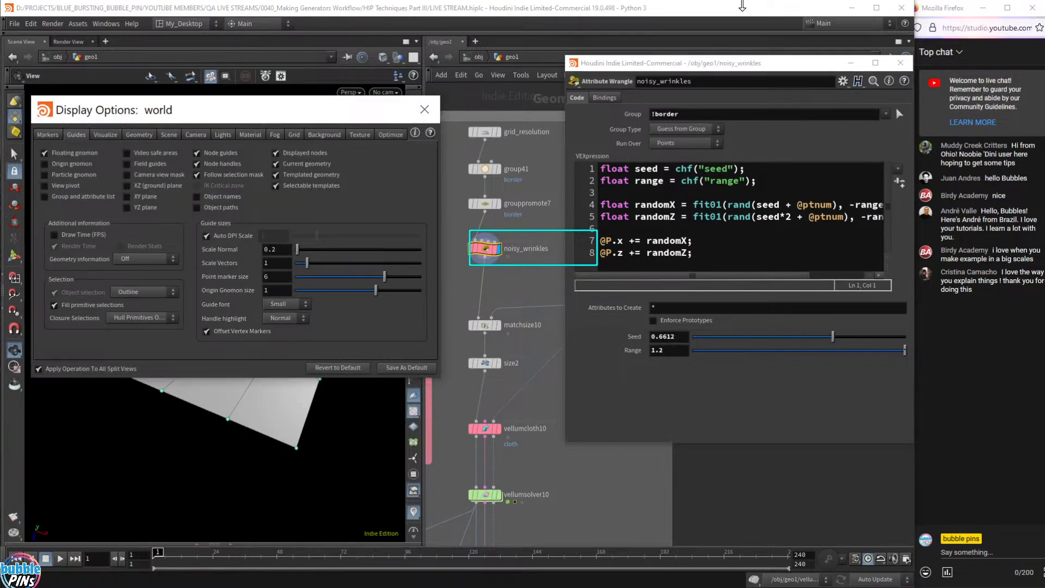
left_click(424, 109)
- Inspect the jittered points from several angles and point out randomX in the wrangle code
left_click_drag(233, 303, 306, 333)
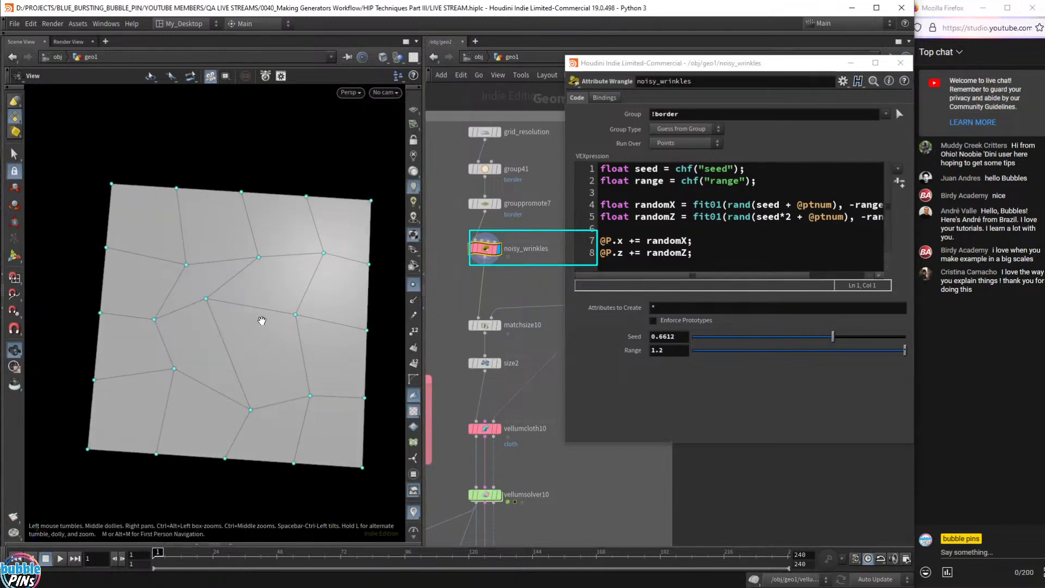
mouse_move(265, 401)
left_mouse_down()
mouse_move(269, 297)
mouse_move(271, 334)
mouse_move(271, 301)
mouse_move(275, 317)
mouse_move(260, 419)
left_mouse_up()
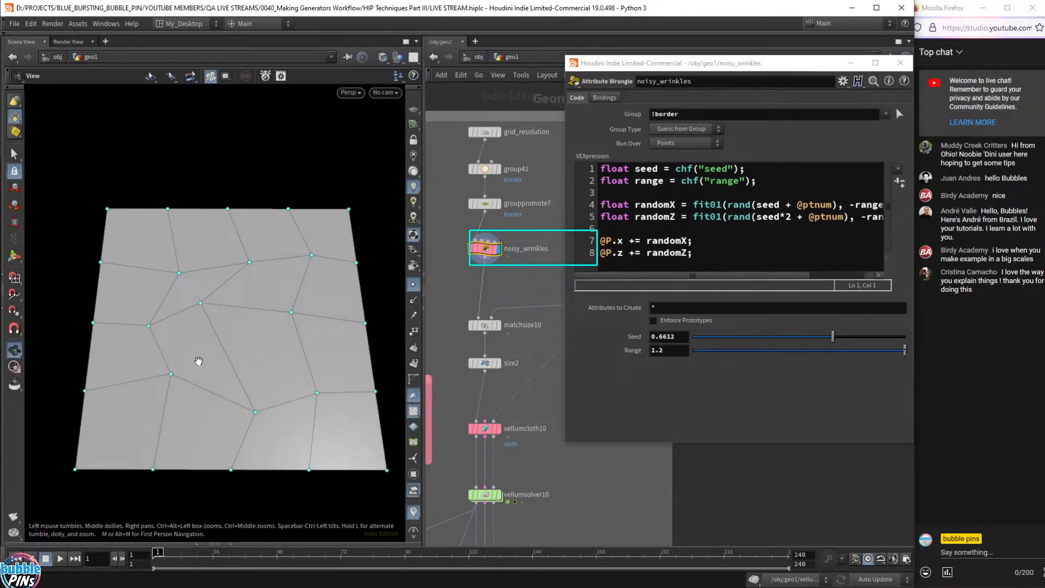
left_click_drag(255, 374, 305, 308)
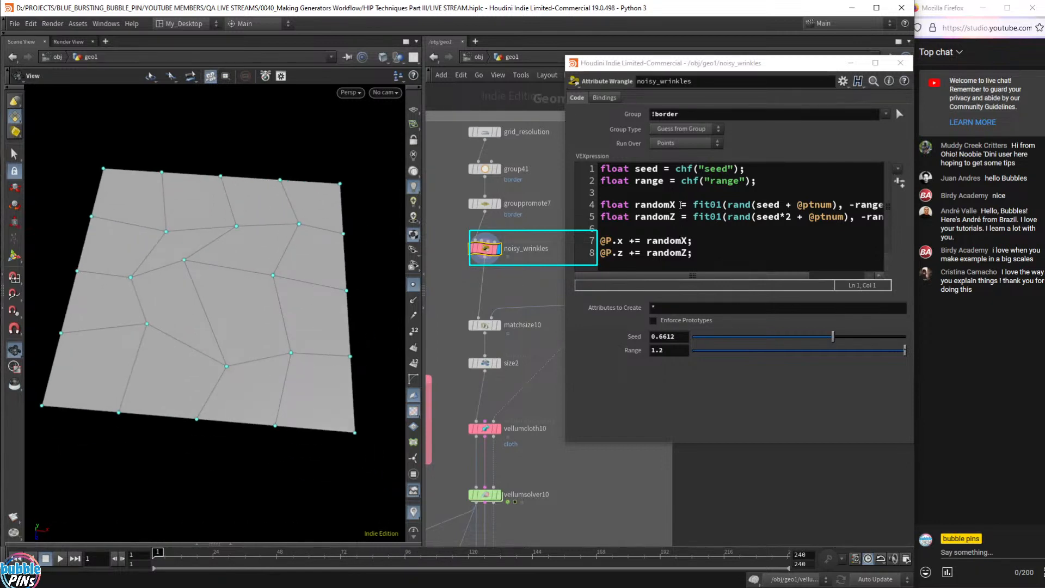
left_click_drag(679, 205, 671, 221)
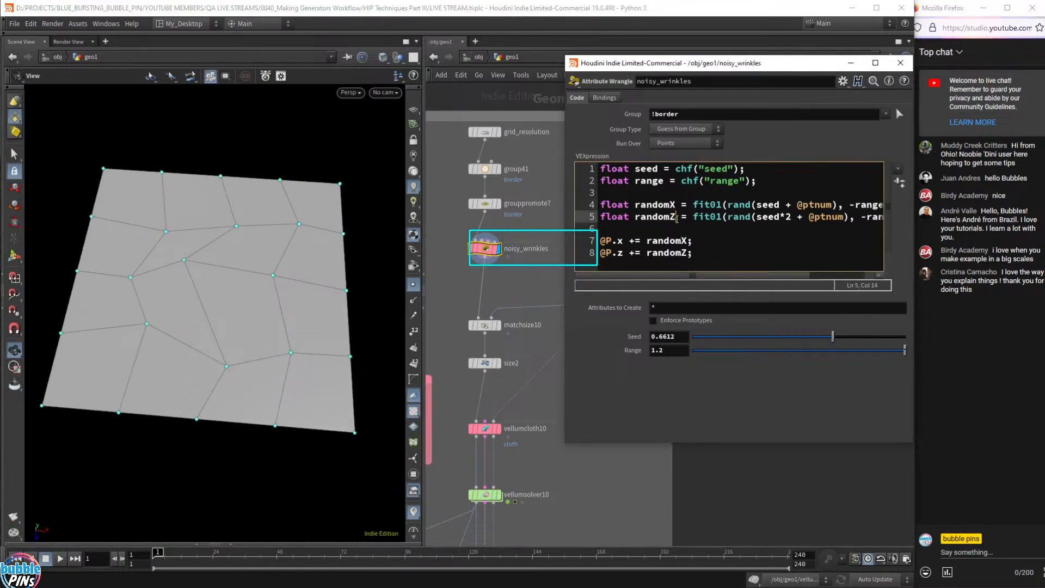
left_click_drag(224, 322, 208, 366)
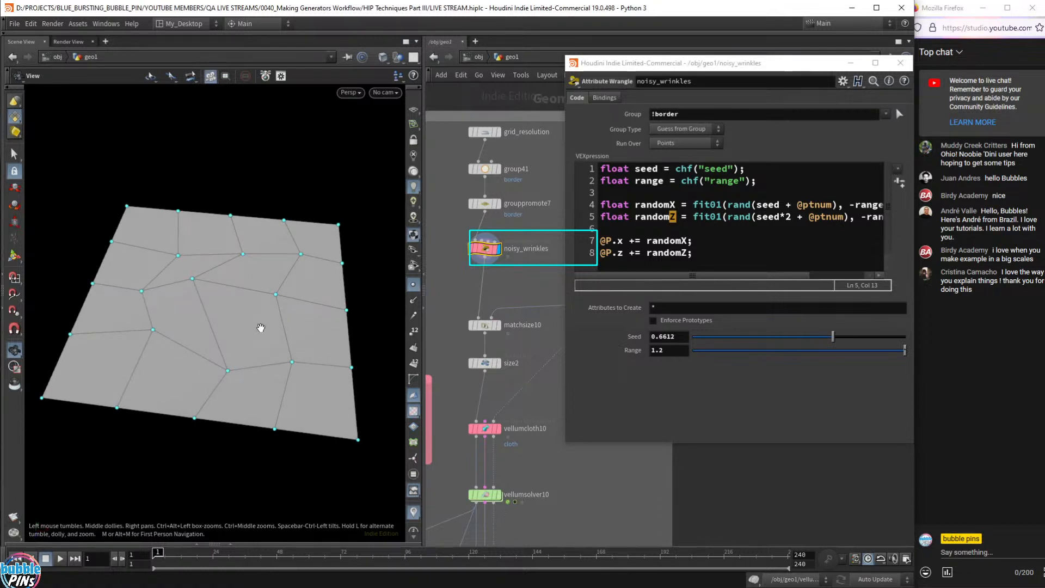
left_click(710, 188)
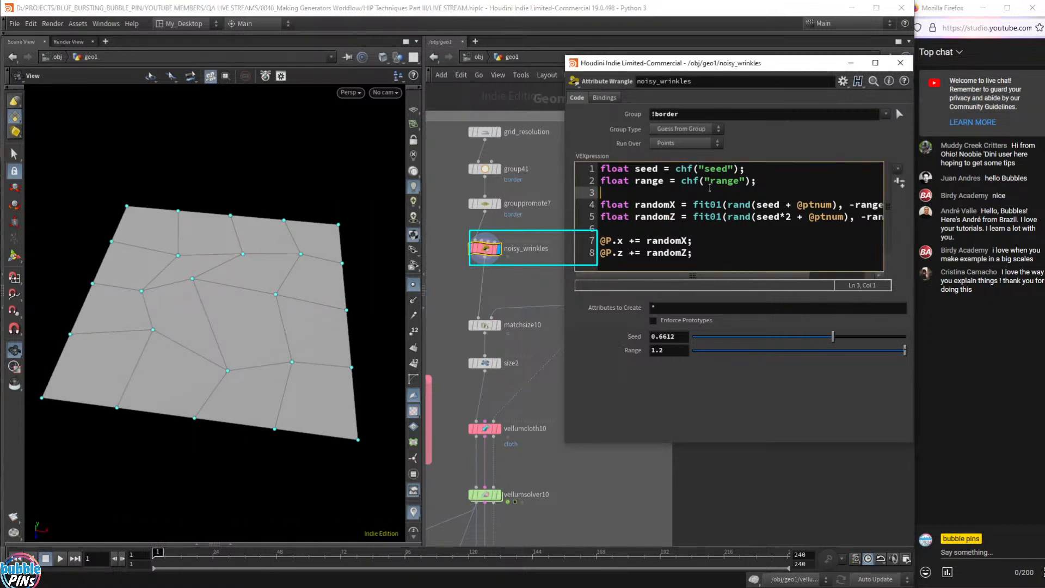
double_click(648, 182)
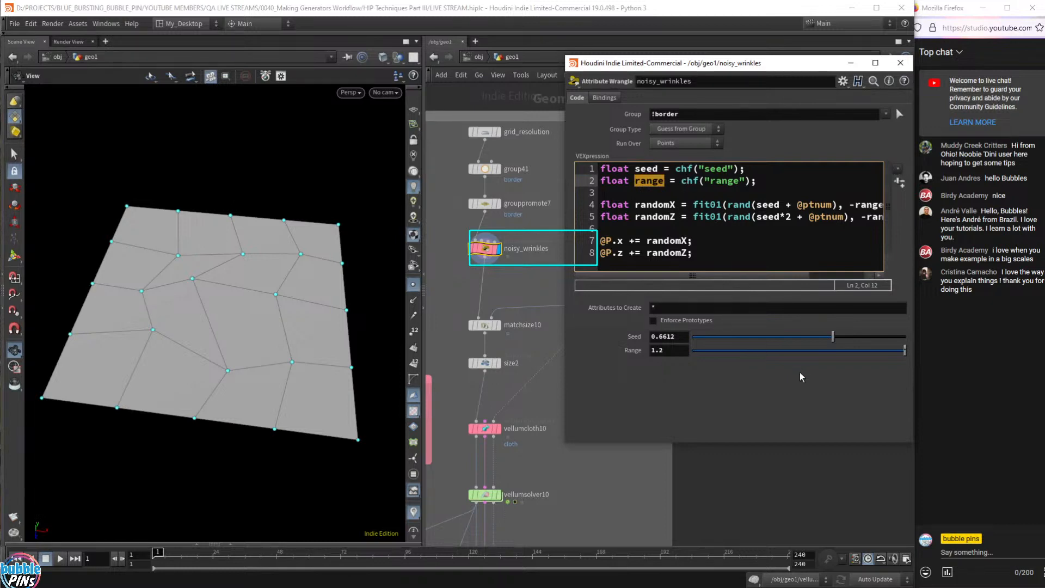
left_click(684, 351)
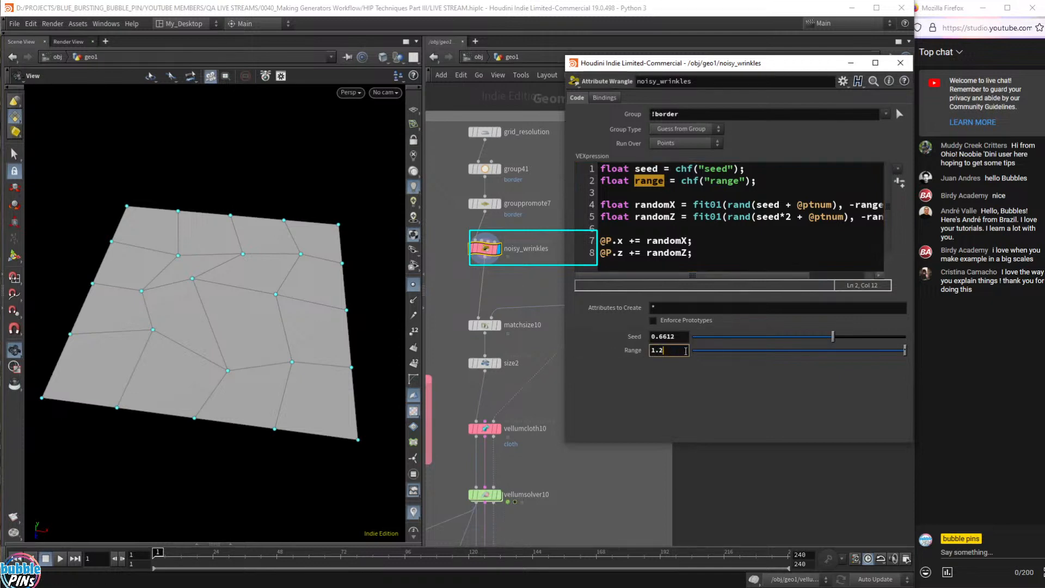
key("BackSpace")
type("3")
key("Return")
key("Up")
key("Up")
key("Left")
key("Left")
key("Left")
key("Up")
key("Up")
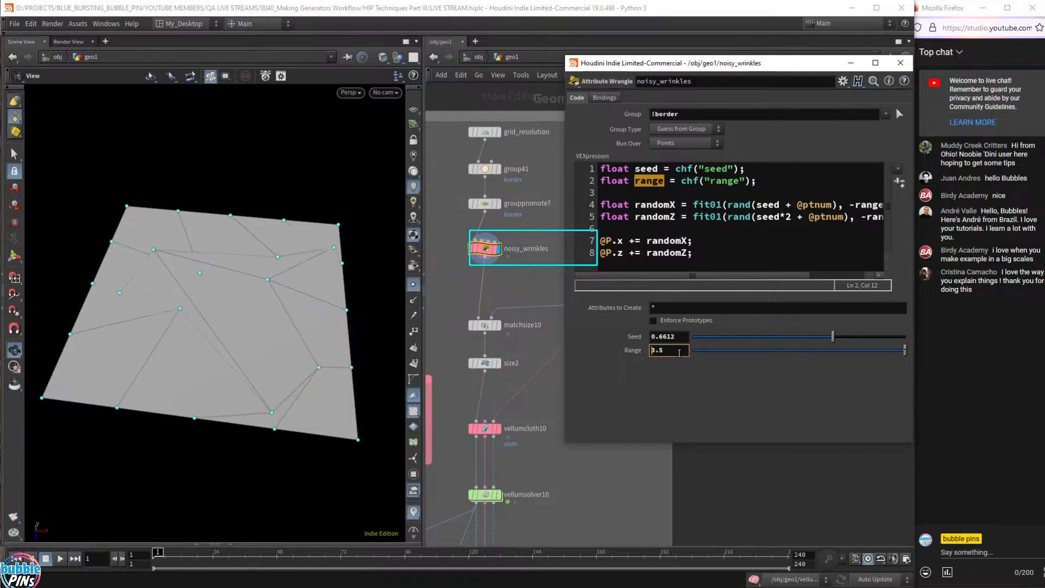
scroll(680, 354, "up", 20)
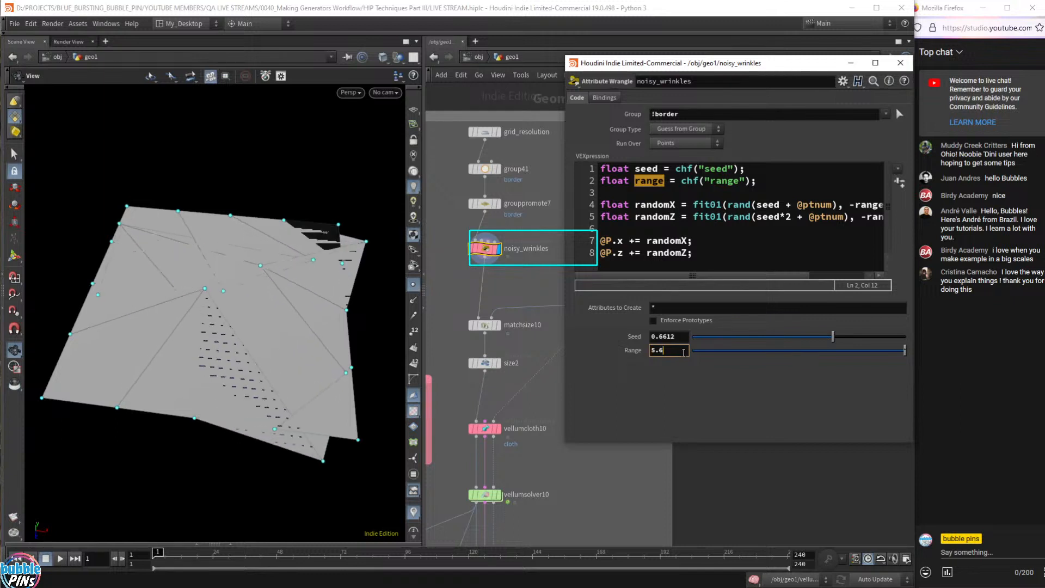
scroll(683, 353, "up", 10)
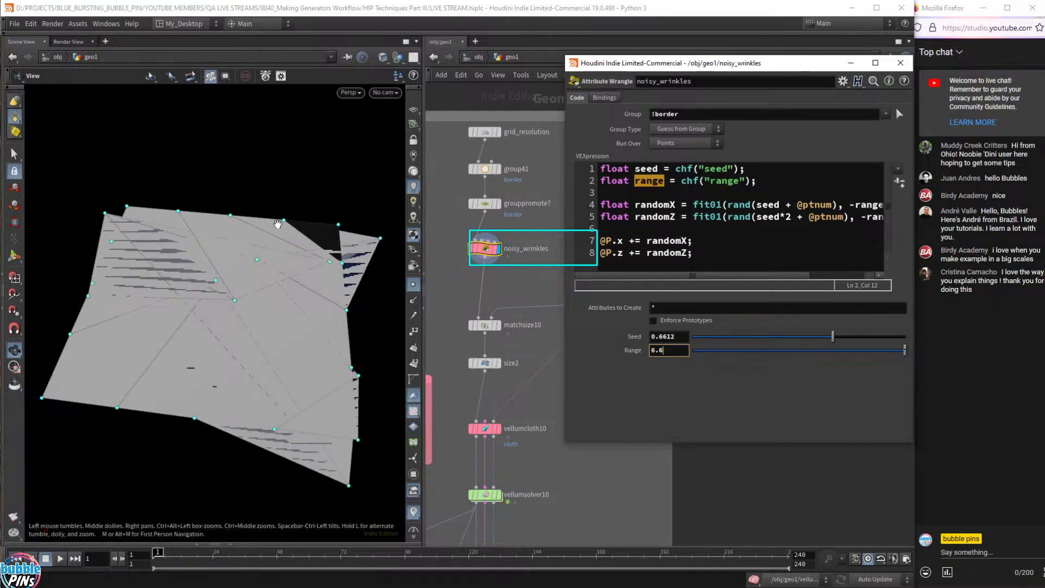
left_click_drag(270, 177, 262, 218)
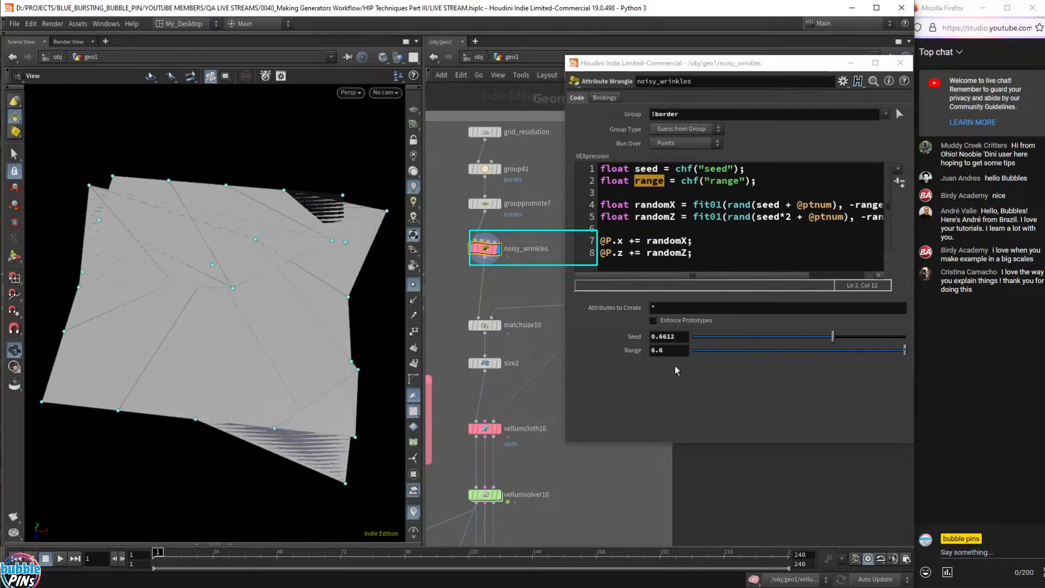
left_click_drag(768, 352, 888, 360)
left_click(677, 350)
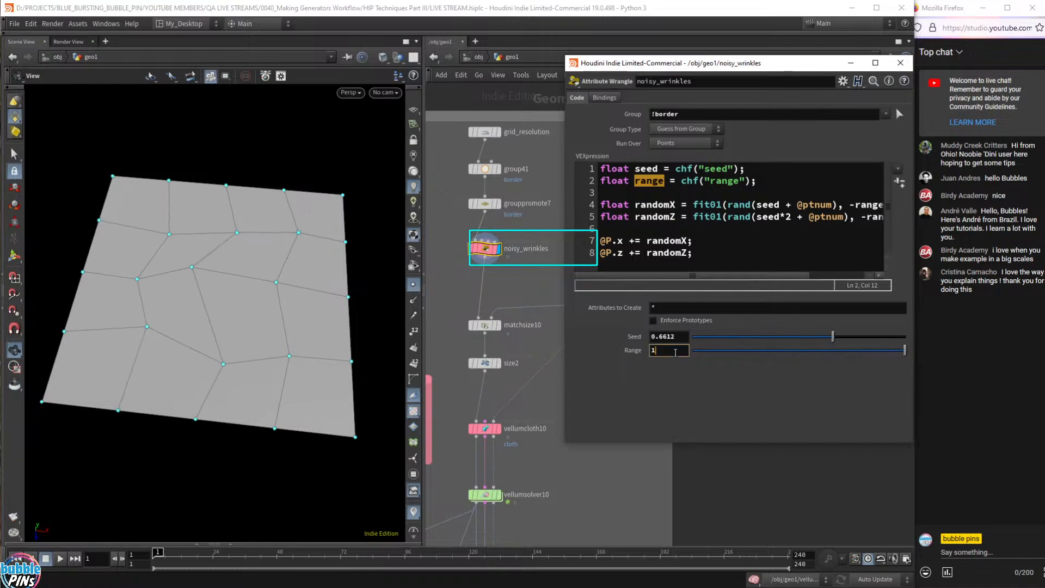
scroll(675, 352, "up", 4)
scroll(676, 353, "down", 8)
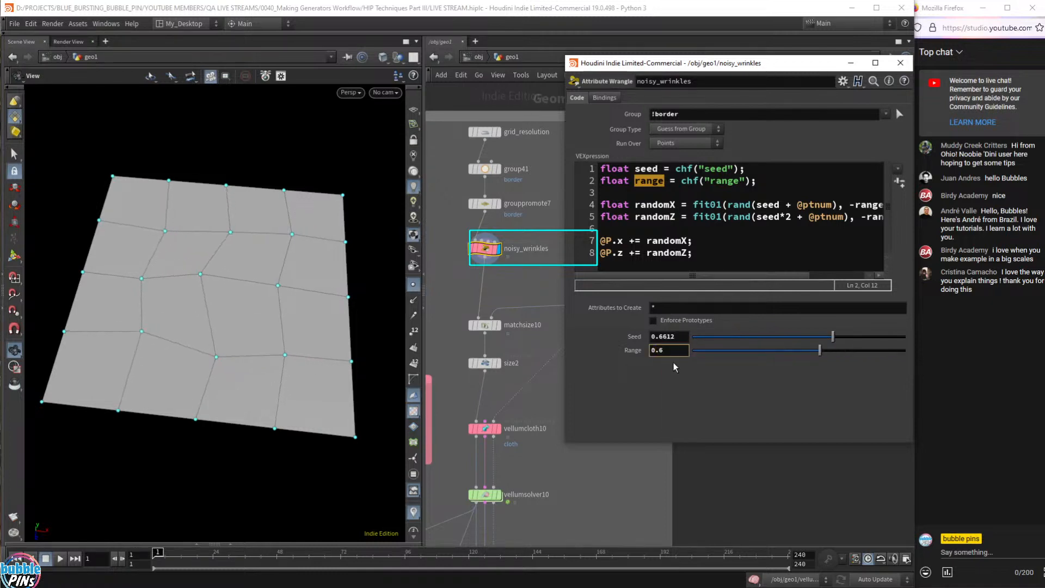
scroll(673, 351, "up", 3)
right_click(629, 352)
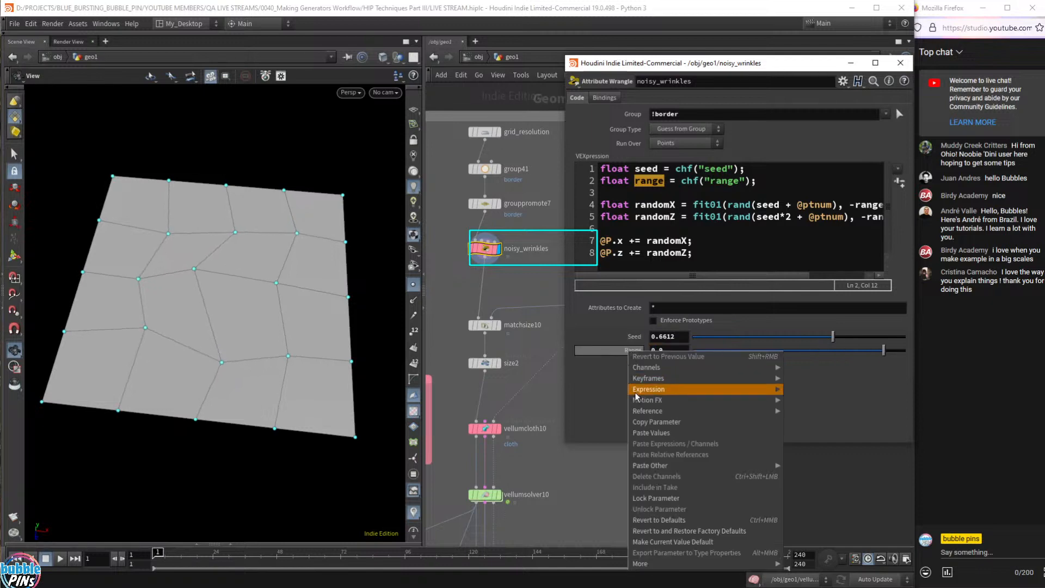
left_click(649, 518)
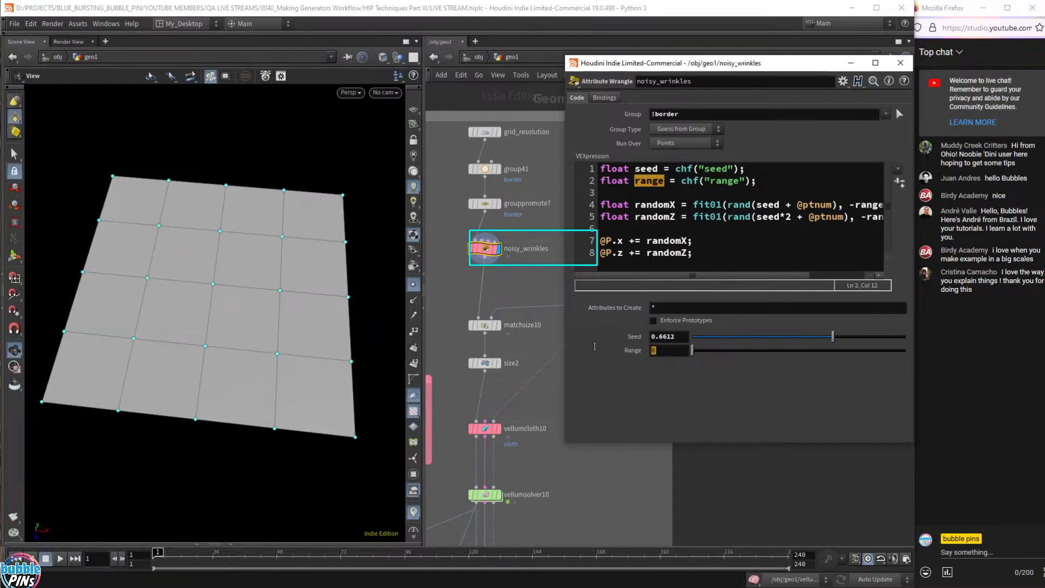
type("1.2")
key("Return")
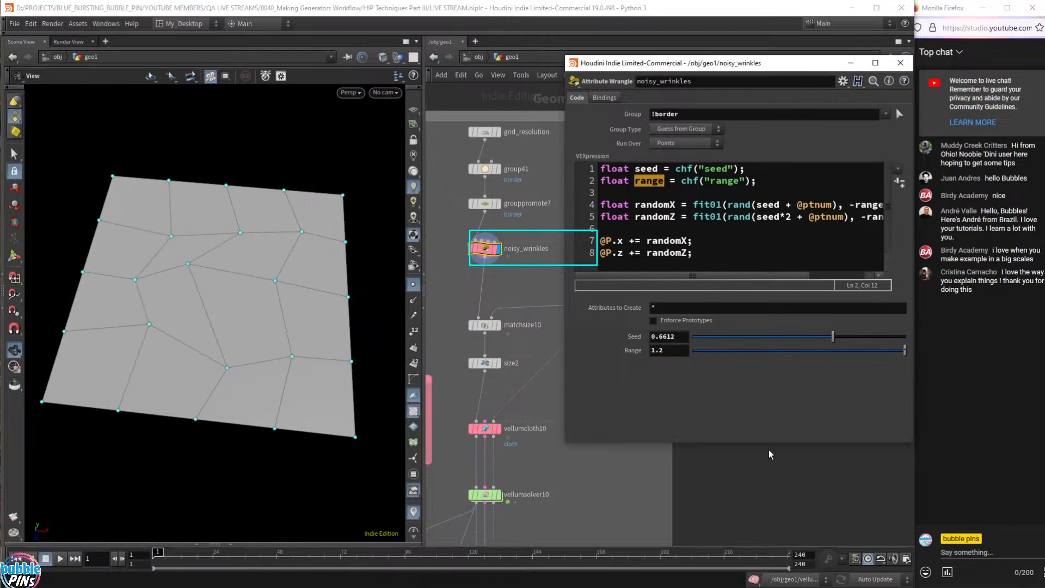
left_click(683, 338)
left_click_drag(330, 217, 269, 262)
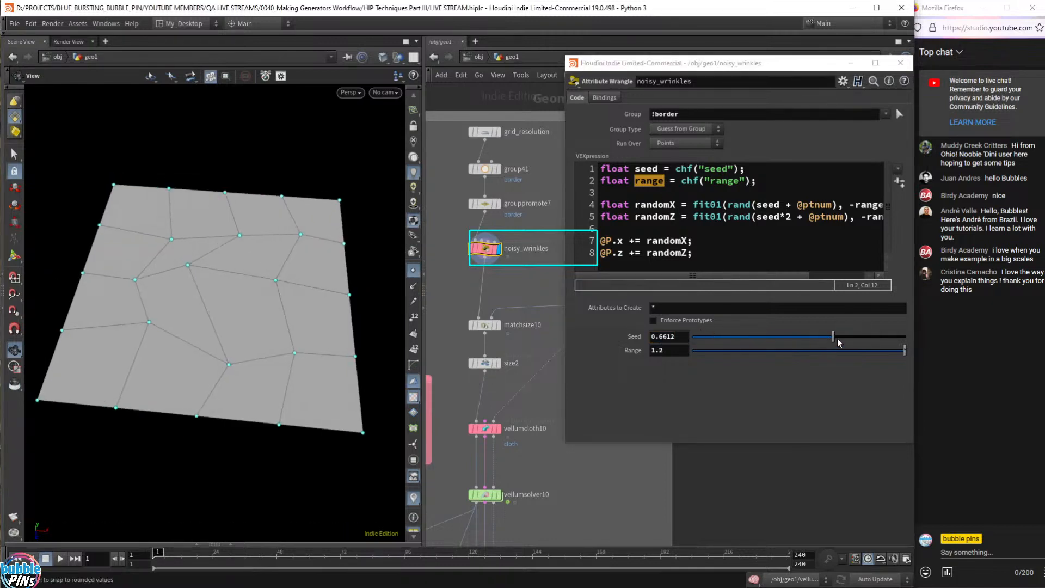
- Try a lower Seed, undo back to 0.6612, and review the Range value 1.2
left_click_drag(833, 343, 765, 340)
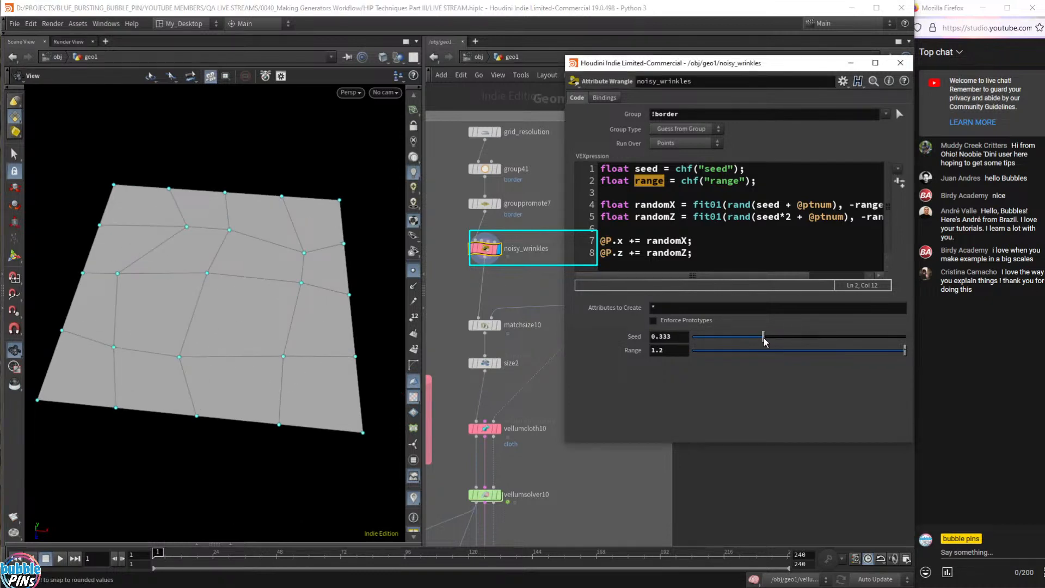
key("ctrl+z")
left_click(716, 233)
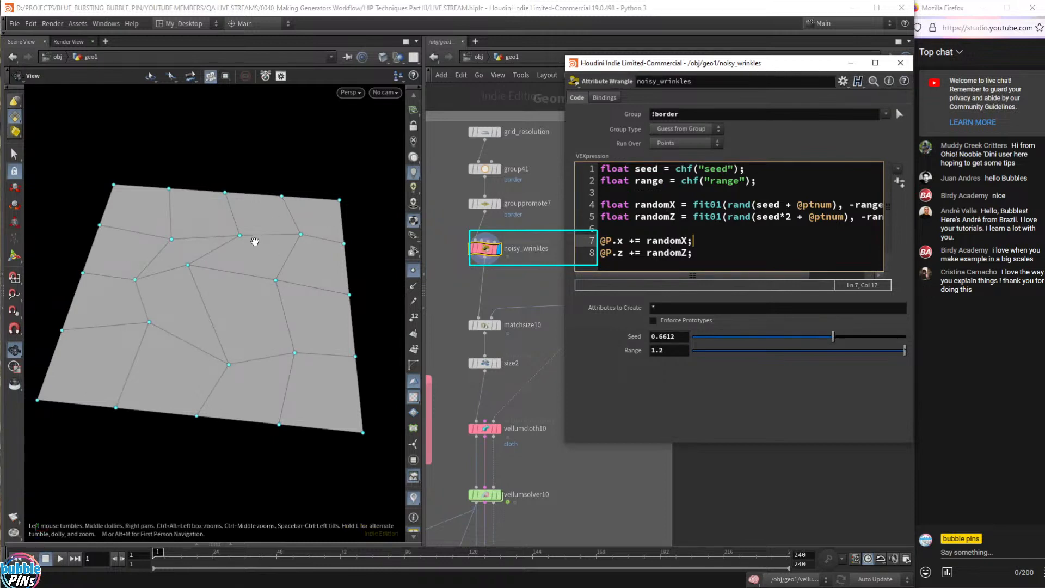
left_click(623, 253)
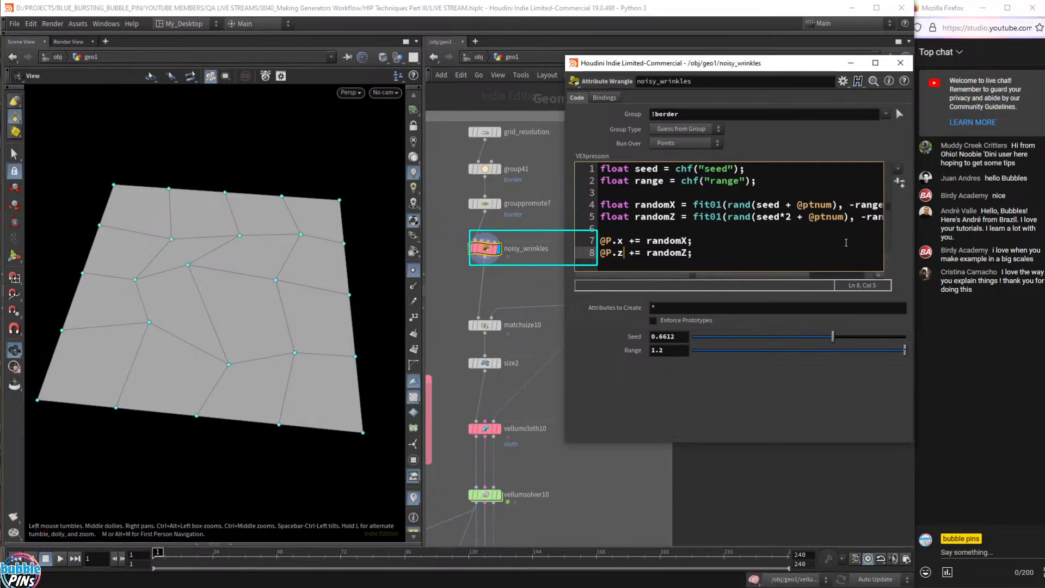
left_click(658, 351)
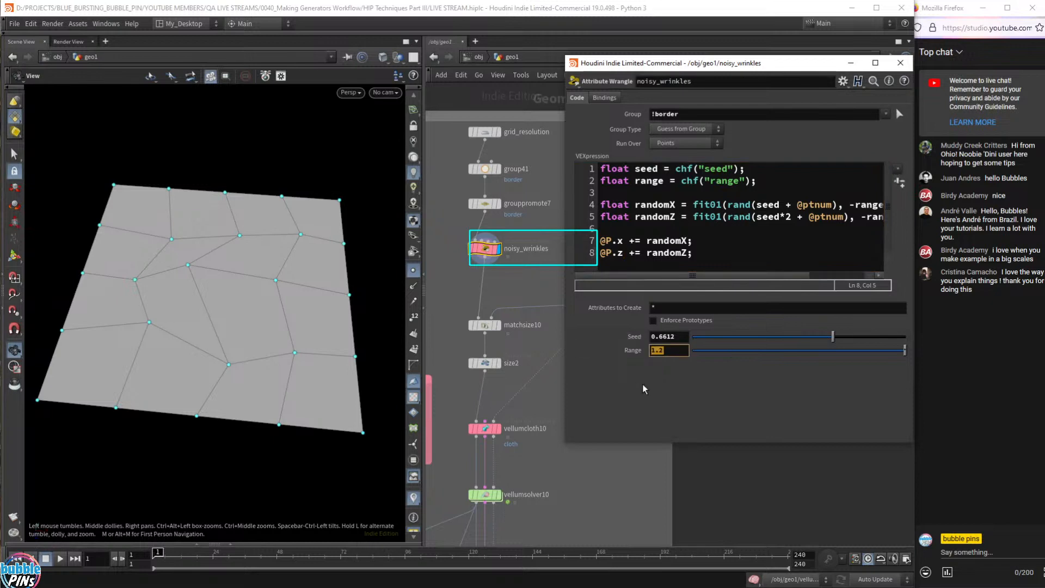
left_click(681, 354)
- Highlight the -range/range terms and x offset in the code, then show the Geometry Spreadsheet
scroll(792, 223, "right", 3)
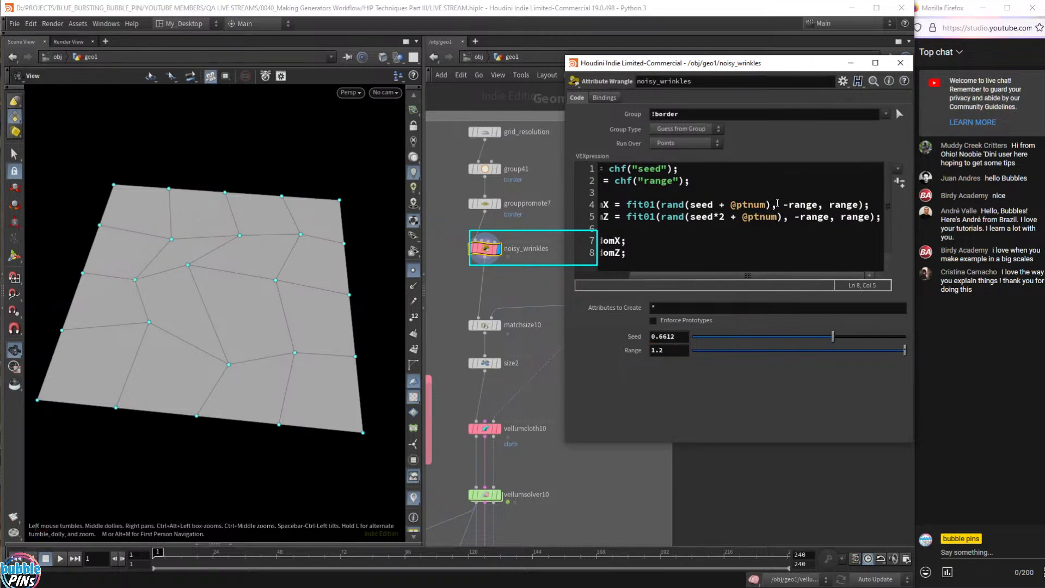
double_click(798, 205)
double_click(843, 205)
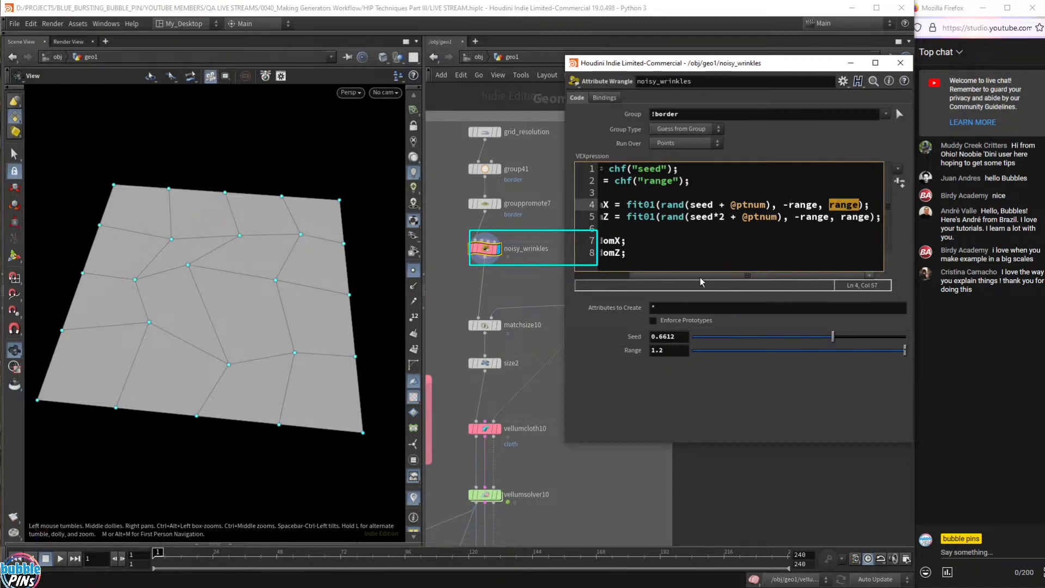
left_click_drag(702, 276, 622, 277)
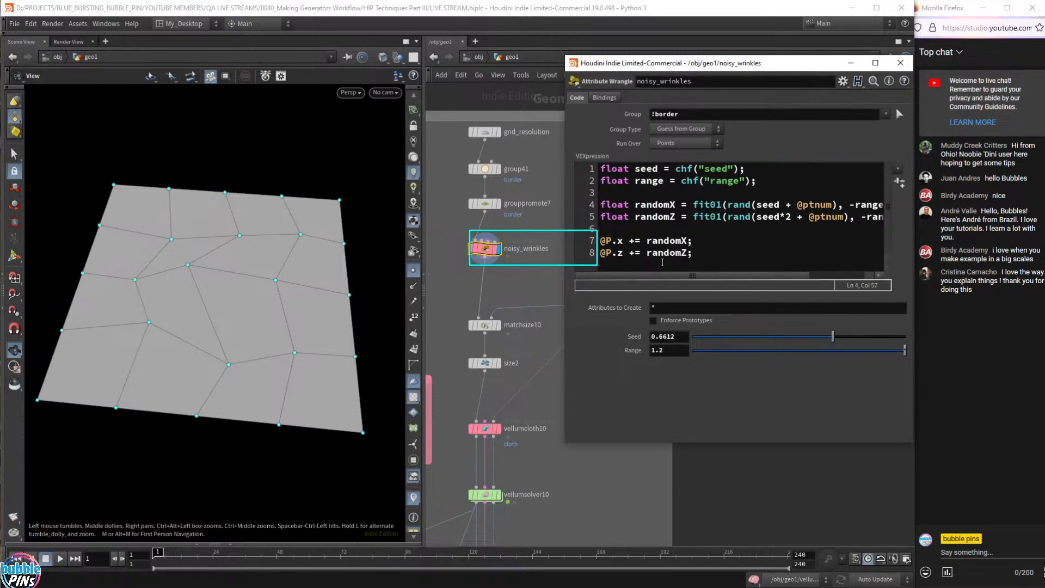
mouse_move(624, 241)
left_mouse_down()
mouse_move(608, 241)
mouse_move(612, 252)
left_mouse_up()
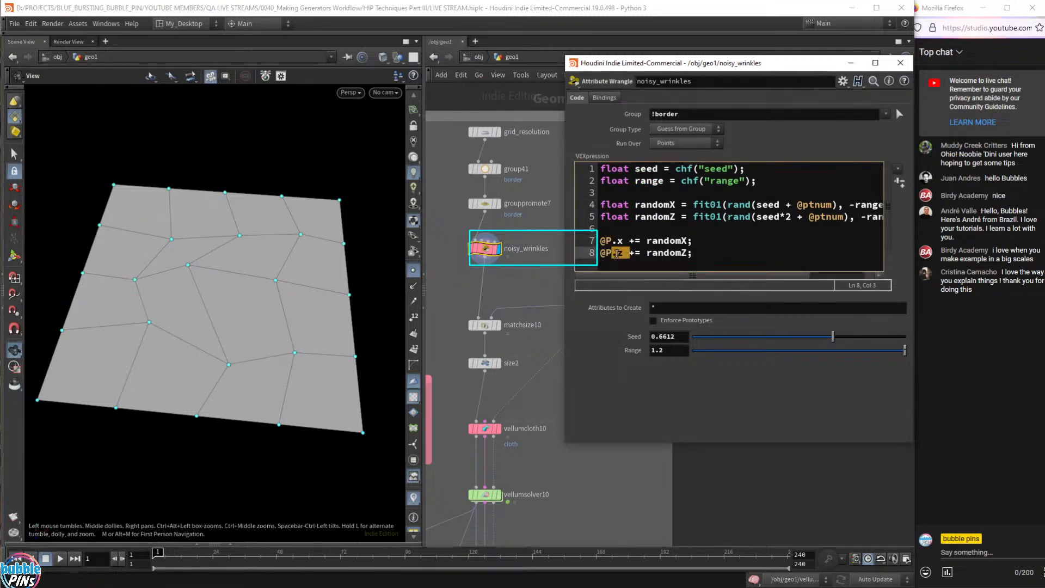
left_click(231, 544)
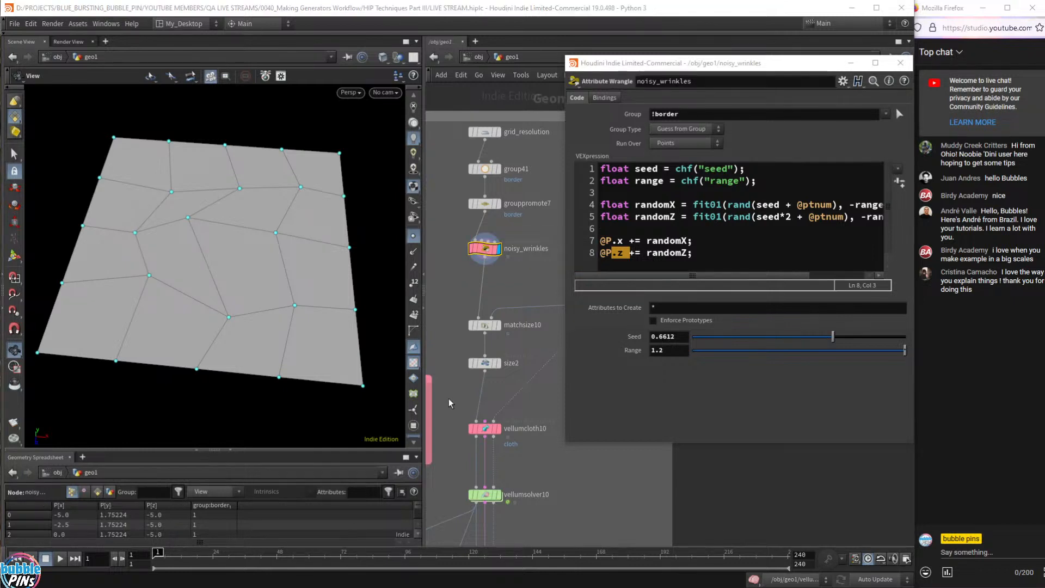
- Enlarge the spreadsheet and view grouppromote7's pre-jitter values and border grouping nodes
left_click_drag(313, 450, 313, 401)
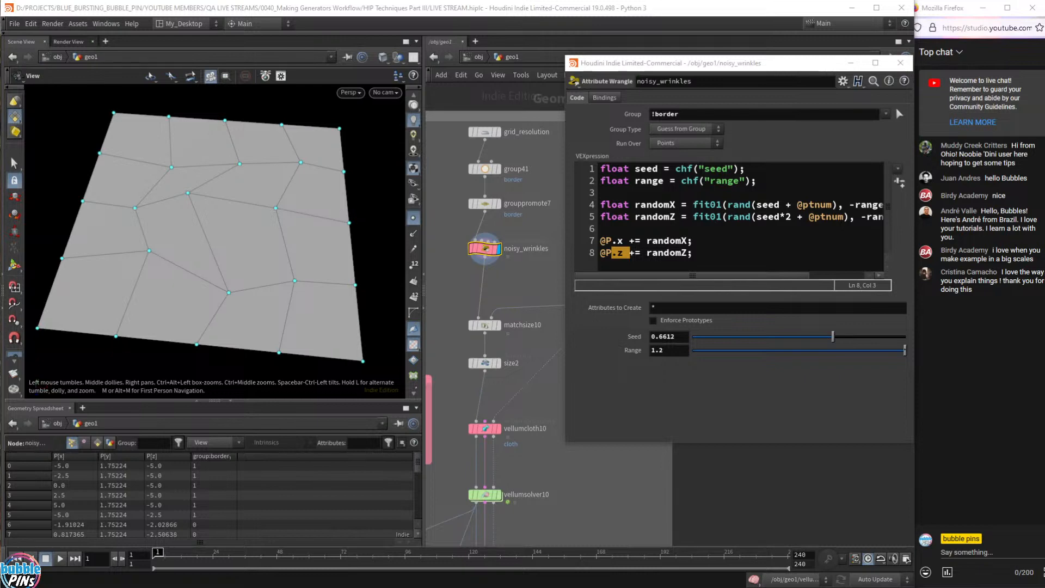
left_click(499, 205)
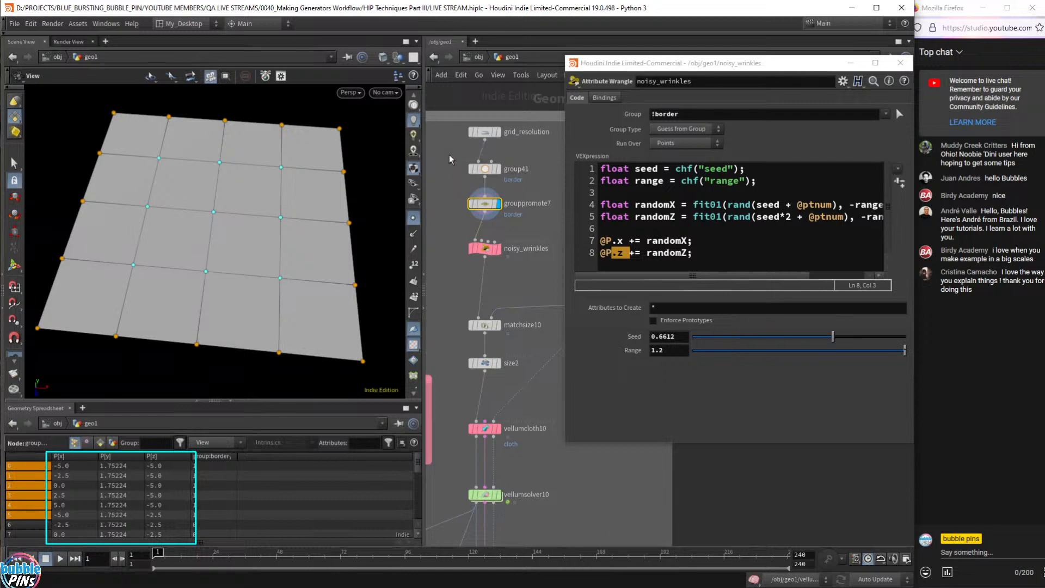
left_click_drag(448, 155, 550, 221)
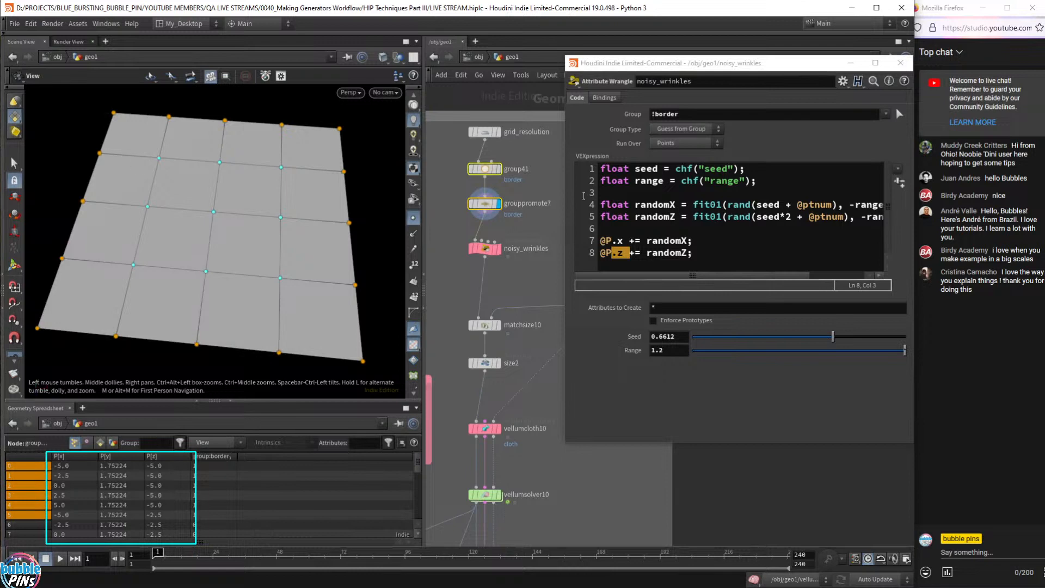
- Redisplay noisy_wrinkles and highlight its !border group, which excludes border points
left_click(496, 249)
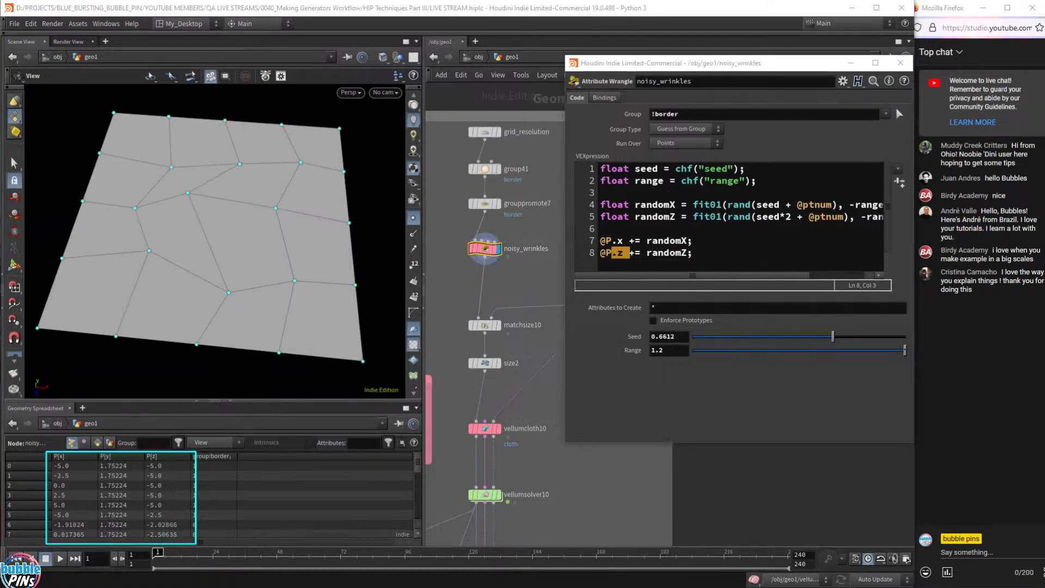
left_click_drag(603, 107, 721, 125)
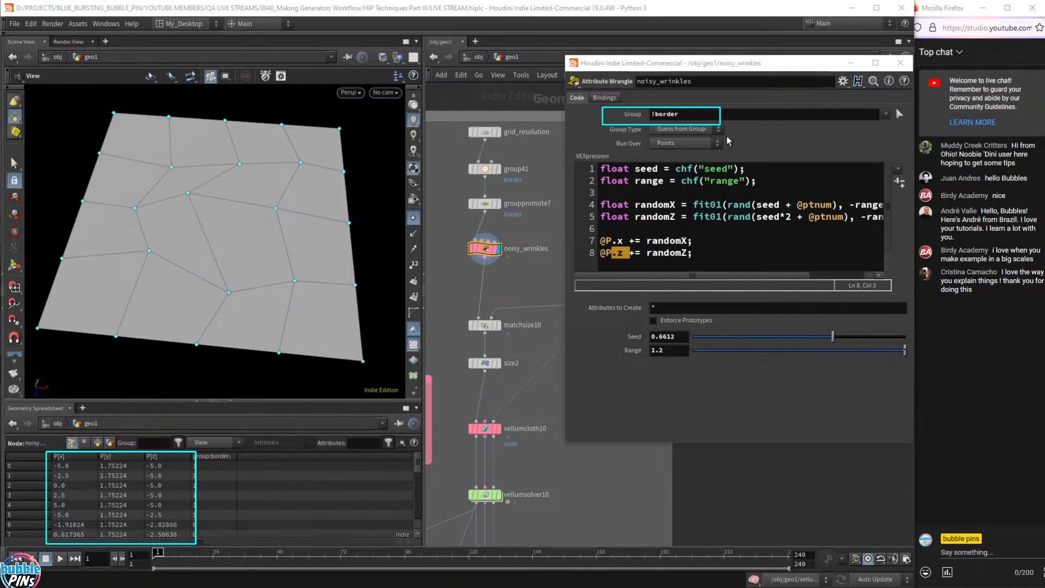
left_click_drag(680, 115, 661, 117)
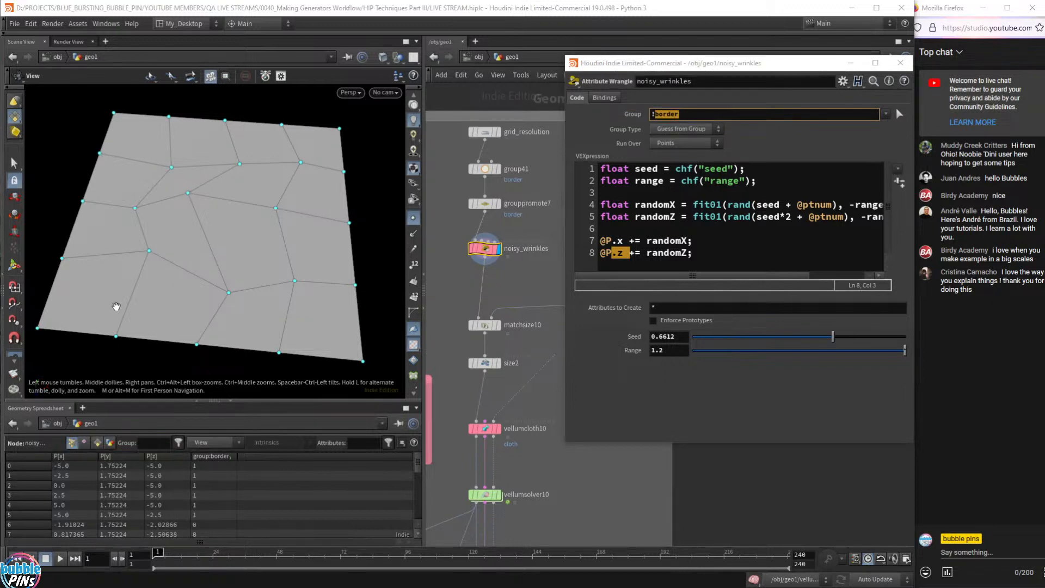
left_click(289, 158)
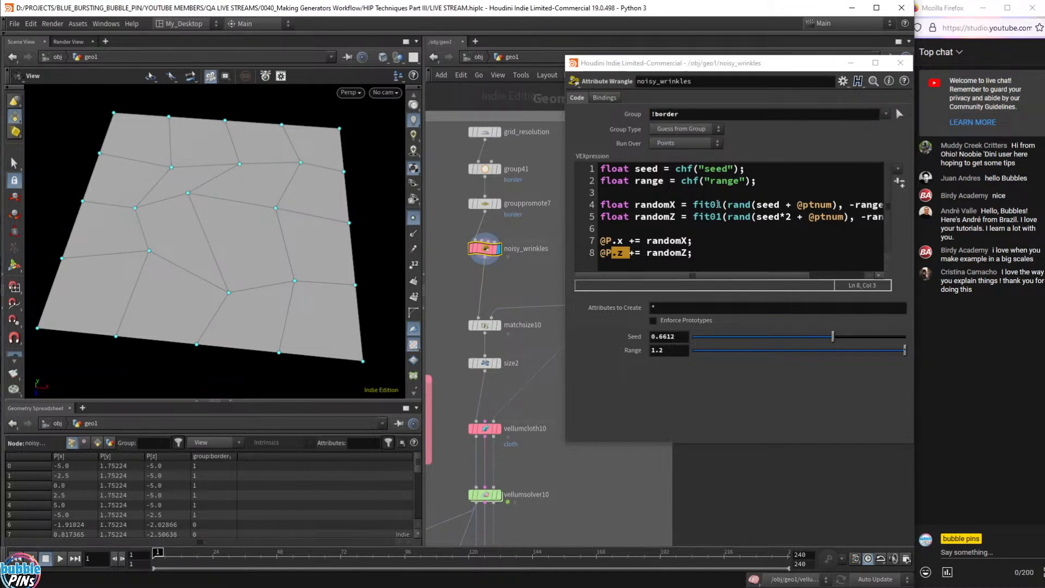
double_click(706, 205)
double_click(744, 206)
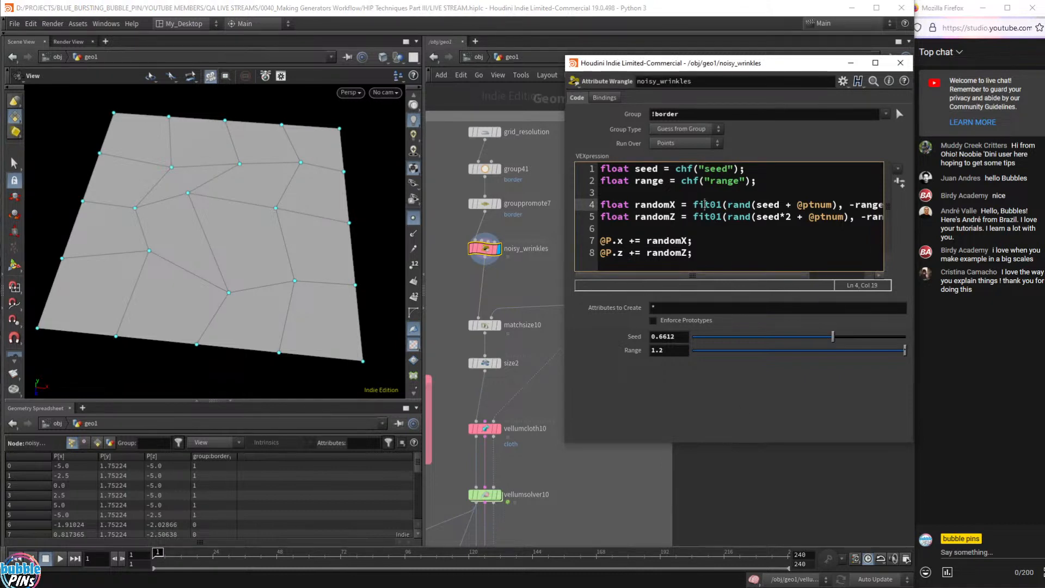
double_click(707, 205)
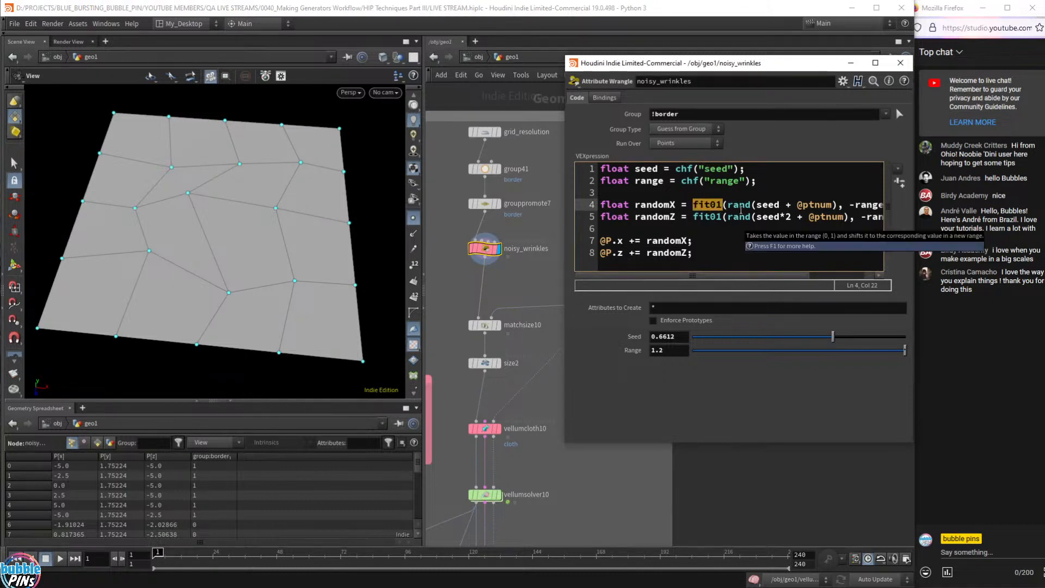
left_click_drag(728, 206, 841, 207)
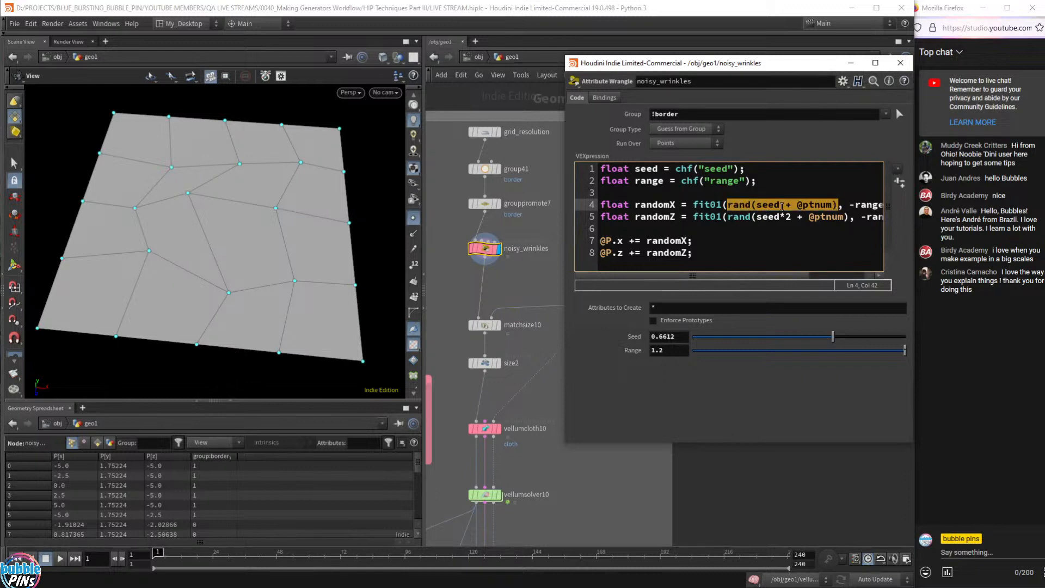
left_click_drag(781, 277, 841, 276)
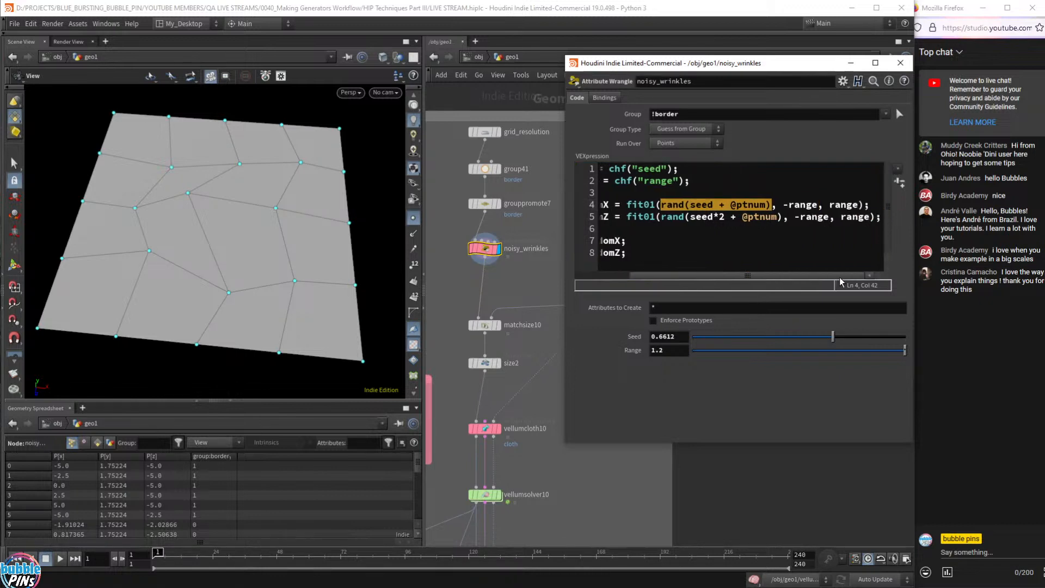
left_click_drag(620, 350, 623, 351)
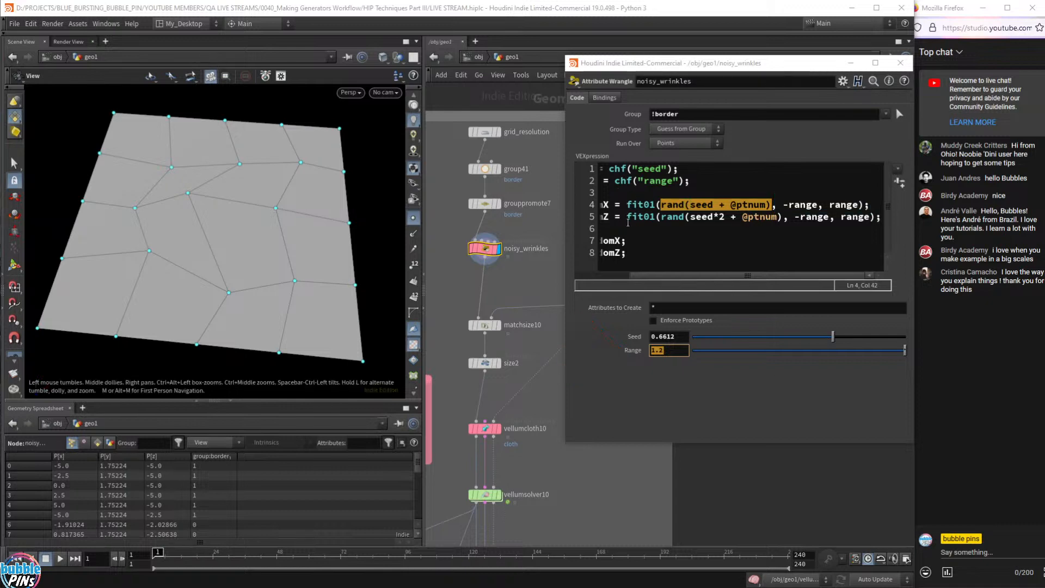
left_click(656, 217)
scroll(593, 260, "left", 3)
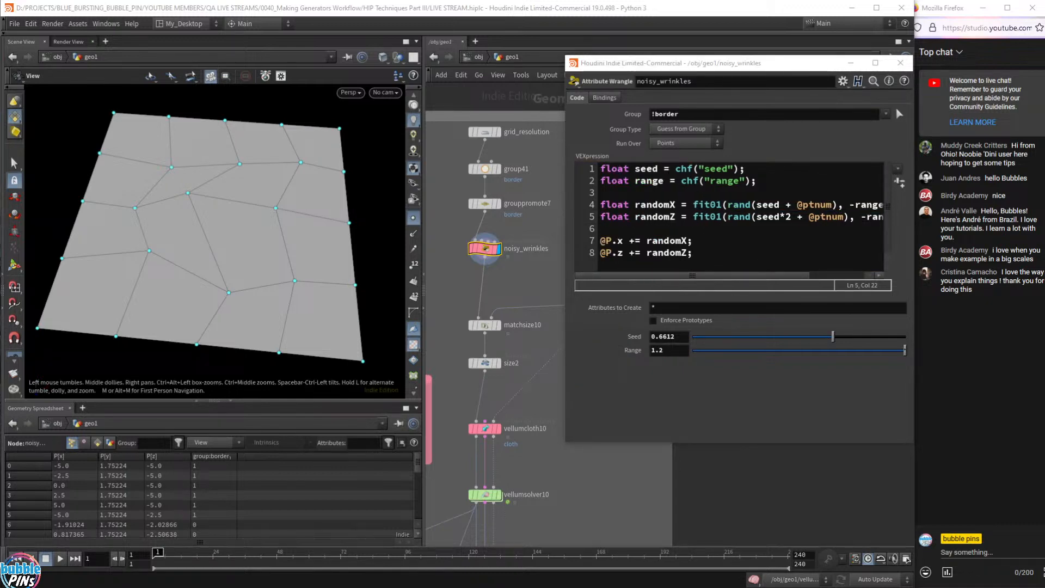
left_click_drag(583, 226, 701, 268)
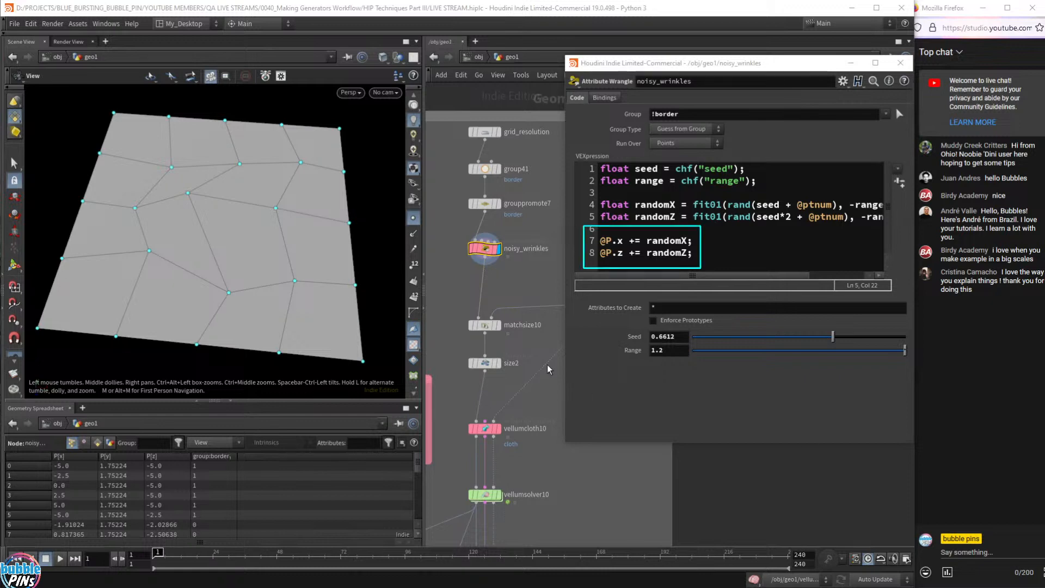
left_click_drag(624, 253, 612, 253)
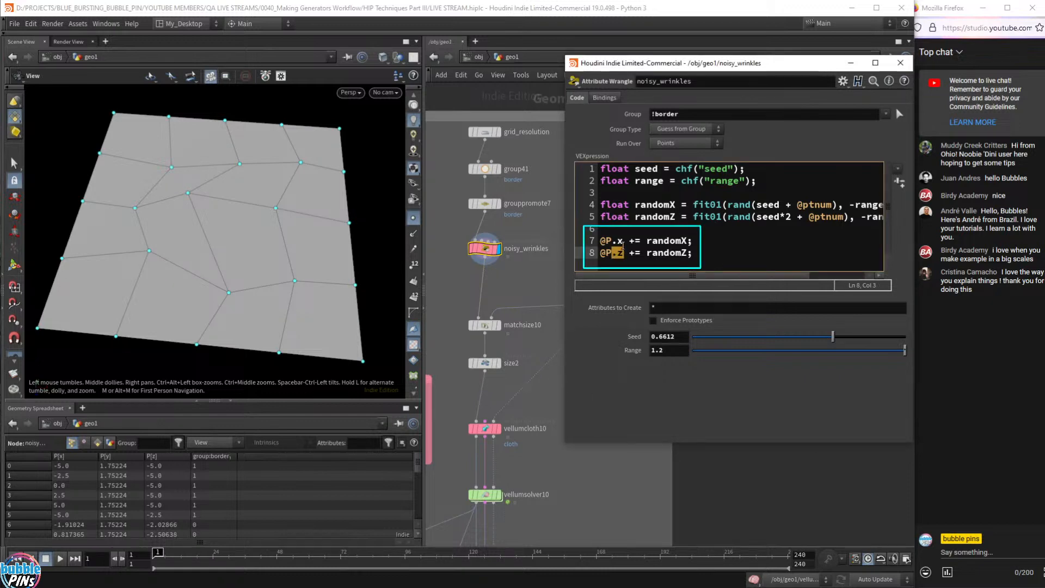
left_click(614, 242)
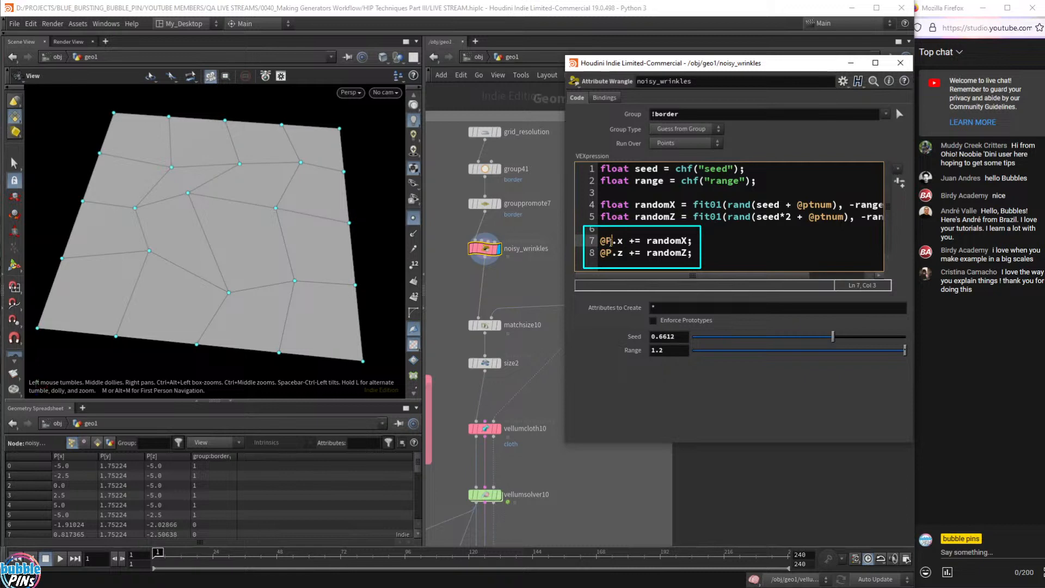
left_click_drag(618, 241, 599, 241)
left_click(654, 238)
double_click(666, 240)
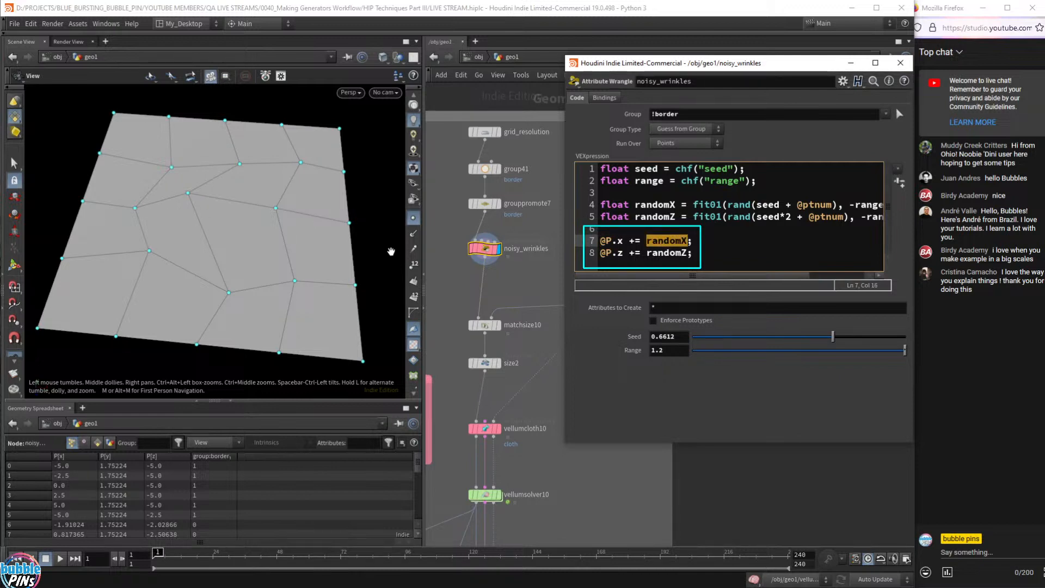
left_click(664, 255)
left_click_drag(693, 242, 645, 256)
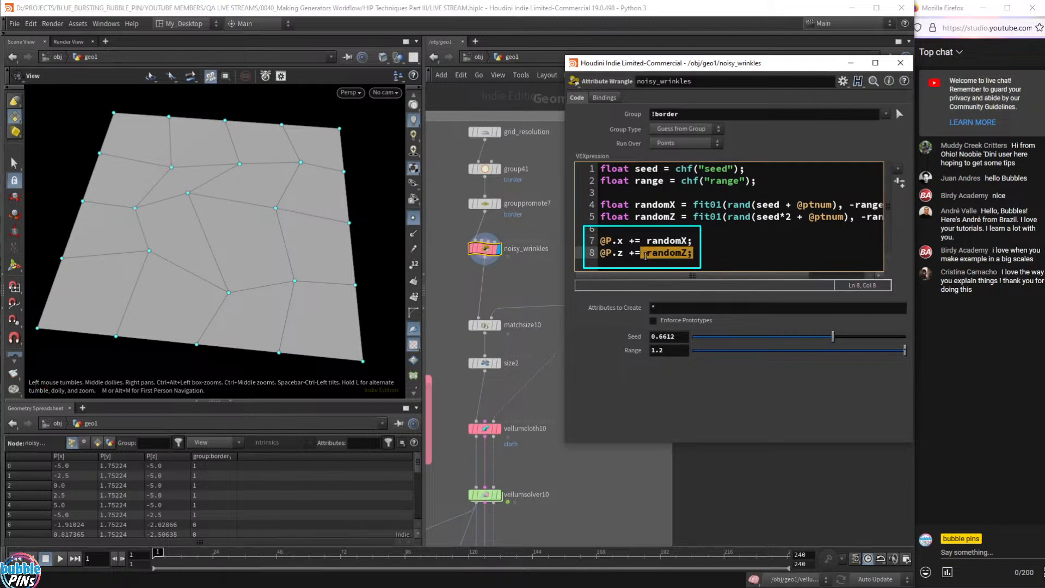
left_click(728, 251)
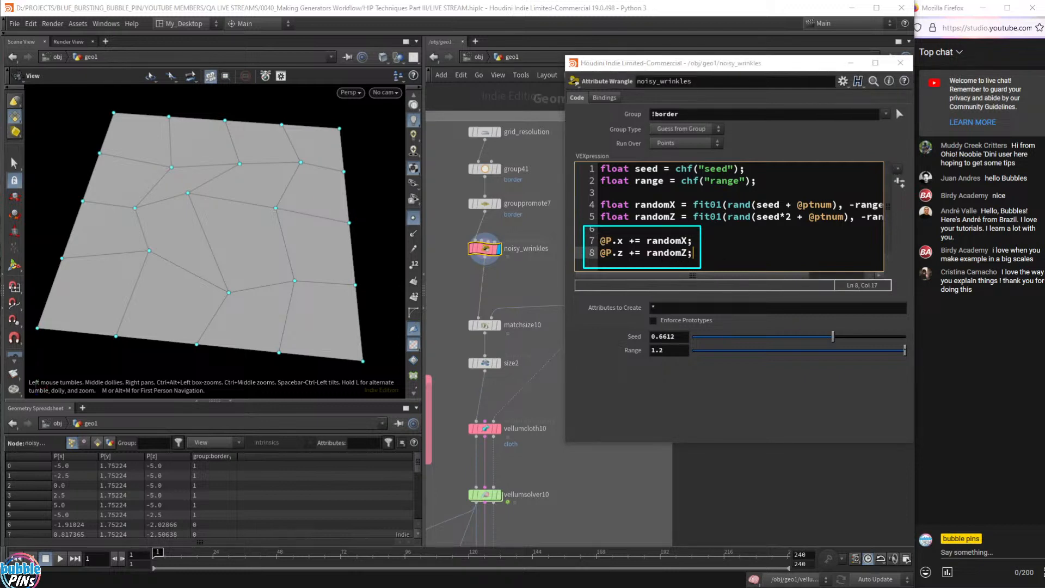
left_click_drag(227, 244, 220, 223)
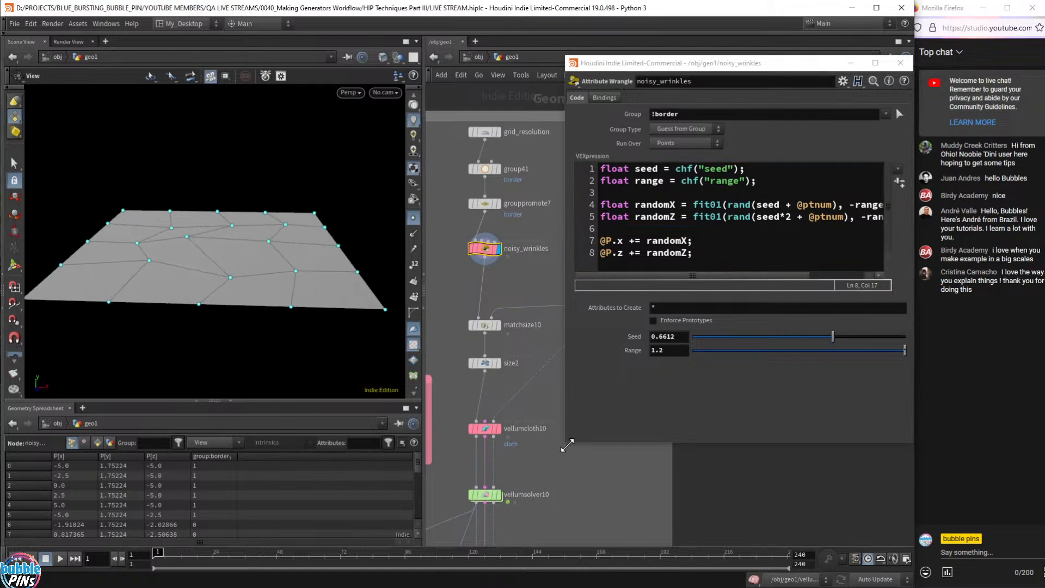
- Shrink and then close the floating Attribute Wrangle window
left_click_drag(567, 446, 657, 376)
left_click_drag(284, 271, 380, 315)
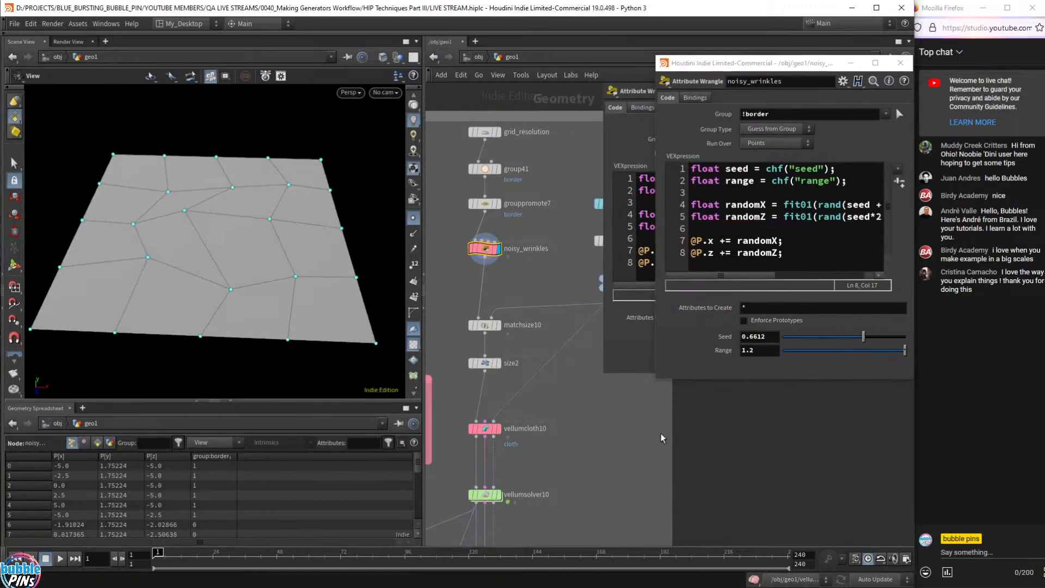
left_click(900, 63)
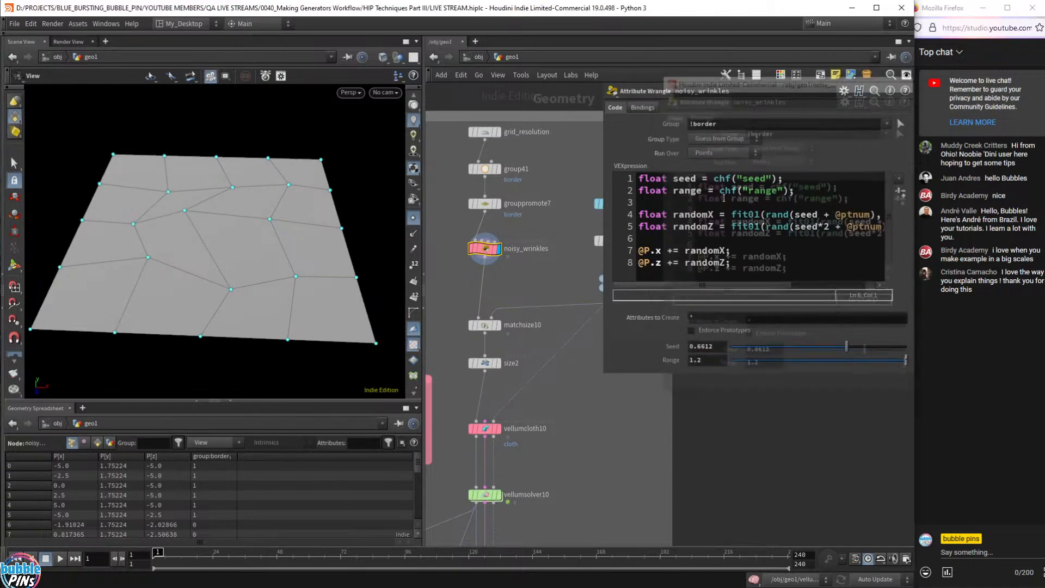
- Display vellumsolver10, play the cloth sim to frame 58, and orbit the creased sheet
left_click(497, 494)
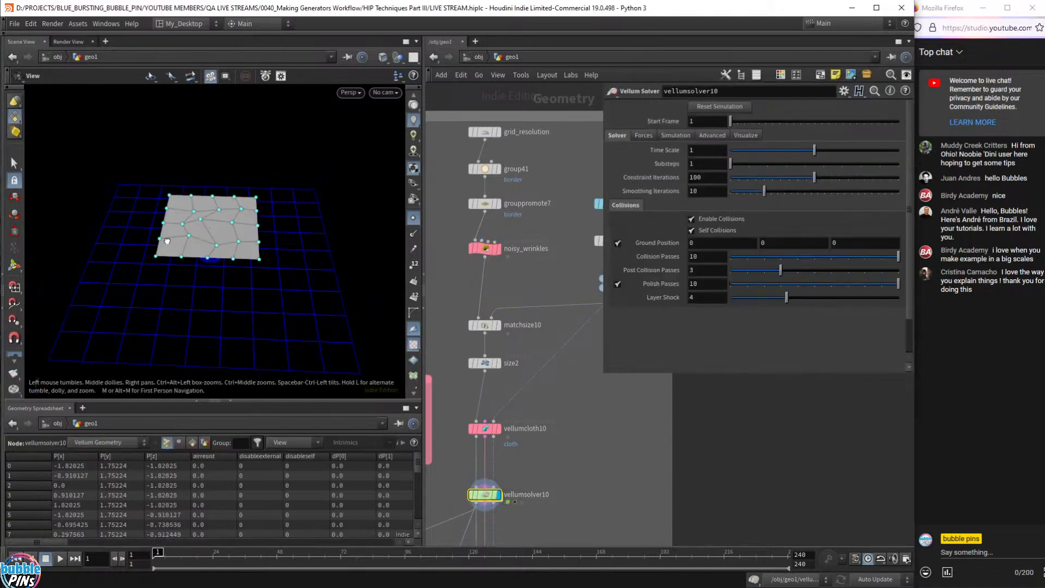
key("Up")
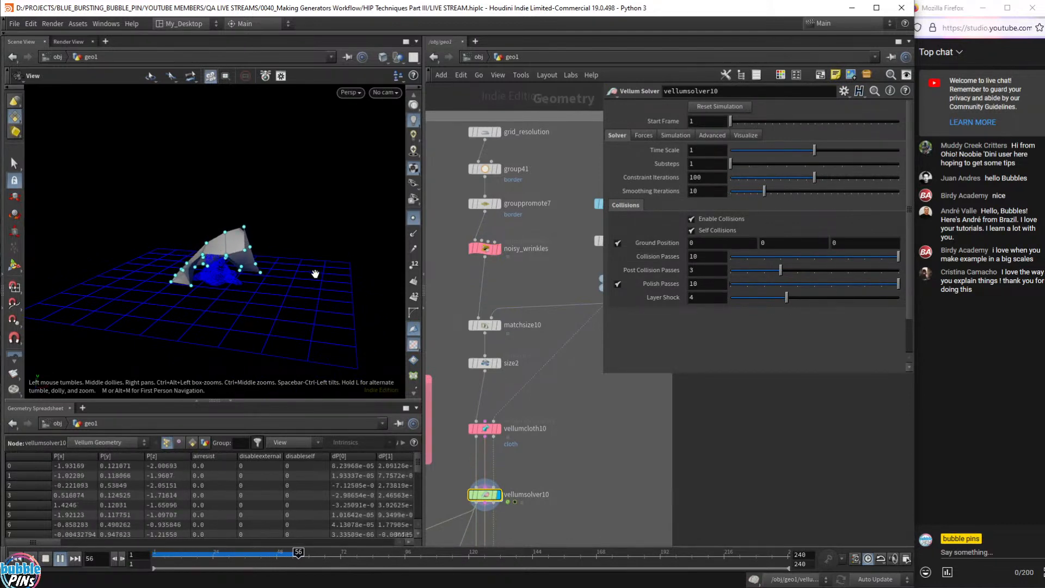
key("Up")
left_click_drag(316, 277, 303, 253)
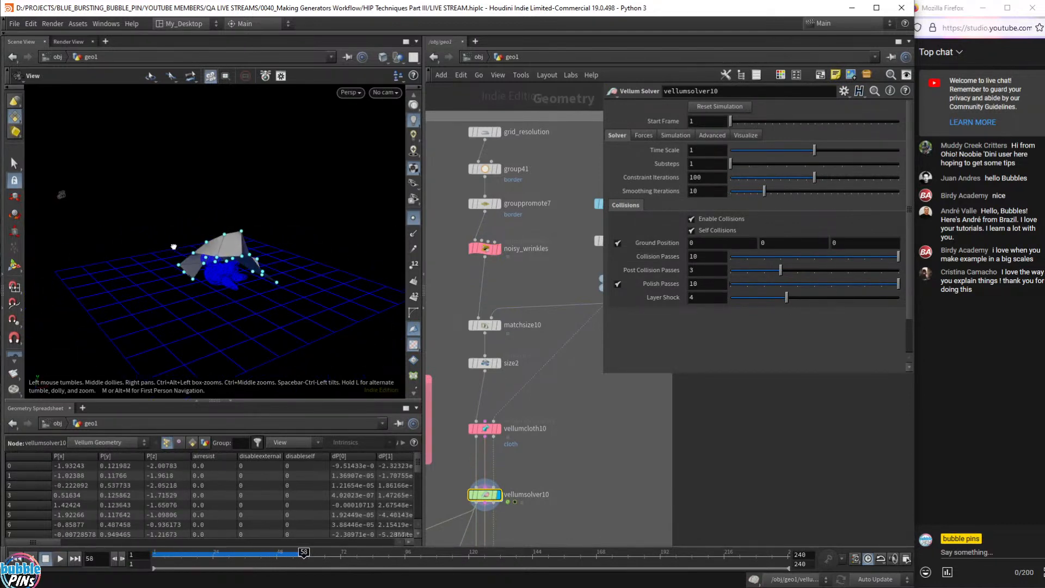
left_click_drag(177, 313, 243, 277)
scroll(201, 238, "up", 5)
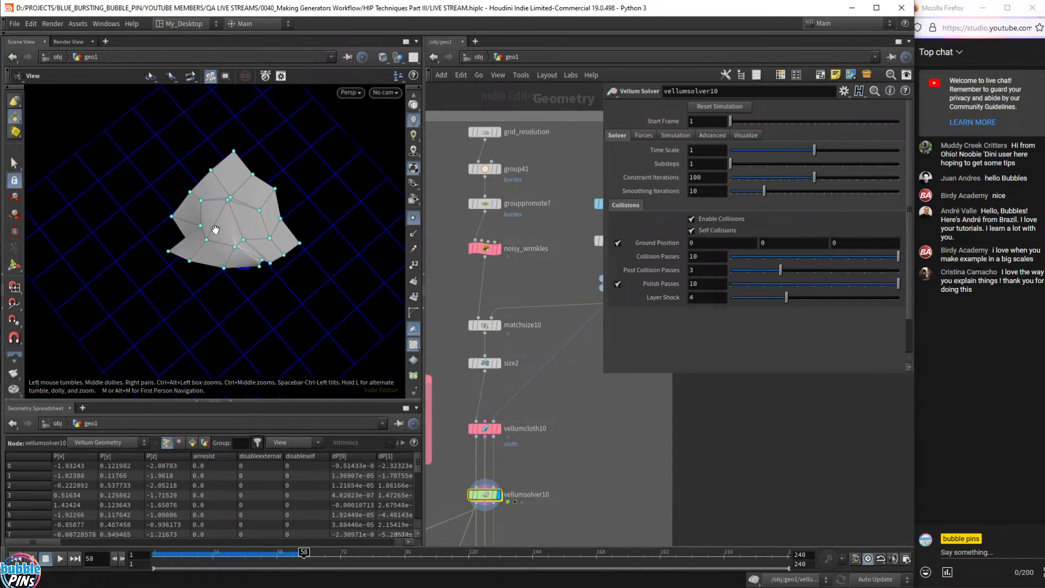
left_click_drag(232, 229, 162, 191)
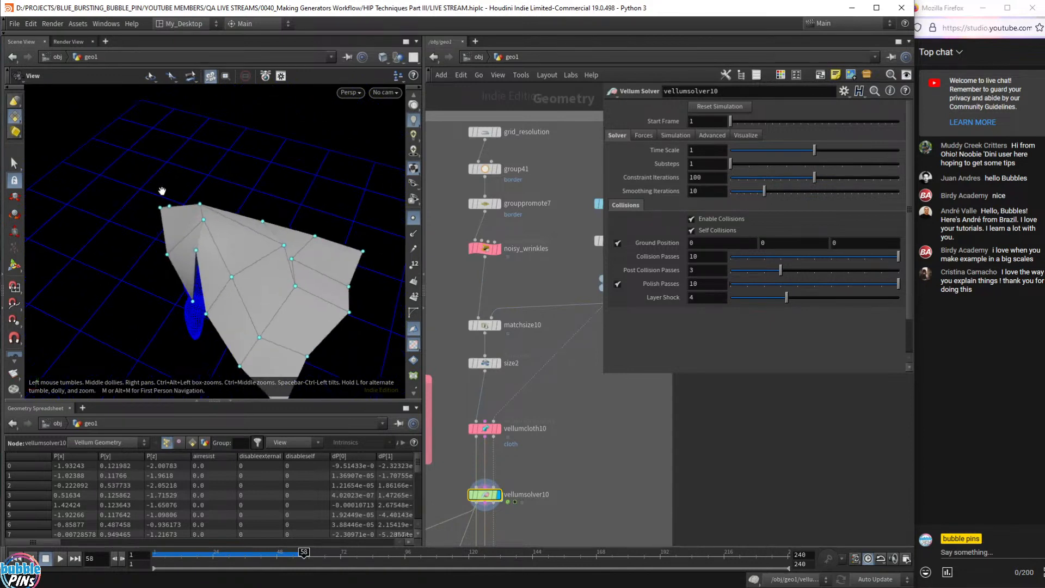
left_click_drag(162, 191, 327, 256)
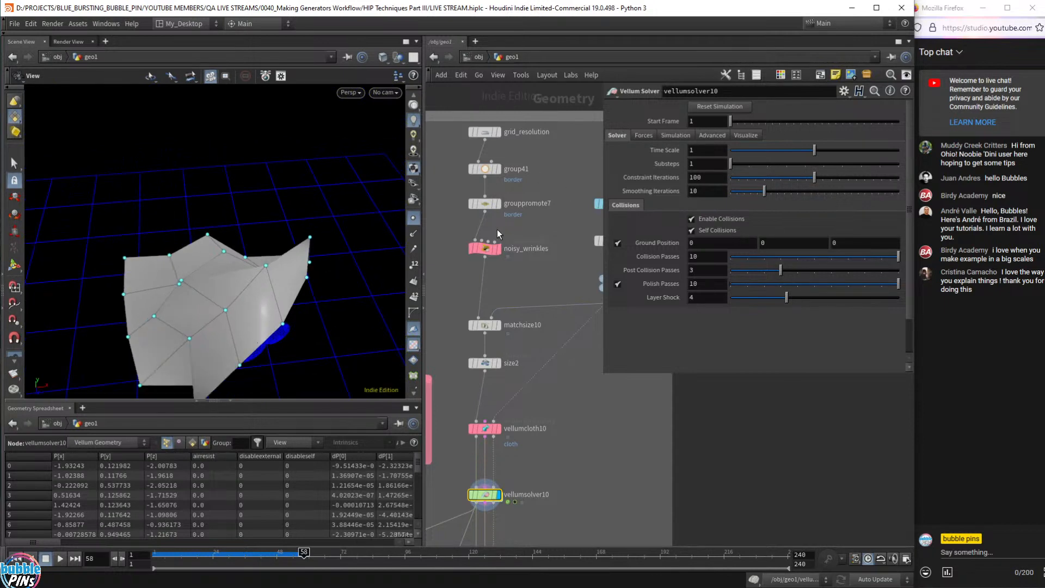
- Bypass noisy_wrinkles and play the sim from frame 1 to see the plain drape
left_click(471, 248)
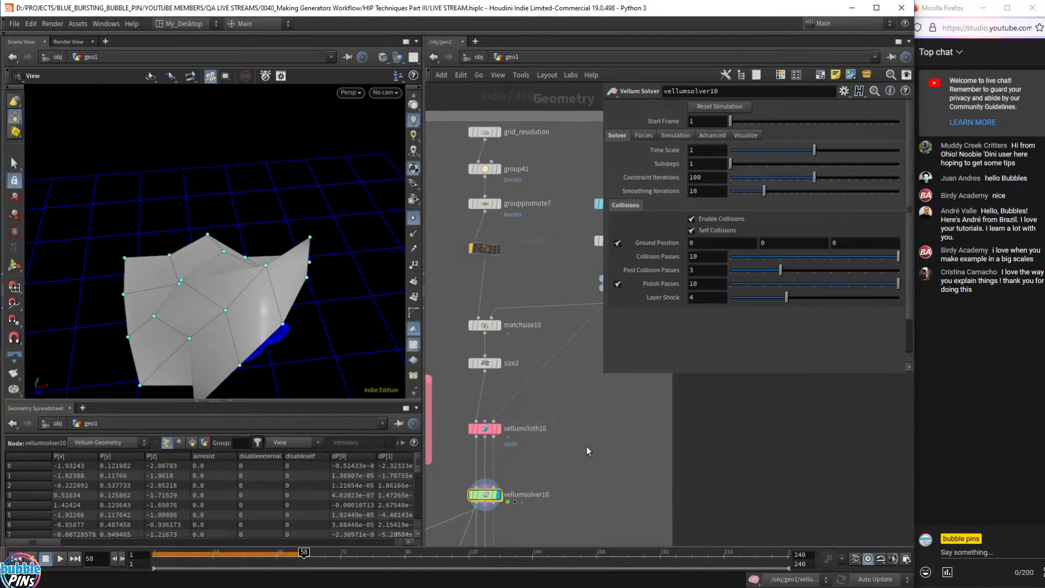
key("ctrl+Up")
left_click_drag(256, 241, 283, 262)
key("Up")
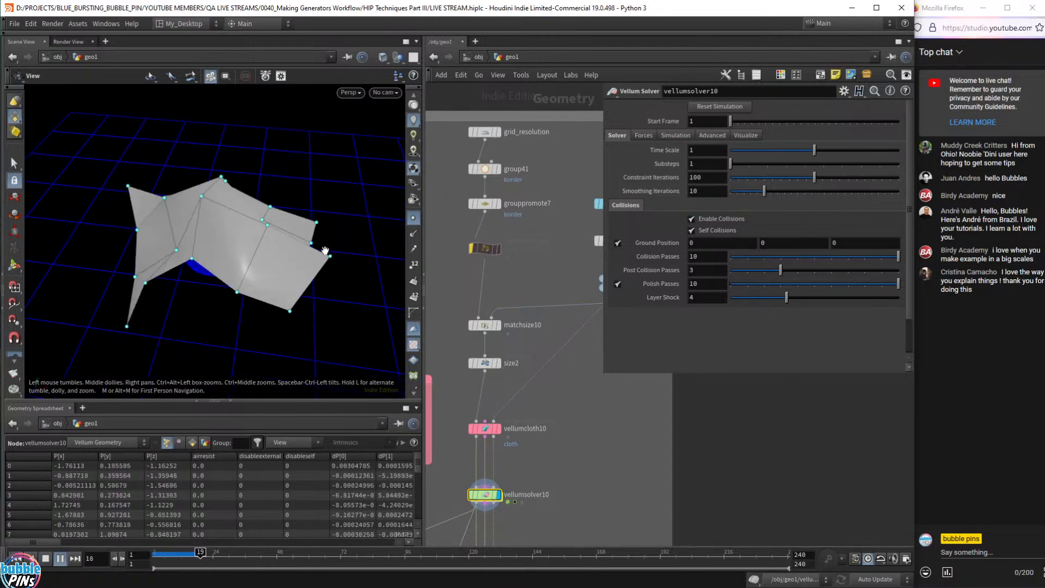
key("Up")
left_click_drag(214, 219, 237, 217)
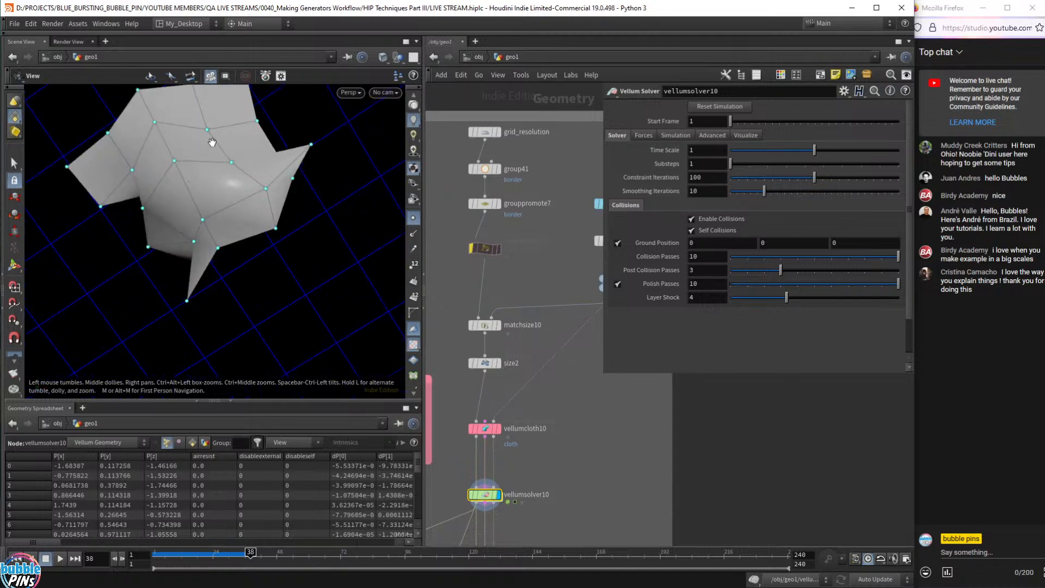
left_click_drag(277, 235, 246, 252)
- Re-enable noisy_wrinkles and replay the wrinkled sim to frame 82 over the blue collider
key("ctrl+Up")
left_click(470, 247)
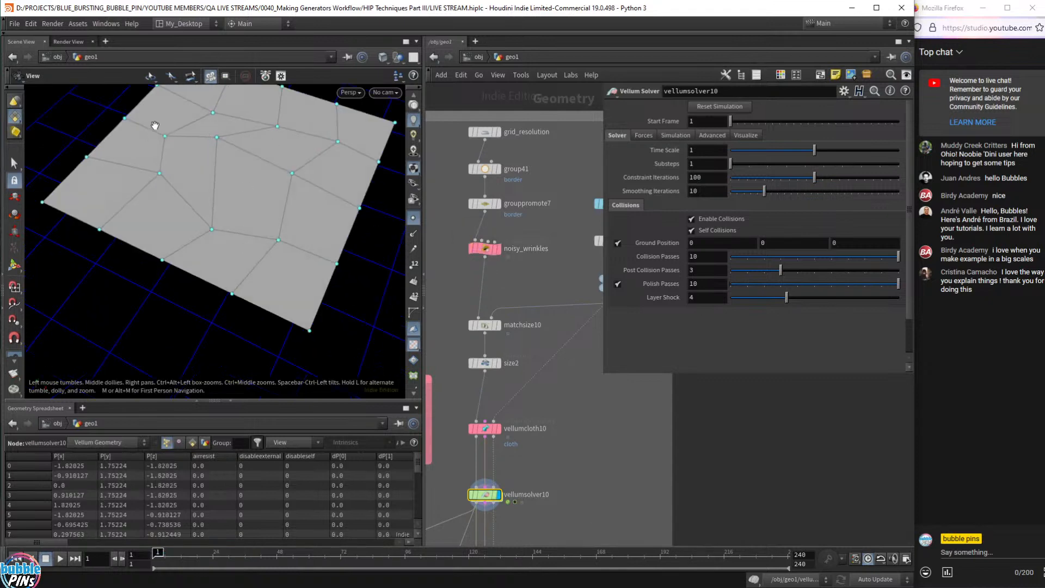
left_click_drag(253, 162, 287, 198)
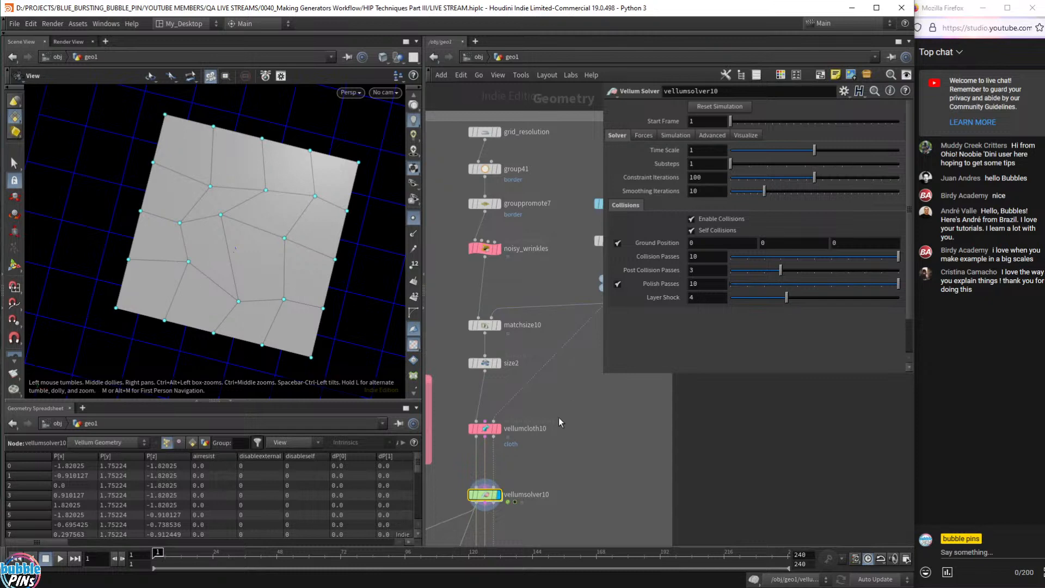
key("Up")
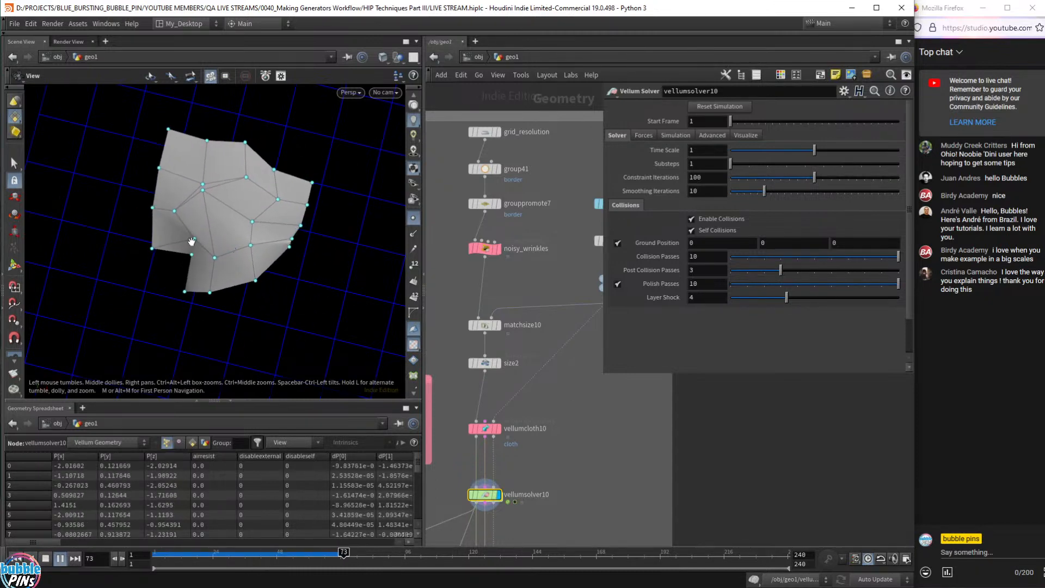
key("Up")
left_click_drag(303, 258, 275, 225)
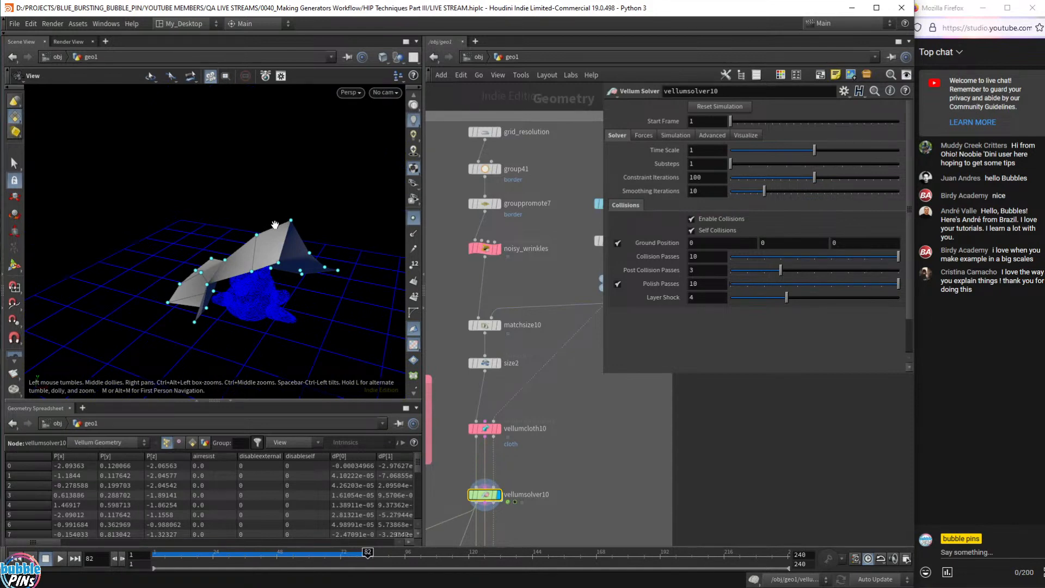
left_click_drag(265, 283, 348, 291)
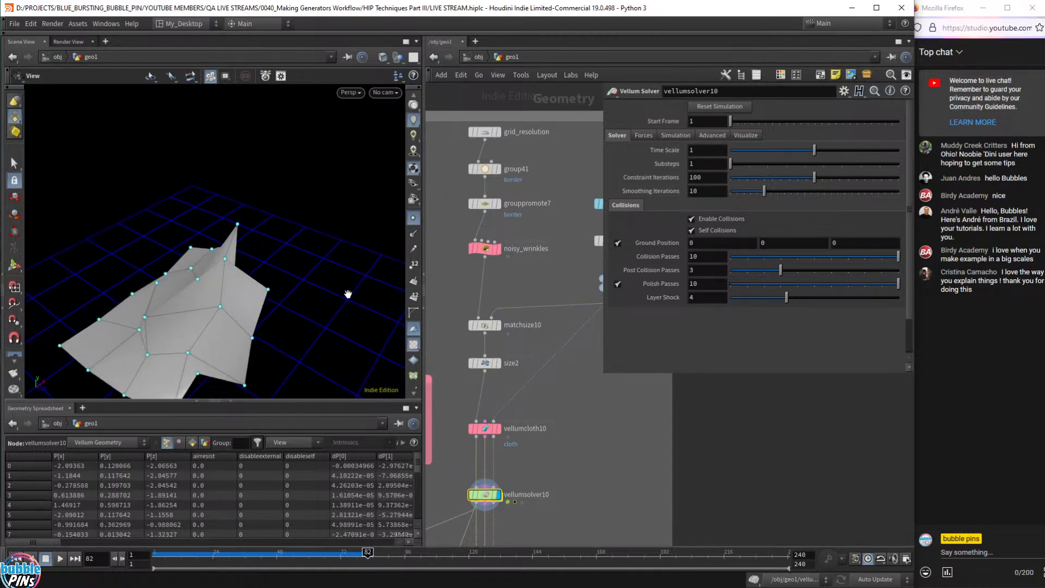
left_click_drag(334, 286, 258, 376)
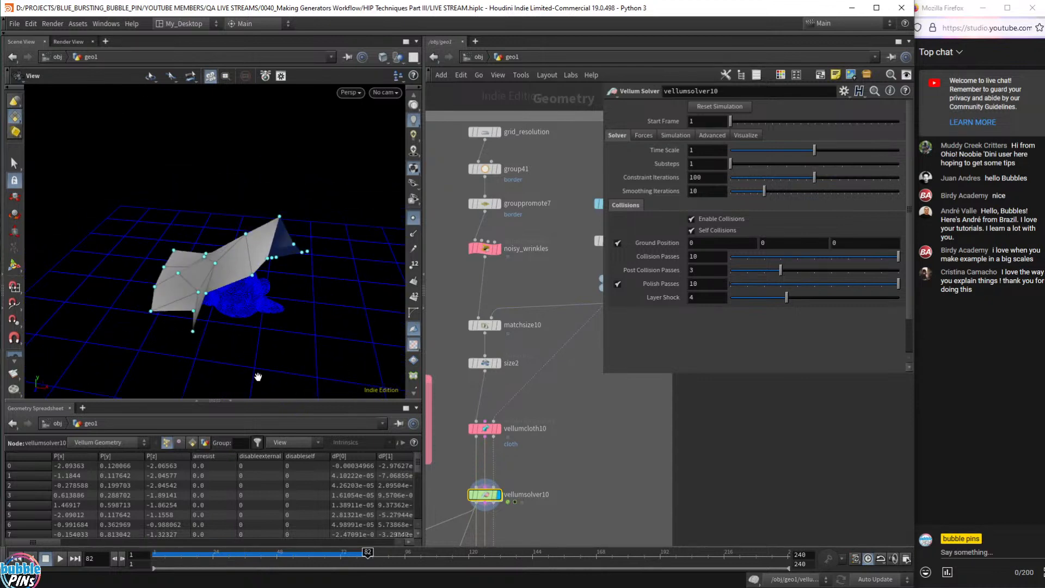
- Enlarge the 3D view and hide the cloth's point markers
left_click_drag(306, 403, 297, 451)
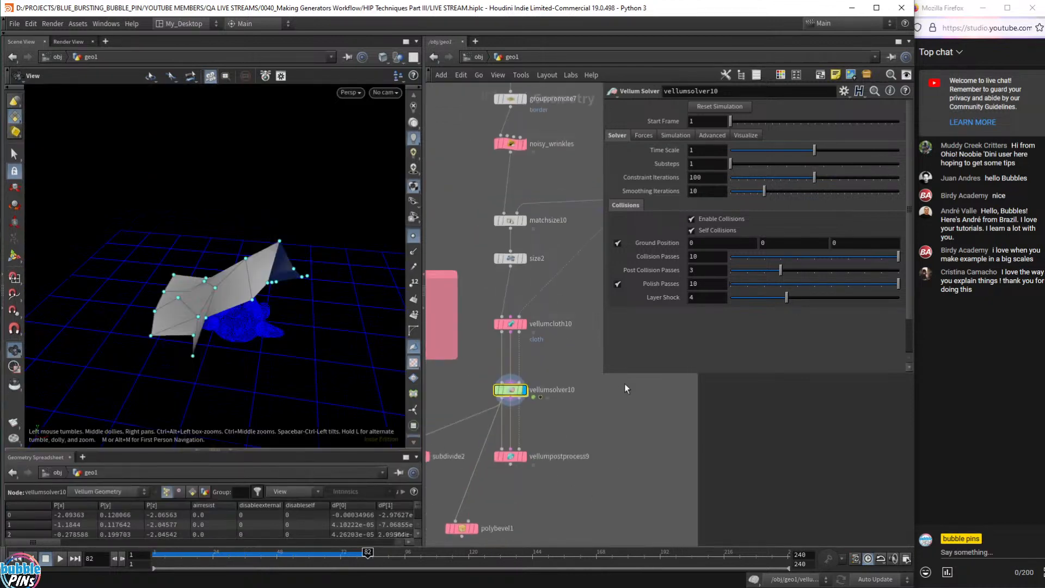
scroll(590, 432, "down", 5)
scroll(582, 452, "up", 3)
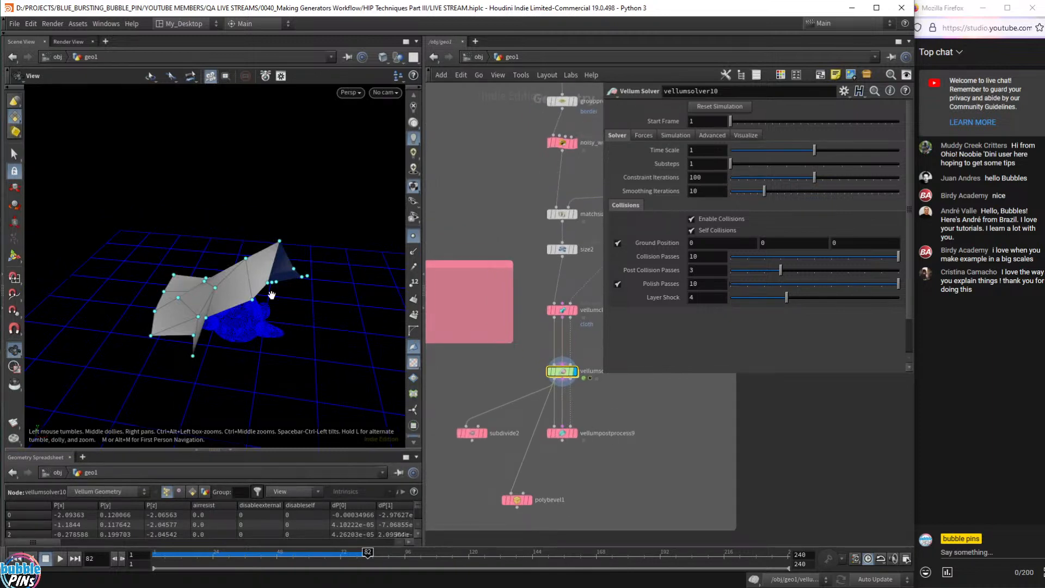
left_click_drag(261, 276, 305, 268)
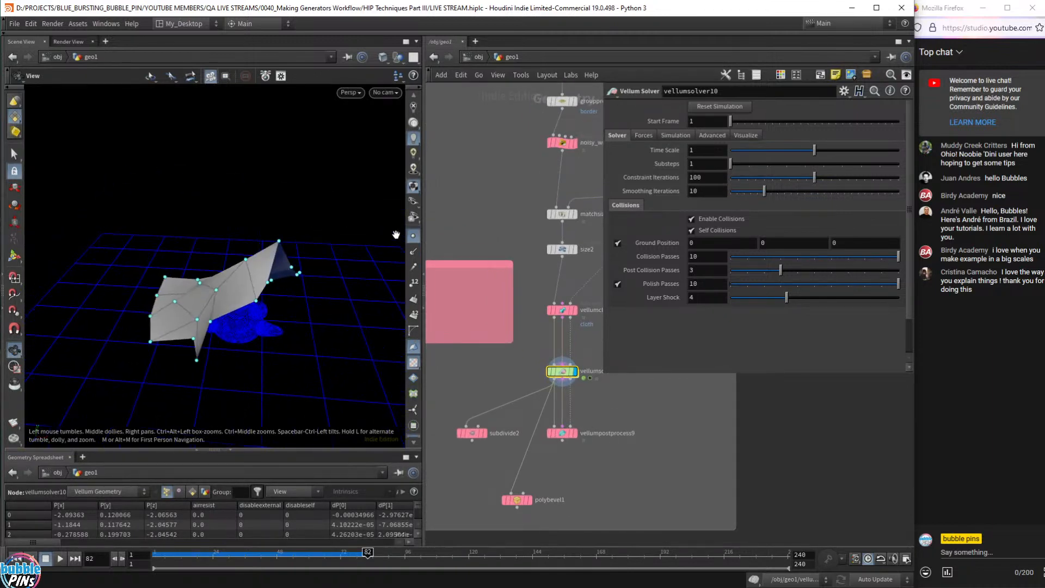
left_click(413, 235)
left_click_drag(216, 270, 277, 273)
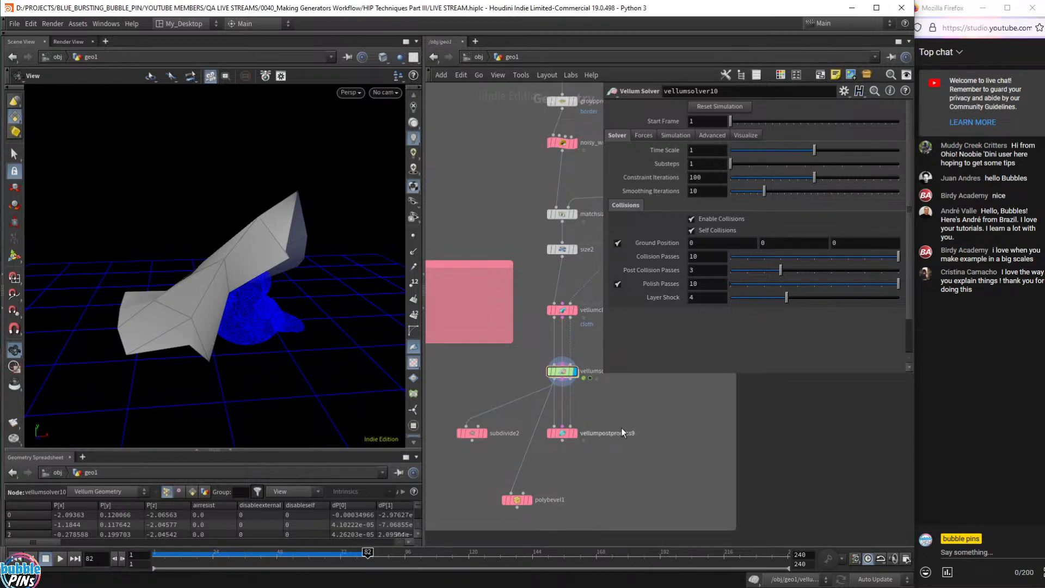
scroll(621, 427, "up", 3)
- Display vellumpostprocess9's smoothed, subdivided cloth
left_click(530, 440)
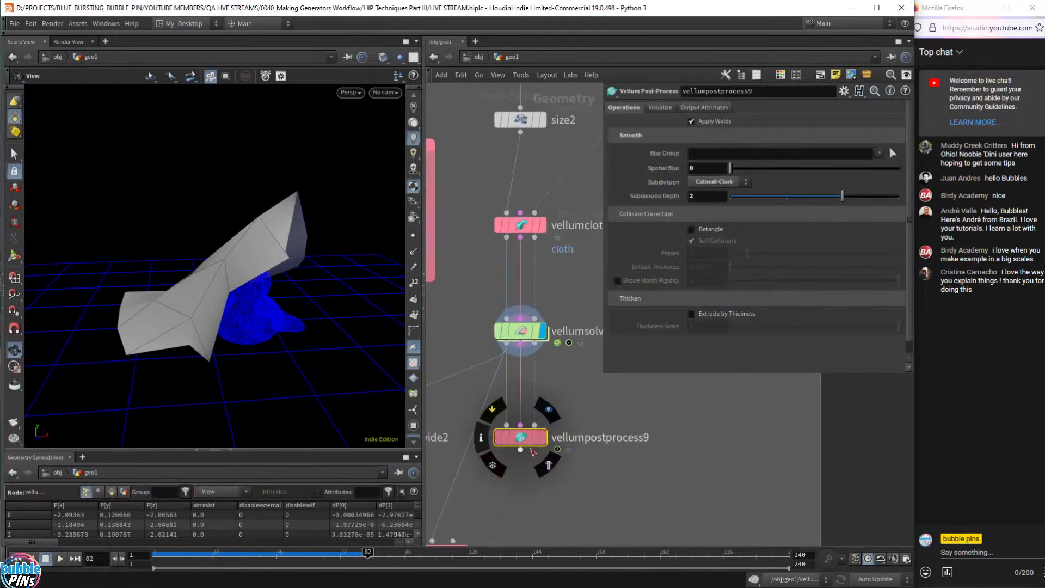
left_click(543, 439)
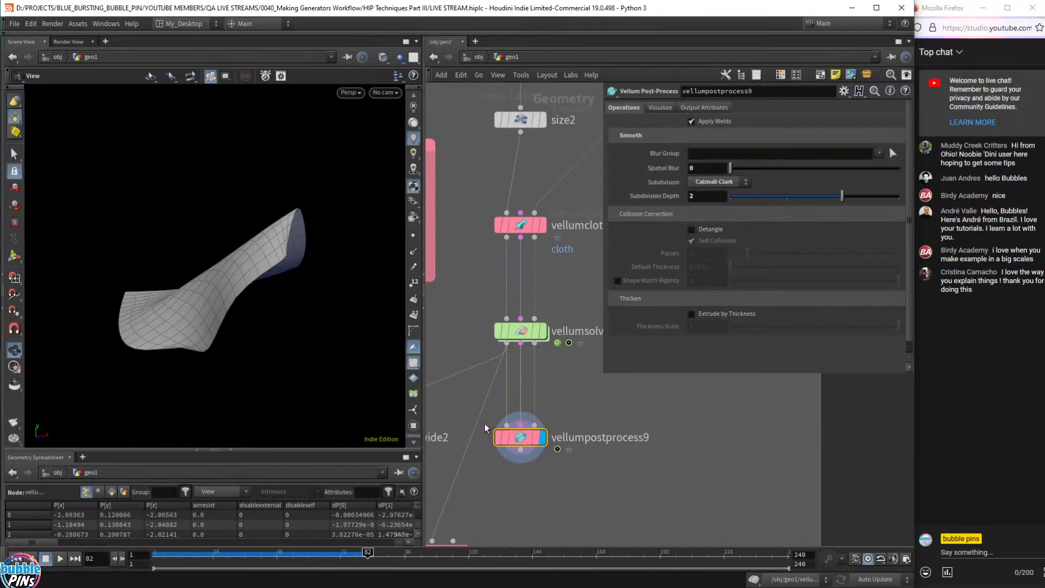
left_click_drag(305, 349, 287, 366)
scroll(532, 436, "down", 6)
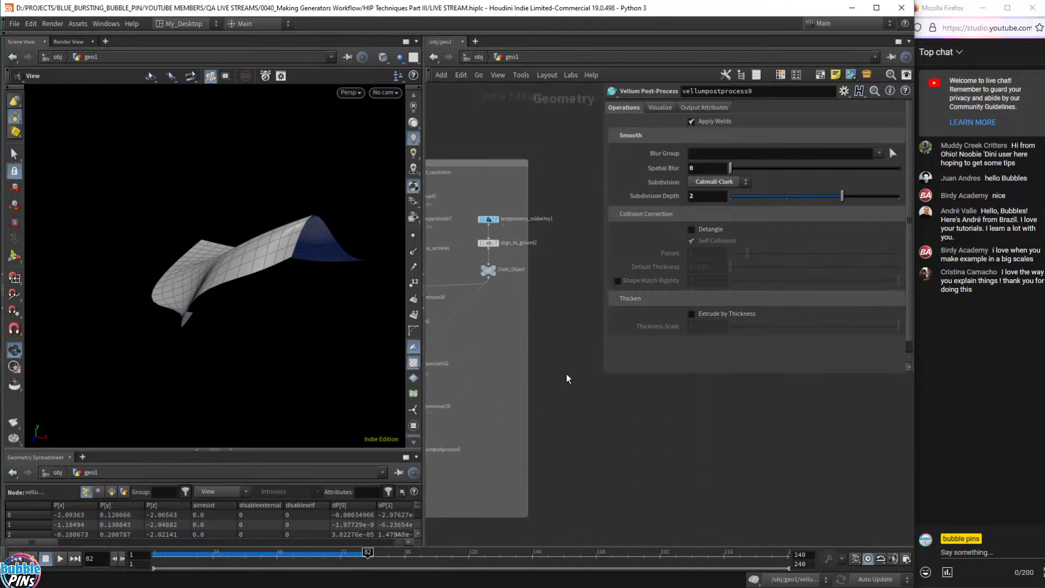
- Template Cloth_Object to show the rubber toy as wireframe, then display subdivide2's output
left_click(497, 277)
middle_click_drag(496, 474, 660, 439)
left_click_drag(305, 379, 256, 256)
scroll(496, 432, "up", 5)
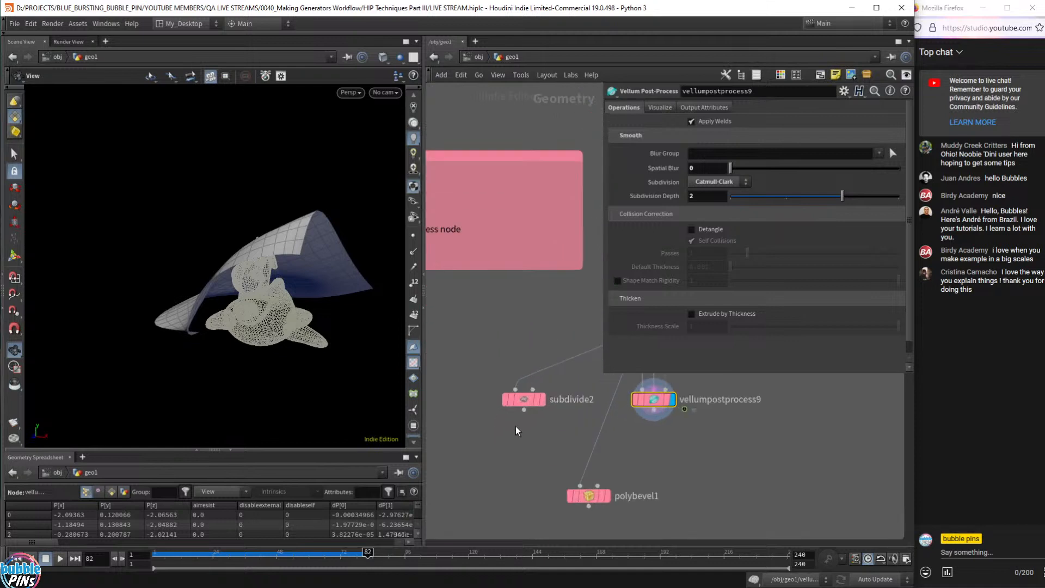
middle_click_drag(516, 431, 522, 476)
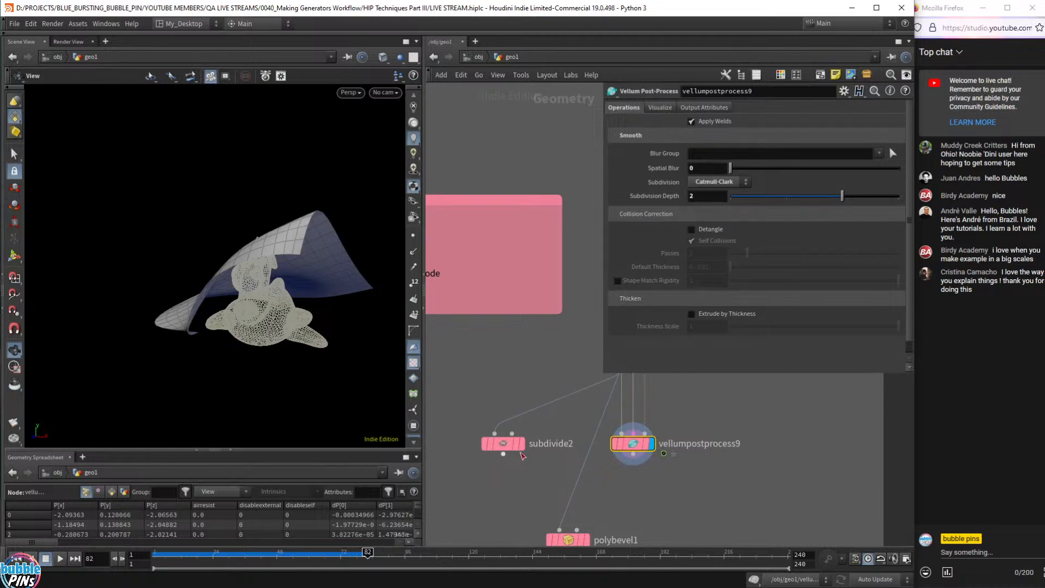
left_click(521, 444)
- Select subdivide2 and switch the viewport to Flat Shaded
left_click(502, 442)
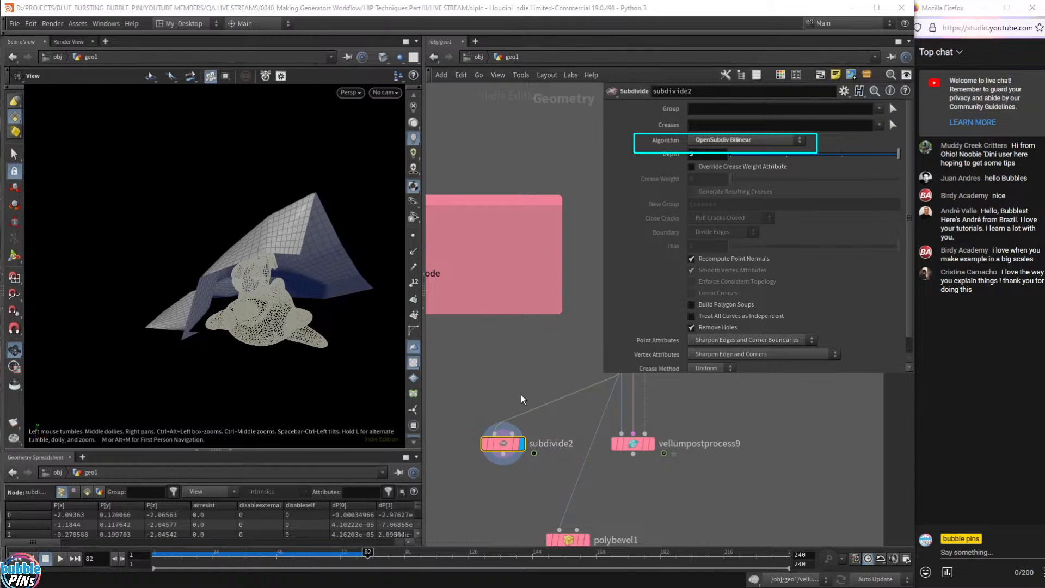
left_click_drag(264, 226, 337, 235)
left_click_drag(280, 263, 273, 291)
left_click(382, 56)
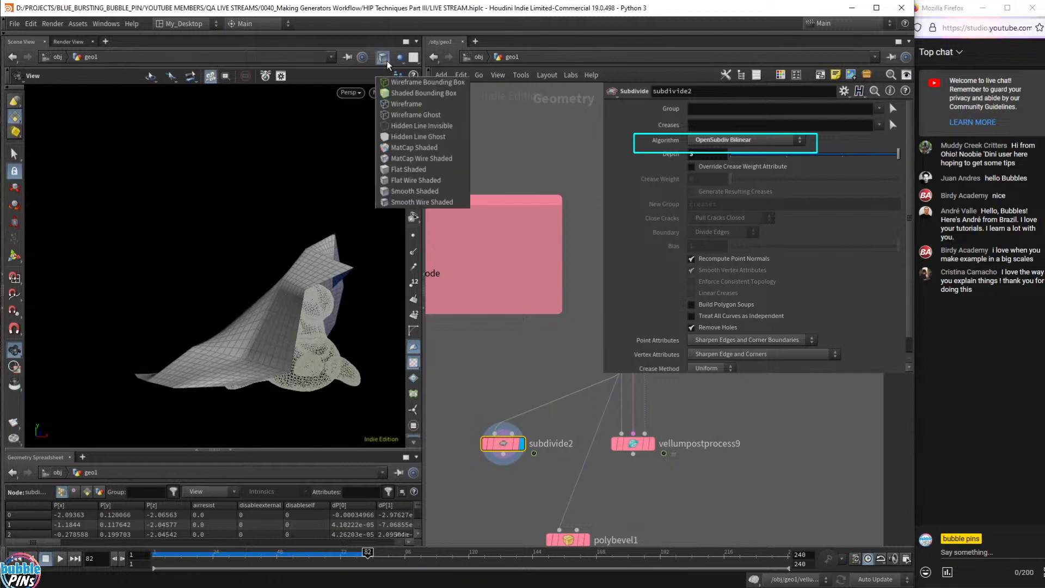
left_click(421, 173)
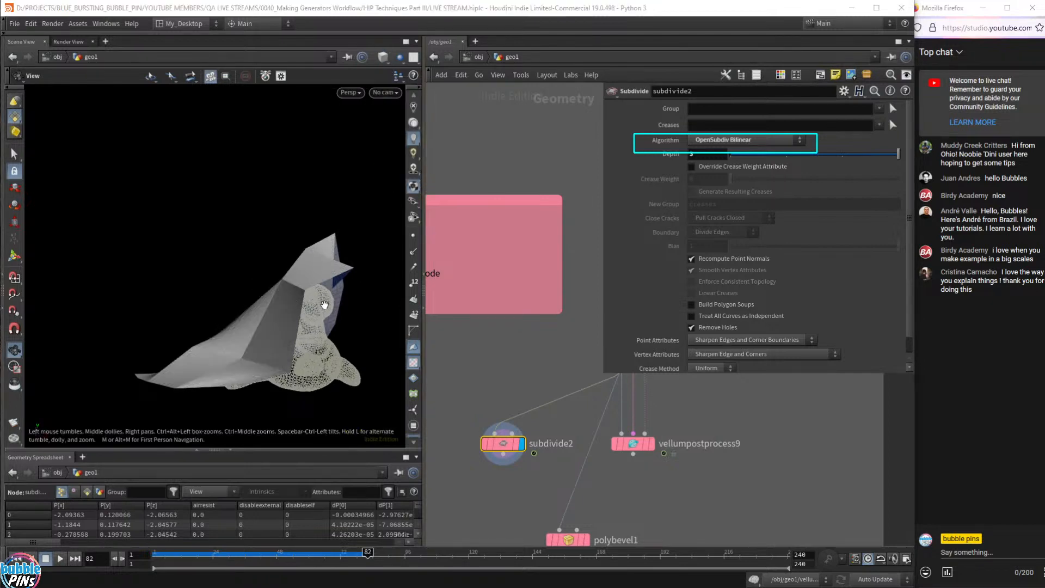
mouse_move(325, 305)
left_mouse_down()
mouse_move(268, 259)
mouse_move(335, 269)
mouse_move(370, 289)
mouse_move(302, 306)
left_mouse_up()
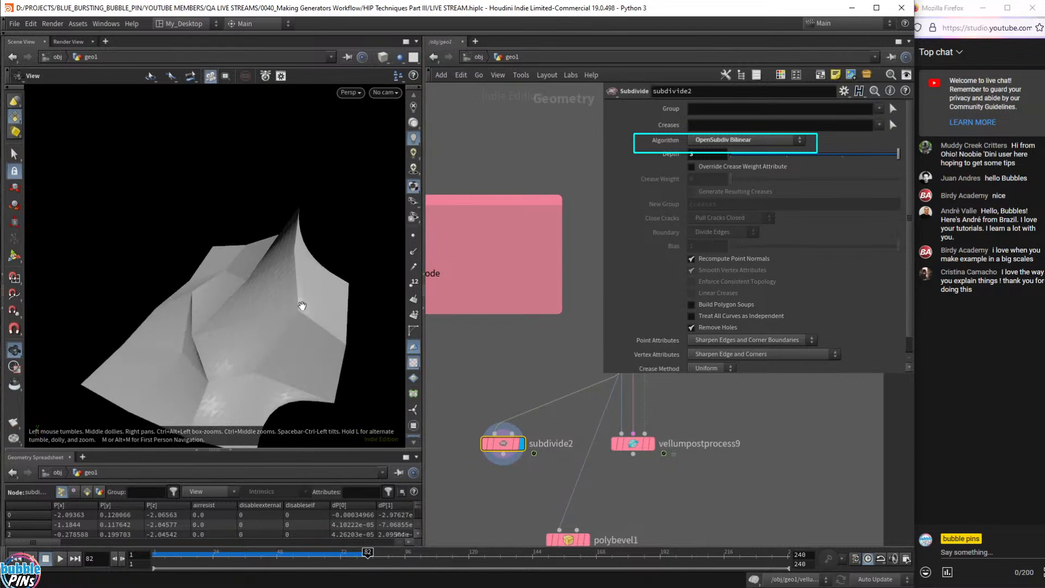
- Compare with raw vellumsolver10 output, redisplay subdivide2, and select polybevel1
left_click_drag(273, 374, 200, 289)
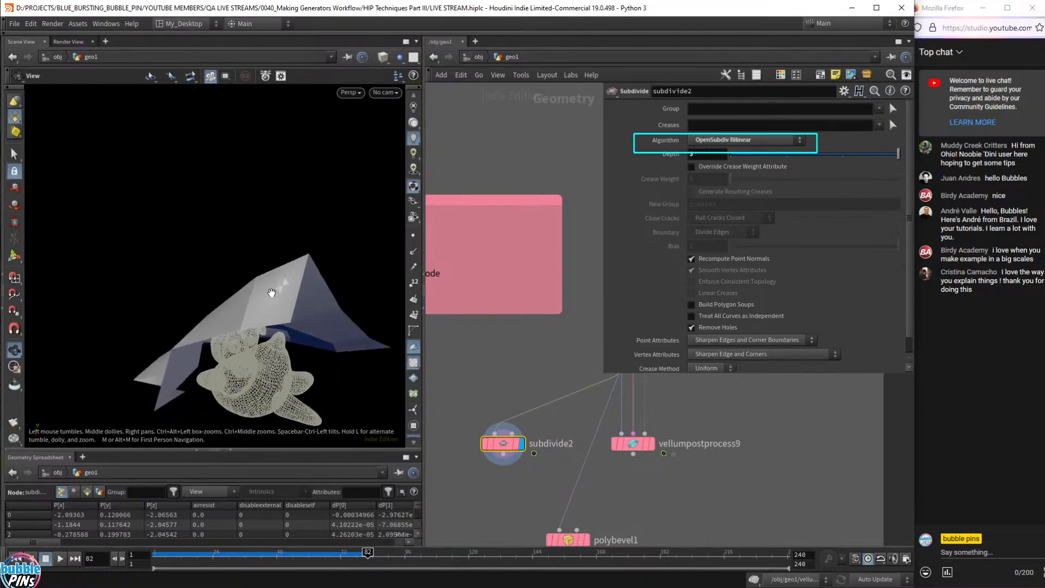
middle_click_drag(554, 349, 464, 369)
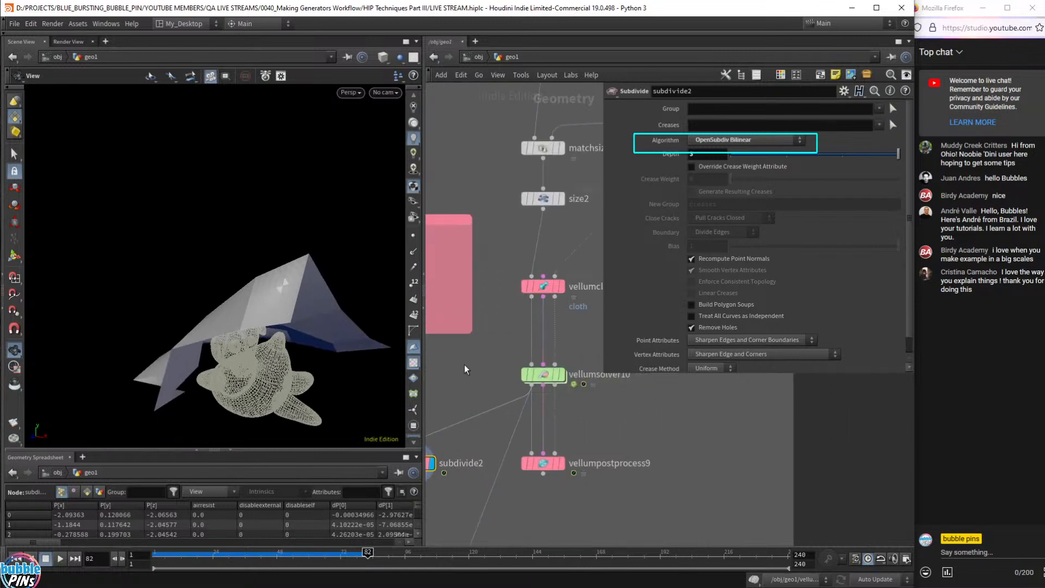
left_click(563, 377)
left_click_drag(289, 332, 278, 304)
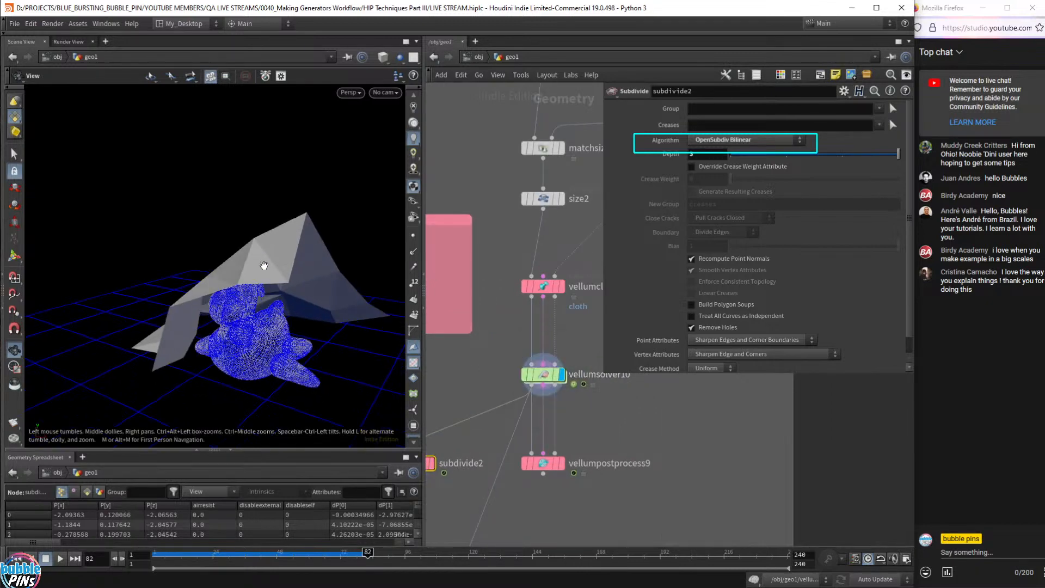
left_click_drag(262, 268, 319, 289)
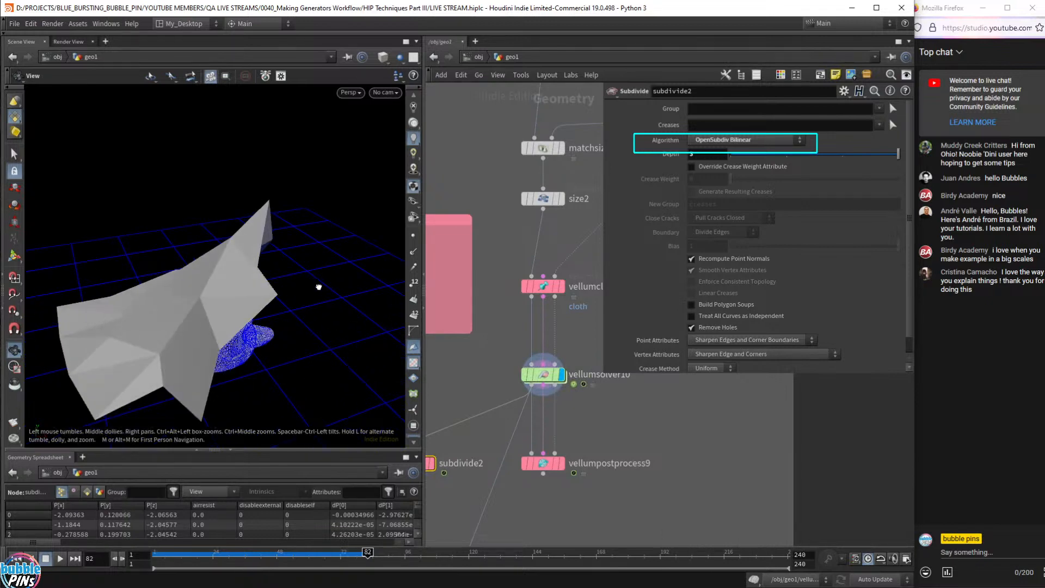
mouse_move(566, 379)
middle_click_drag(438, 465, 486, 445)
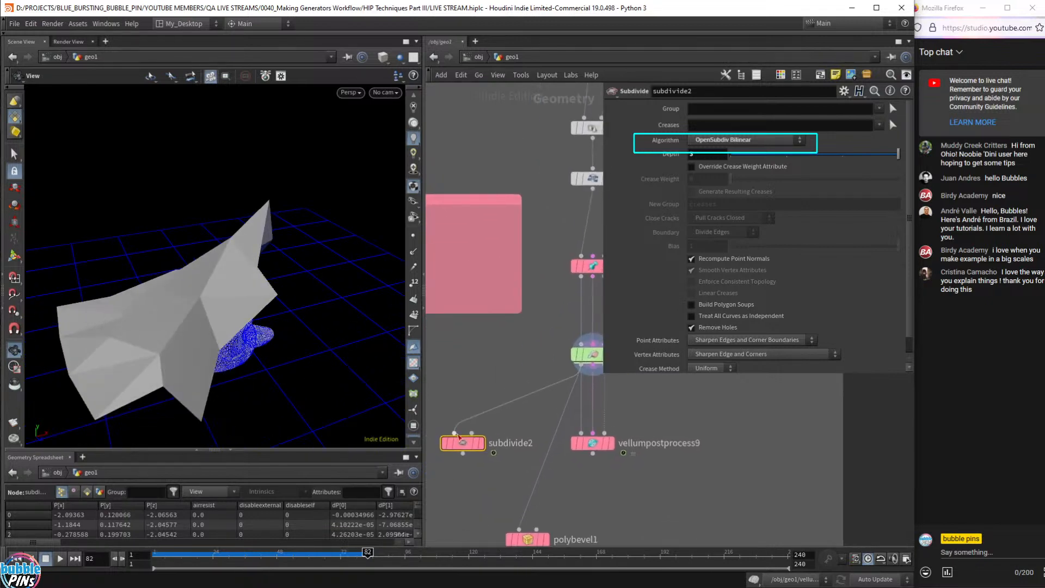
left_click(483, 443)
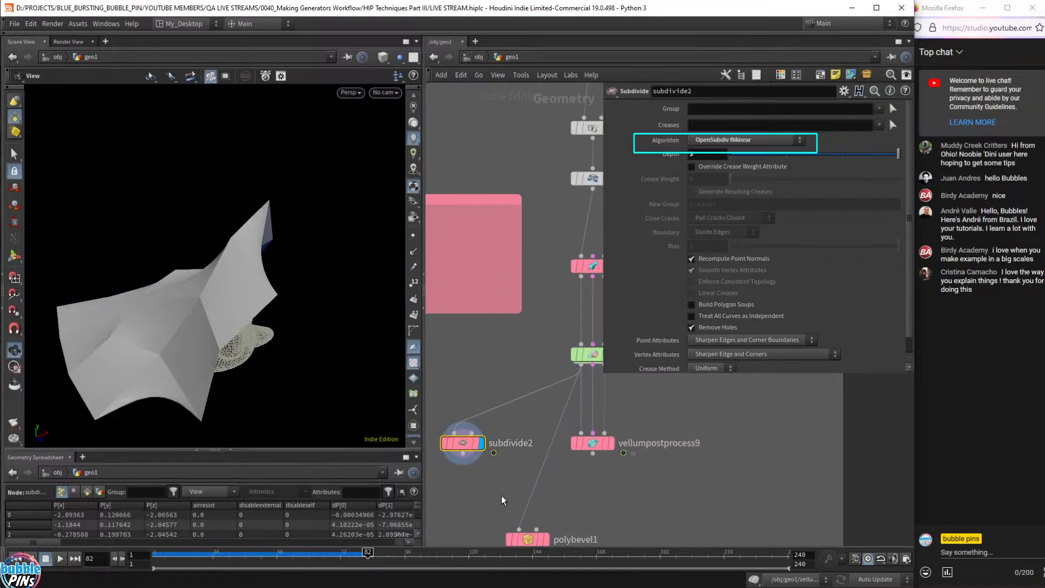
middle_click_drag(489, 477, 471, 408)
left_click_drag(439, 426, 545, 469)
- Display polybevel1's bevelled cloth in smooth shading beside the rubber toy
left_click(523, 457)
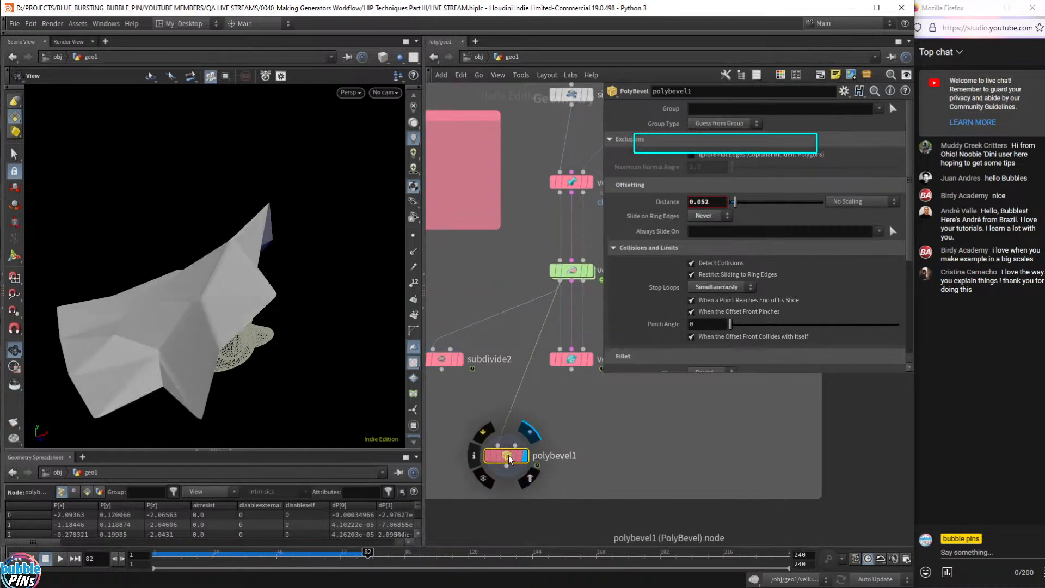
left_click_drag(229, 337, 305, 267)
left_click(384, 59)
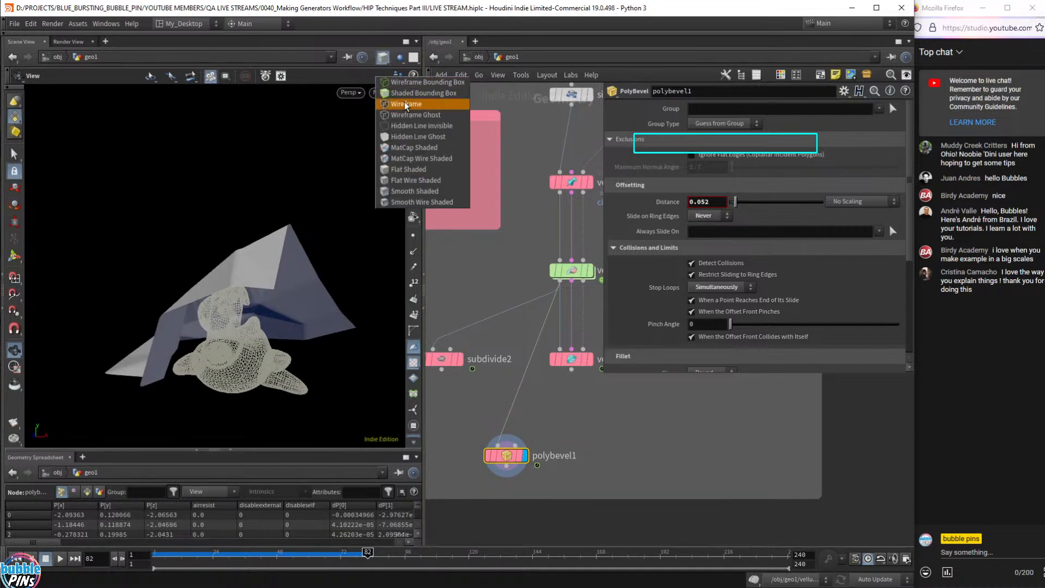
left_click(419, 180)
left_click_drag(198, 325, 268, 256)
scroll(270, 256, "up", 5)
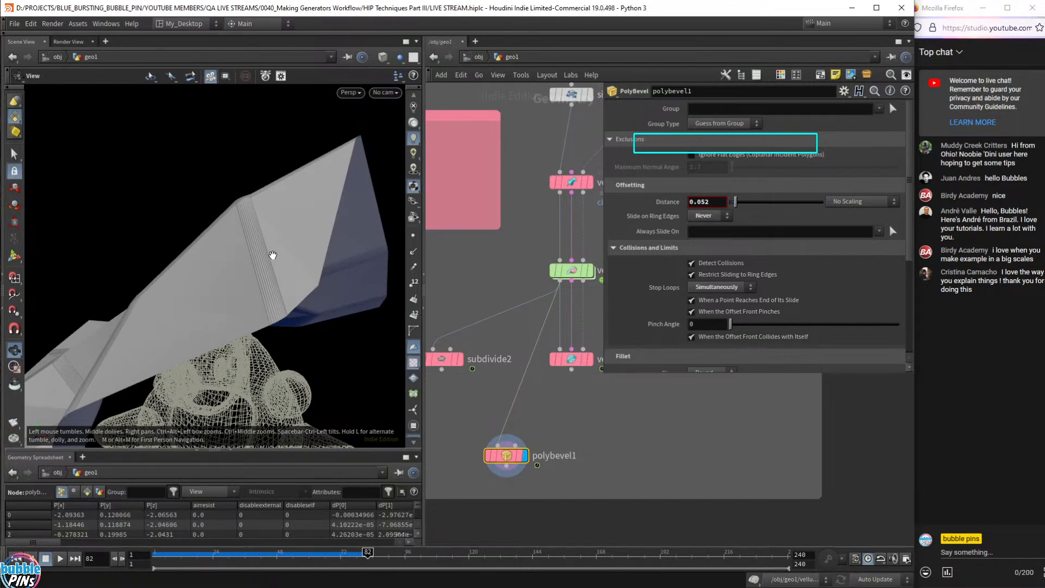
left_click_drag(265, 242, 309, 235)
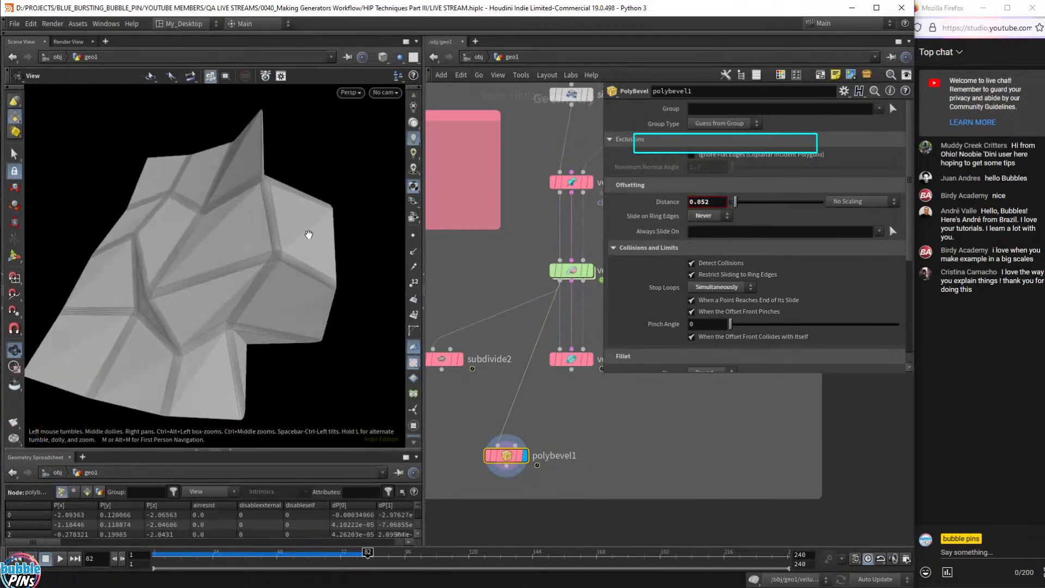
scroll(272, 199, "up", 5)
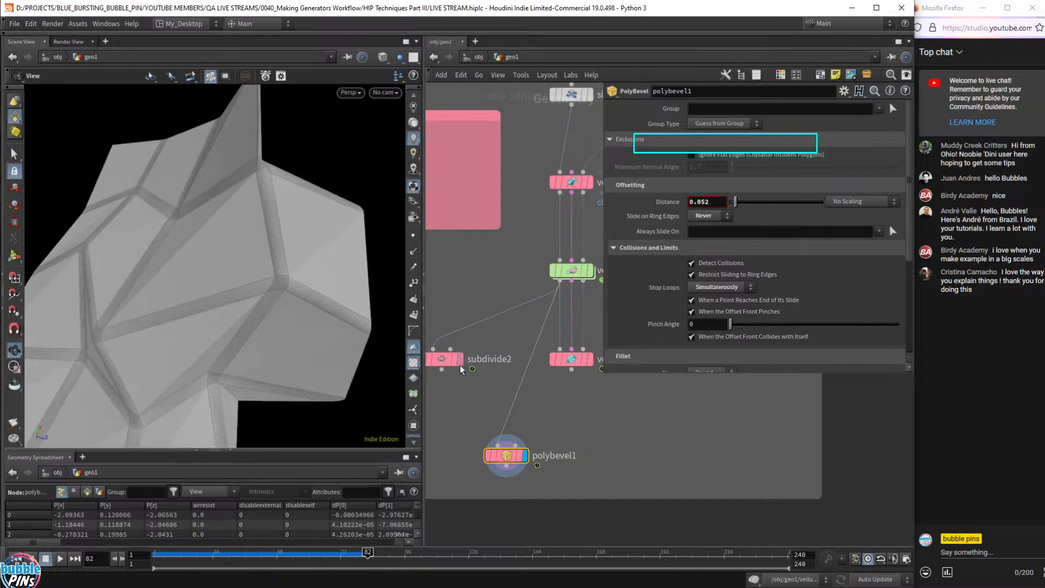
- Compare with the unbevelled vellum mesh with points shown, then return to polybevel1
left_click(595, 271)
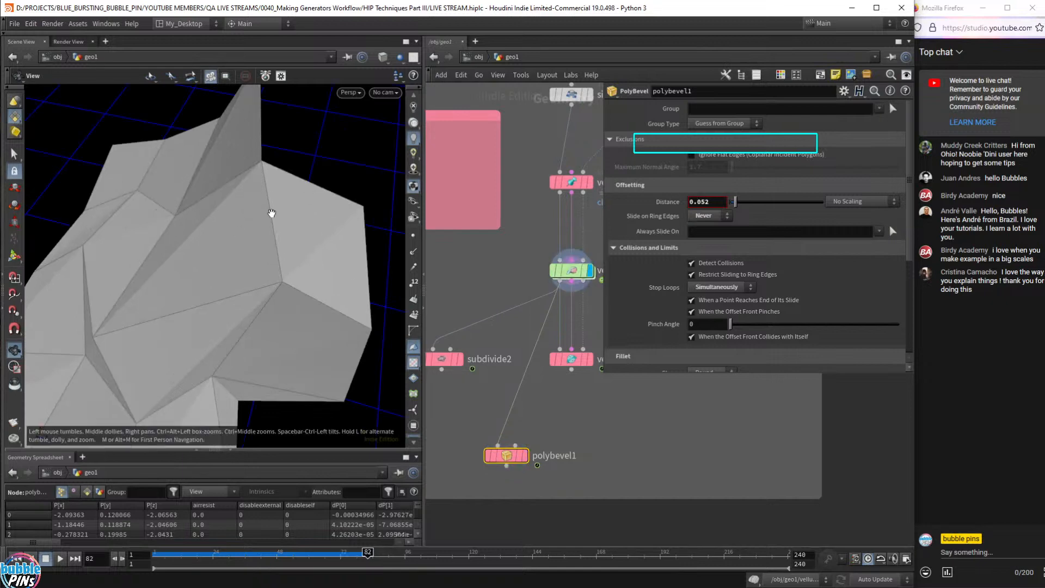
left_click(413, 235)
left_click(524, 455)
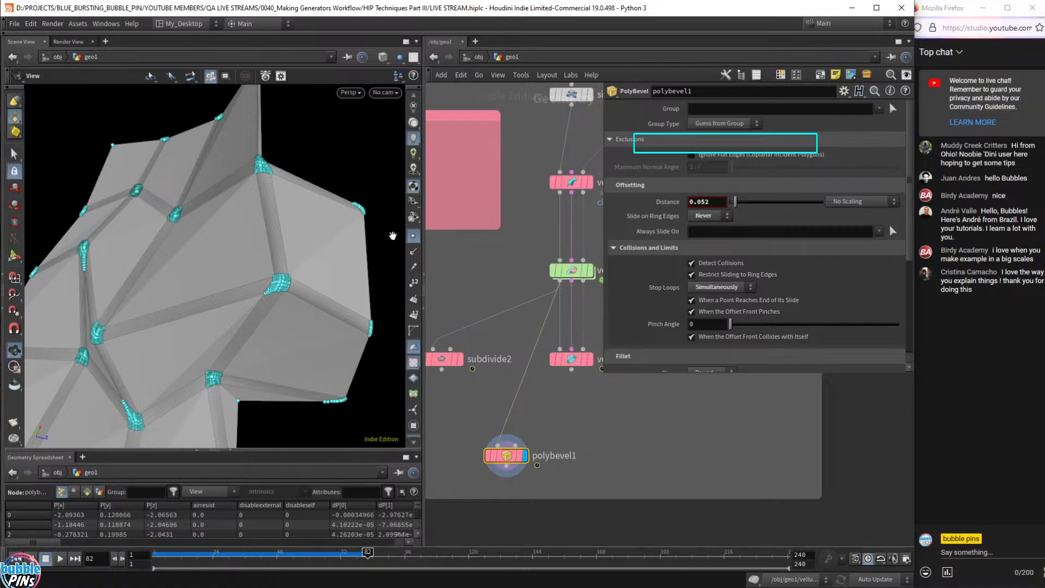
mouse_move(277, 284)
left_mouse_down()
mouse_move(252, 303)
mouse_move(252, 271)
mouse_move(218, 294)
mouse_move(234, 304)
mouse_move(262, 293)
left_mouse_up()
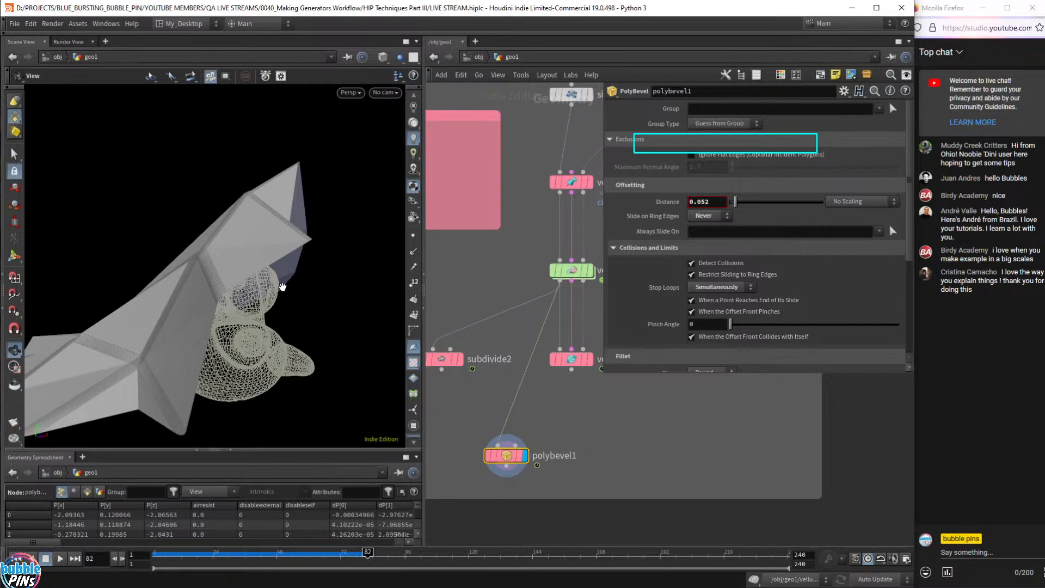
- Lower the polybevel1 bevel distance from 0.052 to 0.012 and inspect the faceted mesh
left_click_drag(281, 283, 205, 165)
scroll(237, 185, "up", 5)
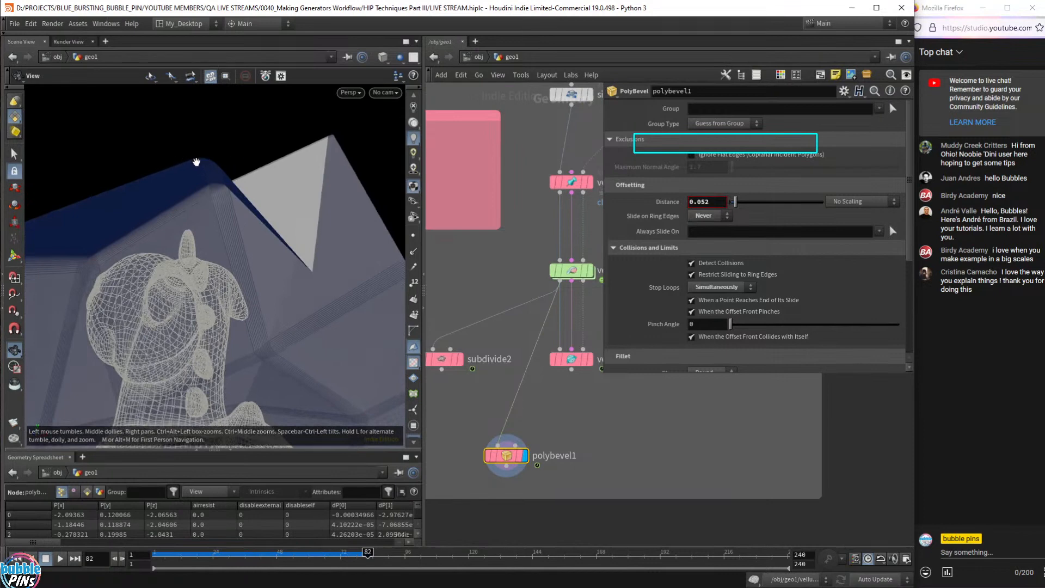
left_click_drag(196, 162, 174, 170)
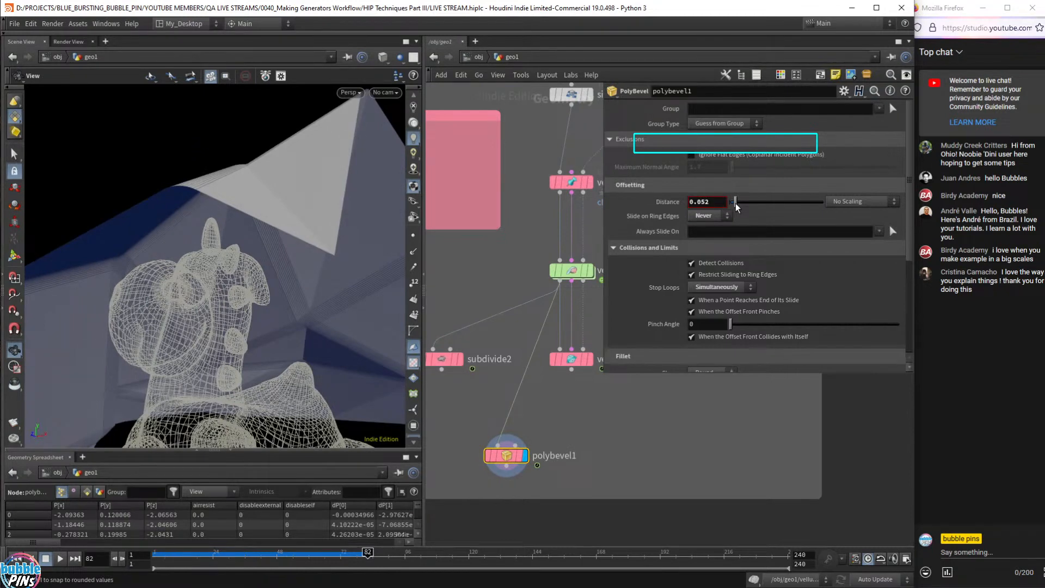
left_click_drag(736, 206, 732, 209)
left_click_drag(180, 284, 279, 164)
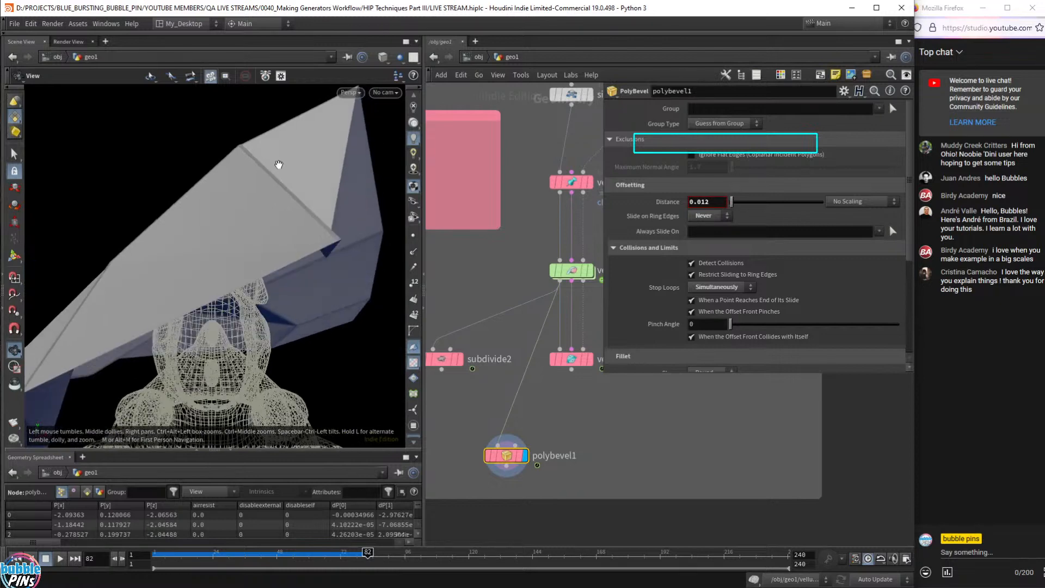
mouse_move(326, 230)
left_mouse_down()
mouse_move(299, 197)
mouse_move(323, 223)
left_mouse_up()
scroll(327, 225, "up", 8)
scroll(322, 239, "down", 5)
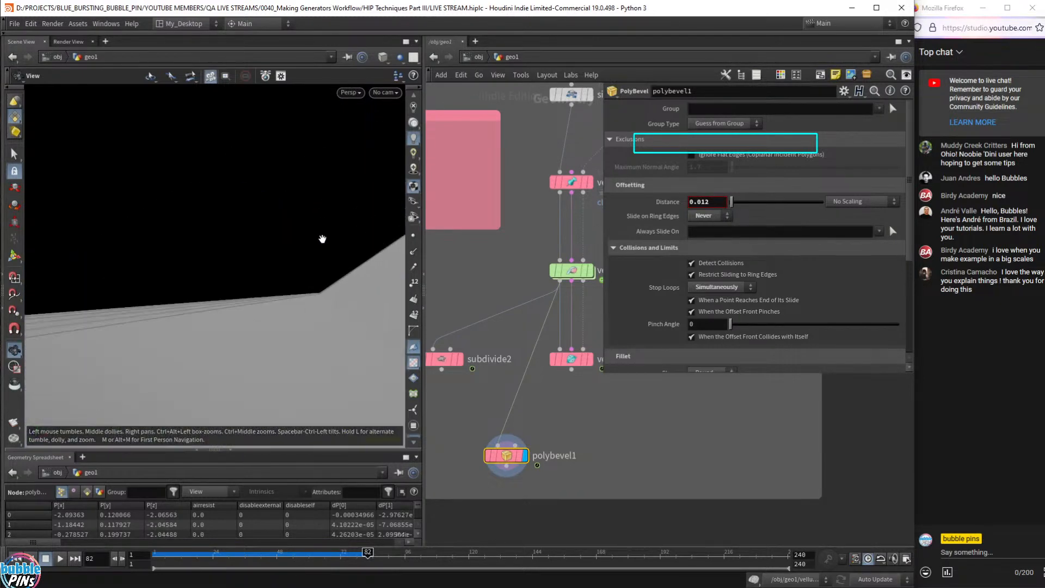
scroll(322, 239, "down", 4)
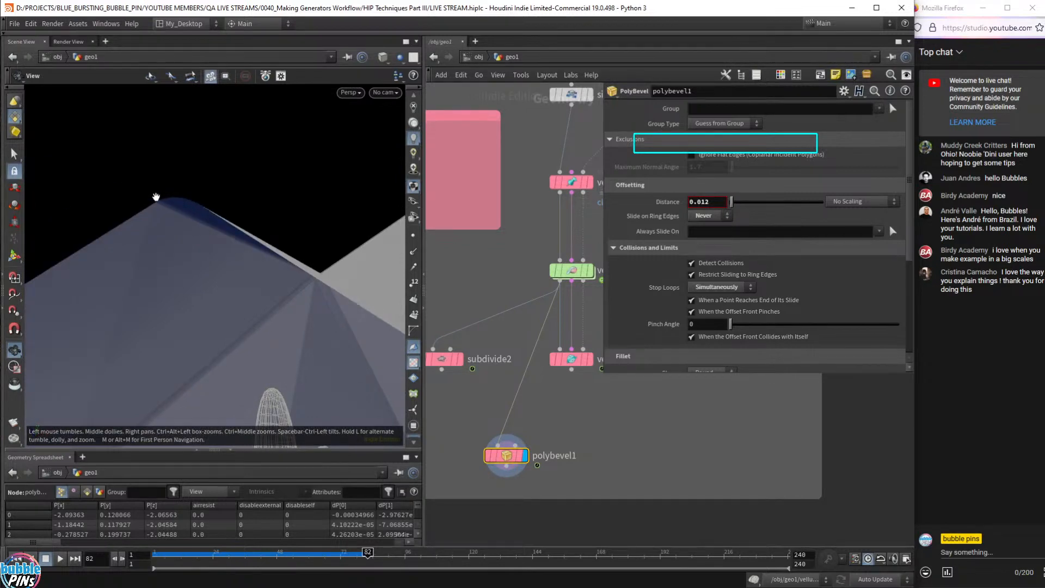
- Compare the bevelled polybevel1 result with the unbevelled vellum solver output, with points shown
left_click(590, 270)
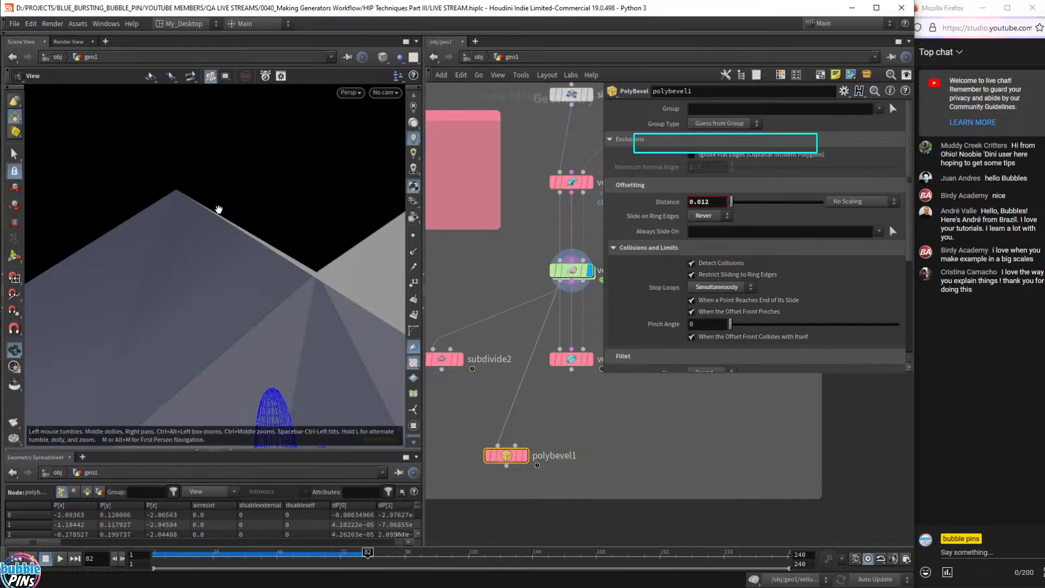
left_click(414, 236)
left_click_drag(203, 218, 191, 225)
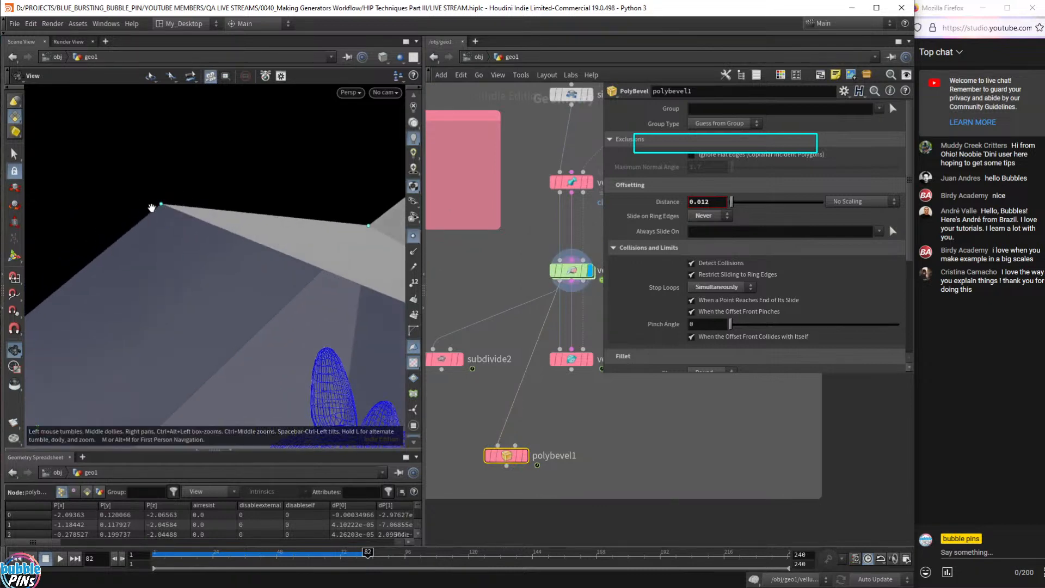
left_click(525, 458)
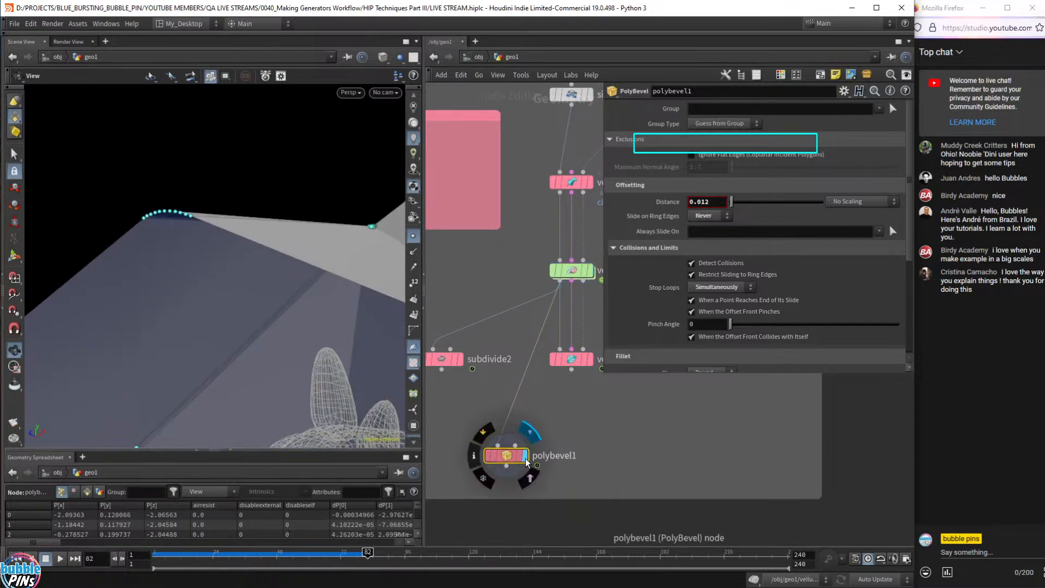
left_click(591, 271)
left_click(525, 456)
- Select vellumpostprocess9 to show its Apply Welds and Catmull-Clark depth 2 settings
left_click_drag(327, 305, 295, 280)
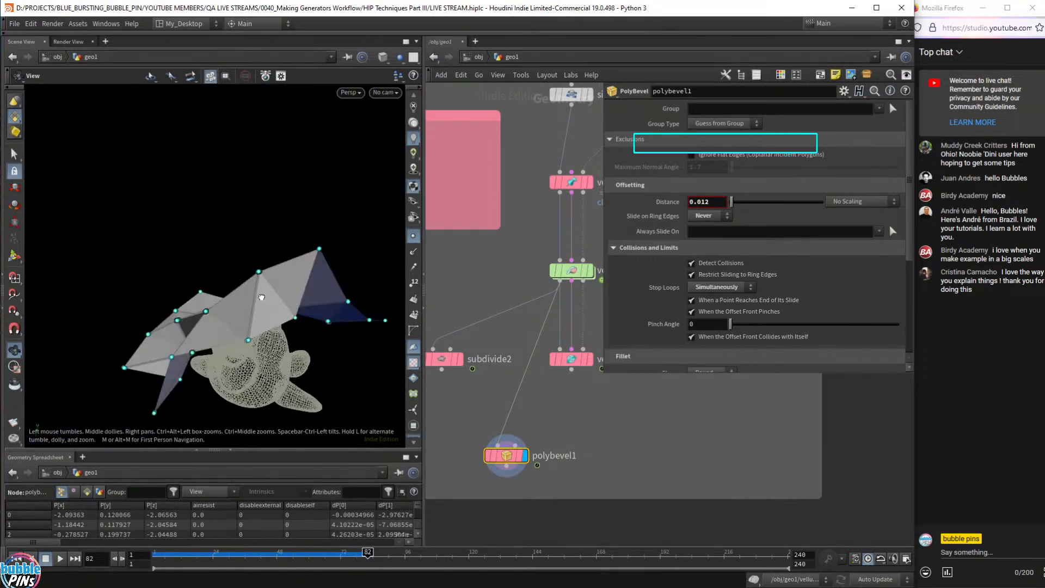
middle_click_drag(596, 412, 535, 413)
left_click_drag(569, 403, 482, 335)
middle_click_drag(618, 448, 588, 456)
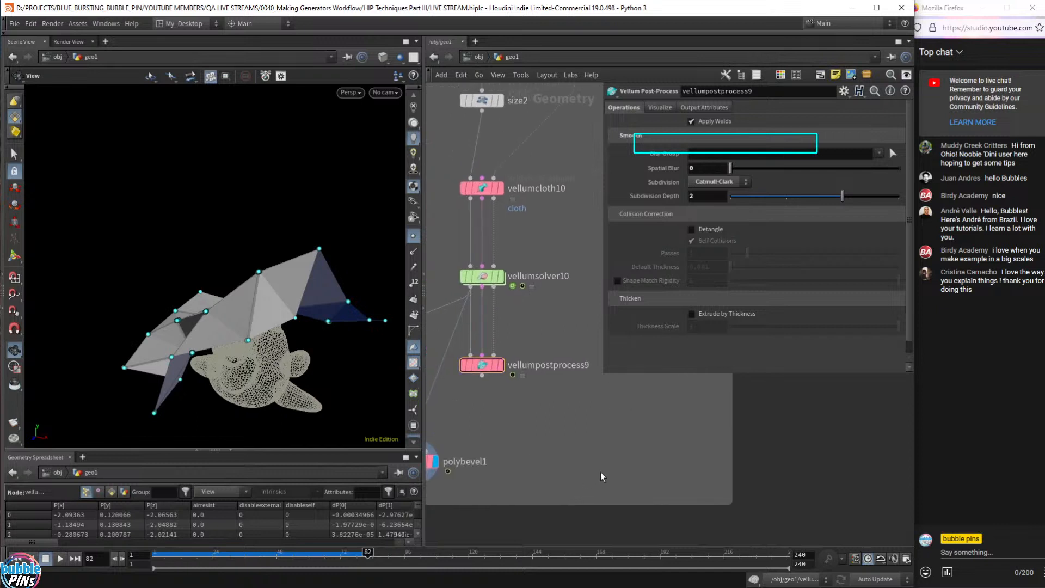
- Hide the viewport point markers and narrow the parameter pane
scroll(602, 452, "down", 6)
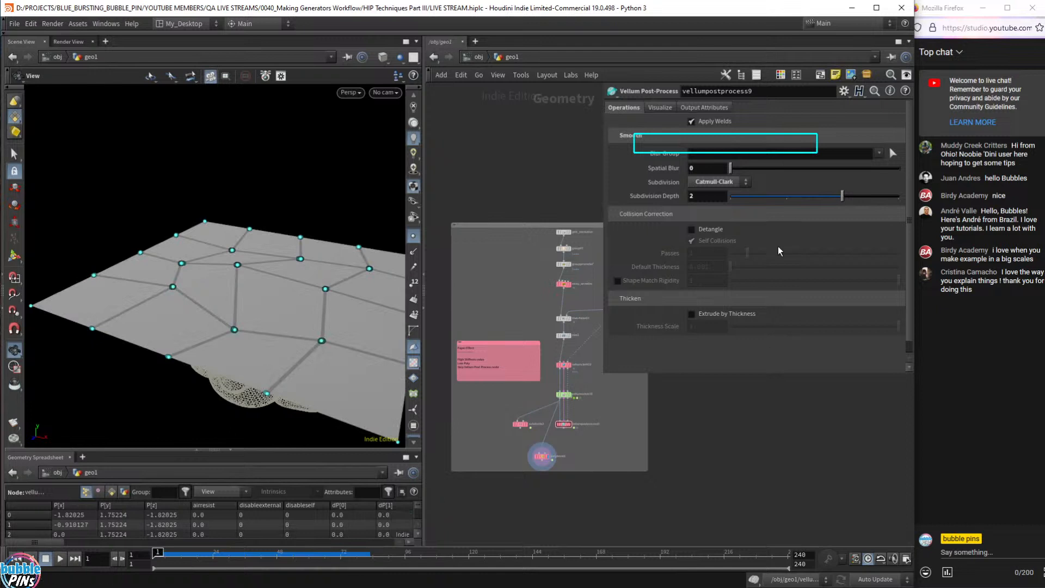
left_click(413, 235)
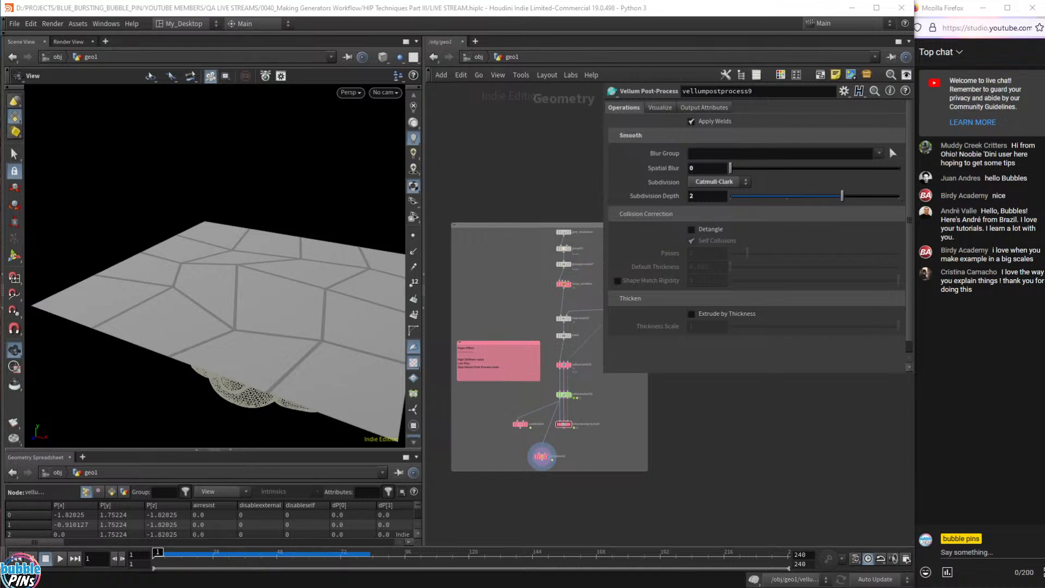
scroll(675, 467, "down", 3)
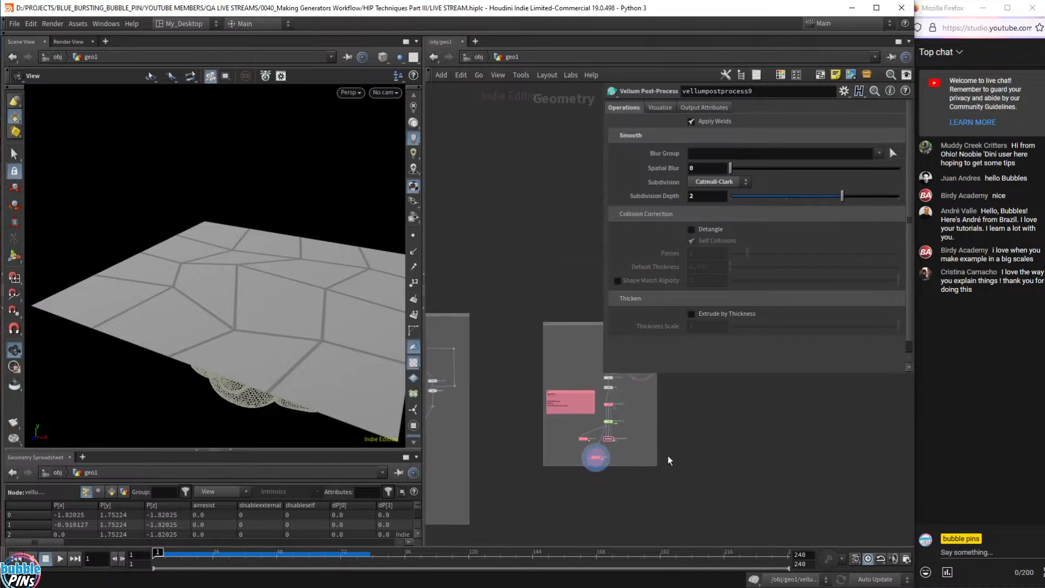
left_click_drag(602, 373, 681, 364)
- Paste the copied Scrap Paper (Vellum Drape) network box into geo1
middle_click_drag(775, 513, 836, 314)
middle_click_drag(462, 453, 550, 347)
scroll(570, 417, "down", 1)
scroll(568, 414, "down", 1)
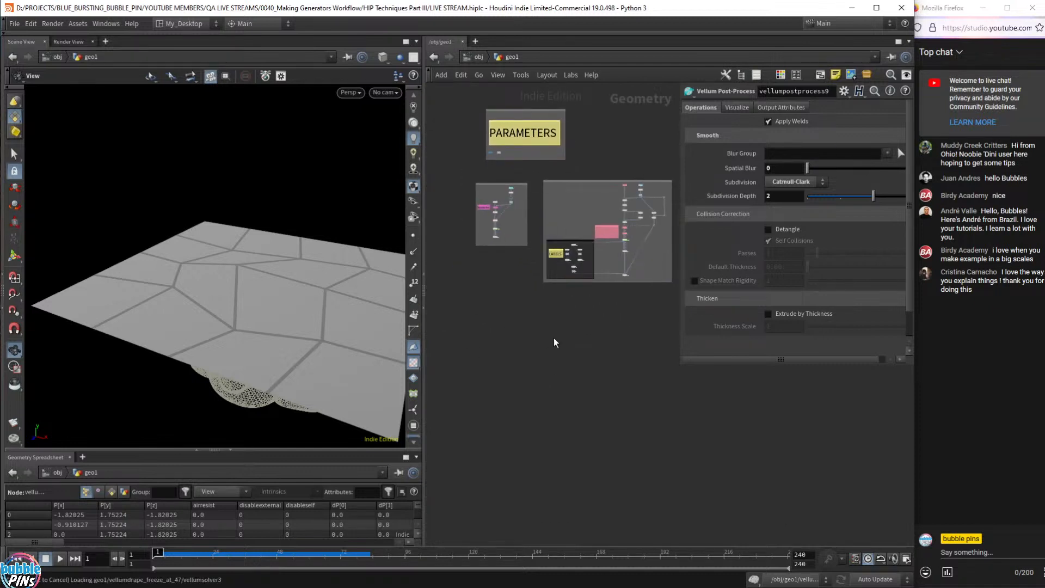
key("ctrl+v")
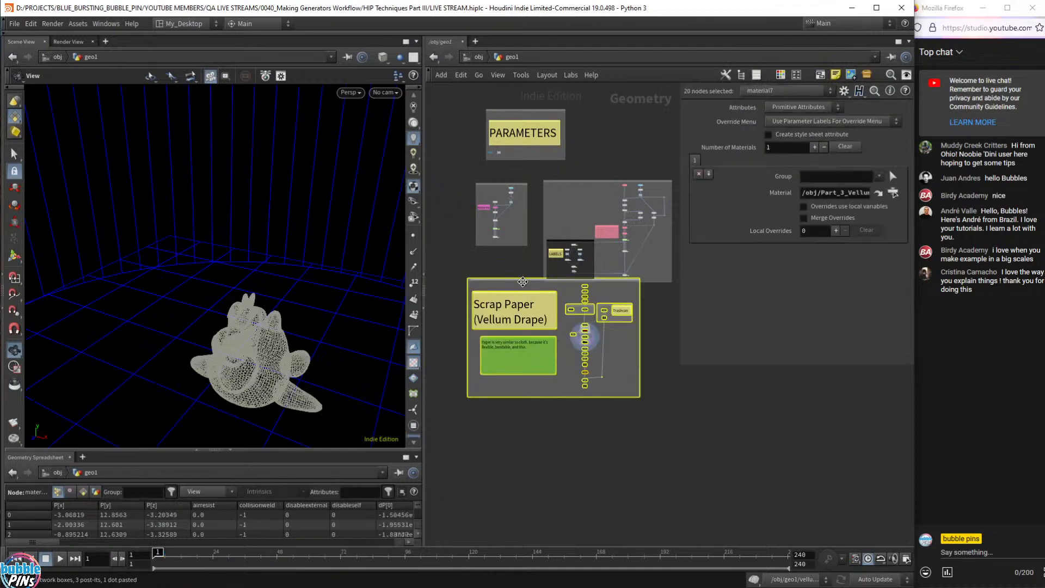
- Move the pasted box lower and frame the paper stack above the trashcan
left_click_drag(523, 280, 515, 335)
scroll(569, 365, "up", 6)
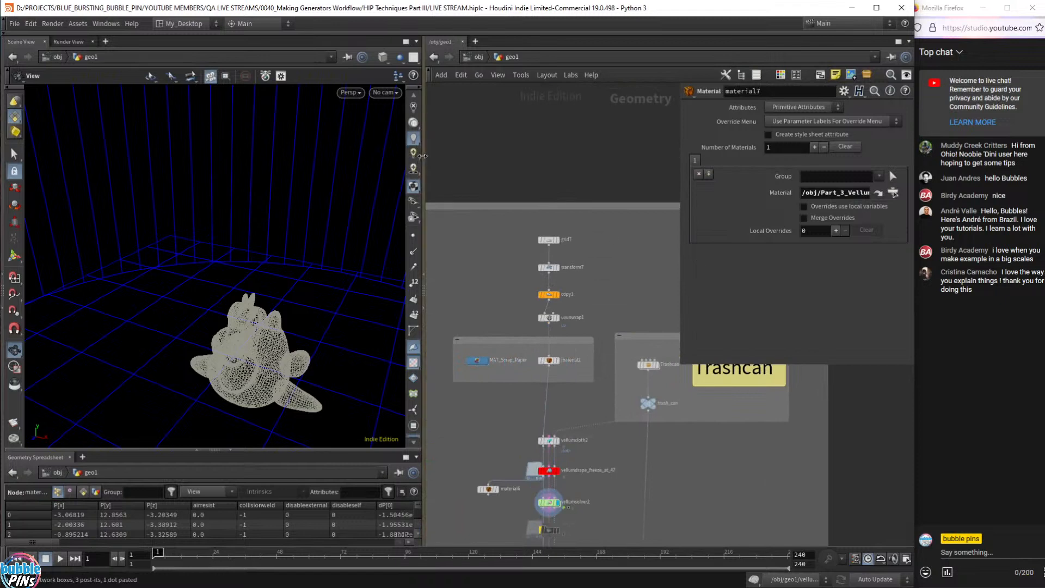
left_click_drag(425, 272, 349, 273)
key("f")
left_click_drag(212, 279, 215, 285)
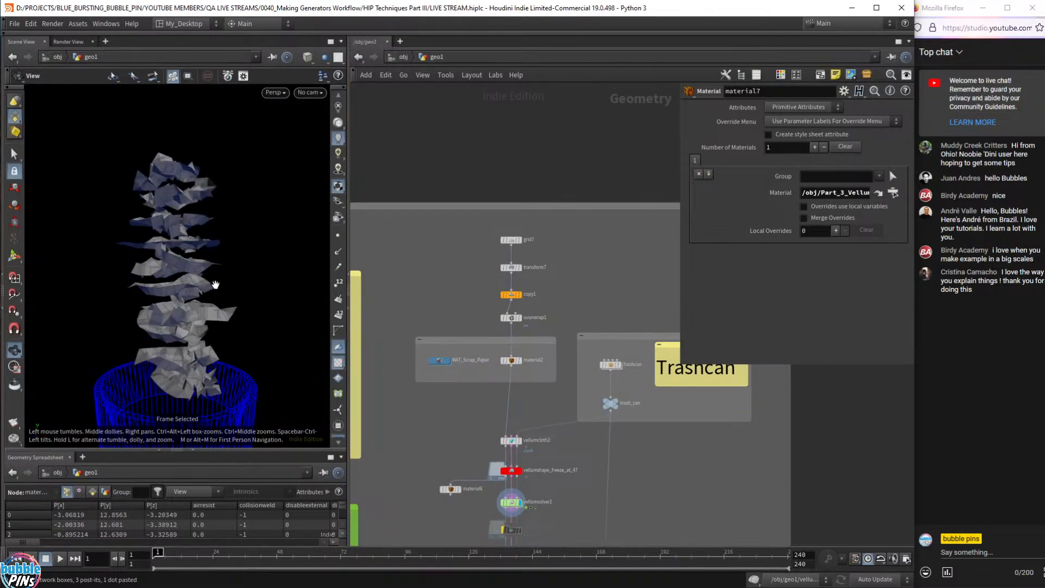
right_click_drag(215, 284, 219, 223)
- Collapse the geometry spreadsheet, viewport side toolbar and main menu bar
left_click(193, 450)
left_click_drag(192, 259, 191, 283)
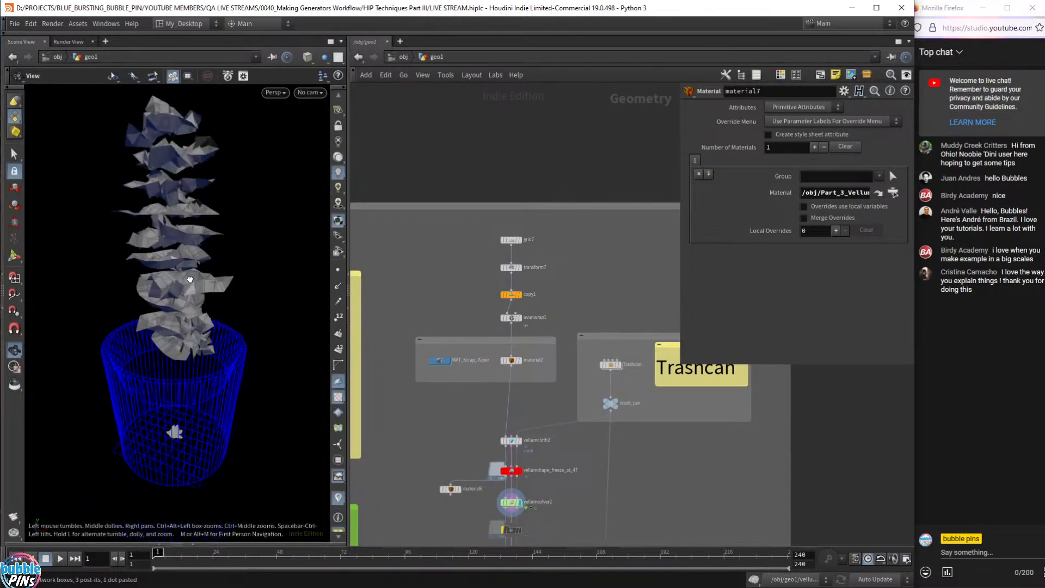
left_click(7, 87)
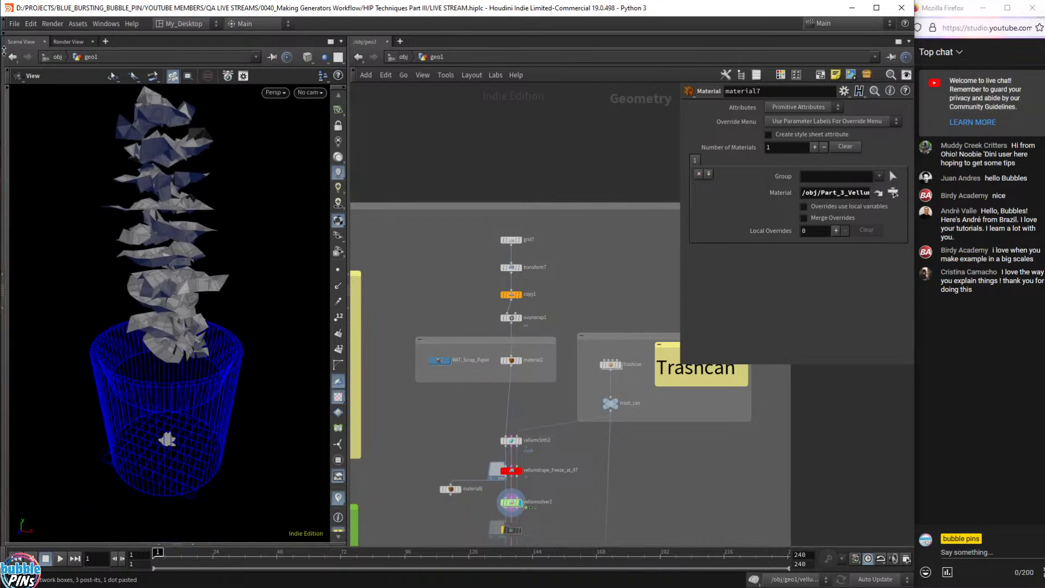
left_click(3, 21)
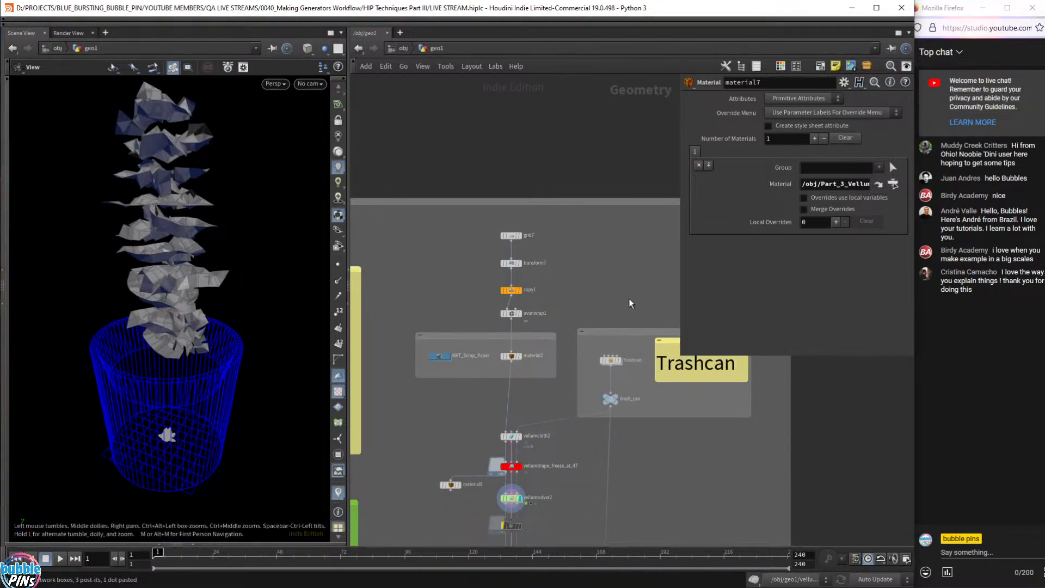
- Display only the flat grid7 source grid
middle_click_drag(629, 314, 615, 178)
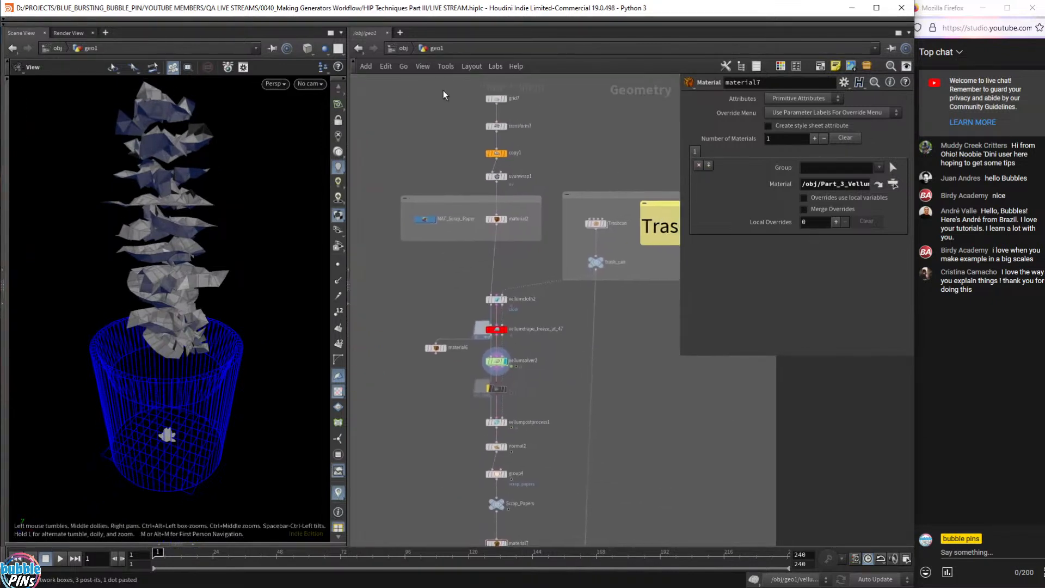
left_click(504, 99)
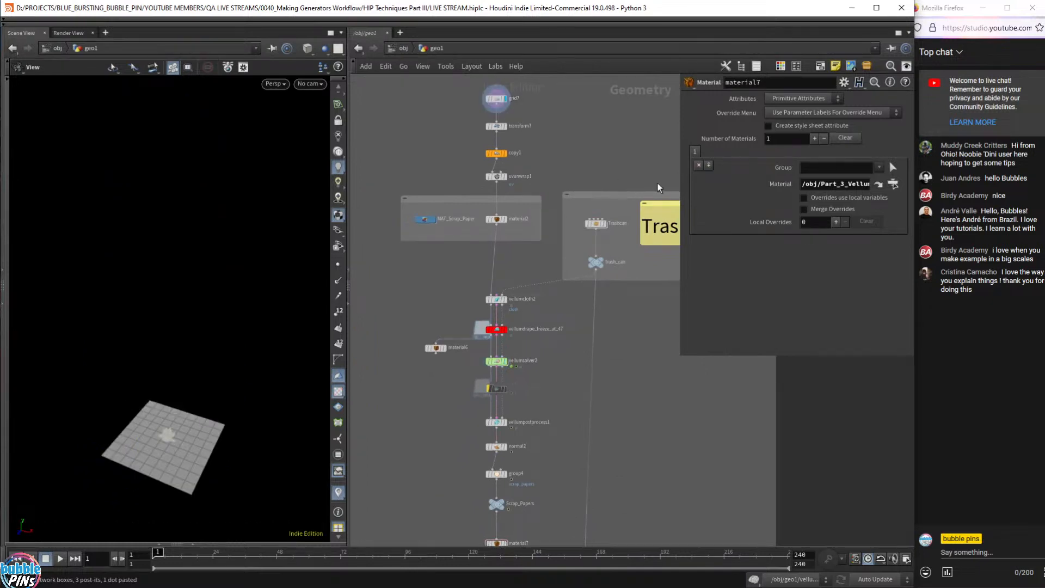
left_click_drag(289, 334, 226, 326)
- Display copy1's stacked grid copies, select uvunwrap1 for its settings, and view the stack from above
mouse_move(509, 155)
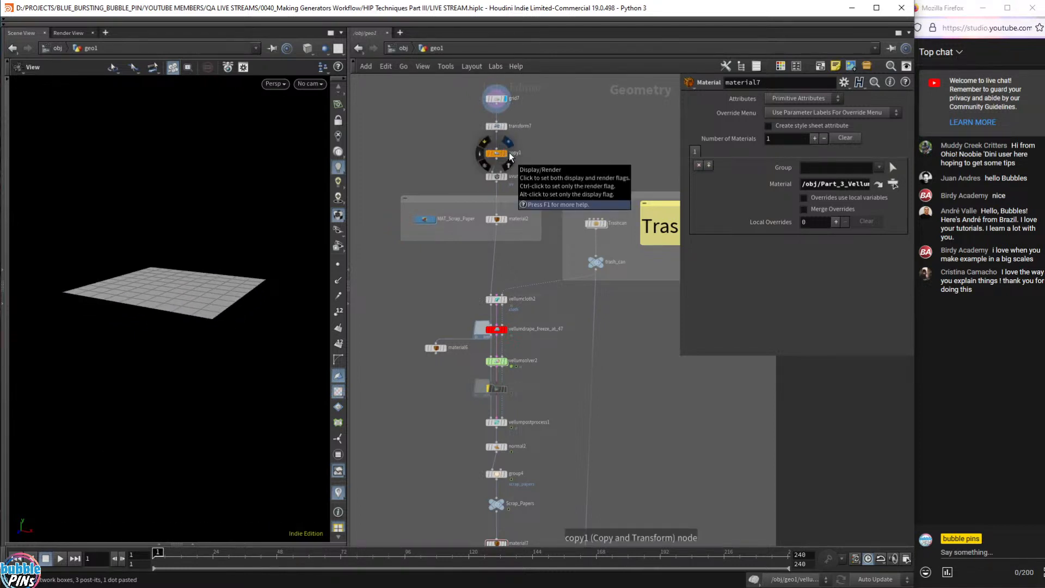
left_click(510, 155)
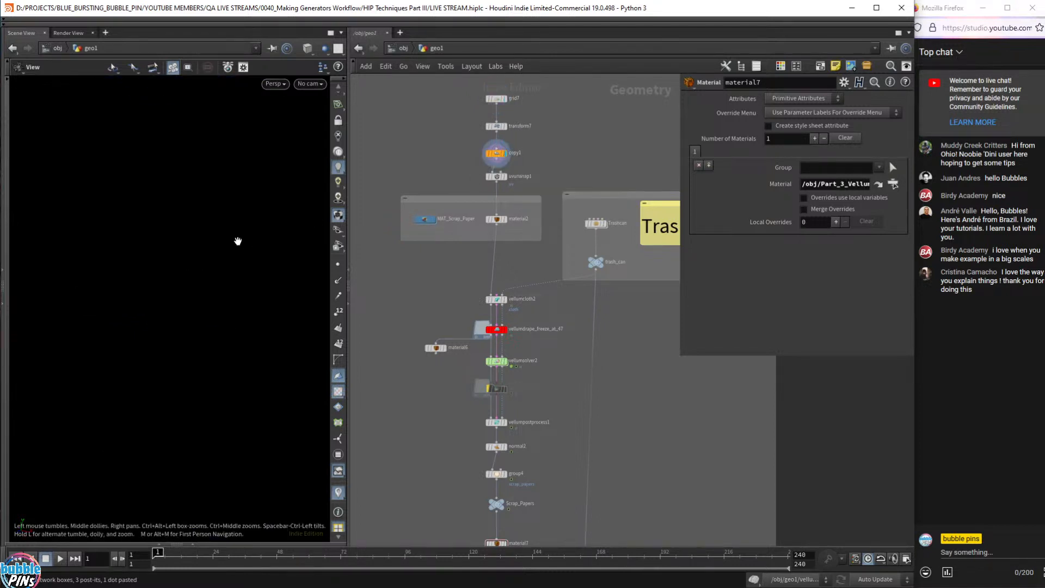
key("f")
left_click_drag(244, 231, 213, 222)
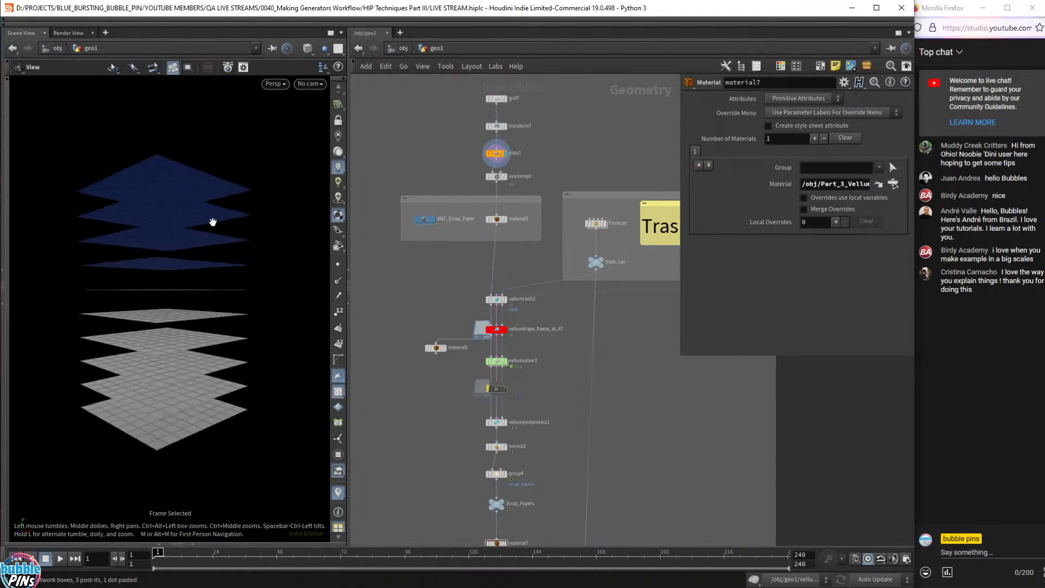
left_click_drag(217, 224, 217, 236)
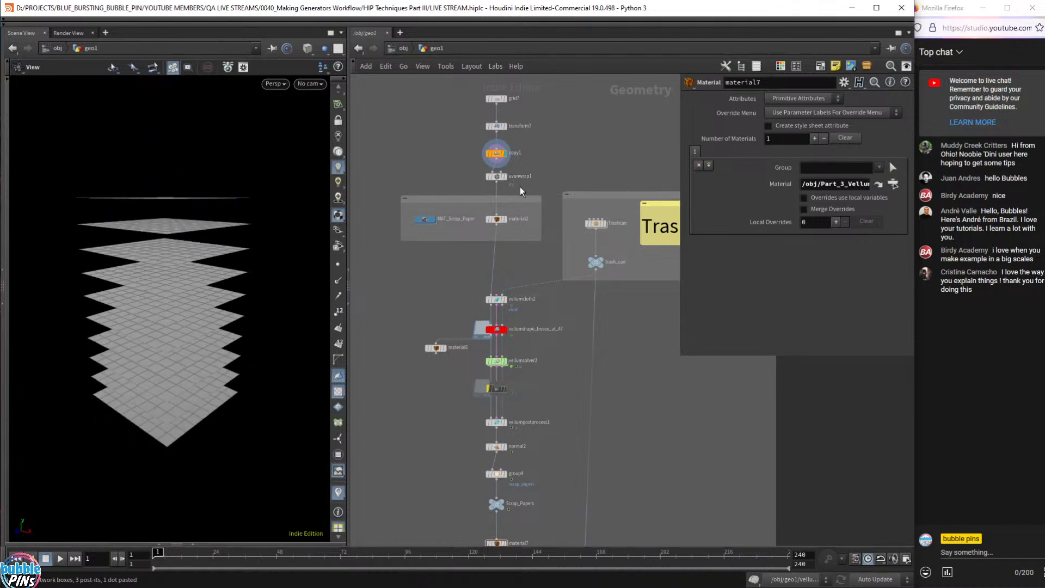
left_click(497, 177)
left_click_drag(212, 253, 275, 236)
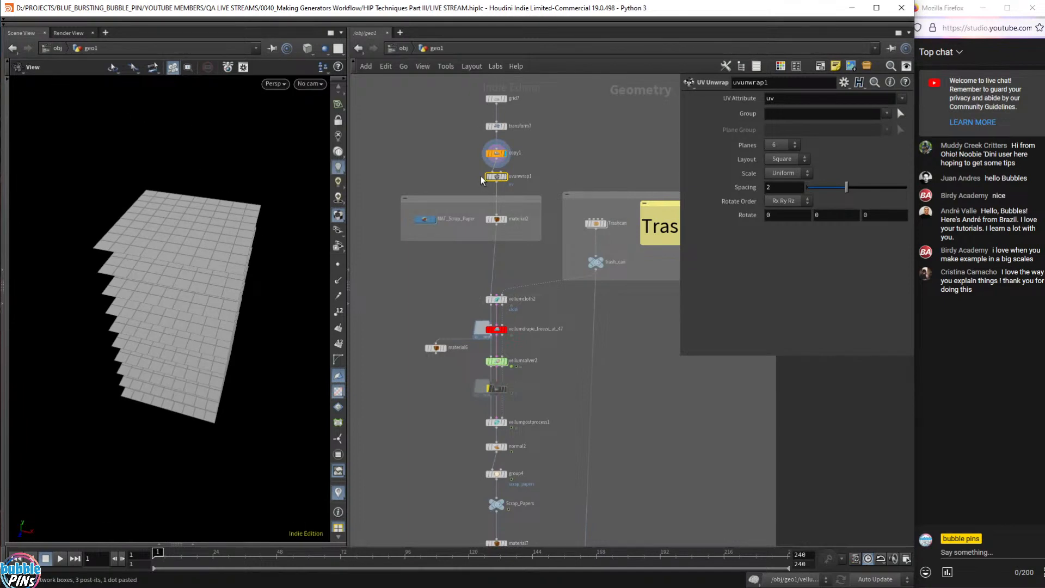
- Display uvunwrap1's textured output and inspect the sheets' UV layout
left_click(504, 177)
key("space+5")
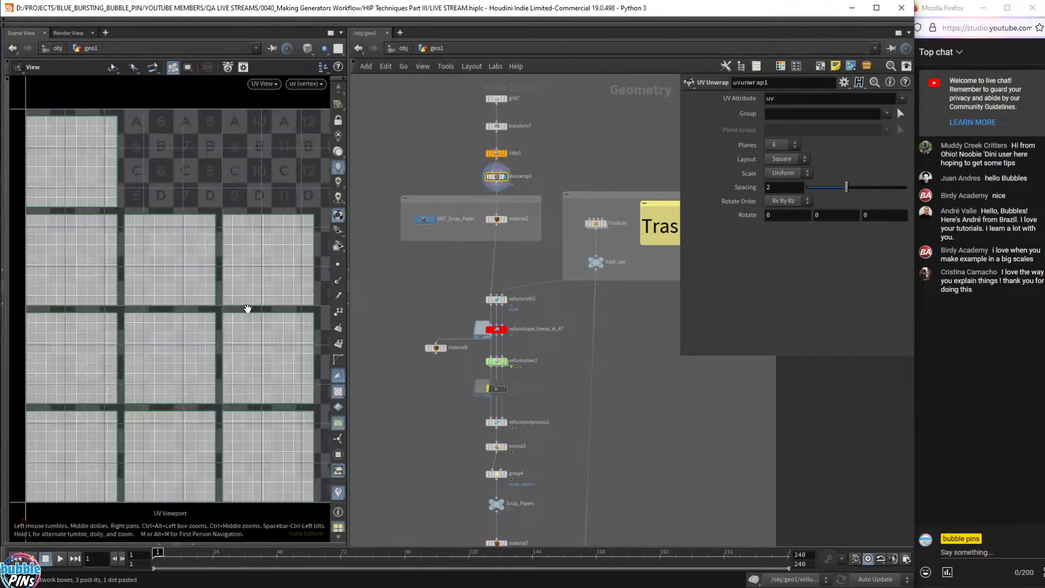
scroll(171, 340, "down", 3)
right_click_drag(174, 336, 144, 340)
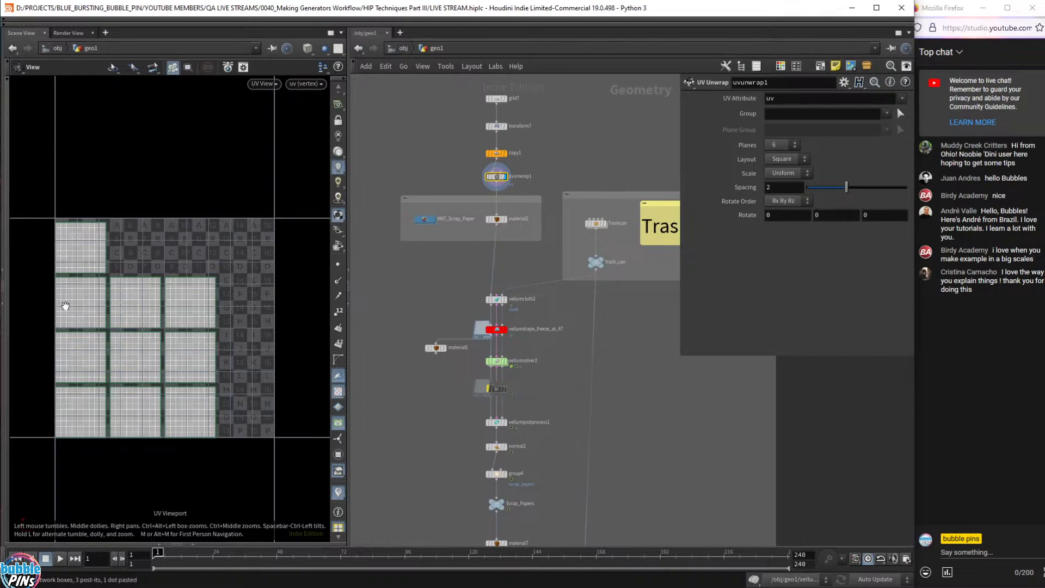
scroll(162, 320, "down", 2)
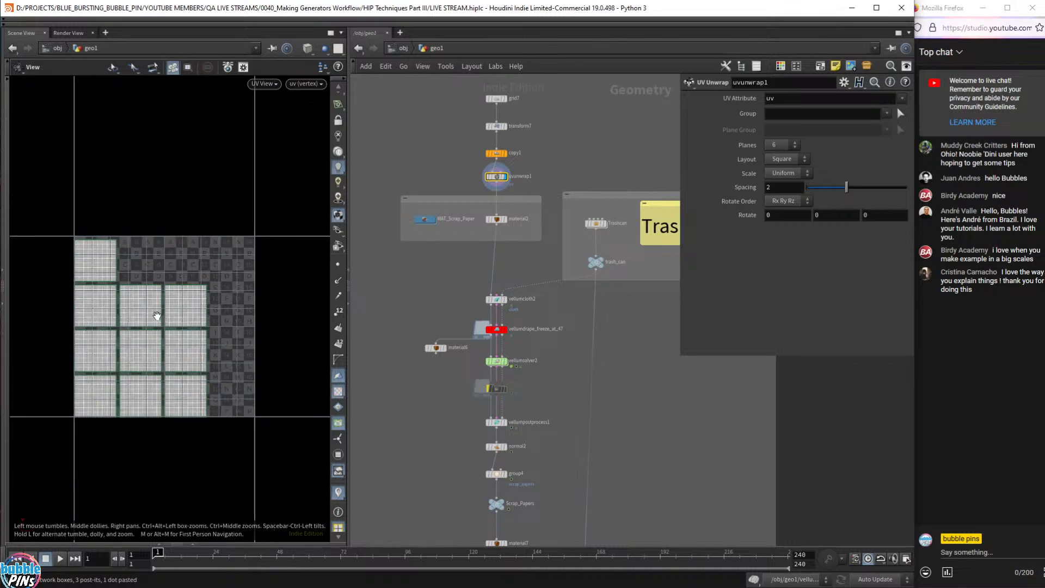
scroll(157, 316, "down", 2)
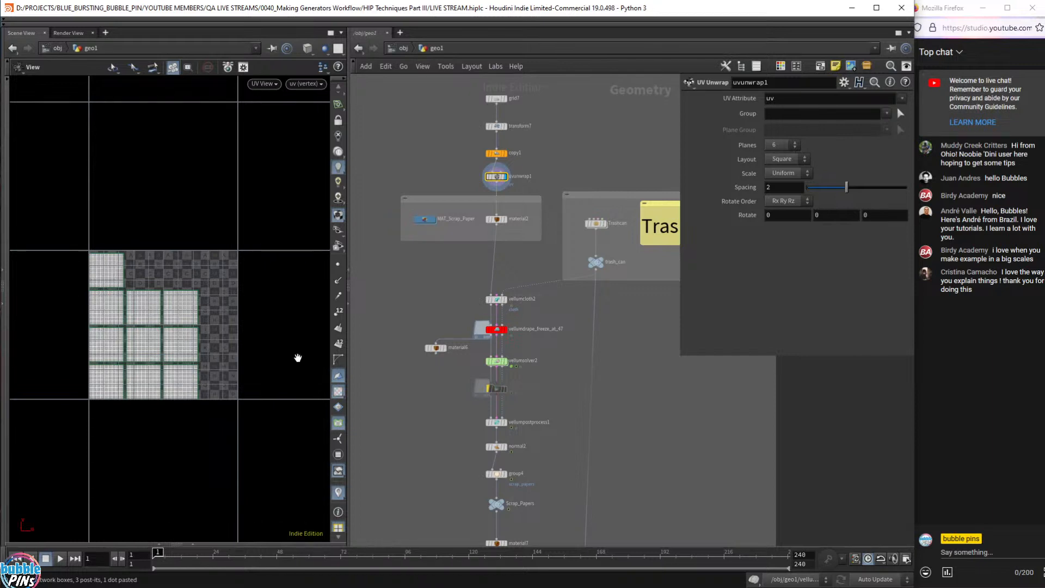
- Switch to Top then back to Perspective and view the textured stack from the side
key("space+2")
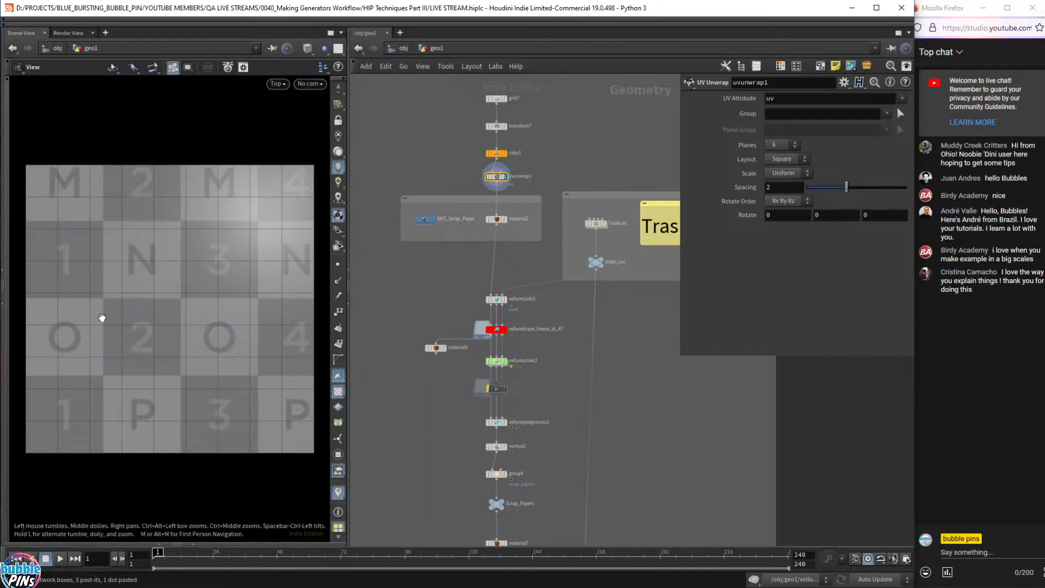
key("space+1")
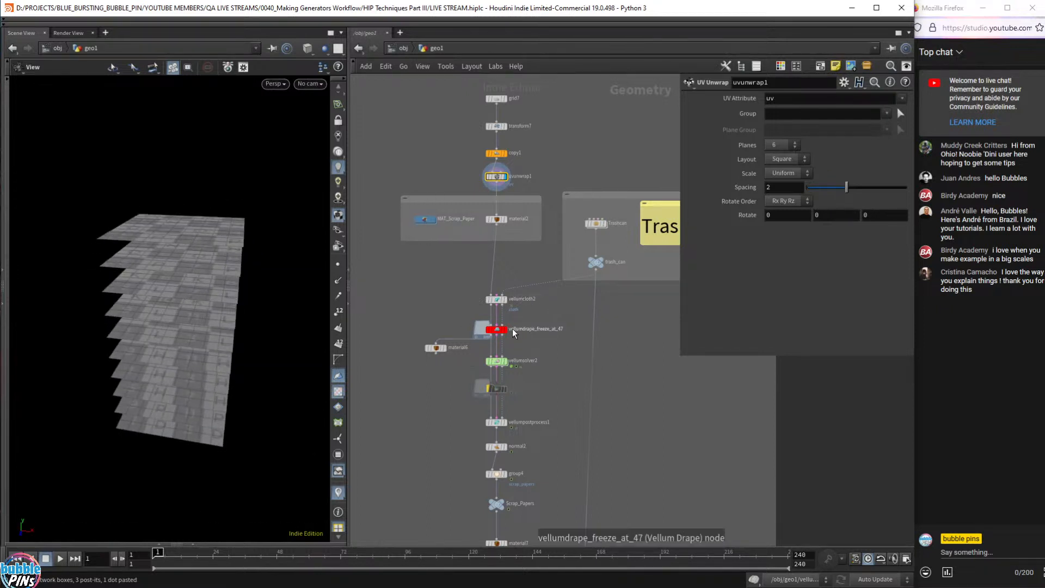
scroll(511, 329, "up", 5)
left_click_drag(183, 305, 201, 271)
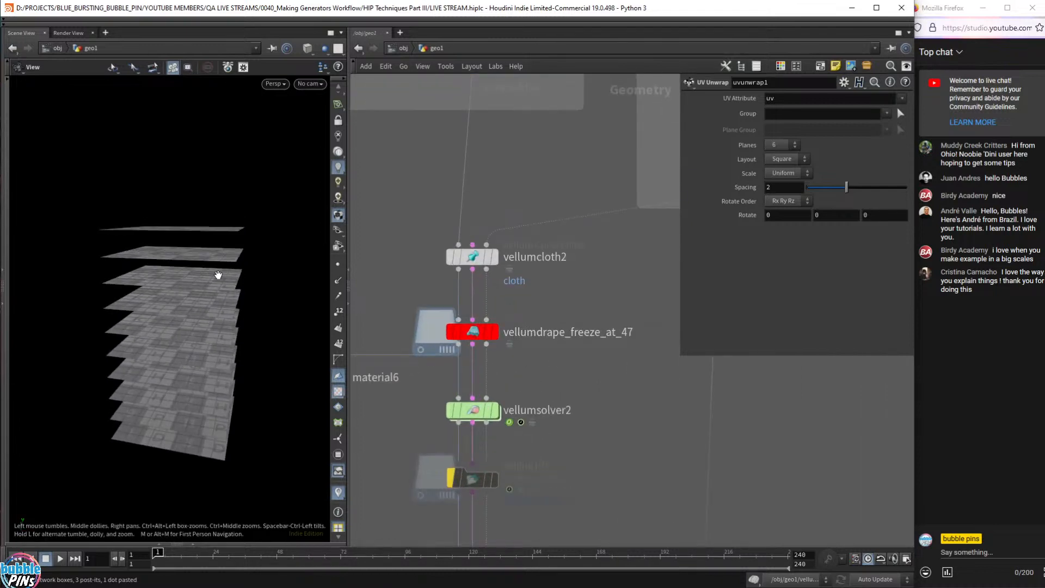
scroll(402, 201, "down", 5)
middle_click_drag(402, 201, 472, 255)
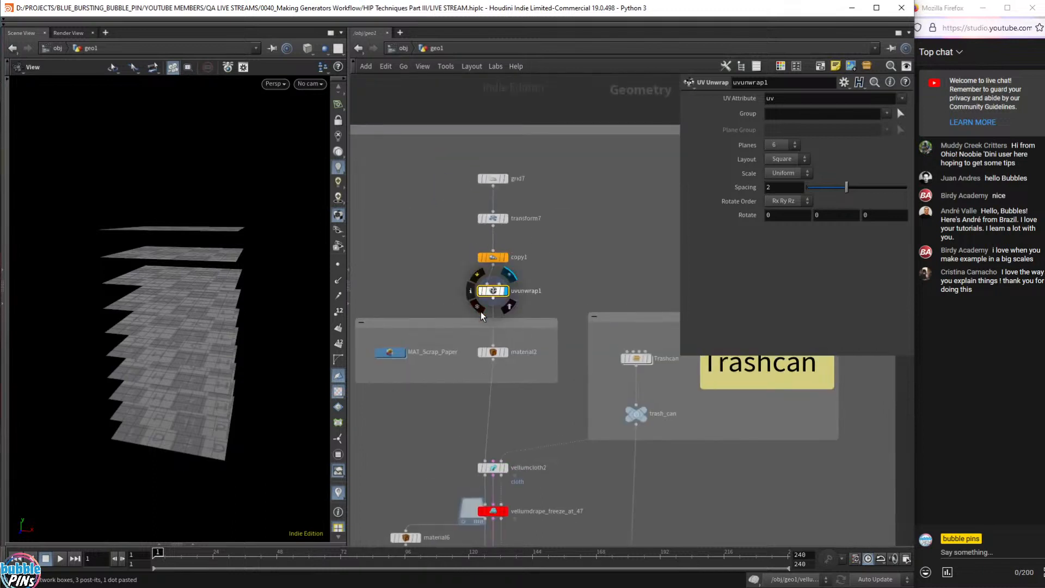
- Bypass uvunwrap1 and bring the vellum solver nodes into view
left_click(480, 291)
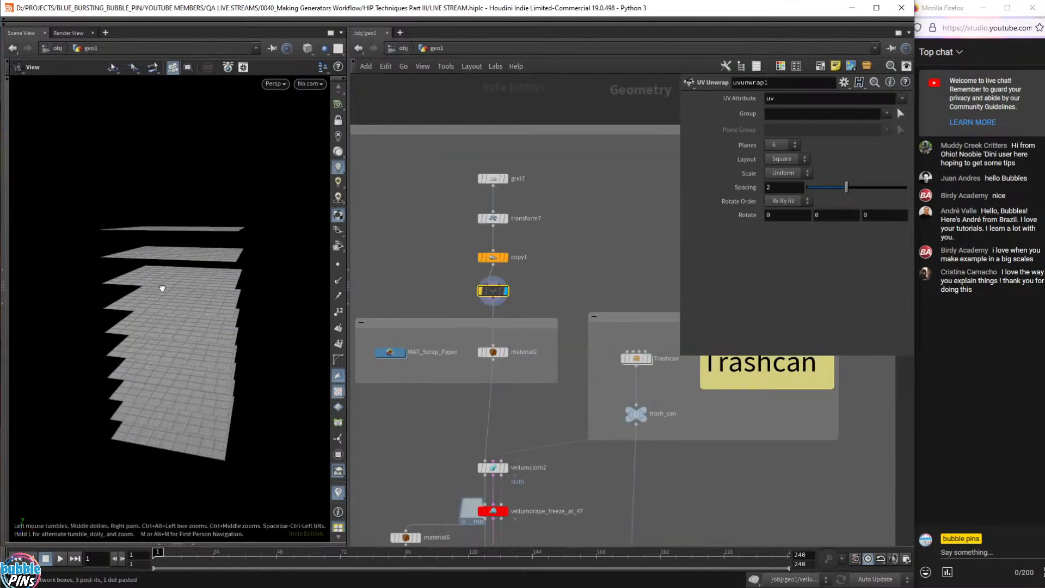
left_click_drag(163, 287, 234, 305)
middle_click_drag(447, 469, 452, 338)
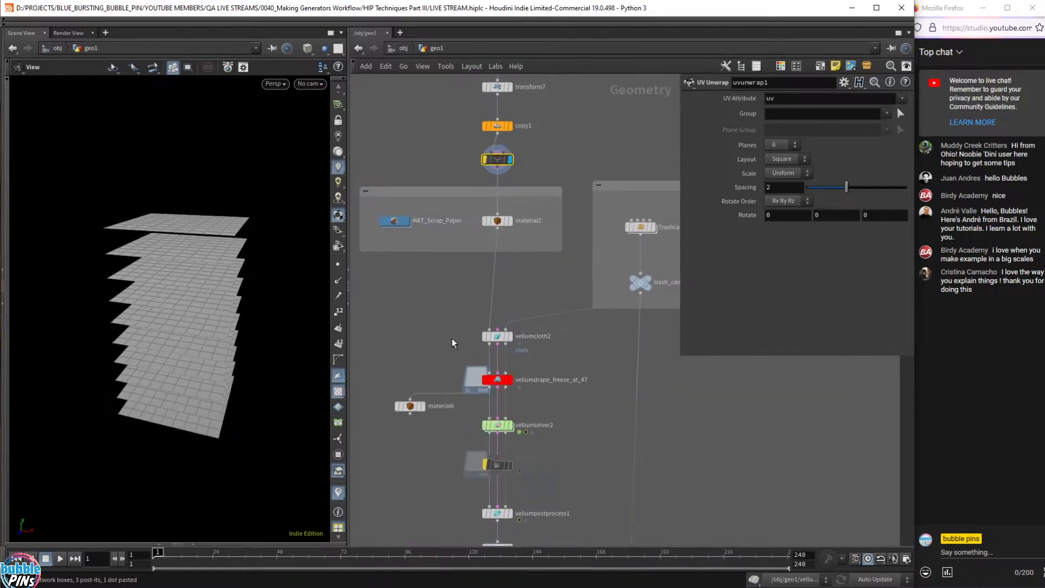
left_click_drag(437, 358, 596, 407)
scroll(540, 377, "up", 5)
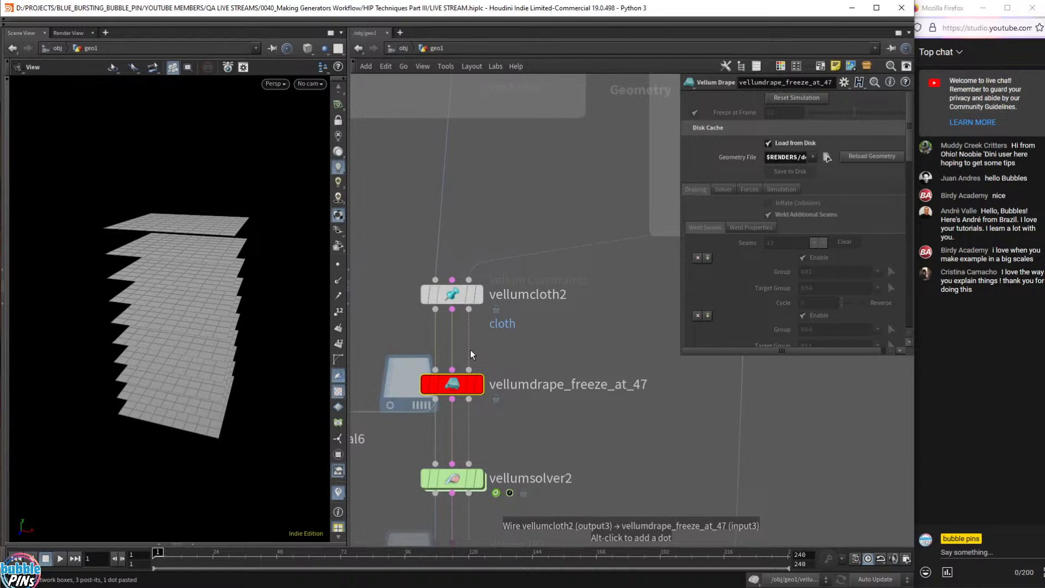
- Display vellumcloth2, review its Stretch and Bend settings, then select vellumdrape_freeze_at_47
left_click_drag(386, 243, 541, 337)
left_click(481, 299)
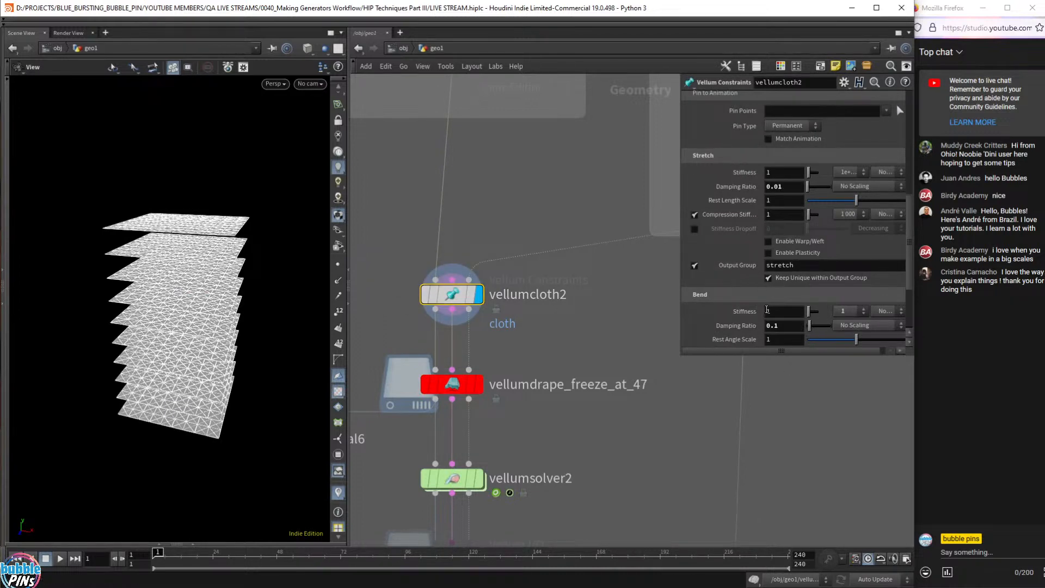
left_click(782, 312)
left_click_drag(687, 356, 687, 477)
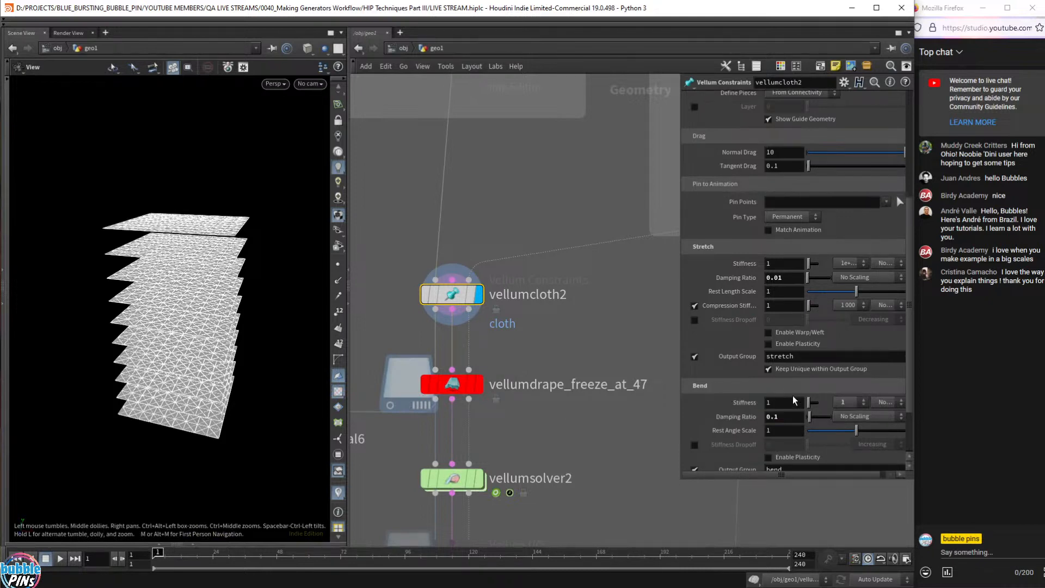
left_click_drag(548, 347, 364, 418)
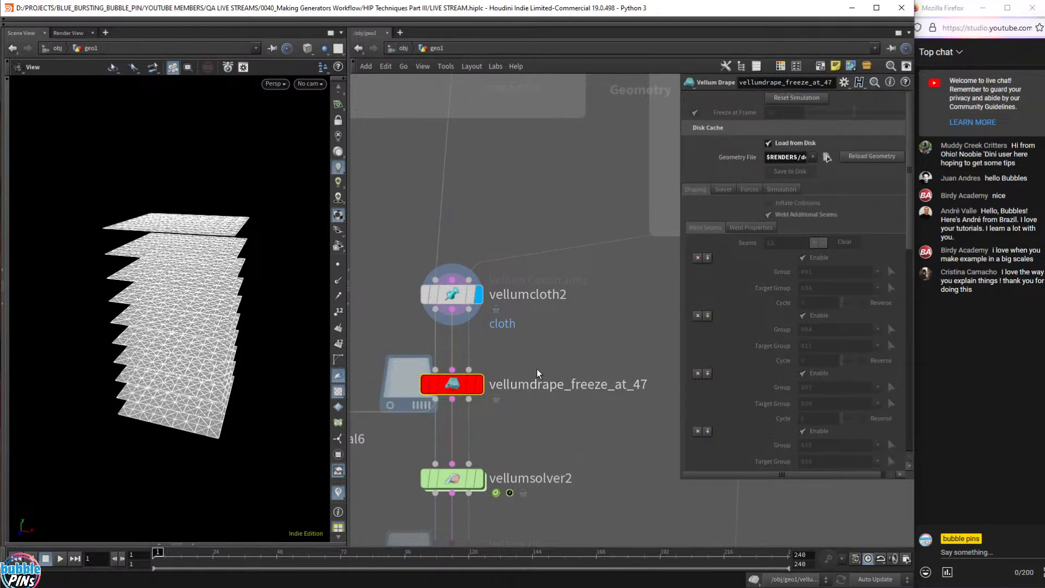
- Display the vellumdrape_freeze_at_47 result and turn off Freeze at Frame
left_click_drag(548, 338, 411, 265)
left_click_drag(524, 363, 416, 420)
left_click(478, 385)
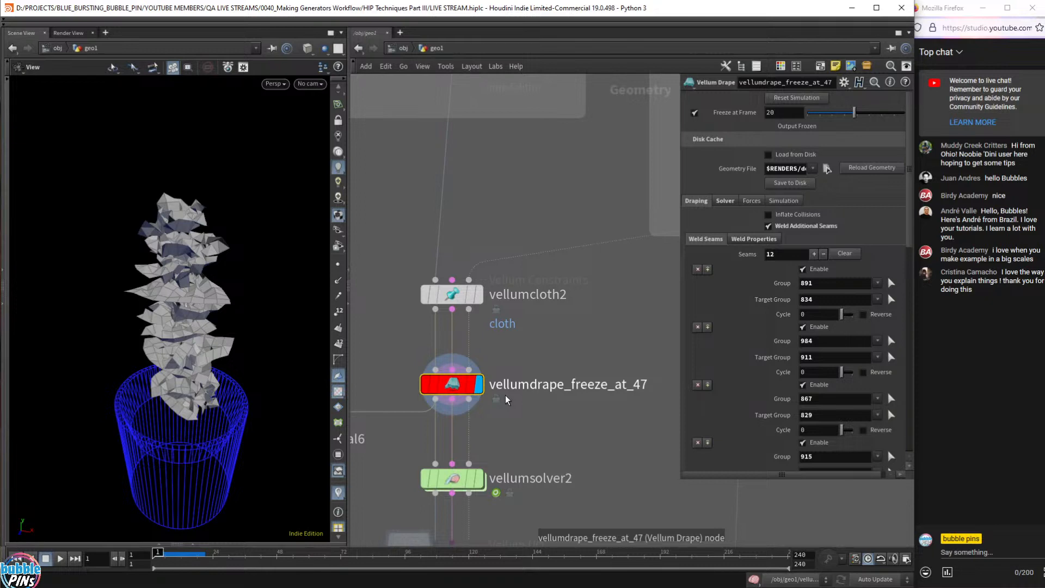
left_click(696, 114)
- Orbit around the sheet stack to inspect it above the trashcan
left_click_drag(247, 253, 227, 284)
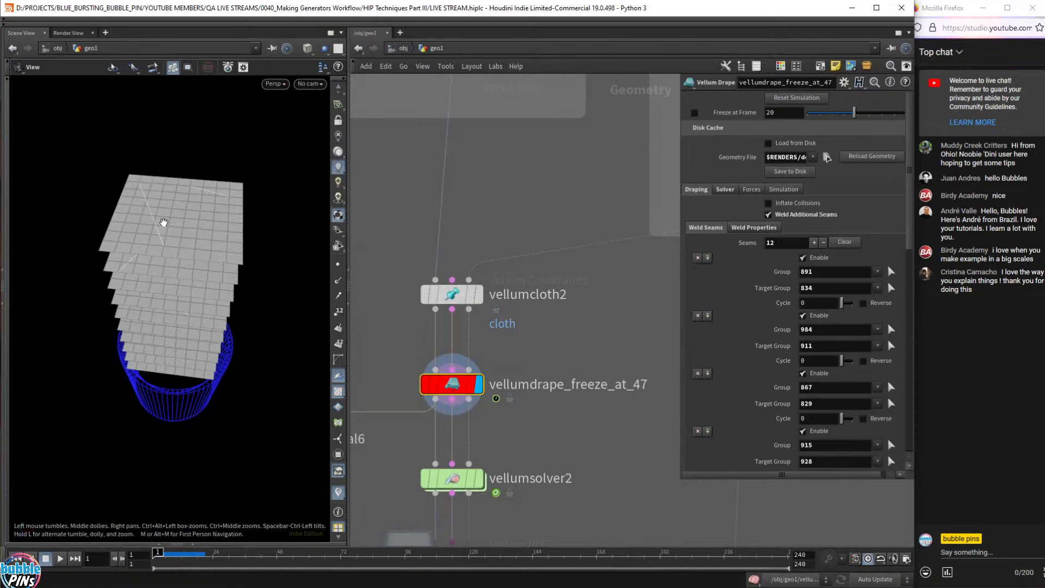
left_click_drag(159, 202, 162, 208)
scroll(161, 208, "up", 5)
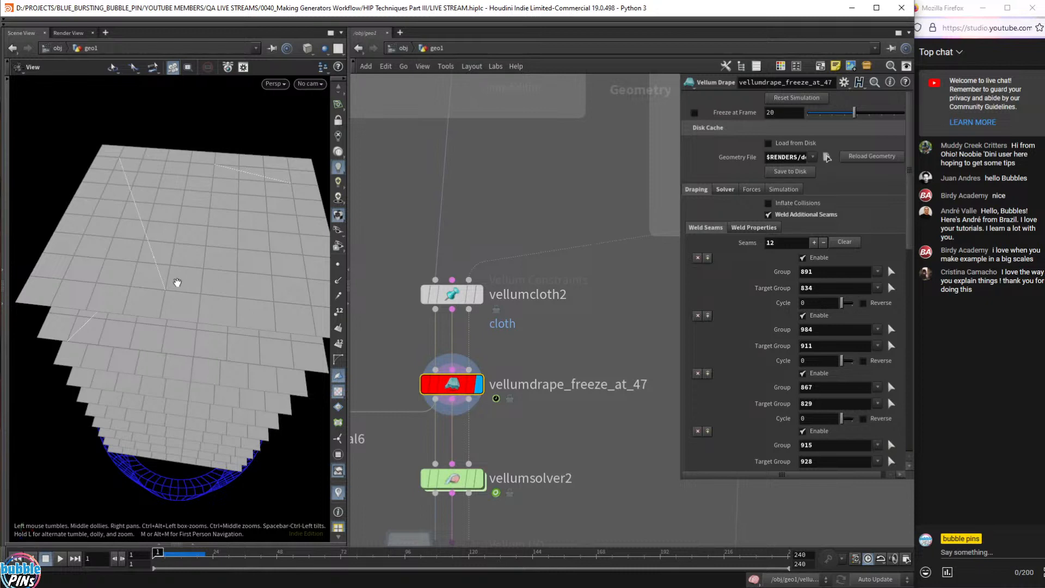
left_click_drag(179, 278, 209, 294)
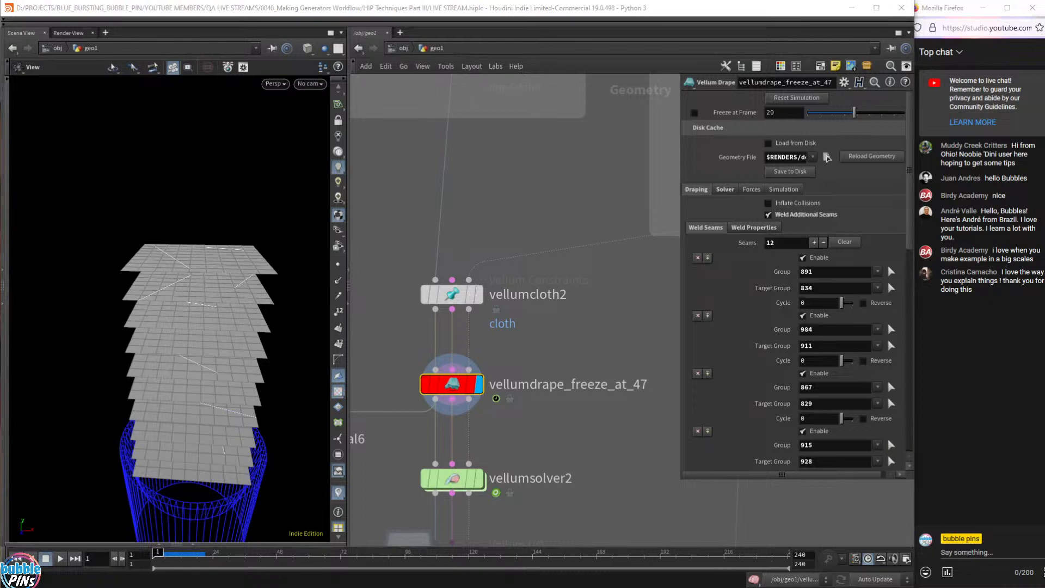
left_click_drag(224, 207, 221, 236)
left_click(592, 171)
key("Up")
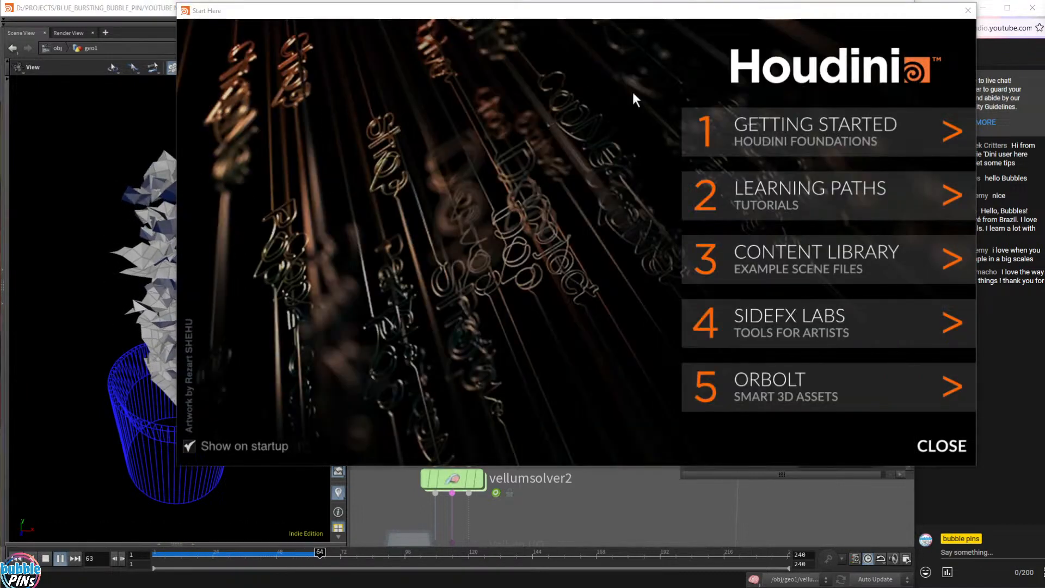
left_click(968, 11)
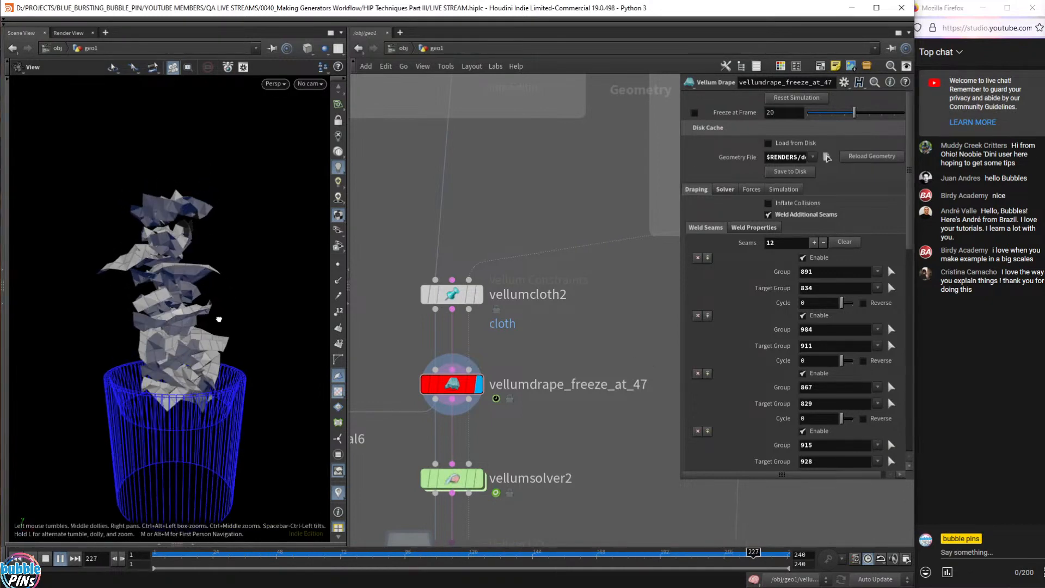
left_click_drag(557, 435, 443, 378)
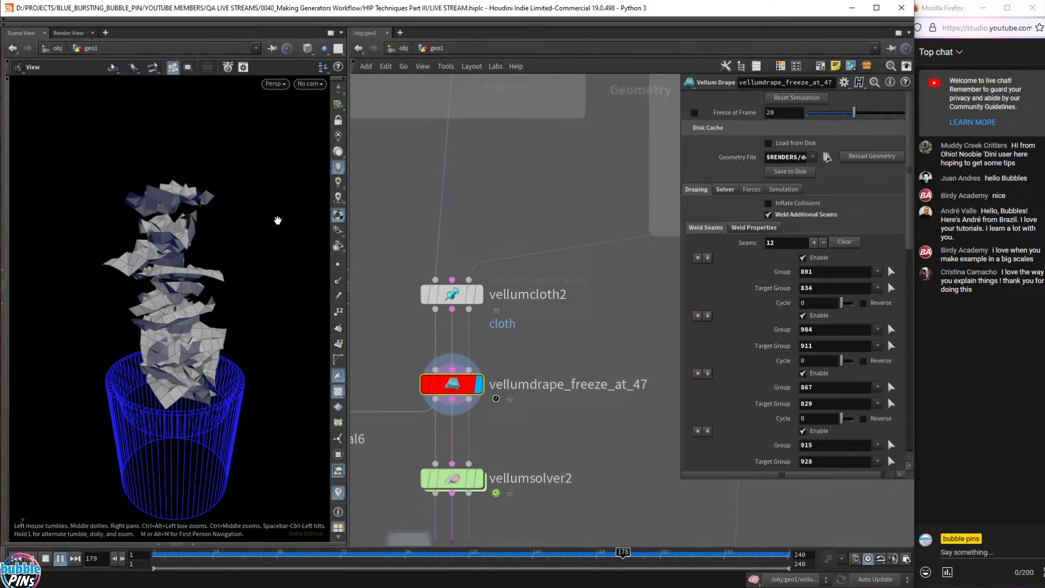
key("ctrl+Up")
left_click_drag(211, 221, 147, 188)
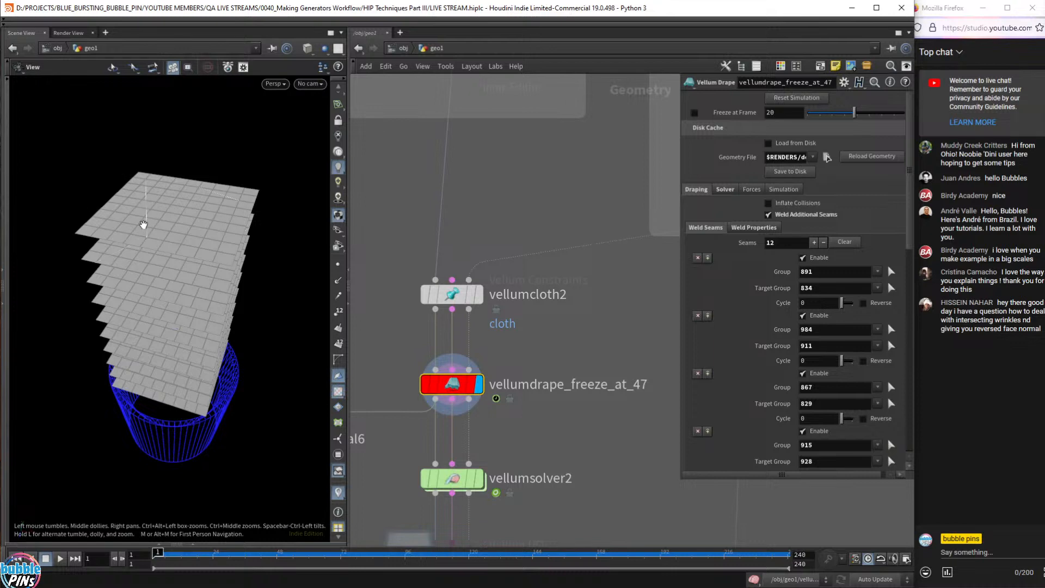
left_click_drag(144, 225, 130, 205)
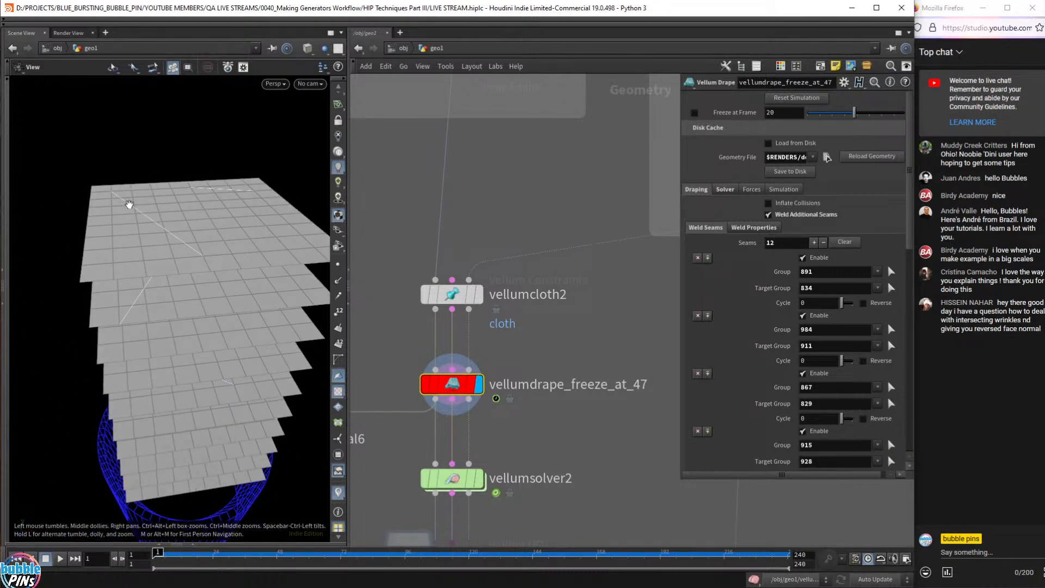
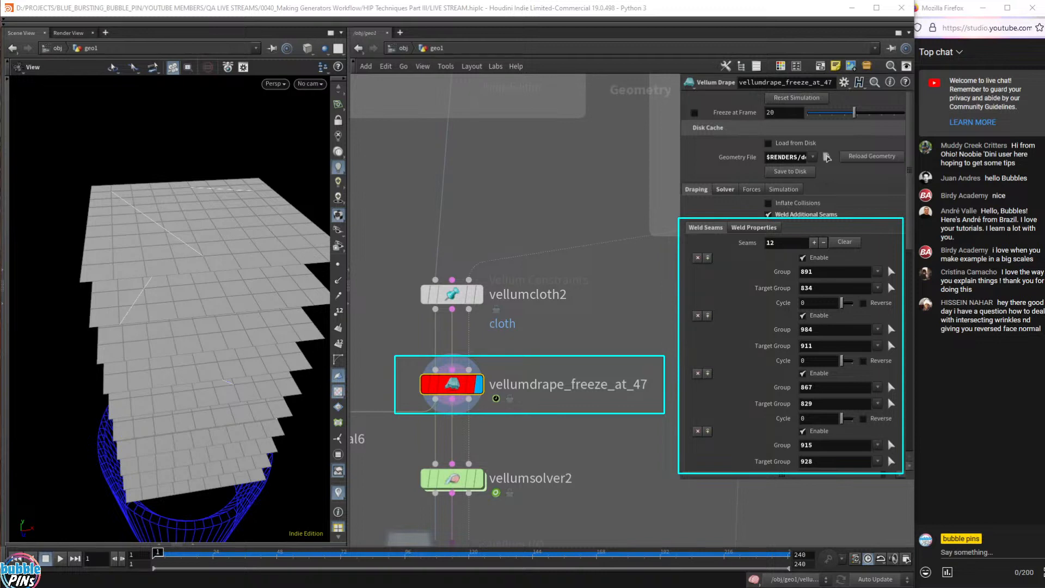
- Bring up a floating viewport, frame and orbit its view, then close it
left_click_drag(632, 170, 417, 88)
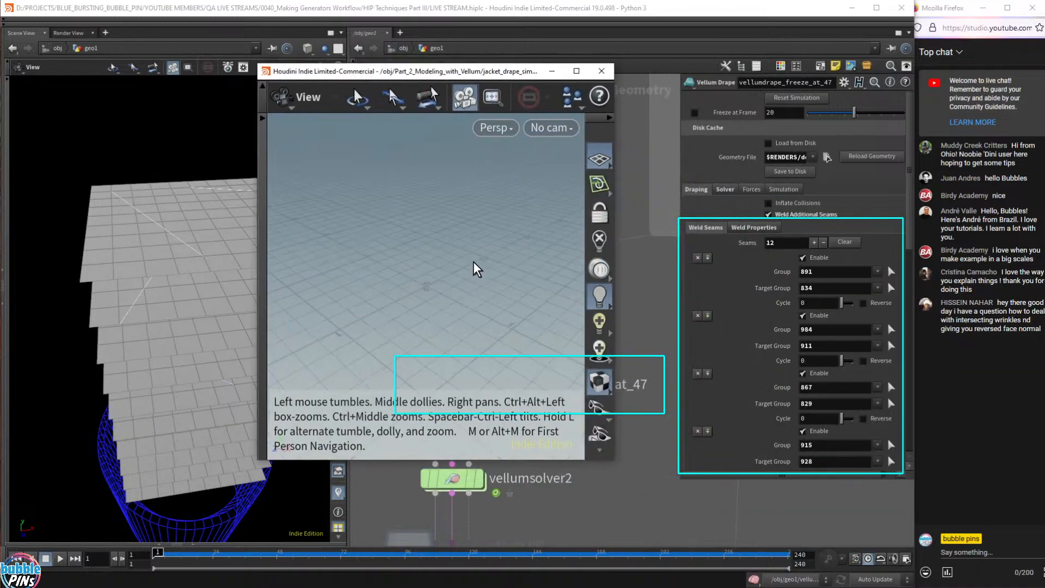
key("space+f")
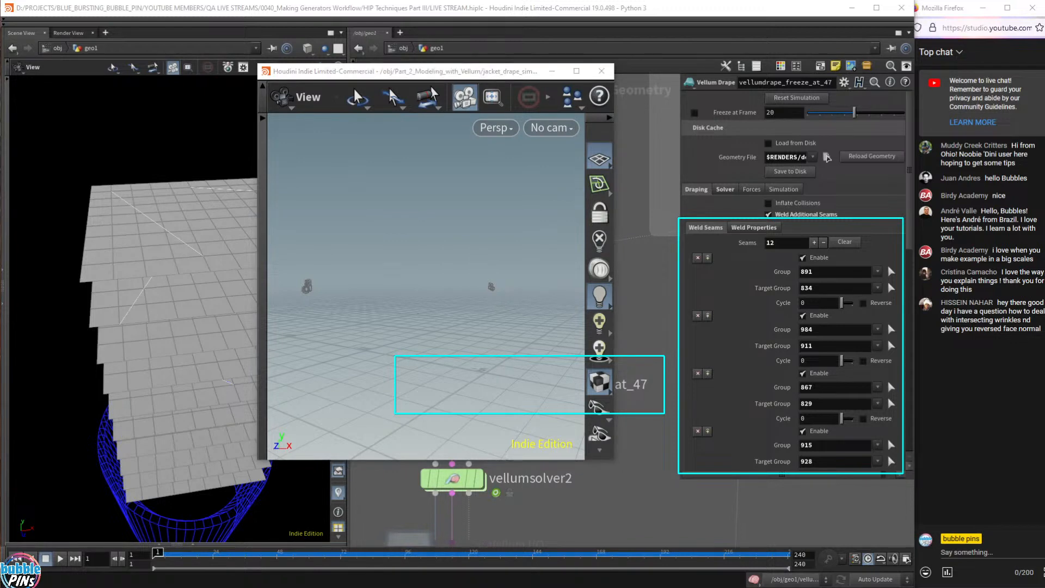
left_click_drag(314, 348, 327, 357)
key("space+f")
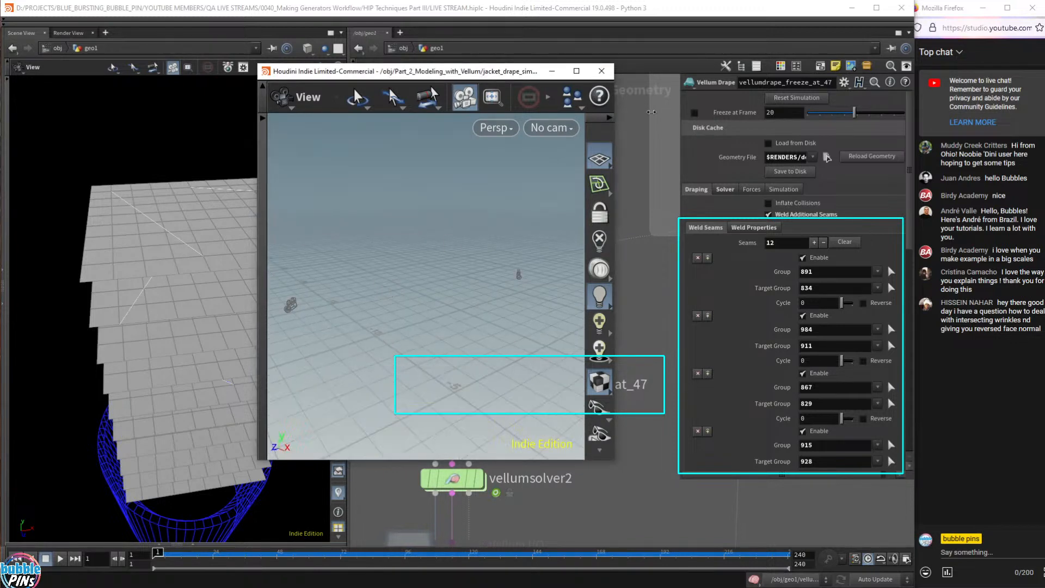
left_click(601, 71)
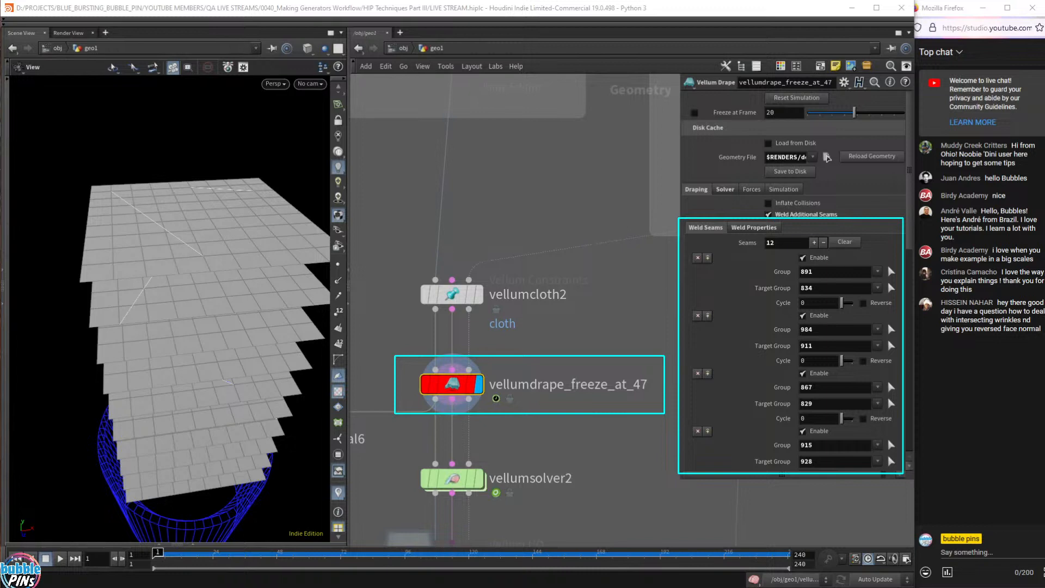
- Enlarge the preview viewport to see the figure, jacket and poles, then close it
left_click_drag(1043, 273, 370, 35)
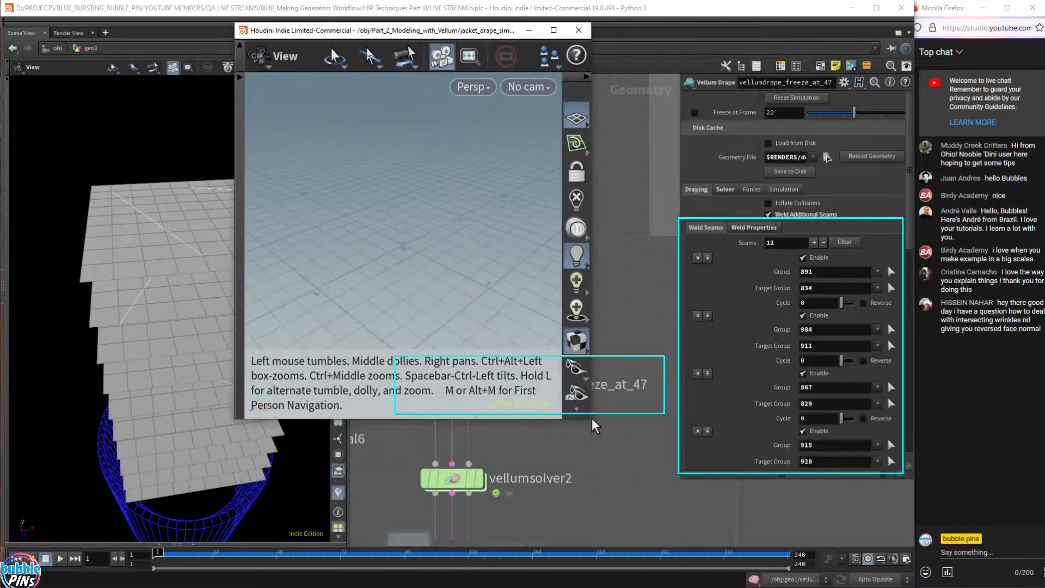
left_click_drag(591, 416, 830, 478)
left_click_drag(819, 422, 809, 525)
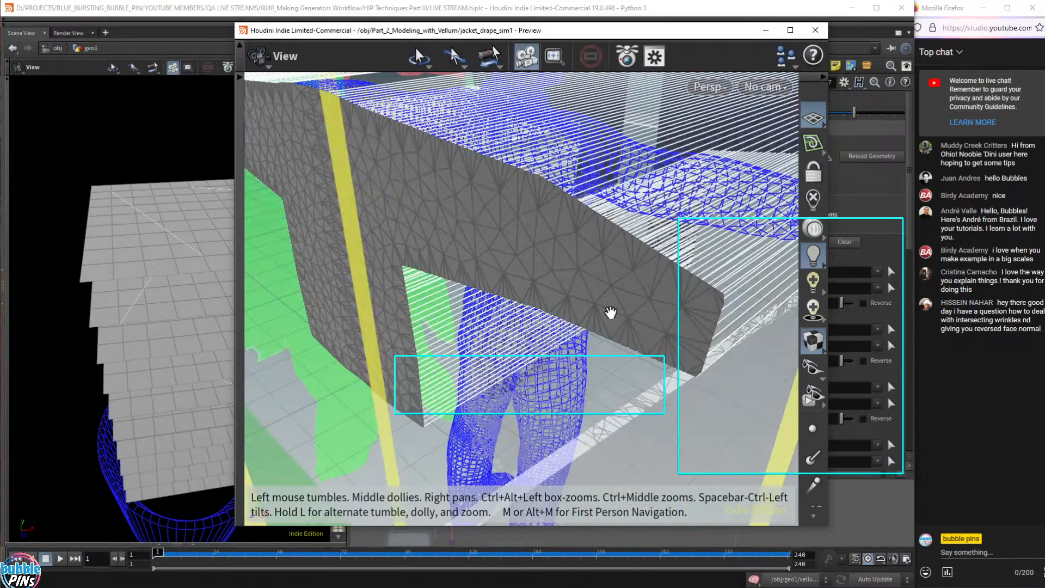
left_click_drag(610, 312, 560, 249)
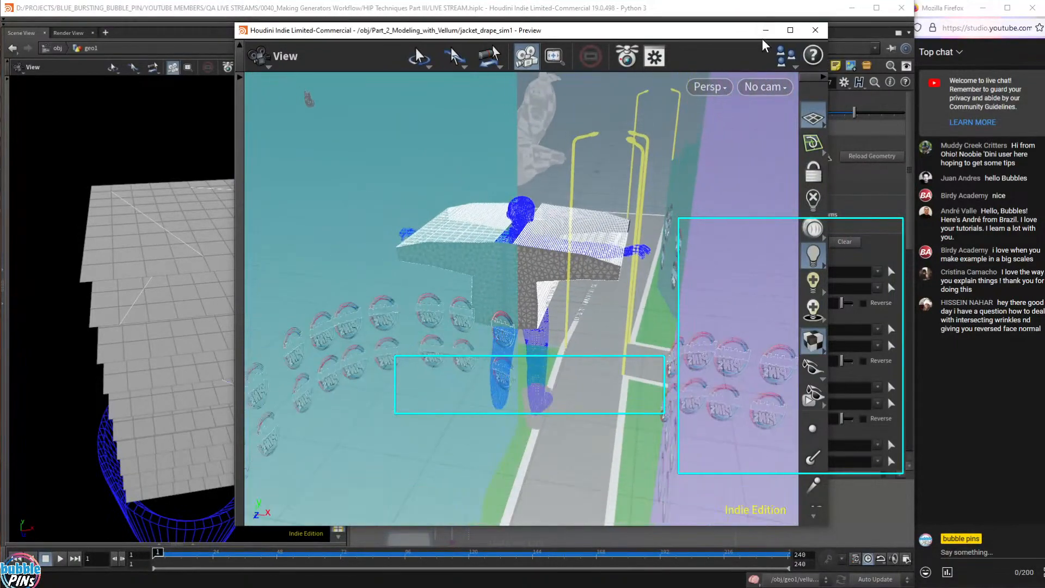
left_click(787, 62)
left_click(811, 61)
left_click(815, 29)
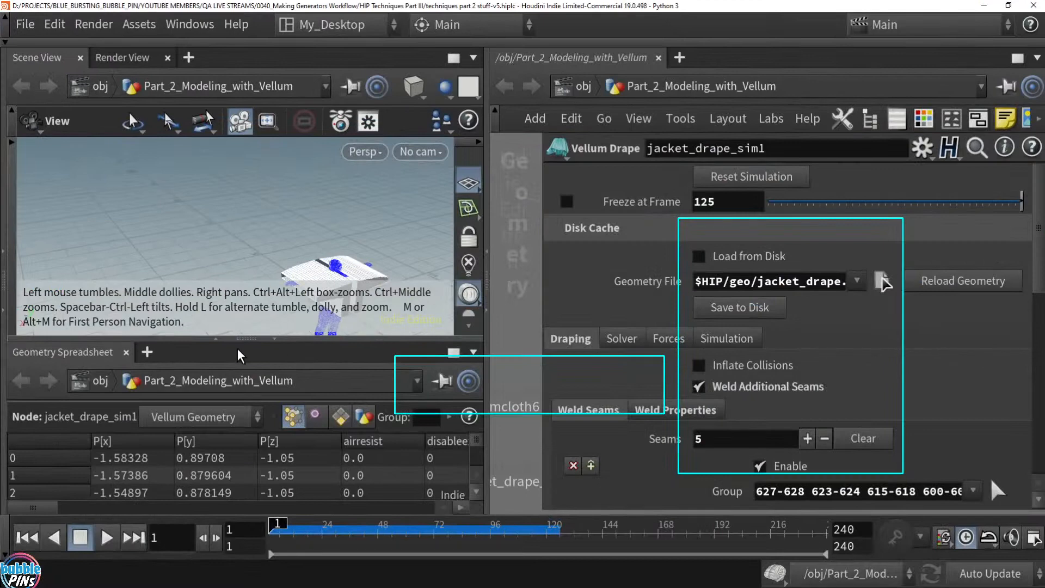
- Collapse the spreadsheet and menu bar, widen the viewport, and frame the jacket on the body
left_click(276, 340)
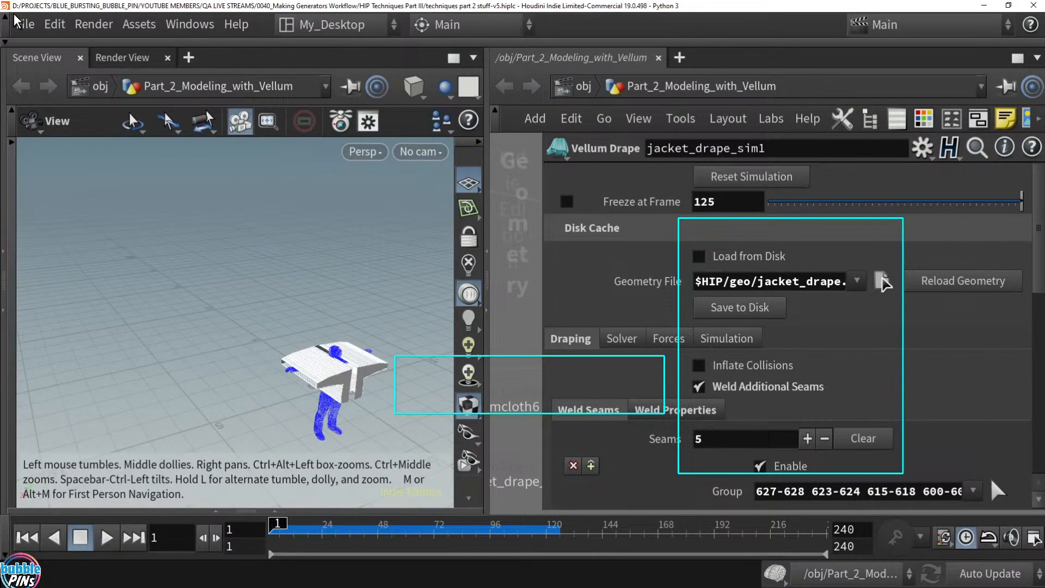
left_click(9, 26)
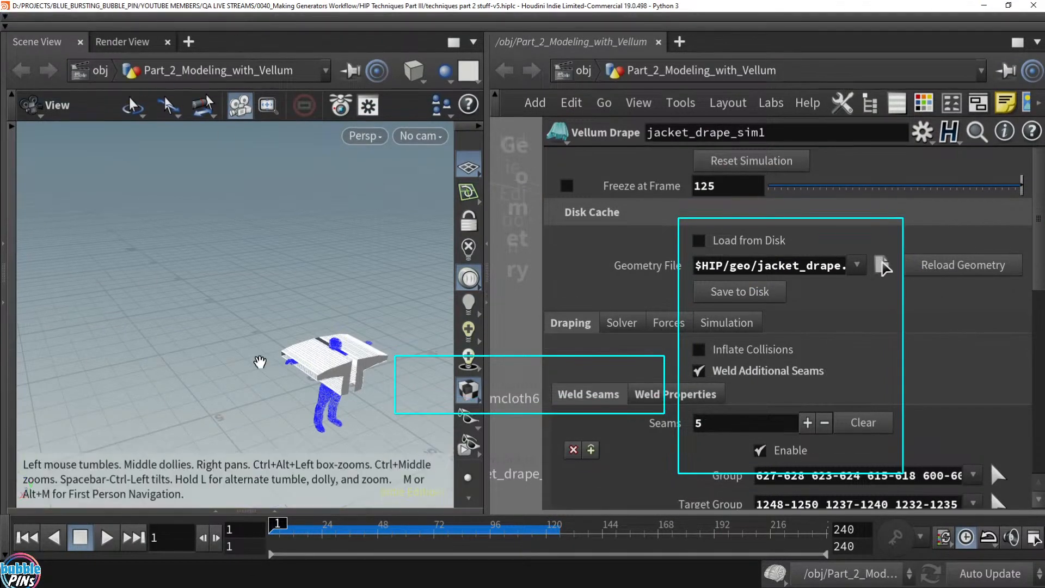
left_click_drag(488, 199, 536, 200)
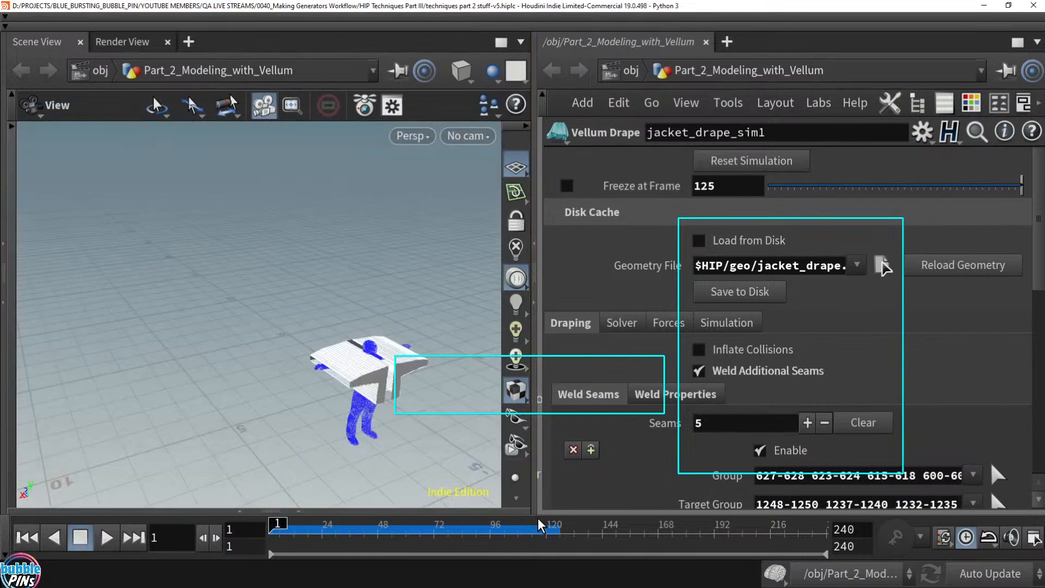
left_click_drag(467, 392, 313, 363)
key("f")
left_click_drag(382, 331, 320, 316)
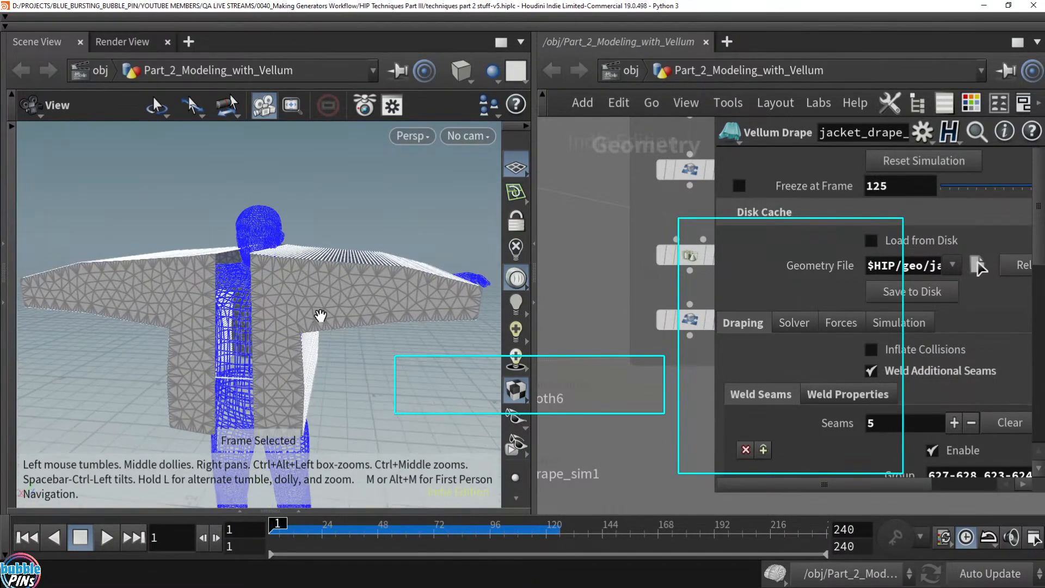
left_click_drag(382, 309, 336, 279)
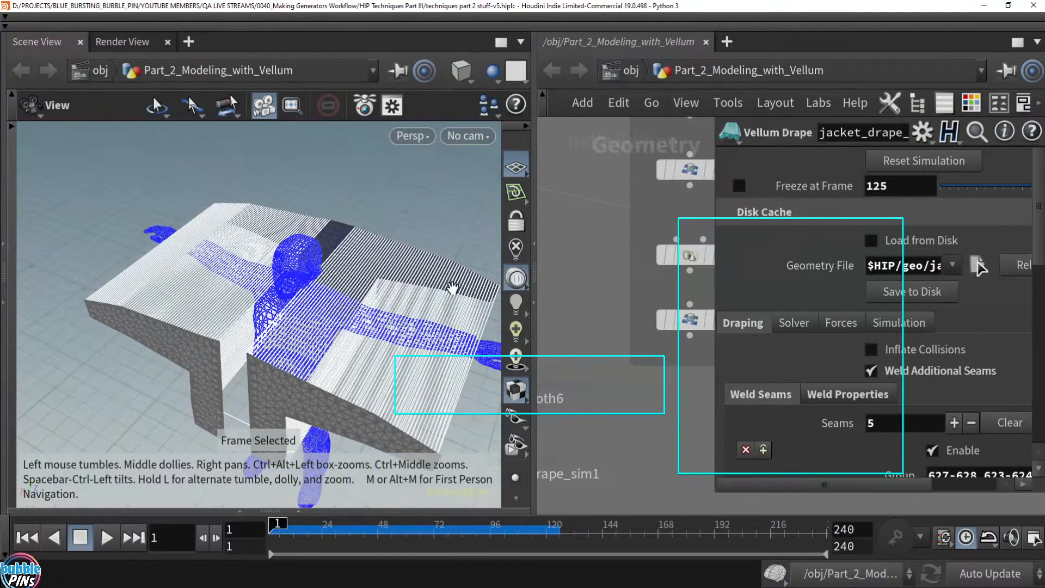
left_click_drag(401, 374, 327, 380)
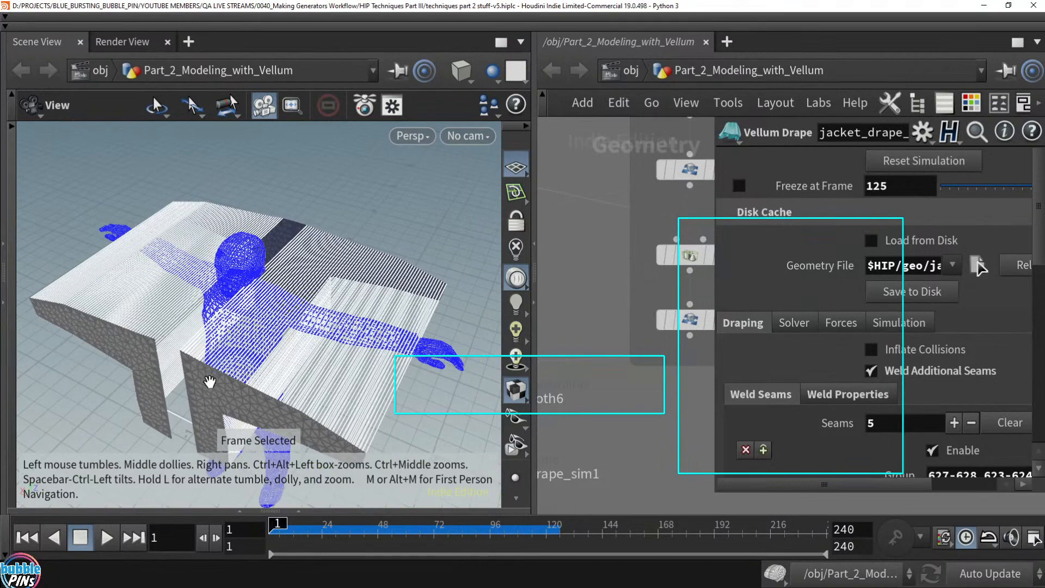
left_click_drag(210, 381, 180, 349)
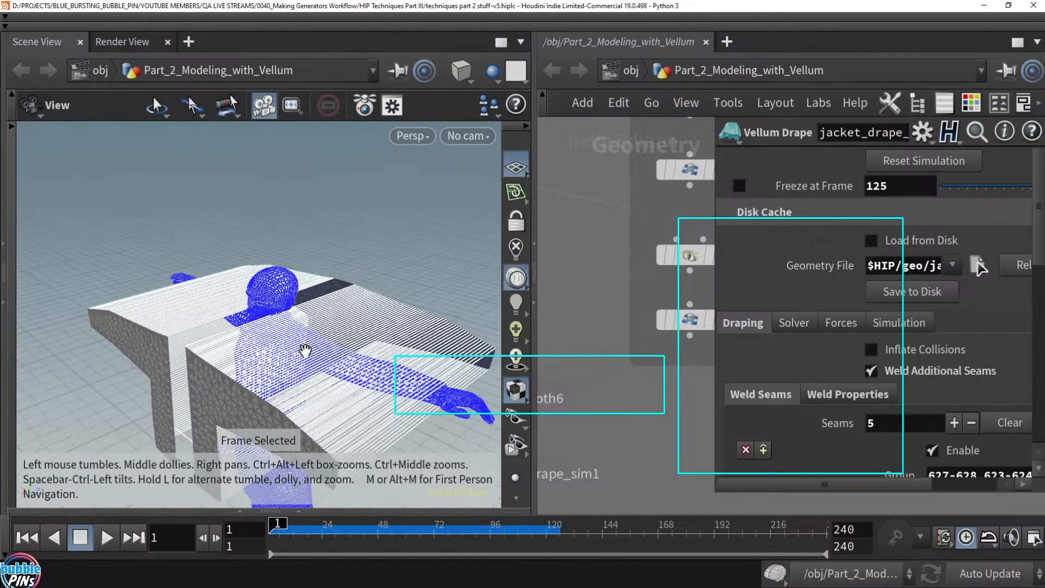
- Play the jacket drape so the panels wrap the body, rewind, and move that window aside
key("Up")
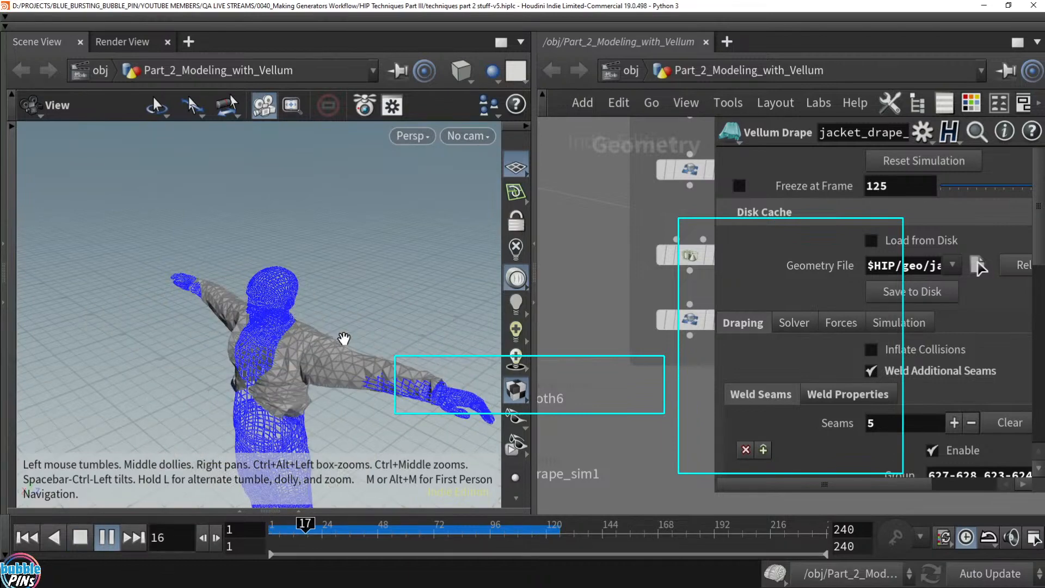
left_click_drag(358, 335, 230, 242)
key("Up")
key("ctrl+Up")
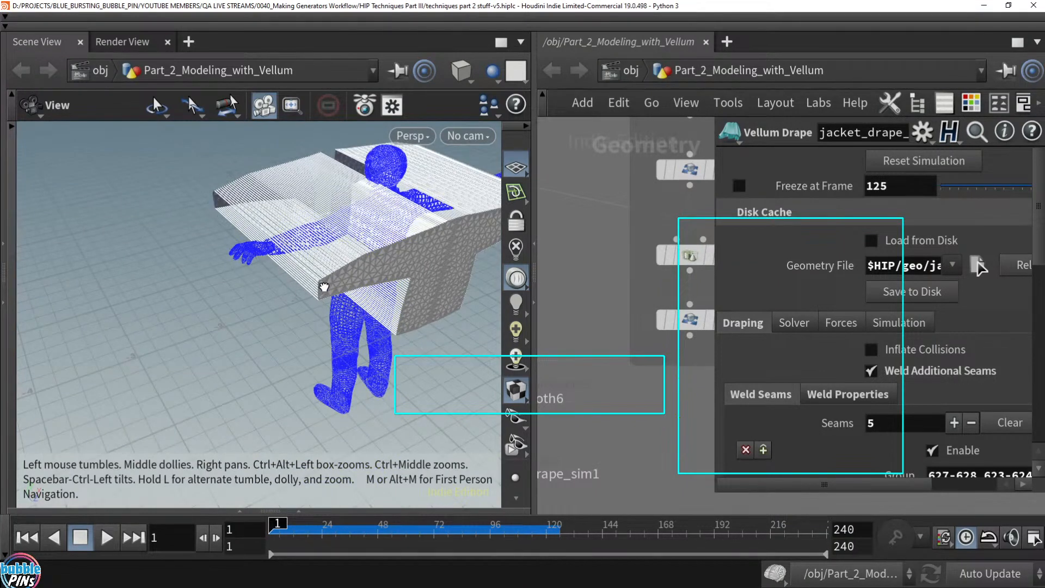
left_click_drag(321, 288, 303, 284)
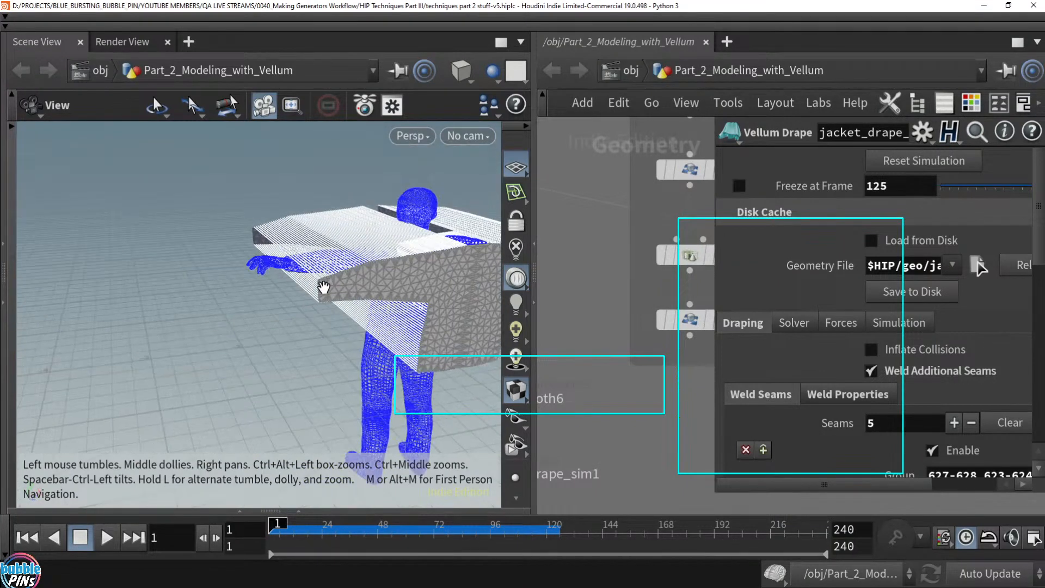
left_click_drag(240, 220, 398, 237)
left_click_drag(347, 5, 454, 81)
key("Up")
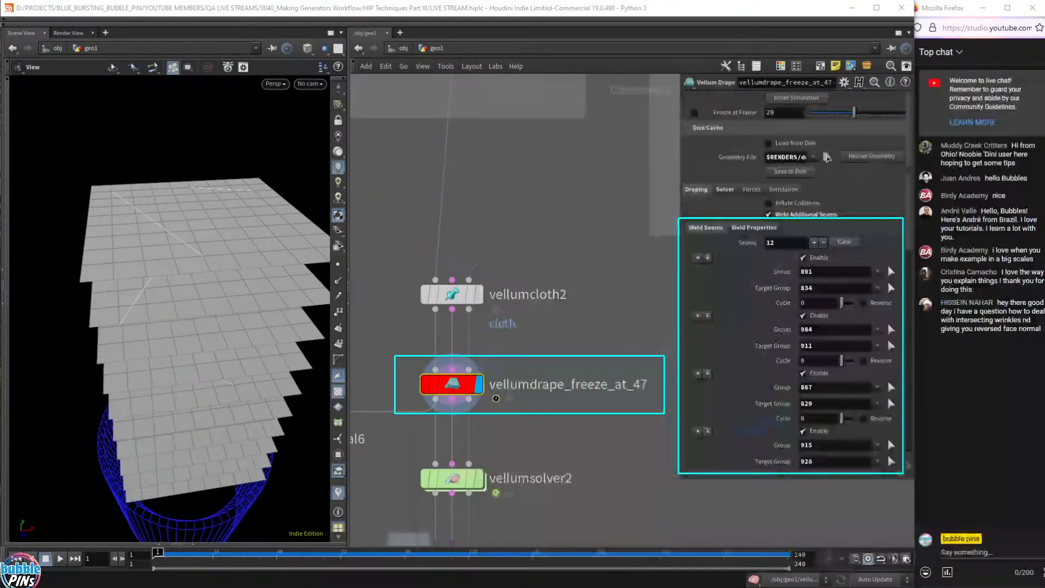
- Inspect the existing weld seams 891 and 27 by starting, then cancelling, viewport picks
left_click_drag(271, 217, 175, 251)
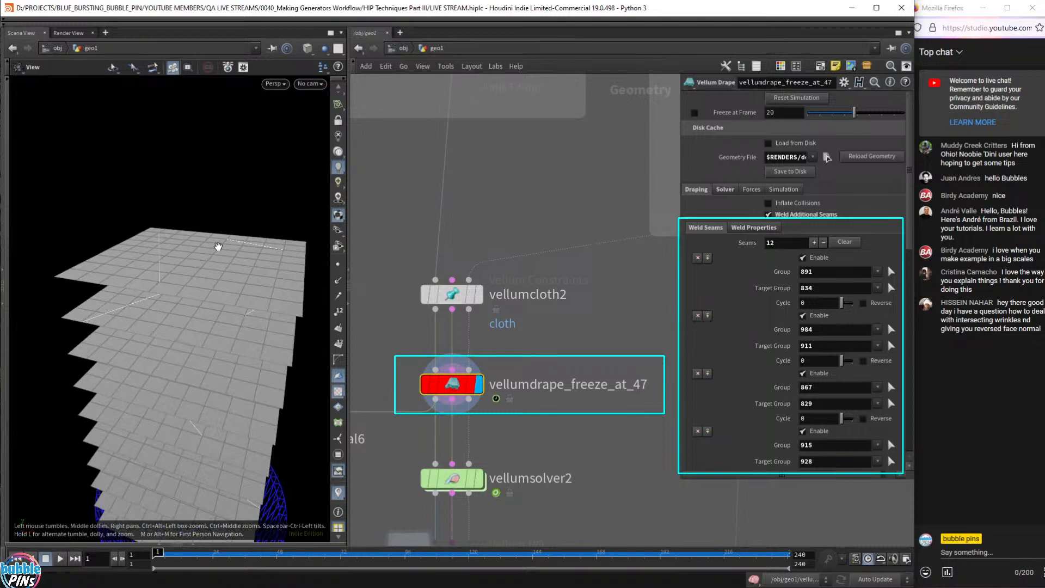
left_click_drag(143, 235, 154, 245)
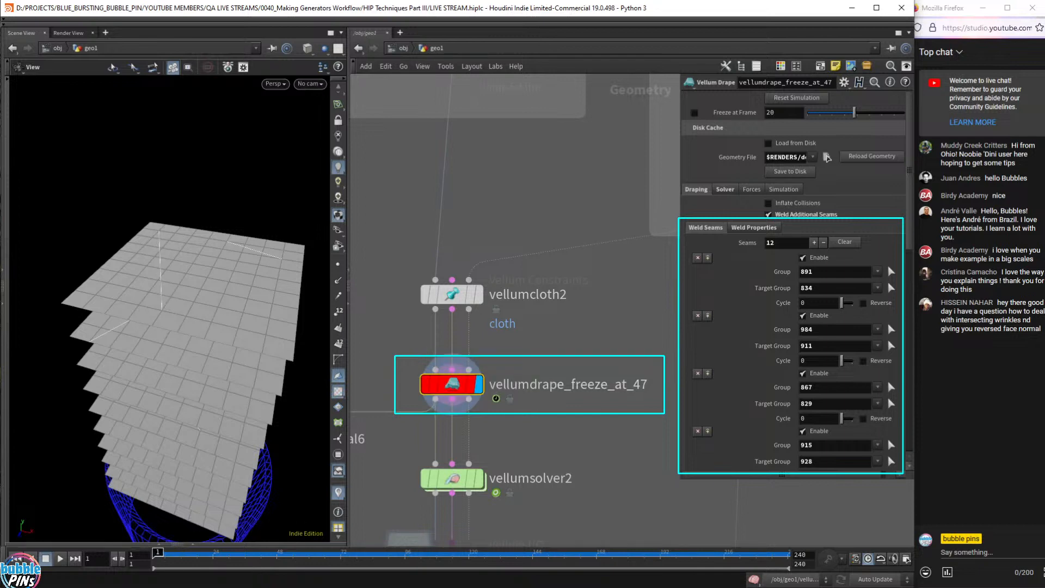
left_click(891, 271)
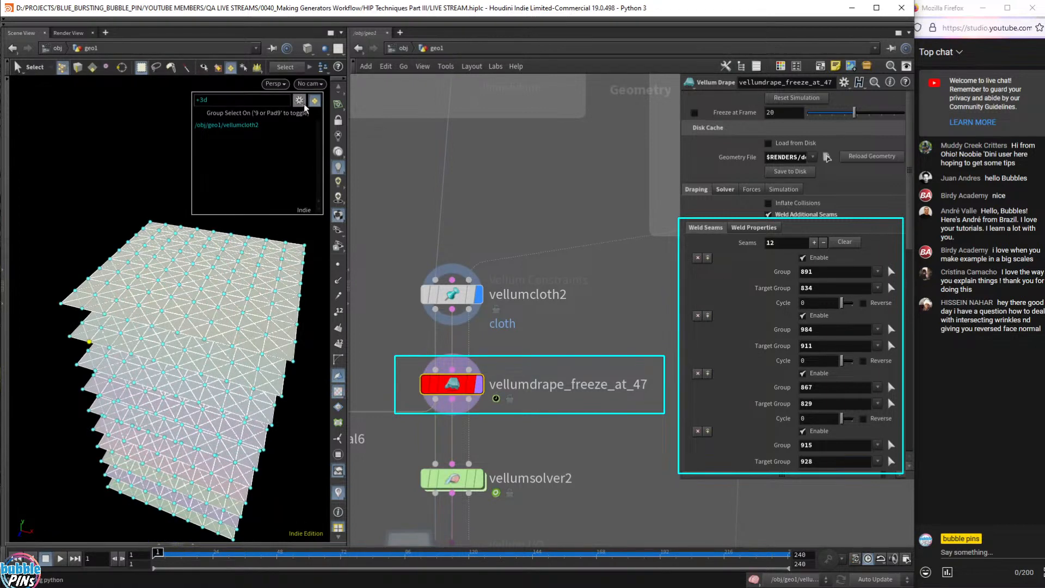
key("Escape")
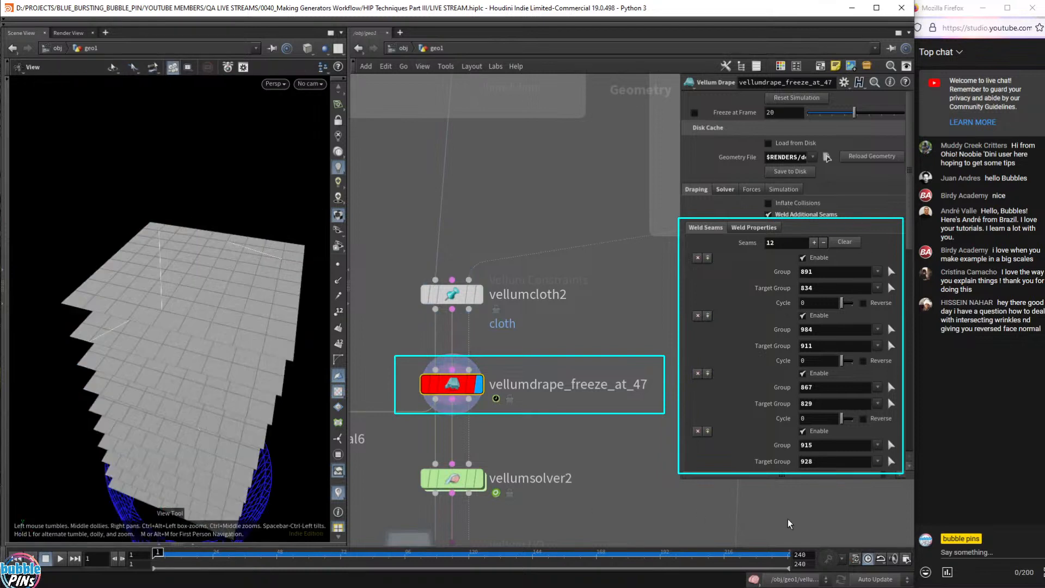
scroll(789, 524, "down", 5)
left_click_drag(908, 224, 910, 408)
left_click(891, 423)
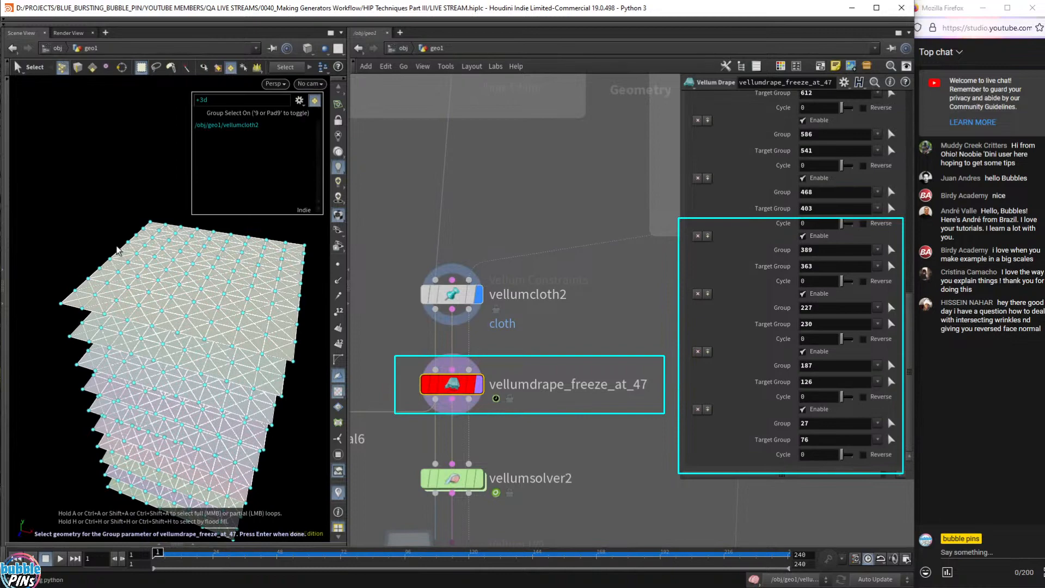
left_click_drag(236, 340, 12, 353, "alt")
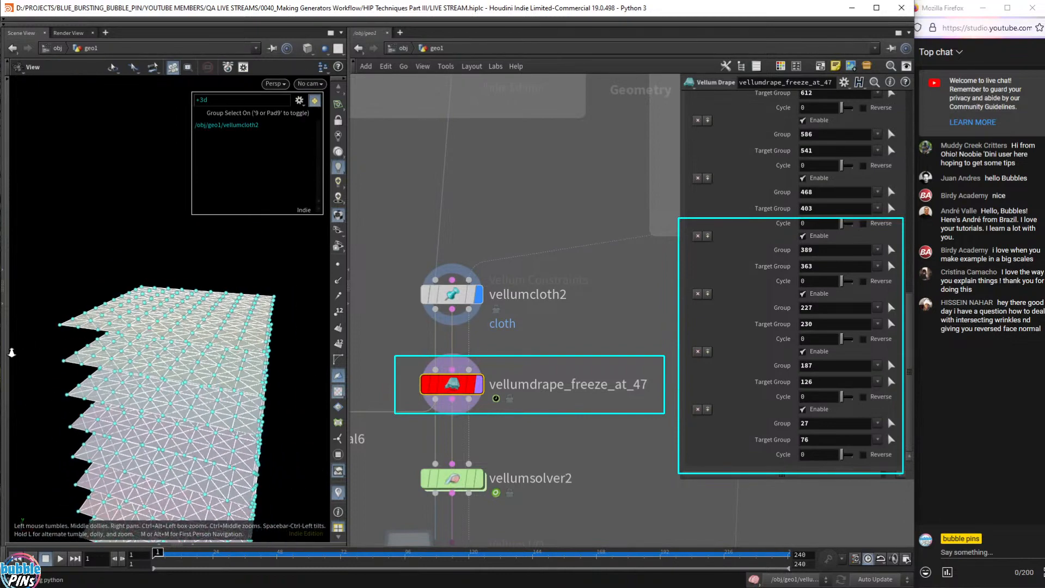
middle_click_drag(11, 353, 198, 429, "alt")
right_click_drag(198, 429, 192, 367, "alt")
left_click_drag(146, 367, 223, 264, "alt")
key("Escape")
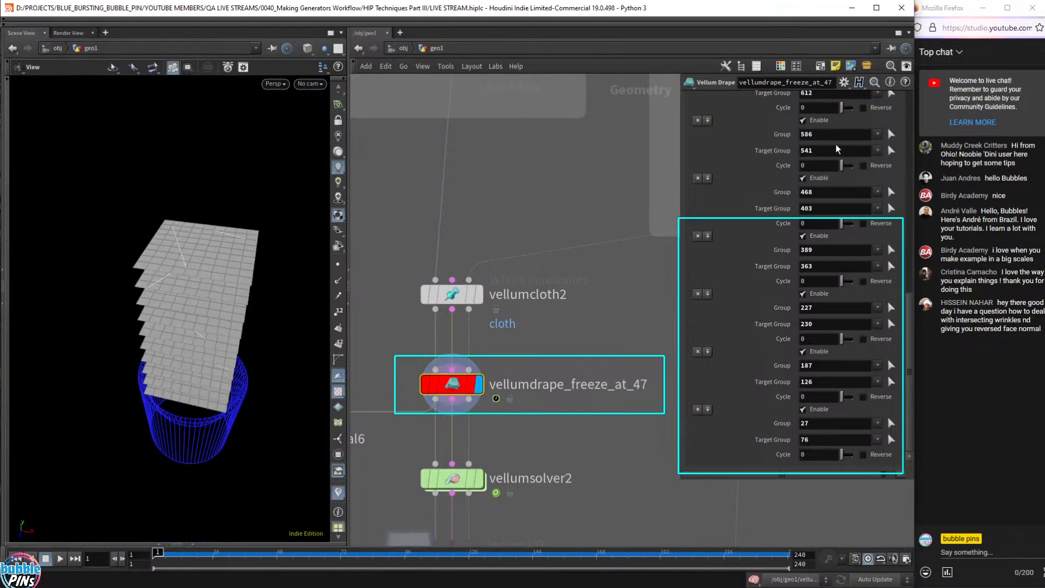
scroll(837, 149, "up", 3)
left_click_drag(909, 315, 919, 157)
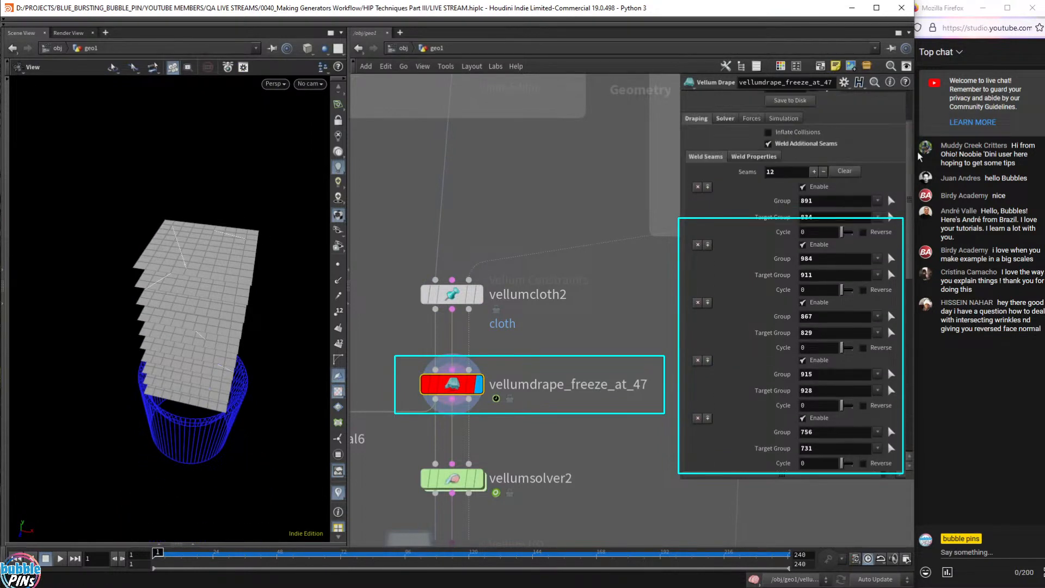
- Add a new weld seam whose Group is point 978, picked on the cloth stack
left_click(814, 171)
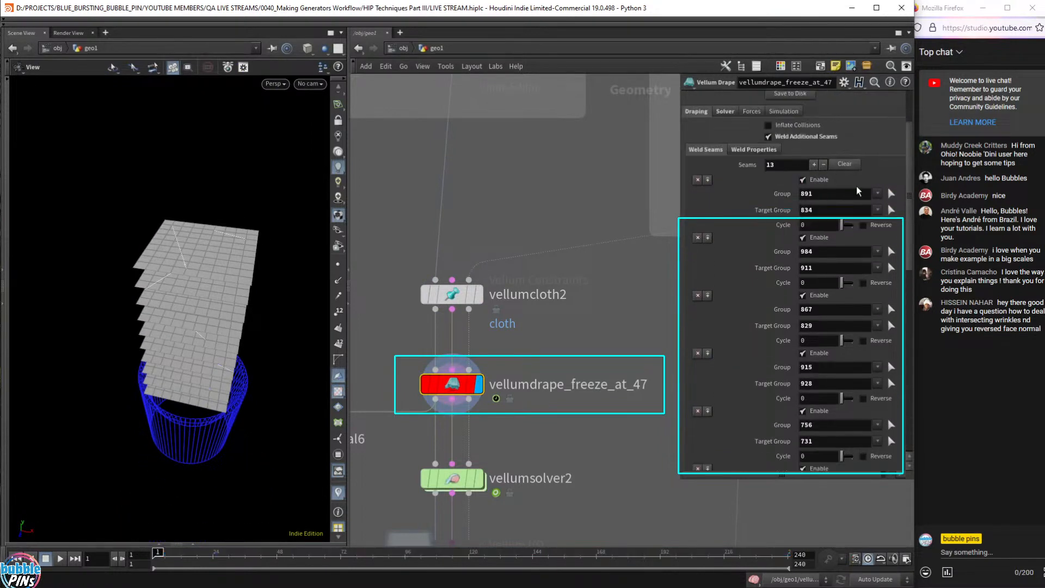
left_click_drag(912, 184, 909, 370)
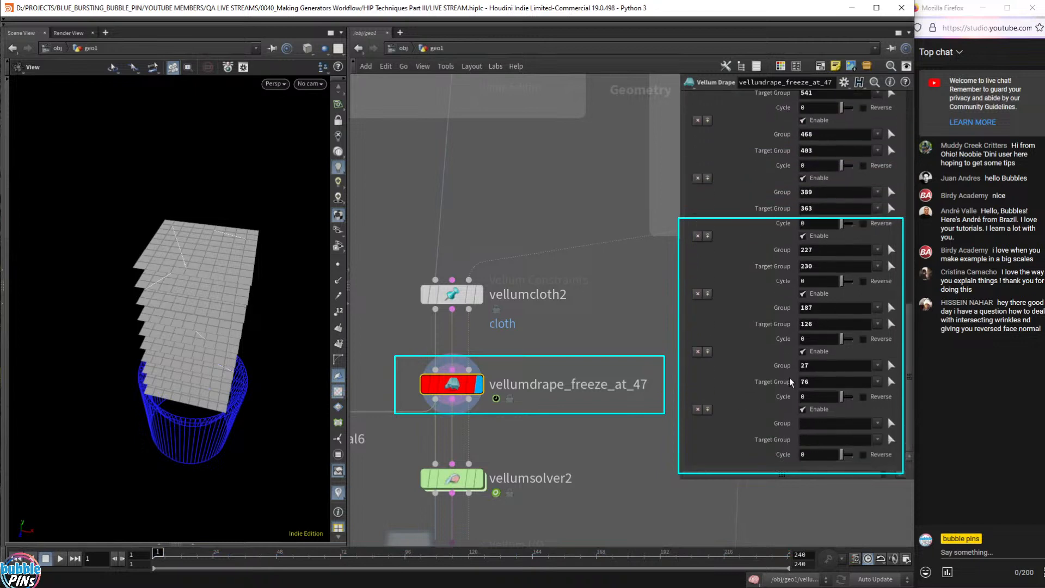
left_click(891, 423)
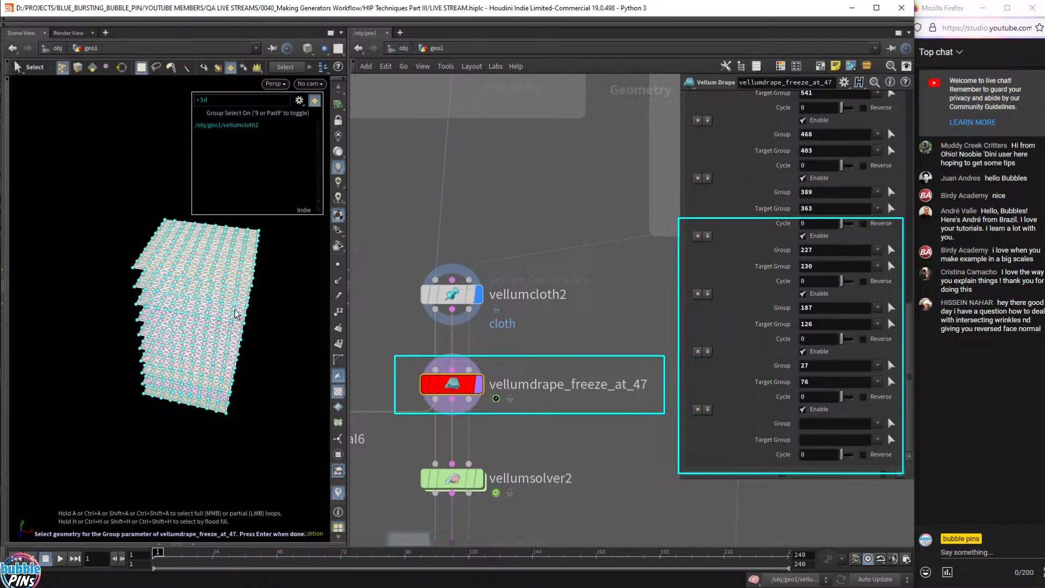
right_click_drag(222, 297, 193, 334, "alt")
scroll(183, 303, "up", 6, "alt")
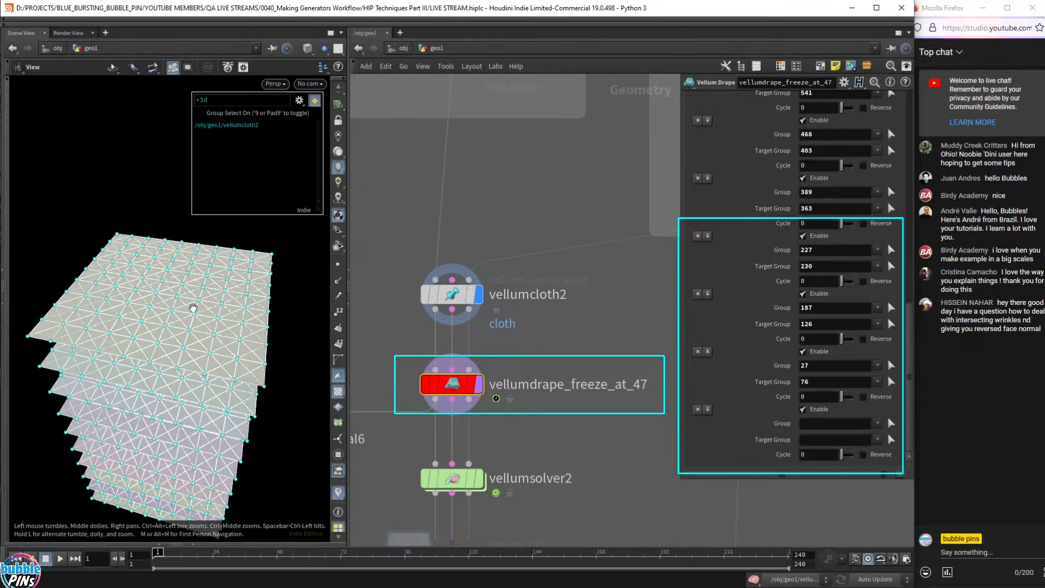
scroll(193, 308, "up", 3, "alt")
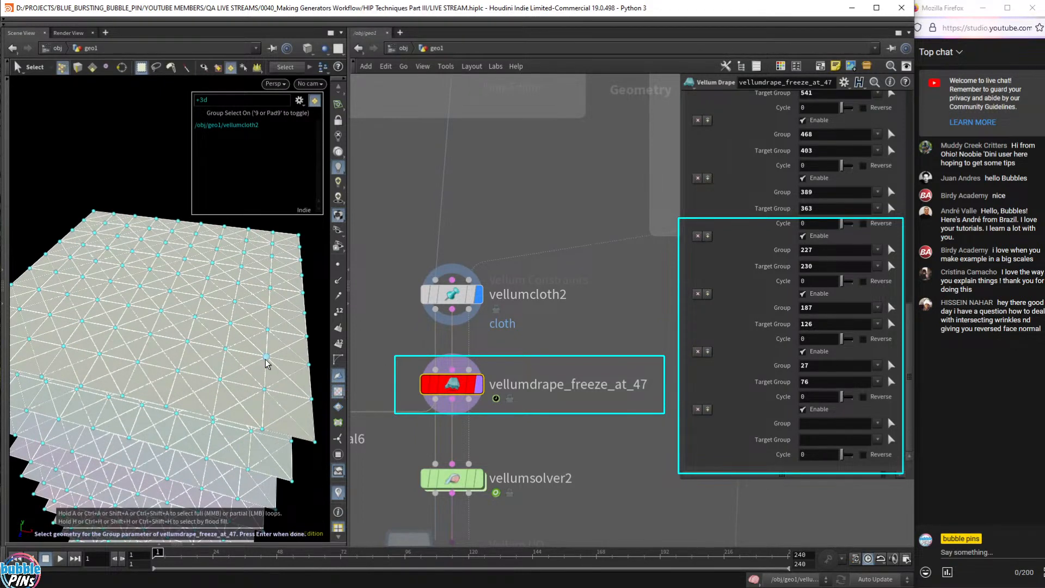
left_click(267, 357)
key("Return")
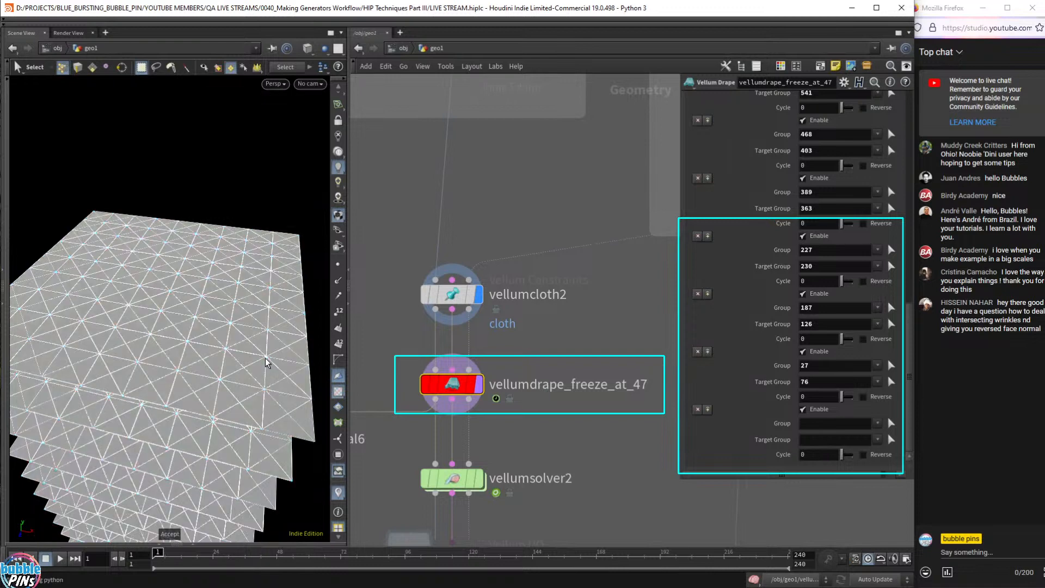
left_click(806, 428)
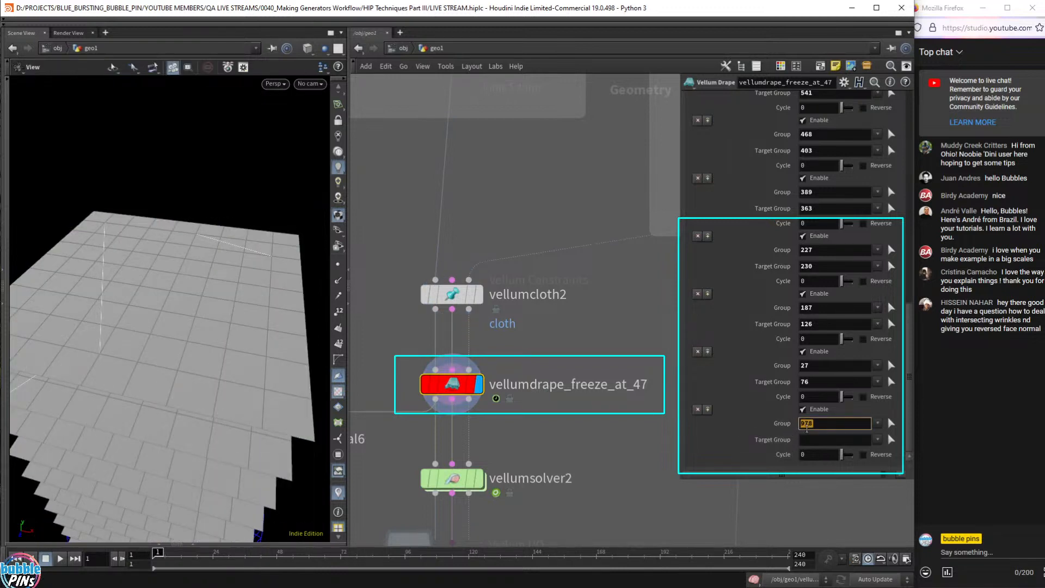
- Set the new seam's Target Group to corner point 910 and start the simulation
left_click(893, 441)
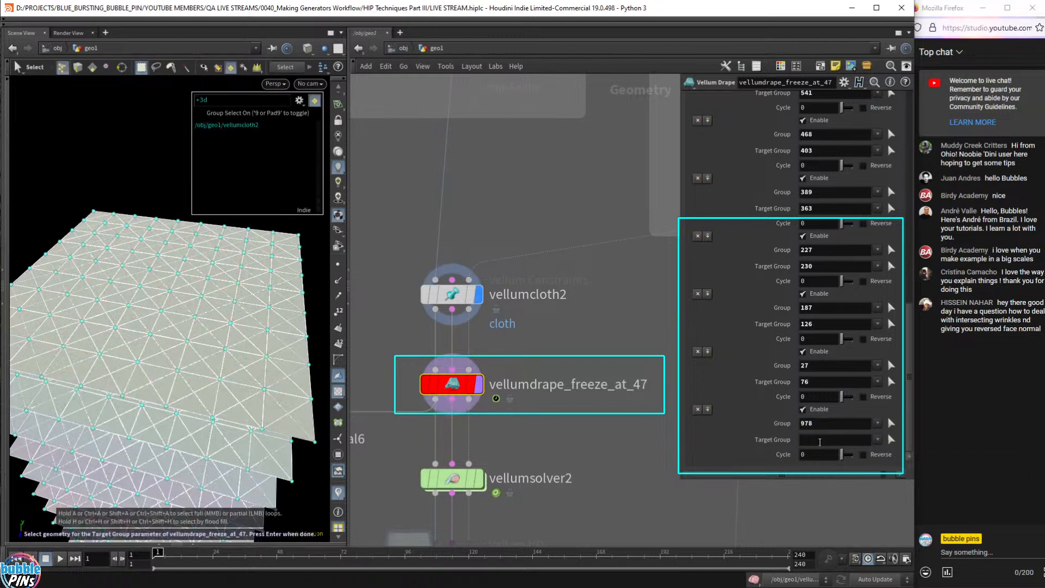
left_click(83, 221)
key("Return")
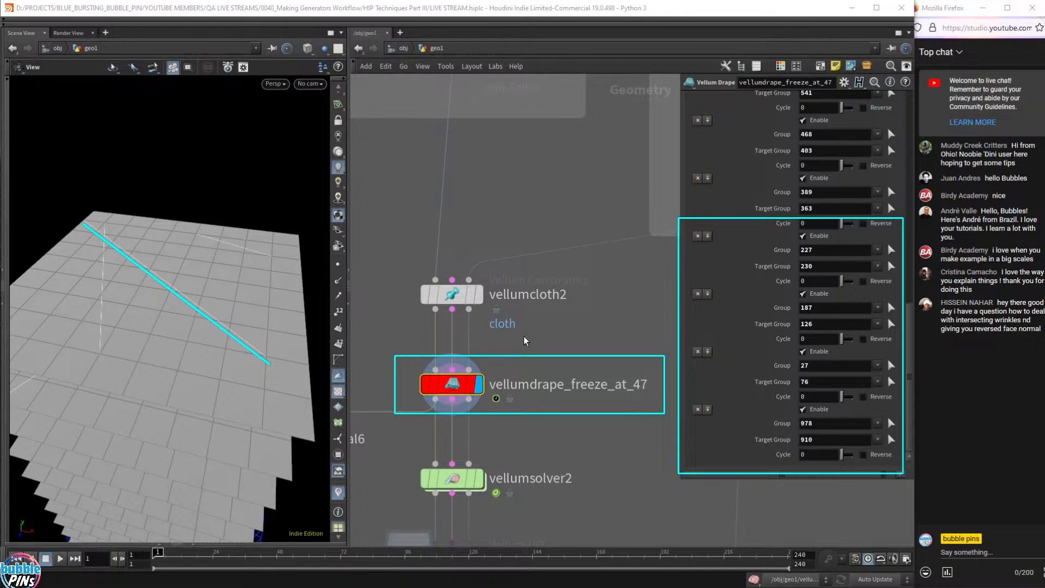
left_click(523, 6)
key("Right")
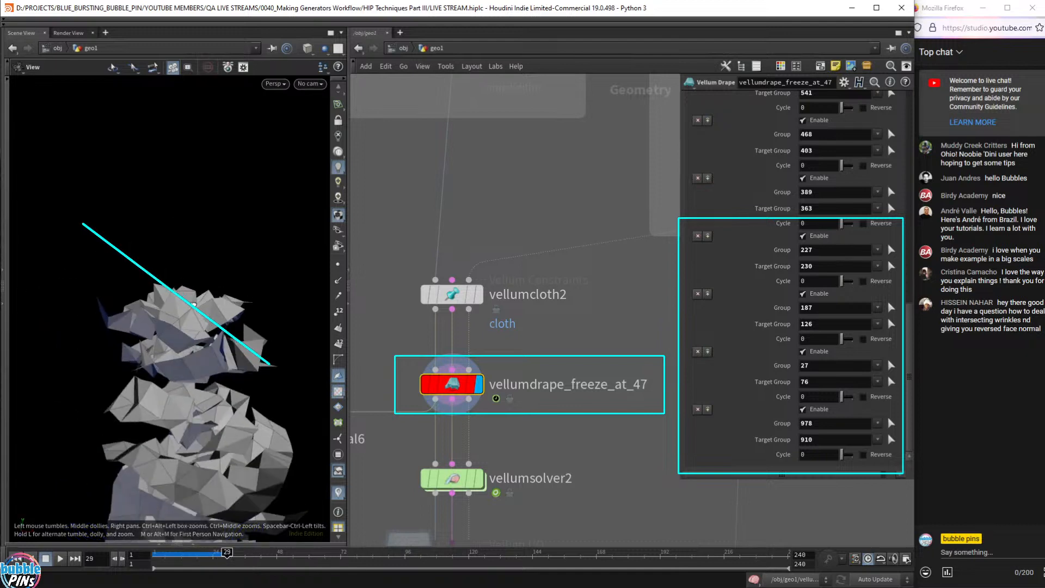
- Orbit around the crumpled sheets above the trashcan at frame 29 and scroll parameters to the top
right_click_drag(193, 305, 205, 182)
left_click_drag(152, 302, 233, 292)
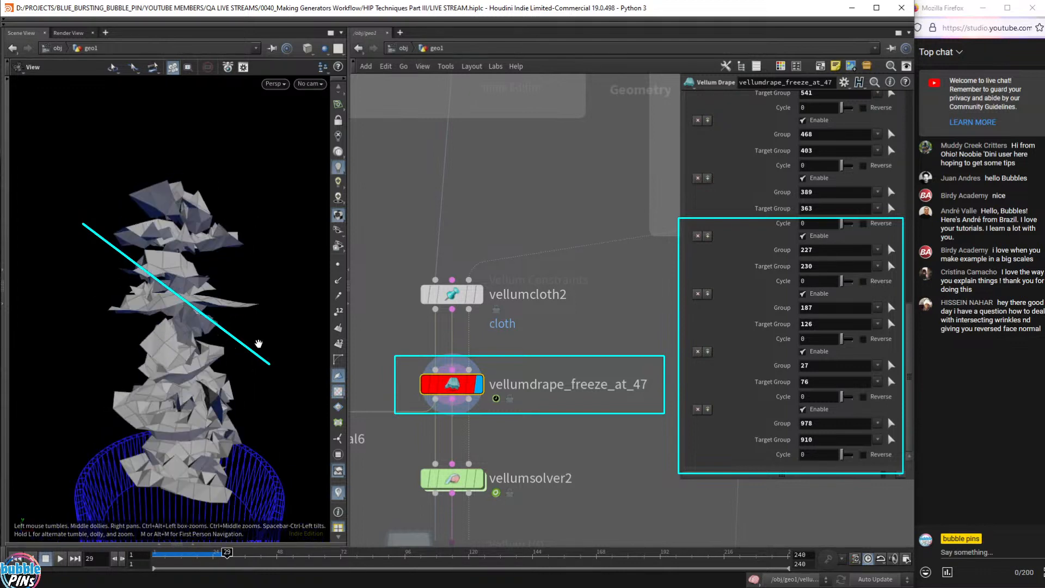
left_click_drag(166, 284, 191, 289)
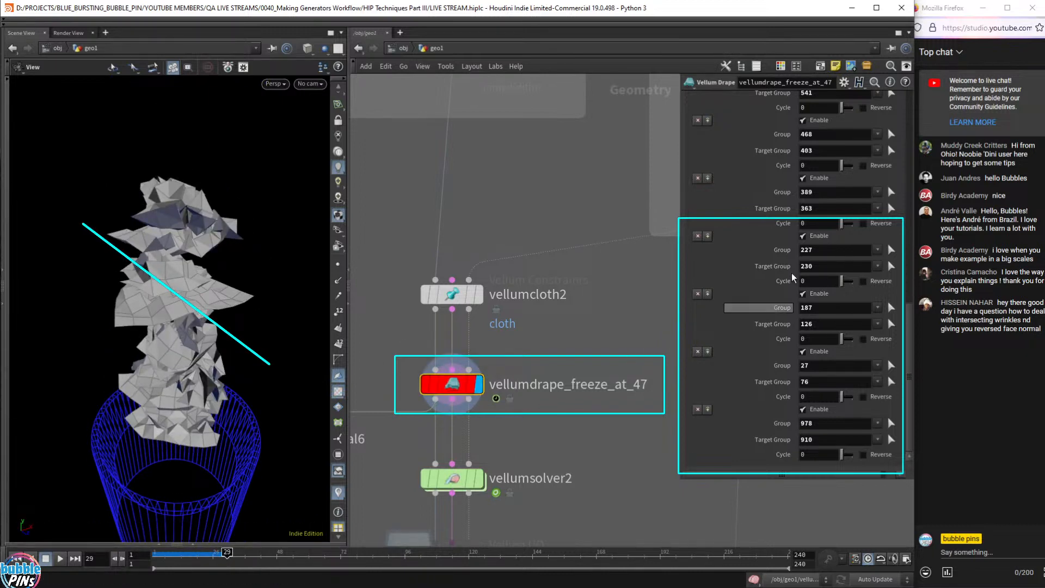
left_click_drag(910, 333, 908, 103)
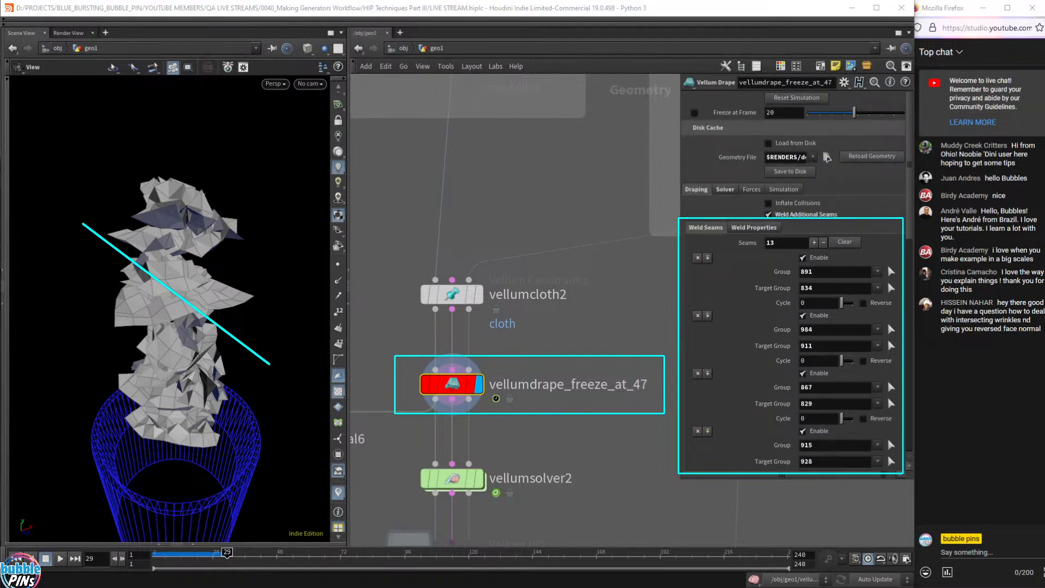
key("Escape")
left_click_drag(669, 101, 806, 127)
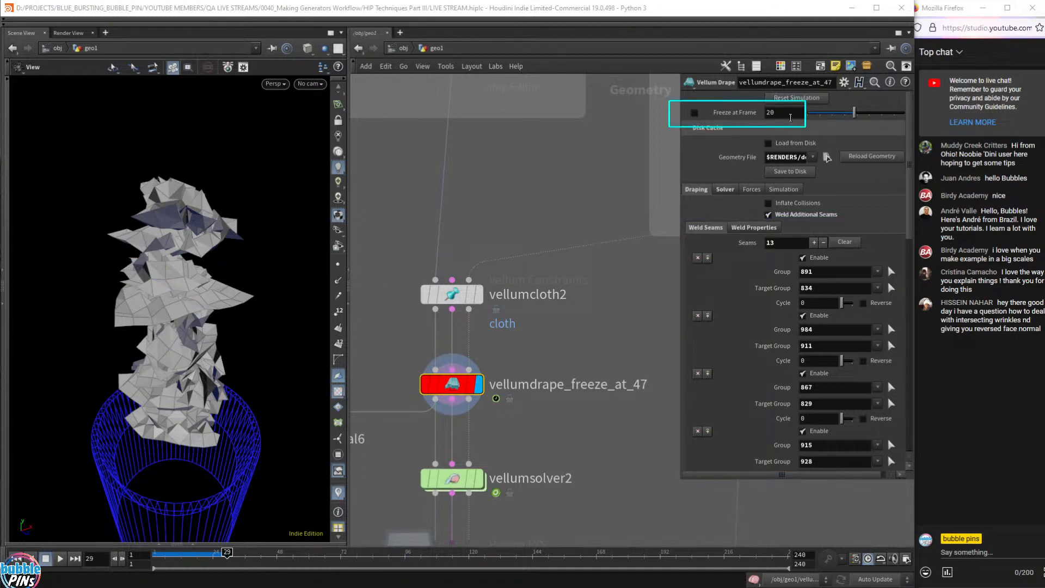
- Enable Freeze at Frame with value 29 and scrub ahead to confirm later frames stay frozen
double_click(791, 116)
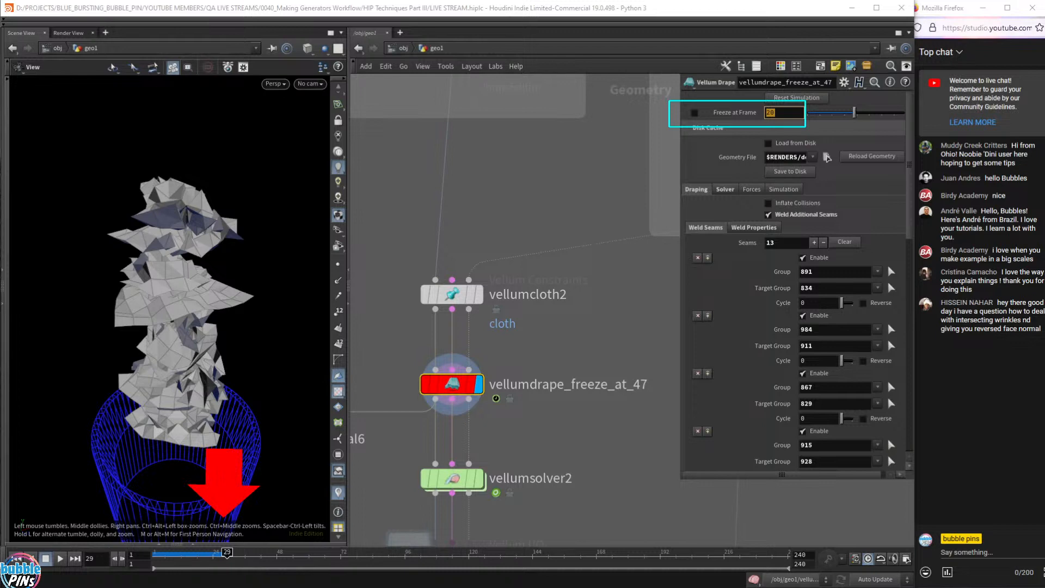
type("2")
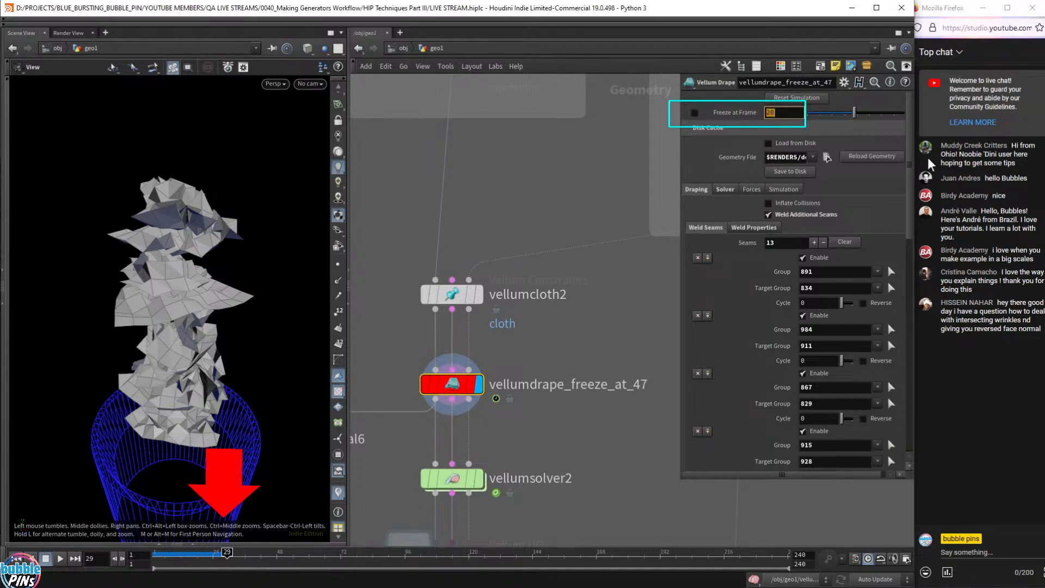
type("9")
key("Return")
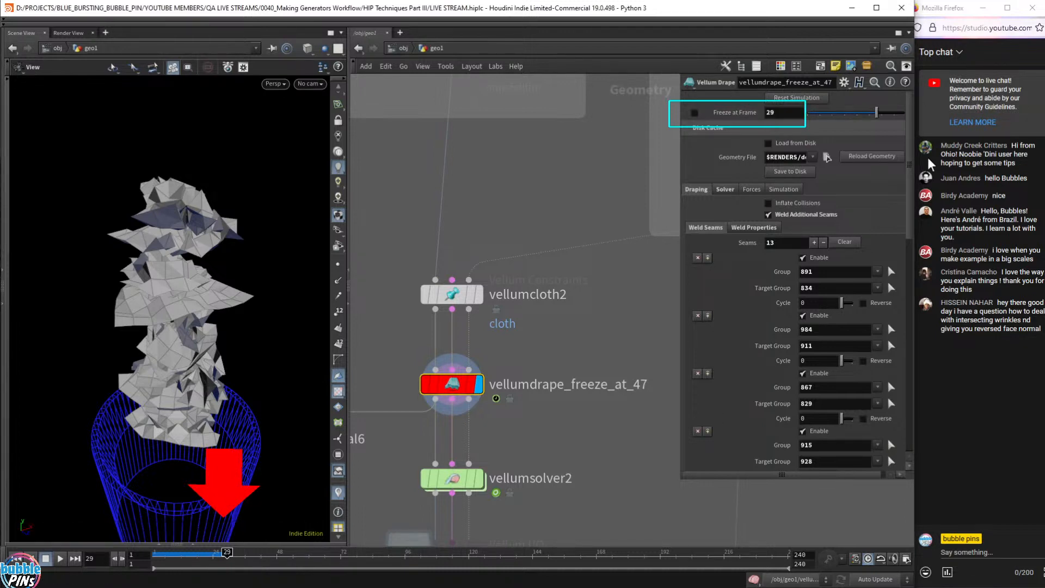
left_click(695, 112)
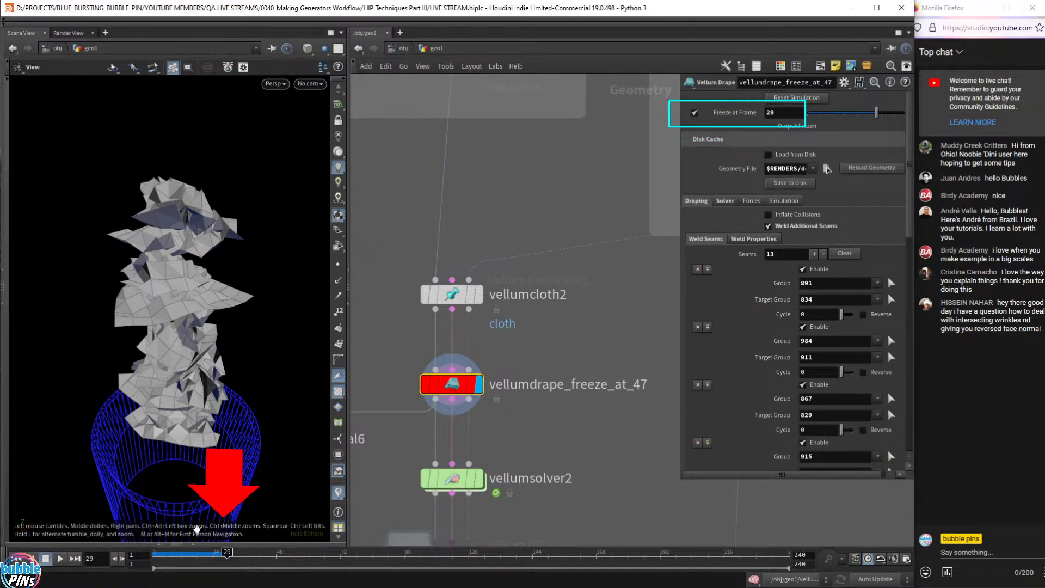
mouse_move(229, 558)
left_mouse_down()
mouse_move(515, 553)
mouse_move(158, 553)
mouse_move(248, 553)
left_mouse_up()
left_click_drag(250, 517, 296, 520)
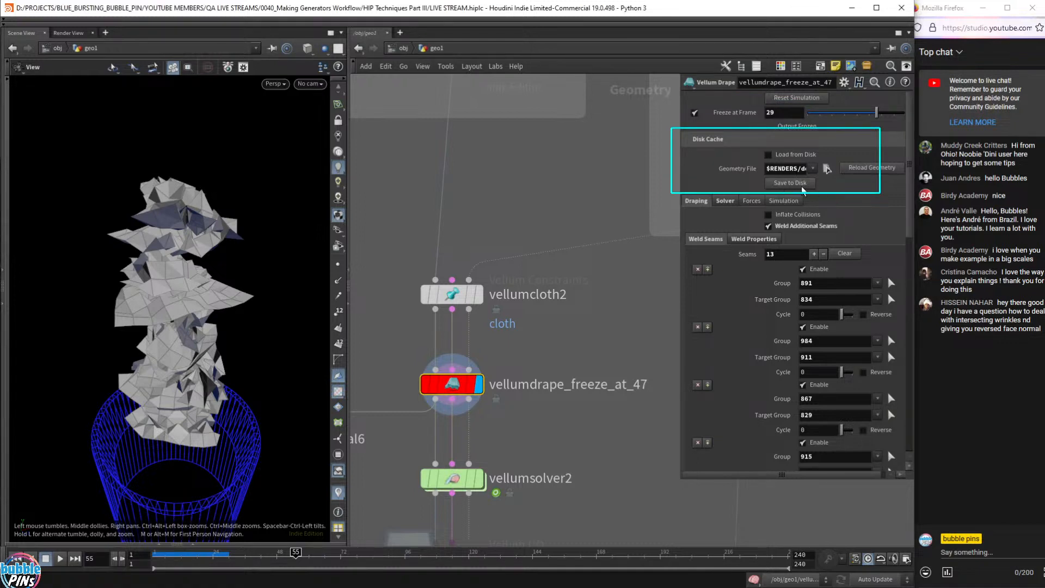
left_click_drag(770, 168, 893, 151)
left_click(797, 173)
mouse_move(805, 215)
left_click_drag(779, 114, 726, 126)
mouse_move(455, 391)
left_click(789, 171)
left_click(923, 376)
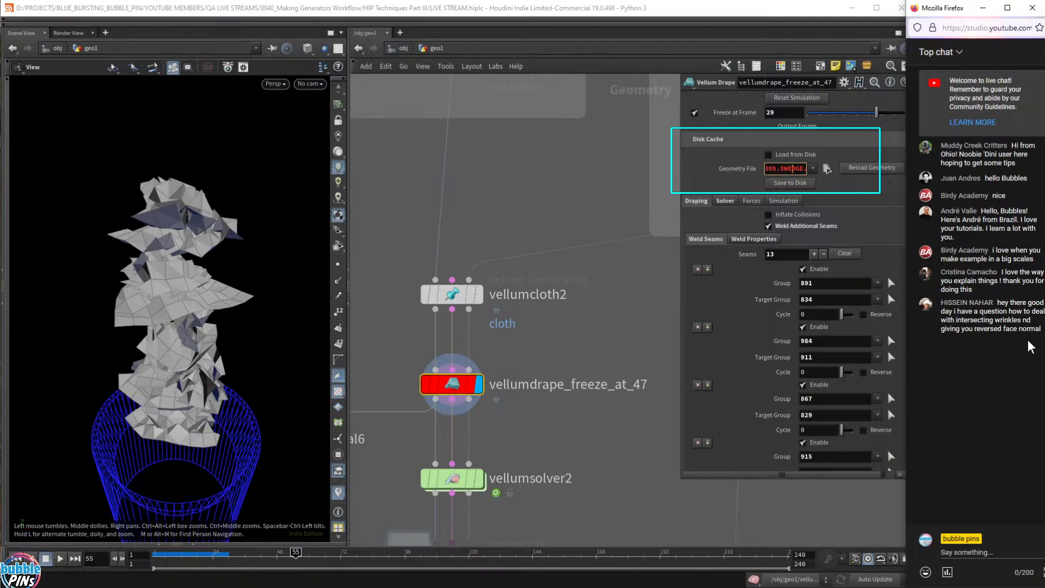
scroll(615, 306, "down", 3)
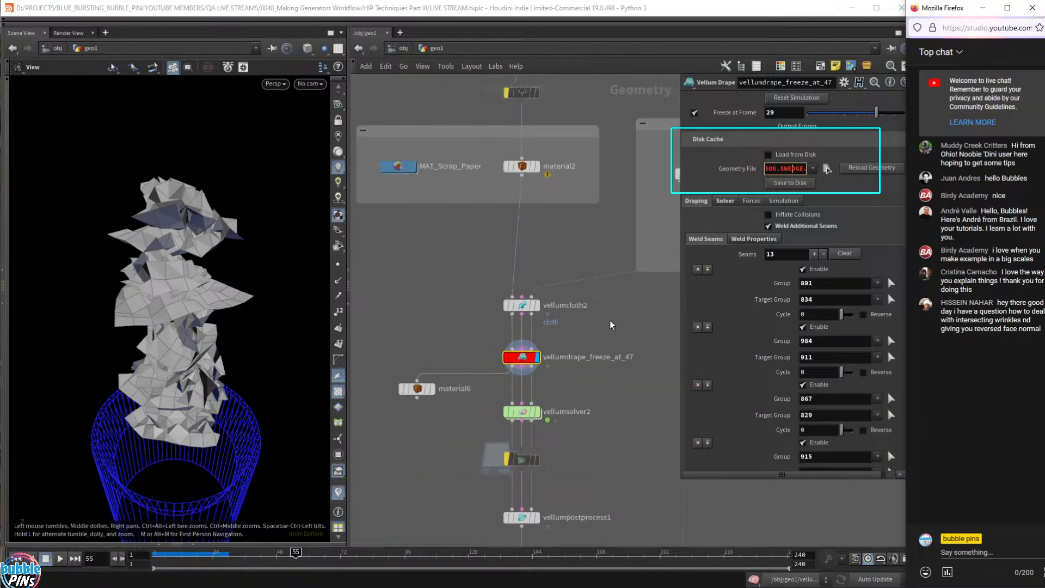
- Add a Reverse node and a Grid node, displaying and framing the grid
left_click(407, 295)
key("Tab")
type("rever")
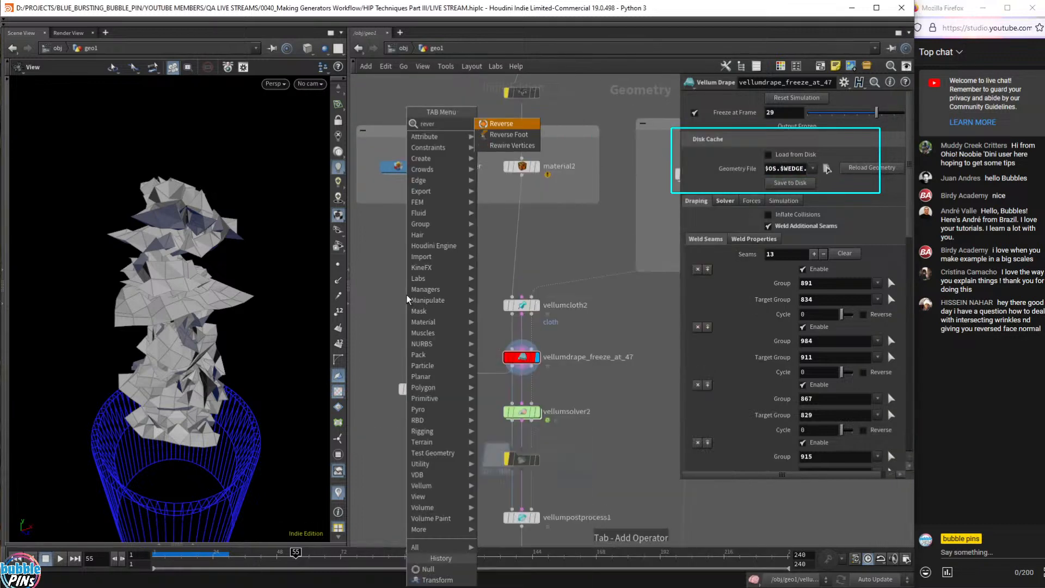
key("Return")
left_click(406, 295)
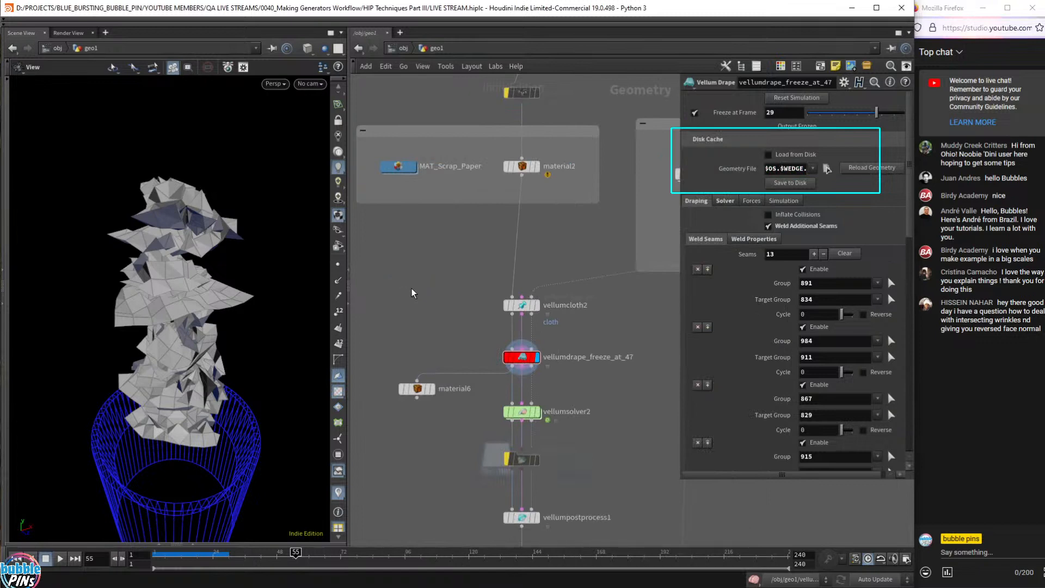
key("Tab")
type("gri")
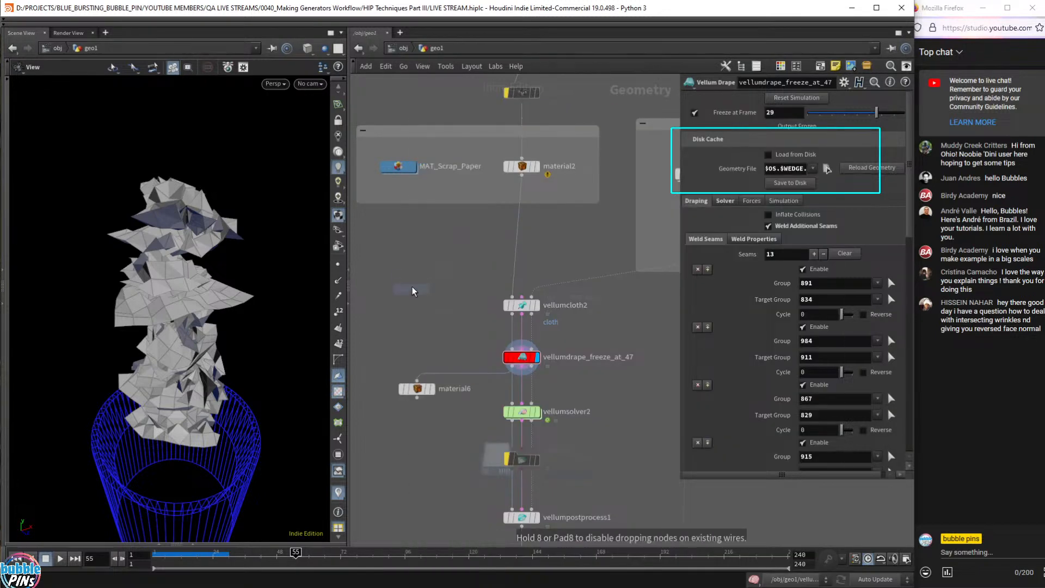
left_click(413, 287)
left_click(428, 283)
key("f")
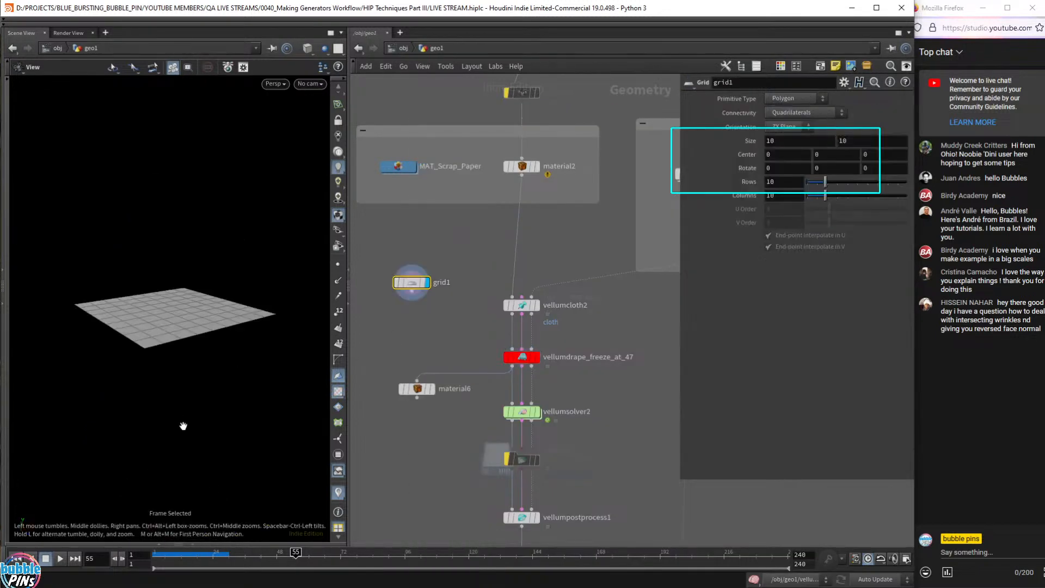
right_click_drag(211, 342, 211, 319)
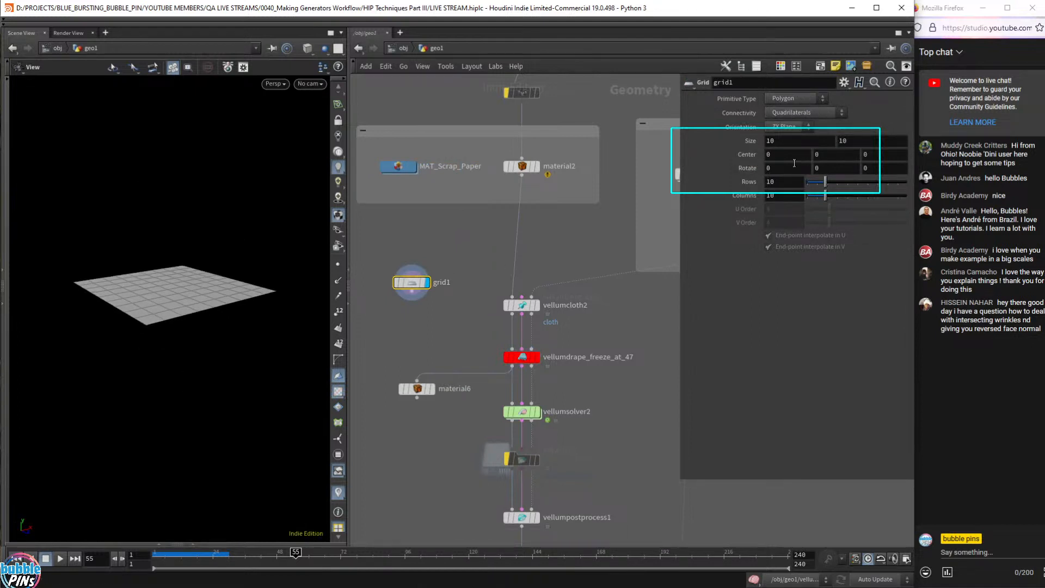
left_click_drag(157, 267, 159, 259)
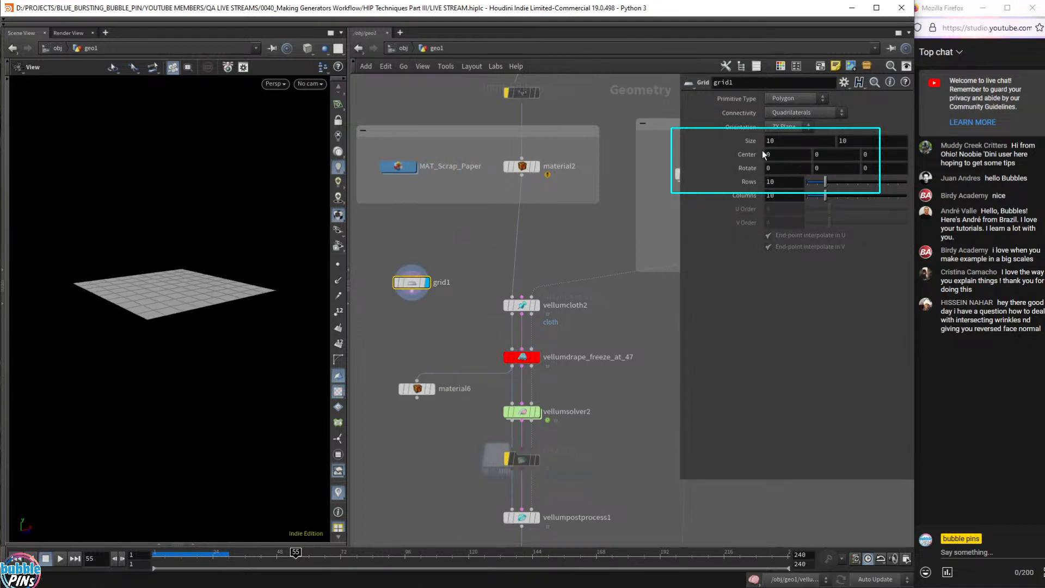
- Try grid rotations, ending with Rotate Y at 0 and Rotate X at 180
left_click(831, 169)
type("90")
key("Return")
left_click_drag(831, 170, 678, 175)
type("0")
key("Return")
left_click(774, 169)
type("90")
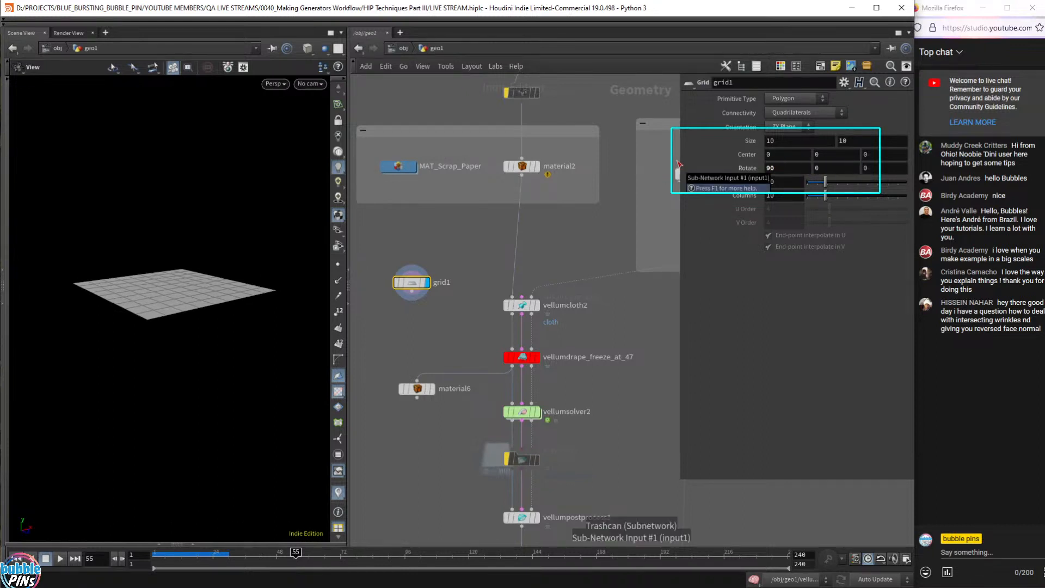
key("Return")
left_click_drag(778, 169, 702, 169)
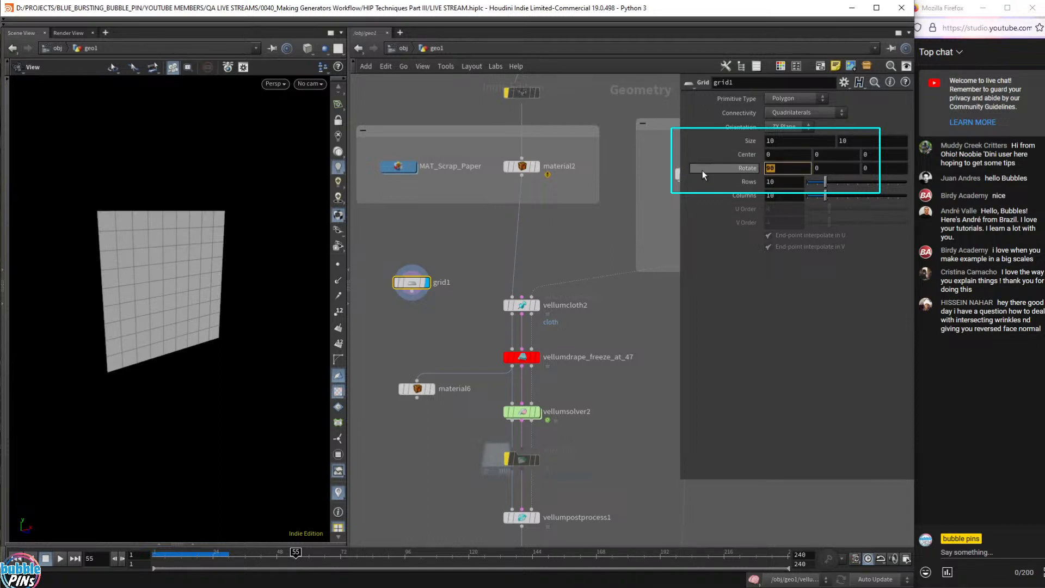
type("180")
key("Return")
left_click_drag(239, 332, 260, 322)
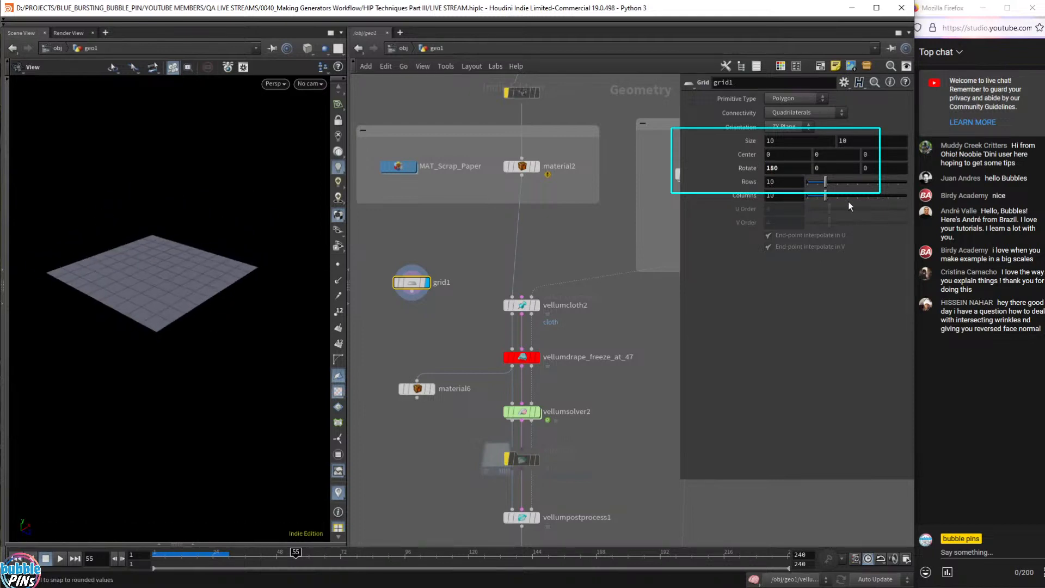
key("Tab")
- Add reverse1 under grid1 and drop an Attribute Wrangle between them, displaying it
type("rev")
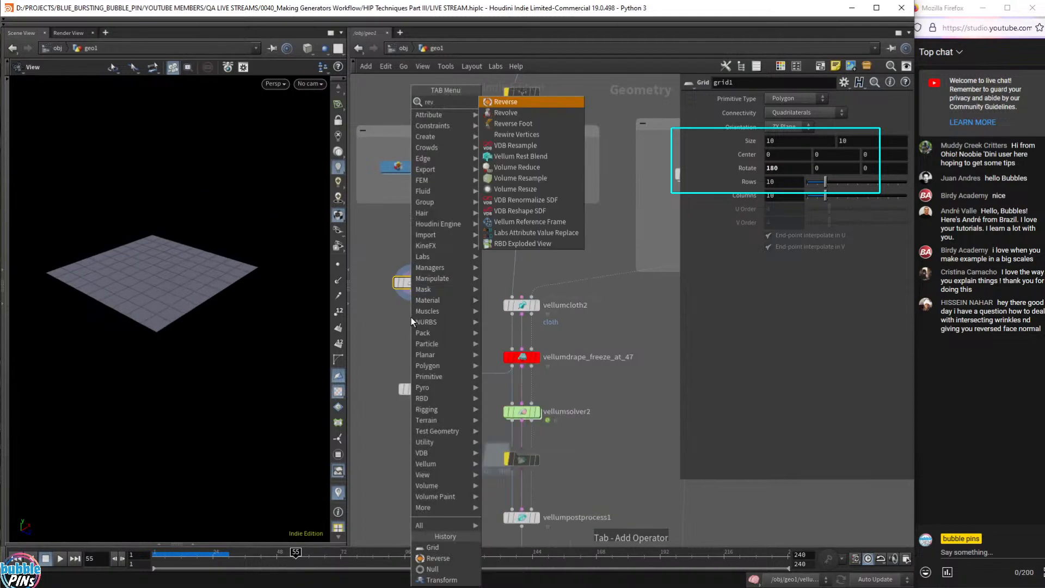
key("Return")
left_click(410, 317)
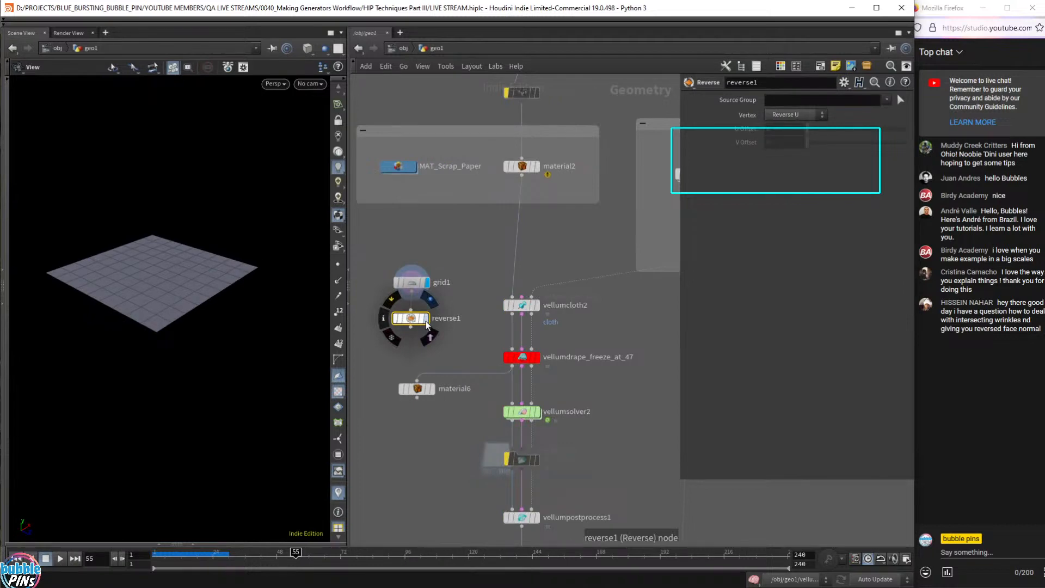
left_click_drag(411, 282, 408, 242)
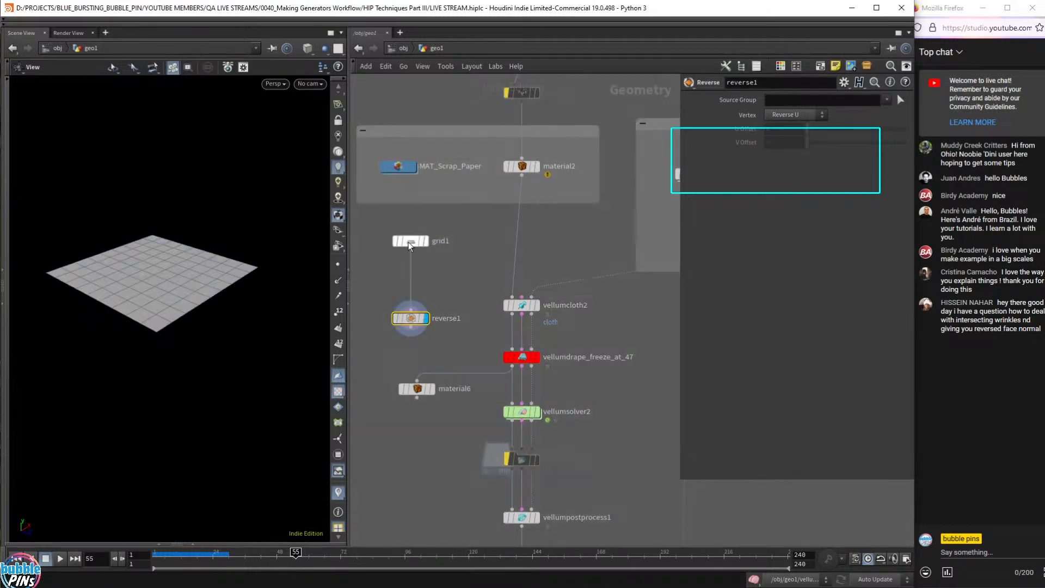
key("Tab")
type("aw")
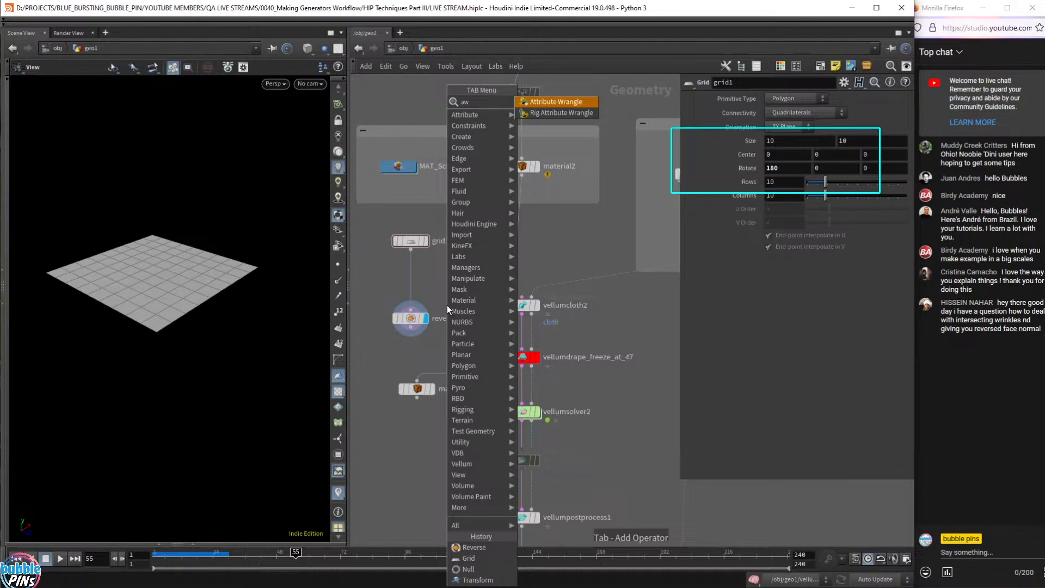
key("Return")
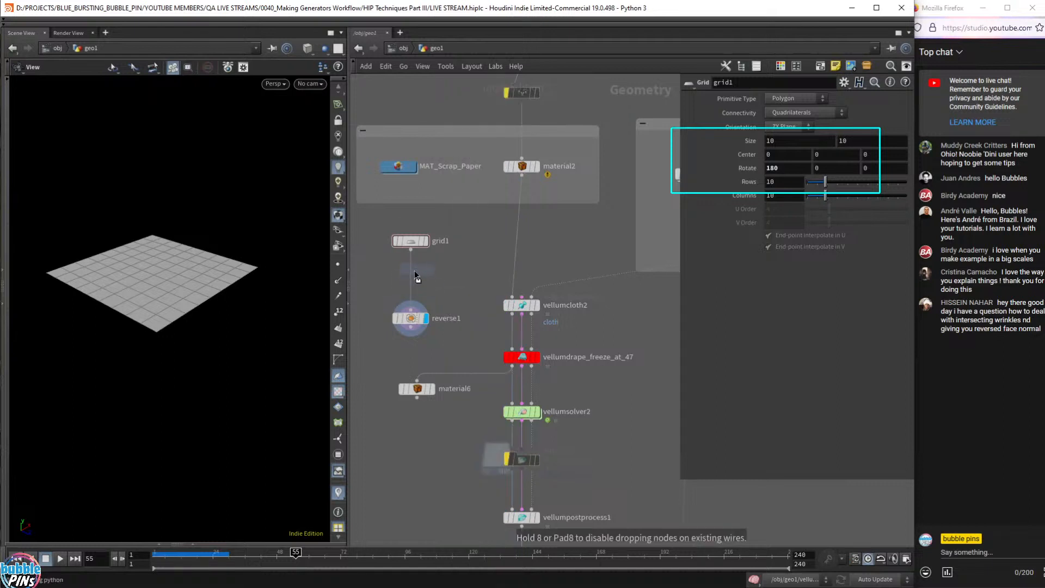
left_click(410, 275)
left_click(427, 279)
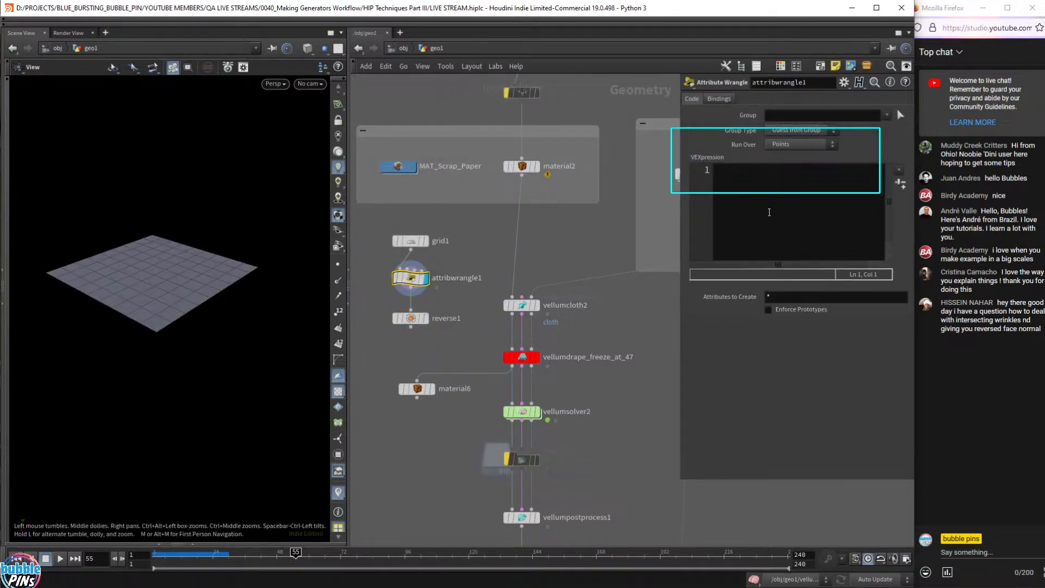
- Set the wrangle to run over Primitives, clear its code, and pick group 5 in the viewport
left_click(437, 239)
left_click(763, 167)
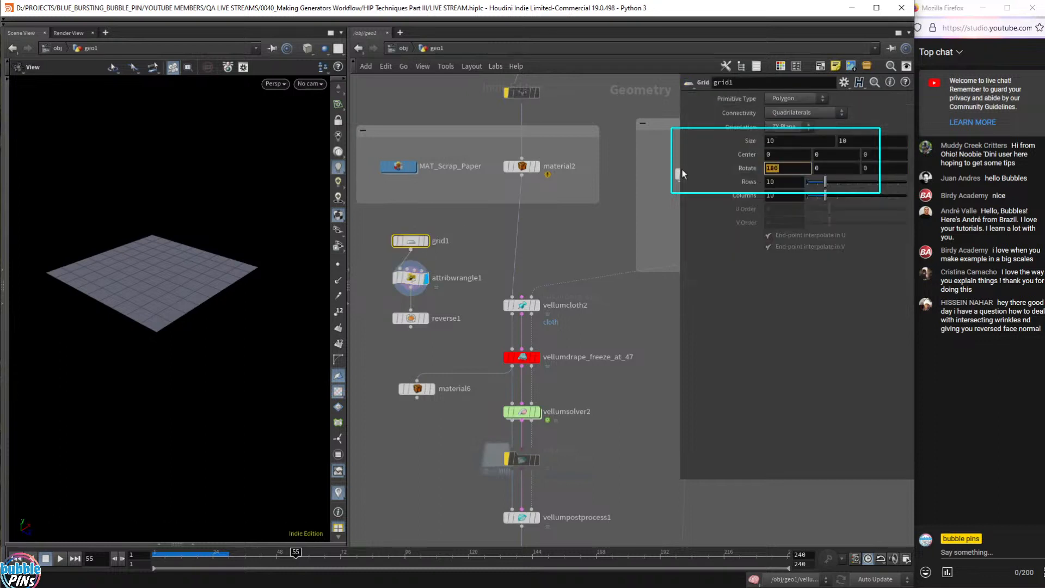
left_click(413, 277)
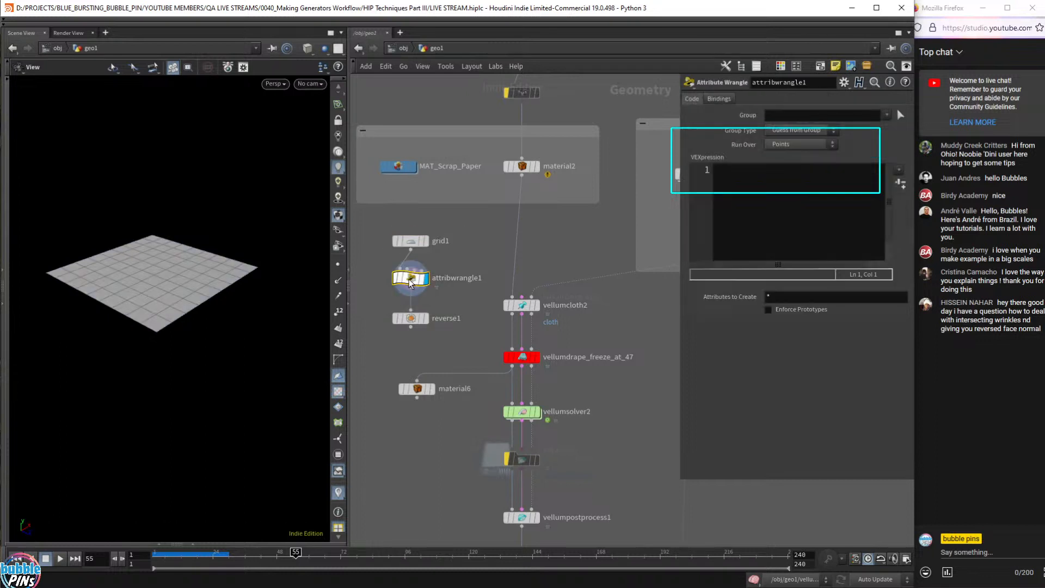
left_click(800, 144)
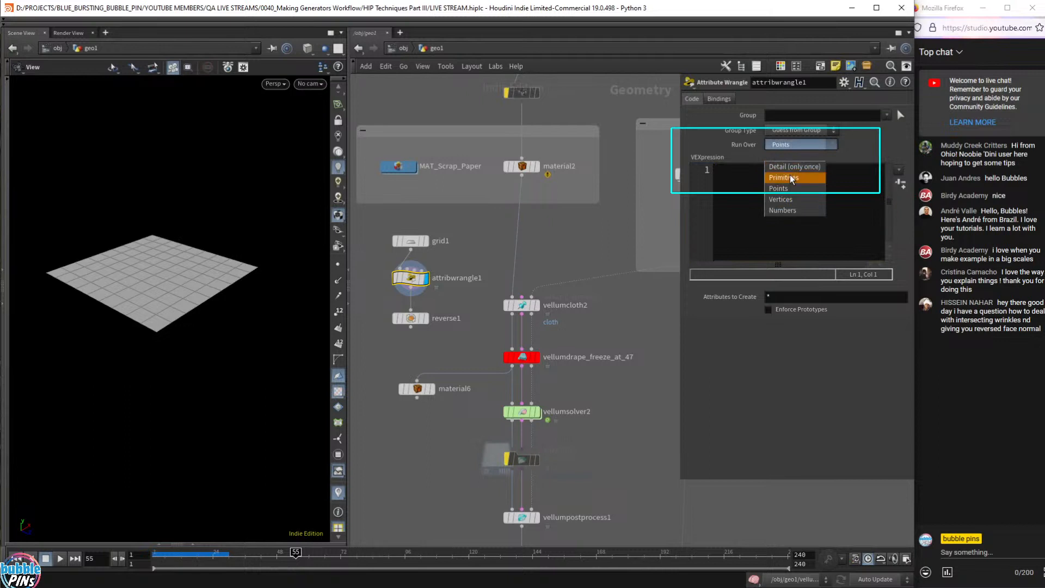
left_click(792, 176)
left_click(764, 209)
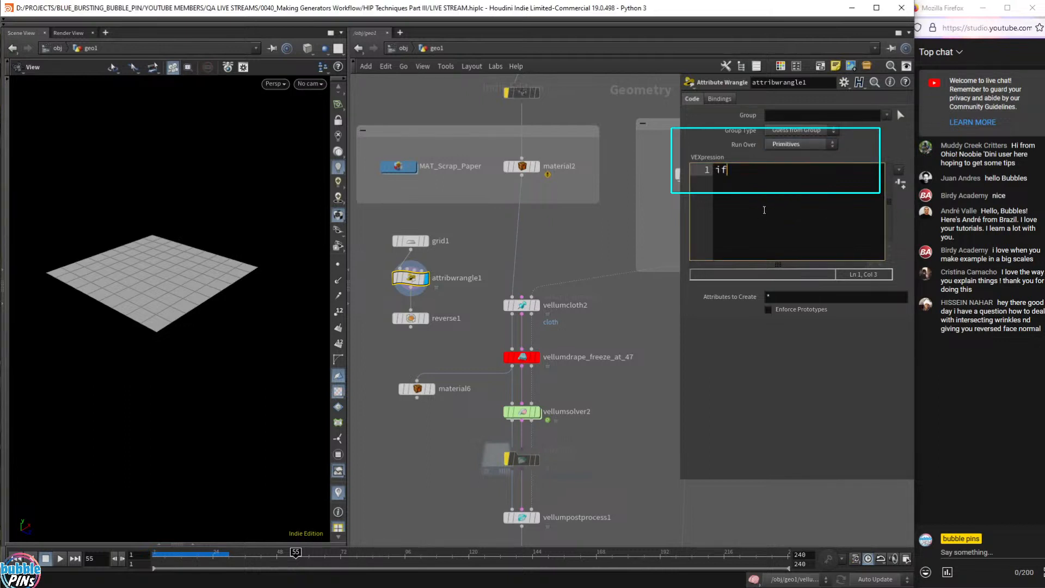
key("ctrl+a")
key("BackSpace")
left_click(900, 115)
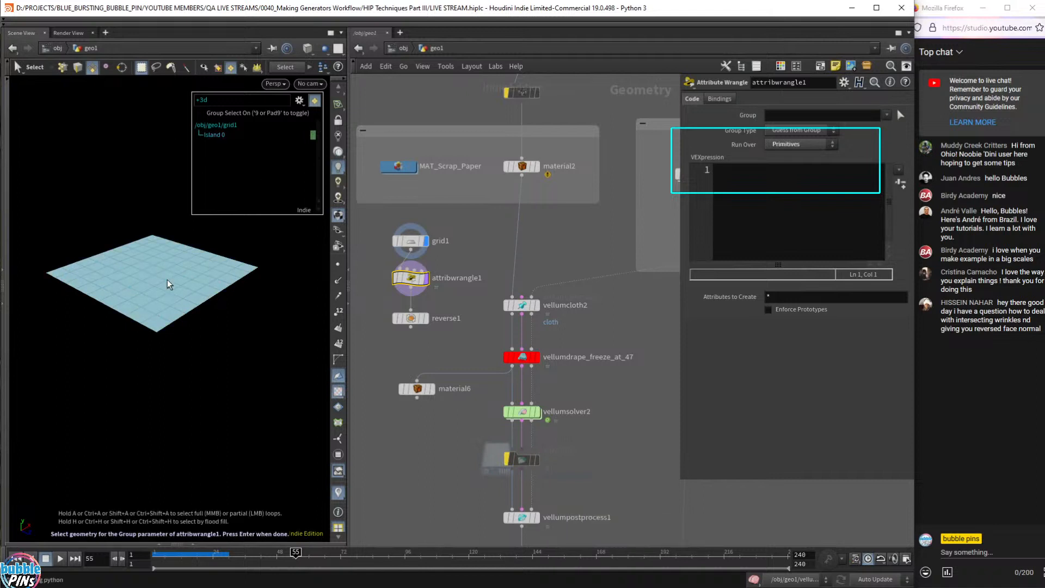
left_click(143, 271)
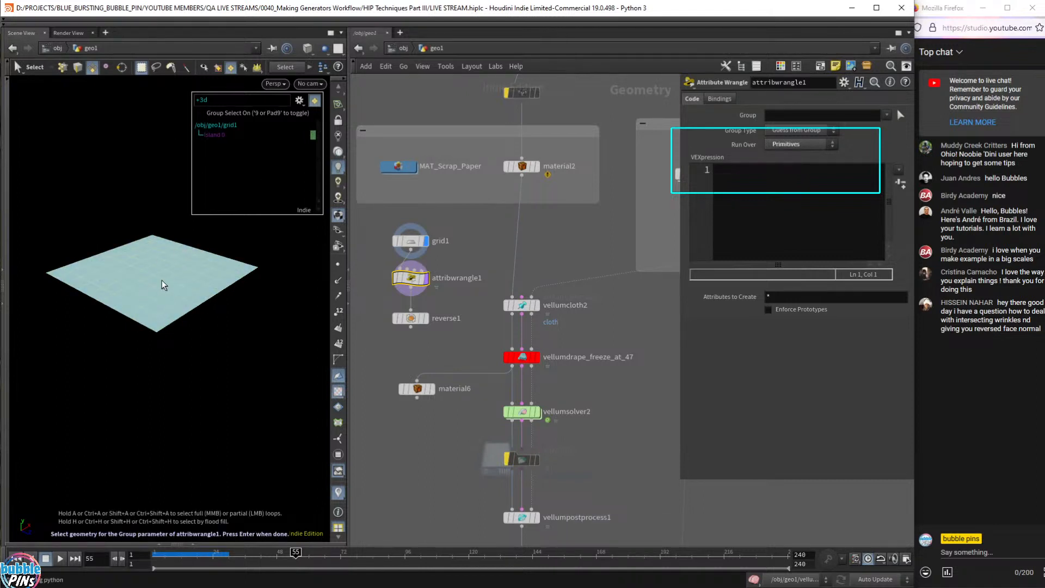
key("Return")
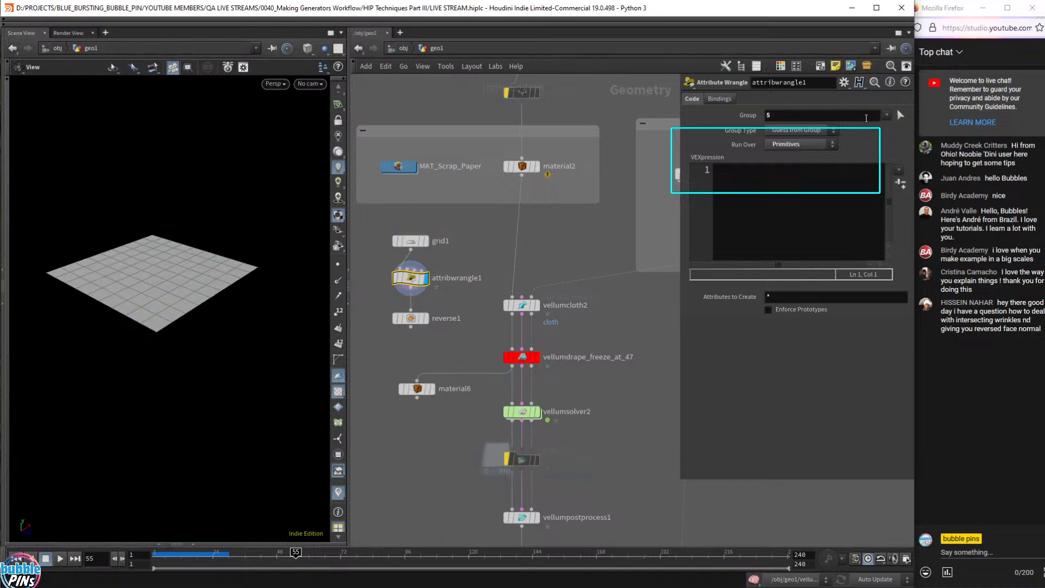
- Enter the VEX line @N = -@N; and view the flipped grid from another angle
left_click(773, 225)
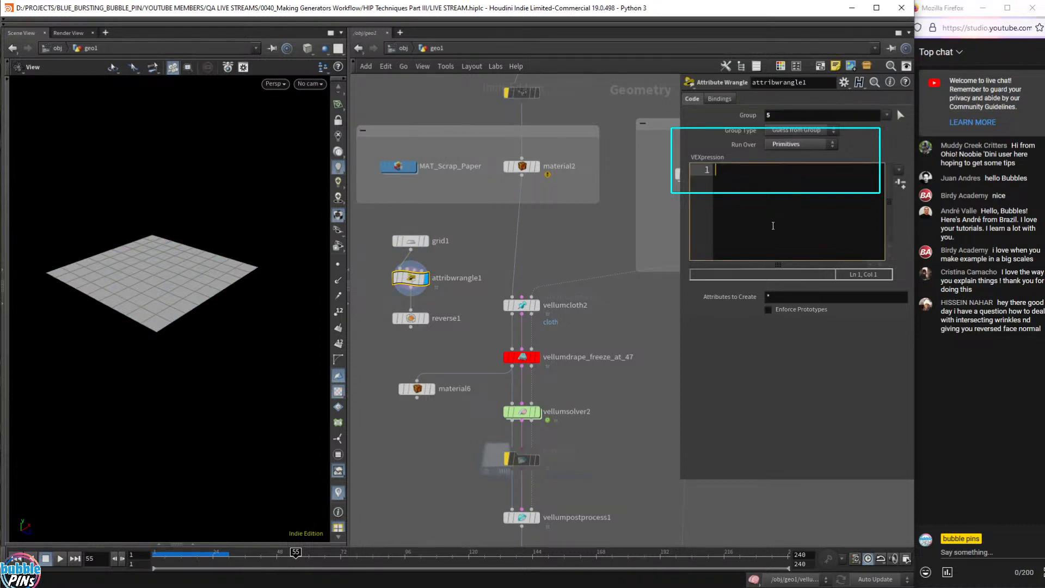
type("@N = -@N;")
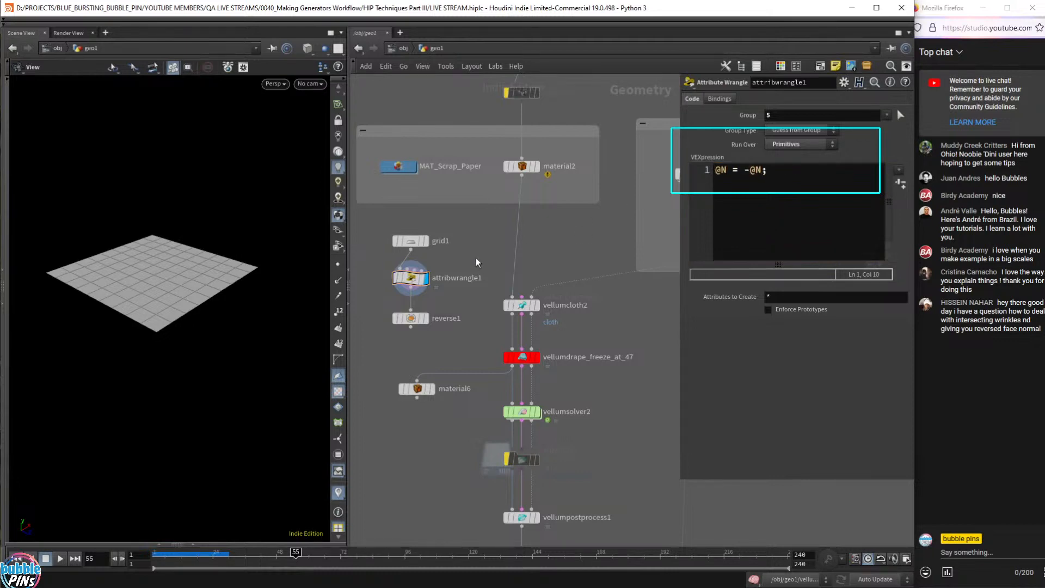
left_click(411, 278)
left_click_drag(131, 272, 188, 303)
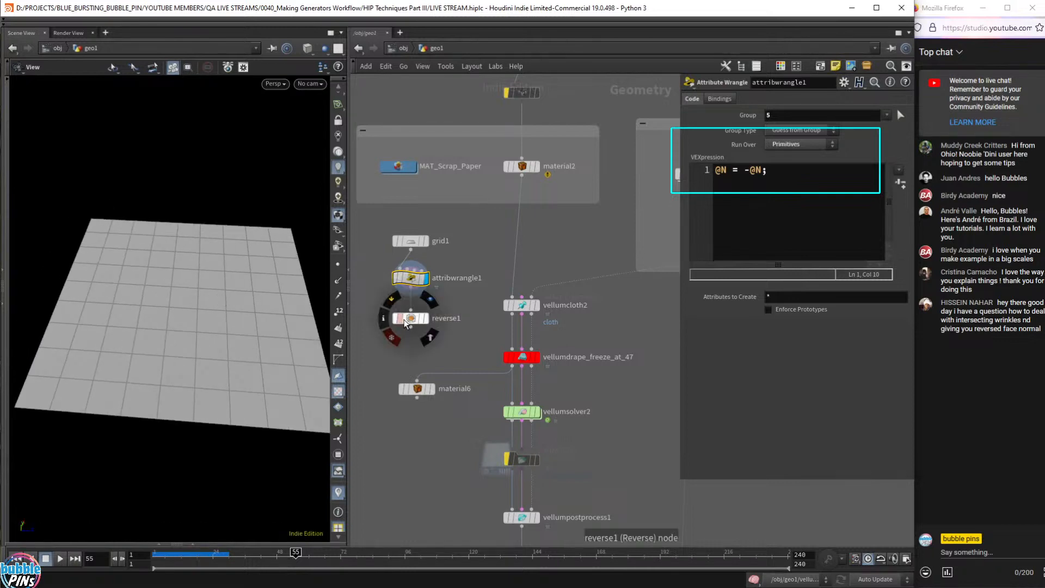
left_click_drag(443, 346, 375, 265)
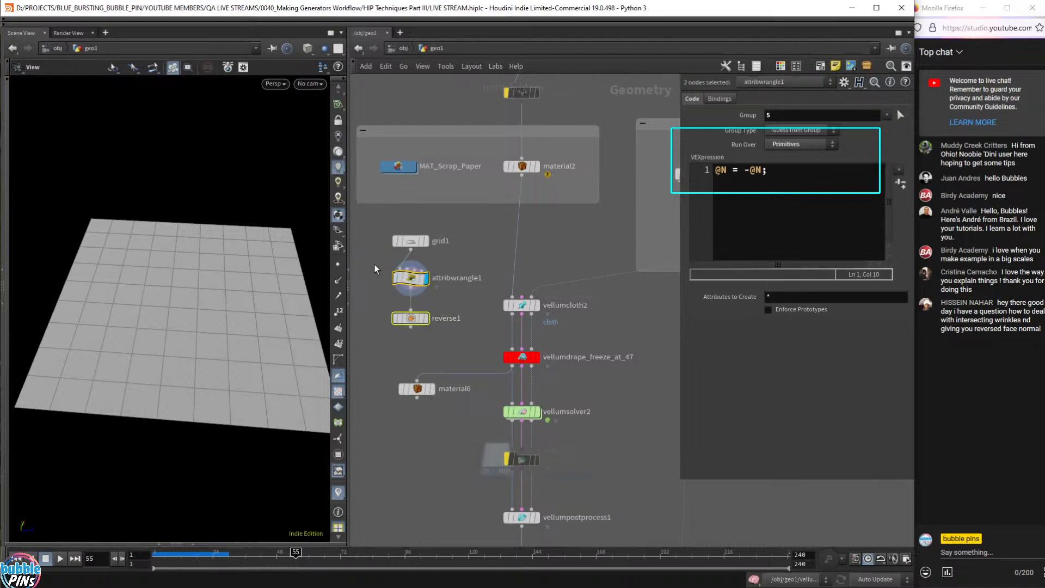
- Delete the wrangle and reverse nodes and wire a new Normal node from grid1
key("Delete")
key("Tab")
type("norma")
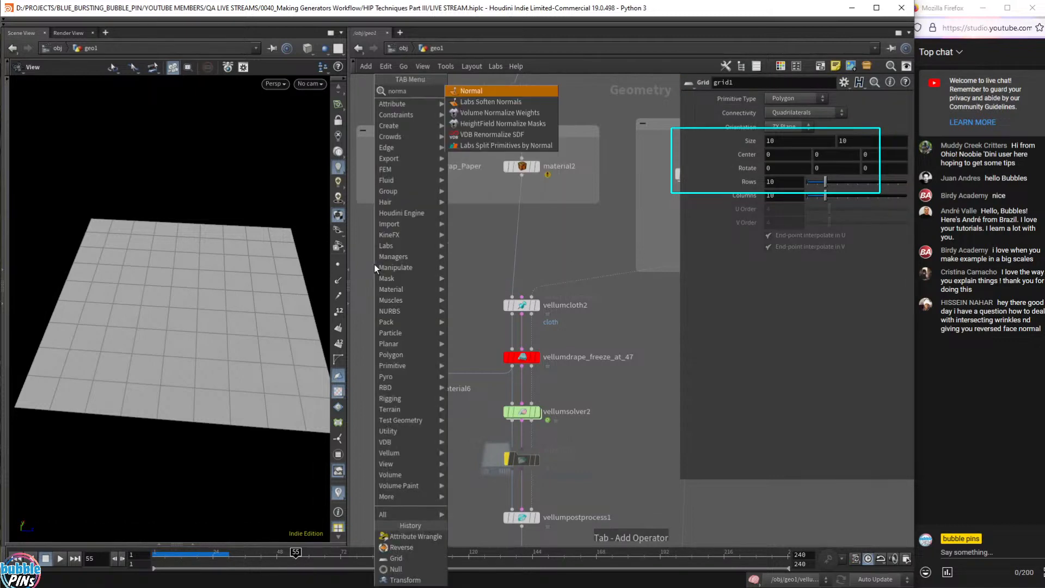
key("Return")
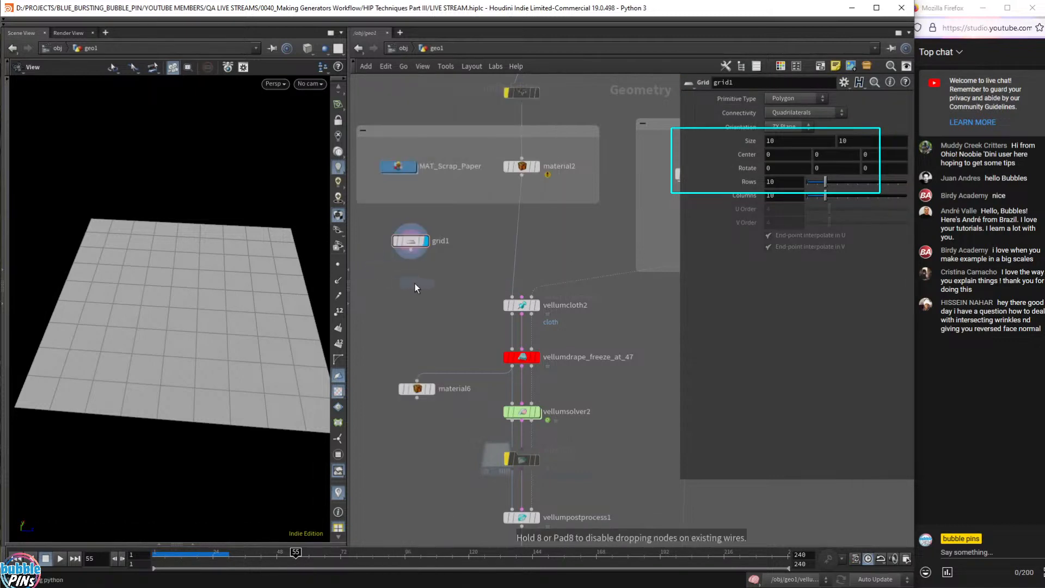
left_click(415, 283)
left_click_drag(412, 254, 414, 311)
left_click_drag(217, 348, 144, 313)
- Open the geometry spreadsheet on primitive data and select normal1 to inspect it
left_click_drag(438, 260, 371, 229)
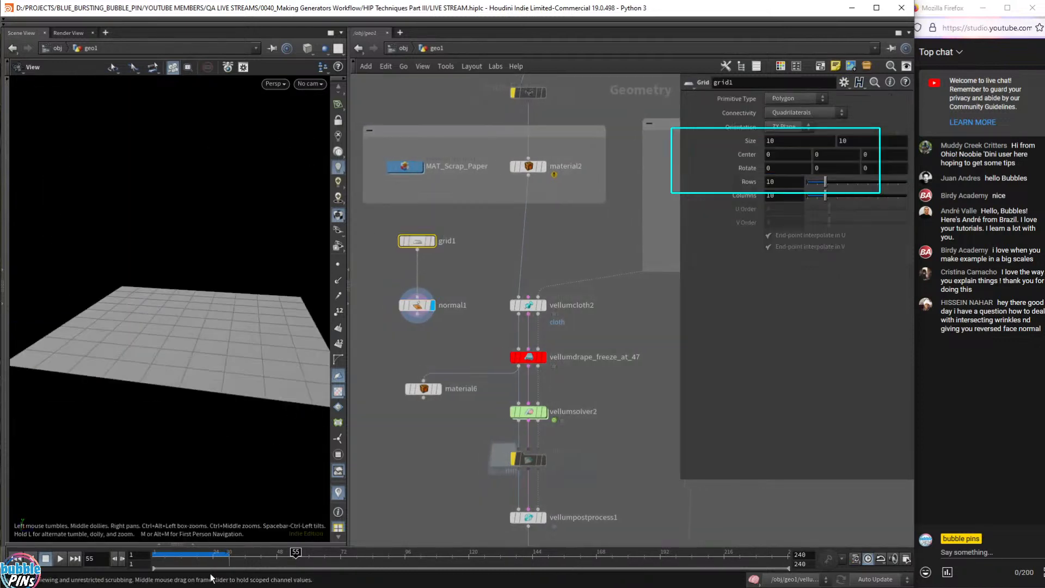
left_click(177, 543)
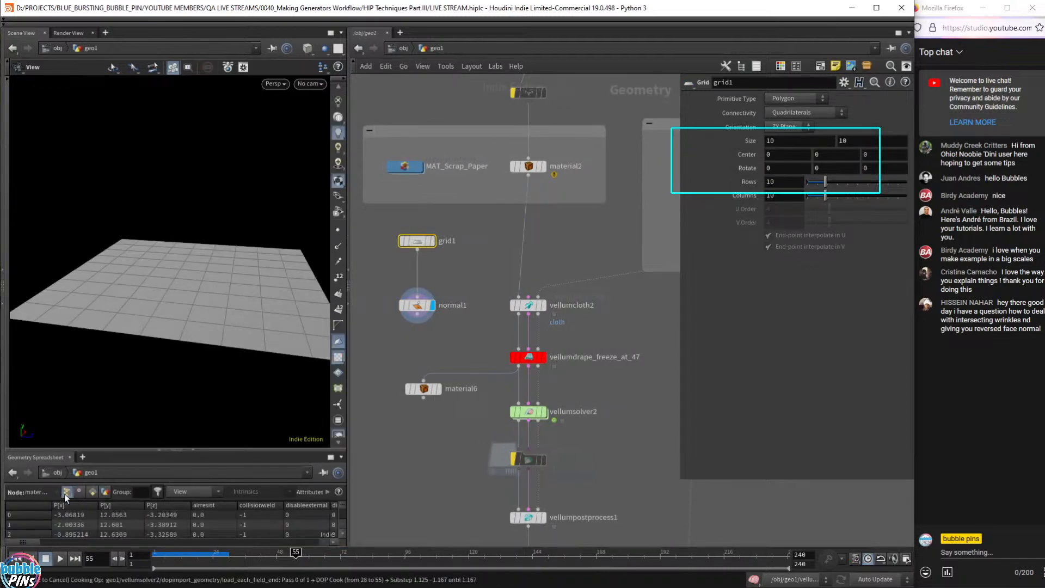
left_click(81, 491)
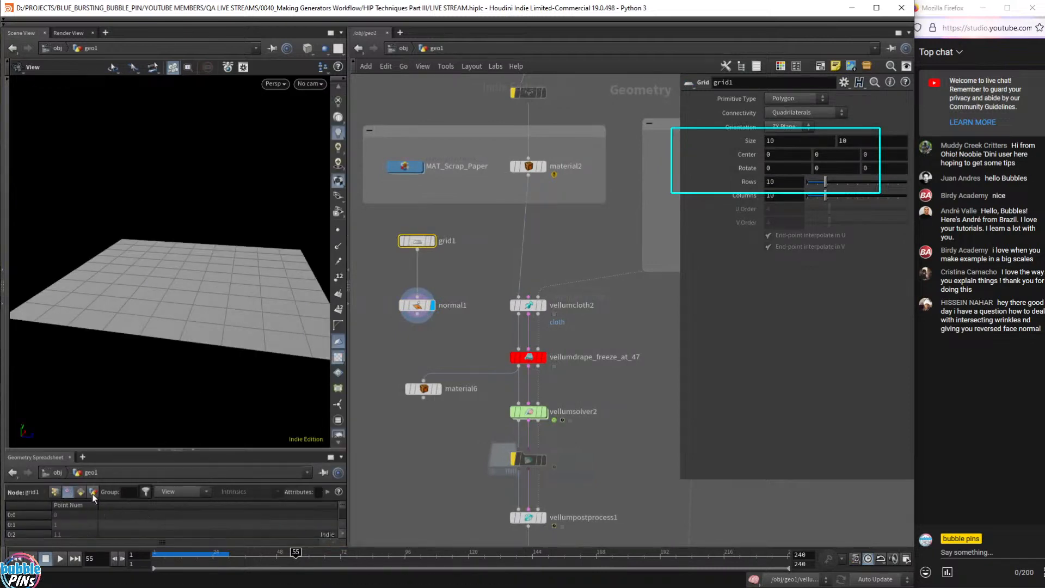
left_click(81, 492)
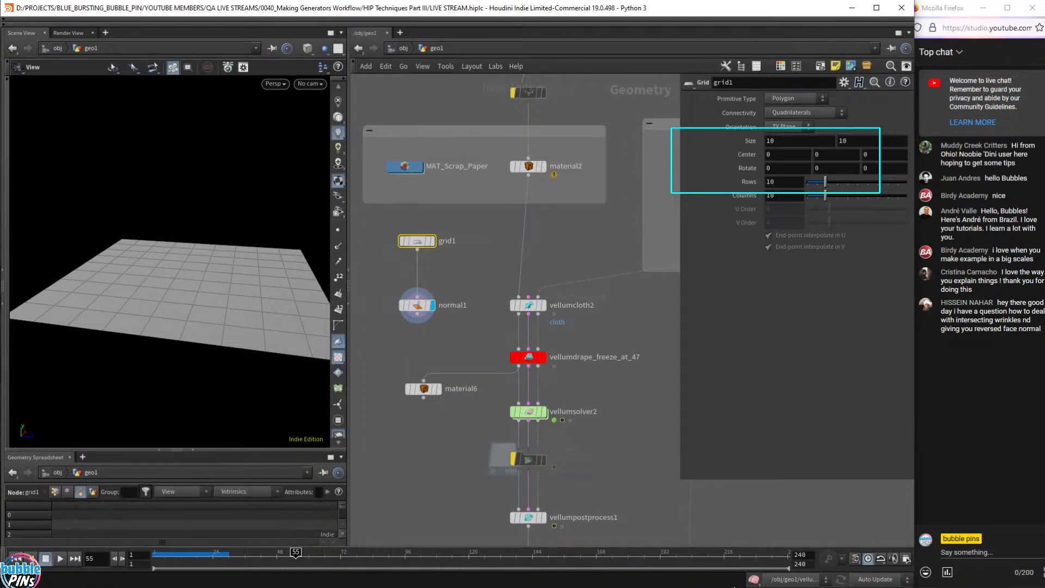
left_click(418, 306)
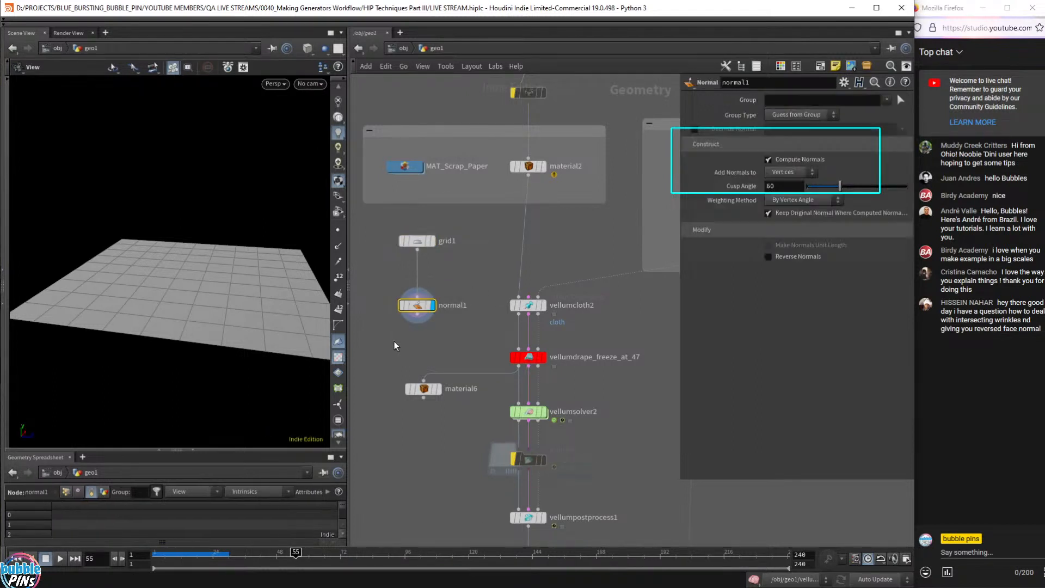
mouse_move(418, 310)
left_mouse_down()
mouse_move(420, 292)
mouse_move(423, 322)
left_mouse_up()
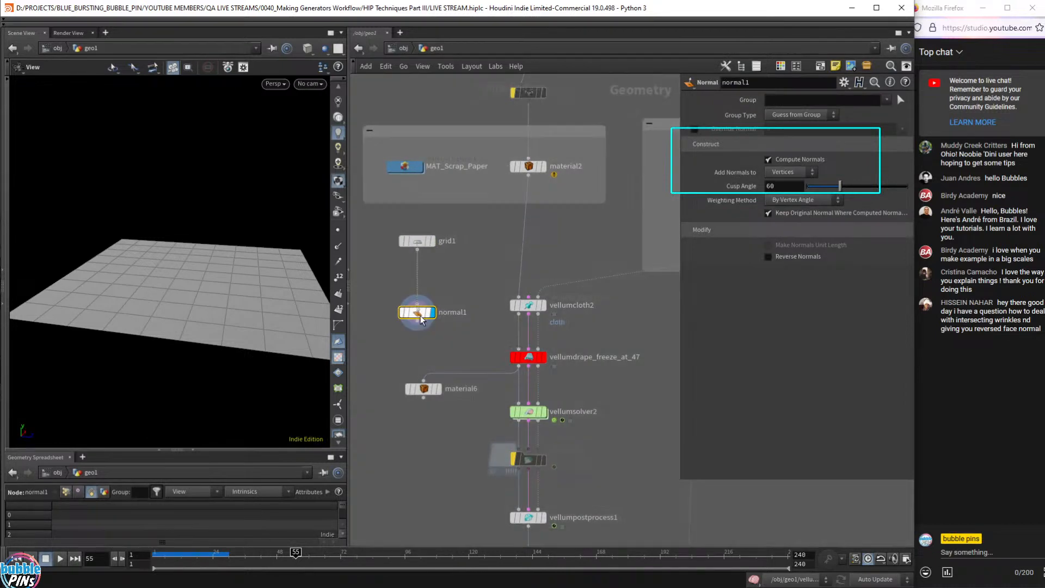
- Insert a Clean node (clean1) on the wire between grid1 and normal1
key("Tab")
type("clean")
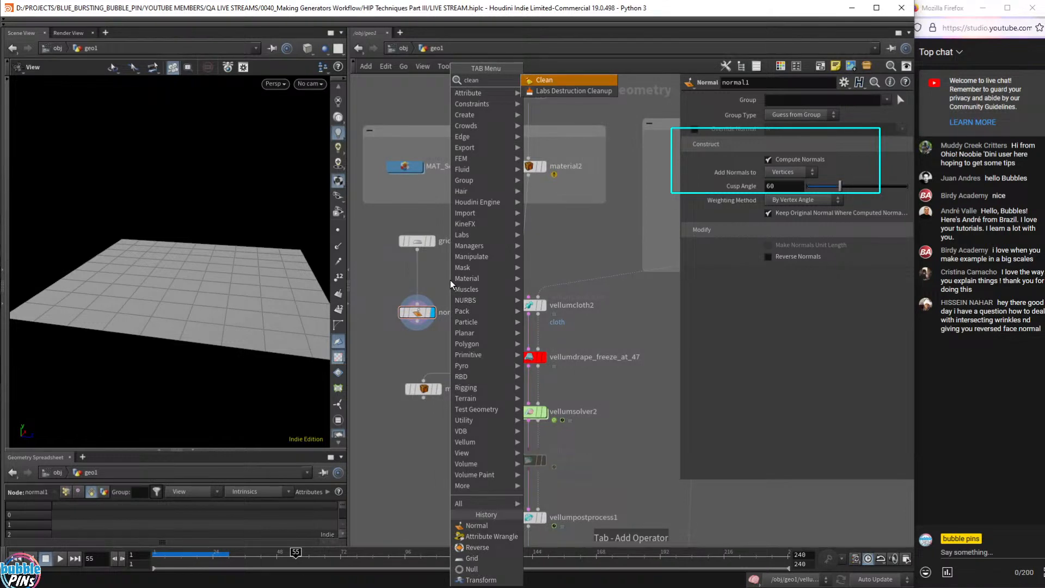
key("Return")
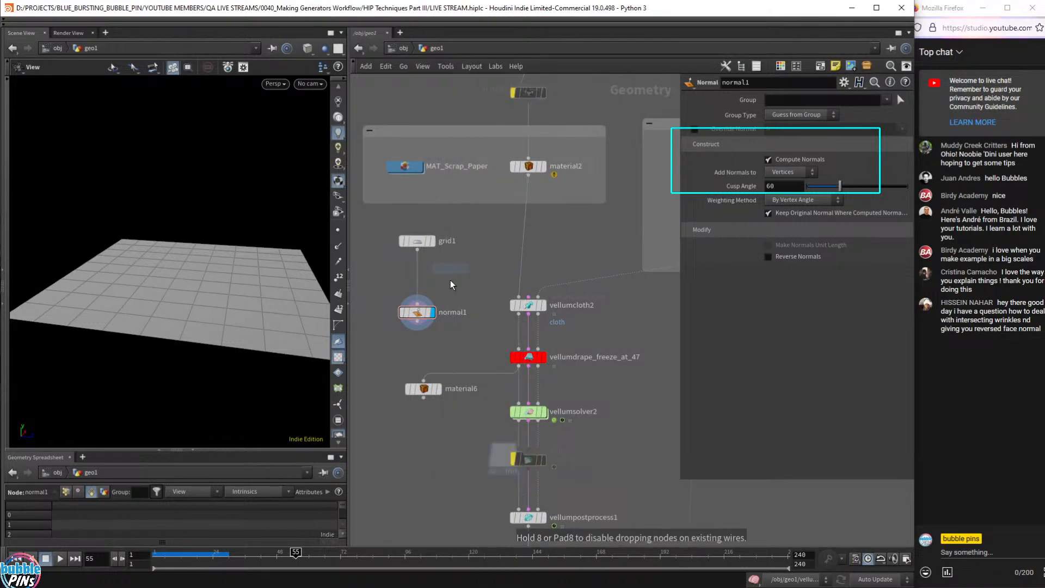
left_click(419, 284)
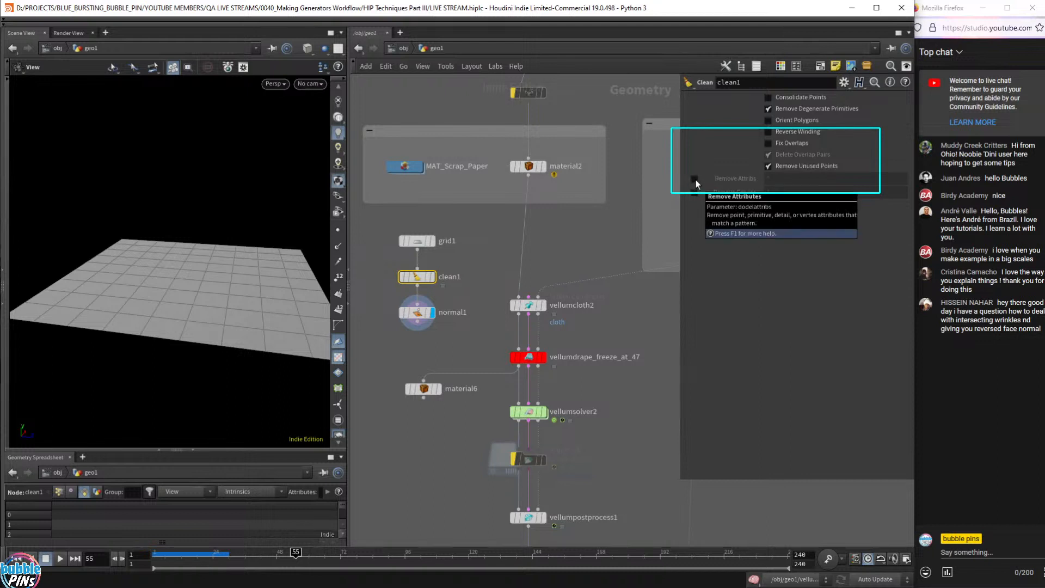
- Enable Remove Attribs on clean1 with the attribute pattern set to N
left_click(695, 179)
left_click(779, 179)
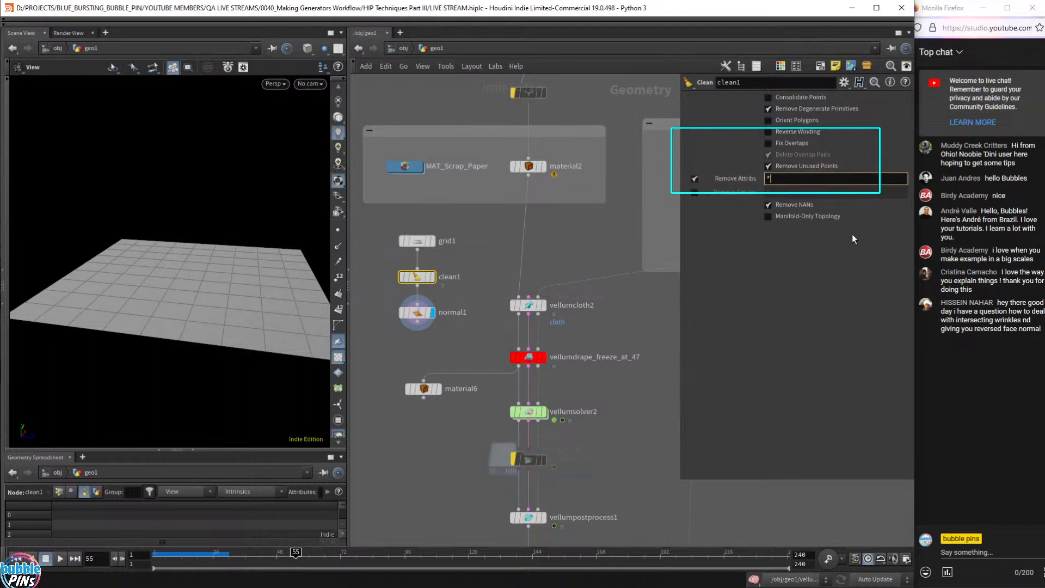
type("N")
key("Return")
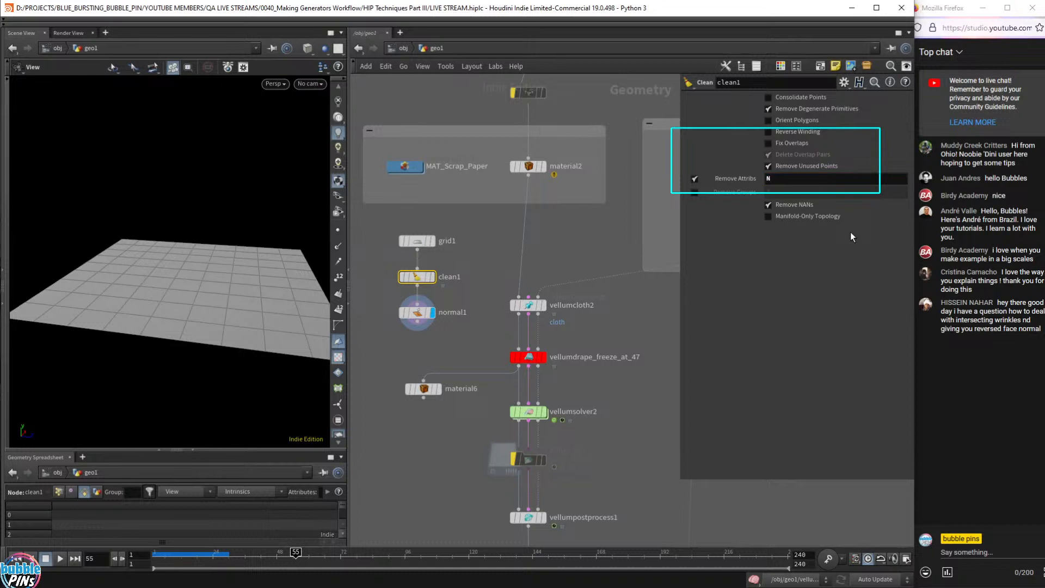
left_click(825, 177)
type("*")
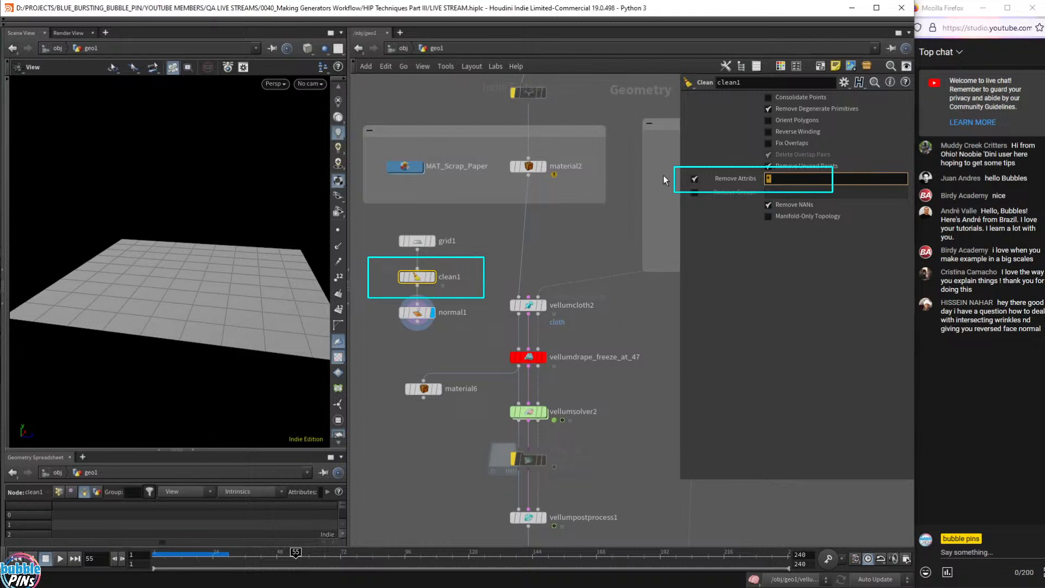
key("BackSpace")
type("N")
left_click(415, 312)
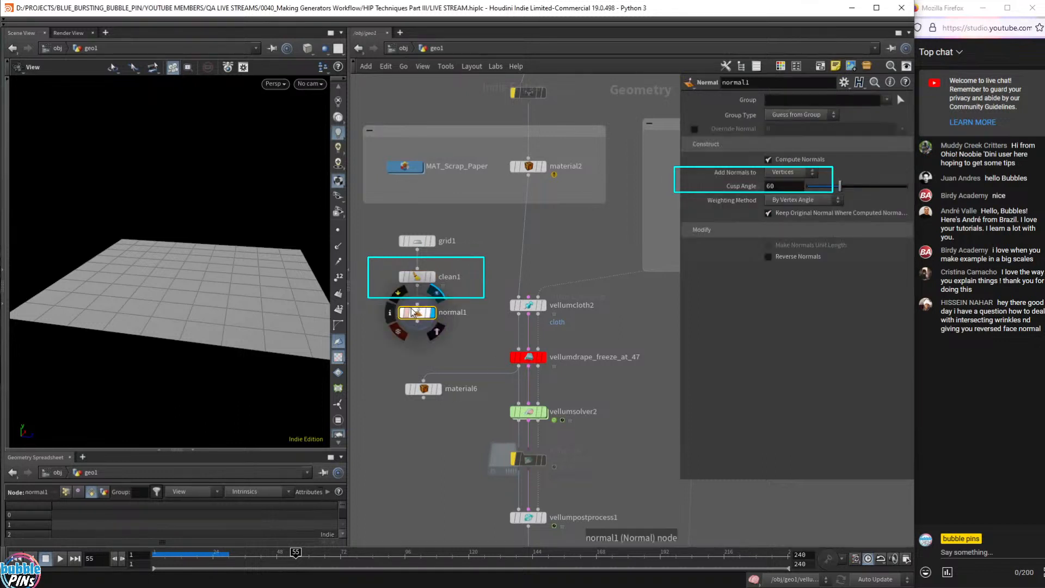
- Display normal1 and switch it to add normals per primitive instead of vertices
left_click(439, 321)
left_click(787, 173)
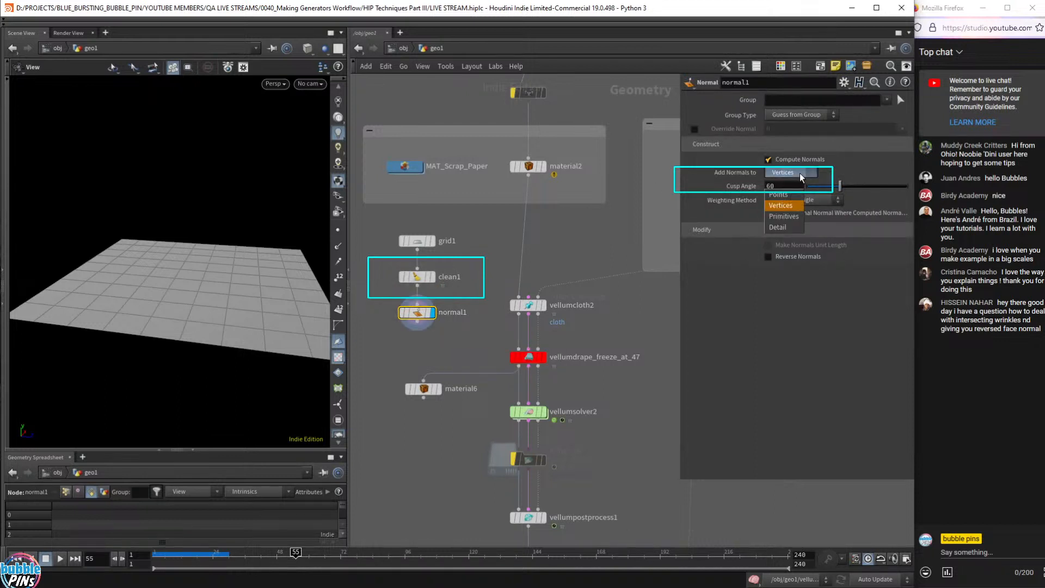
left_click(799, 185)
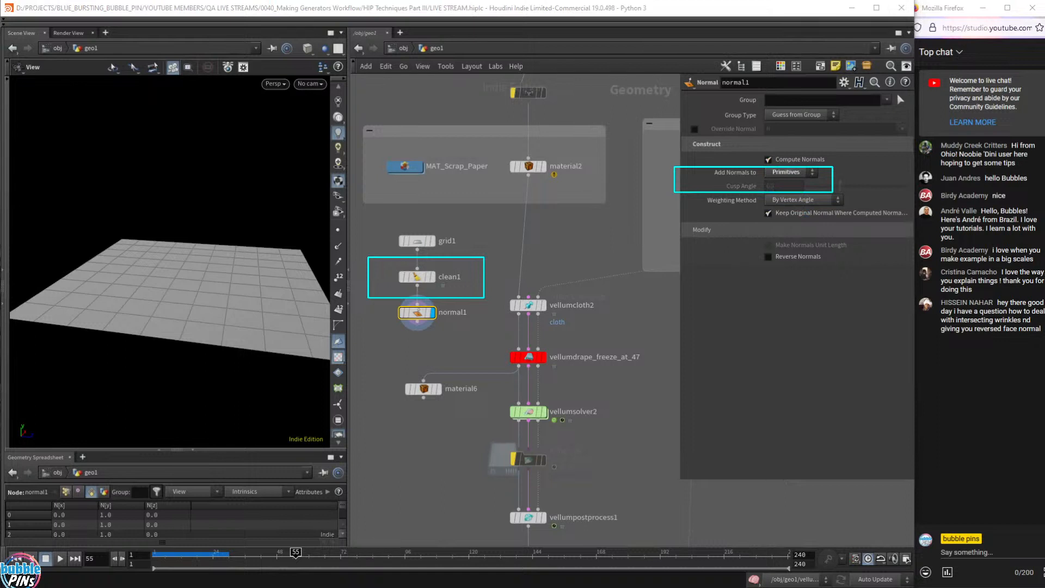
- Delete the grid1, clean1 and normal1 nodes from the network
left_click(787, 173)
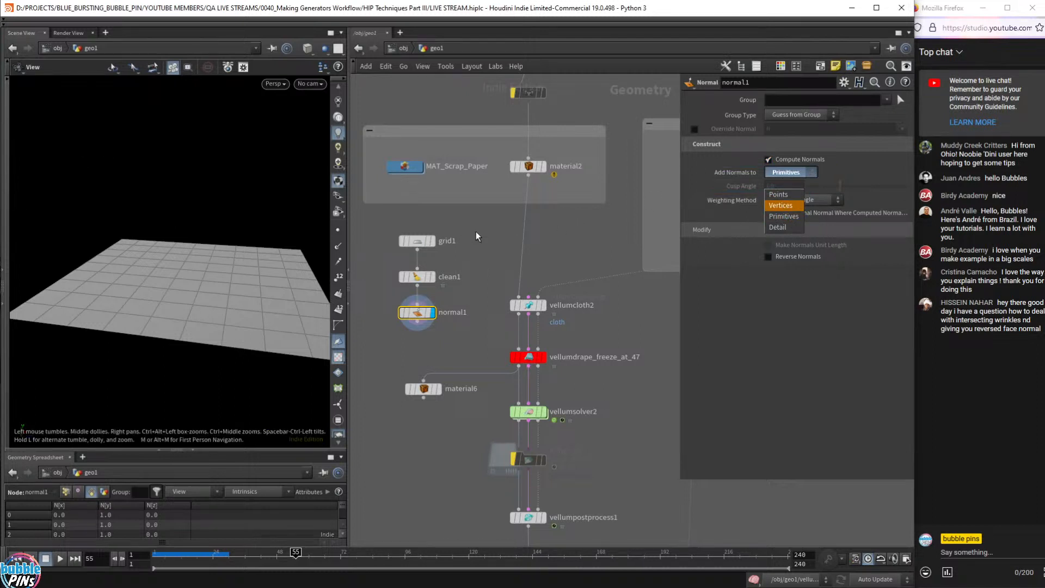
left_click_drag(469, 215, 388, 338)
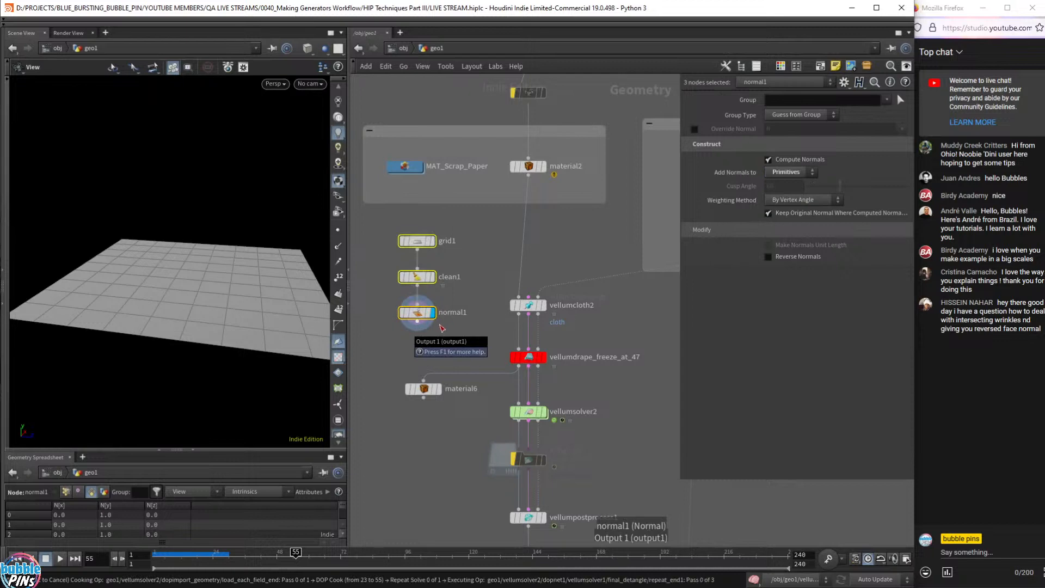
key("Delete")
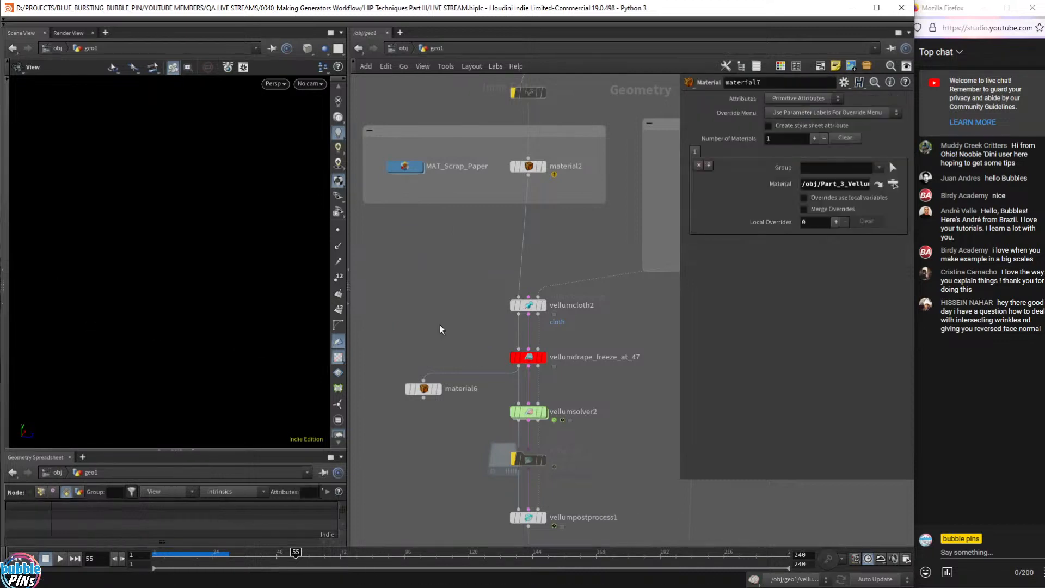
- Display the vellumdrape_freeze_at_47 output and frame the whole trashcan in the viewport
left_click(546, 361)
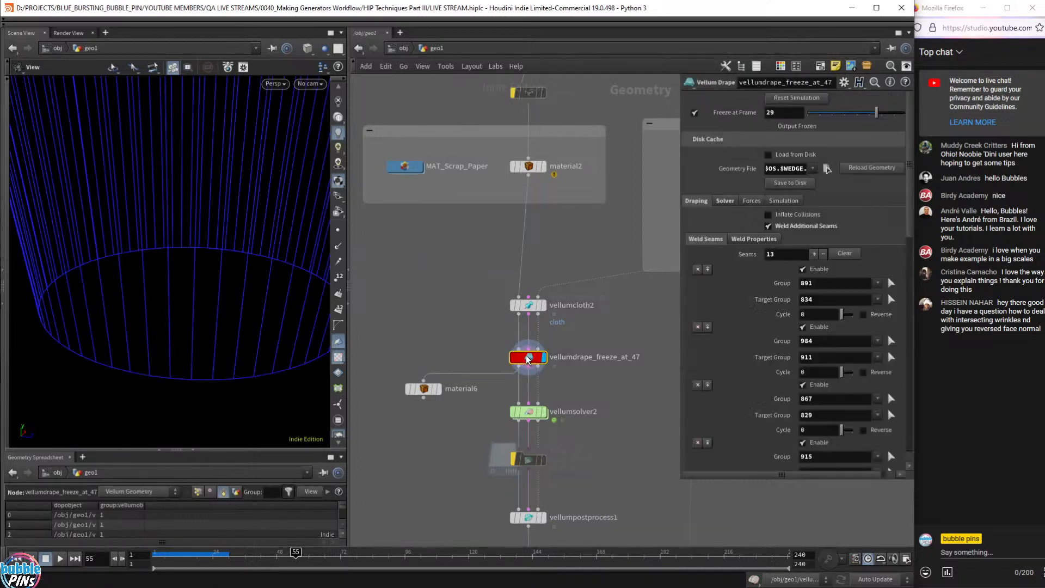
key("space+g")
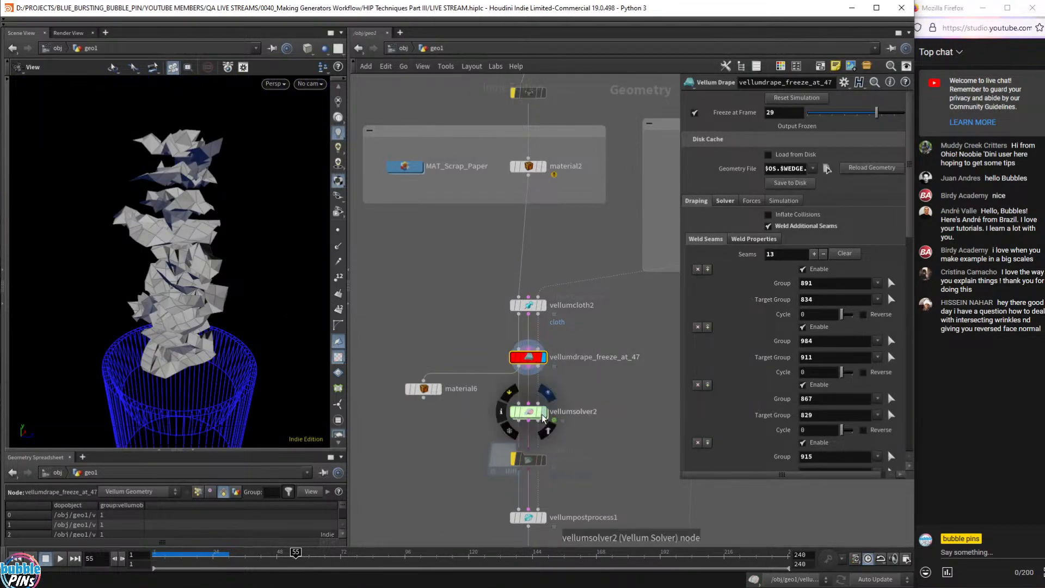
left_click_drag(91, 284, 153, 272)
scroll(222, 406, "down", 3)
scroll(225, 403, "down", 3)
right_click_drag(225, 403, 214, 335)
left_click_drag(208, 329, 204, 327)
- Play the vellumsolver2 simulation from frame 1, then bring up vellumcloth2's settings
left_click(528, 412)
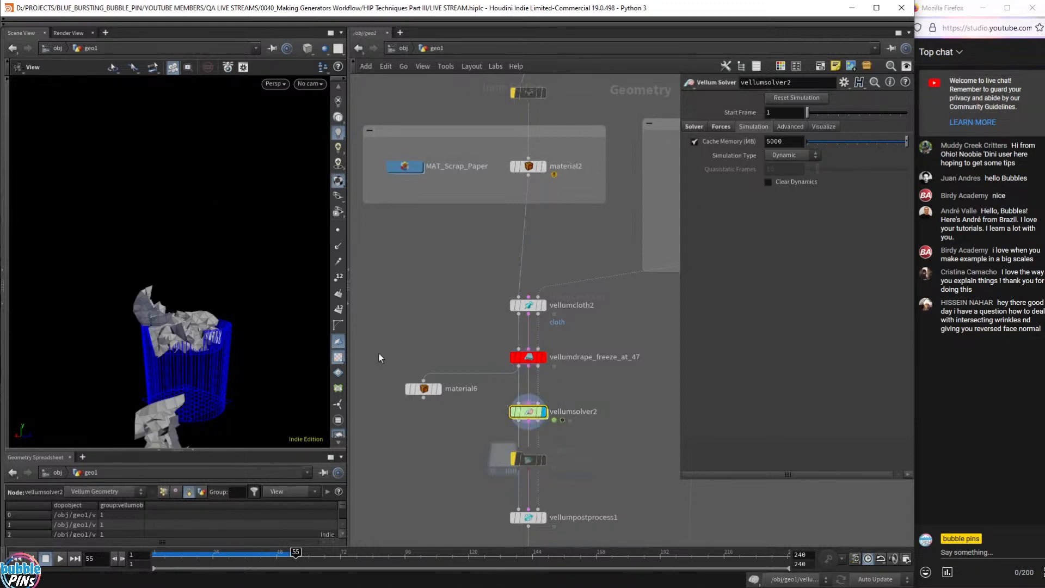
key("ctrl+Up")
key("Up")
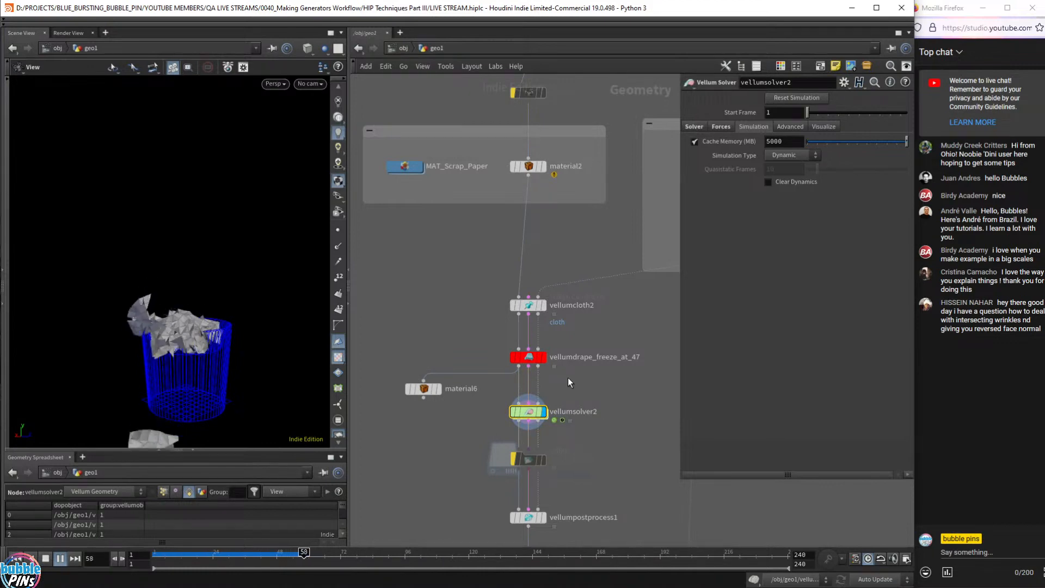
key("ctrl+Up")
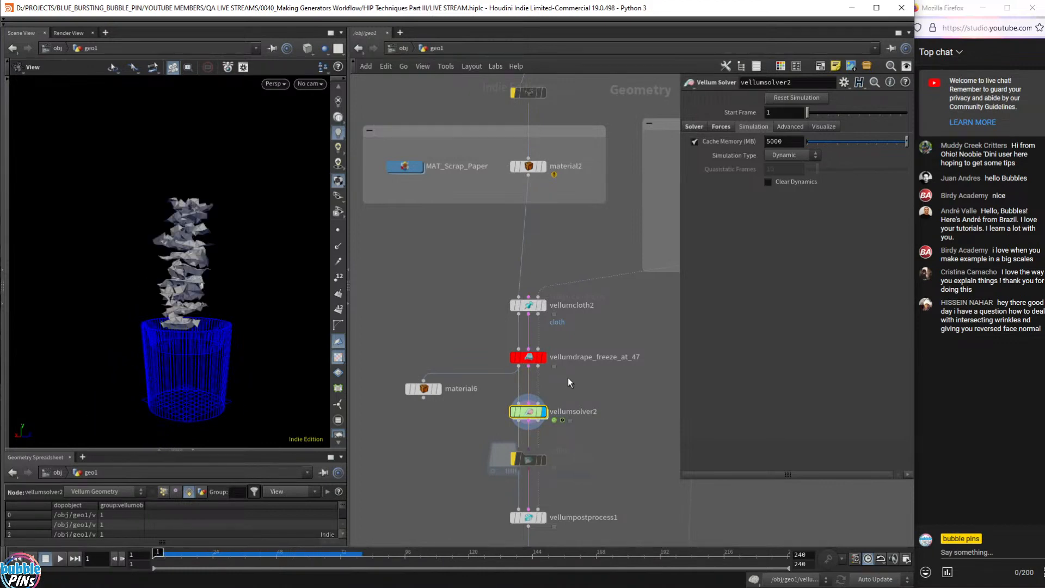
left_click(513, 308)
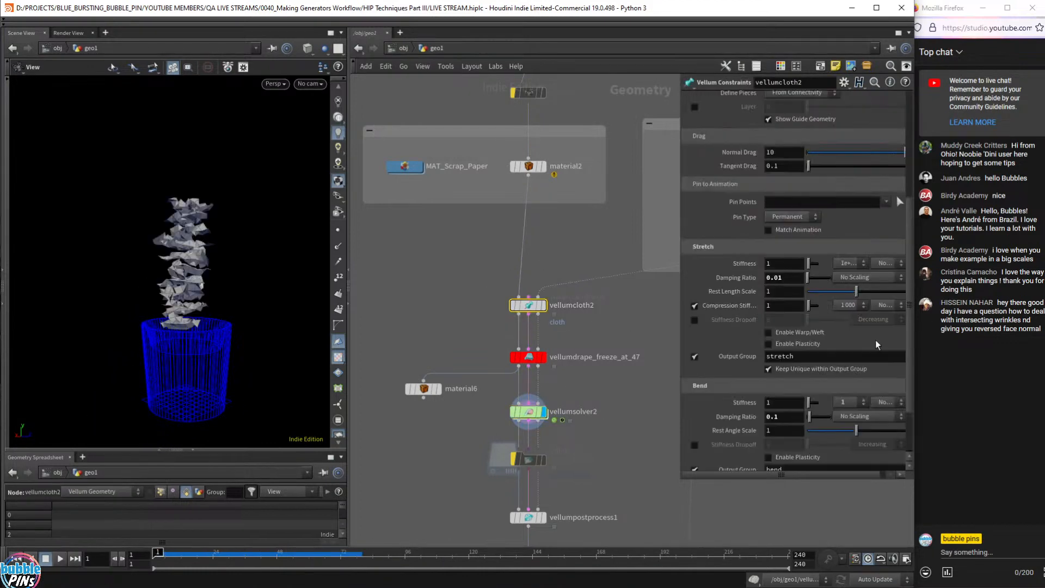
- Widen the parameter pane for vellumcloth2 and replay the paper fall from frame 1
middle_click_drag(488, 291, 462, 291)
left_click_drag(451, 276, 585, 332)
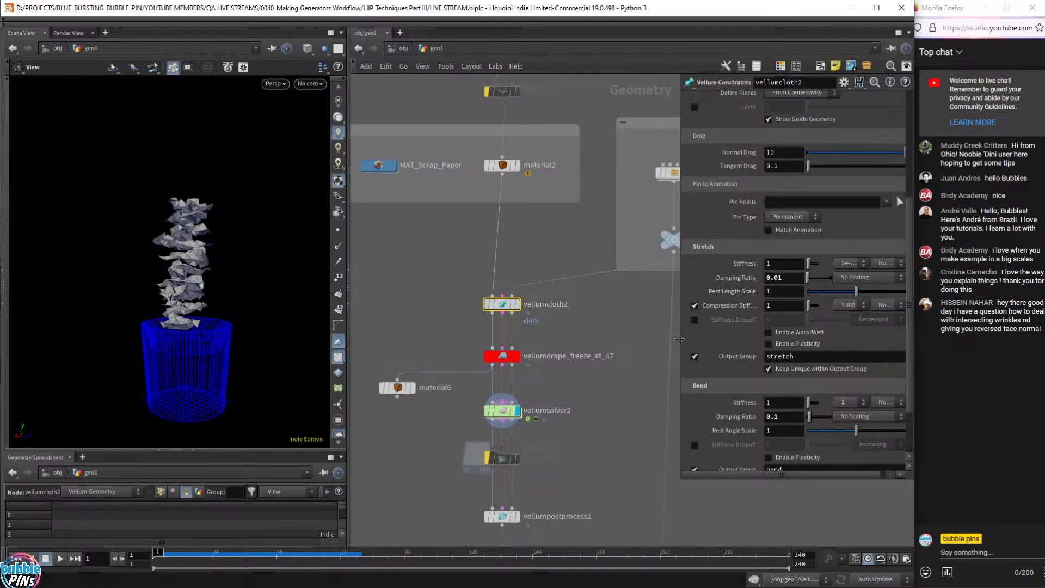
left_click_drag(680, 302, 606, 306)
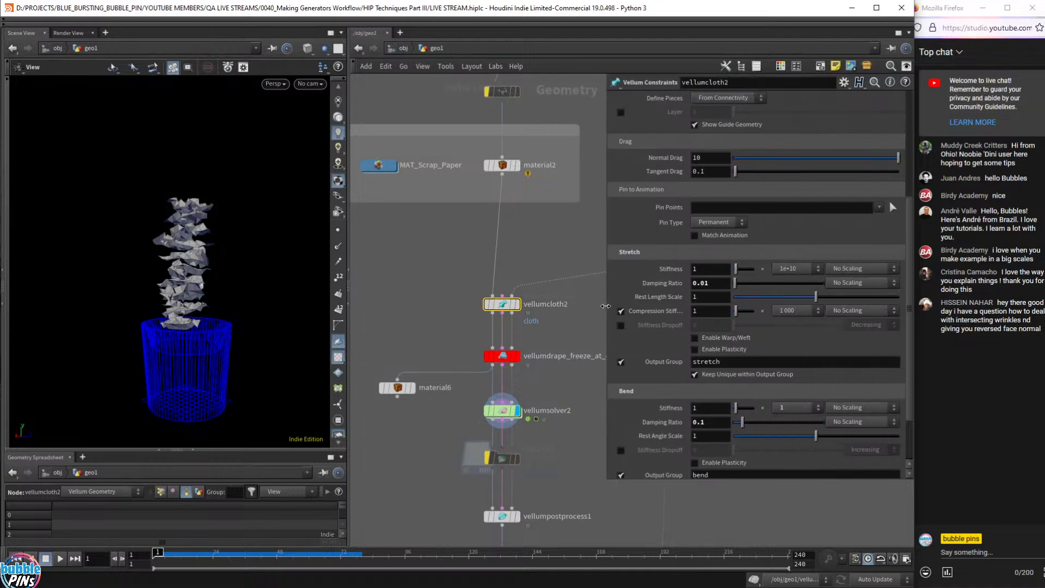
left_click_drag(412, 278, 600, 336)
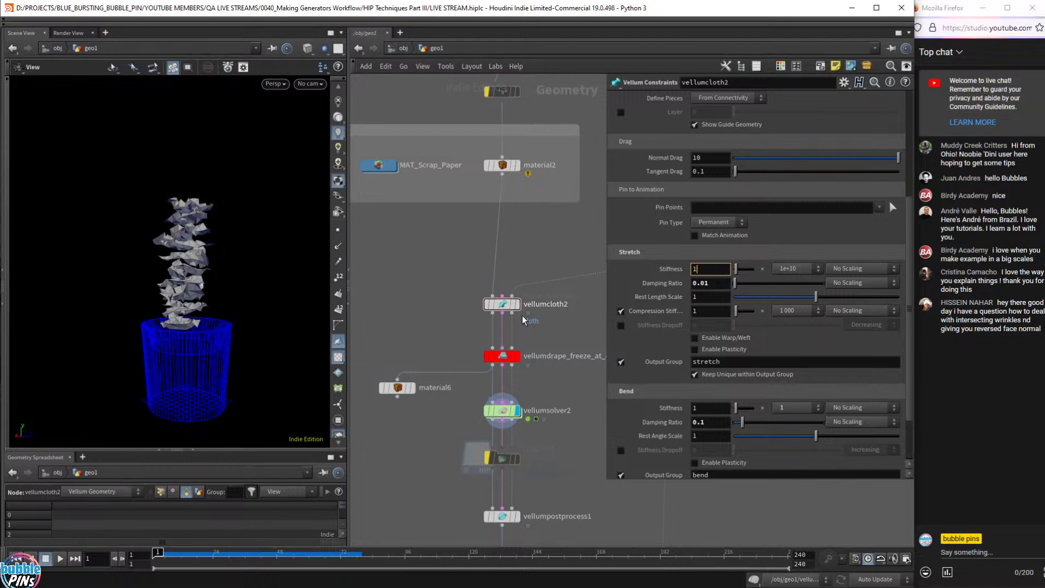
mouse_move(183, 274)
left_mouse_down()
mouse_move(204, 284)
mouse_move(182, 280)
left_mouse_up()
key("Up")
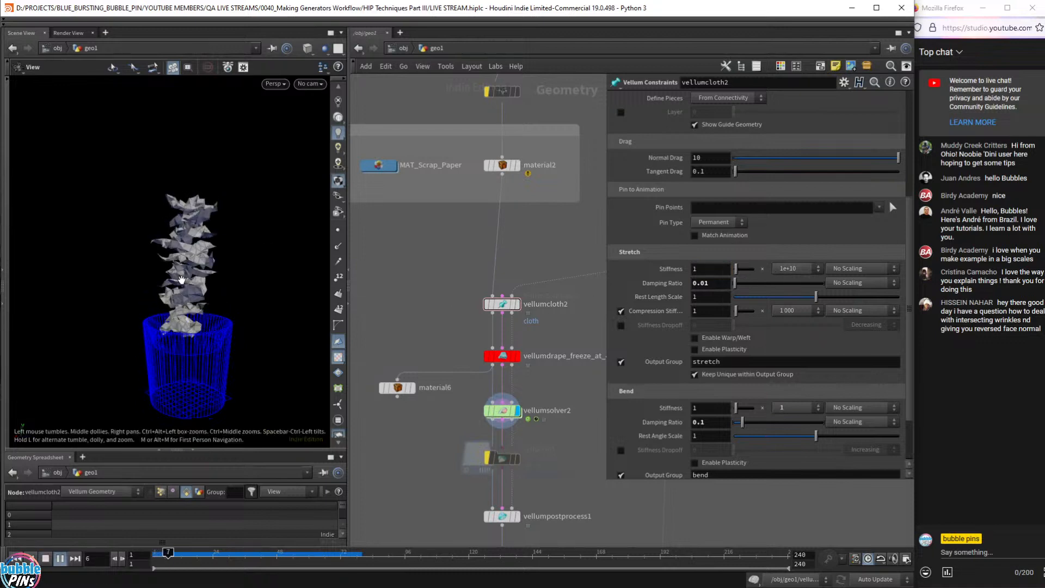
key("ctrl+Up")
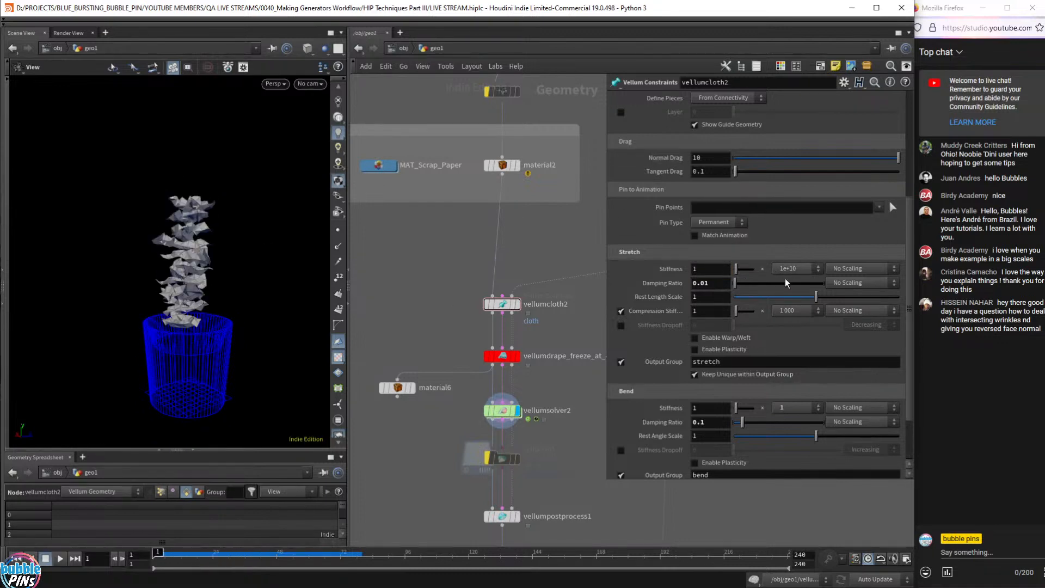
- Set vellumcloth2's Stretch Stiffness to 100 and select vellumdrape_freeze_at_47
left_click(712, 269)
type("00")
key("Return")
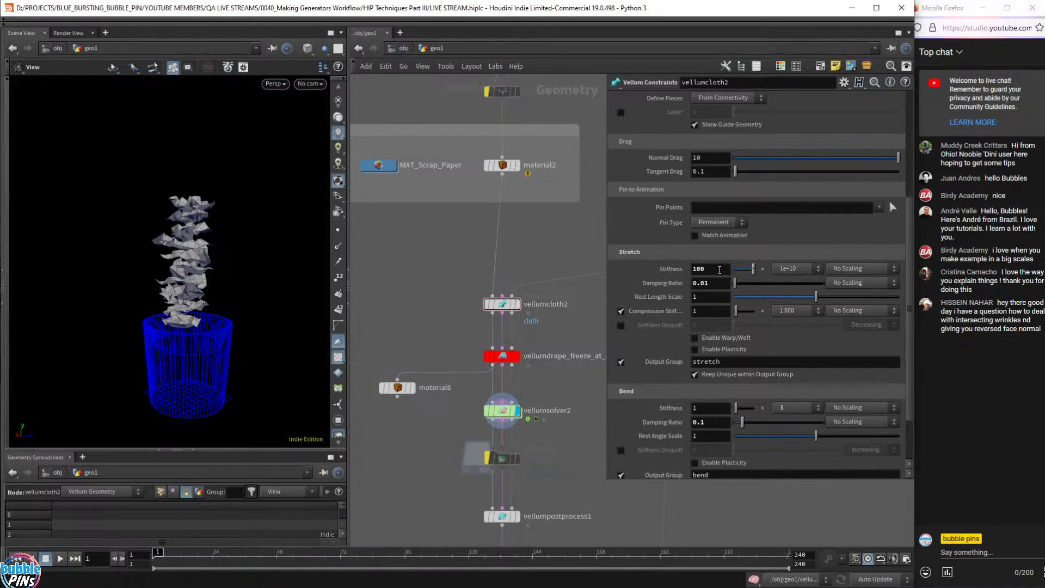
left_click_drag(545, 335, 463, 375)
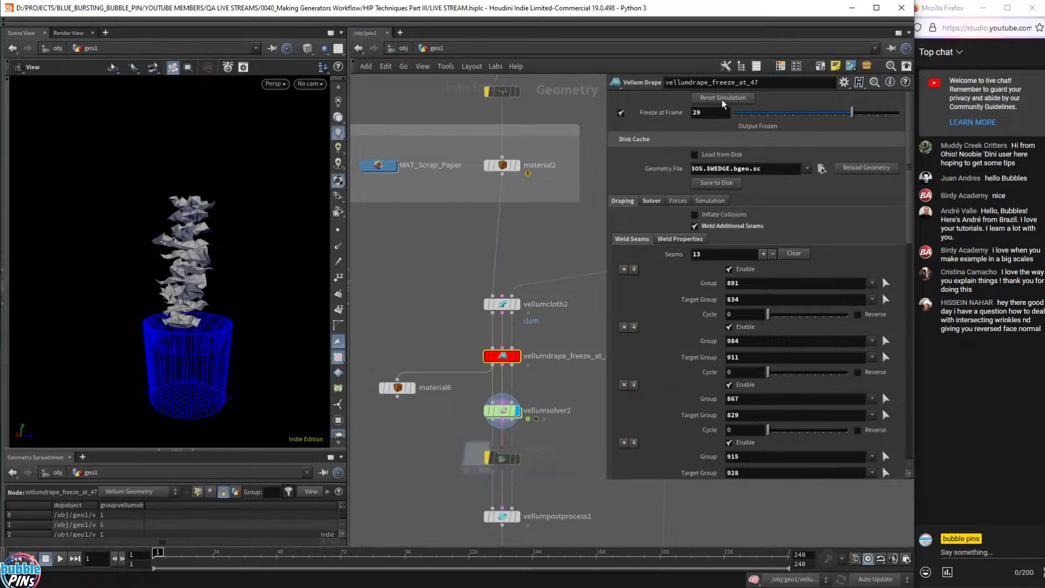
scroll(462, 269, "down", 6)
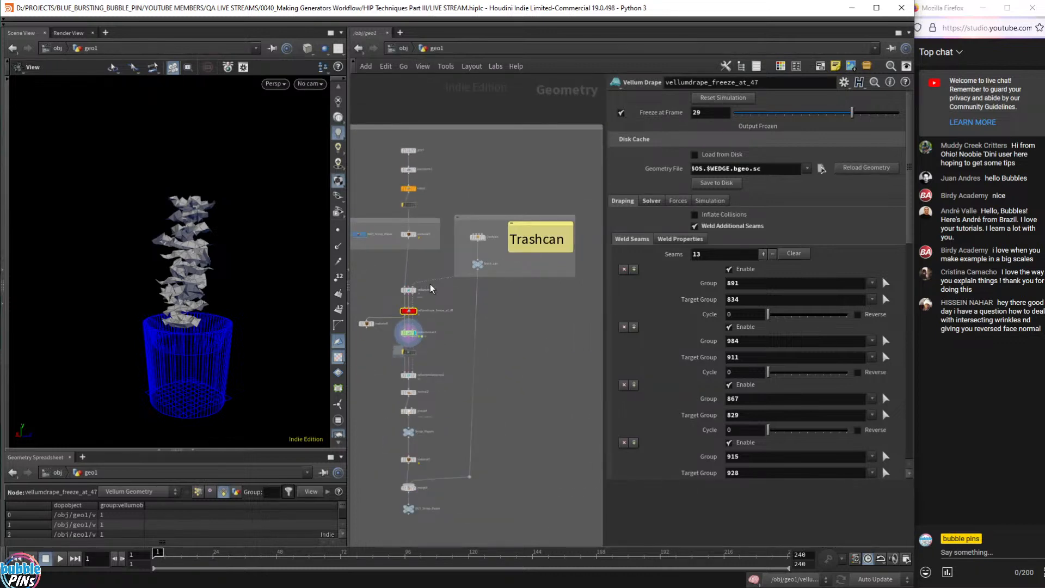
scroll(431, 288, "up", 2)
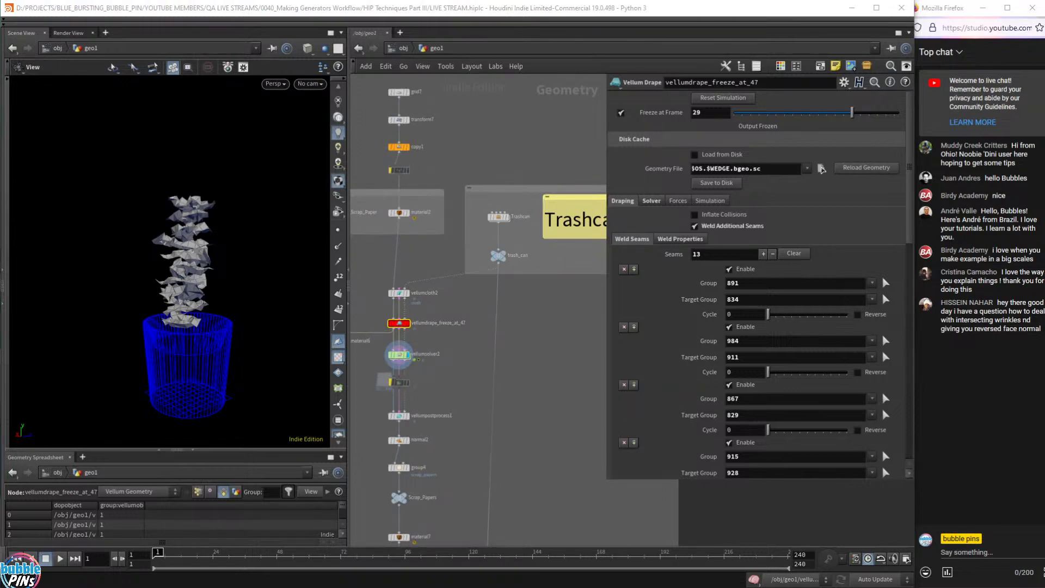
left_click_drag(364, 78, 532, 301)
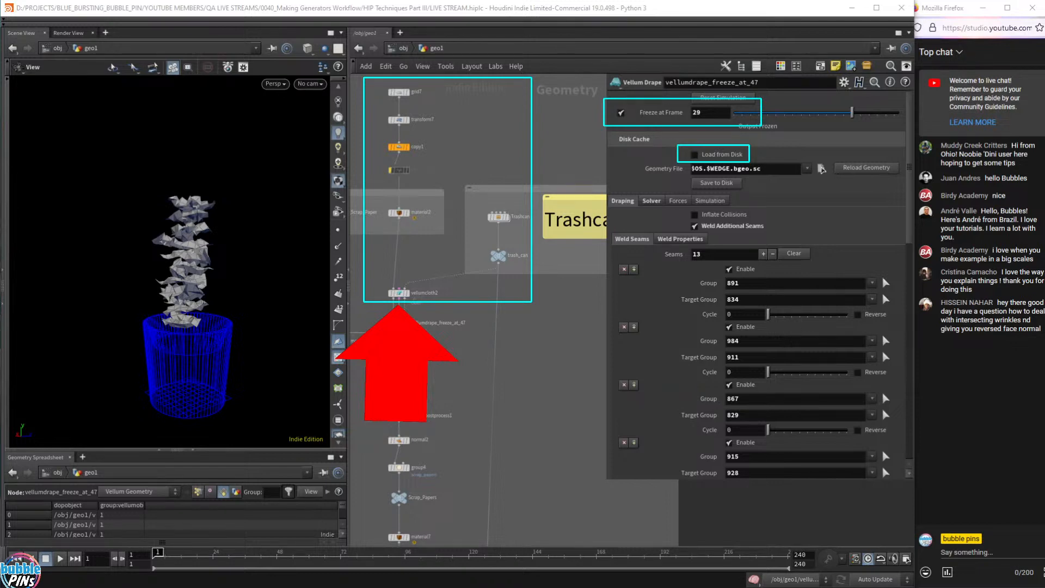
scroll(415, 343, "up", 2)
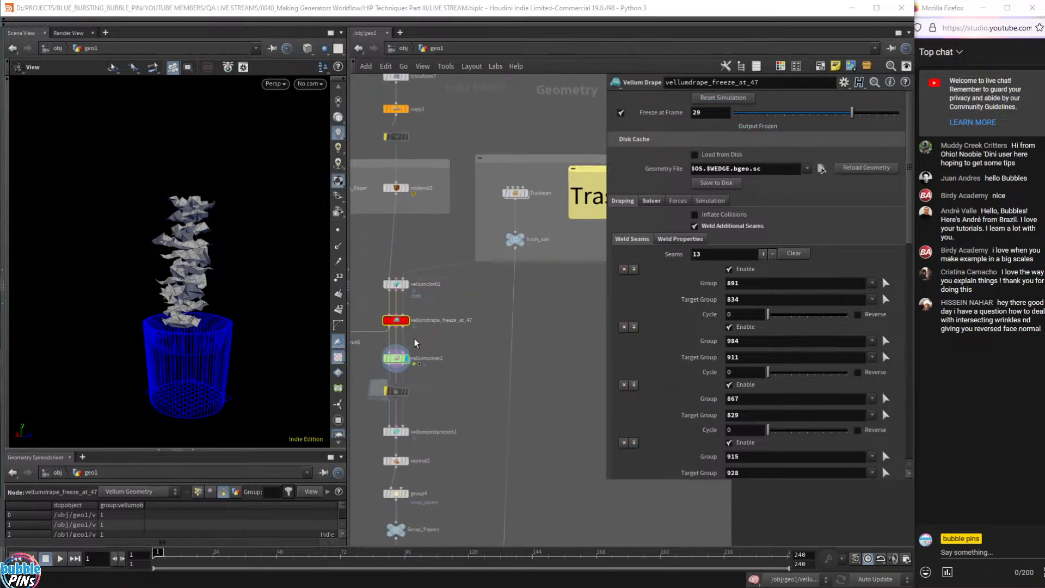
scroll(416, 343, "up", 3)
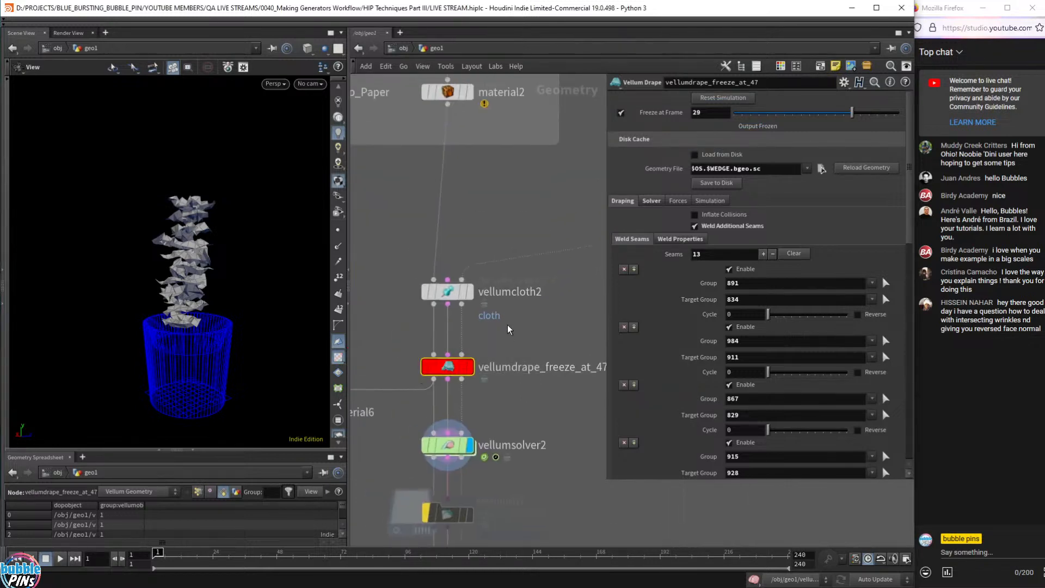
- Reset and replay the drape, testing it with Freeze at Frame 29 off, then turning it back on
left_click(448, 292)
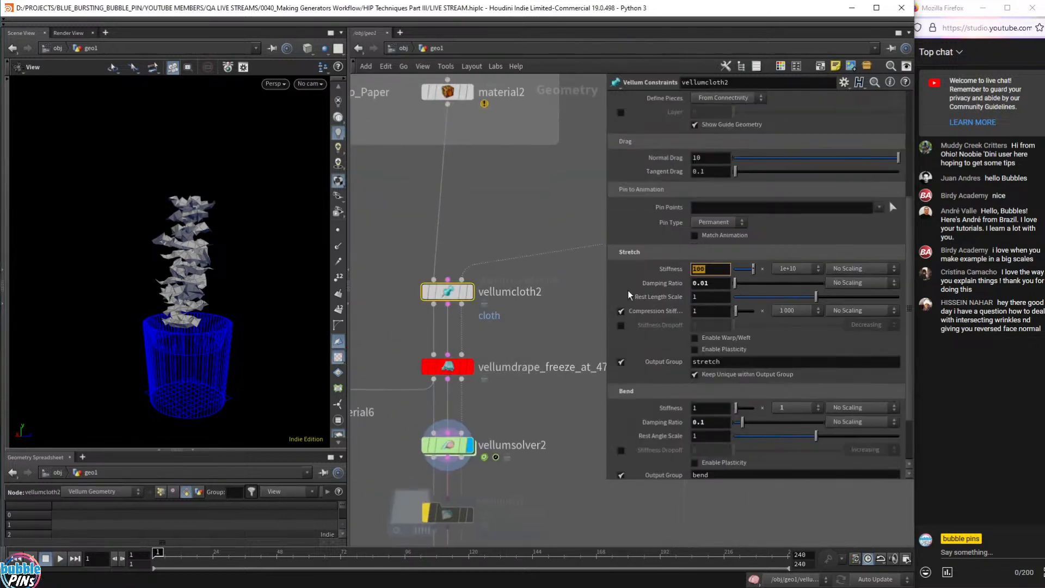
left_click(469, 366)
left_click(448, 367)
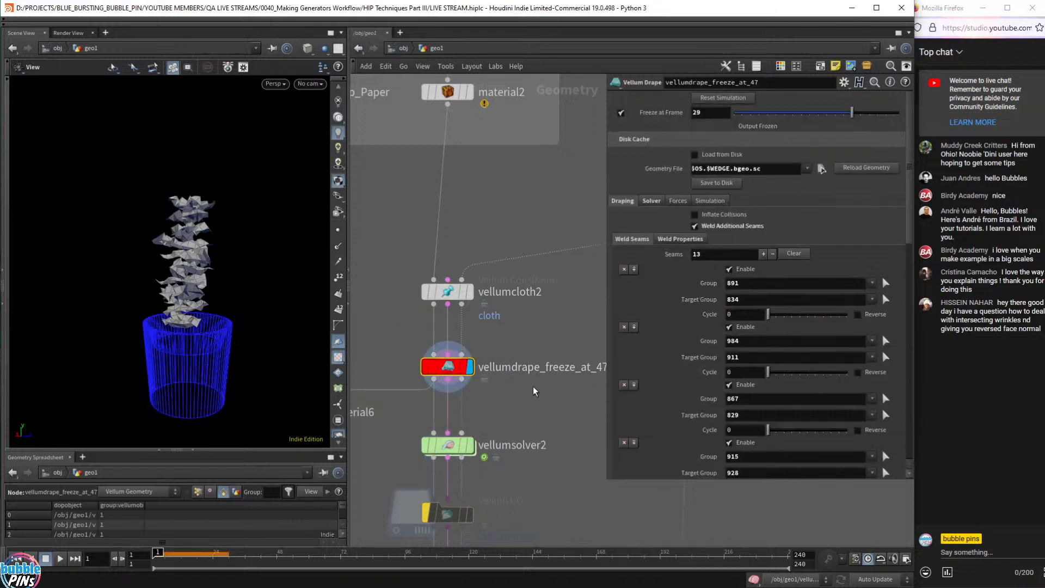
left_click(722, 99)
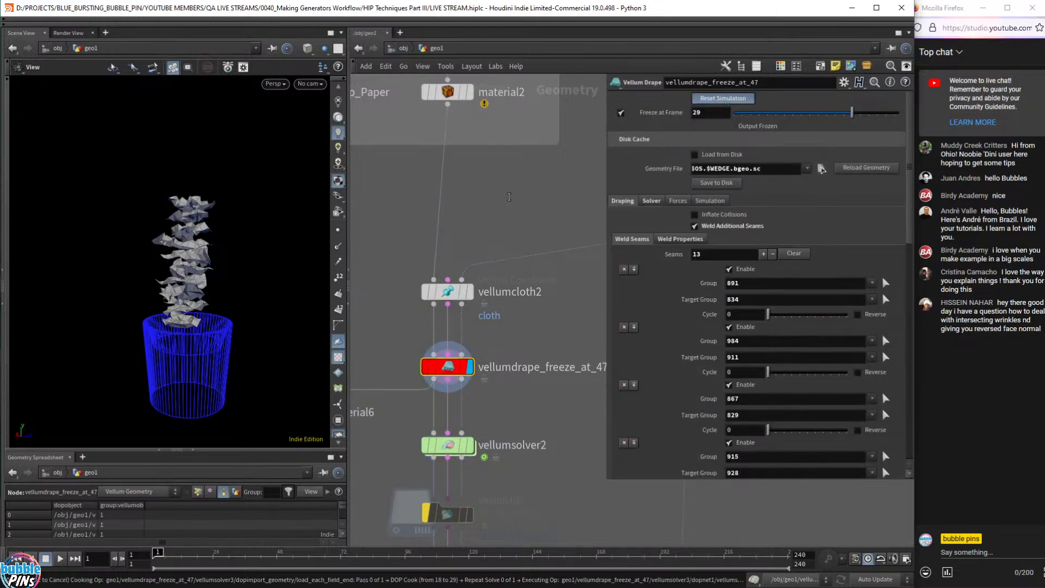
key("Up")
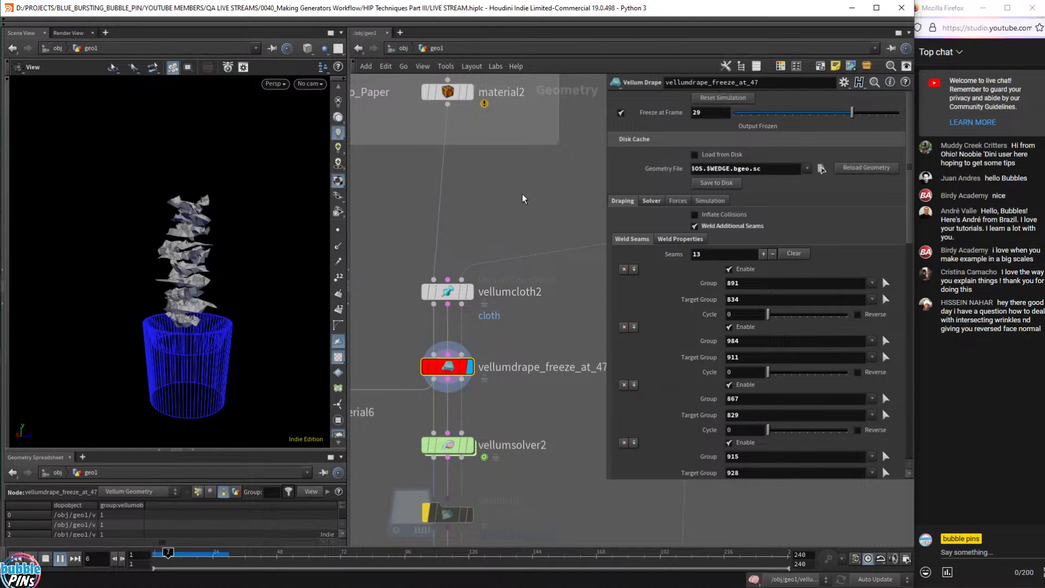
key("ctrl+Up")
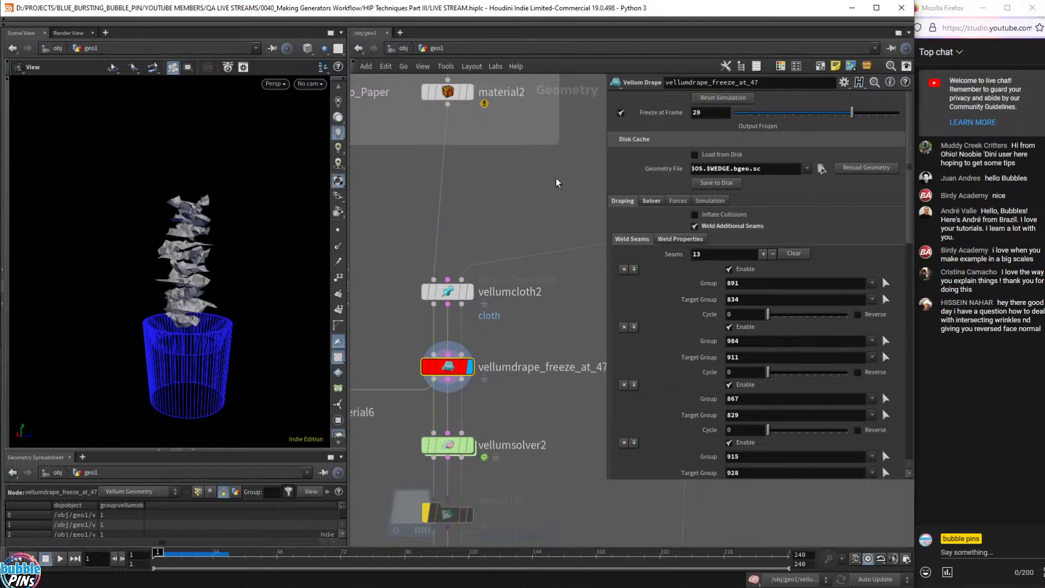
left_click(621, 113)
key("Up")
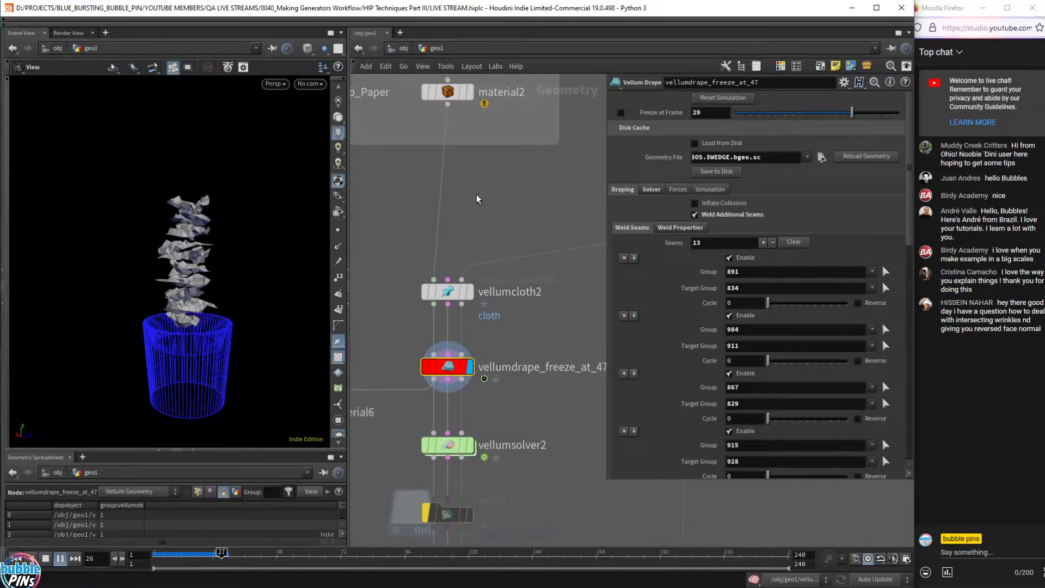
key("Up")
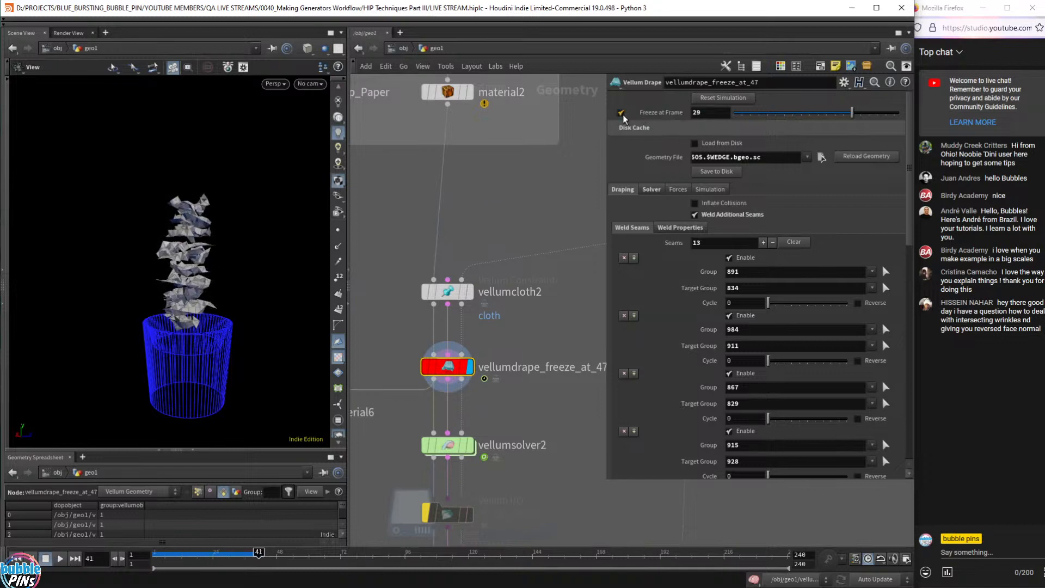
left_click(621, 113)
- Display vellumsolver2 and play the paper dropping into the trashcan from frame 1
mouse_move(444, 455)
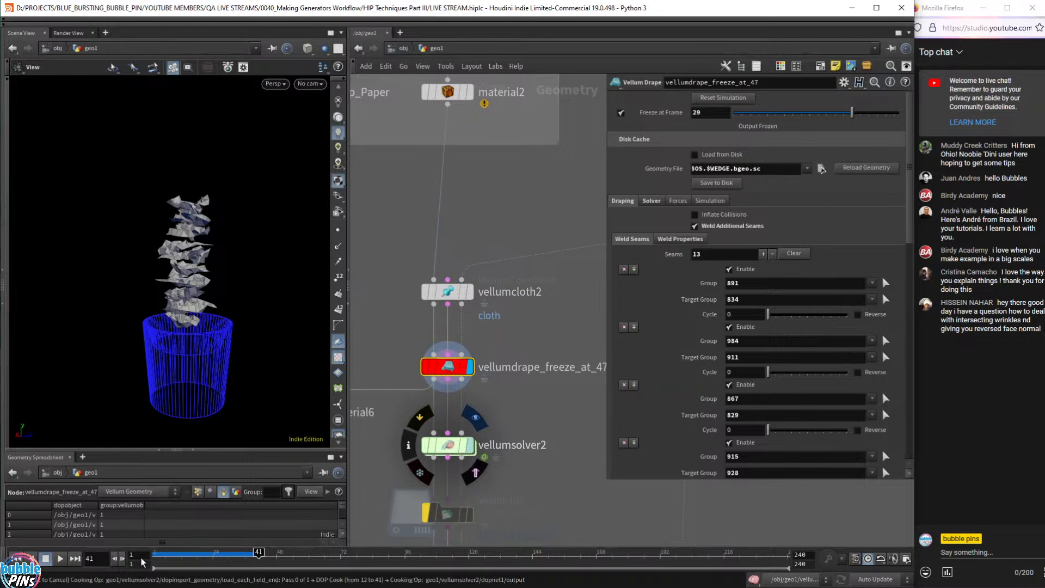
left_click(182, 557)
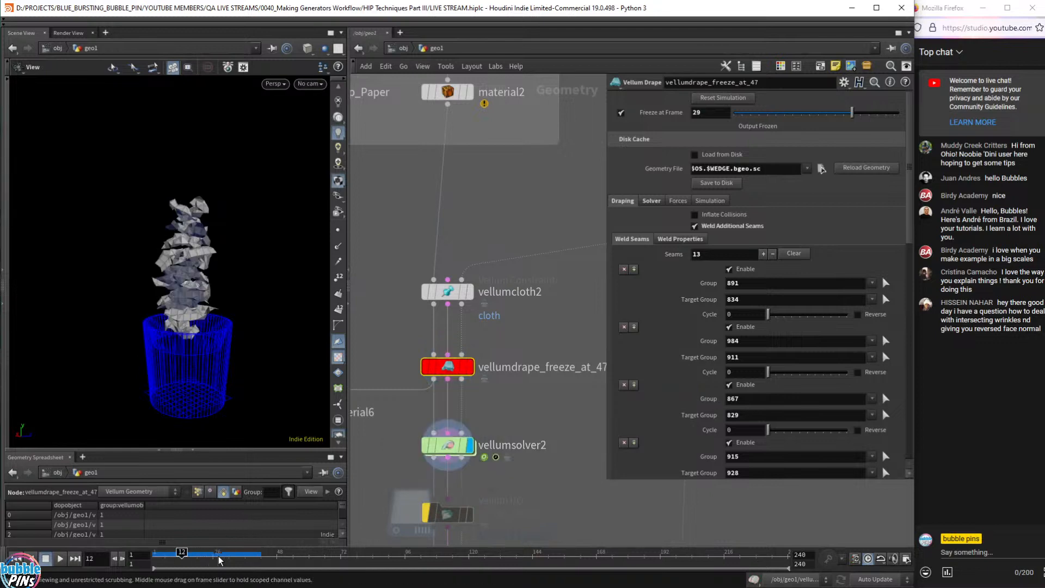
key("ctrl+Up")
key("Up")
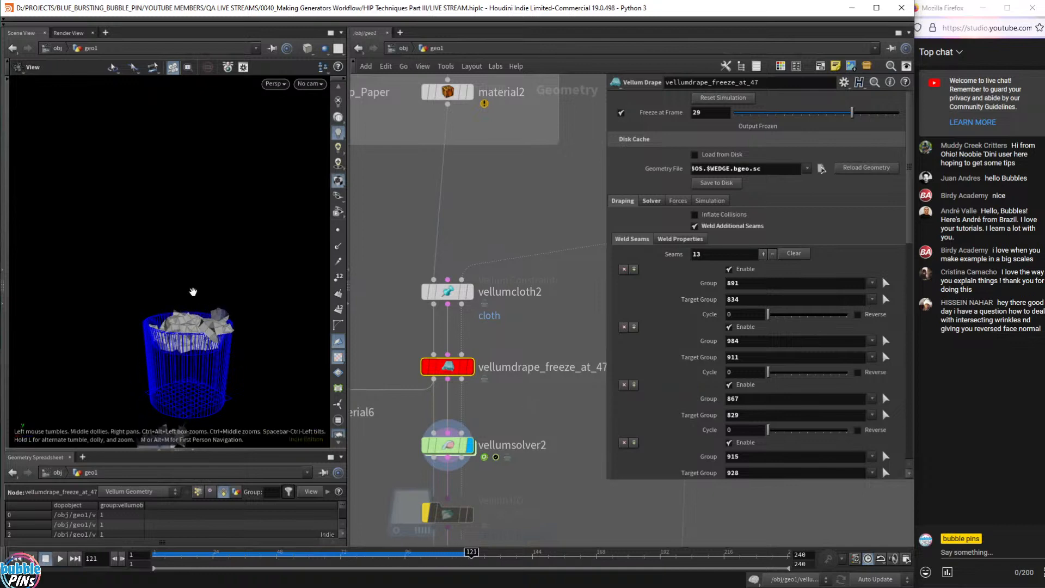
key("Escape")
left_click_drag(191, 293, 204, 341)
- Replay from frame 1, stop at frame 140, and orbit around the settled paper pieces
key("ctrl+Up")
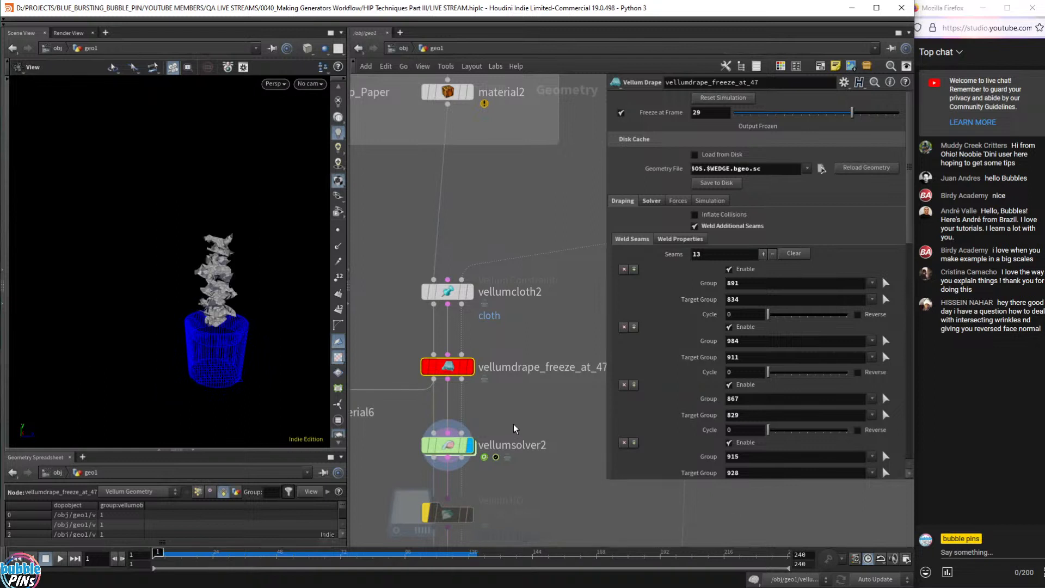
mouse_move(512, 422)
left_mouse_down()
mouse_move(437, 460)
mouse_move(528, 417)
left_mouse_up()
key("Up")
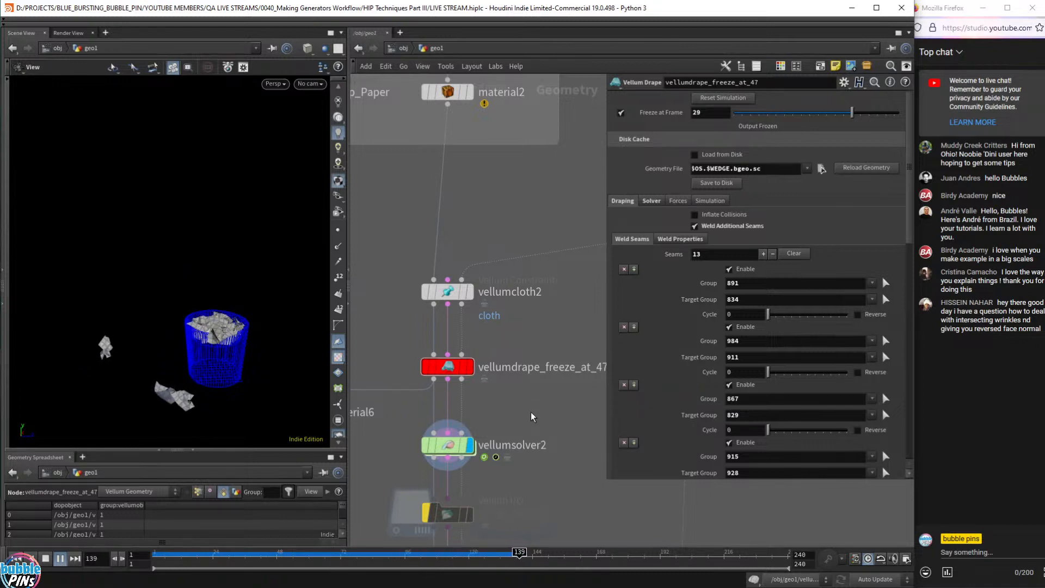
key("Up")
left_click_drag(224, 372, 256, 343)
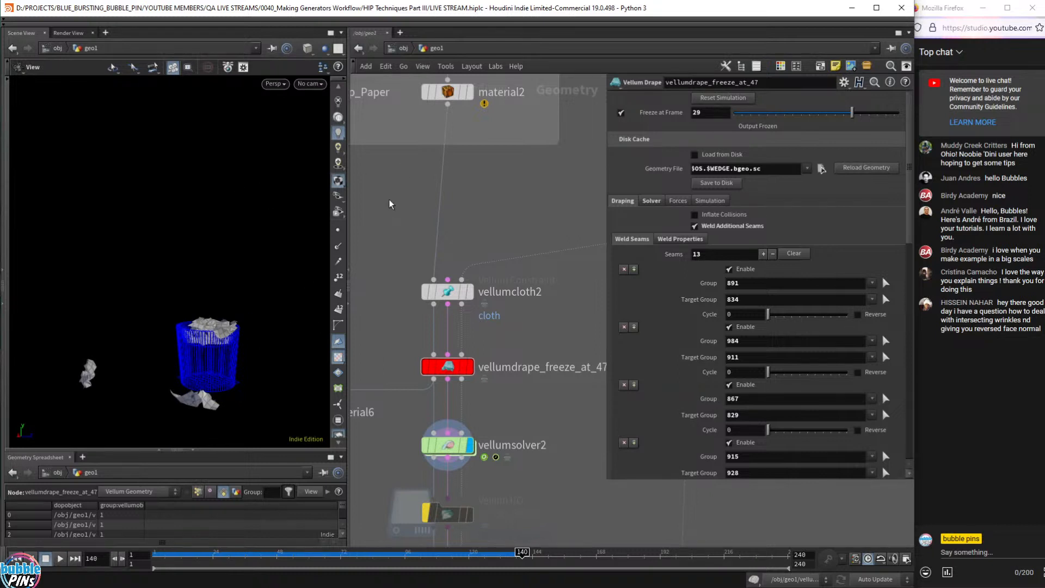
left_click_drag(234, 349, 250, 304)
scroll(467, 250, "down", 1)
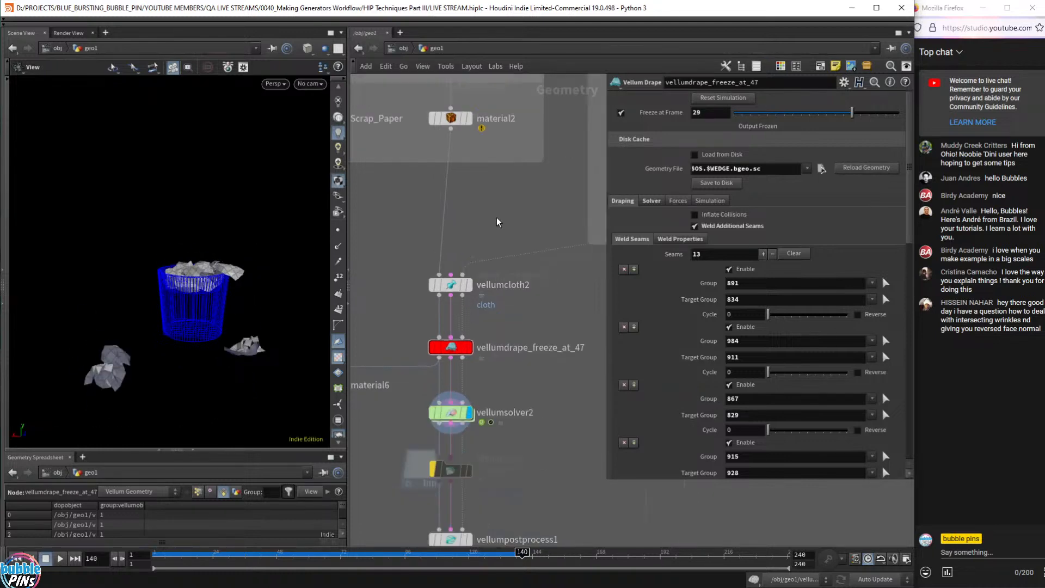
- Turn the bypassed uvunwrap1 node back on and replay the simulation from frame 1
key("h")
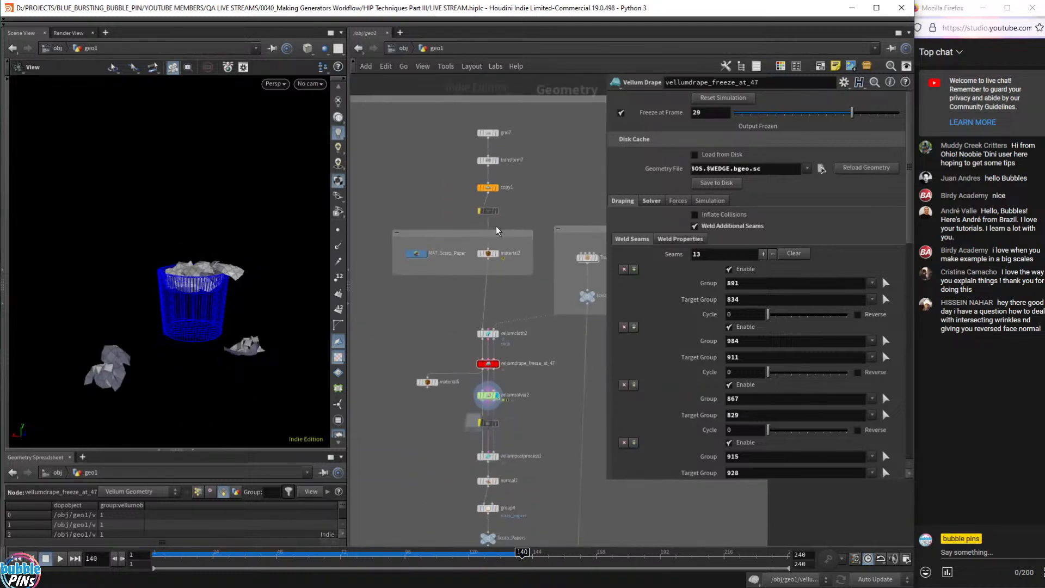
scroll(496, 231, "up", 3)
left_click_drag(388, 223, 573, 164)
mouse_move(235, 338)
left_mouse_down()
mouse_move(222, 350)
mouse_move(259, 345)
mouse_move(220, 342)
left_mouse_up()
left_click_drag(402, 193, 544, 221)
left_click_drag(401, 160, 578, 224)
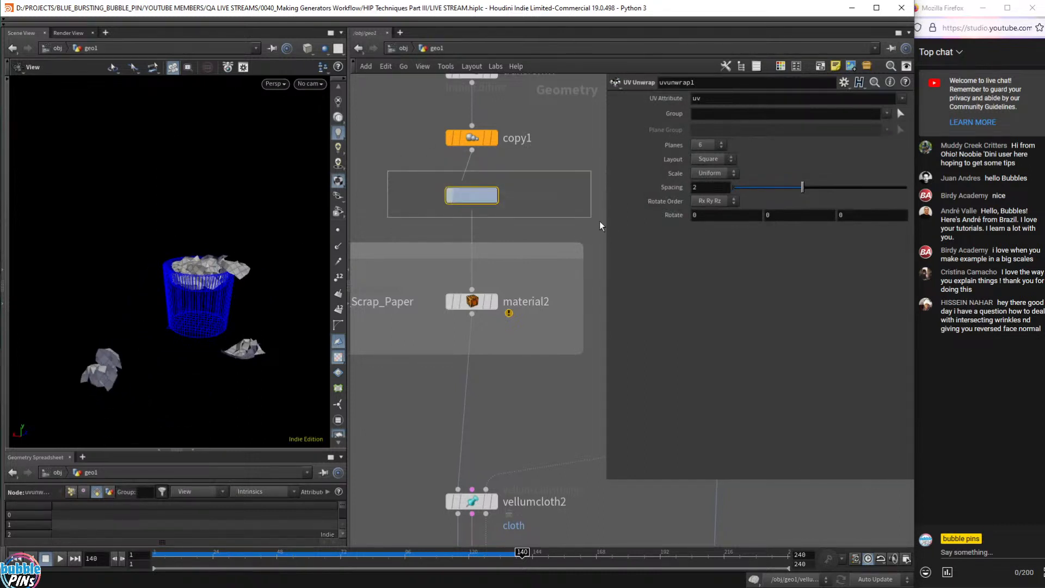
left_click(452, 199)
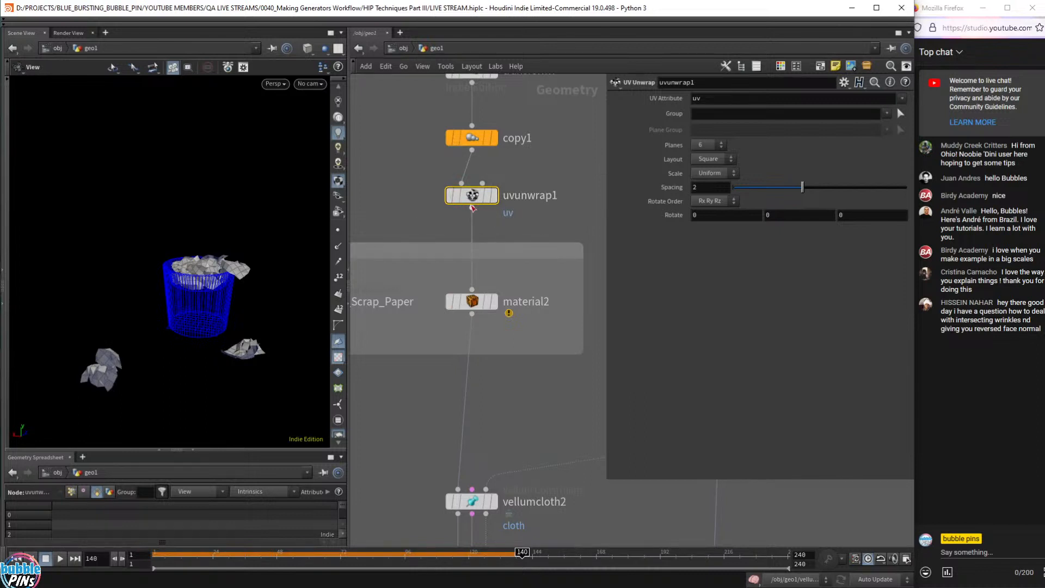
key("ctrl+Up")
key("Up")
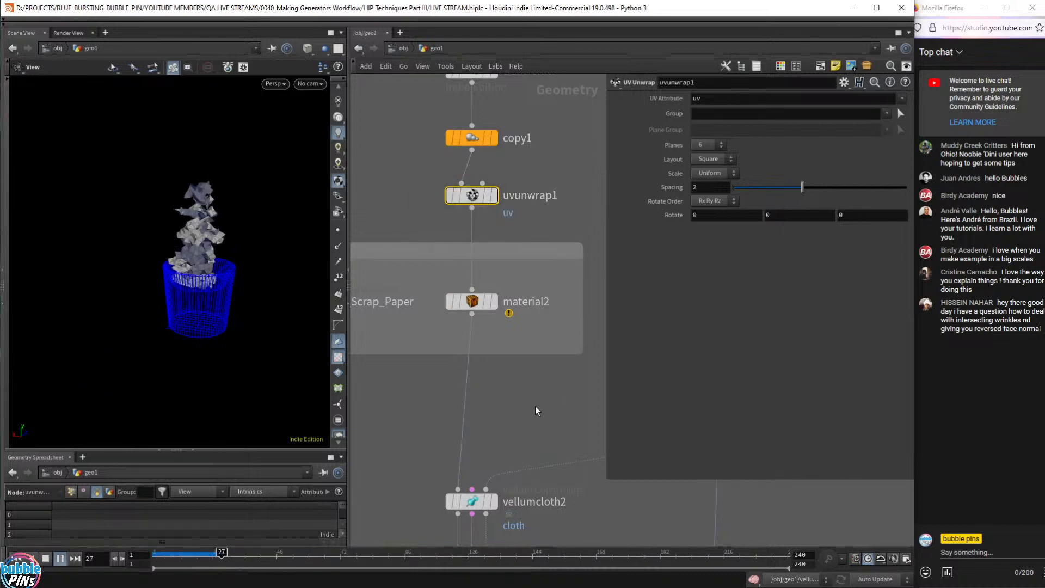
key("ctrl+Up")
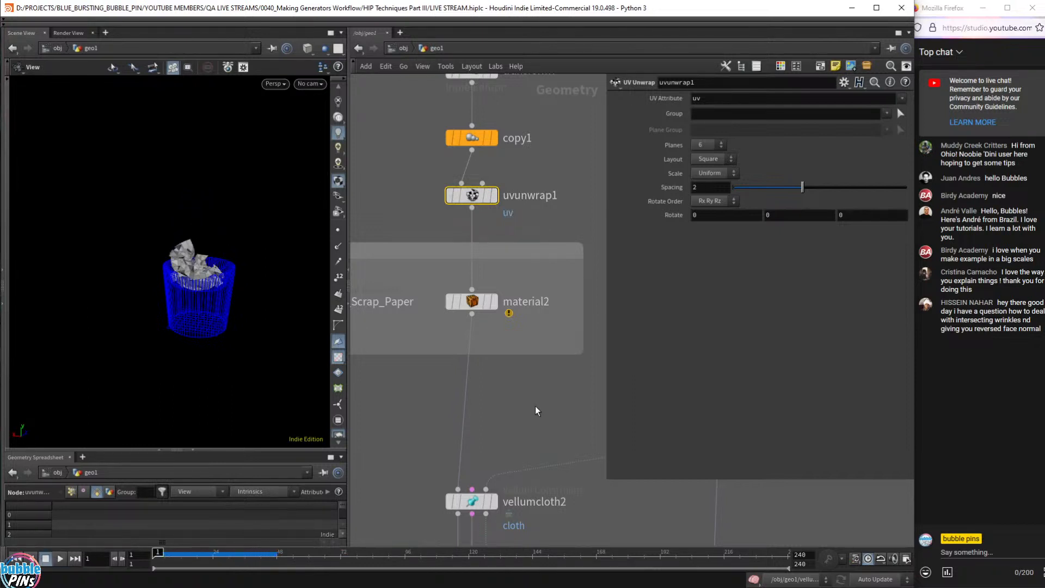
- Set material2's Material path to ../../MAT_Scrap_Paper/trash_paper_plastic
left_click(478, 302)
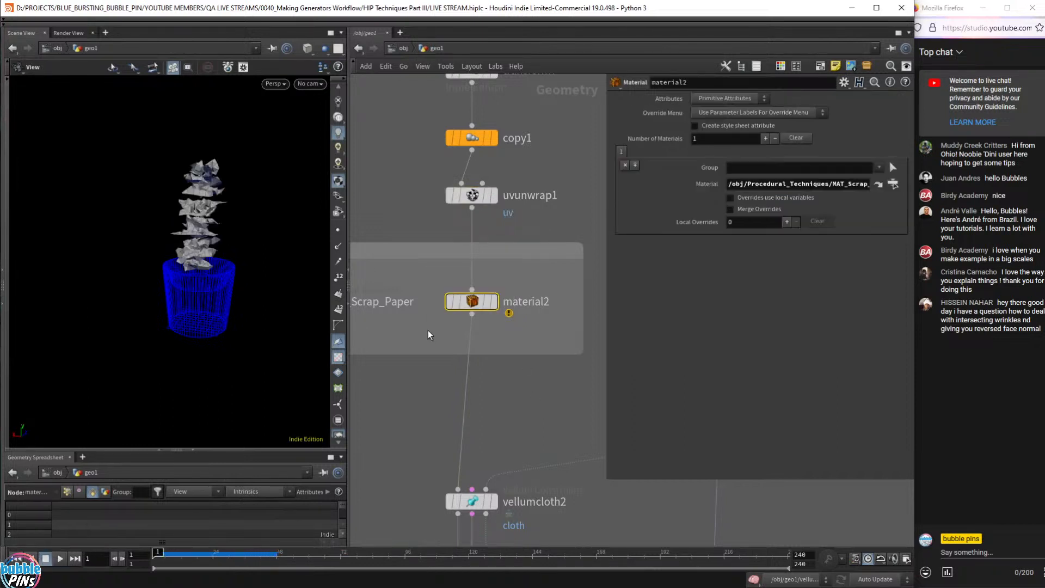
left_click(756, 184)
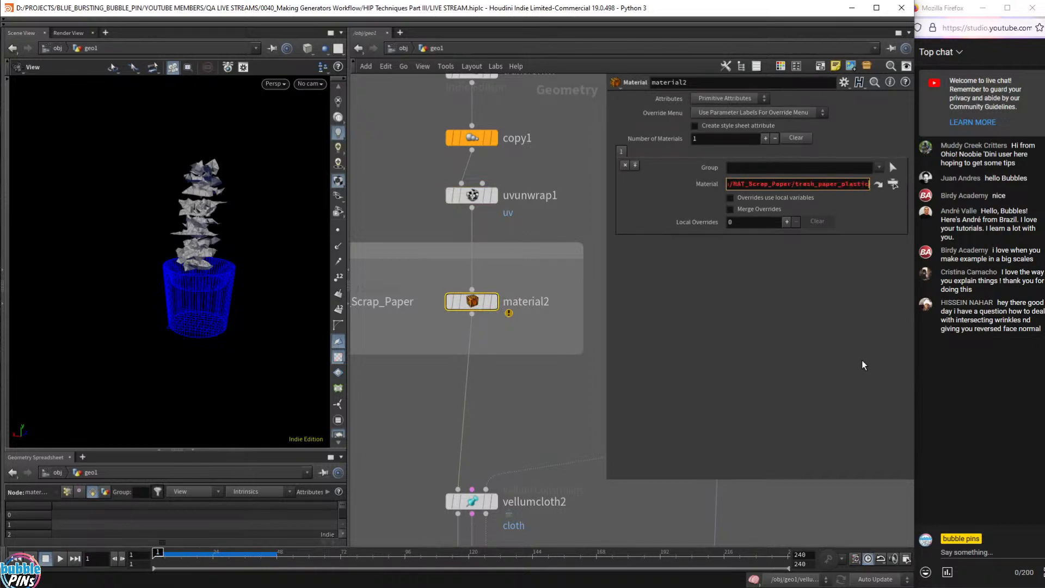
key("Home")
left_click_drag(824, 188, 626, 193)
type("../..")
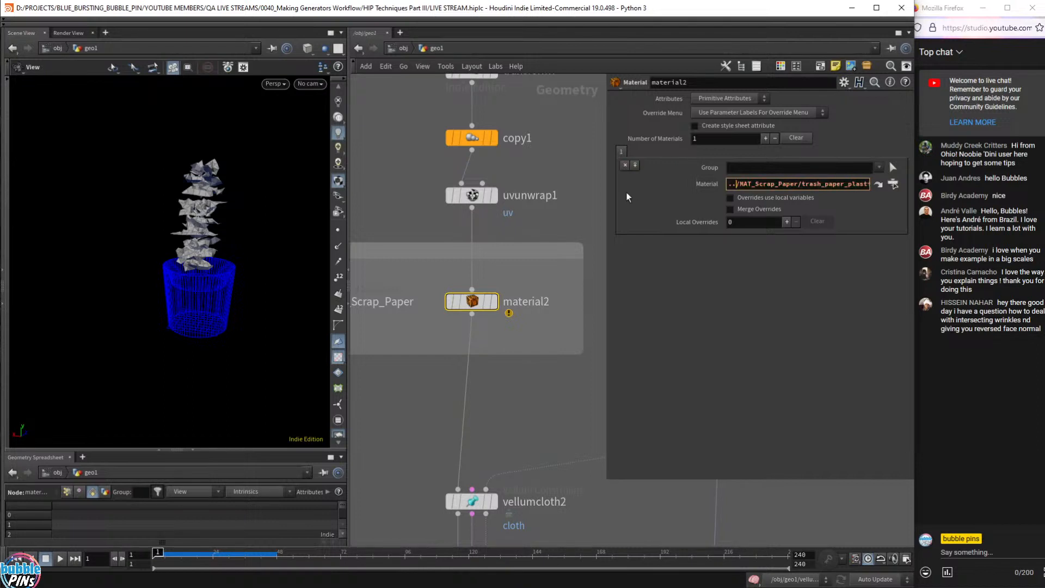
key("Return")
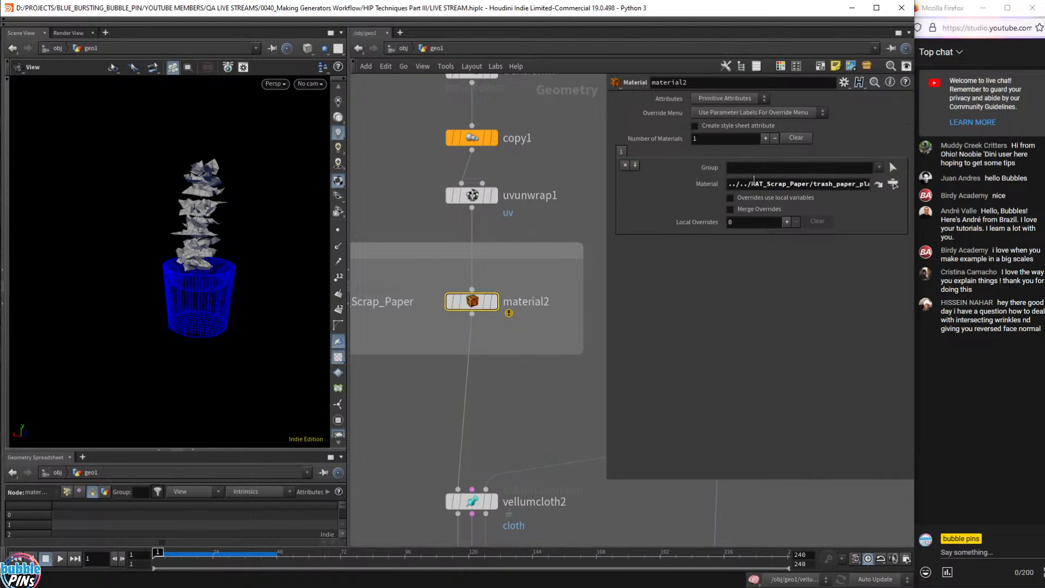
left_click_drag(743, 185, 654, 188)
key("BackSpace")
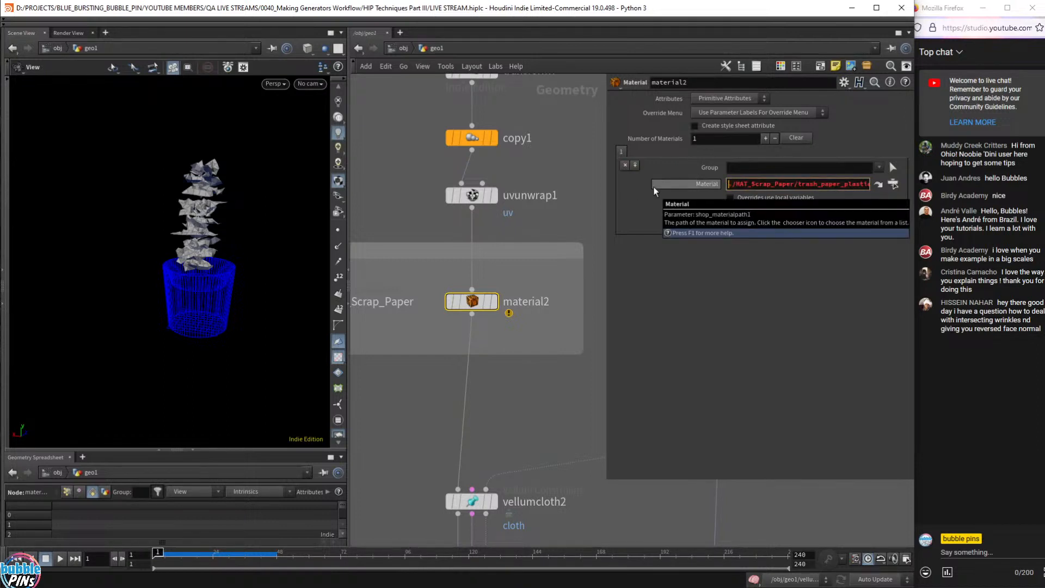
key("Delete")
type("../")
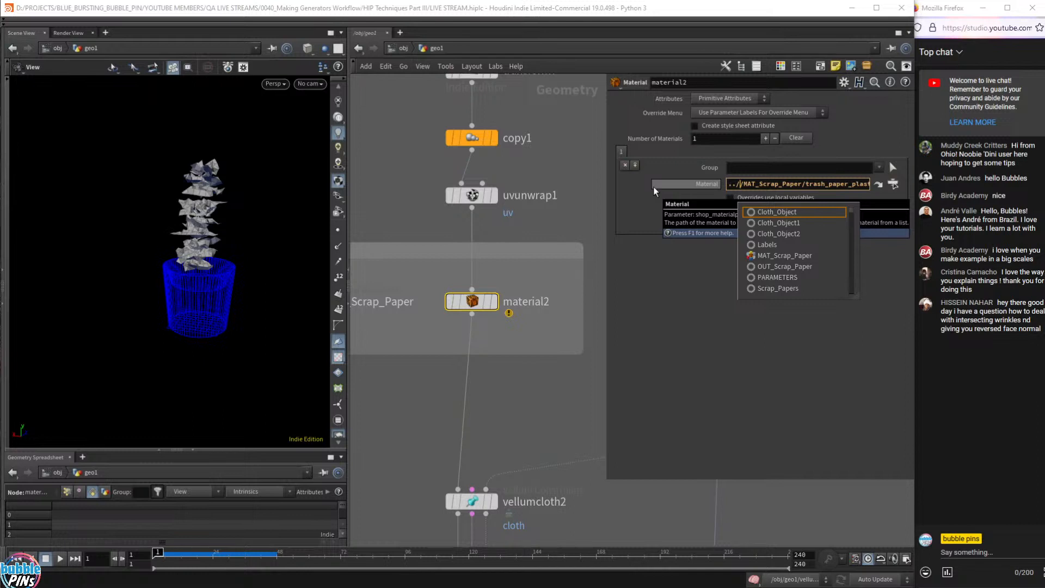
key("Delete")
key("Return")
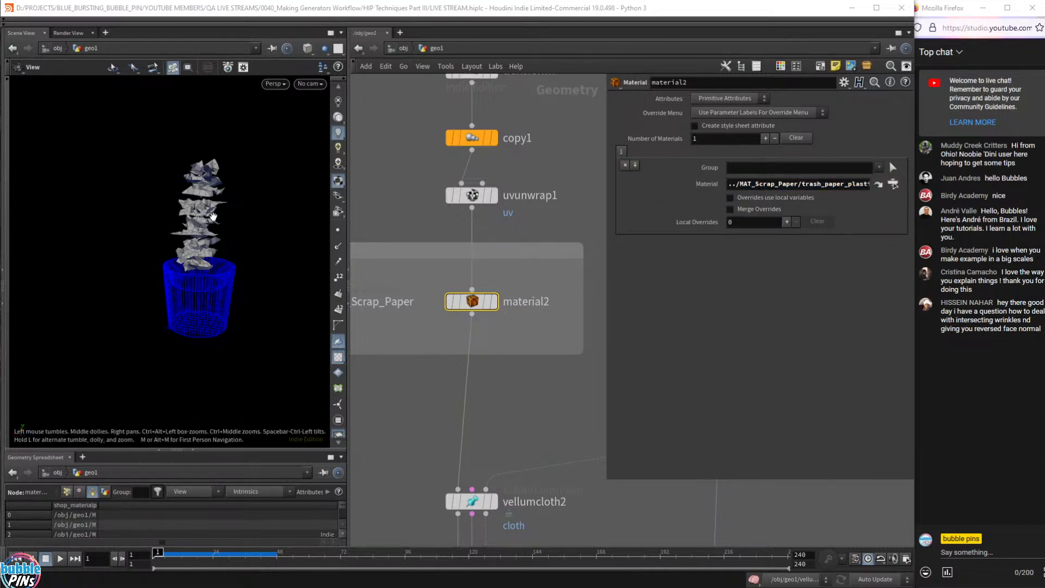
- Turn off Freeze at Frame on vellumdrape_freeze_at_47, reset its simulation and display it
mouse_move(213, 217)
left_mouse_down()
mouse_move(224, 202)
mouse_move(232, 243)
left_mouse_up()
scroll(539, 457, "down", 4)
mouse_move(546, 482)
middle_mouse_down()
mouse_move(555, 401)
mouse_move(547, 337)
middle_mouse_up()
scroll(550, 375, "up", 4)
left_click_drag(539, 352, 371, 404)
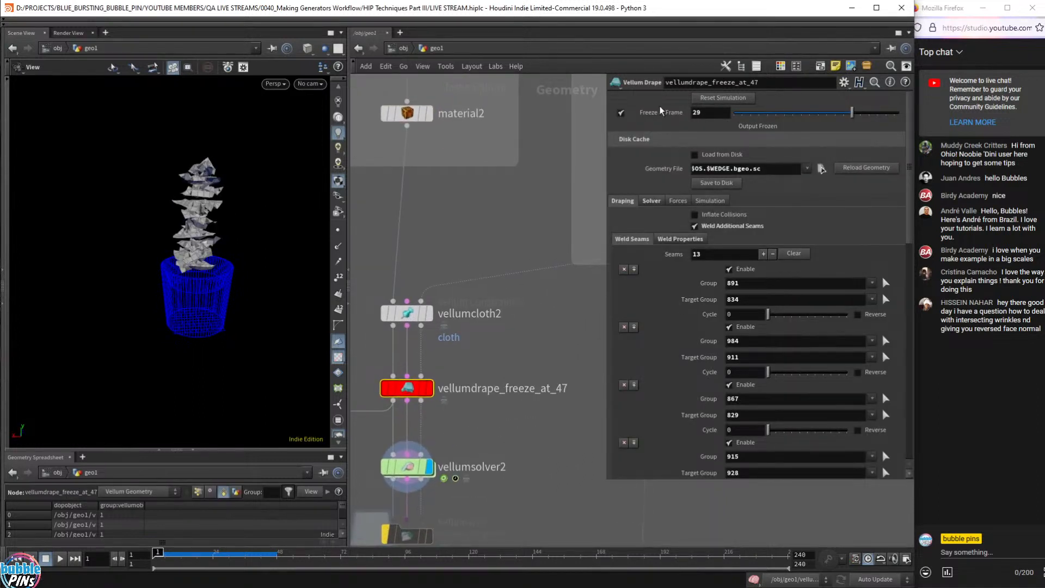
left_click(620, 113)
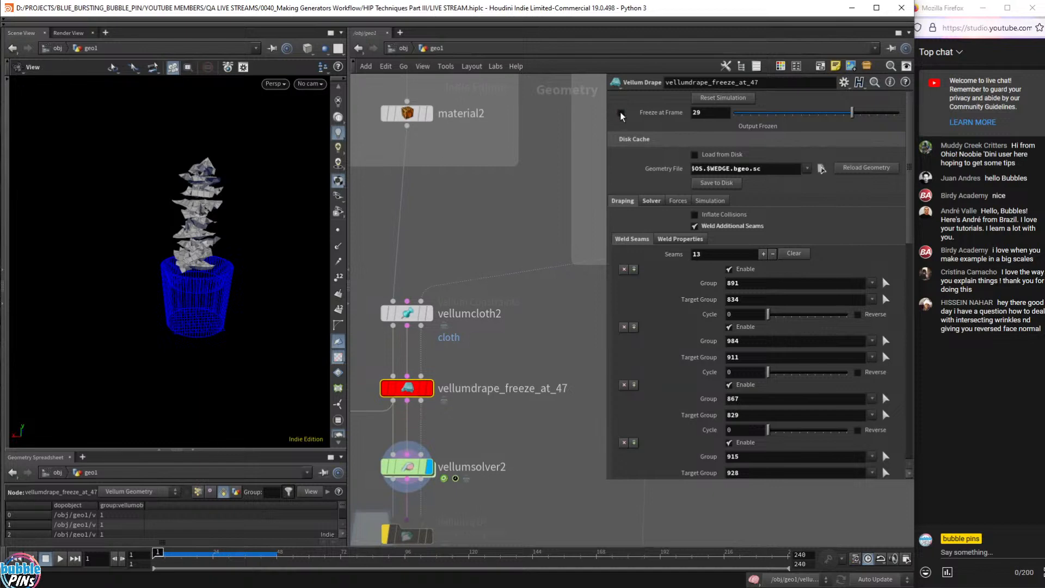
left_click(734, 99)
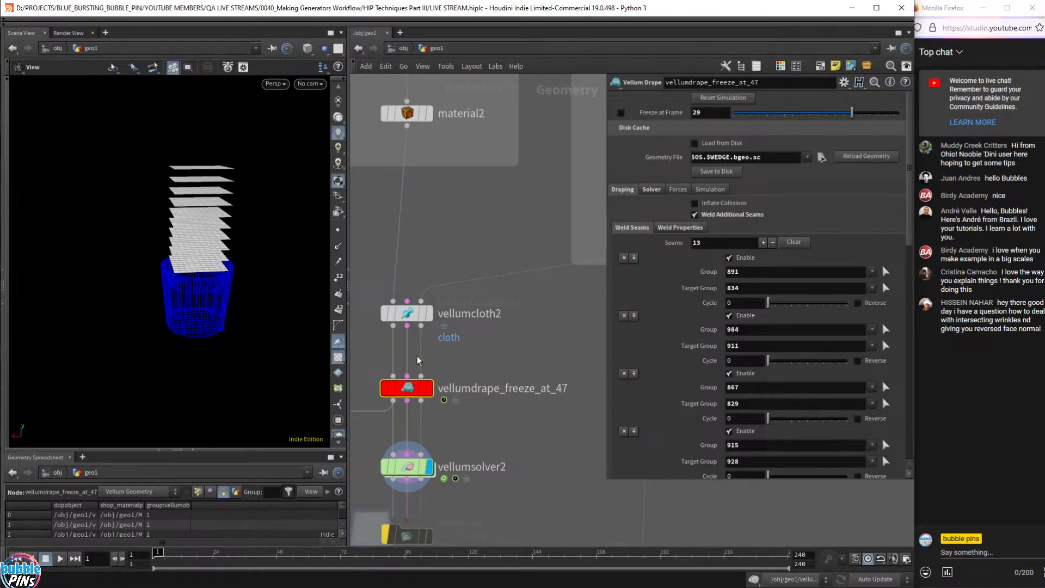
left_click(429, 388)
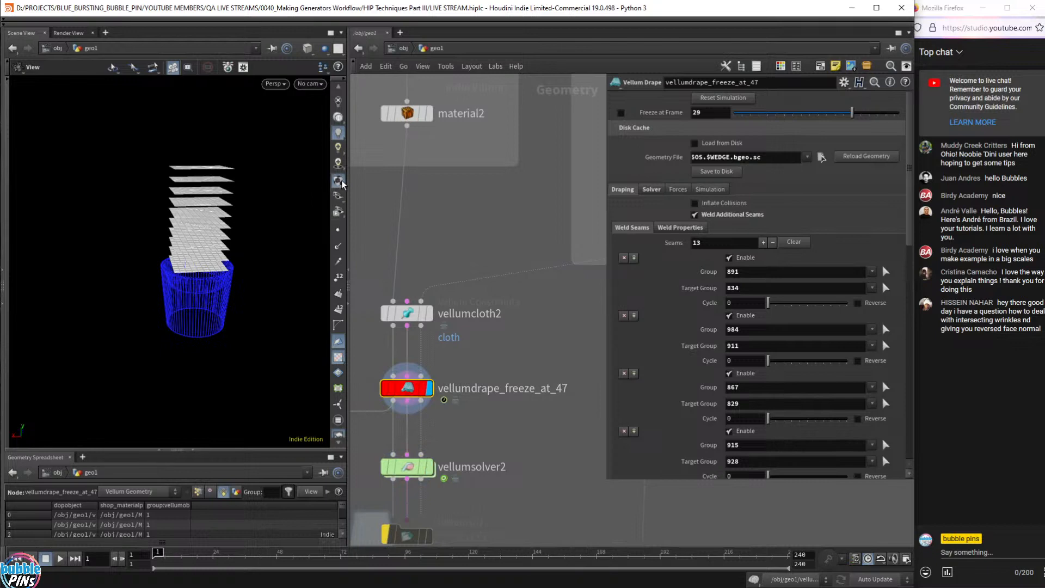
- Display material2 and jump to the trash_paper_plastic shader it references
left_click(432, 113)
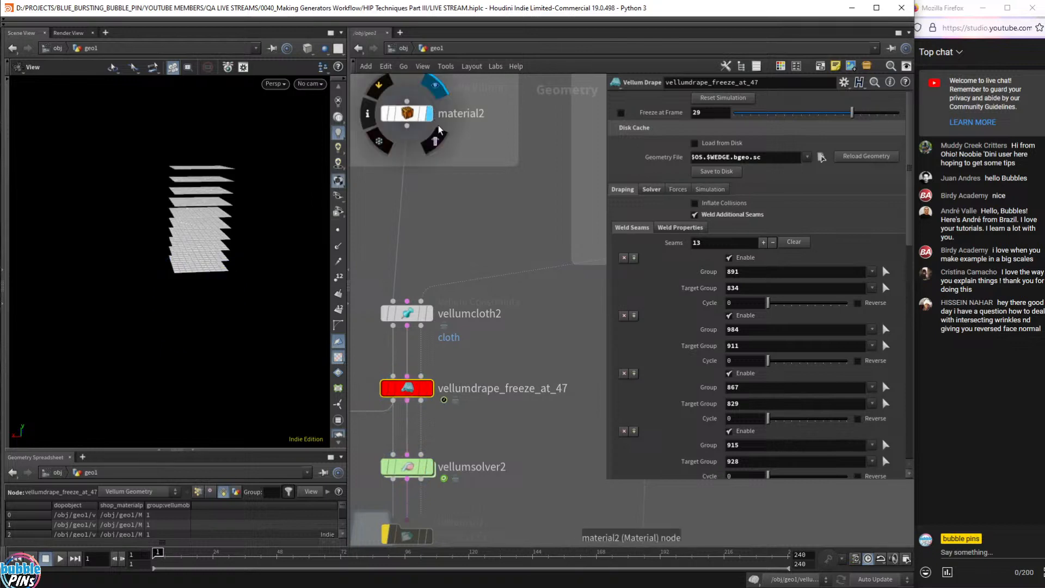
scroll(455, 200, "down", 3)
middle_click_drag(456, 202, 464, 295)
left_click(438, 244)
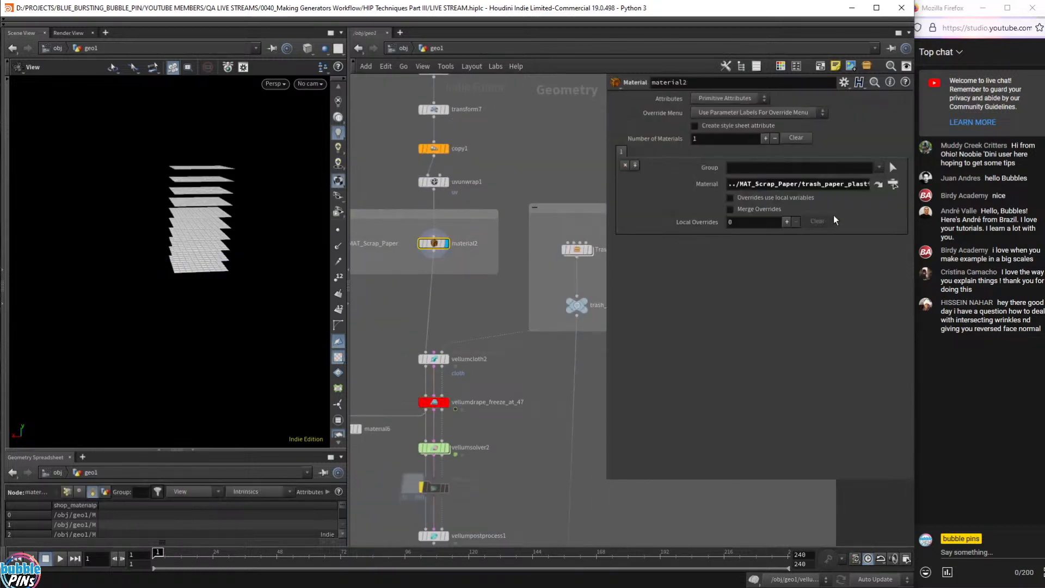
left_click(879, 184)
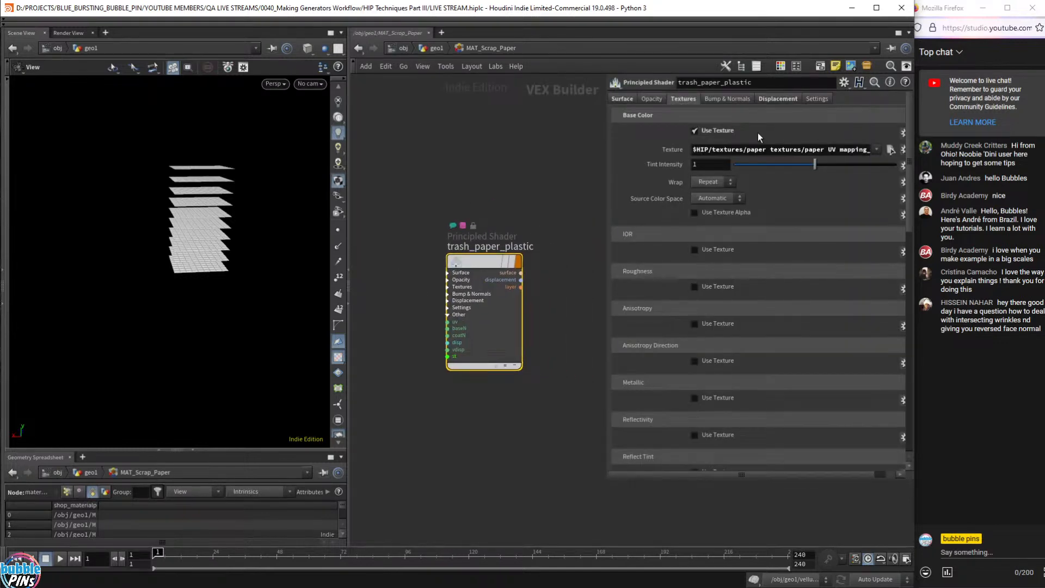
- Set the Base Color Texture to textures/scrap paper/paper UV mapping_1024x1024.png, then return to geo1
left_click(891, 149)
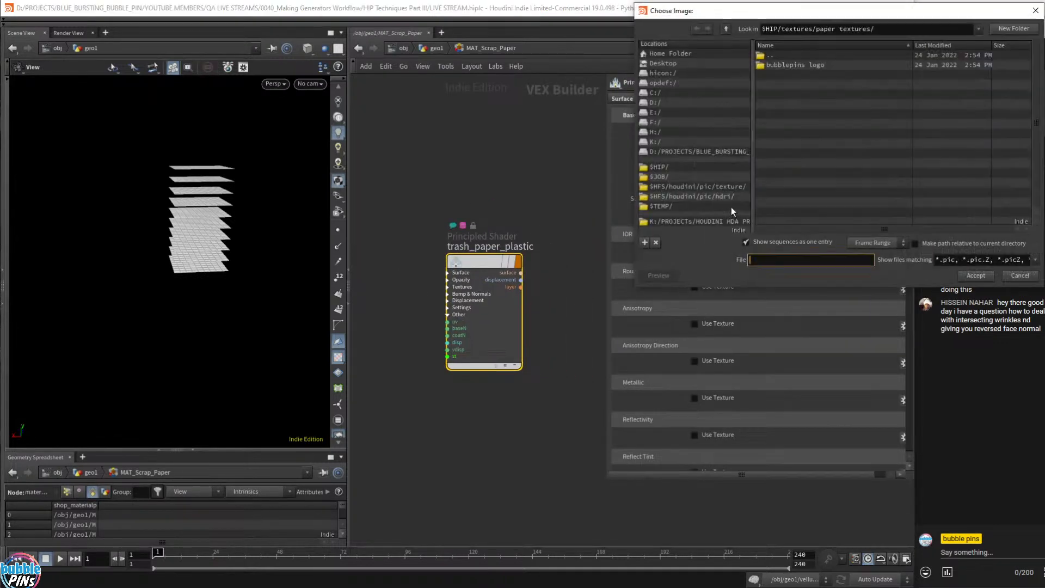
left_click(1018, 275)
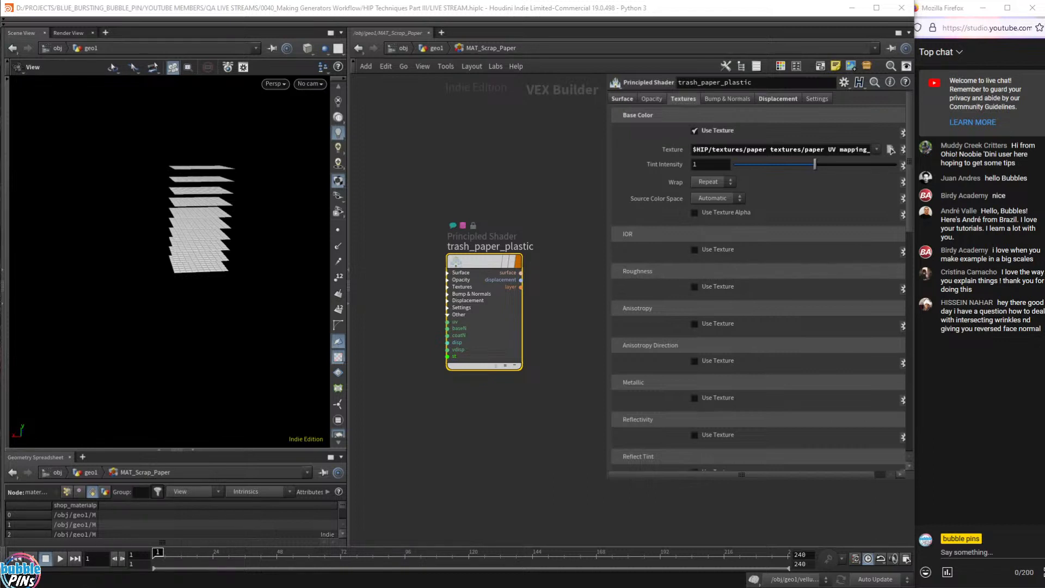
left_click(891, 149)
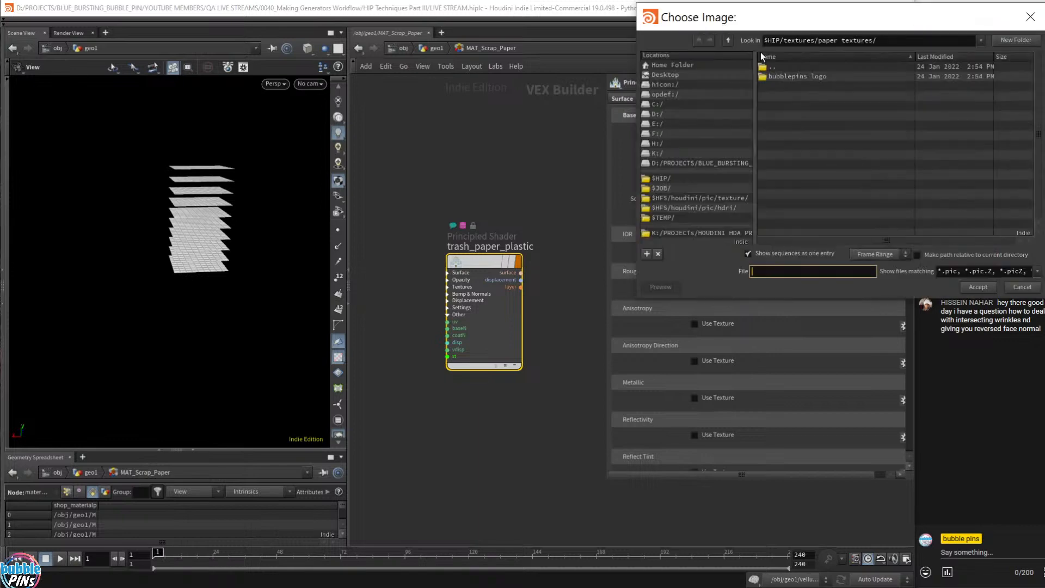
double_click(794, 66)
double_click(797, 98)
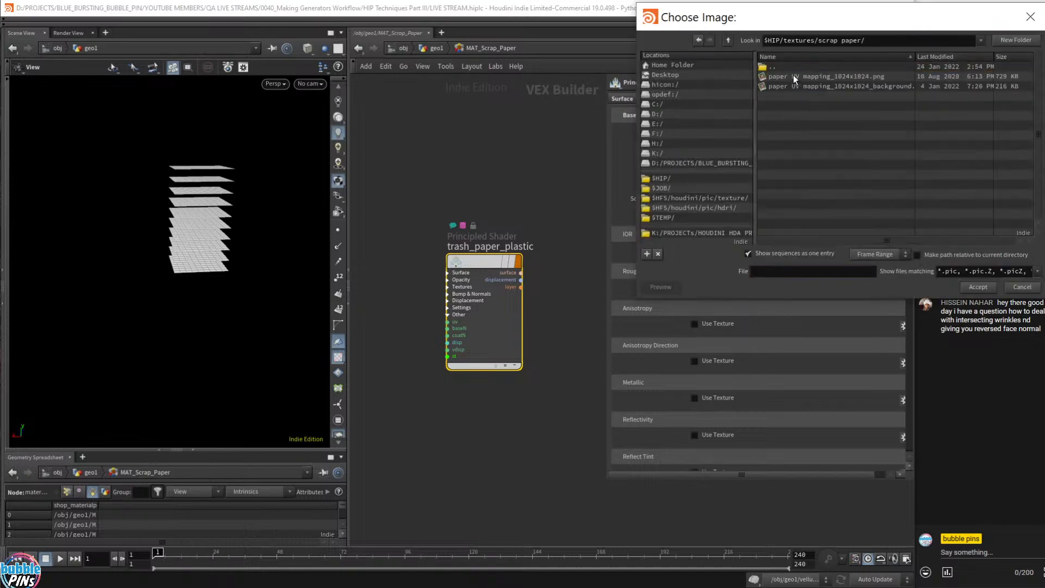
double_click(868, 77)
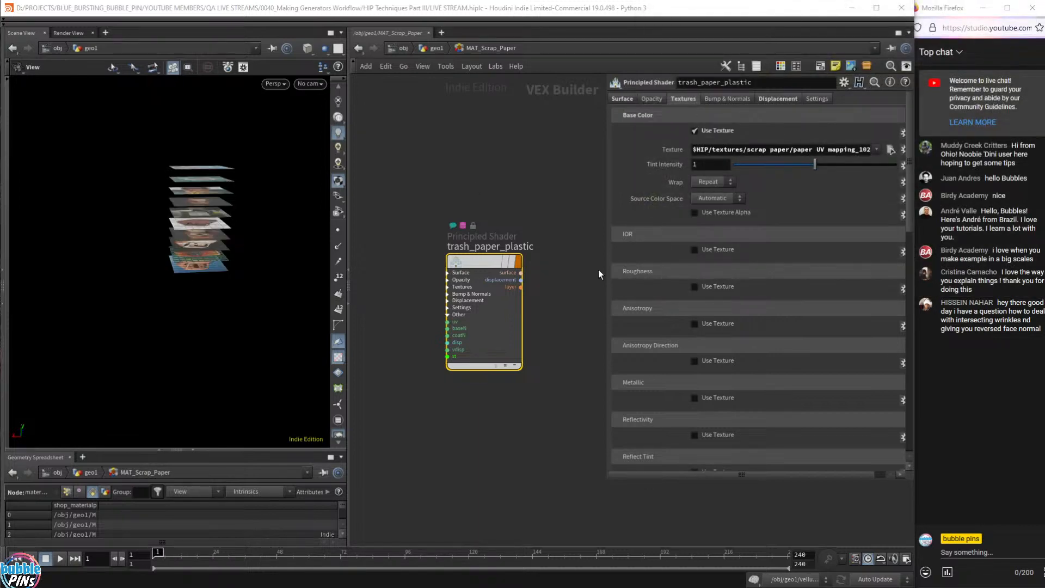
left_click(433, 48)
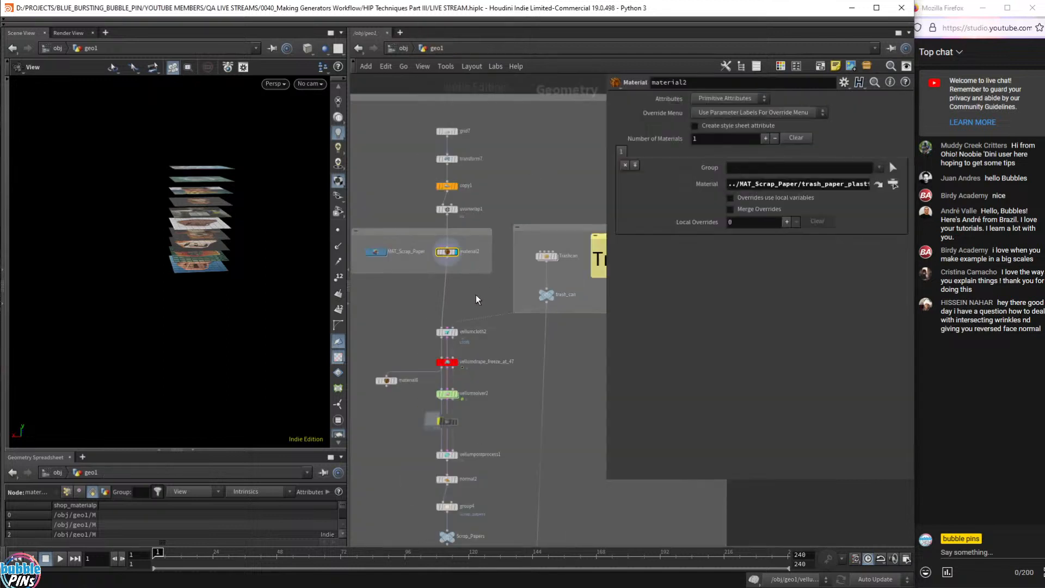
- Bypass material2, display the drape node and freeze it at frame 29 again
scroll(467, 158, "up", 3)
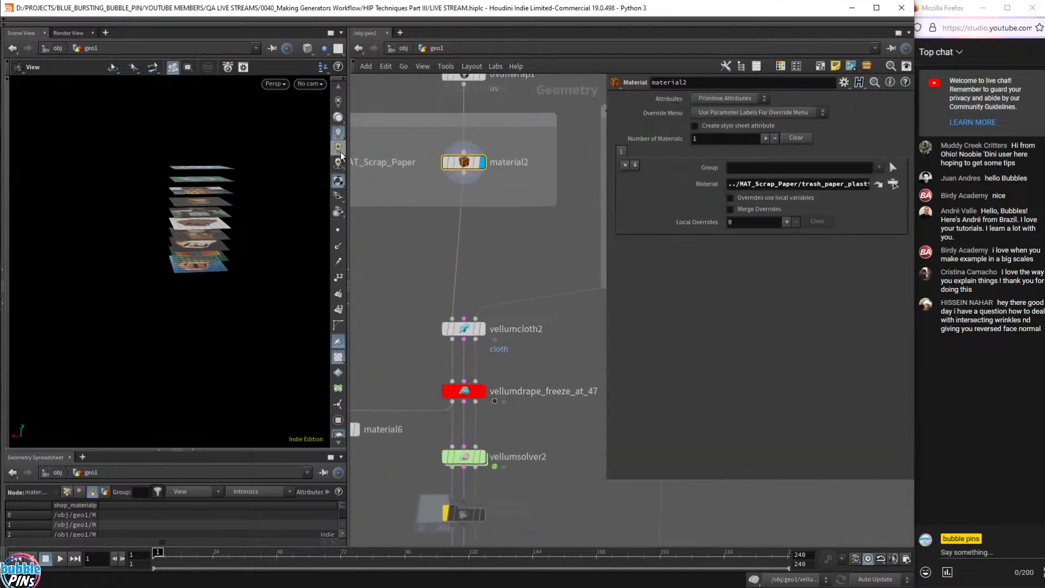
left_click(445, 162)
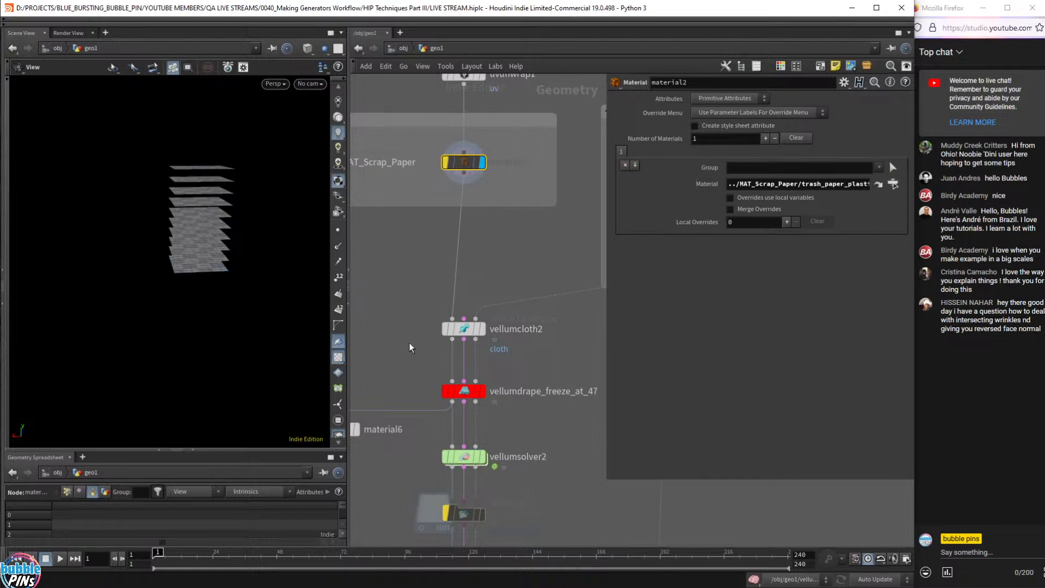
left_click(481, 396)
left_click(481, 397)
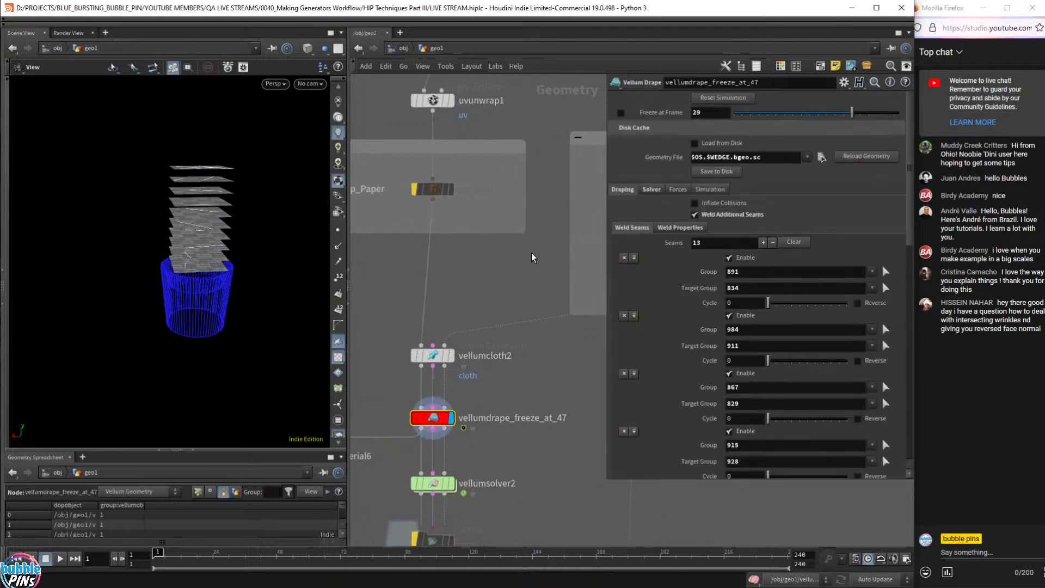
left_click_drag(247, 118, 217, 191)
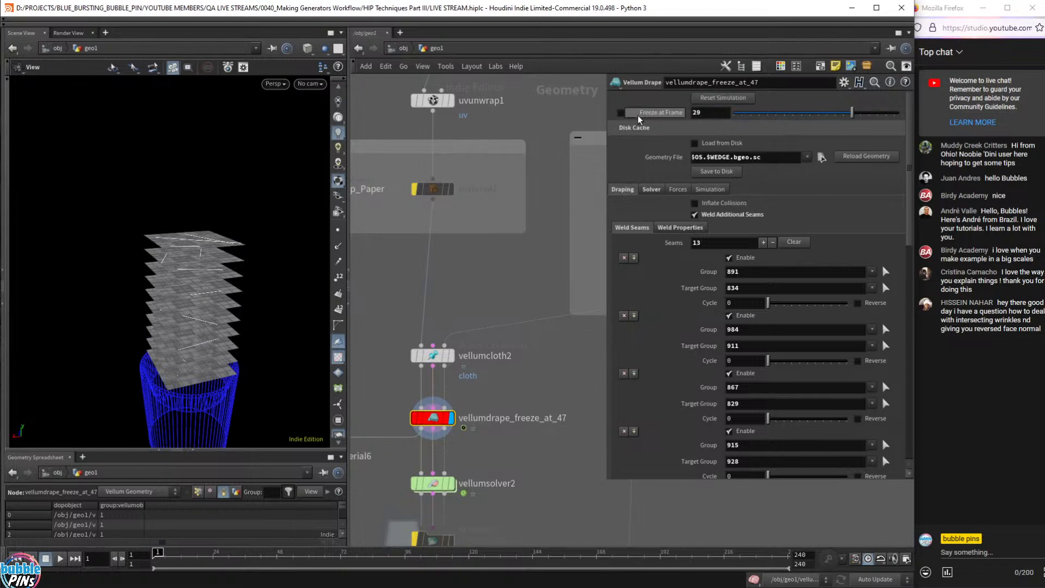
left_click(621, 112)
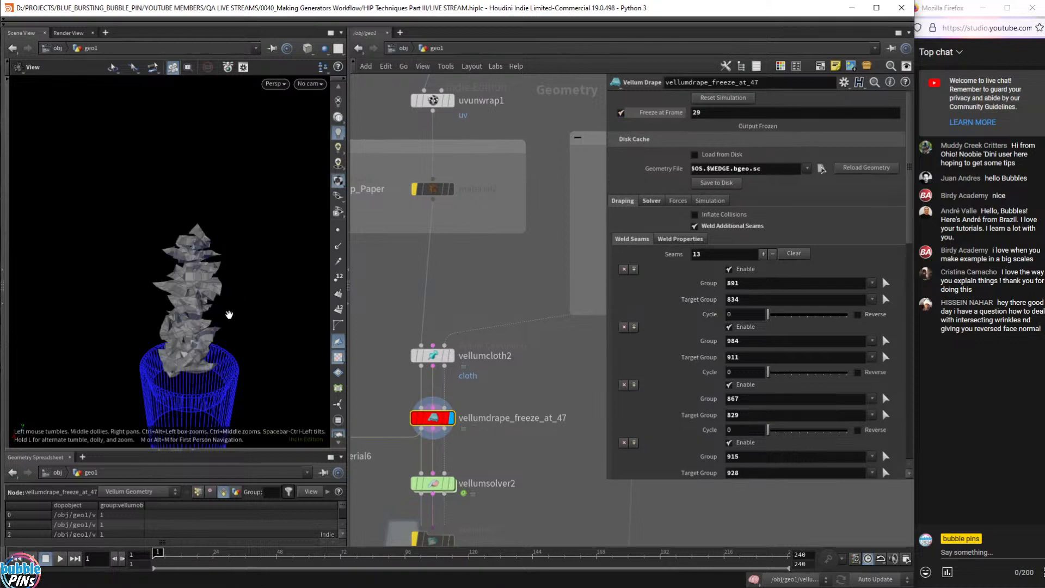
- Reset the drape simulation and inspect the draped paper above the bin
mouse_move(421, 193)
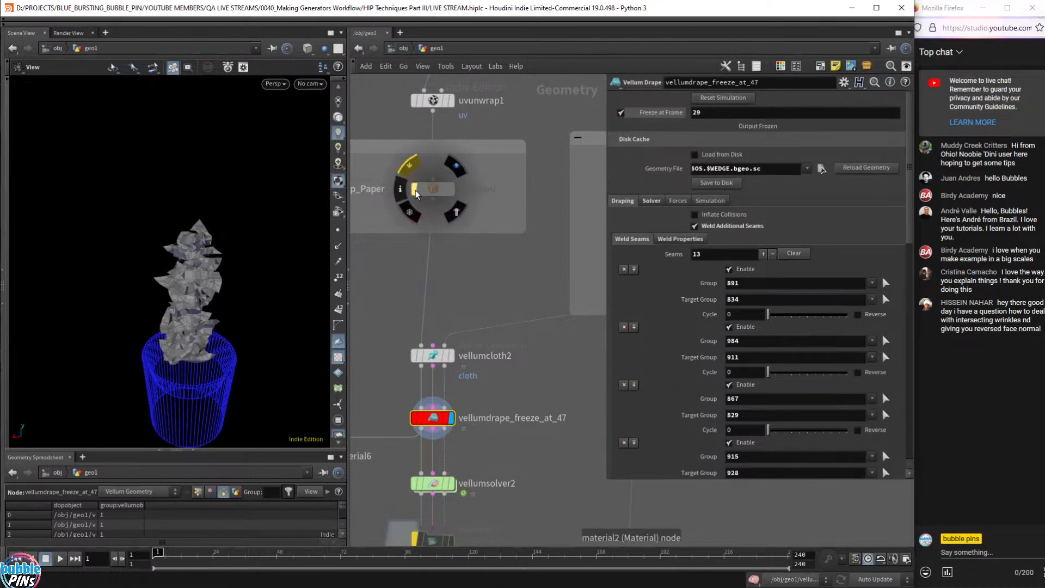
mouse_move(245, 240)
left_mouse_down()
mouse_move(230, 240)
mouse_move(244, 268)
mouse_move(263, 238)
left_mouse_up()
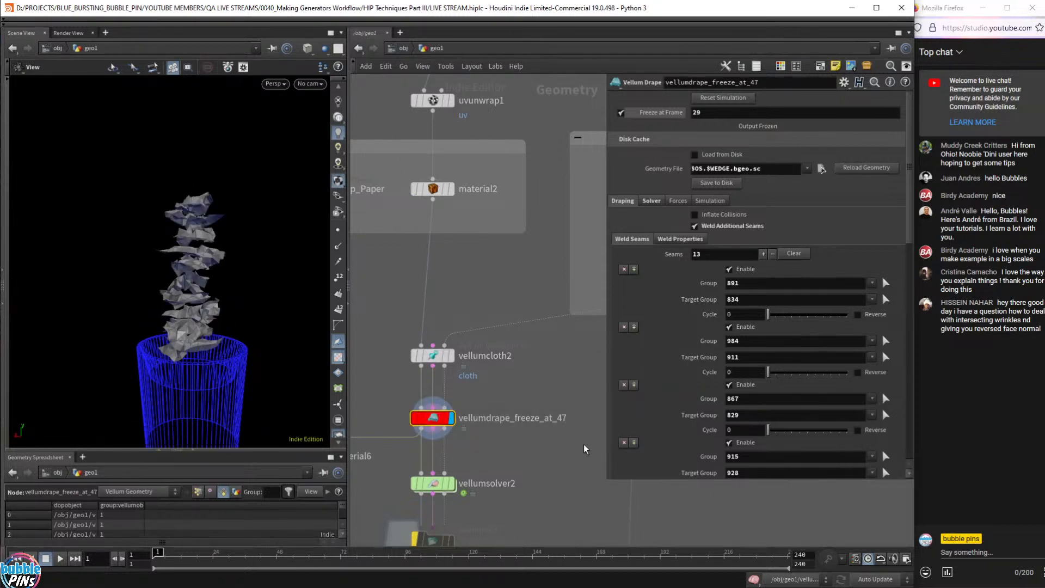
left_click(725, 99)
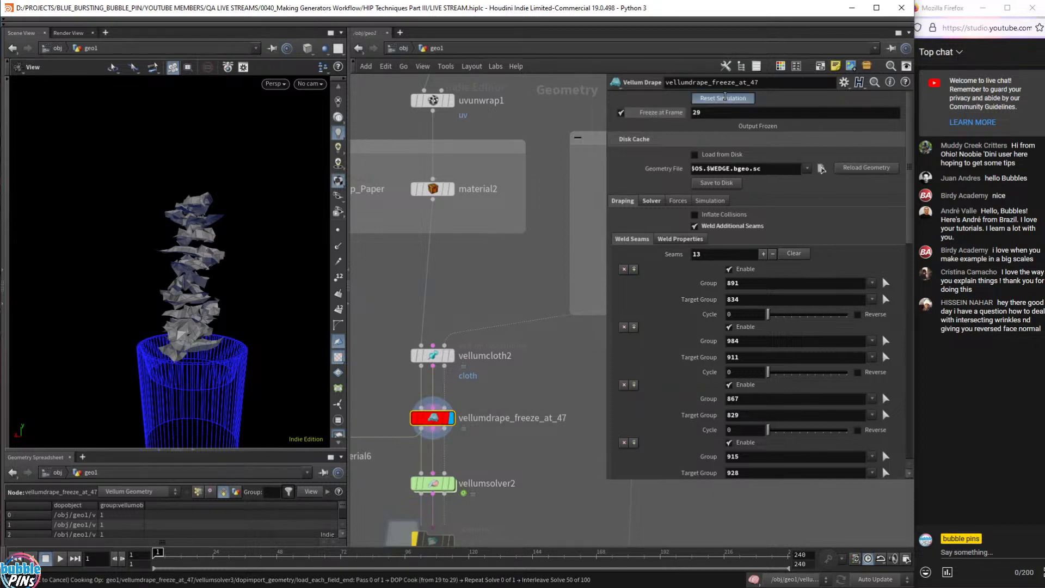
left_click_drag(247, 237, 232, 286)
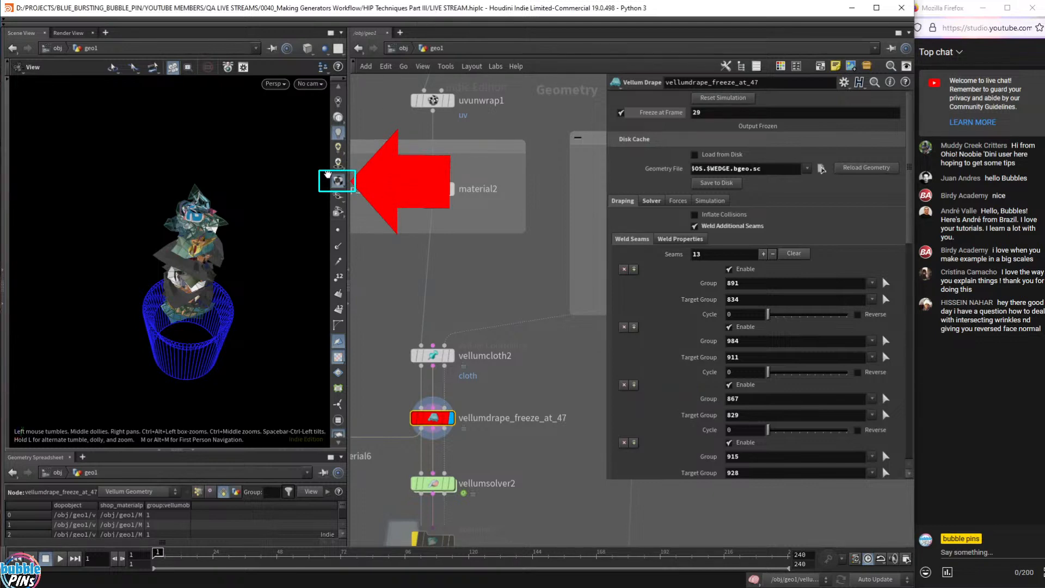
- Select material2 and toggle the viewport's texture display off and back on for the paper
left_click_drag(392, 221, 493, 177)
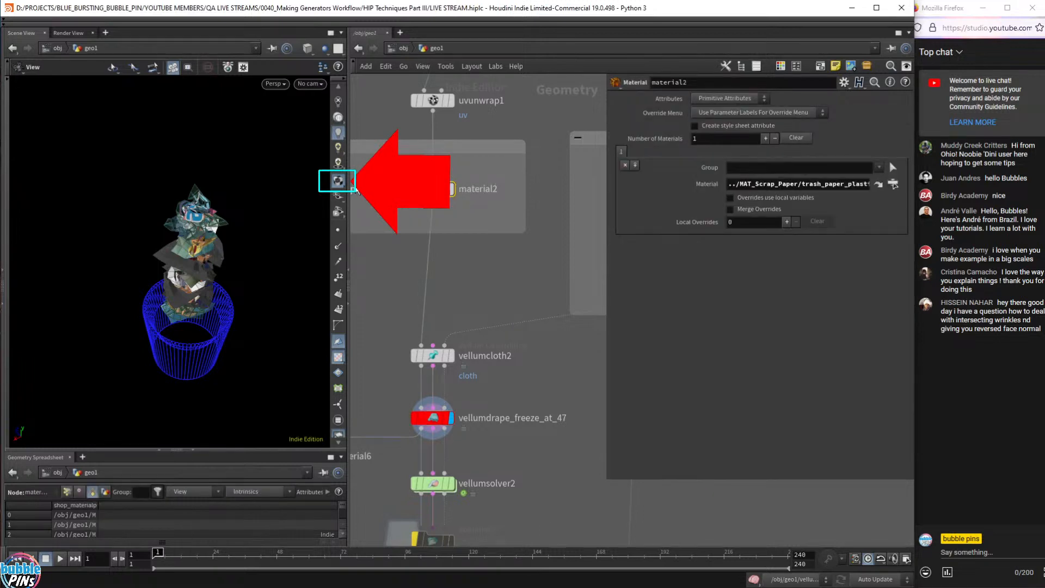
left_click(339, 185)
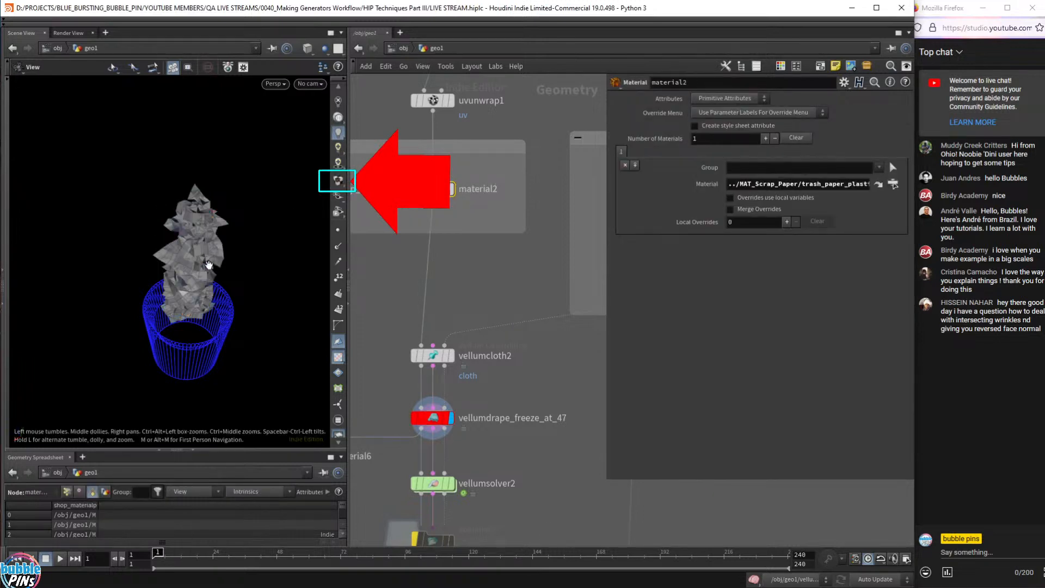
mouse_move(209, 265)
left_mouse_down()
mouse_move(218, 232)
mouse_move(196, 251)
left_mouse_up()
scroll(197, 251, "up", 5)
right_click(198, 250)
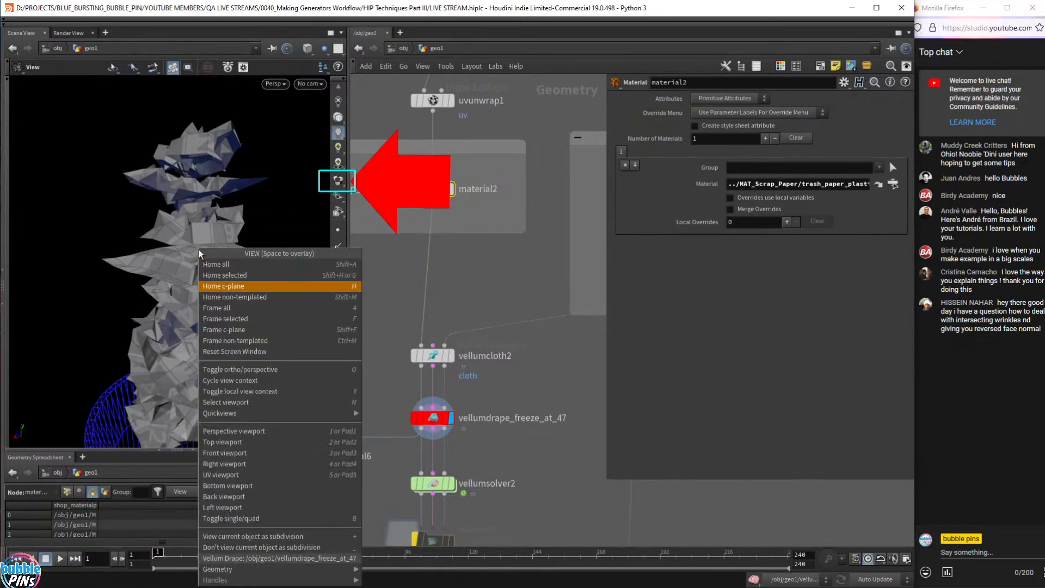
left_click(191, 203)
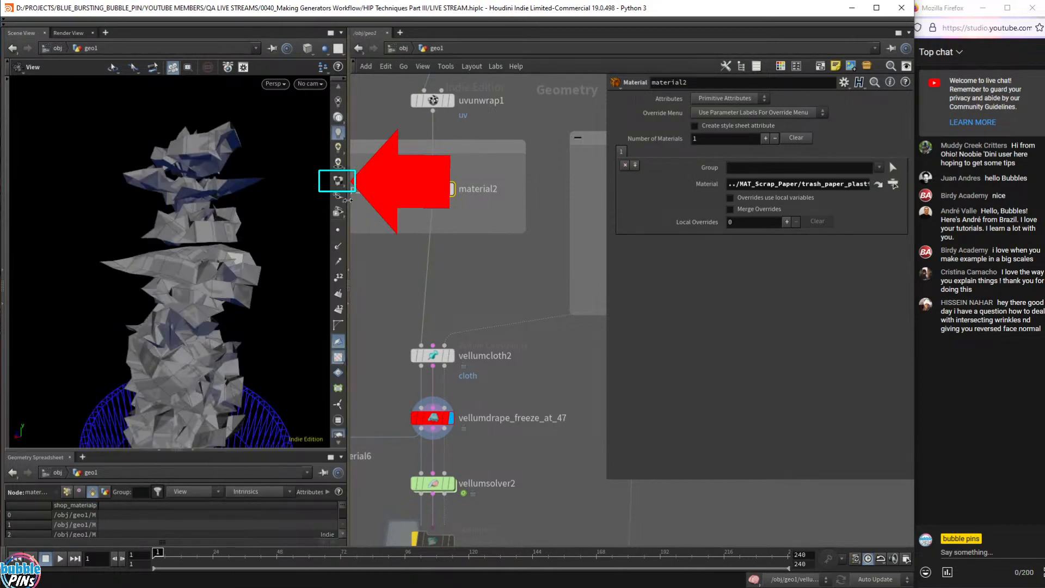
left_click(339, 181)
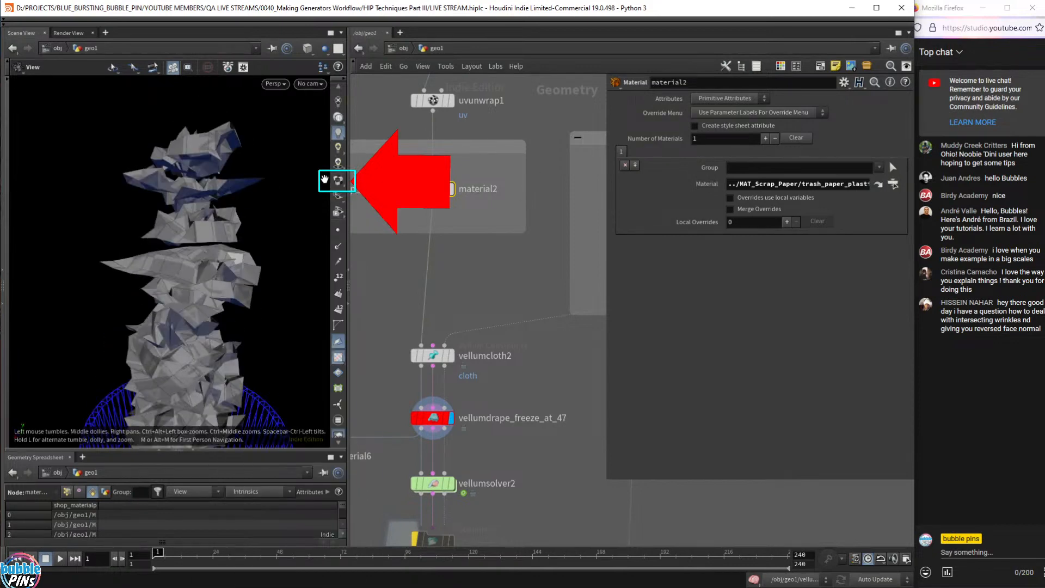
left_click(339, 182)
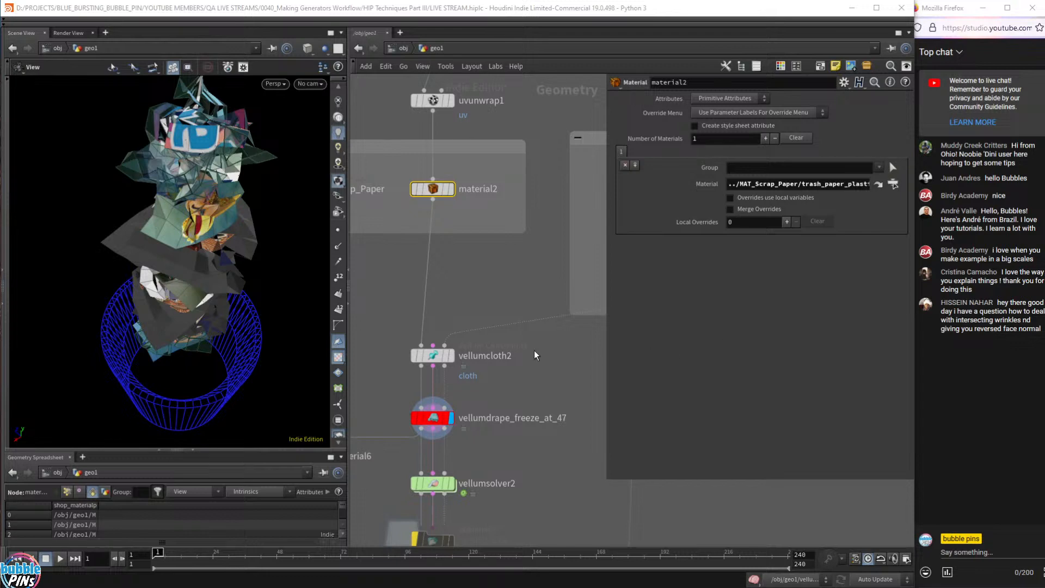
- Play vellumsolver2 to watch the textured paper fall into the bin, then rewind to frame 1
scroll(535, 355, "down", 3)
left_click(463, 405)
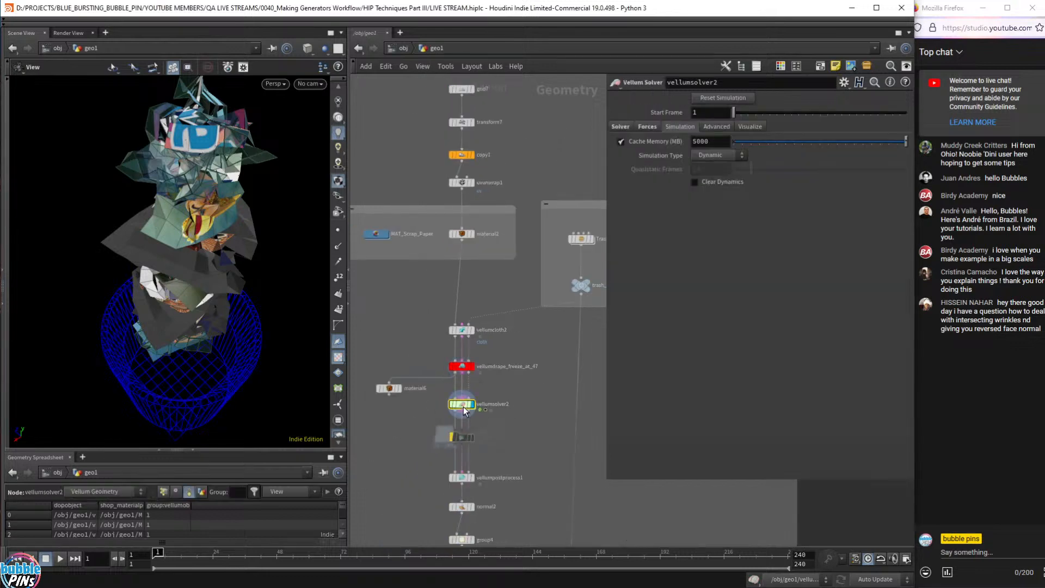
scroll(218, 286, "down", 5)
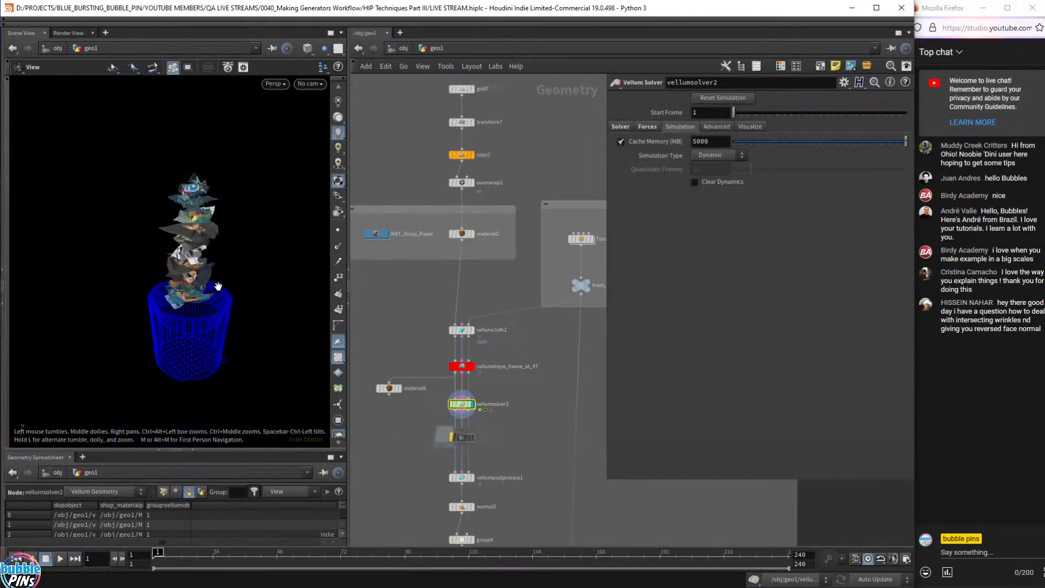
key("Up")
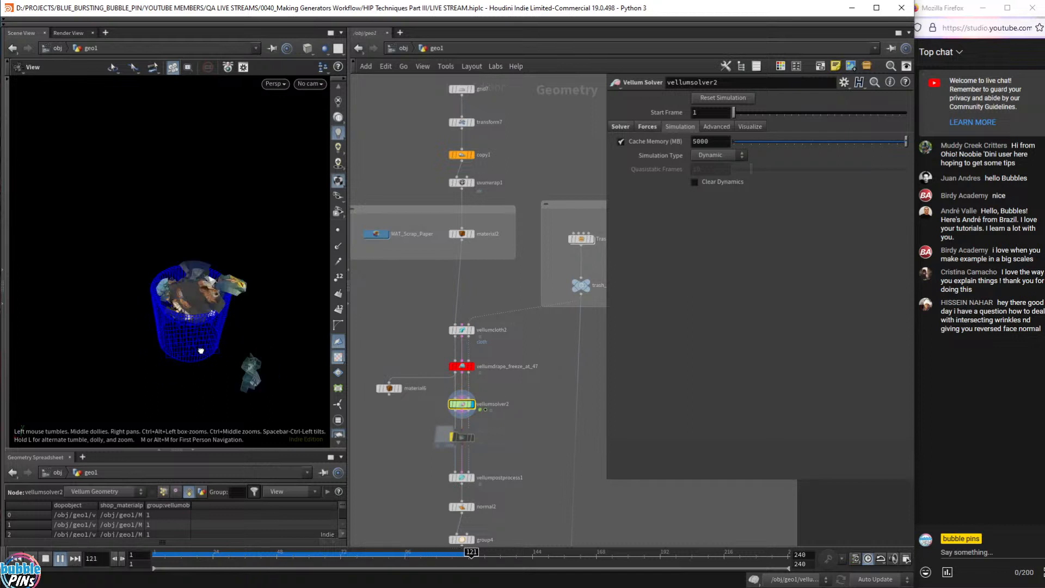
left_click_drag(218, 285, 225, 310)
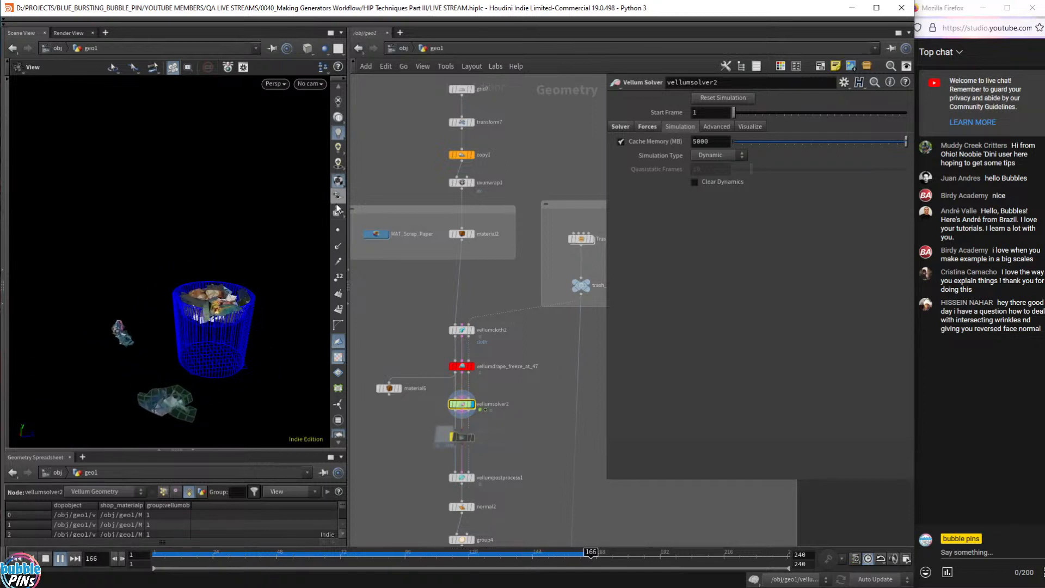
key("ctrl+Up")
middle_click_drag(446, 105, 446, 197)
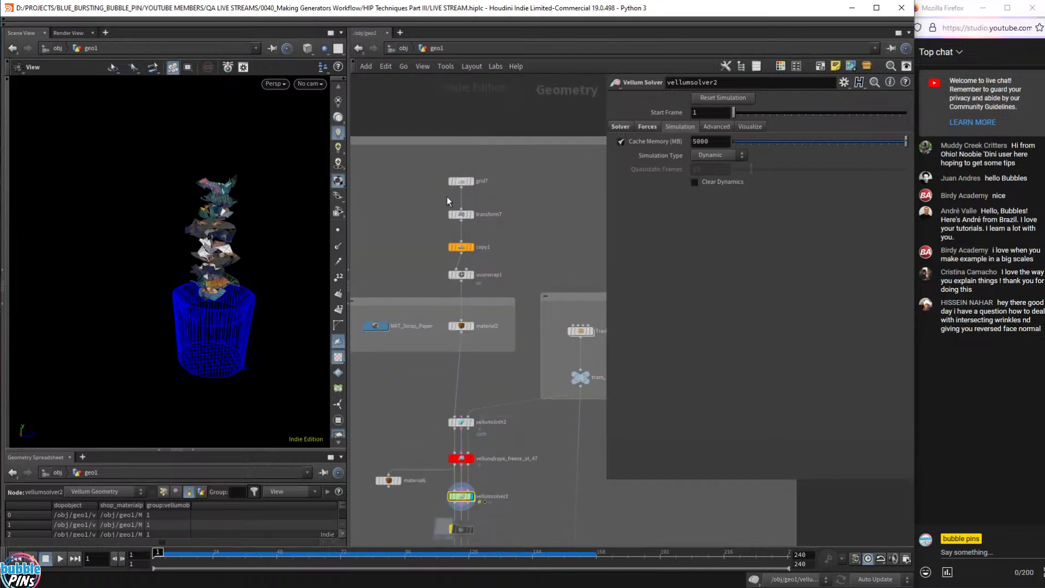
- Display the copy1 stacked grids, then show the noisy_wrinkles grid framed in the viewport
left_click(472, 247)
left_click_drag(195, 233, 249, 243)
scroll(443, 333, "down", 5)
middle_click_drag(443, 333, 409, 417)
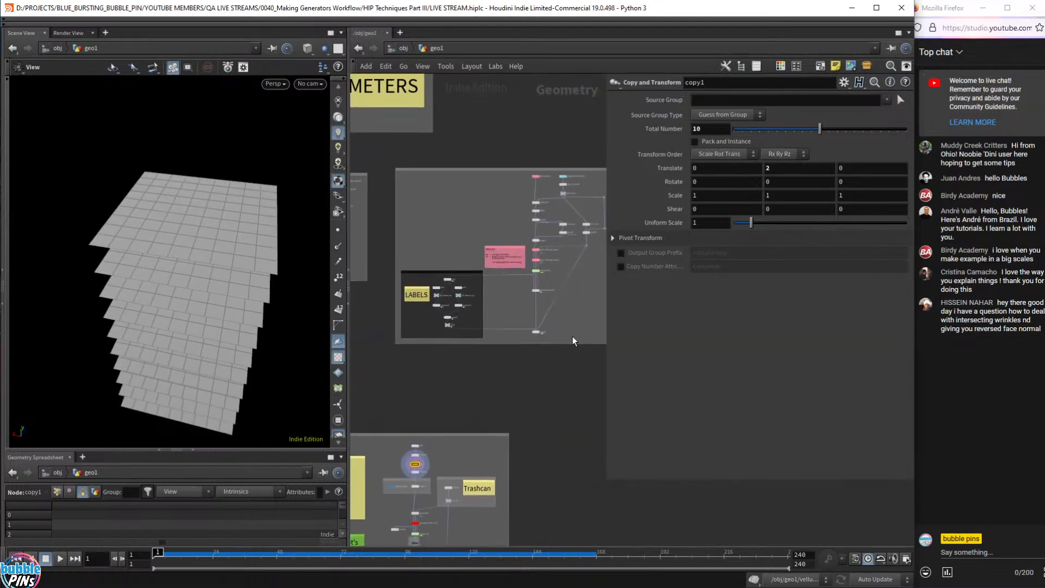
middle_click_drag(501, 365, 249, 372)
scroll(489, 170, "up", 5)
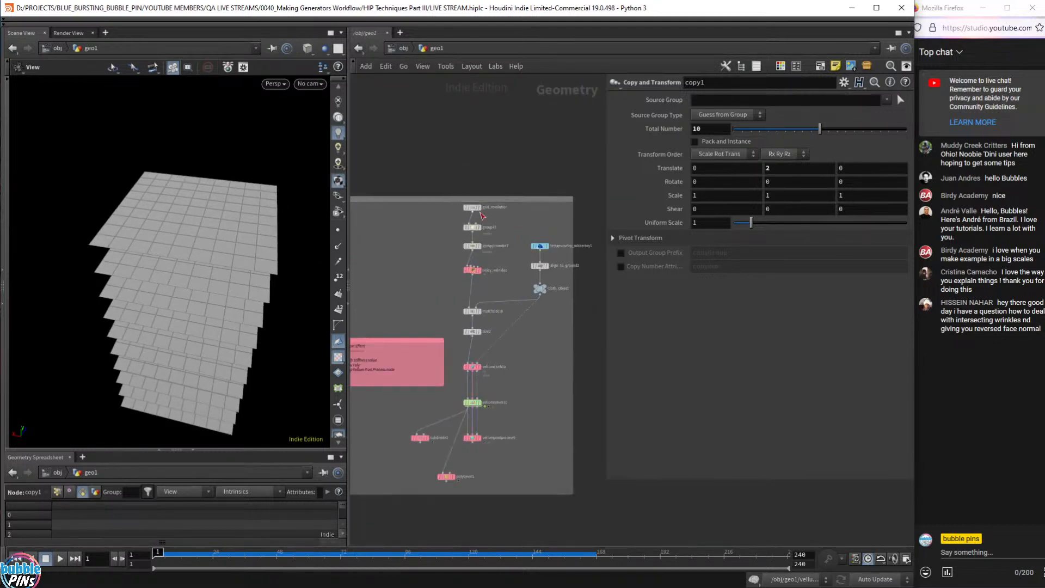
scroll(504, 265, "up", 2)
scroll(479, 268, "up", 2)
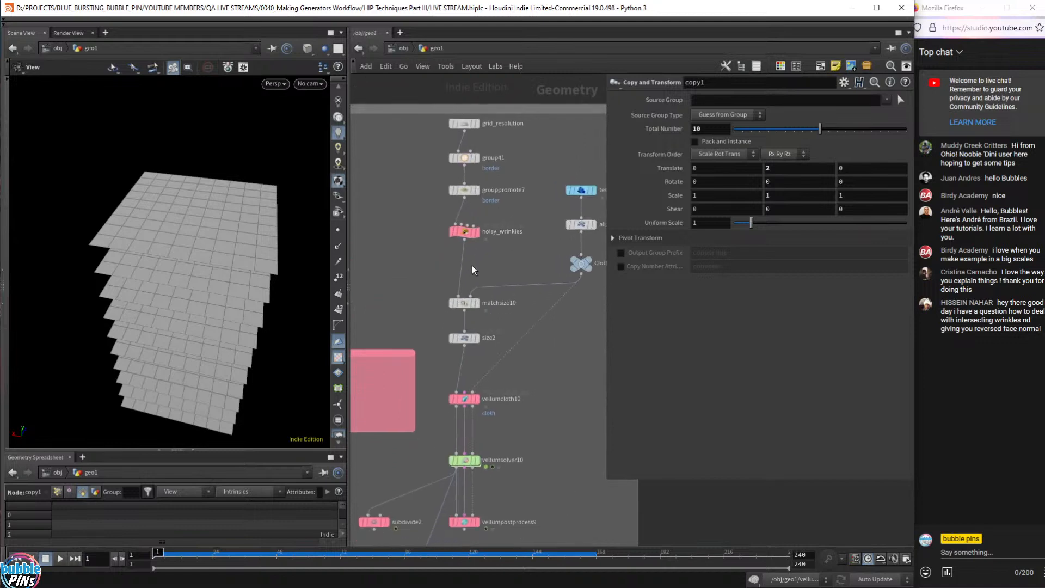
left_click_drag(423, 262, 504, 232)
left_click(478, 232)
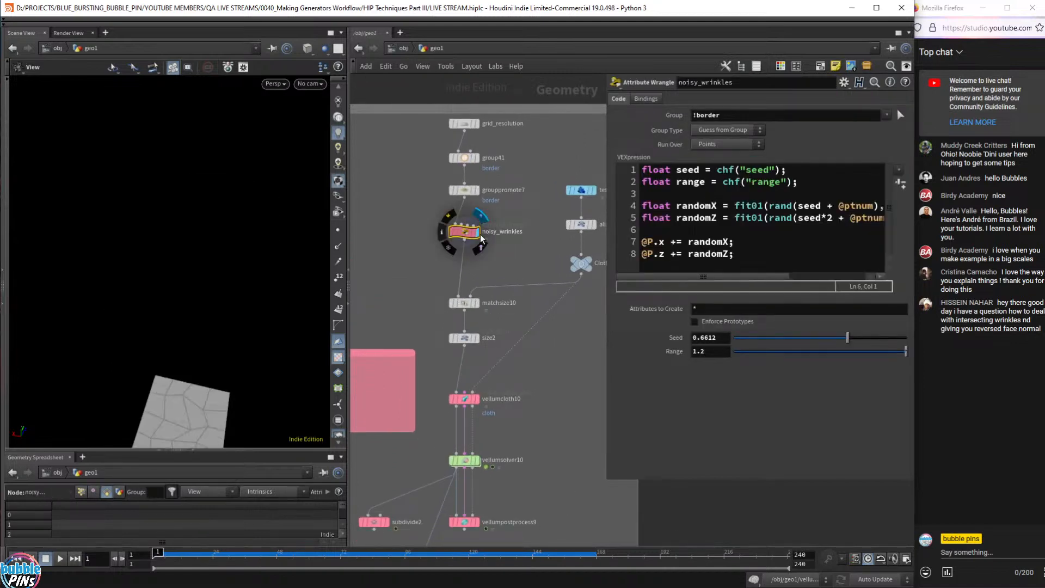
key("f")
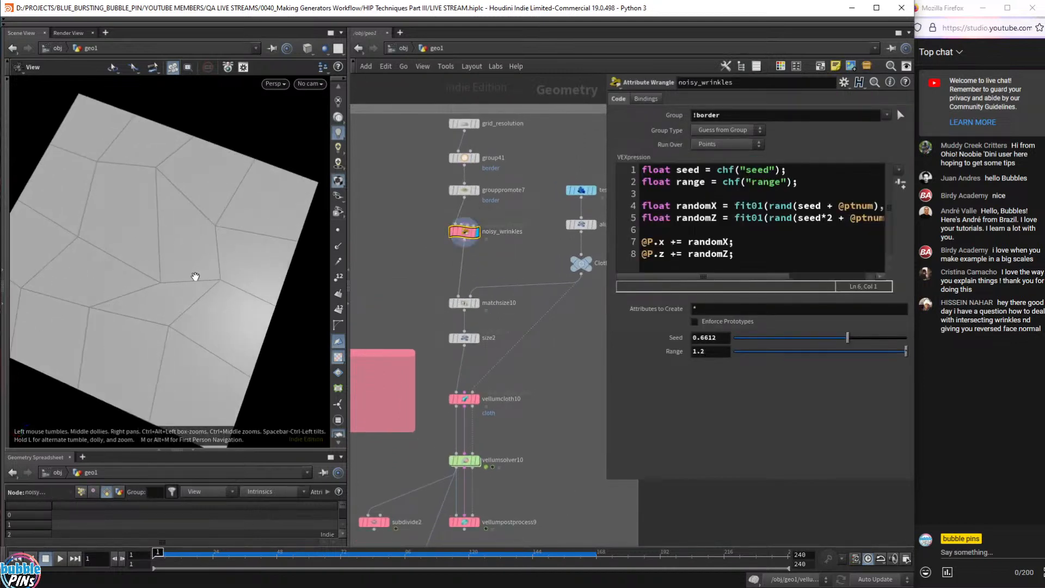
- Lower the noisy_wrinkles Seed from 0.6612 to 0.275
left_click_drag(806, 340, 781, 341)
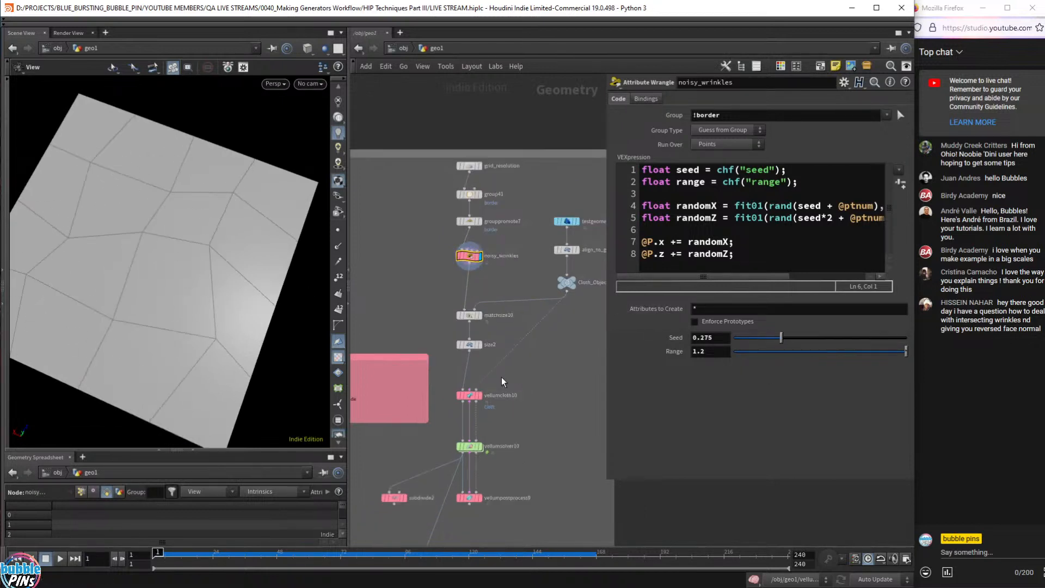
scroll(500, 318, "down", 5)
scroll(493, 297, "up", 6)
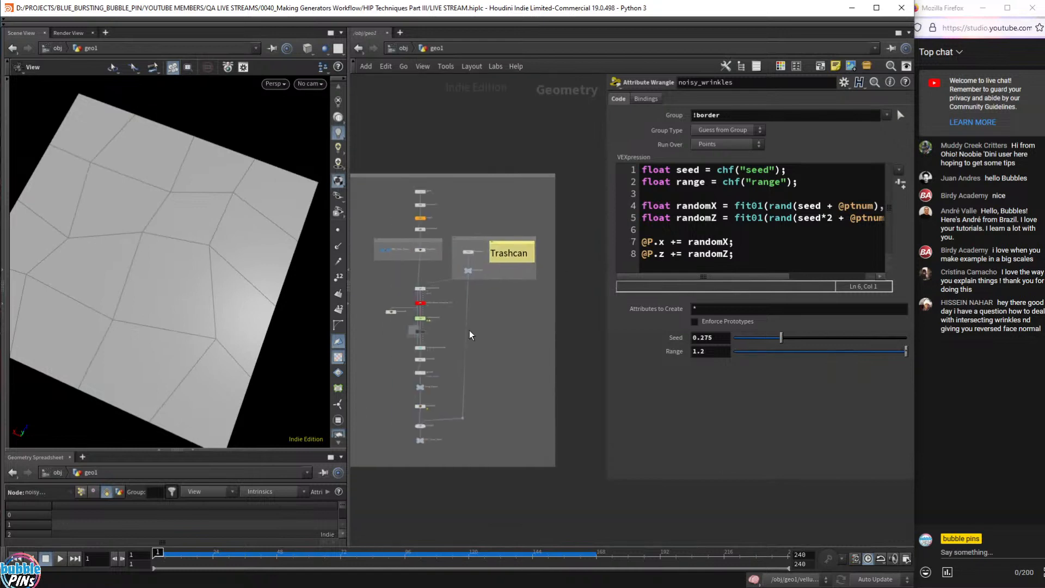
scroll(543, 329, "up", 5)
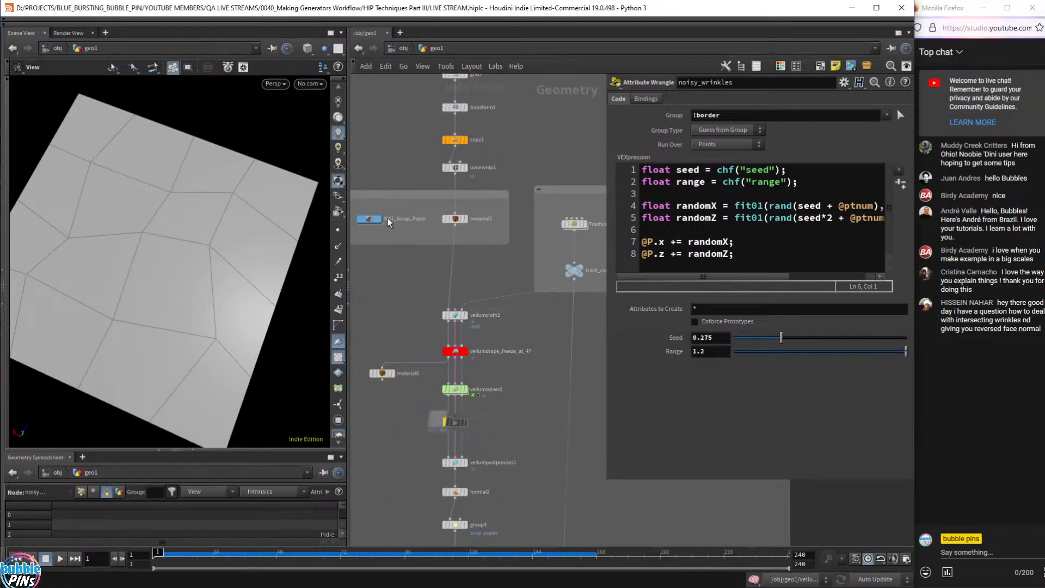
- Display the copy1 stacked grids again, framed and seen from the side
middle_click_drag(403, 285, 554, 209)
scroll(552, 204, "down", 5)
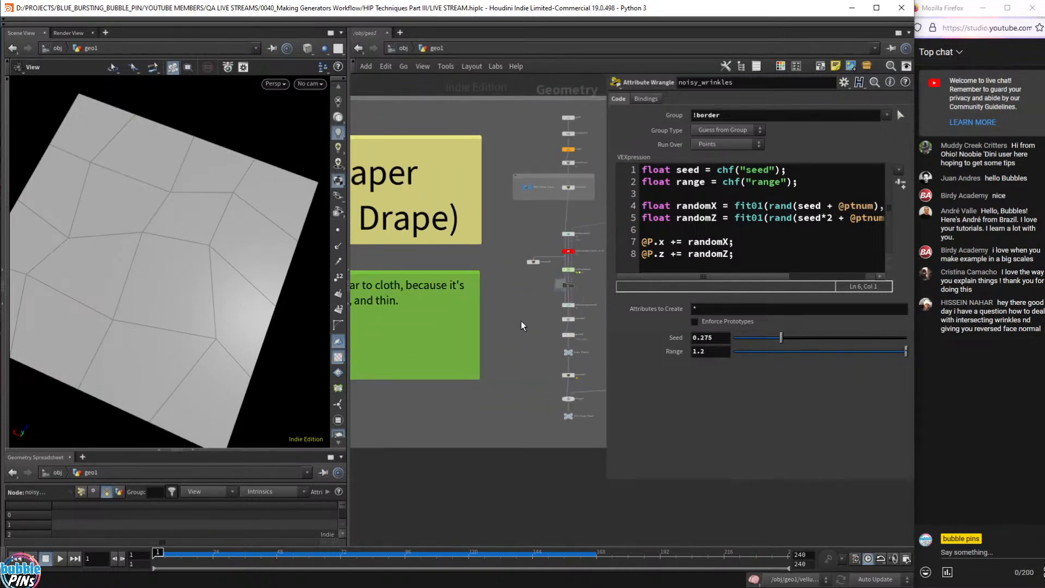
scroll(545, 179, "up", 1)
scroll(540, 163, "up", 4)
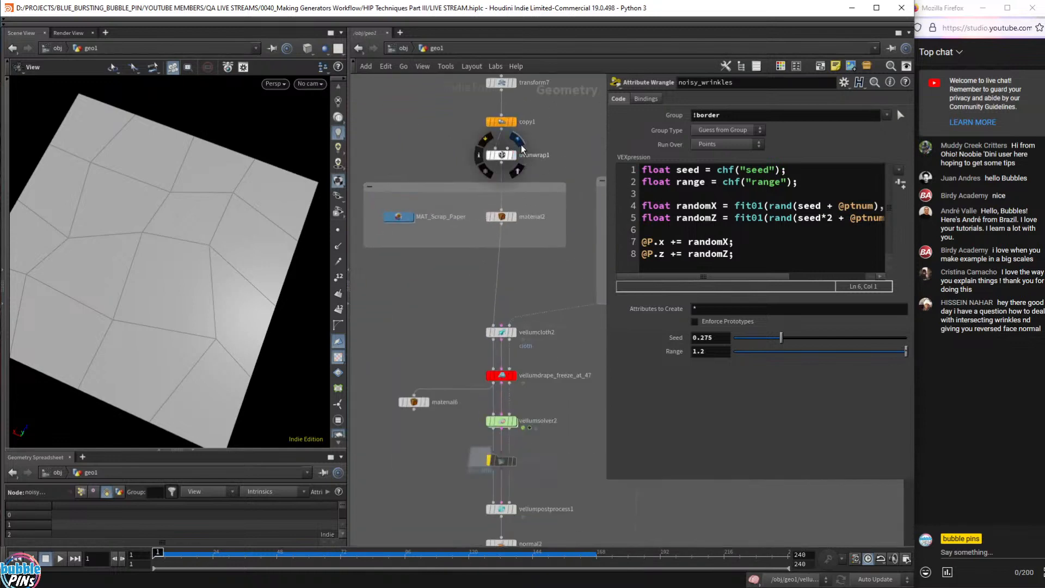
left_click(515, 122)
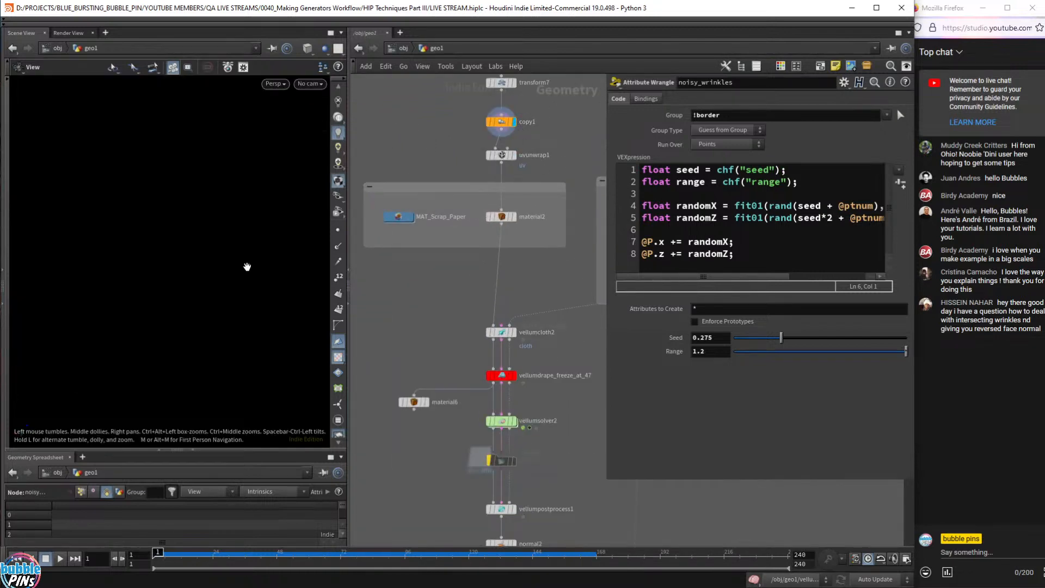
key("space+f")
left_click_drag(216, 288, 317, 348)
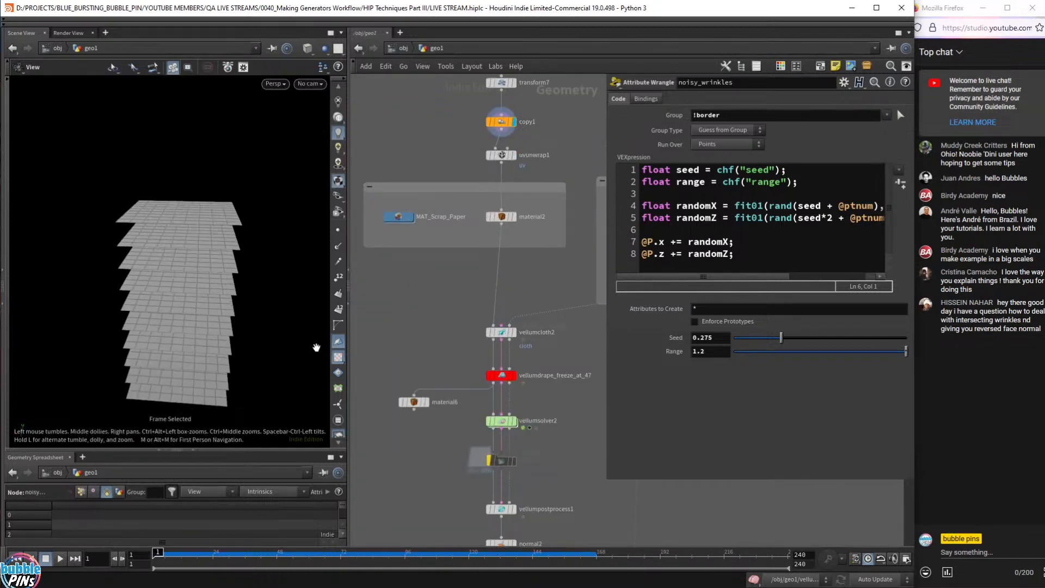
- Replay the vellumsolver2 paper drop into the trashcan, rewind to frame 1, and switch to the notes
left_click(515, 421)
left_click(553, 423)
key("Up")
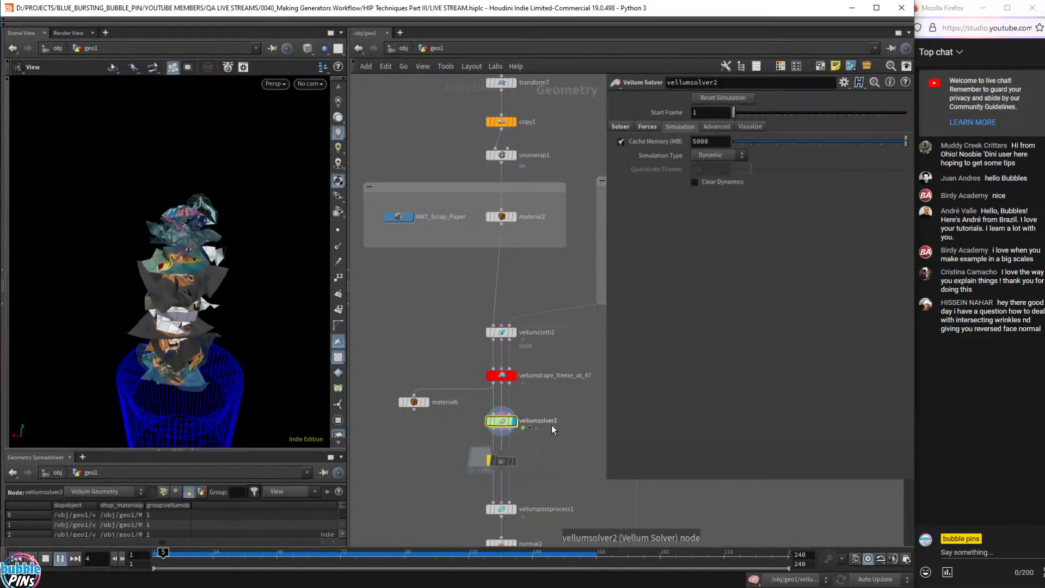
left_click_drag(273, 182, 147, 261)
right_click_drag(147, 262, 193, 270)
left_click_drag(193, 271, 235, 275)
key("ctrl+Up")
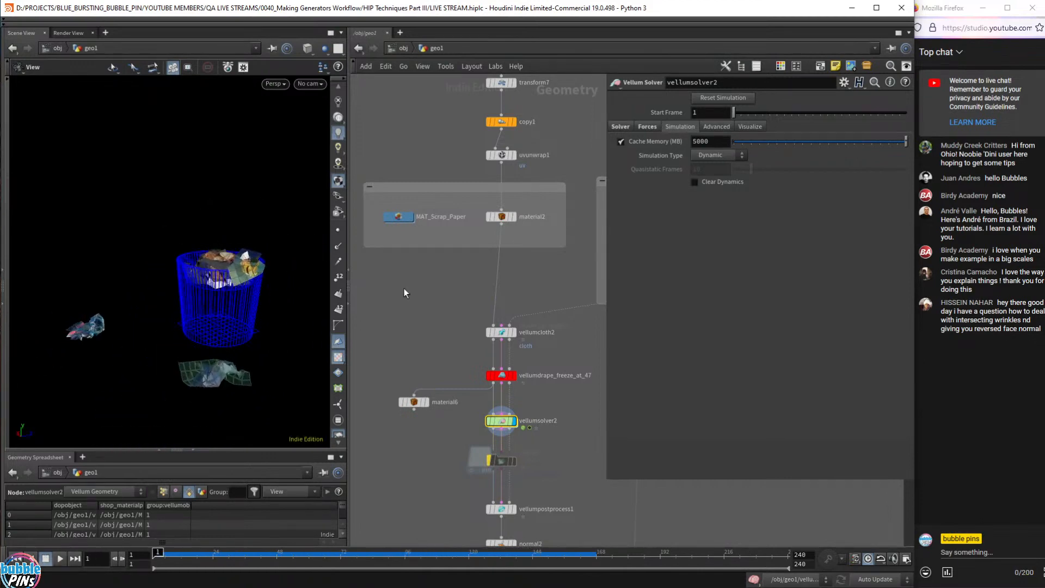
key("alt+Tab")
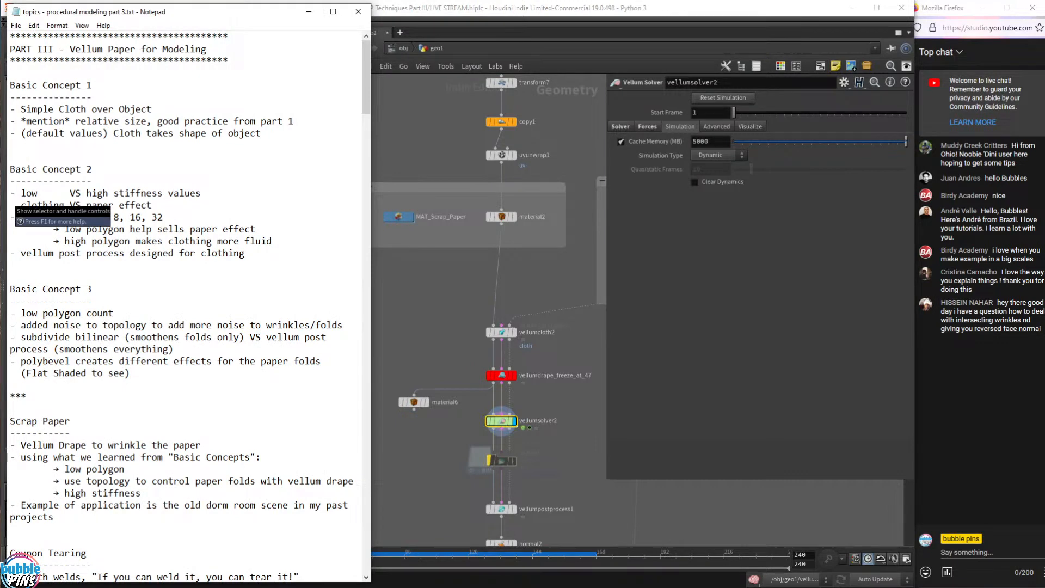
- Move the Notepad topic notes window to the right side of the screen
left_click_drag(125, 470, 56, 457)
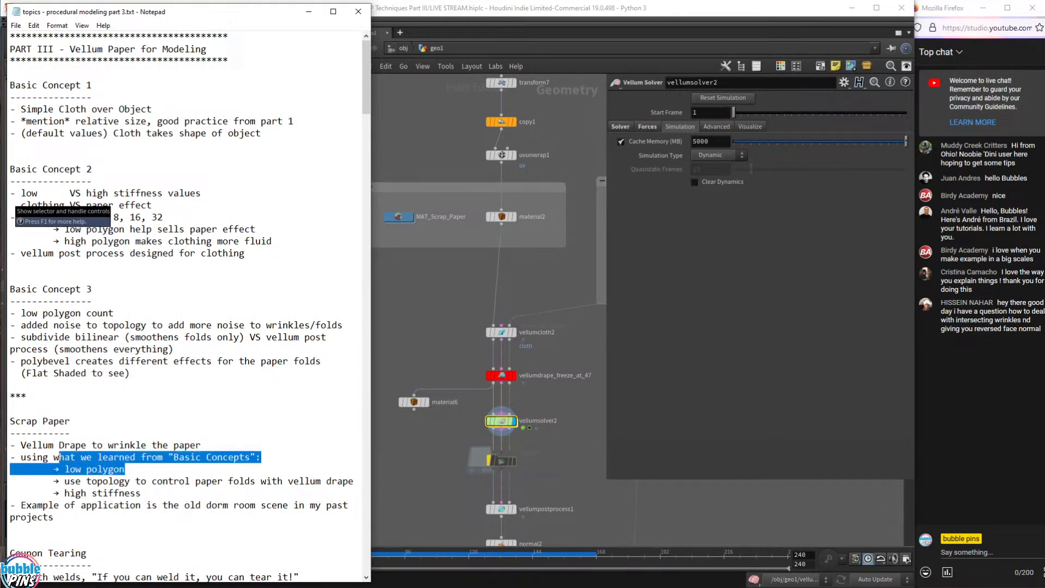
left_click(264, 458)
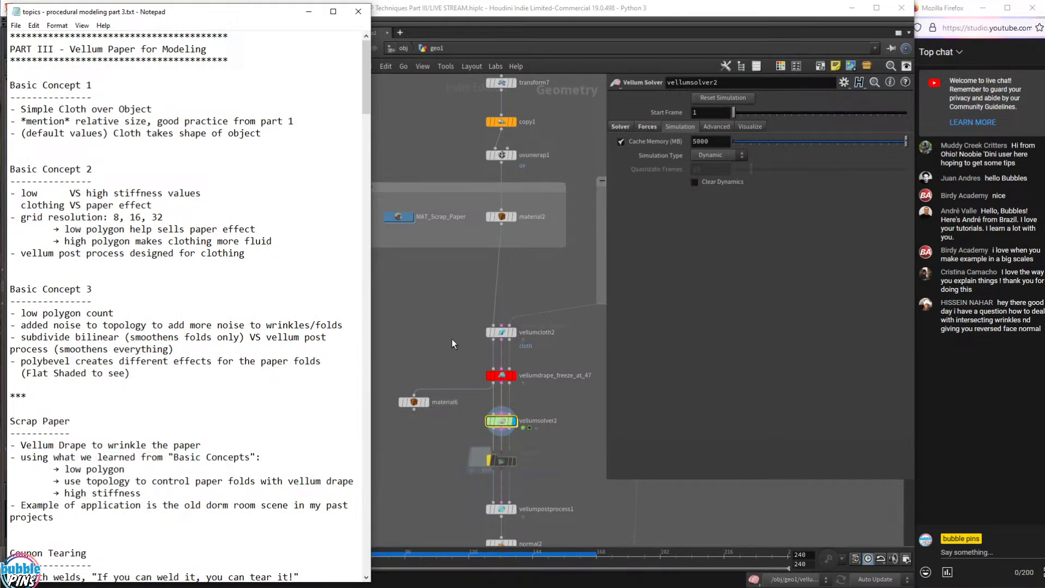
middle_click_drag(452, 340, 491, 331)
left_click_drag(218, 169, 215, 187)
middle_click_drag(215, 187, 200, 218)
key("alt+Tab")
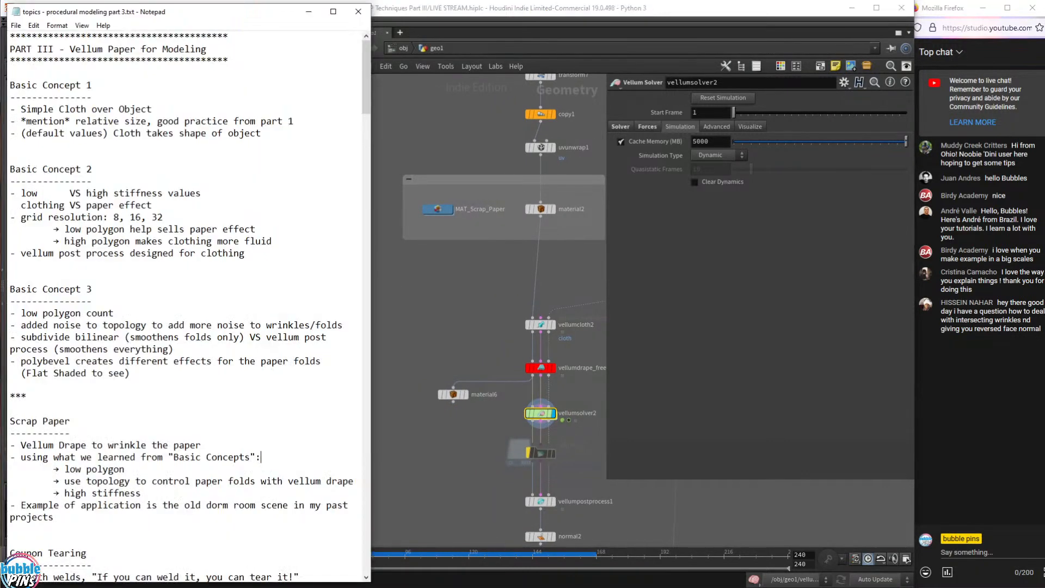
left_click_drag(213, 12, 811, 21)
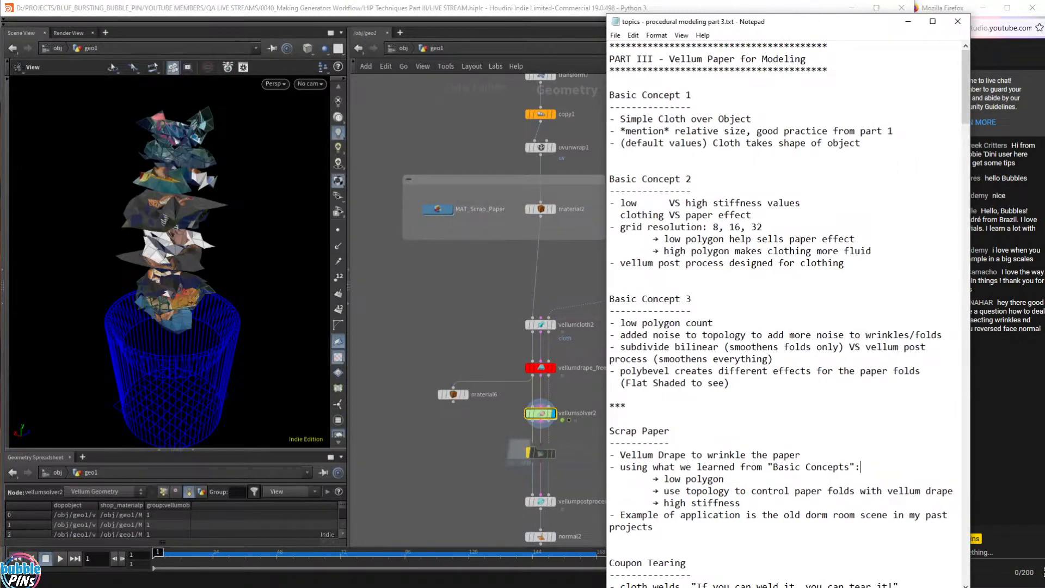
- Show grid7's parameters and highlight its Rows value of 10
left_click_drag(218, 190, 220, 210)
middle_click_drag(490, 146, 481, 282)
left_click(530, 171)
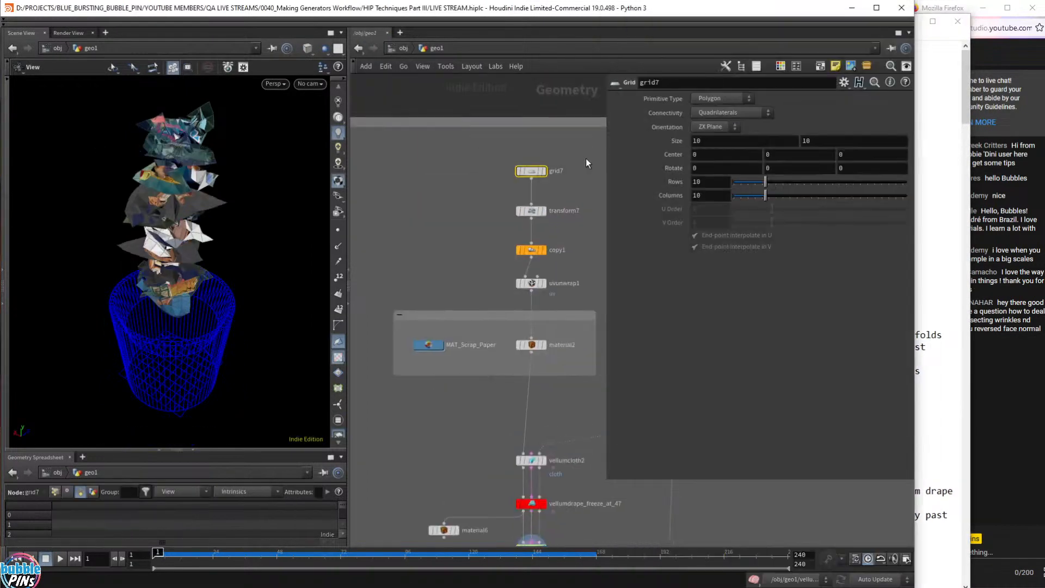
left_click_drag(709, 183, 693, 198)
left_click_drag(201, 419, 202, 392)
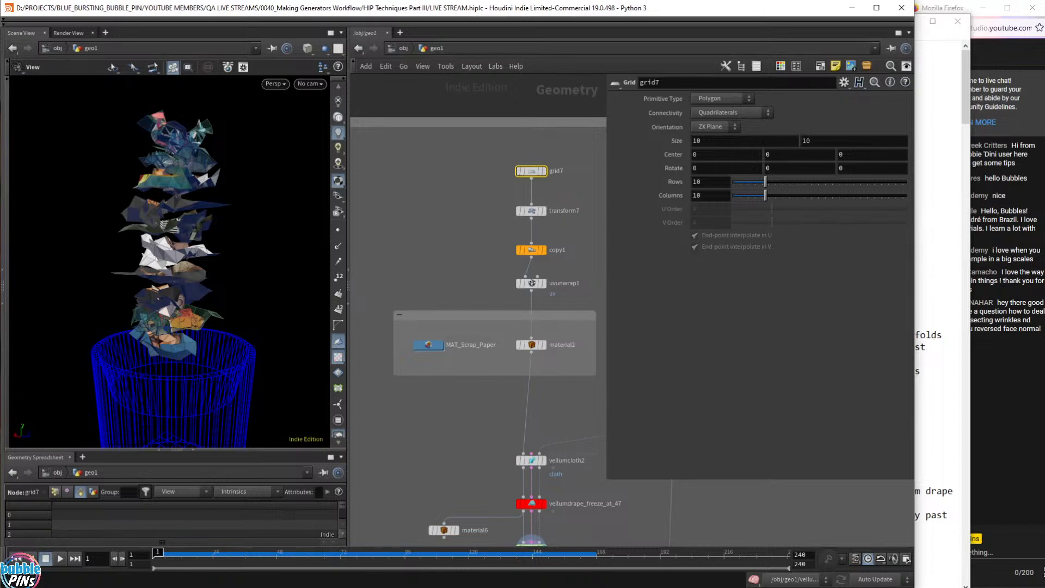
- Scroll the notes to the Basic Concepts, topology and high-stiffness lines
key("alt+Tab")
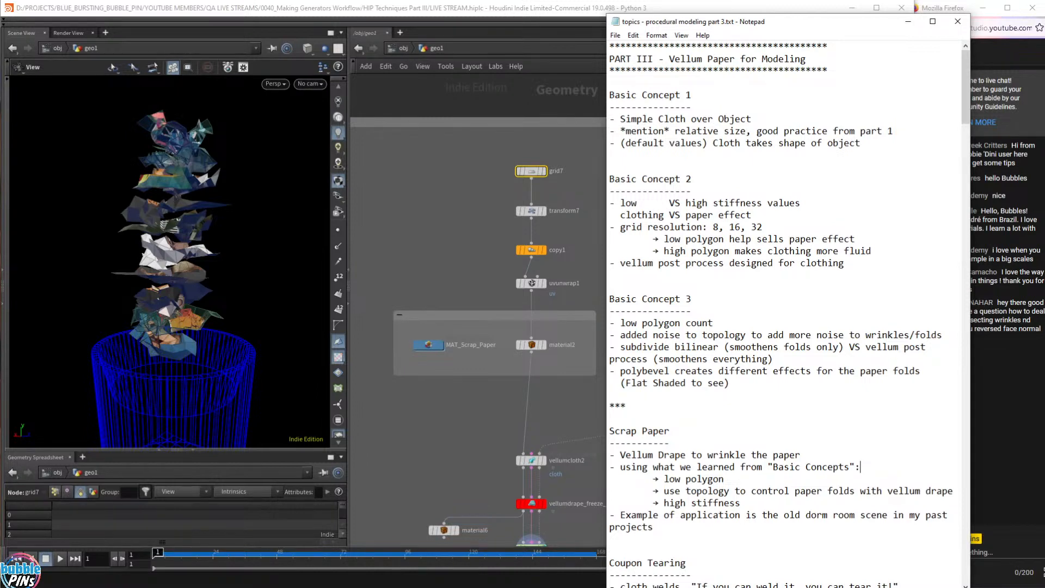
left_click(719, 479)
scroll(718, 479, "down", 5)
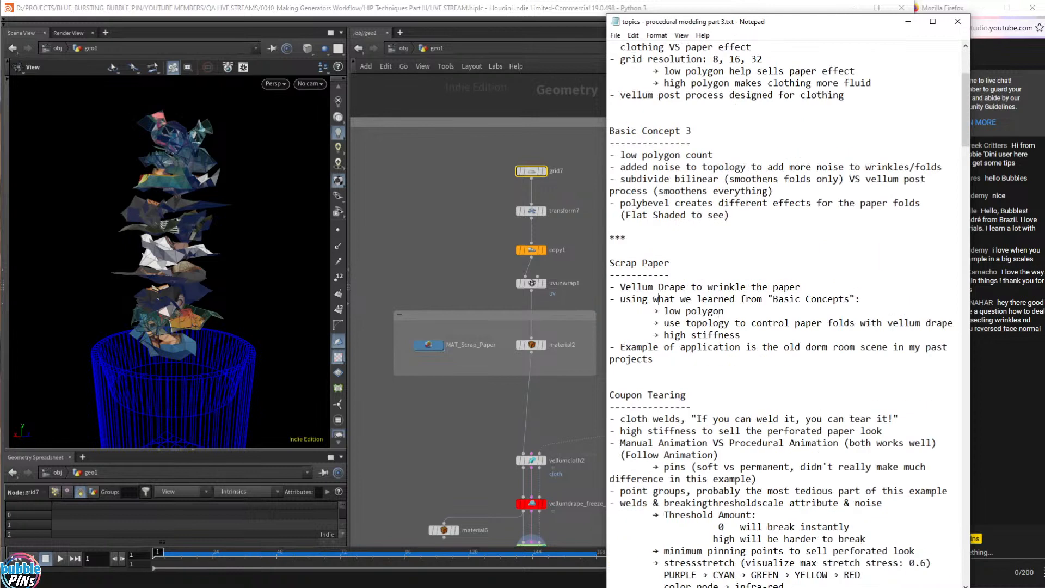
left_click_drag(637, 299, 846, 299)
left_click_drag(726, 312, 741, 334)
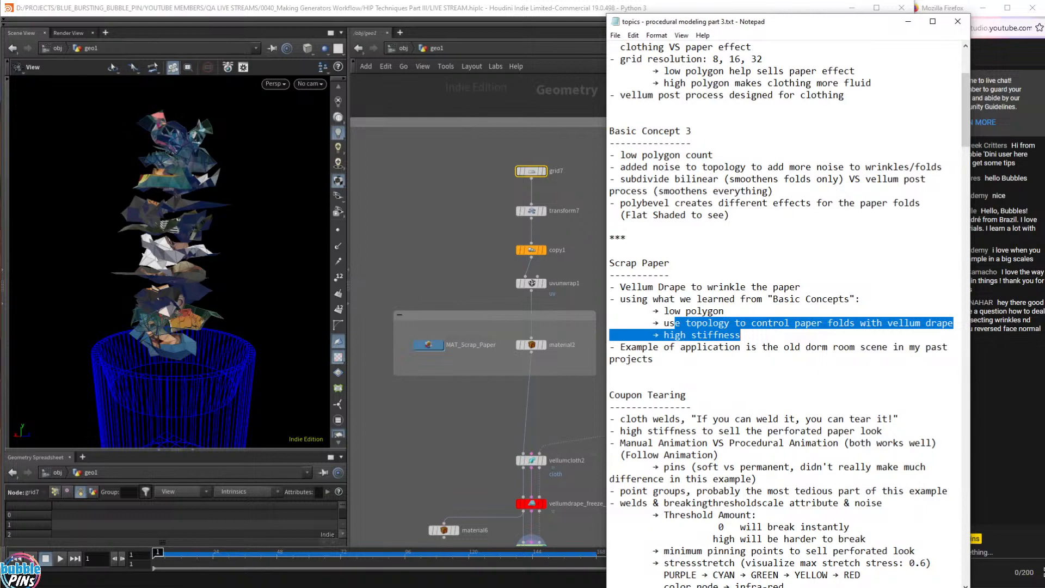
middle_click_drag(470, 426, 405, 319)
scroll(459, 358, "down", 1)
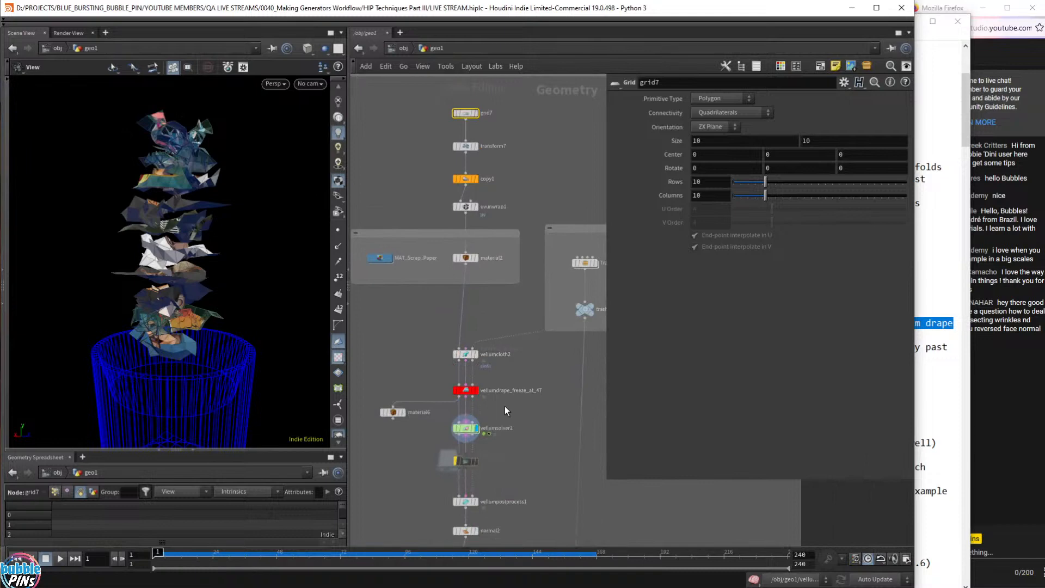
- Display vellumsolver10's cloth sheet, framed and viewed from above
scroll(547, 207, "down", 3)
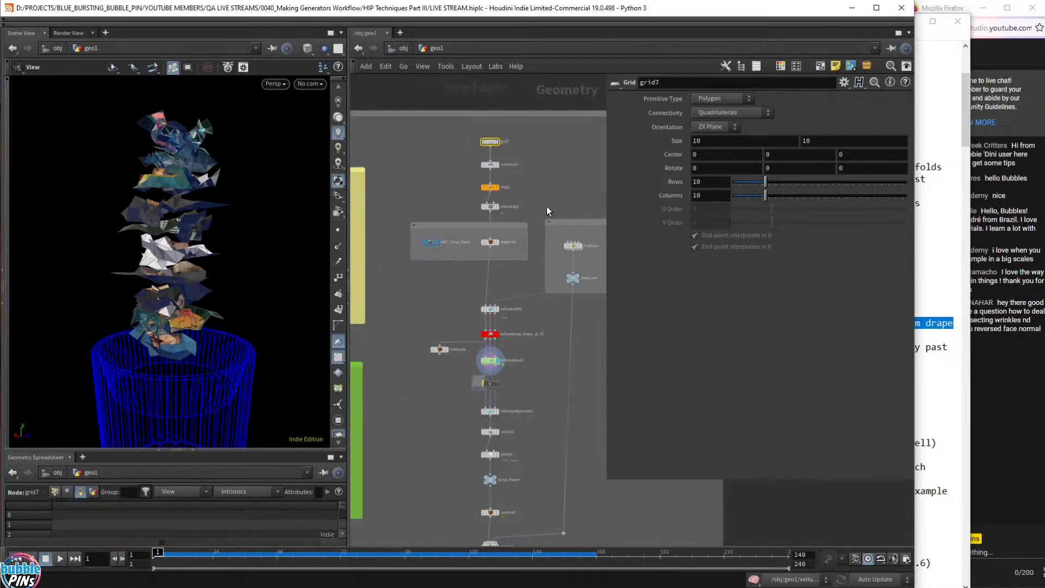
middle_click_drag(547, 207, 486, 417)
middle_click_drag(512, 92, 397, 409)
mouse_move(495, 294)
middle_mouse_down()
mouse_move(296, 313)
mouse_move(240, 278)
middle_mouse_up()
middle_click_drag(451, 289, 251, 387)
scroll(470, 284, "up", 3)
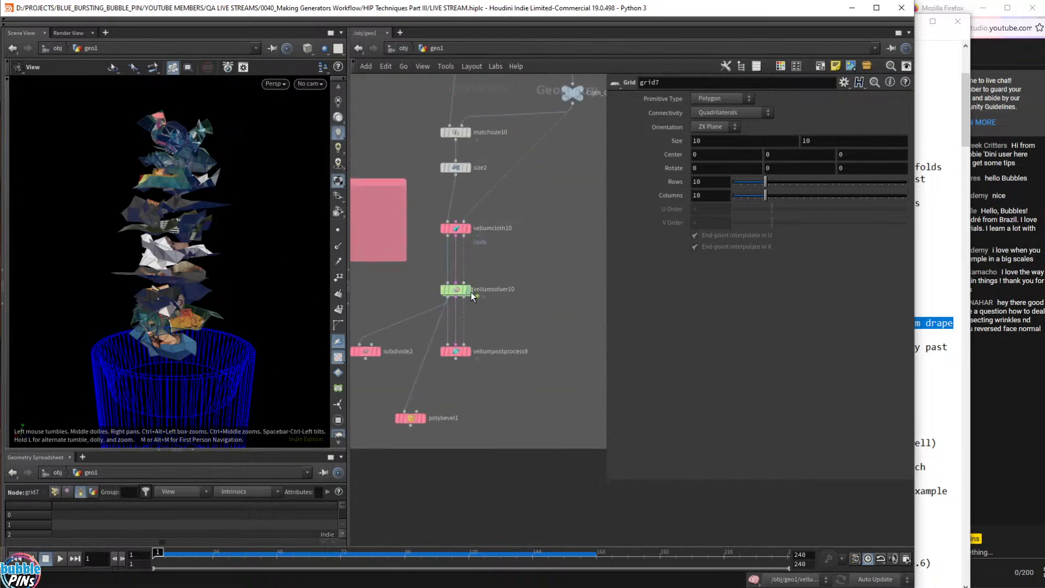
left_click(468, 289)
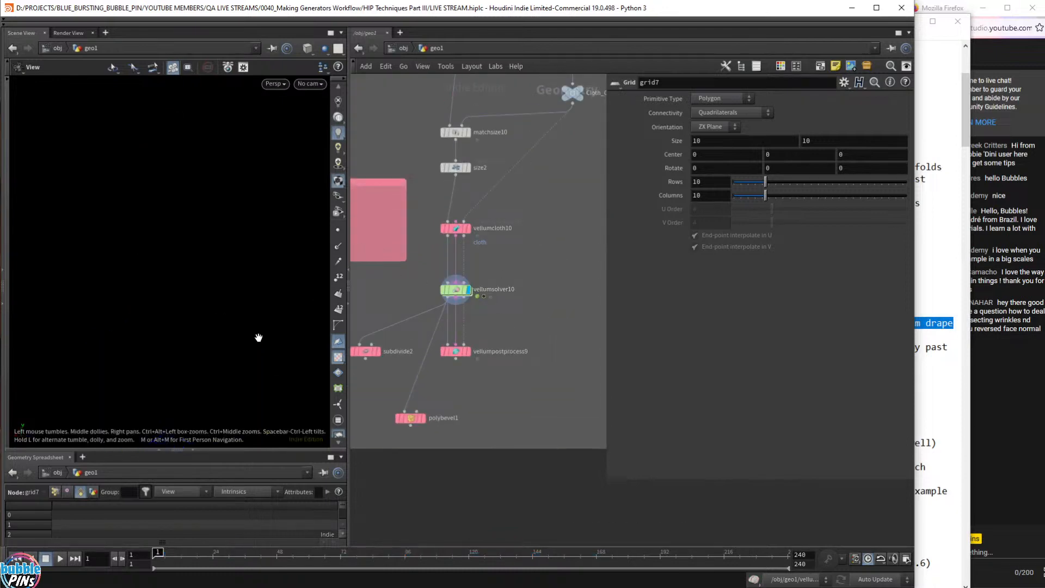
key("f")
left_click_drag(193, 317, 189, 284)
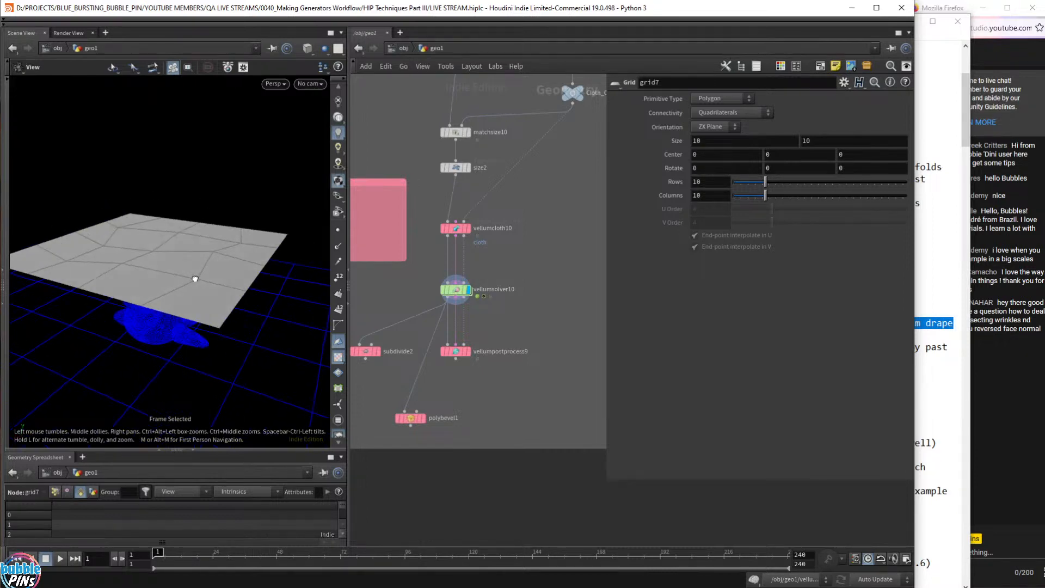
- Play the low-poly cloth through its crumpling fold, then rewind to frame 1
key("Up")
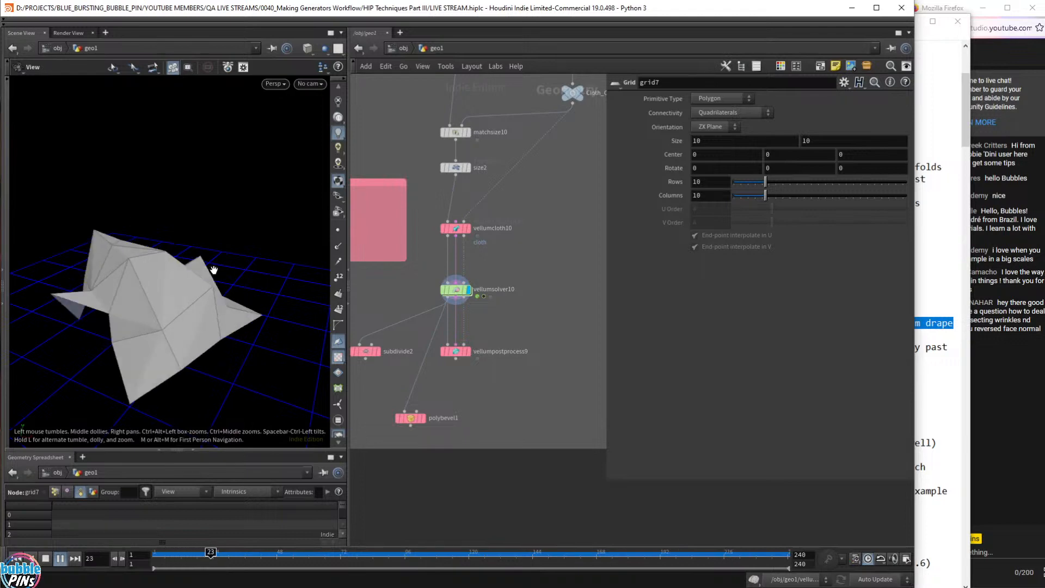
left_click_drag(131, 303, 191, 276)
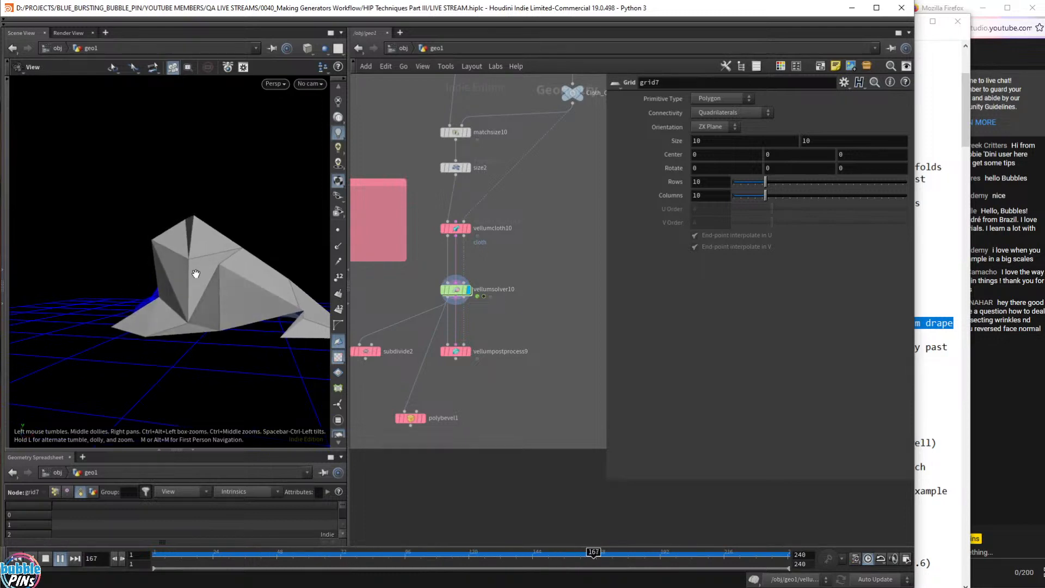
key("ctrl+Up")
scroll(541, 404, "down", 5)
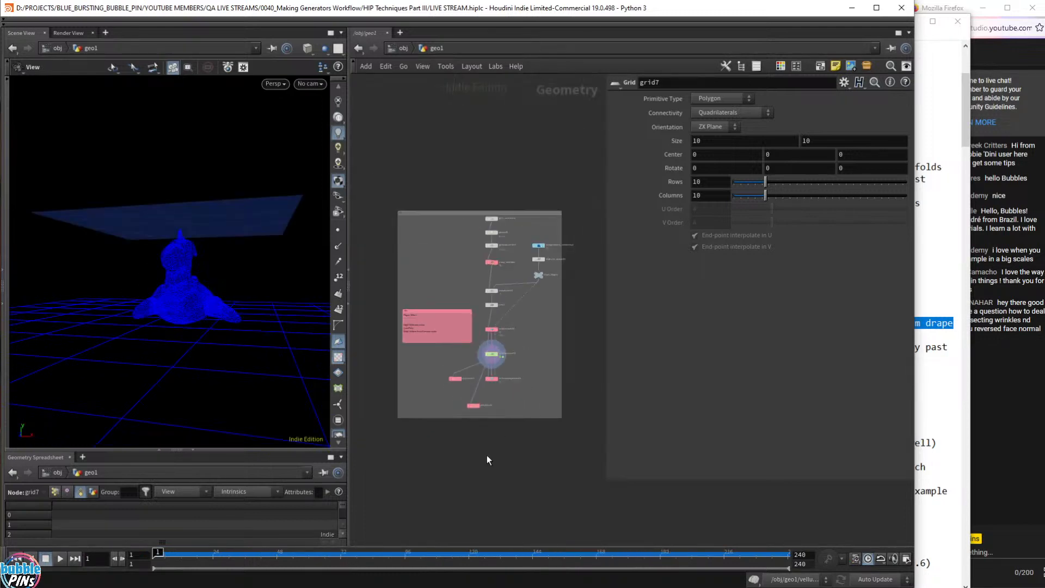
- Display the vellumdrape_freeze_at_47 draped paper stack, framed in the viewport
middle_click_drag(488, 459, 630, 209)
middle_click_drag(459, 397, 731, 194)
middle_click_drag(428, 412, 575, 400)
scroll(499, 343, "up", 7)
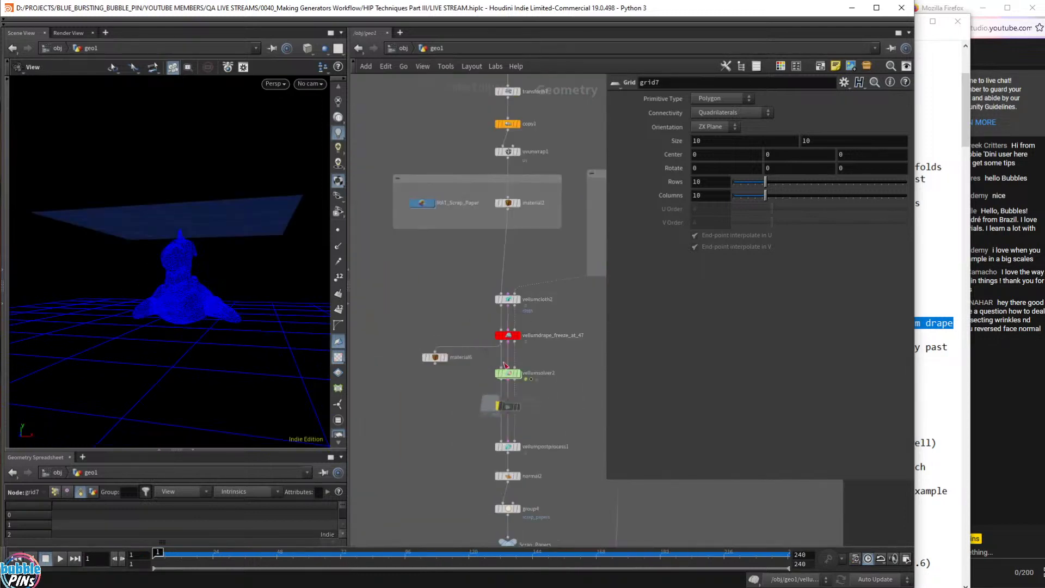
middle_click_drag(561, 314, 492, 357)
left_click_drag(499, 365, 381, 300)
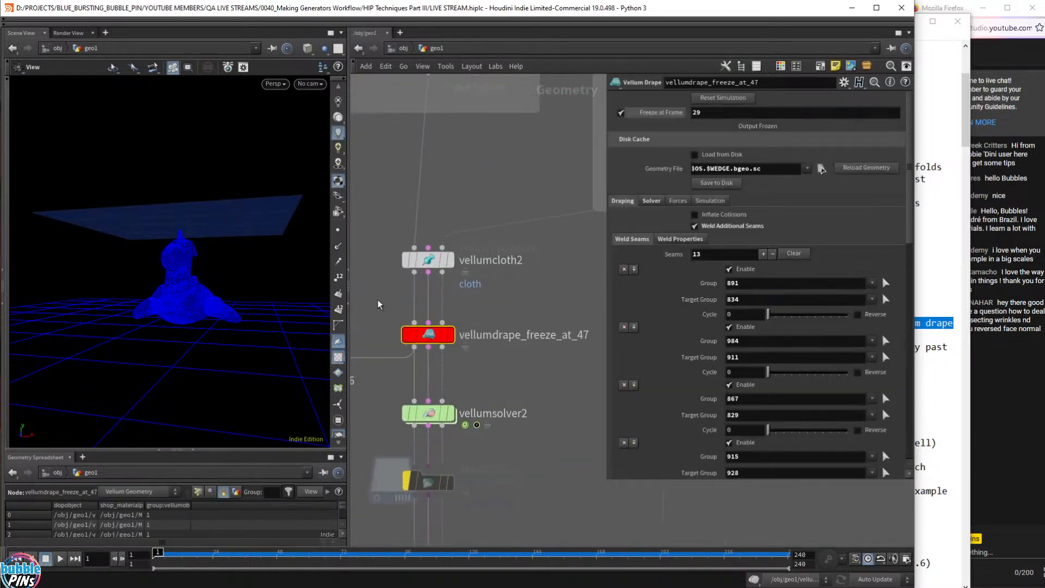
left_click(451, 334)
key("space+g")
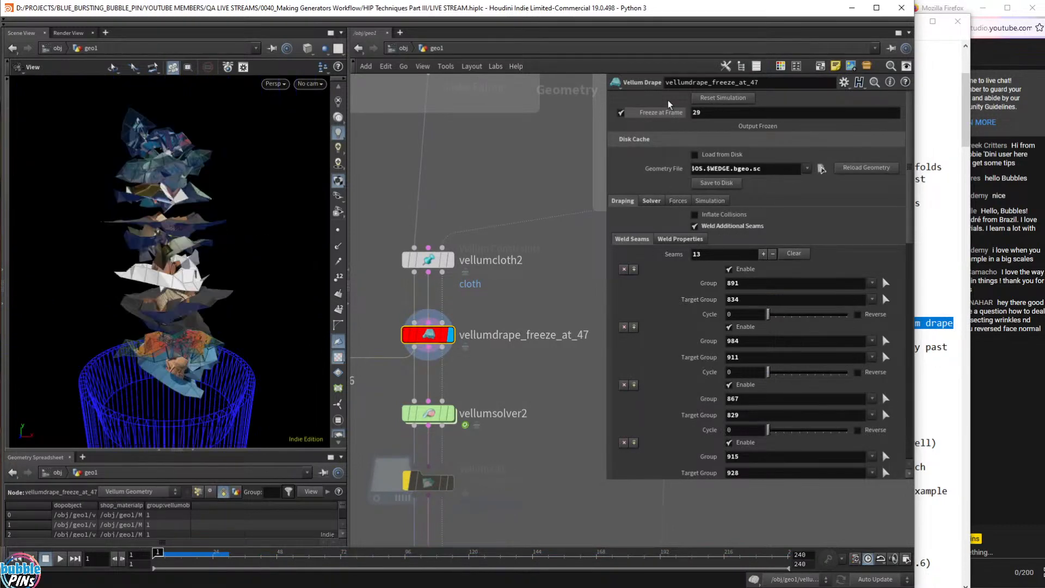
- Play the drape with Freeze at Frame off, re-enable it, then display vellumsolver2
left_click(621, 112)
key("Up")
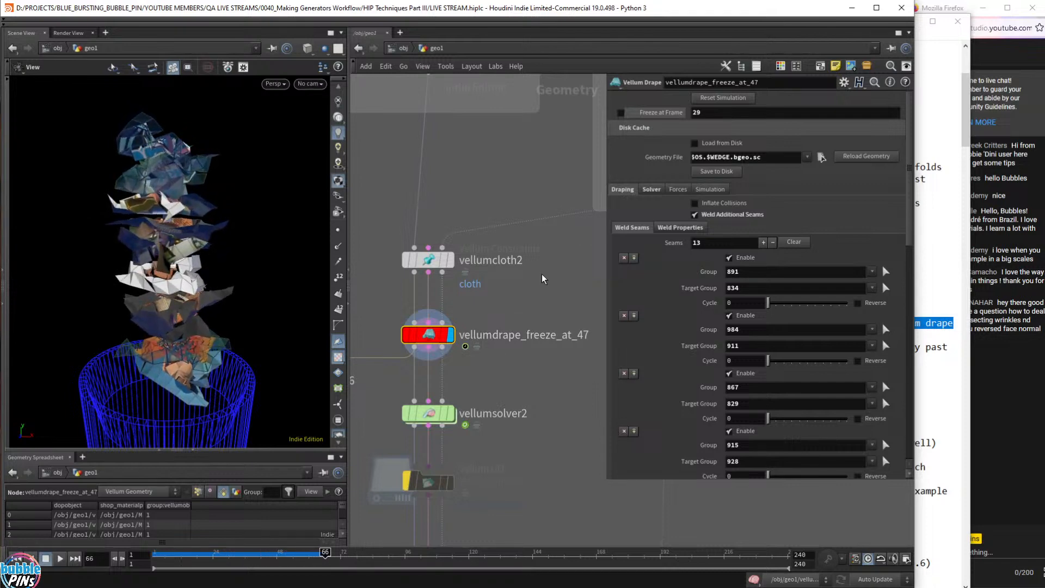
left_click(621, 112)
left_click(429, 413)
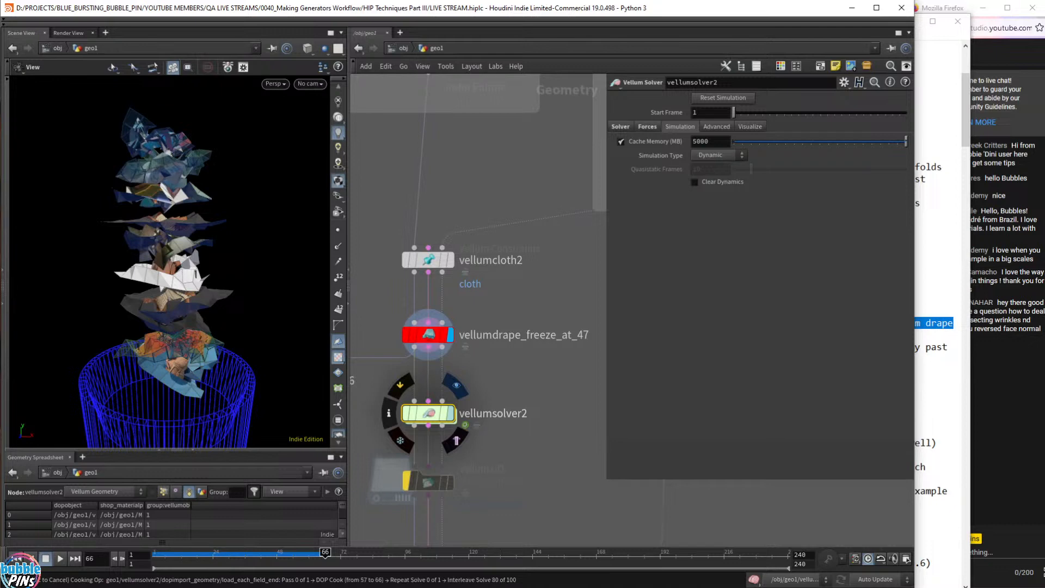
left_click(451, 414)
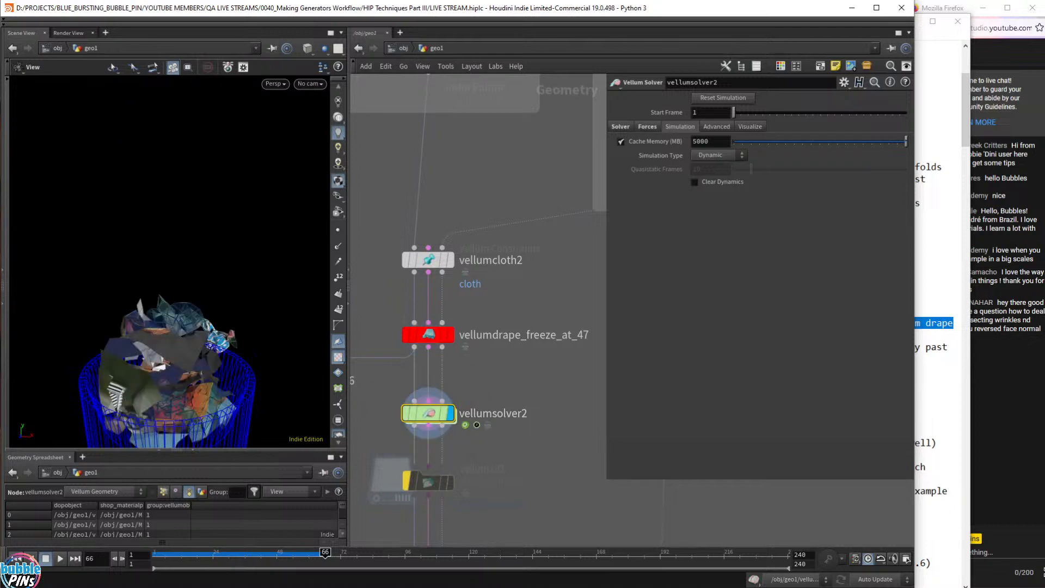
- Select the Coupon Tearing notes down to '(avoid rounding corners)', then rewind Houdini to frame 1
key("alt+Tab")
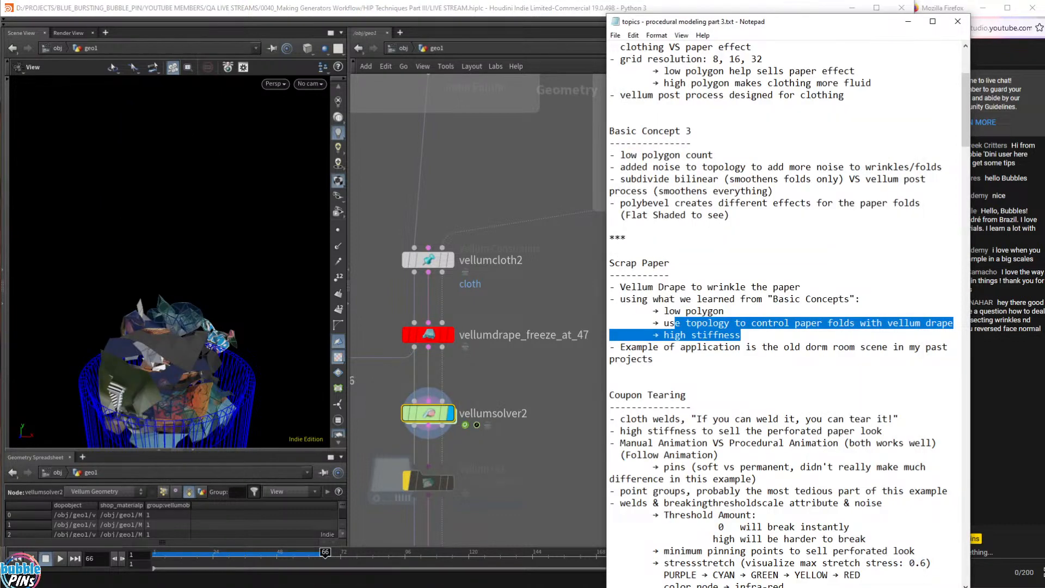
left_click_drag(662, 359, 587, 338)
left_click(662, 362)
scroll(763, 348, "down", 12)
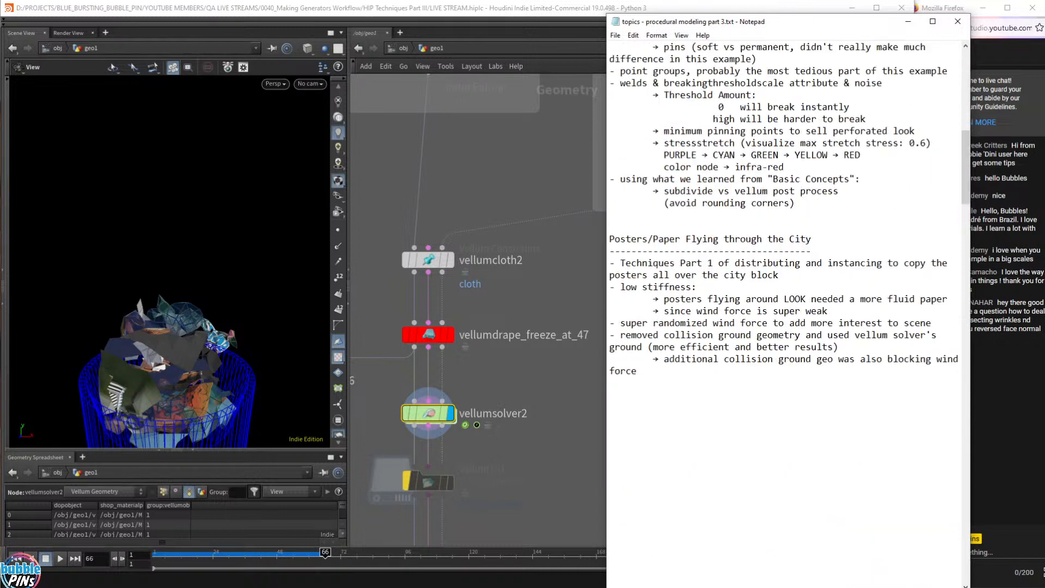
scroll(784, 305, "up", 5)
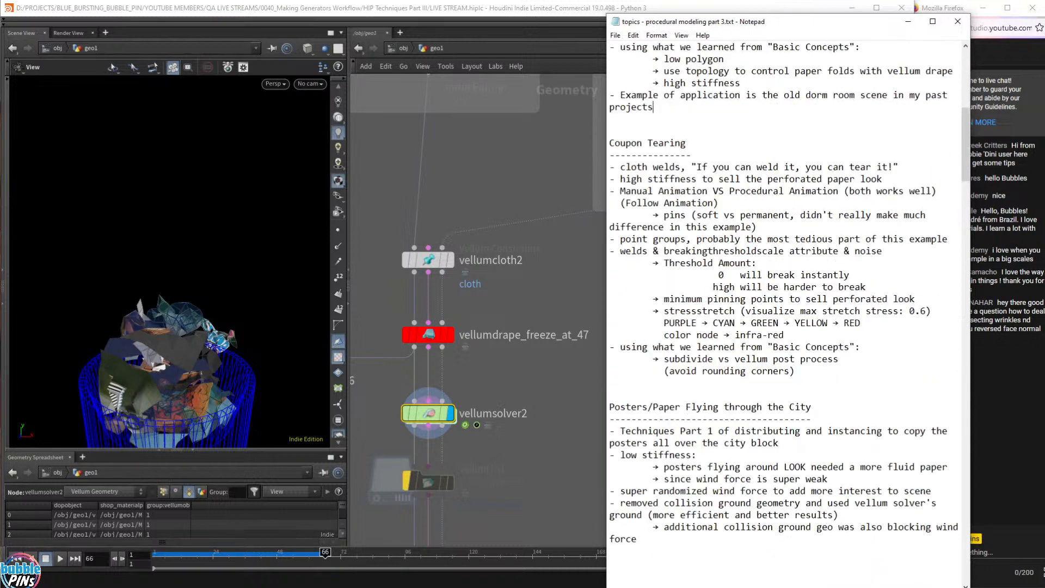
left_click_drag(795, 371, 609, 143)
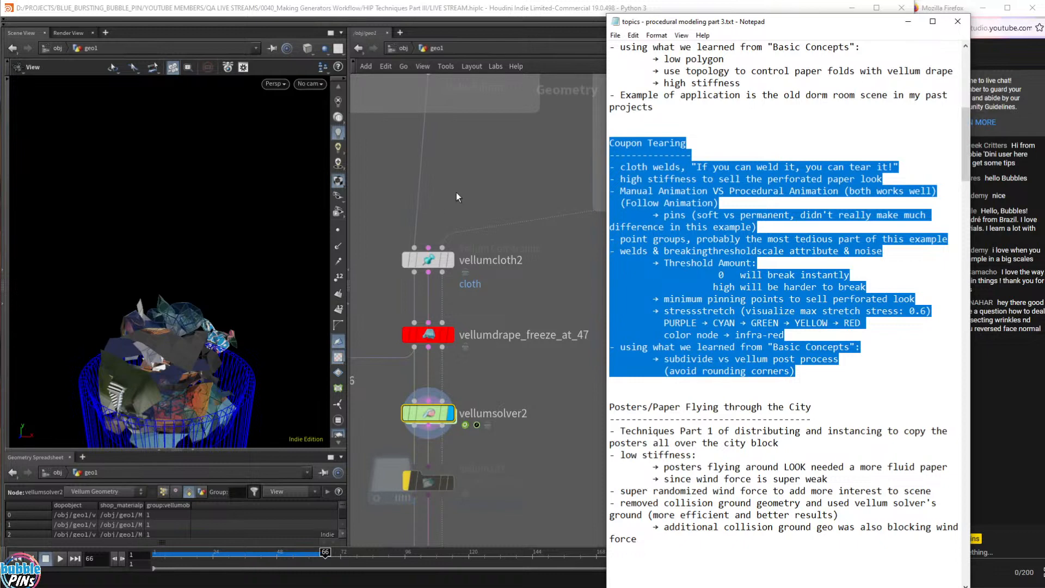
key("alt+Tab")
key("ctrl+Up")
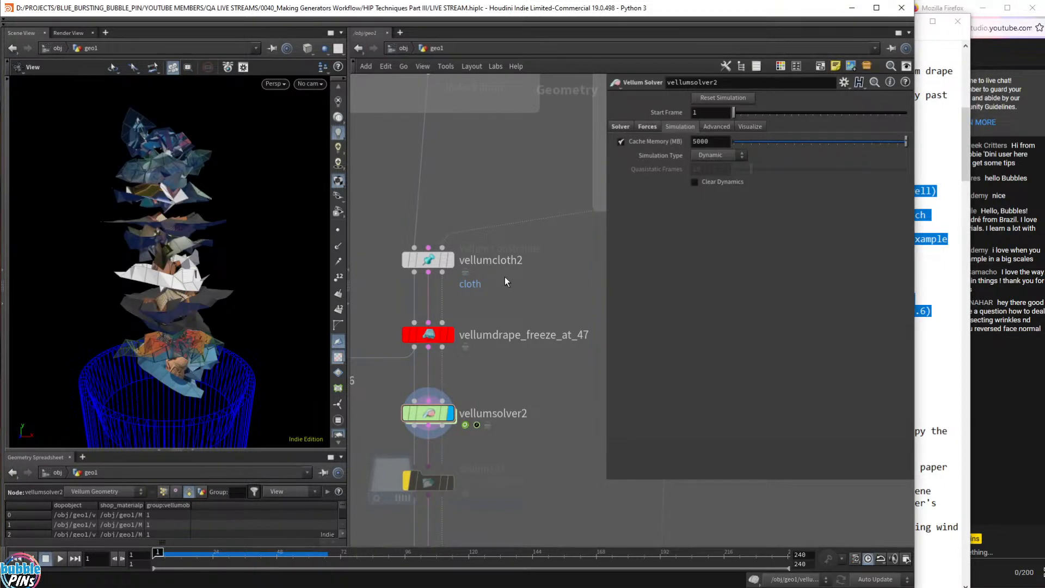
- Hide the parameter pane and pan the network to empty space near the Scrap Paper box
scroll(515, 254, "down", 8)
scroll(518, 250, "down", 3)
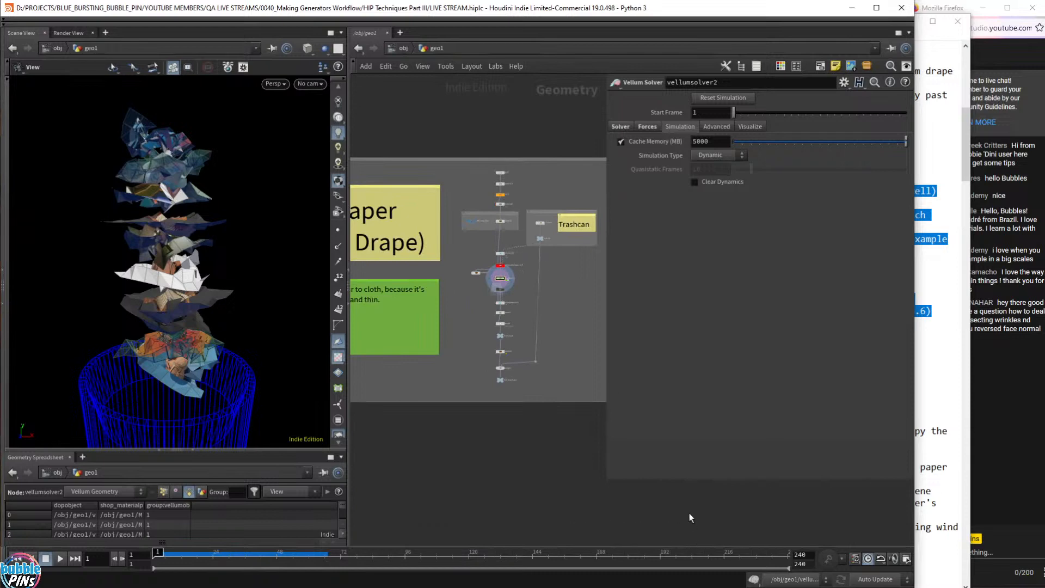
key("p")
middle_click_drag(504, 395, 636, 423)
scroll(646, 383, "down", 1)
middle_click_drag(646, 384, 603, 290)
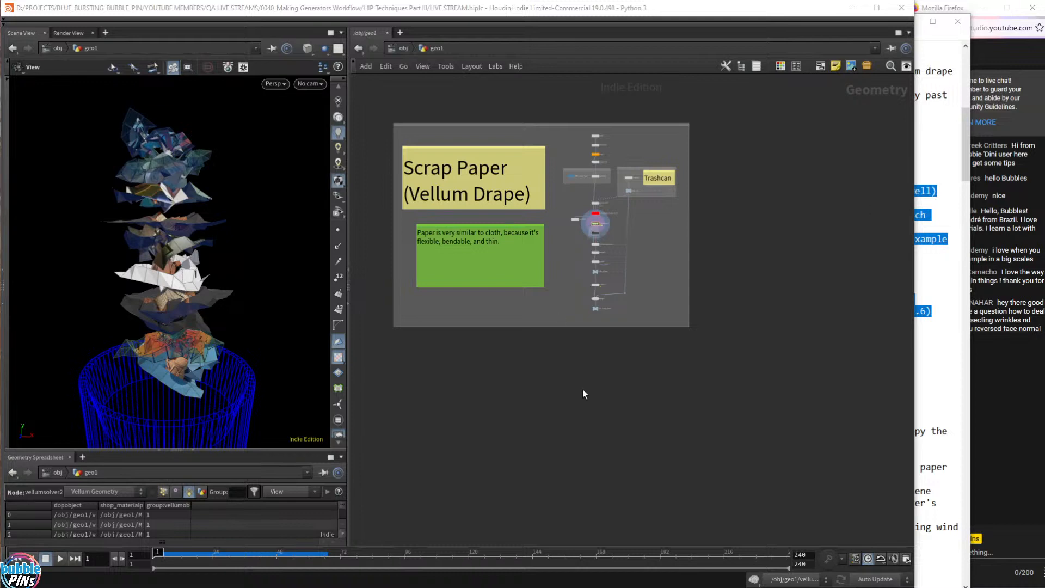
middle_click_drag(582, 392, 588, 234)
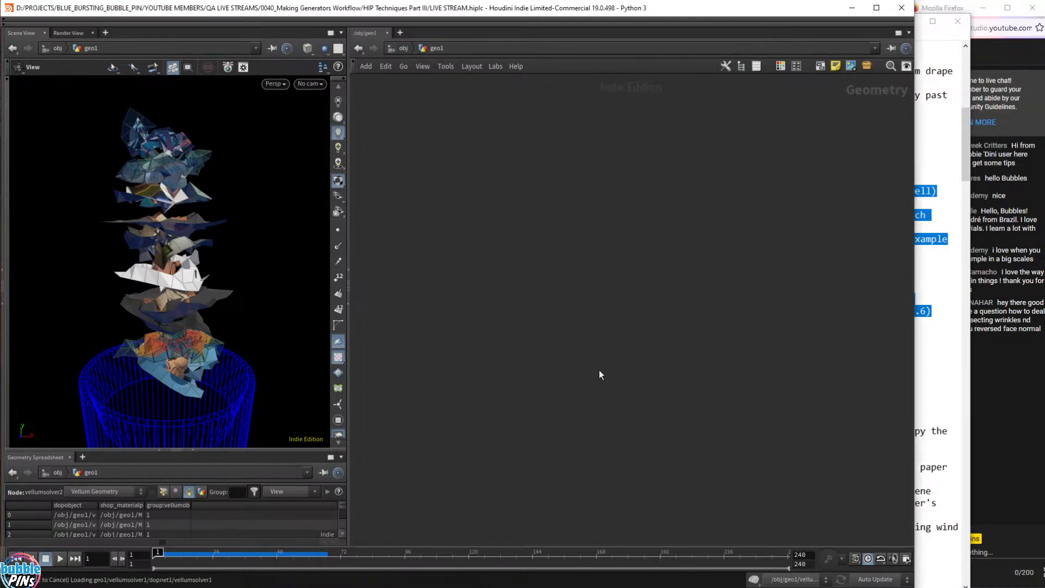
- Paste the Tearing Coupon network, place it below Scrap Paper, and deselect everything
key("ctrl+v")
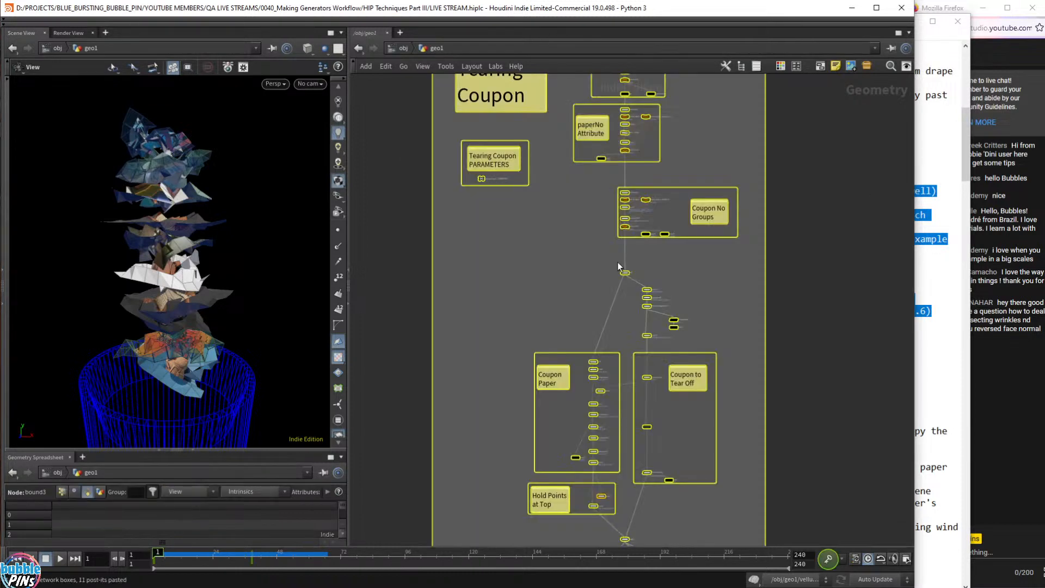
middle_click_drag(698, 172, 693, 294)
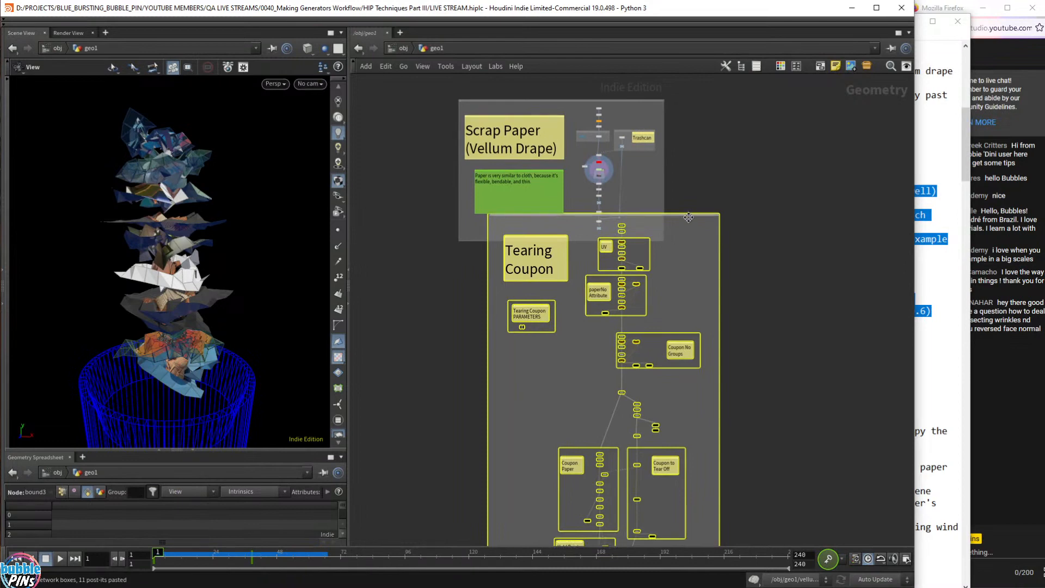
left_click_drag(689, 215, 649, 284)
scroll(649, 306, "up", 5)
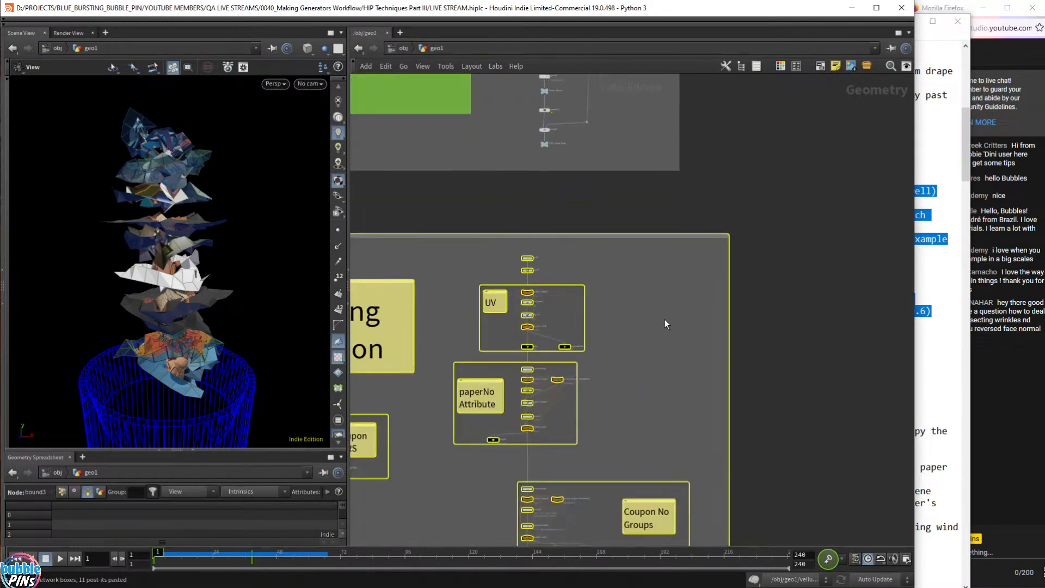
middle_click_drag(667, 370, 751, 246)
scroll(721, 247, "up", 2)
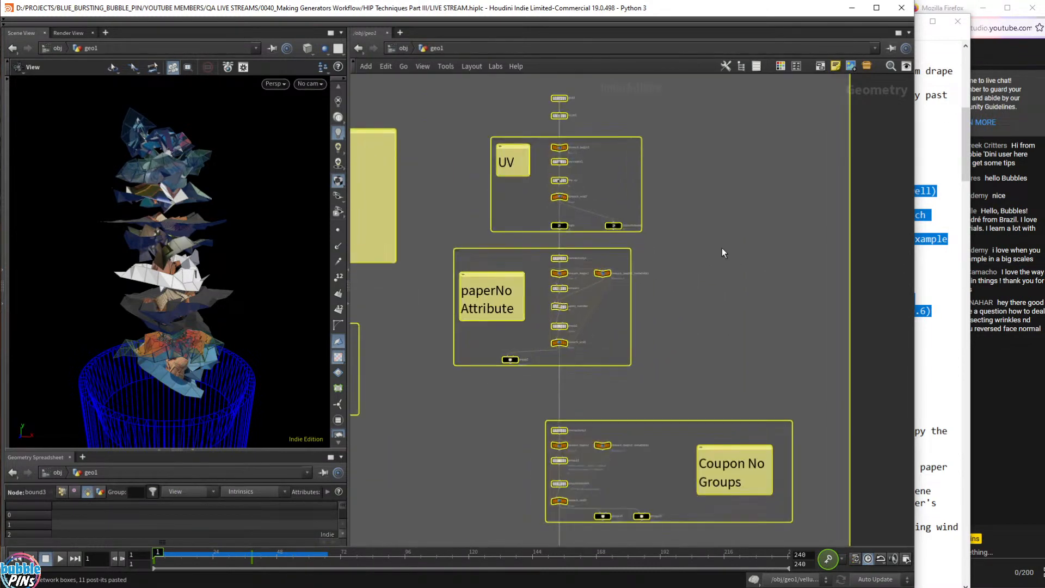
middle_click_drag(673, 234, 770, 376)
left_click(768, 372)
- Display the OUT_Tearing_Coupon output at the end of the coupon chain, framed
middle_click_drag(450, 242, 456, 169)
middle_click_drag(552, 132, 537, 129)
scroll(768, 374, "down", 2)
middle_click_drag(760, 430, 718, 130)
middle_click_drag(706, 376, 713, 136)
scroll(570, 295, "up", 1)
scroll(571, 299, "up", 3)
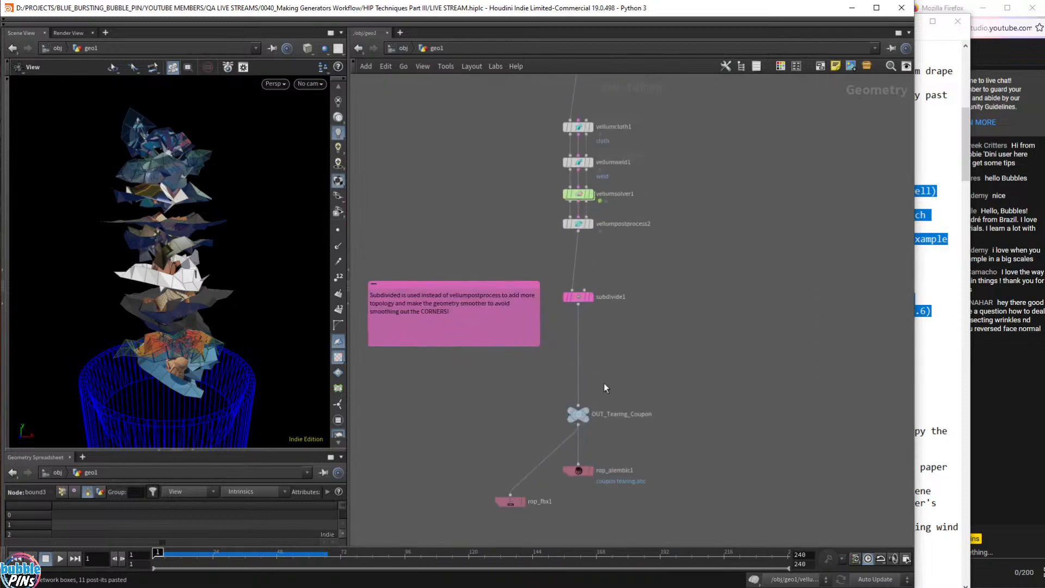
left_click(581, 421)
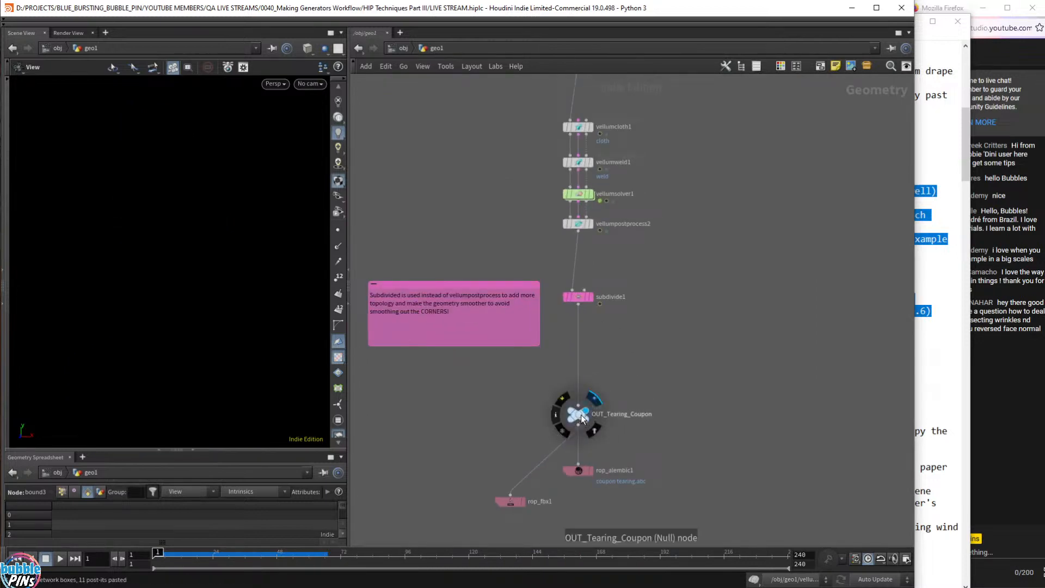
key("space+g")
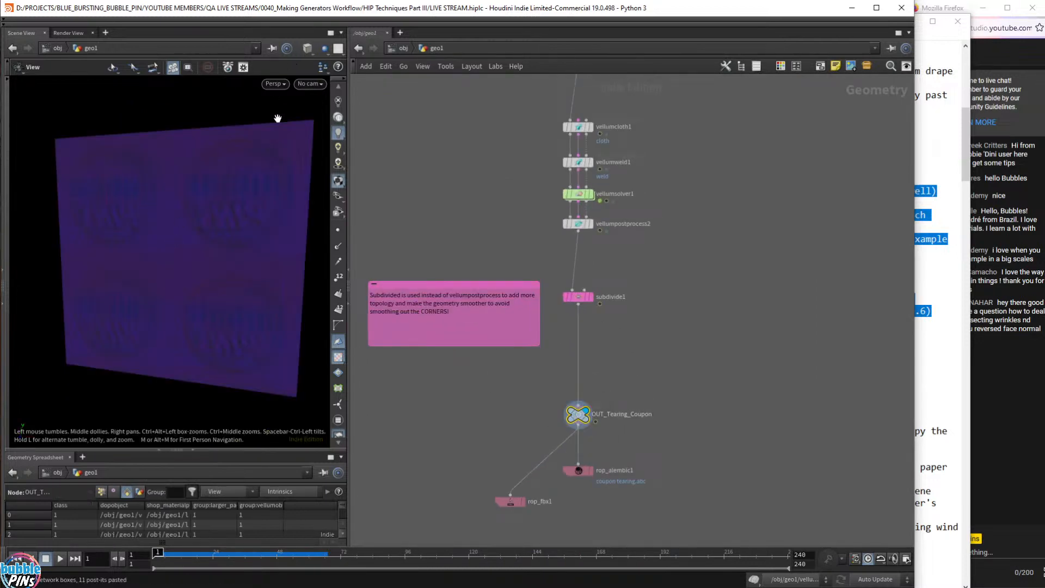
- Set vellumsolver1's False Color Mode to None, then play the coupon tear and rewind to frame 1
left_click_drag(204, 229, 158, 178)
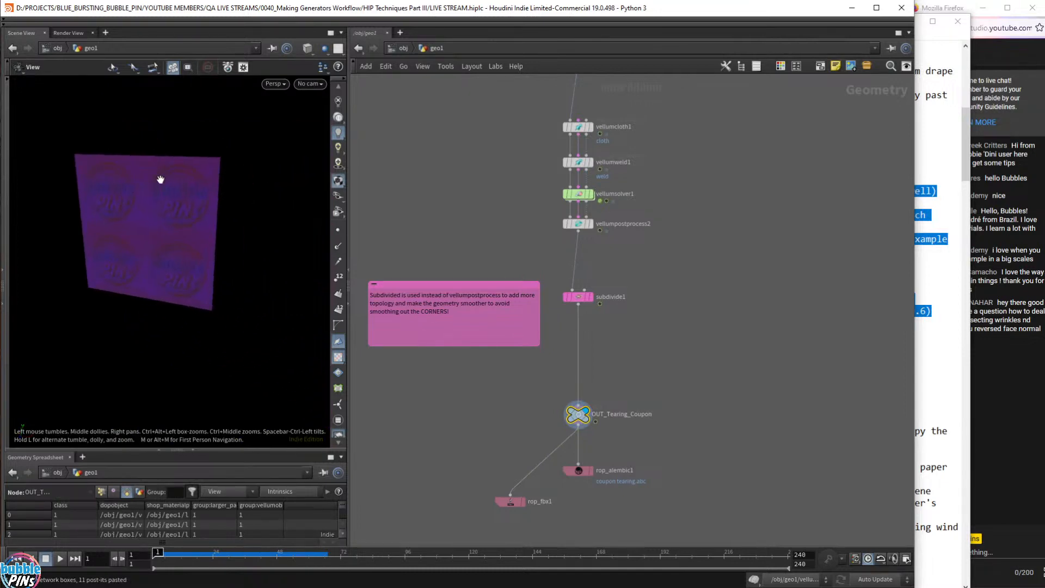
left_click(582, 194)
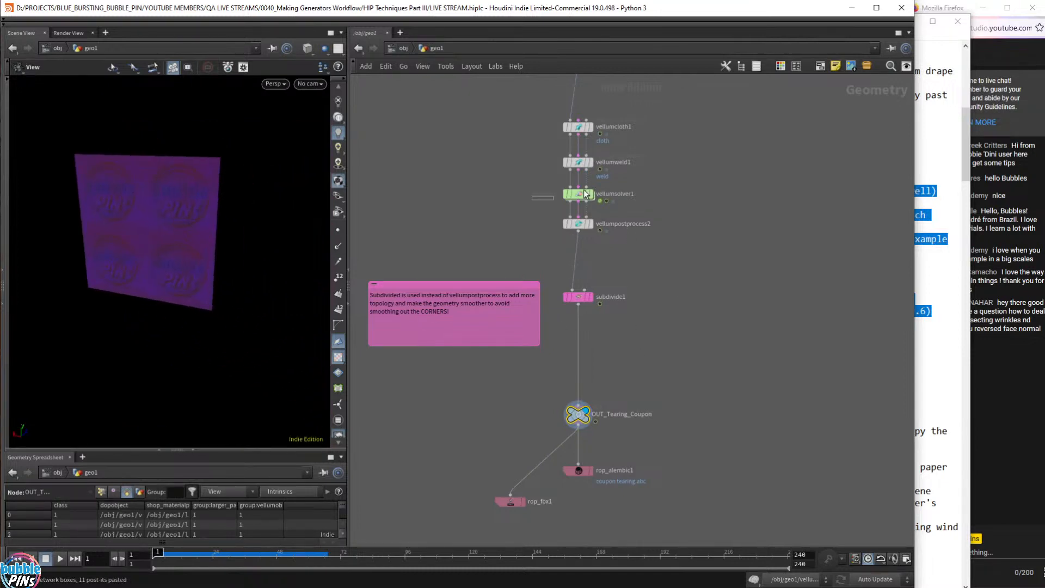
key("p")
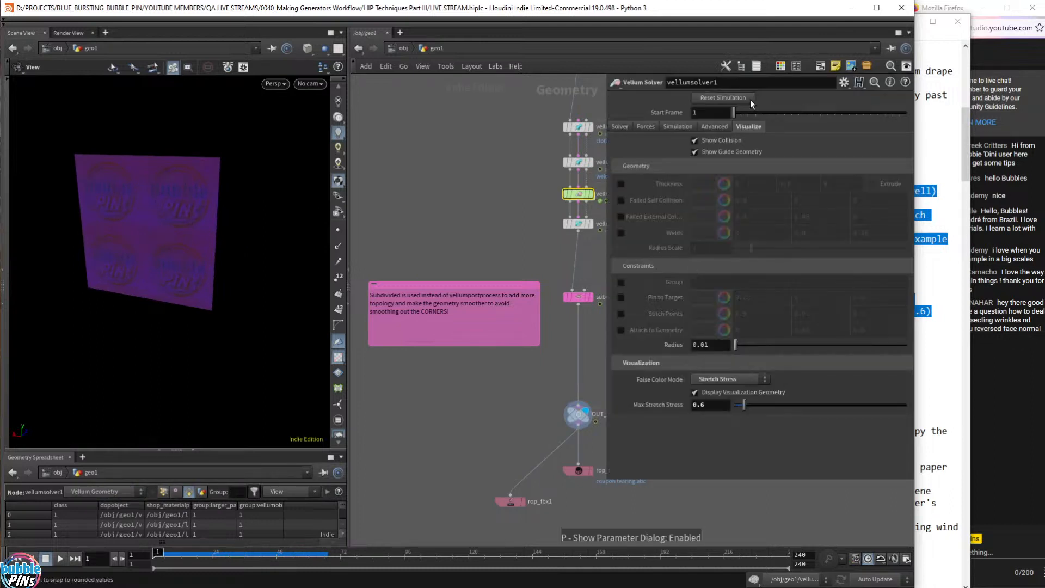
left_click(723, 381)
left_click(733, 403)
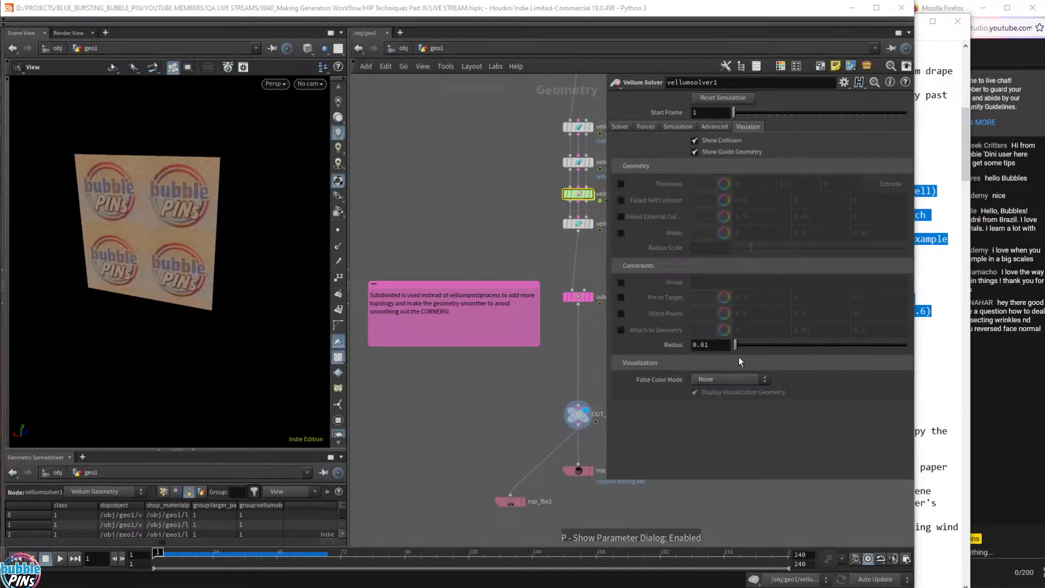
key("p")
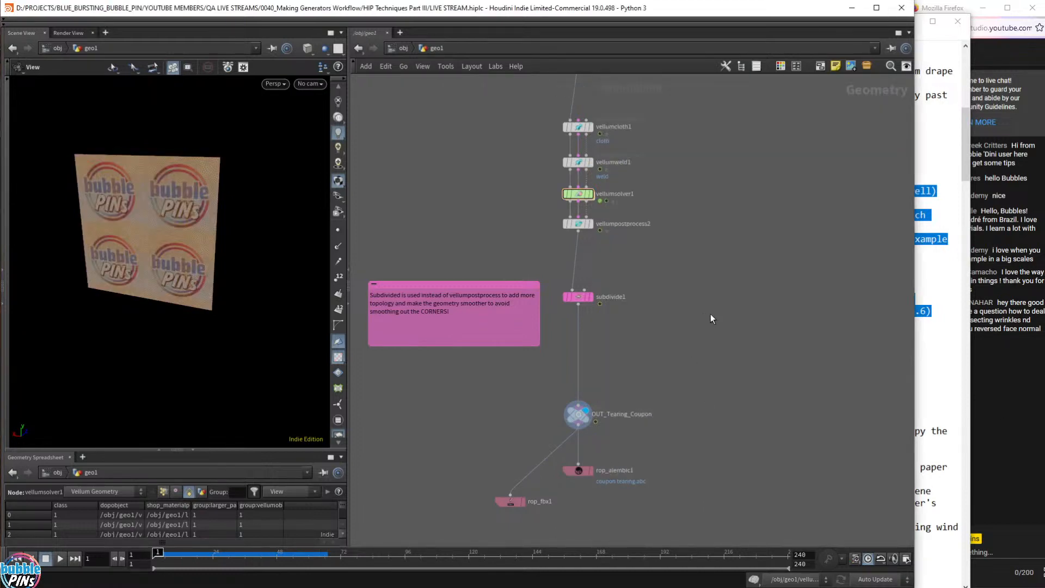
key("Up")
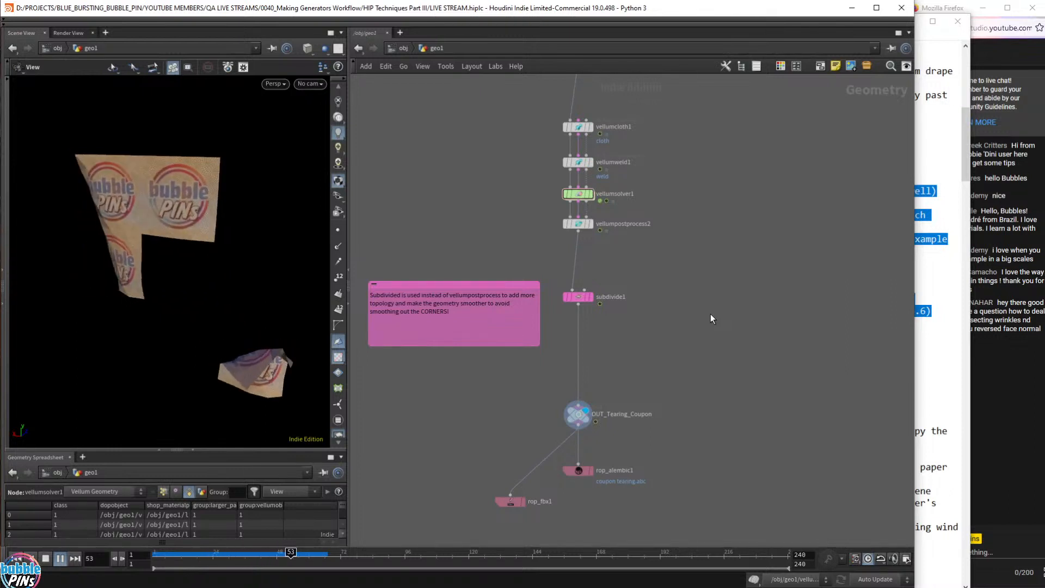
key("ctrl+Up")
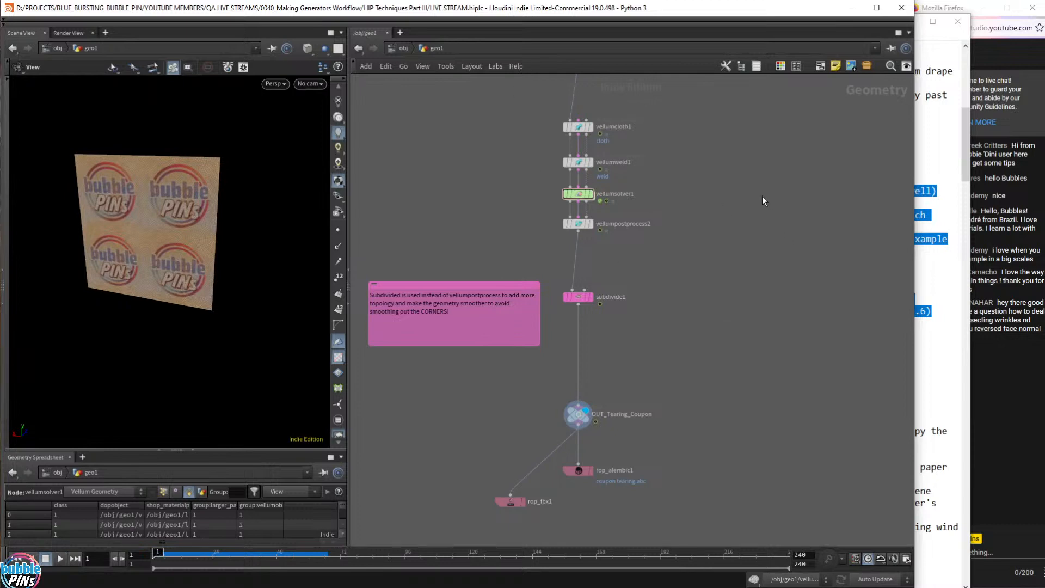
- Box-select the entire Tearing Coupon tree and orbit around the coupon sheet
middle_click_drag(697, 99, 697, 566)
scroll(685, 290, "down", 4)
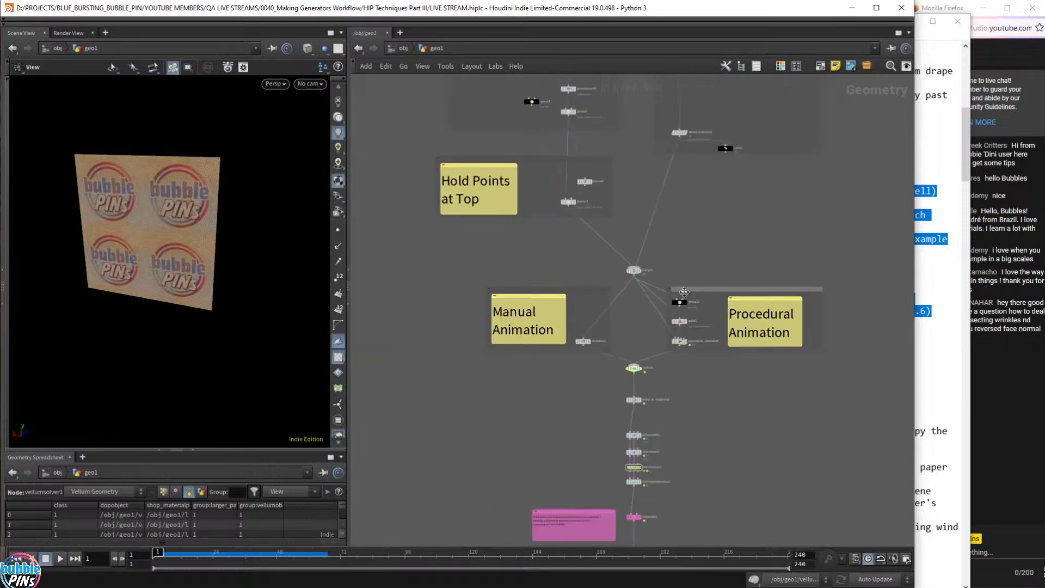
scroll(684, 291, "down", 5)
scroll(732, 332, "up", 2)
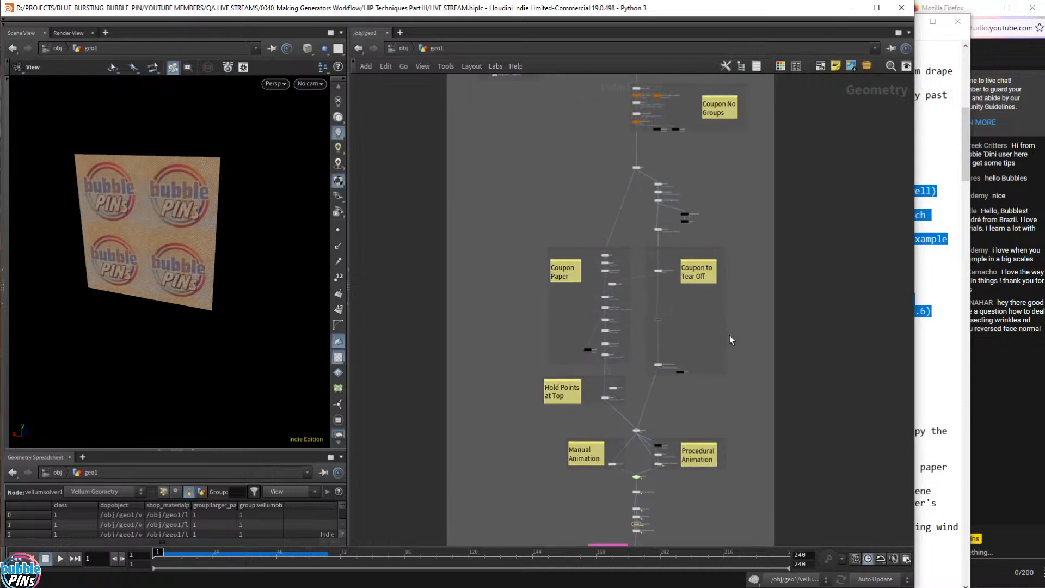
scroll(730, 333, "down", 4)
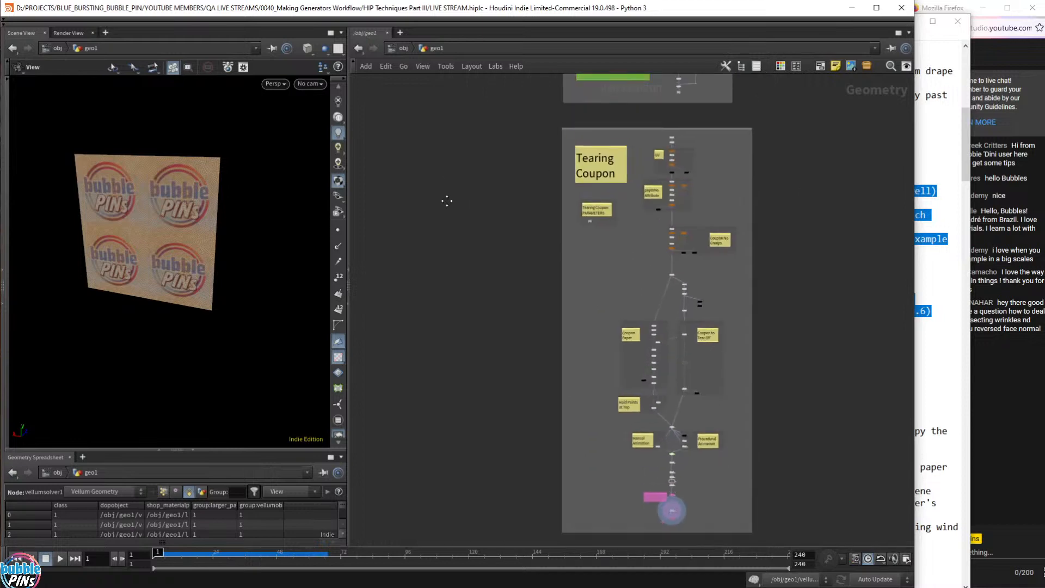
middle_click_drag(447, 201, 432, 168)
left_click_drag(523, 111, 799, 514)
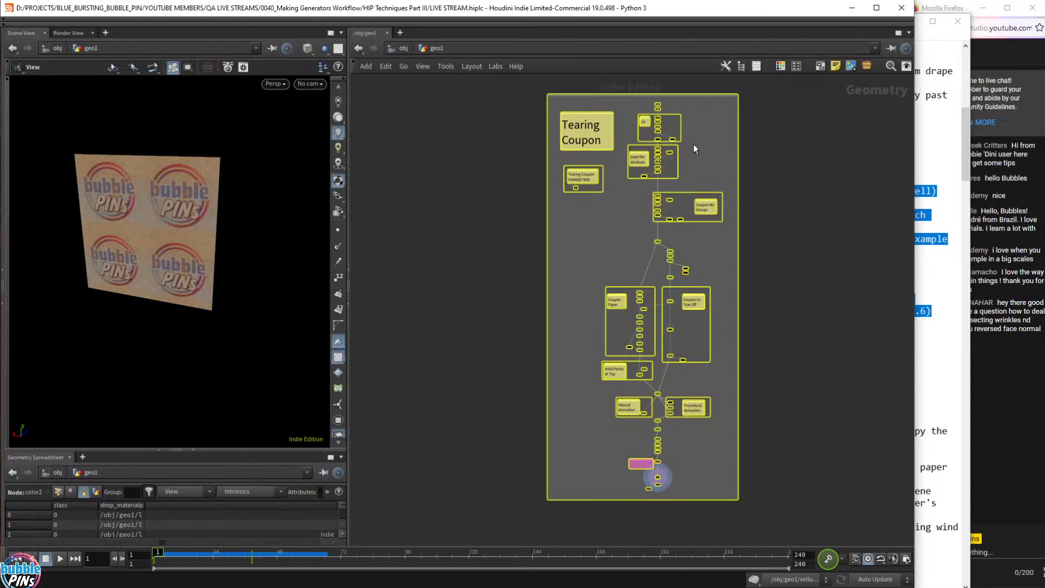
left_click_drag(225, 212, 303, 201)
scroll(673, 109, "up", 5)
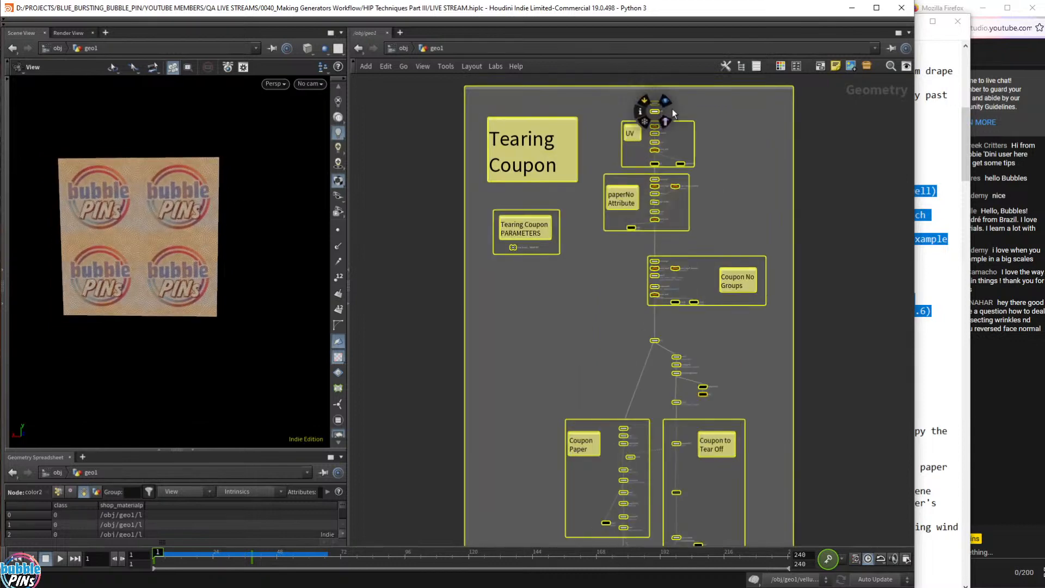
- Display and select the source grid1 node, then bring the live chat window forward
left_click(628, 92)
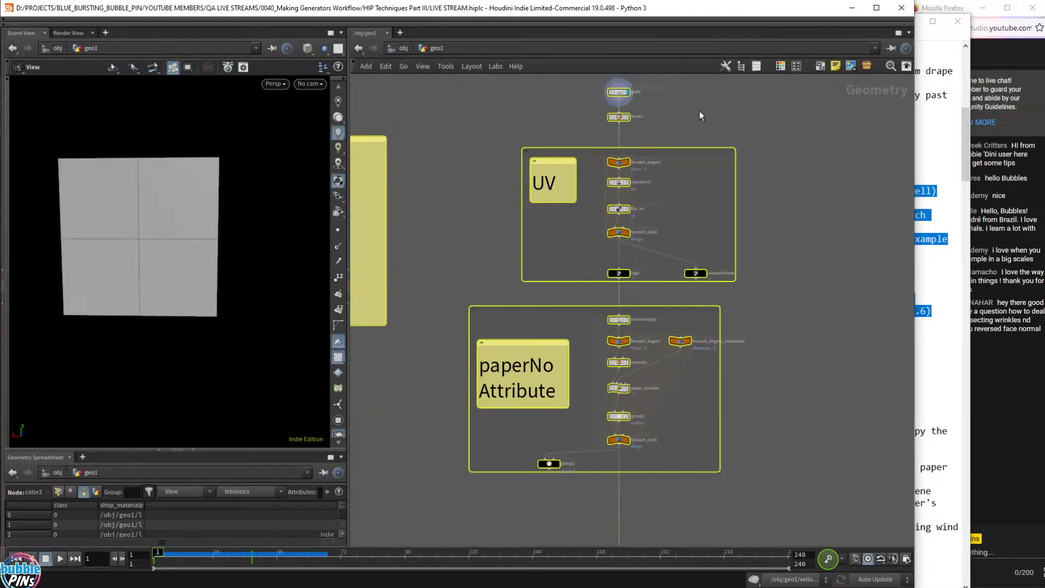
left_click_drag(644, 91, 646, 90)
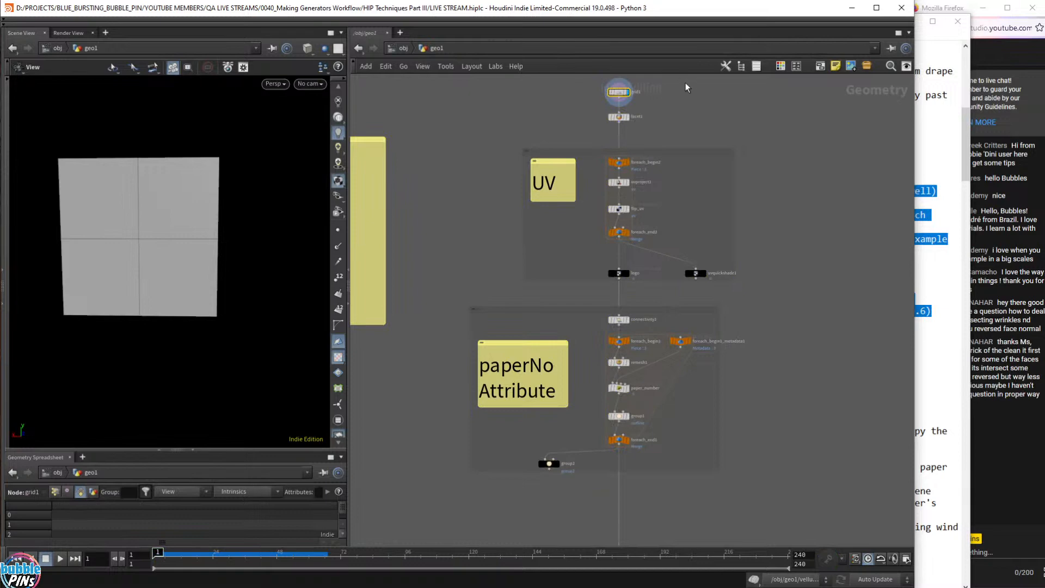
left_click(1035, 408)
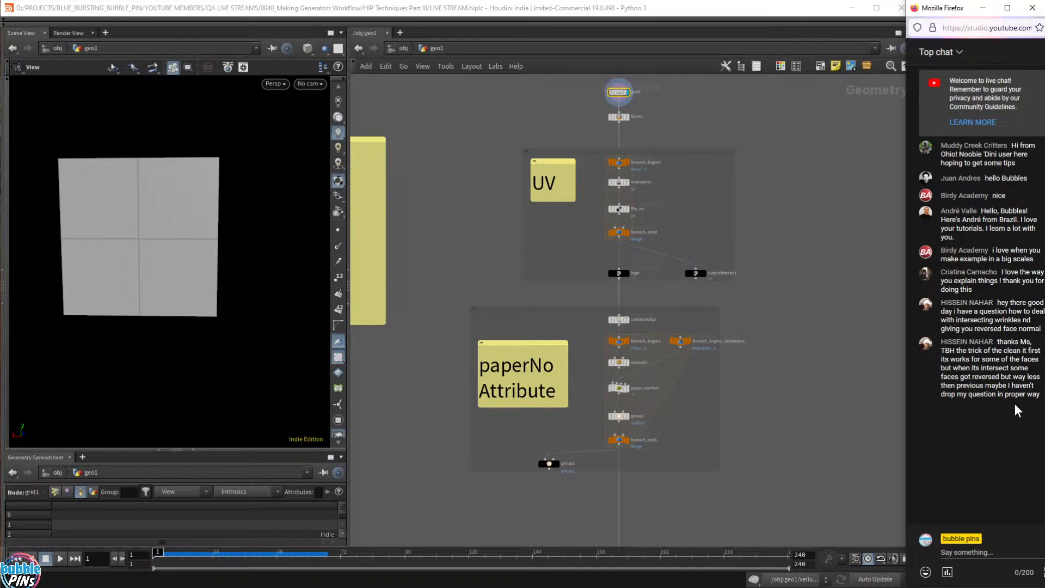
left_click_drag(967, 352, 976, 386)
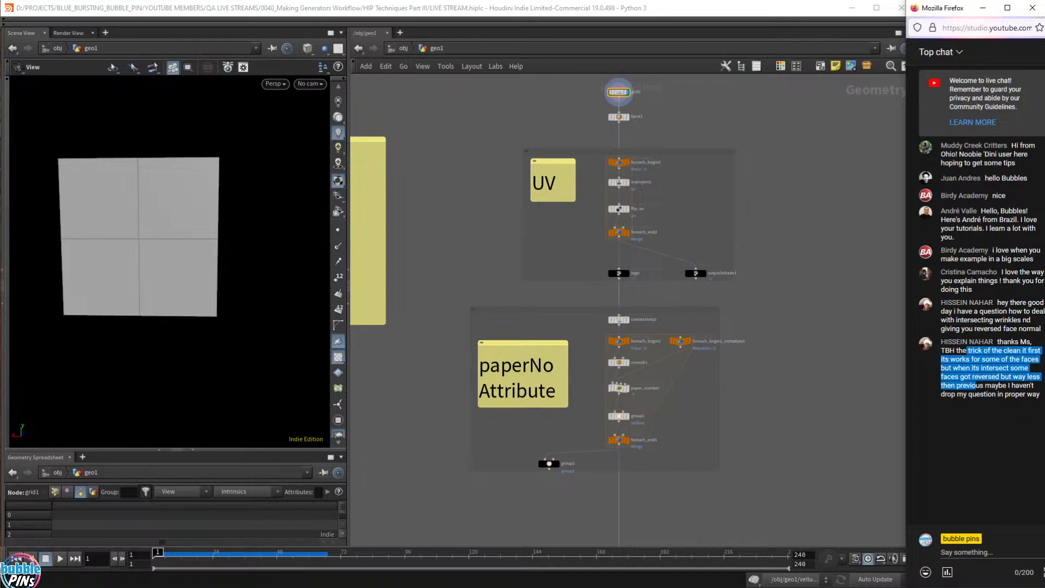
left_click(976, 386)
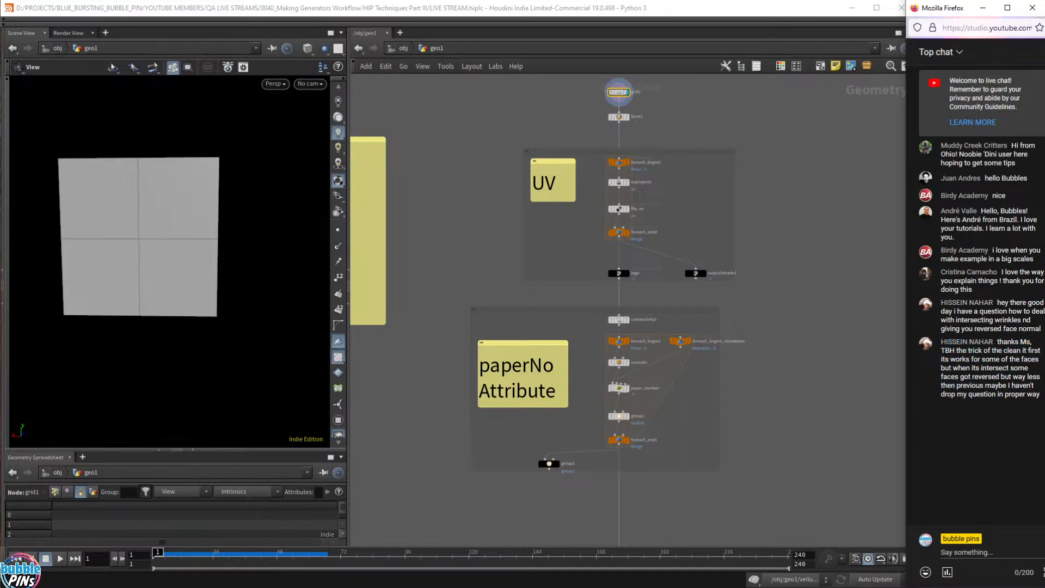
left_click_drag(998, 343, 1017, 368)
left_click(1017, 368)
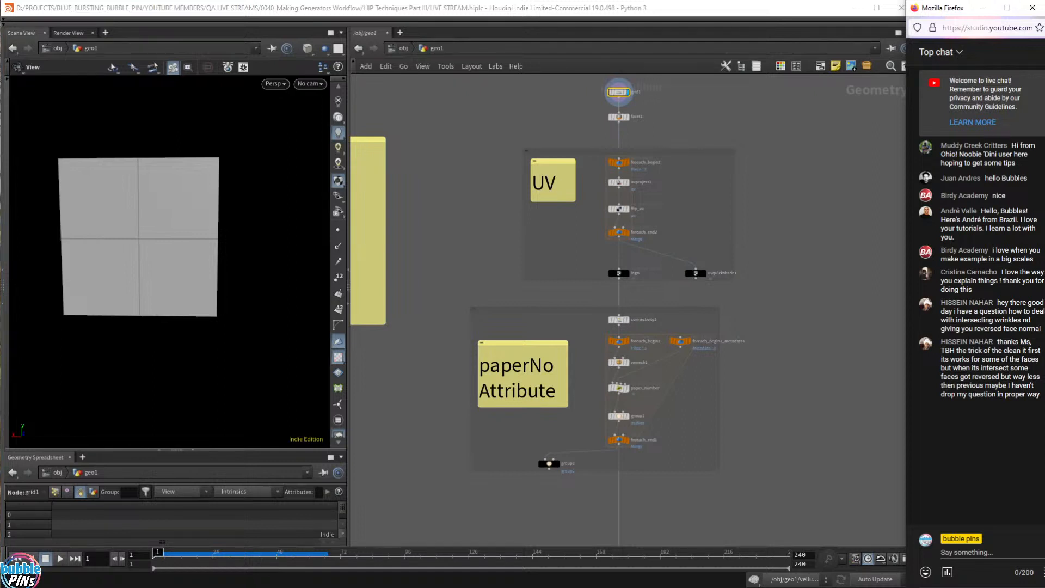
- Pan the network to the Tearing Coupon note and the UV and paperNo Attribute nodes
left_click(813, 248)
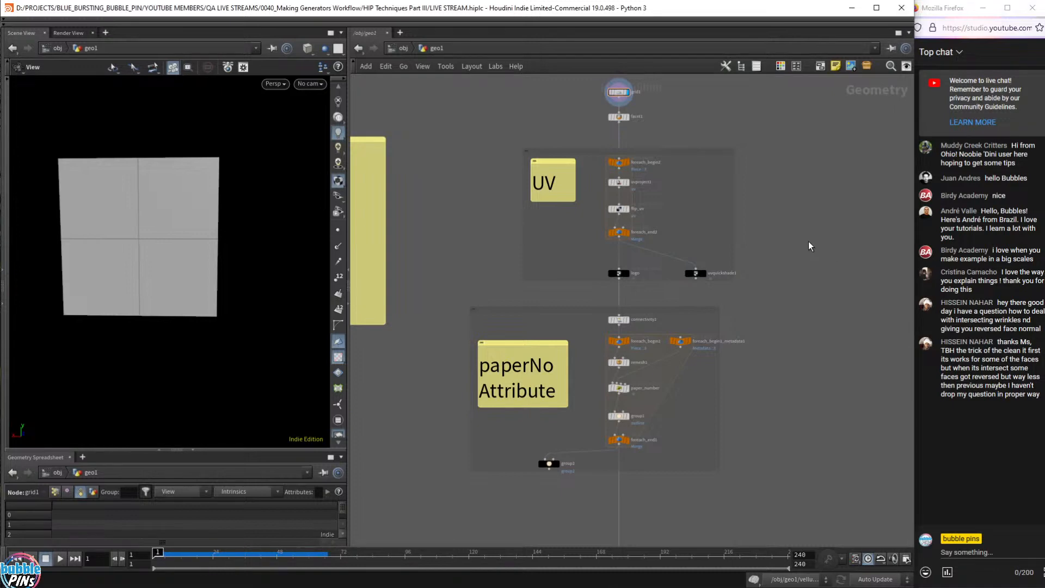
scroll(641, 103, "up", 4)
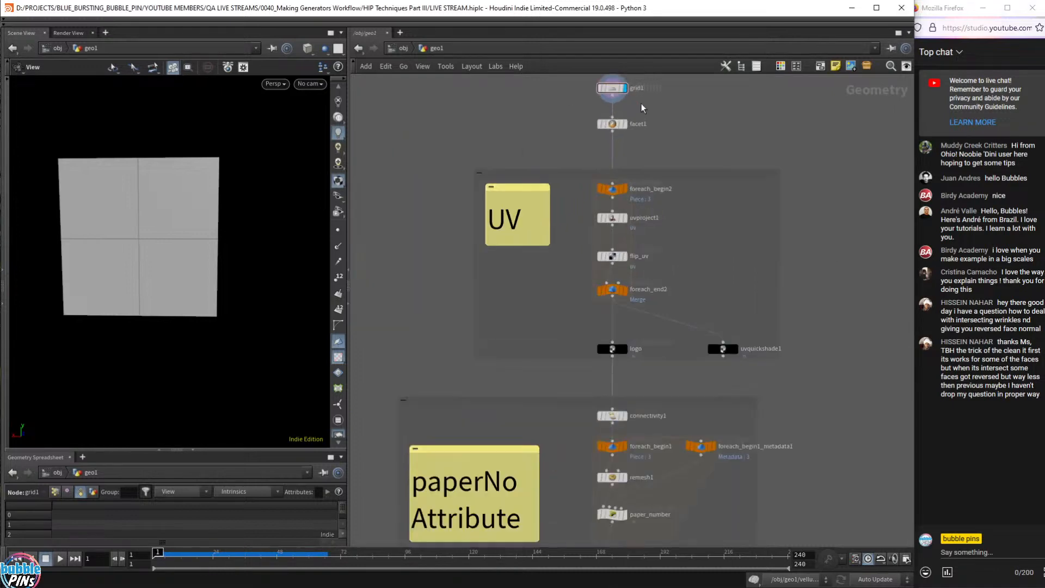
scroll(648, 121, "down", 3)
middle_click_drag(486, 146, 823, 195)
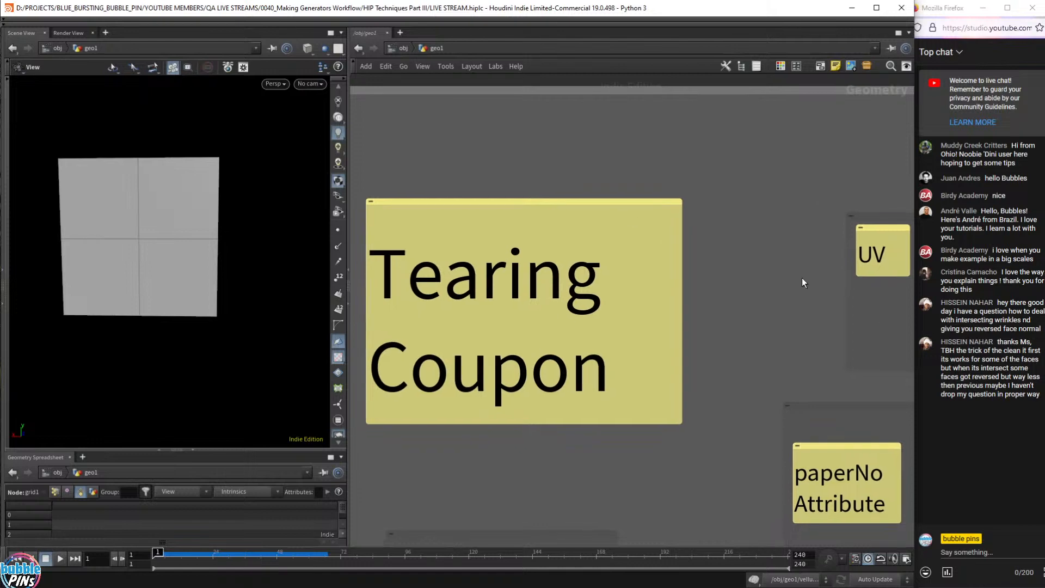
middle_click_drag(820, 133, 577, 130)
middle_click_drag(701, 151, 630, 170)
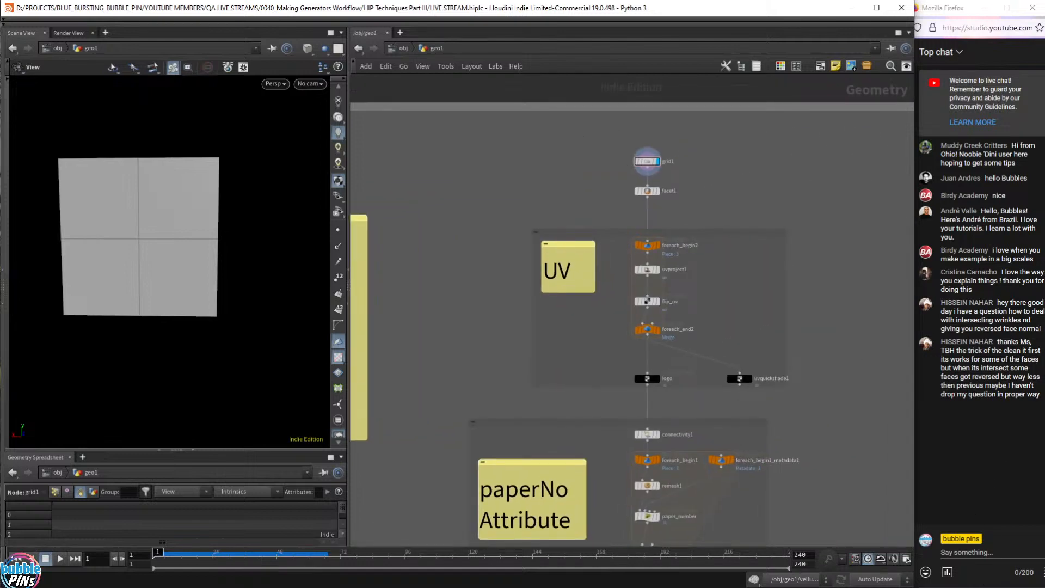
left_click_drag(1003, 343, 1031, 386)
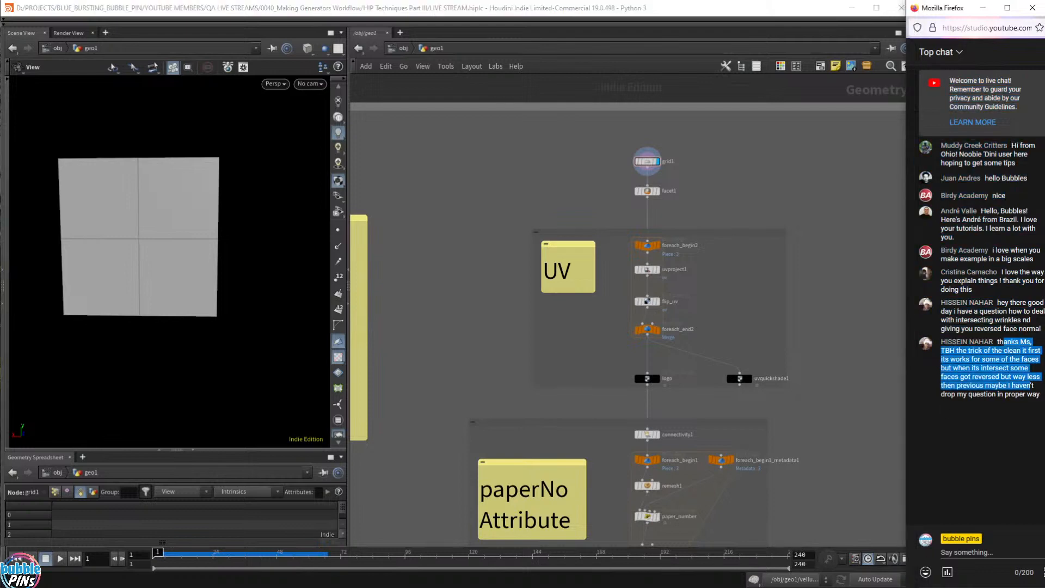
left_click(998, 380)
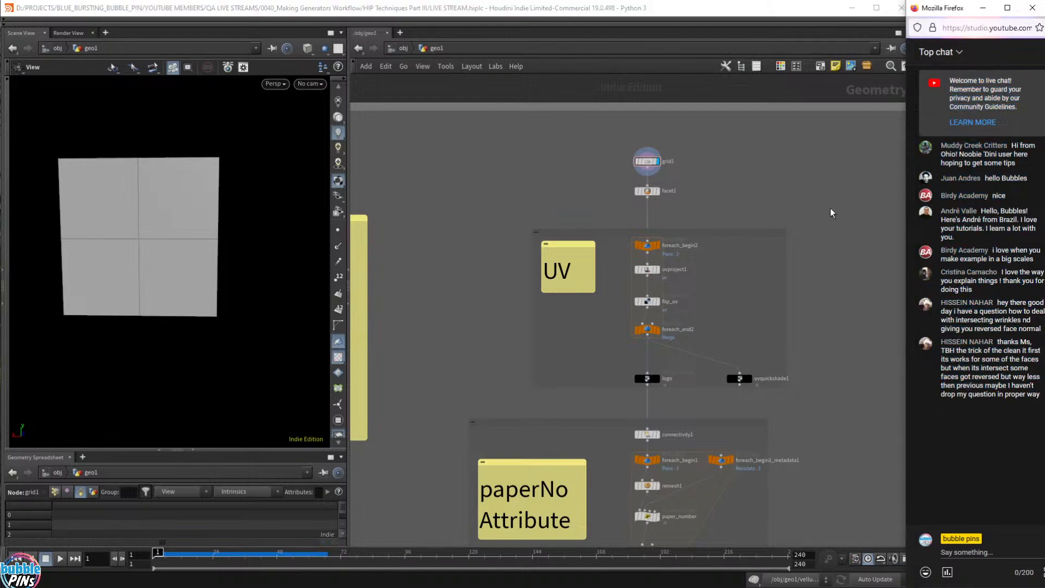
- Select the grid1 node and tumble the viewport to see the grid at an angle
left_click(738, 153)
mouse_move(598, 148)
left_mouse_down()
mouse_move(727, 187)
mouse_move(736, 175)
left_mouse_up()
mouse_move(796, 189)
middle_mouse_down()
mouse_move(705, 182)
mouse_move(951, 197)
mouse_move(849, 190)
mouse_move(764, 212)
middle_mouse_up()
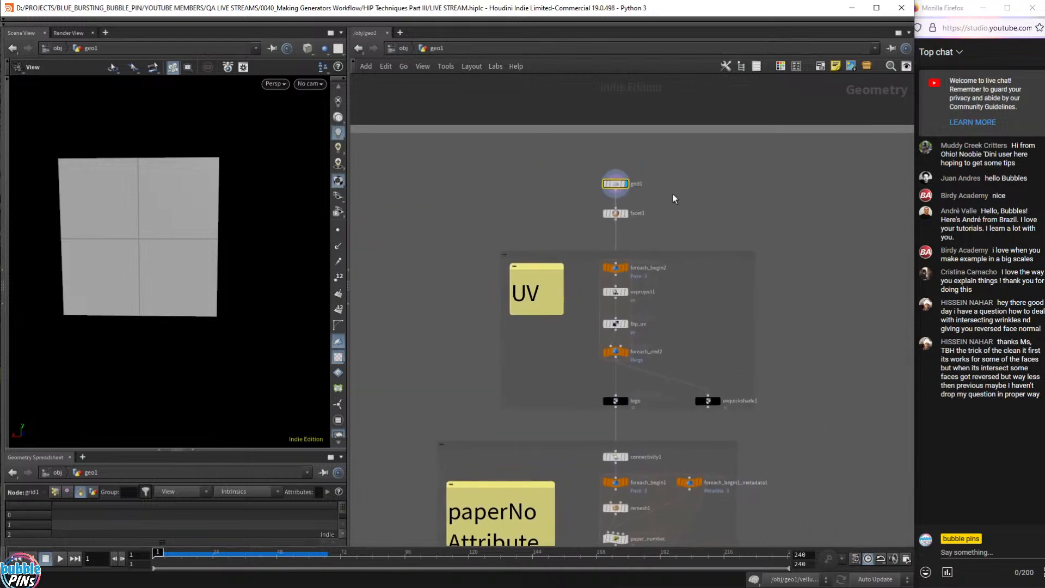
scroll(674, 199, "up", 2)
left_click_drag(128, 192, 199, 250)
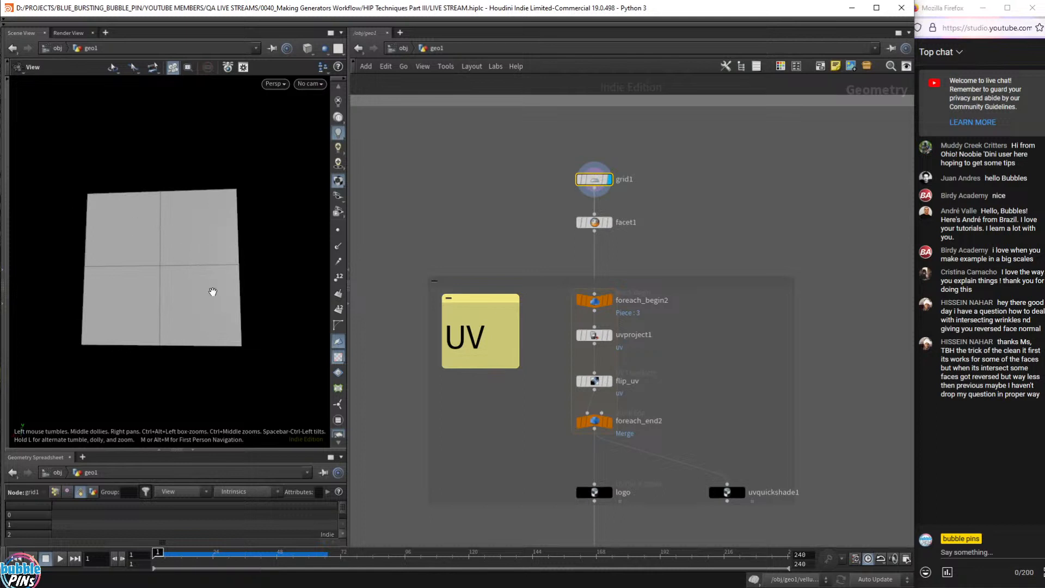
- Open grid1's floating parameters, then pull one facet1 square island along Z to show it's separate
key("p")
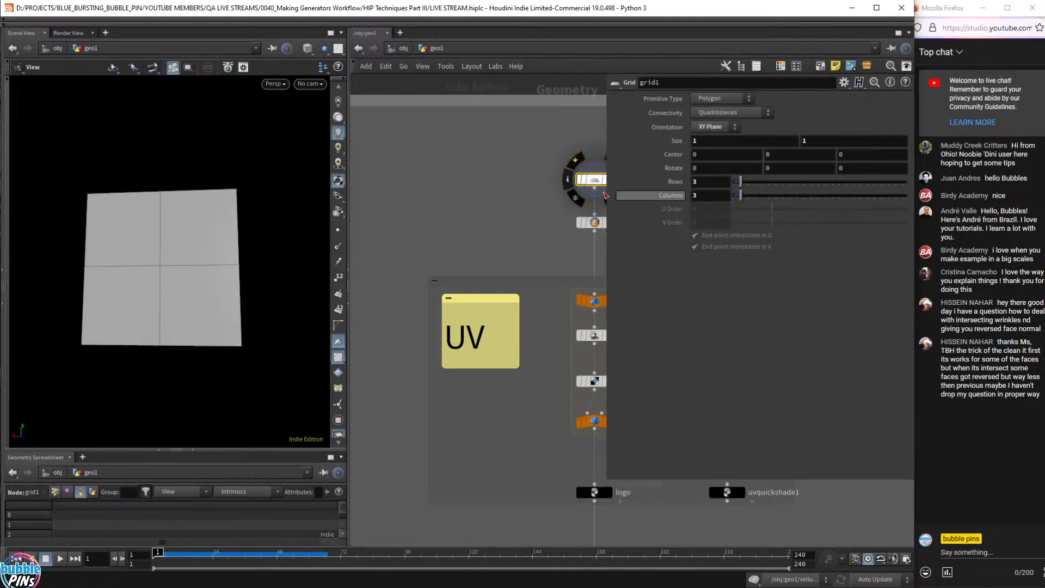
middle_click_drag(550, 221, 424, 226)
left_click_drag(544, 212, 434, 253)
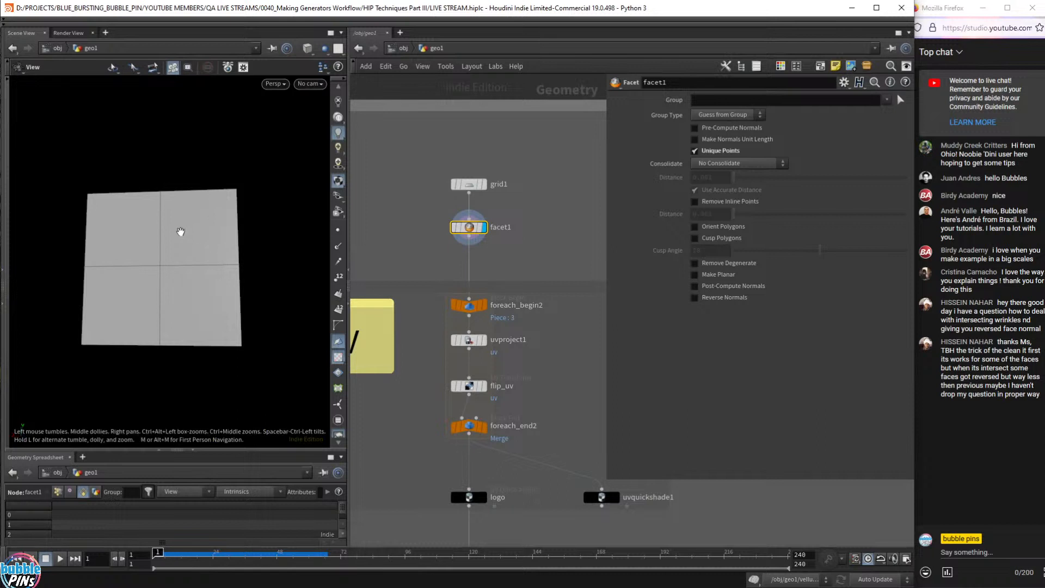
key("s")
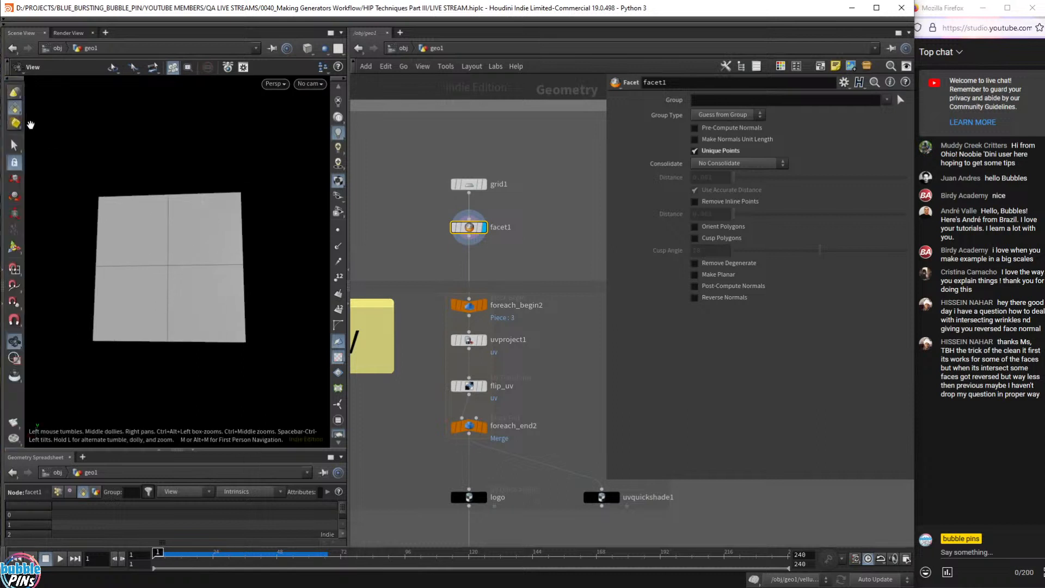
key("9")
left_click(201, 252)
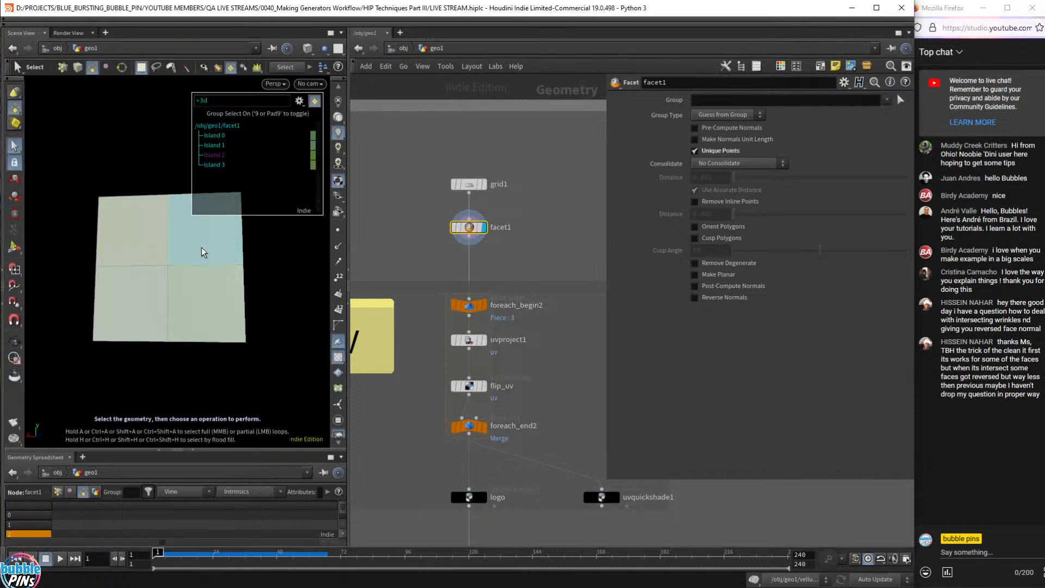
key("t")
left_click_drag(219, 241, 276, 231, "alt")
mouse_move(183, 234)
left_mouse_down("alt")
mouse_move(163, 239)
mouse_move(169, 223)
left_mouse_up("alt")
key("t")
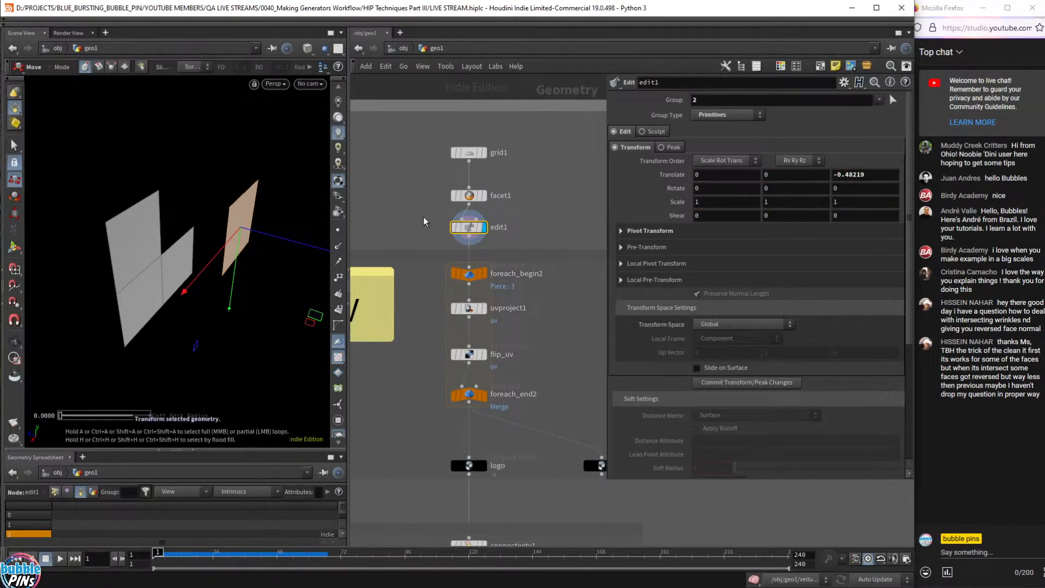
- Delete the temporary edit1 node and shrink the floating parameter window
key("Delete")
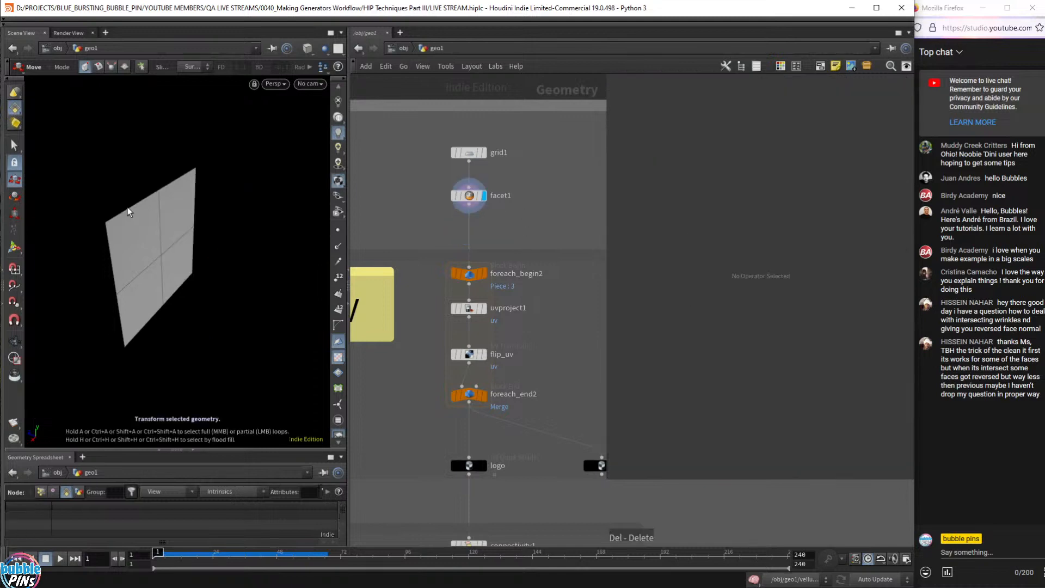
key("Escape")
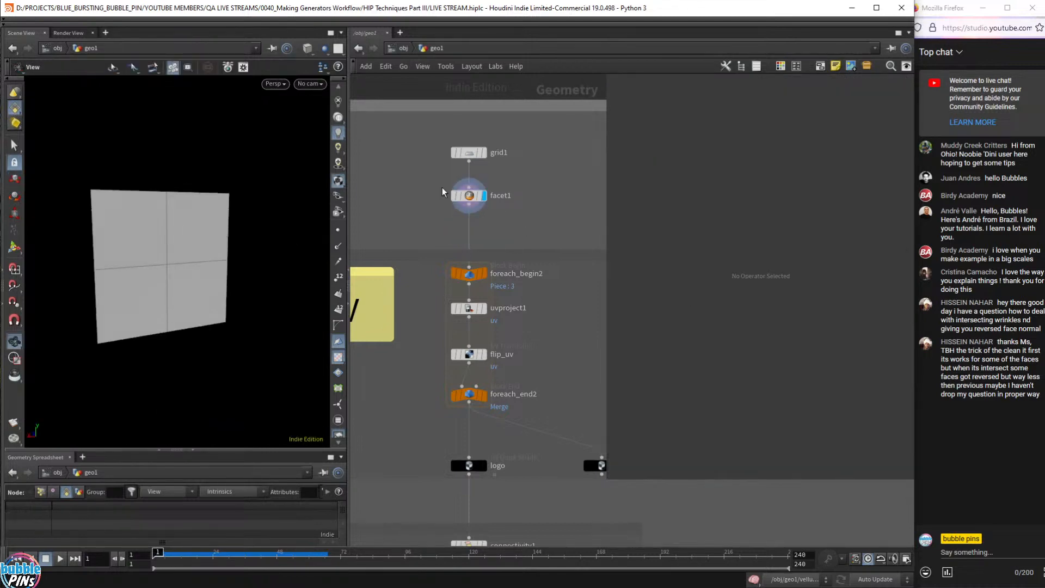
scroll(518, 231, "down", 1)
scroll(518, 231, "down", 1)
left_click_drag(611, 481, 701, 341)
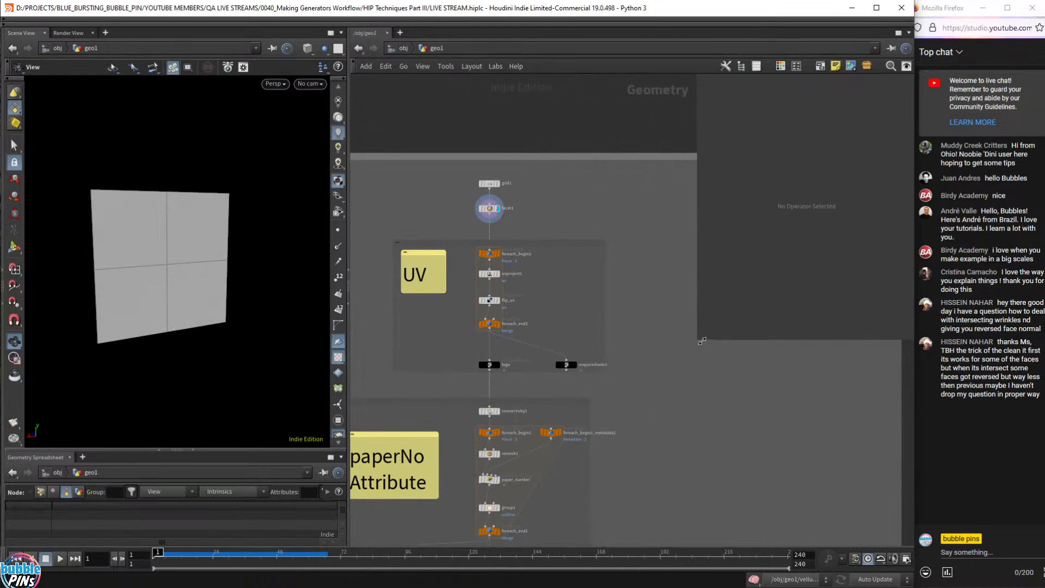
middle_click_drag(663, 408, 688, 396)
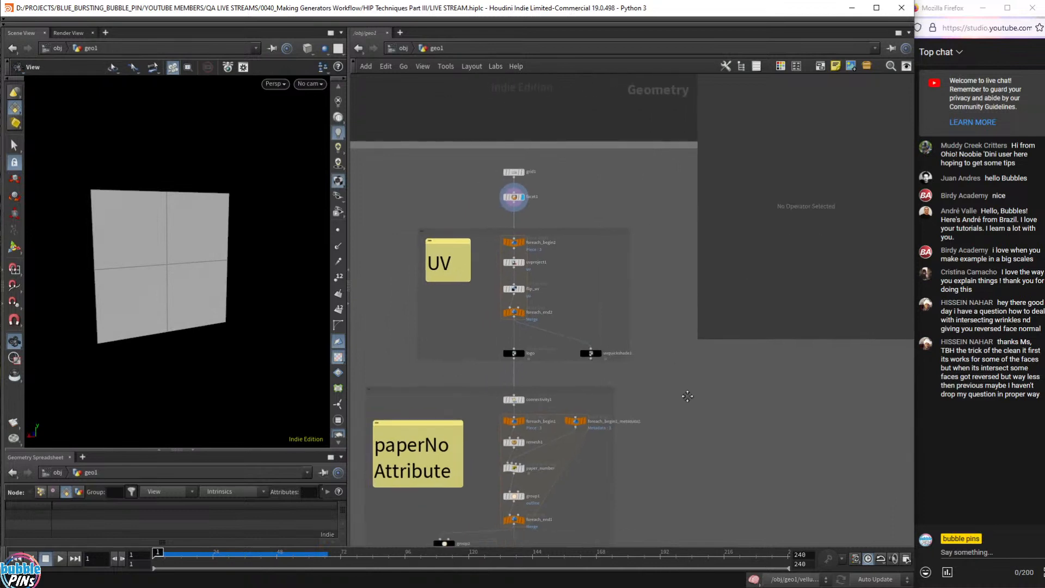
scroll(529, 359, "up", 2)
- Display the logo node's textured sheet and inspect its UV layout in the UV view
left_click(517, 347)
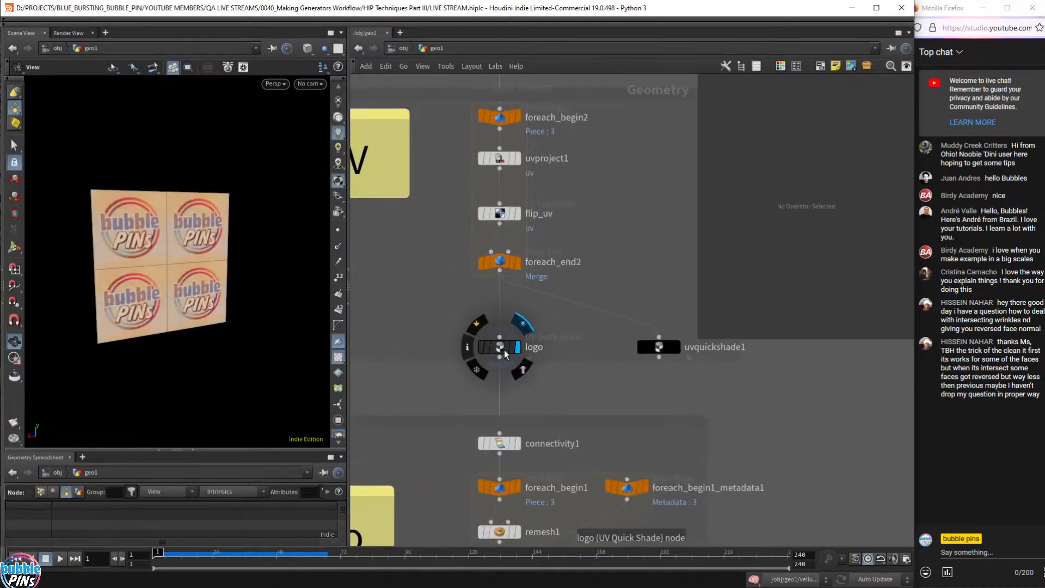
left_click_drag(426, 315, 523, 361)
mouse_move(111, 210)
left_mouse_down()
mouse_move(136, 256)
mouse_move(120, 213)
left_mouse_up()
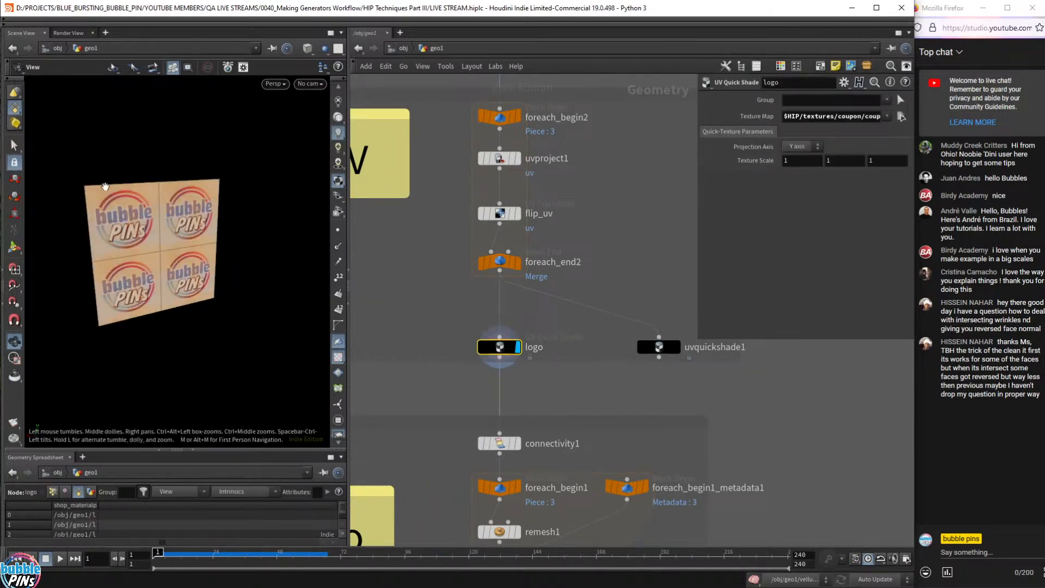
key("space+5")
scroll(221, 281, "down", 5)
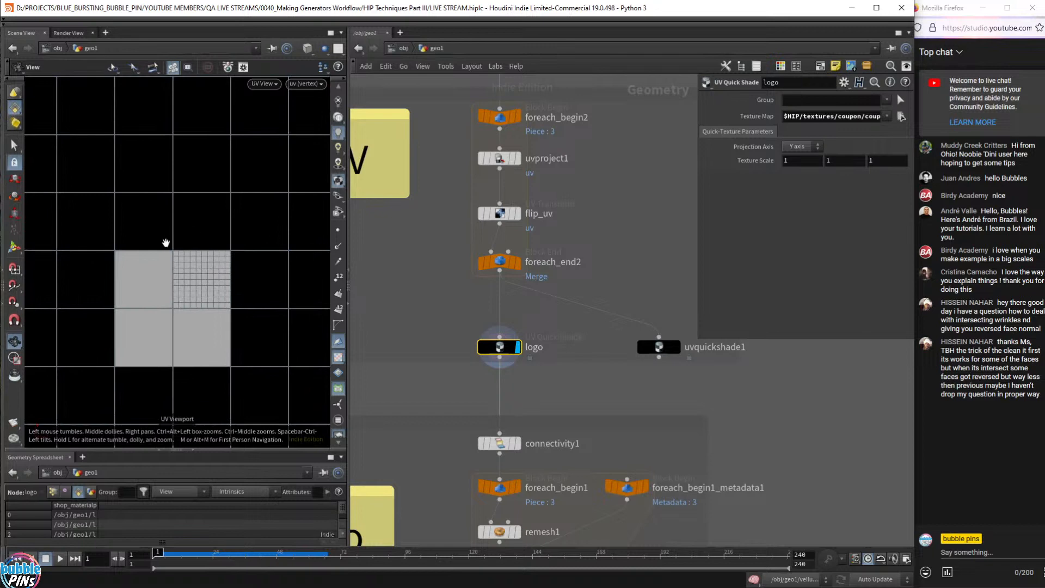
key("space+1")
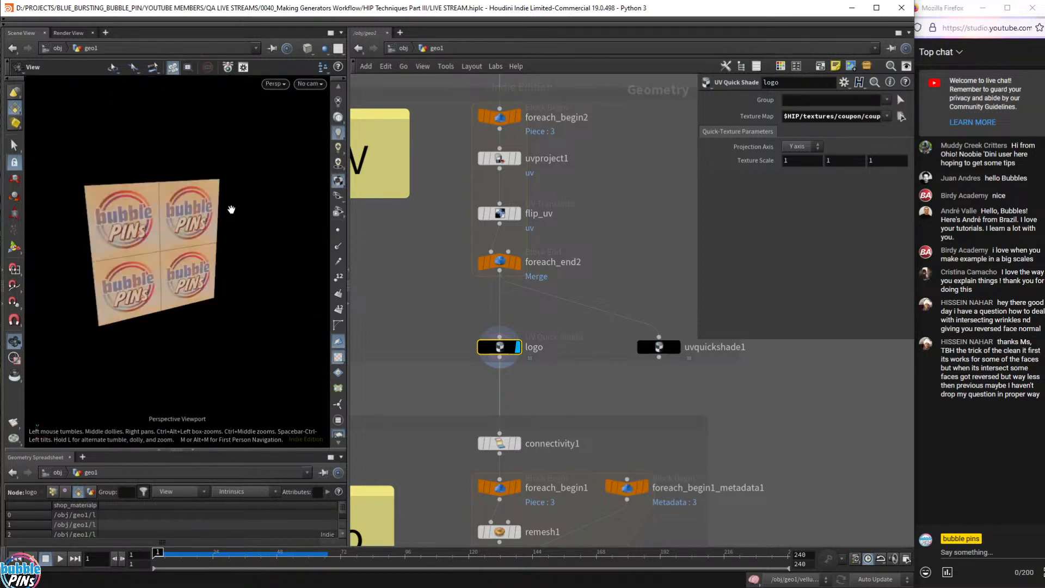
- Review the UV box nodes and foreach_begin1_metadata1 in the Coupon No Groups section
middle_click_drag(532, 499, 561, 266)
scroll(579, 256, "down", 8)
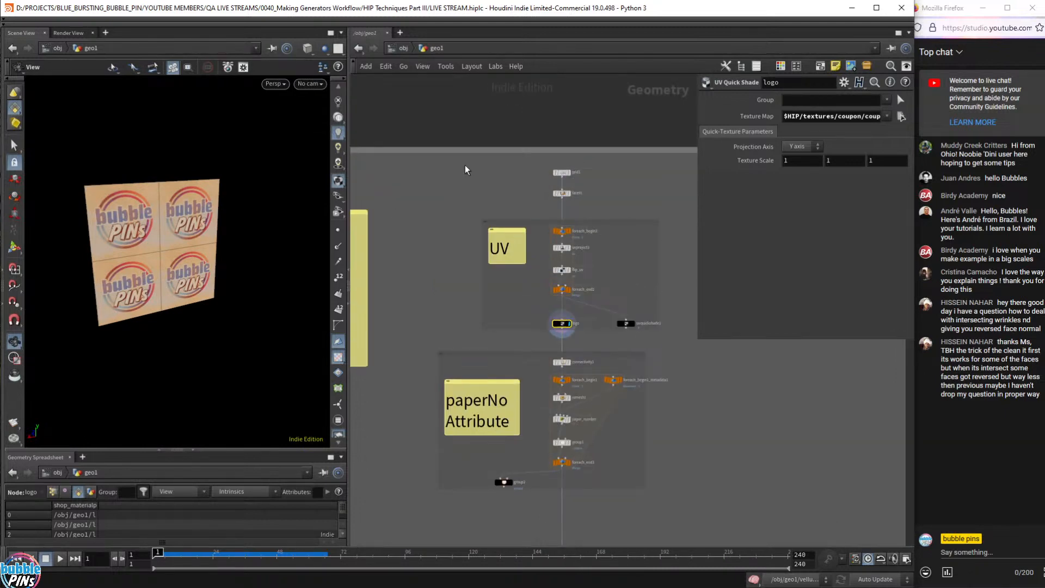
left_click_drag(464, 165, 669, 335)
middle_click_drag(467, 366, 469, 259)
left_click_drag(468, 260, 676, 406)
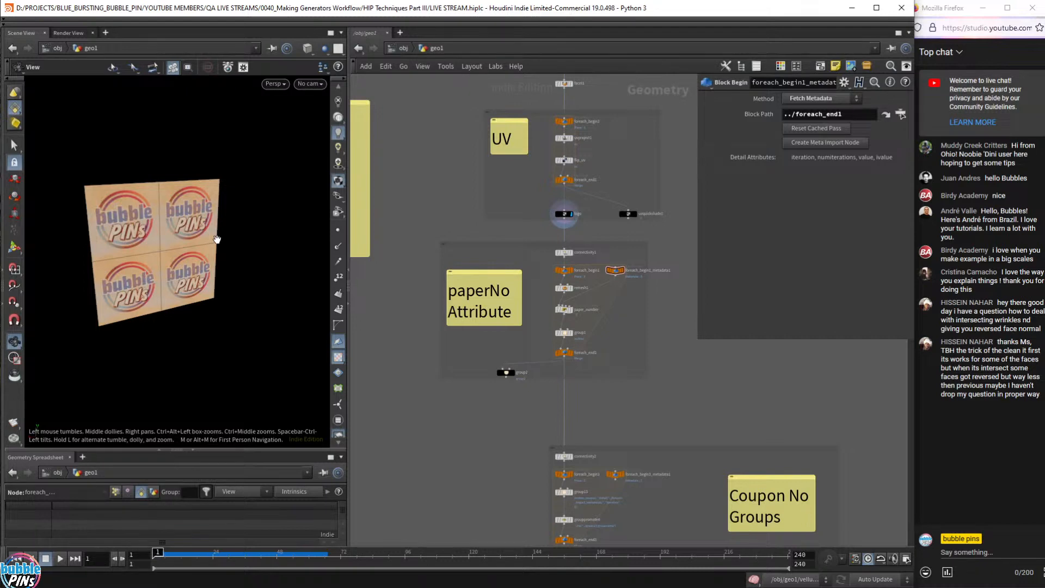
scroll(579, 371, "up", 3)
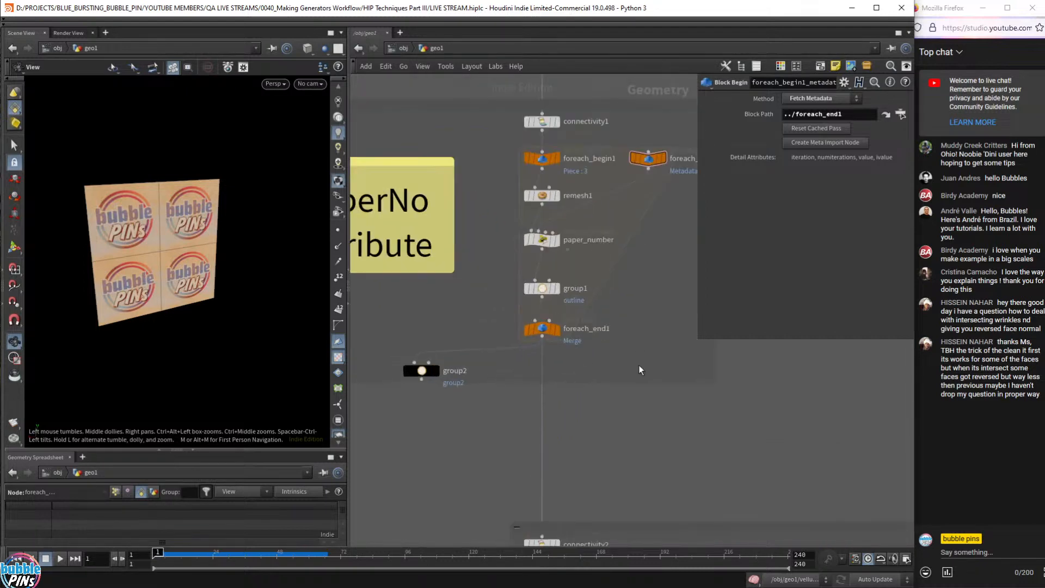
scroll(592, 371, "down", 3)
scroll(594, 367, "down", 5)
scroll(601, 366, "up", 7)
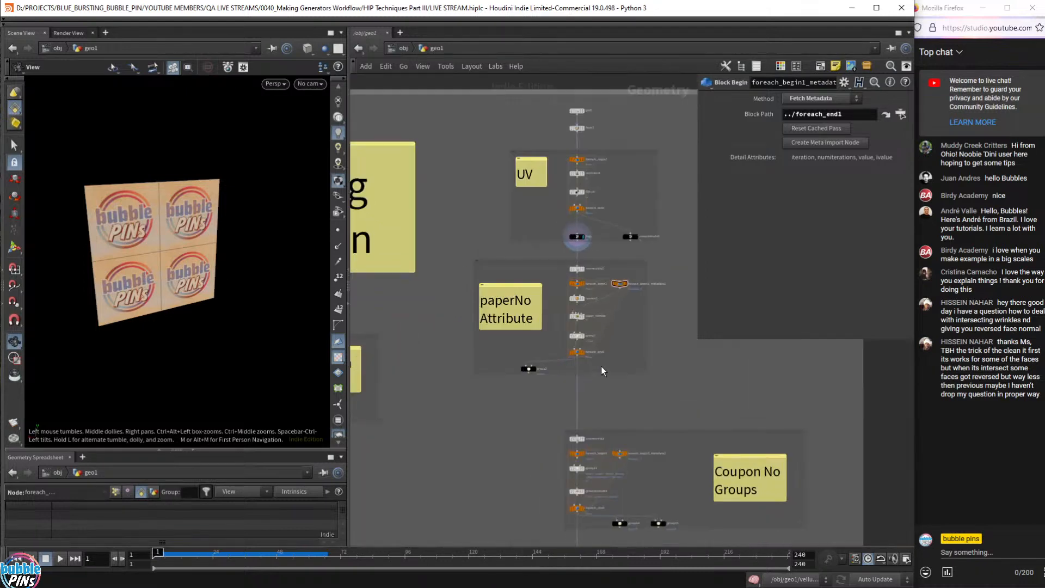
scroll(601, 365, "up", 3)
- Check foreach_end1's settings and display group2's result from the side
mouse_move(559, 335)
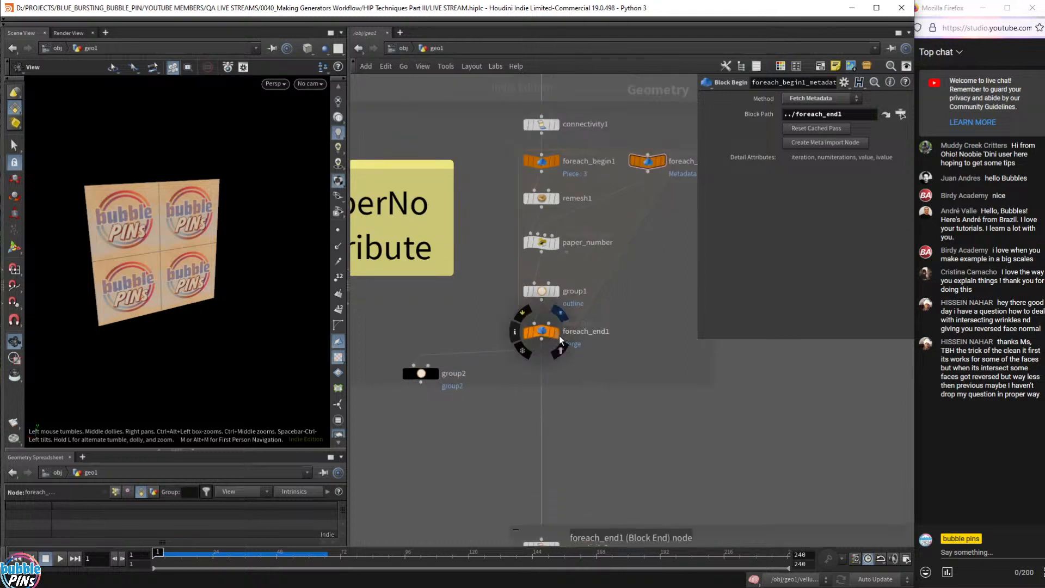
left_click(526, 332)
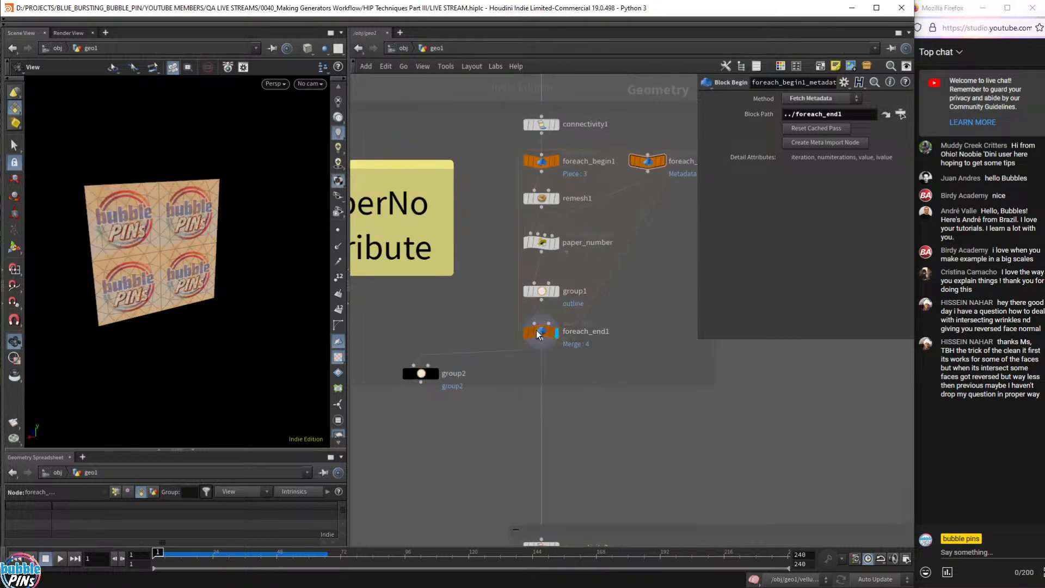
left_click(436, 373)
left_click_drag(271, 310, 201, 273)
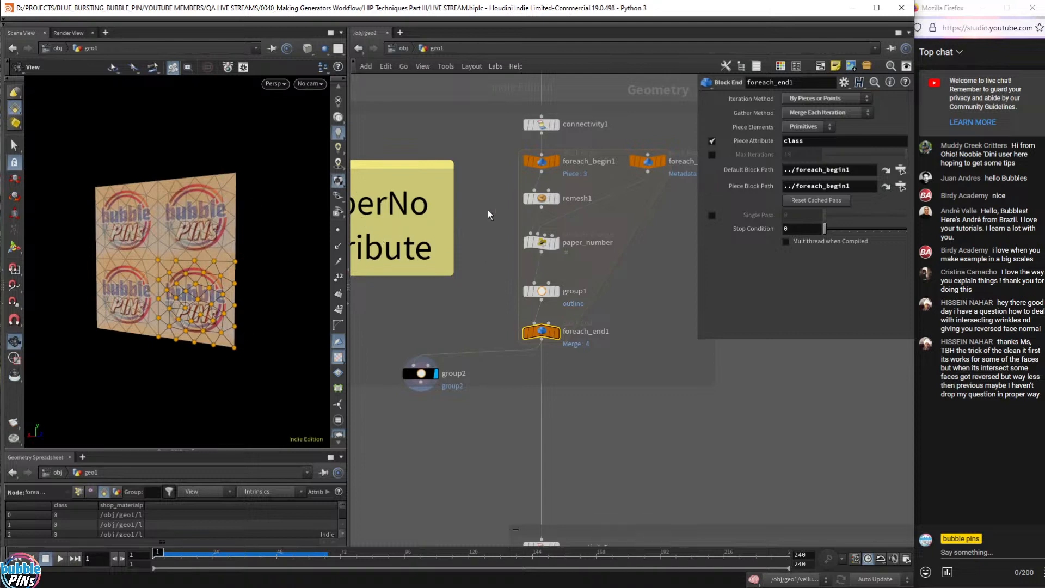
- Display the logo node and turn off material display to hide the logo texture
middle_click_drag(469, 139, 458, 297)
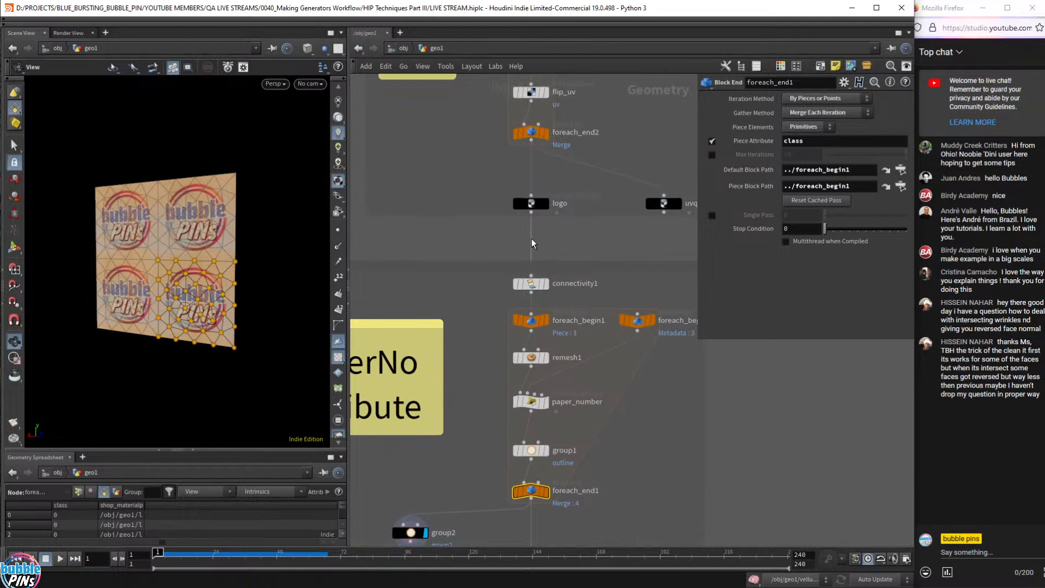
left_click(546, 204)
left_click(531, 203)
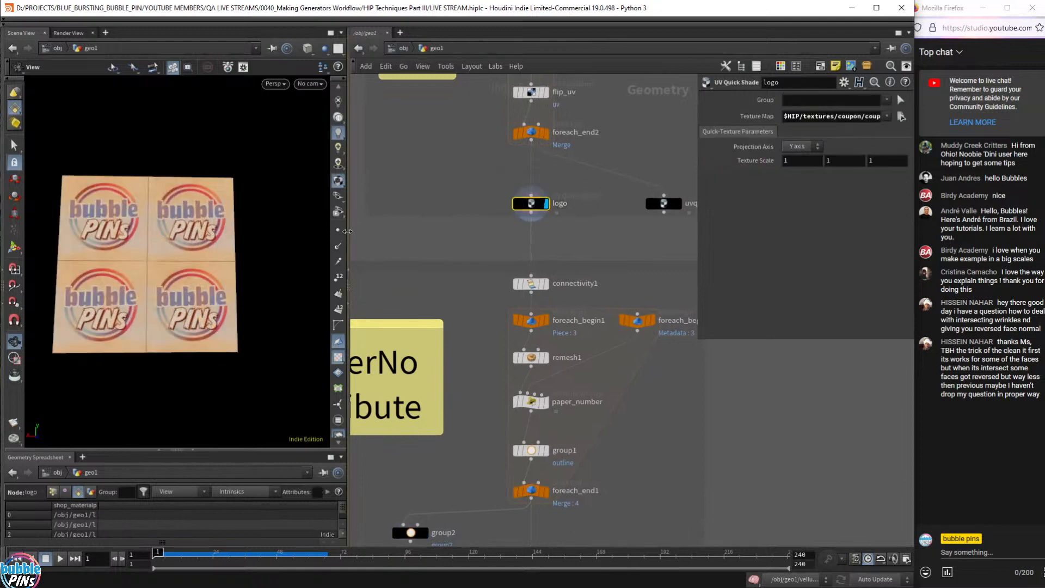
left_click_drag(261, 270, 199, 245)
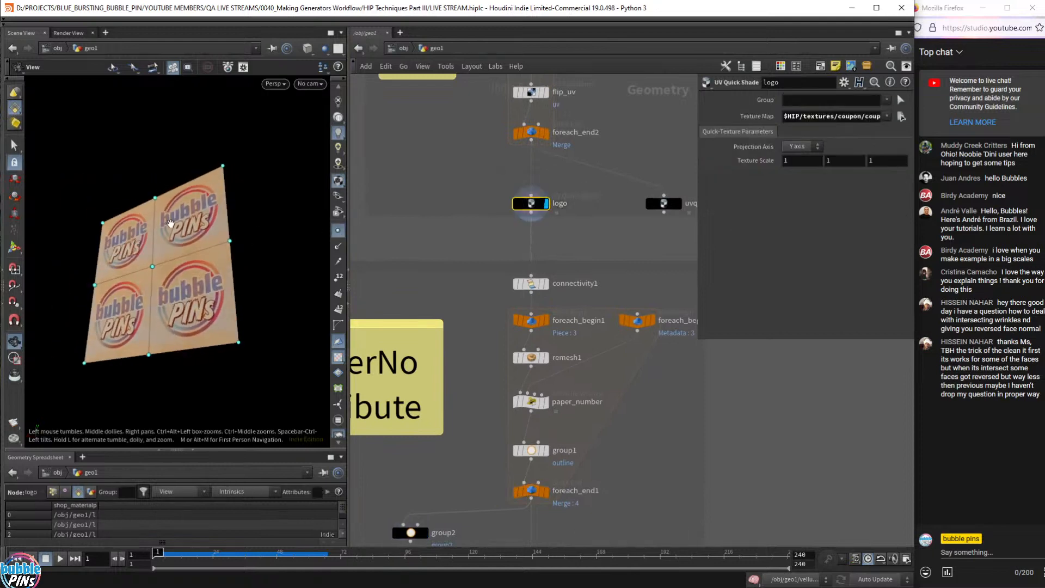
left_click(336, 182)
left_click_drag(289, 256, 250, 252)
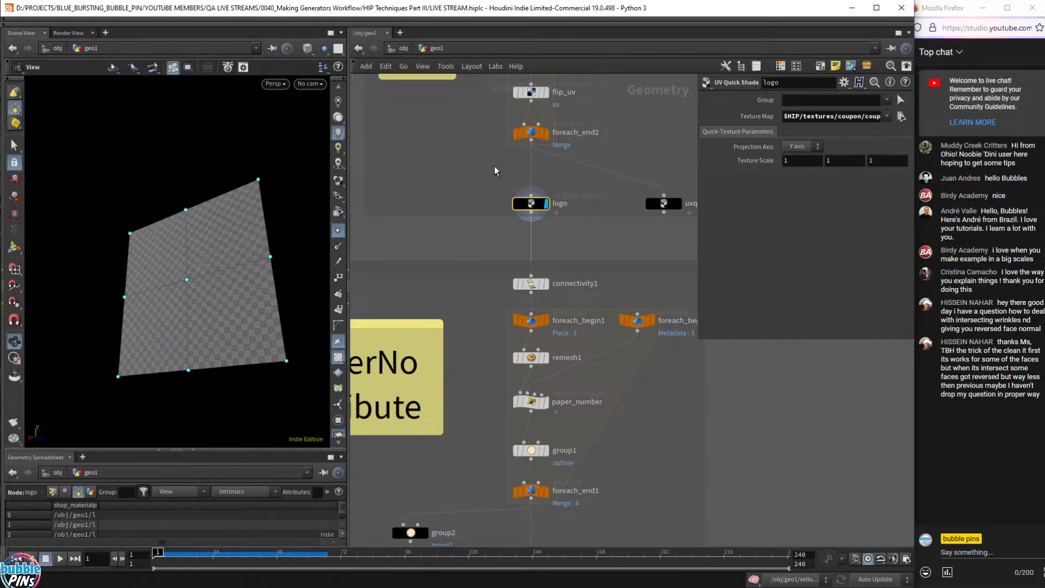
- Bypass flip_uv and uvproject1, leaving the four-panel grid plain grey in a front view
middle_click_drag(497, 170, 494, 194)
left_click_drag(167, 210, 191, 238)
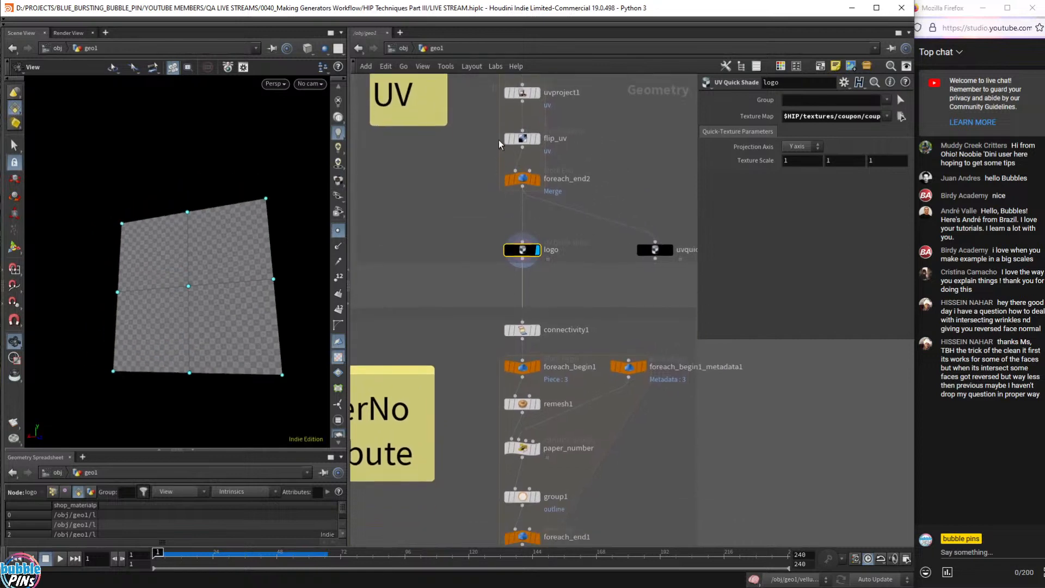
left_click(506, 137)
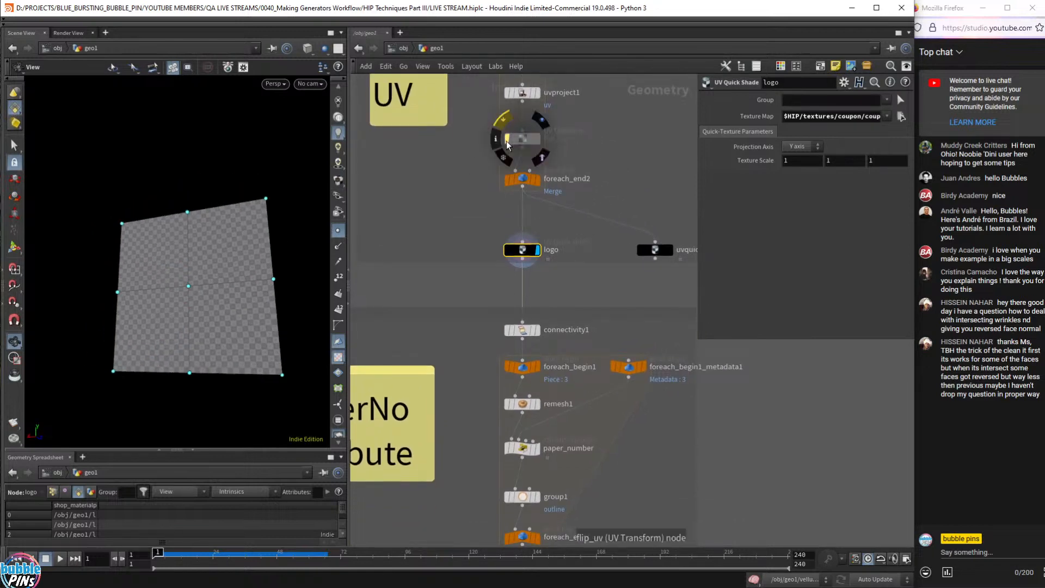
left_click(507, 92)
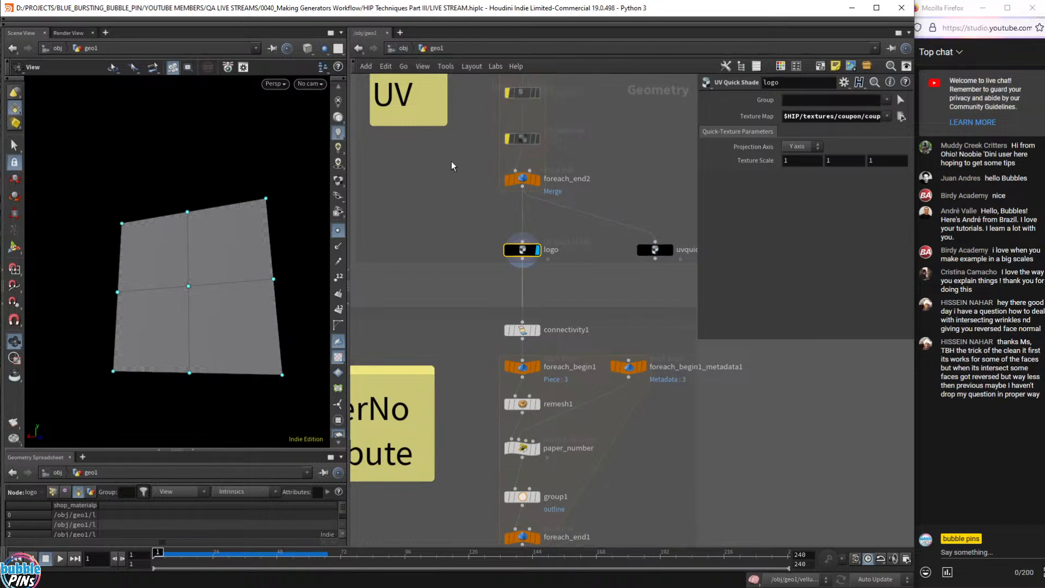
left_click_drag(278, 262, 299, 312)
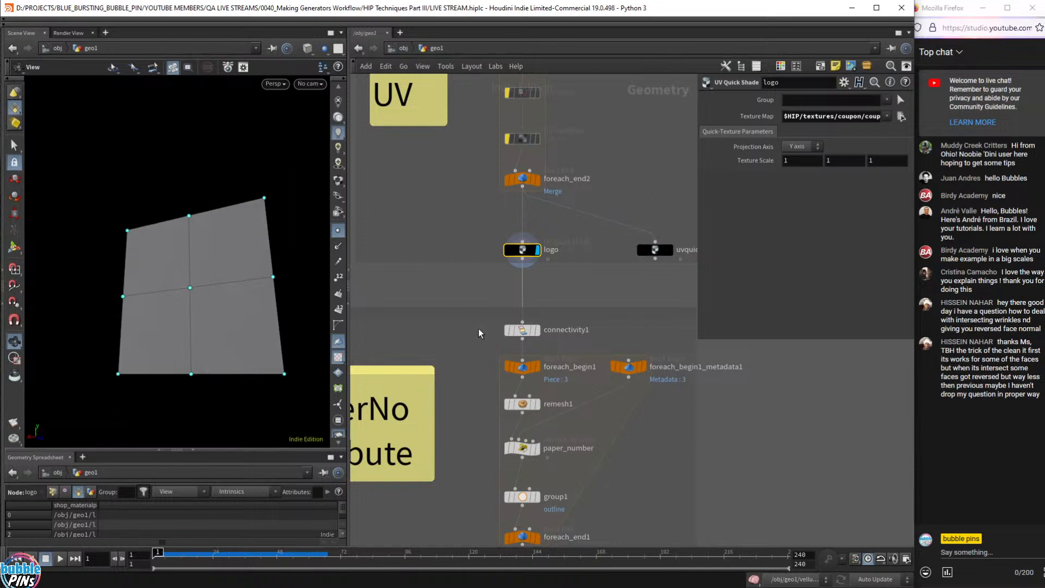
middle_click_drag(455, 364, 464, 253)
left_click_drag(194, 254, 162, 249)
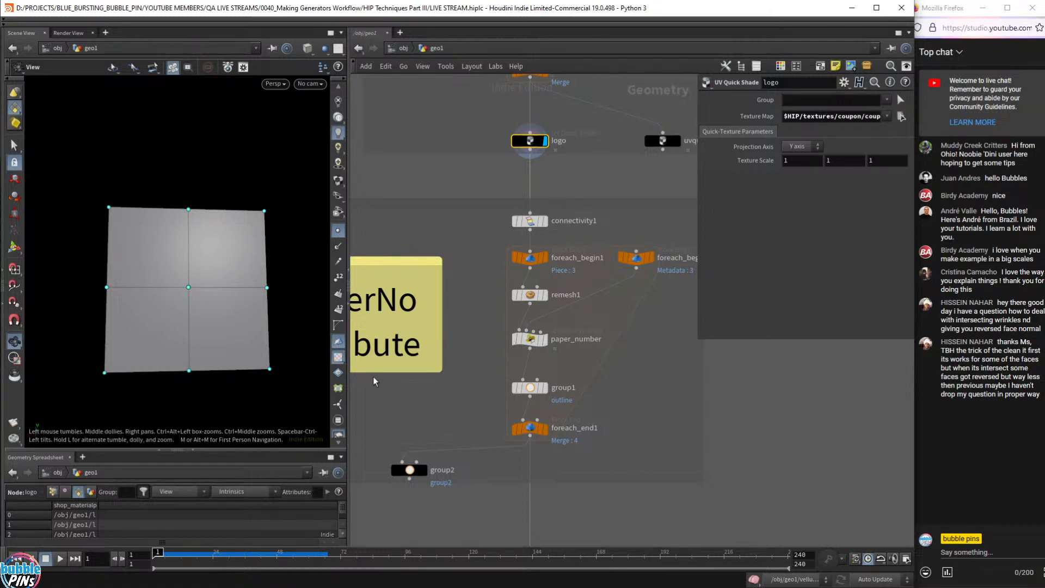
- Inspect remesh1, then display the foreach_end1 loop result and group2's highlighted points
left_click_drag(479, 310, 599, 278)
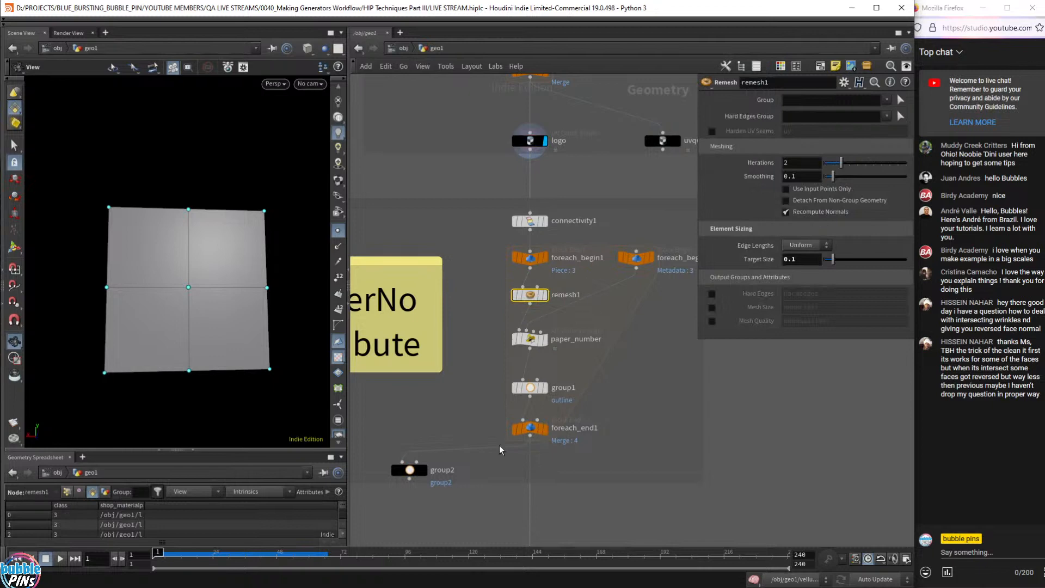
left_click(545, 430)
left_click(530, 428)
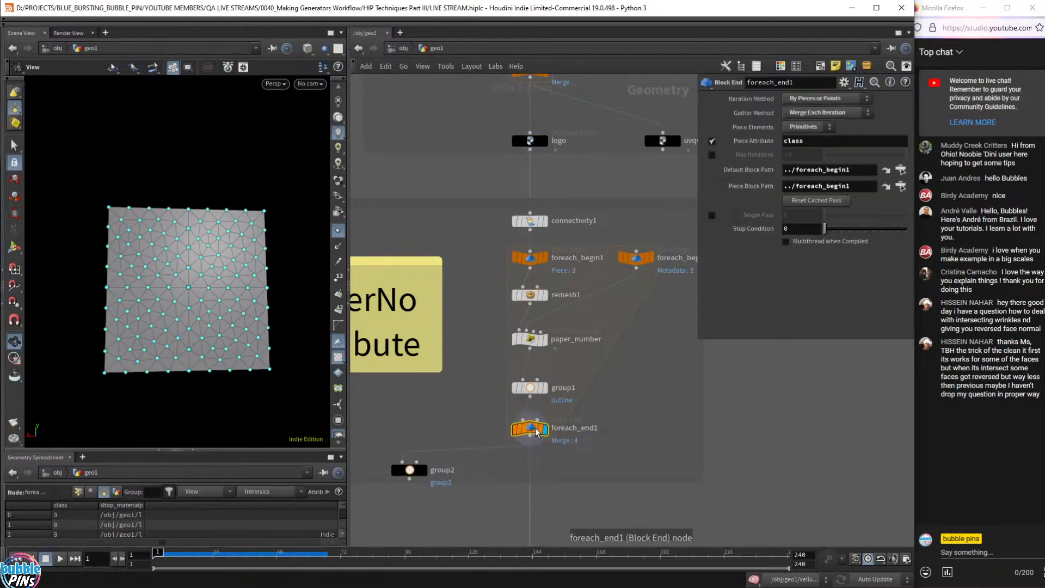
left_click(425, 470)
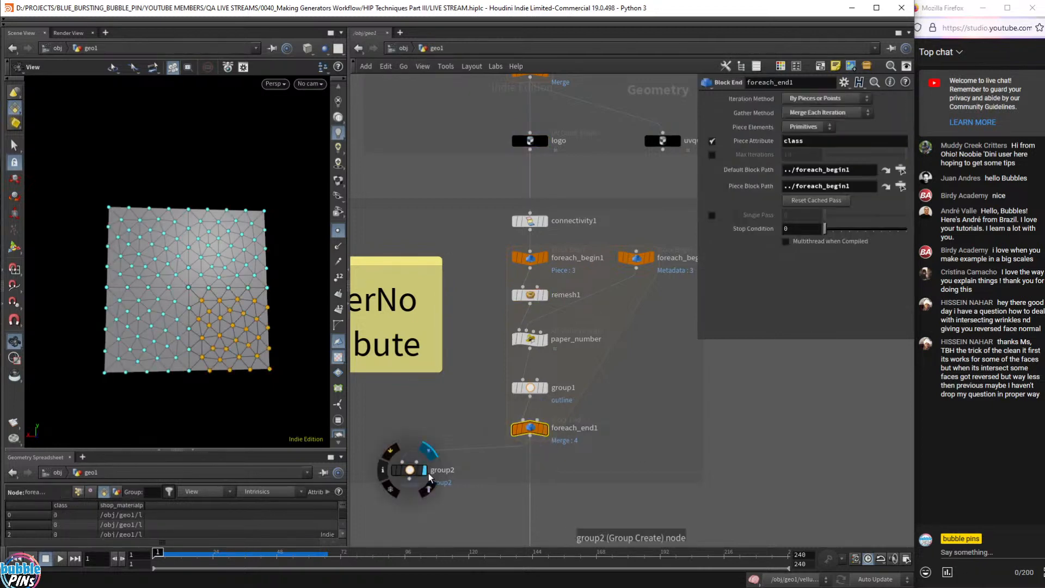
left_click_drag(210, 305, 212, 311)
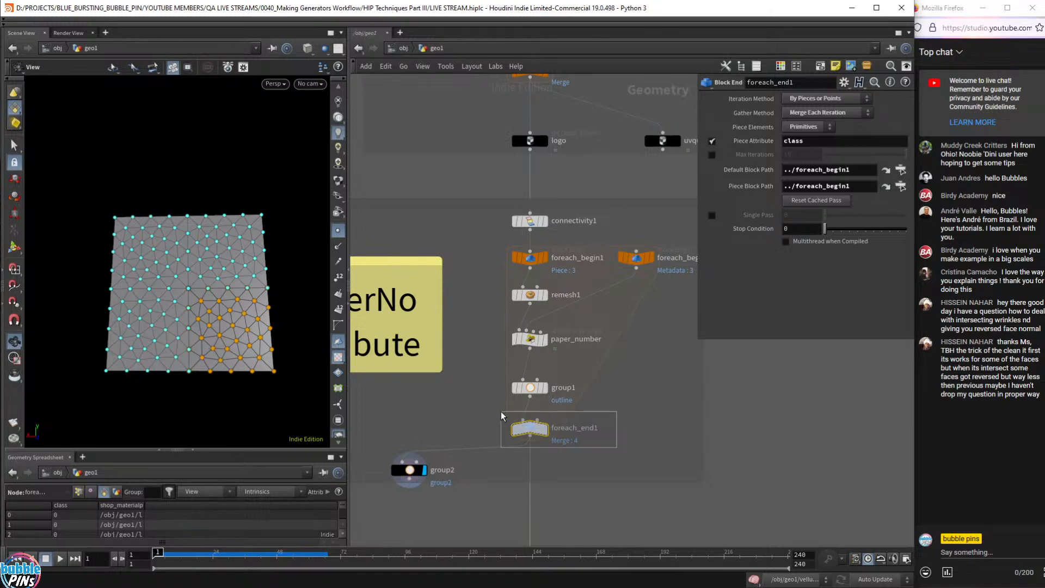
left_click(544, 429)
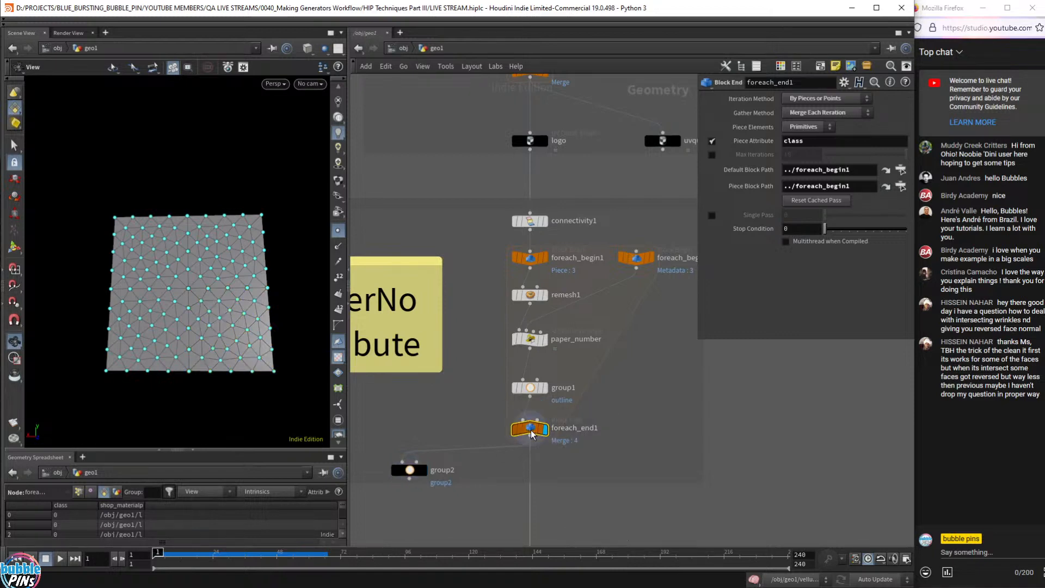
left_click(424, 470)
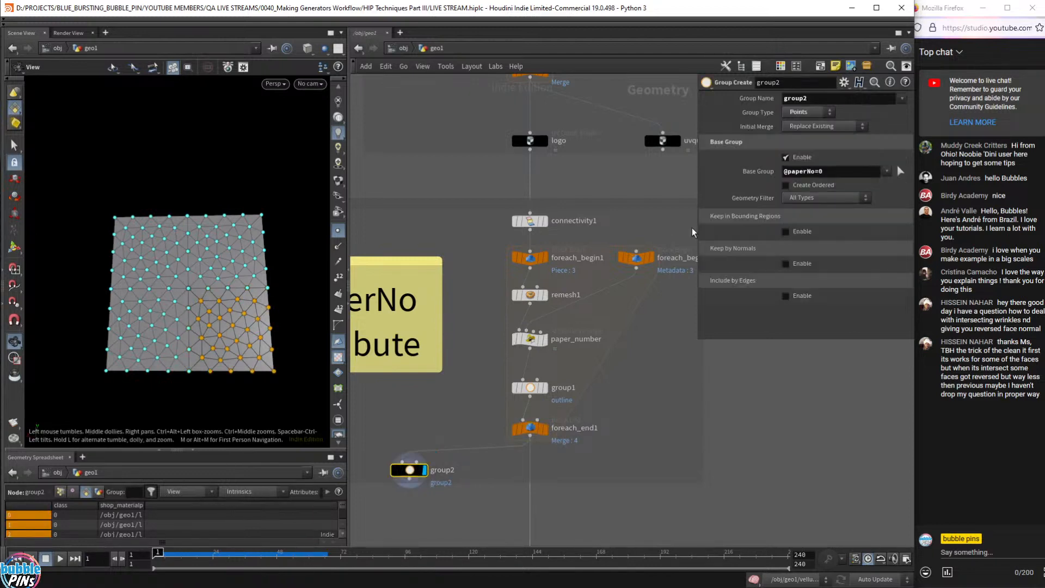
left_click(849, 172)
key("BackSpace")
type("1")
key("BackSpace")
type("2")
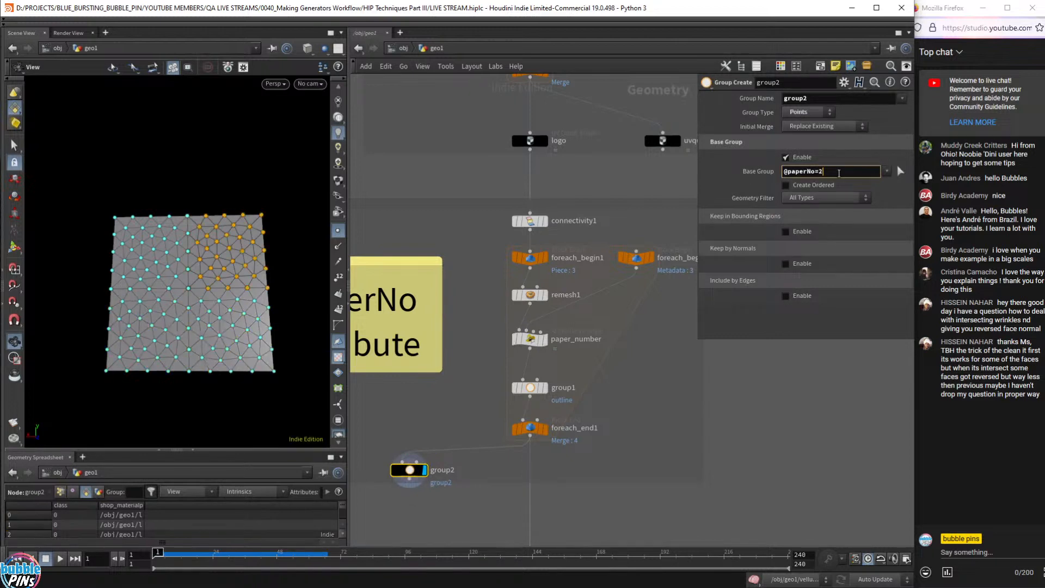
key("BackSpace")
type("3")
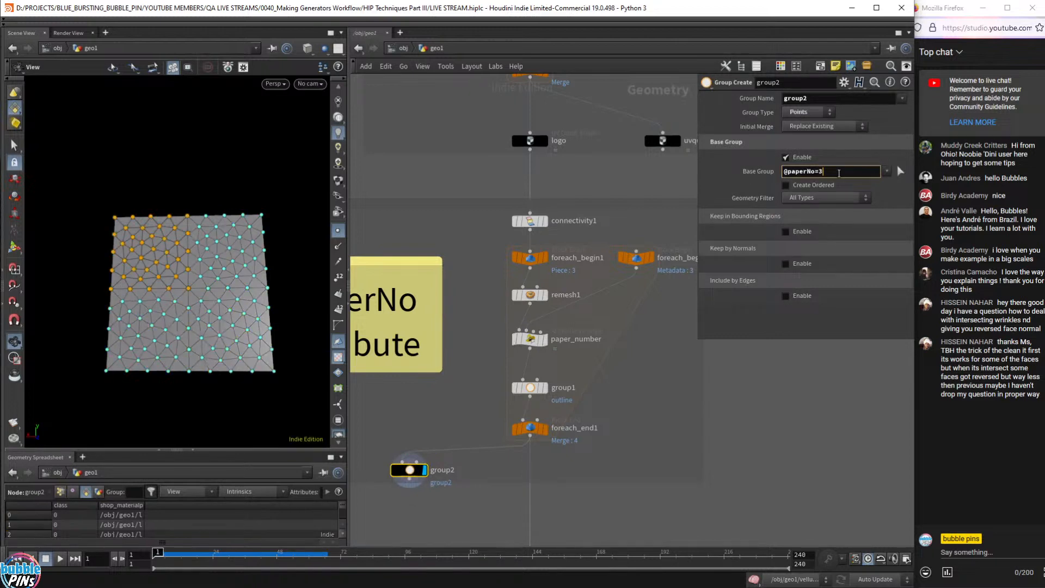
key("BackSpace")
type("0")
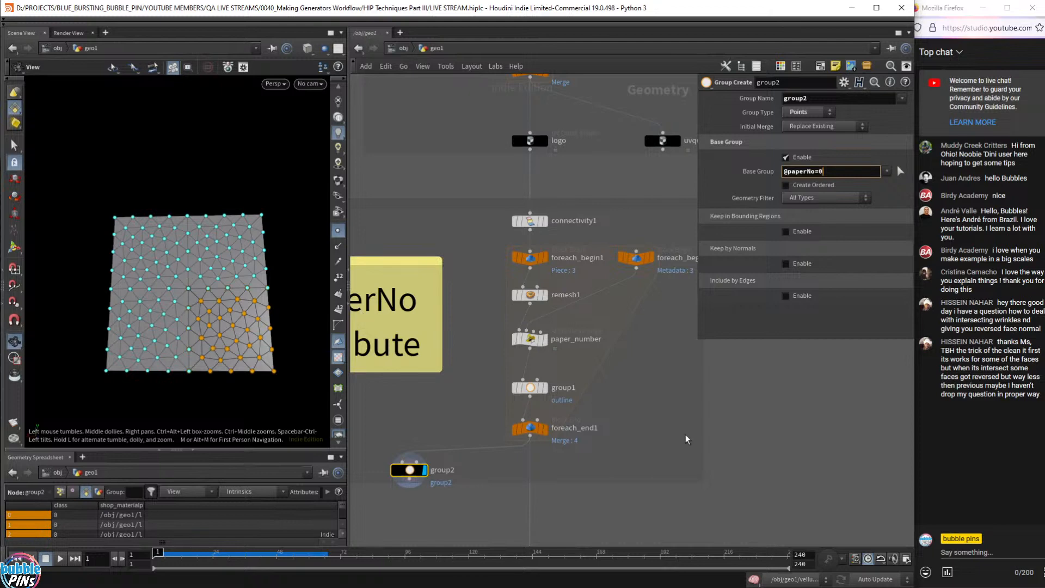
- Display the coupon group loop output and group14's highlighted points in Coupon No Groups
scroll(575, 418, "down", 2)
middle_click_drag(623, 486, 574, 245)
middle_click_drag(563, 287, 495, 266)
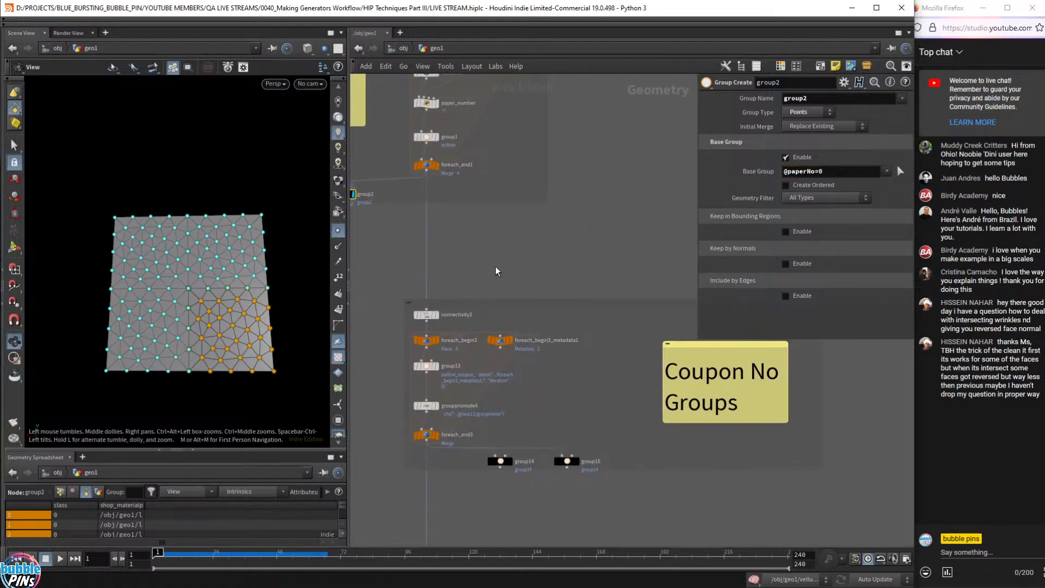
left_click(439, 435)
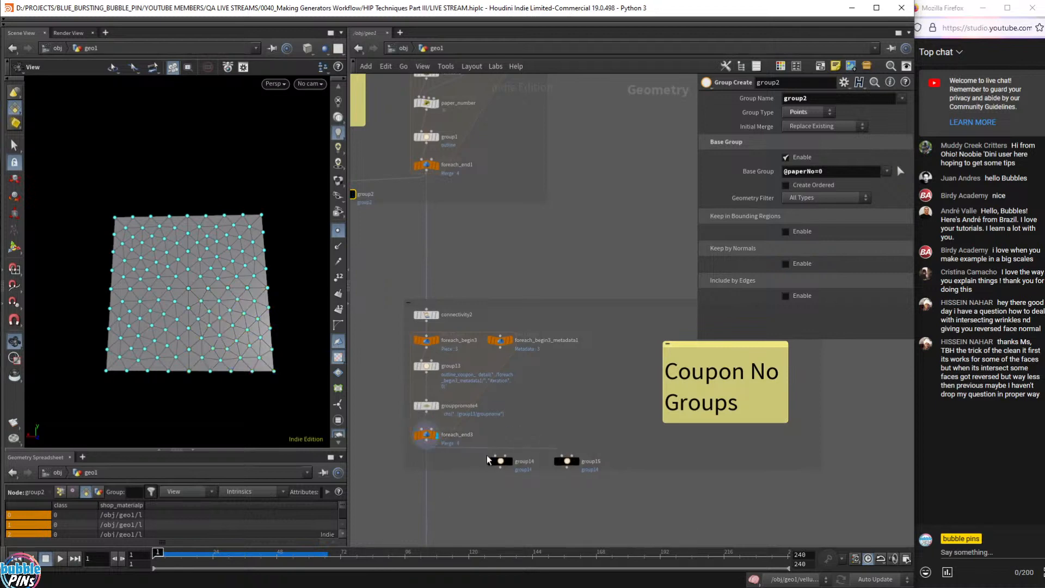
left_click(512, 463)
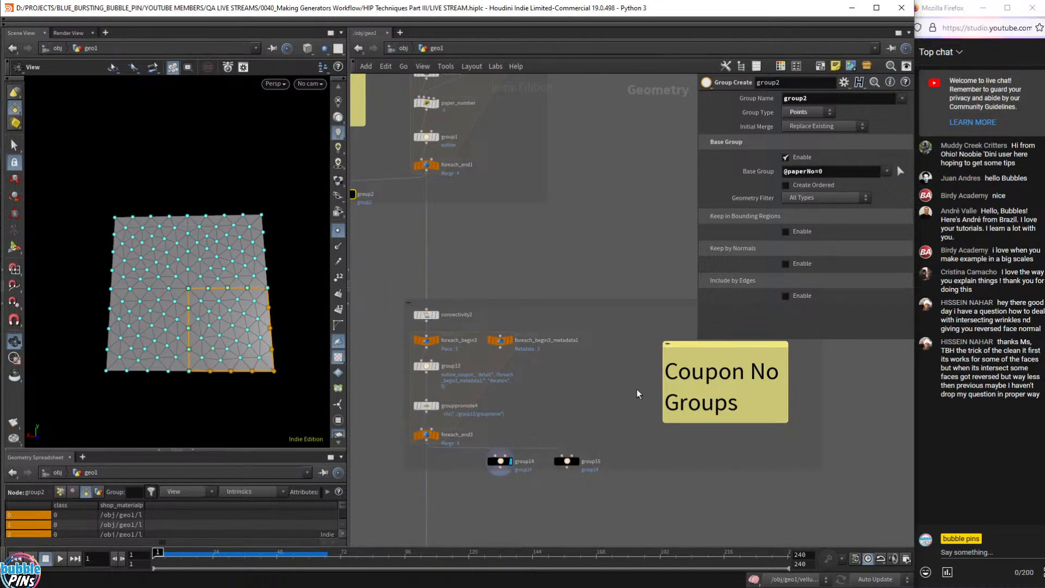
left_click_drag(399, 294, 841, 489)
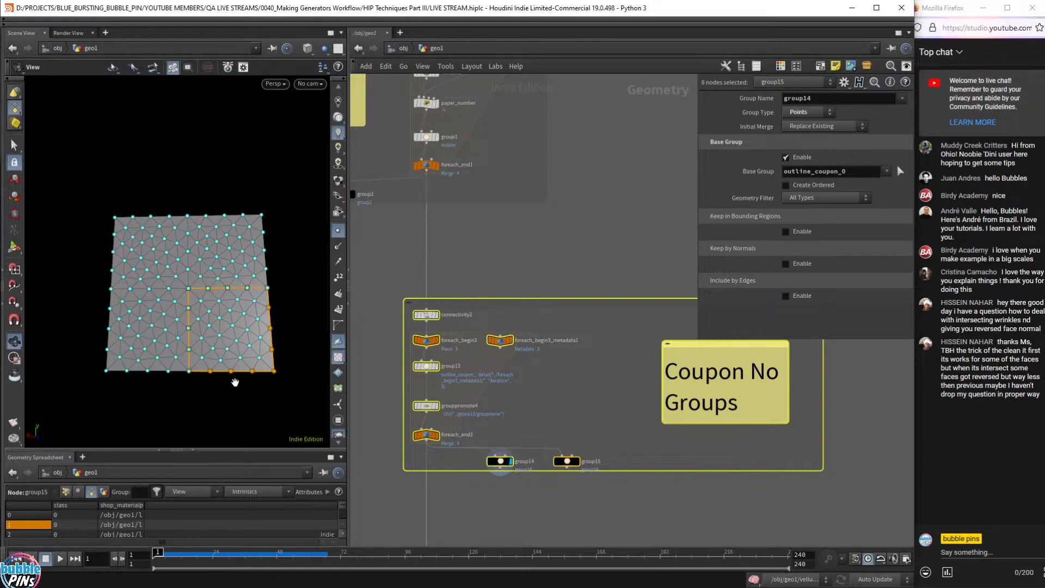
- Display group15 and step its group through outline_coupon_1, outline_coupon_3, then outline_coupon_0
left_click(578, 462)
left_click(860, 173)
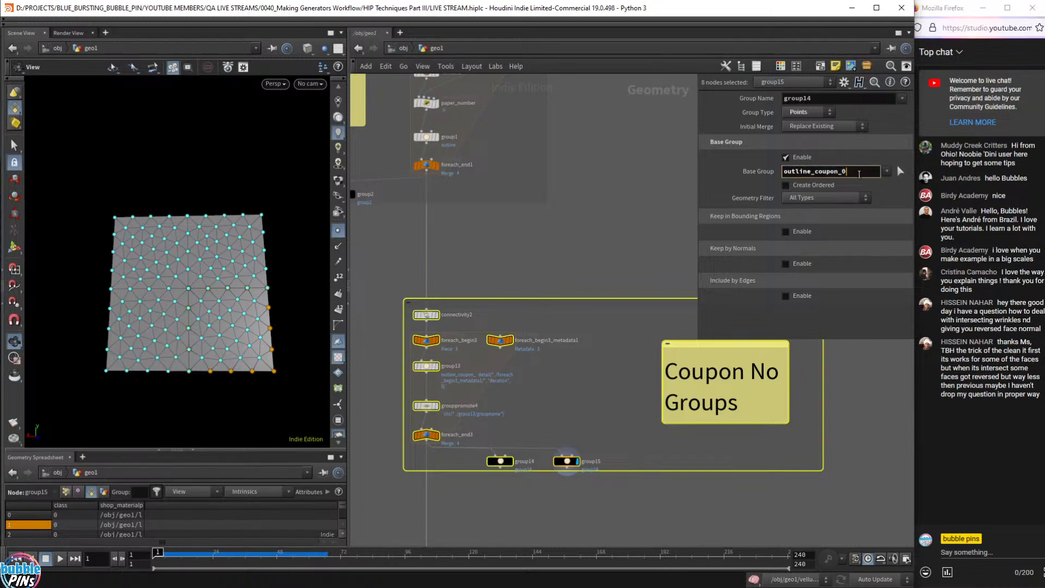
key("BackSpace")
type("1")
key("BackSpace")
type("3")
key("BackSpace")
type("0")
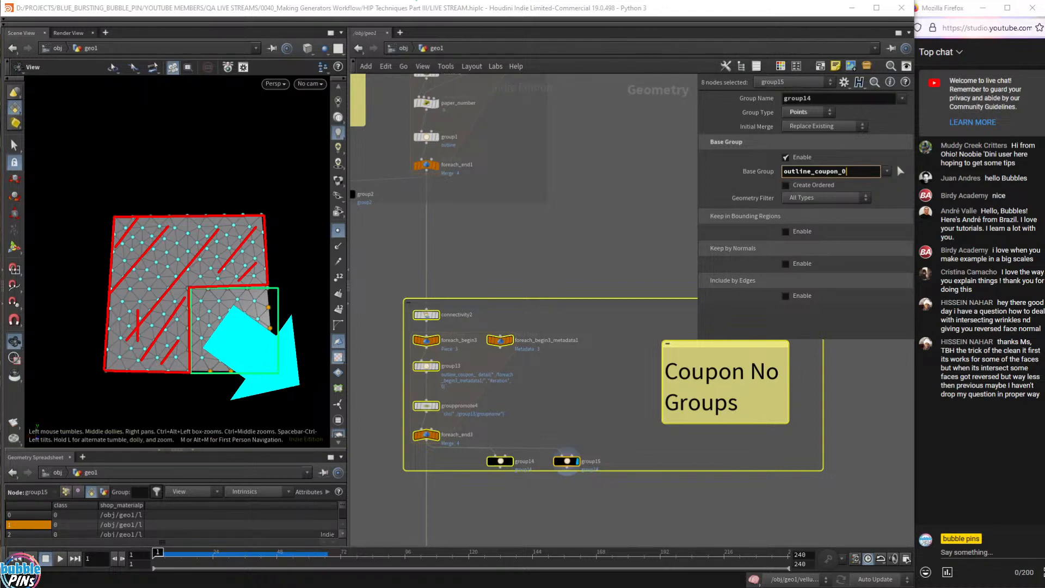
- Select the Tearing_Coupon_PARAMETERS null, showing Coupon# to Tear Off 0 and Animation Frame 24
middle_click_drag(573, 412, 626, 289)
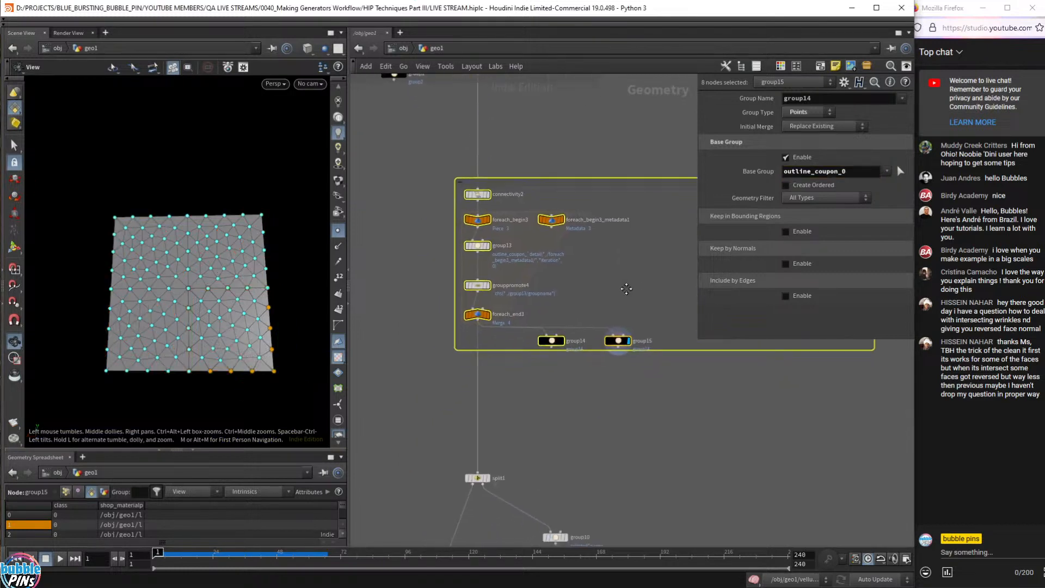
scroll(626, 289, "up", 5)
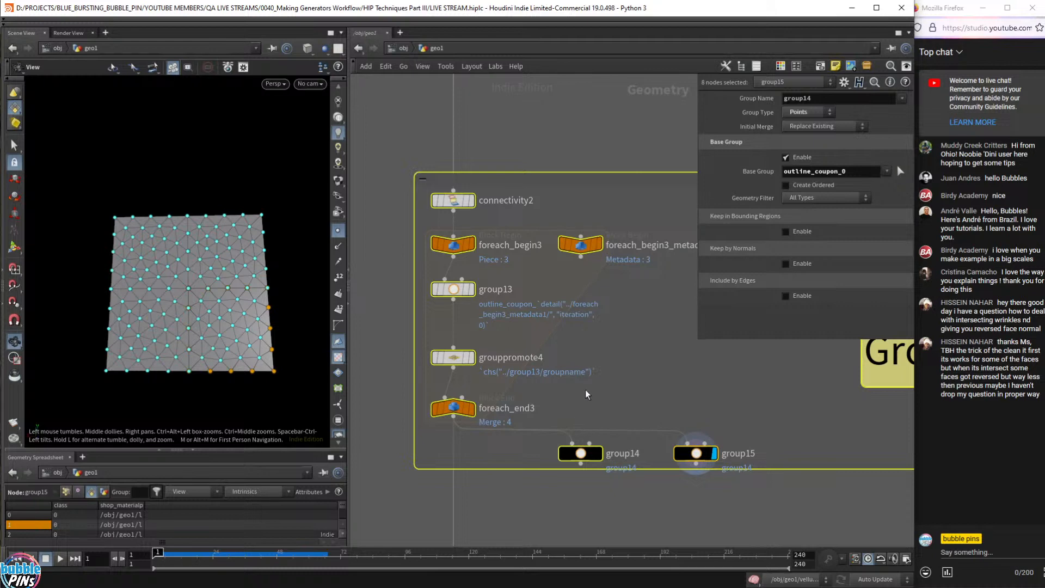
scroll(676, 398, "down", 5)
left_click_drag(493, 237, 747, 472)
scroll(544, 326, "up", 5)
scroll(531, 335, "down", 7)
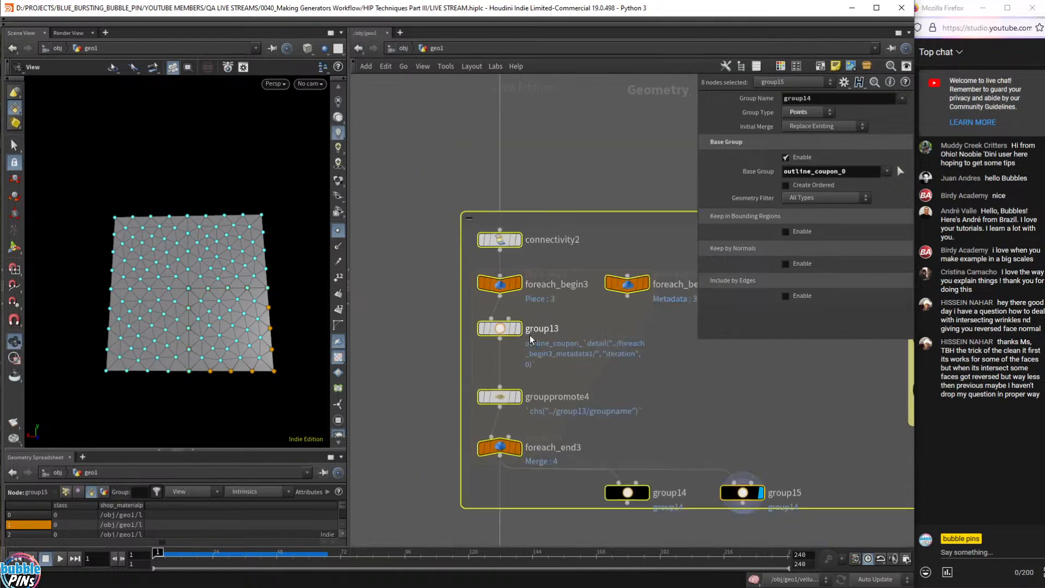
middle_click_drag(403, 238, 559, 365)
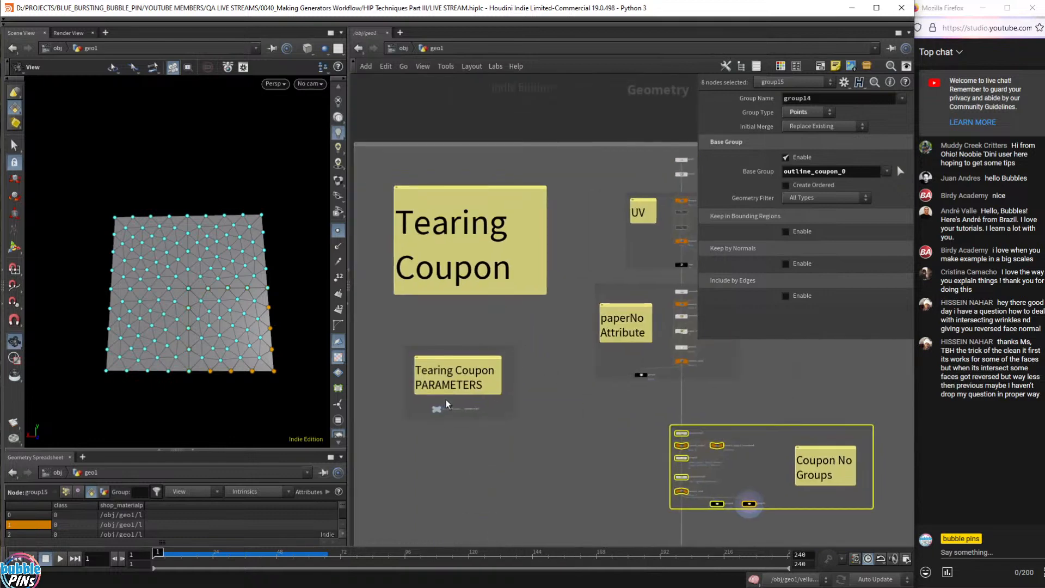
scroll(446, 402, "up", 4)
left_click(418, 420)
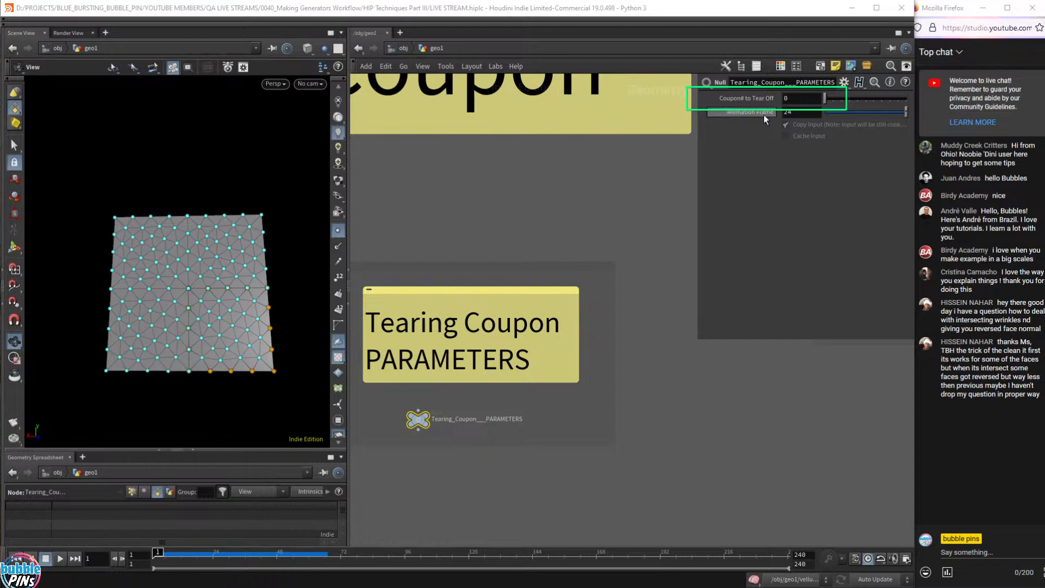
- Set Coupon# to Tear Off to 1 and display the OUT_Tearing_Coupon output
left_click(798, 99)
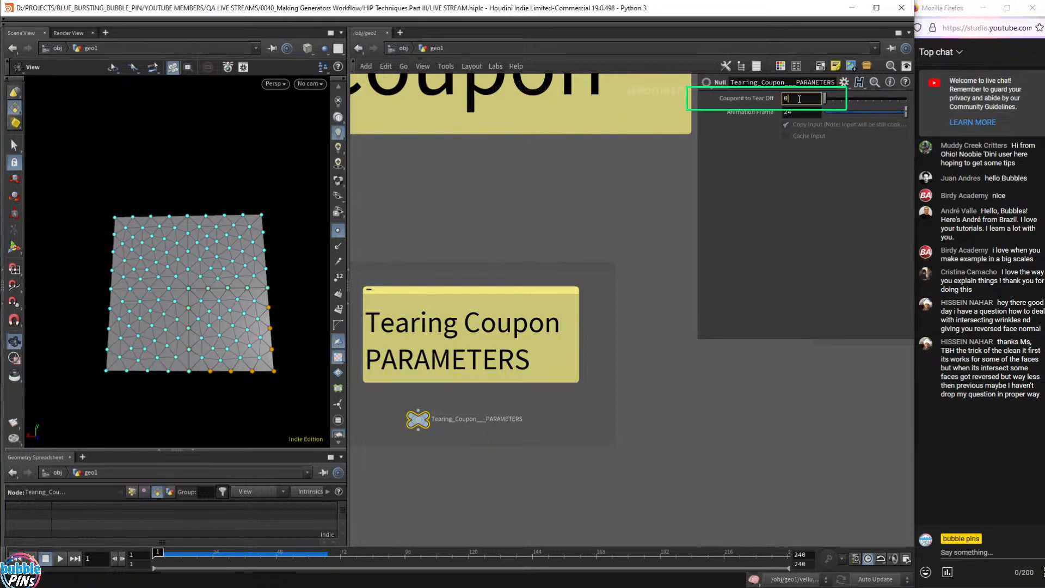
type("1")
scroll(646, 336, "down", 4)
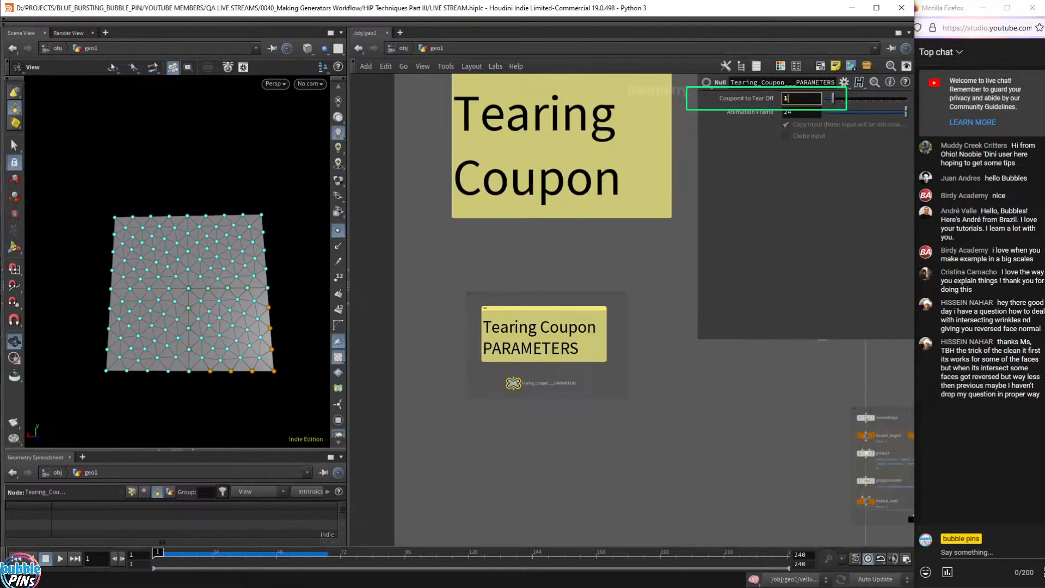
scroll(732, 400, "down", 3)
middle_click_drag(735, 484, 446, 193)
middle_click_drag(549, 409, 561, 63)
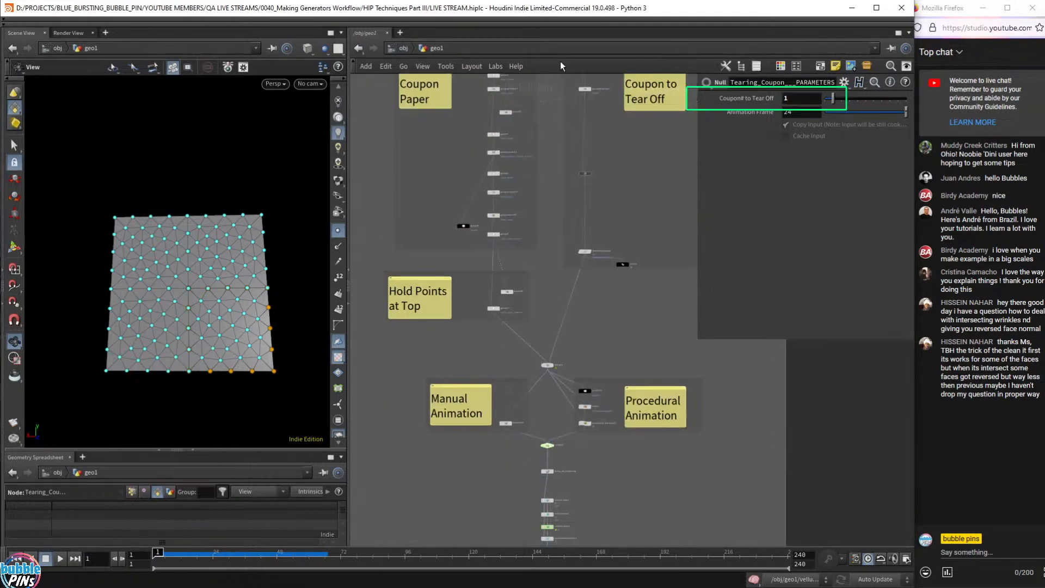
middle_click_drag(537, 505, 560, 347)
scroll(563, 415, "up", 4)
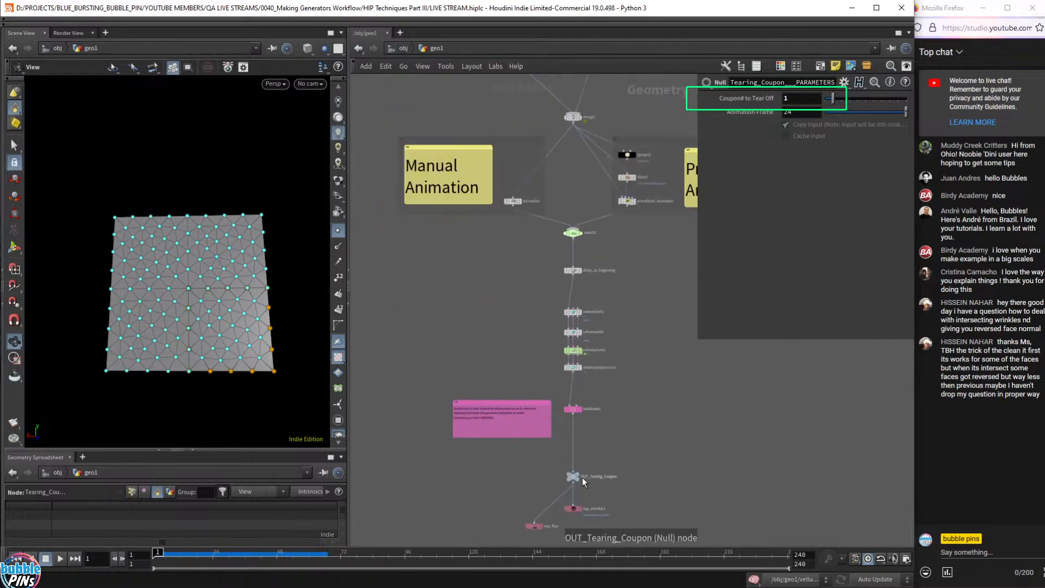
left_click(583, 478)
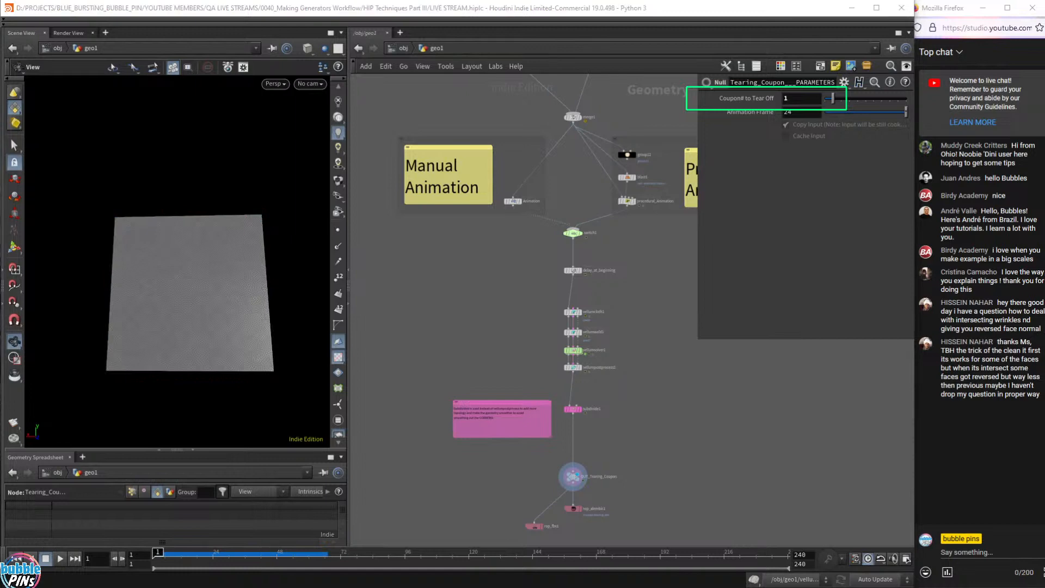
- Play the tear to frame 44, then frame the Tearing_Coupon_PARAMETERS node in the network
left_click(555, 17)
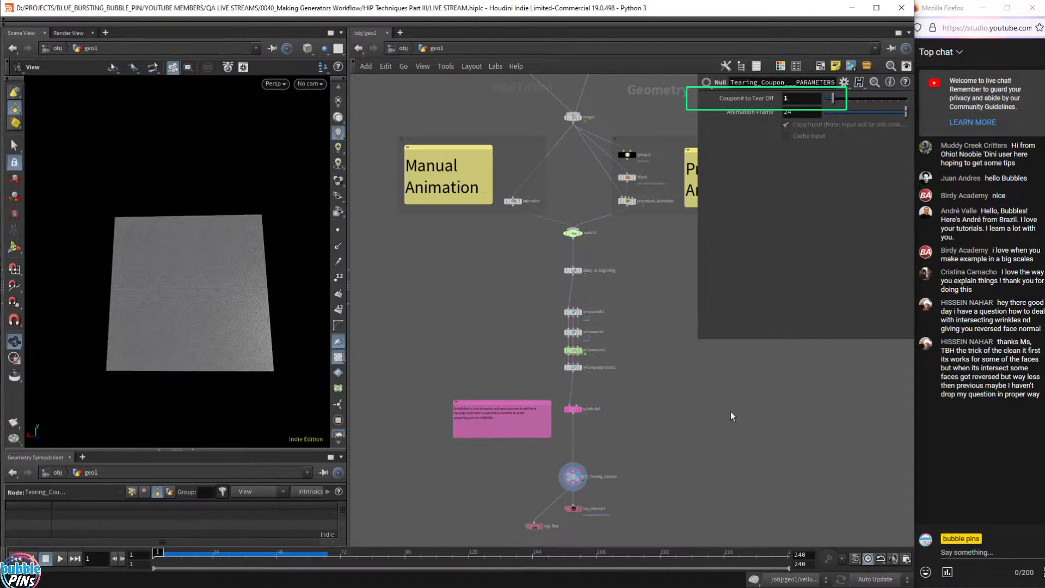
key("Up")
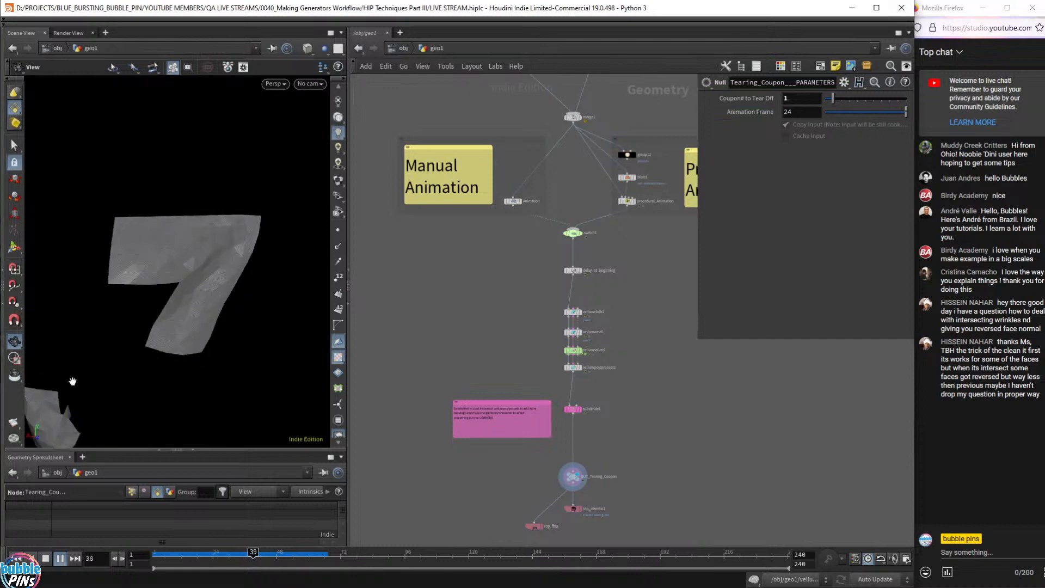
key("Up")
middle_click_drag(531, 441, 546, 547)
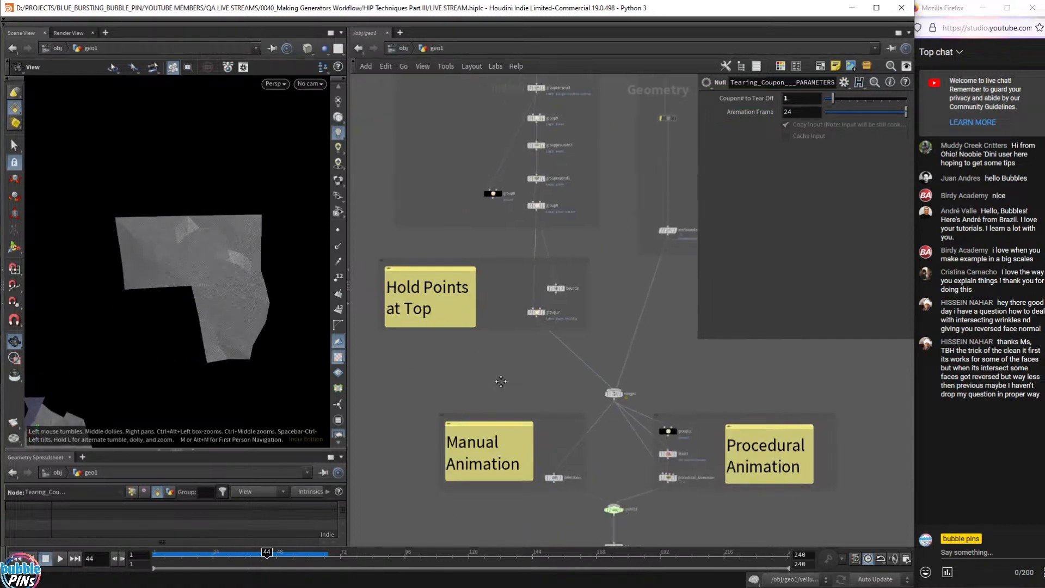
mouse_move(430, 237)
middle_mouse_down()
mouse_move(466, 261)
mouse_move(585, 466)
mouse_move(538, 153)
mouse_move(522, 124)
mouse_move(489, 535)
middle_mouse_up()
middle_click_drag(542, 167, 490, 499)
key("f")
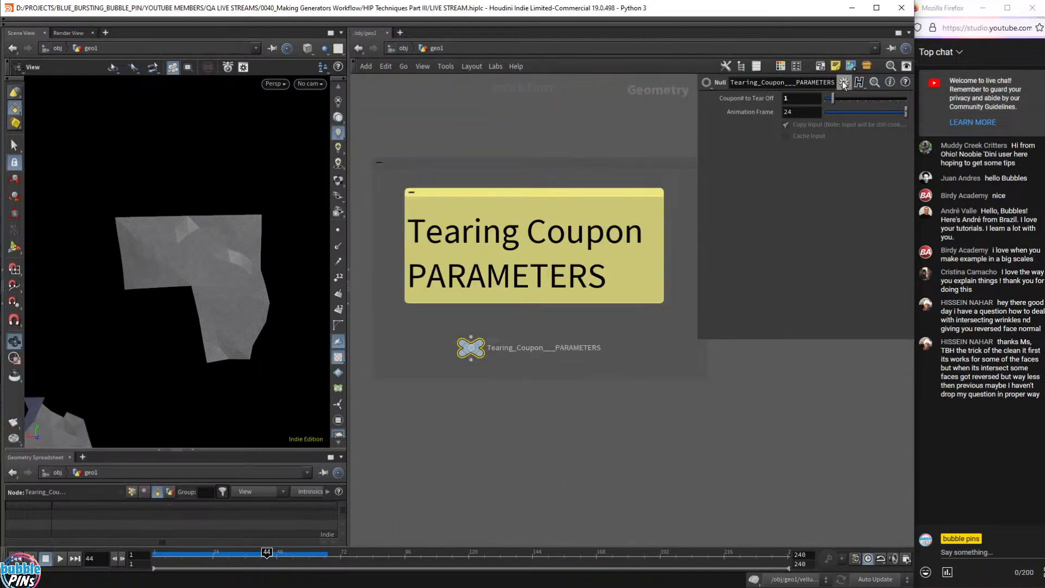
- Set Coupon# to Tear Off to 2 and play the simulation, stopping at frame 39
left_click(803, 100)
scroll(802, 103, "up", 1)
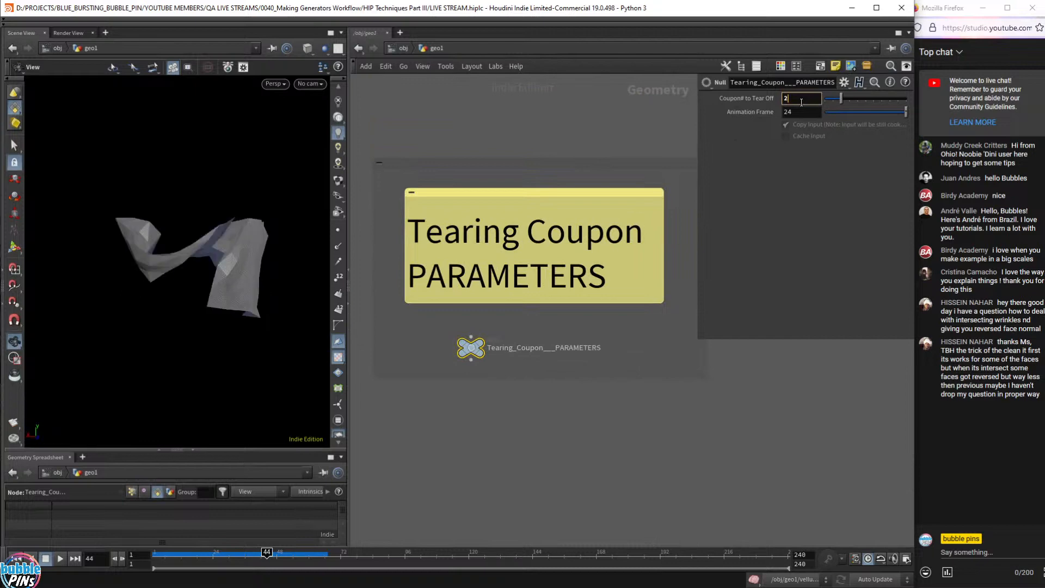
left_click(668, 418)
key("ctrl+Up")
key("Up")
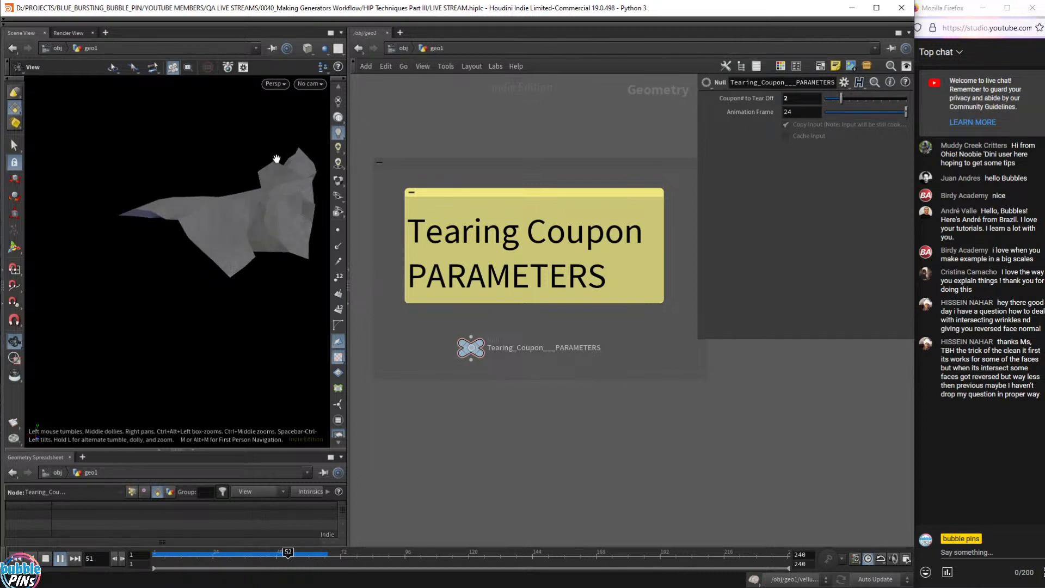
key("Up")
key("ctrl+Up")
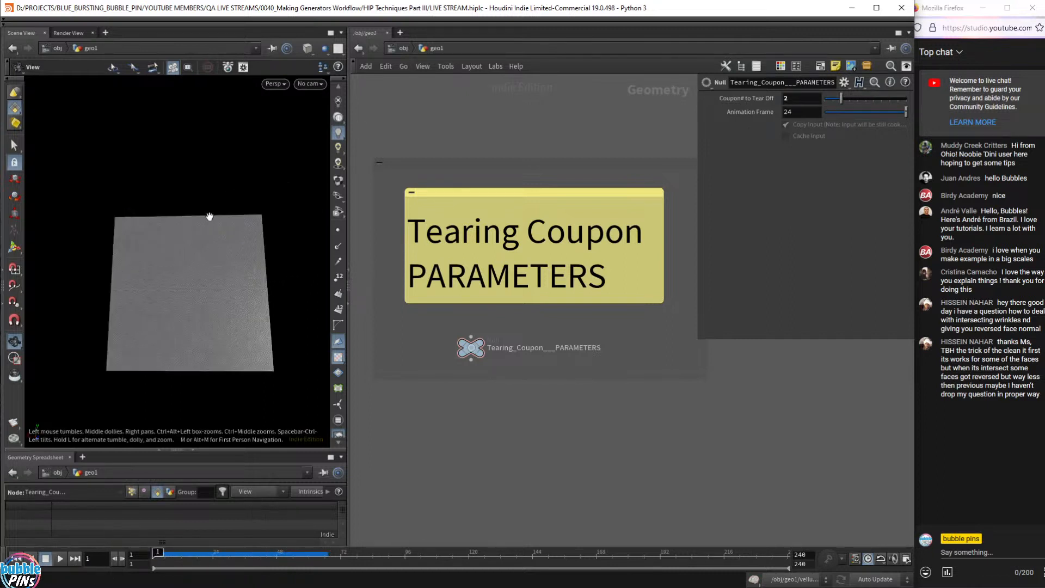
key("Up")
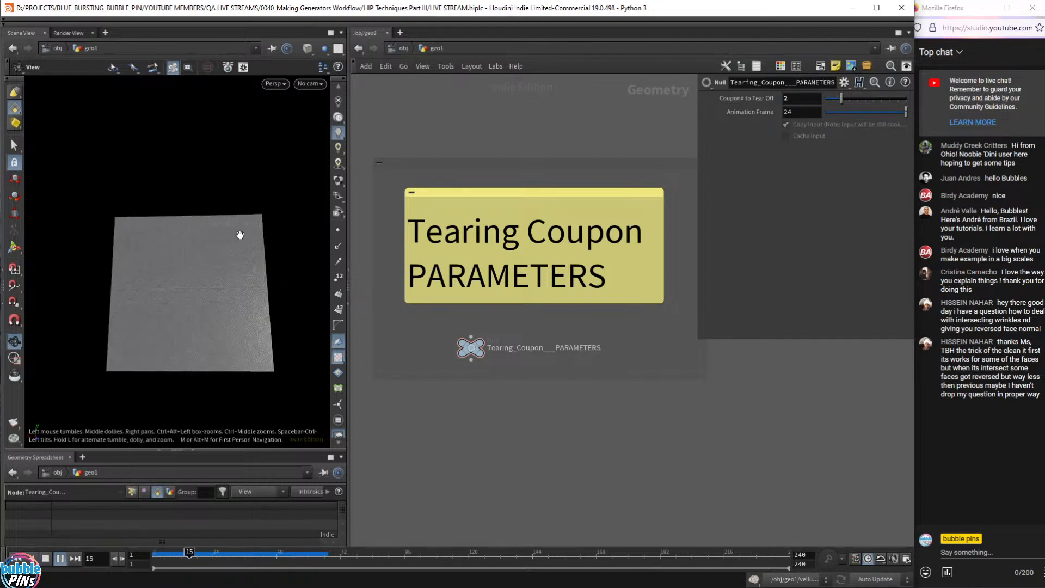
key("Up")
- Toggle the tan paper material on and off while orbiting, then rewind to frame 1
left_click(339, 188)
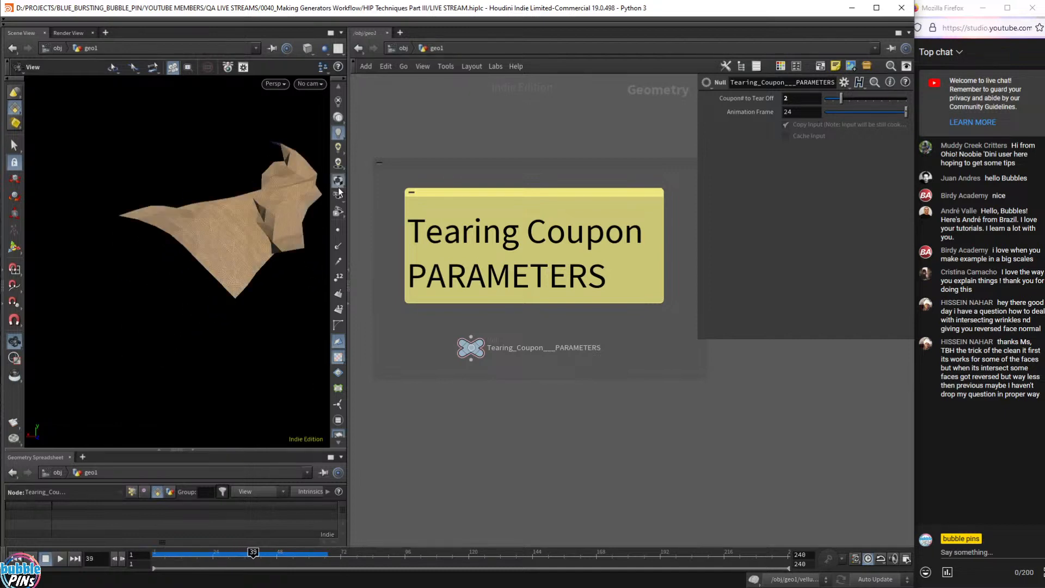
mouse_move(245, 220)
left_mouse_down()
mouse_move(234, 261)
mouse_move(239, 215)
left_mouse_up()
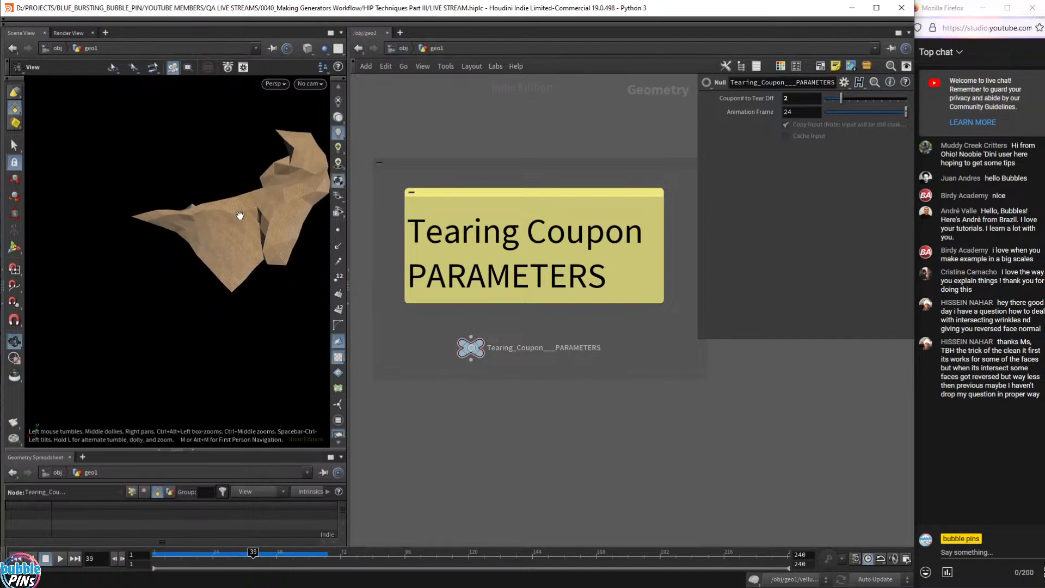
left_click(339, 185)
key("ctrl+Left")
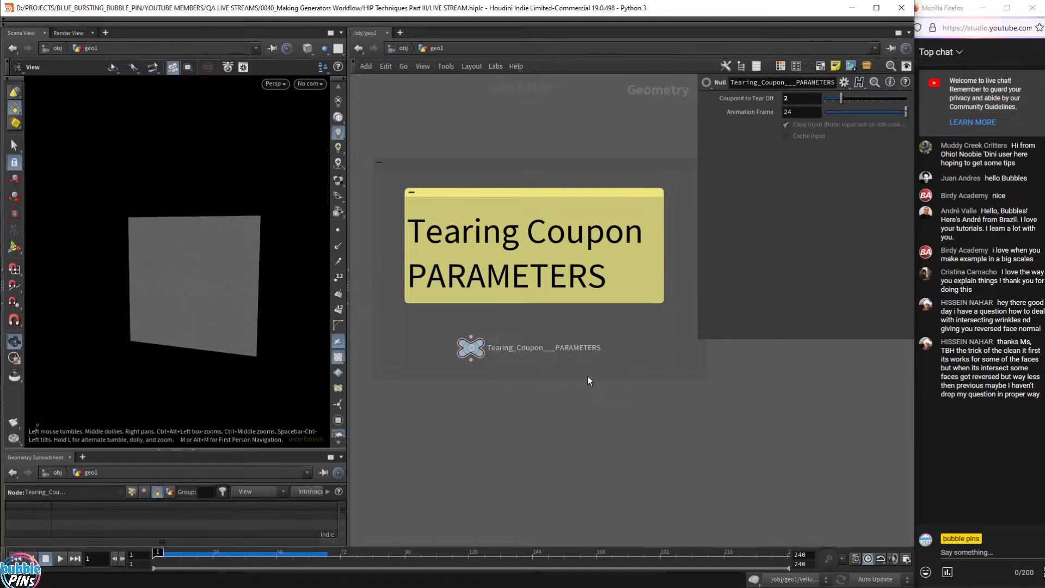
- Set Coupon# to Tear Off to 0 and play the tear to frame 32
scroll(520, 377, "down", 1)
scroll(681, 317, "down", 2)
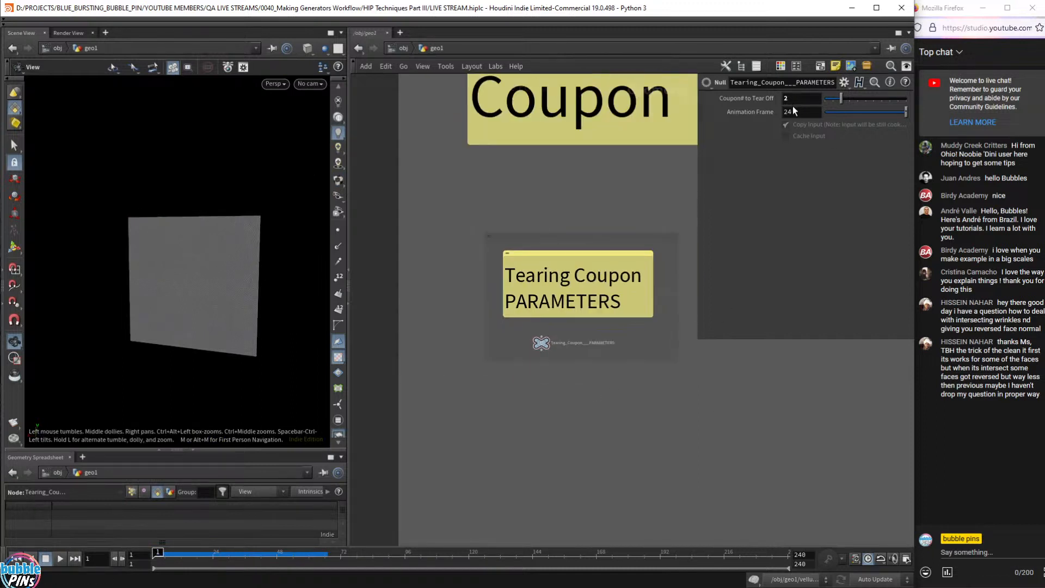
left_click(813, 100)
type("0")
key("Return")
key("Up")
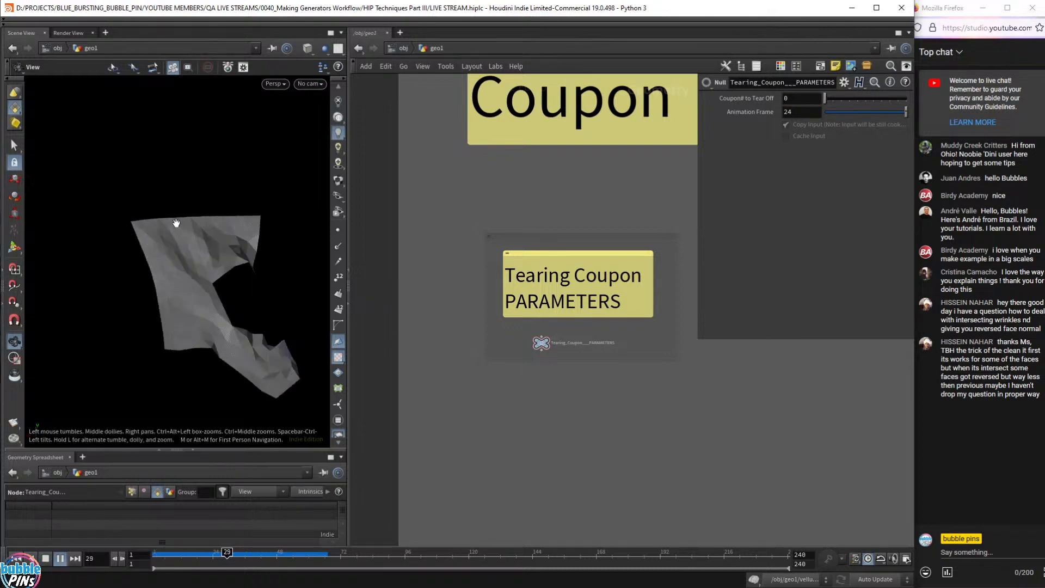
key("Up")
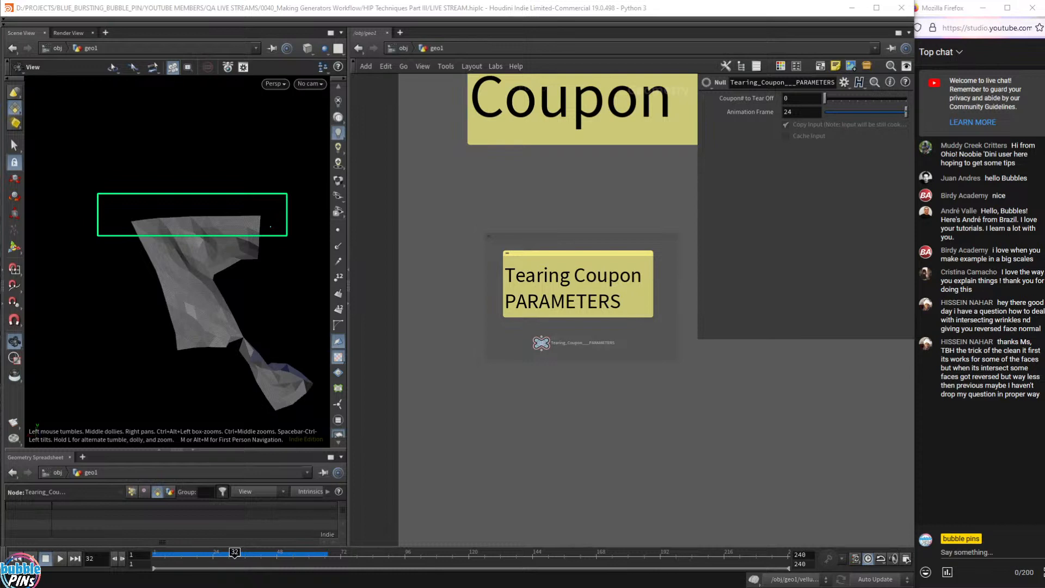
- Rewind to frame 1 and box-select all nodes in the Tearing Coupon box
key("Escape")
scroll(686, 458, "down", 3)
middle_click_drag(721, 492, 382, 203)
scroll(542, 282, "up", 5)
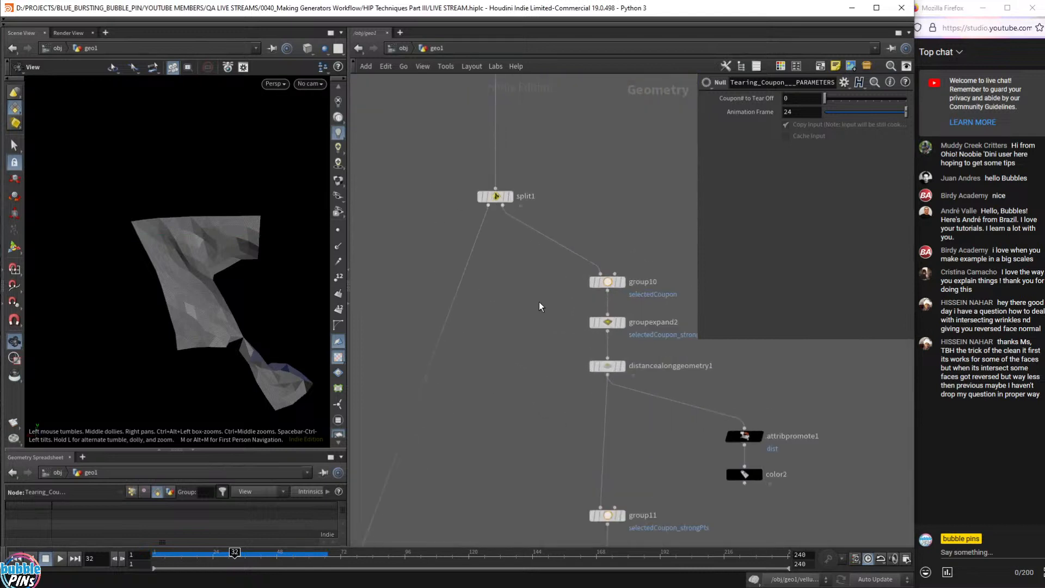
key("ctrl+Up")
scroll(572, 327, "down", 10)
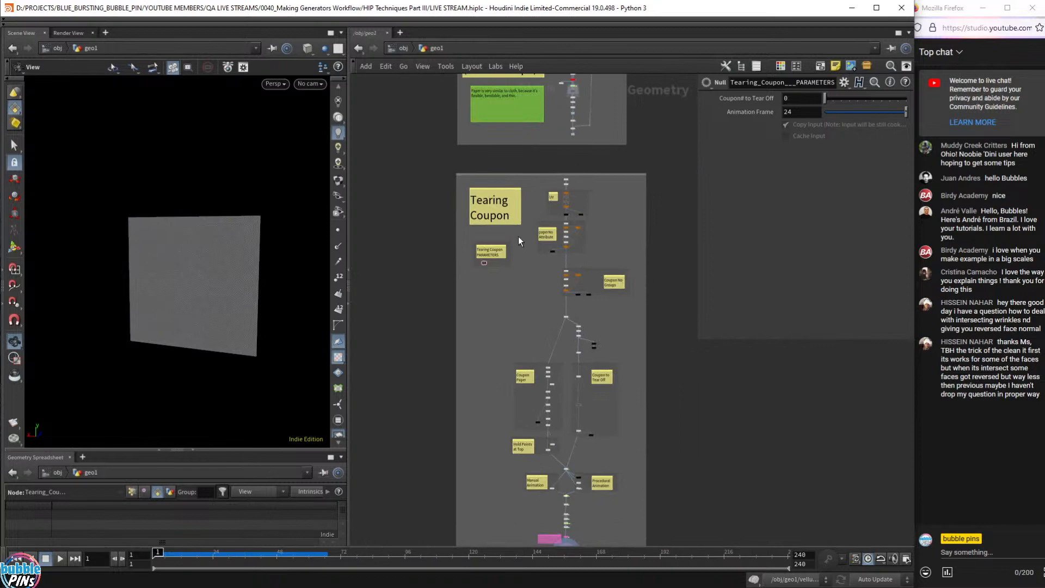
left_click_drag(636, 221, 519, 460)
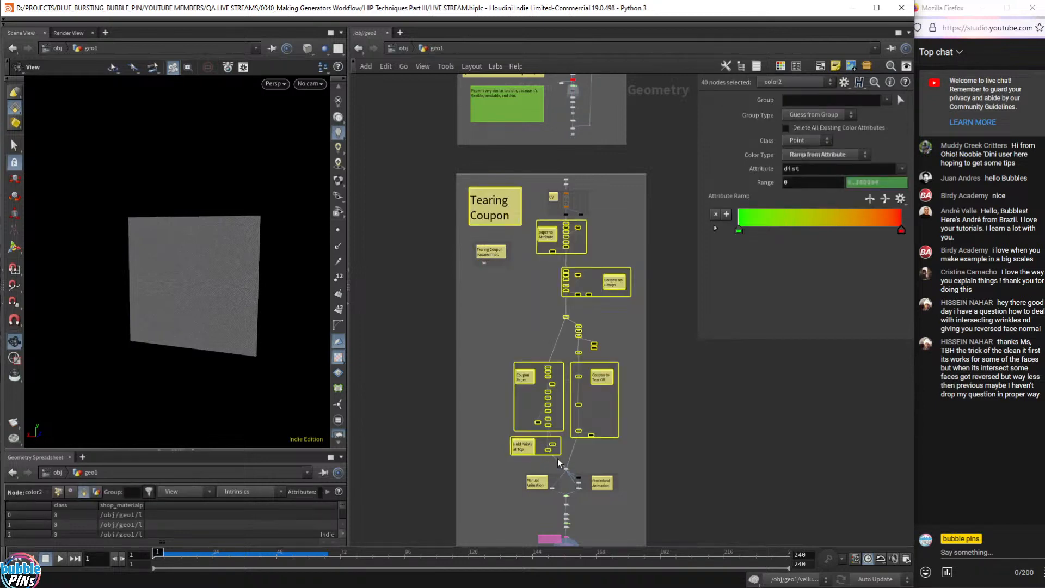
- Deselect, then select vellumcloth1 to show its soft-pinned selectedCoupon_strongPts constraints
scroll(567, 455, "up", 3)
scroll(566, 455, "up", 4)
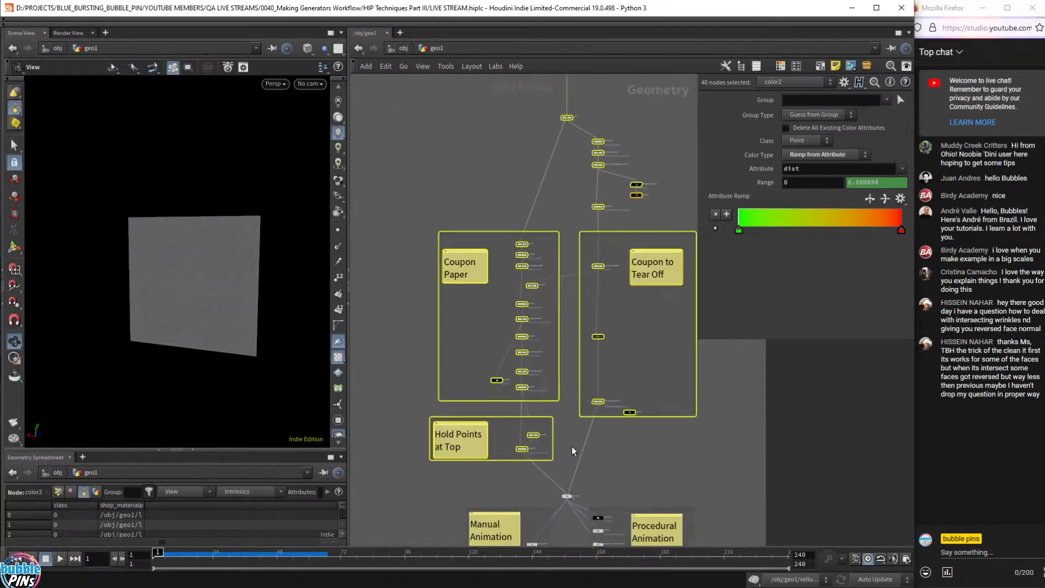
middle_click_drag(652, 472, 656, 446)
middle_click_drag(569, 187, 561, 211)
scroll(561, 211, "up", 3)
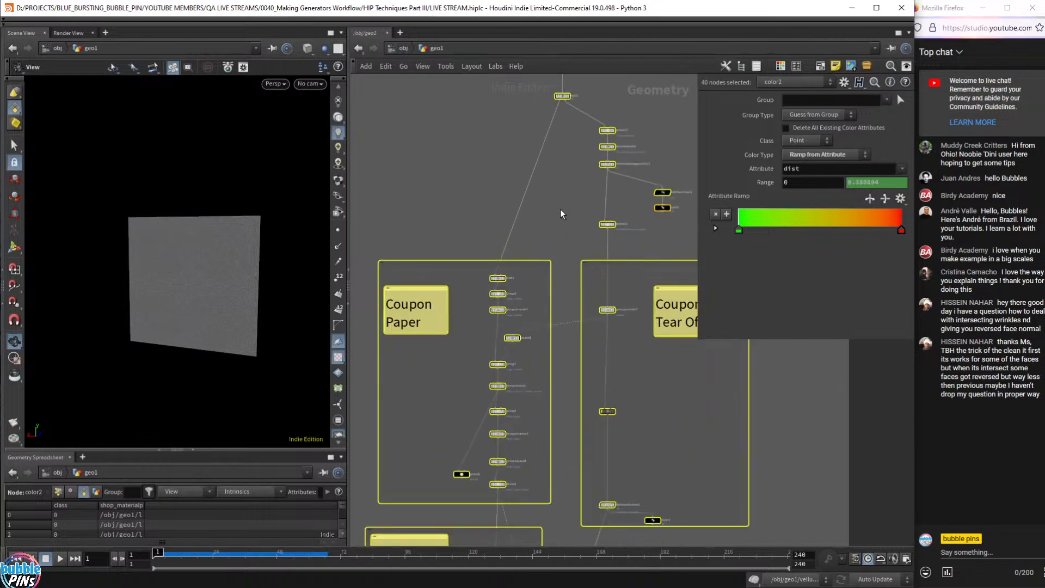
left_click(561, 211)
middle_click_drag(535, 392, 528, 278)
scroll(515, 338, "up", 3)
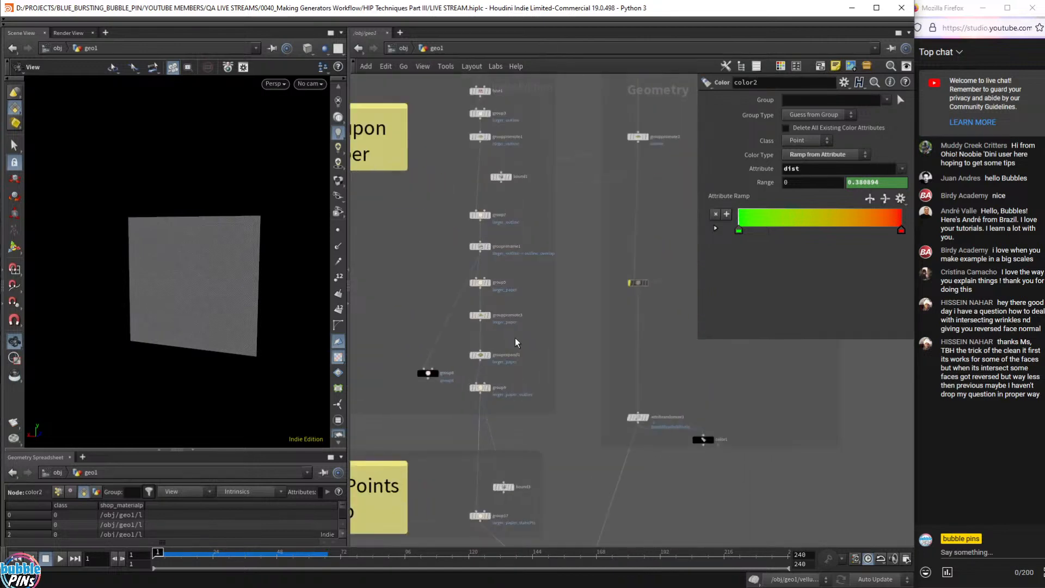
scroll(547, 385, "down", 5)
middle_click_drag(639, 481, 637, 190)
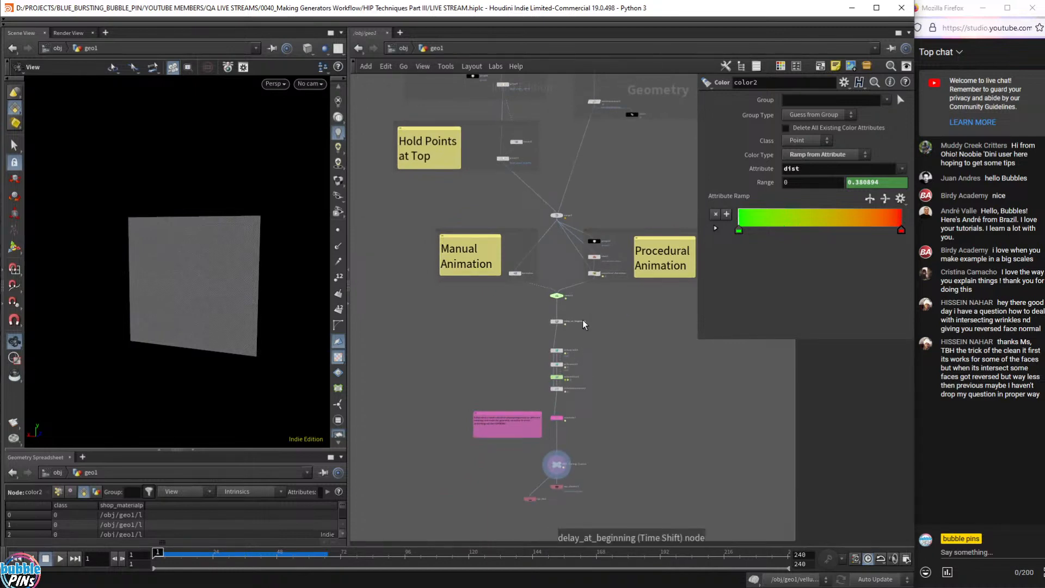
scroll(588, 346, "up", 6)
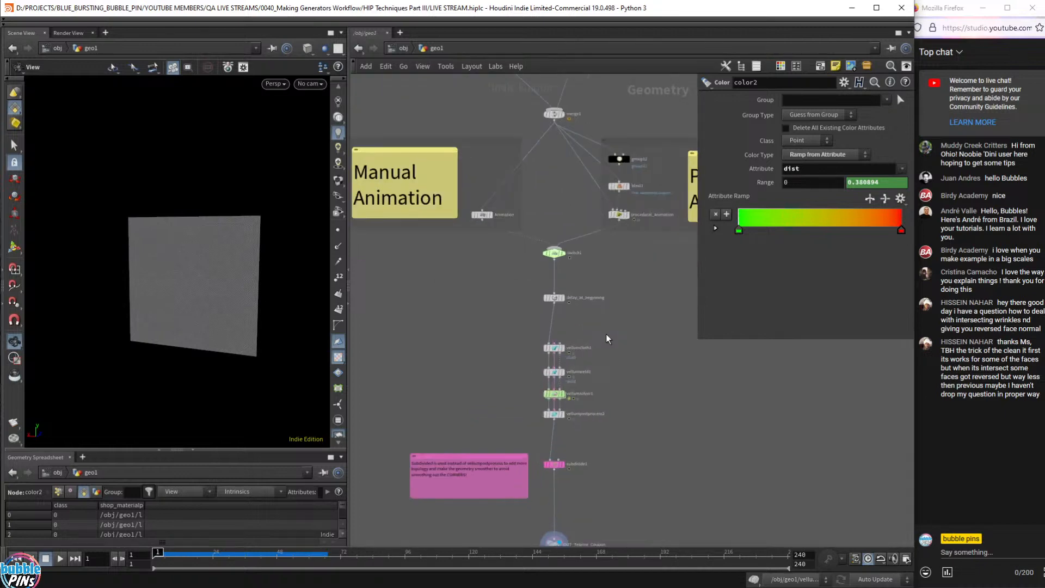
left_click_drag(443, 324, 637, 384)
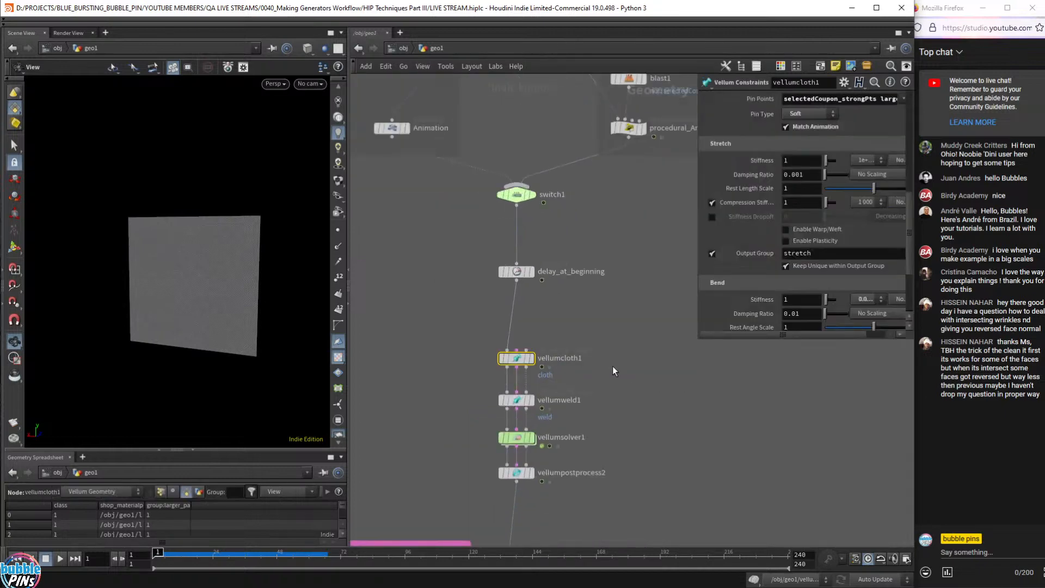
- Shorten the floating parameter window and bring the Procedural Animation box into view
scroll(612, 366, "down", 4)
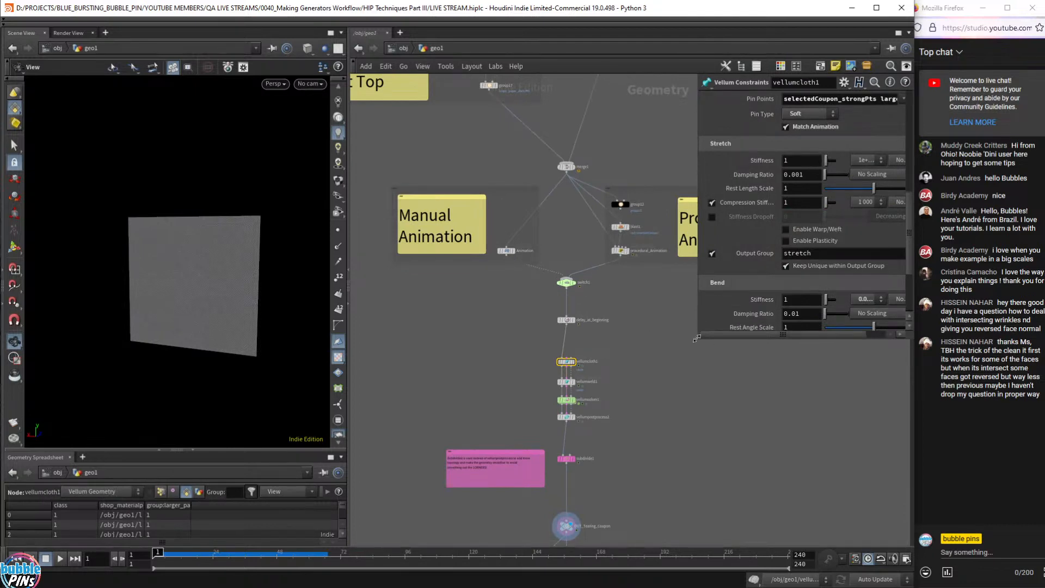
mouse_move(700, 337)
left_mouse_down()
mouse_move(721, 319)
mouse_move(698, 320)
mouse_move(689, 336)
left_mouse_up()
middle_click_drag(674, 349, 653, 517)
scroll(589, 443, "up", 2)
middle_click_drag(608, 456, 694, 515)
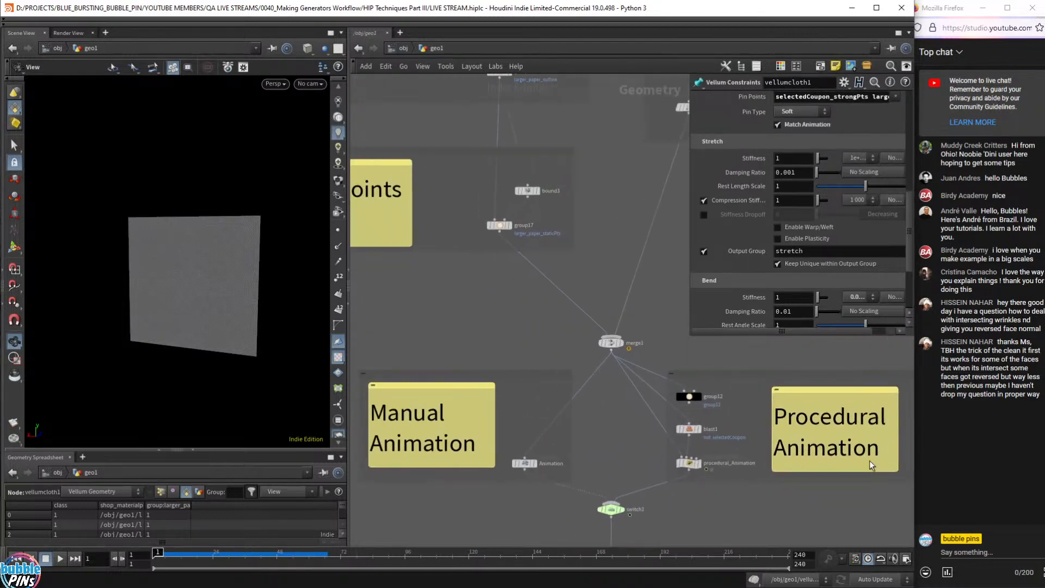
left_click_drag(778, 379, 780, 376)
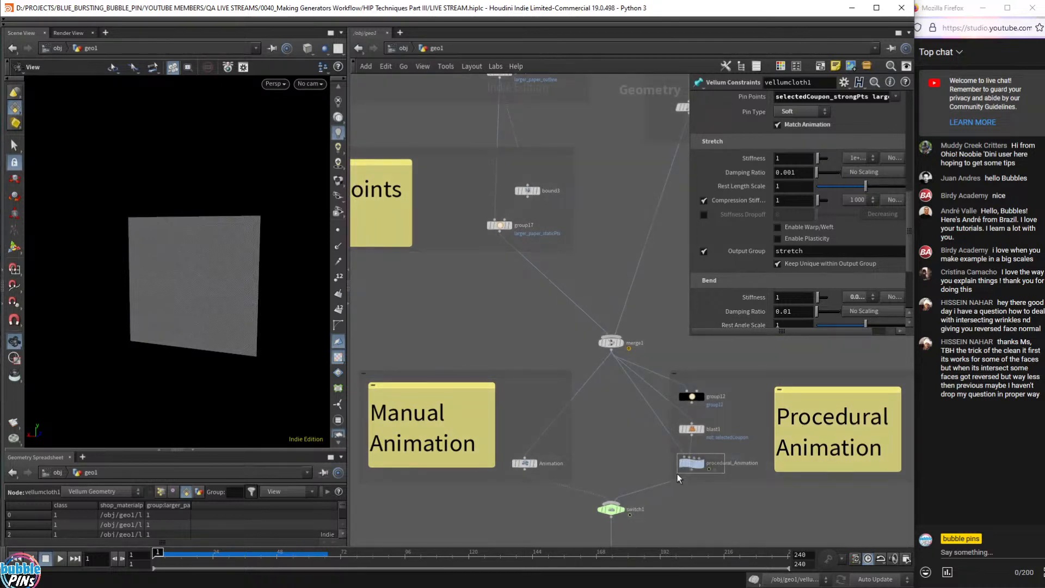
- Select procedural_Animation to read its VEX code, Scale 0.1 and Max Frame 24
left_click(690, 463)
left_click(611, 342)
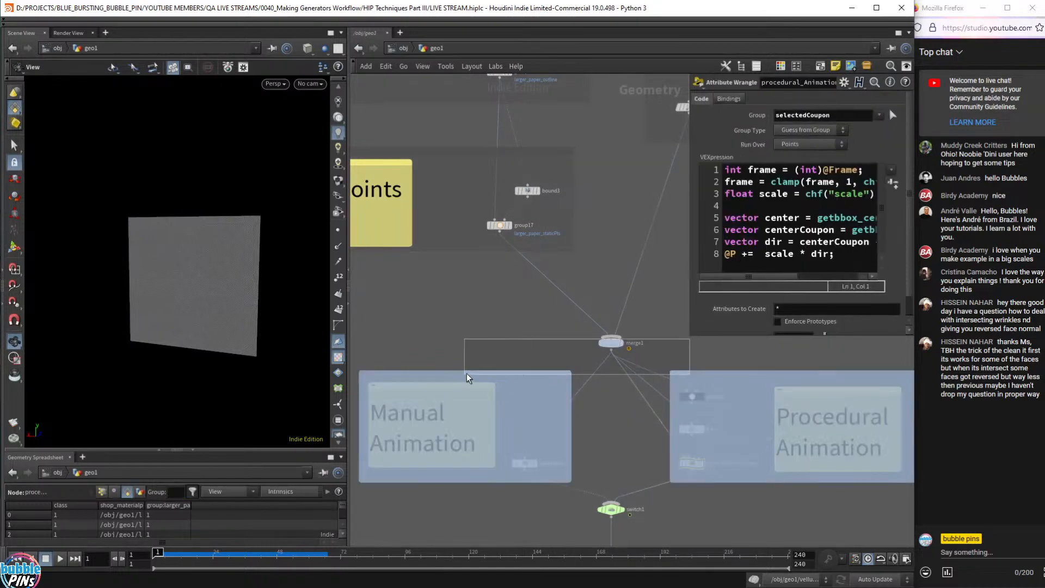
left_click(694, 463)
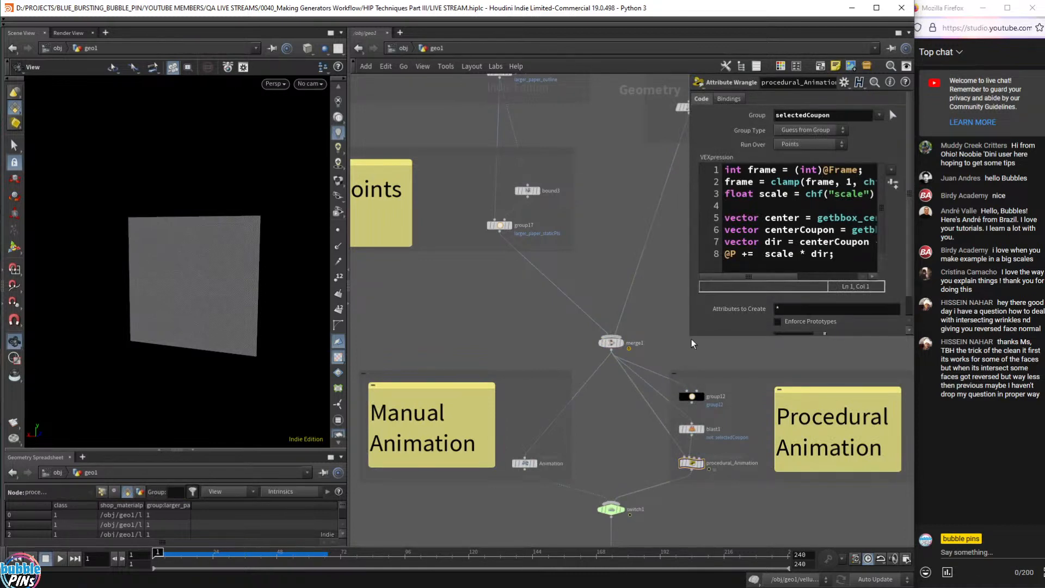
left_click_drag(693, 338, 560, 394)
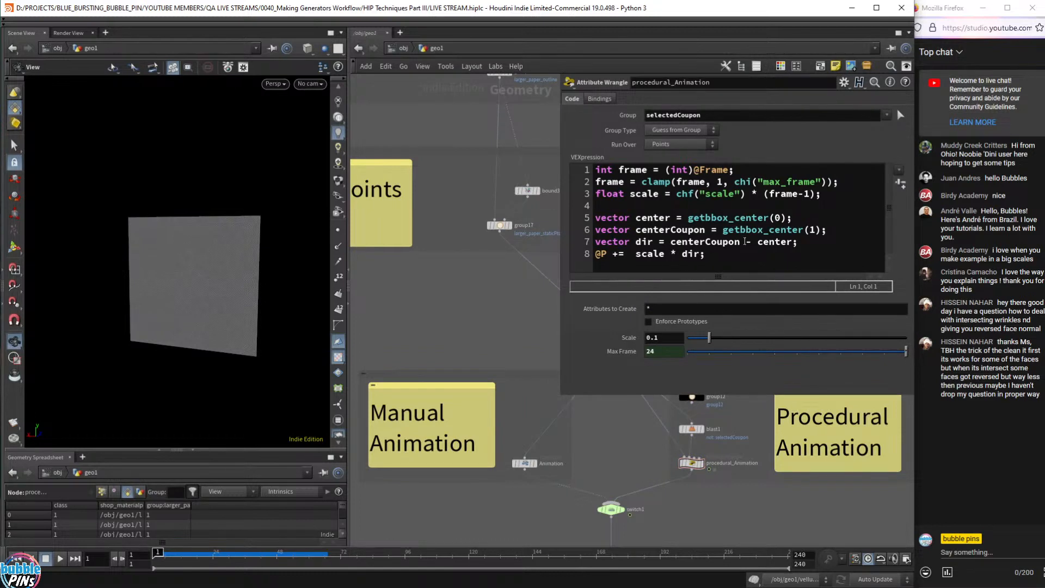
- Display procedural_Animation in the viewport and scrub its outward push of selectedCoupon points
left_click(701, 463)
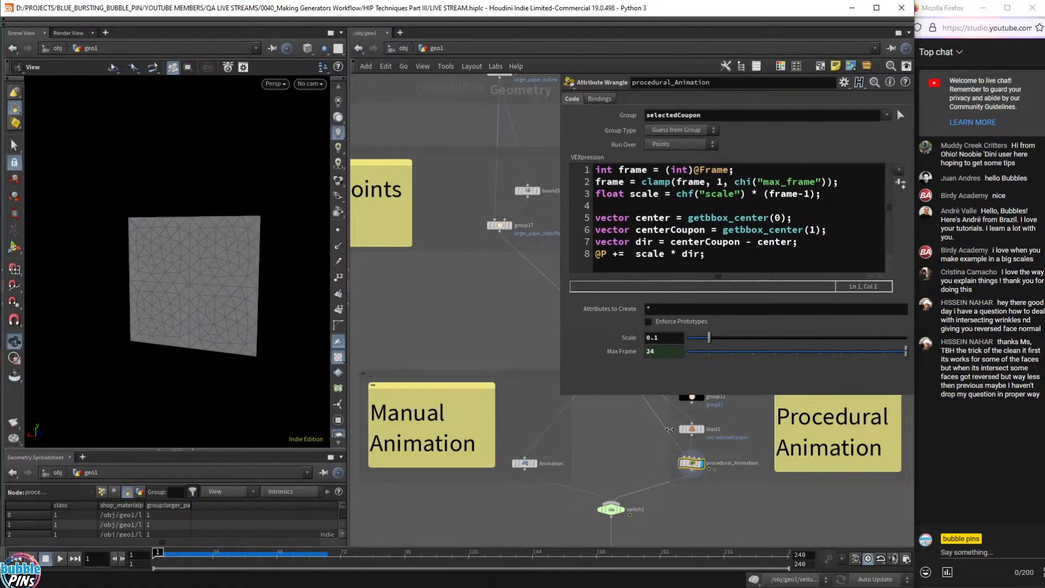
key("Up")
key("Up")
right_click_drag(244, 245, 199, 231)
left_click_drag(209, 554, 156, 554)
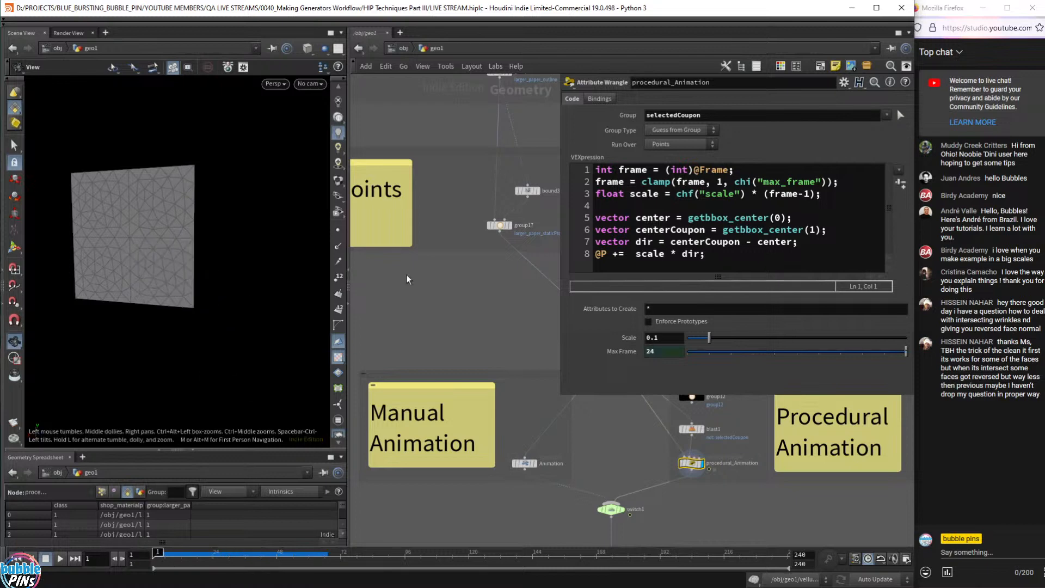
scroll(466, 295, "down", 3)
middle_click_drag(467, 297, 588, 447)
- Open the Tearing_Coupon___PARAMETERS null's parameters in a floating window
middle_click_drag(486, 279, 436, 463)
middle_click_drag(447, 297, 445, 508)
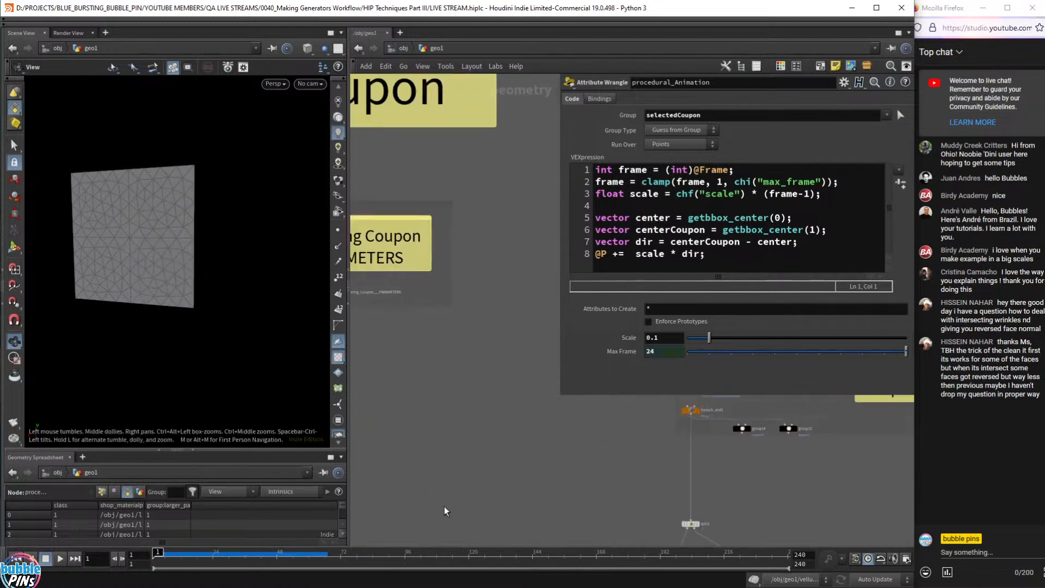
scroll(530, 338, "down", 2)
right_click(371, 300)
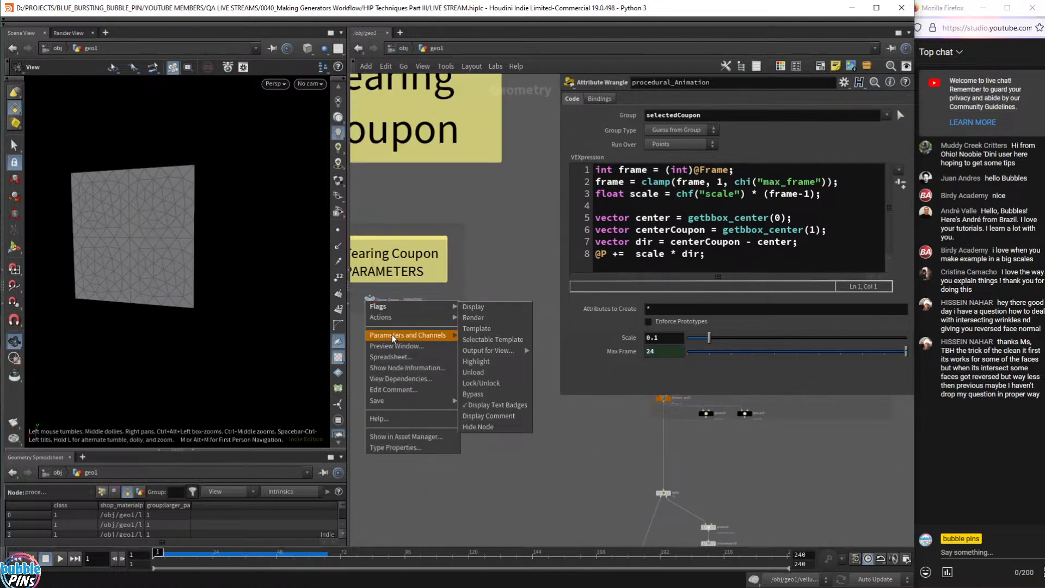
mouse_move(393, 335)
left_click(479, 335)
- Park the floating parameters window at the lower left, sized to fit its fields
left_click_drag(524, 123, 522, 229)
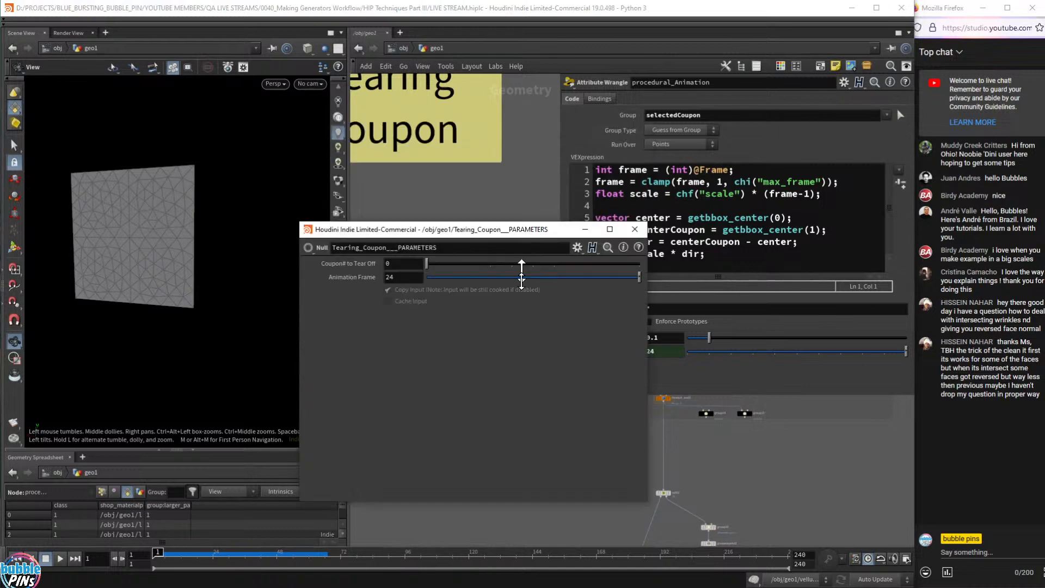
left_click_drag(522, 278, 264, 528)
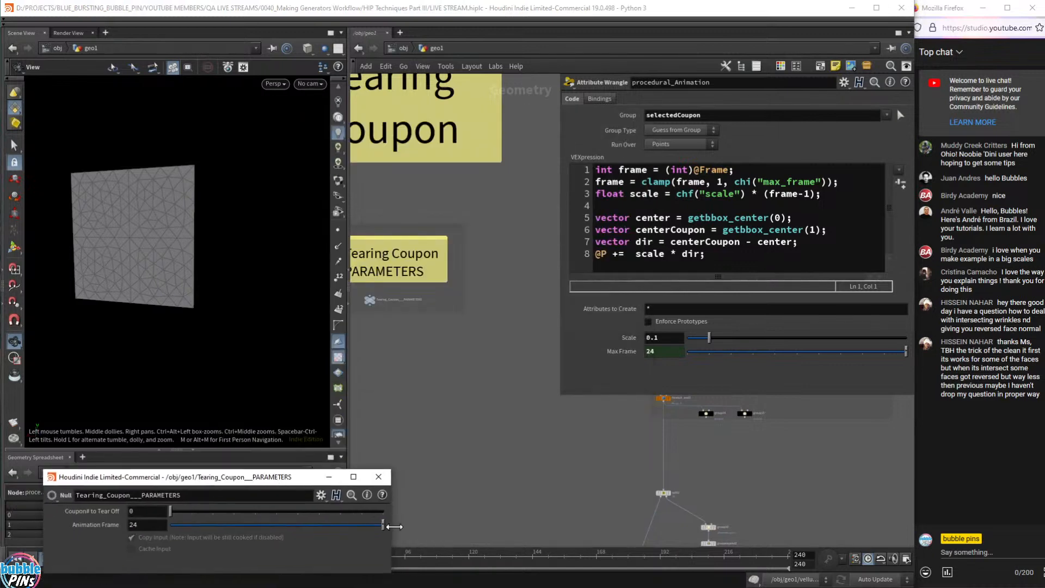
left_click_drag(388, 527, 329, 552)
middle_click_drag(478, 501, 367, 234)
middle_click_drag(522, 495, 440, 300)
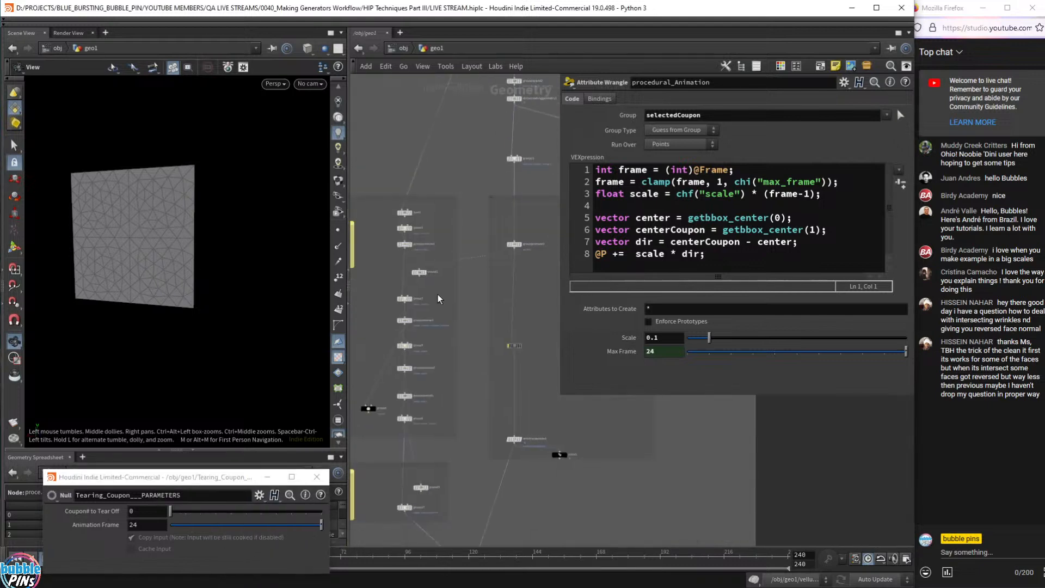
scroll(440, 299, "up", 6)
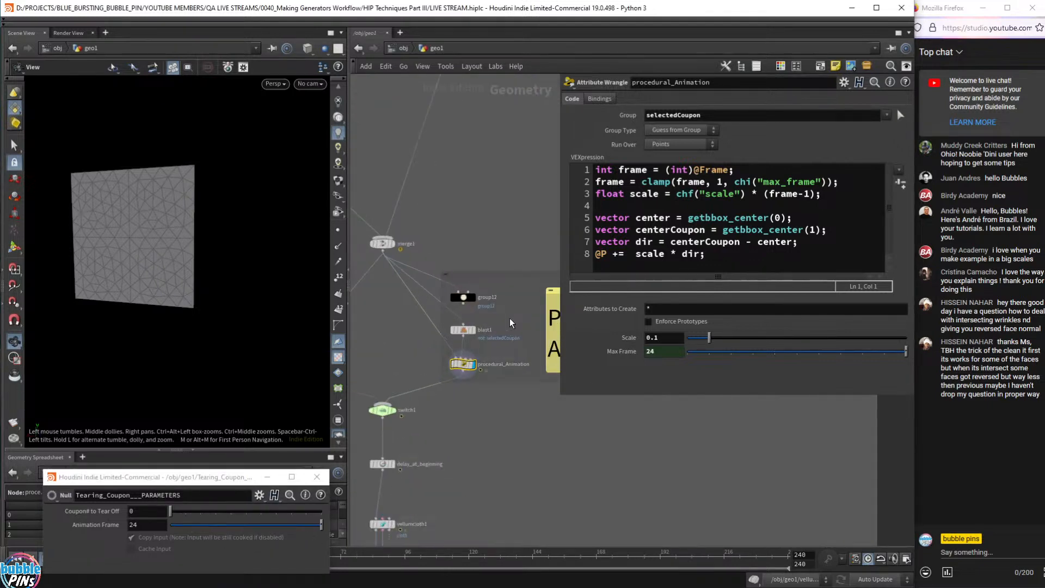
scroll(510, 319, "up", 3)
middle_click_drag(514, 282, 518, 367)
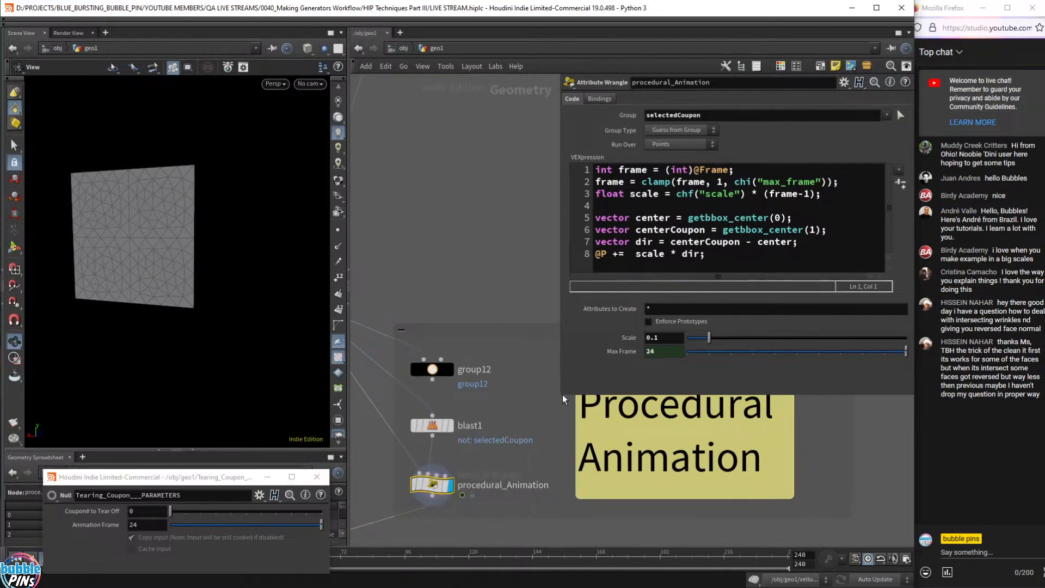
left_click_drag(562, 397, 560, 365)
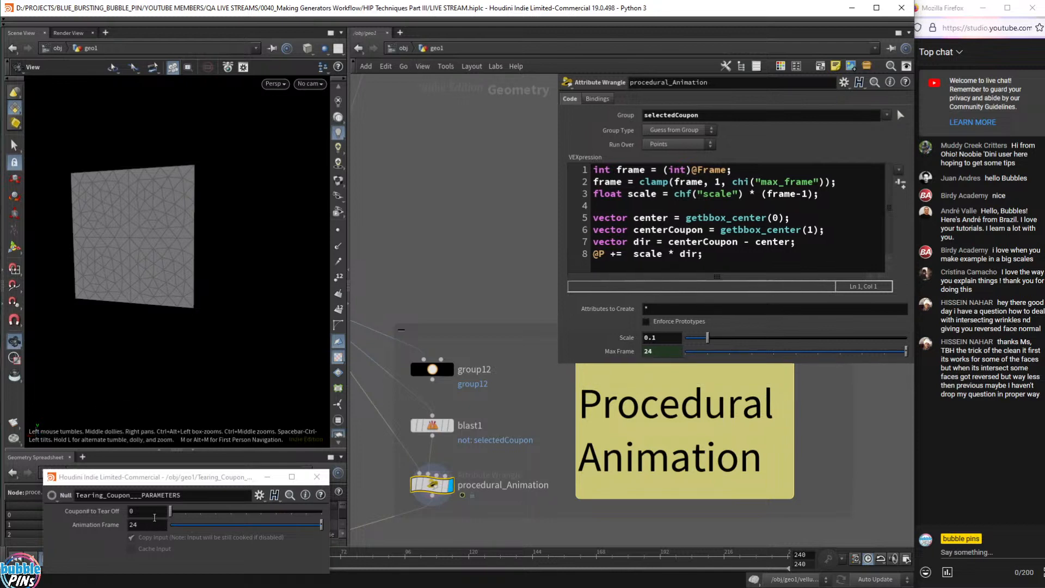
- Set Coupon# to Tear Off to 1 and scrub to watch that coupon tear
left_click_drag(154, 513, 122, 512)
type("1")
key("Return")
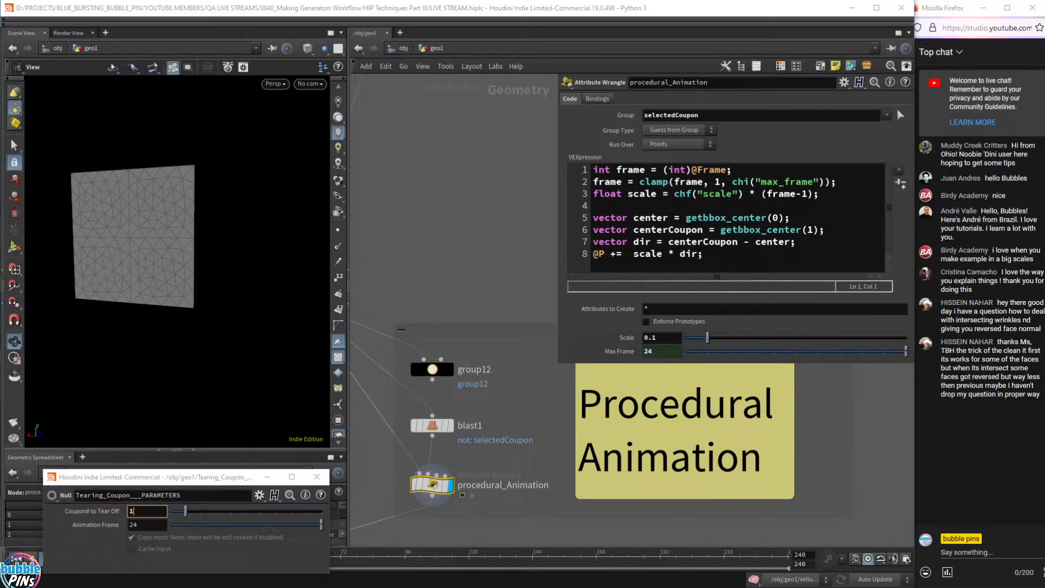
left_click(441, 206)
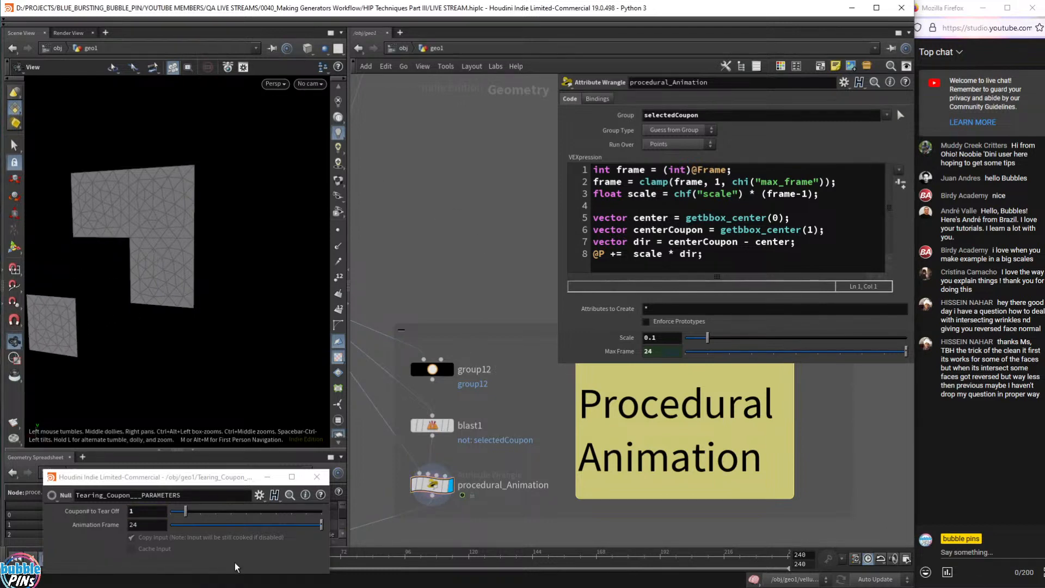
left_click_drag(195, 477, 191, 448)
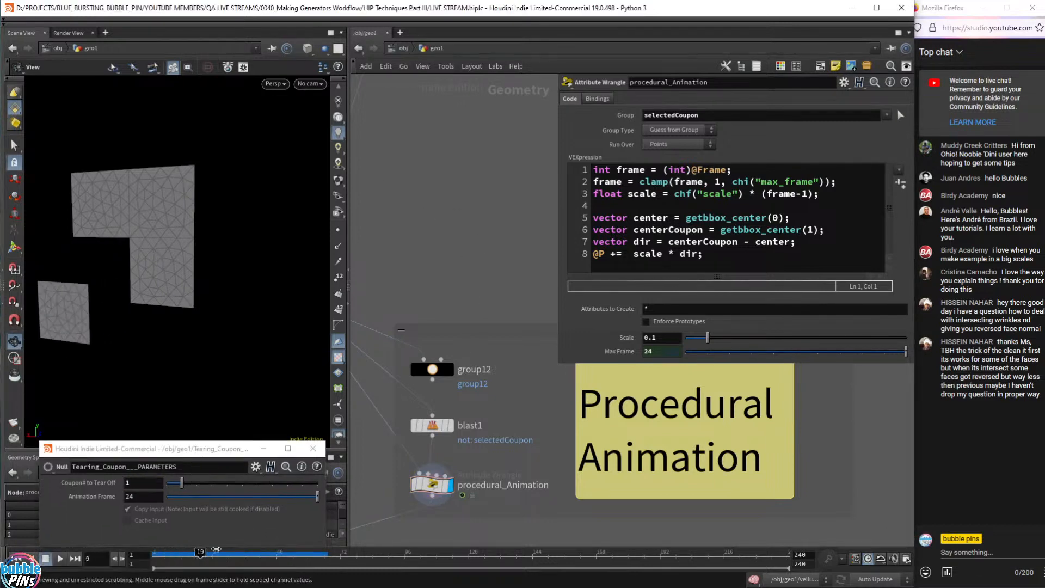
left_click_drag(280, 553, 155, 551)
right_click_drag(207, 316, 239, 339)
- Switch to coupons 2 and 3, scrubbing to watch each tear off
left_click_drag(181, 482, 197, 483)
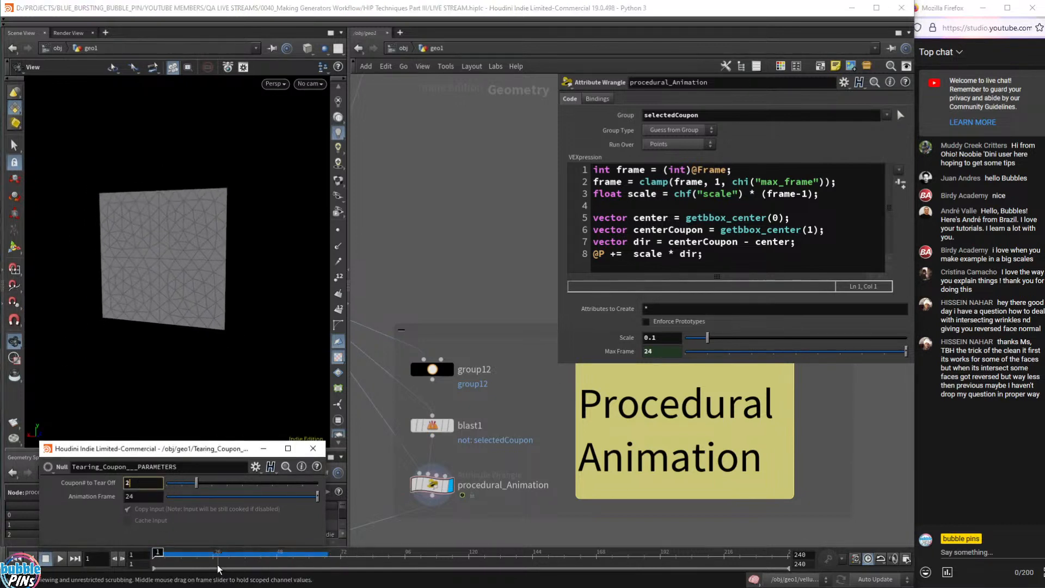
left_click_drag(215, 554, 158, 552)
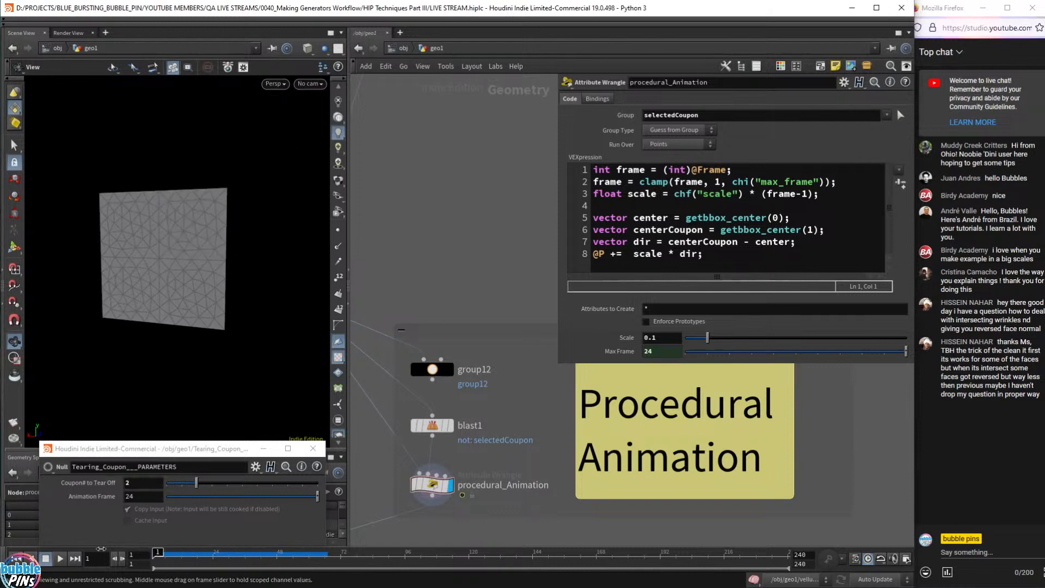
left_click_drag(197, 482, 212, 483)
mouse_move(163, 553)
left_mouse_down()
mouse_move(362, 555)
mouse_move(156, 555)
mouse_move(223, 565)
mouse_move(157, 553)
left_mouse_up()
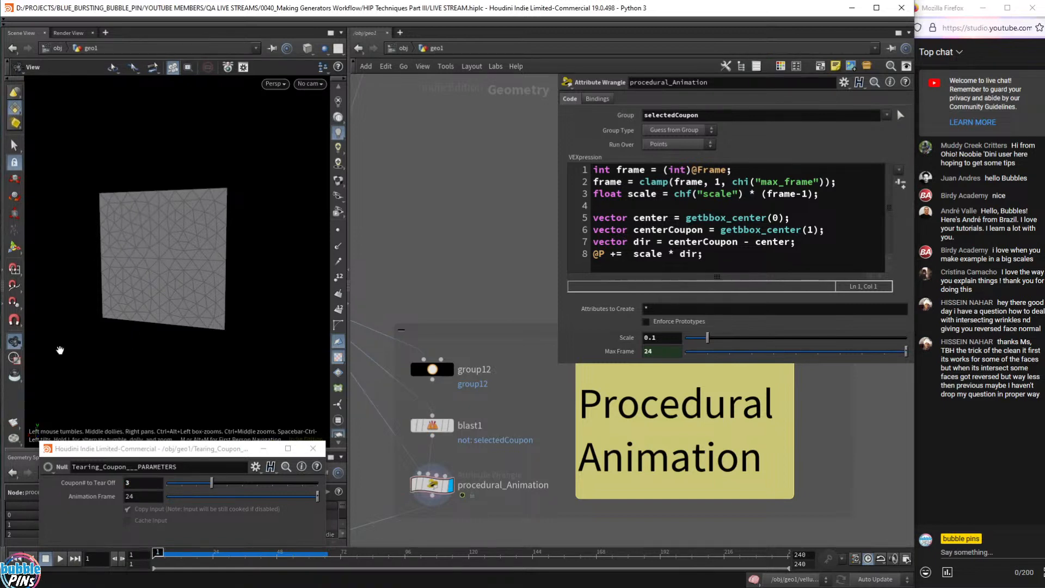
- Reset Coupon# to Tear Off to 0 and highlight the sheet-centre code line
left_click(140, 481)
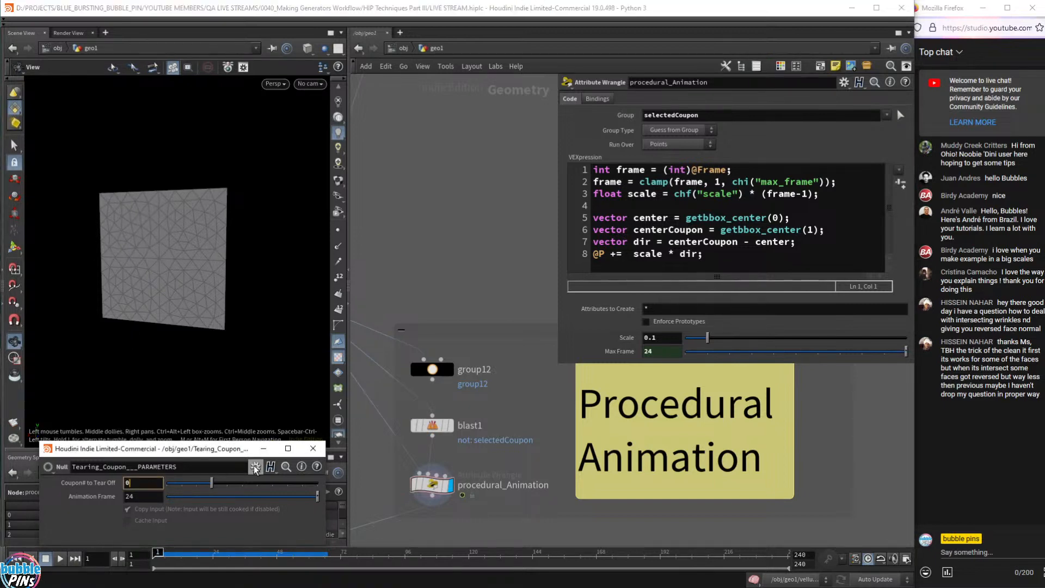
type("0")
key("Return")
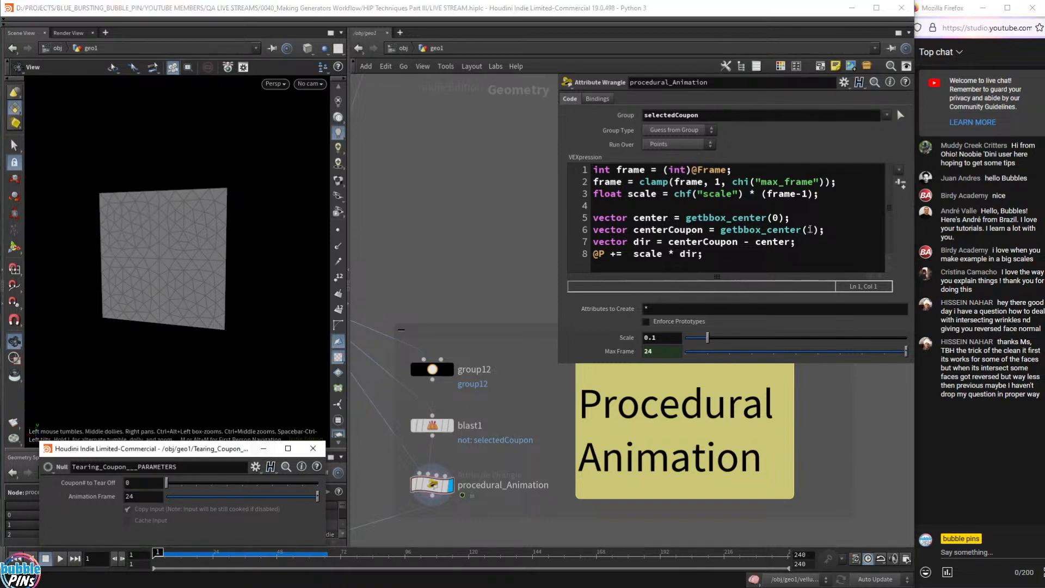
left_click_drag(821, 220, 590, 221)
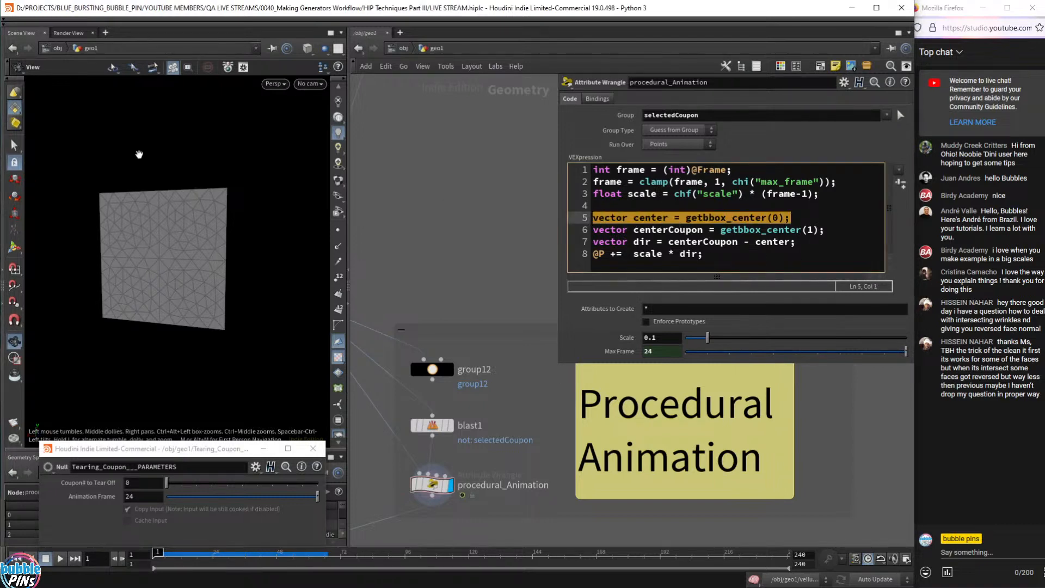
- Face the paper head-on, highlight the coupon-centre code line, and mark the coupon's centre
left_click_drag(271, 170, 174, 184)
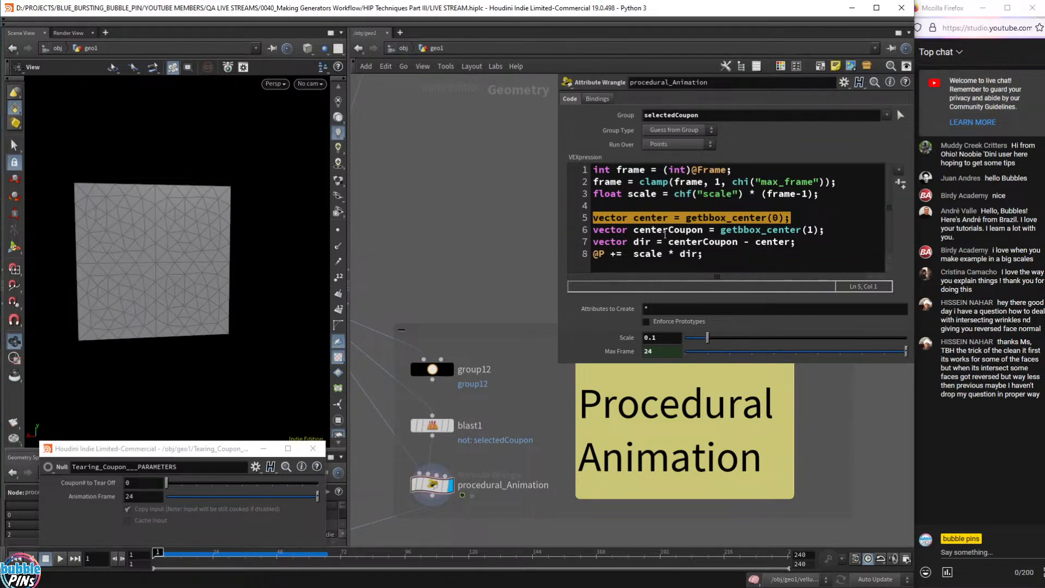
left_click_drag(839, 230, 540, 231)
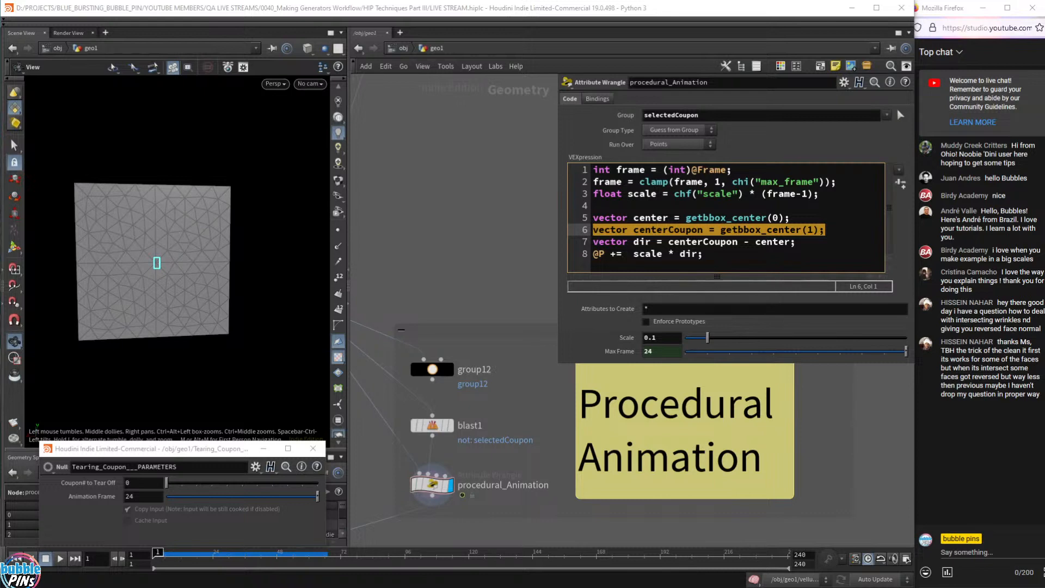
left_click_drag(191, 294, 198, 300)
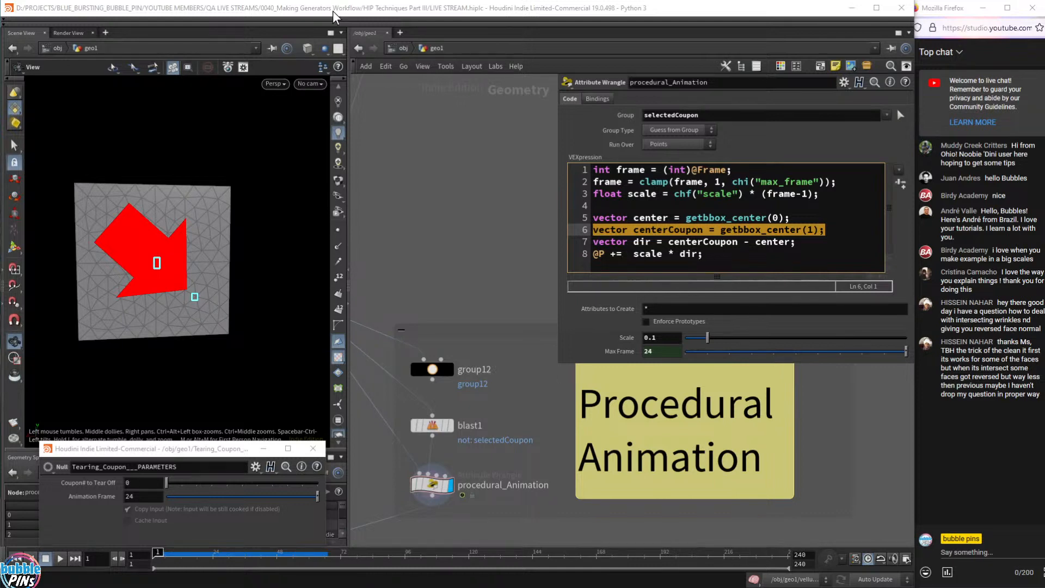
left_click(338, 10)
left_click_drag(796, 242, 586, 220)
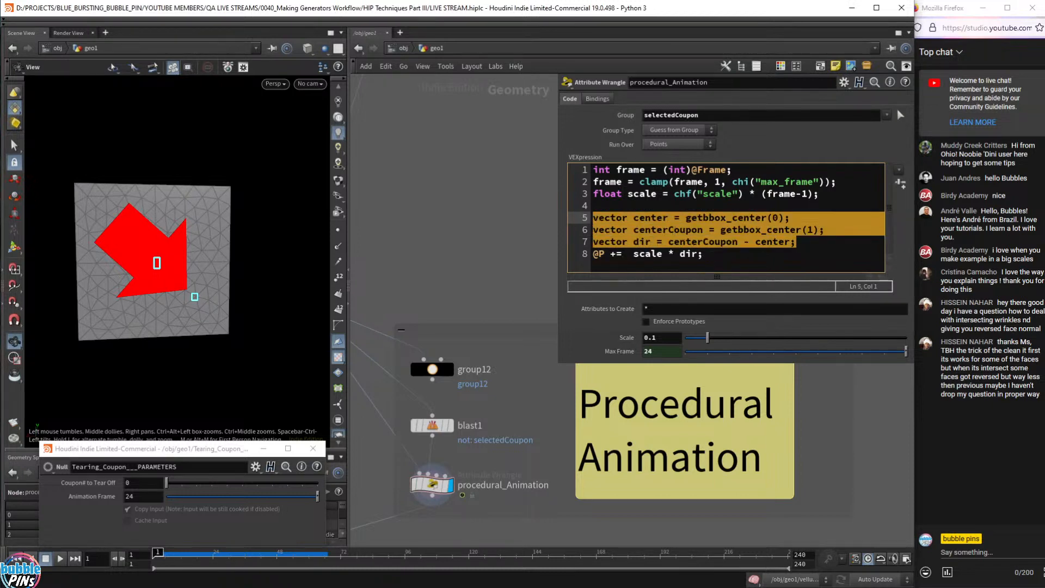
left_click(692, 253)
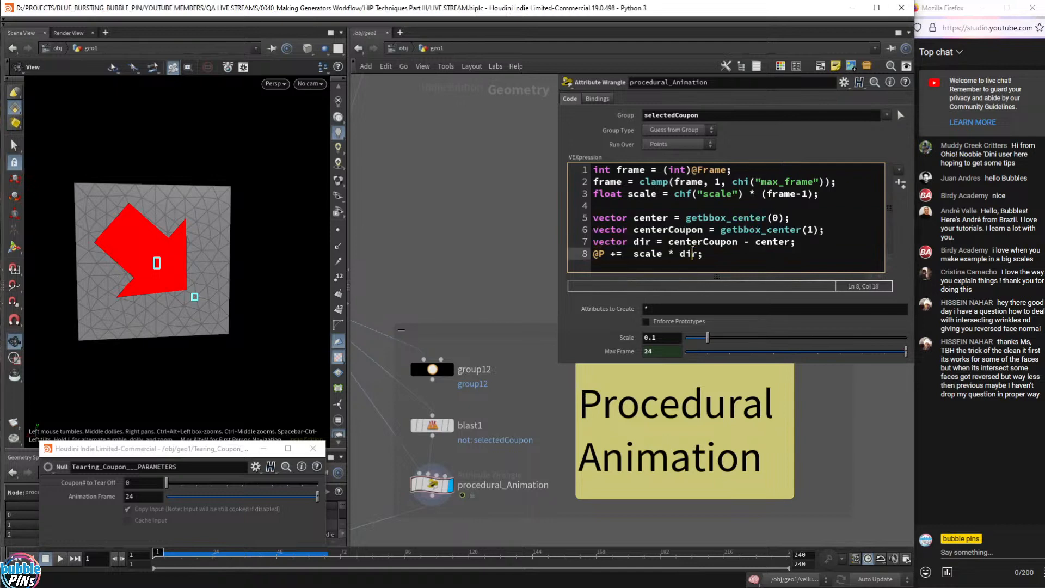
left_click_drag(632, 242, 670, 244)
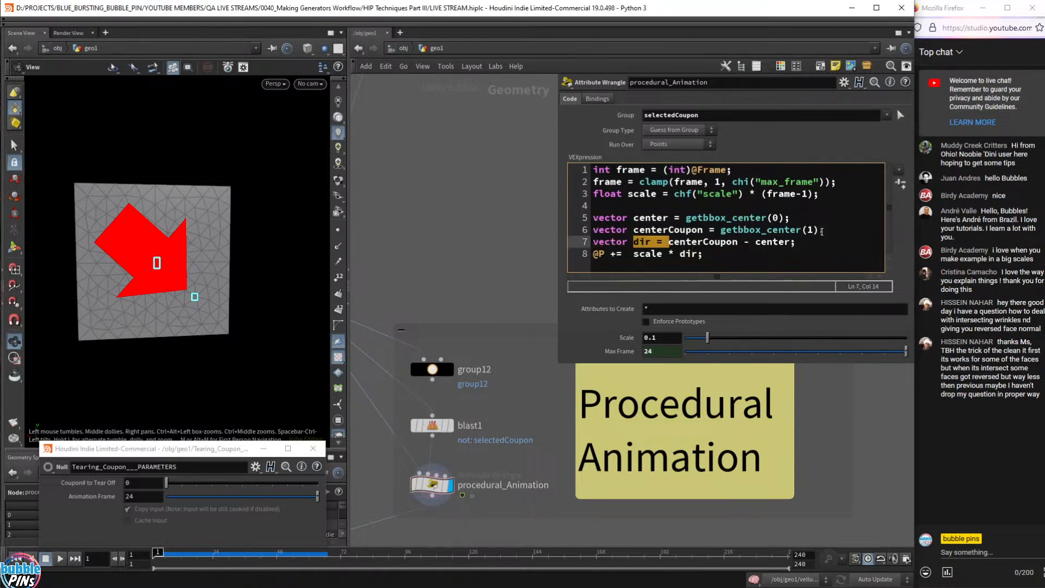
double_click(702, 241)
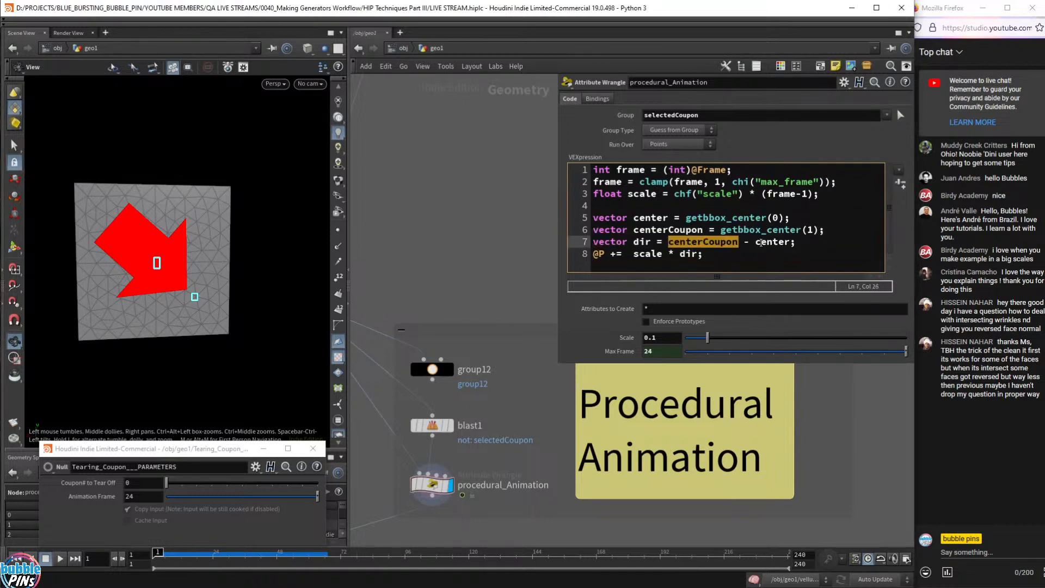
double_click(780, 242)
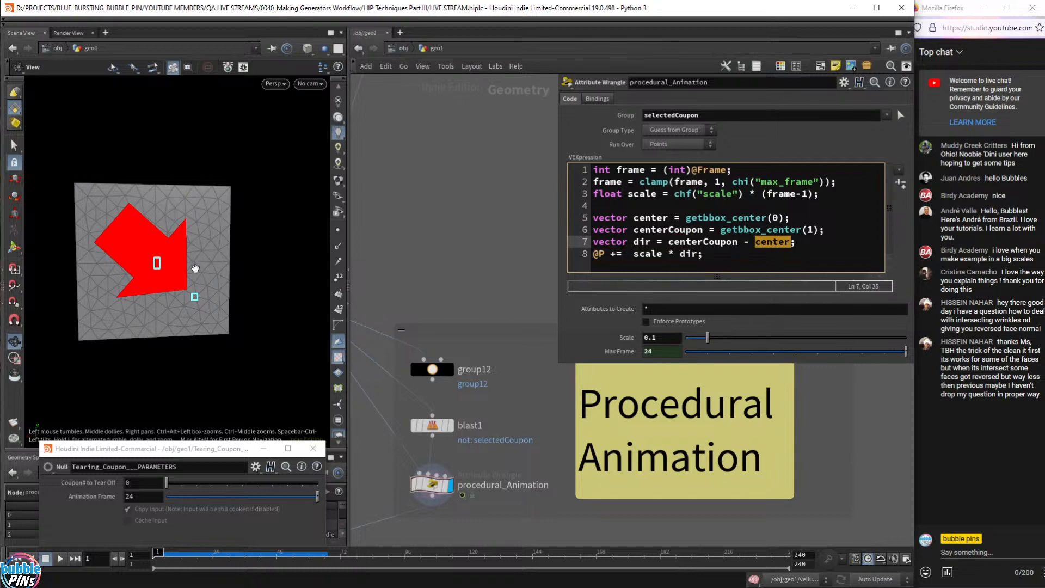
left_click(737, 254)
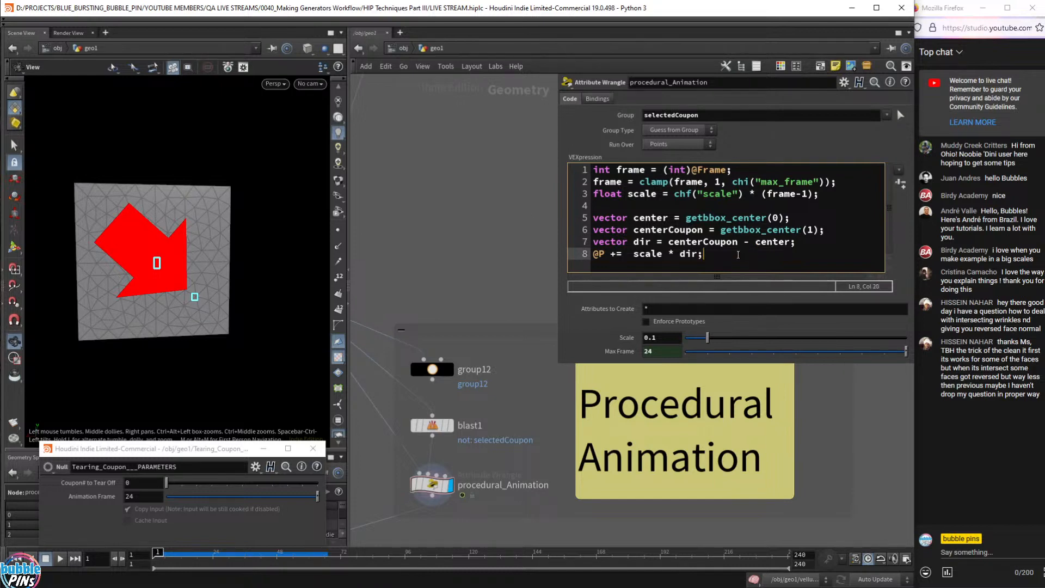
left_click_drag(735, 171, 506, 160)
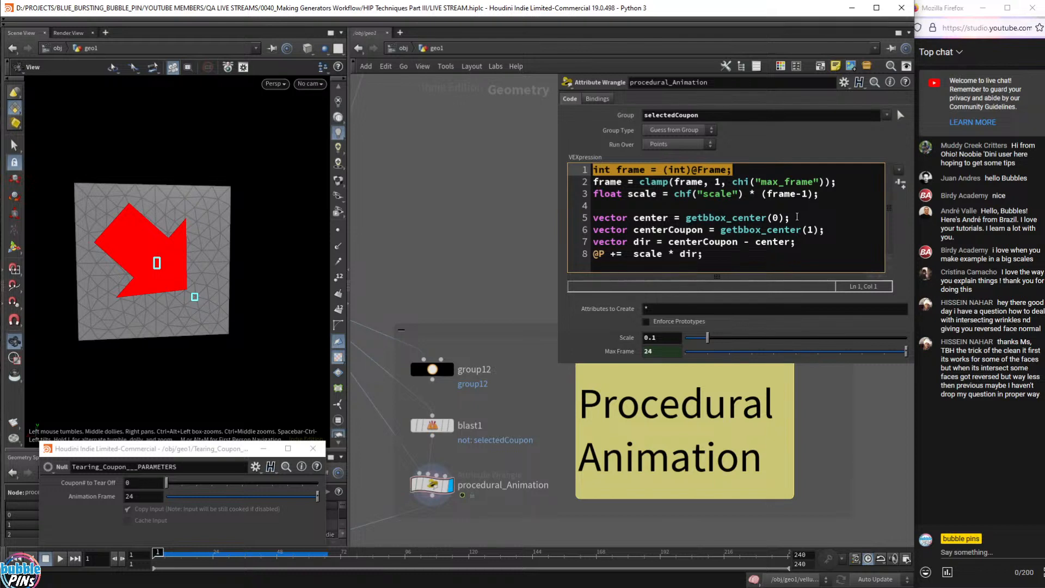
left_click_drag(633, 254, 751, 269)
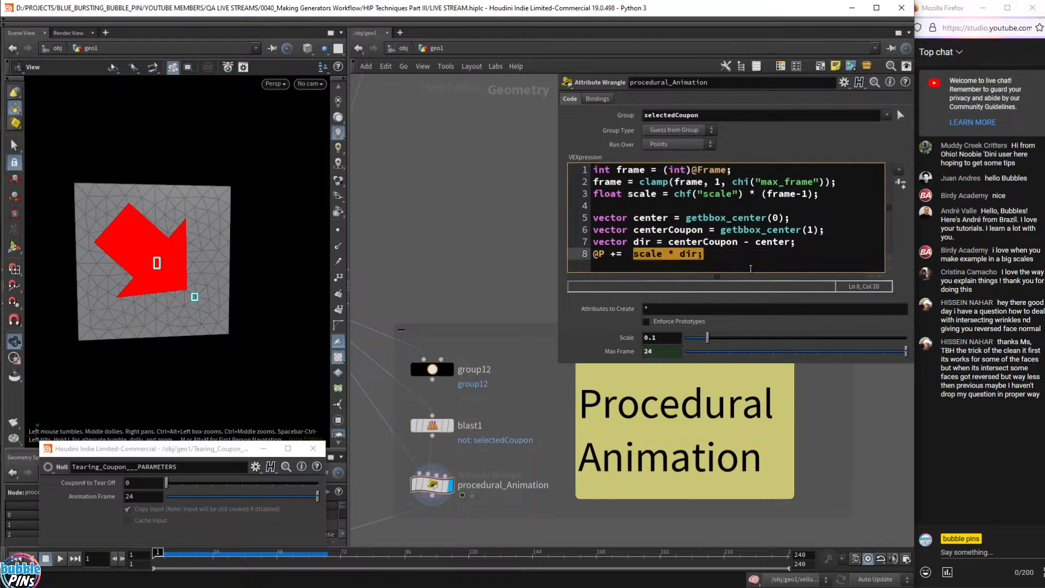
left_click(751, 269)
left_click_drag(633, 254, 720, 262)
double_click(597, 253)
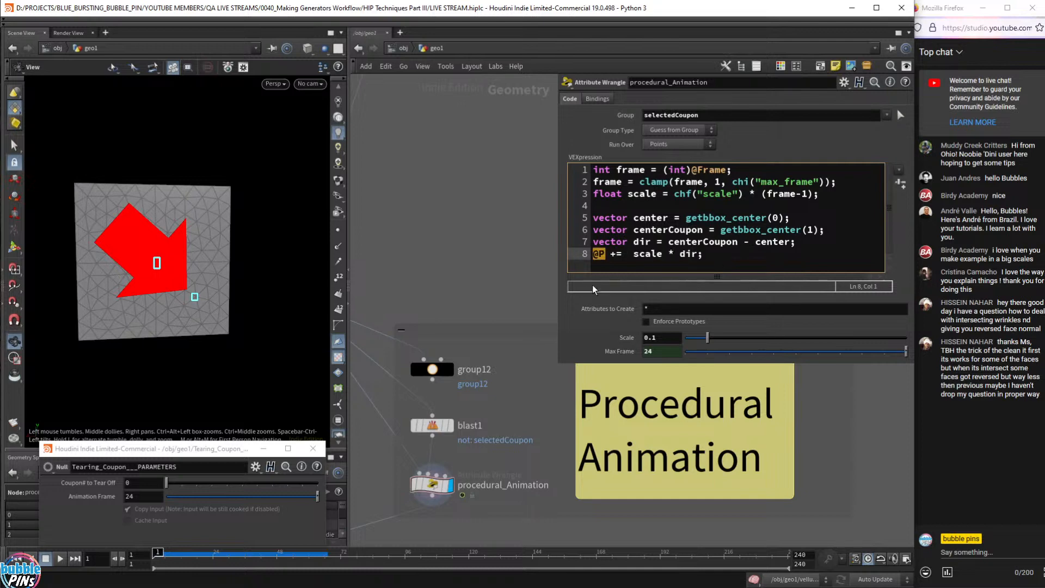
left_click(700, 256)
left_click(662, 256)
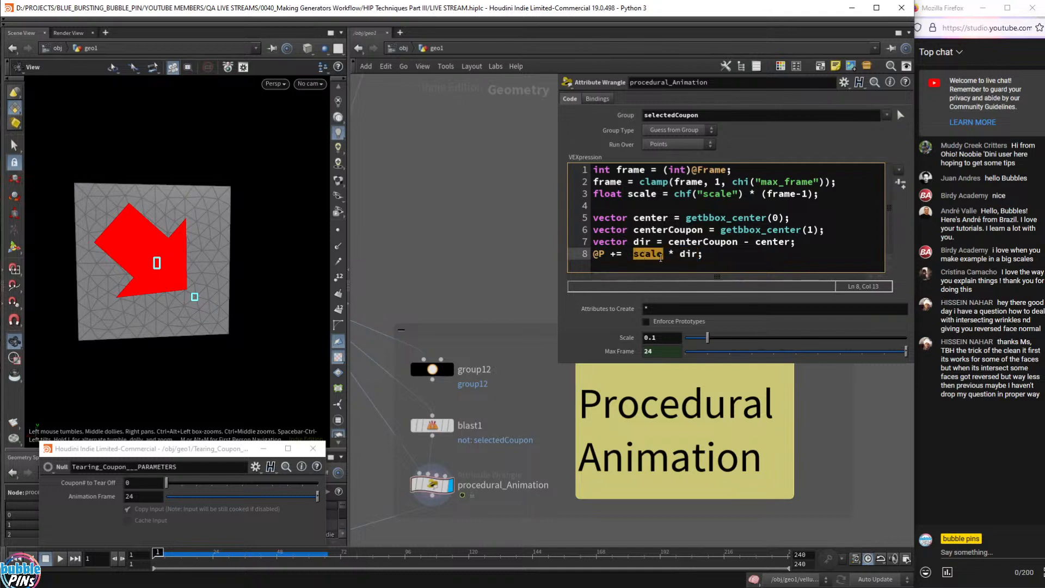
left_click(615, 254)
left_click(597, 254)
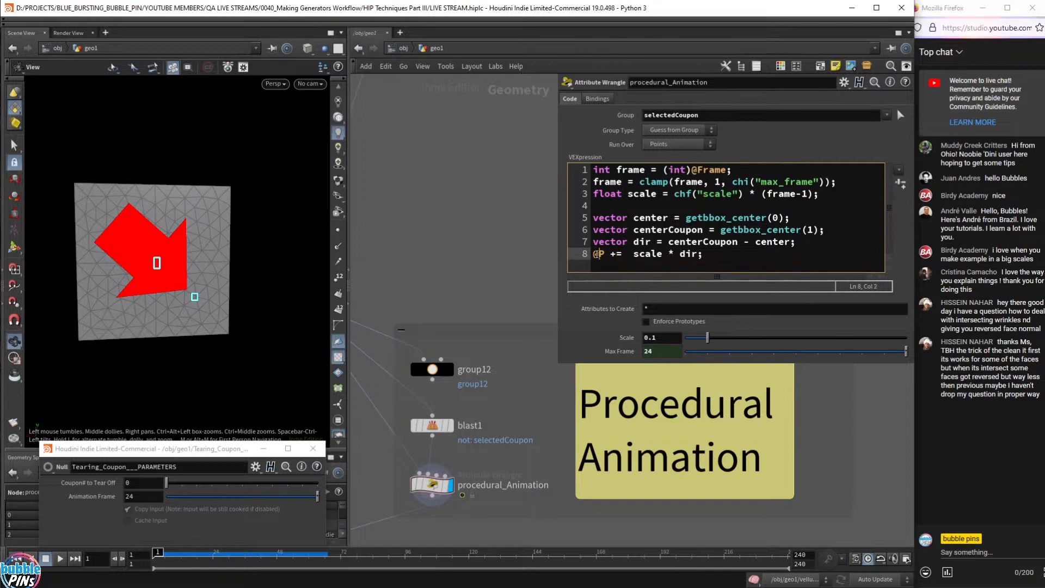
left_click(506, 246)
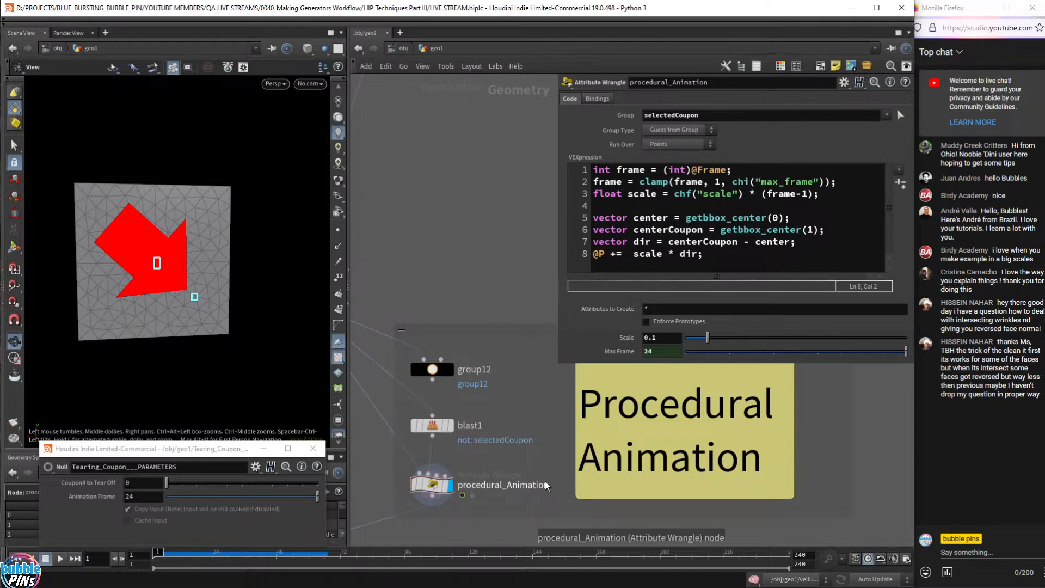
- Marquee-select the Manual Animation box's Animation transform node and set its display flag
scroll(524, 474, "down", 2)
scroll(523, 474, "down", 4)
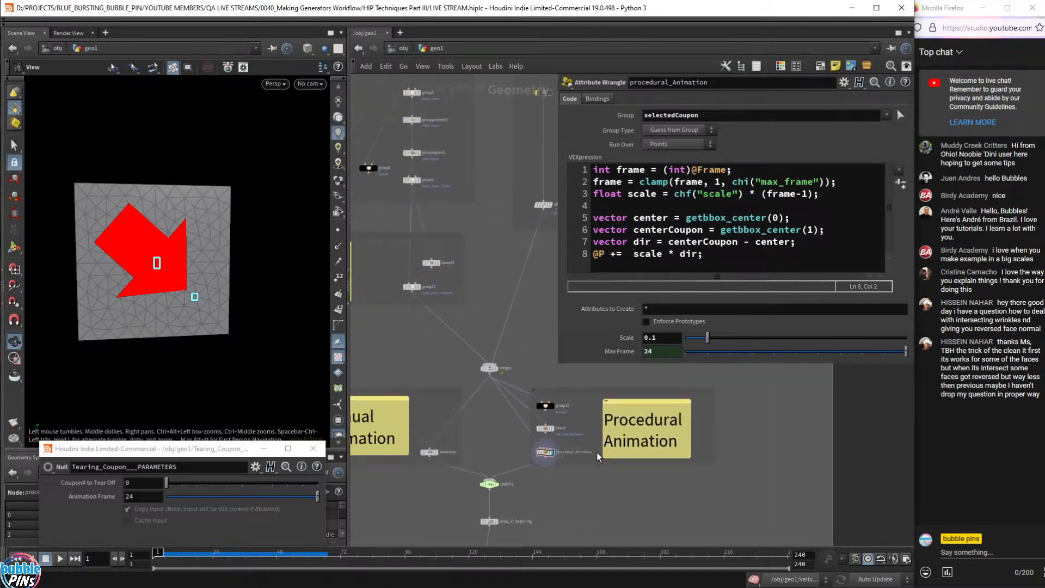
middle_click_drag(662, 432, 742, 453)
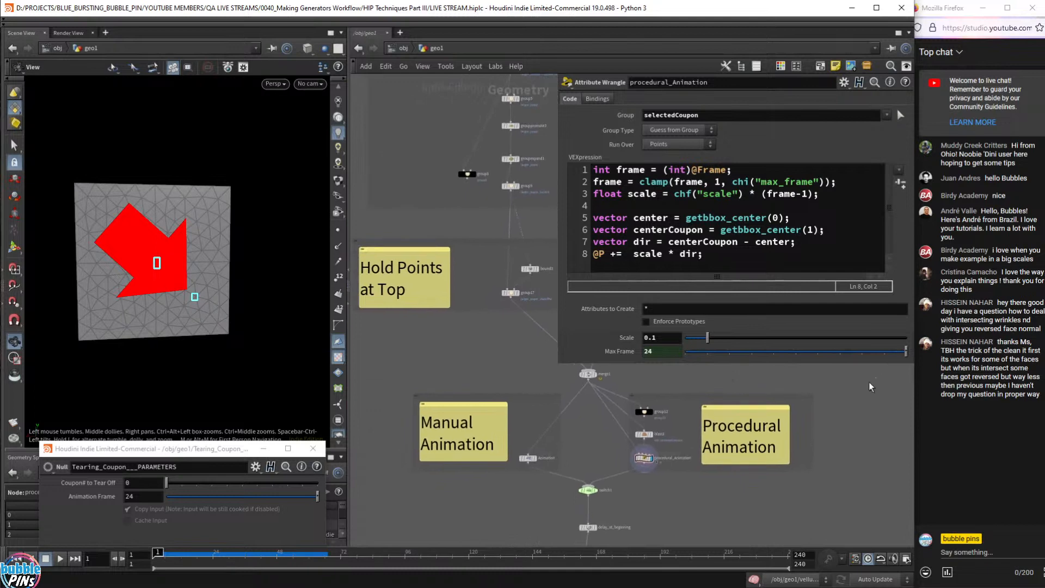
left_click_drag(877, 377, 621, 482)
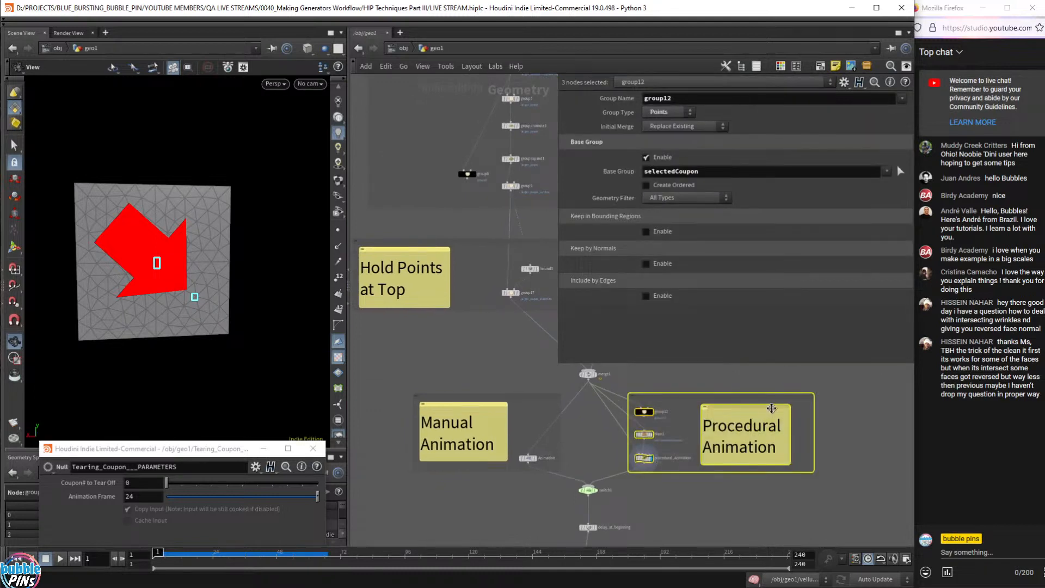
scroll(524, 397, "up", 5)
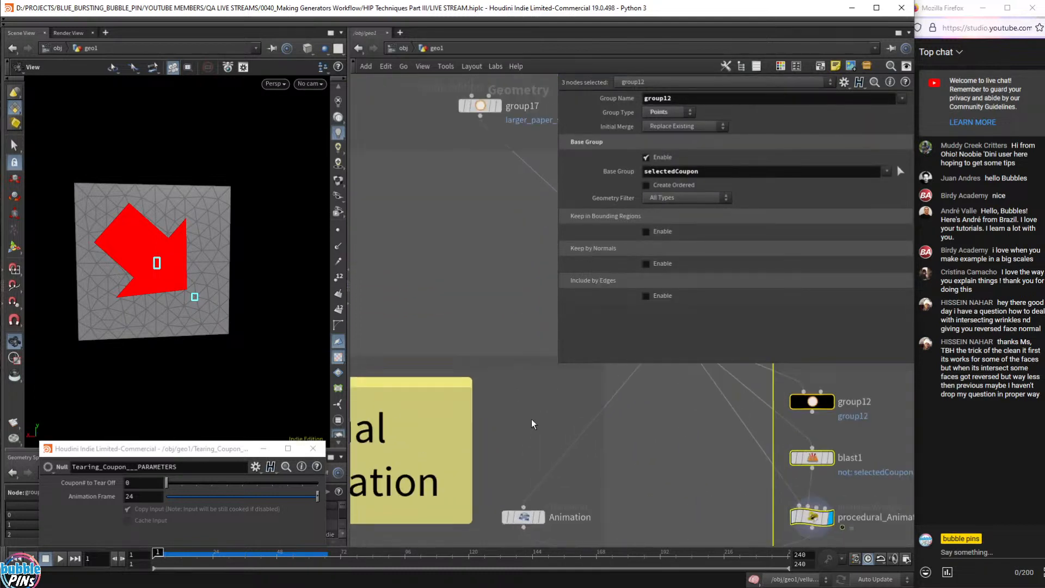
middle_click_drag(625, 414, 660, 411)
left_click_drag(708, 487, 615, 536)
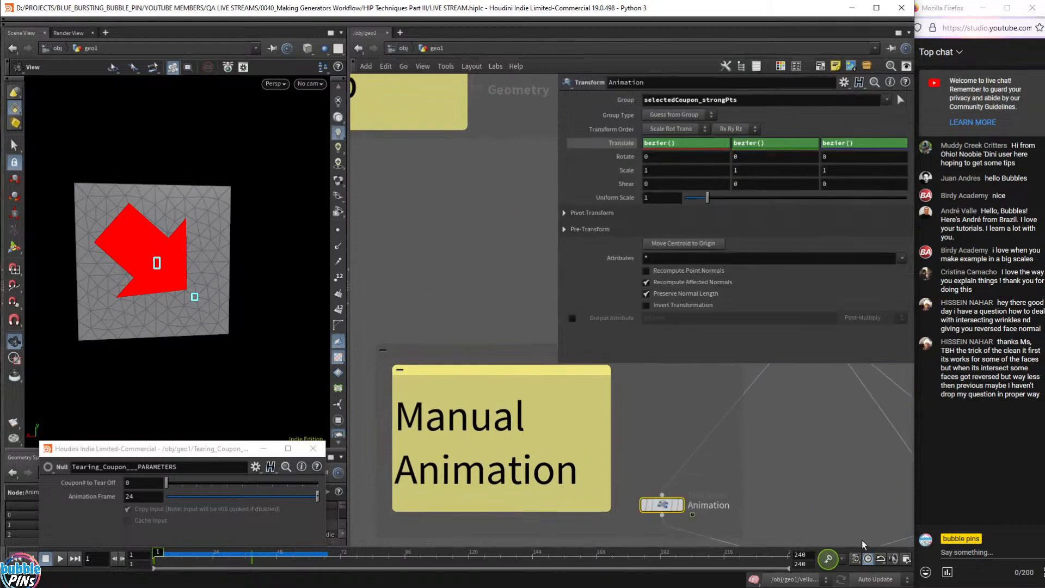
left_click(678, 505)
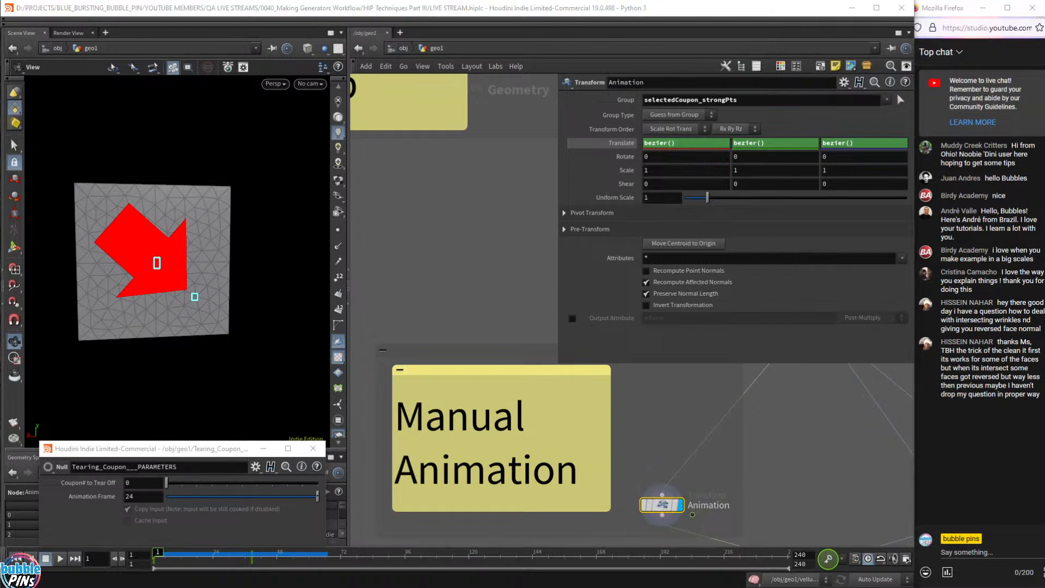
key("Escape")
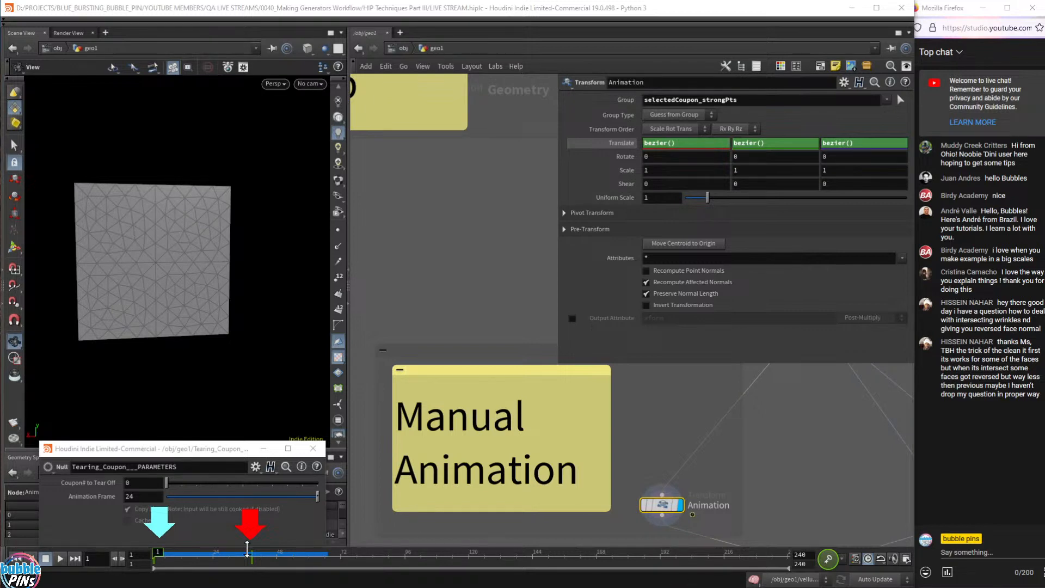
- Restrict the Animation transform's Group to selectedCoupon
mouse_move(159, 552)
left_mouse_down()
mouse_move(256, 551)
mouse_move(158, 552)
left_mouse_up()
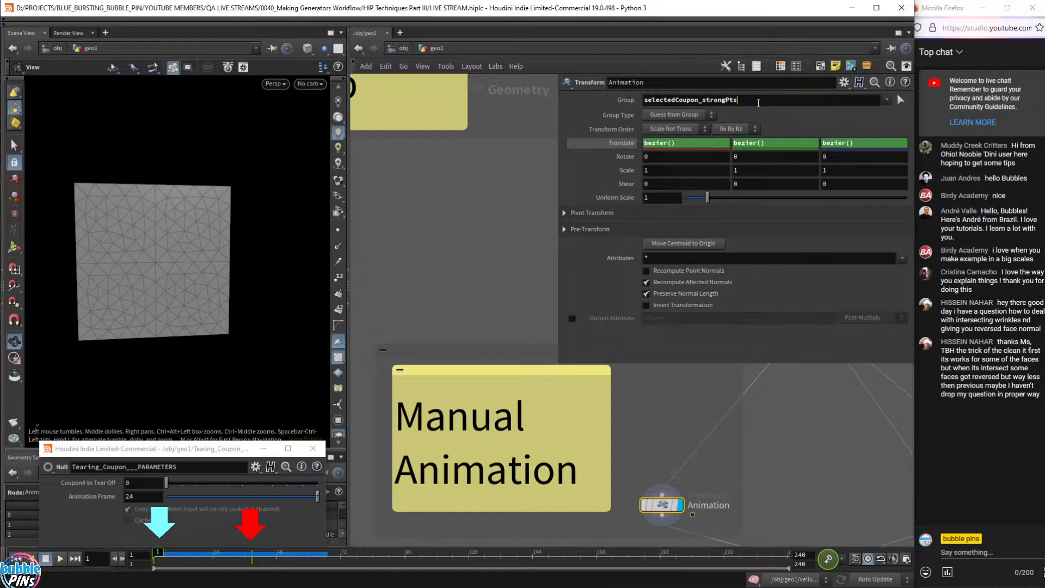
scroll(795, 446, "down", 5)
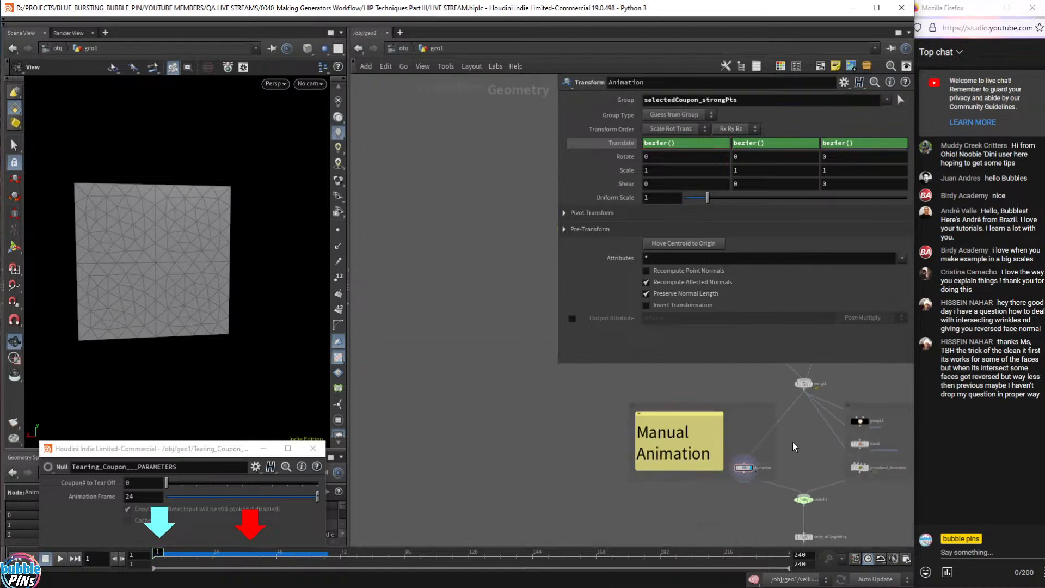
scroll(793, 447, "down", 2)
middle_click_drag(793, 446, 547, 502)
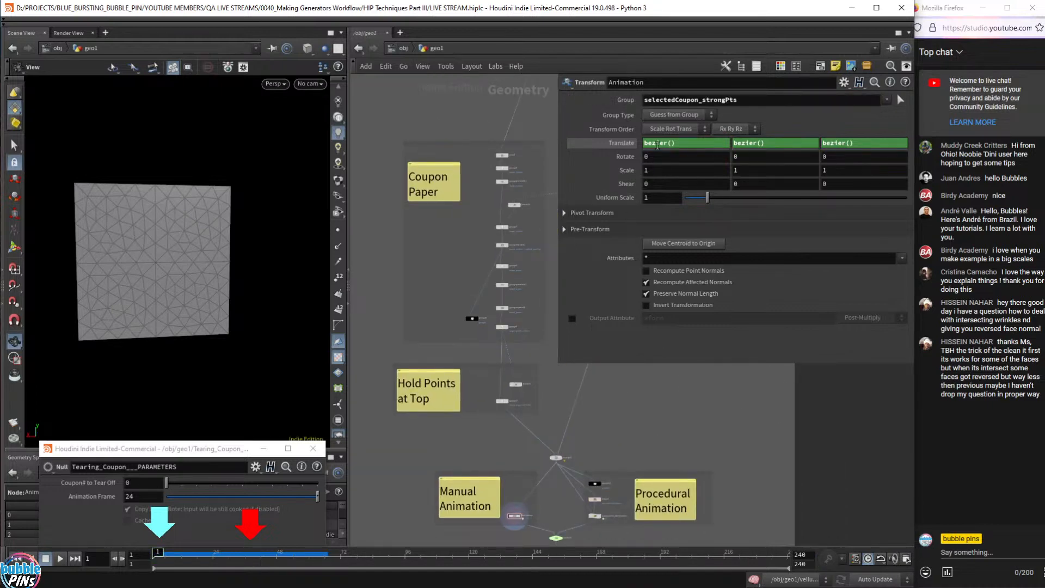
scroll(606, 512, "up", 4)
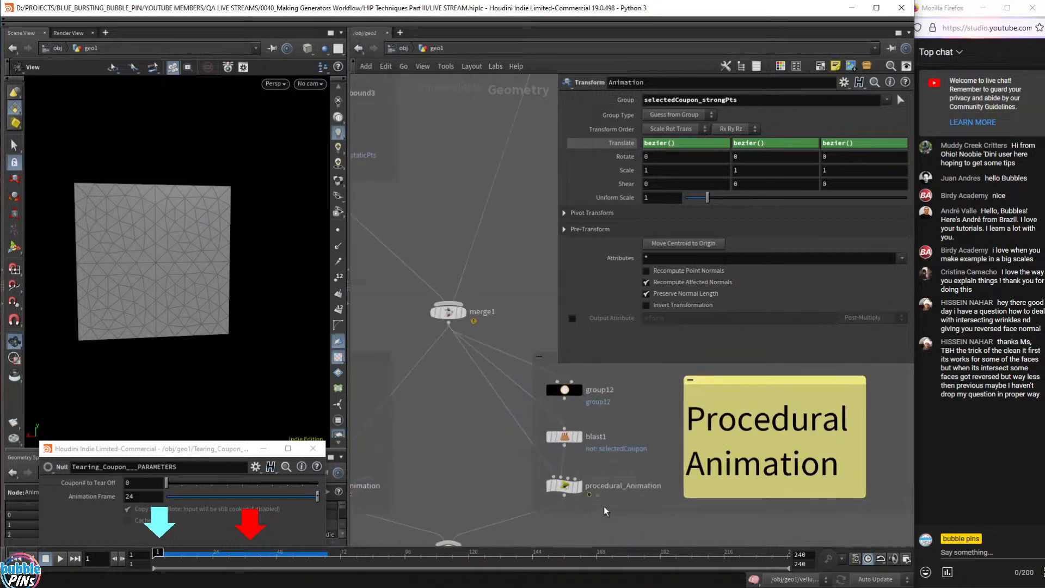
left_click(564, 485)
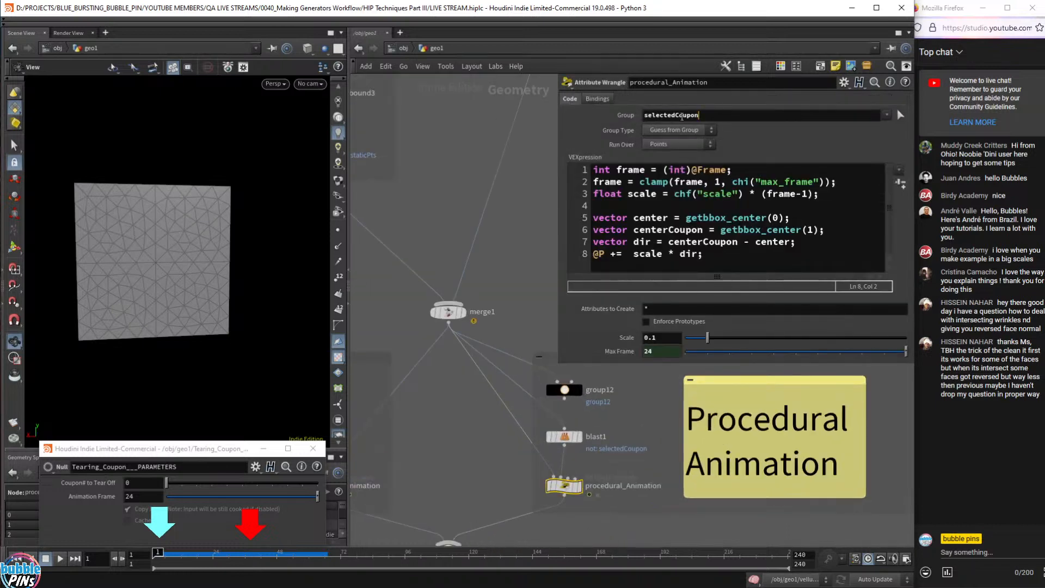
middle_click_drag(481, 456, 668, 454)
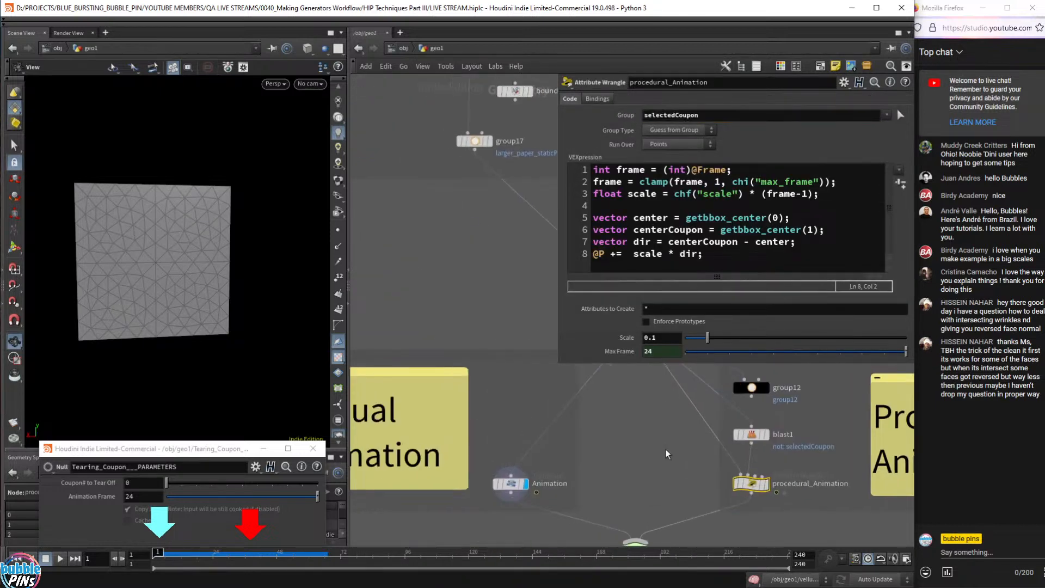
left_click(533, 478)
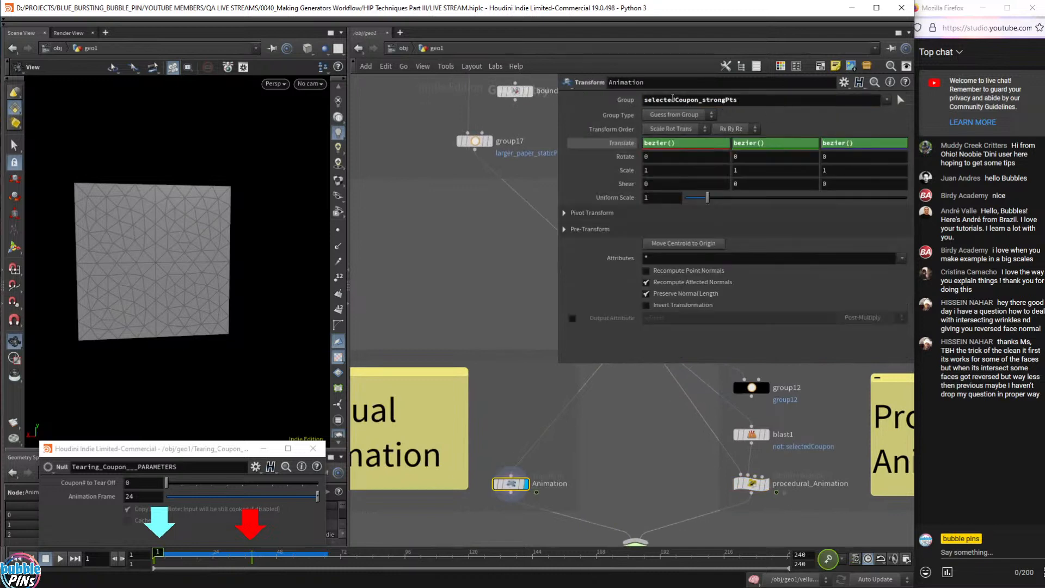
type("selectedCoupon")
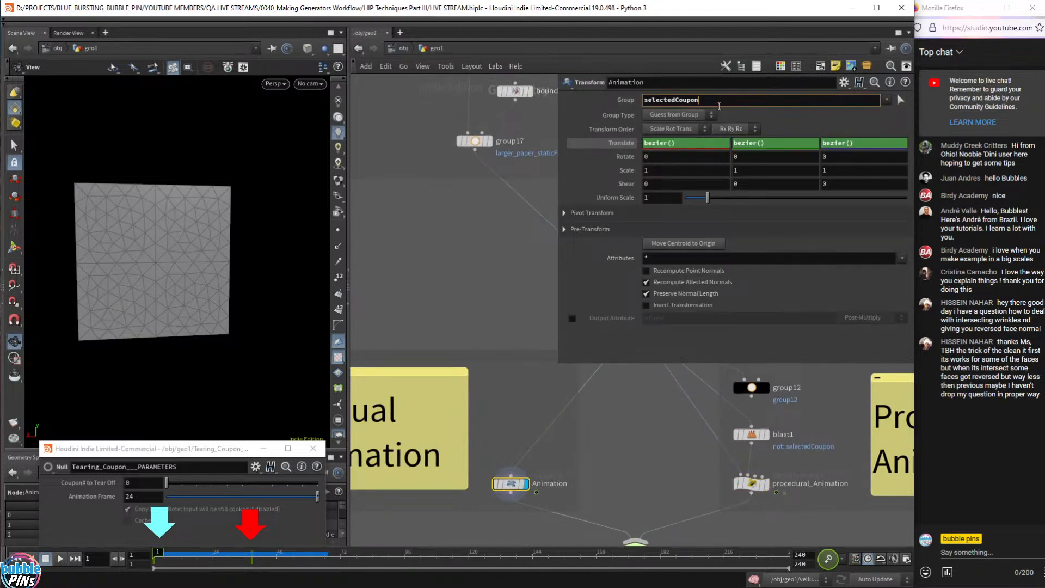
key("Return")
- Check the tear at frames 28, 38 and 23, then delete Translate's keys at frame 1
left_click_drag(185, 554, 157, 561)
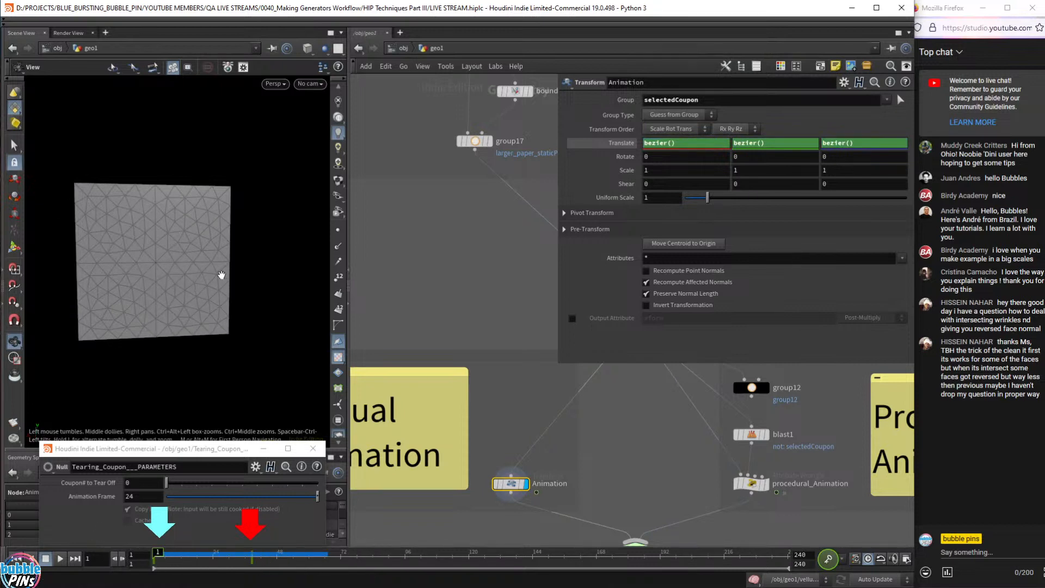
left_click_drag(222, 275, 182, 275)
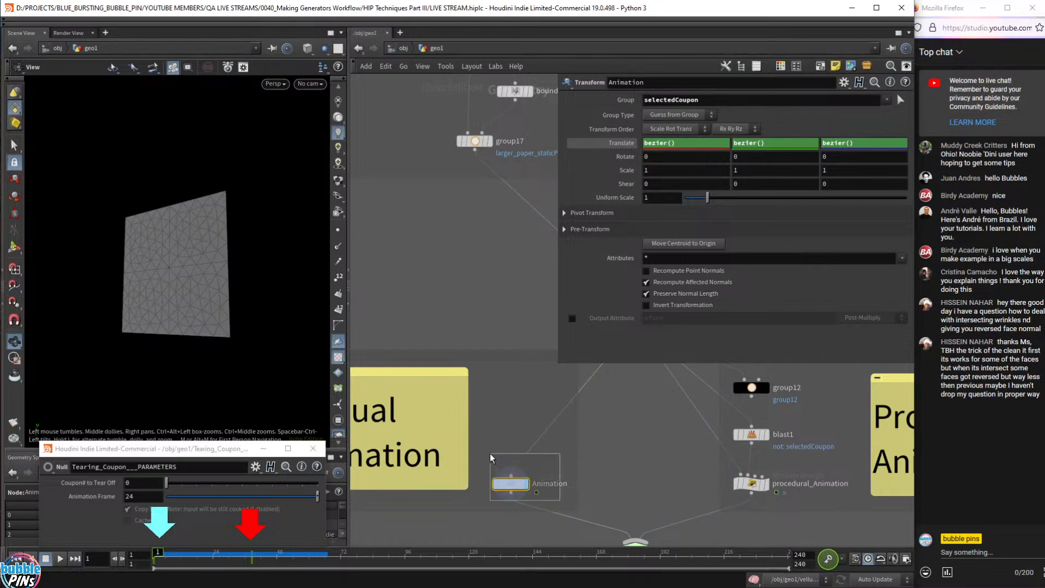
middle_click_drag(495, 427, 601, 442)
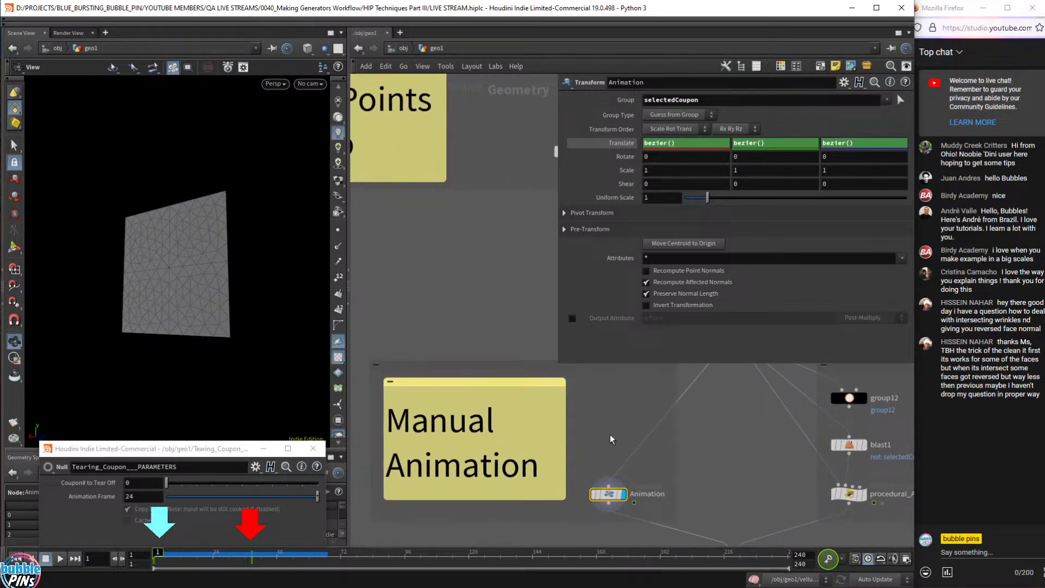
left_click_drag(164, 555, 211, 554)
left_click_drag(210, 303, 243, 291)
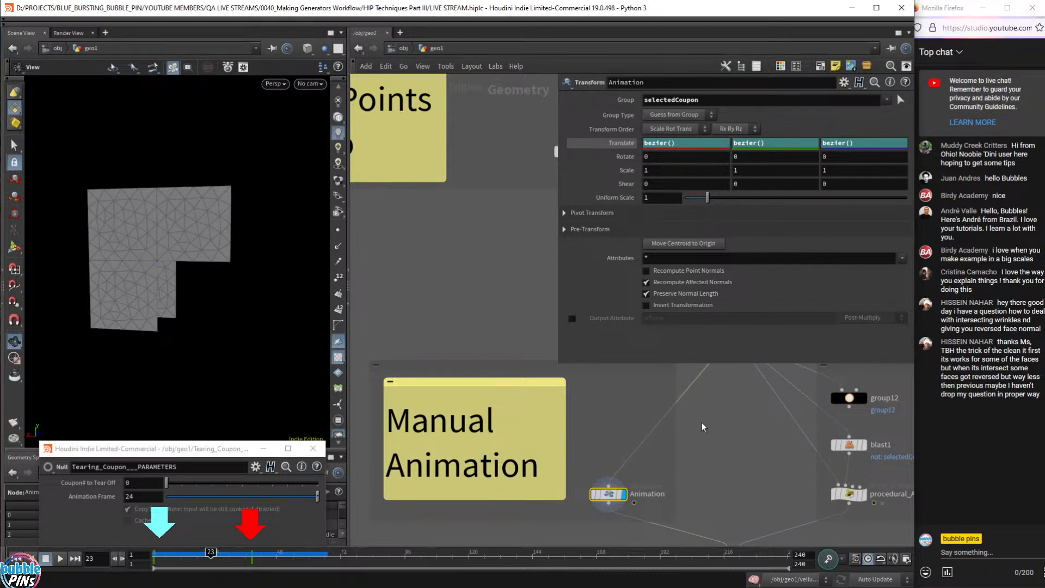
left_click_drag(195, 558, 143, 555)
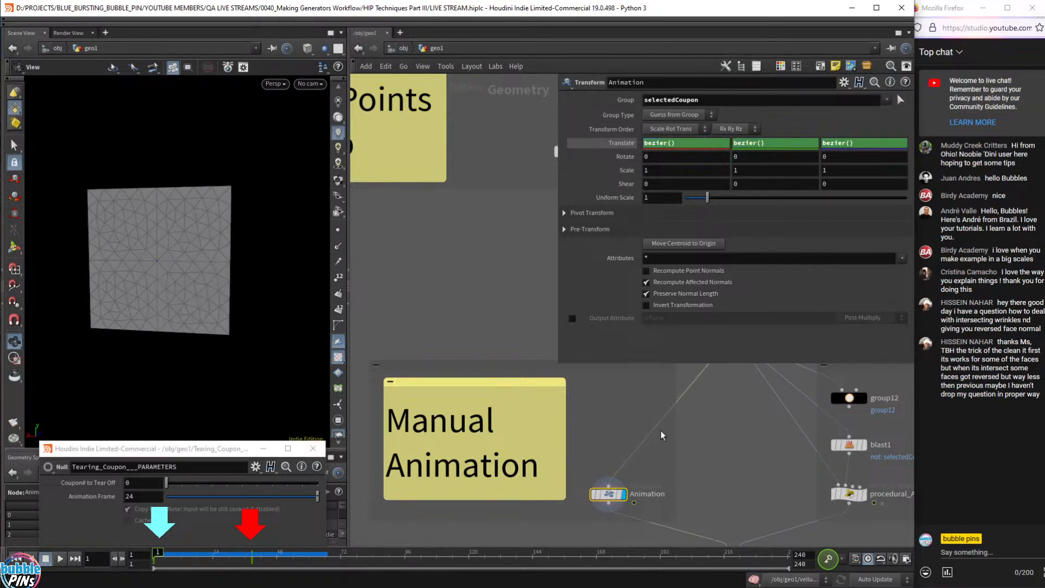
middle_click(623, 145, "ctrl")
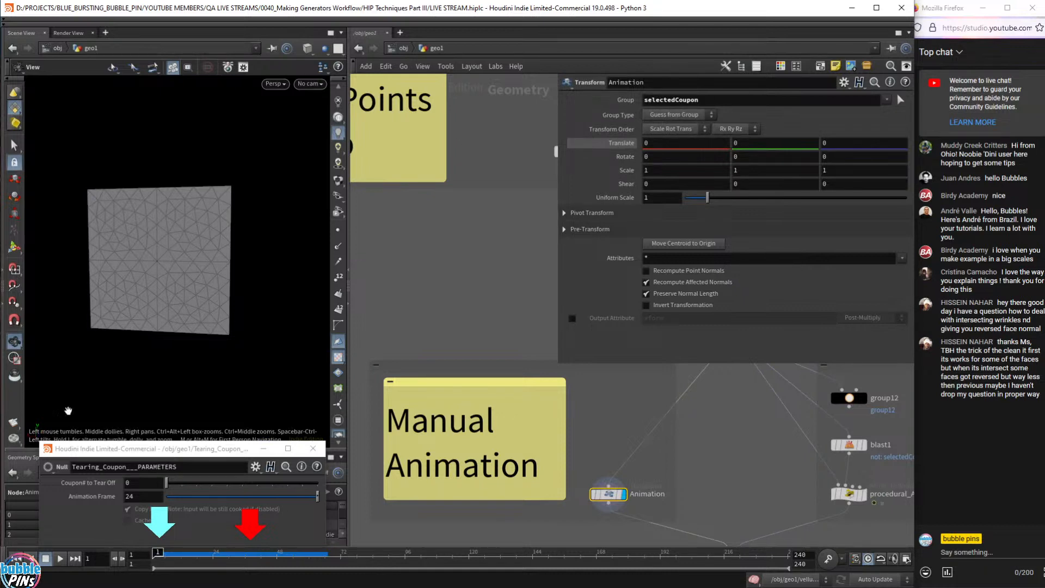
- Keyframe the Animation transform's Translate at 0, 0, 0 on frame 1
left_click_drag(204, 552, 128, 553)
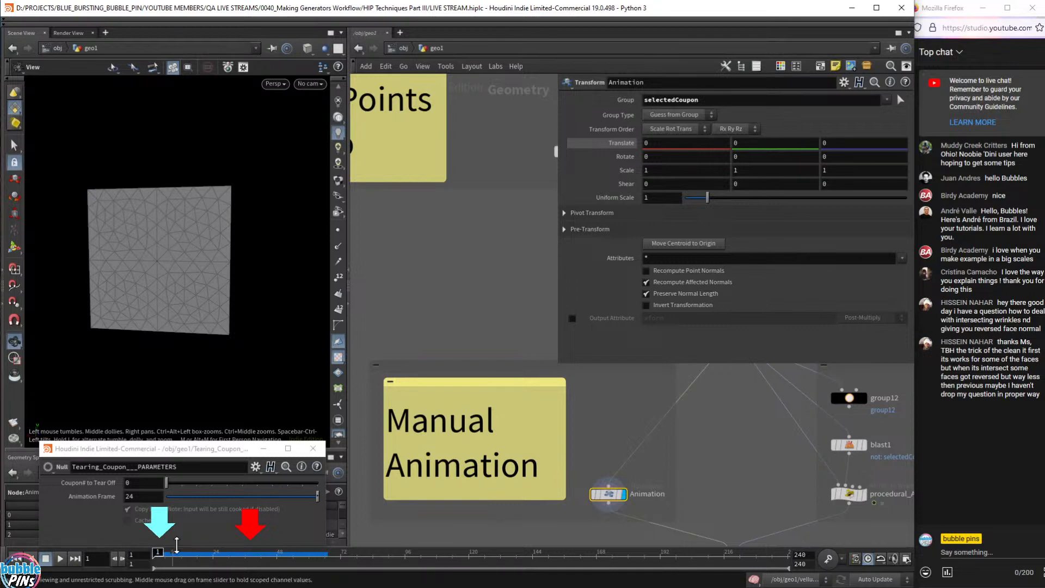
left_click_drag(132, 235, 215, 304)
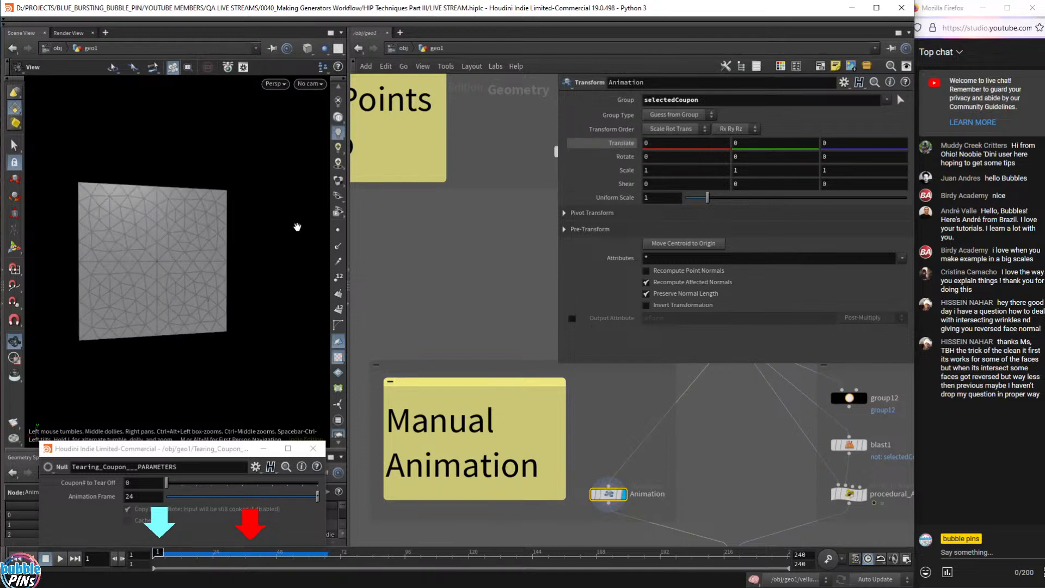
left_click(615, 142, "alt")
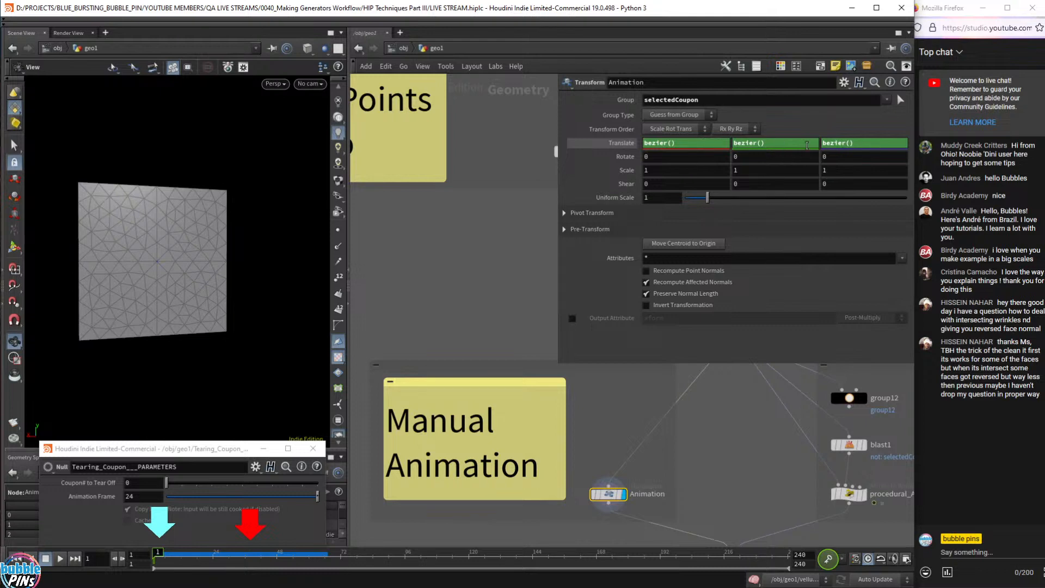
left_click(632, 143)
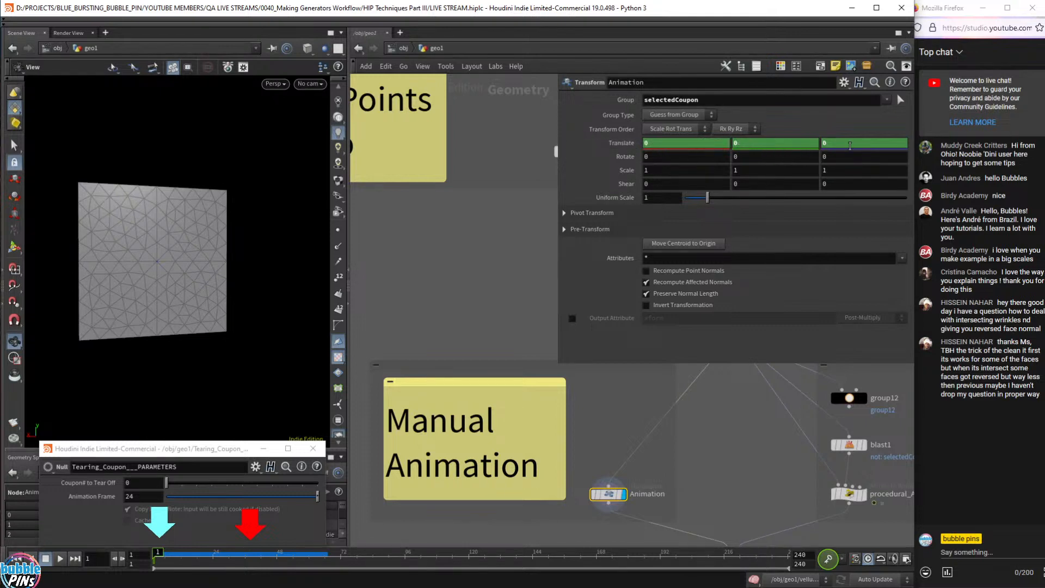
left_click_drag(252, 311, 240, 305)
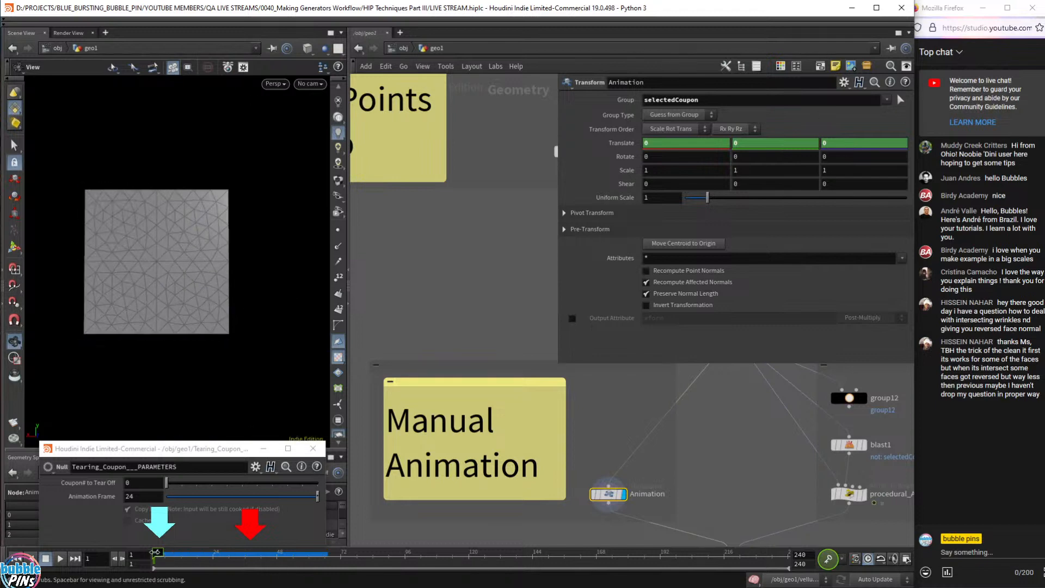
- Drag the coupon away and key Translate -0.647, -0.439, 0 at frame 36, then scrub
left_click_drag(155, 552, 252, 566)
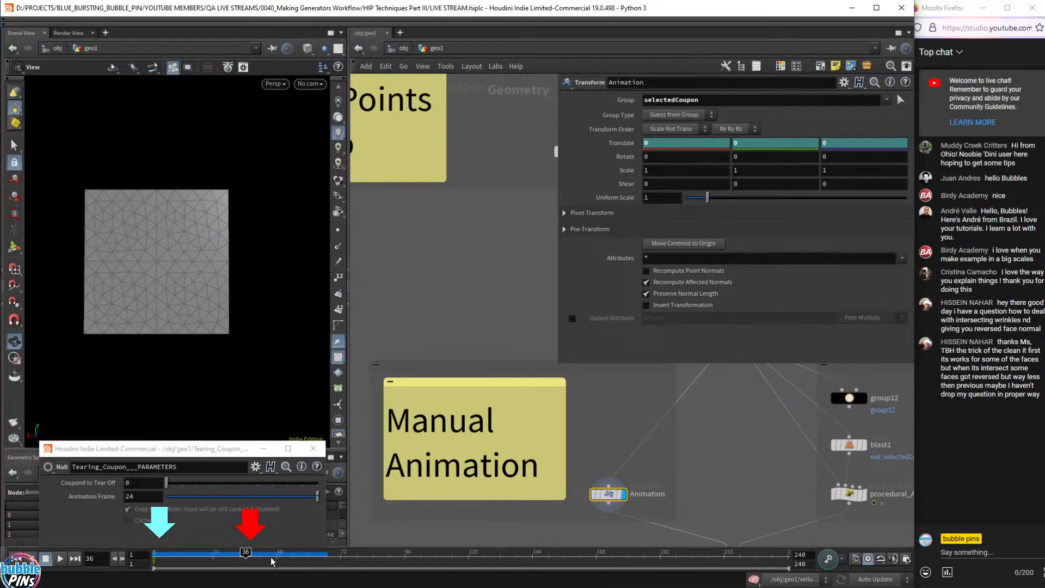
left_click_drag(290, 256, 238, 234)
key("Return")
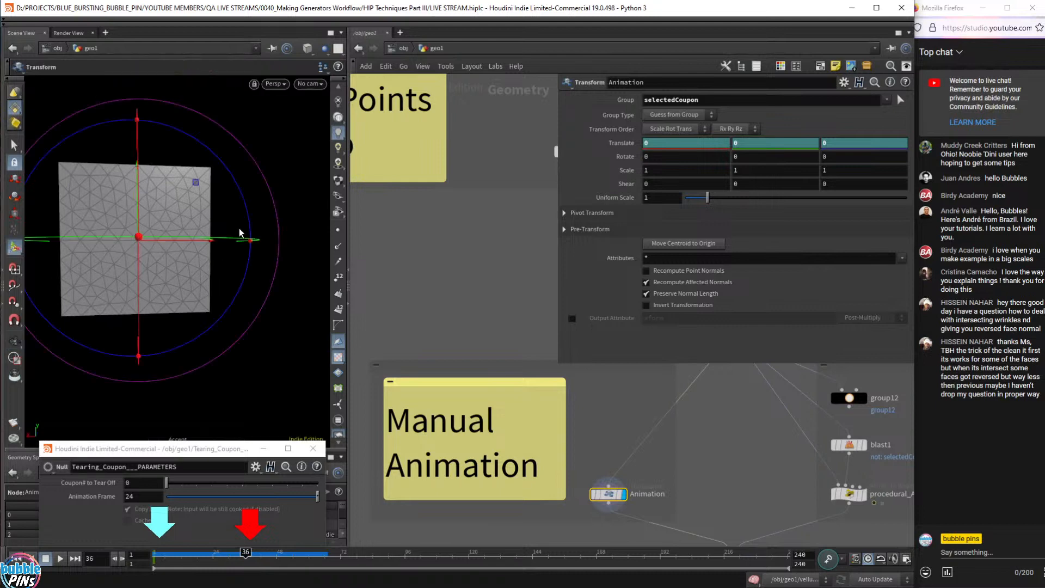
left_click_drag(197, 185, 285, 247)
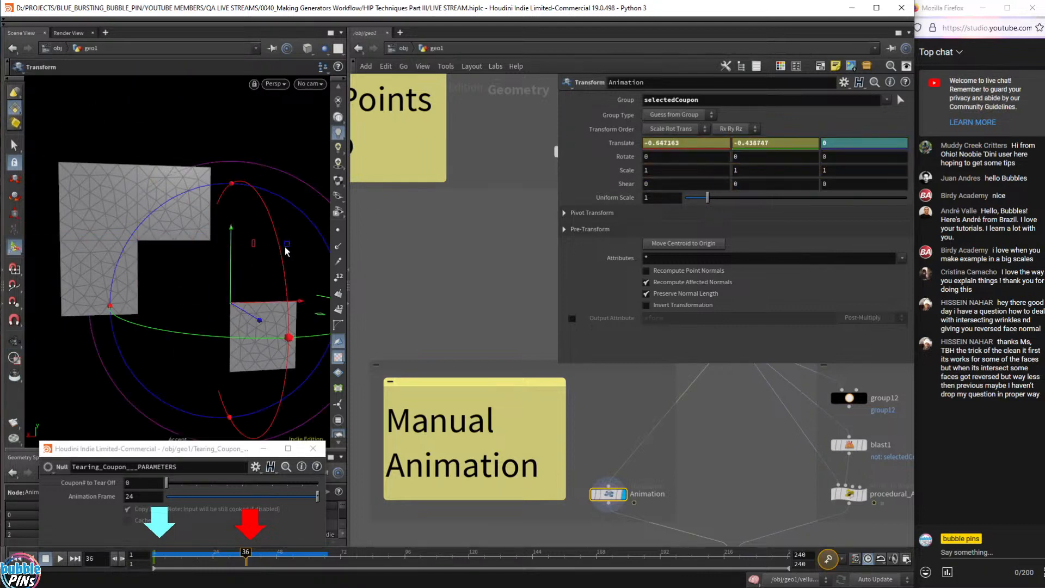
left_click(616, 144, "alt")
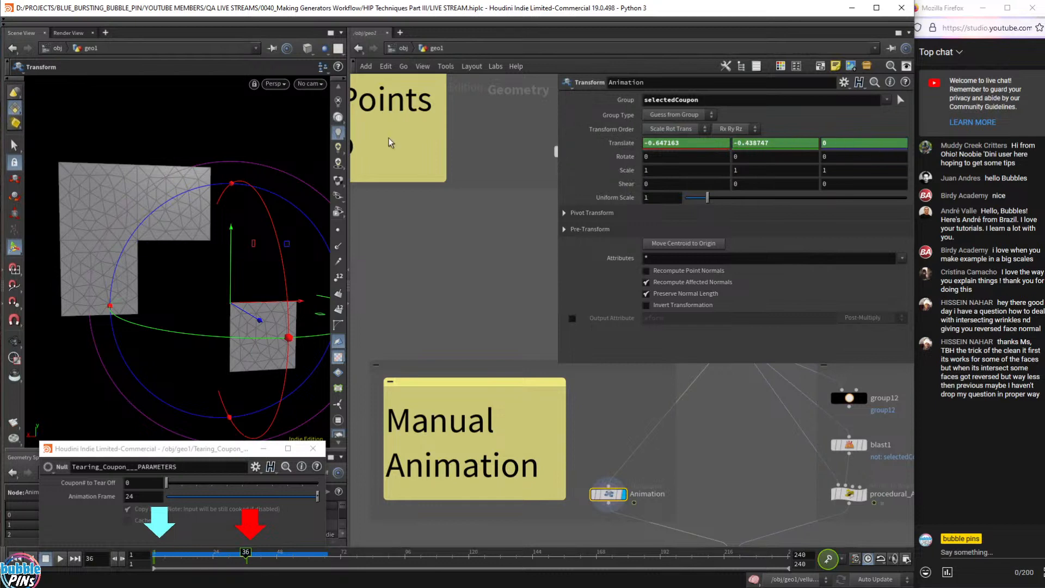
key("Escape")
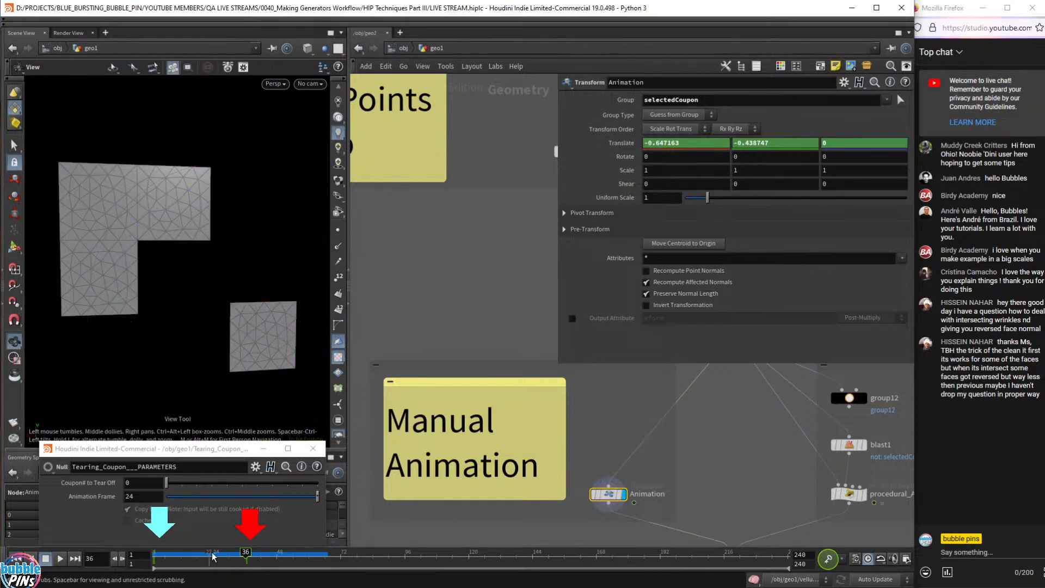
left_click_drag(157, 560, 130, 576)
- Set switch1's Select Input to 0 to pass the manually animated coupon
scroll(682, 467, "down", 5)
middle_click_drag(685, 468, 457, 262)
left_click(469, 297)
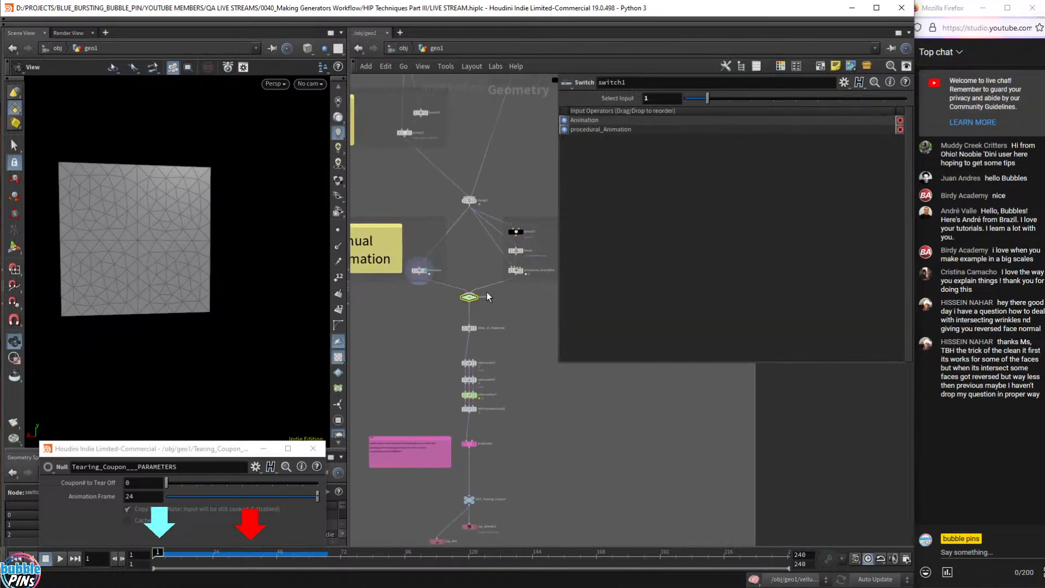
left_click(659, 101)
type("0")
scroll(449, 279, "up", 5)
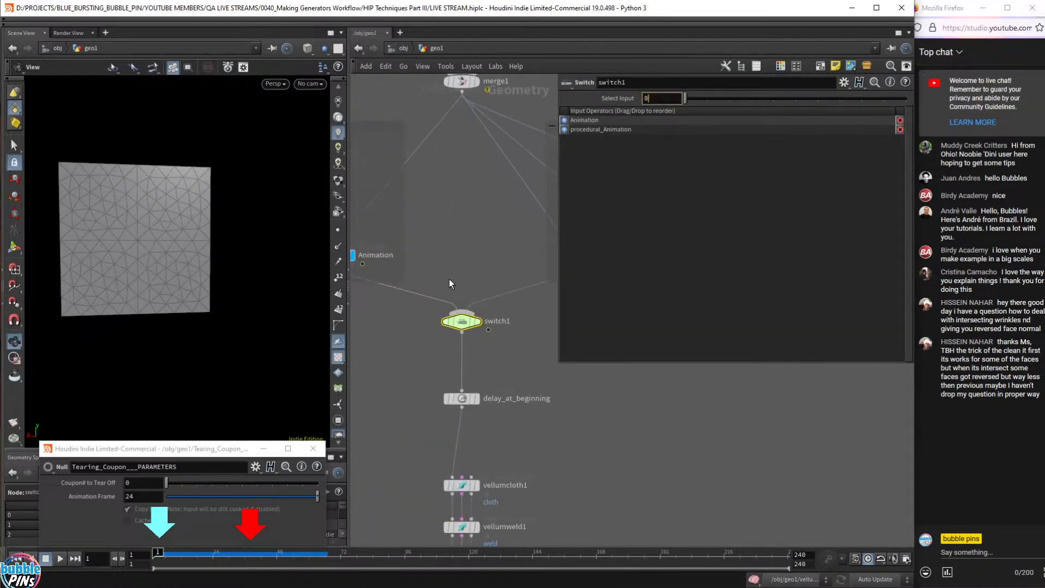
left_click(382, 364)
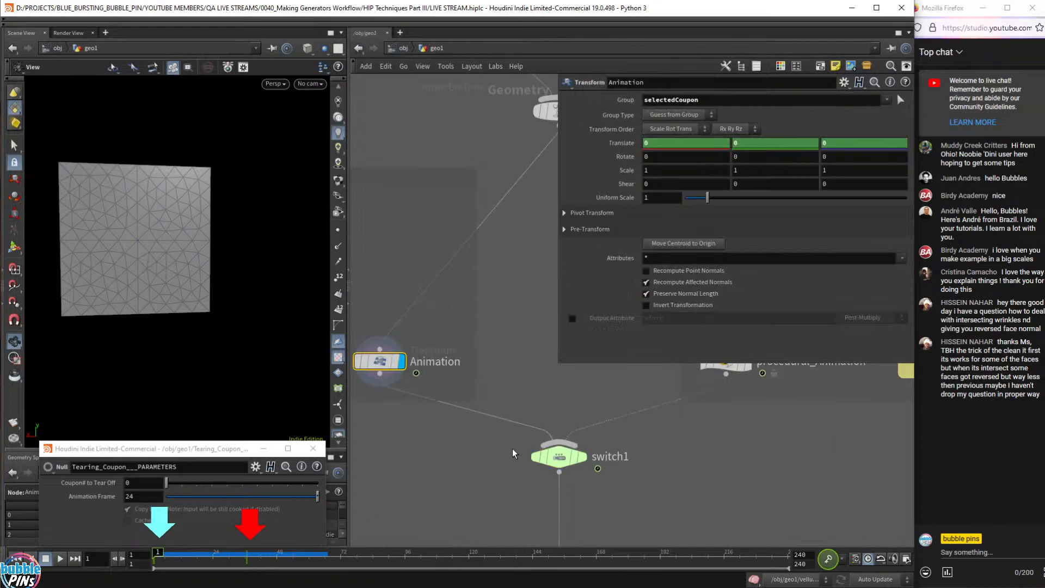
- Display vellumsolver1 and play the simulation to frame 96 to tear off the coupon
scroll(473, 460, "down", 3)
middle_click_drag(463, 463, 472, 283)
middle_click_drag(471, 387, 438, 343)
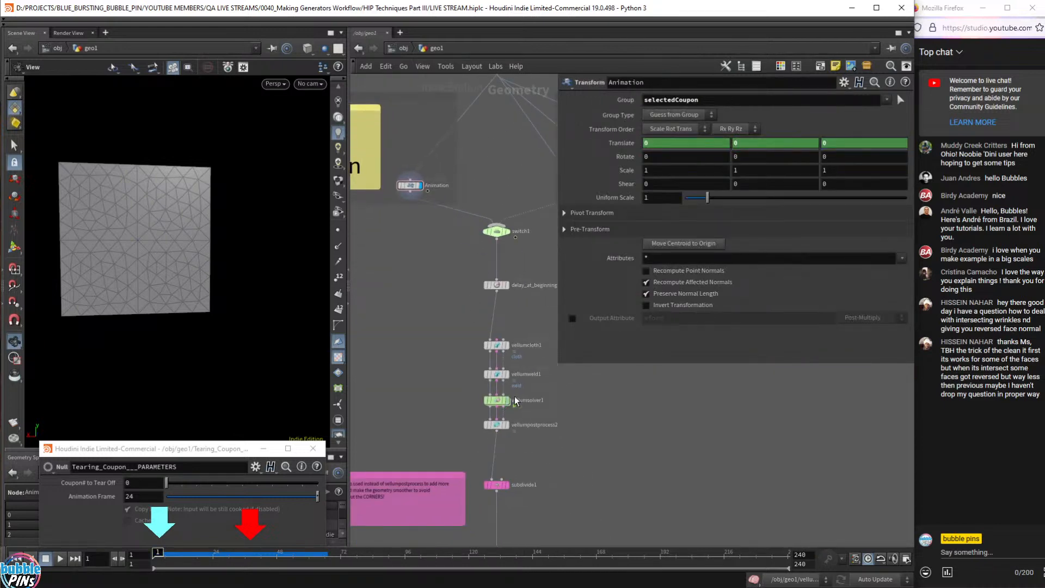
left_click(507, 401)
left_click(500, 404)
key("Up")
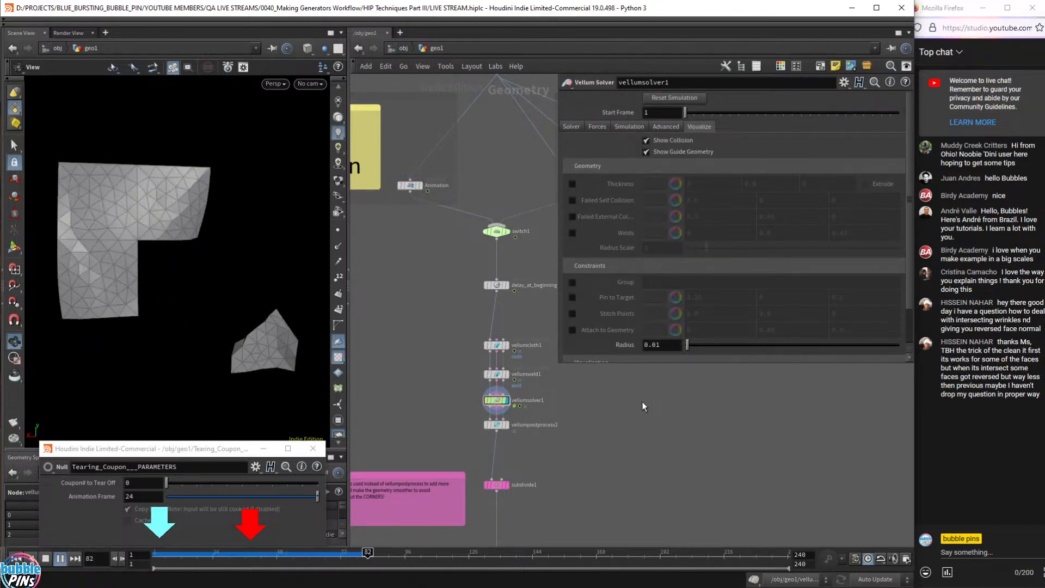
key("Up")
middle_click_drag(642, 398, 638, 518)
middle_click_drag(680, 405, 654, 529)
- Read the procedural_Animation VEX, then reselect the Animation transform (Translate -0.647, -0.431, 0)
left_click_drag(523, 433, 531, 442)
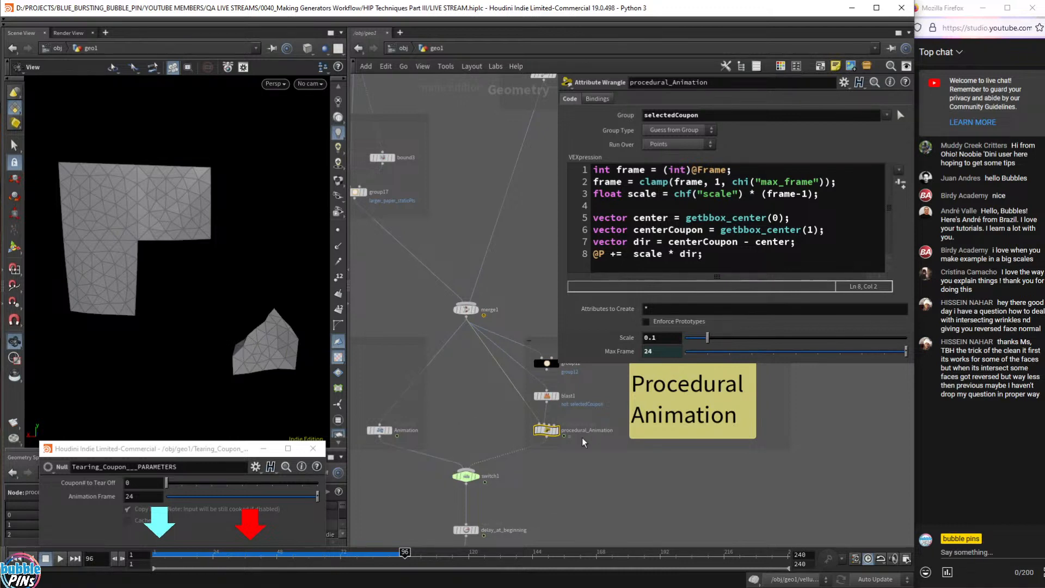
mouse_move(553, 436)
left_click(380, 430)
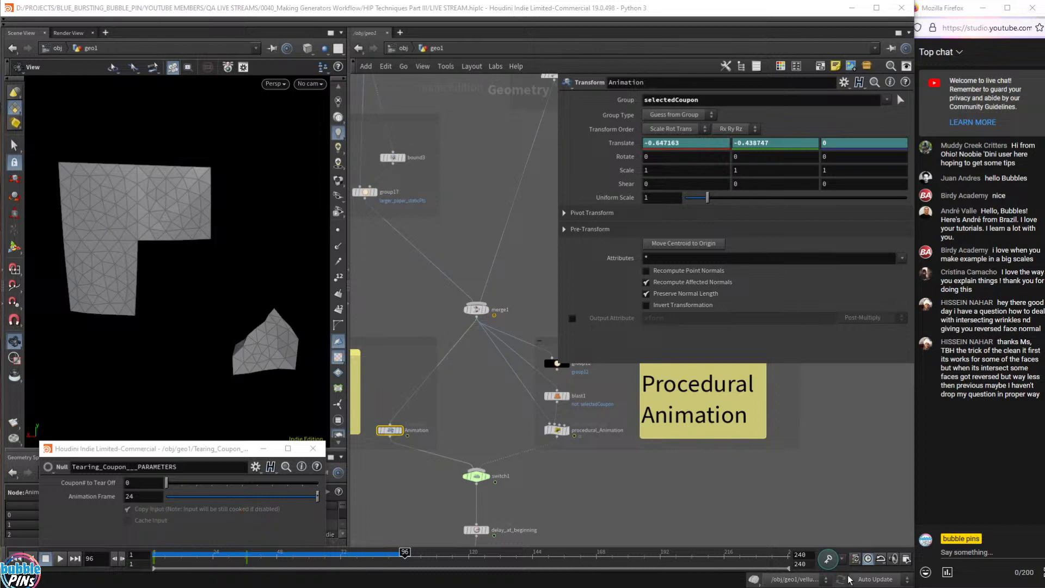
- Play the vellum simulation, return to frame 1, and select vellumcloth1
middle_click_drag(614, 515, 605, 402)
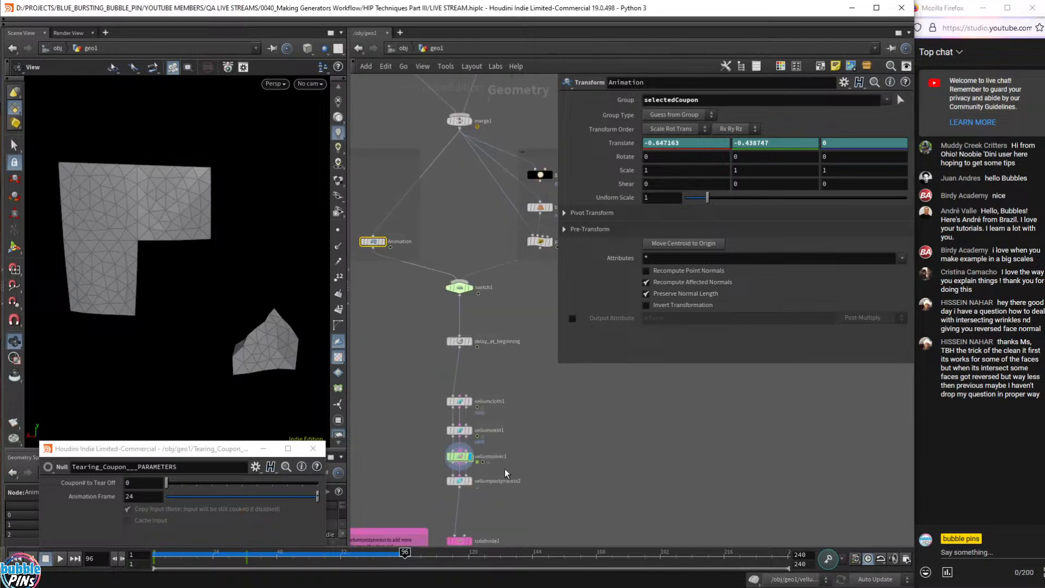
key("Up")
key("ctrl+Up")
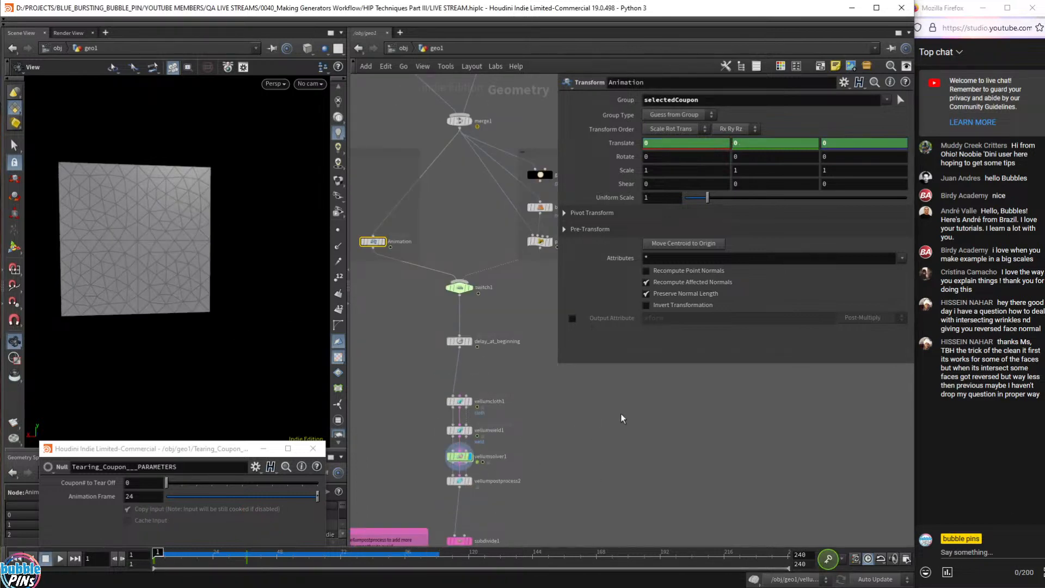
left_click(459, 401)
scroll(499, 413, "up", 5)
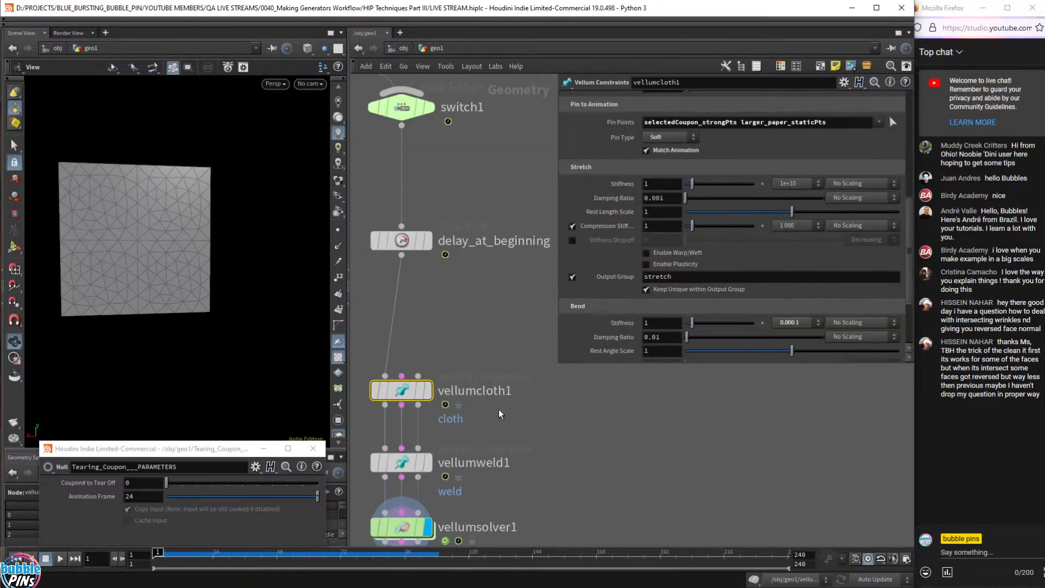
scroll(499, 412, "down", 3)
- Bypass the delay_at_beginning Time Shift and scrub the timeline until the cloth tears
middle_click_drag(499, 412, 493, 348)
left_click_drag(512, 285, 381, 201)
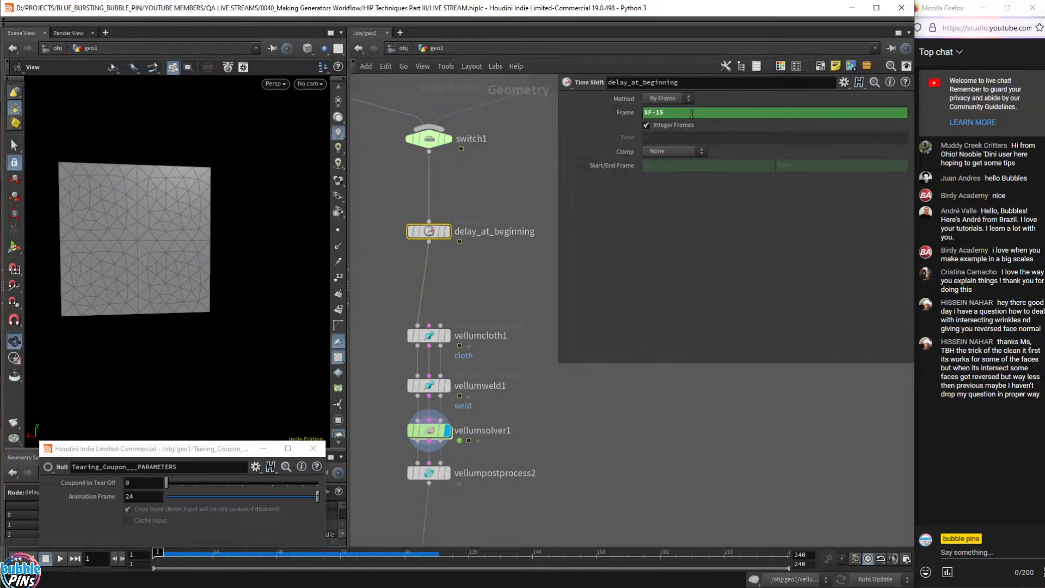
mouse_move(159, 555)
left_mouse_down()
mouse_move(313, 559)
mouse_move(89, 558)
left_mouse_up()
left_click(413, 232)
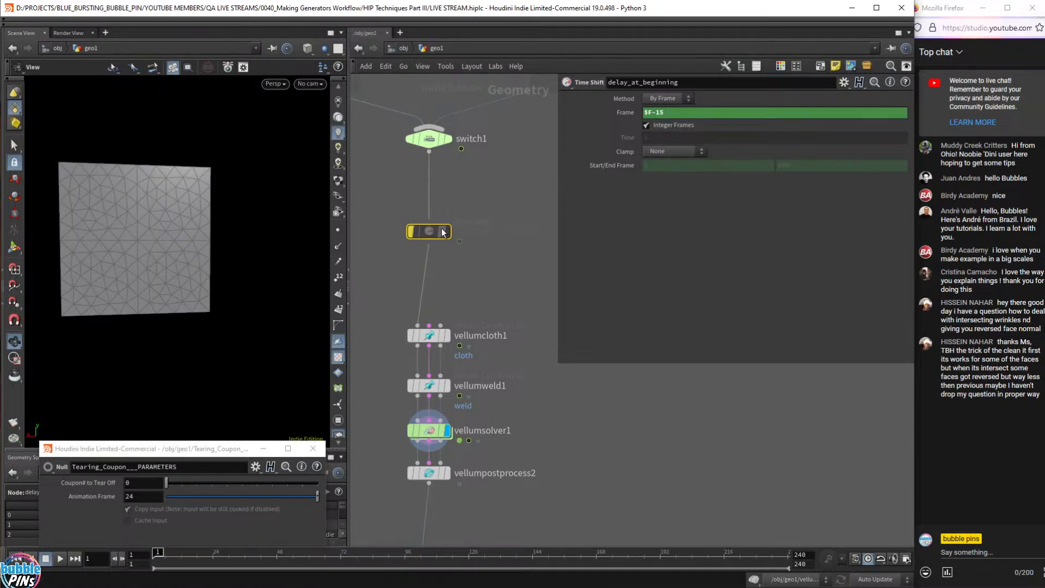
left_click_drag(159, 552, 190, 553)
mouse_move(350, 566)
left_mouse_down()
mouse_move(397, 568)
mouse_move(151, 560)
left_mouse_up()
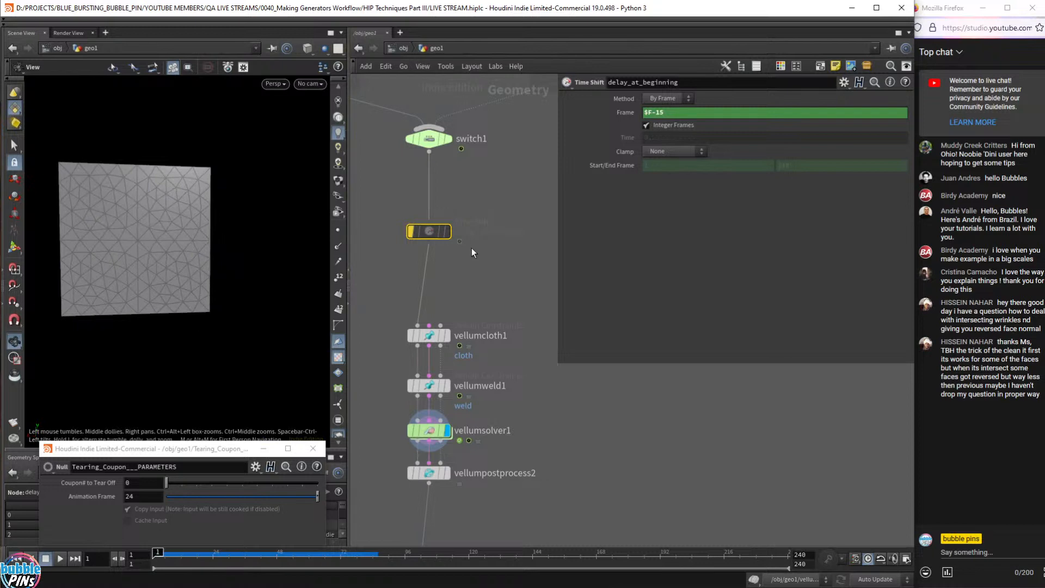
- Select the delay node, then switch the selection to vellumcloth1
mouse_move(412, 231)
left_click_drag(379, 203, 507, 262)
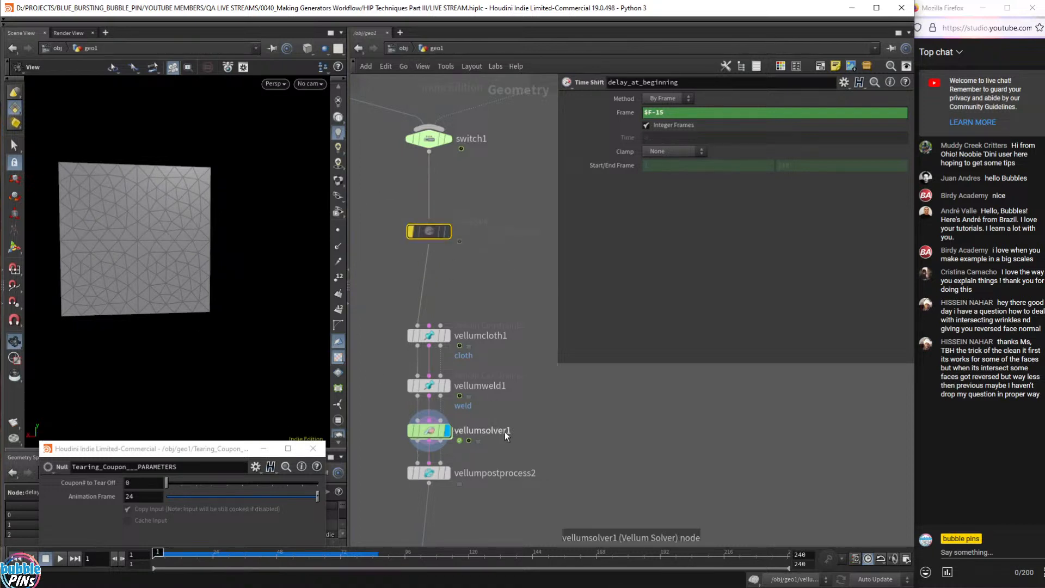
left_click_drag(386, 360, 532, 317)
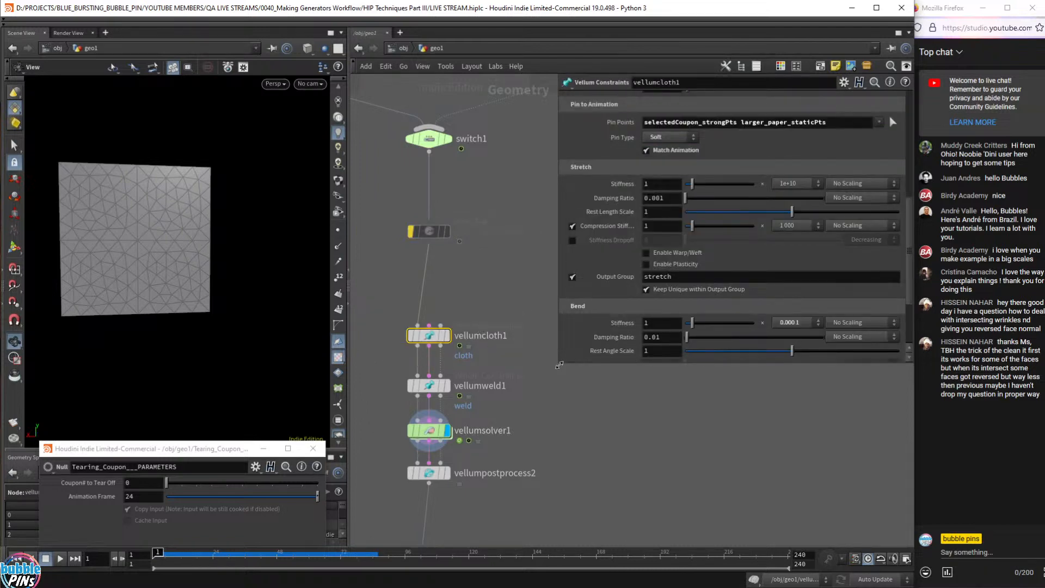
- Enlarge the parameter pane, display vellumcloth1, and frame the paper sheet facing the camera
left_click_drag(560, 365, 595, 510)
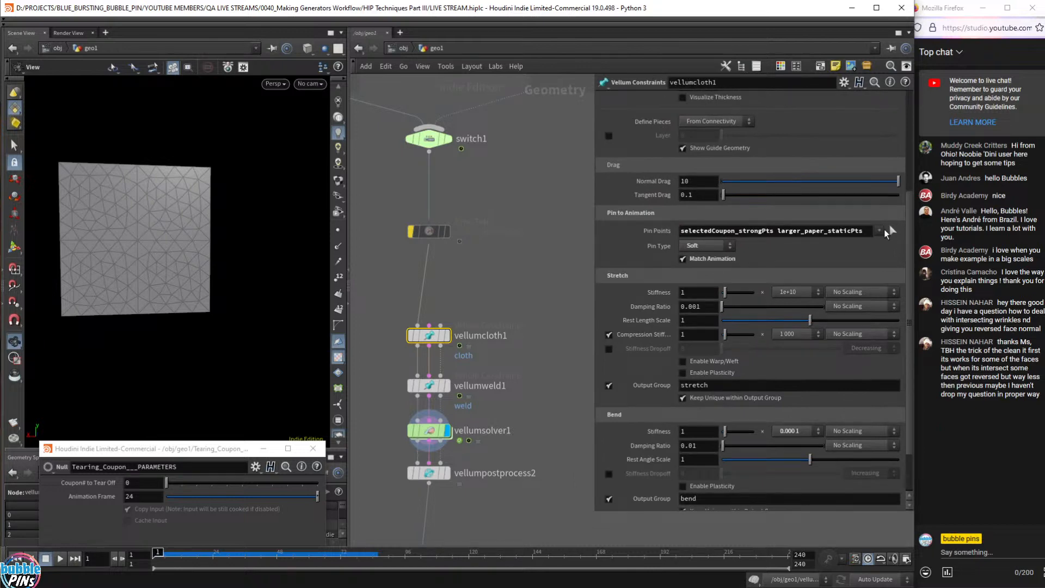
left_click(448, 336)
left_click_drag(159, 77, 208, 214)
scroll(222, 208, "up", 5)
right_click_drag(220, 181, 256, 194)
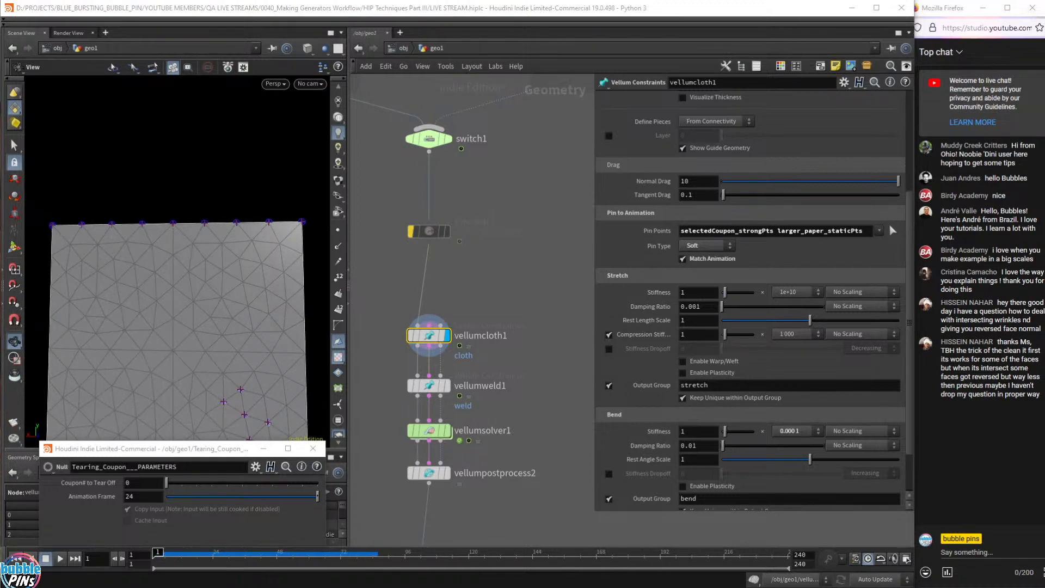
left_click_drag(35, 211, 321, 238)
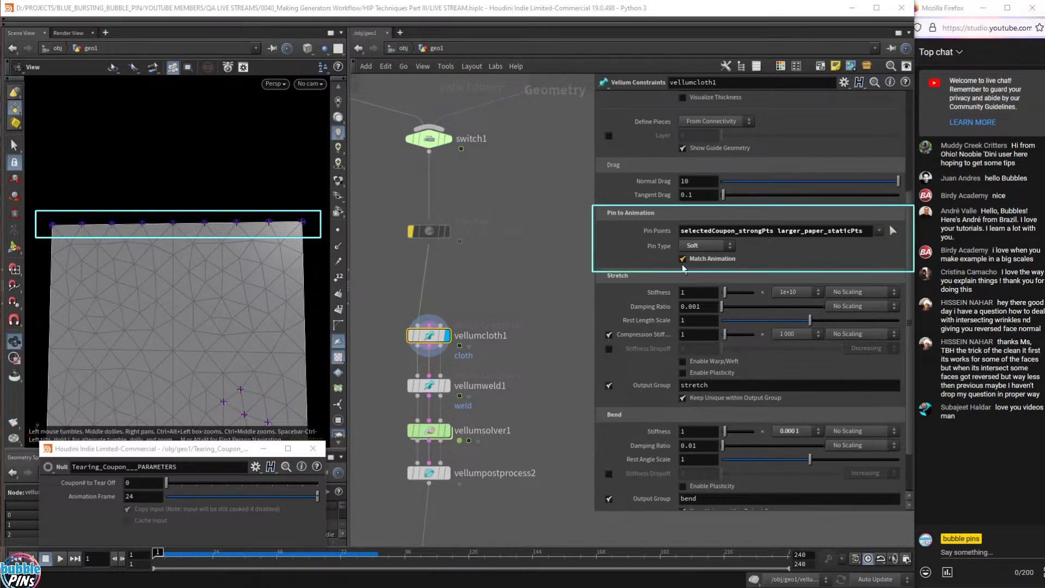
- Toggle Match Animation off and on, and review the selectedCoupon_strongPts and larger_paper_staticPts pin groups
left_click(719, 261)
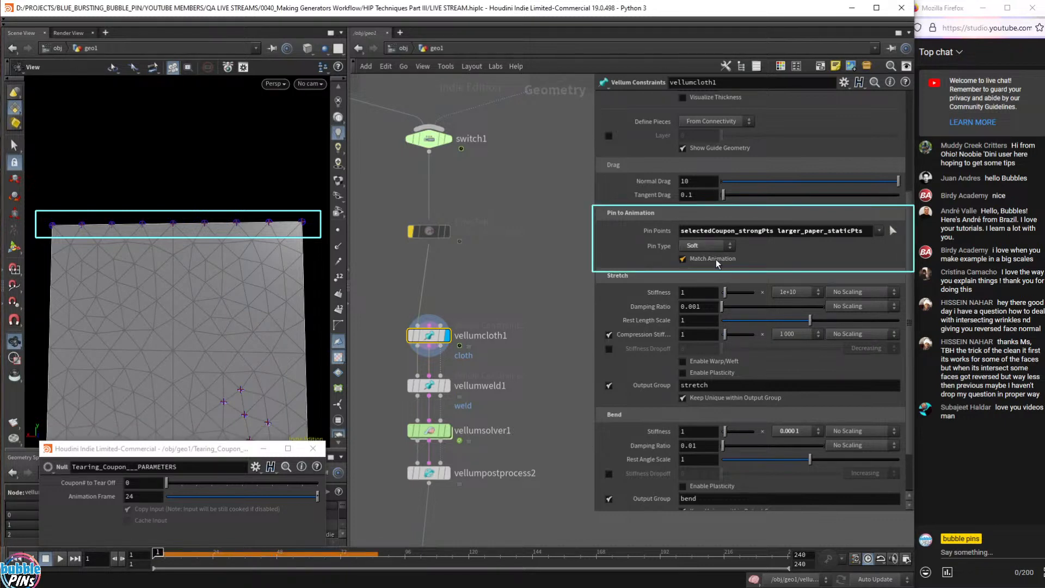
left_click(719, 262)
left_click_drag(867, 231, 667, 230)
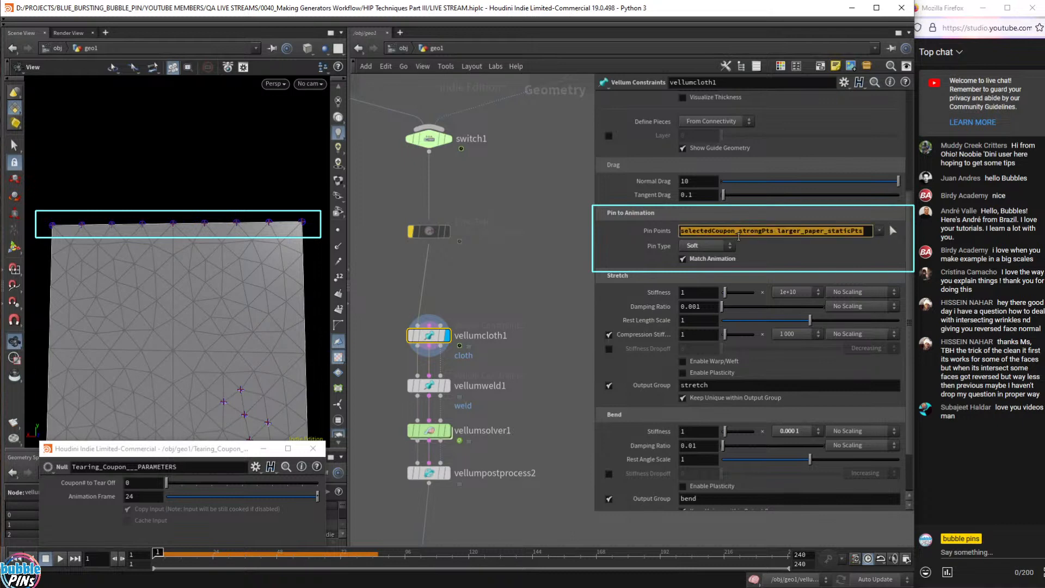
left_click(774, 231)
left_click_drag(869, 237, 658, 240)
left_click(822, 231)
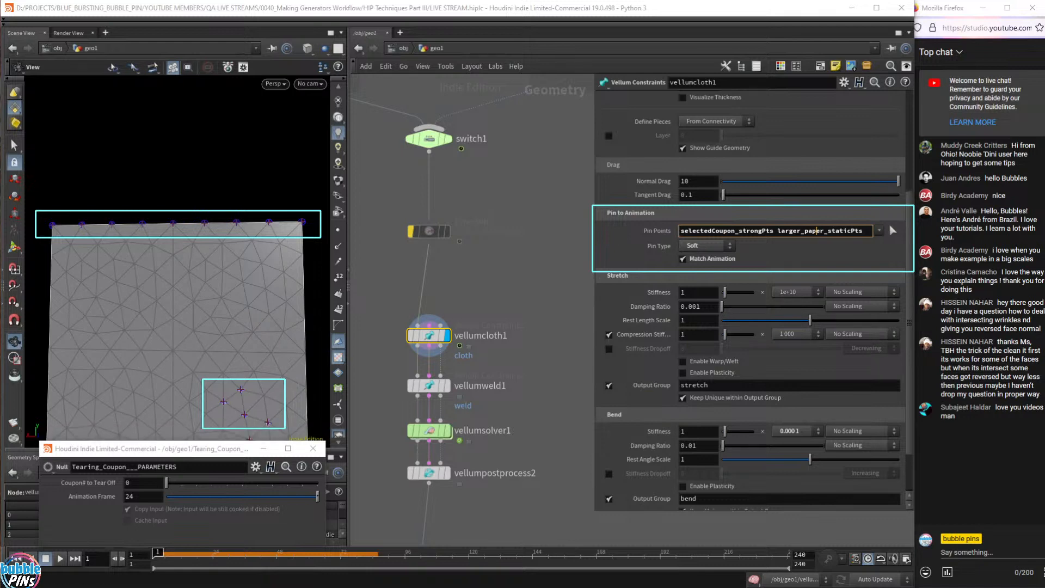
left_click(429, 138)
middle_click_drag(487, 265, 495, 276)
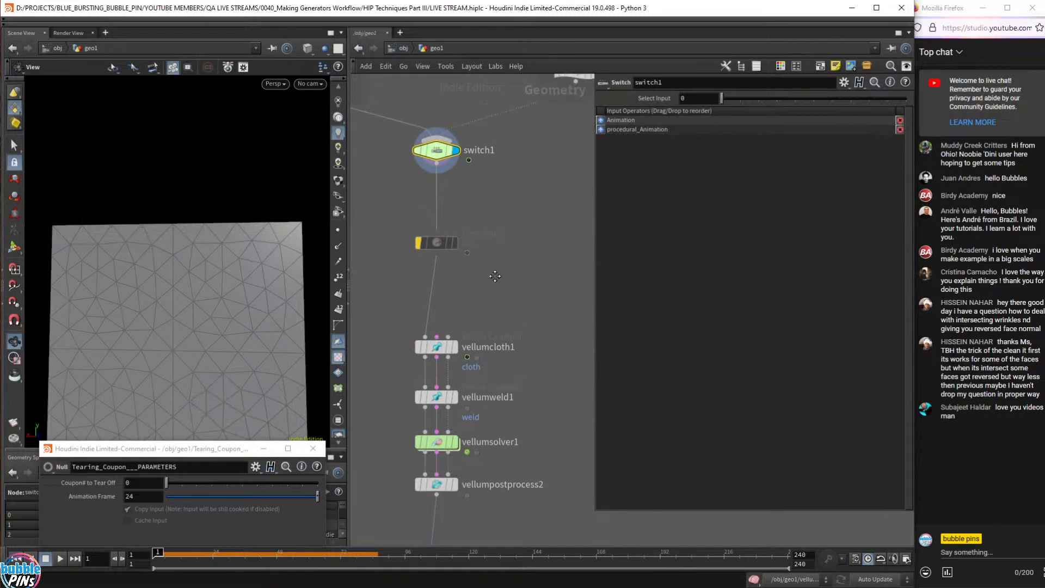
scroll(495, 276, "down", 5)
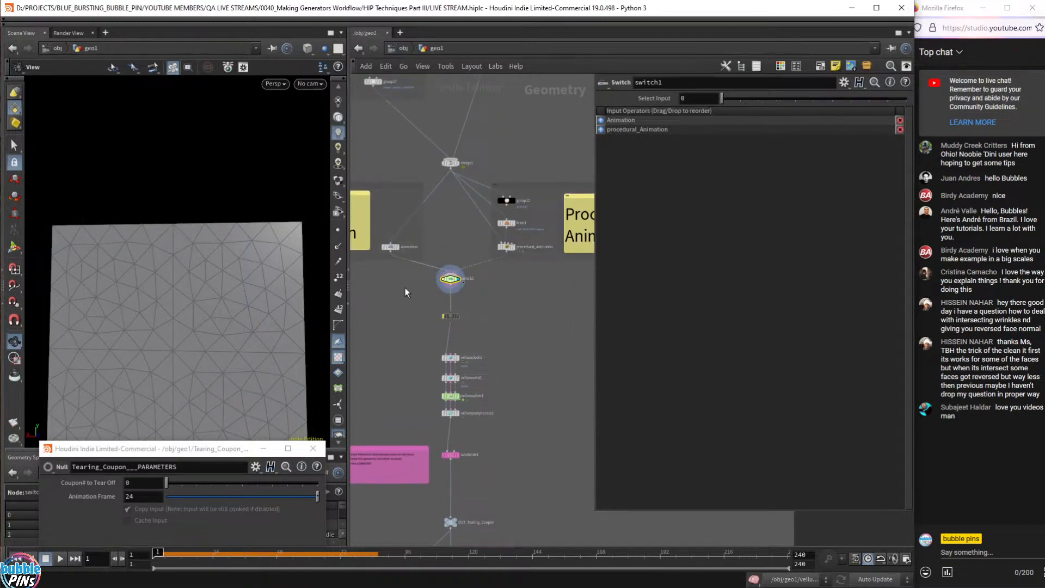
mouse_move(195, 554)
left_mouse_down()
mouse_move(175, 553)
mouse_move(184, 551)
left_mouse_up()
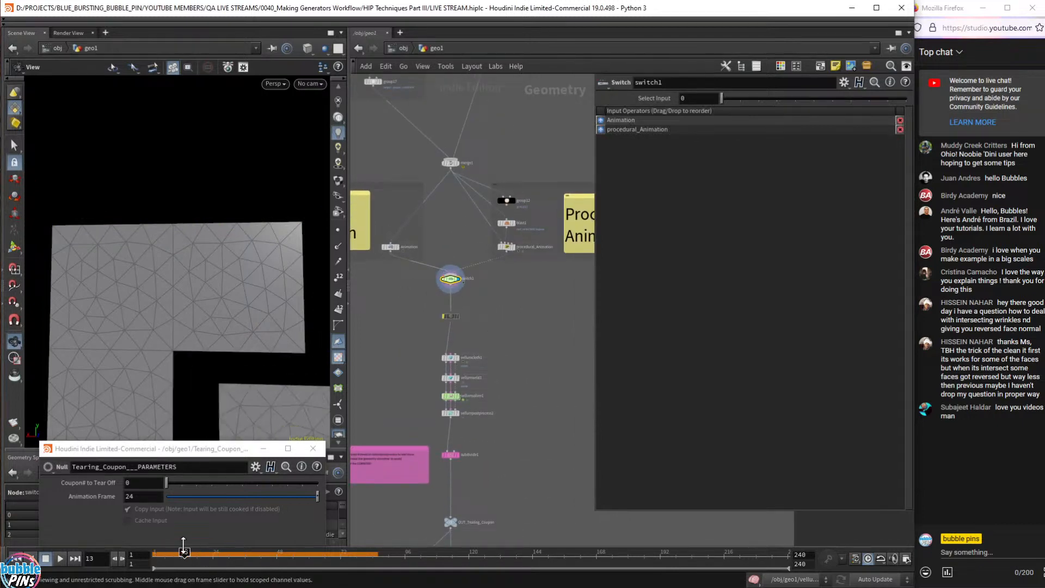
right_click_drag(219, 339, 203, 268)
scroll(203, 268, "down", 2)
left_click_drag(184, 554, 118, 558)
scroll(464, 335, "up", 5)
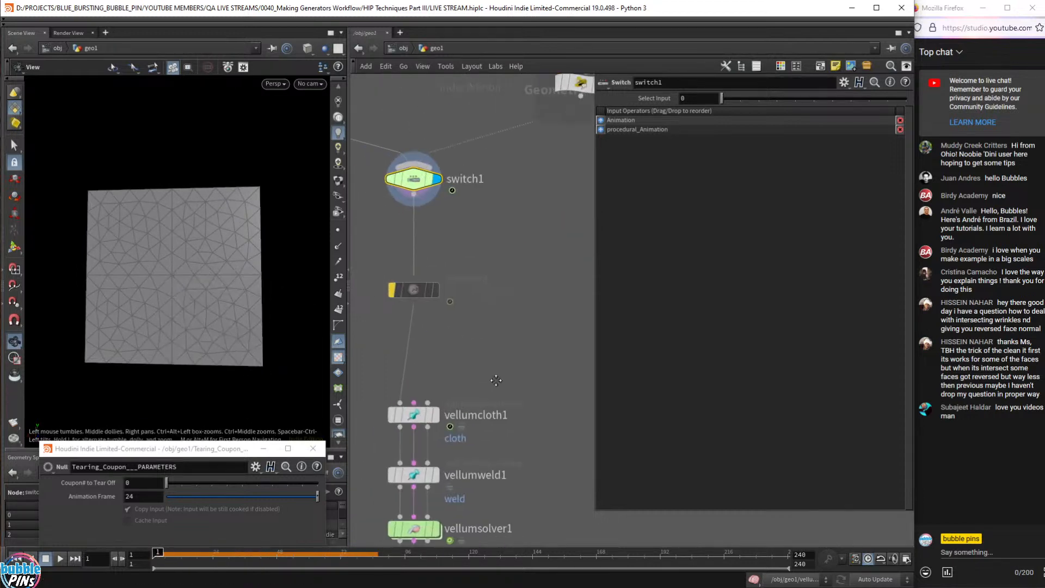
left_click(465, 436)
left_click(463, 429)
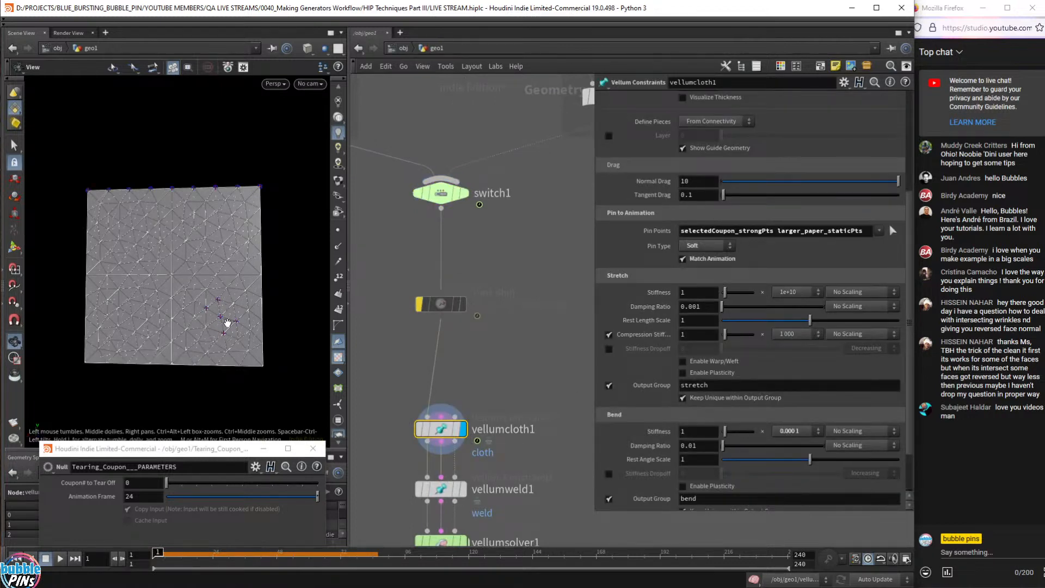
- Display and select switch1, then scrub to confirm the coupon tears off and returns
scroll(216, 307, "up", 2)
right_click_drag(216, 307, 237, 313)
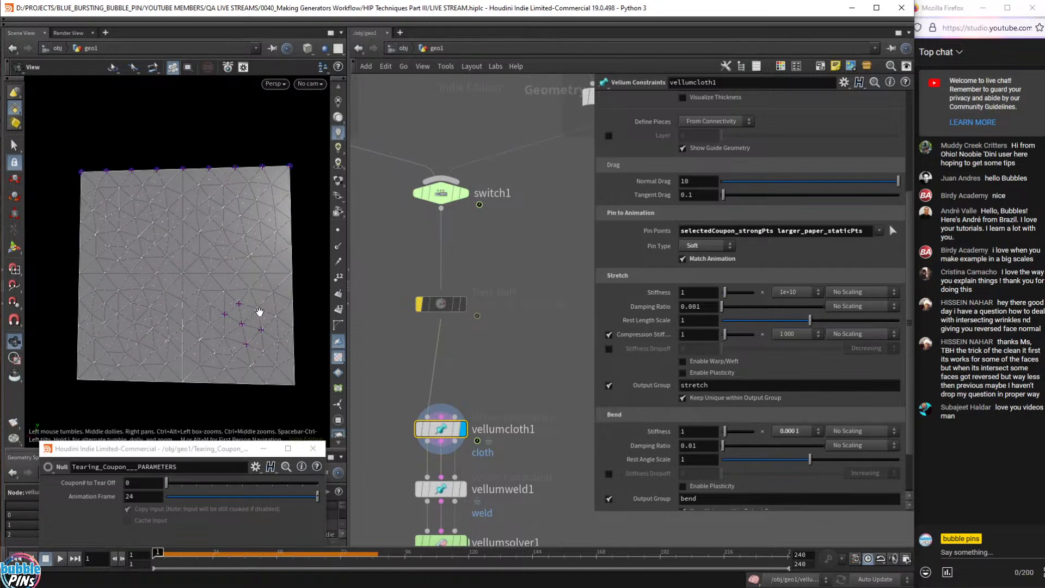
left_click(463, 193)
left_click(439, 197)
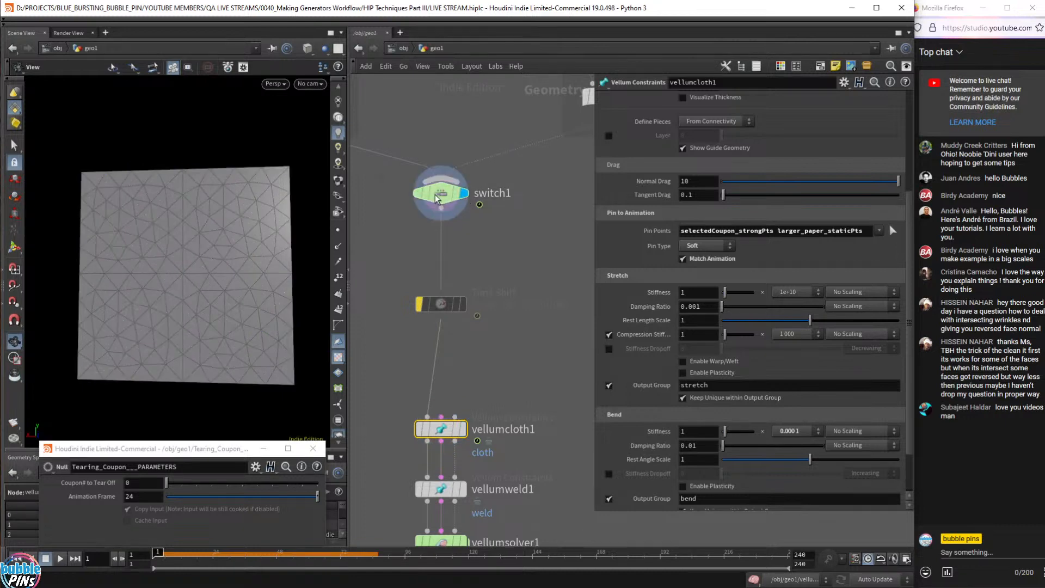
left_click_drag(206, 557, 125, 554)
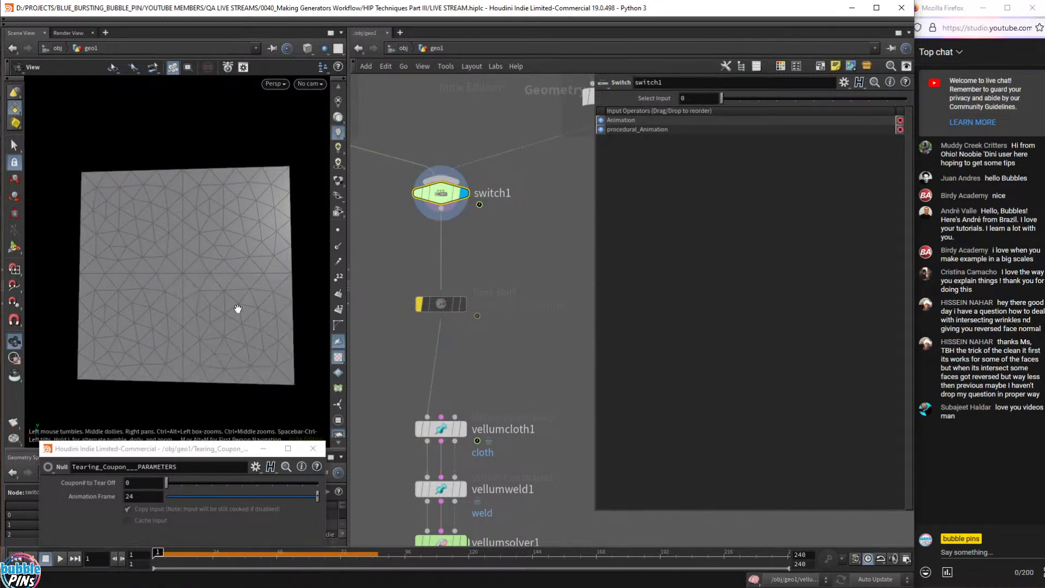
- Redisplay vellumcloth1, copy its Pin Points group list, and branch a new node off the Time Shift
left_click(463, 429)
left_click(441, 429)
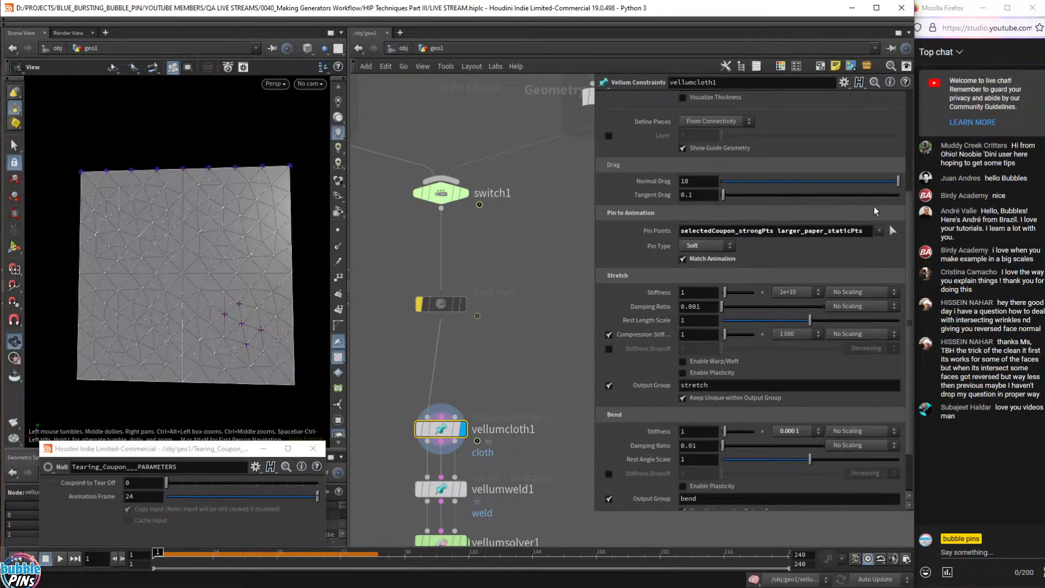
left_click(871, 232)
key("ctrl+c")
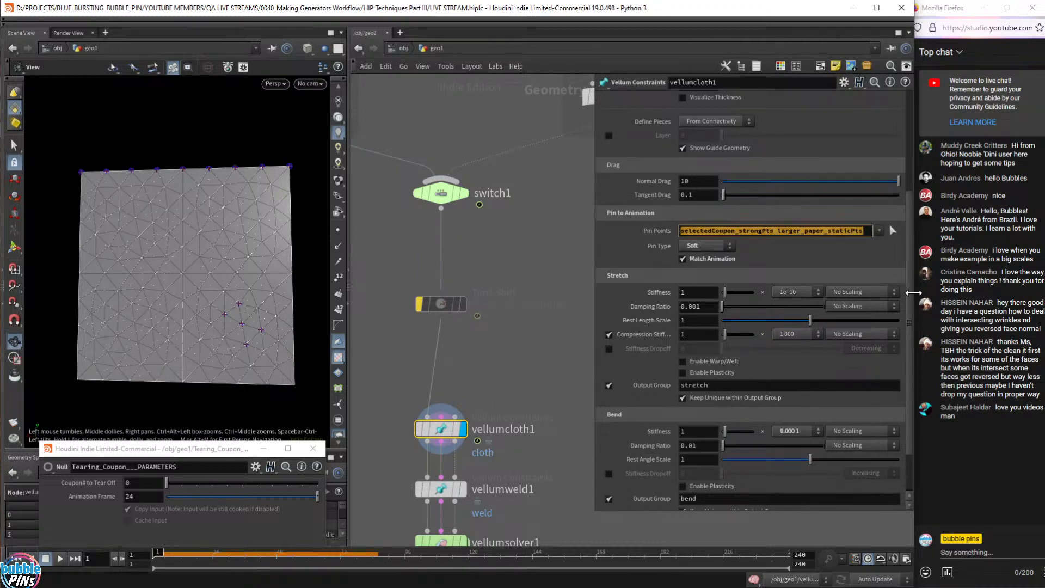
middle_click_drag(514, 344, 485, 319)
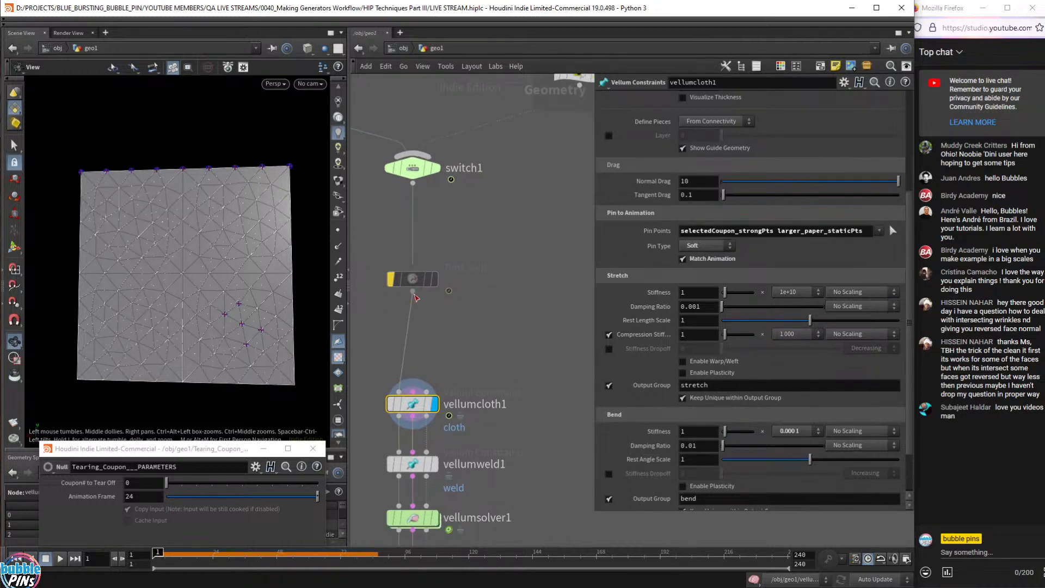
left_click(413, 295)
key("Tab")
- Add a Group Create node wired from the Time Shift and display it
type("group")
key("Return")
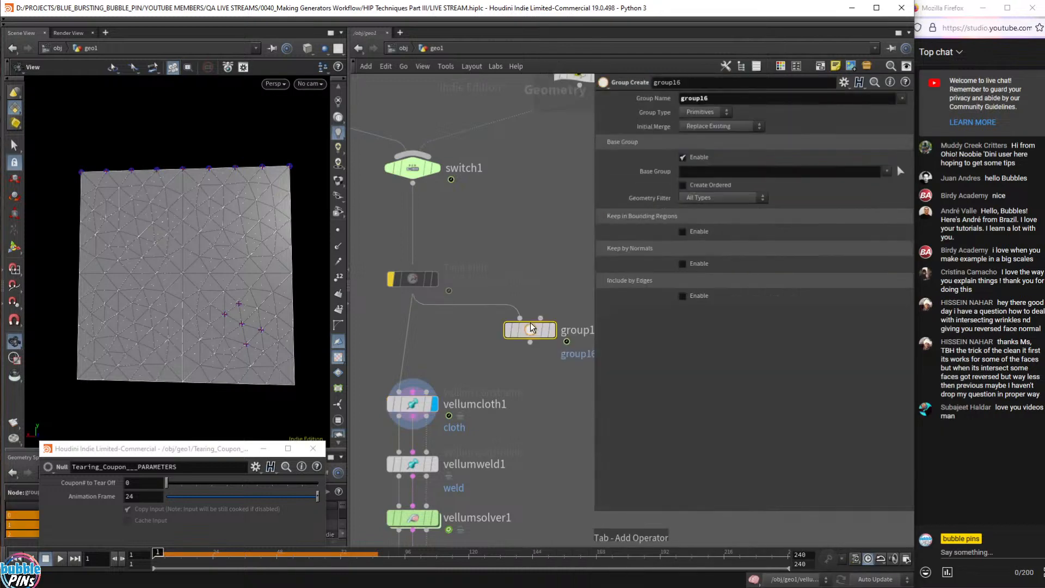
left_click(531, 328)
key("c")
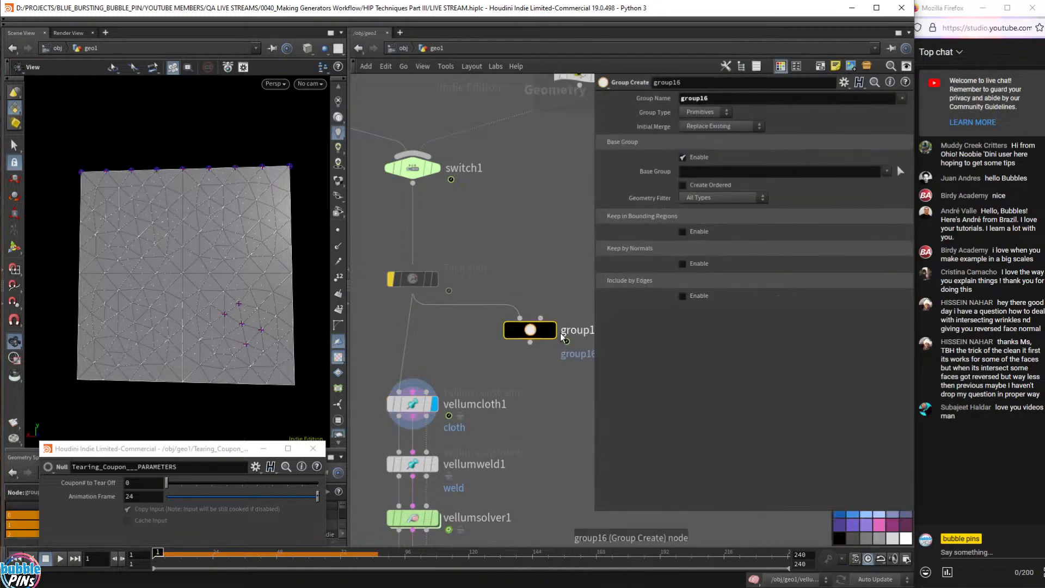
left_click(552, 330)
- Set the group type to Points with base groups selectedCoupon_strongPts and larger_paper_staticPts
left_click(706, 111)
left_click(704, 155)
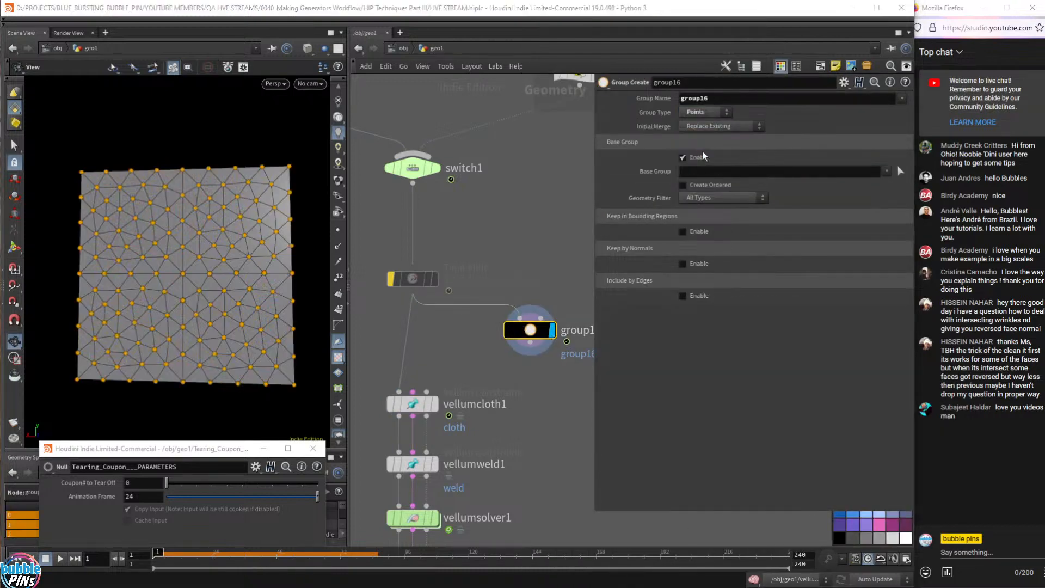
left_click(705, 173)
key("ctrl+v")
key("Return")
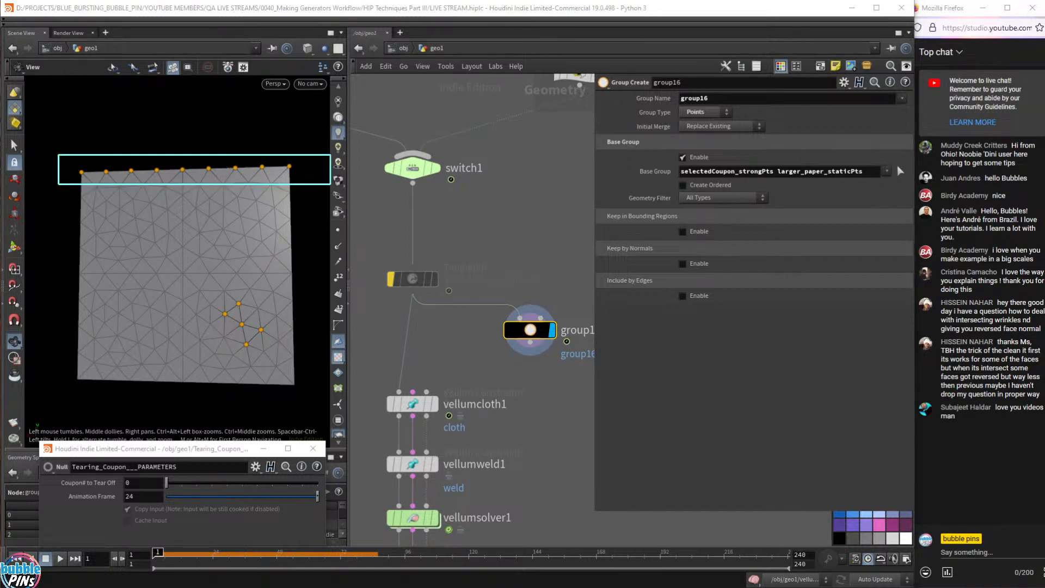
- Scrub to frame 36 to check the tearing and pick a pinned coupon point
mouse_move(442, 173)
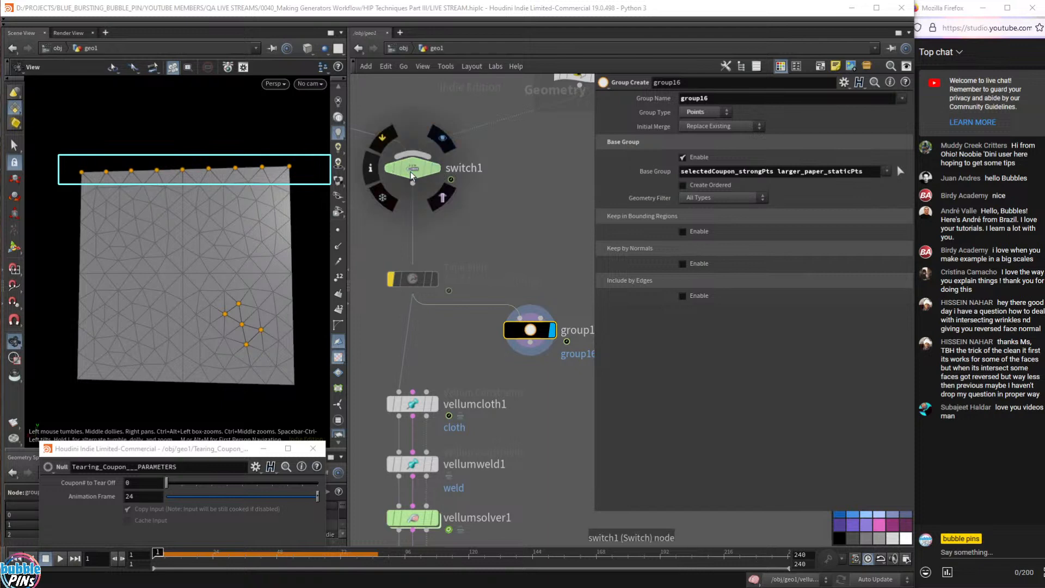
left_click_drag(158, 555, 79, 552)
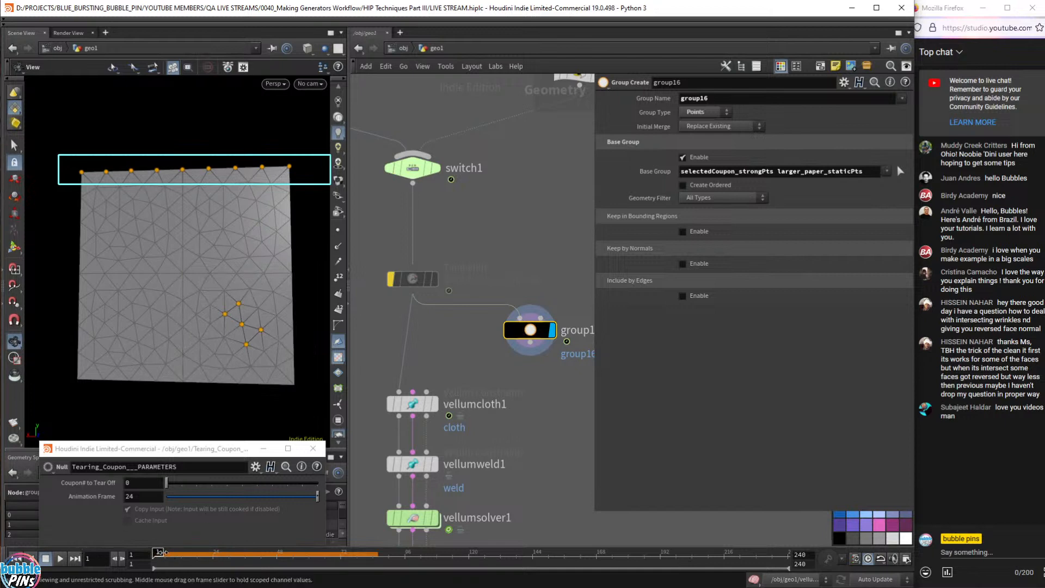
left_click_drag(159, 553, 147, 571)
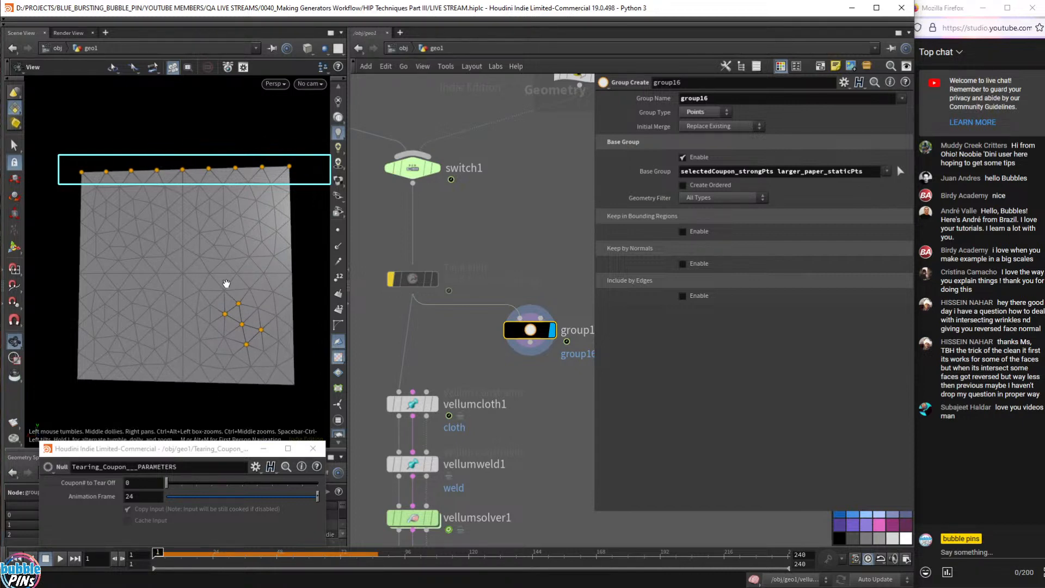
left_click(247, 345, "shift")
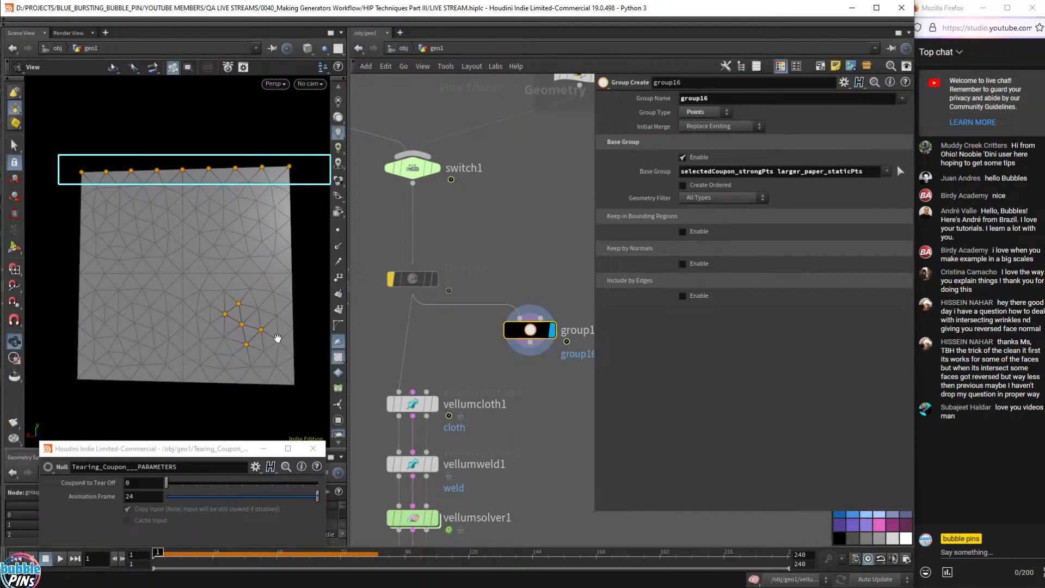
left_click(434, 406)
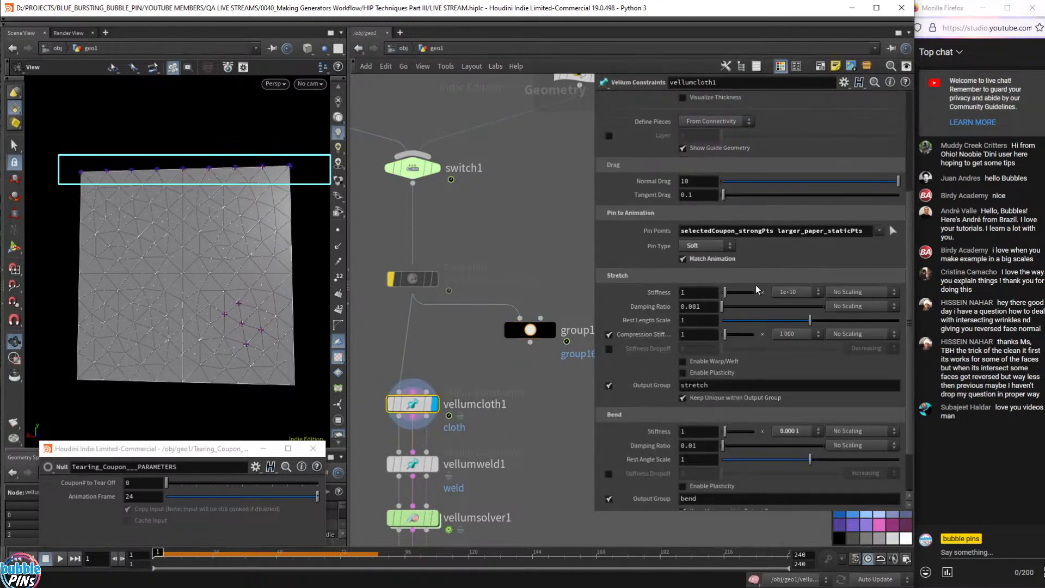
left_click_drag(870, 233, 634, 233)
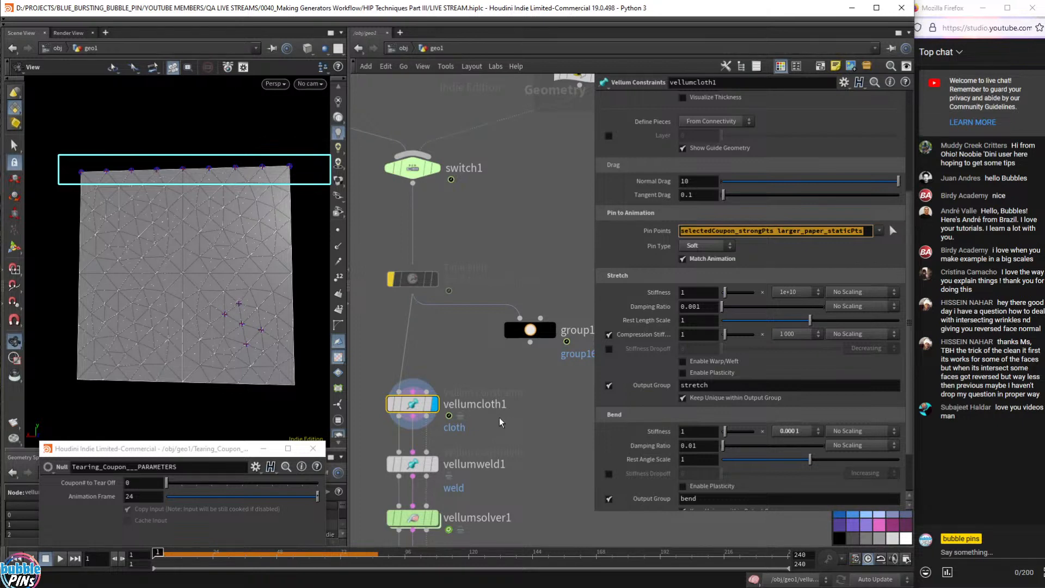
left_click(412, 464)
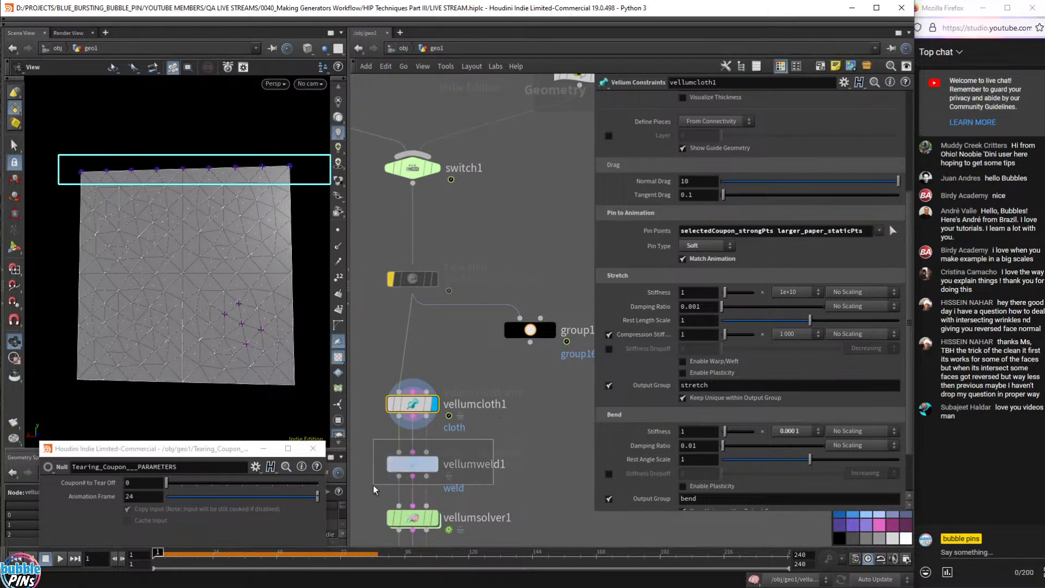
left_click(429, 404)
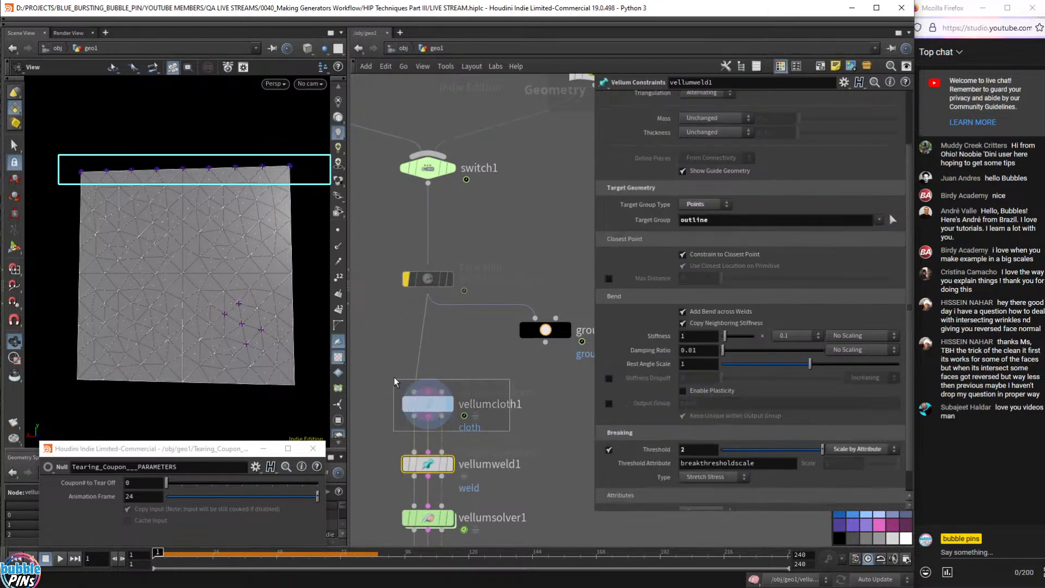
left_click(713, 229)
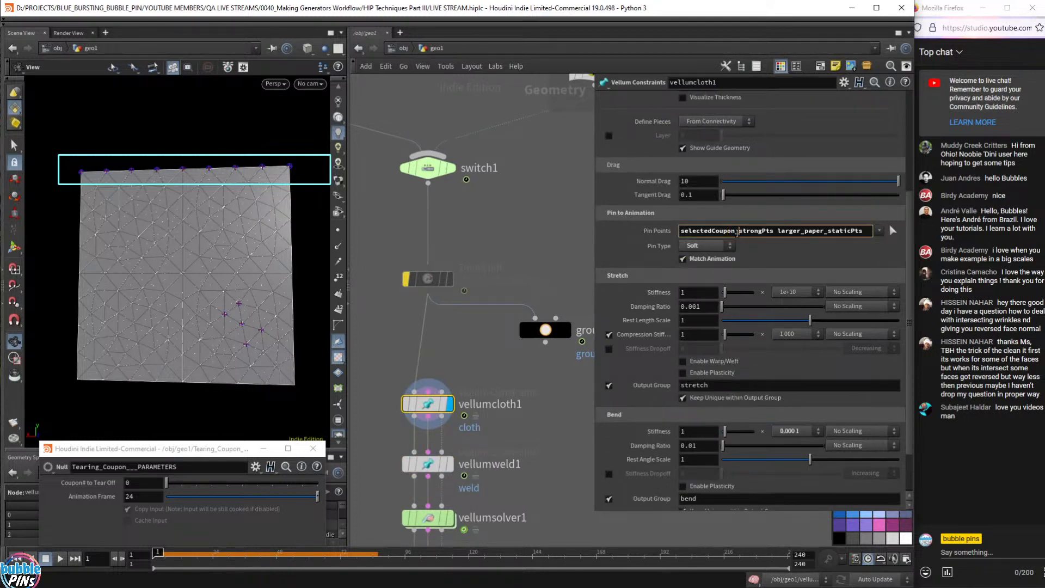
left_click_drag(738, 233, 685, 233)
left_click_drag(778, 233, 670, 233)
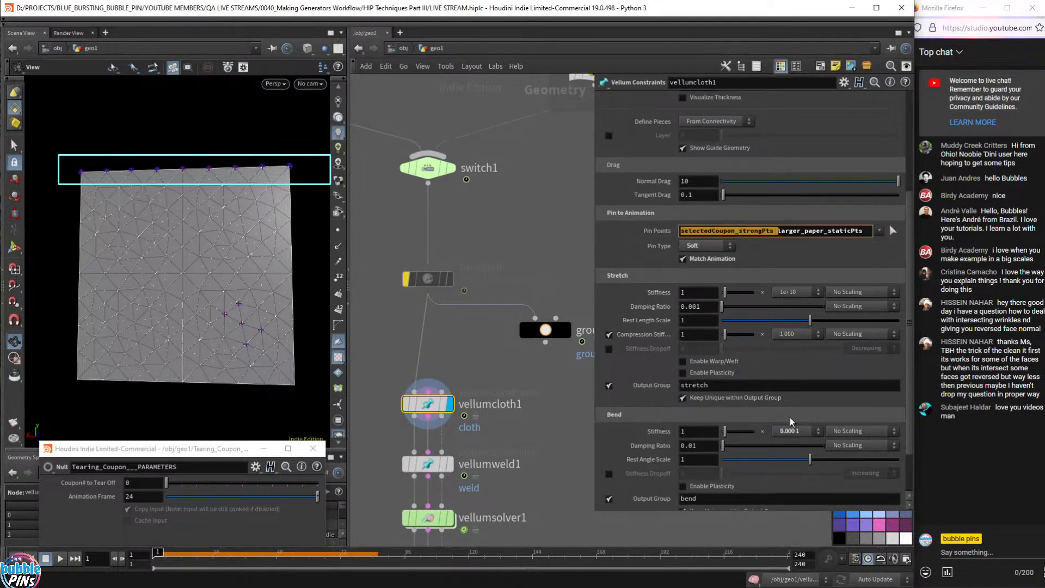
left_click(760, 231)
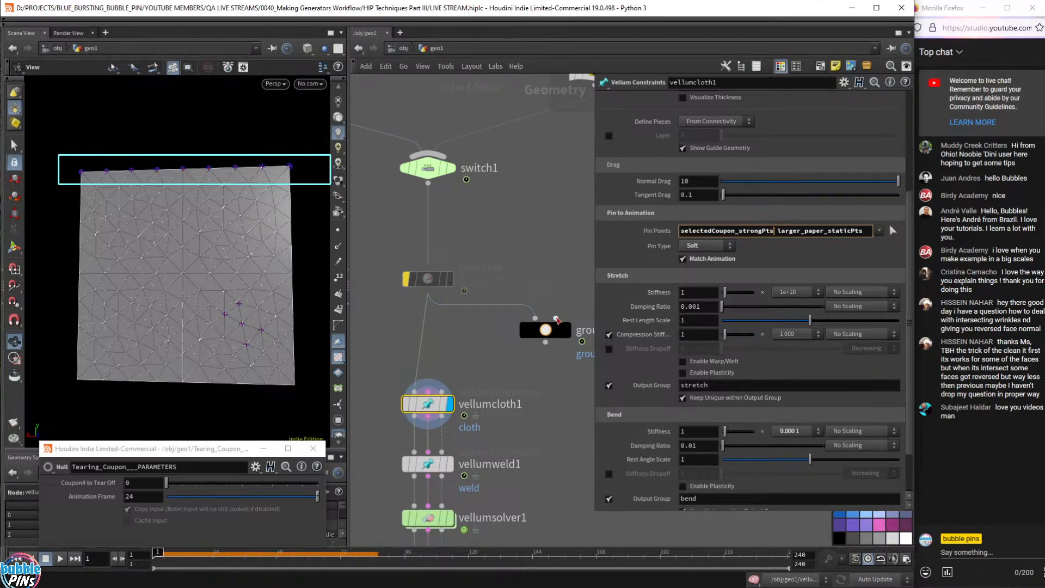
left_click(568, 330)
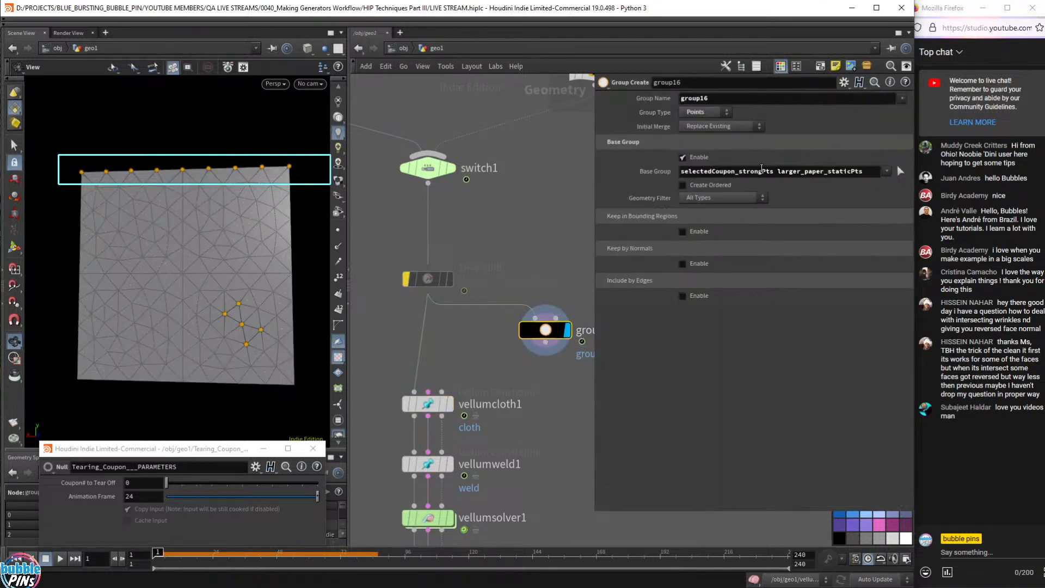
- Remove larger_paper_staticPts from group16's Base Group, leaving selectedCoupon_strongPts
double_click(777, 173)
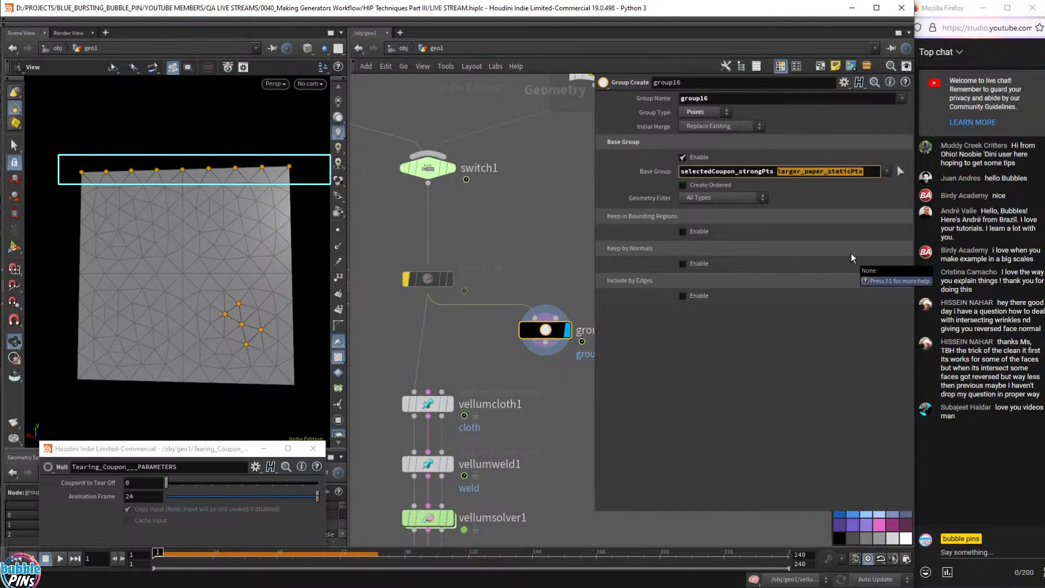
key("BackSpace")
key("Return")
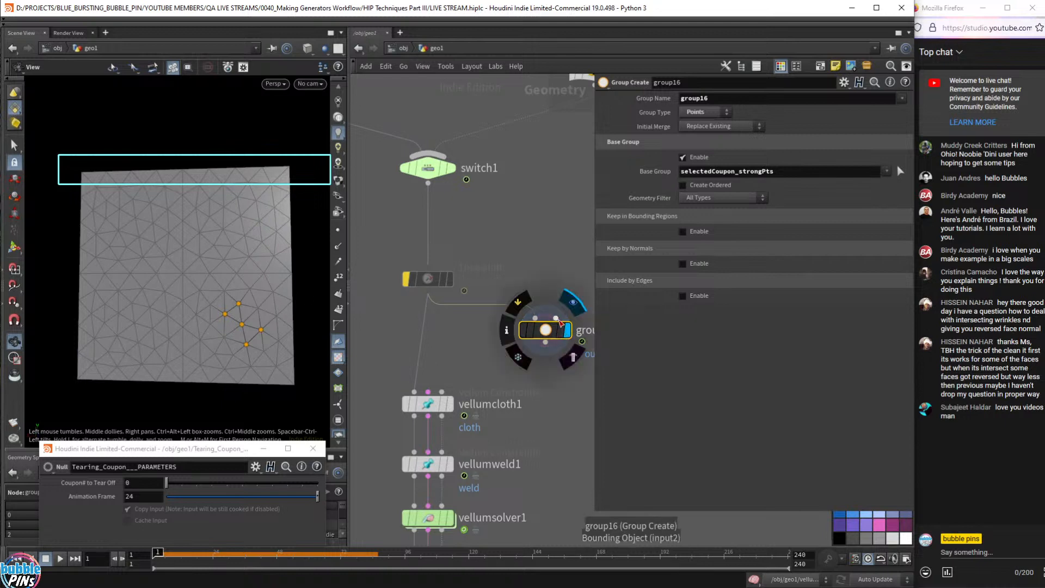
- Pan to the Coupon Paper section and review the Coupon# to Tear Off parameter
mouse_move(427, 281)
scroll(426, 280, "down", 6)
middle_click_drag(485, 245, 564, 438)
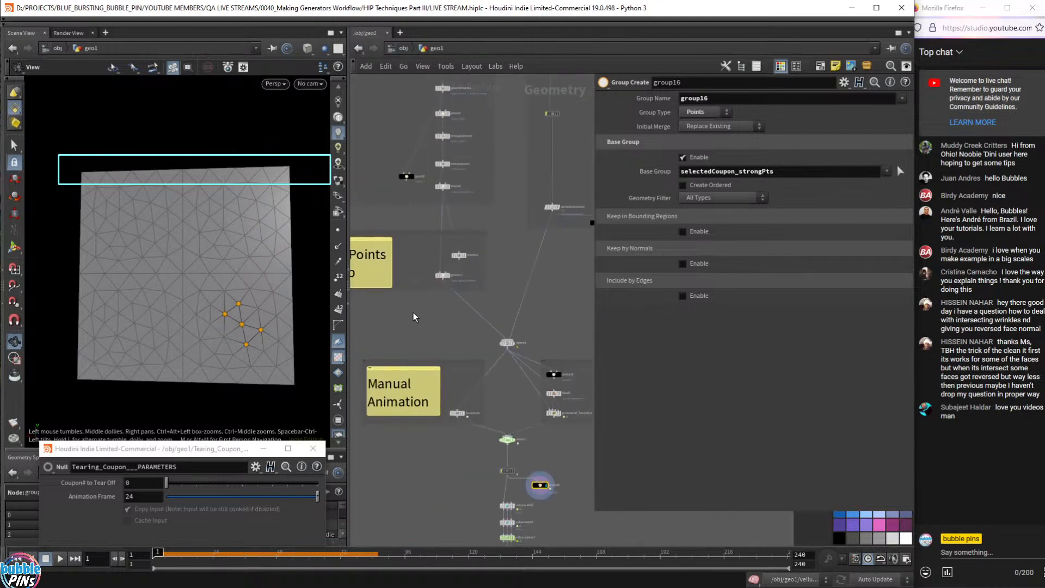
middle_click_drag(416, 315, 568, 488)
middle_click_drag(481, 255, 468, 452)
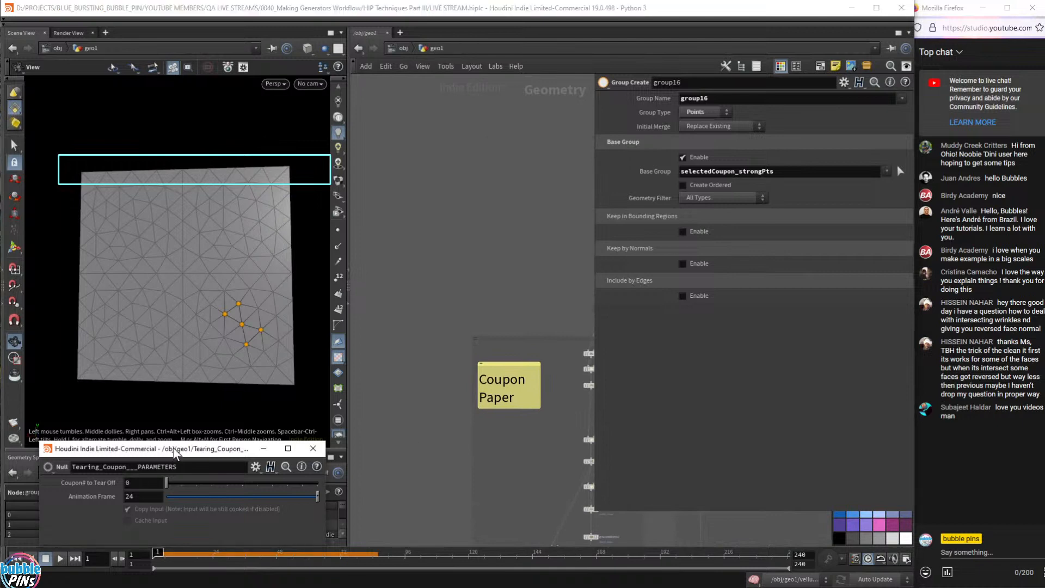
mouse_move(176, 455)
left_mouse_down()
mouse_move(199, 417)
mouse_move(239, 455)
mouse_move(187, 446)
left_mouse_up()
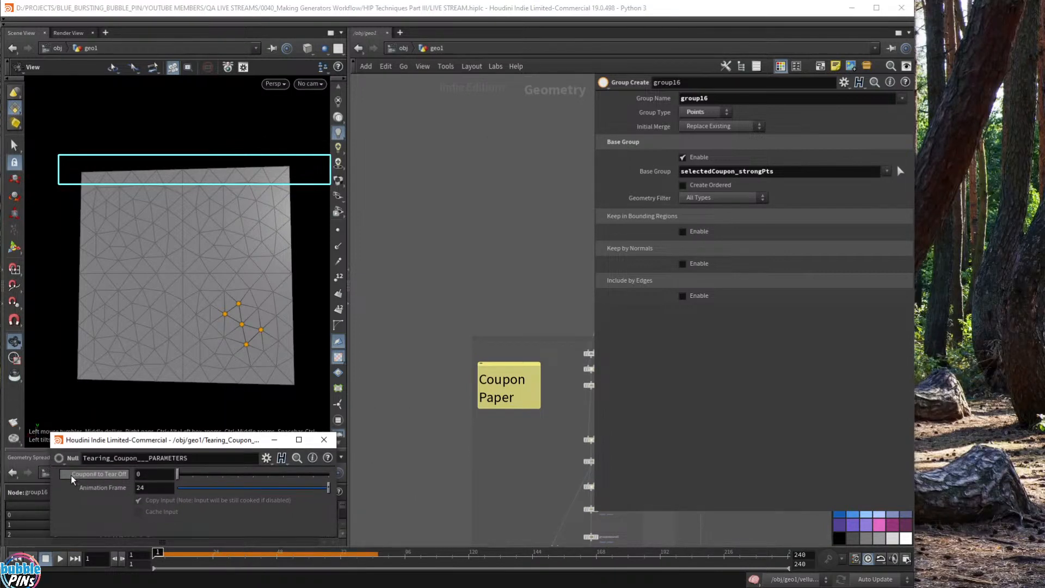
left_click(146, 477)
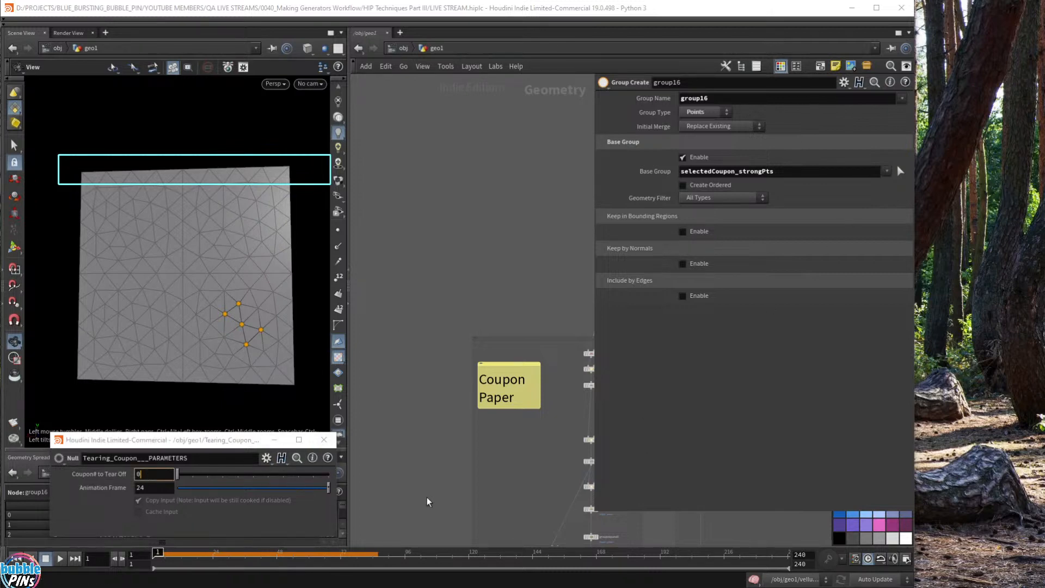
middle_click_drag(524, 536, 416, 274)
middle_click_drag(547, 350, 539, 443)
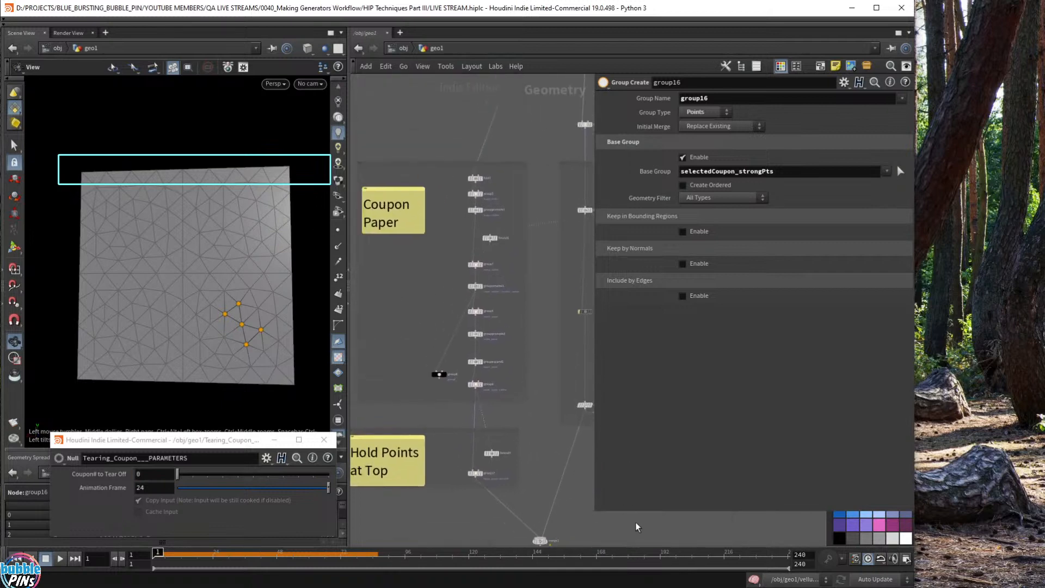
left_click_drag(596, 519, 724, 439)
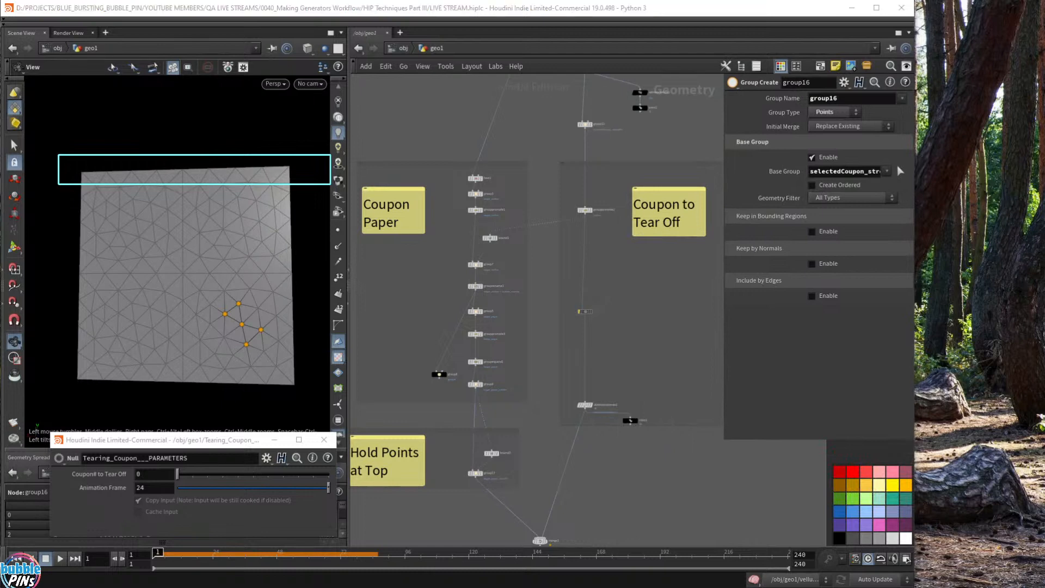
- Check the live chat window, then return to Houdini
key("alt+Tab")
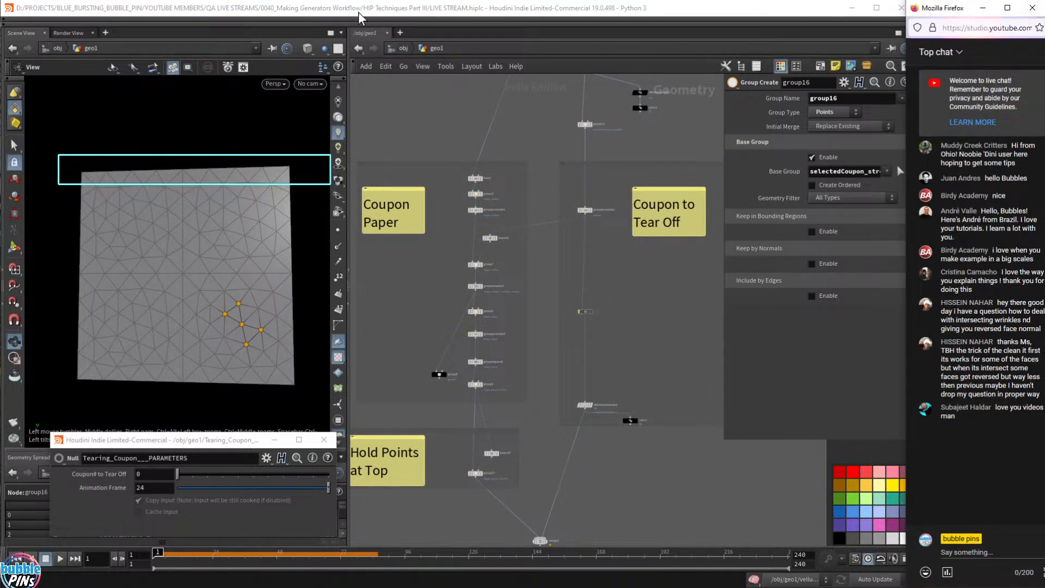
left_click(487, 45)
left_click(992, 437)
left_click_drag(995, 408, 1006, 429)
left_click(996, 430)
left_click(1005, 430)
left_click(668, 290)
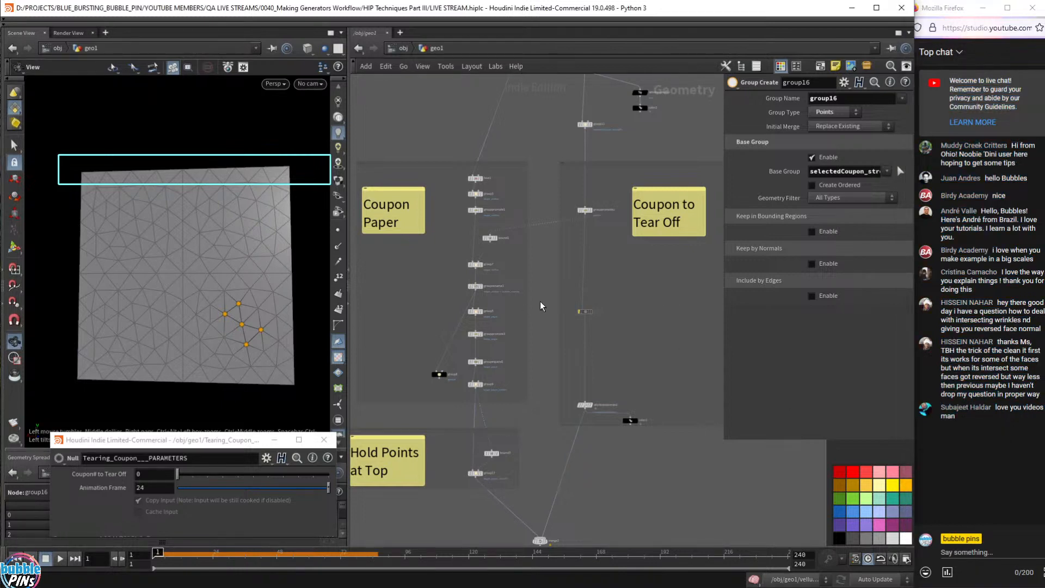
- Pan the network down to split1, which filters by paperNo, and select it
scroll(501, 189, "up", 5)
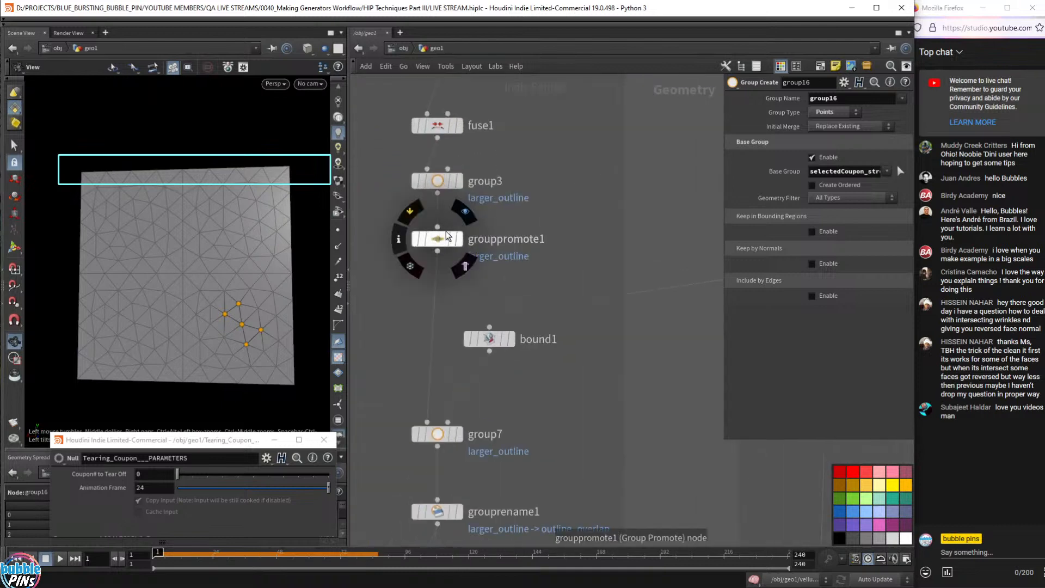
scroll(475, 217, "down", 4)
scroll(585, 258, "up", 5)
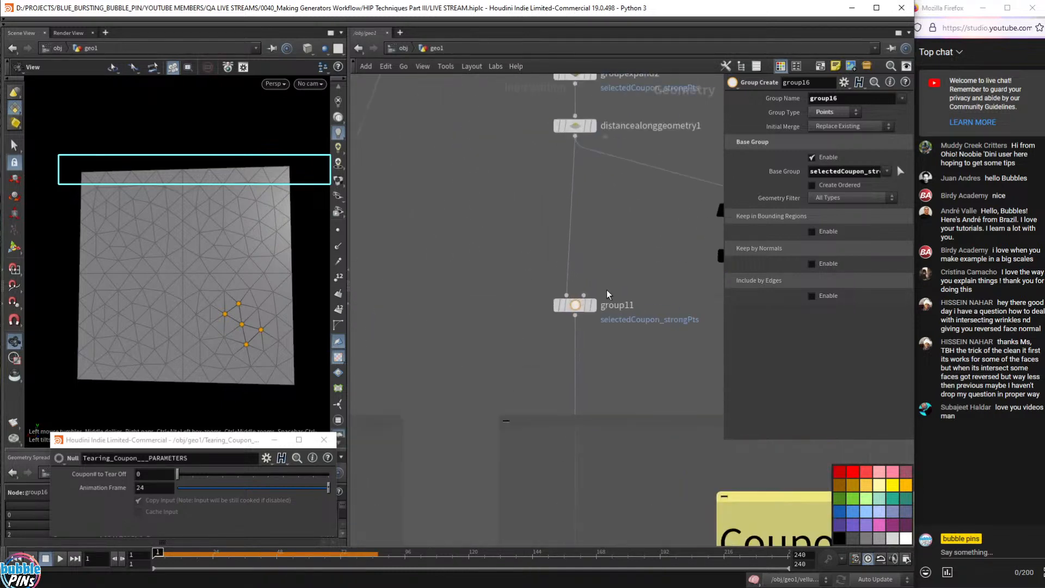
left_click_drag(639, 266, 540, 357)
middle_click_drag(434, 203, 486, 372)
scroll(515, 213, "up", 3)
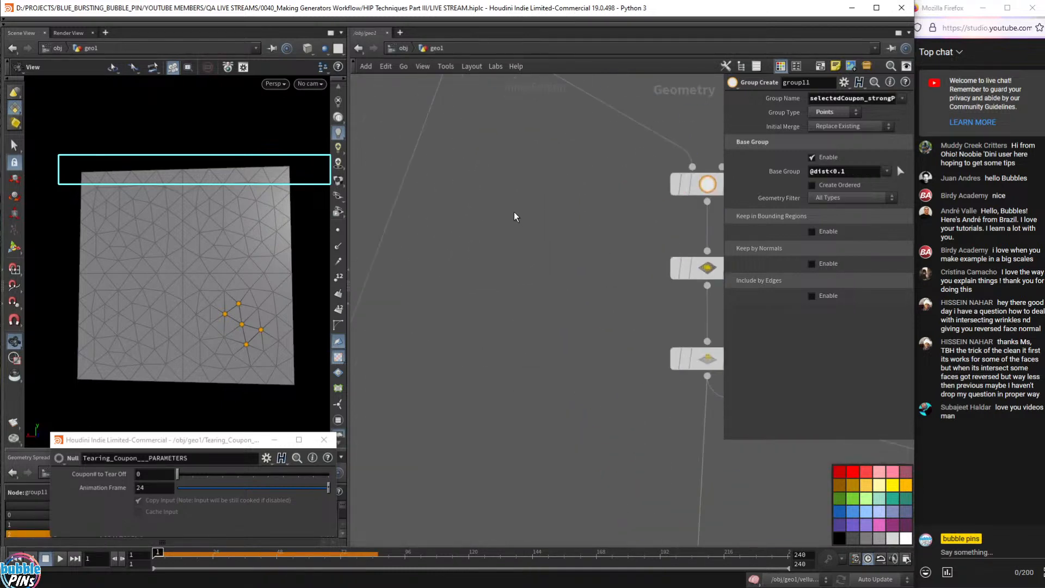
middle_click_drag(515, 212, 533, 328)
scroll(533, 328, "down", 3)
left_click_drag(542, 182, 481, 226)
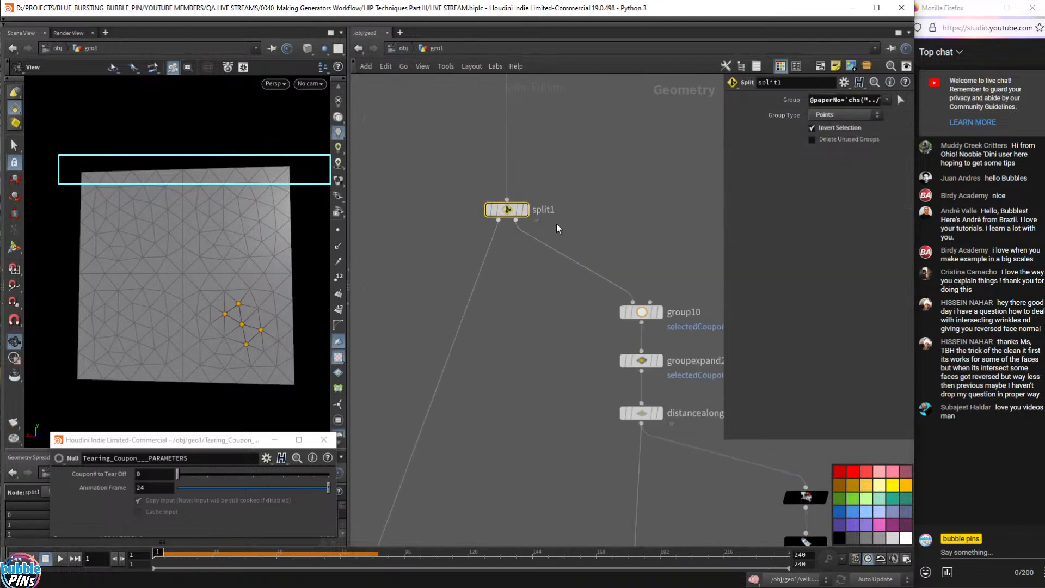
- Display split1 and widen its settings to inspect the Group expression
left_click(524, 209)
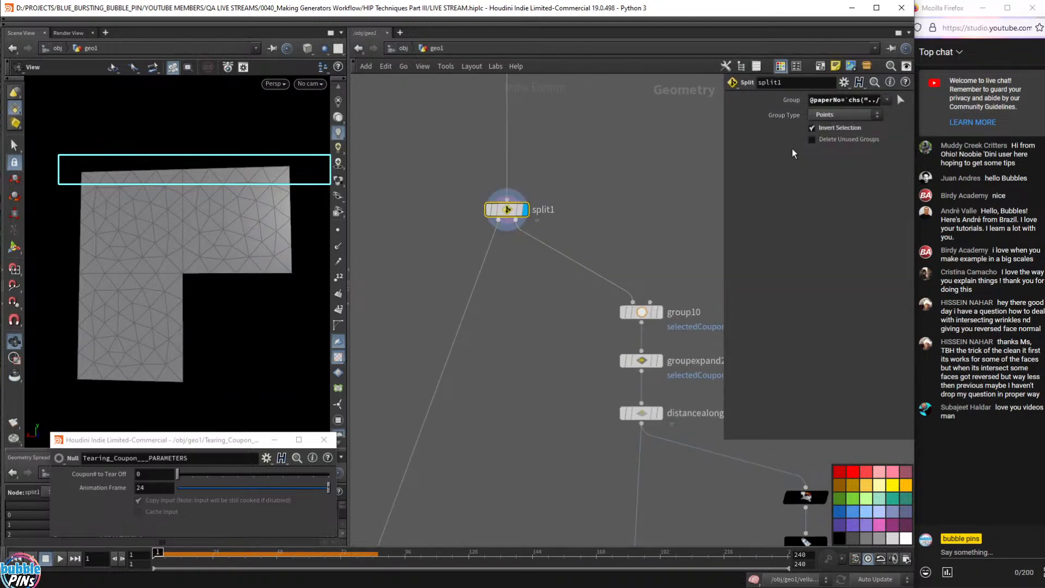
left_click_drag(724, 442, 503, 196)
middle_click_drag(589, 253, 578, 312)
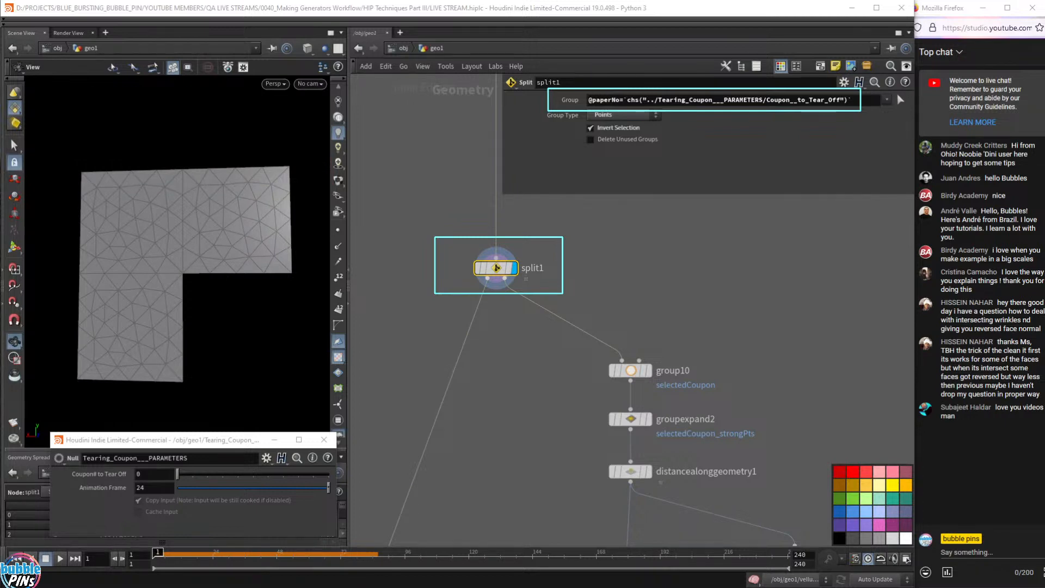
left_click_drag(591, 102, 625, 100)
left_click(658, 100)
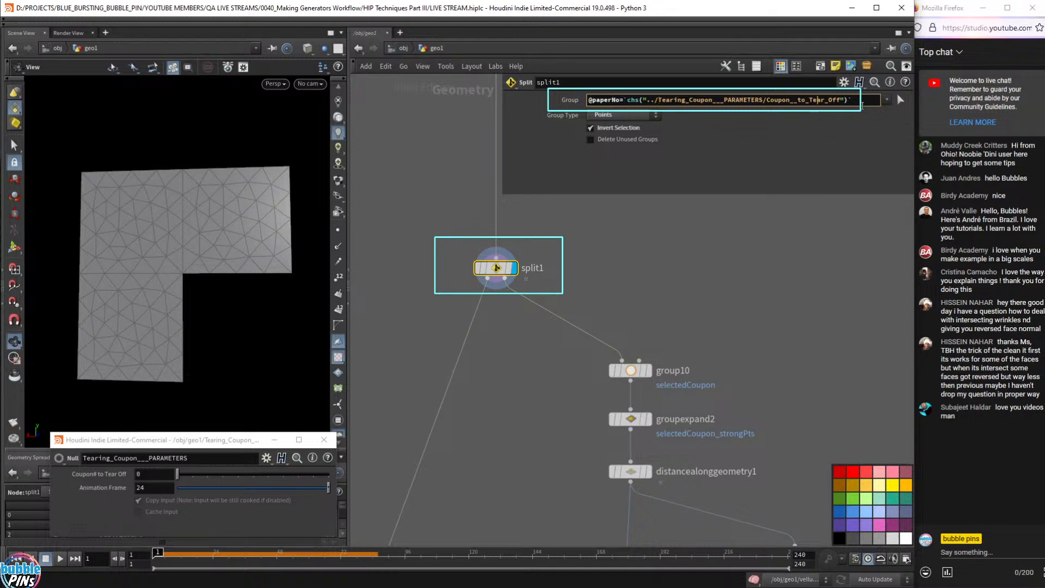
double_click(815, 101)
key("BackSpace")
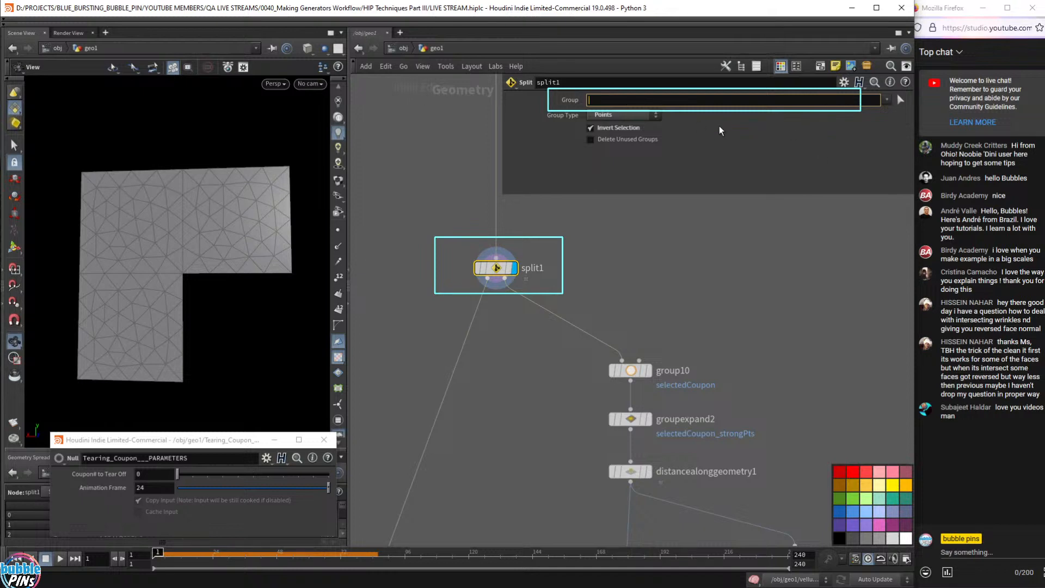
key("ctrl+z")
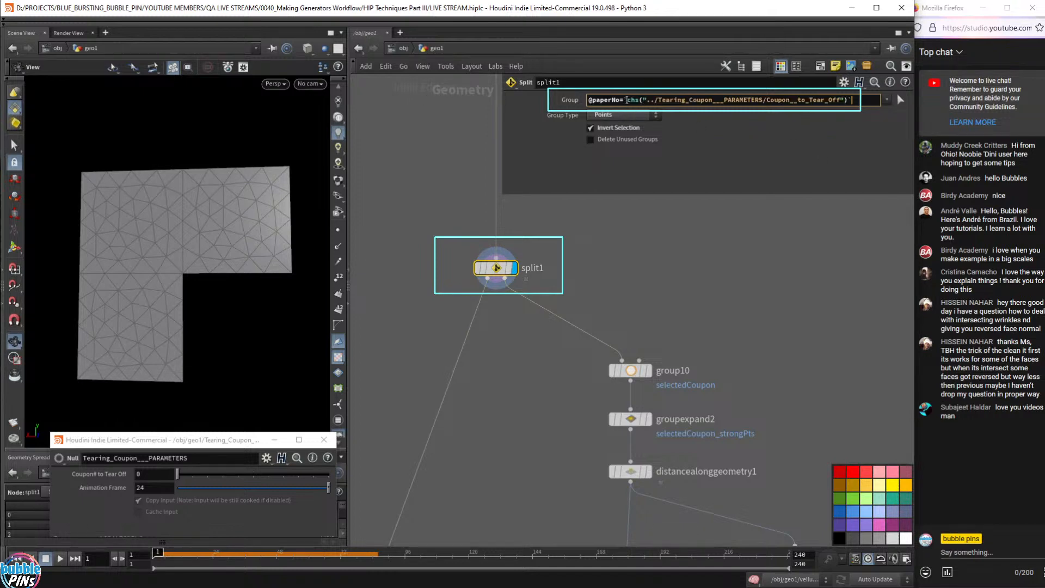
left_click(629, 100)
left_click_drag(628, 100, 887, 117)
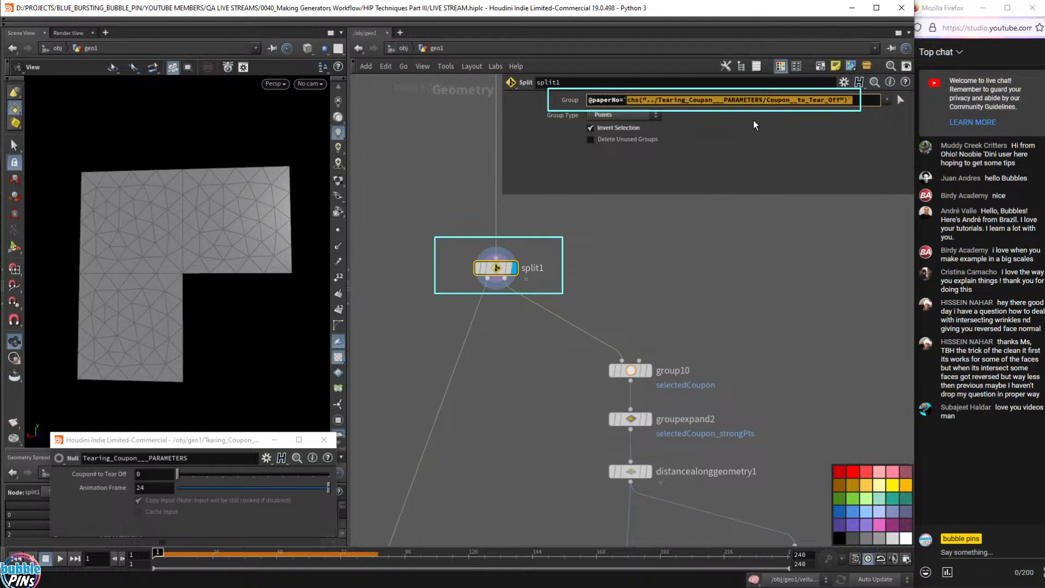
key("Left")
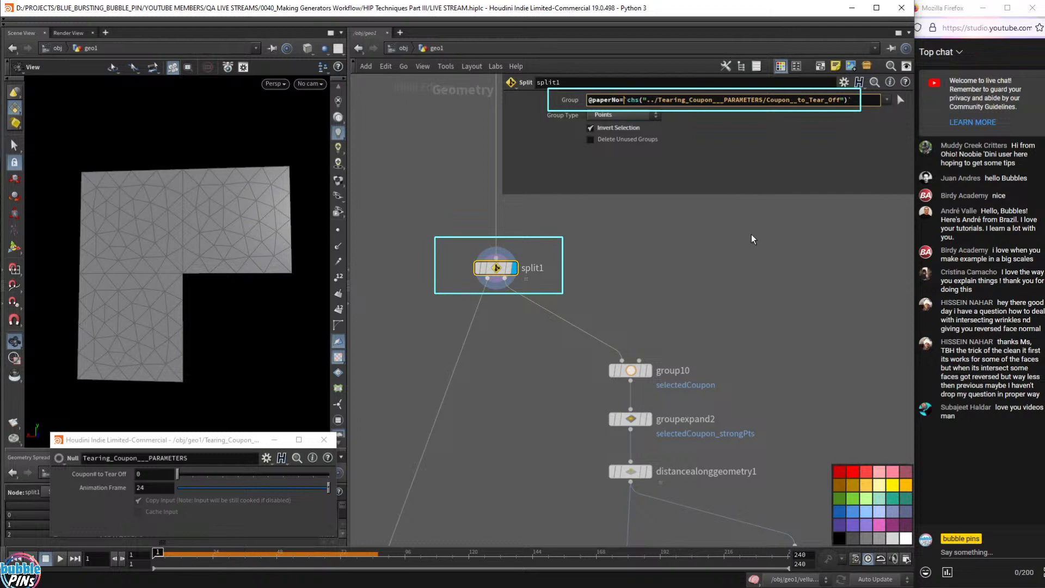
key("shift+End")
key("Delete")
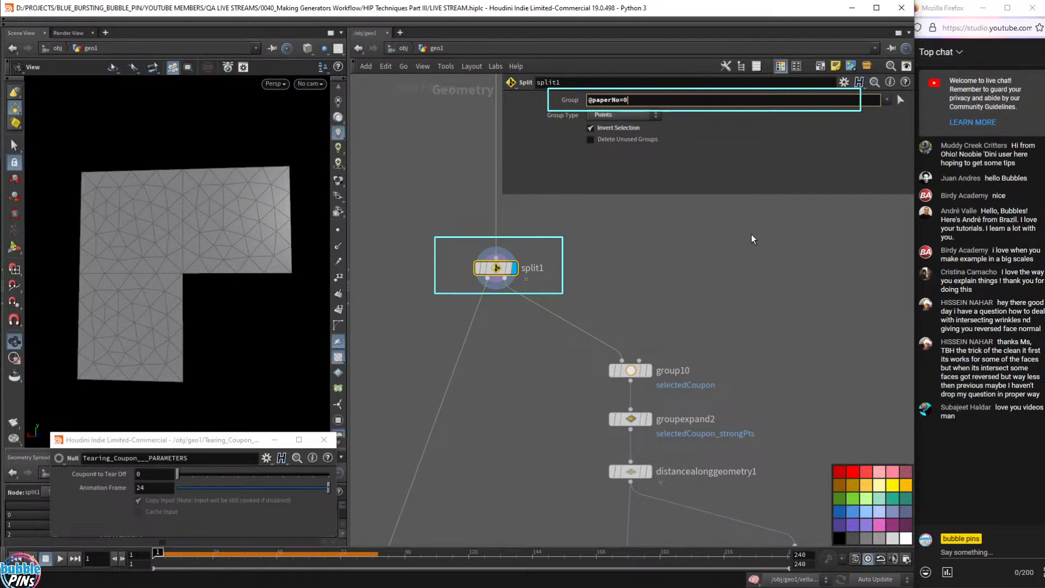
key("Return")
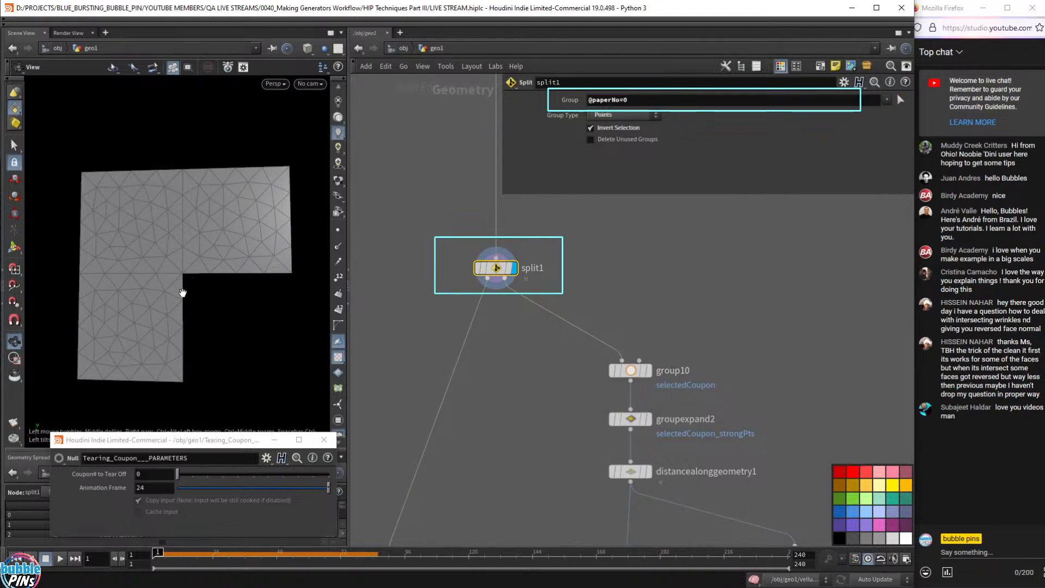
- Create a Null node
key("Tab")
type("null")
key("Return")
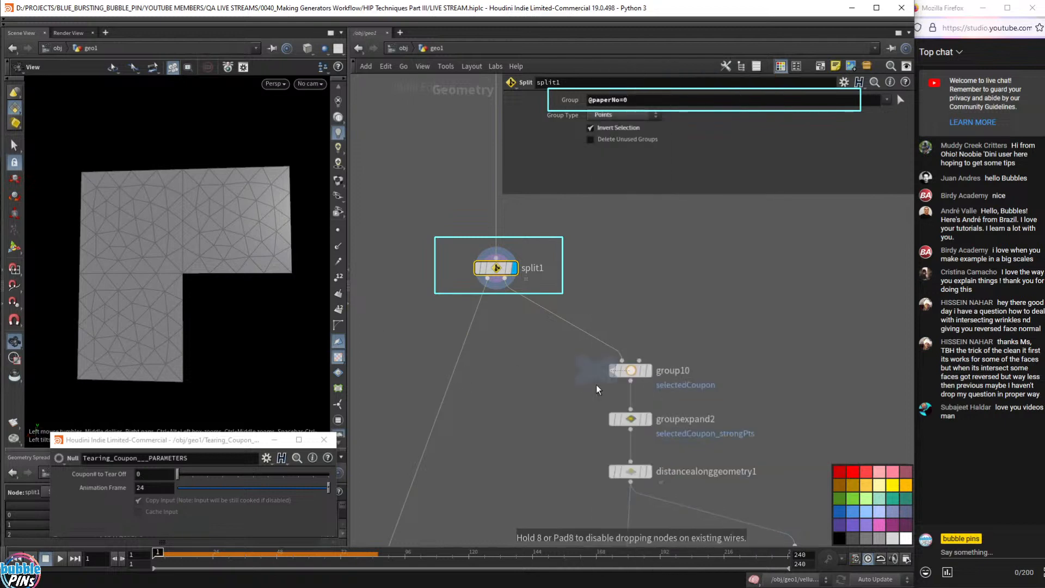
- Place null1 and null2 under split1's outputs, template split1, and compare both pieces
left_click(476, 327)
left_click_drag(476, 328, 565, 327)
left_click(566, 321)
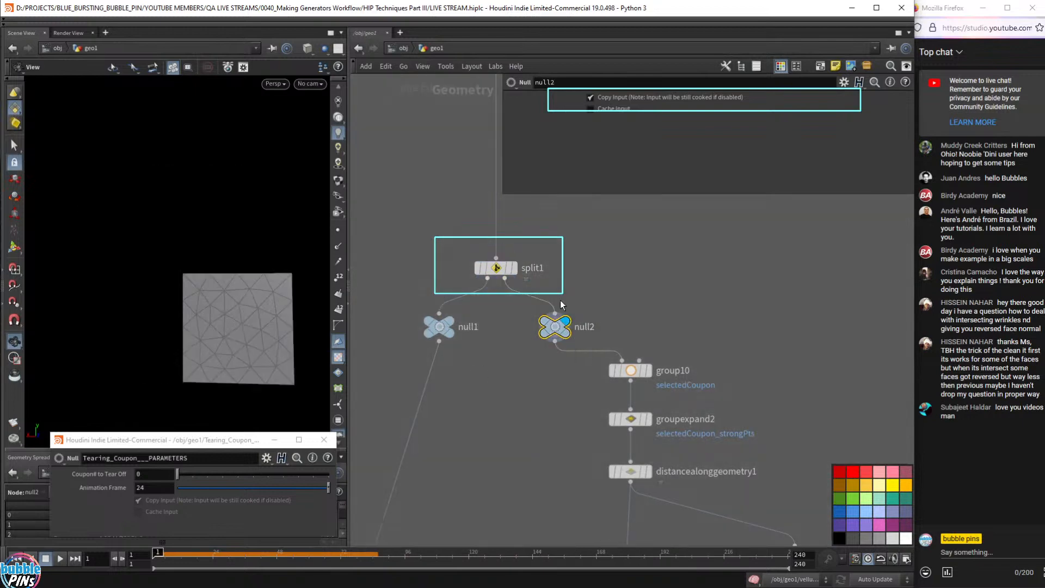
left_click(509, 270)
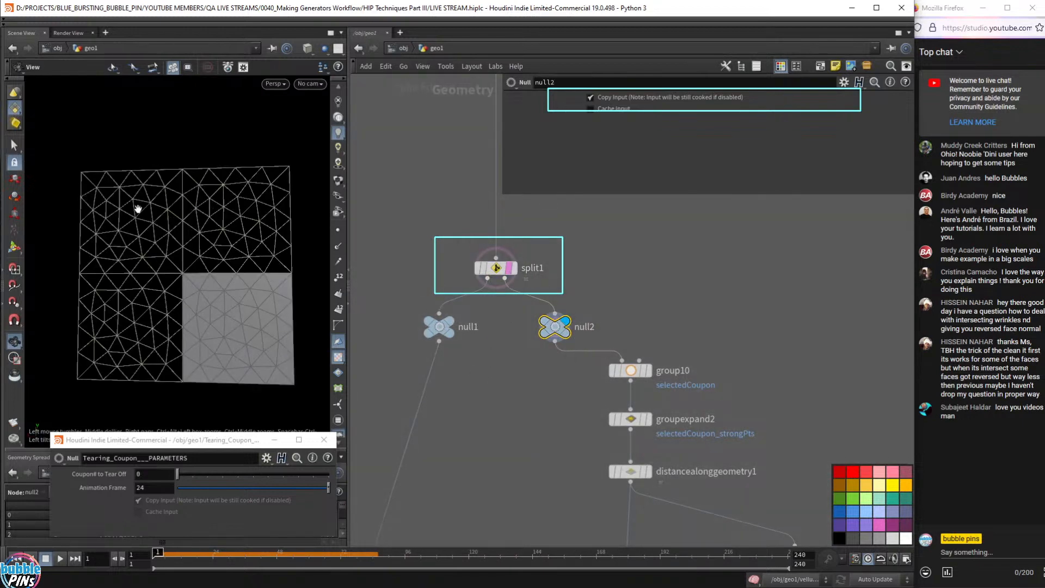
left_click(449, 322)
left_click(564, 321)
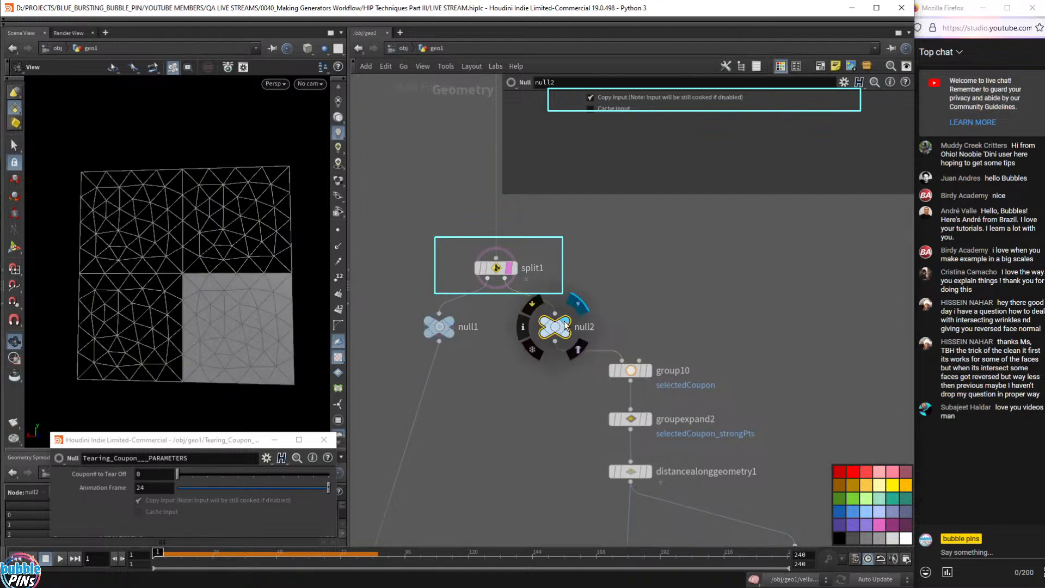
left_click(450, 321)
left_click_drag(429, 245, 551, 286)
left_click(565, 322)
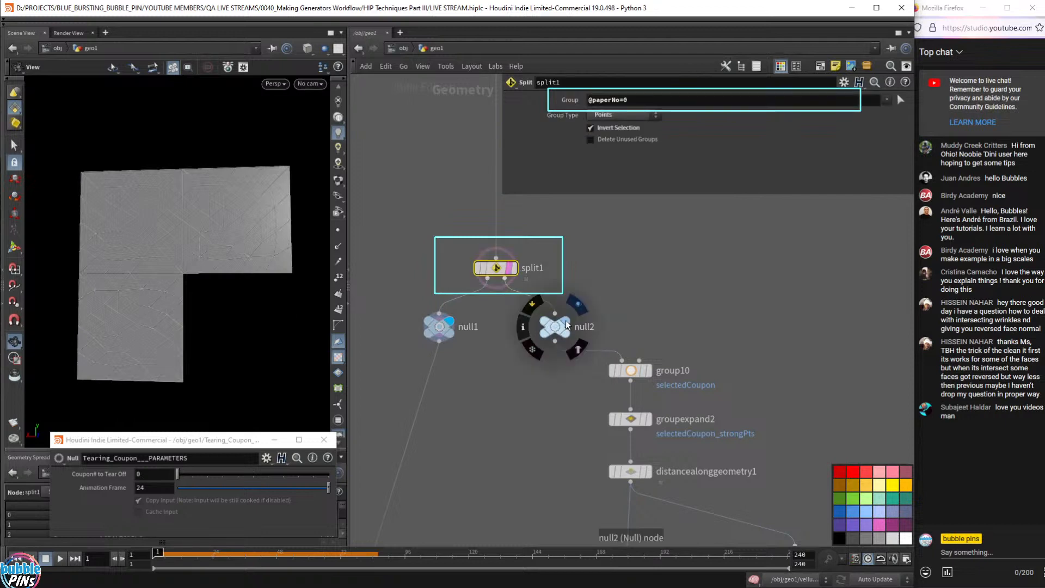
left_click_drag(442, 245, 572, 283)
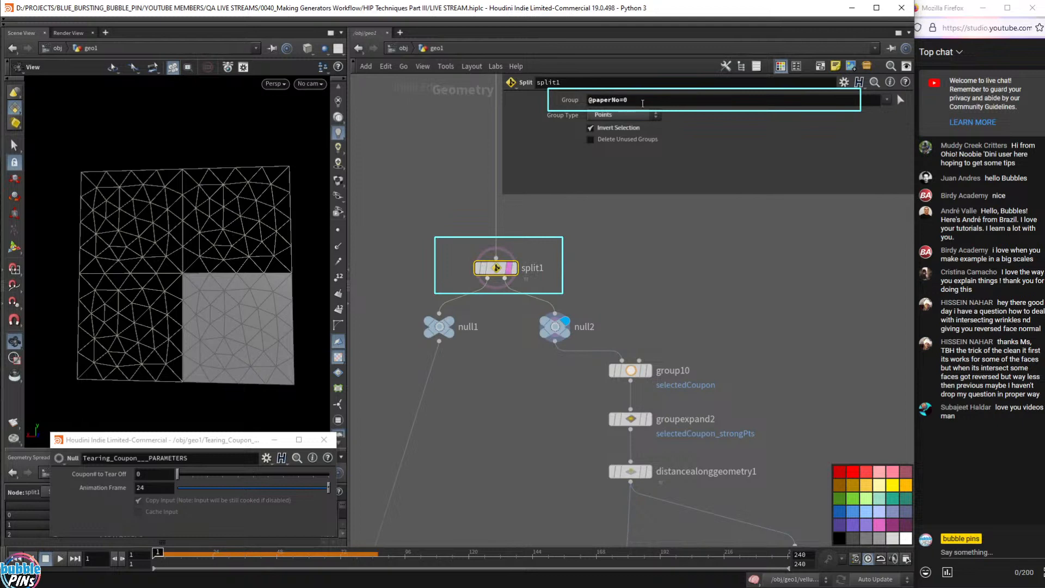
left_click(643, 102)
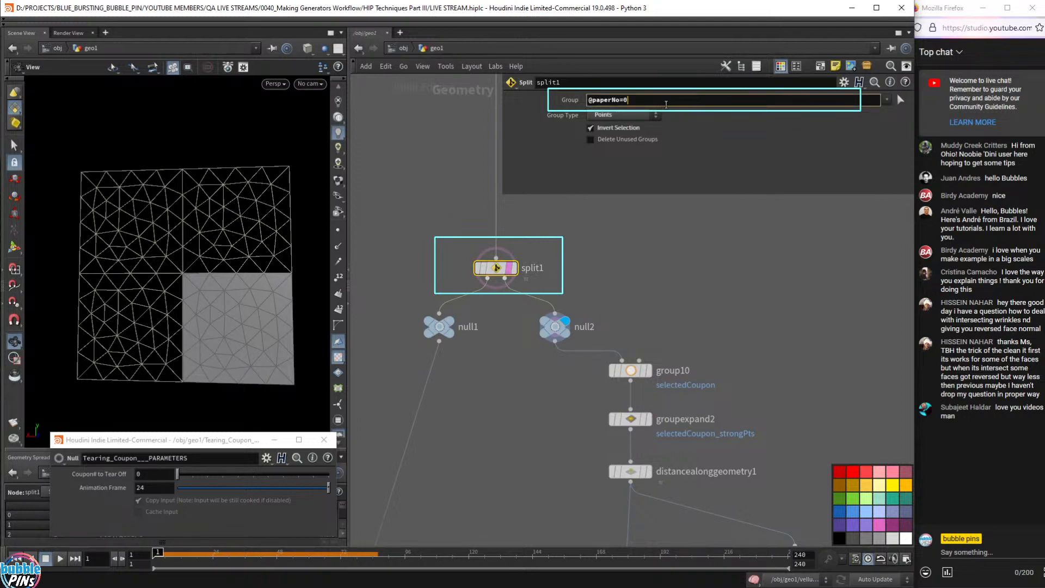
key("BackSpace")
type("1")
key("Return")
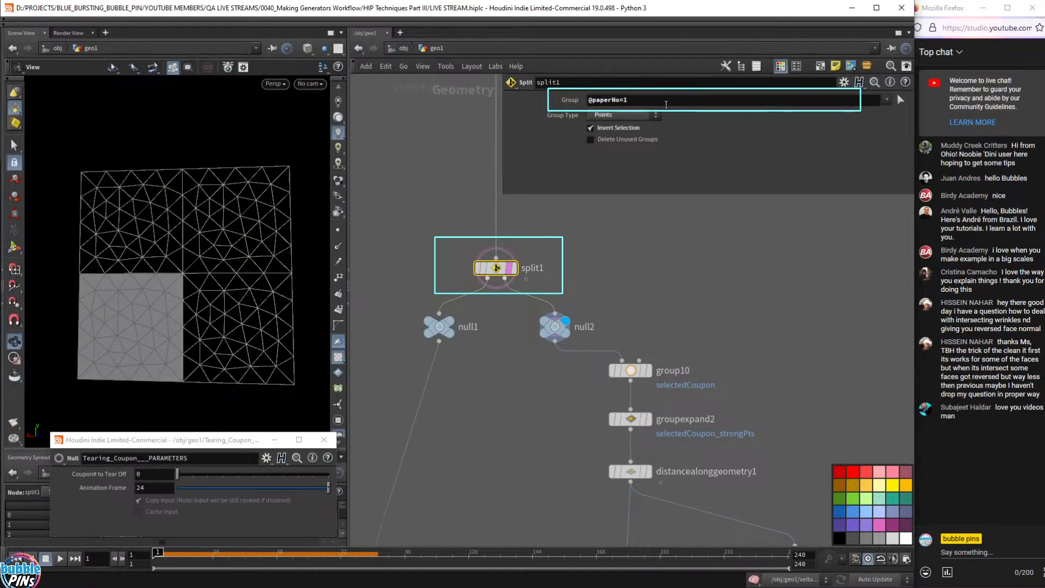
left_click(666, 103)
key("BackSpace")
type("2")
key("Return")
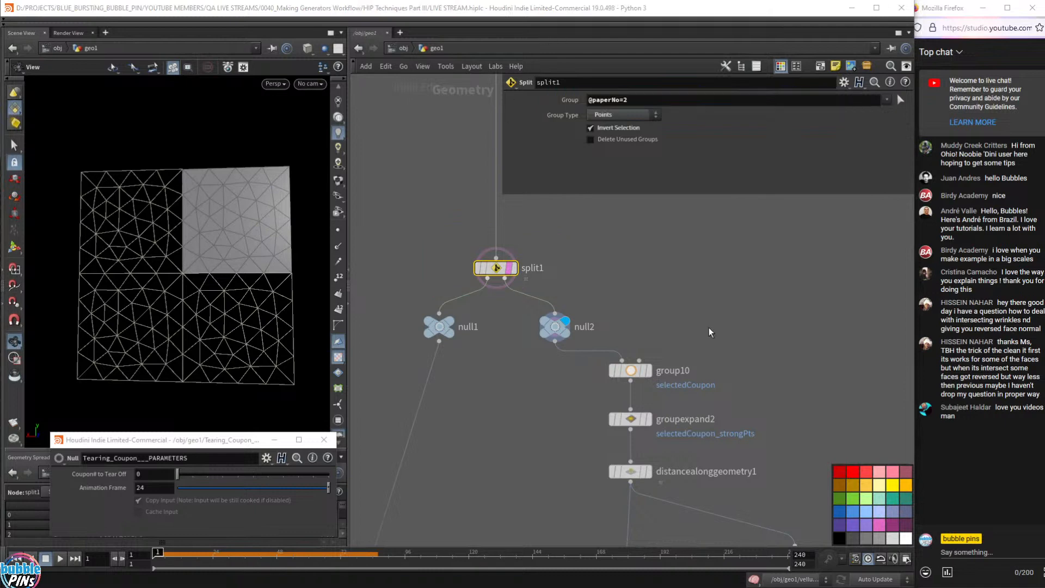
- Pan to the paperNo Attribute box and select its nodes
scroll(736, 298, "down", 10)
middle_click_drag(736, 298, 638, 471)
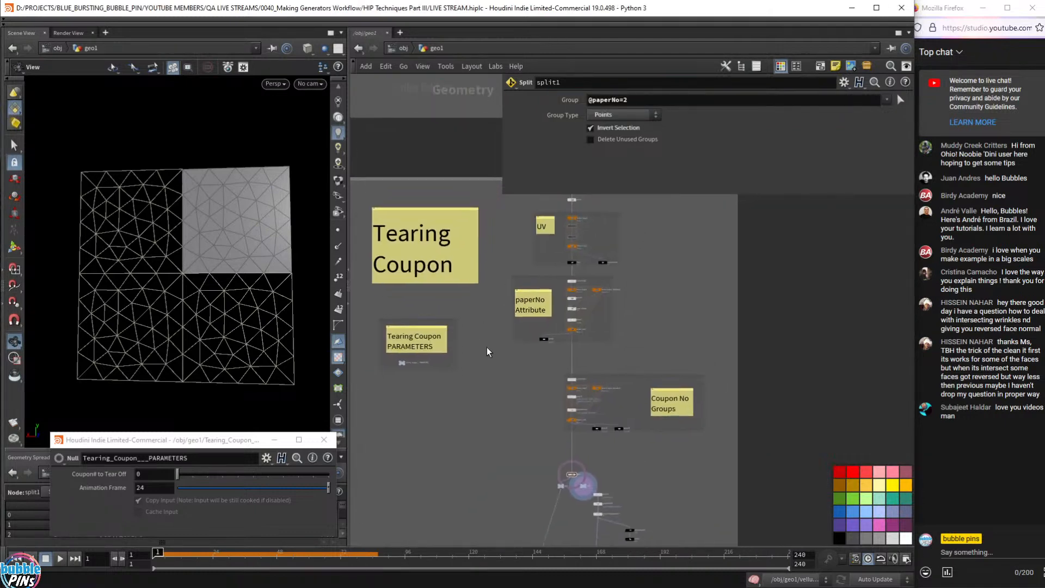
left_click_drag(487, 346, 650, 271)
- Frame the paperNo Attribute loop, nudge foreach_begin1_metadata1, and display foreach_end1's merged sheet
scroll(669, 401, "up", 5)
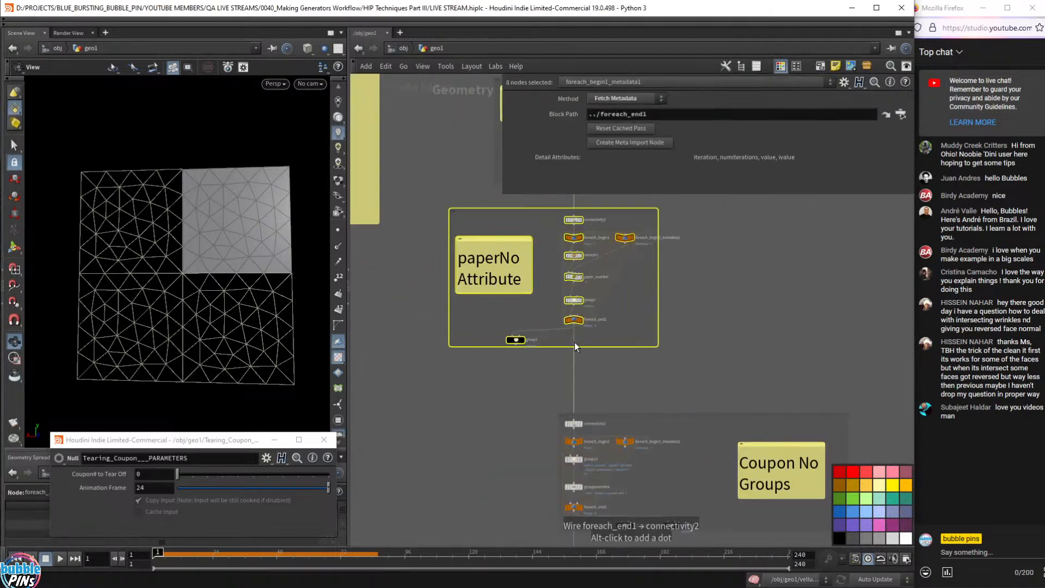
scroll(669, 401, "up", 4)
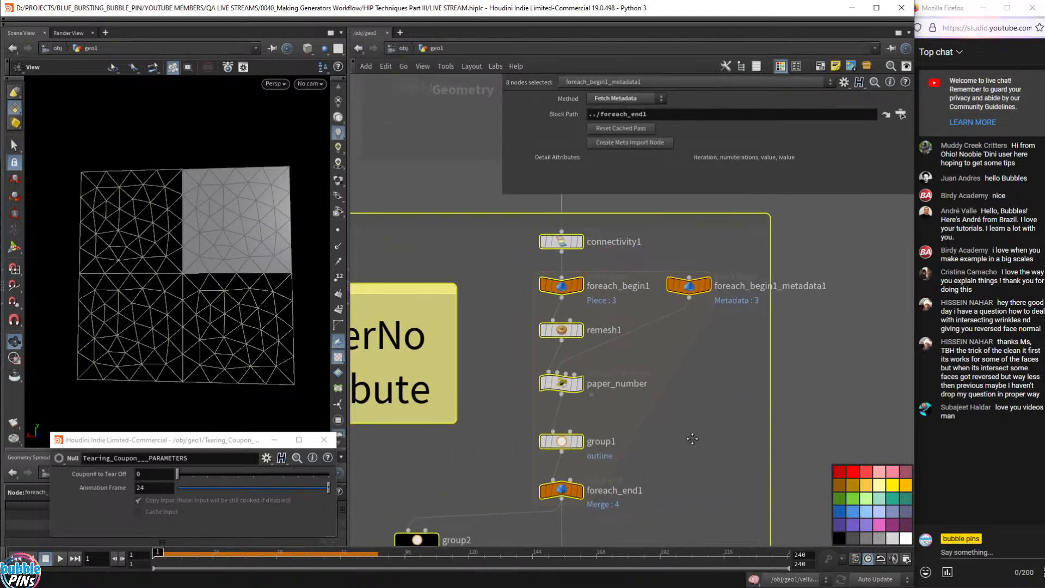
mouse_move(608, 492)
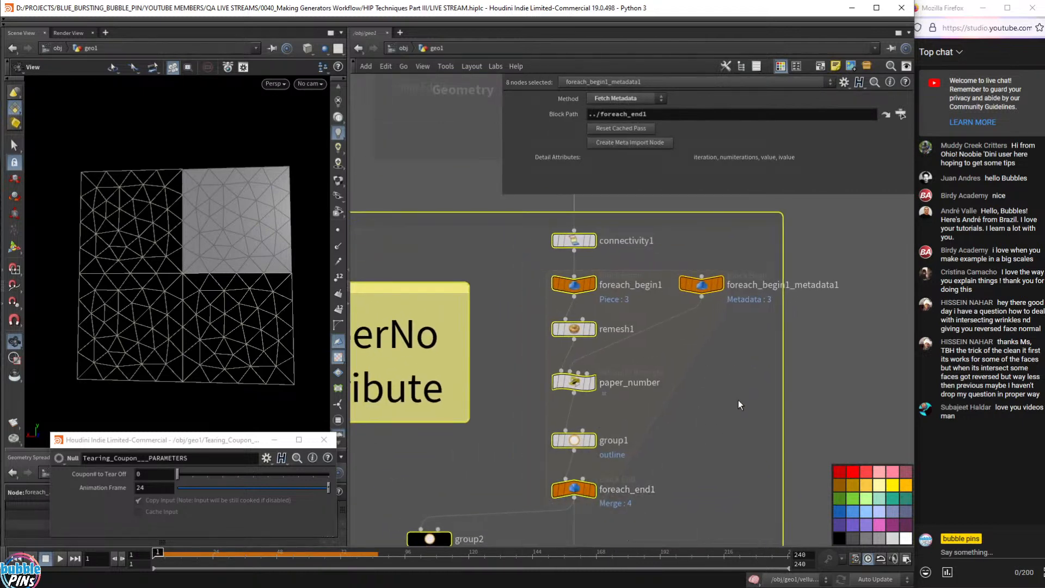
mouse_move(738, 399)
middle_mouse_down()
mouse_move(782, 418)
mouse_move(824, 397)
mouse_move(759, 397)
middle_mouse_up()
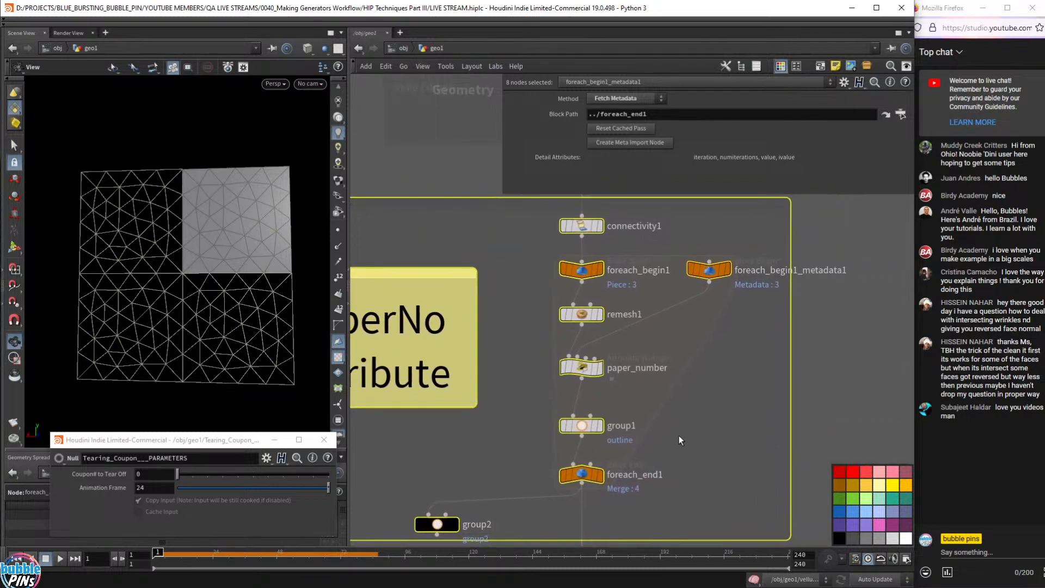
left_click_drag(528, 260, 775, 286)
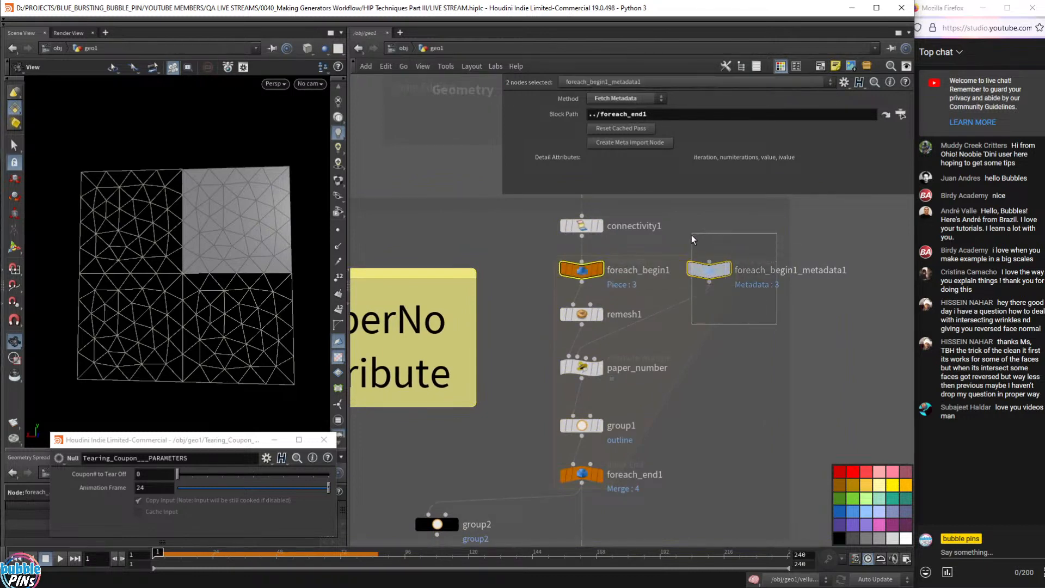
left_click(711, 273)
left_click_drag(713, 277, 718, 278)
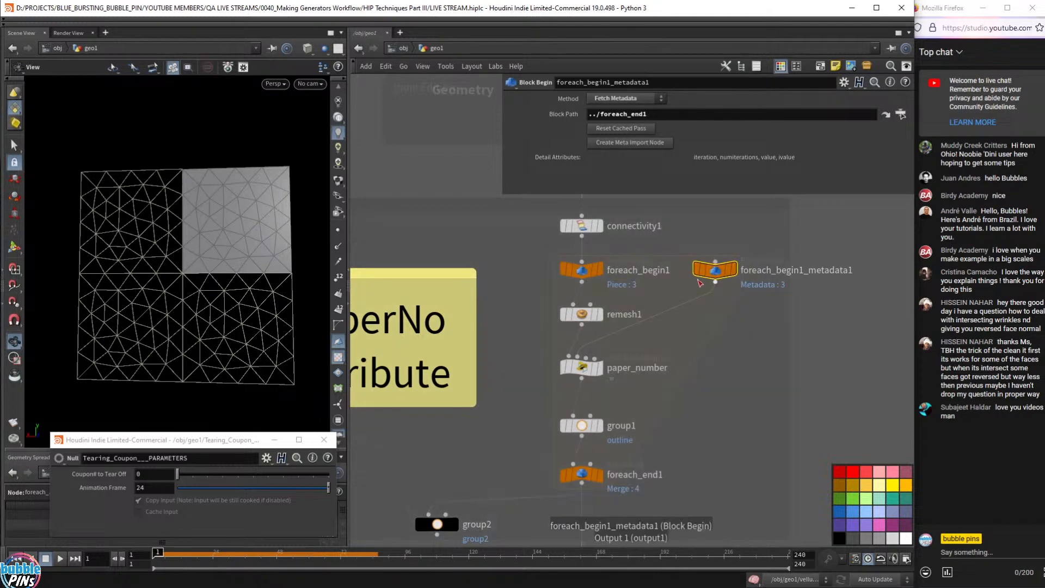
left_click(599, 476)
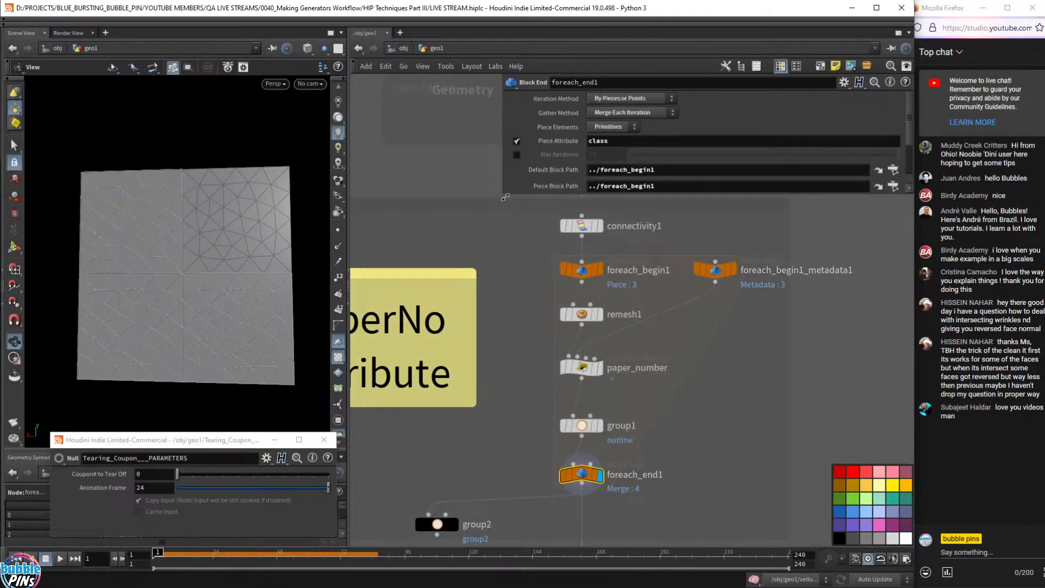
- Enable Single Pass on foreach_end1, step it to piece 3, and inspect that piece with a connectivity1 wireframe
left_click_drag(507, 197, 509, 279)
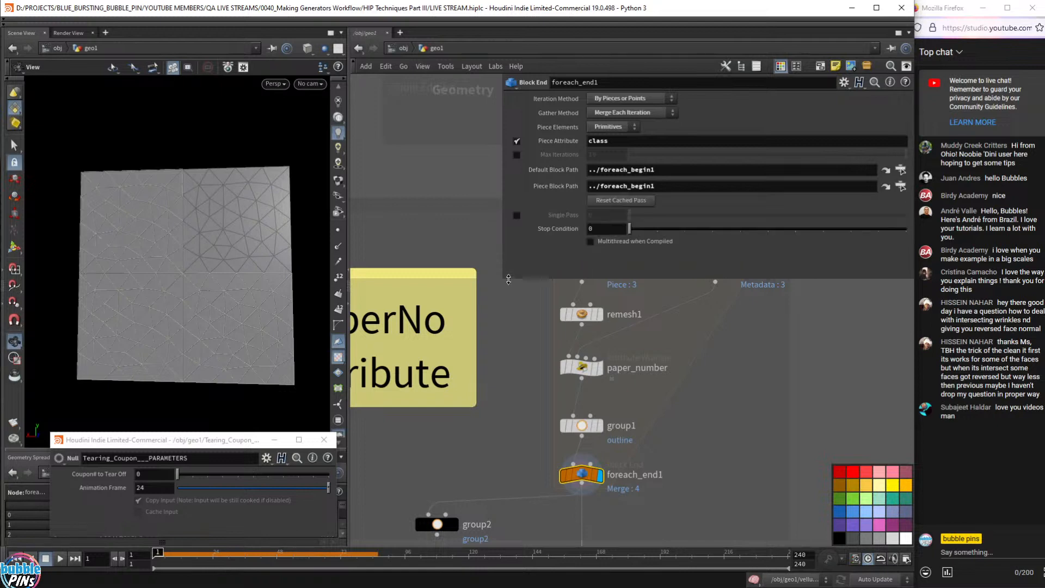
left_click(517, 215)
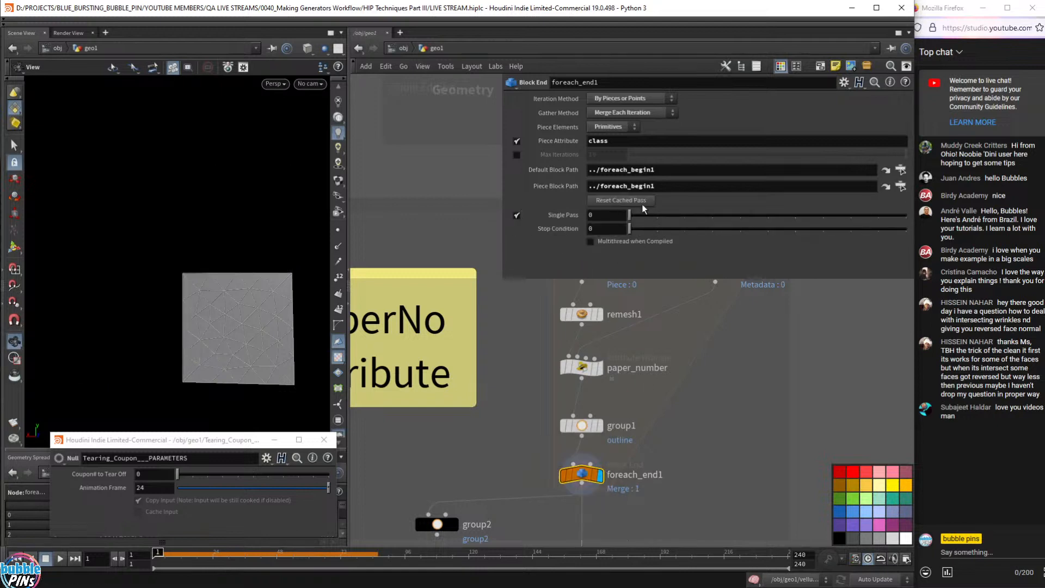
left_click(605, 216)
key("Up")
key("Up")
key("Up")
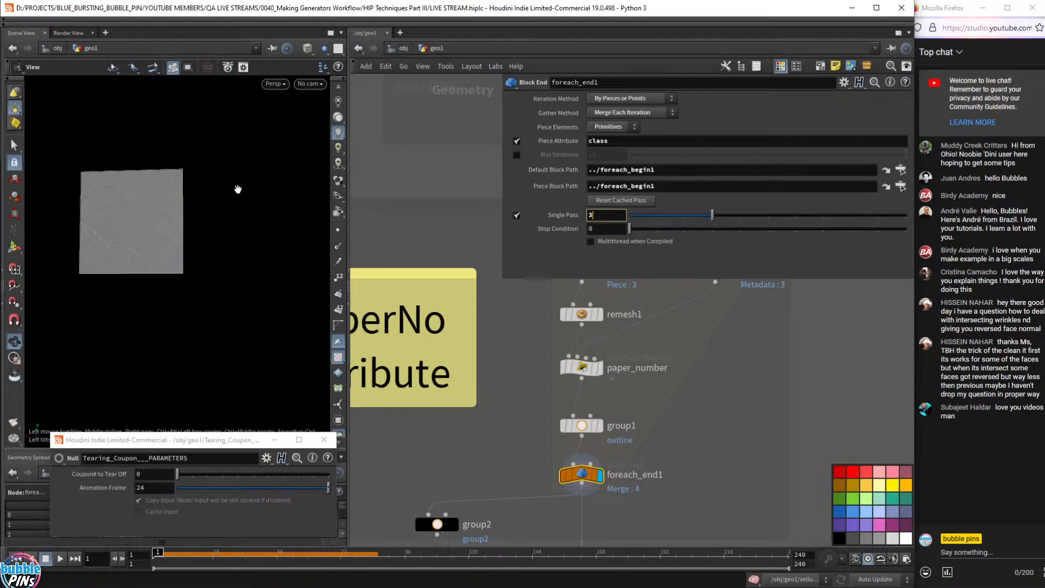
left_click_drag(106, 247, 196, 264)
middle_click_drag(688, 397, 681, 533)
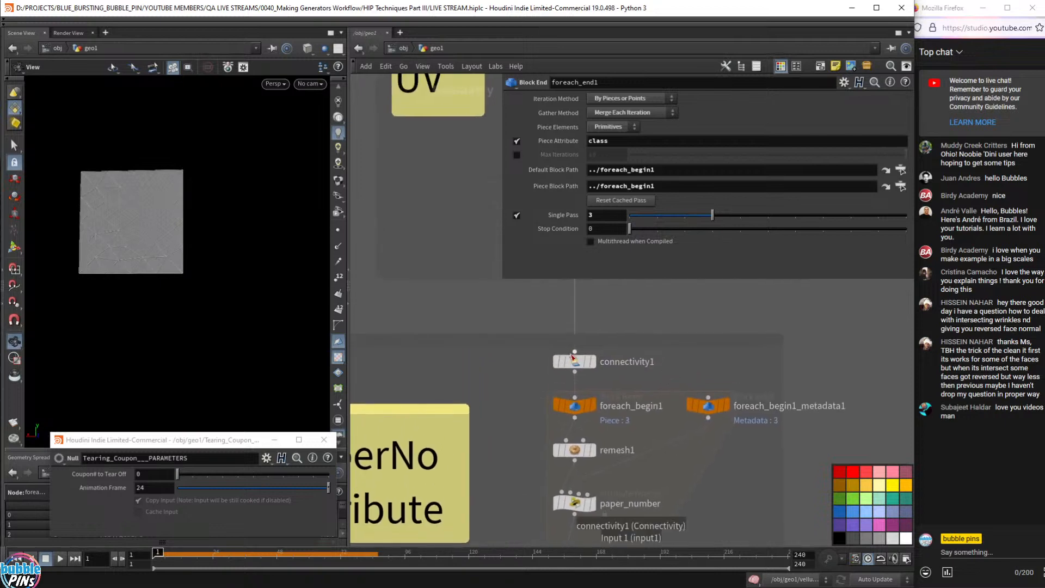
left_click(596, 382)
- Scroll foreach_end1's Single Pass back to 0 and show the paper_number wrangle's code
middle_click_drag(662, 389, 657, 248)
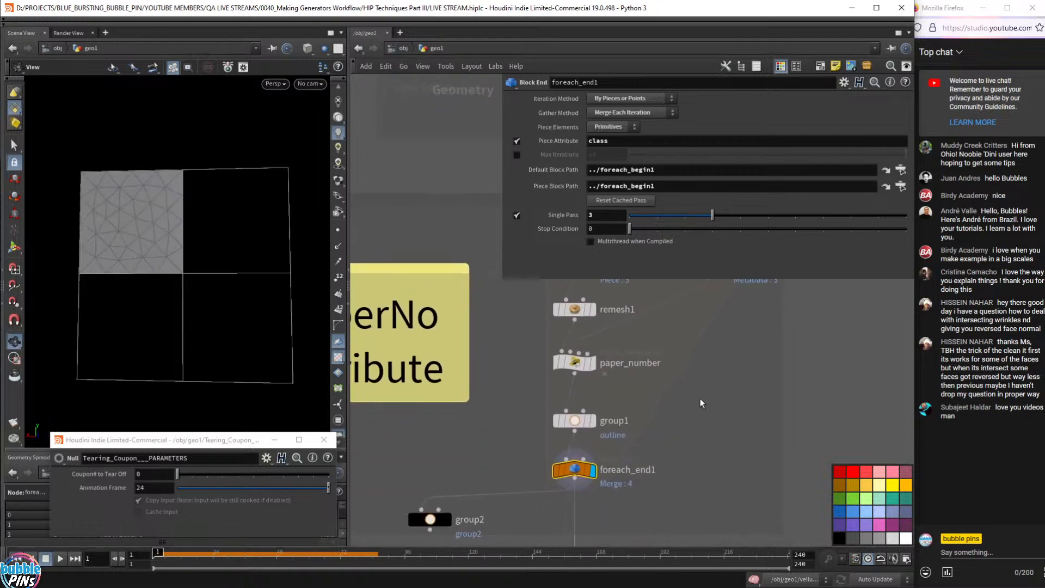
middle_click_drag(636, 293, 601, 357)
scroll(598, 343, "down", 3)
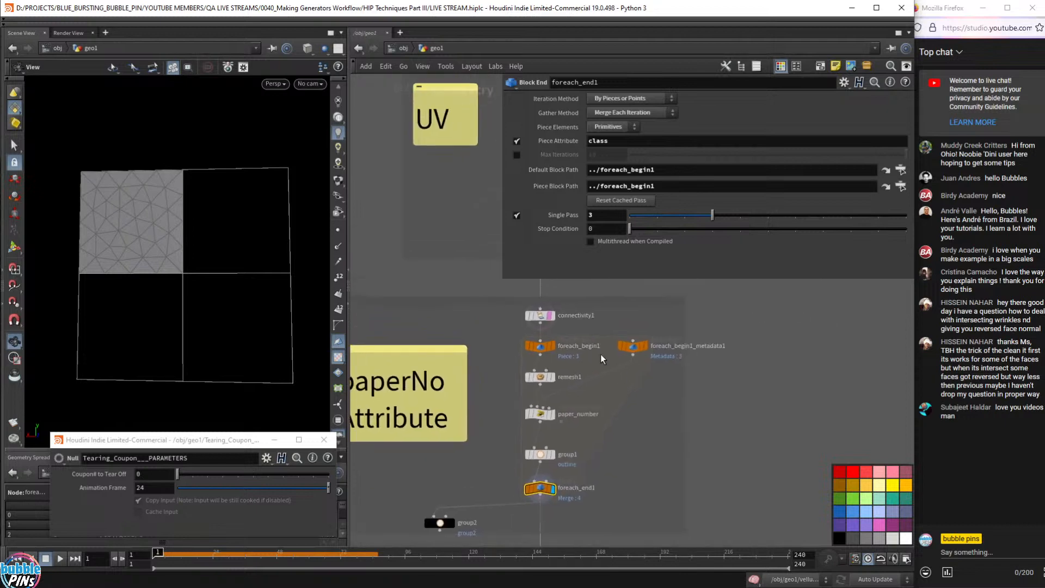
left_click(615, 220)
scroll(615, 221, "up", 1)
scroll(614, 218, "down", 4)
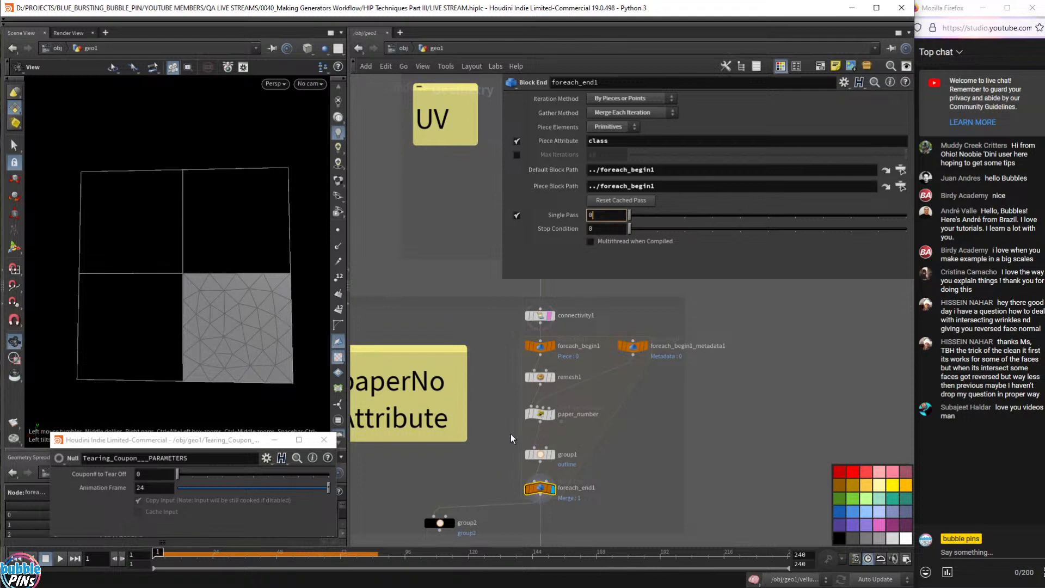
left_click(541, 414)
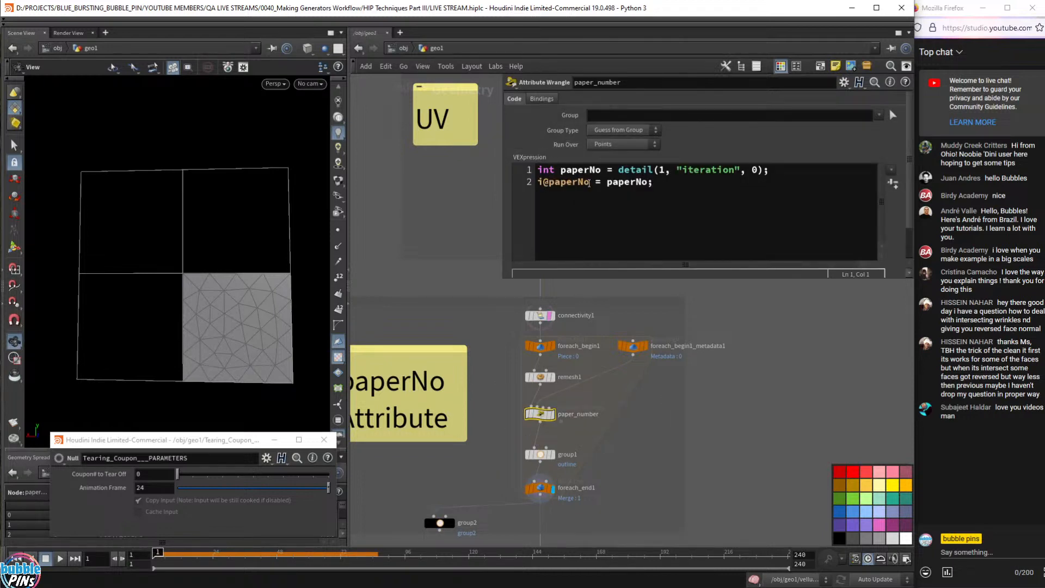
- Select foreach_begin1_metadata1 to show its fetch settings, and move the Tearing_Coupon window above the viewport
left_click_drag(589, 183, 549, 186)
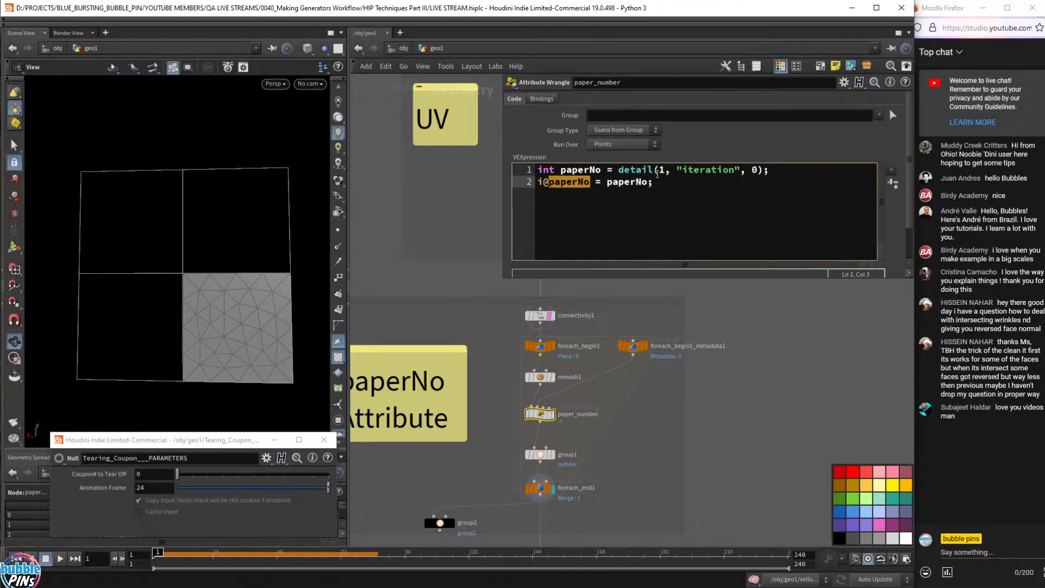
mouse_move(631, 350)
left_mouse_down()
mouse_move(637, 363)
mouse_move(639, 353)
left_mouse_up()
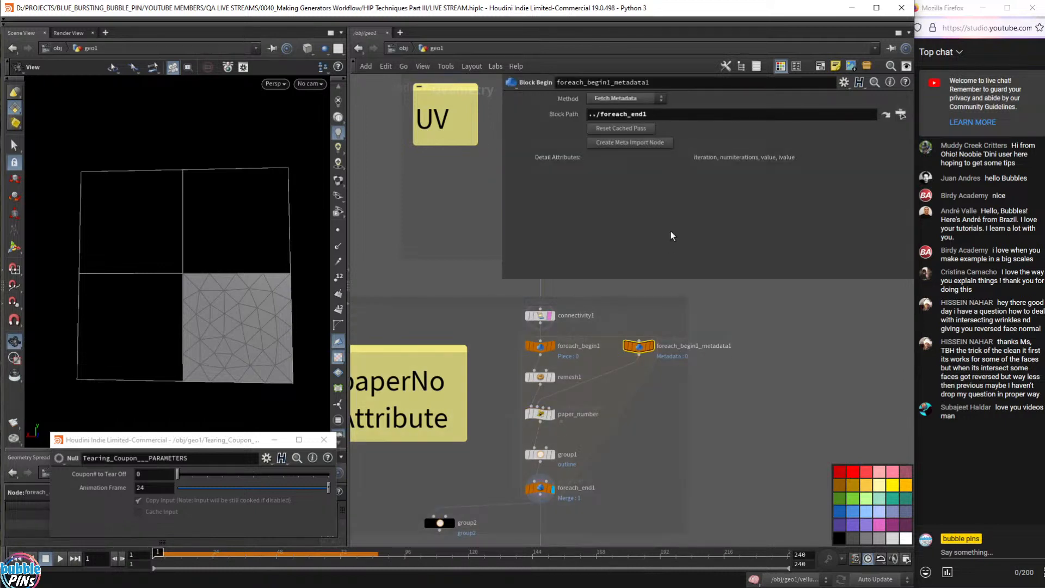
left_click_drag(207, 439, 204, 38)
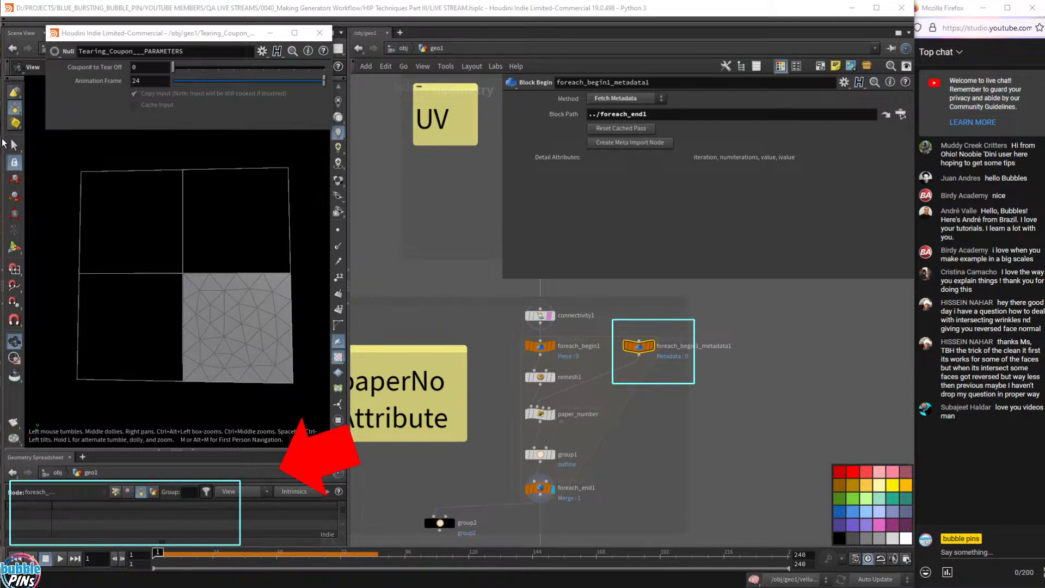
- Show Detail attributes in the Geometry Spreadsheet and compare foreach_end1 with the metadata node
left_click(154, 493)
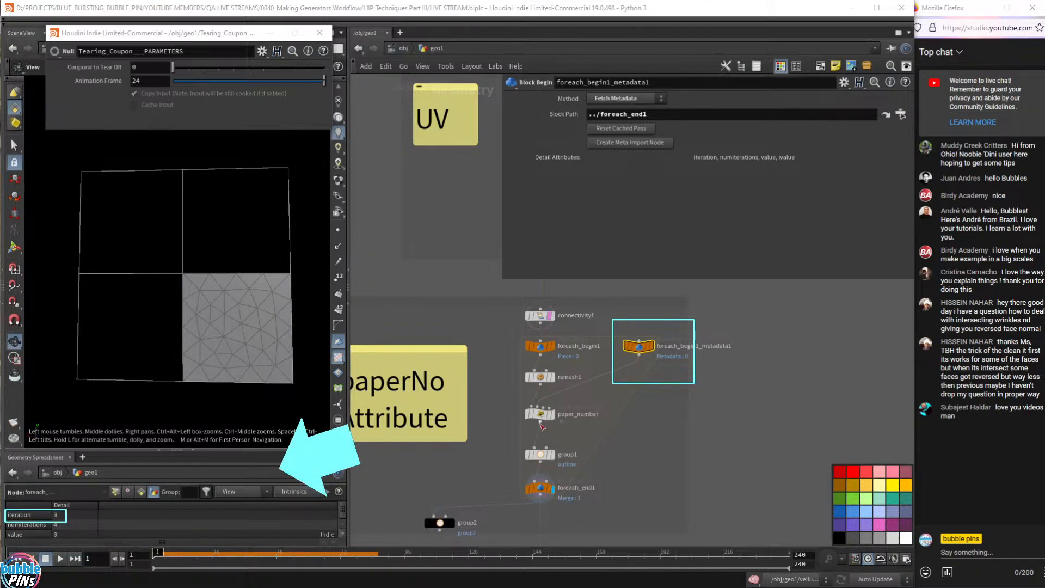
left_click(540, 487)
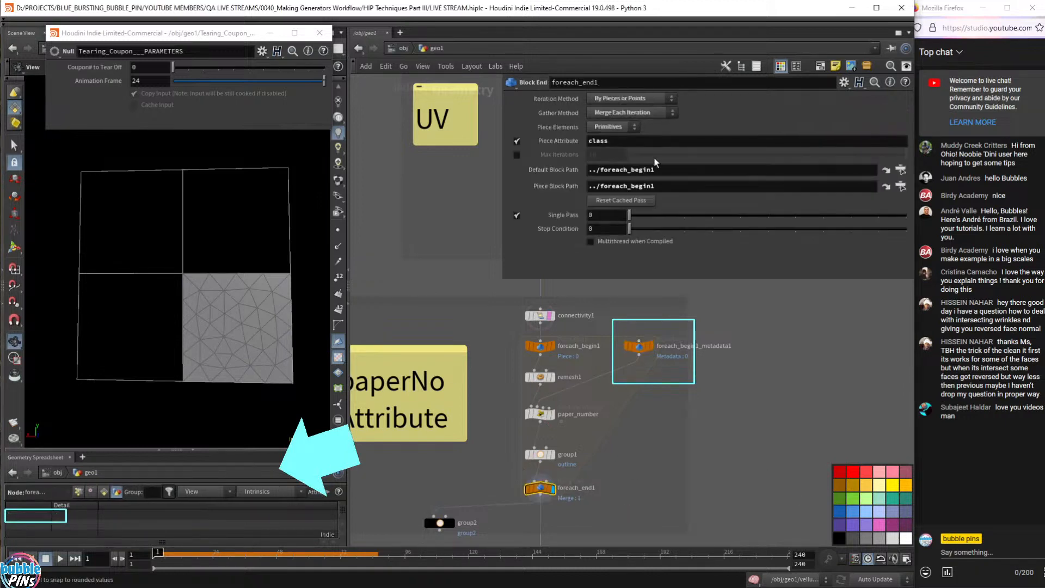
left_click(638, 344)
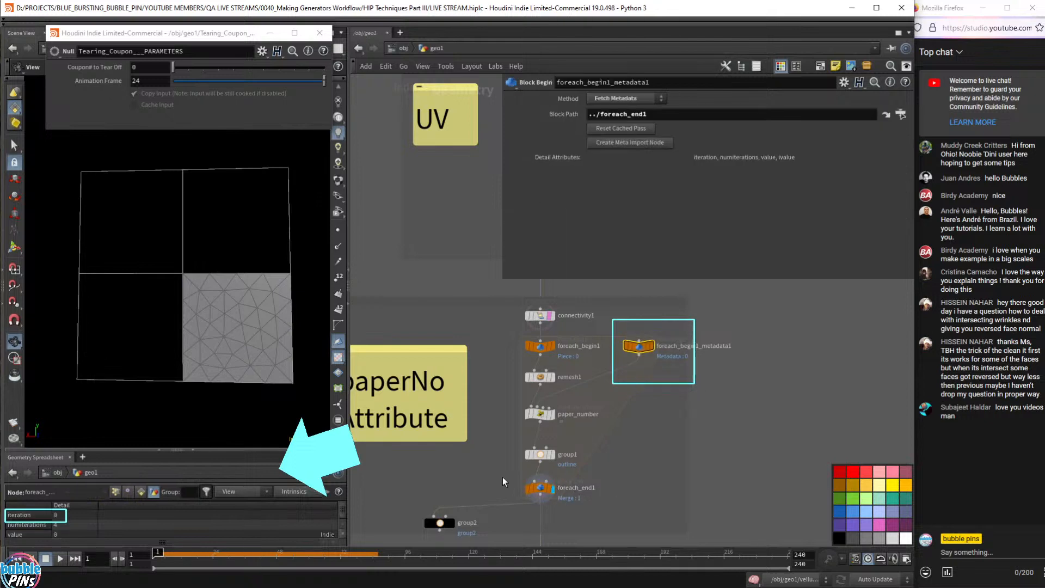
left_click(541, 487)
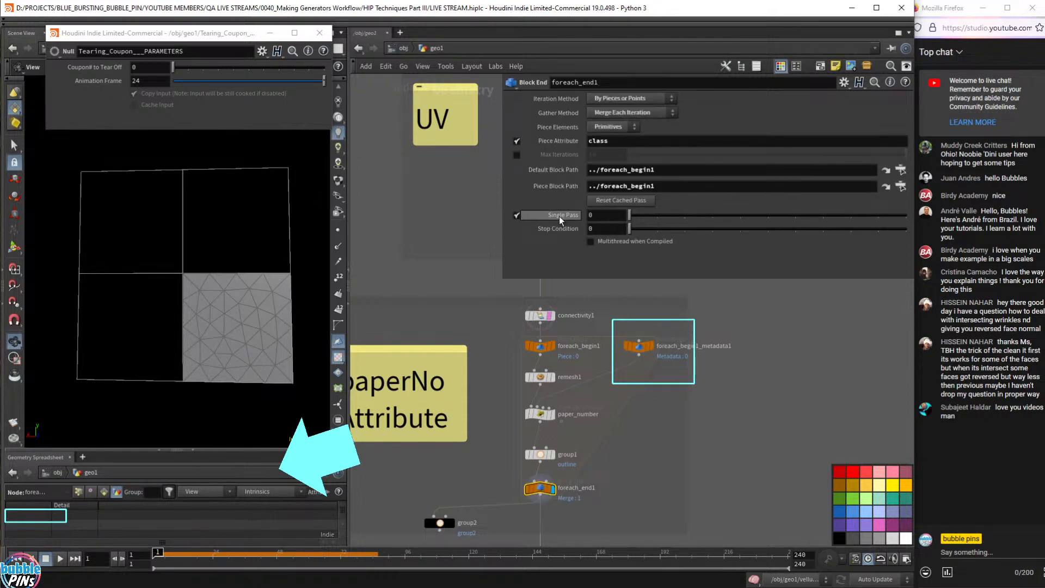
- Set foreach_end1 Single Pass to 1 and confirm the iteration metadata reads 1
left_click(609, 216)
type("1")
key("Return")
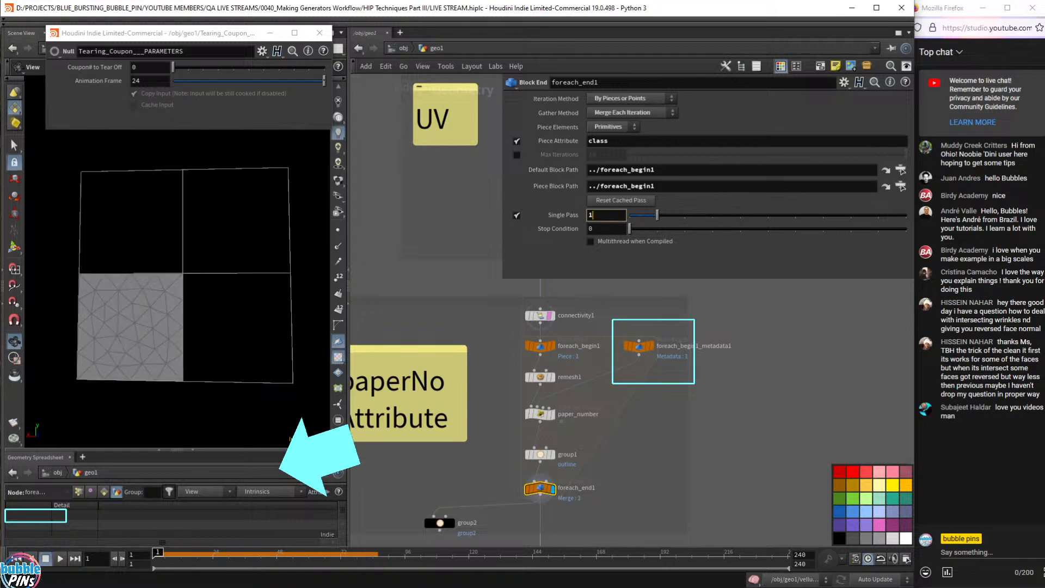
left_click(639, 346)
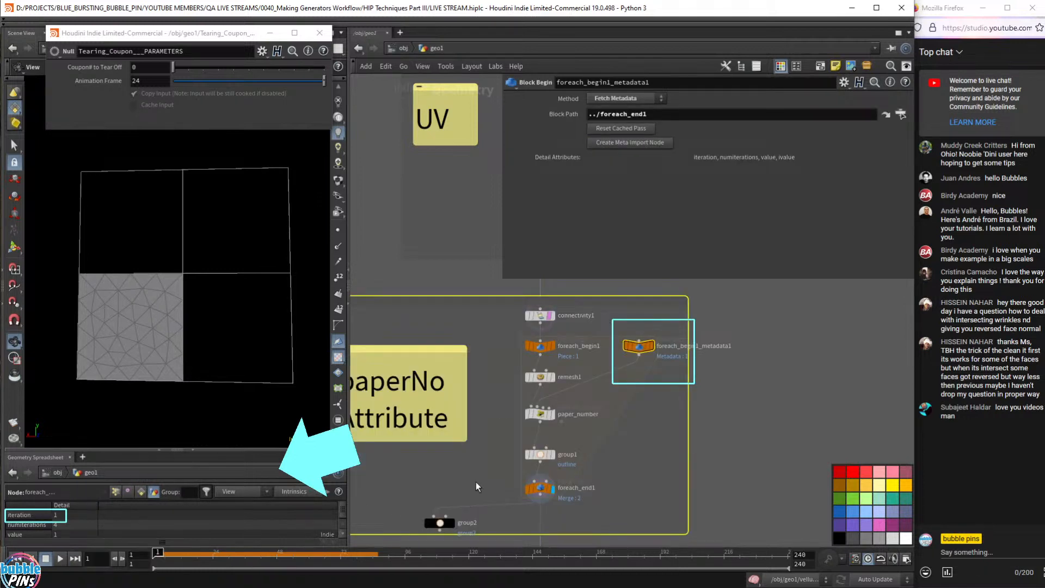
left_click(540, 487)
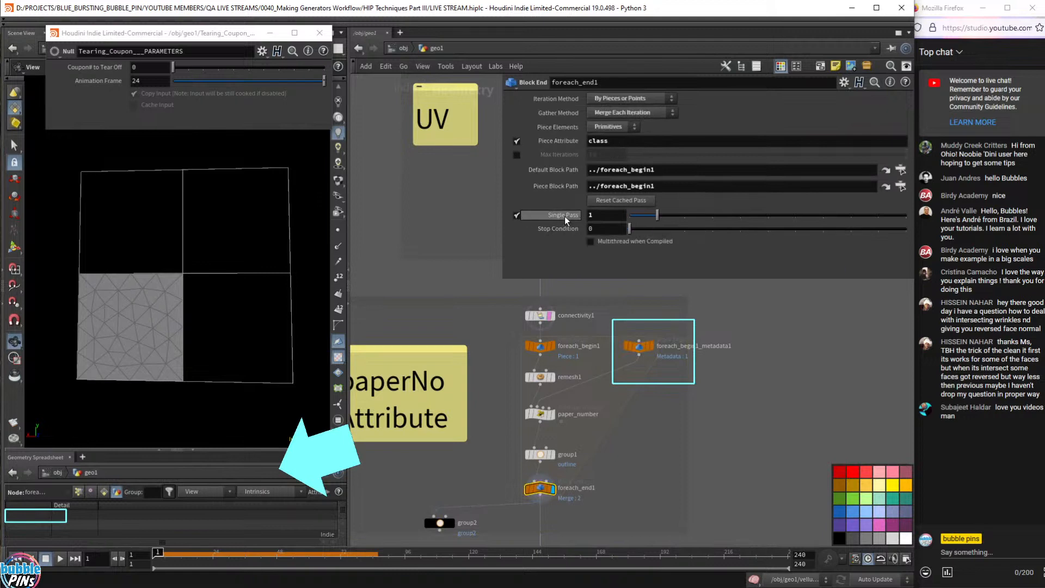
- Toggle Single Pass off and back on at piece 1, then select the metadata and paper_number nodes
left_click(602, 217)
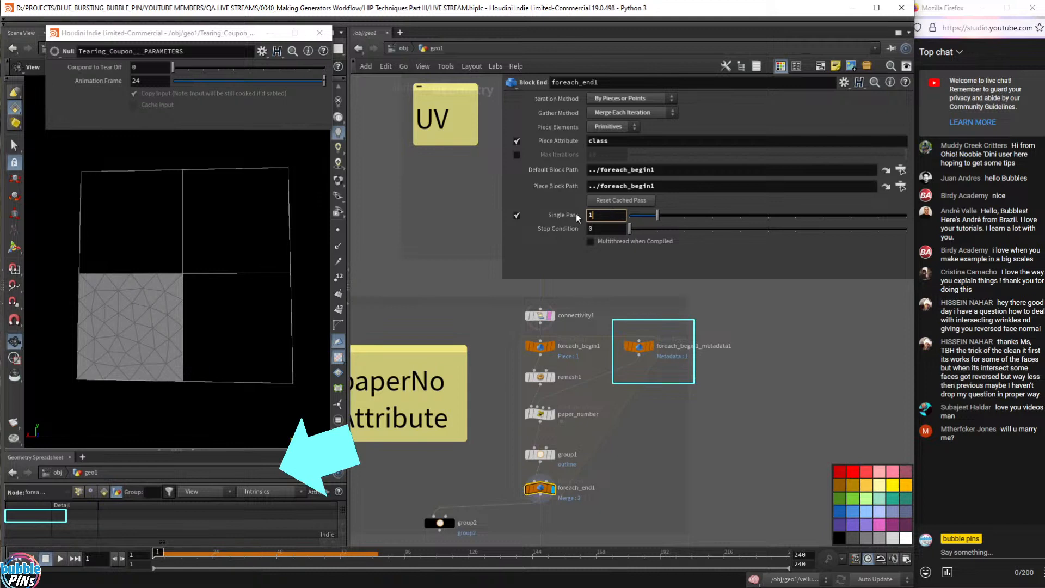
scroll(601, 219, "up", 2)
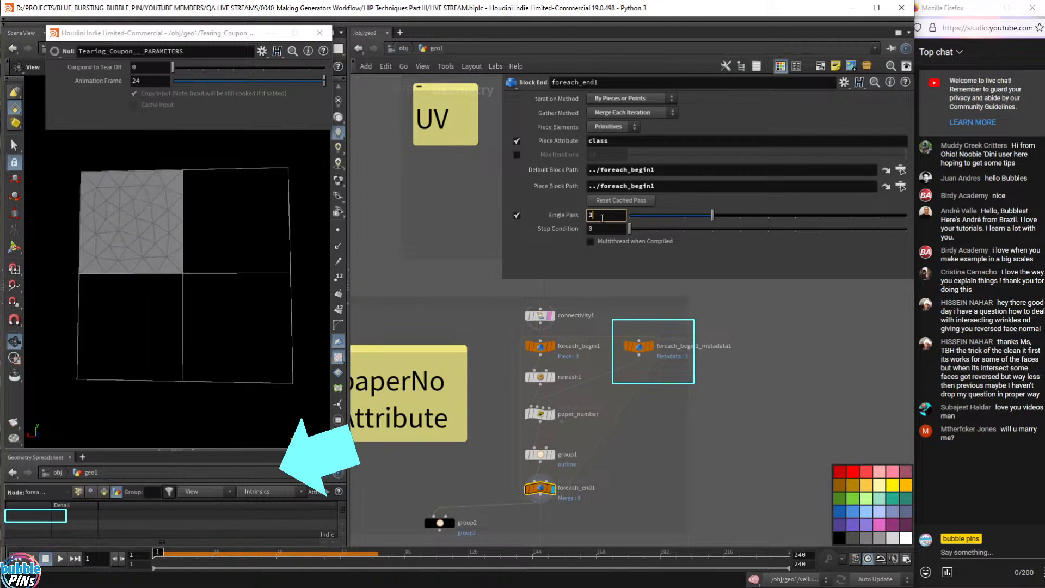
scroll(601, 219, "down", 2)
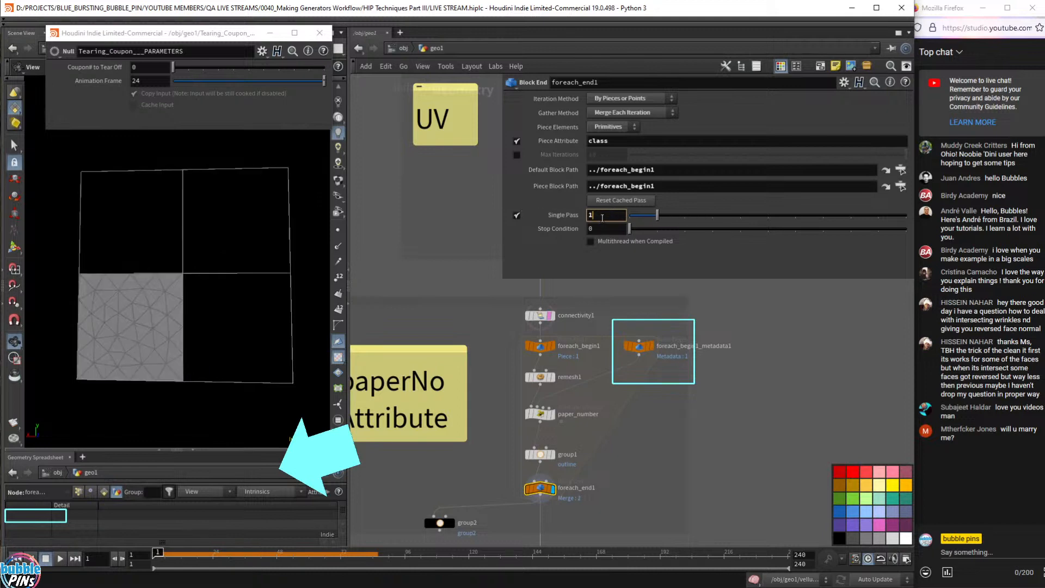
left_click(517, 215)
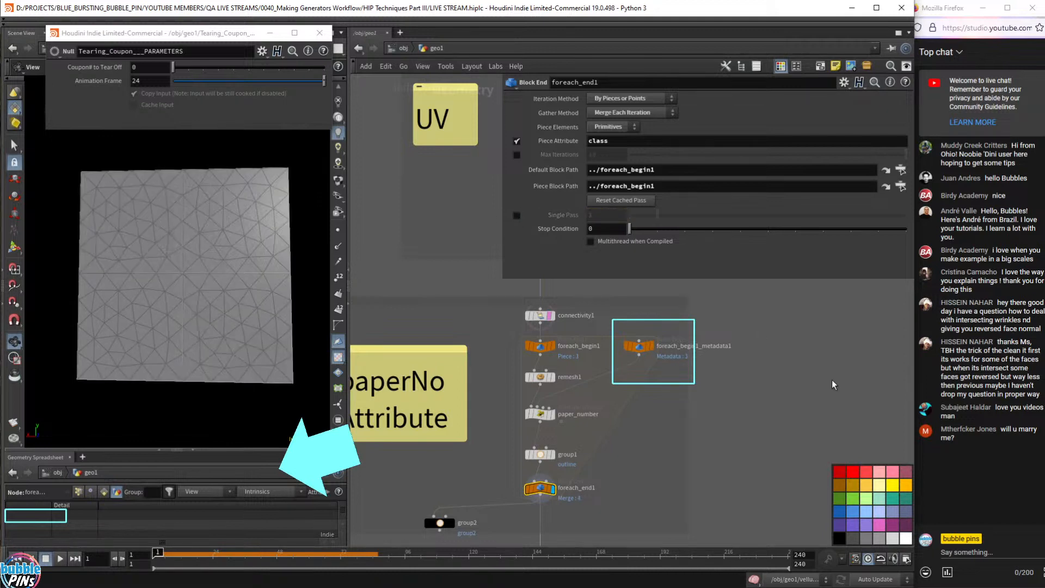
left_click(517, 216)
double_click(519, 215)
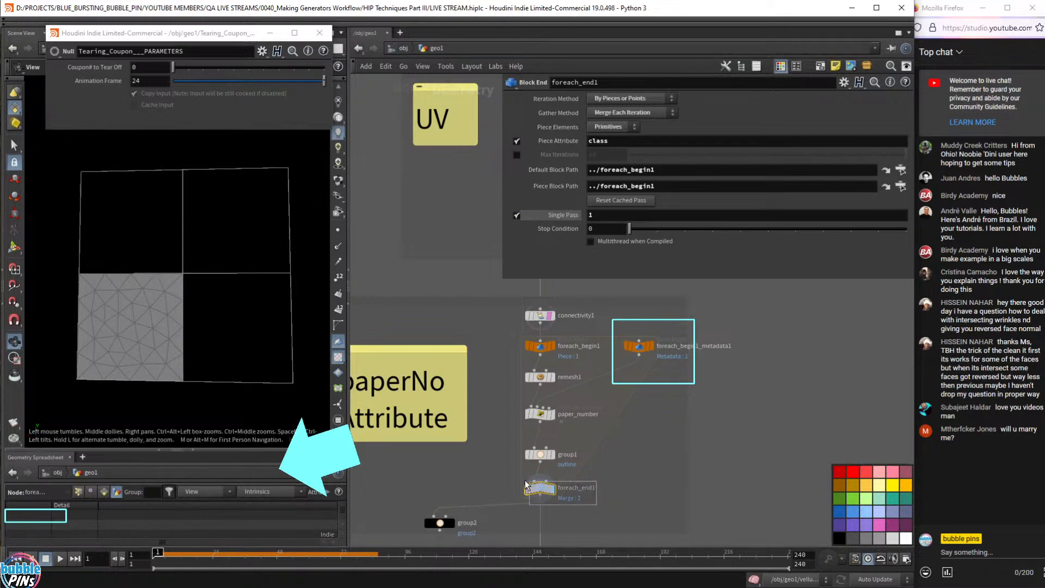
left_click_drag(675, 380, 610, 316)
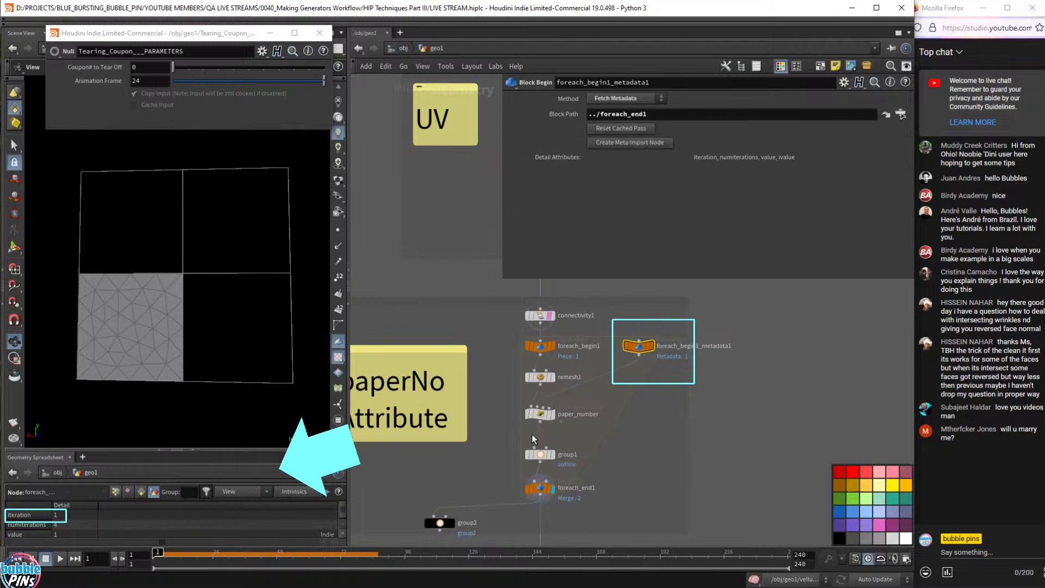
left_click(560, 416)
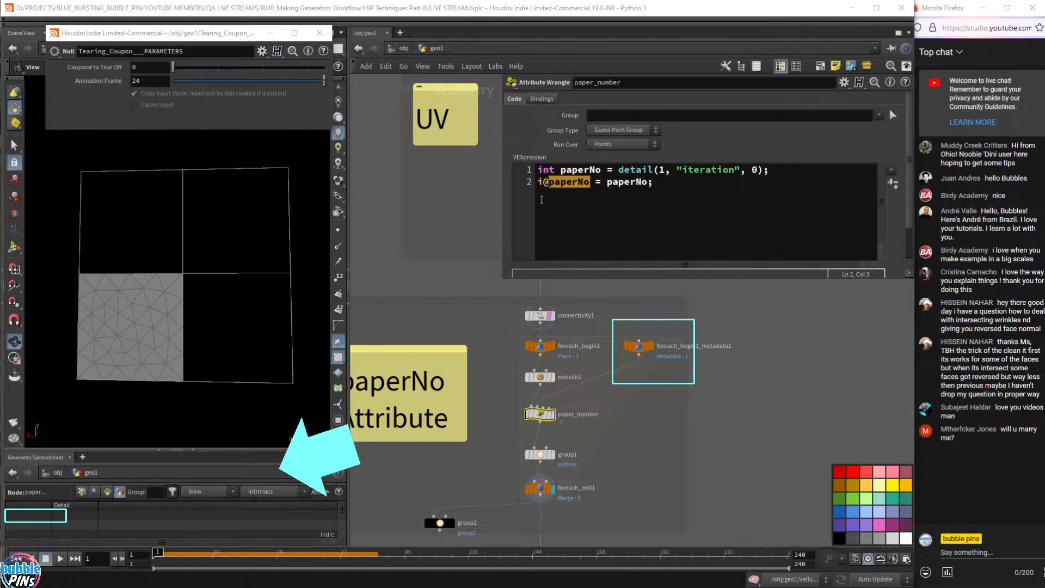
- Highlight paperNo, detail, the input index 1 and 'iteration' in the wrangle's VEX code
left_click(591, 181)
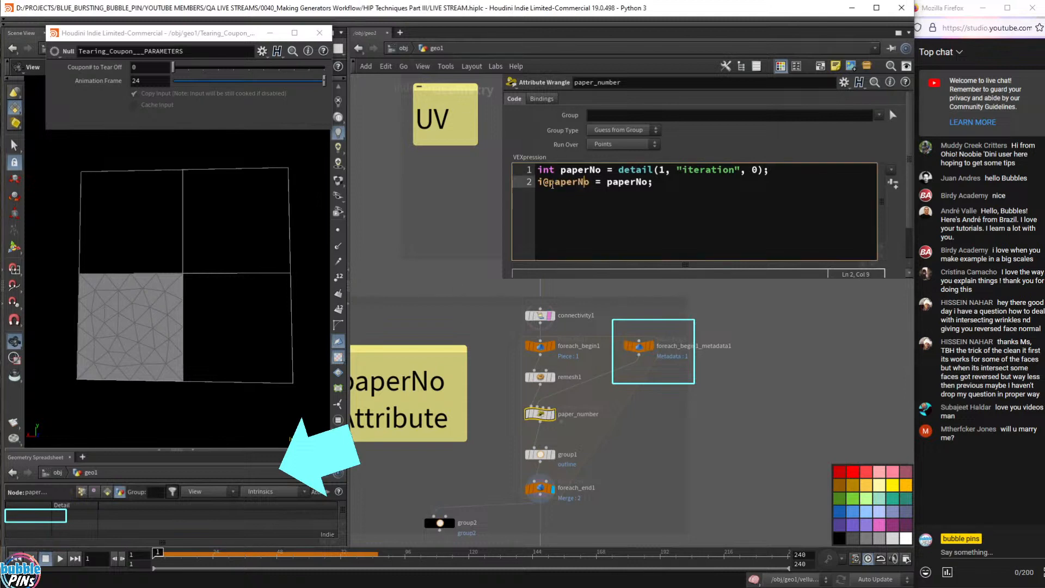
double_click(627, 182)
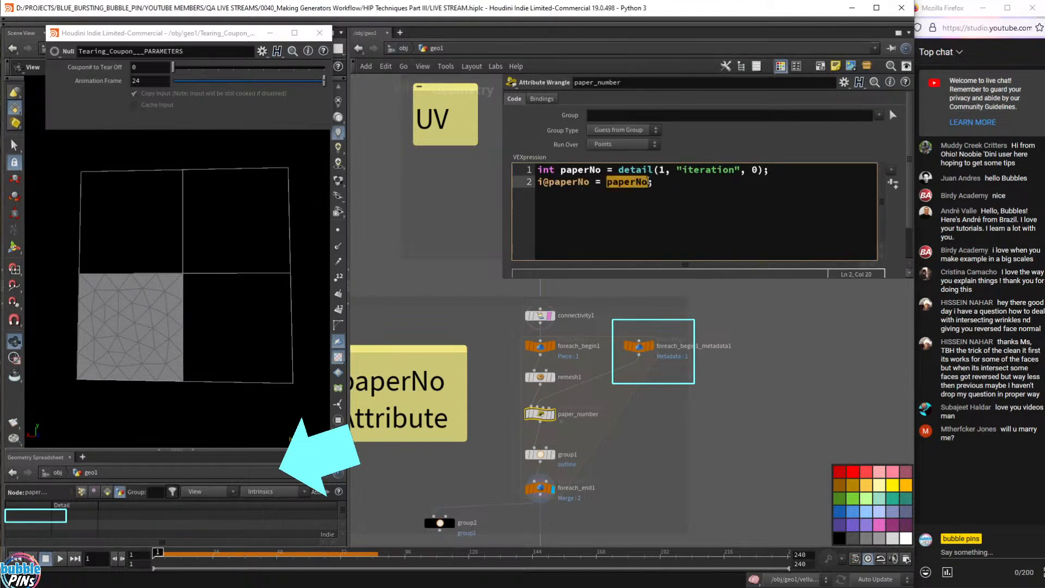
double_click(646, 172)
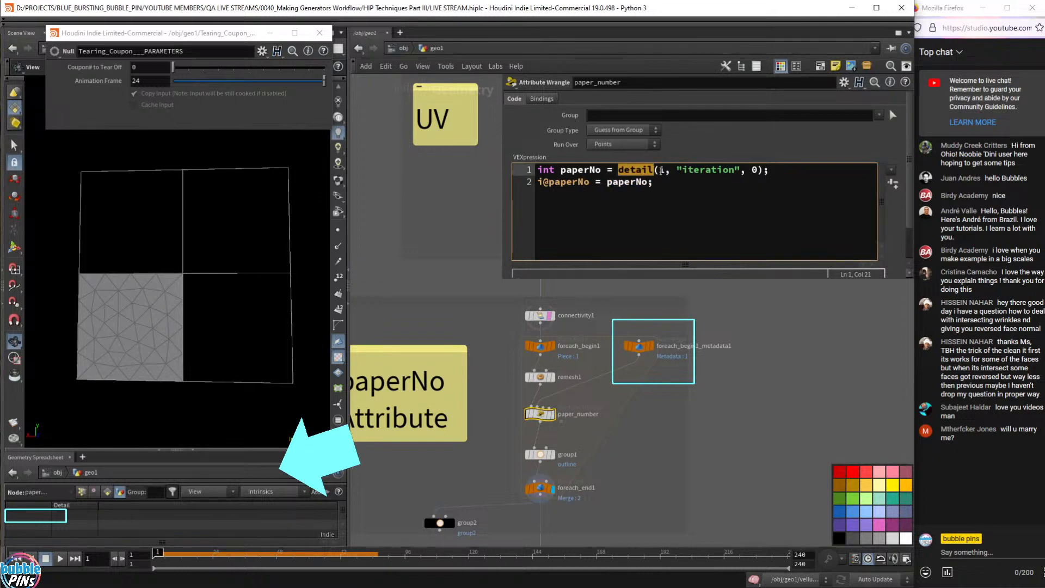
double_click(662, 170)
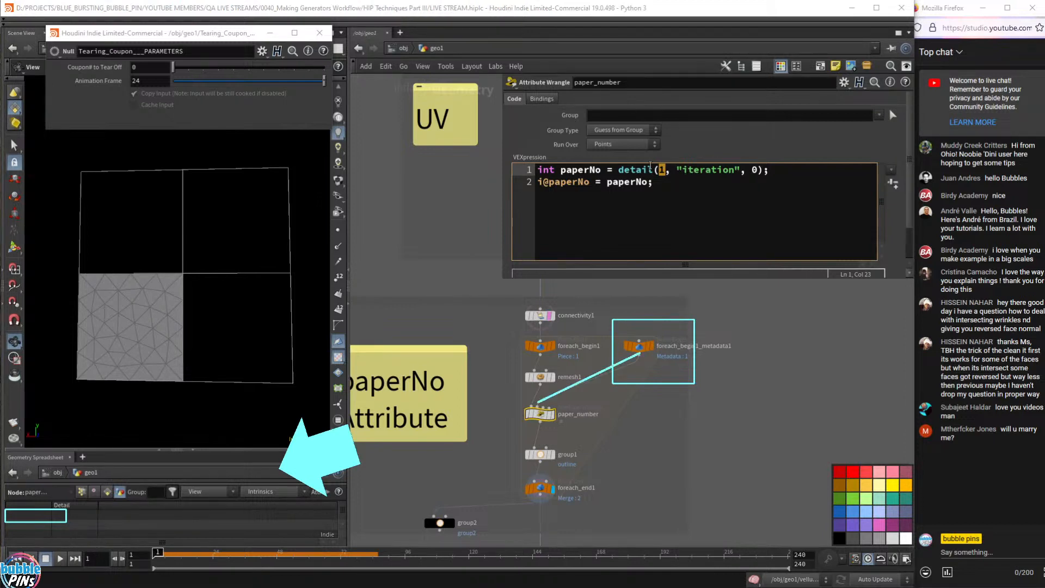
double_click(708, 170)
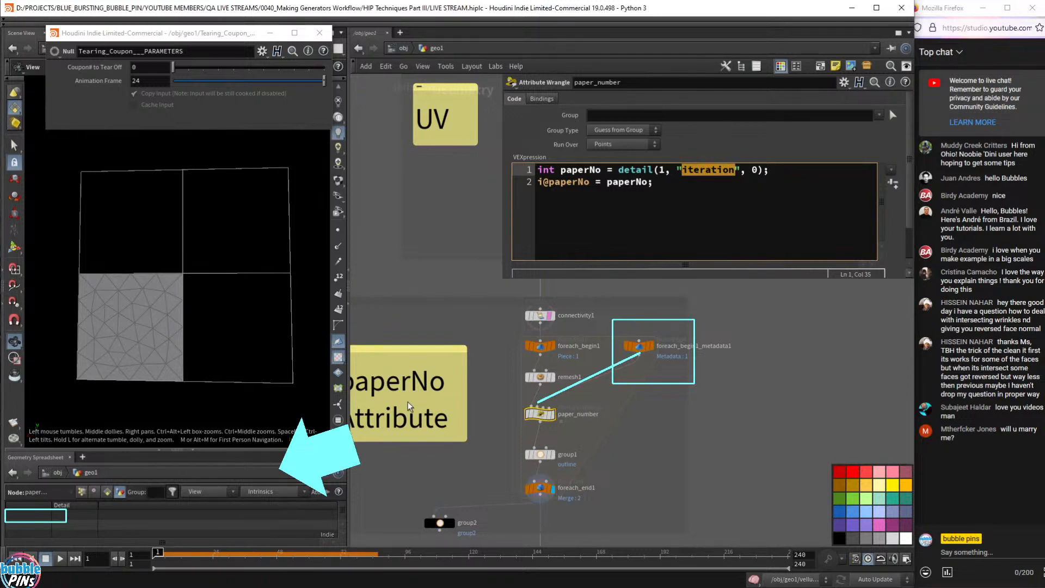
- Check the metadata node's detail attributes, then place the caret inside detail() to bring up its help
left_click(640, 348)
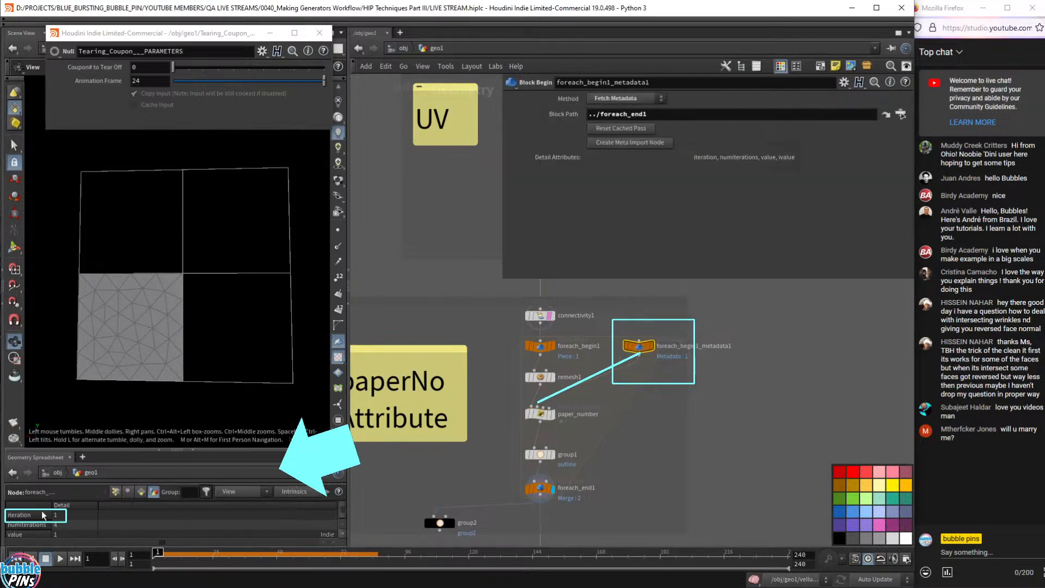
left_click(540, 414)
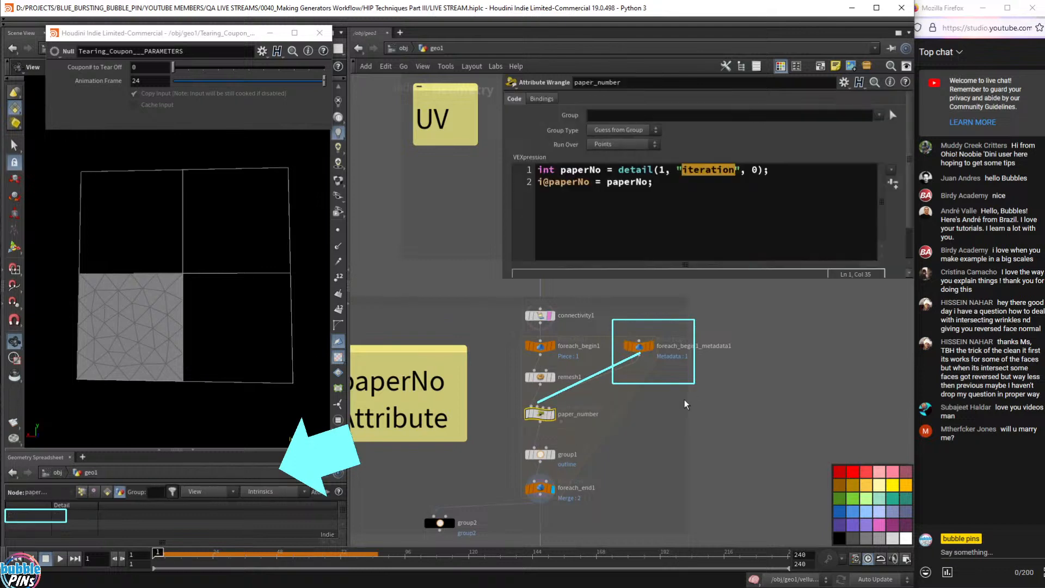
left_click_drag(754, 170, 753, 176)
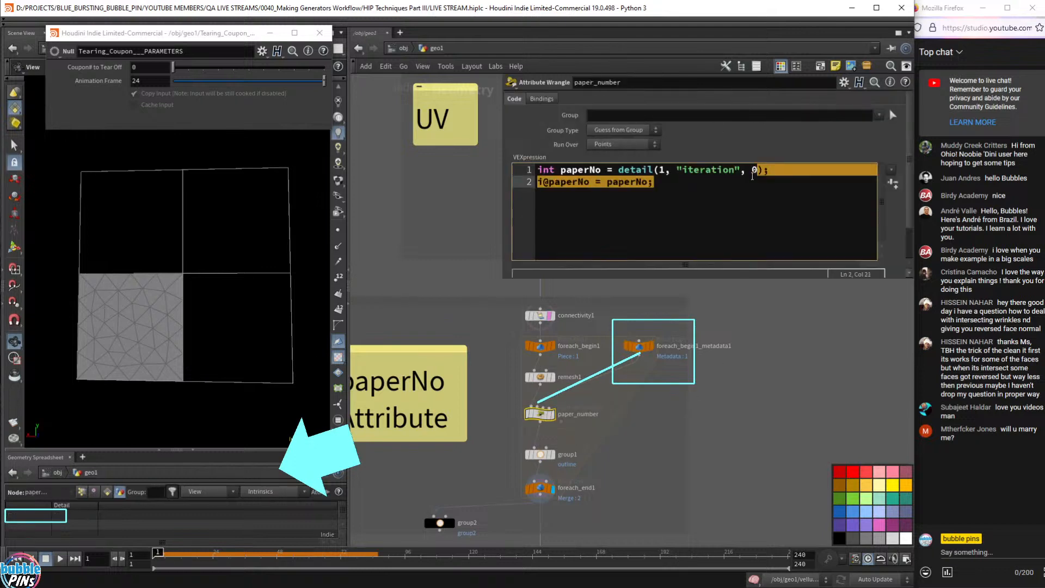
left_click(747, 171)
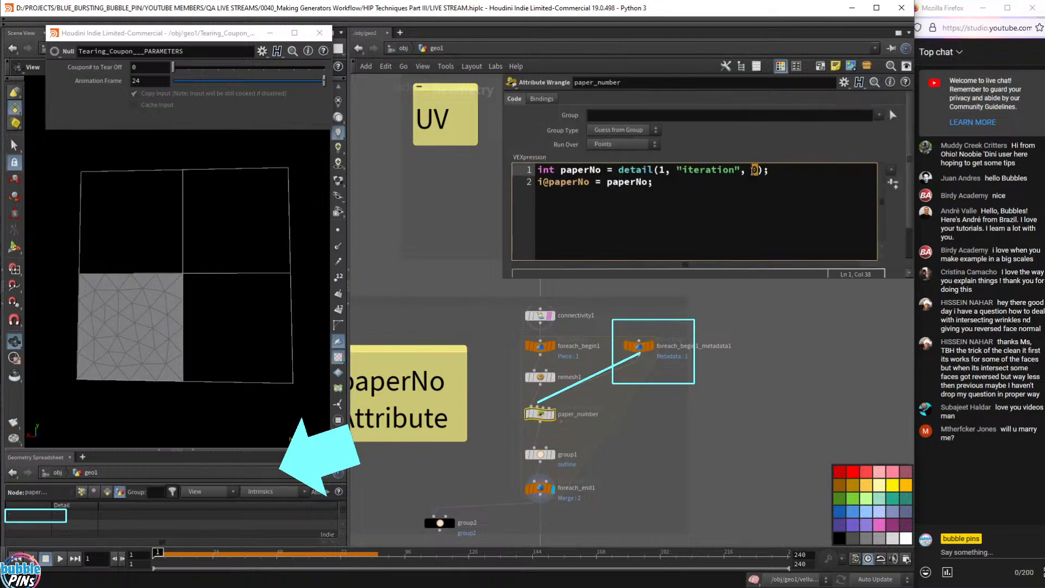
left_click(660, 170)
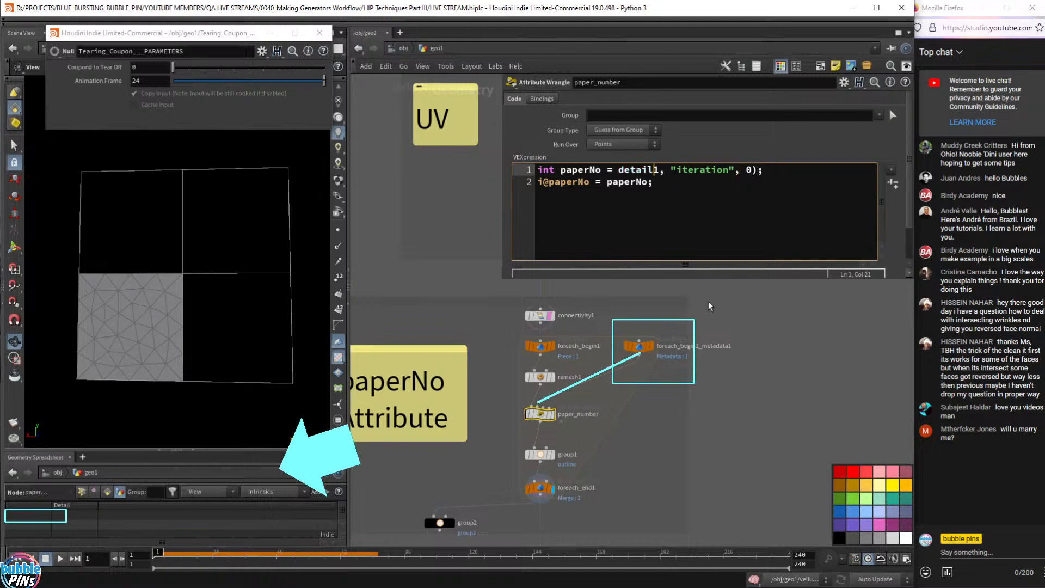
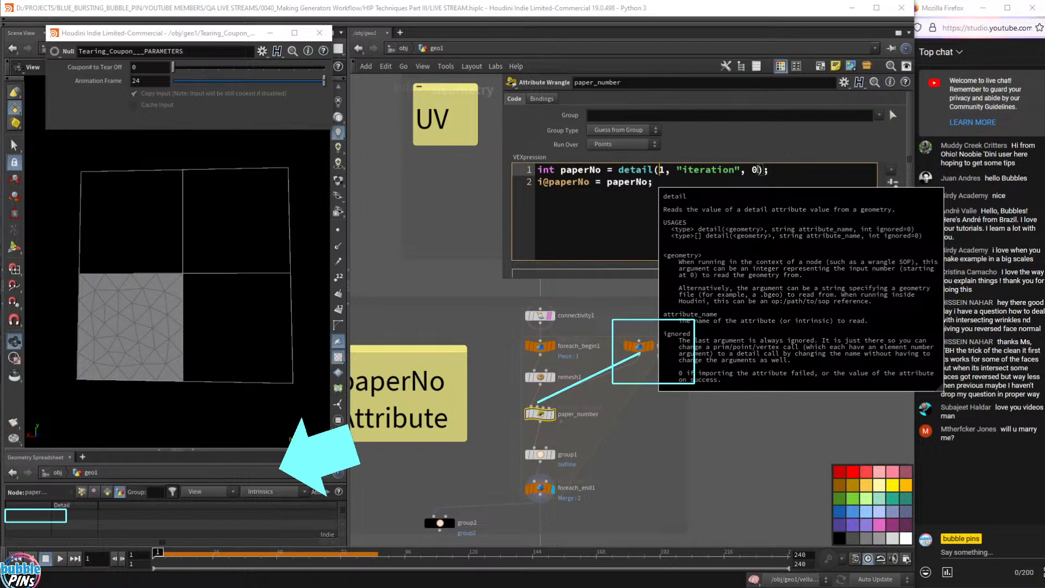
- Trim paper_number's call to detail(1, "iteration"), then select foreach_end1 to view its Block End settings
left_click_drag(758, 170, 757, 170)
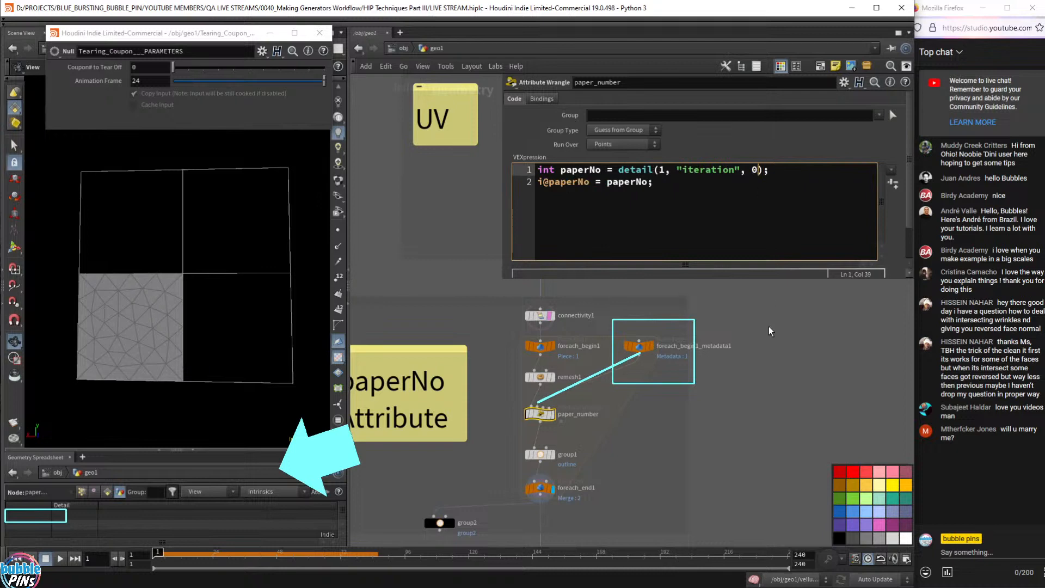
key("BackSpace")
key("BackSpace")
key("BackSpace")
left_click(800, 356)
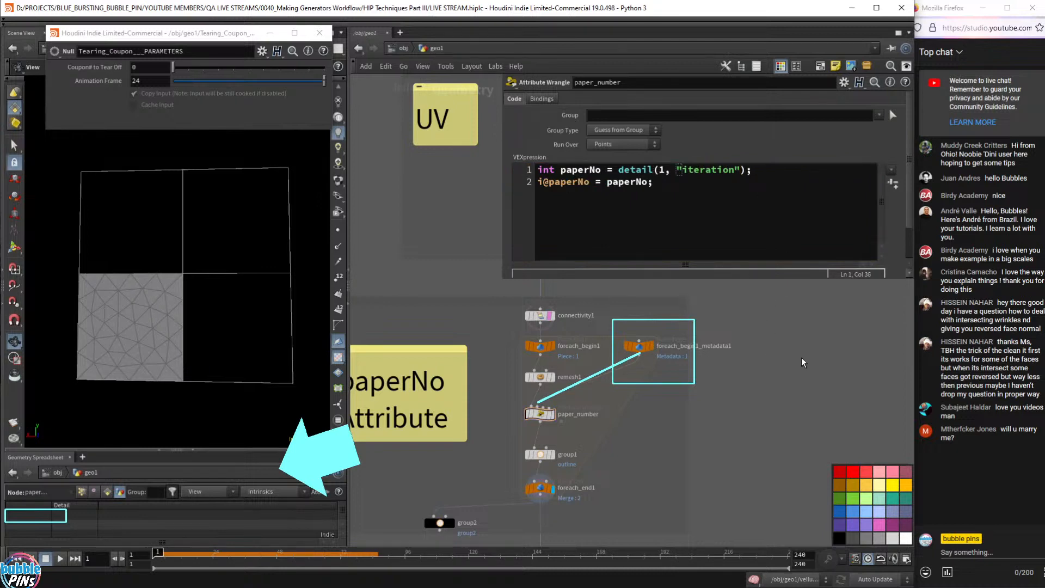
left_click(541, 488)
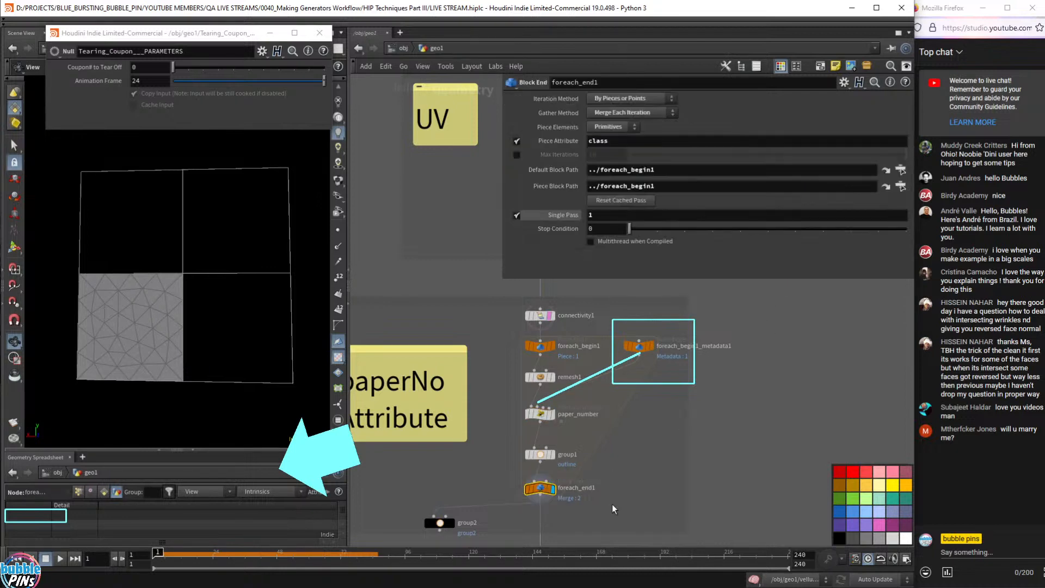
left_click(517, 215)
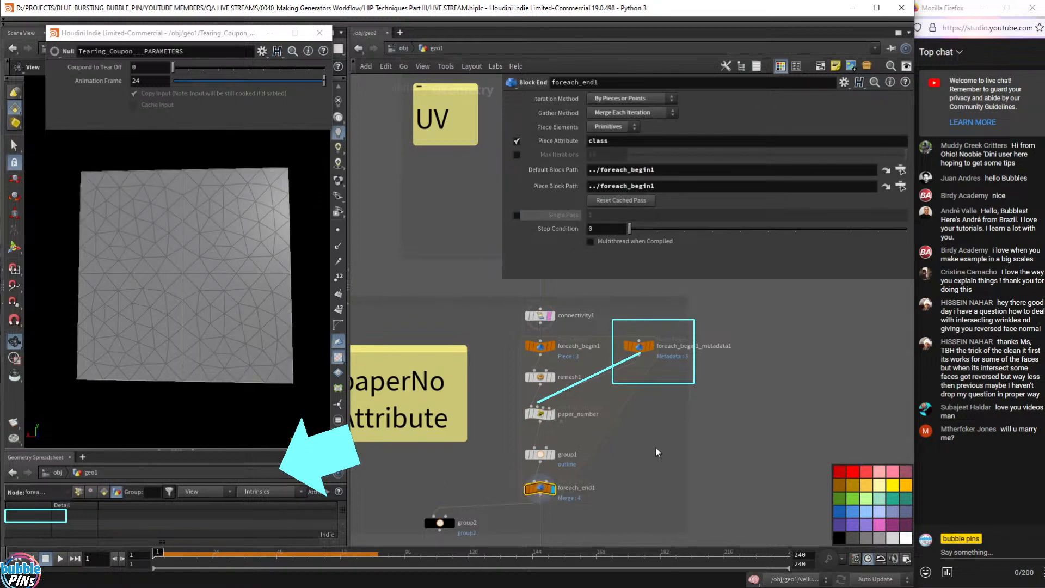
left_click(450, 524)
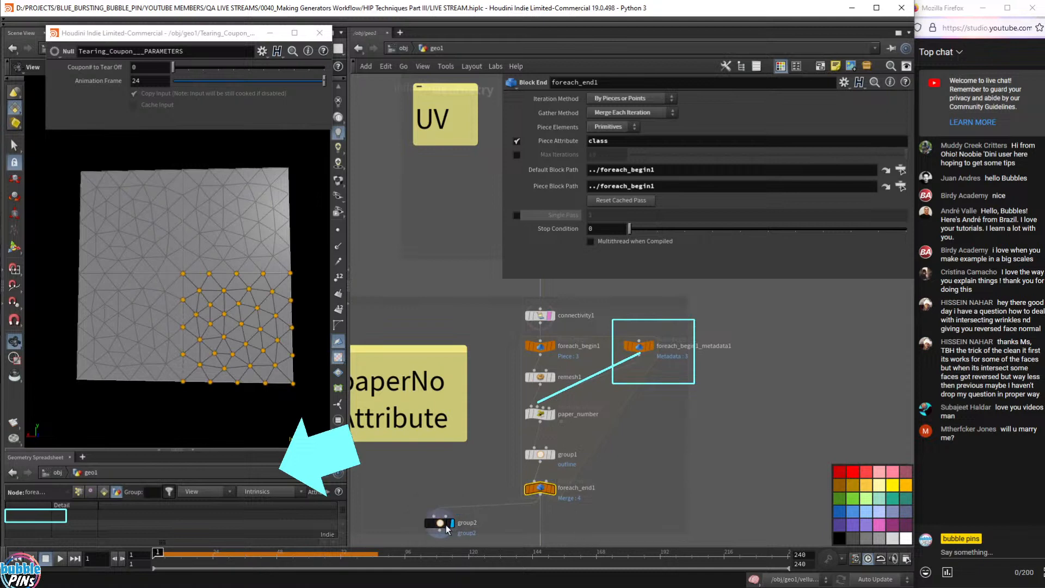
left_click(444, 524)
left_click_drag(411, 469, 481, 545)
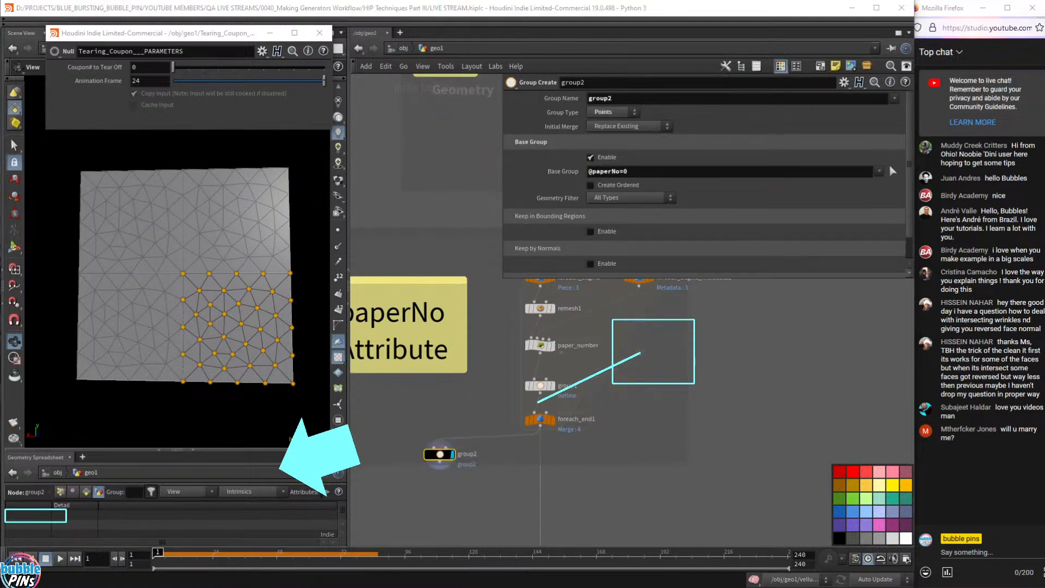
middle_click_drag(685, 425, 691, 475)
left_click_drag(403, 471, 420, 491)
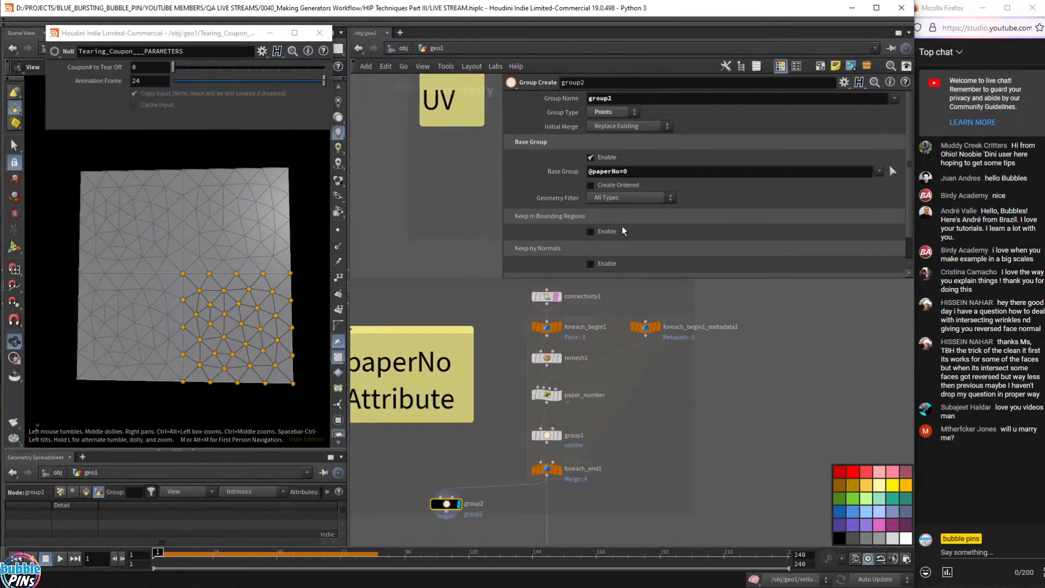
left_click(642, 173)
key("BackSpace")
type("1")
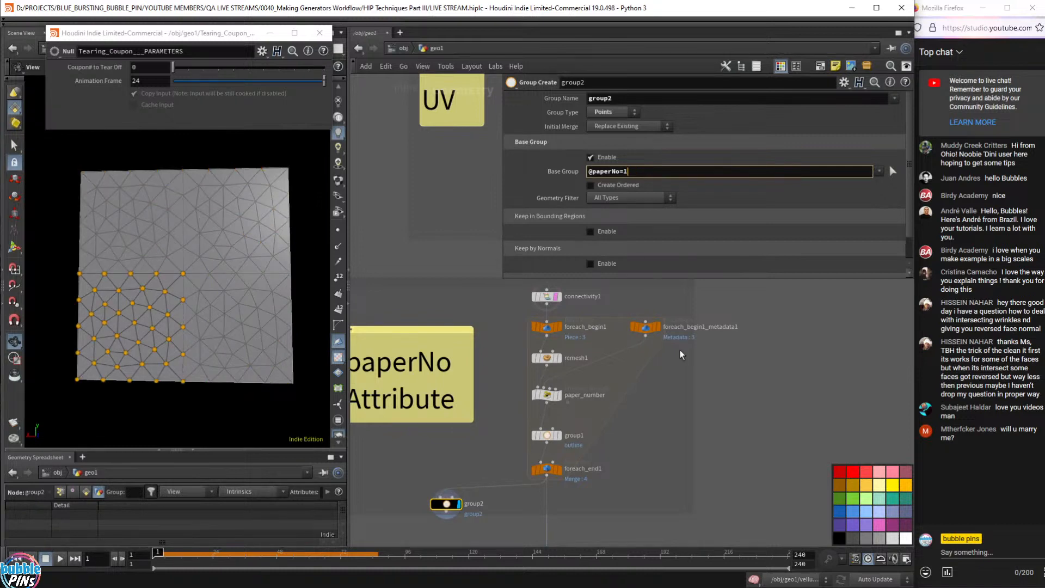
- Inspect the paper_number wrangle's detail() call and the for-each metadata node
left_click(645, 327)
left_click(546, 395)
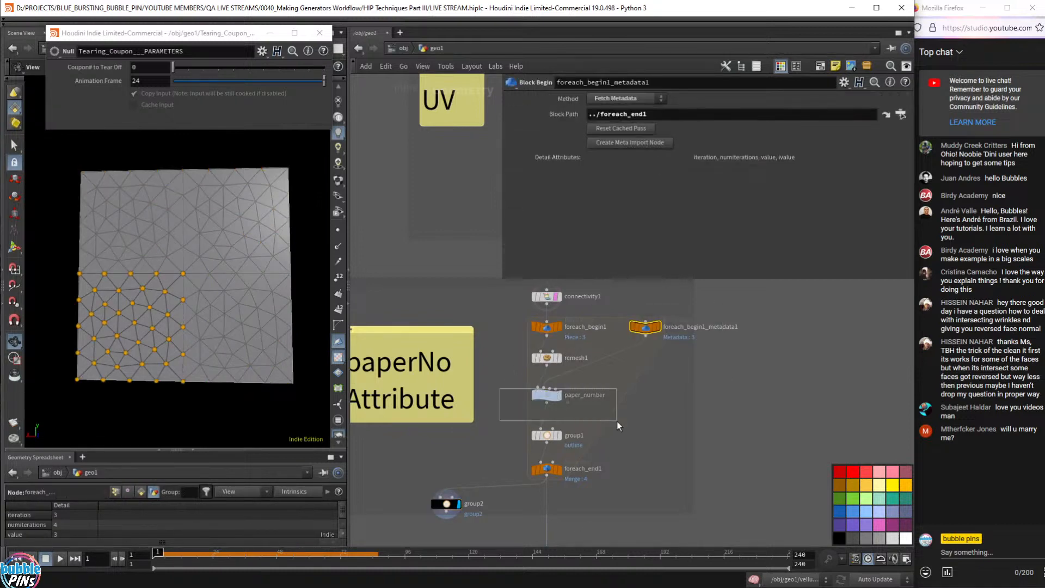
left_click(647, 170)
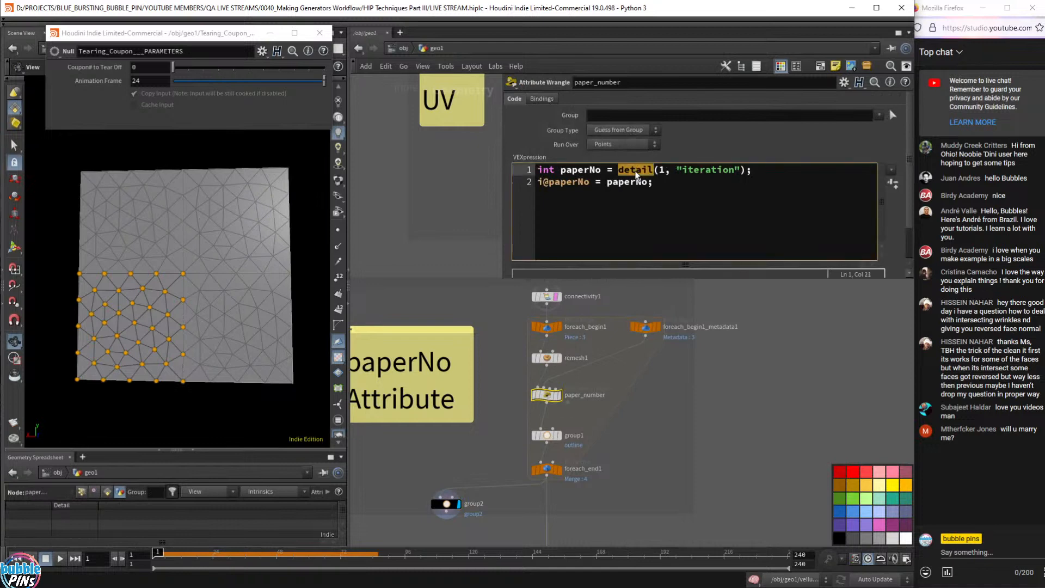
double_click(662, 170)
double_click(703, 172)
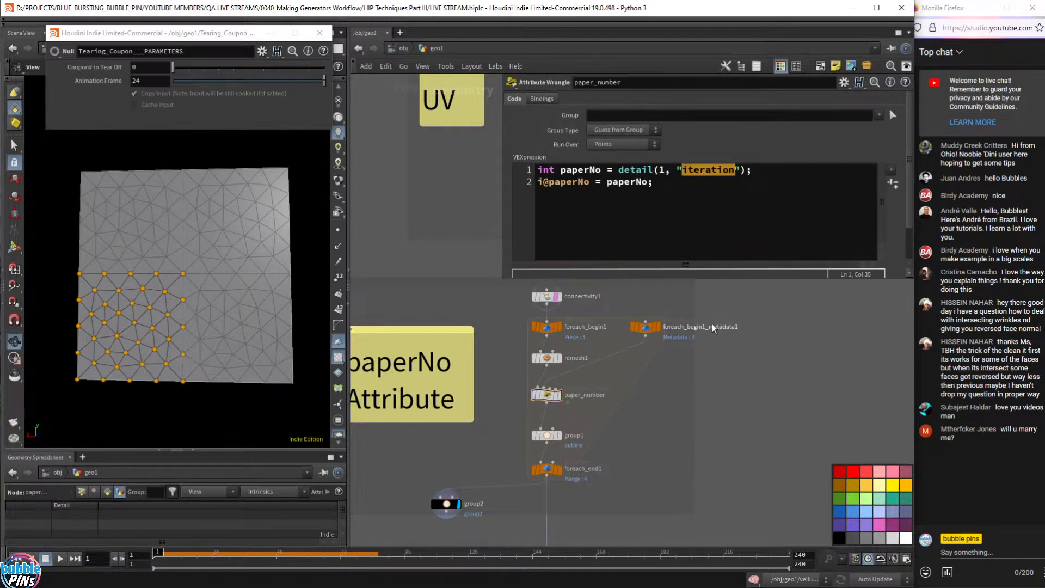
left_click_drag(713, 351, 620, 288)
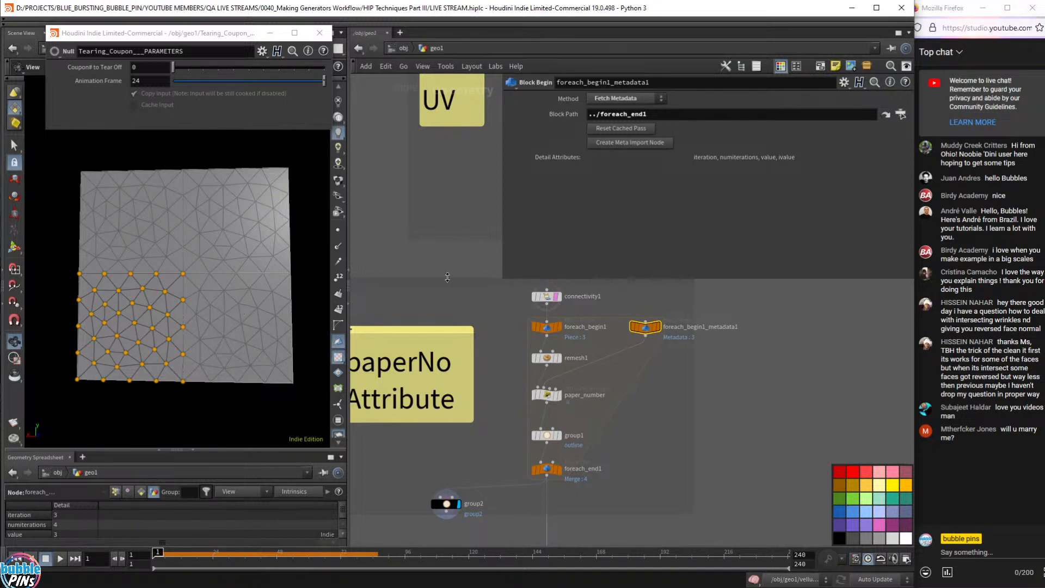
scroll(574, 428, "down", 2)
scroll(575, 426, "down", 1)
middle_click_drag(636, 512, 618, 304)
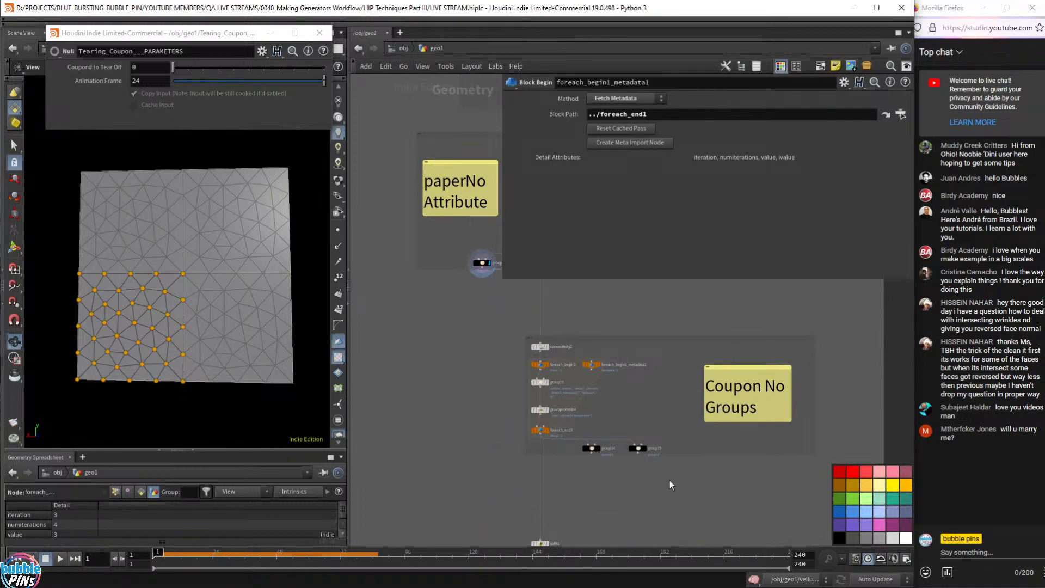
- Display and select split1 in the network
middle_click_drag(670, 482, 636, 343)
scroll(552, 387, "up", 6)
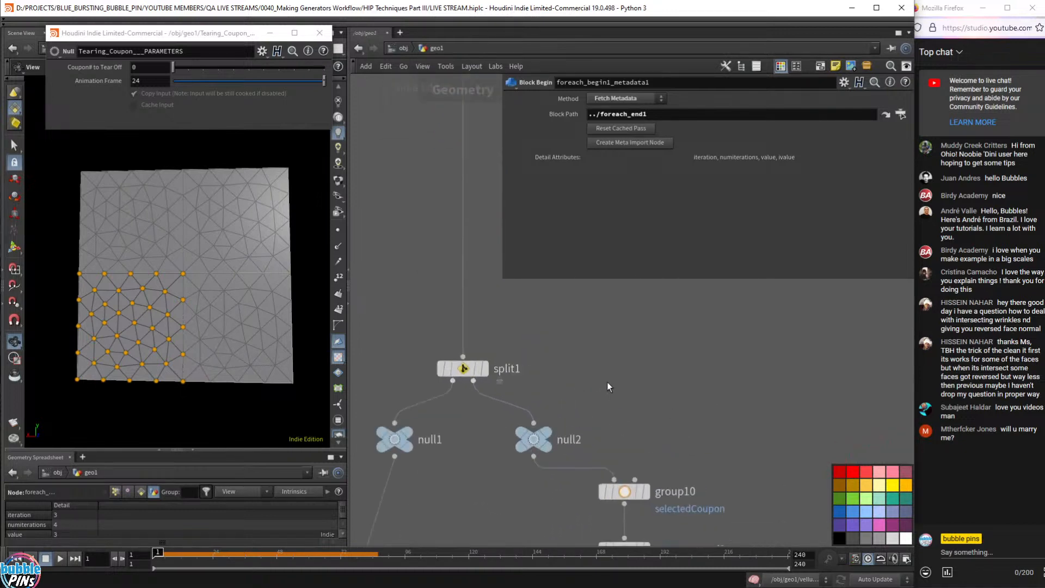
left_click(485, 369)
left_click(468, 369)
middle_click_drag(603, 343, 630, 341)
left_click_drag(630, 341, 481, 396)
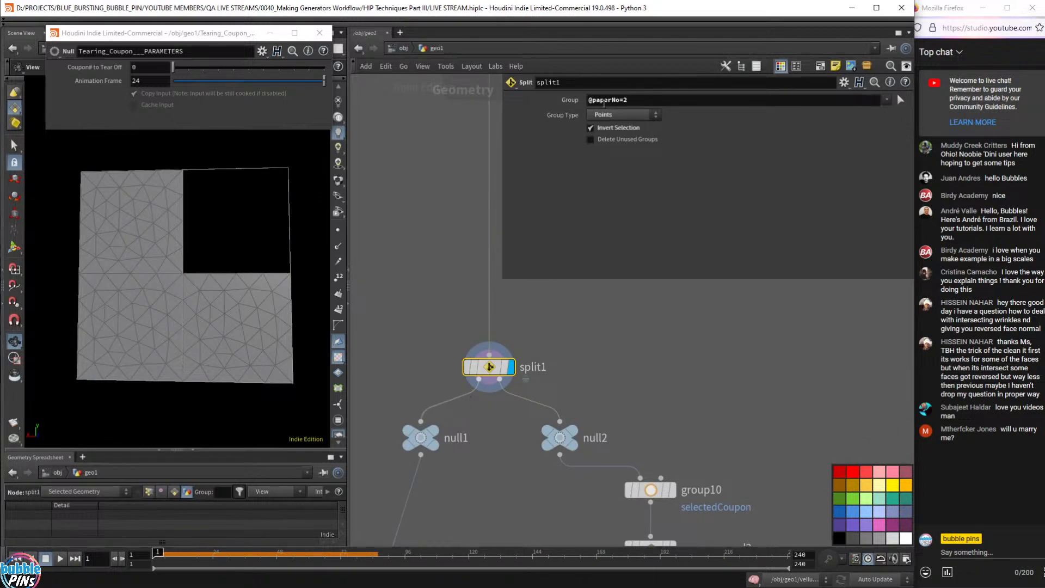
- Replace split1's fixed coupon 2 with a chs() reference to Coupon__to_Tear_Off
left_click(631, 102)
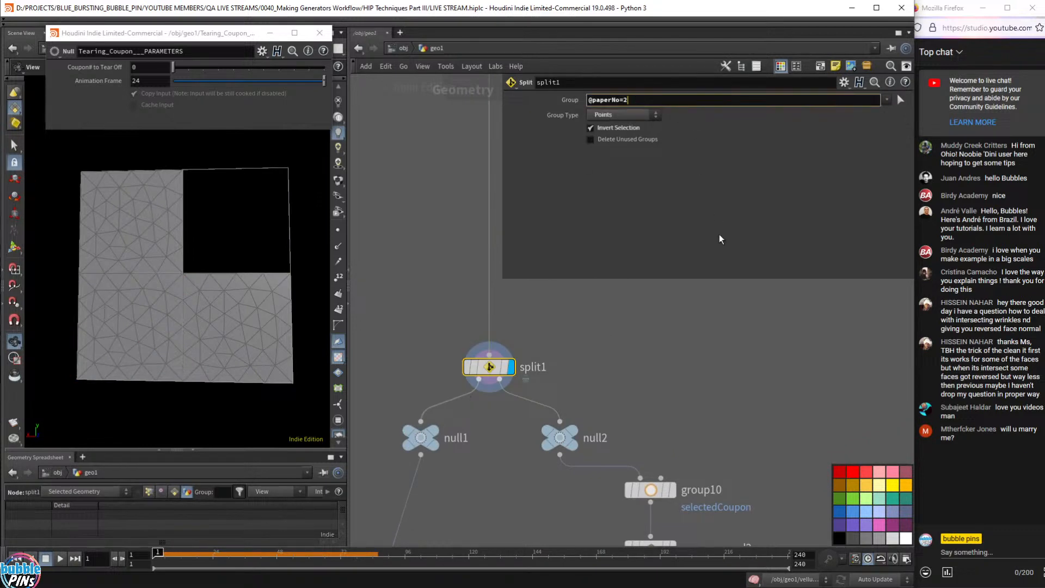
key("BackSpace")
type("`chs(\"../Tearing_Coupon___PARAMETERS/Coupon__to_Tear_Off\")`")
key("Return")
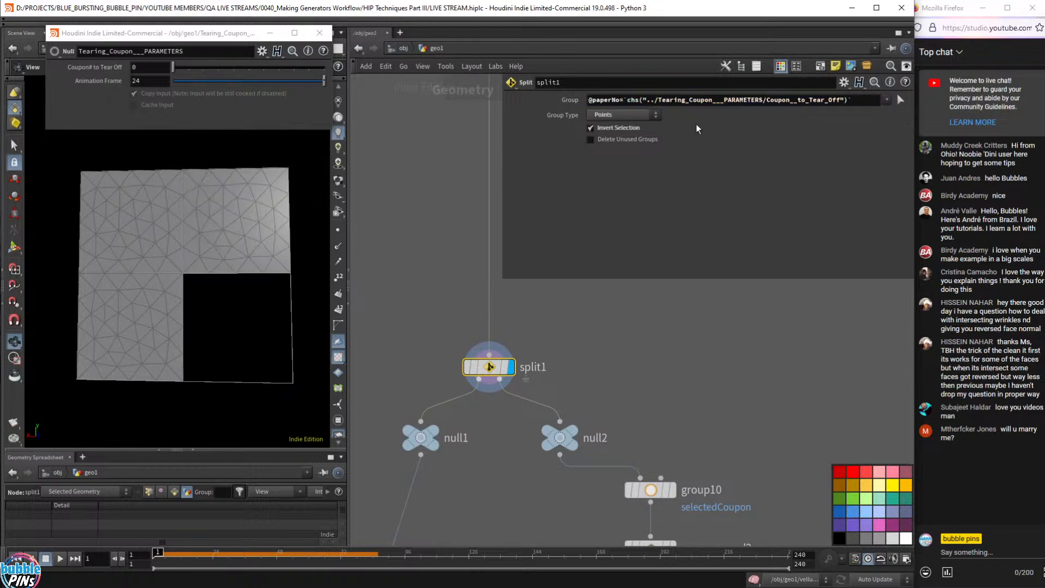
left_click(684, 101)
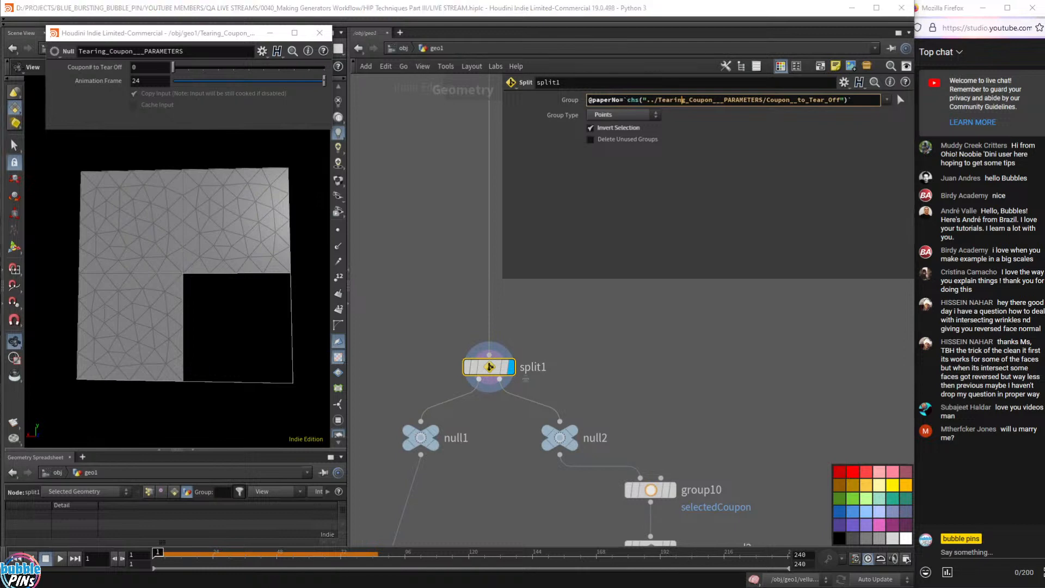
left_click_drag(543, 89, 879, 111)
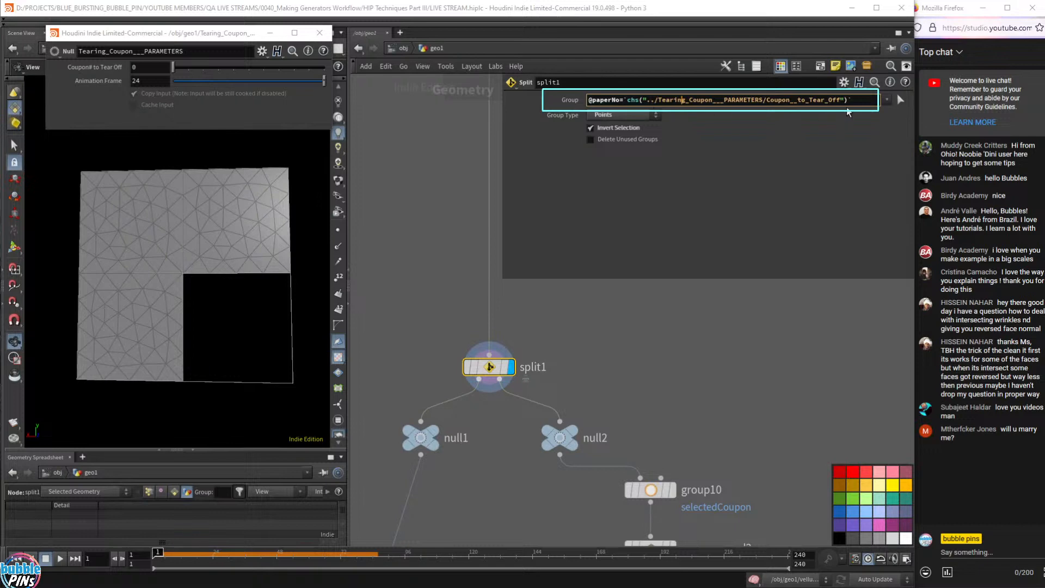
scroll(496, 355, "down", 3)
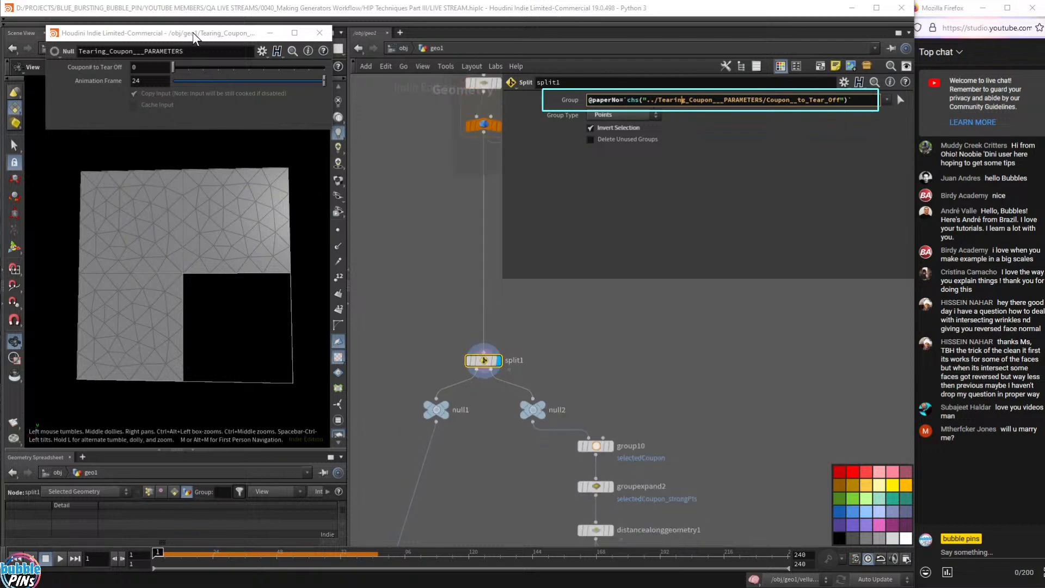
left_click_drag(194, 38, 748, 326)
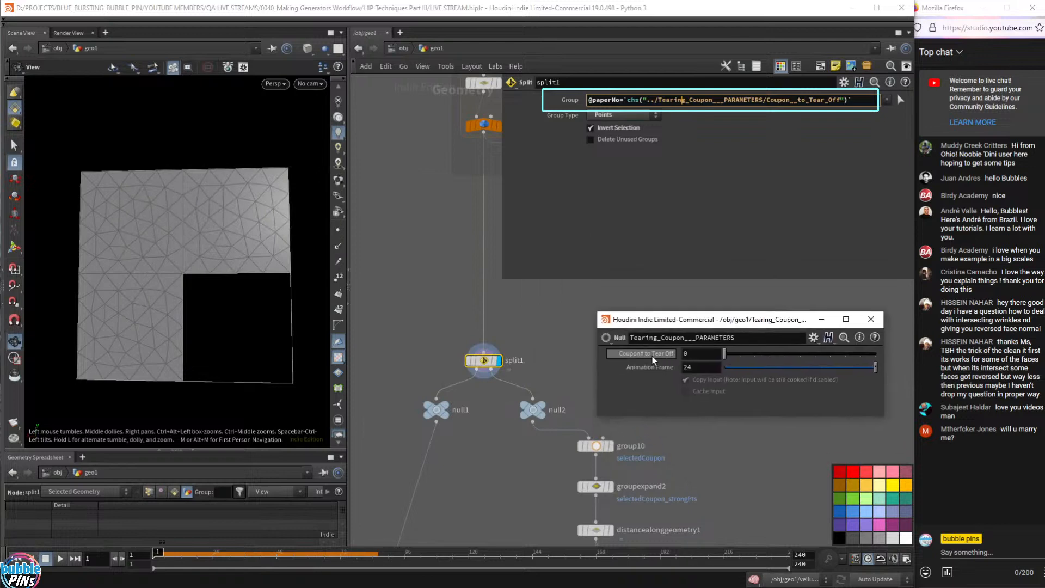
- Review split1's group expression referencing the Coupon# to Tear Off channel
left_click_drag(671, 327, 669, 290)
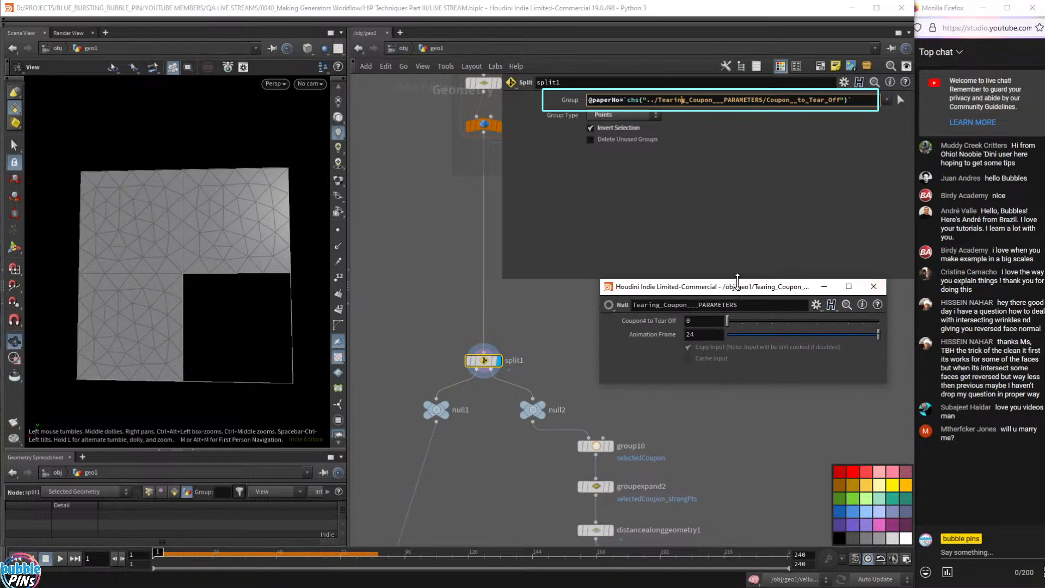
left_click(667, 323)
left_click(667, 323)
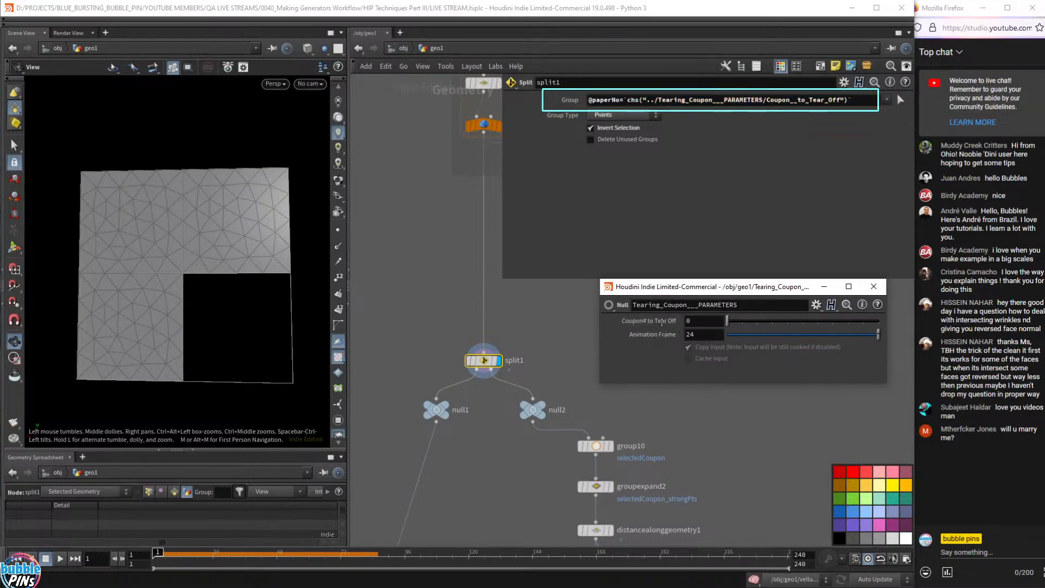
left_click(661, 320)
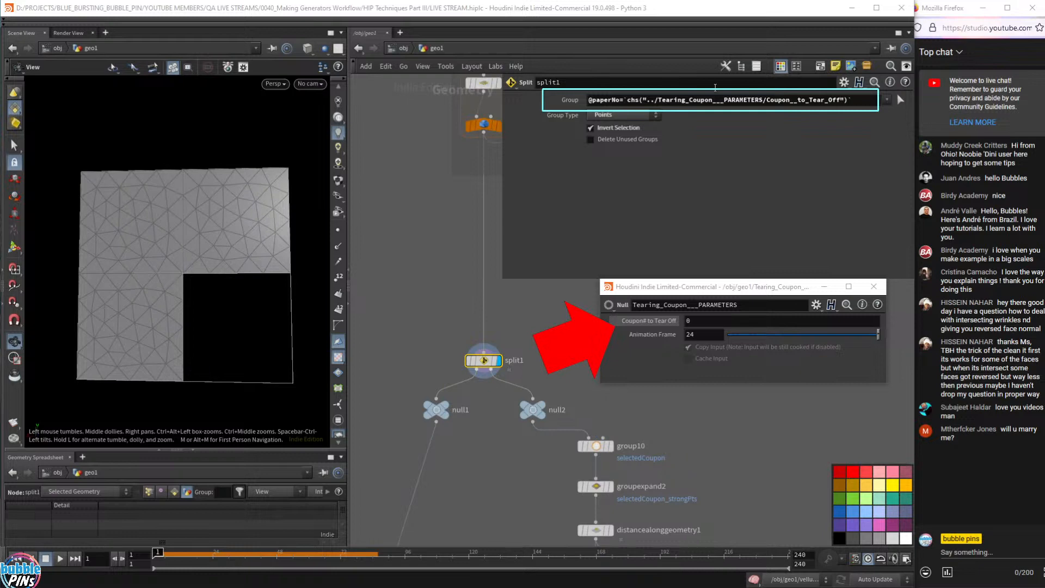
left_click_drag(627, 100, 855, 101)
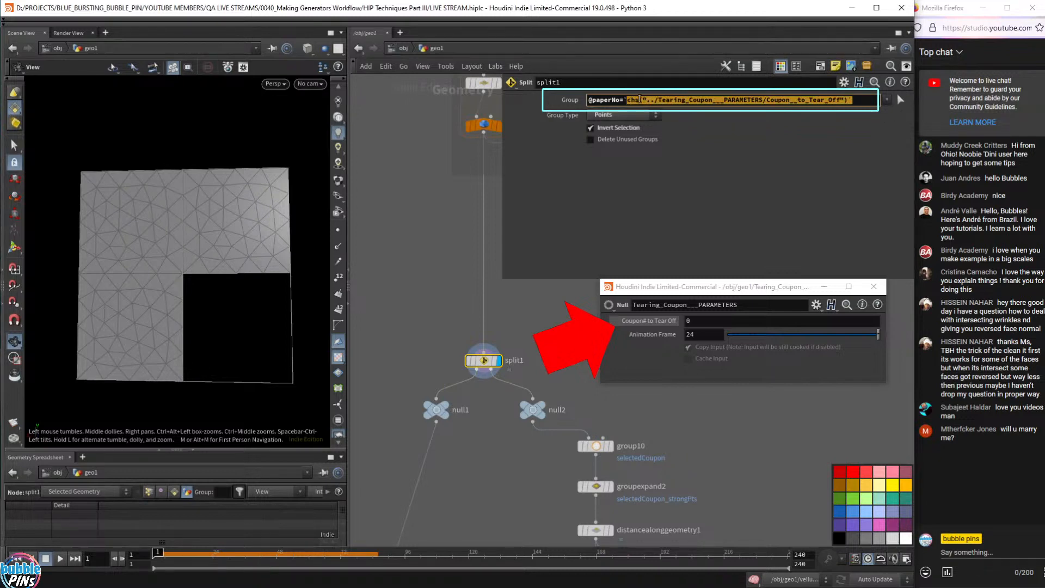
left_click(626, 99)
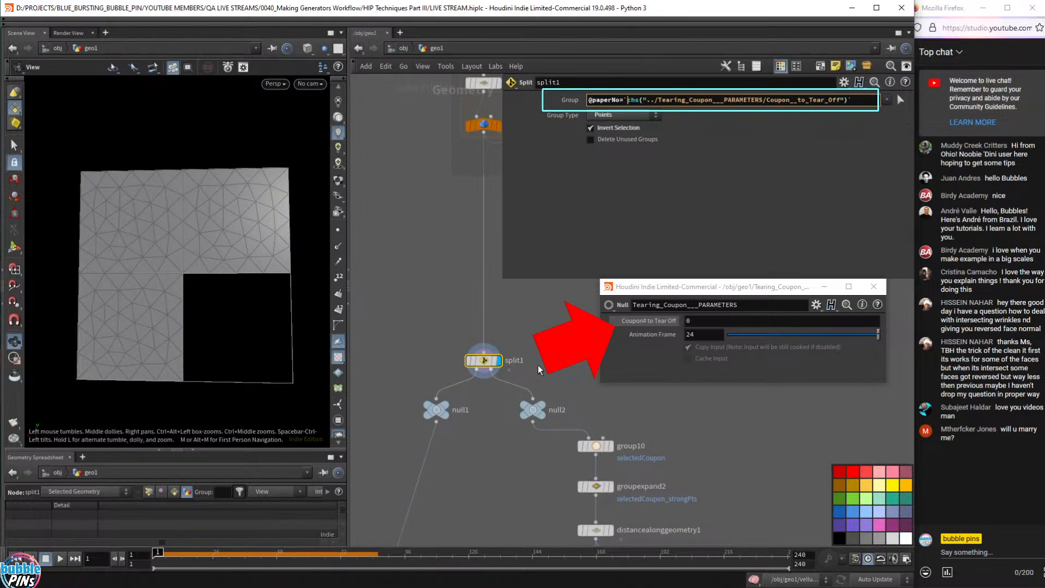
- Set Coupon# to Tear Off to 3 and display null2 against a wireframe of the whole mesh
left_click(692, 323)
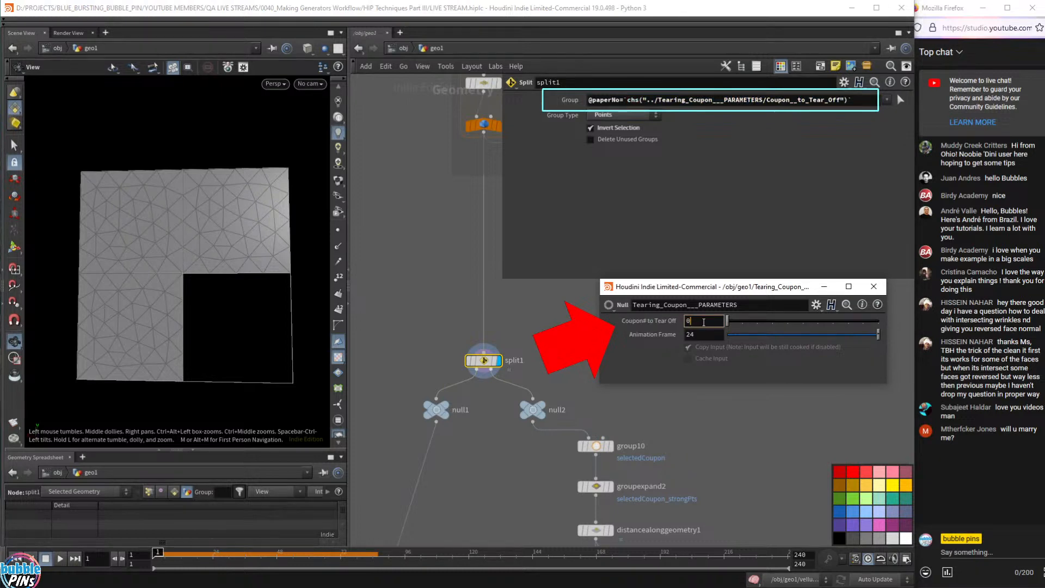
left_click(544, 423)
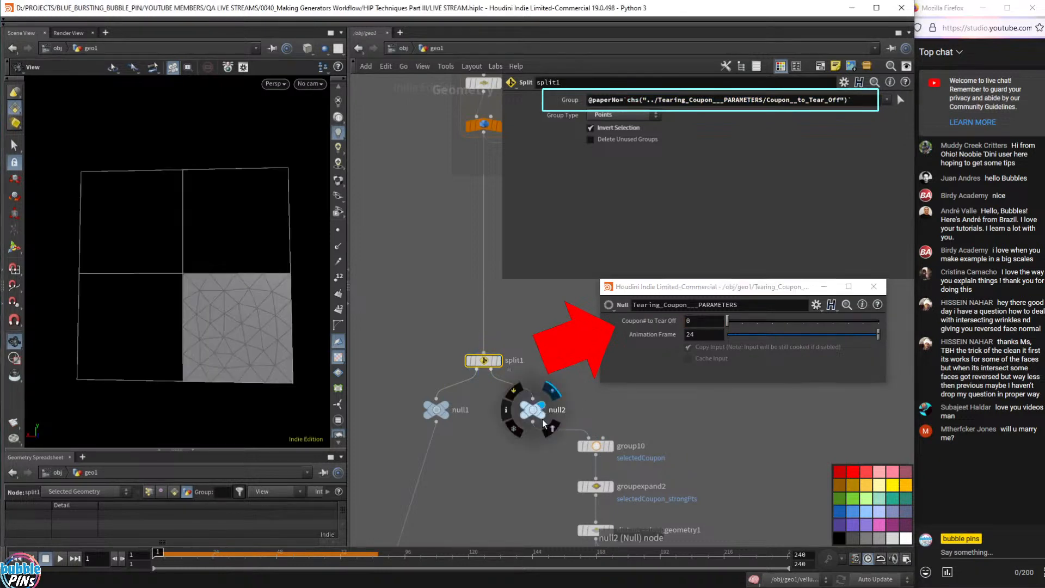
left_click_drag(517, 426, 517, 426)
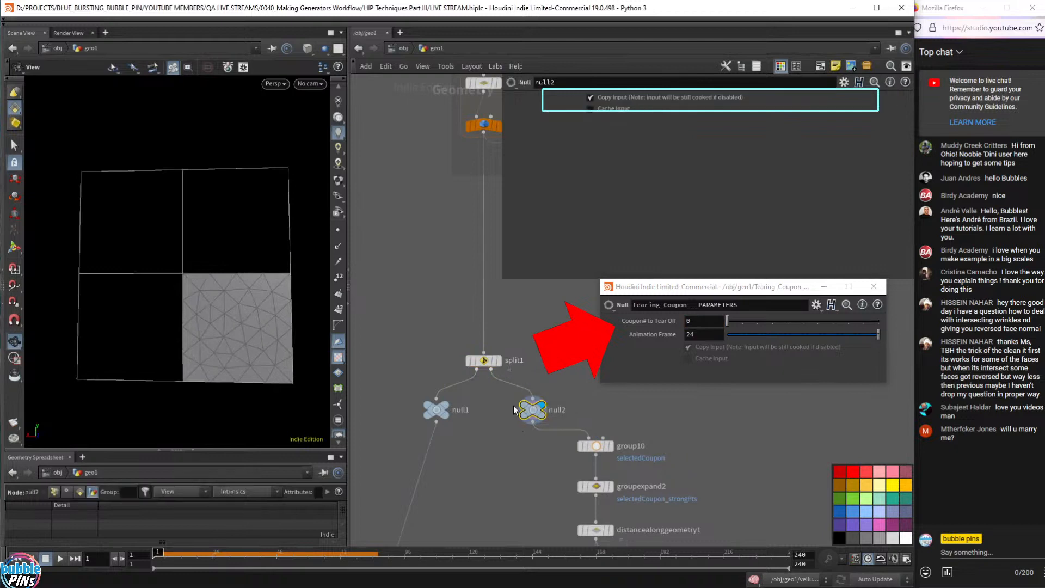
left_click(493, 364)
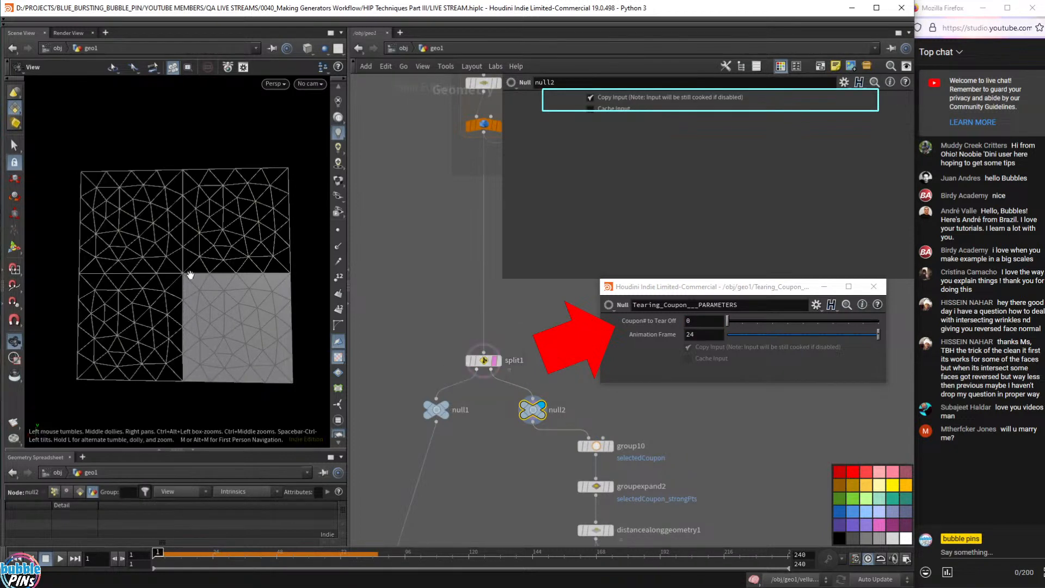
left_click(694, 322)
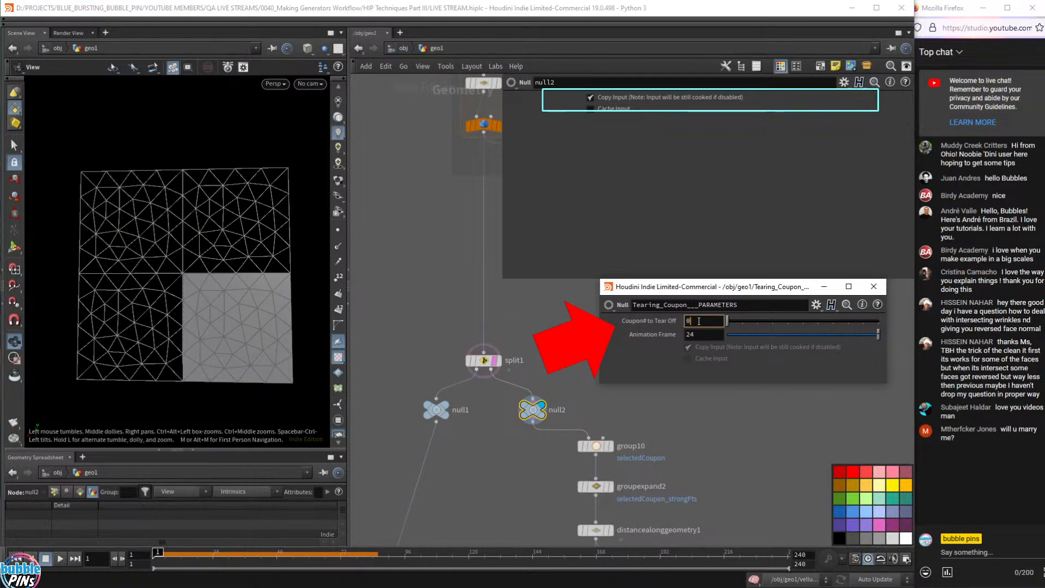
left_click(484, 360)
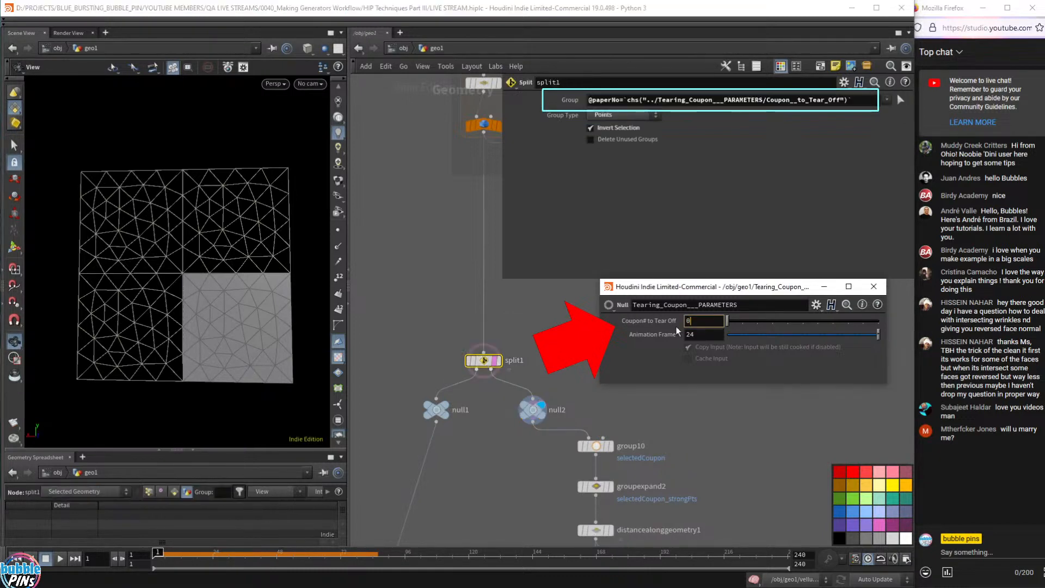
- Reposition the coupon parameters window over the network
left_click_drag(711, 290, 687, 280)
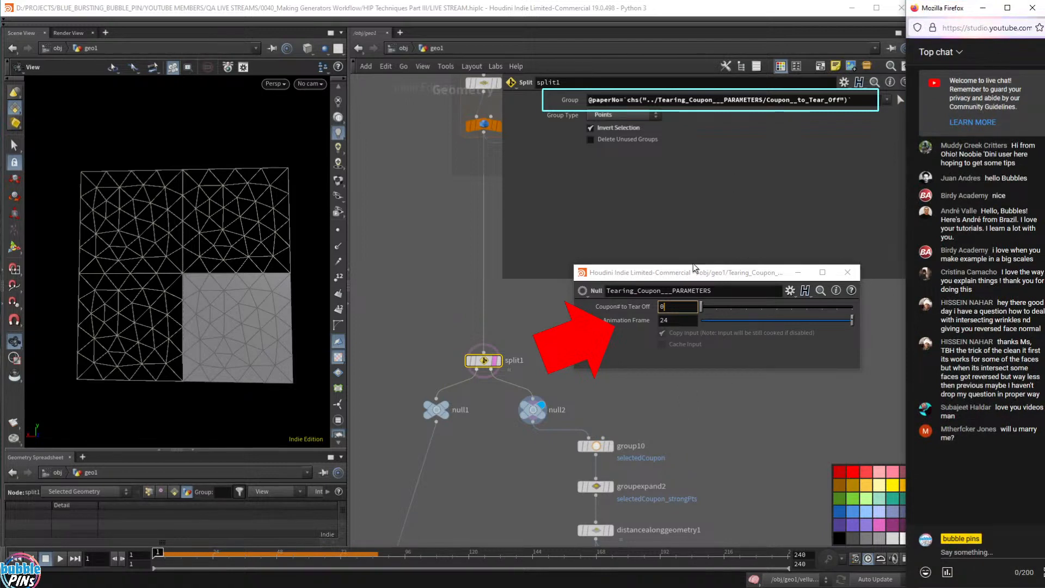
left_click_drag(689, 273, 688, 276)
scroll(673, 312, "up", 1)
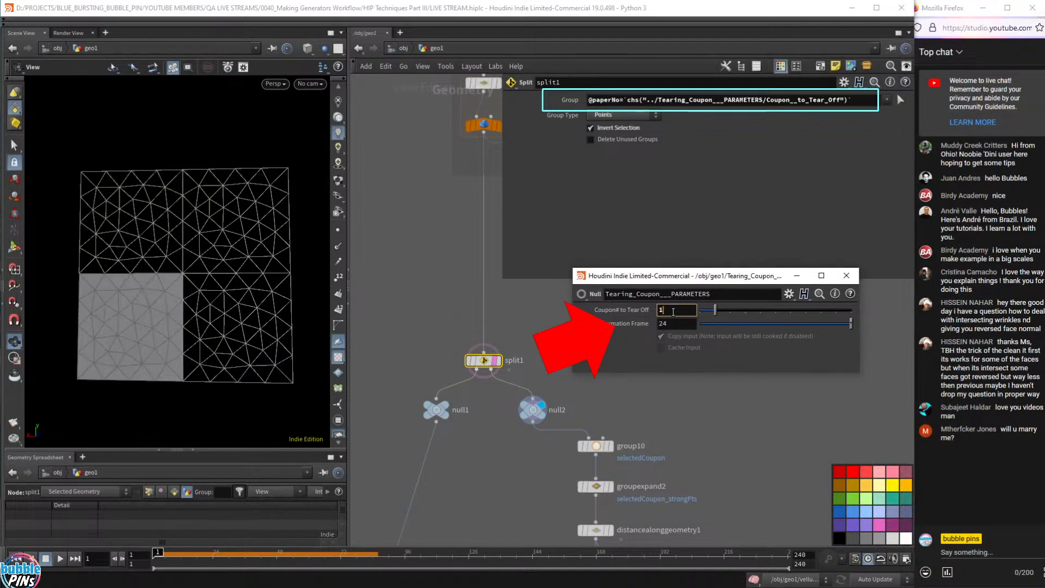
scroll(673, 312, "up", 2)
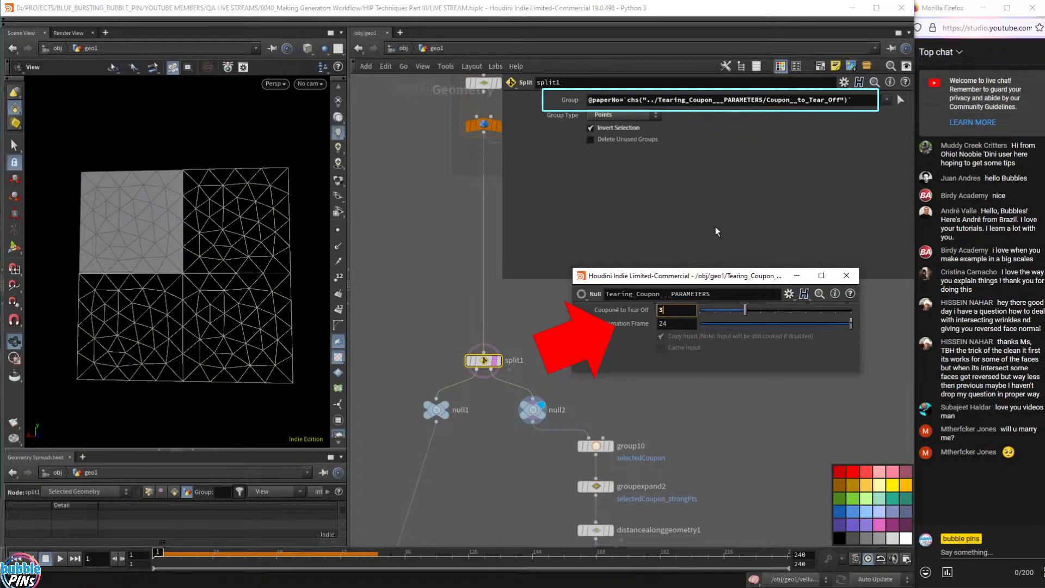
left_click_drag(702, 277, 687, 229)
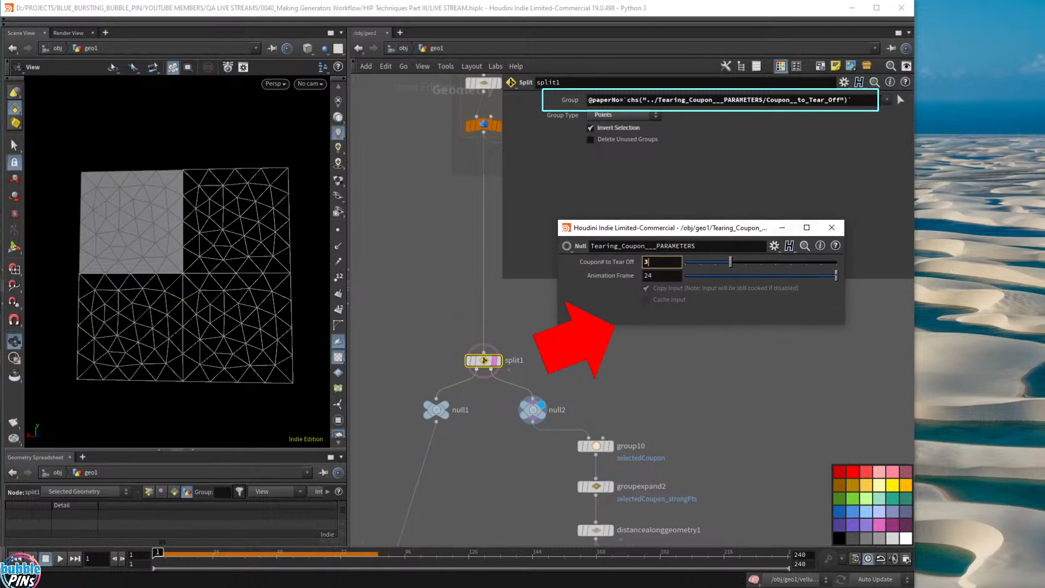
key("alt+Tab")
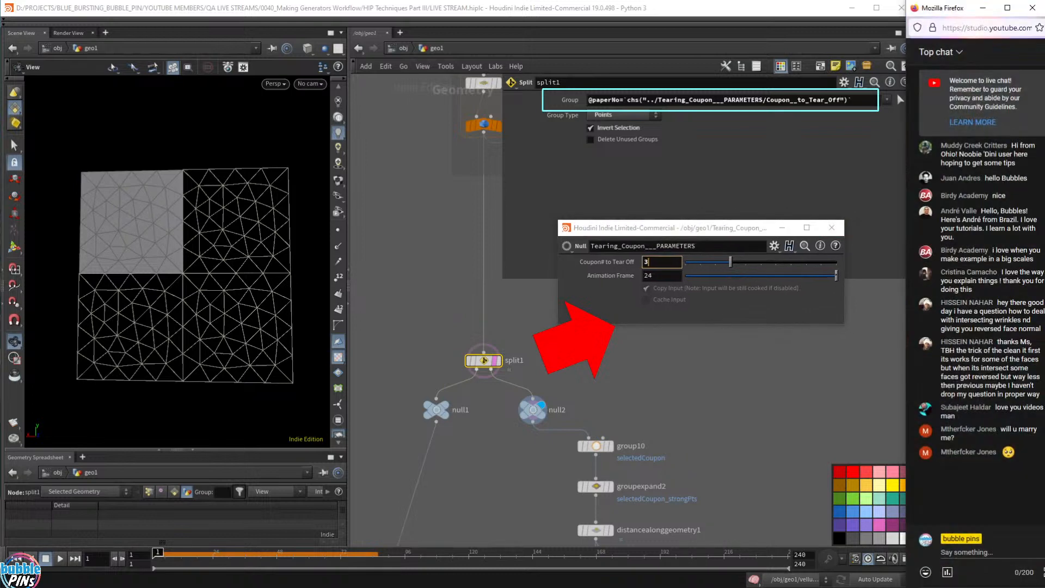
left_click_drag(732, 232, 749, 298)
- Drag the Coupon# to Tear Off slider from 3 down to 0
scroll(525, 376, "down", 2)
scroll(524, 375, "down", 5)
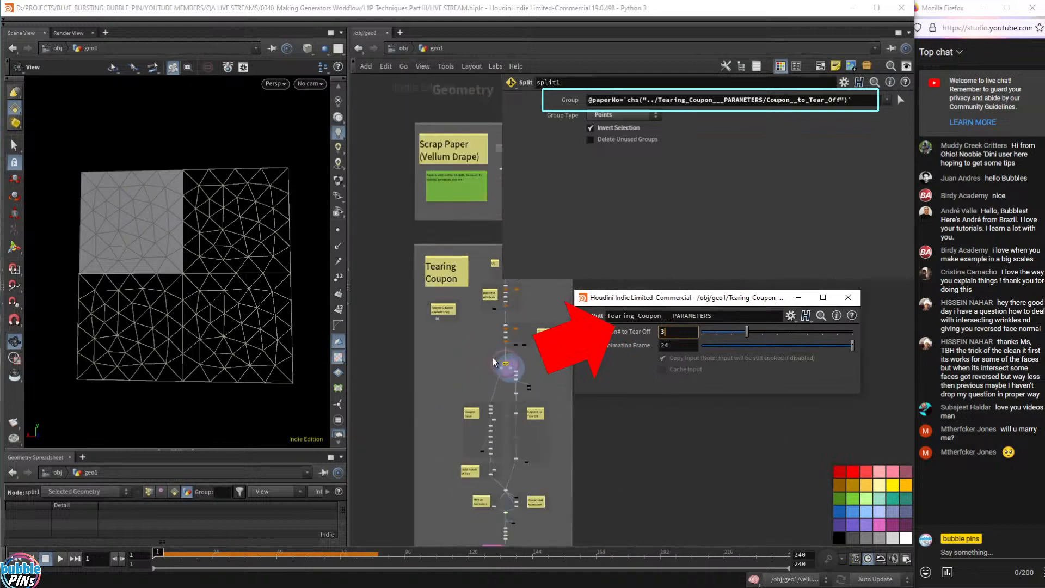
middle_click_drag(533, 458, 526, 112)
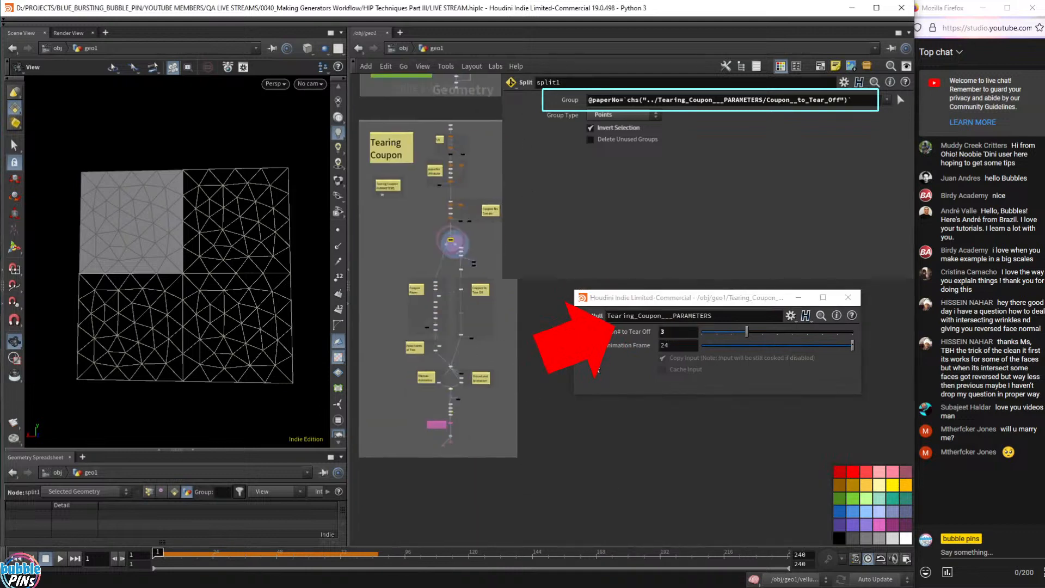
middle_click_drag(473, 359, 502, 330)
scroll(471, 344, "up", 3)
scroll(471, 343, "up", 2)
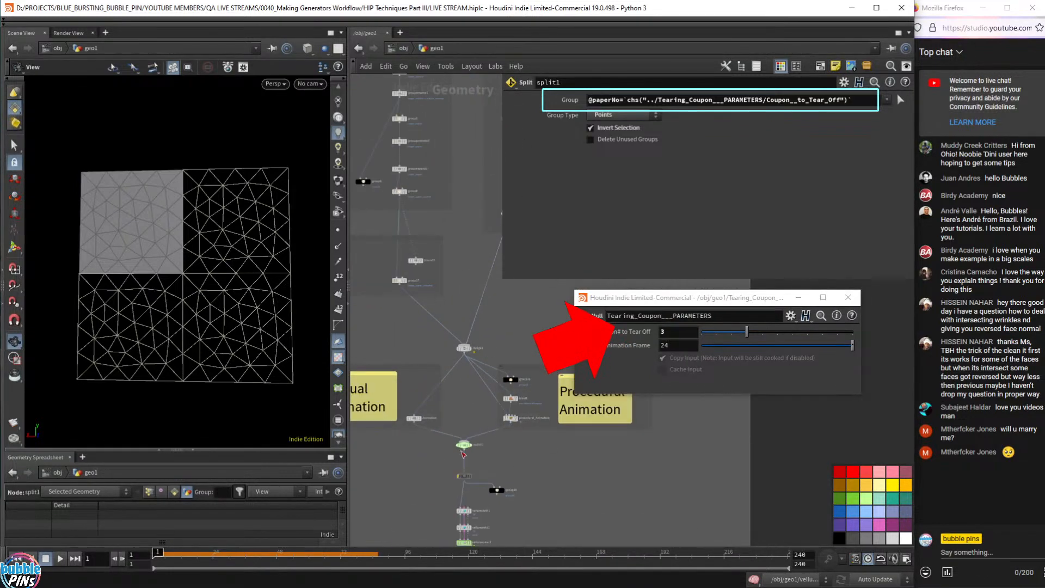
mouse_move(461, 478)
left_click_drag(746, 331, 688, 331)
- Read the live chat messages, then reposition the coupon parameters window
left_click(744, 459)
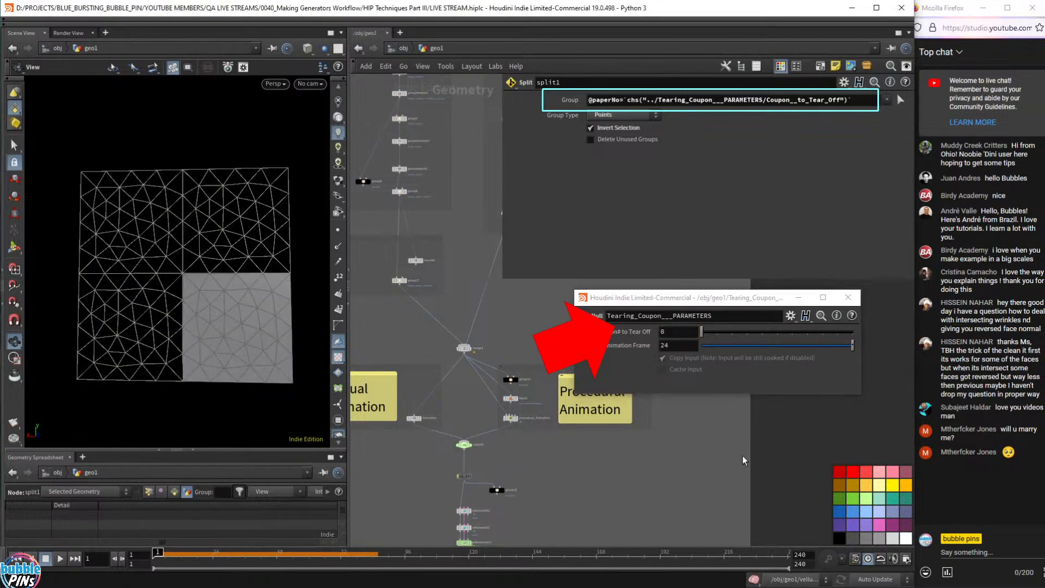
left_click(930, 458)
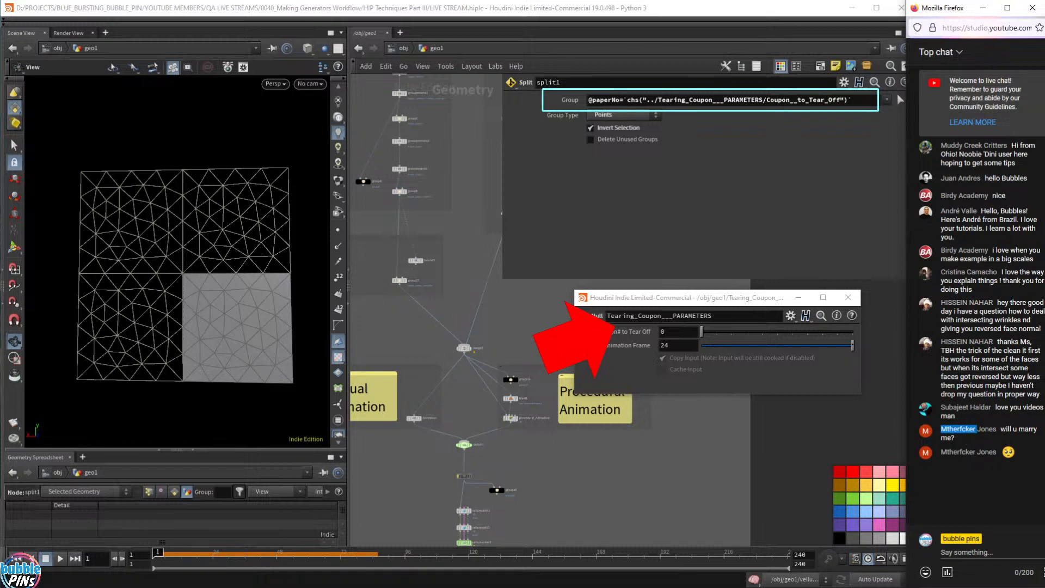
double_click(958, 429)
double_click(962, 430)
double_click(991, 435)
double_click(986, 430)
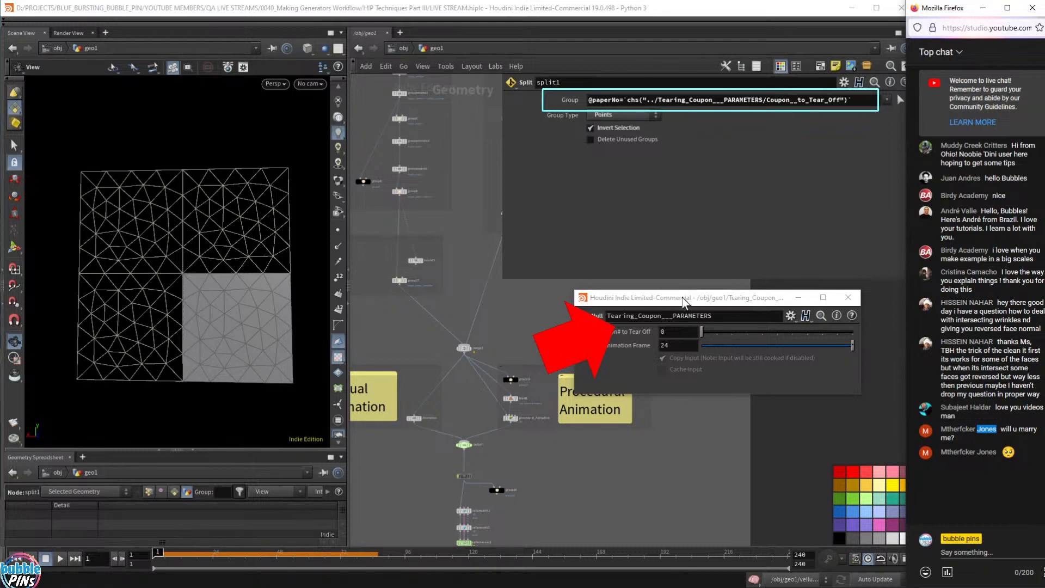
left_click_drag(686, 297, 664, 257)
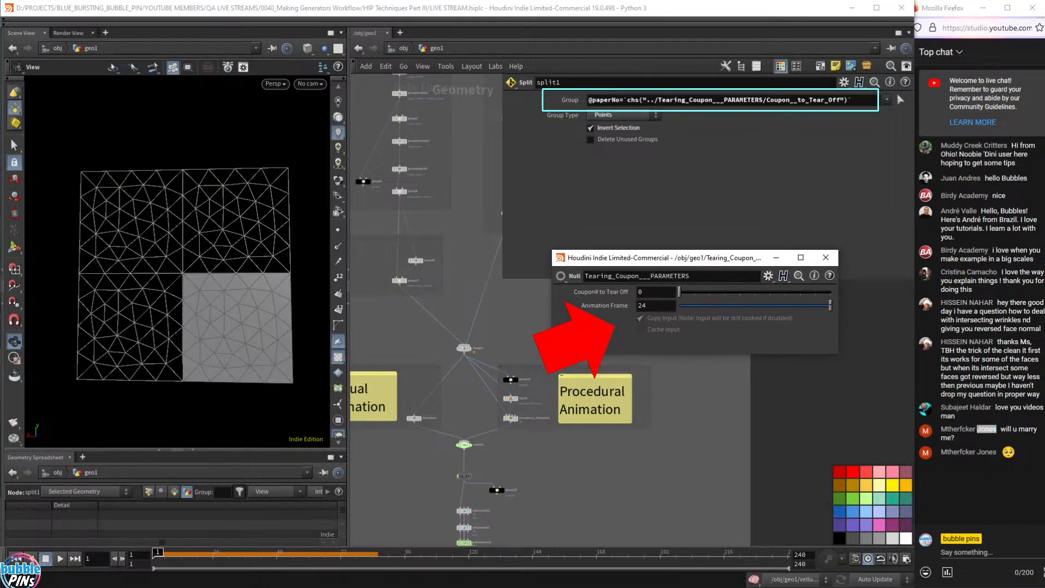
- Display vellumcloth1 and review its Pin Points constraint settings
double_click(966, 429)
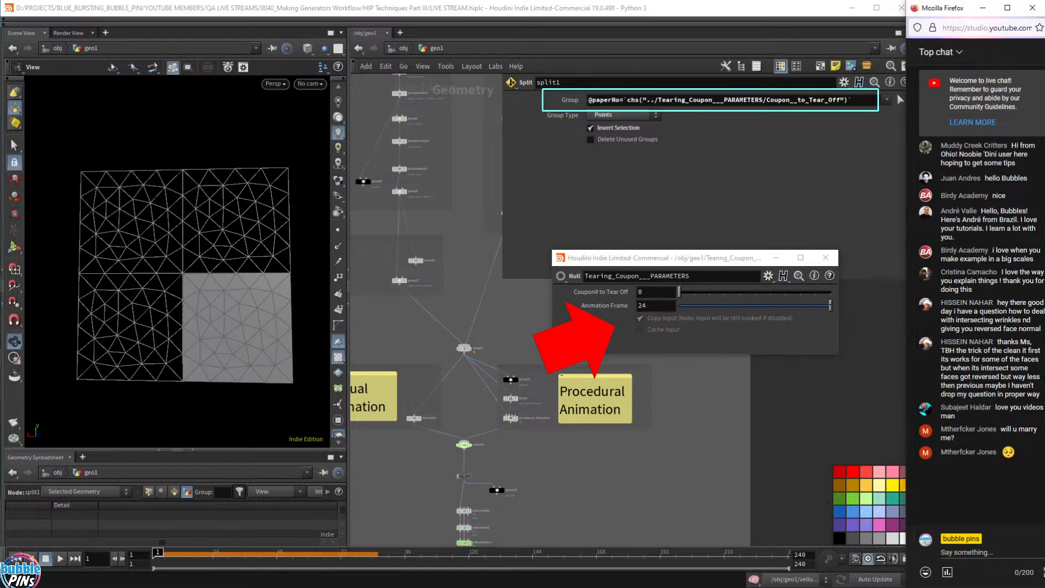
double_click(986, 430)
left_click(759, 412)
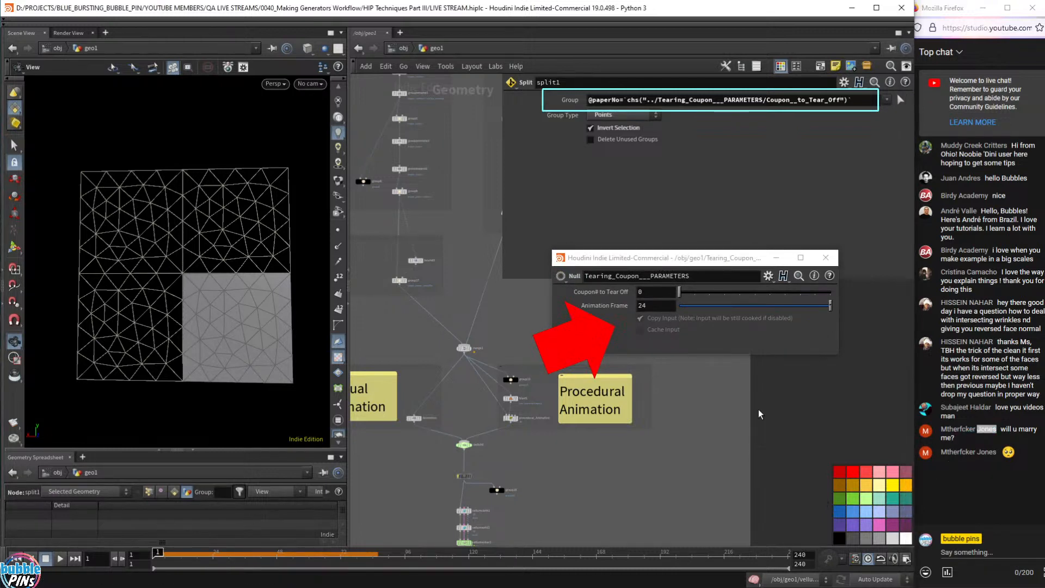
left_click_drag(725, 262, 228, 35)
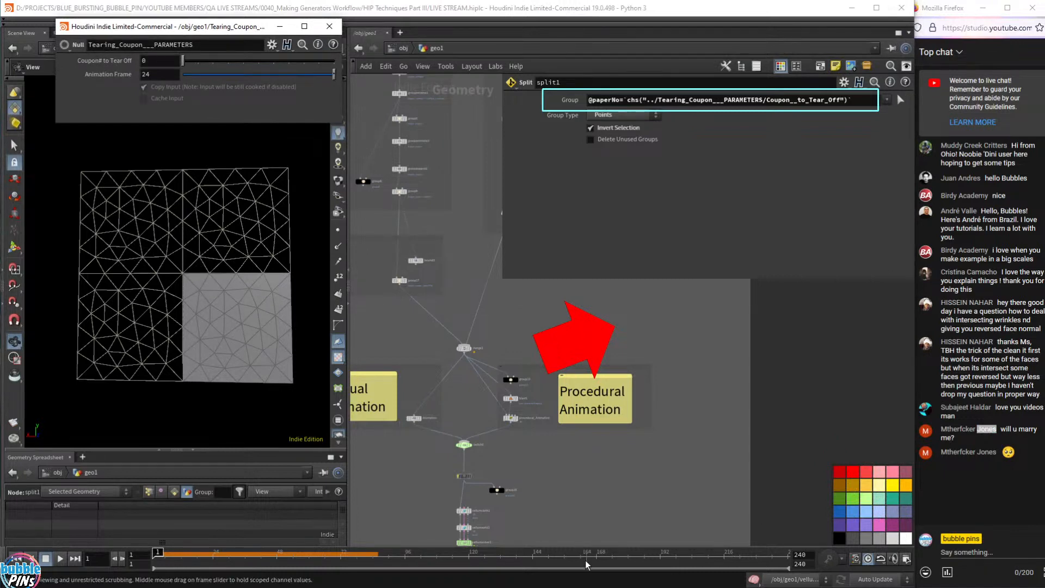
scroll(568, 431, "down", 3)
middle_click_drag(548, 488, 659, 391)
scroll(629, 408, "up", 5)
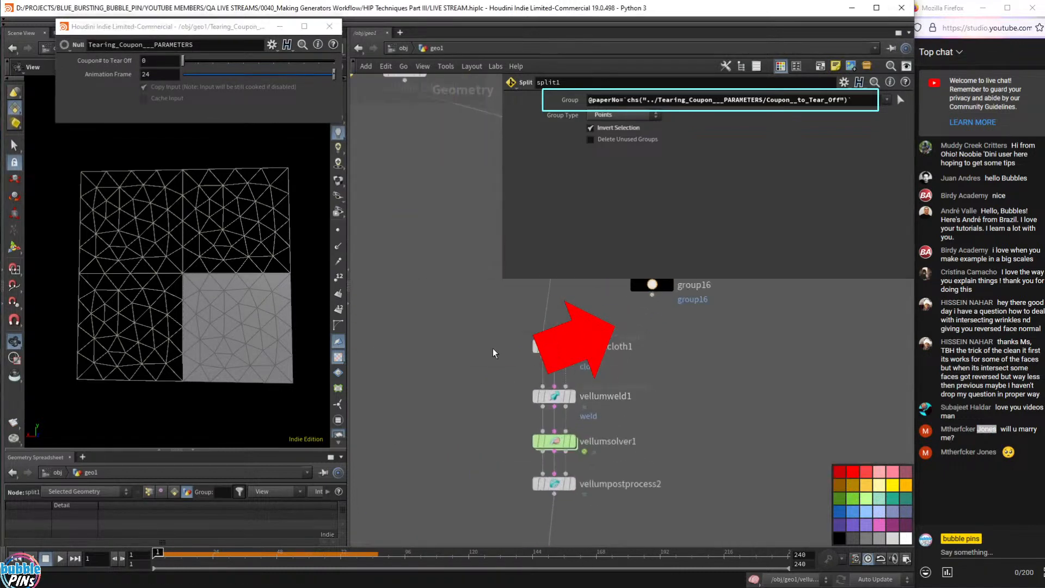
left_click(636, 331)
left_click(589, 344)
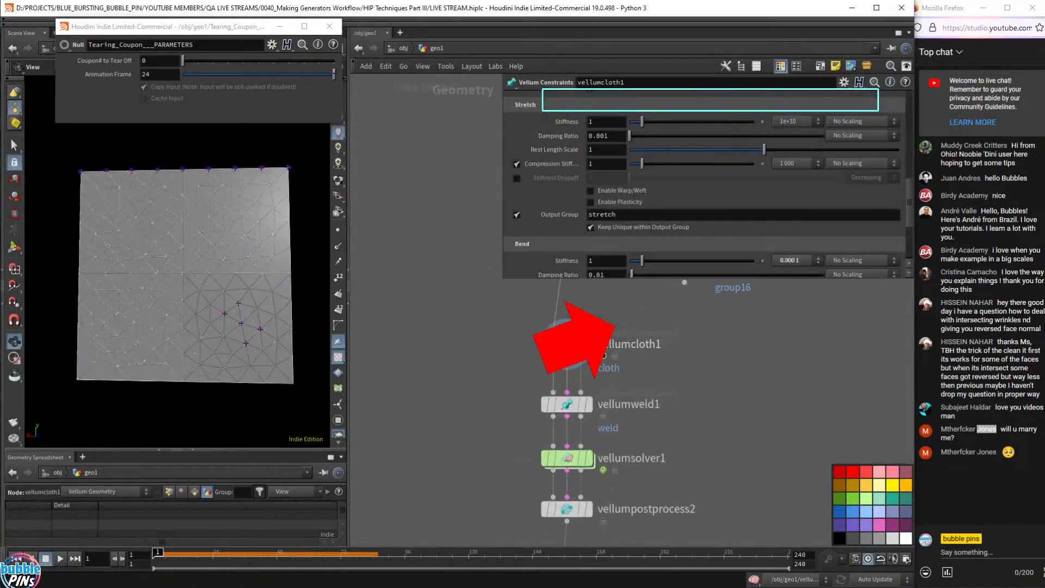
mouse_move(673, 378)
middle_mouse_down()
mouse_move(554, 374)
mouse_move(561, 332)
middle_mouse_up()
scroll(553, 373, "up", 2)
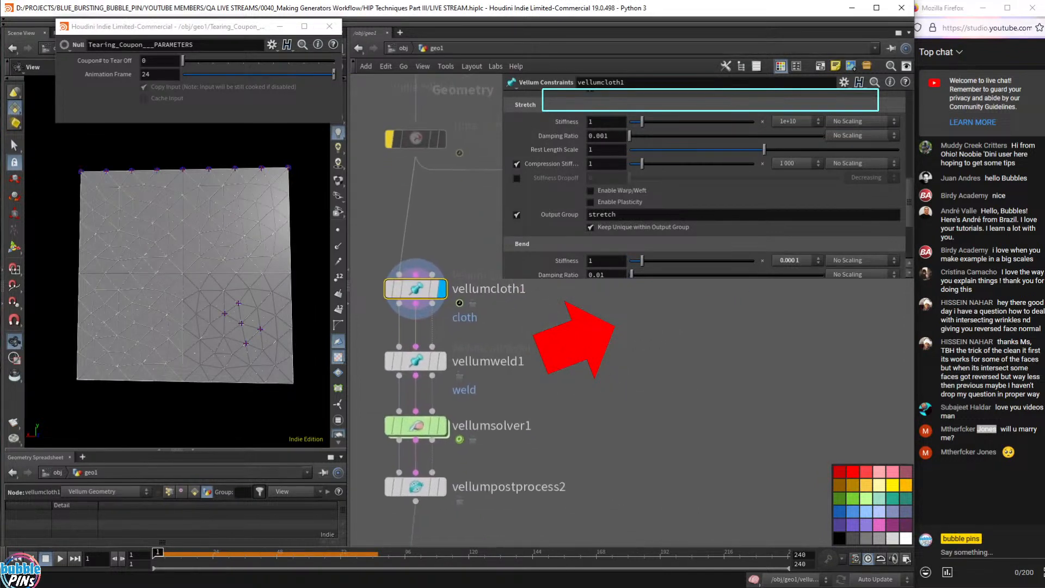
left_click_drag(510, 280, 619, 472)
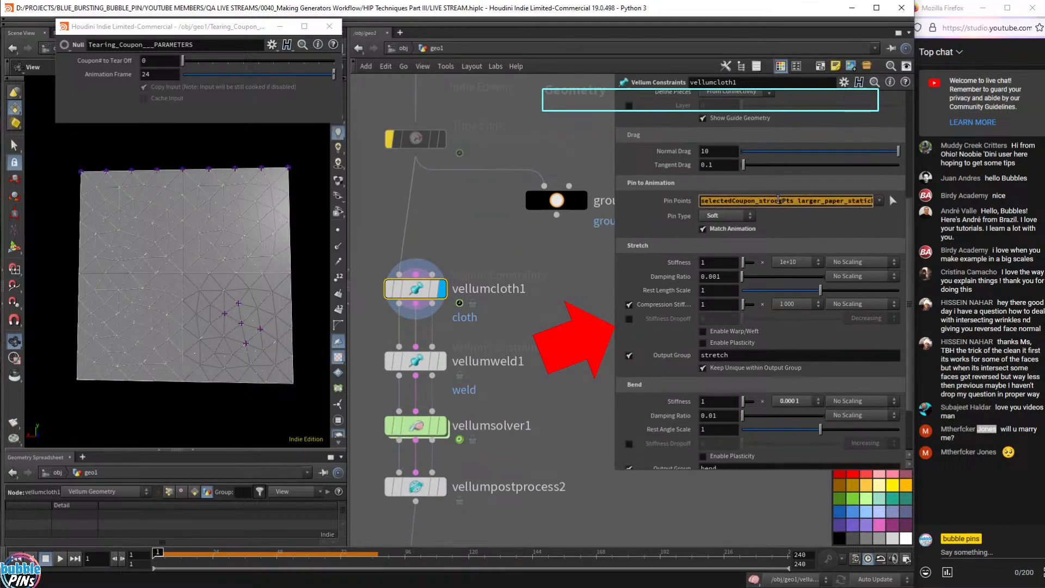
- Display group16 to show the strong points in orange, then select split1
left_click(585, 202)
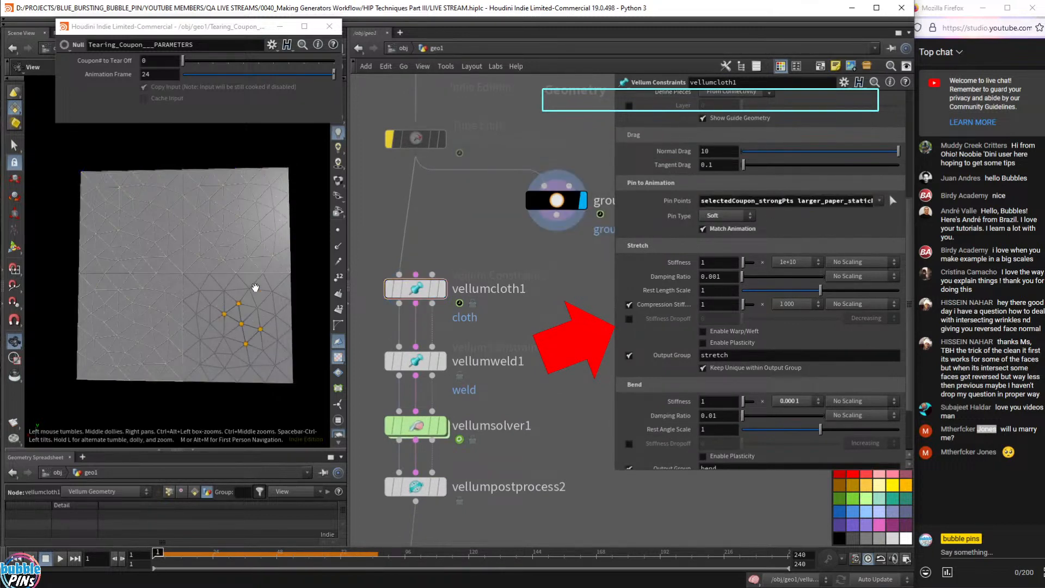
scroll(469, 330, "down", 6)
middle_click_drag(479, 321, 480, 544)
middle_click_drag(538, 248, 539, 524)
middle_click_drag(576, 286, 576, 429)
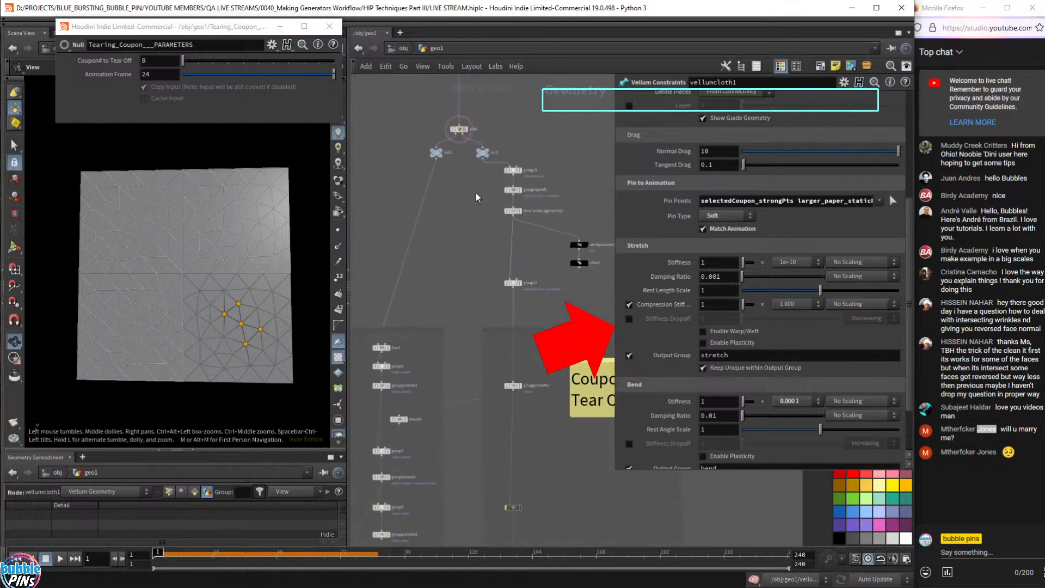
middle_click_drag(478, 196, 473, 373)
scroll(472, 368, "down", 5)
middle_click_drag(483, 322, 515, 148)
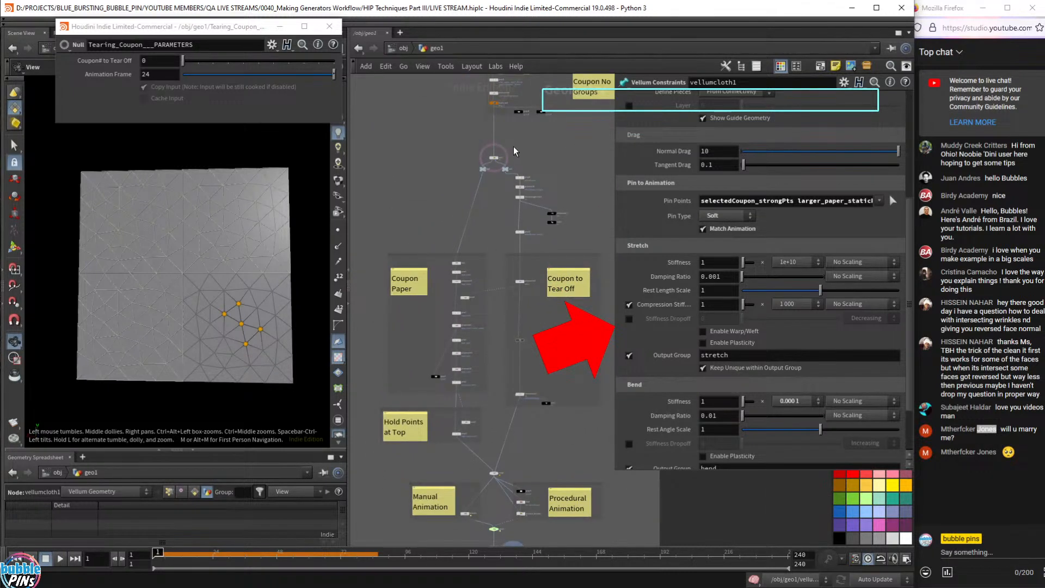
left_click(494, 160)
scroll(493, 161, "up", 3)
scroll(494, 160, "up", 4)
left_click(496, 164)
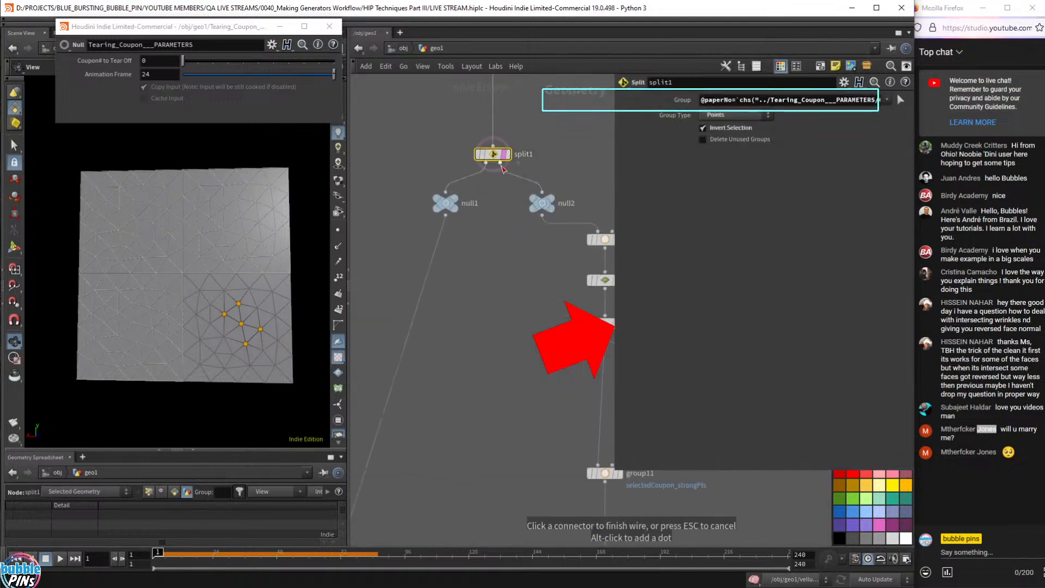
- Compare null1's L-shaped remaining paper with null2's square coupon
scroll(500, 160, "up", 3)
scroll(511, 246, "down", 5)
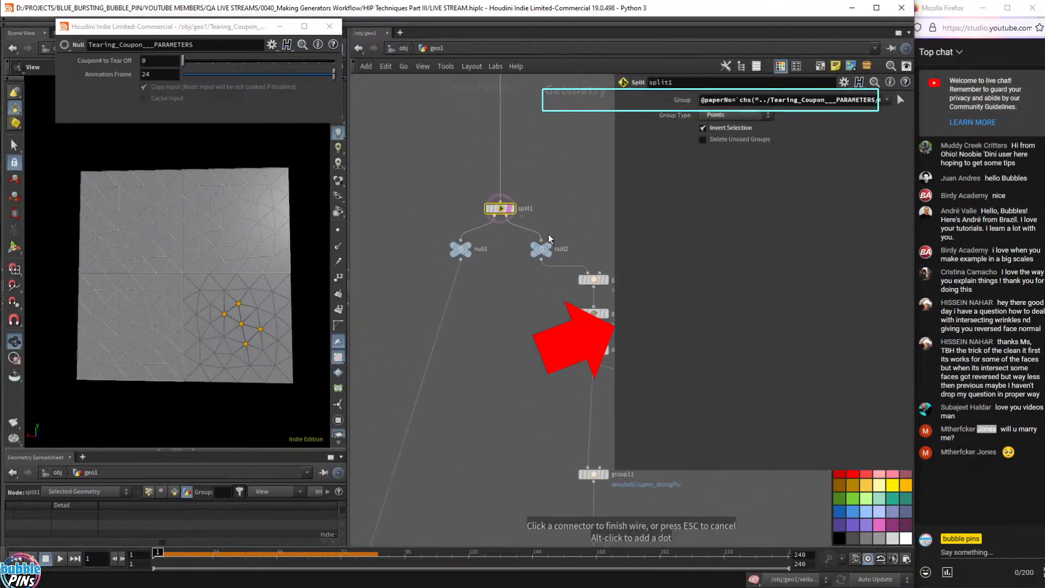
key("Escape")
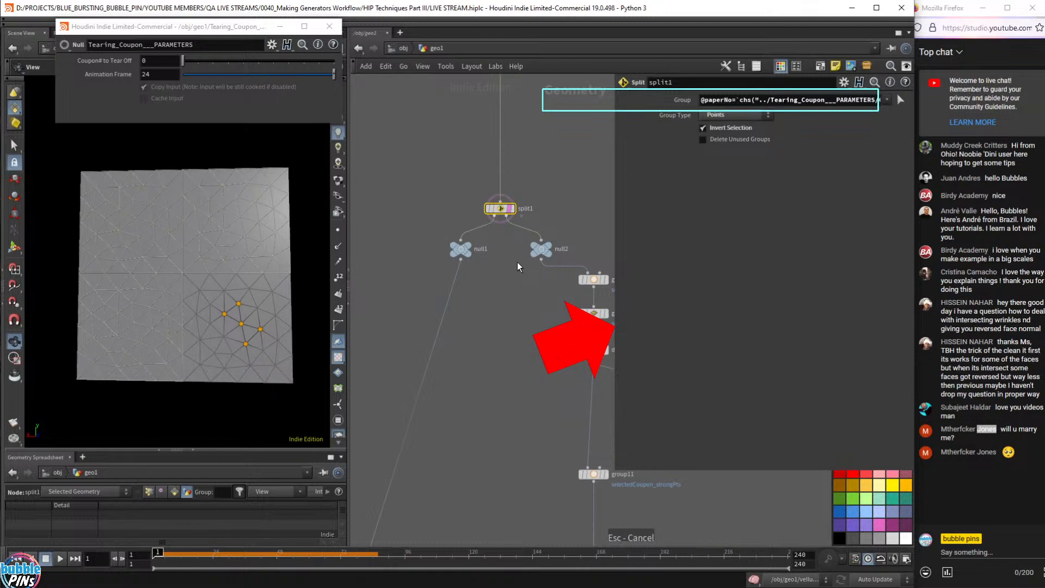
left_click(548, 245)
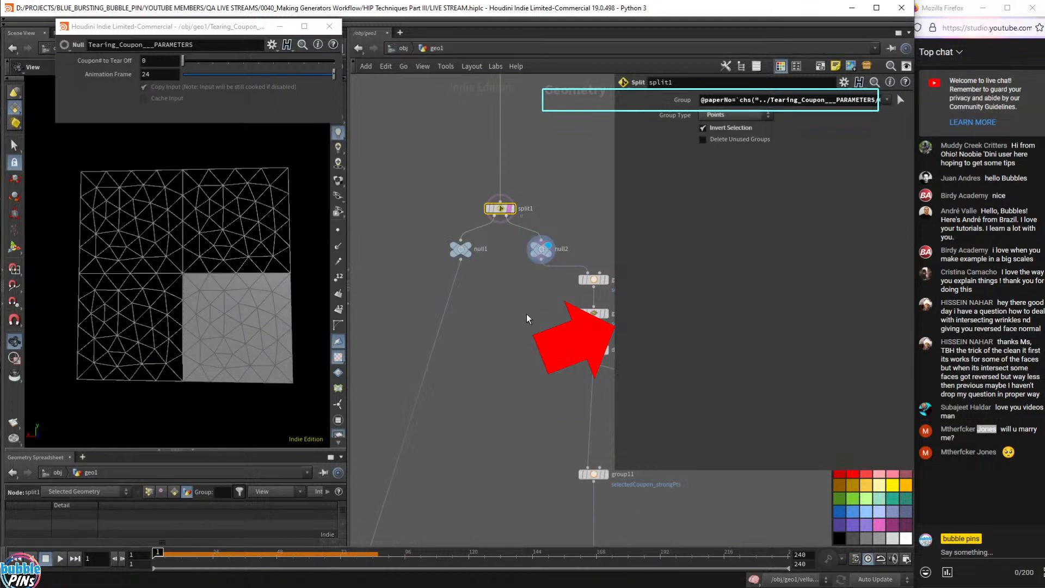
mouse_move(464, 239)
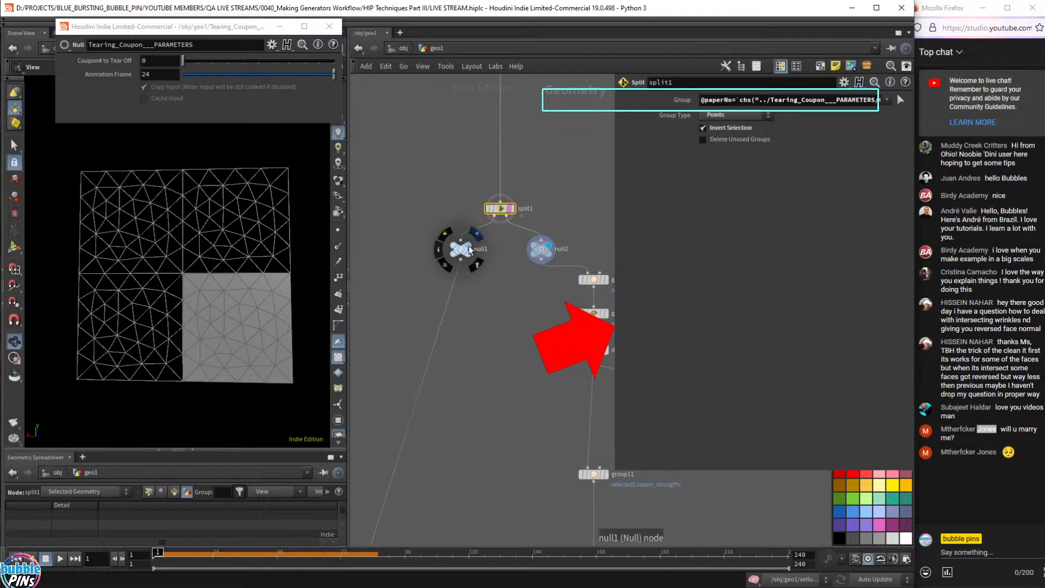
left_click(473, 247)
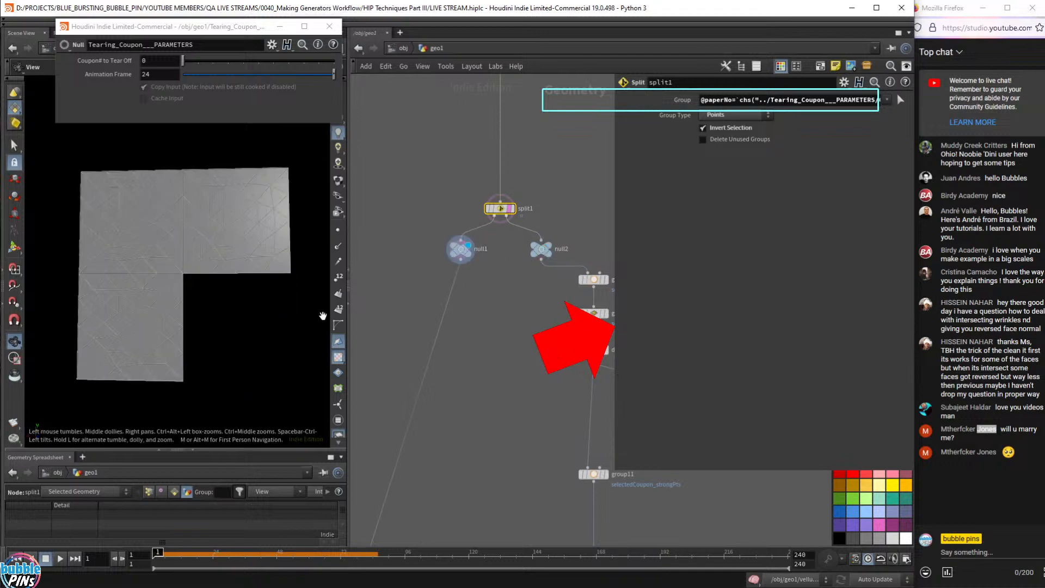
left_click(553, 252)
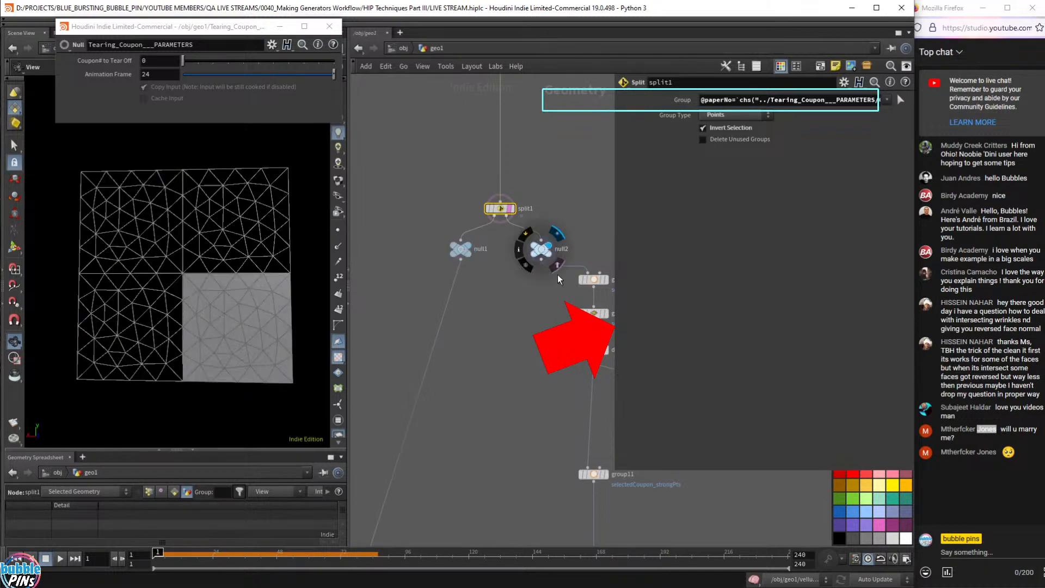
left_click(541, 249)
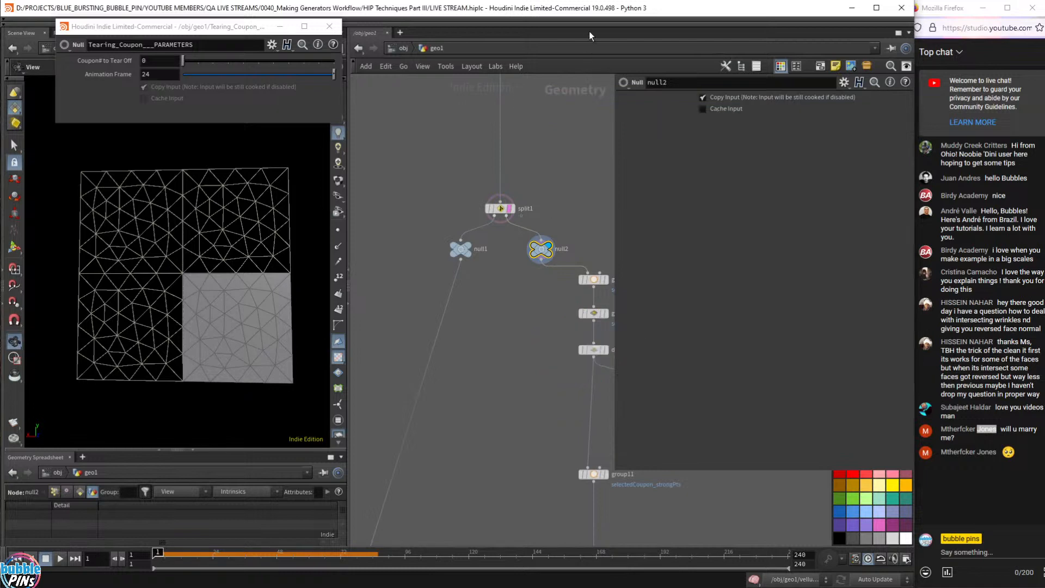
- Hide the parameter overlay, select null2 and group10, and pan to the switch1/vellum chain
key("p")
left_click_drag(600, 222, 519, 290)
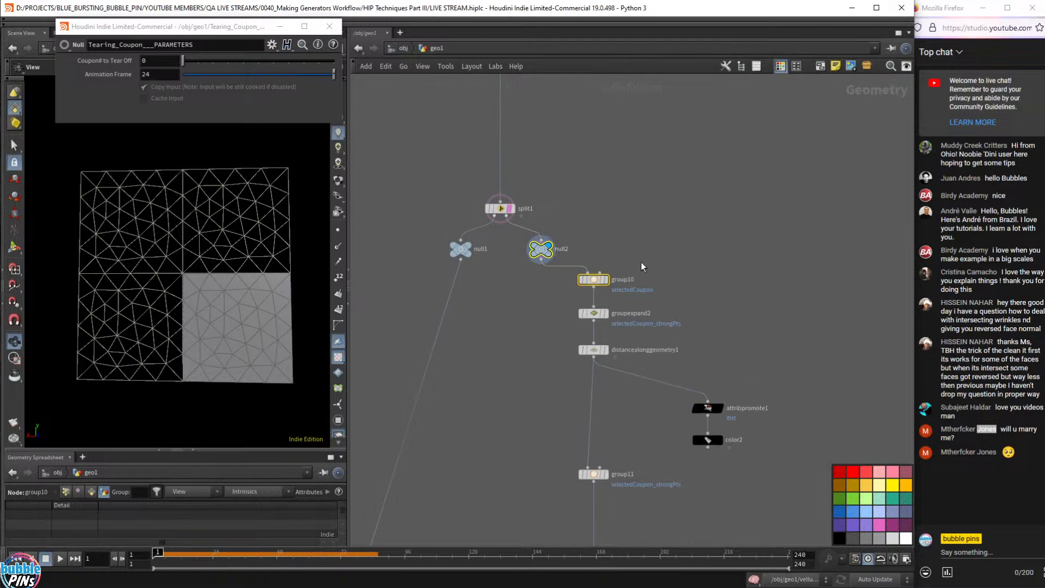
middle_click_drag(651, 426, 590, 326)
mouse_move(548, 181)
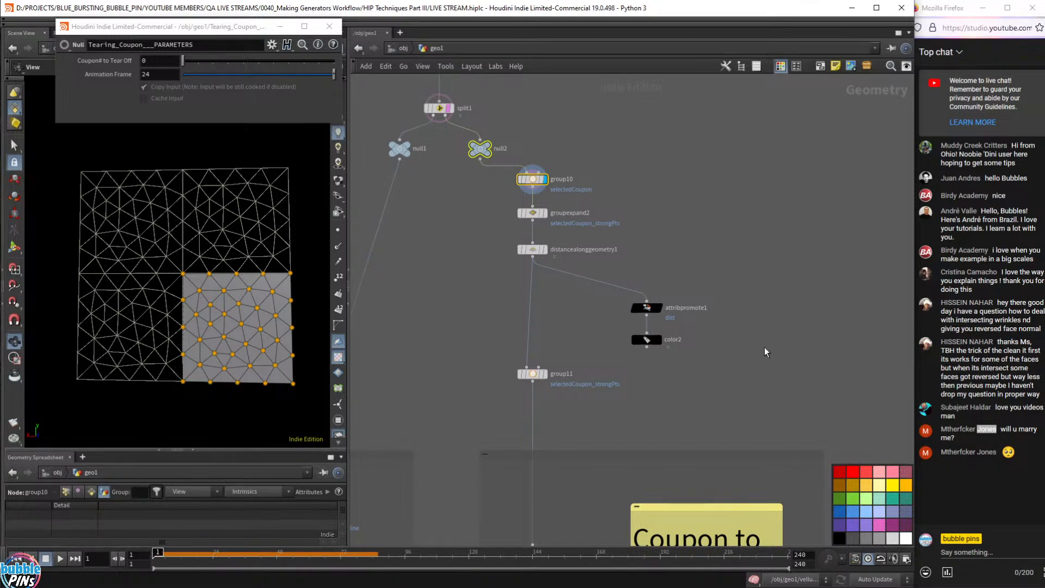
middle_click_drag(621, 394, 625, 155)
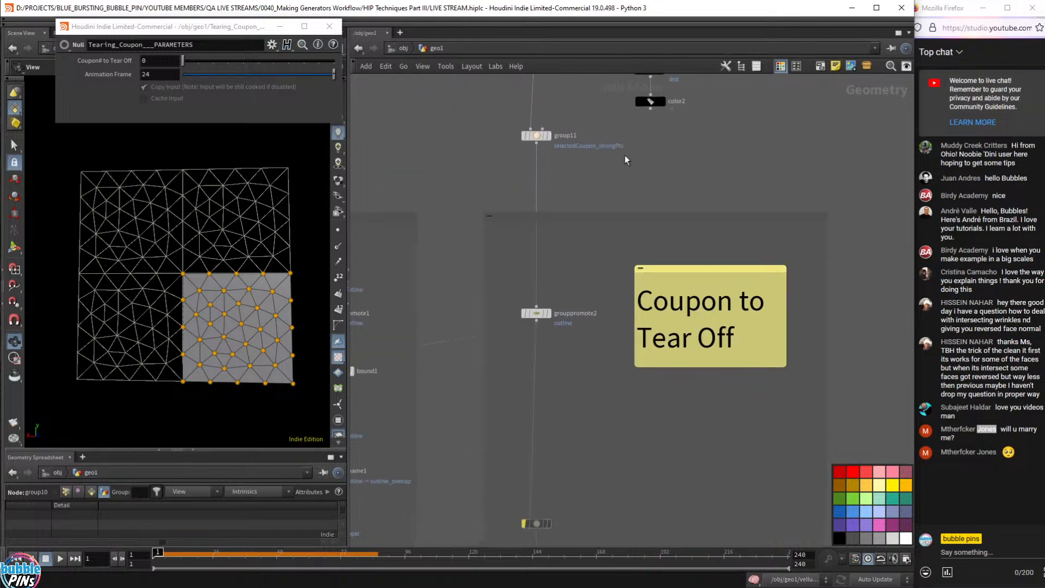
middle_click_drag(732, 159, 729, 220)
middle_click_drag(626, 490, 665, 82)
middle_click_drag(615, 536, 655, 258)
middle_click_drag(673, 473, 639, 212)
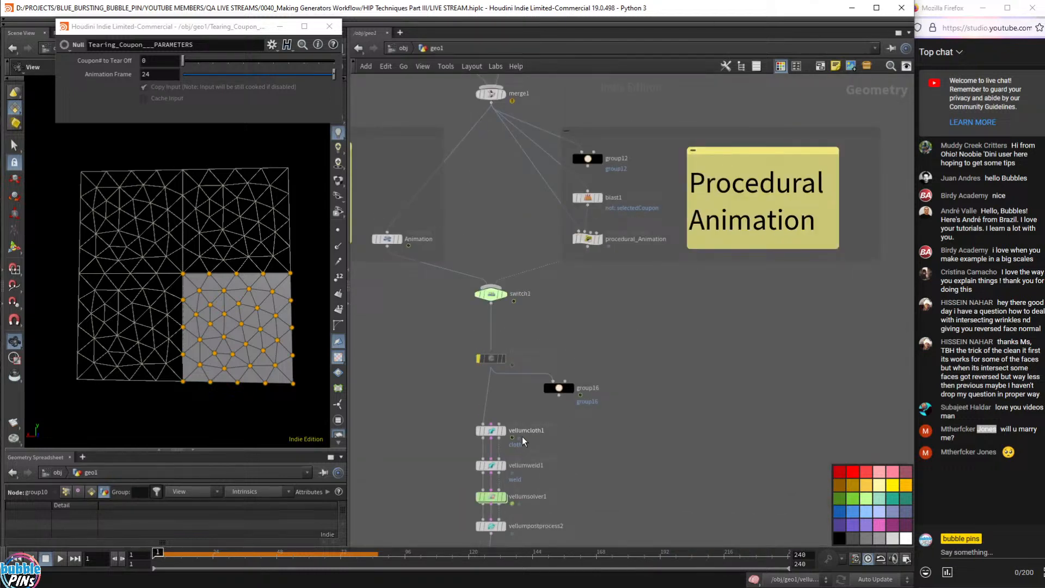
- Append selectedCoupon to vellumcloth1's Pin Points list and display vellumcloth1's output
left_click(507, 431)
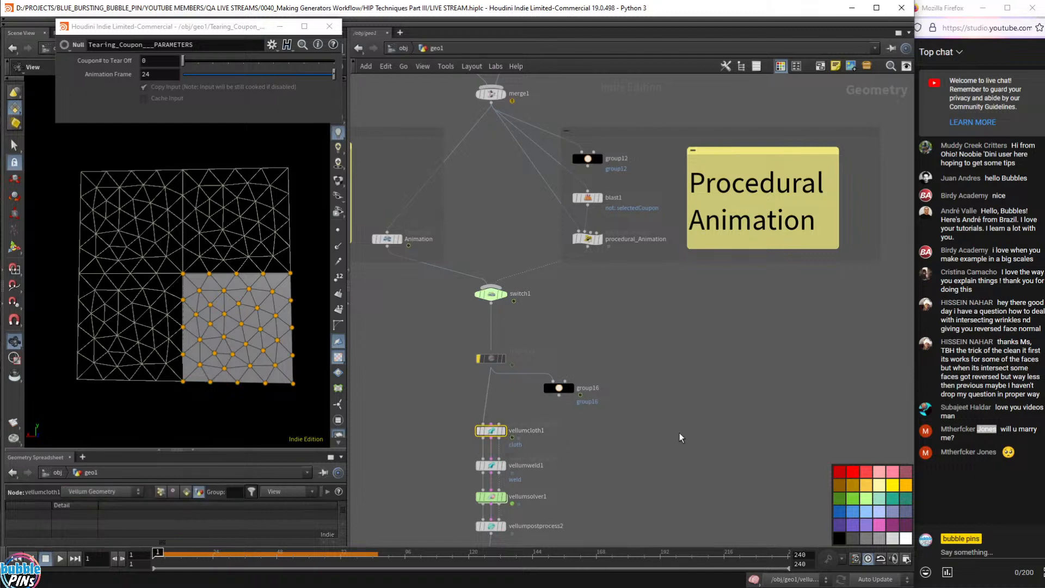
key("p")
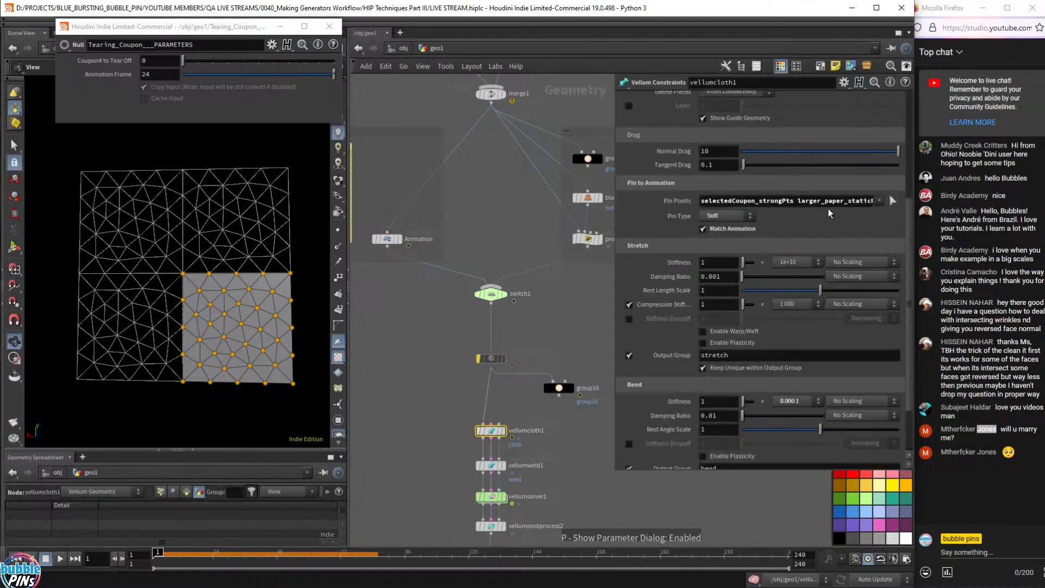
left_click_drag(523, 460, 520, 461)
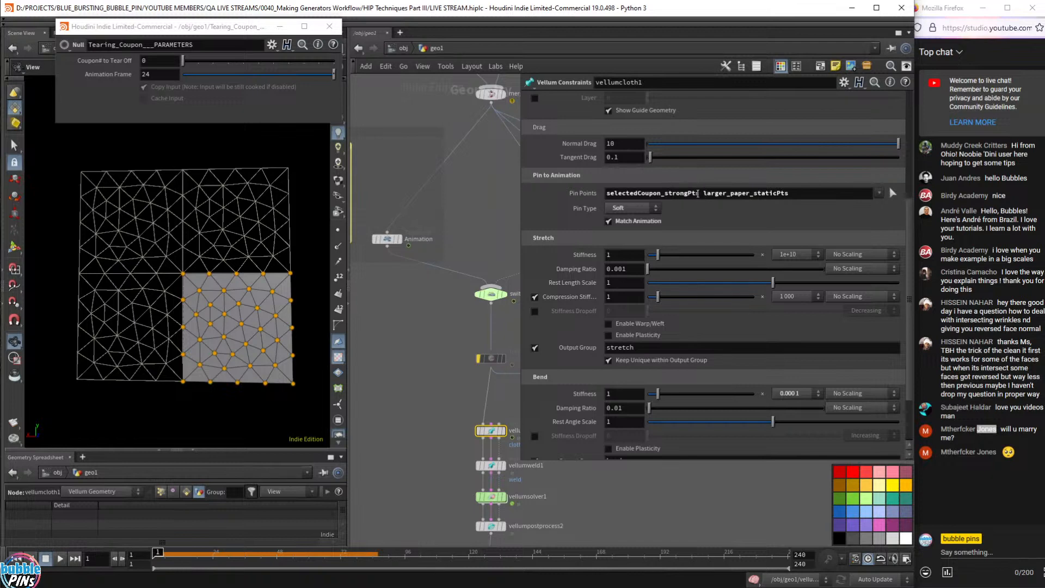
left_click(790, 195)
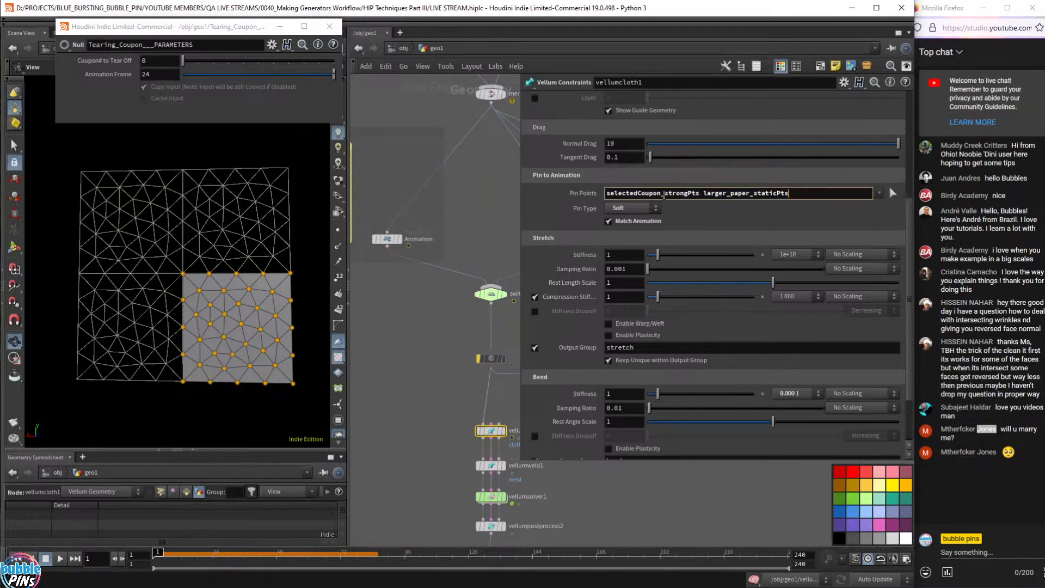
left_click_drag(663, 194, 585, 198)
key("ctrl+c")
left_click(822, 196)
key("ctrl+v")
key("Return")
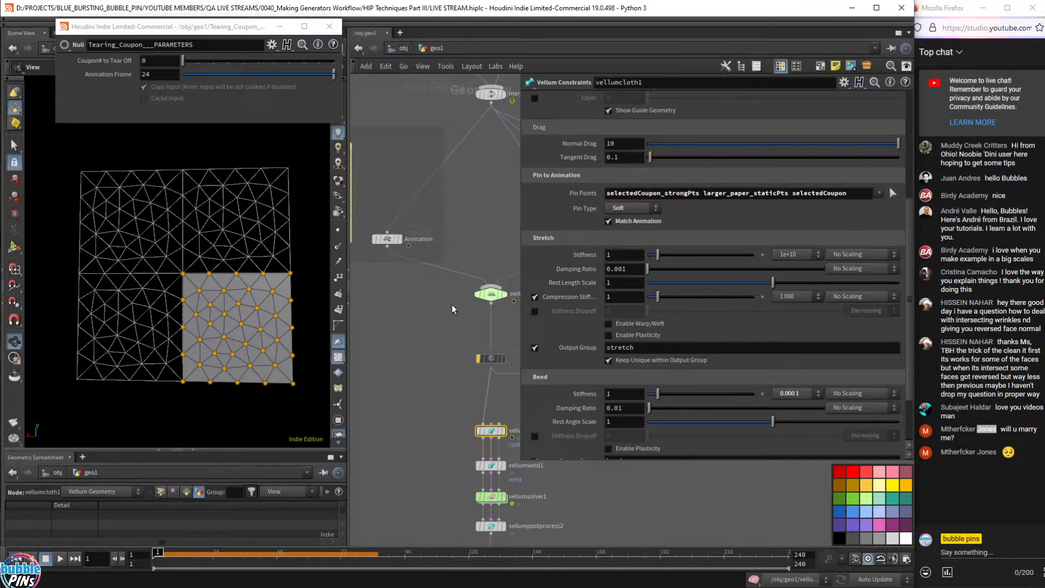
middle_click_drag(481, 412, 381, 334)
left_click(407, 338)
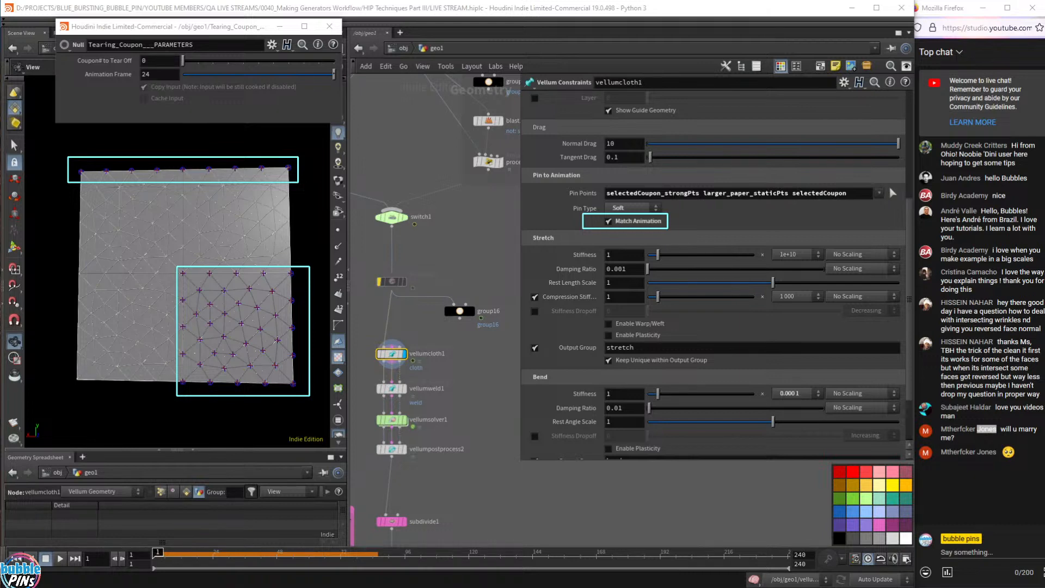
- Play the vellumsolver1 simulation and frame both cloth pieces in the viewport
left_click(388, 421)
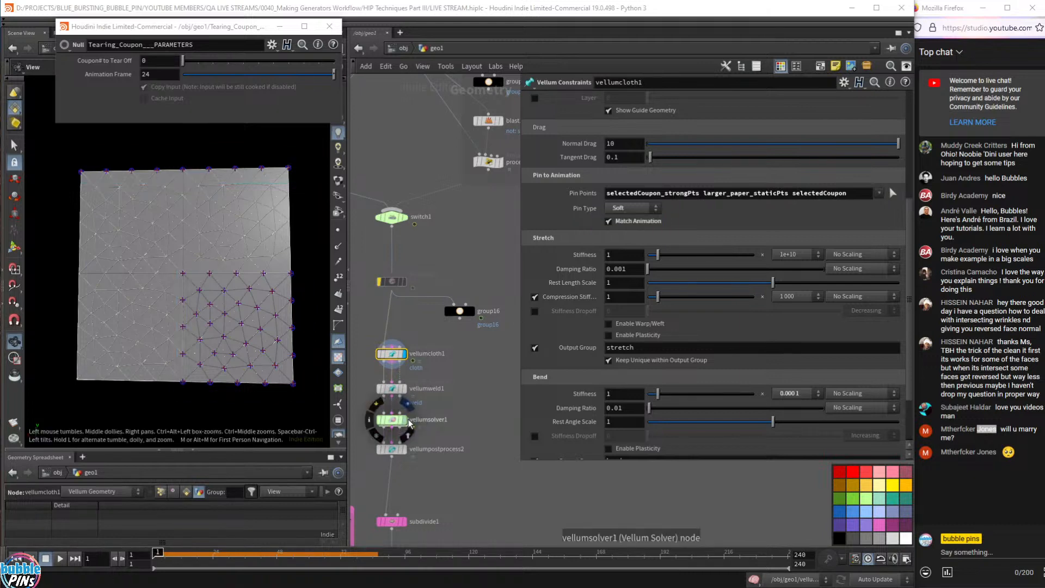
key("Up")
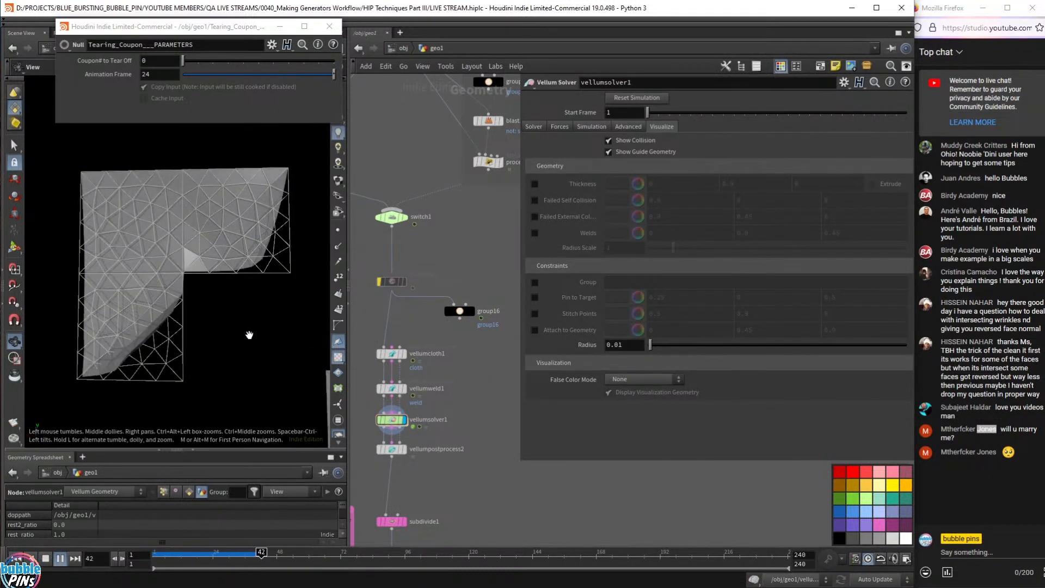
key("Up")
right_click_drag(254, 334, 198, 296)
middle_click_drag(200, 297, 240, 305)
right_click_drag(239, 305, 212, 292)
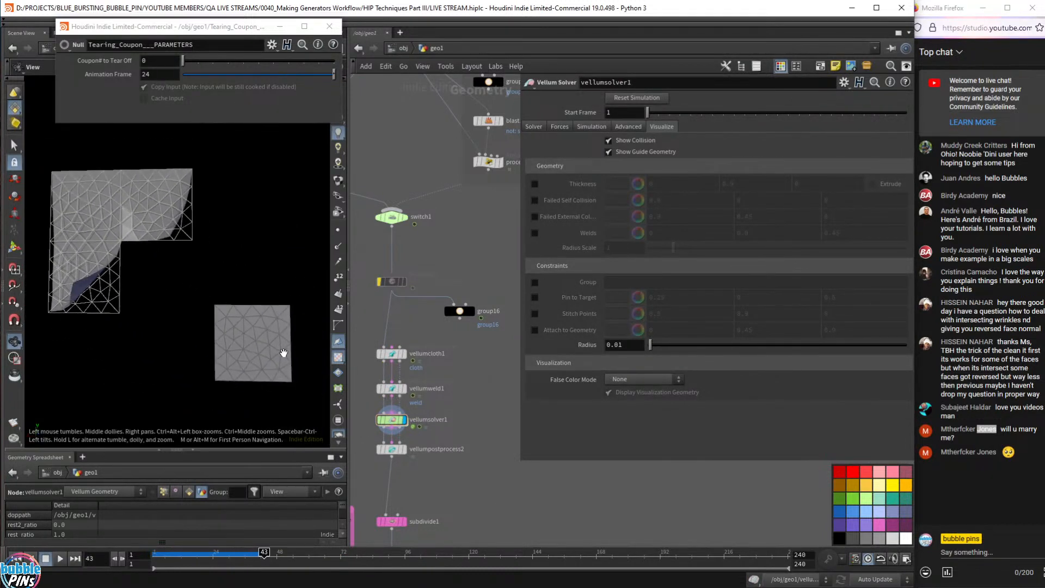
- Inspect the torn cloth with textured shading briefly on, then rewind to frame 1
left_click(339, 185)
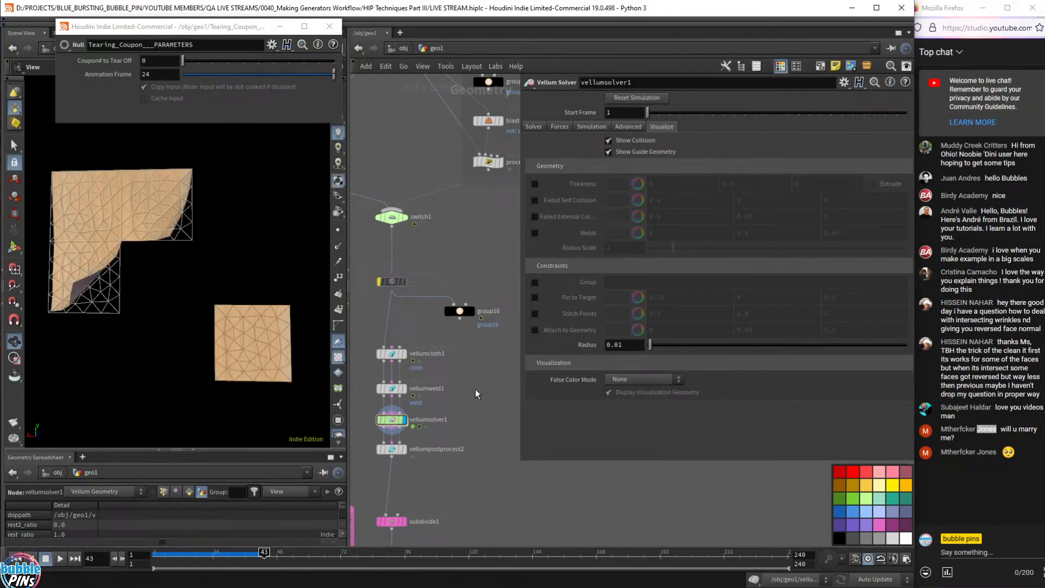
left_click_drag(250, 350, 240, 264)
left_click(338, 184)
key("Up")
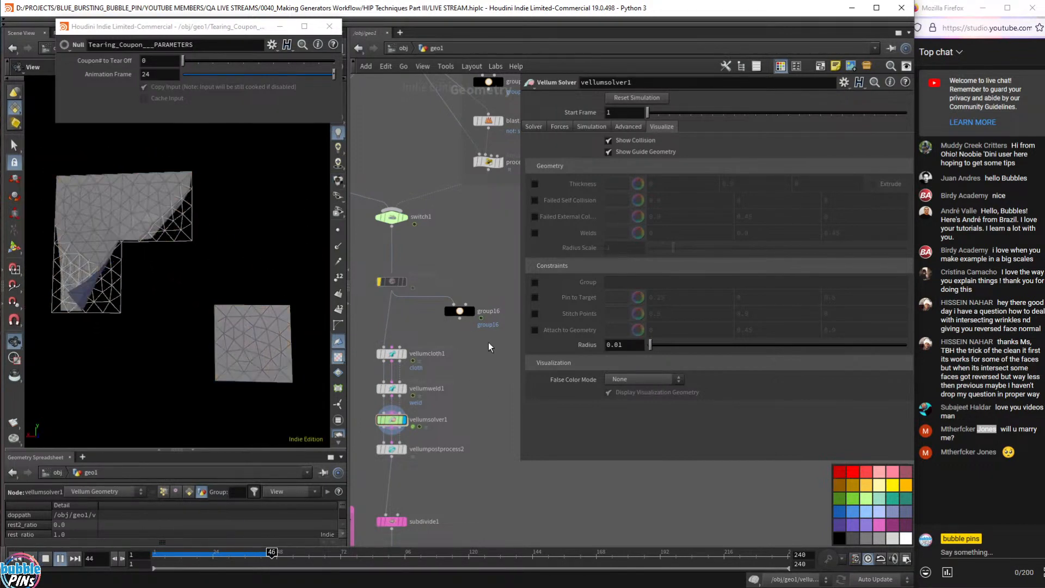
key("ctrl+Up")
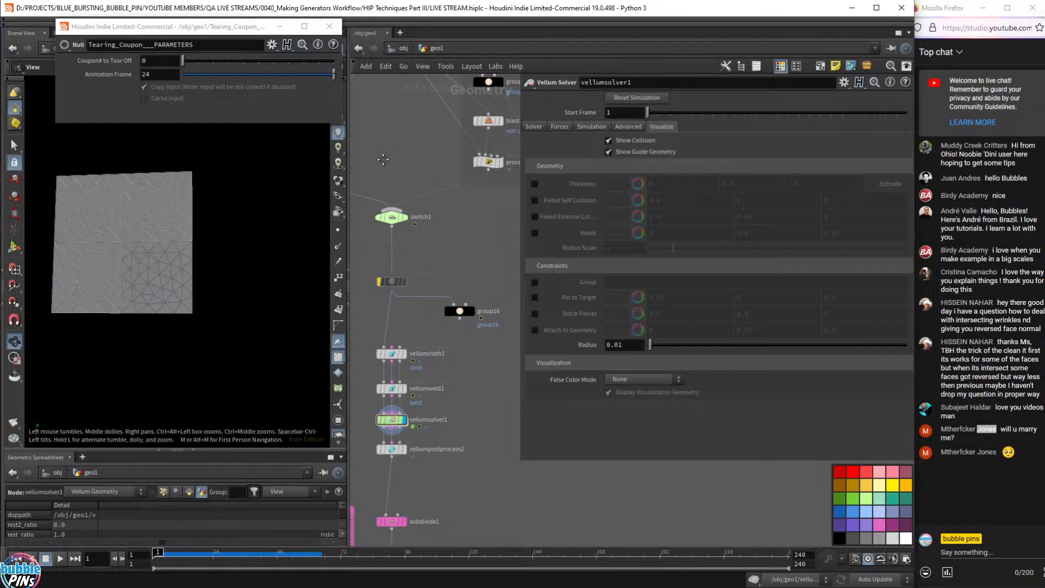
- Replay and scrub the simulation from frame 1 to watch the coupon tear off
scroll(436, 251, "down", 6)
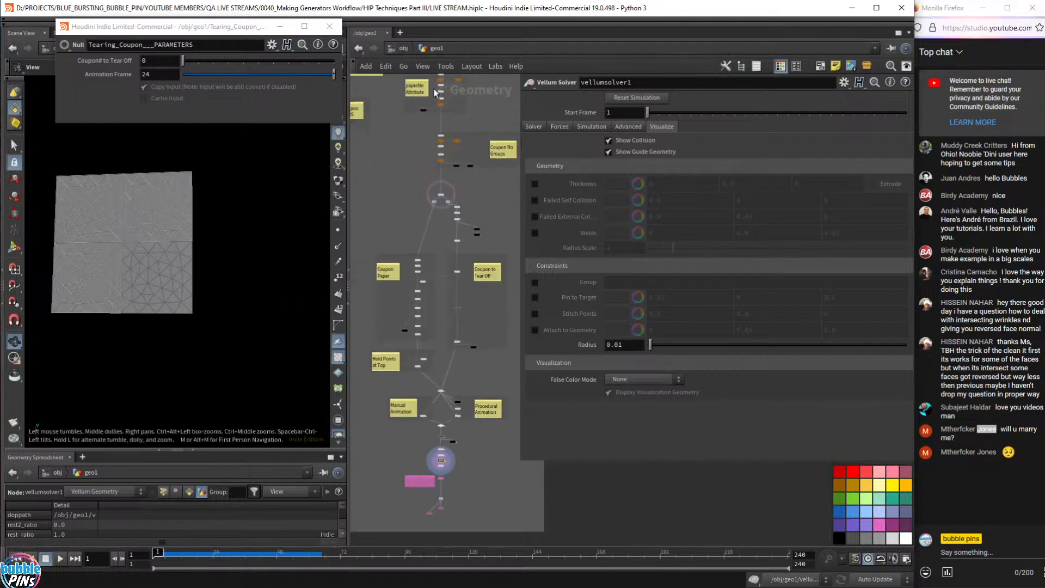
scroll(452, 359, "up", 6)
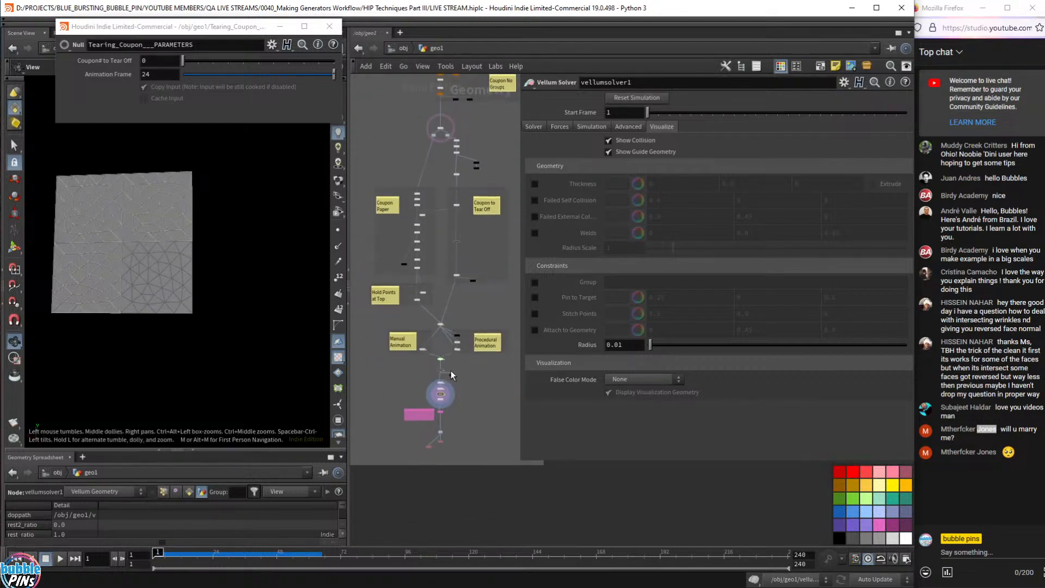
scroll(482, 378, "up", 1)
middle_click_drag(482, 378, 410, 194)
key("Up")
key("ctrl+Up")
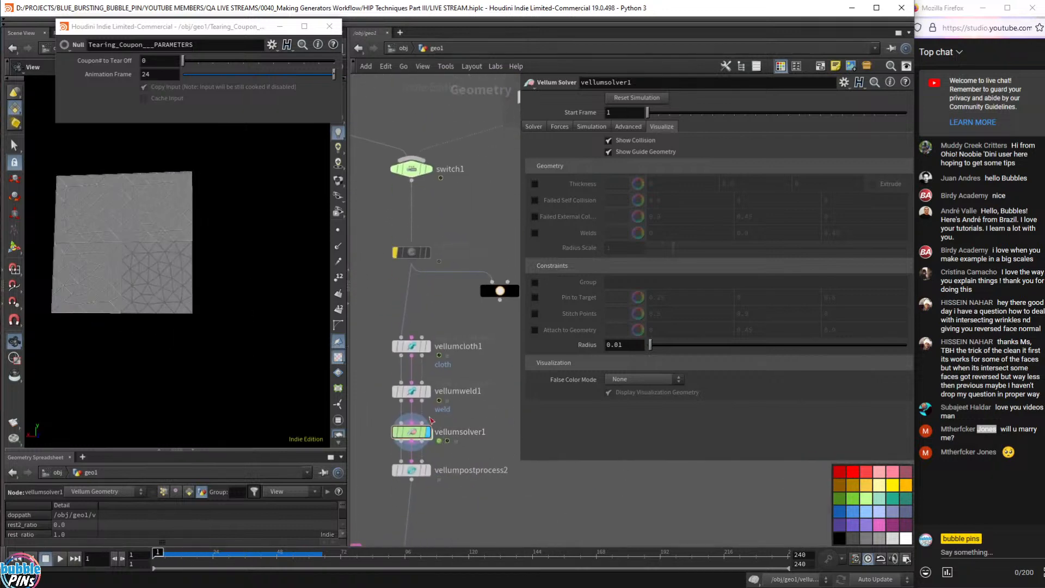
mouse_move(423, 436)
key("Up")
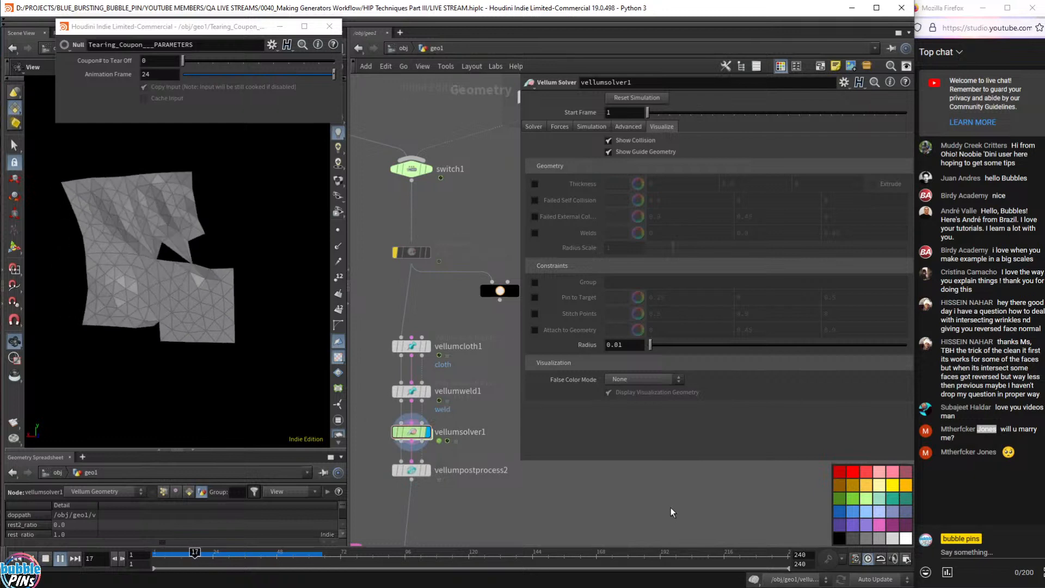
key("Up")
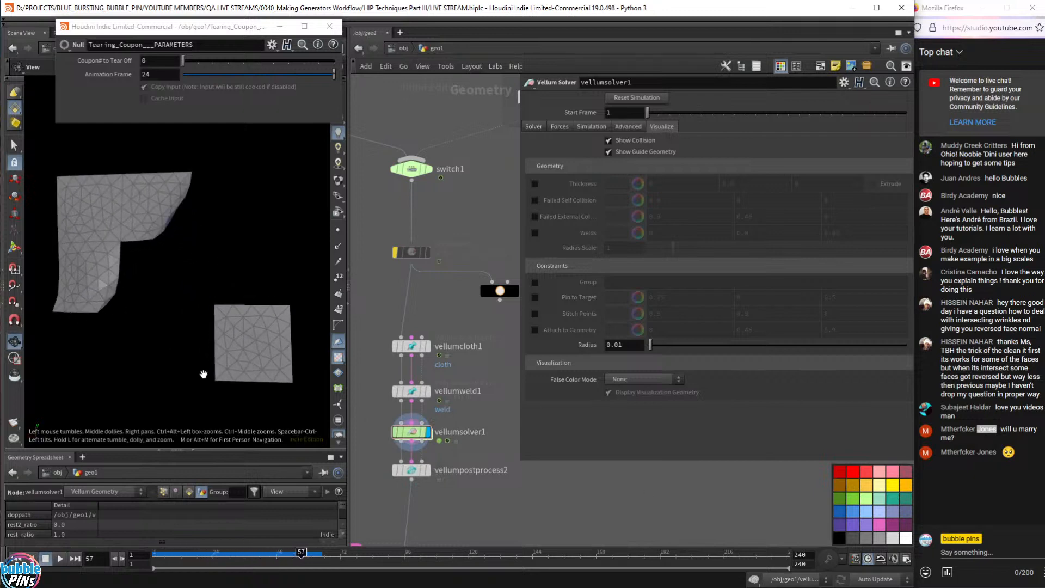
key("ctrl+Up")
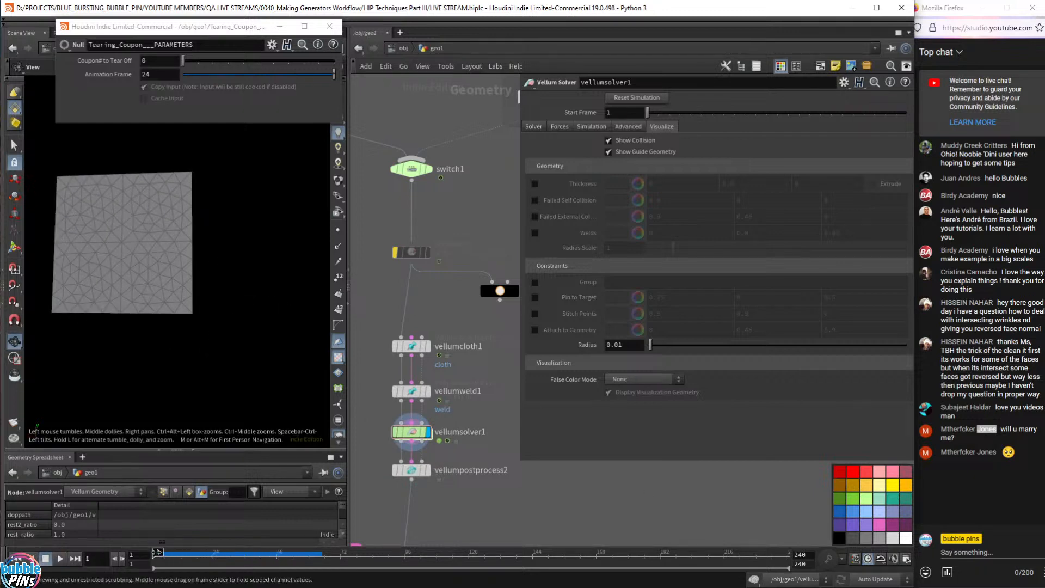
left_click_drag(154, 553, 195, 556)
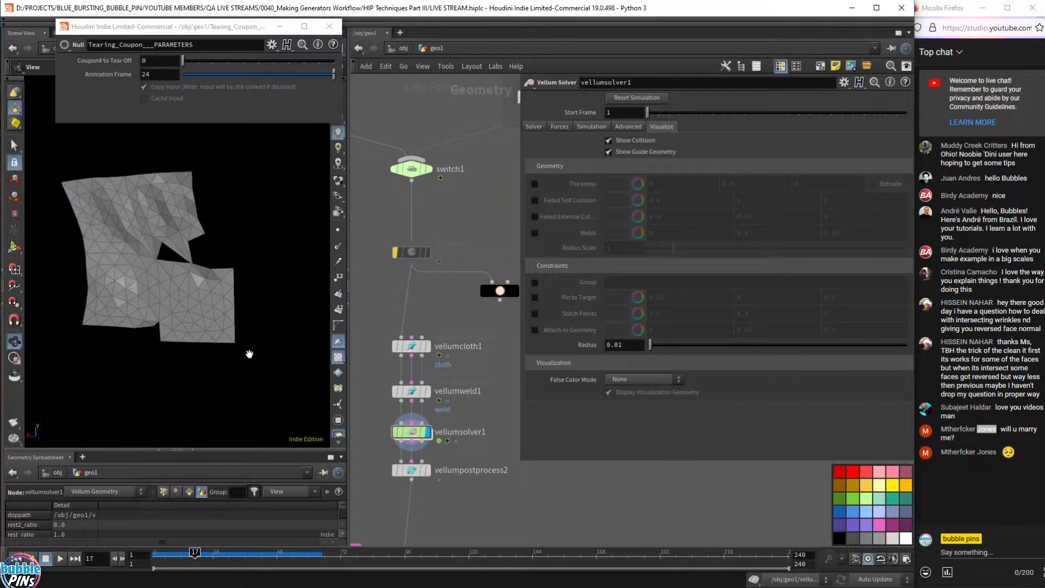
left_click_drag(212, 561, 232, 553)
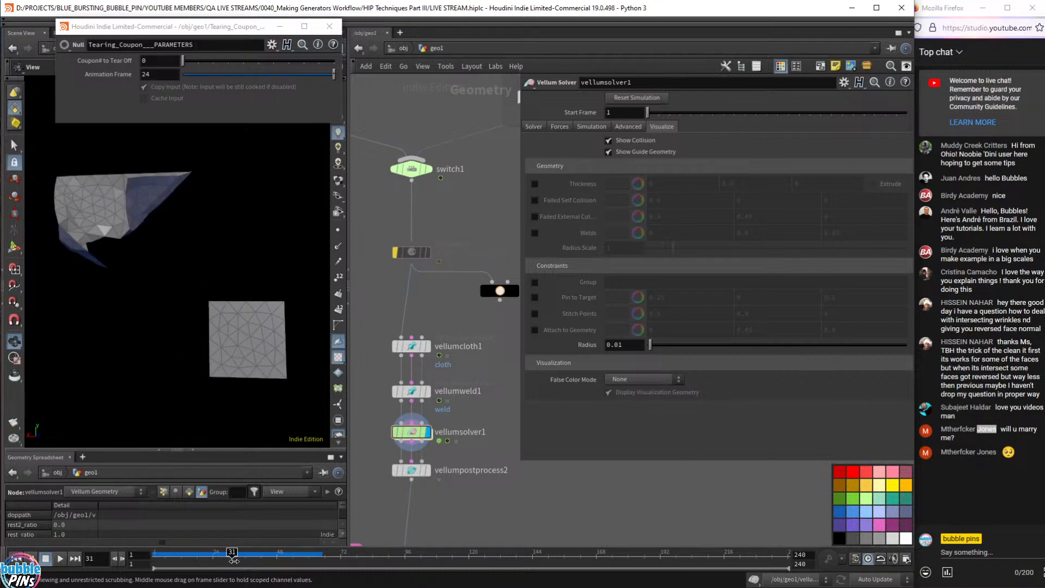
- Compare with the Animation node's output scrubbed to frame 29
scroll(449, 299, "down", 5)
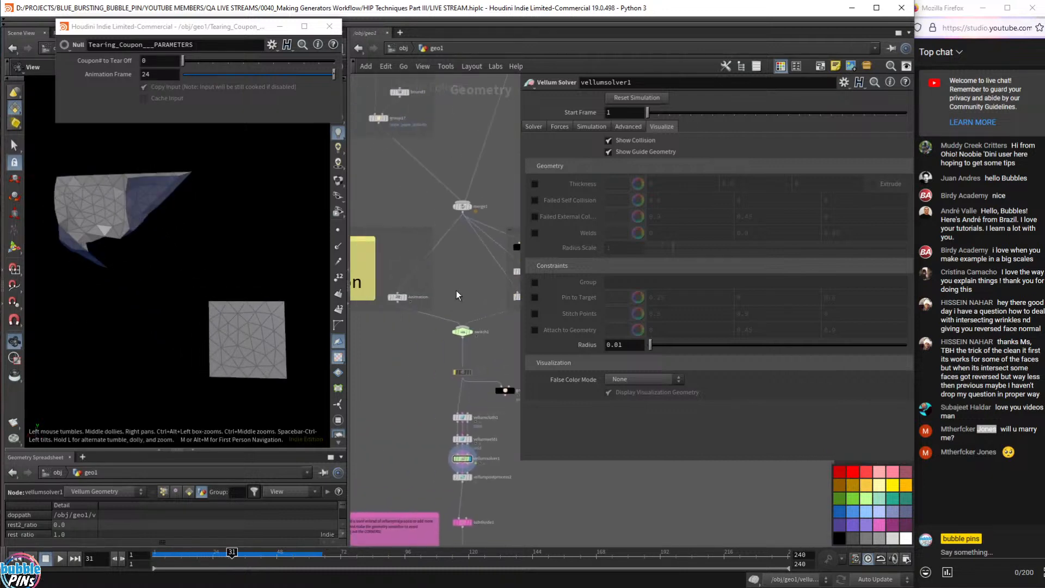
scroll(422, 293, "up", 3)
left_click(389, 301)
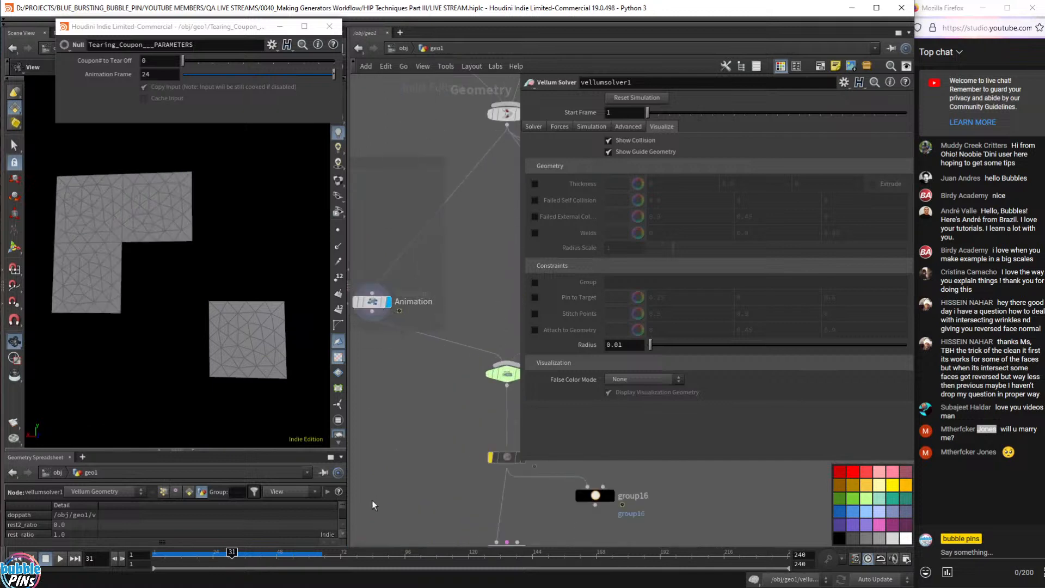
mouse_move(220, 553)
left_mouse_down()
mouse_move(163, 553)
mouse_move(227, 557)
left_mouse_up()
middle_click_drag(408, 539, 365, 213)
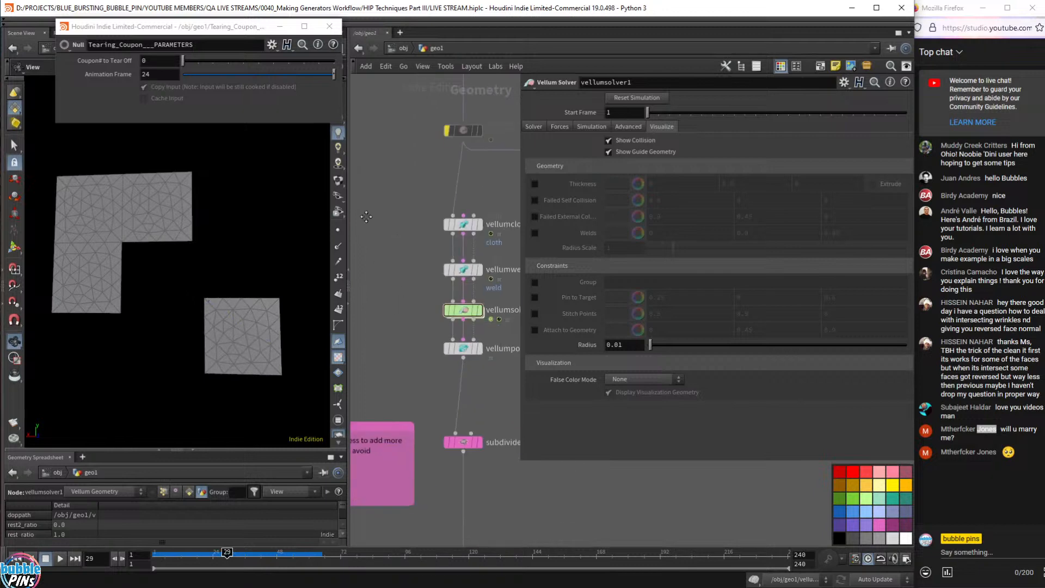
- Display the simulated cloth again and select the vellumcloth1 constraint node
left_click(479, 310)
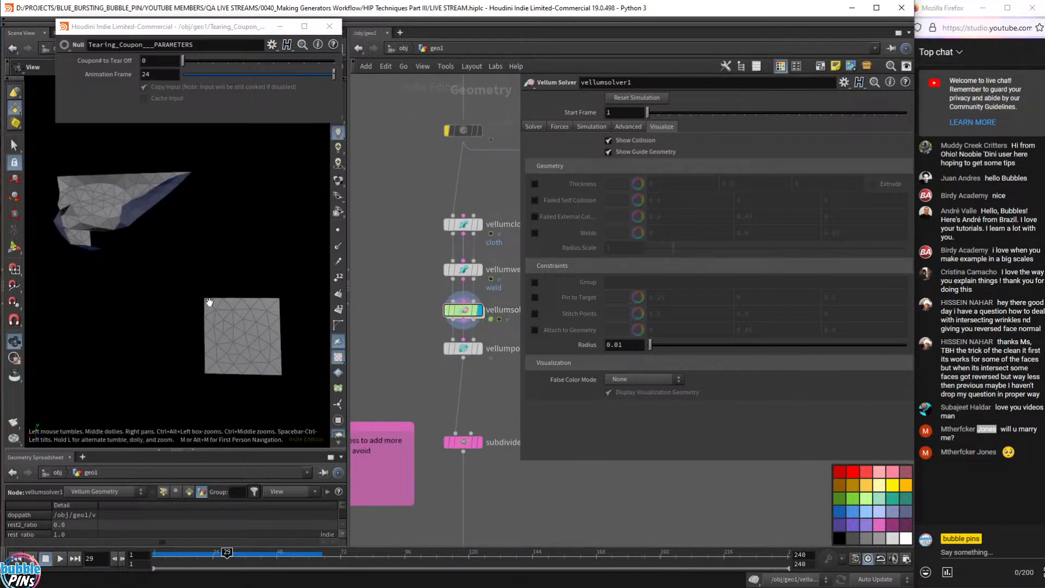
middle_click_drag(418, 206, 381, 220)
left_click_drag(413, 219, 495, 256)
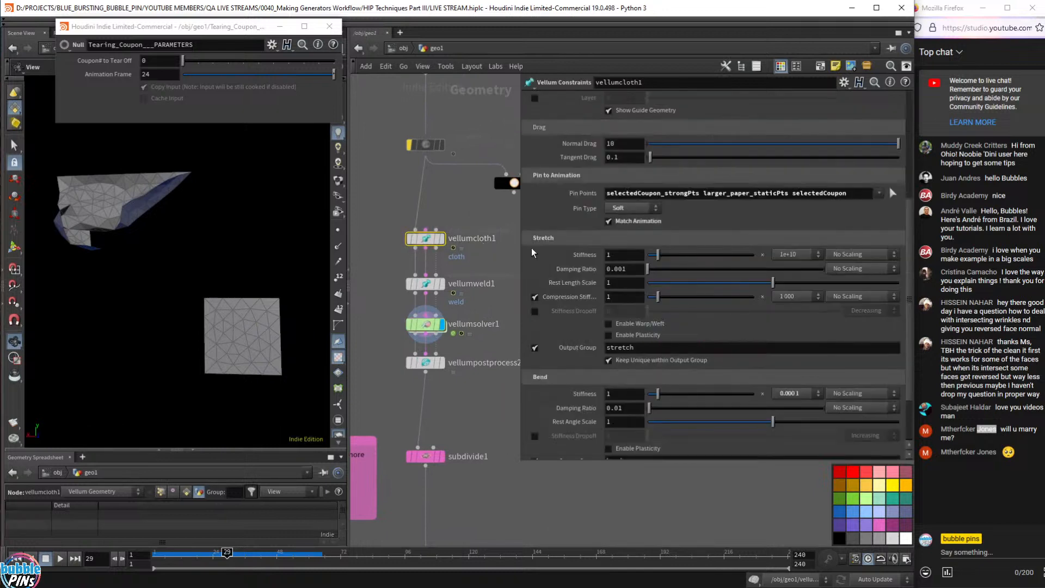
- Display vellumcloth1 and remove selectedCoupon from its Pin Points groups
left_click(444, 239)
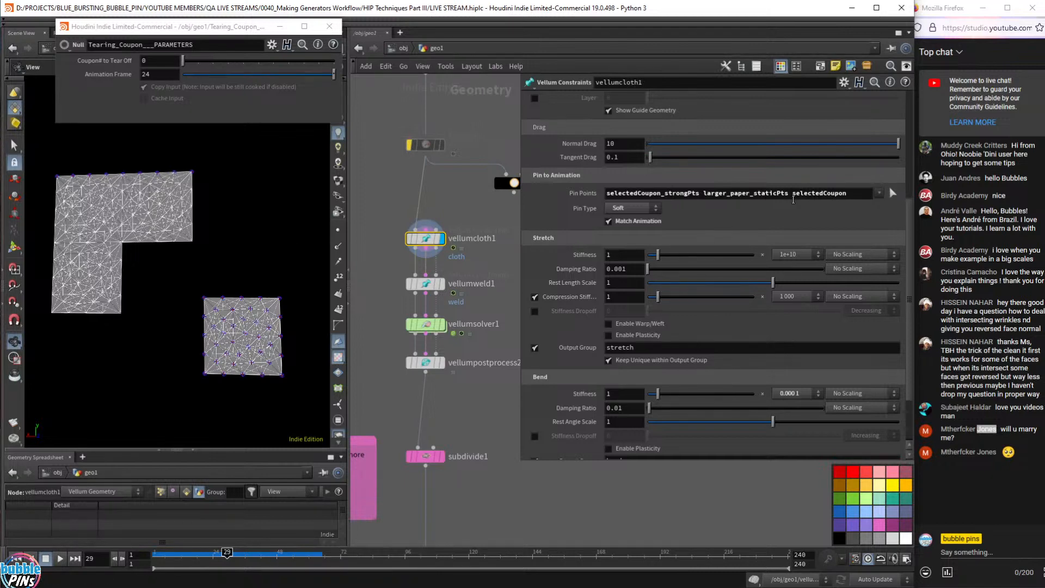
double_click(794, 195)
key("BackSpace")
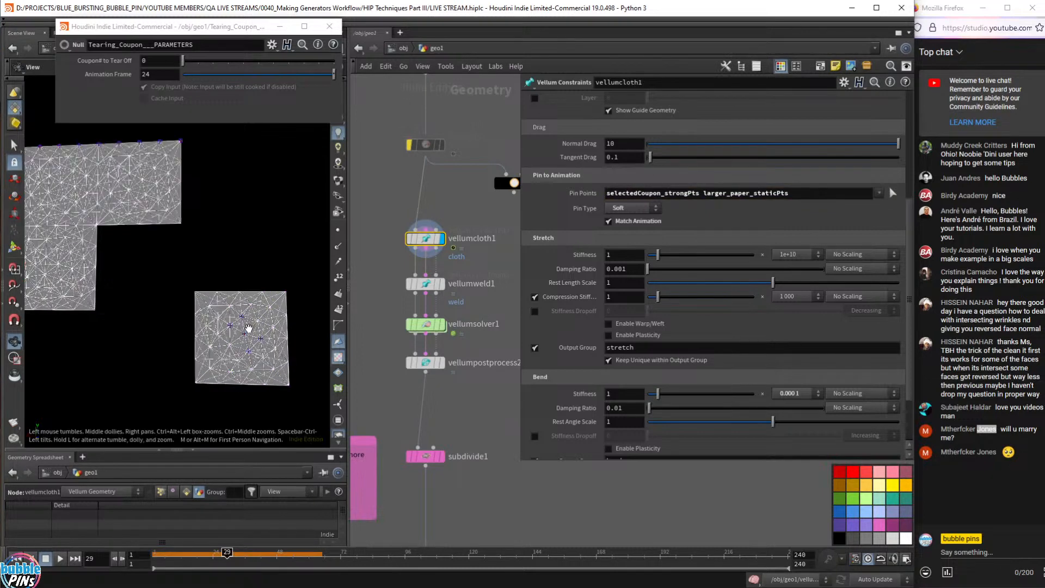
- Zoom and pan across both paper pieces, then display the vellumsolver1 result
scroll(234, 327, "up", 5)
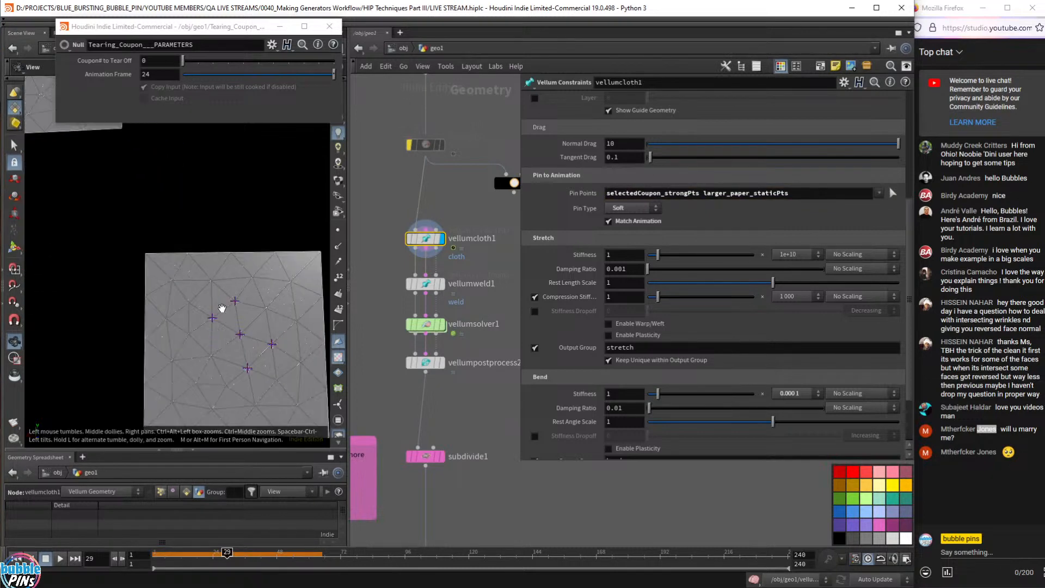
right_click_drag(260, 305, 232, 263)
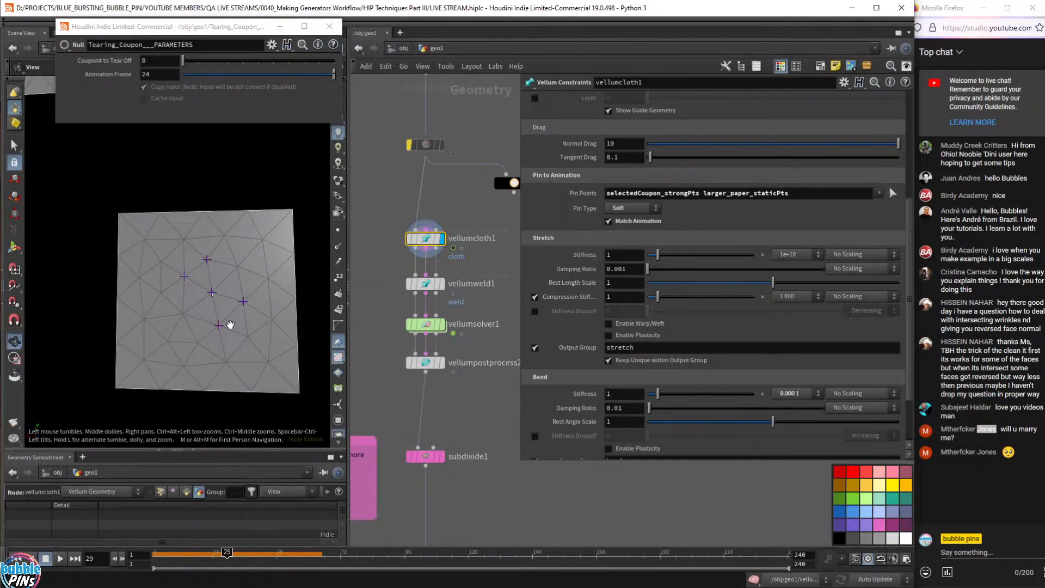
scroll(230, 321, "down", 6)
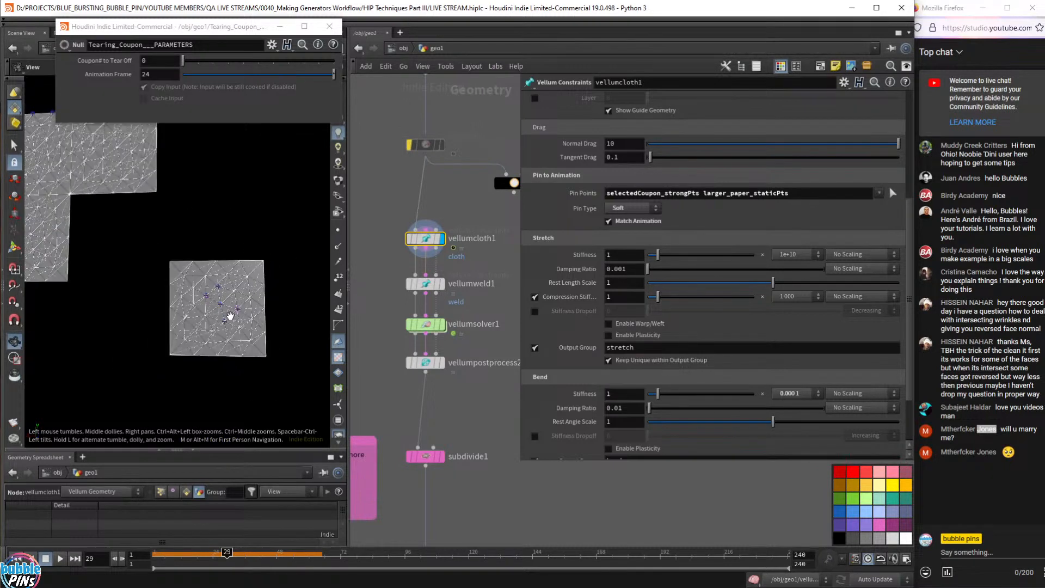
right_click_drag(227, 311, 244, 325)
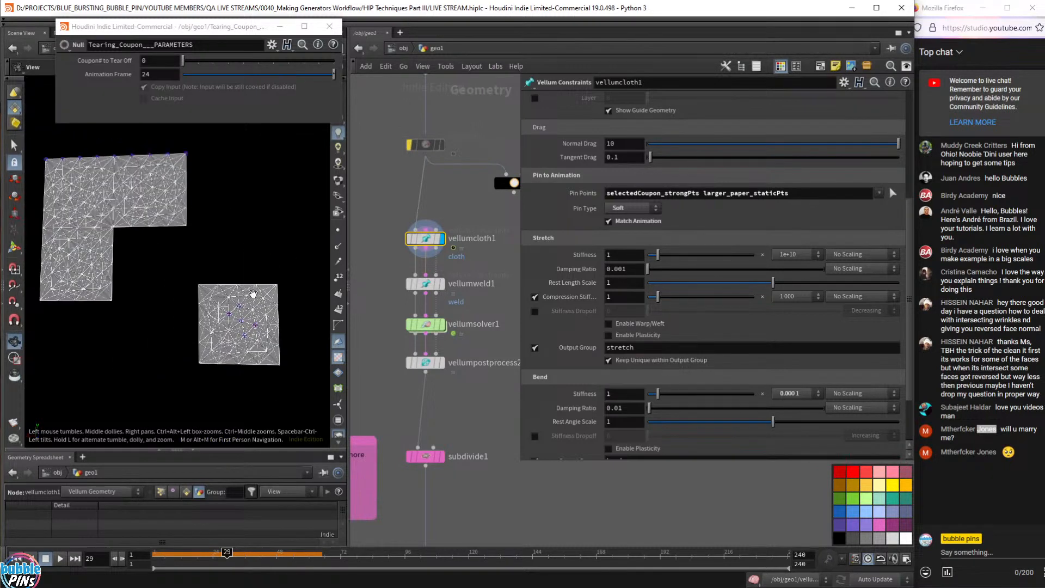
left_click(442, 326)
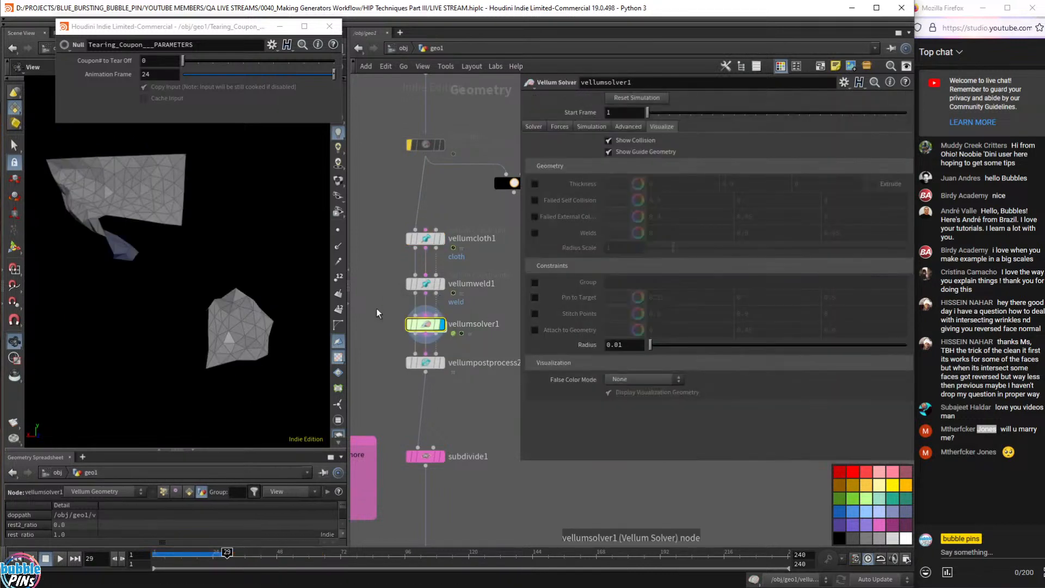
- Play the simulation twice from frame 1 to watch the coupon tear away
key("Up")
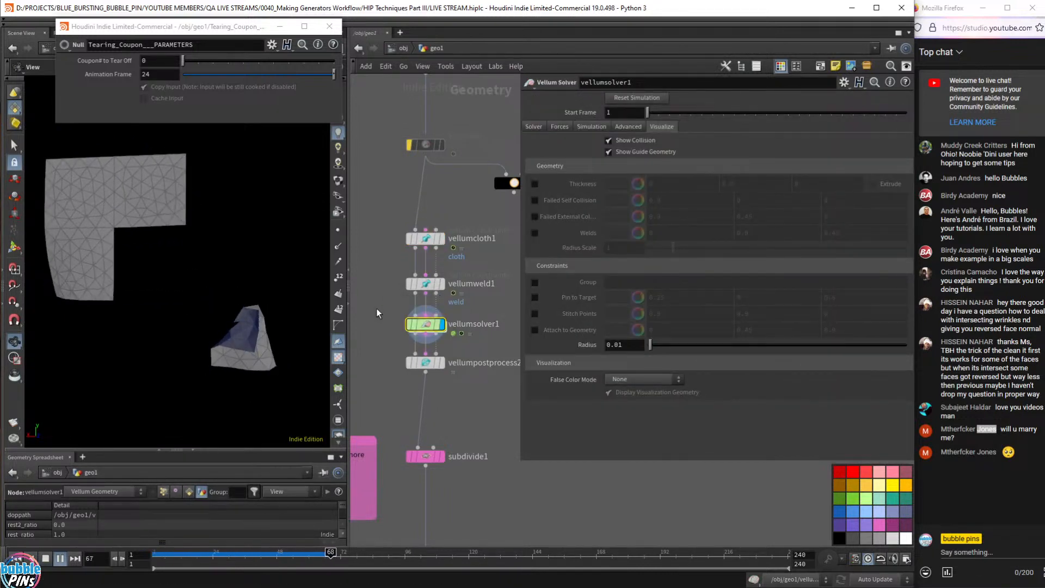
key("ctrl+Up")
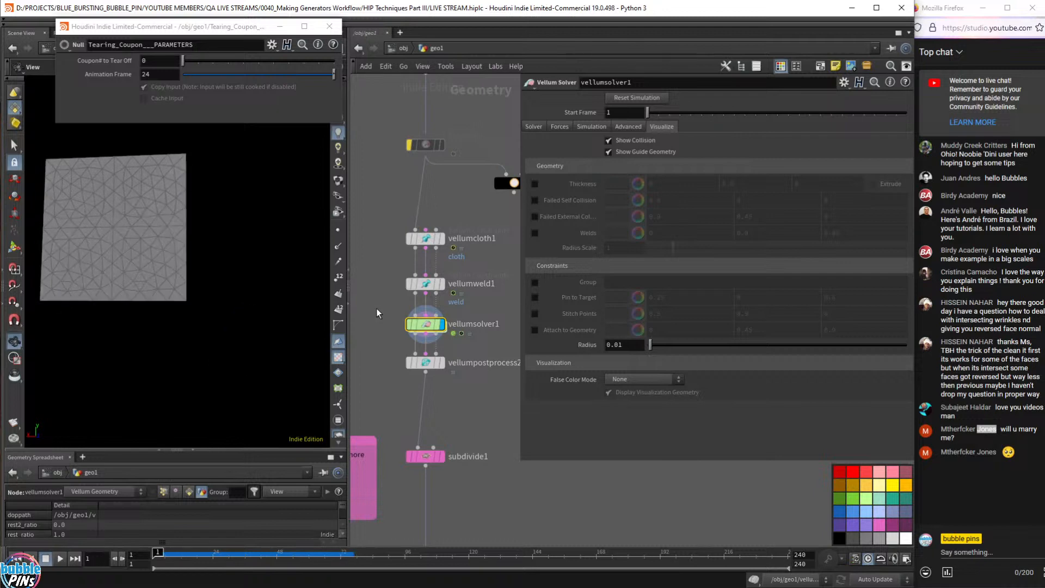
key("Up")
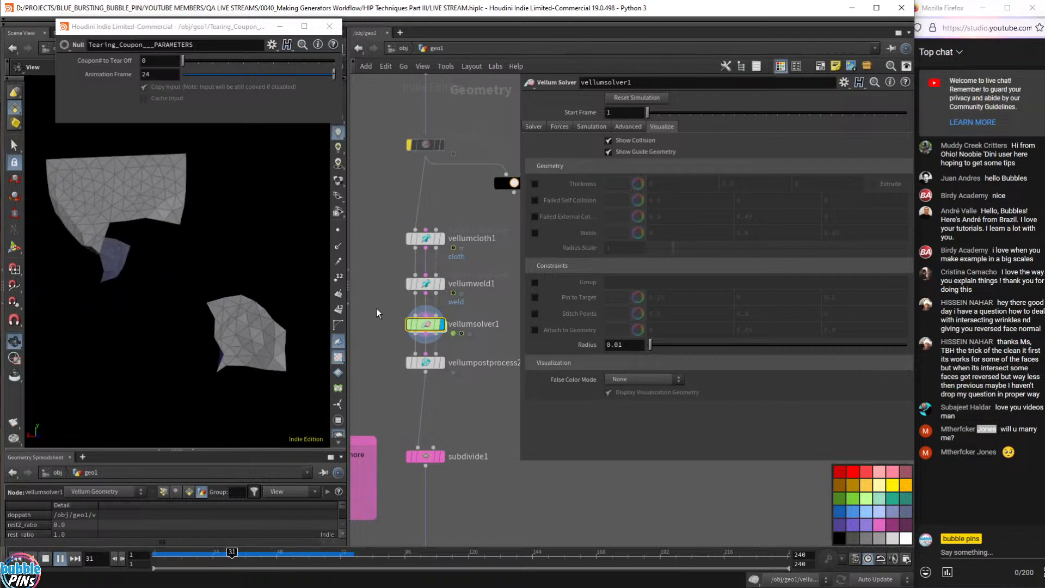
key("ctrl+Up")
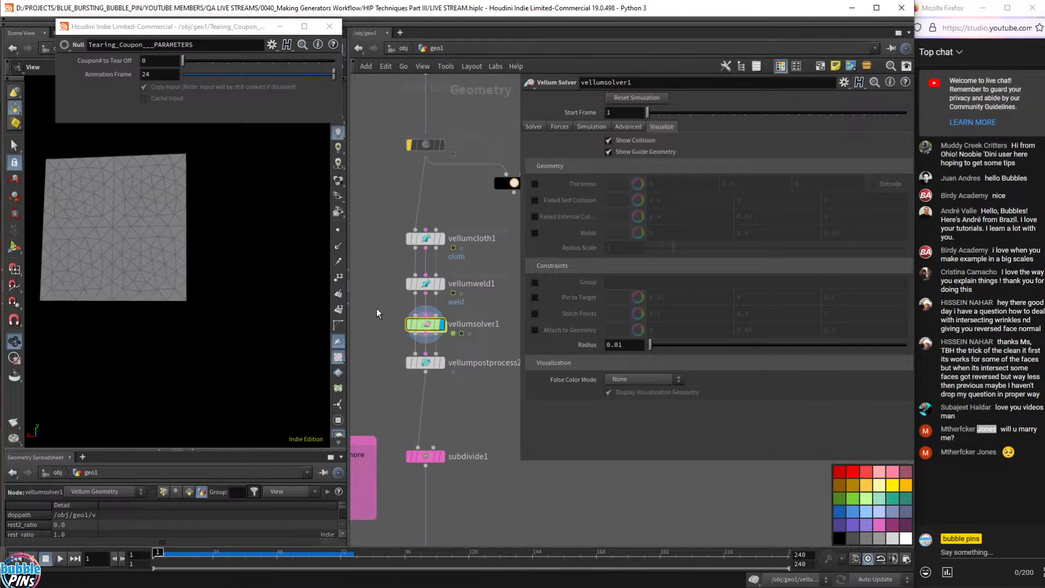
- Settle on frame 22, widen the network area and select vellumcloth1
mouse_move(191, 555)
left_mouse_down()
mouse_move(266, 557)
mouse_move(208, 558)
left_mouse_up()
right_click_drag(227, 271, 237, 290)
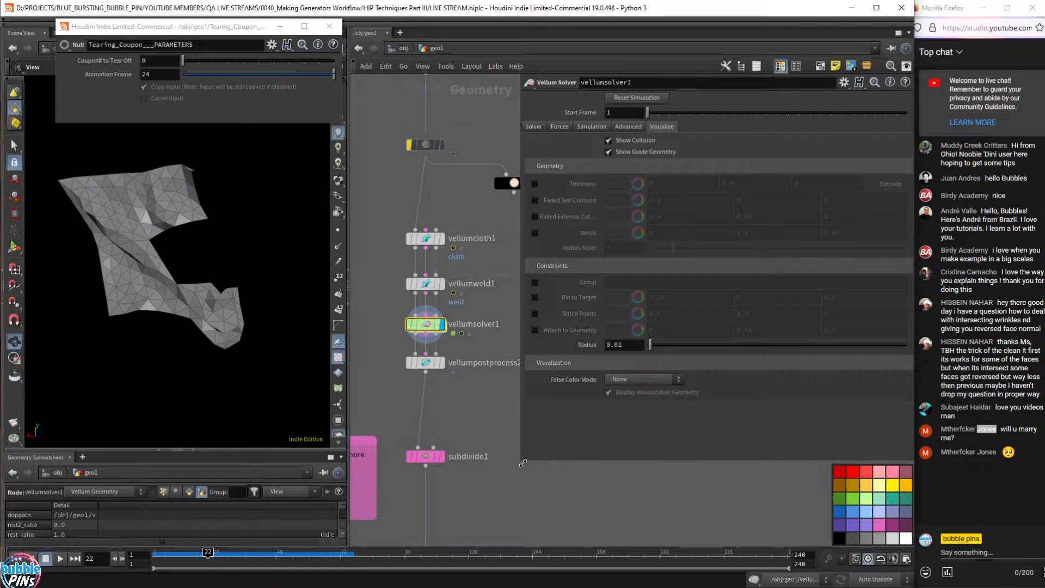
left_click_drag(521, 468, 670, 466)
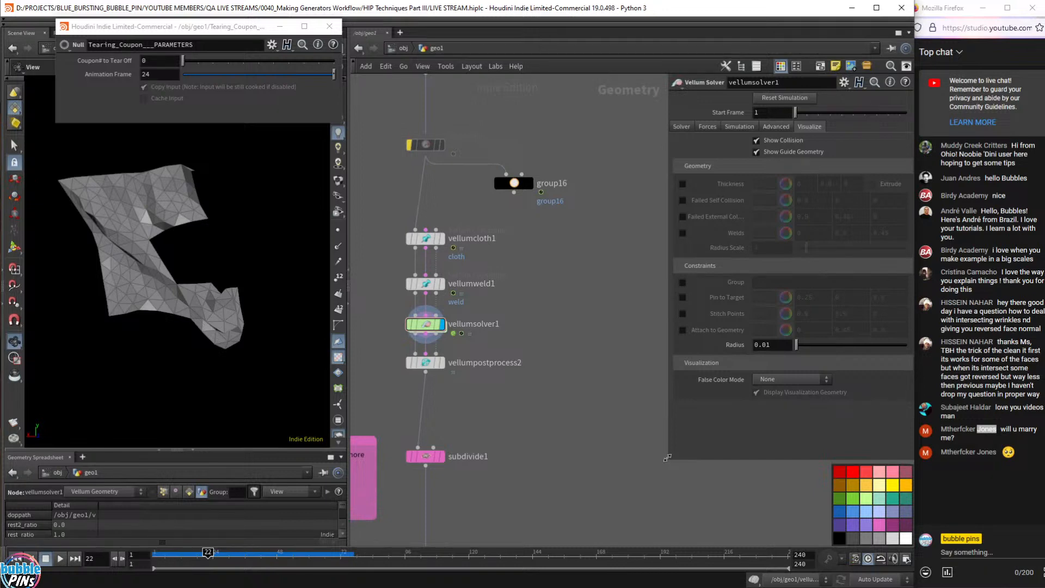
left_click_drag(518, 259, 402, 217)
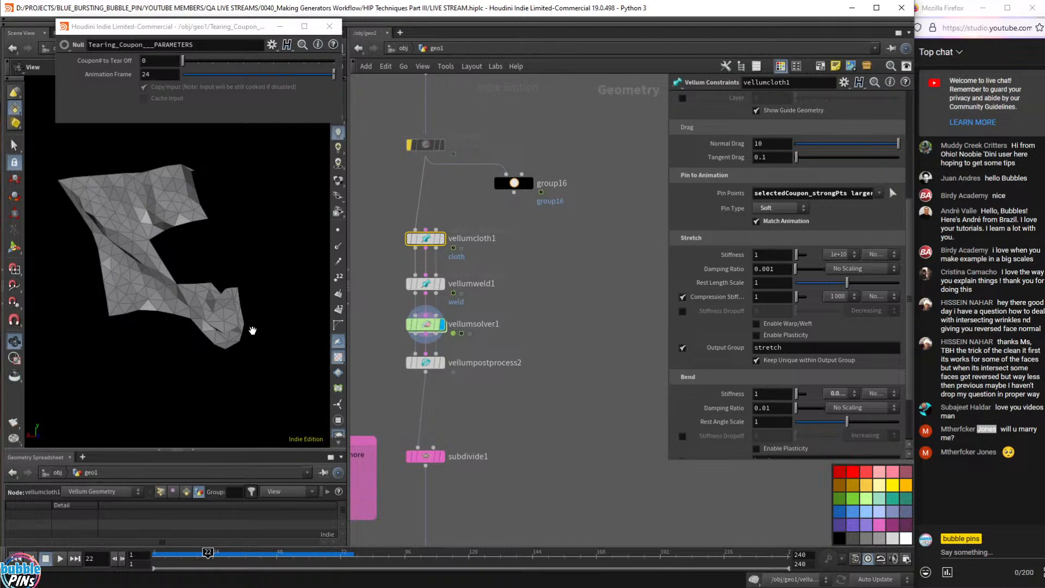
- Navigate up to the coupon nodes and display group10's grouped coupon points
mouse_move(444, 244)
scroll(544, 298, "down", 2)
middle_click_drag(591, 218, 552, 490)
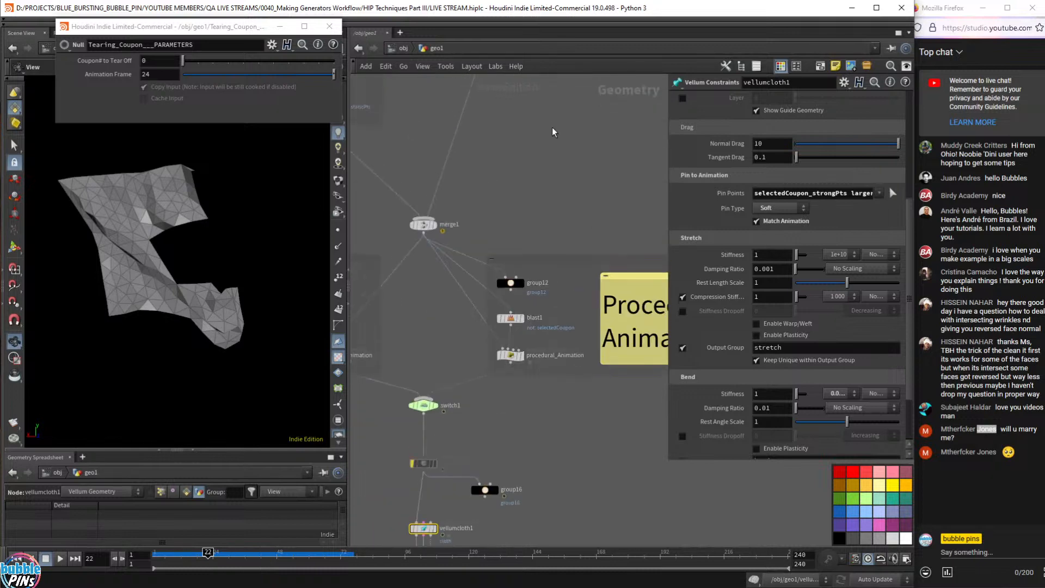
middle_click_drag(552, 130, 475, 544)
middle_click_drag(576, 175, 595, 374)
scroll(593, 372, "down", 2)
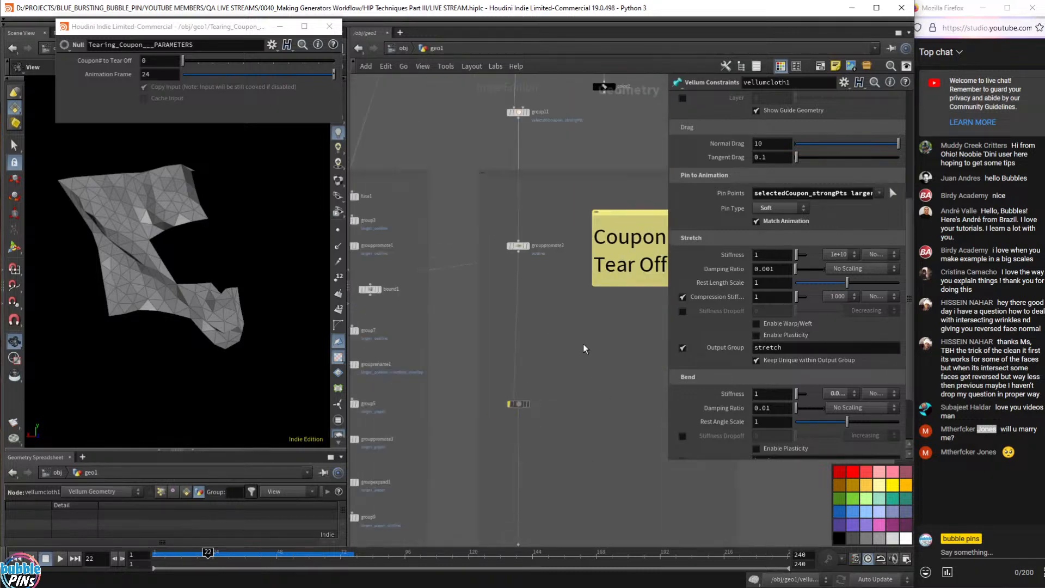
middle_click_drag(573, 233, 606, 397)
middle_click_drag(604, 148, 581, 218)
scroll(582, 221, "up", 5)
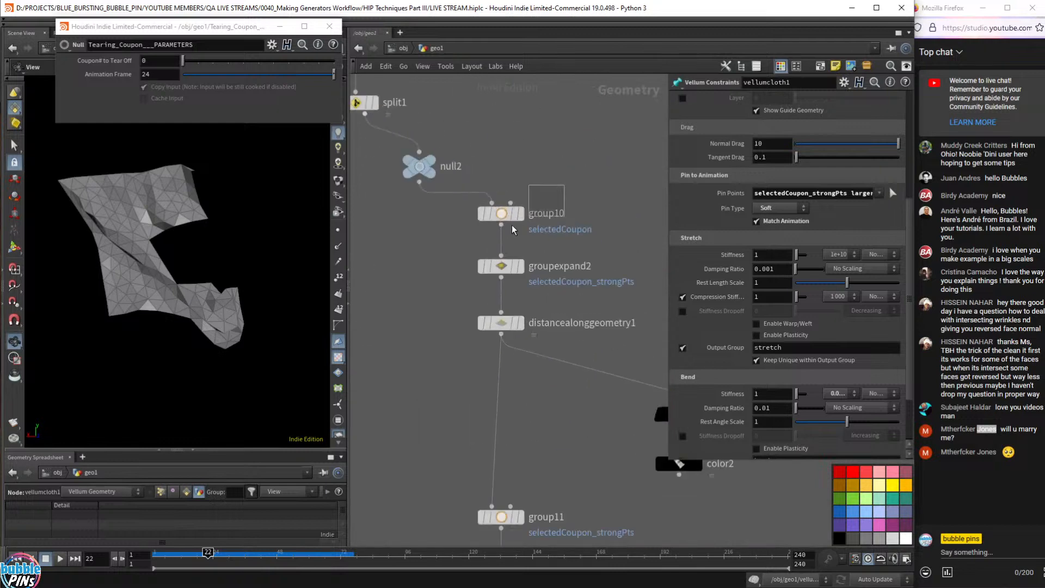
left_click(520, 216)
left_click(521, 214)
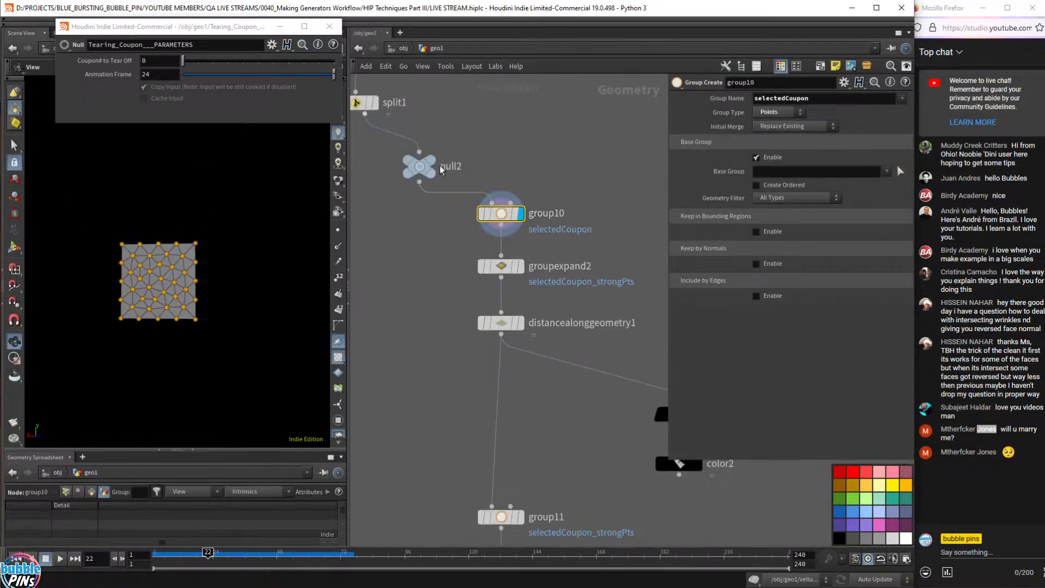
- Template split1 so the whole paper grid shows as a wireframe reference
middle_click_drag(438, 177, 547, 267)
left_click(479, 193)
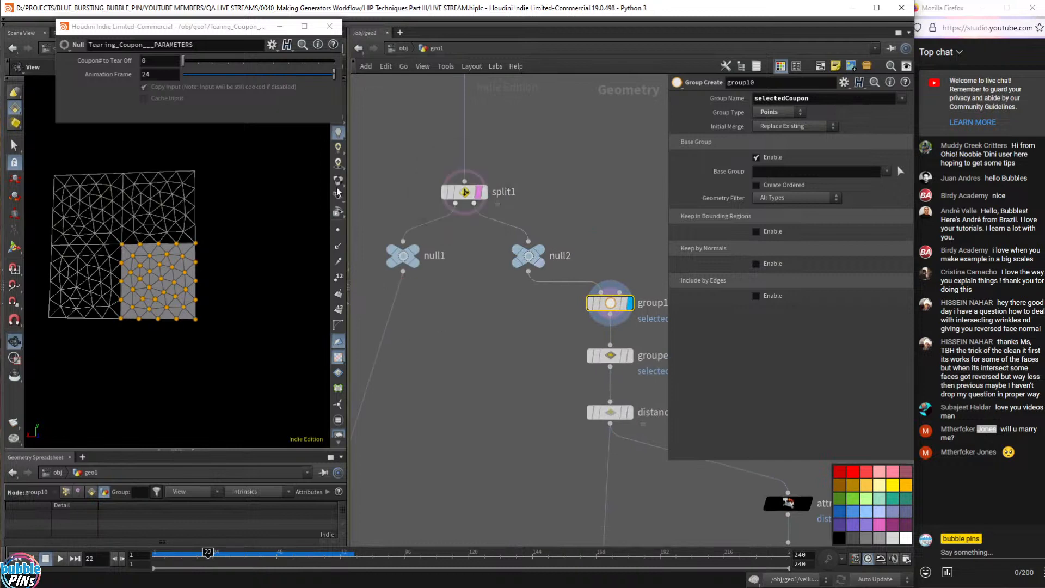
right_click_drag(172, 236, 238, 255)
left_click_drag(238, 254, 256, 252)
- Check split1 and group10, then display groupexpand2's single centre strong point
left_click_drag(540, 151, 380, 226)
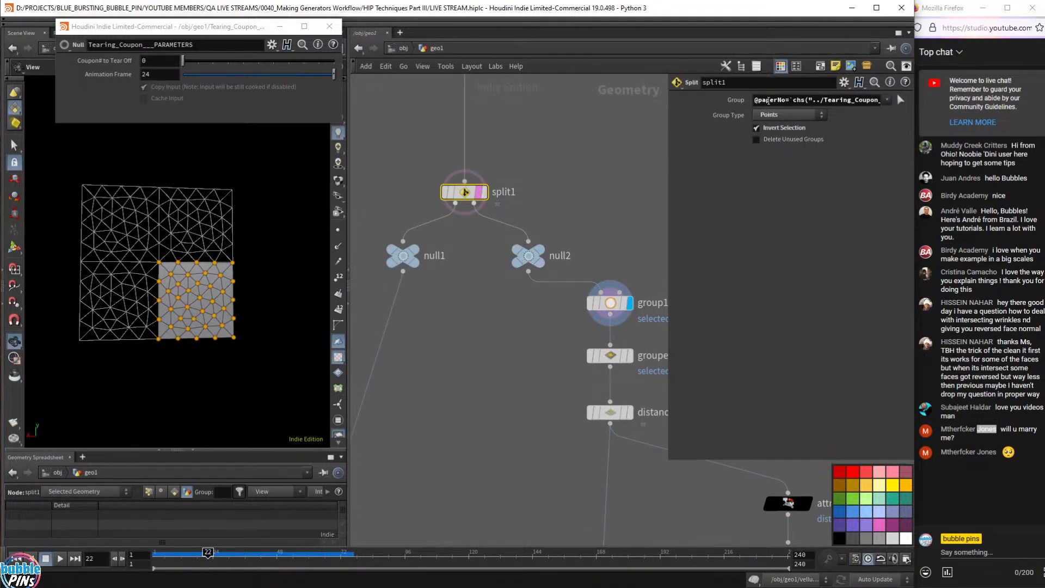
middle_click_drag(616, 246, 522, 195)
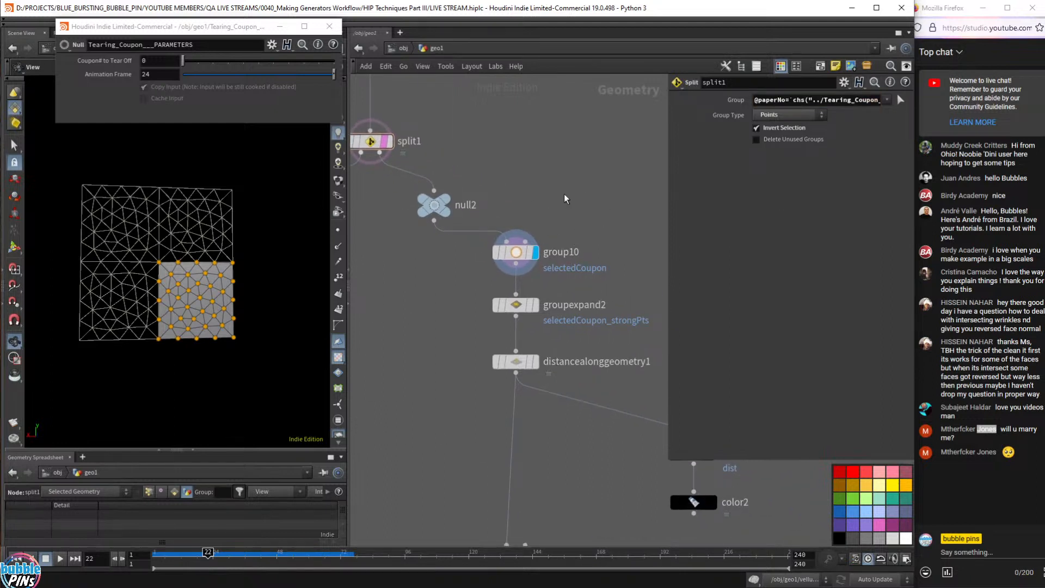
left_click_drag(615, 220, 500, 277)
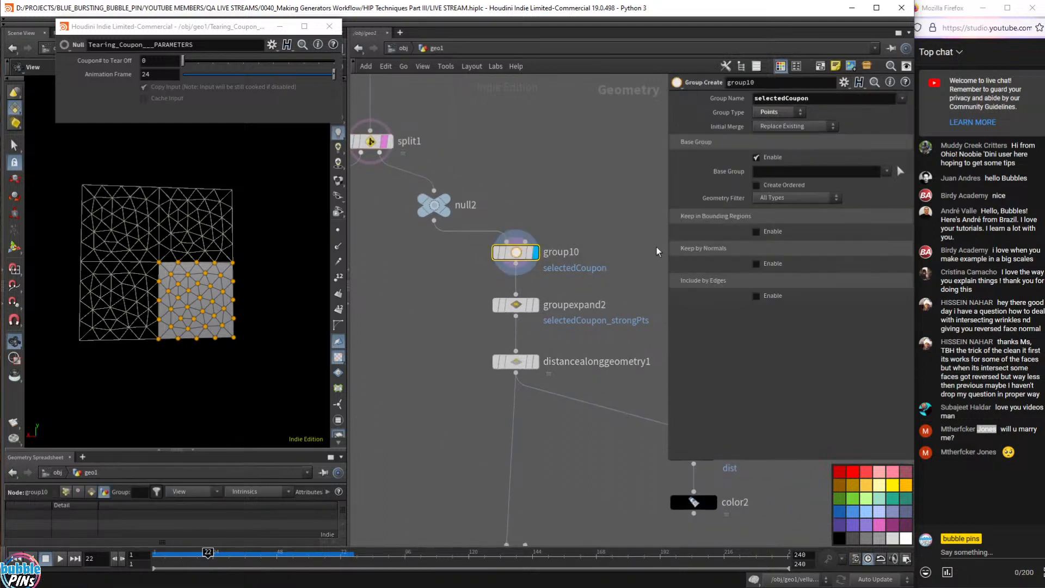
left_click_drag(233, 308, 165, 272)
mouse_move(541, 310)
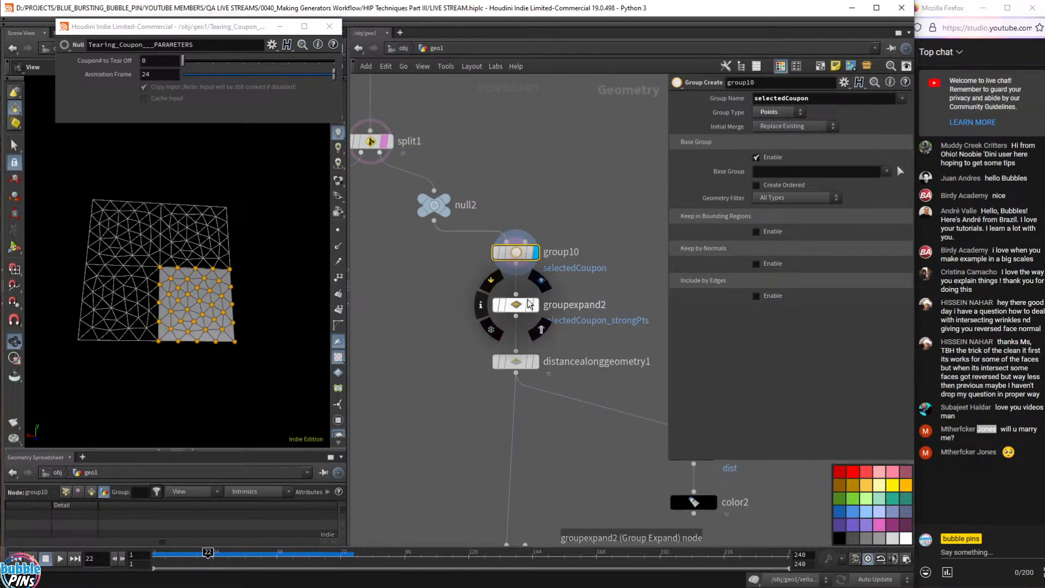
left_click(538, 307)
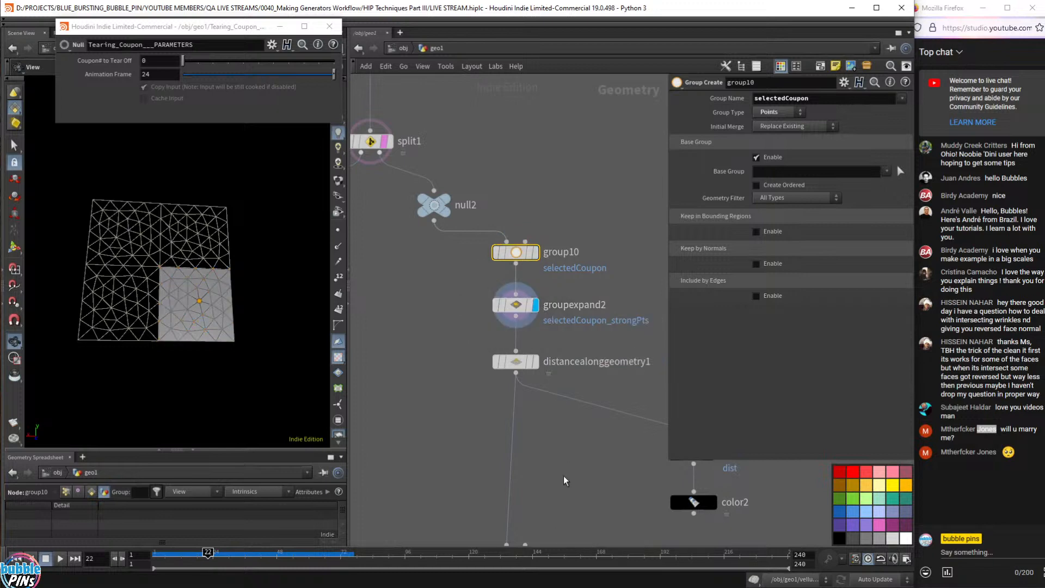
- Try groupexpand2 shrink Steps of -1, -4 and -5, then display distancealonggeometry1
left_click(518, 306)
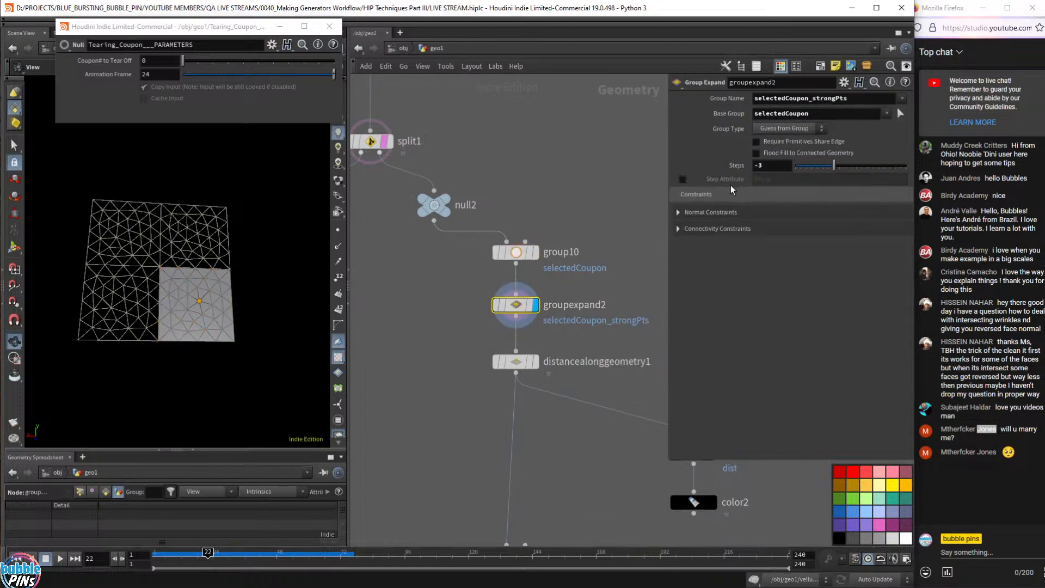
left_click(769, 166)
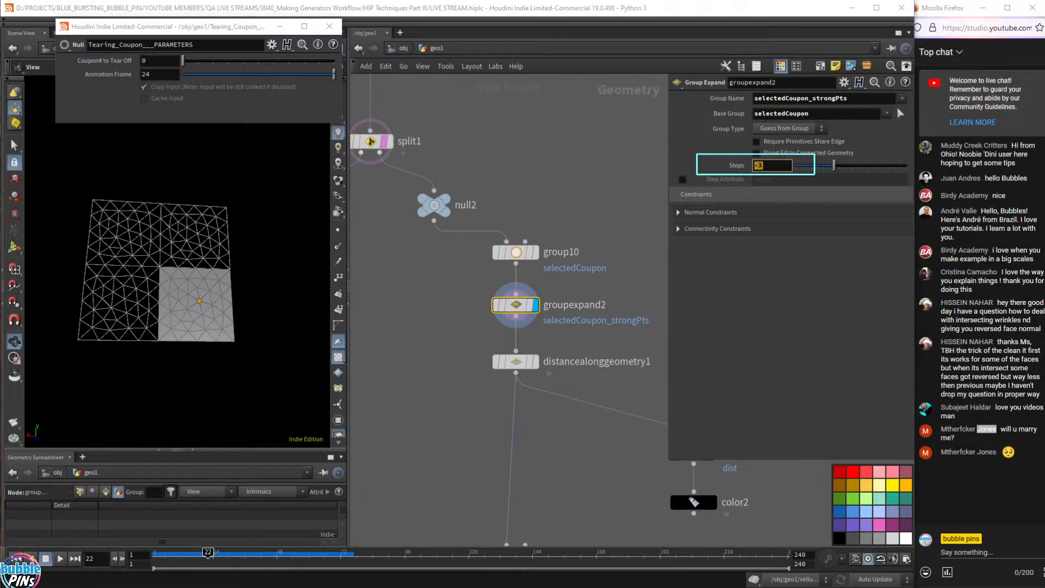
left_click(781, 169)
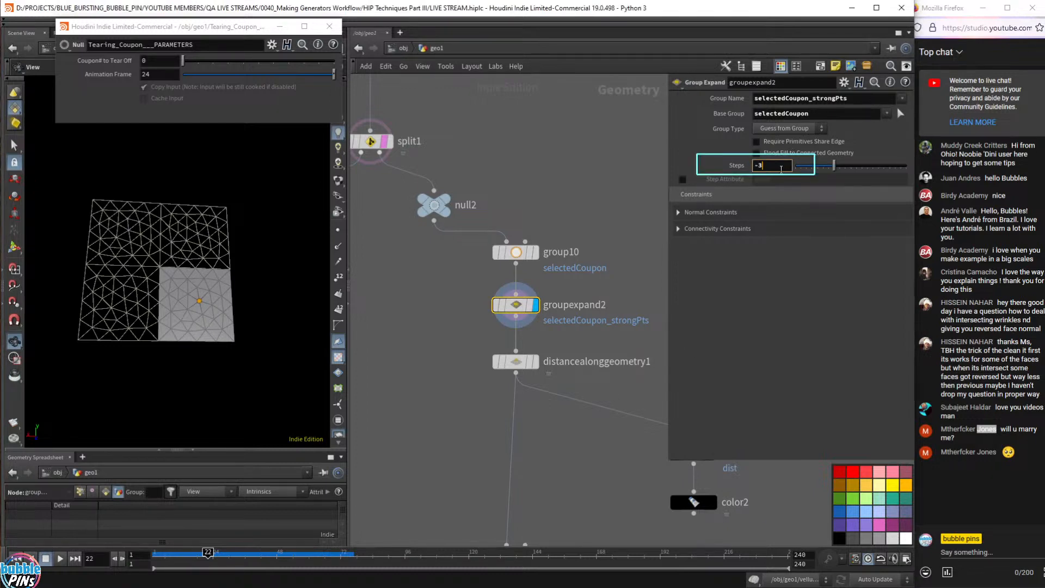
key("BackSpace")
type("1")
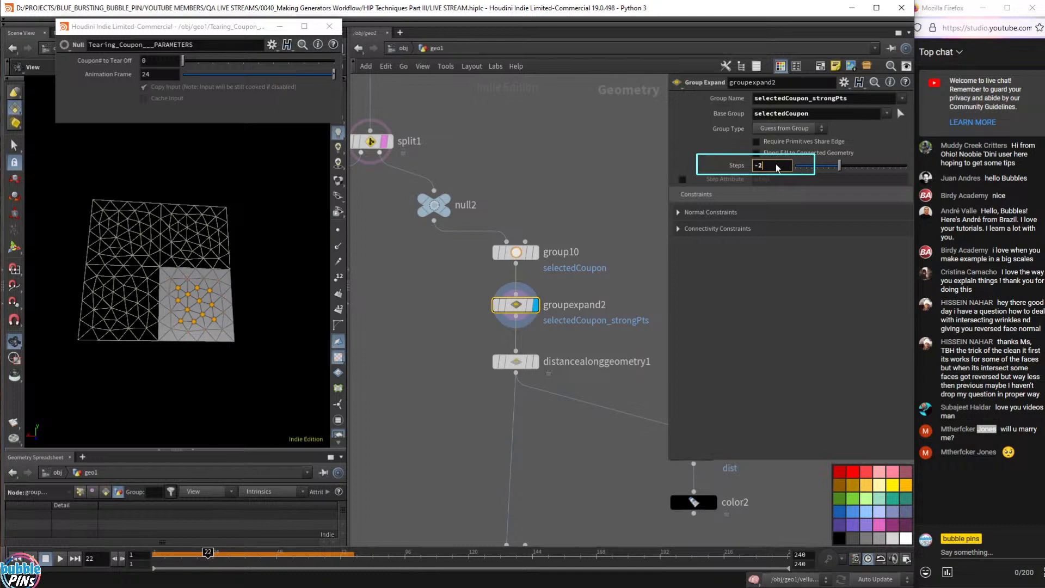
key("BackSpace")
type("4")
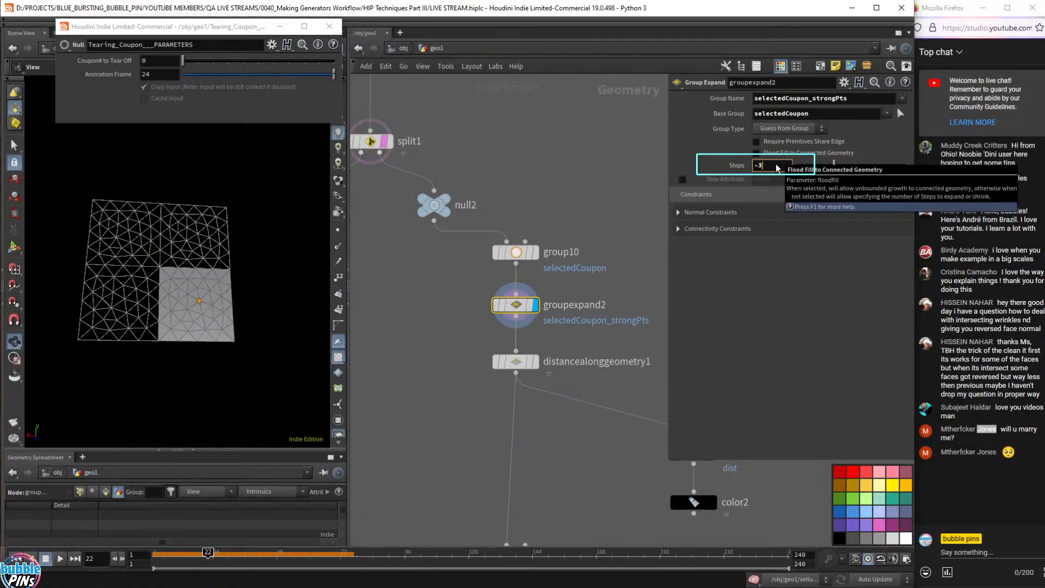
key("BackSpace")
type("5")
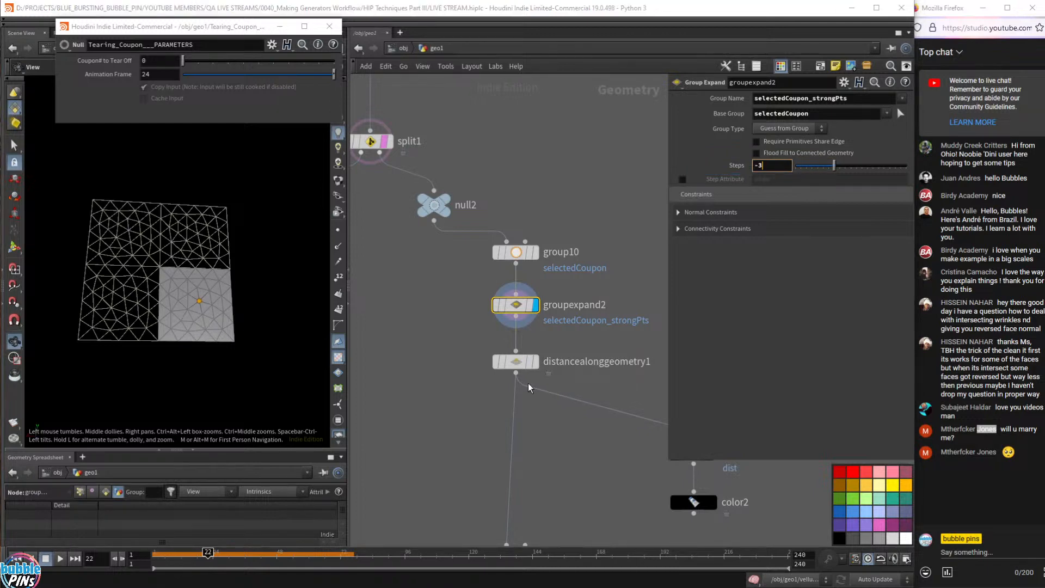
left_click(518, 364)
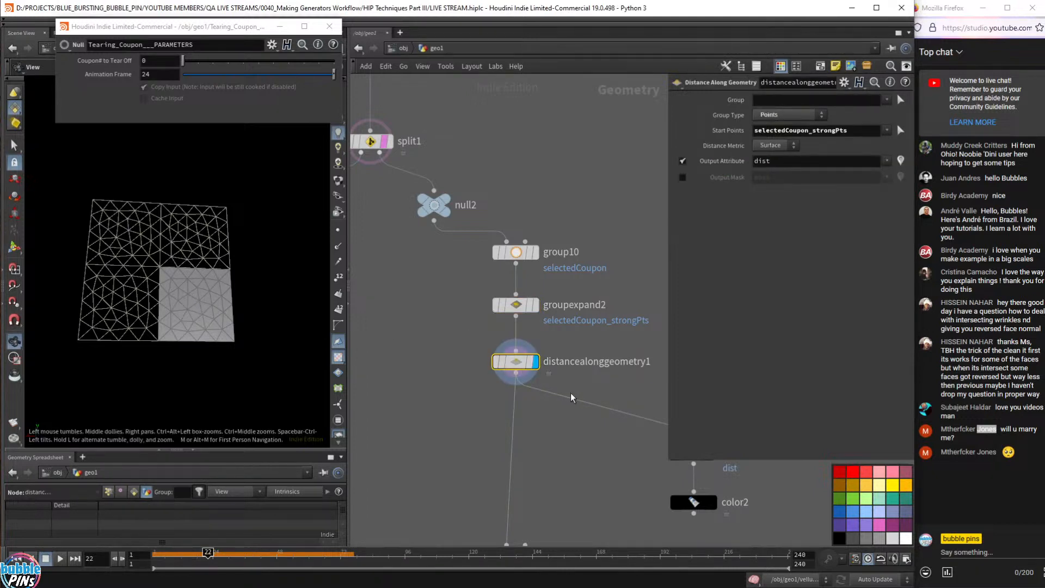
- Display groupexpand2 to show selectedCoupon shrunk -3 steps to one central point
middle_click_drag(605, 390, 499, 299)
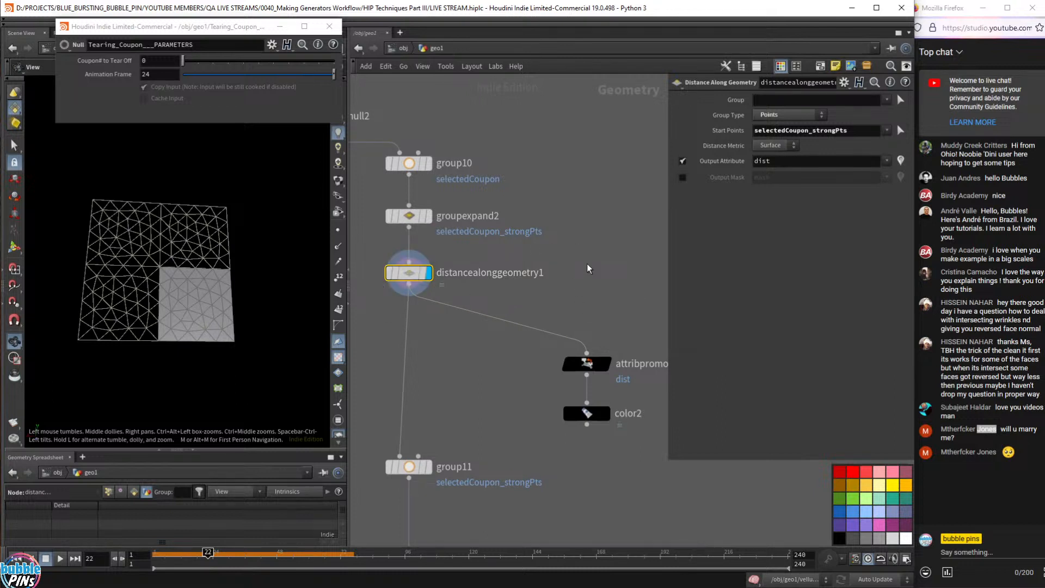
mouse_move(386, 282)
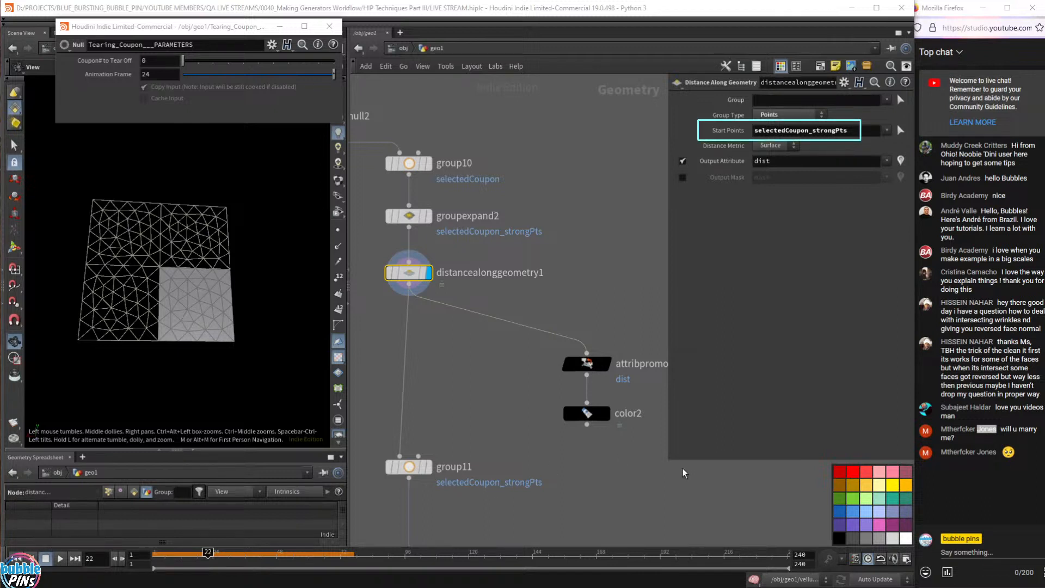
left_click(413, 216)
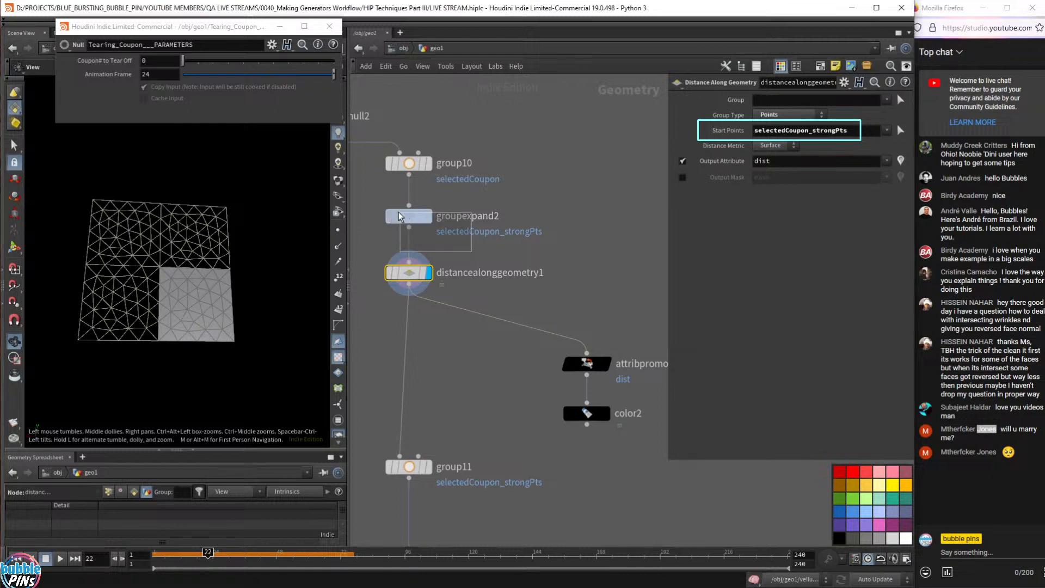
left_click(430, 216)
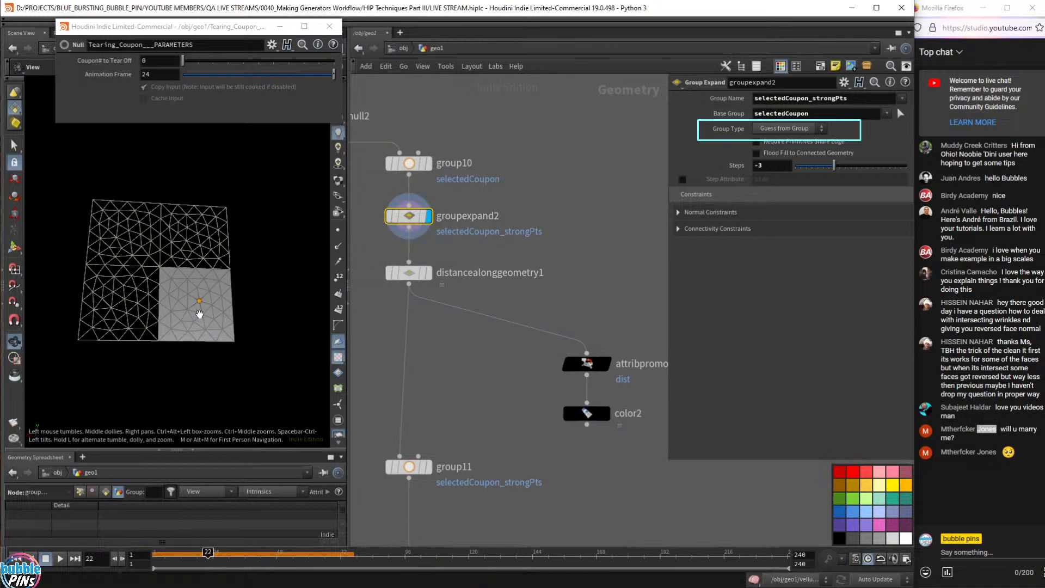
mouse_move(427, 283)
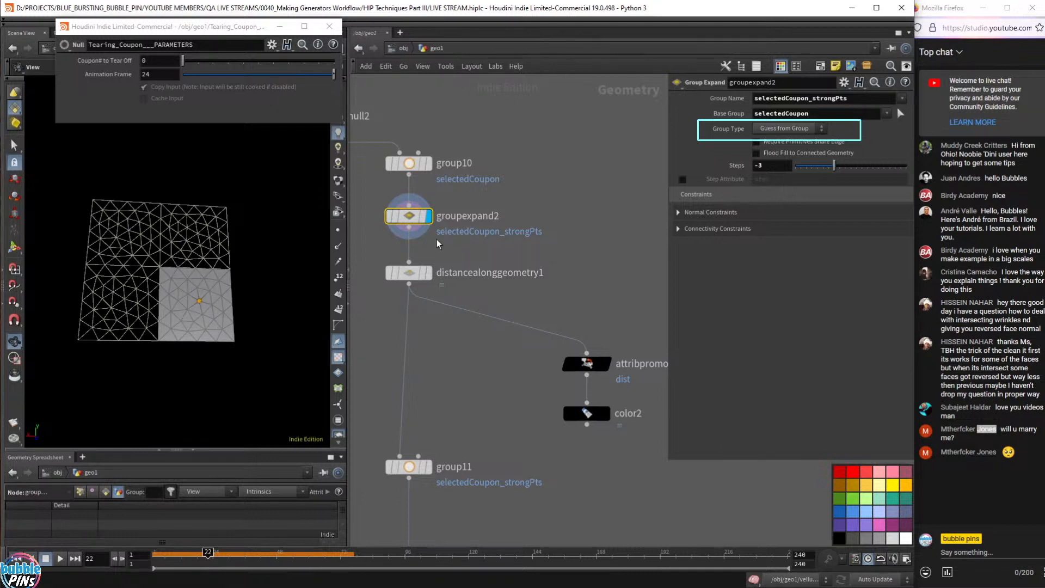
mouse_move(610, 417)
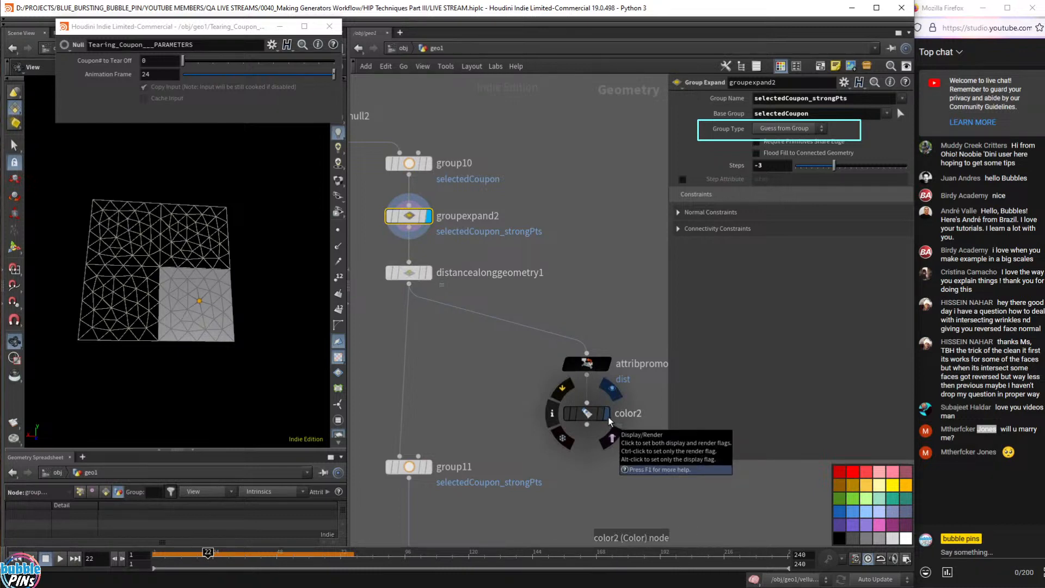
- Display color2's green-to-red dist ramp on the coupon, zoomed in and compared with groupexpand2
left_click(608, 417)
left_click(583, 416)
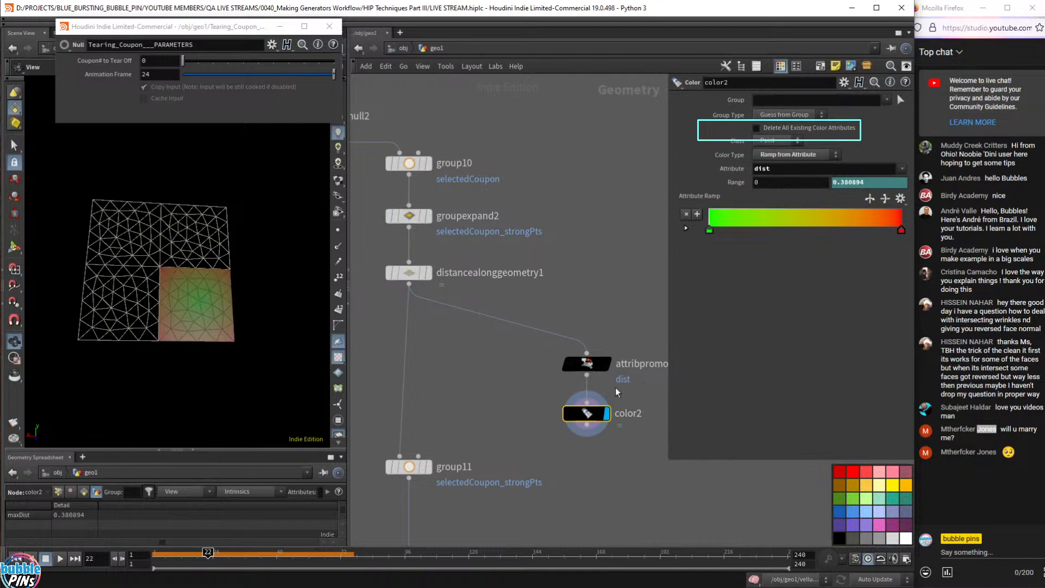
left_click_drag(165, 299, 206, 303)
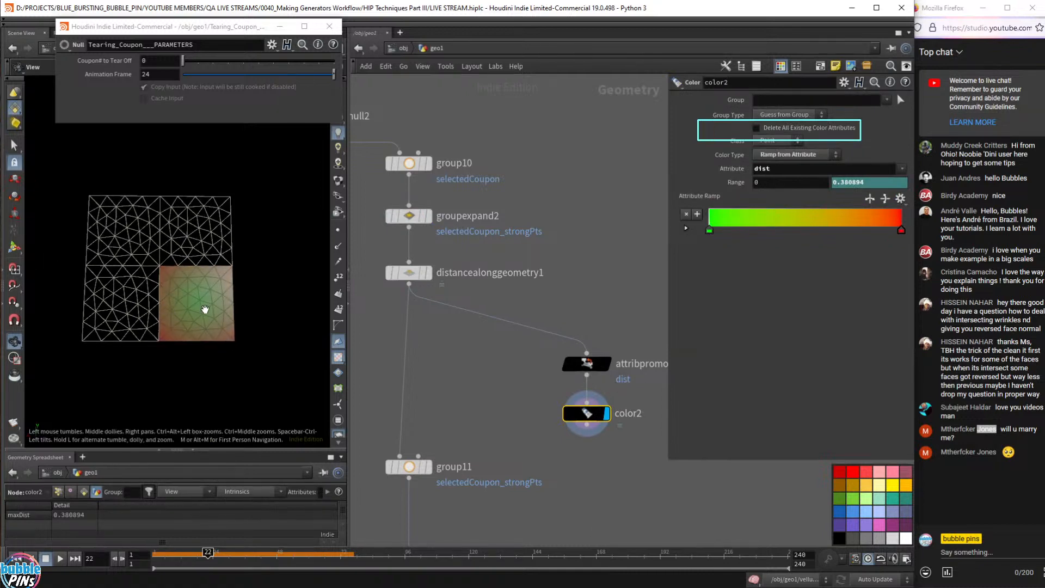
scroll(234, 319, "up", 6)
right_click_drag(226, 318, 306, 325)
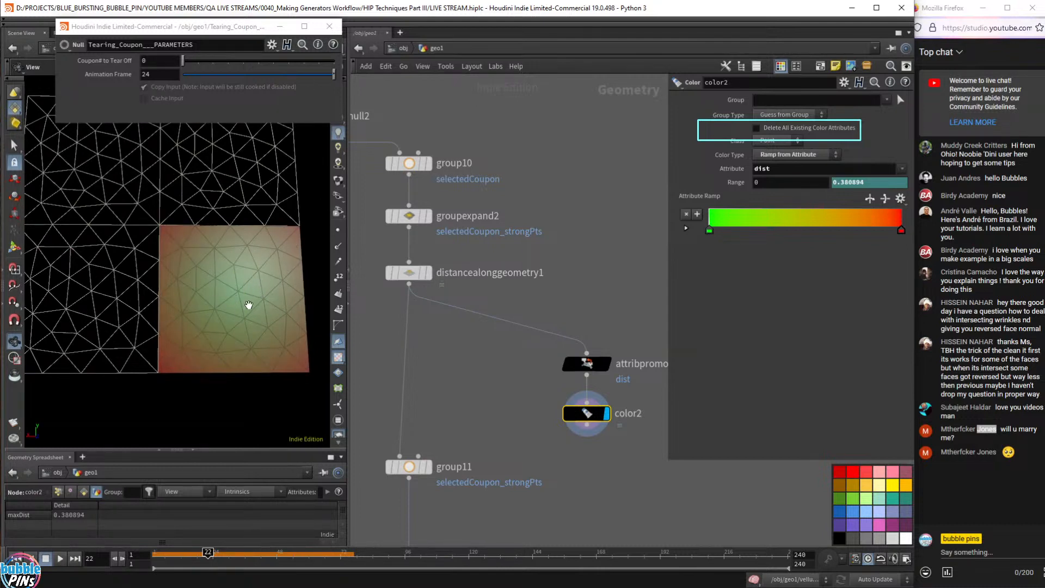
left_click(428, 216)
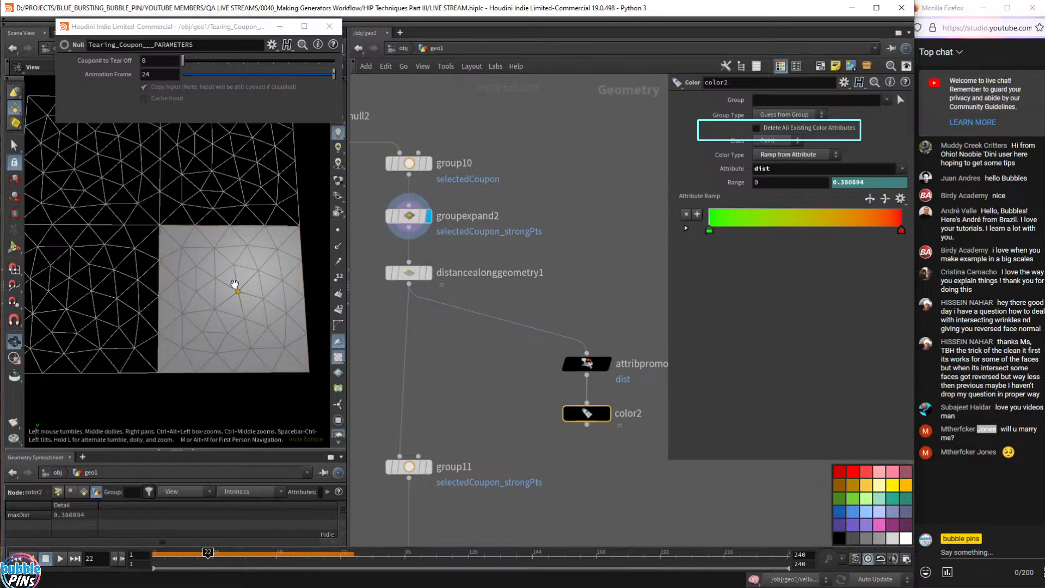
left_click(606, 413)
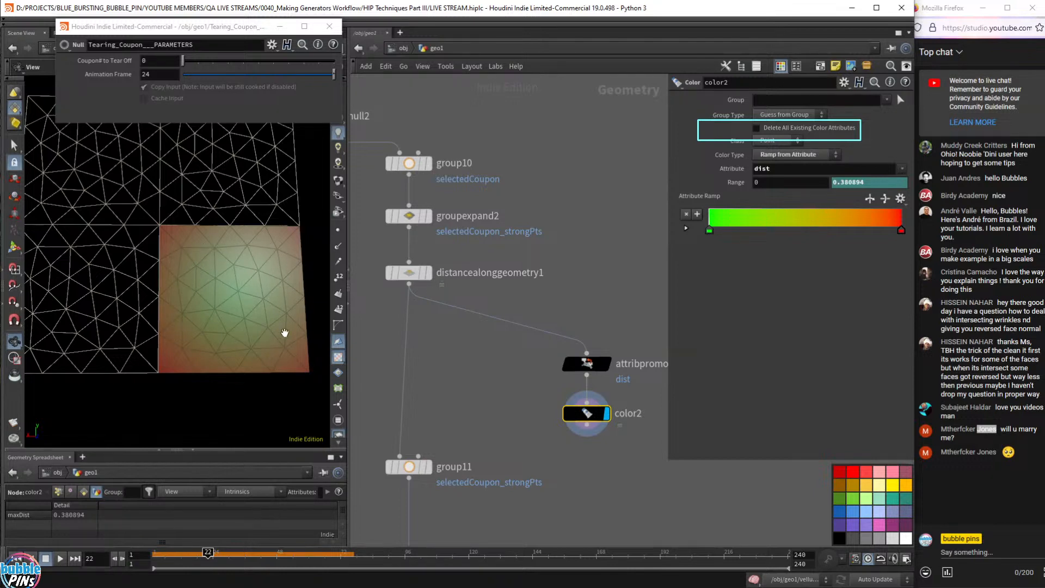
- Display group11's points in the viewport
scroll(469, 376, "down", 5)
scroll(482, 370, "up", 3)
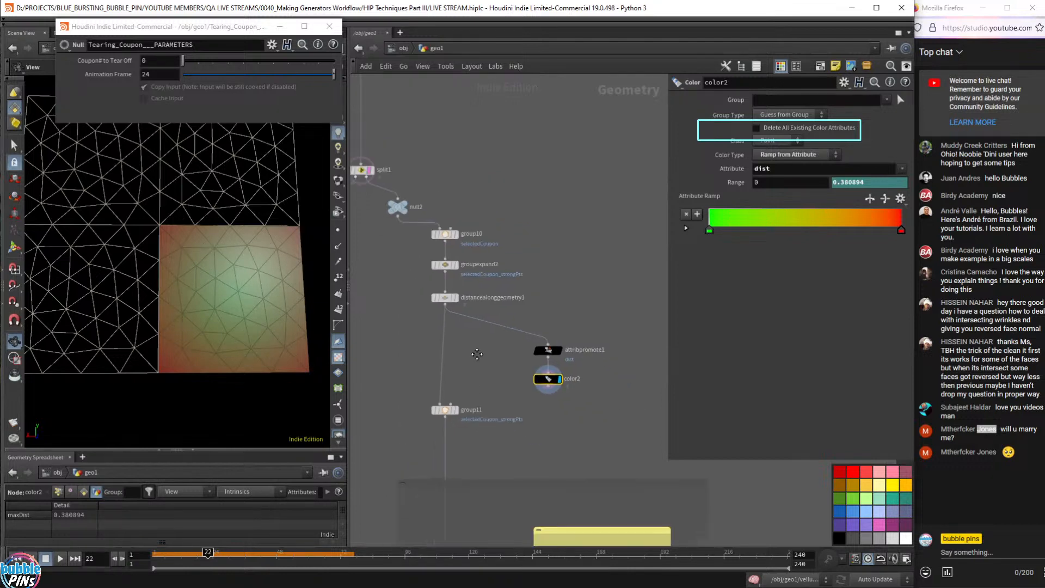
scroll(483, 364, "up", 2)
left_click(447, 413)
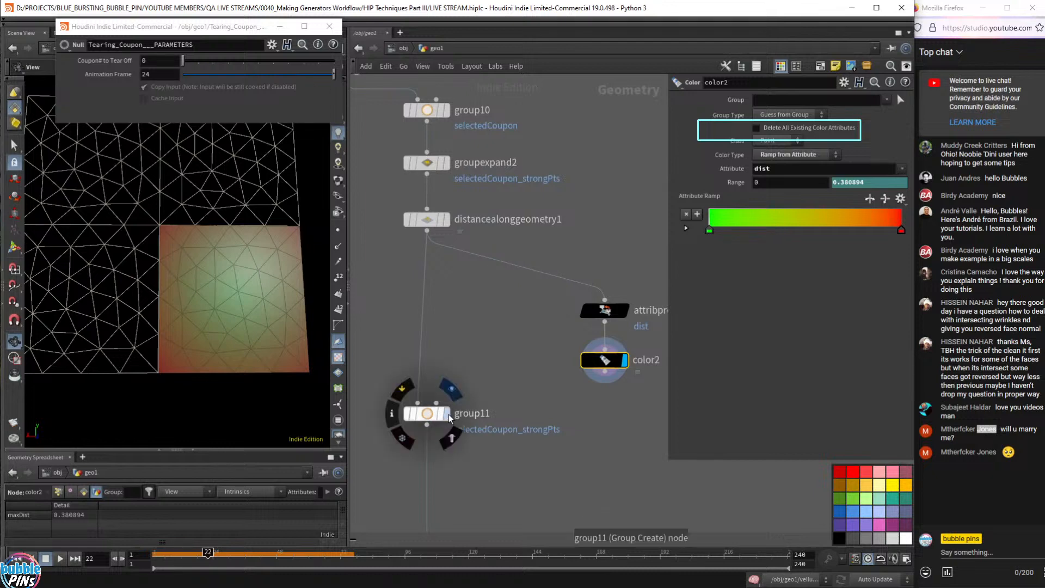
left_click(430, 420)
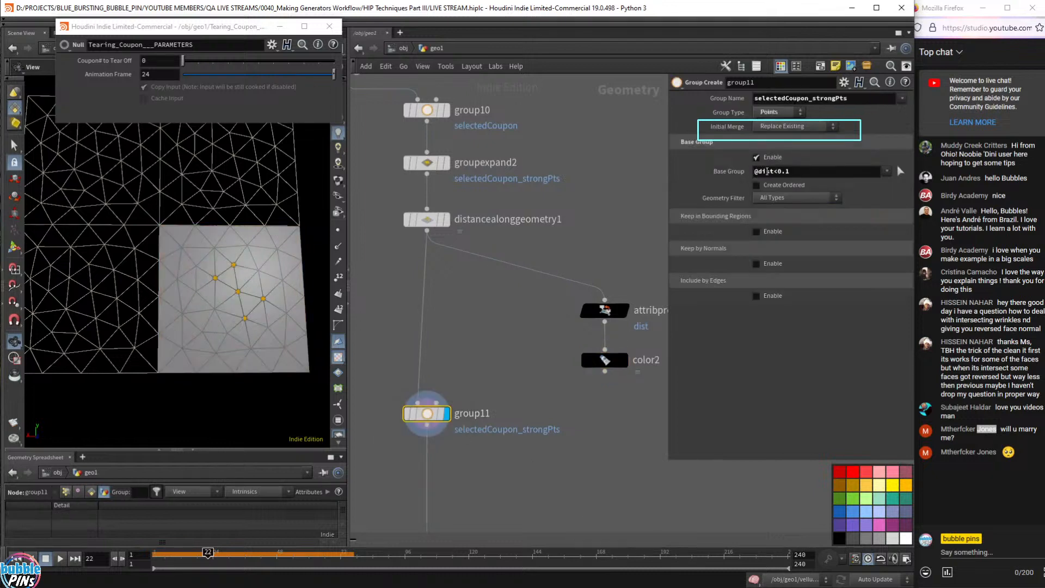
left_click(759, 172)
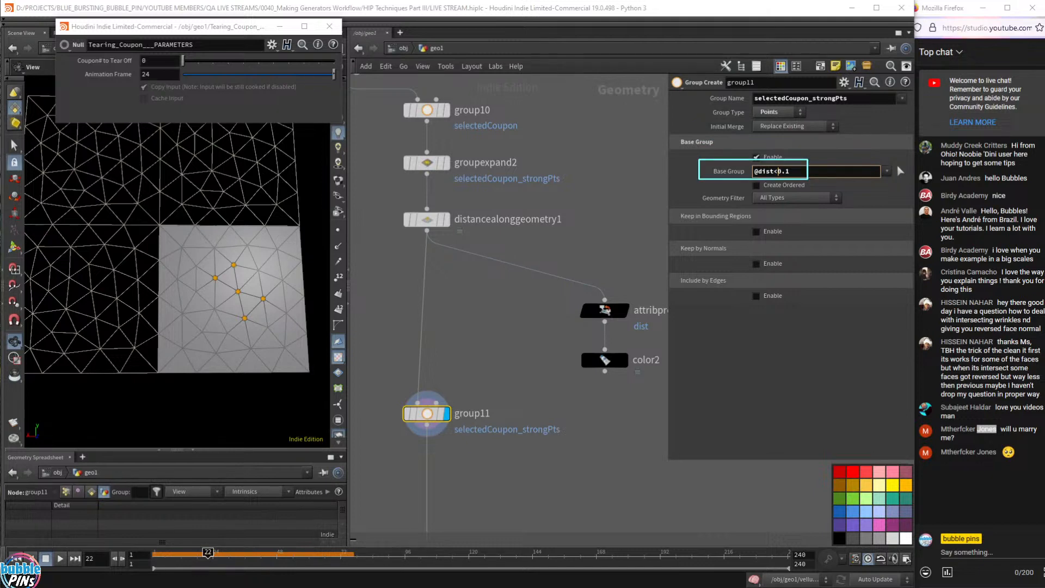
left_click(448, 169)
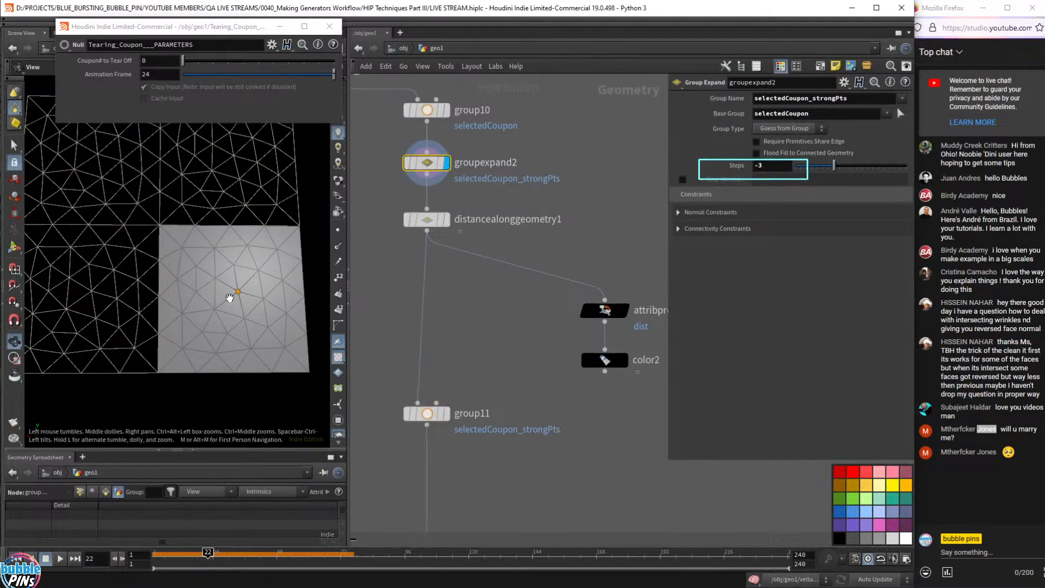
left_click(447, 415)
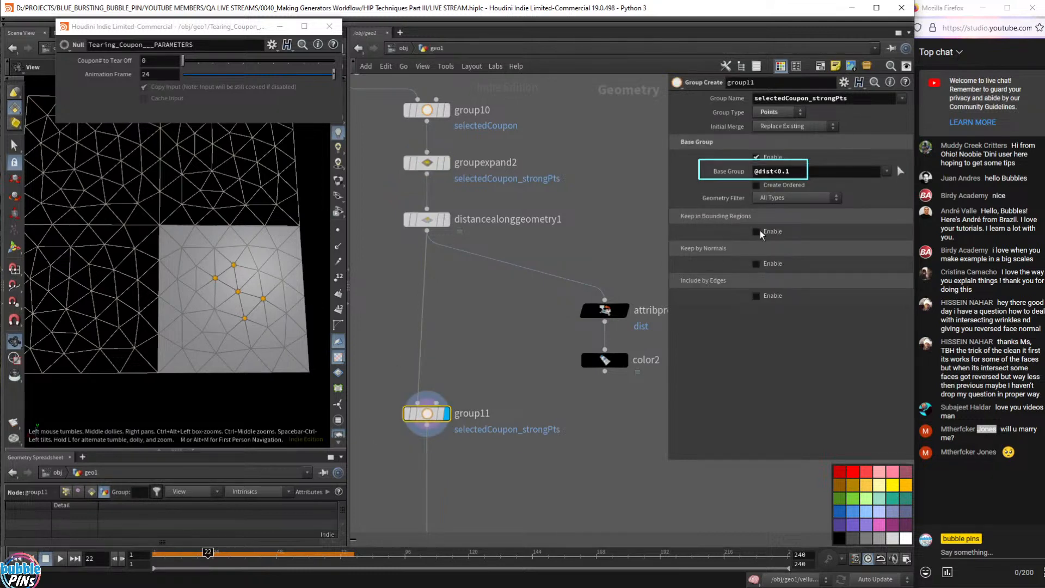
key("Return")
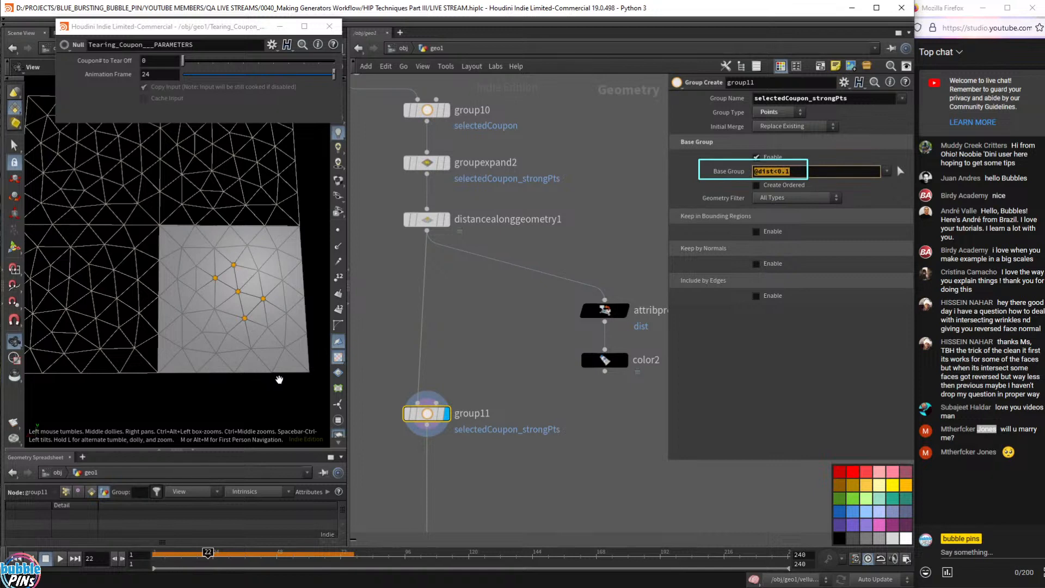
- Box-select the distance, promote, colour and group11 nodes
left_click_drag(634, 153, 357, 445)
left_click_drag(642, 196, 393, 448)
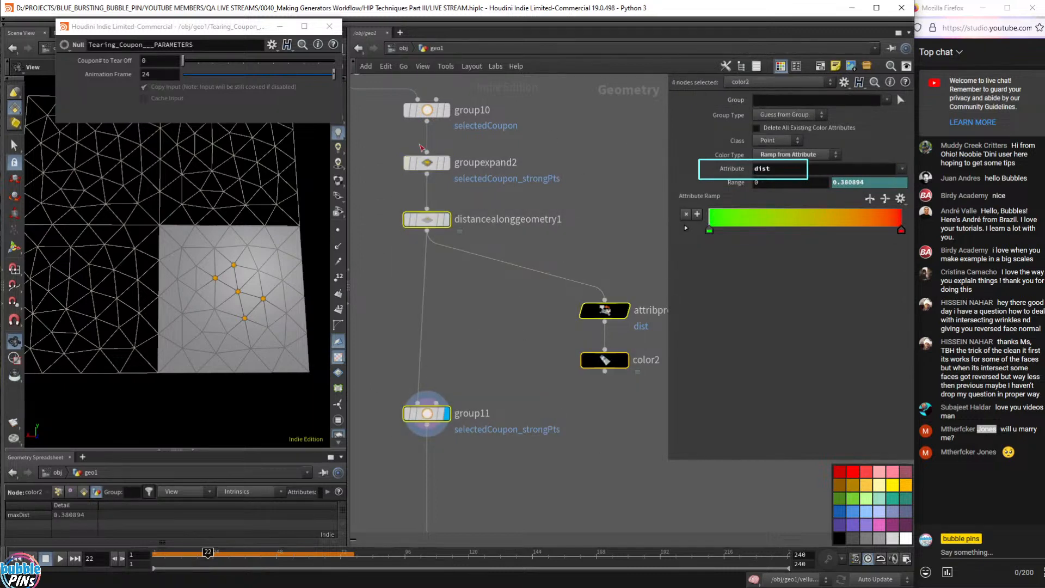
left_click_drag(388, 199, 639, 462)
- Bypass the four distance-based nodes and inspect groupexpand2's Steps value
left_click(407, 220)
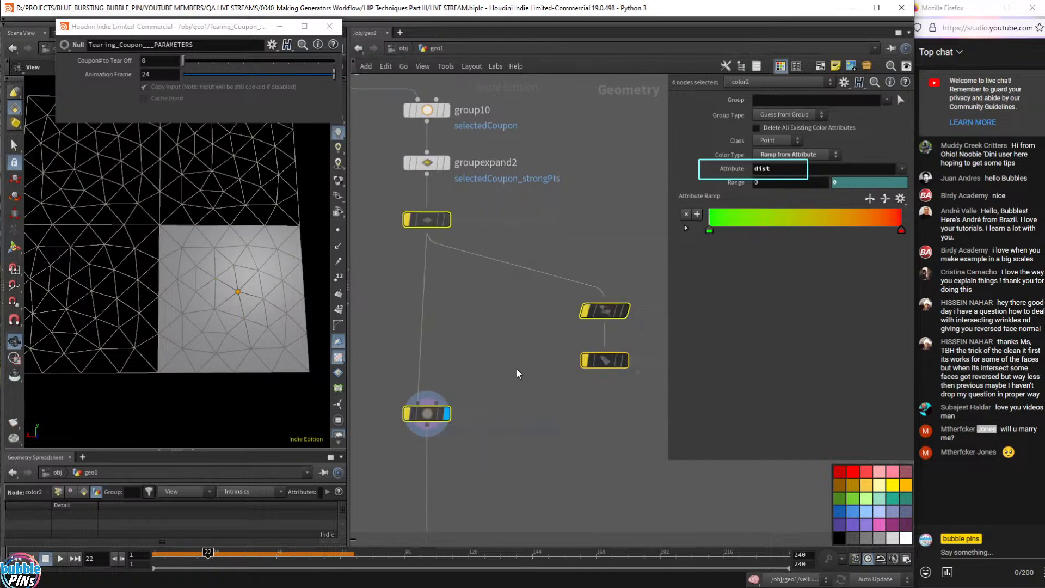
left_click(430, 166)
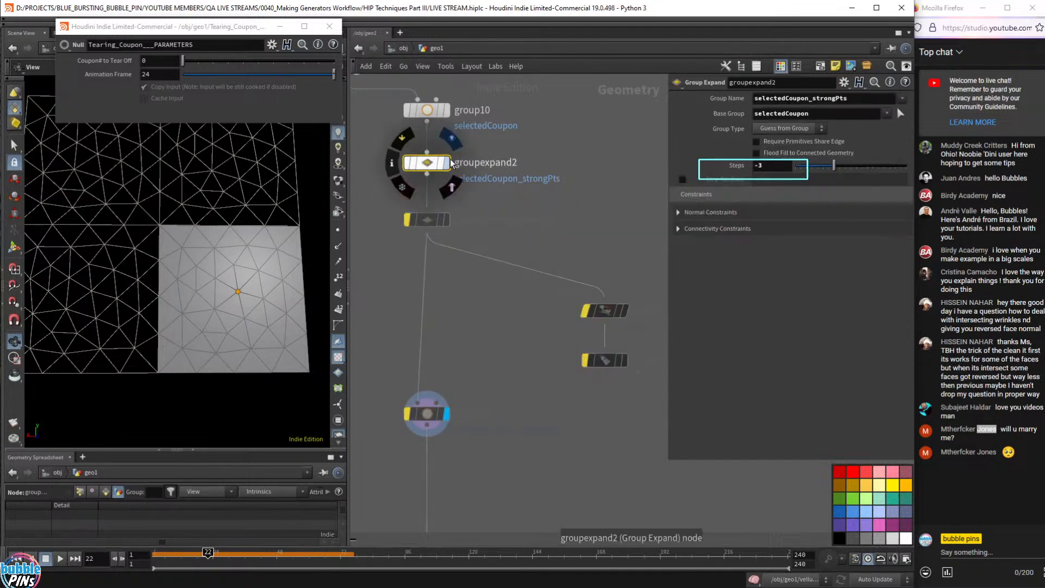
left_click(772, 167)
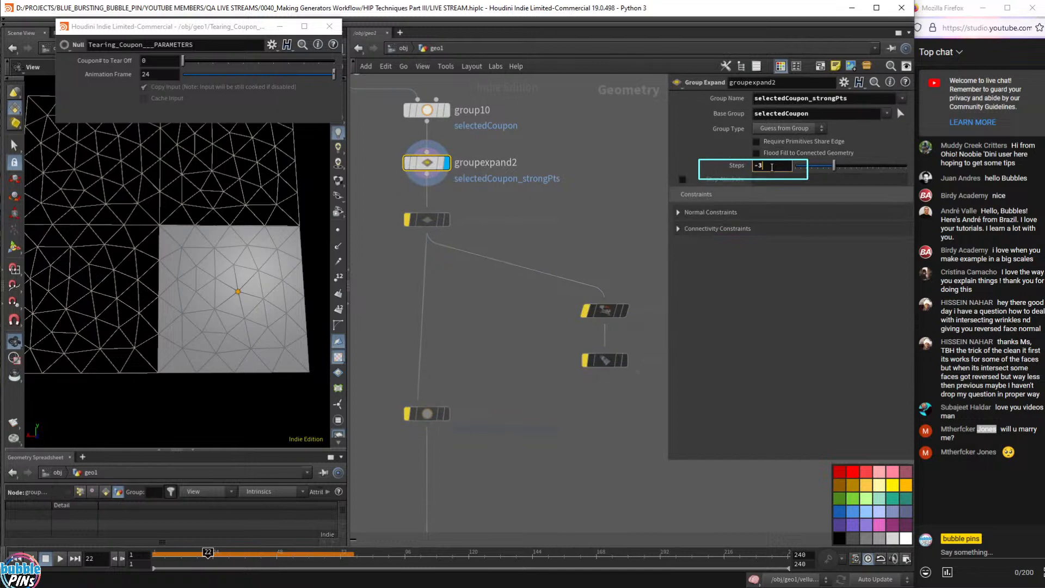
scroll(772, 168, "up", 1)
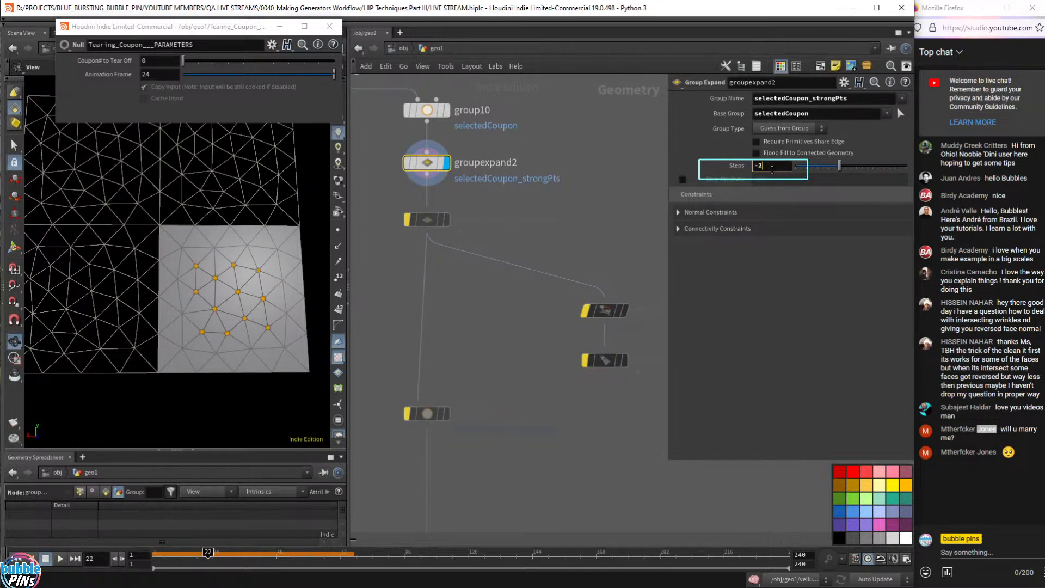
left_click_drag(235, 329, 250, 294)
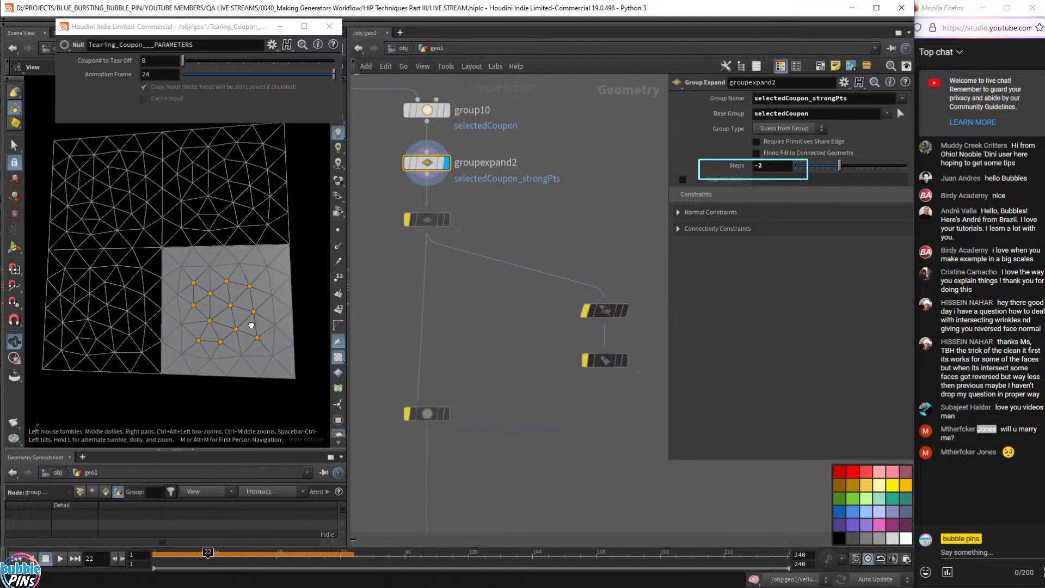
- Orbit around the coupon to examine the -3 step strong-point group
left_click(777, 169)
scroll(778, 169, "down", 1)
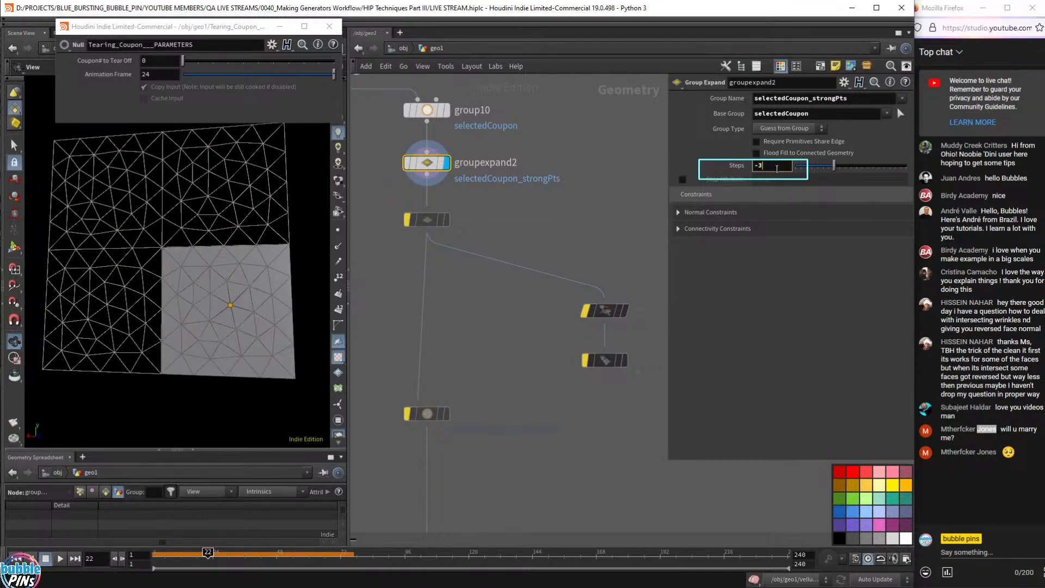
left_click_drag(230, 313, 256, 305)
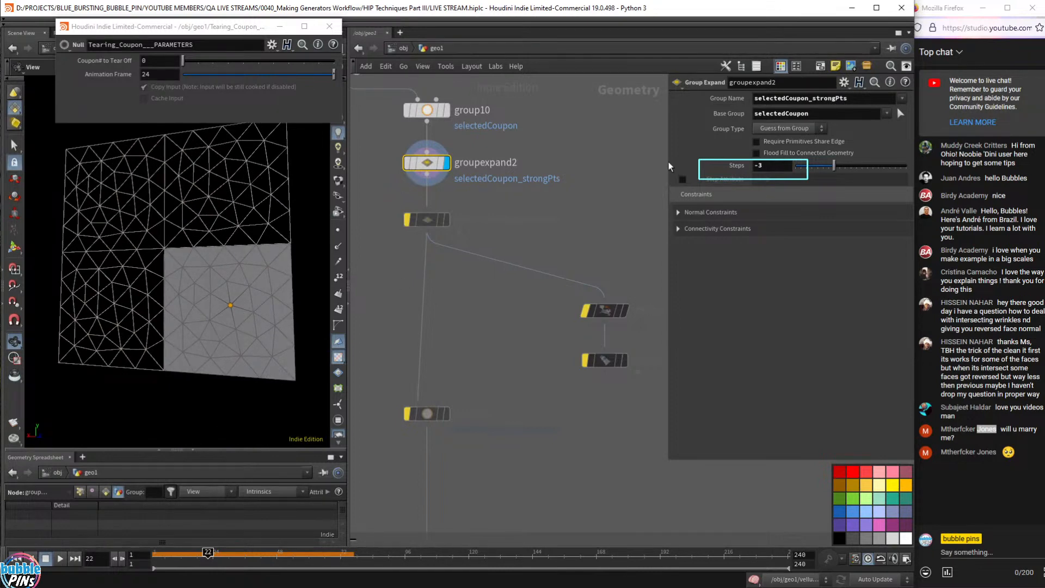
mouse_move(232, 311)
left_mouse_down()
mouse_move(252, 305)
mouse_move(238, 314)
mouse_move(240, 297)
left_mouse_up()
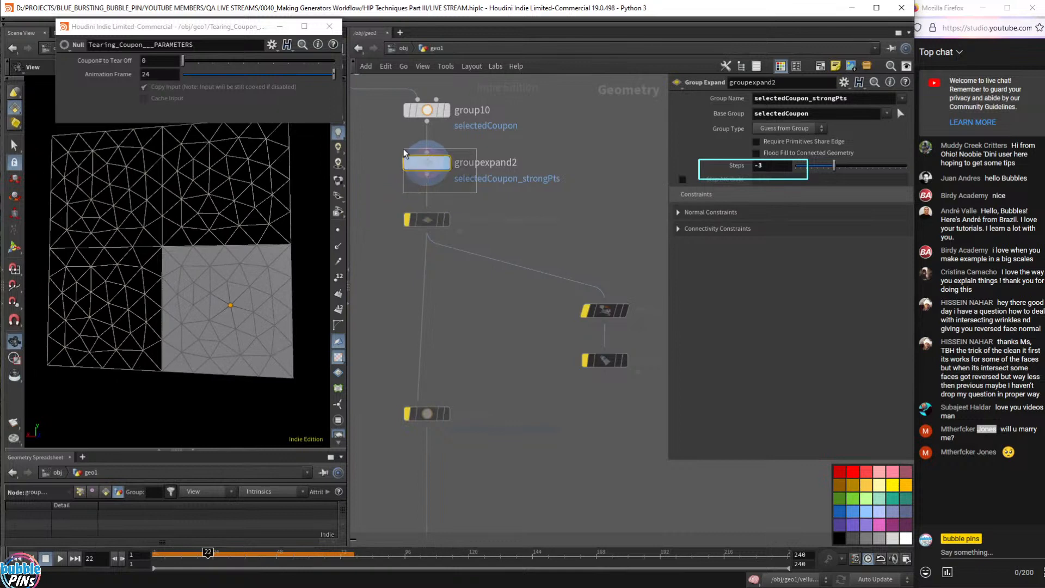
left_click(778, 170)
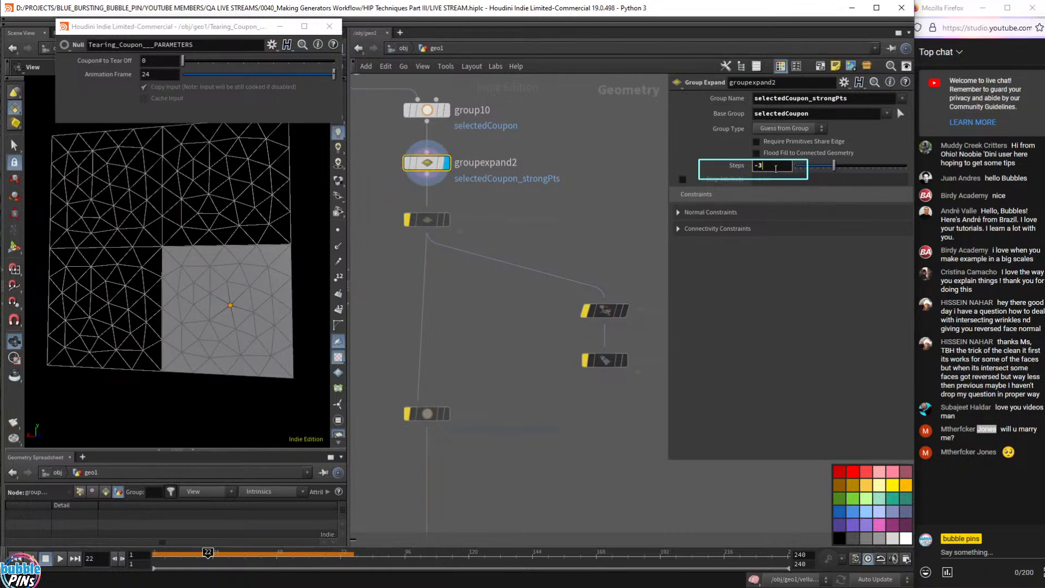
scroll(776, 169, "up", 1)
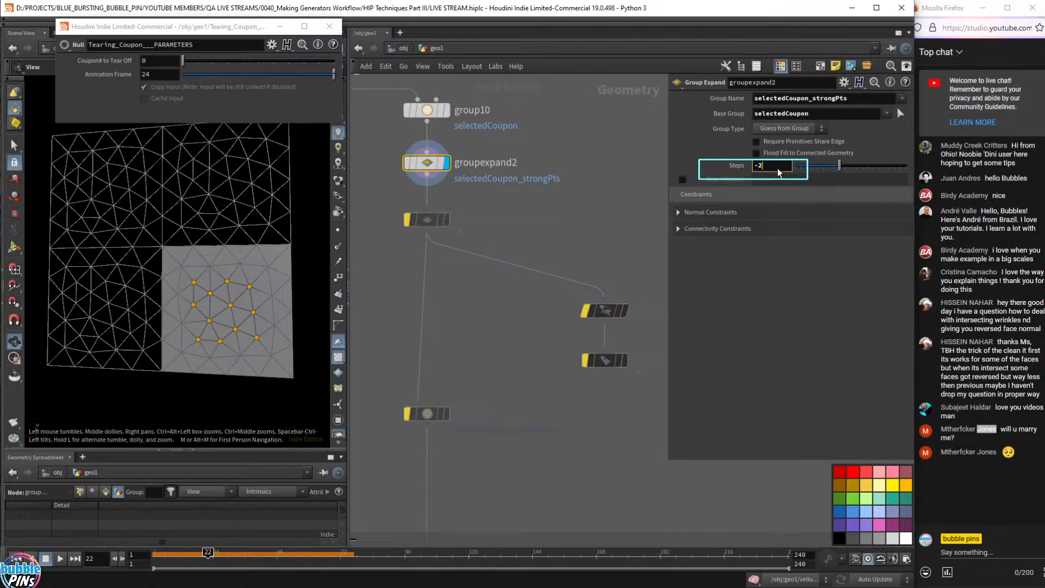
scroll(777, 170, "down", 1)
mouse_move(234, 294)
left_mouse_down()
mouse_move(257, 289)
mouse_move(237, 296)
mouse_move(224, 276)
mouse_move(225, 306)
left_mouse_up()
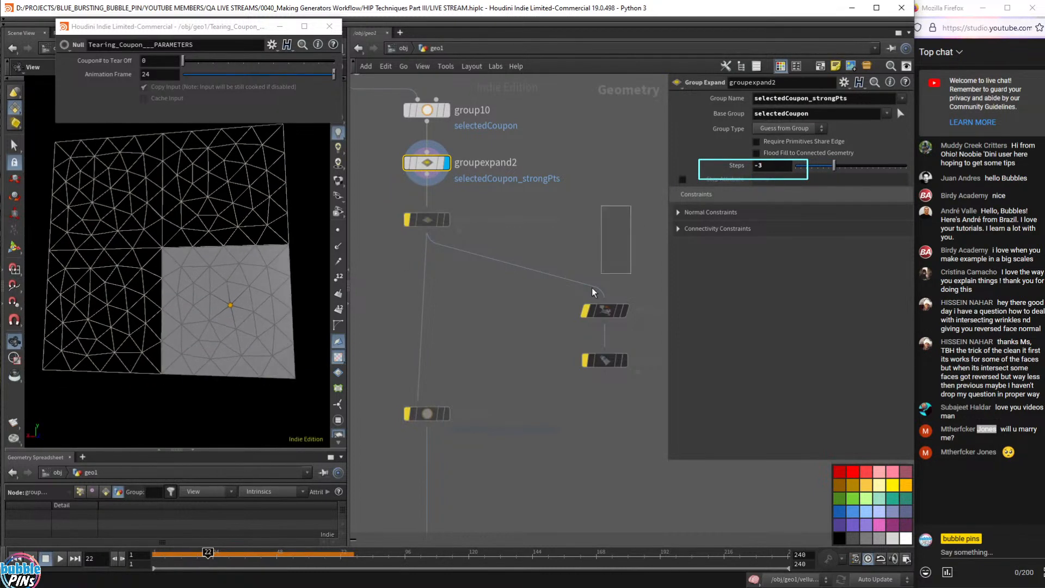
- Re-enable the four distance-based nodes and reopen groupexpand2's settings
left_click_drag(592, 292, 394, 455)
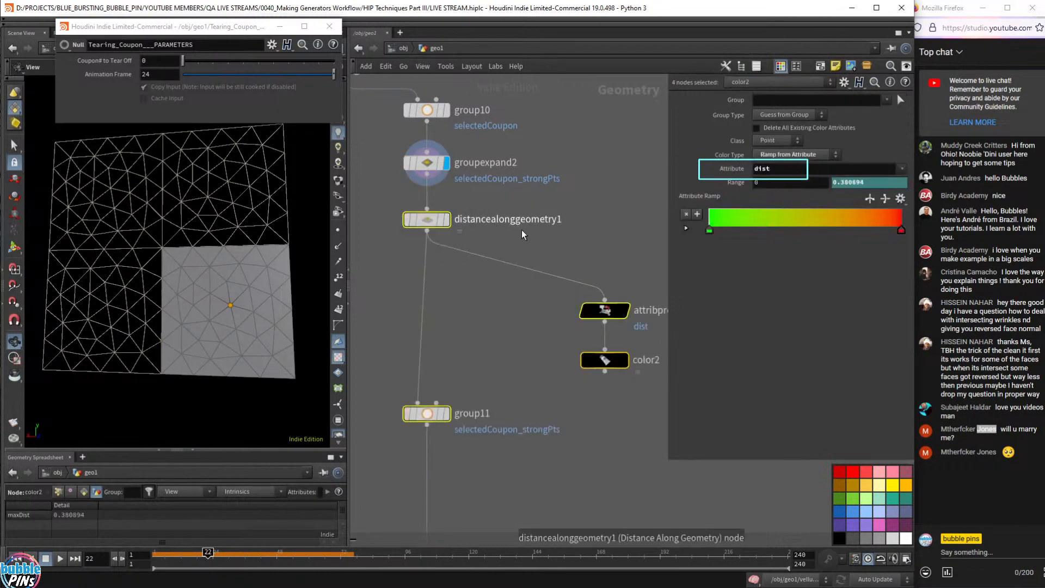
left_click(522, 234)
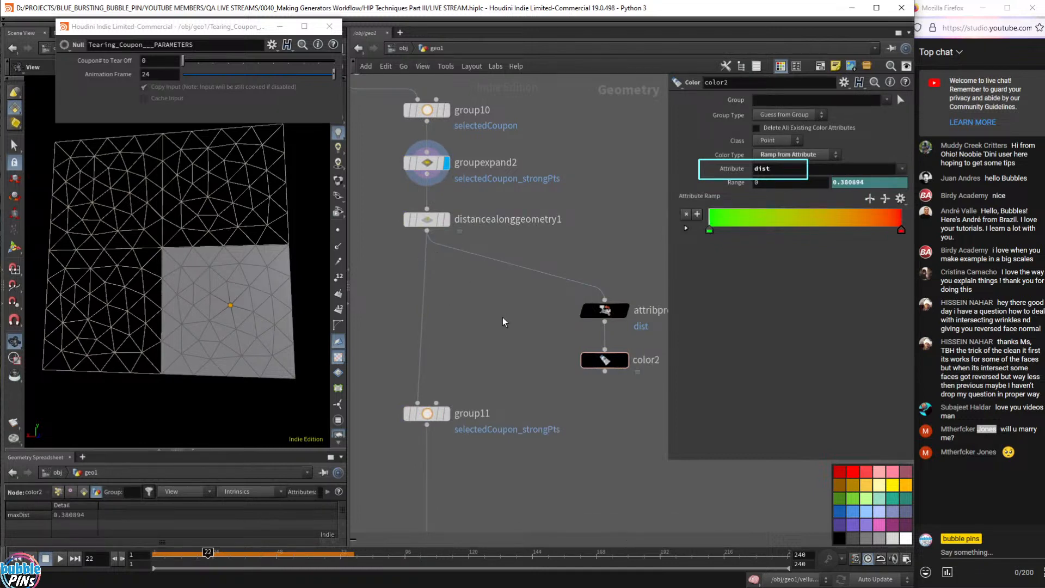
scroll(538, 199, "down", 2)
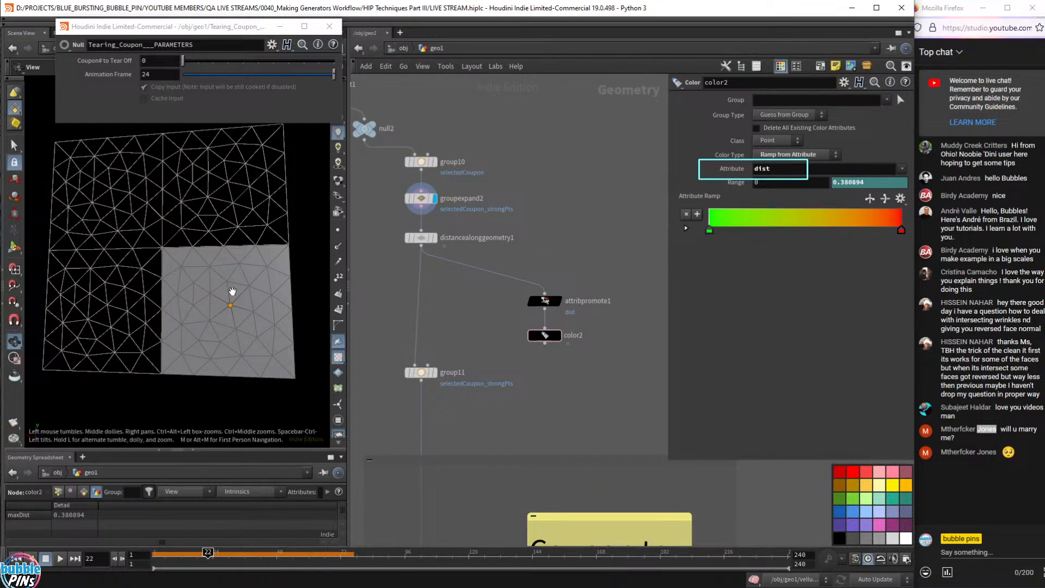
left_click(420, 200)
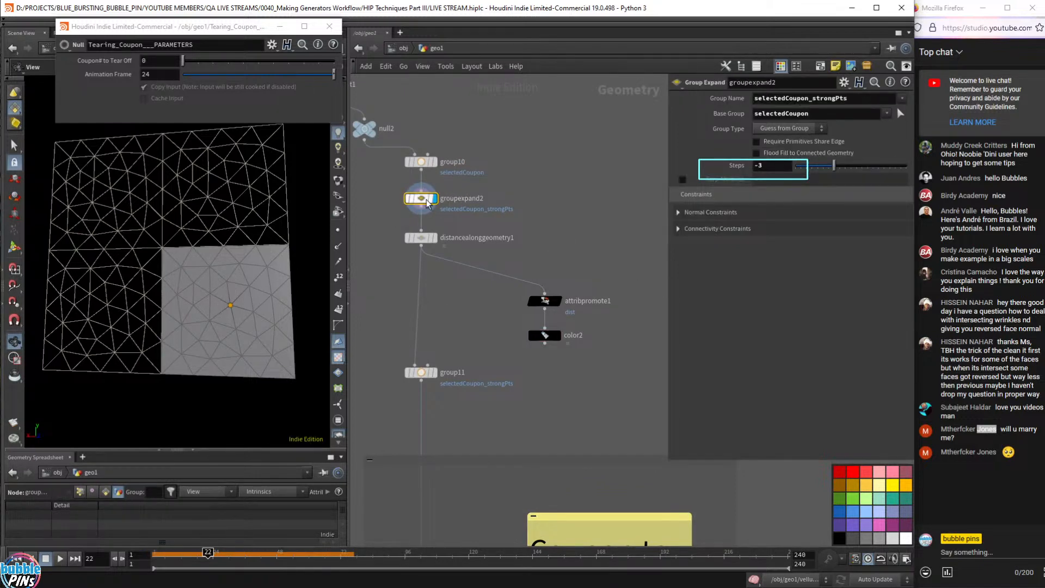
mouse_move(425, 212)
- Add a Sphere node to the network
key("Tab")
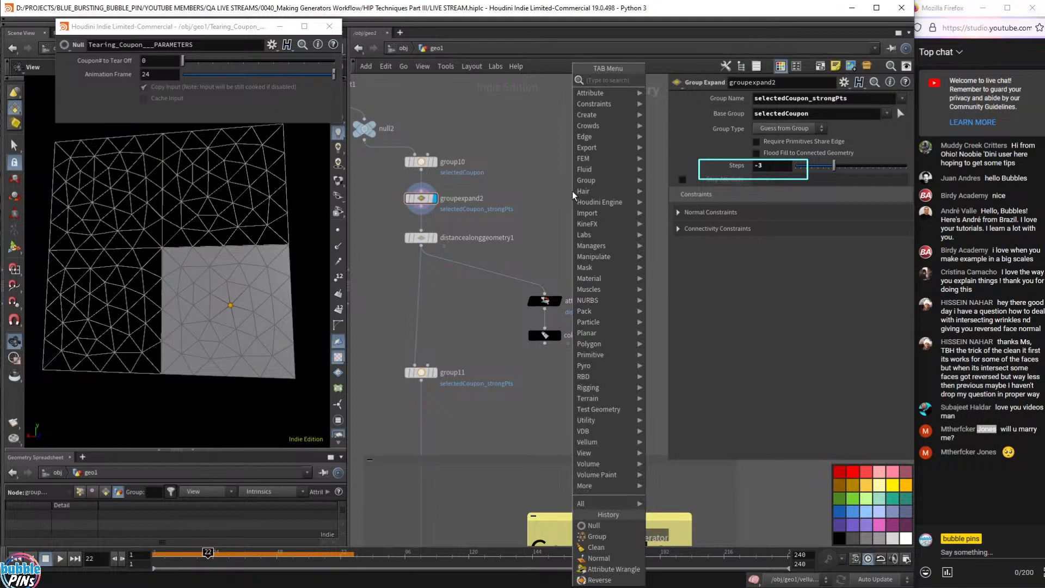
type("sphere")
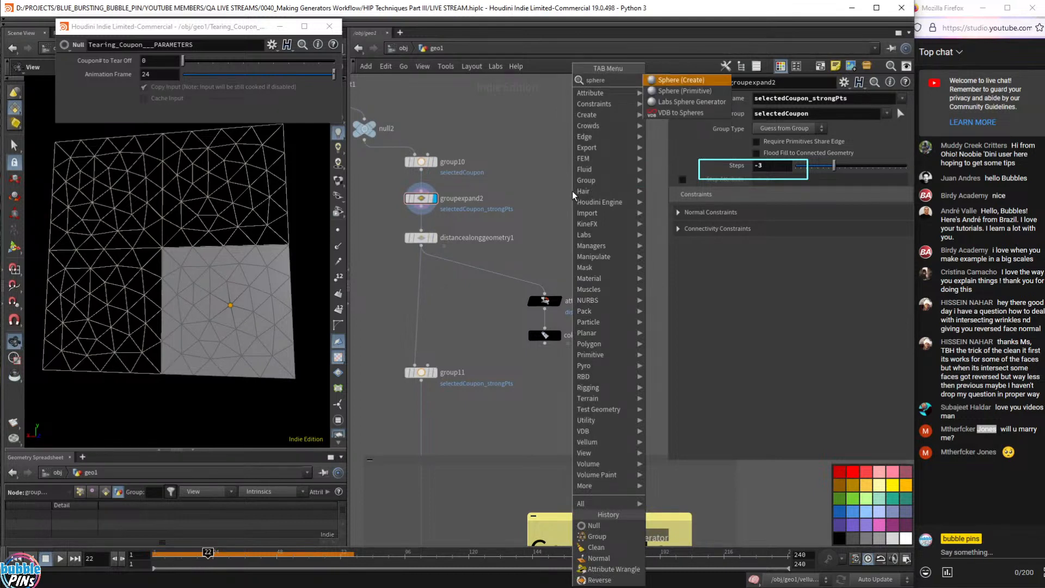
key("Return")
left_click(612, 145)
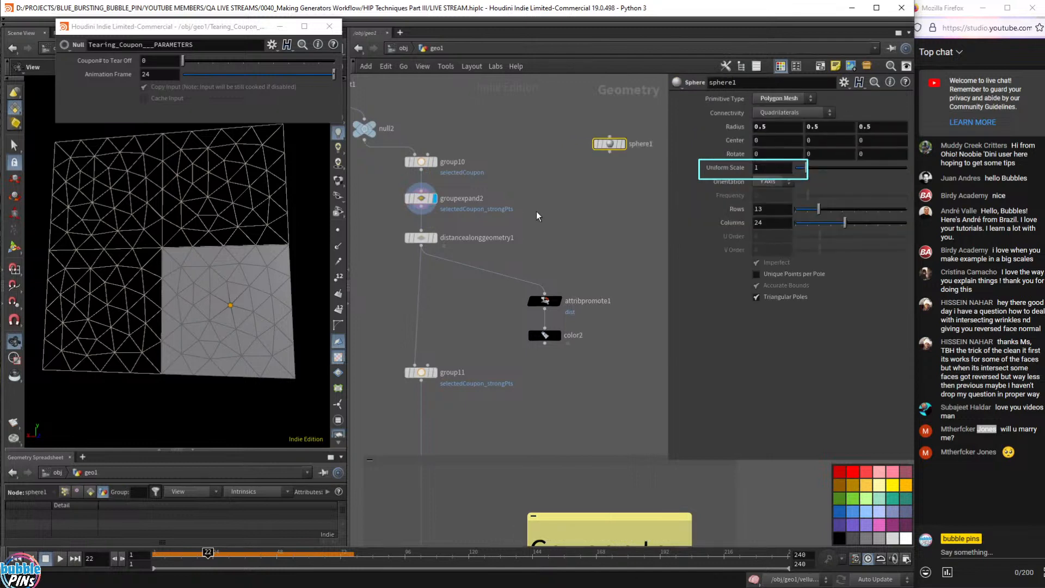
- Add a Blast node wired after groupexpand2 and display it
left_click(421, 198)
left_click(420, 205)
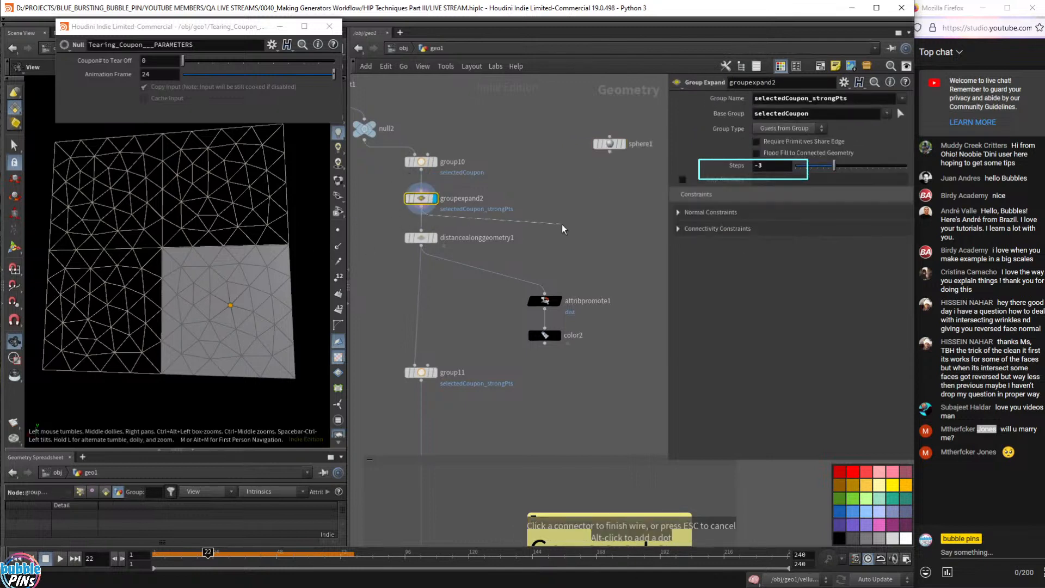
key("Tab")
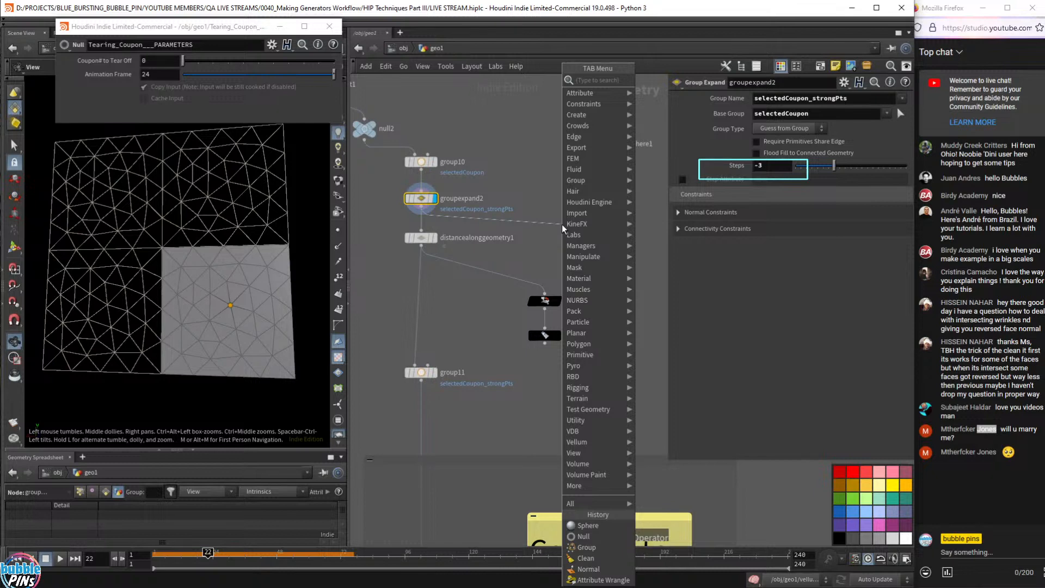
type("blast")
key("Return")
left_click(562, 224)
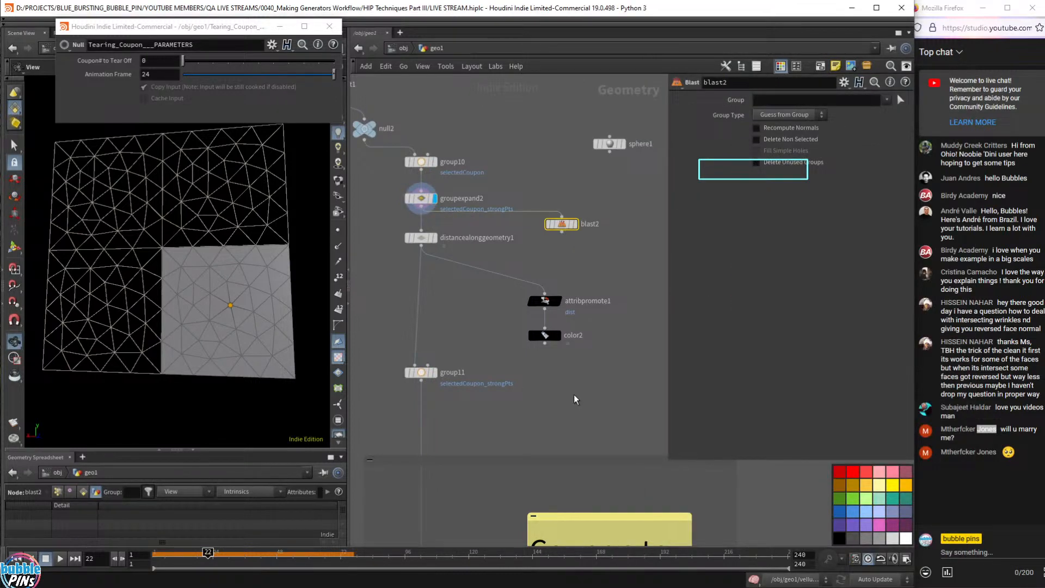
left_click(567, 226)
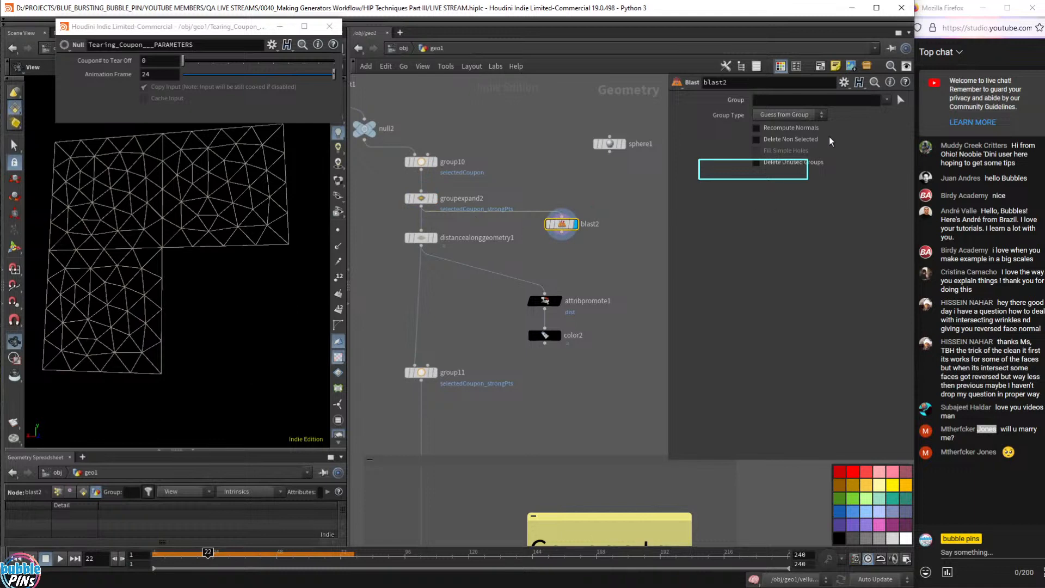
- Set the Blast to Points, group selectedCoupon_strongPts, with Delete Non Selected on
left_click(797, 115)
left_click(787, 170)
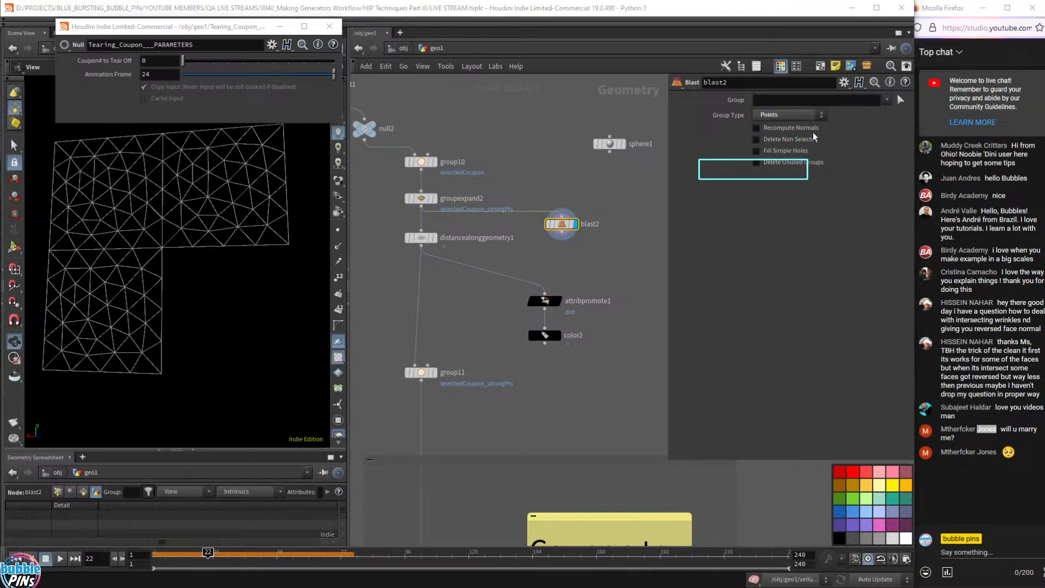
left_click(886, 100)
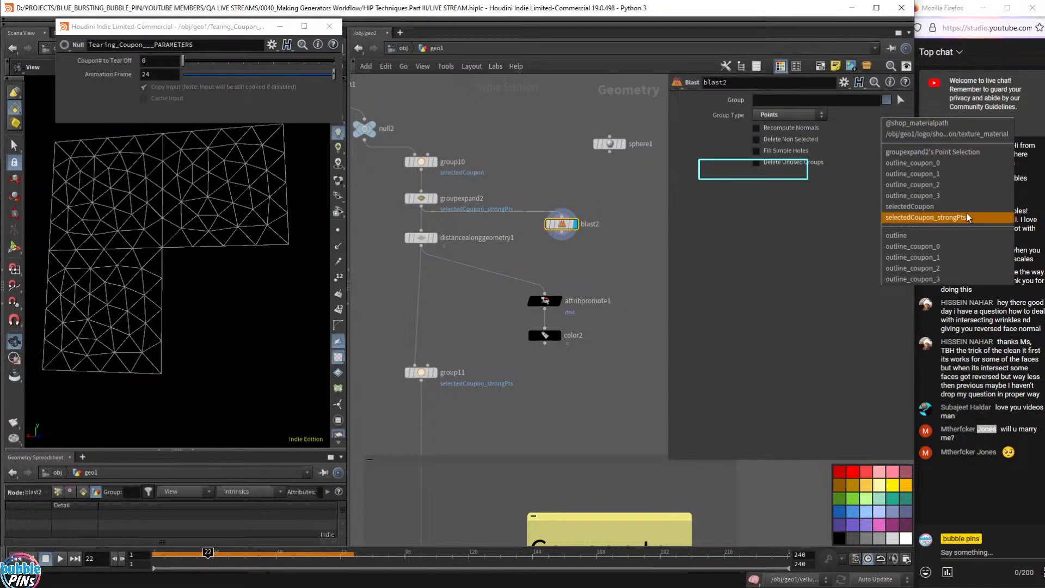
left_click(926, 217)
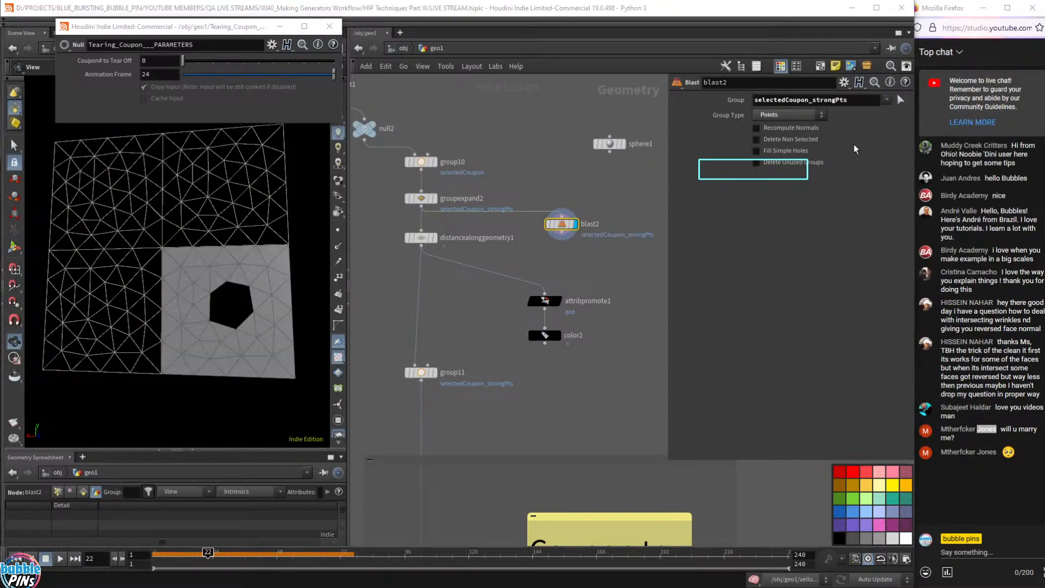
left_click(781, 139)
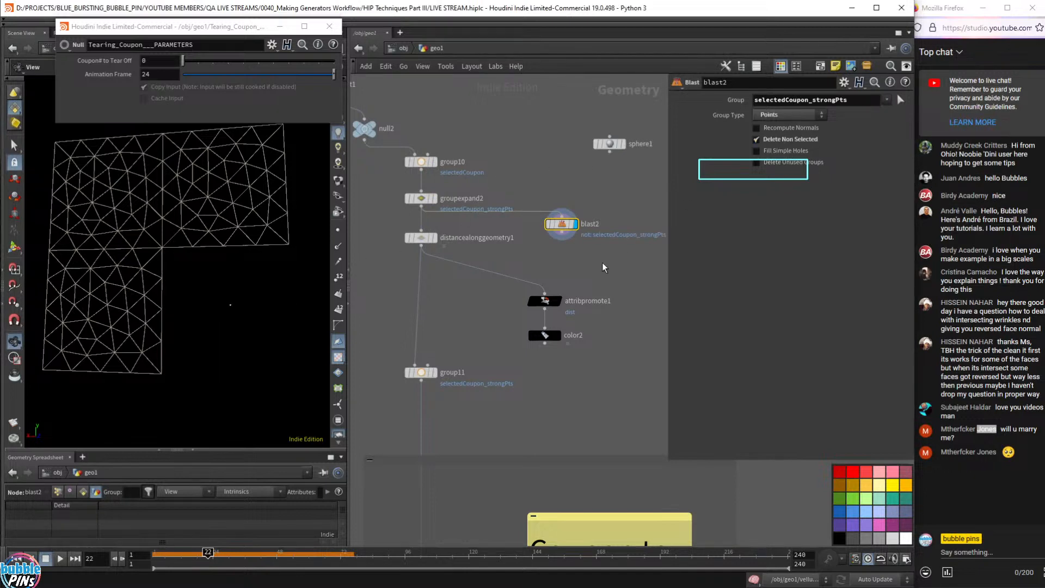
key("Tab")
- Add a Copy to Points node and wire blast2 and sphere1 into its inputs
type("copy to p")
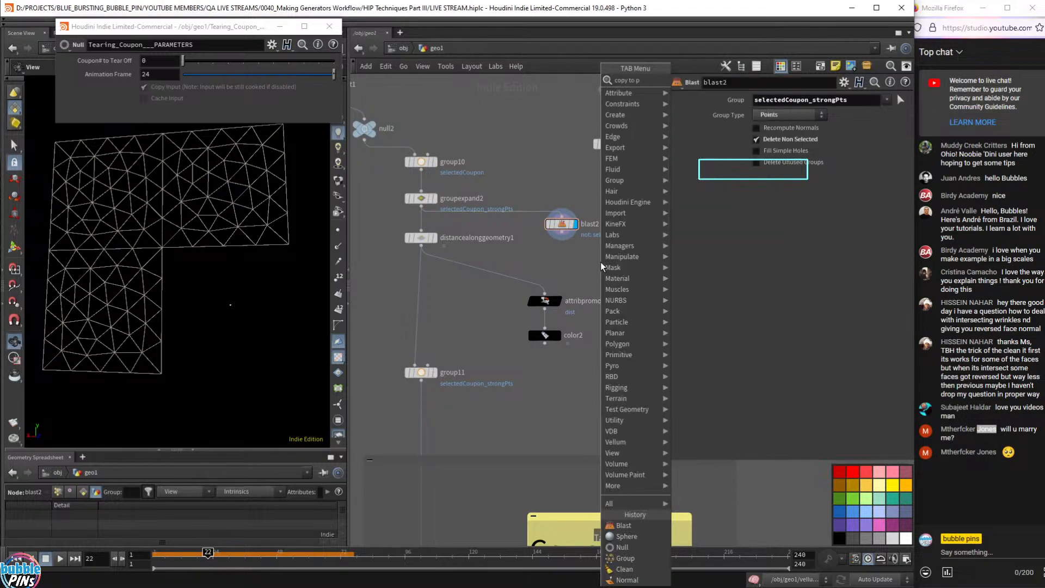
key("Return")
left_click(604, 268)
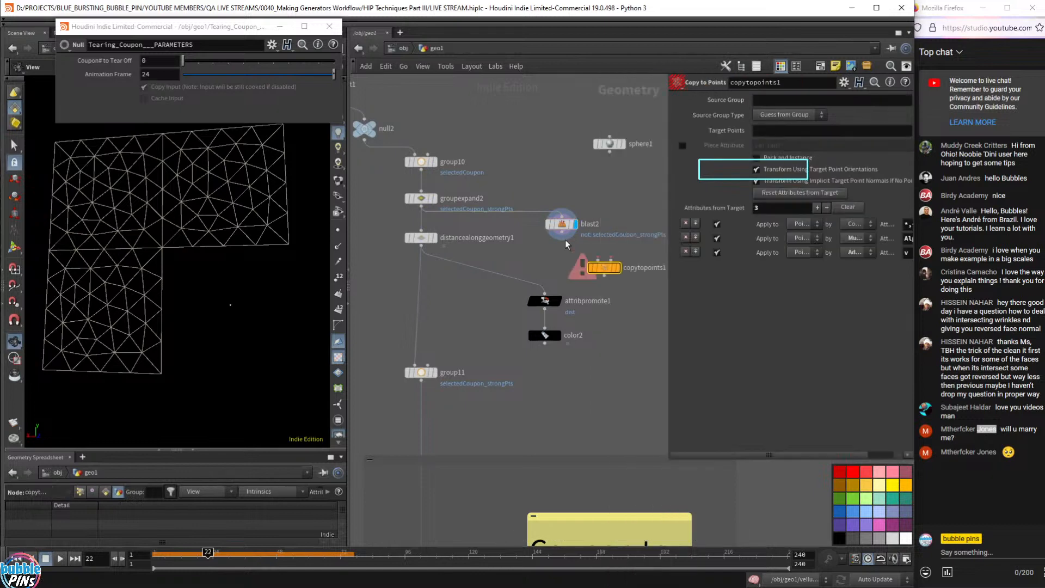
mouse_move(551, 233)
left_click_drag(562, 235, 598, 261)
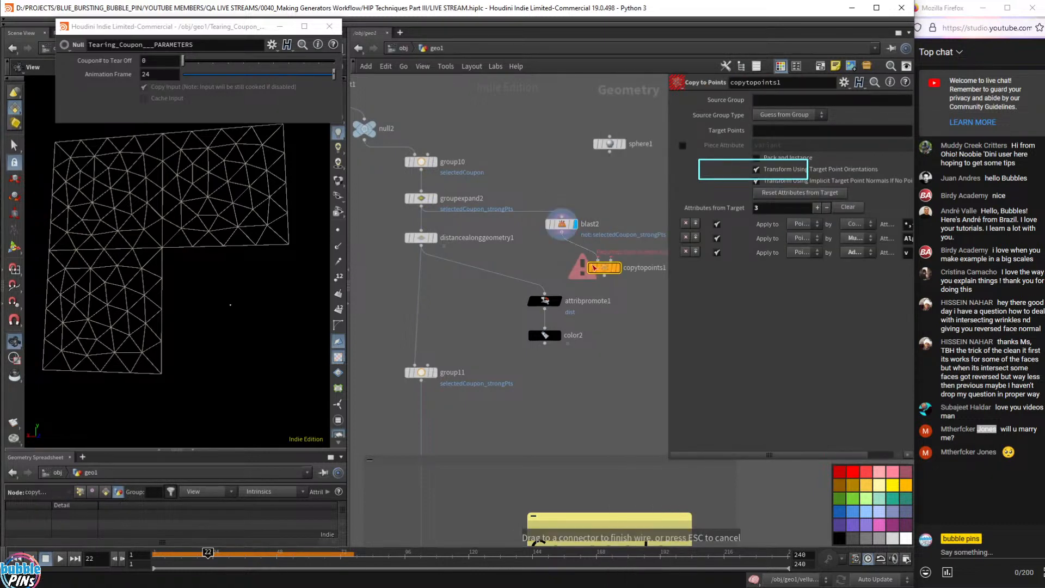
mouse_move(613, 154)
left_click_drag(610, 151, 603, 266)
mouse_move(604, 267)
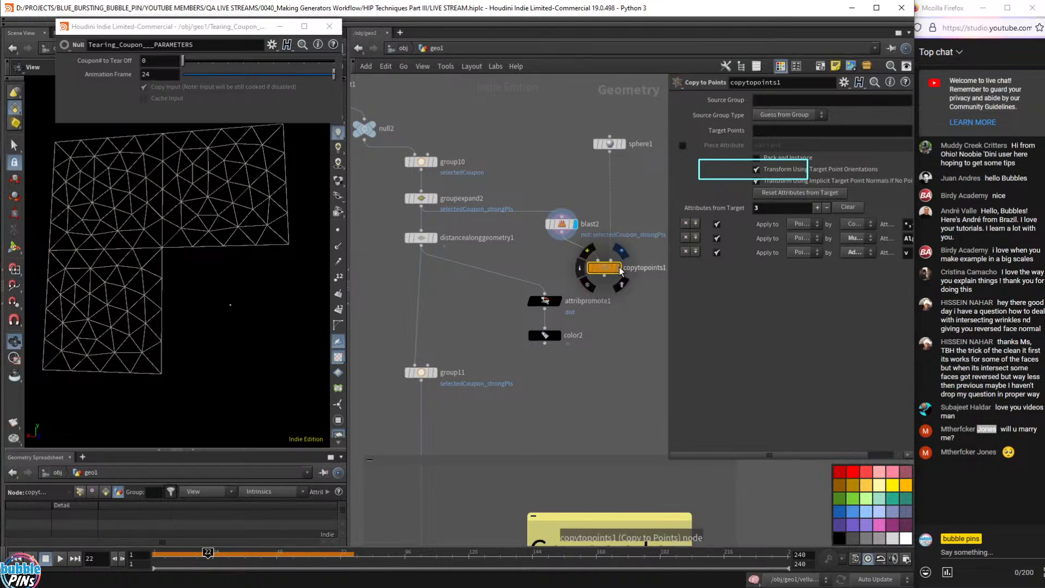
- Try sphere1 uniform scales of 0.2 and then 0.01, previewing the sphere
left_click(610, 144)
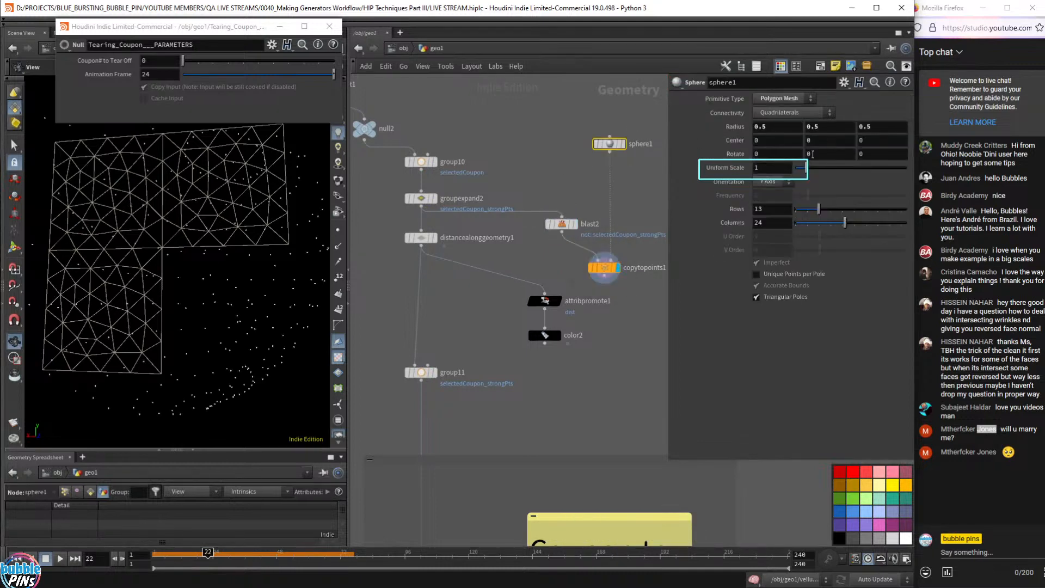
double_click(772, 169)
type("0.2")
key("Return")
scroll(775, 169, "down", 1)
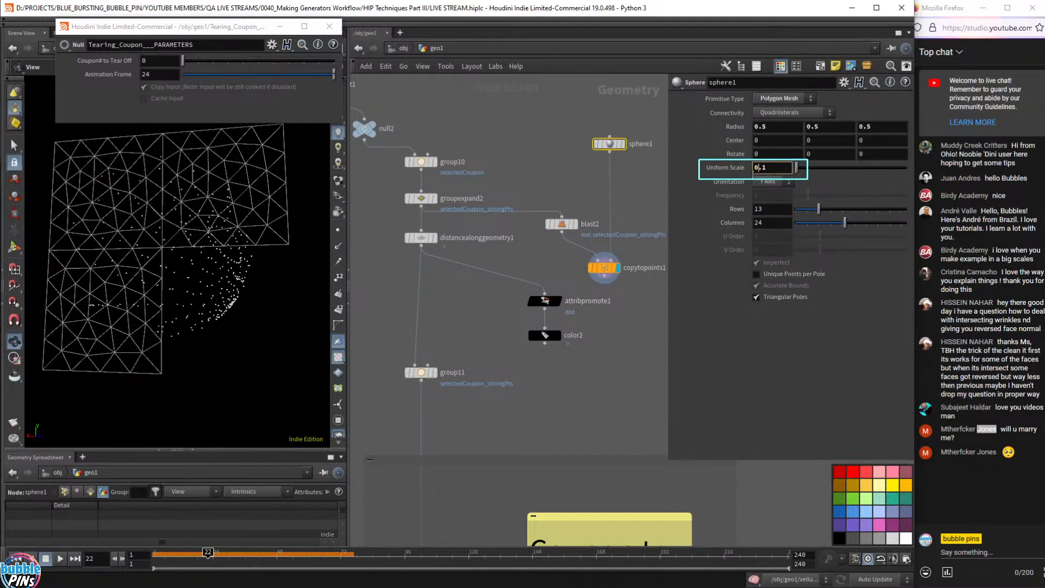
key("BackSpace")
type("01")
key("Return")
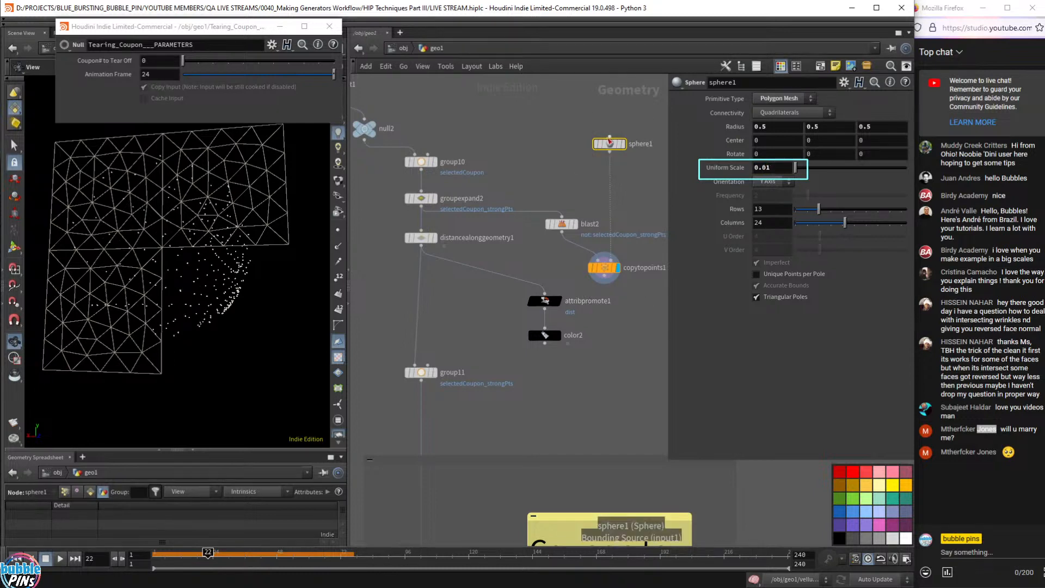
mouse_move(628, 144)
key("r")
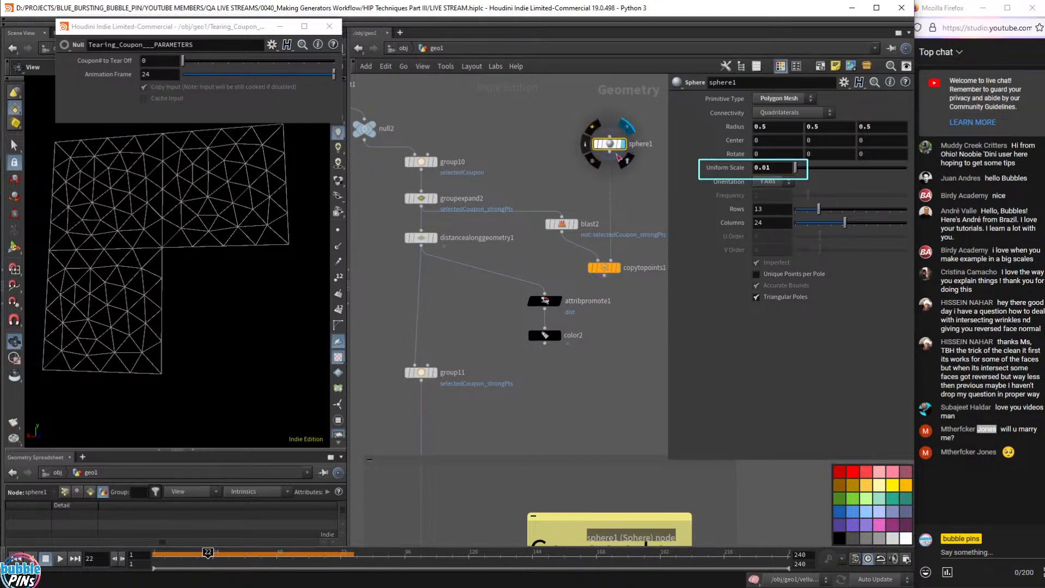
- Swap copytopoints1's inputs and set sphere1's uniform scale to 0.1
left_click(571, 224)
mouse_move(604, 265)
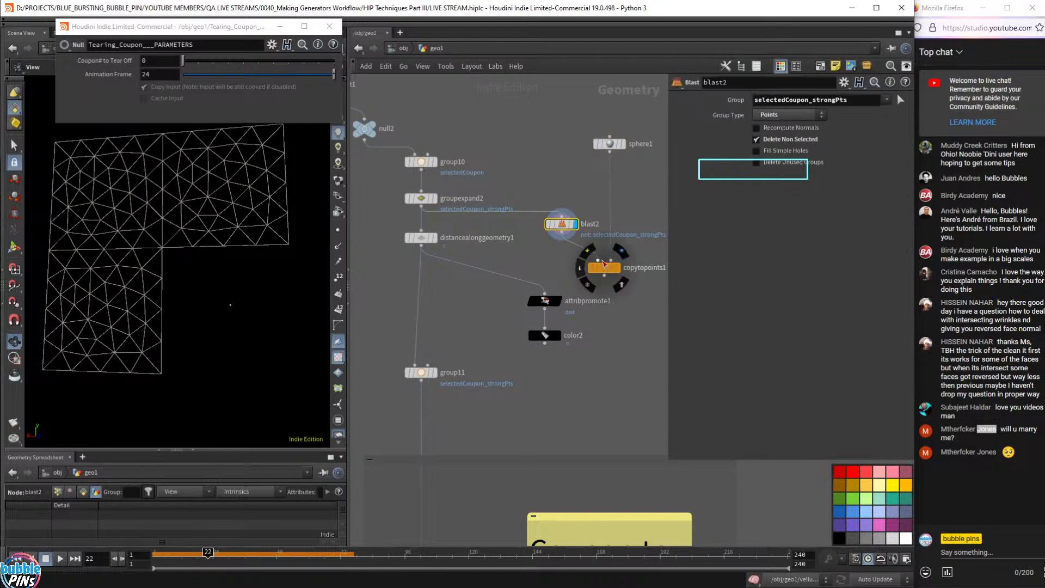
key("shift+r")
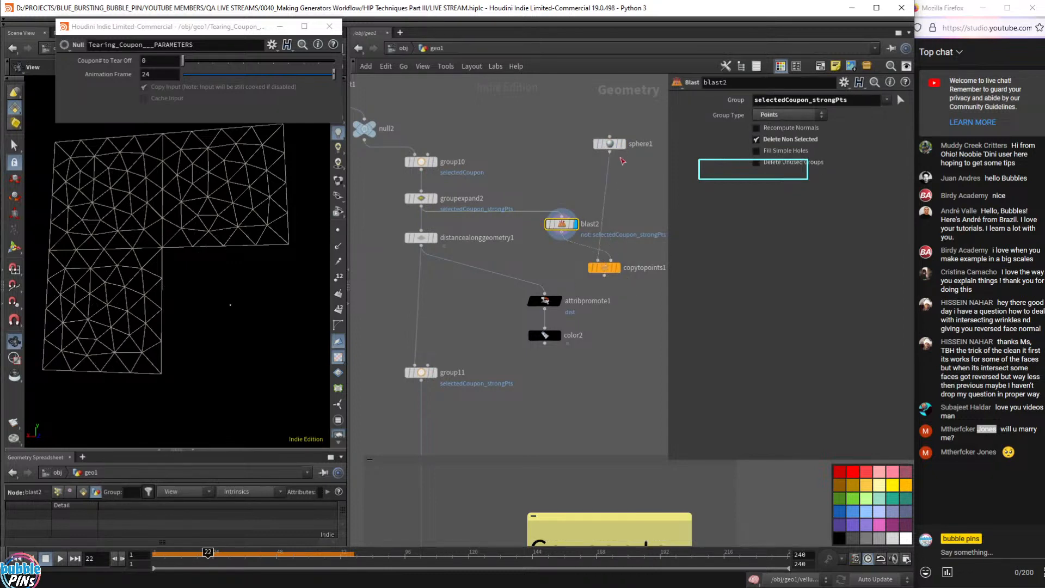
left_click(610, 144)
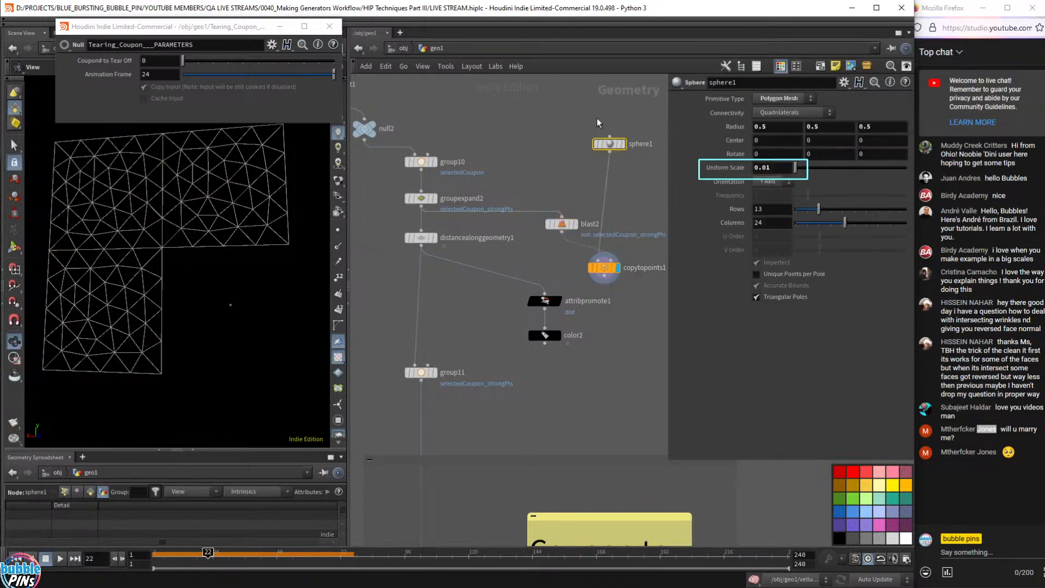
left_click(778, 173)
key("BackSpace")
key("Return")
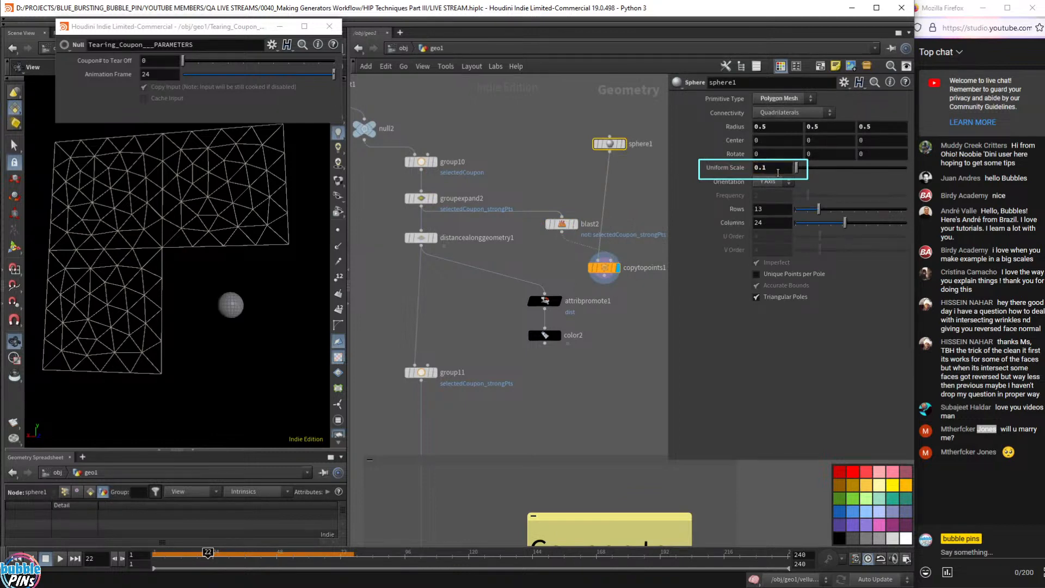
left_click(606, 266)
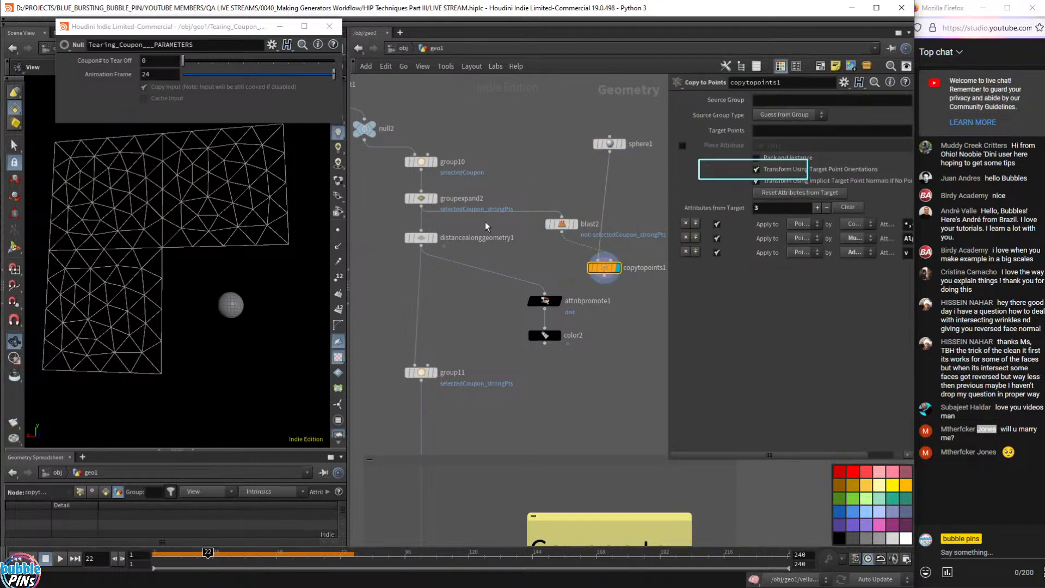
- Add group18, feed the copied spheres into its second input, and display it
key("Tab")
type("merge")
key("Return")
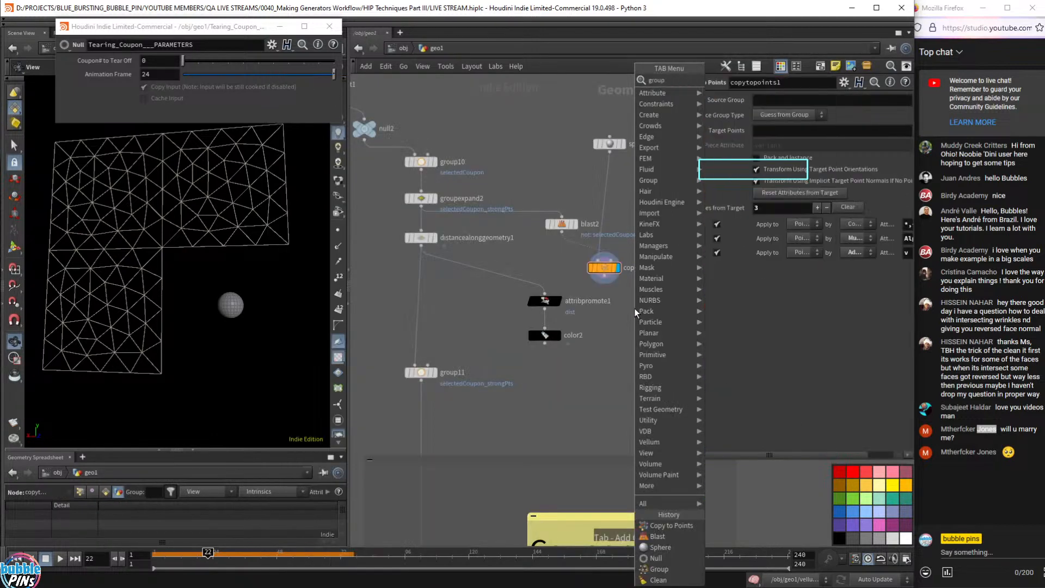
left_click(634, 298)
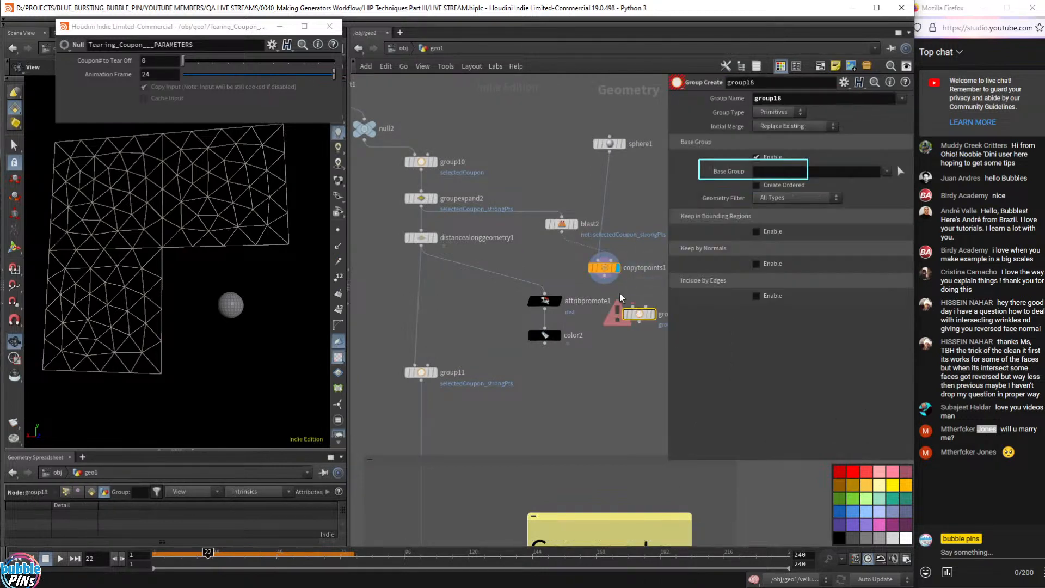
left_click_drag(633, 296, 422, 208)
left_click(654, 314)
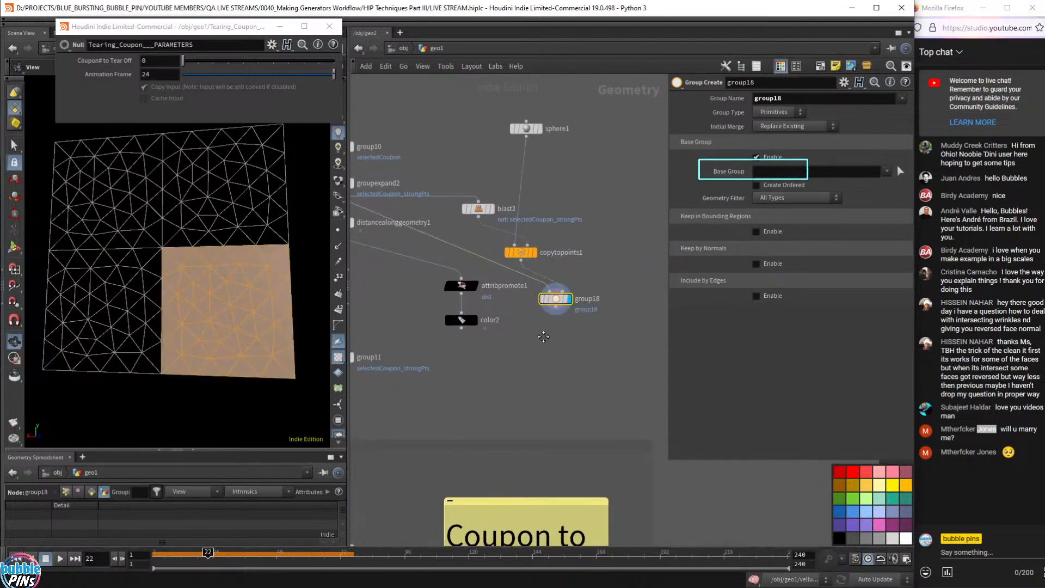
- Make group18 a point group bounded by the sphere geometry as Bounding Object
left_click(778, 112)
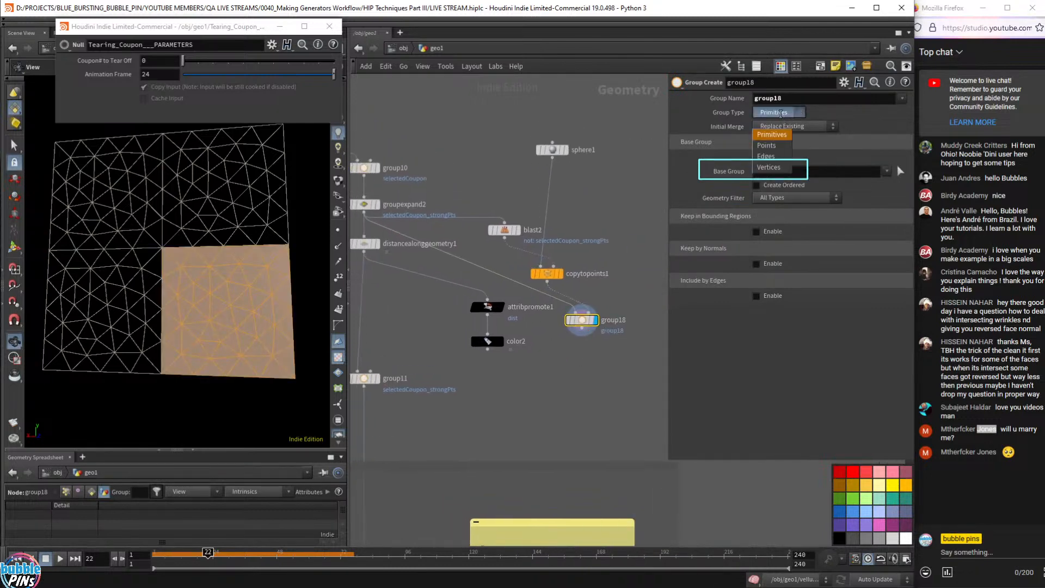
left_click(770, 128)
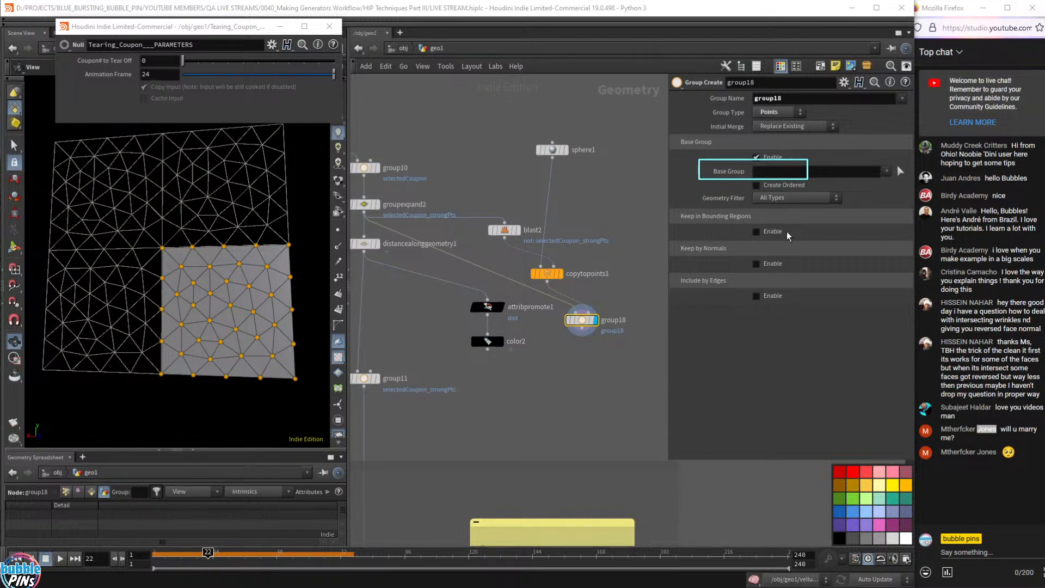
left_click(766, 233)
left_click(763, 160)
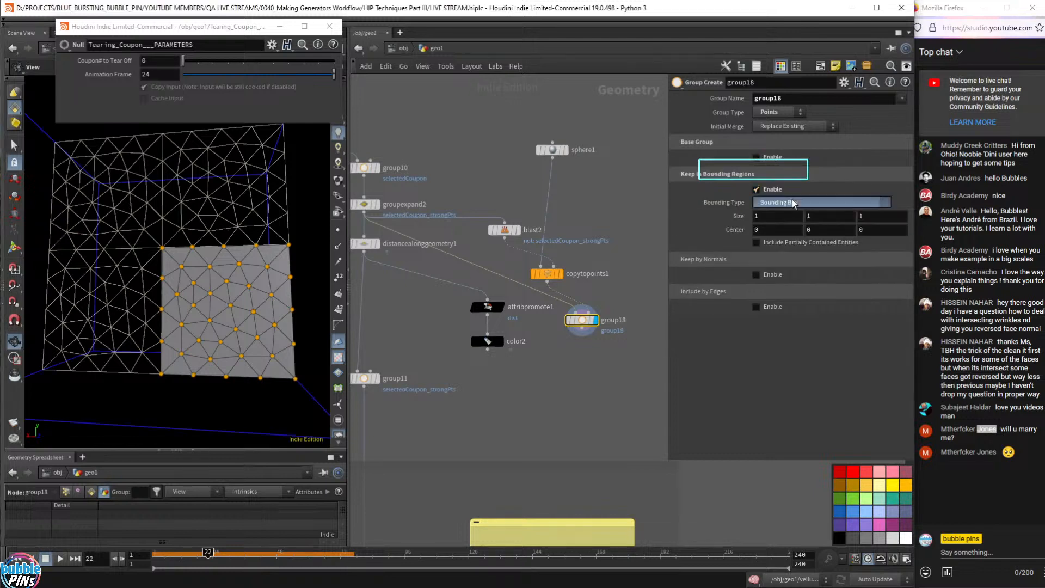
left_click(792, 203)
left_click(795, 252)
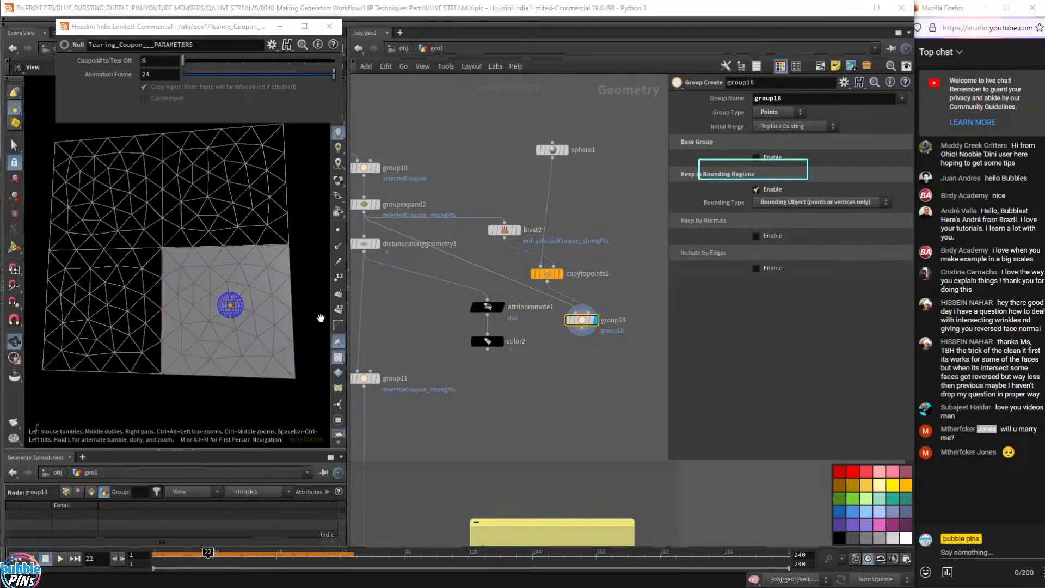
- Change sphere1's uniform scale to 0.2
left_click(550, 149)
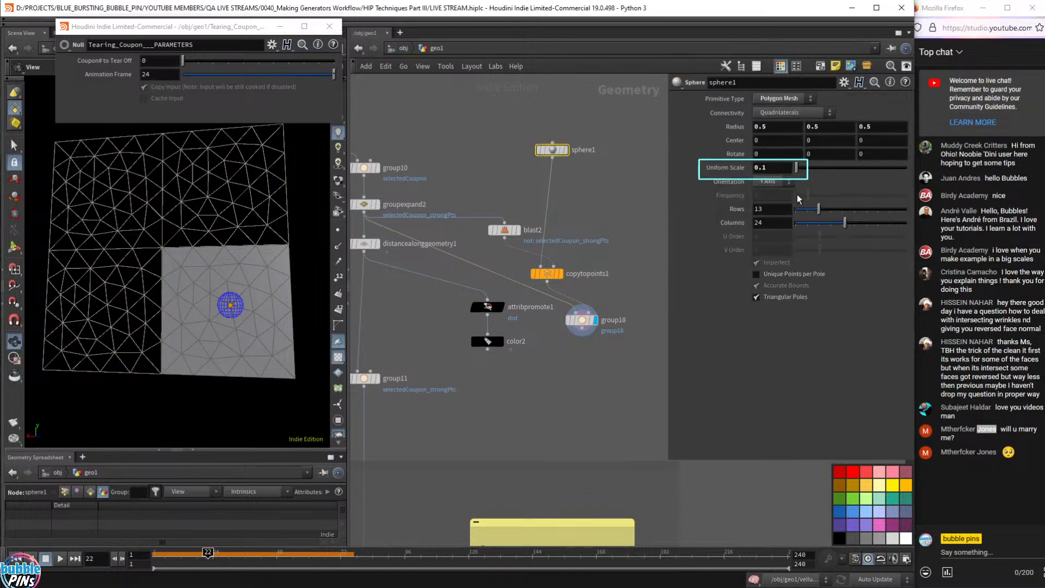
key("BackSpace")
type("2")
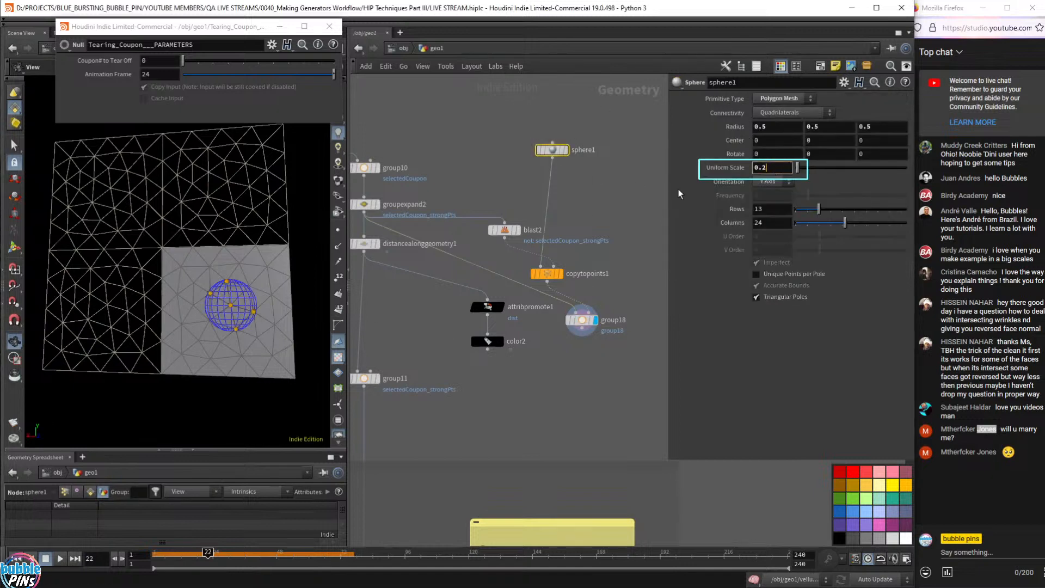
- Arrange sphere1, copytopoints1, group18 and blast2 together and box-select all four
left_click_drag(559, 155, 620, 145)
left_click_drag(539, 282, 617, 201)
left_click_drag(593, 330, 623, 260)
left_click_drag(516, 238, 584, 181)
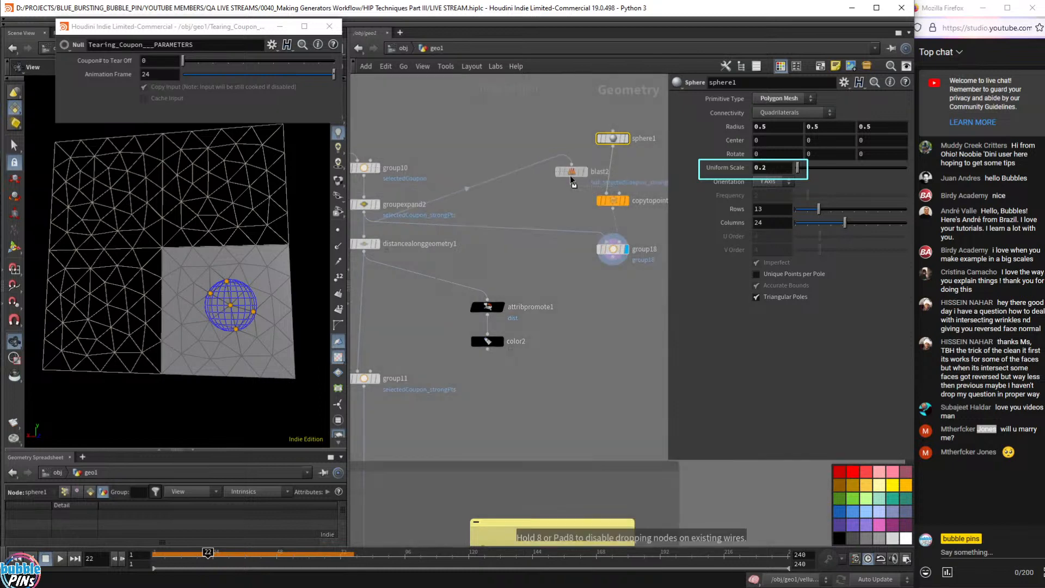
mouse_move(229, 280)
left_mouse_down()
mouse_move(216, 284)
mouse_move(250, 289)
mouse_move(231, 298)
left_mouse_up()
middle_click_drag(467, 401, 367, 411)
left_click_drag(569, 88, 455, 272)
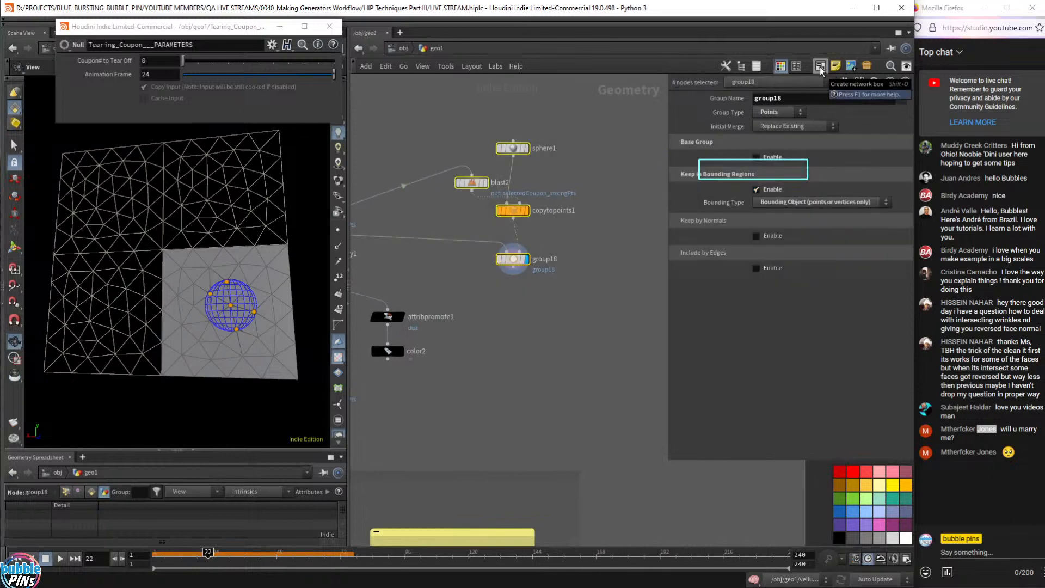
- Wrap the four selected nodes in a network box
key("shift+o")
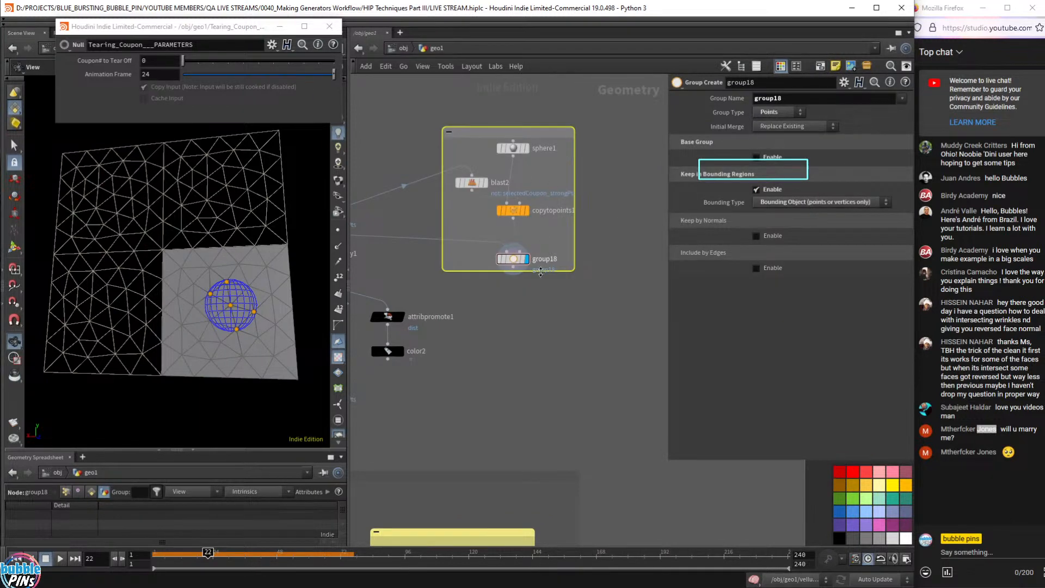
middle_click_drag(535, 330, 601, 372)
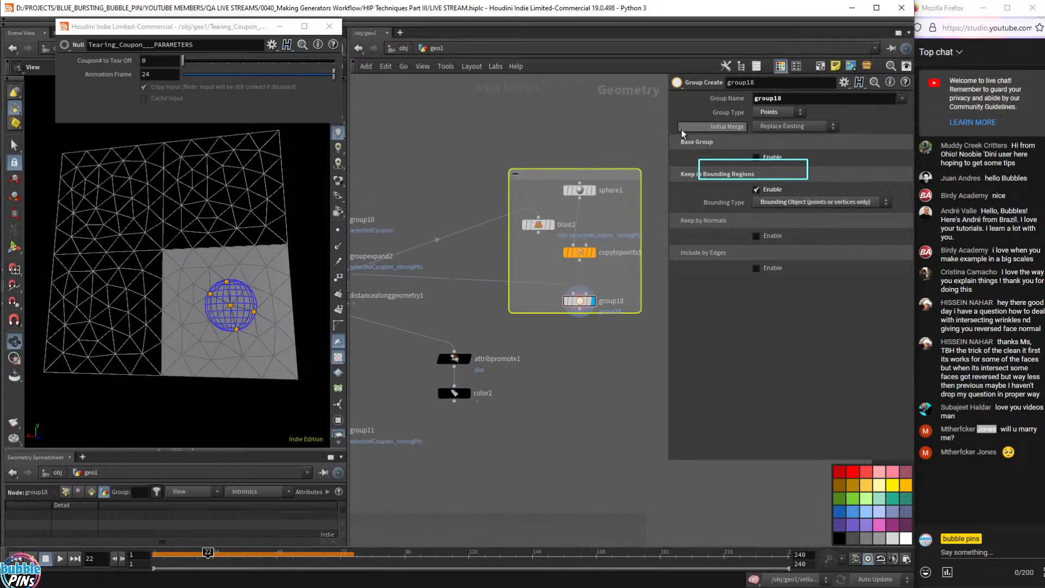
left_click_drag(657, 152, 637, 194)
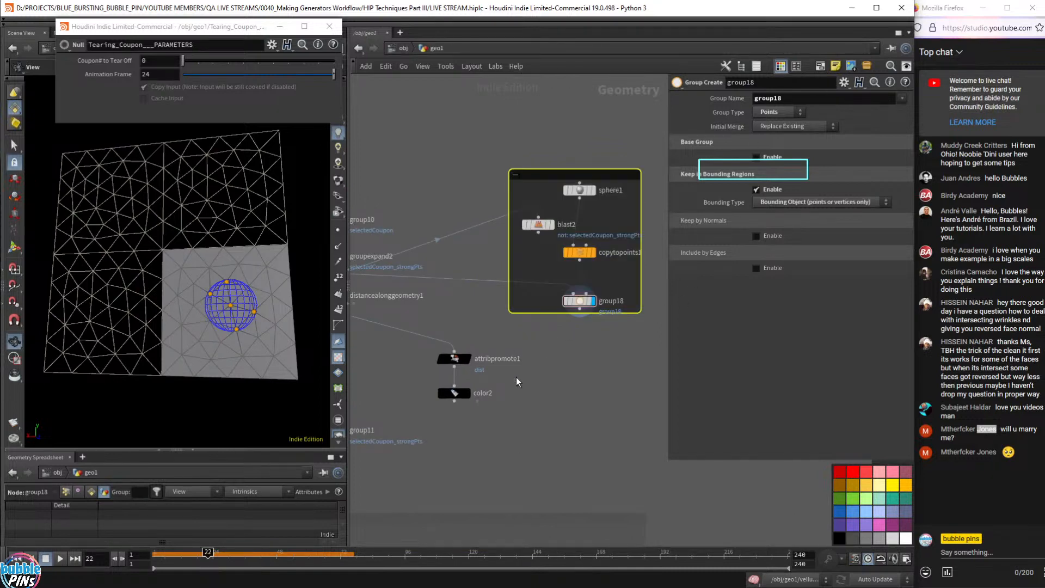
- Display group11's strong points on the coupon in a square-on viewport view
middle_click_drag(516, 376, 592, 342)
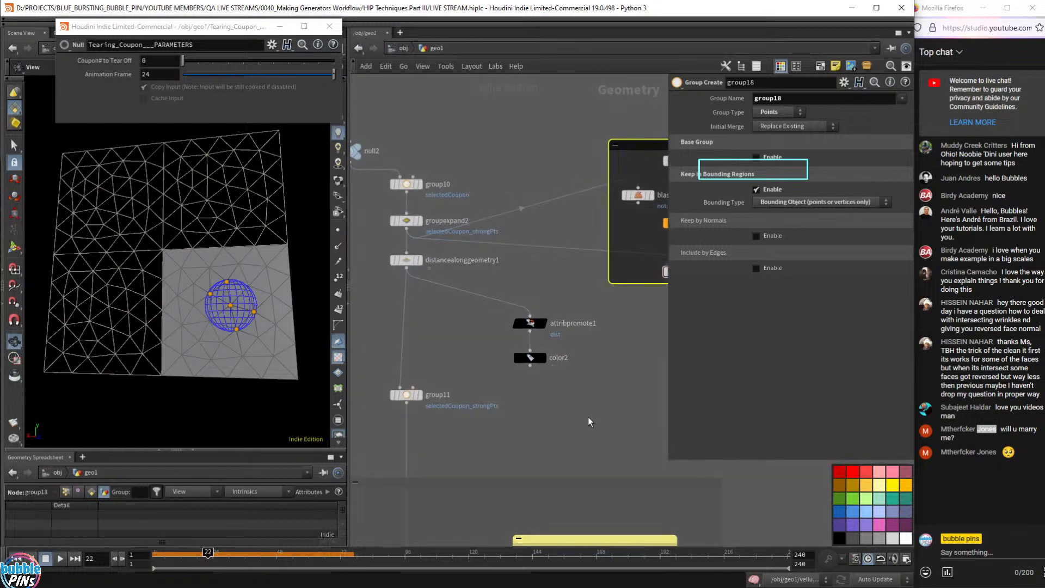
middle_click_drag(510, 422, 536, 394)
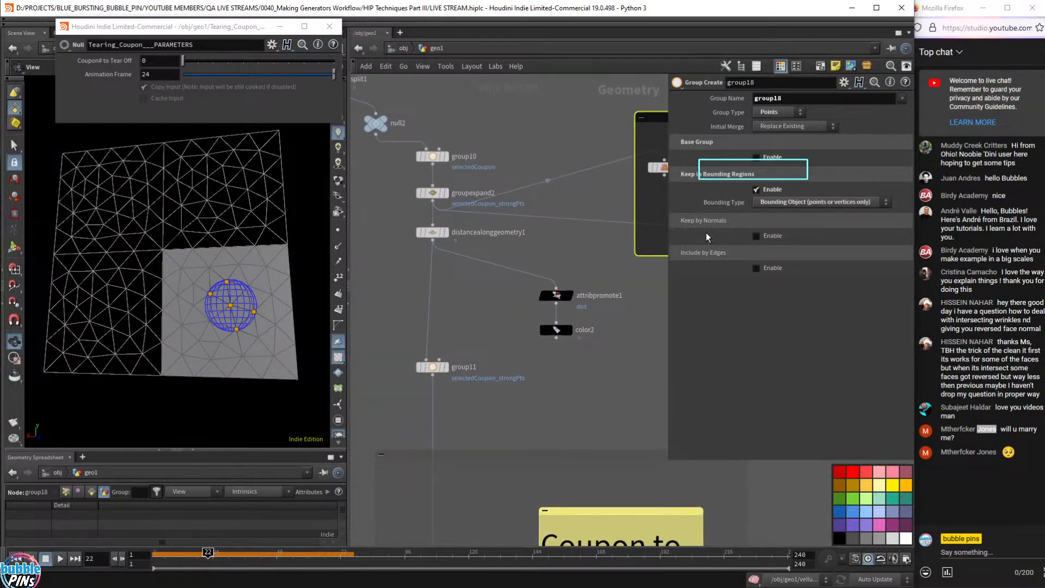
middle_click_drag(514, 433, 618, 356)
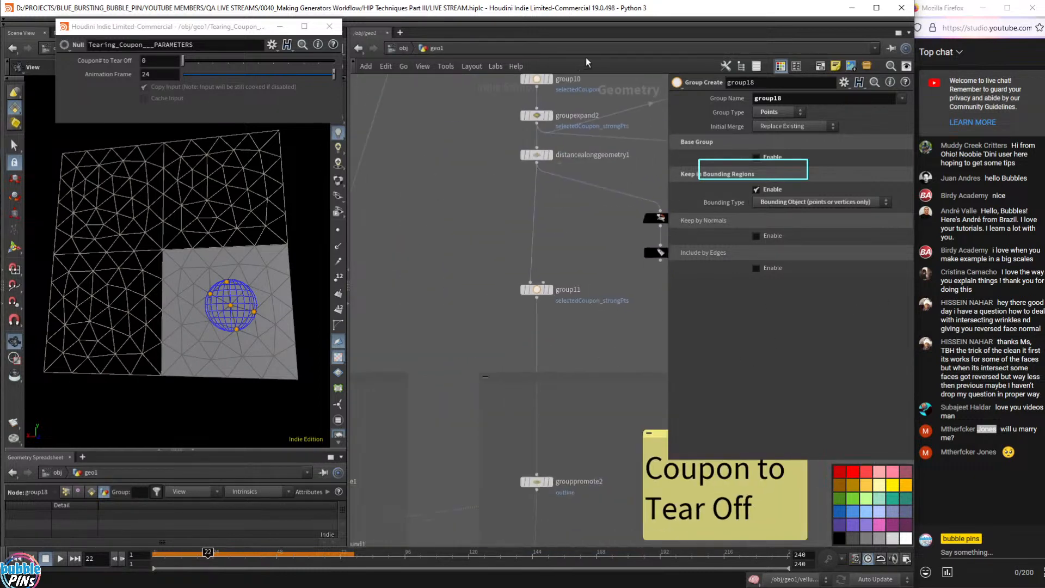
left_click(553, 292)
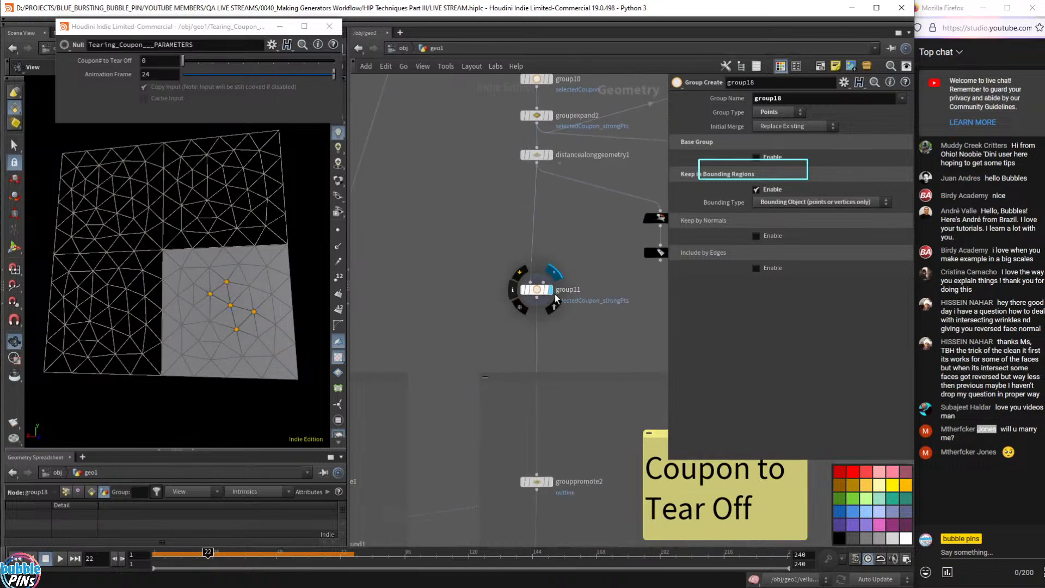
left_click_drag(283, 321, 235, 319)
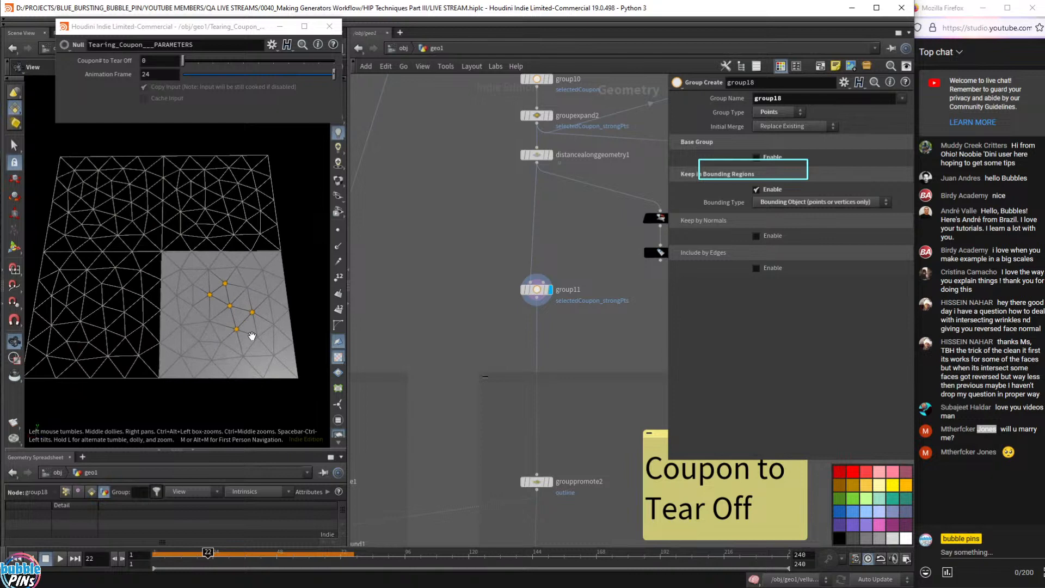
left_click_drag(251, 335, 254, 337)
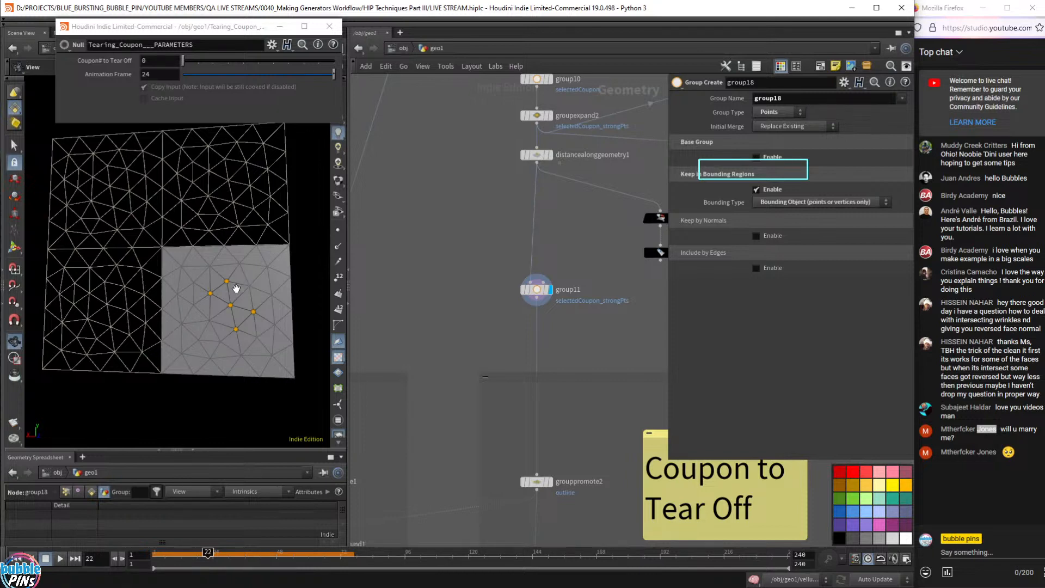
- Display vellumcloth1 and play it through, returning to frame 1
scroll(550, 322, "down", 6)
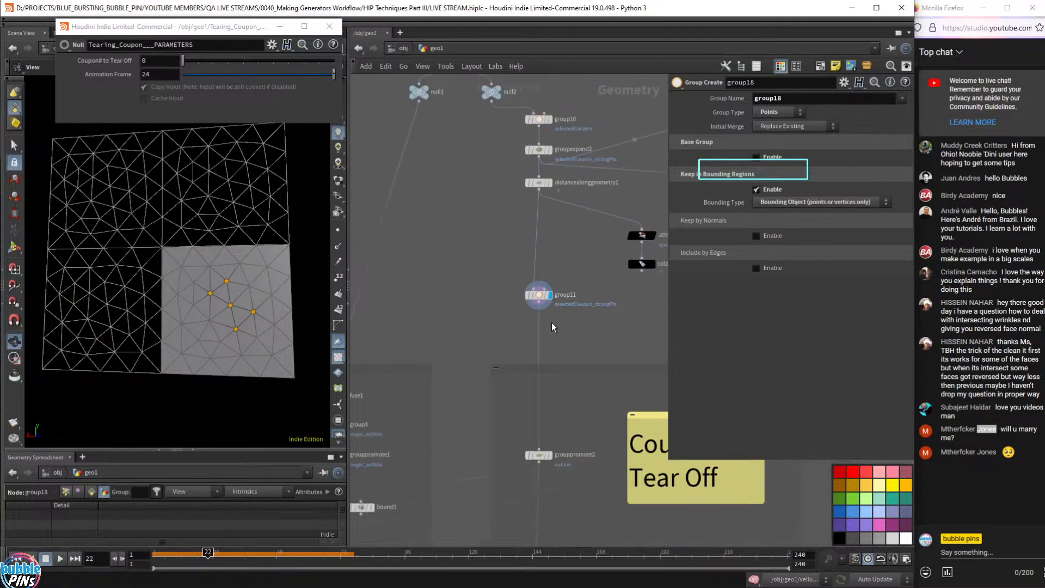
middle_click_drag(574, 403, 566, 169)
middle_click_drag(544, 463, 547, 227)
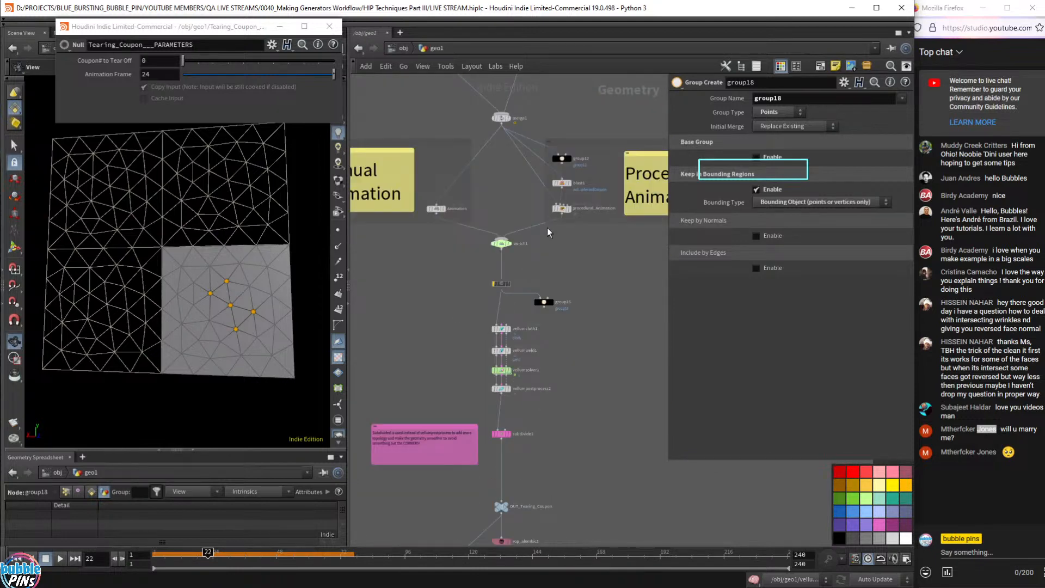
scroll(516, 348, "up", 6)
left_click(485, 267)
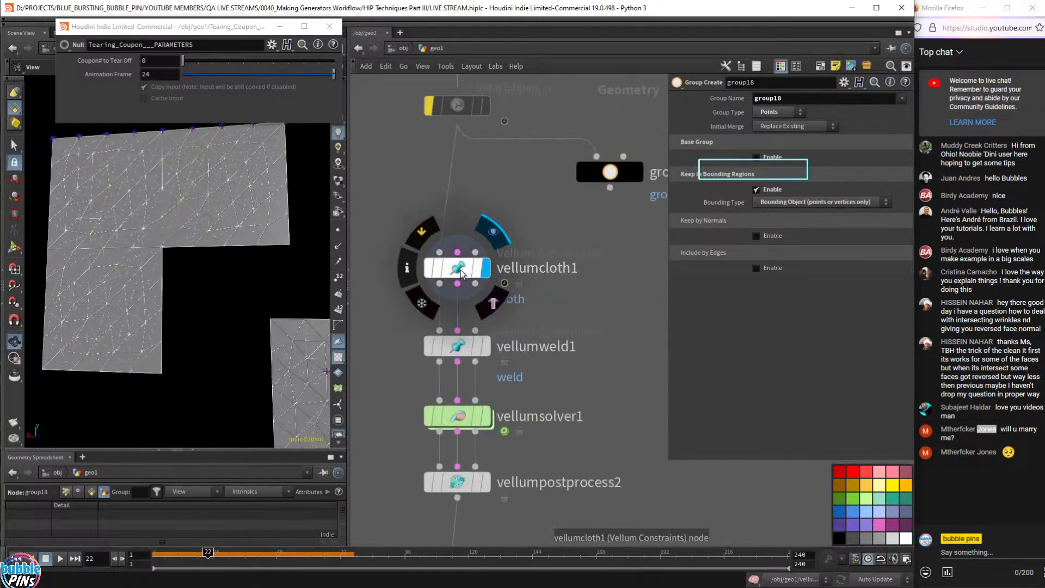
left_click(461, 270)
scroll(297, 303, "down", 3)
right_click_drag(296, 302, 241, 294)
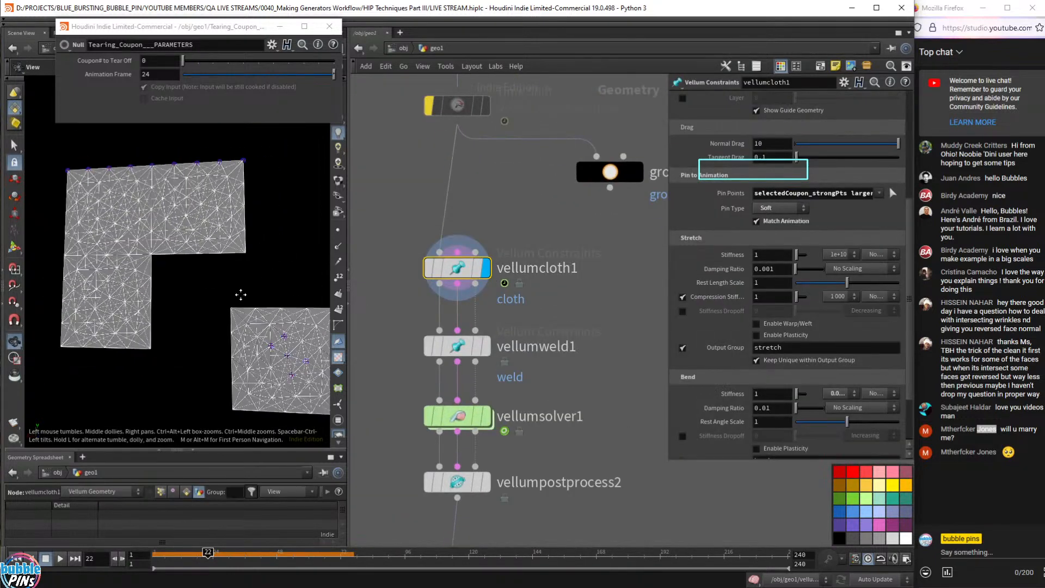
key("ctrl+Up")
key("Up")
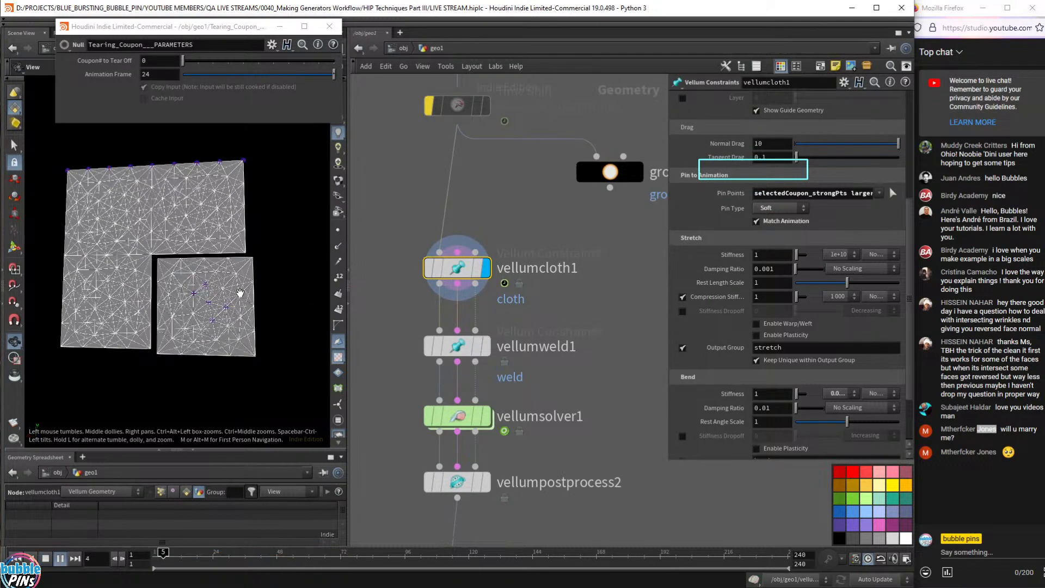
key("ctrl+Up")
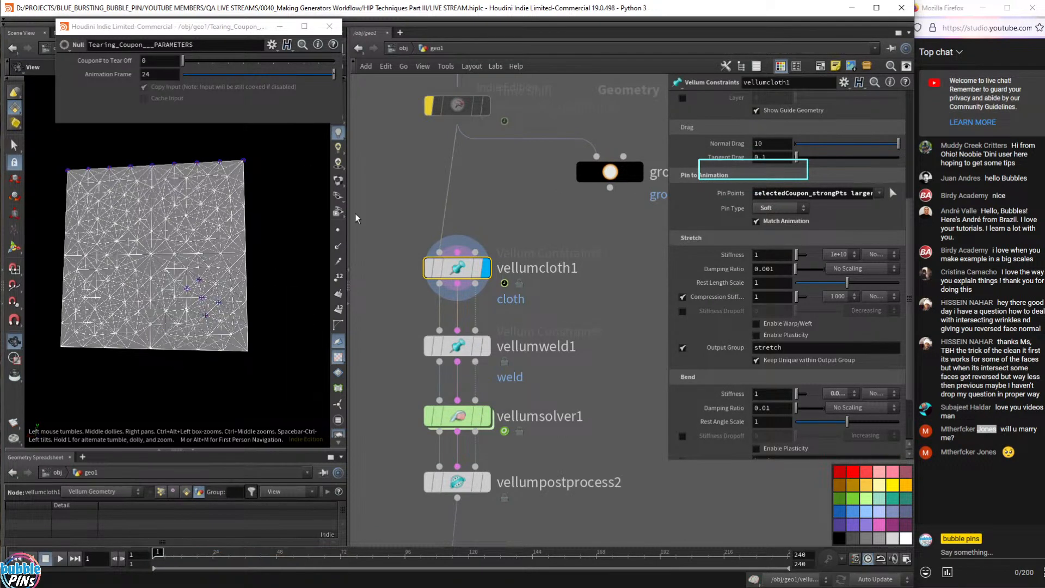
- Simulate vellumsolver1 to frame 43 and inspect the torn coupon pieces
left_click(486, 415)
left_click(461, 417)
key("Up")
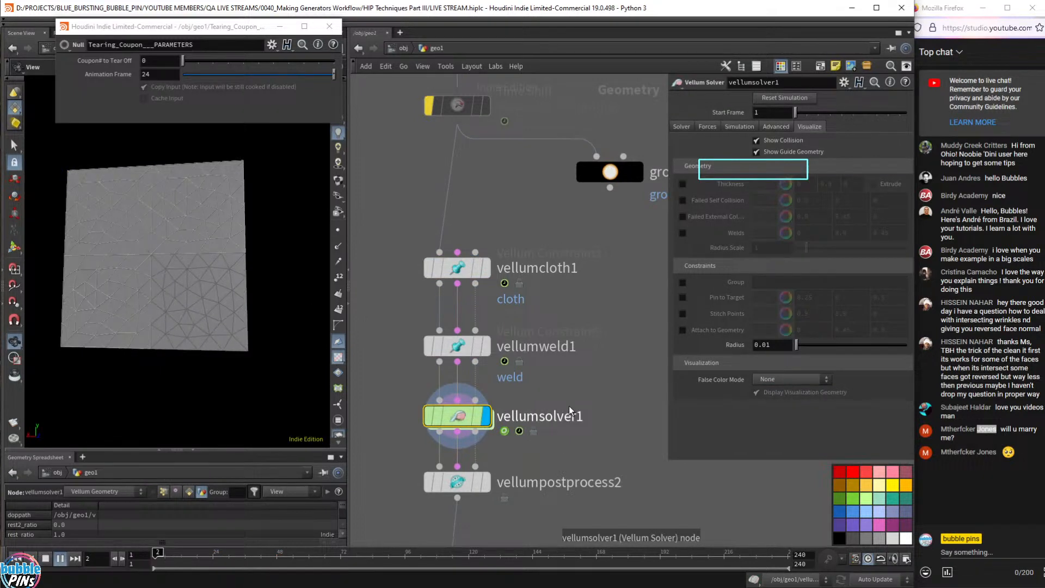
key("Up")
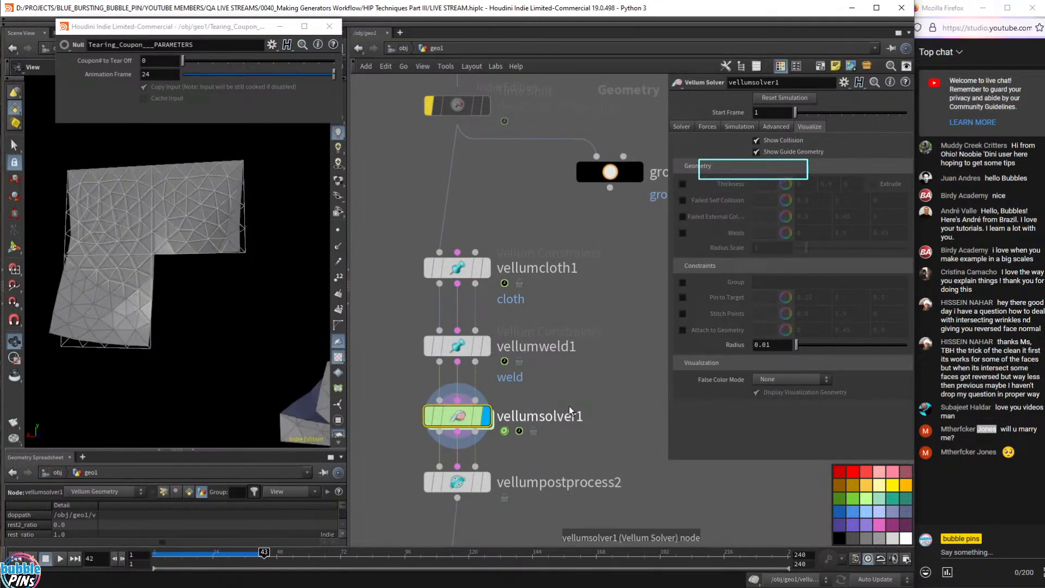
right_click_drag(269, 332, 215, 303)
left_click_drag(289, 361, 281, 364)
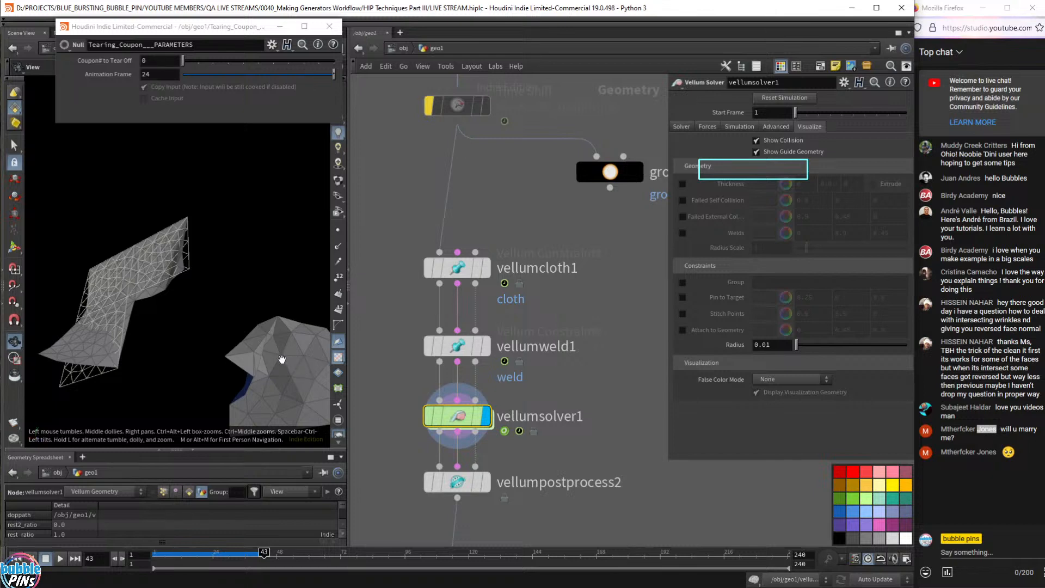
left_click_drag(293, 383, 216, 287)
scroll(216, 288, "down", 1)
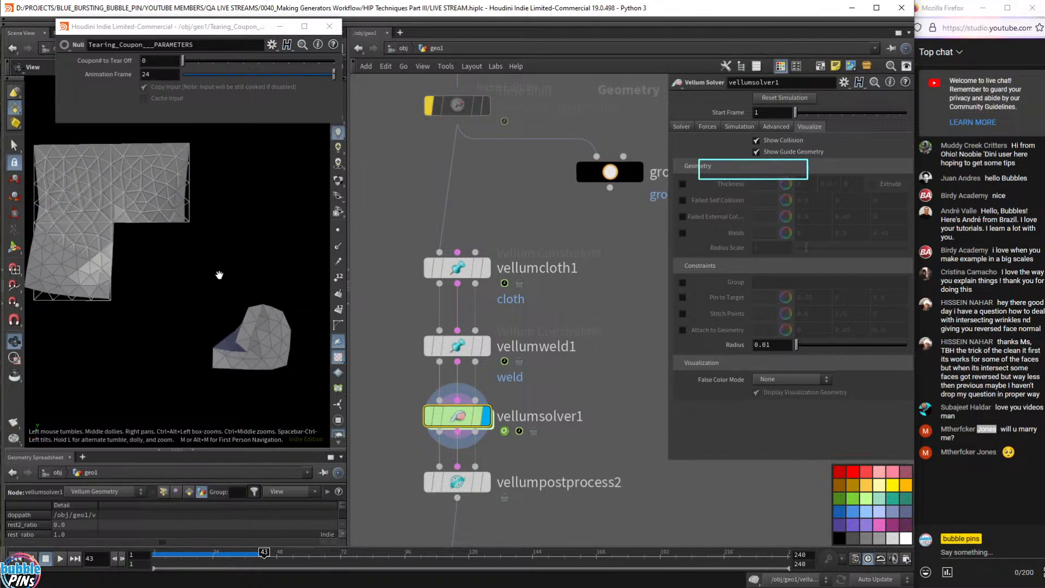
right_click_drag(219, 275, 230, 290)
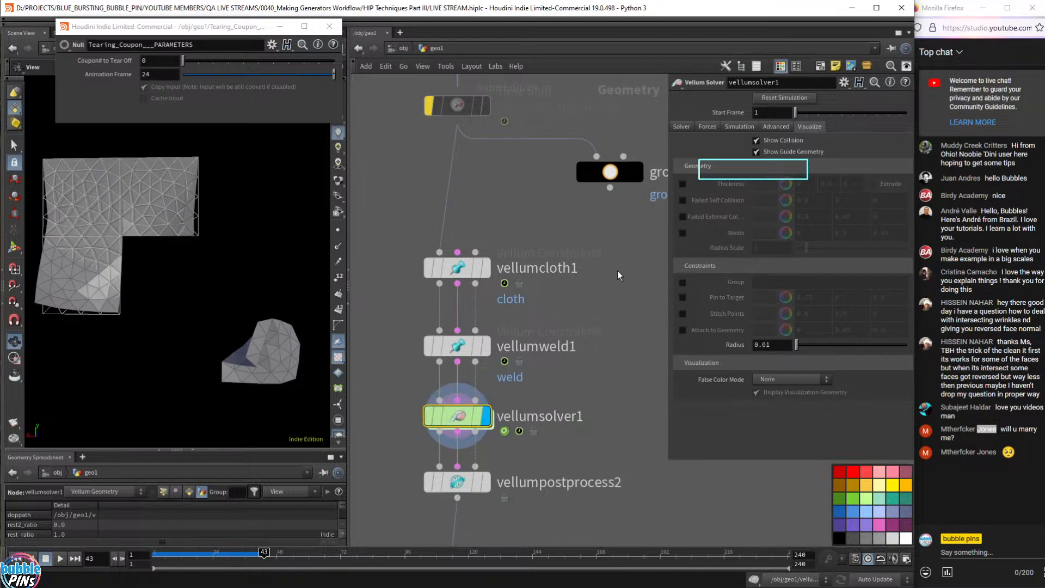
- Show vellumweld1's output at frame 1 after nudging the Vellum nodes apart
left_click_drag(458, 346, 458, 338)
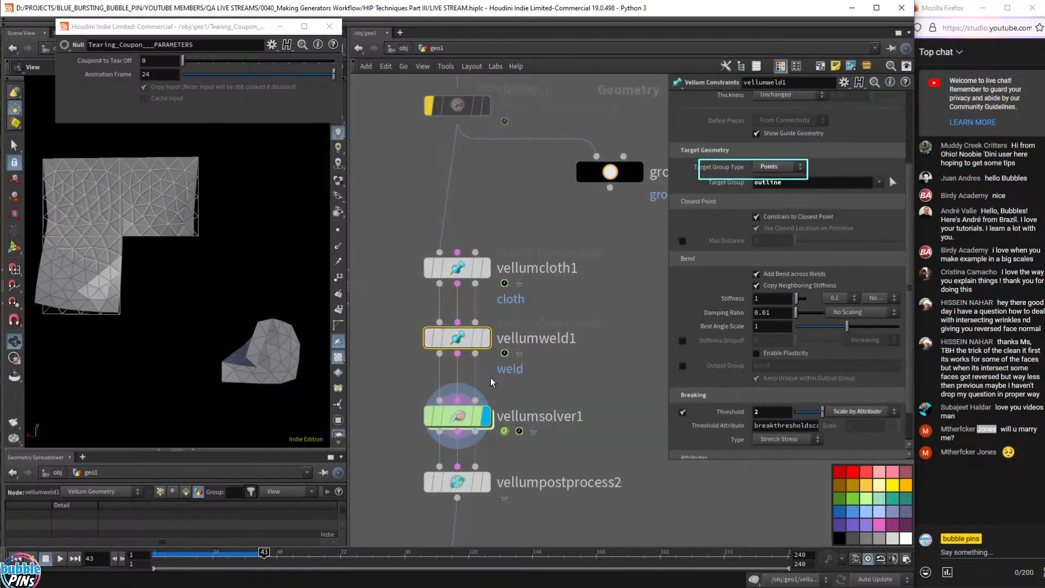
left_click_drag(451, 483, 451, 501)
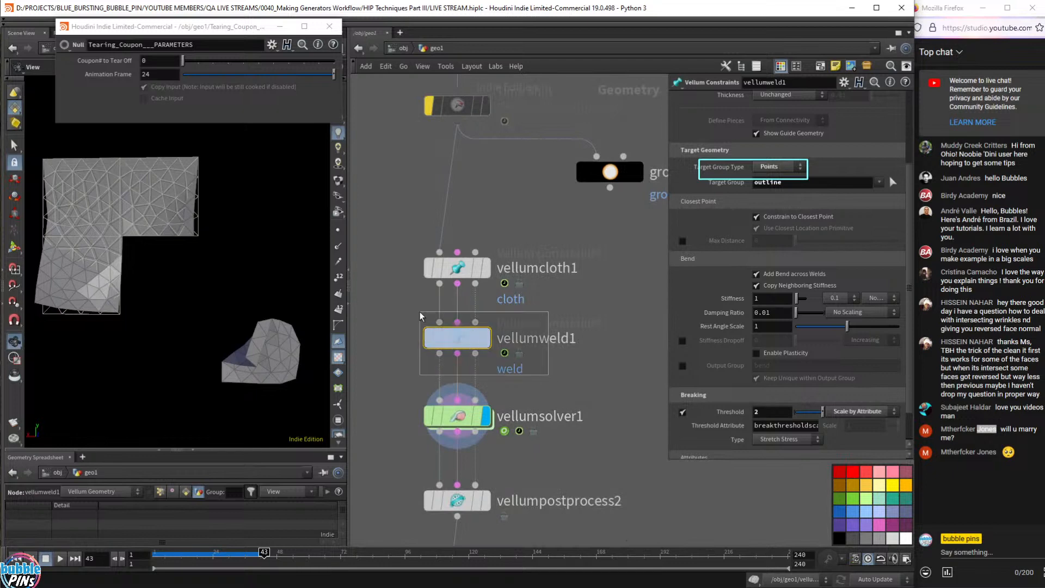
left_click(485, 337)
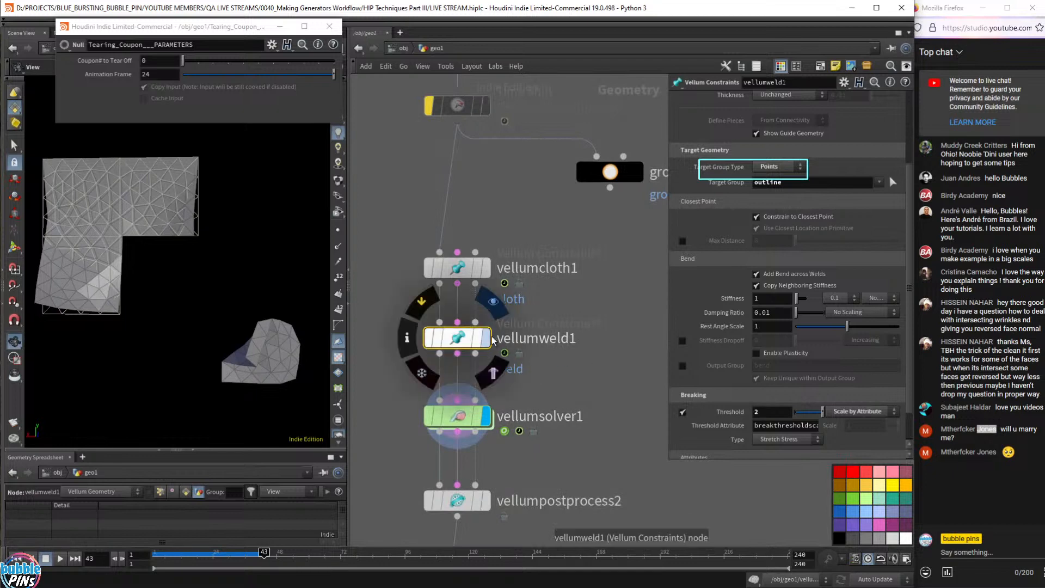
left_click(578, 382)
key("ctrl+Up")
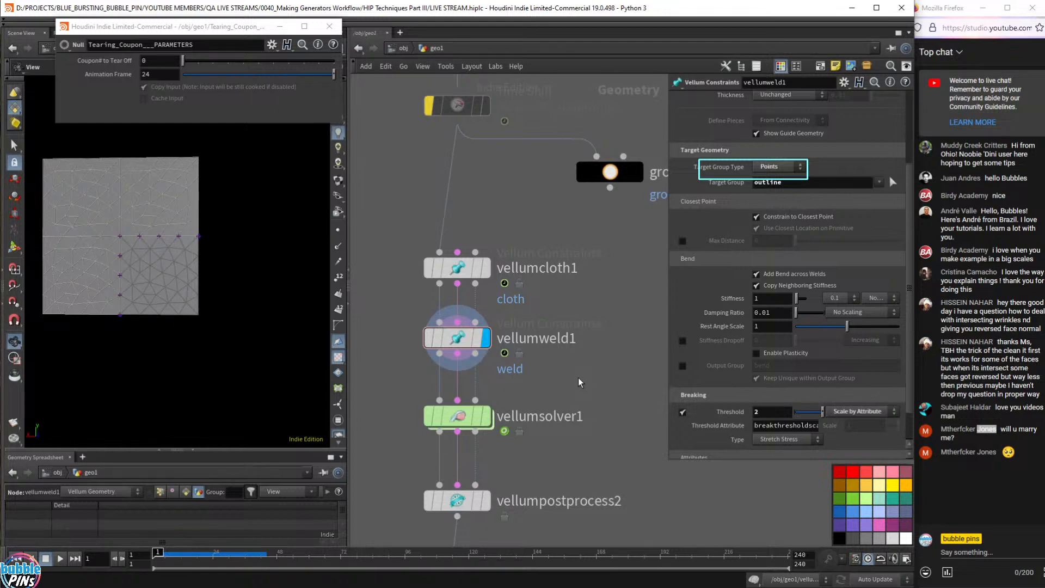
left_click_drag(567, 308, 432, 363)
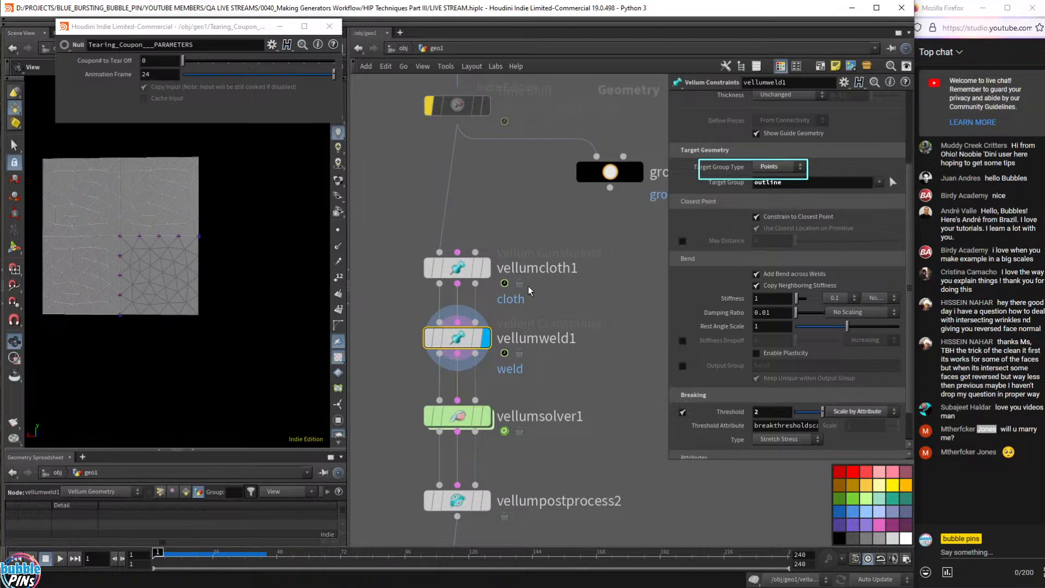
- Drag vellumweld1 onto the vellumcloth1 wires and back, parking it left of the vellum chain
mouse_move(466, 337)
mouse_move(465, 337)
left_mouse_down()
mouse_move(520, 330)
mouse_move(466, 338)
left_mouse_up()
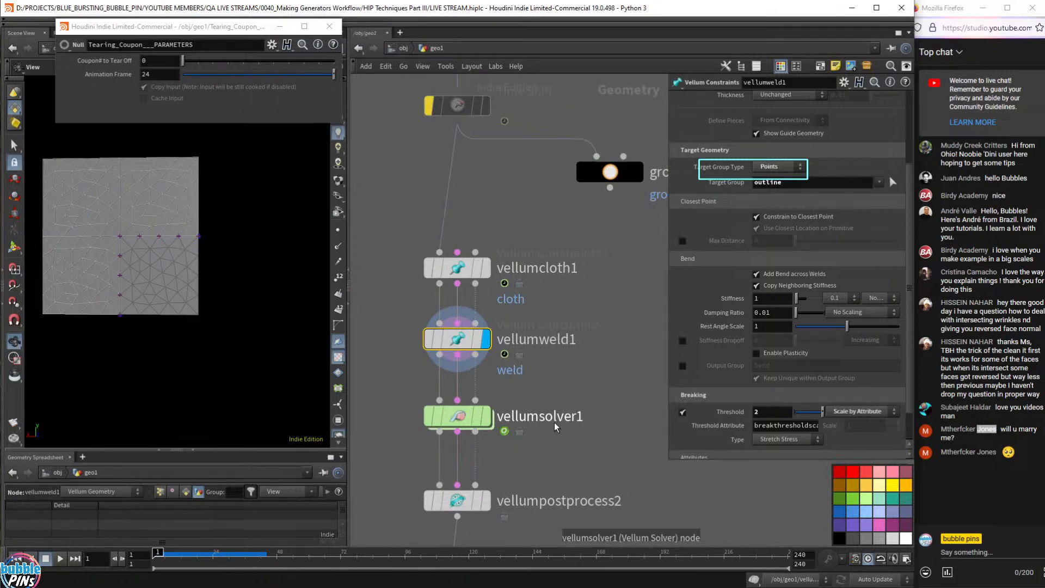
scroll(793, 270, "up", 4)
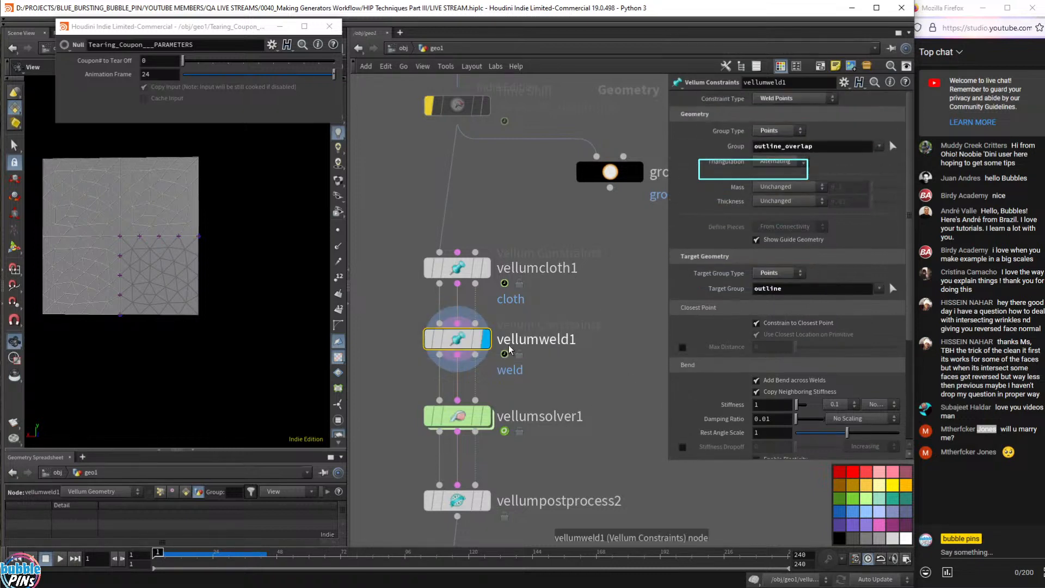
left_click_drag(457, 344, 383, 323)
scroll(527, 309, "down", 3)
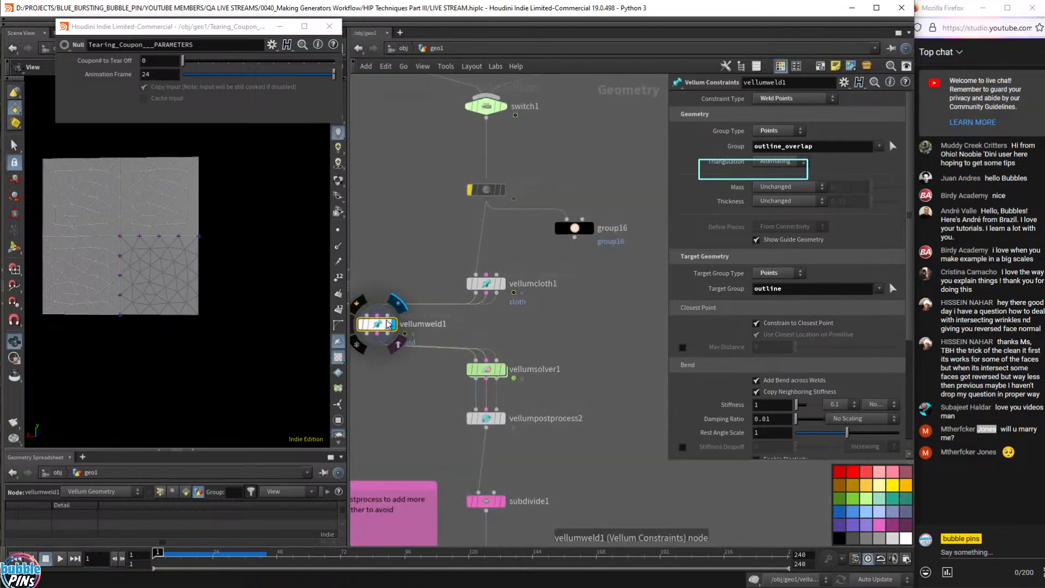
- Add a new Vellum Weld Points node, vellumweld2, to the network
key("Tab")
type("vel")
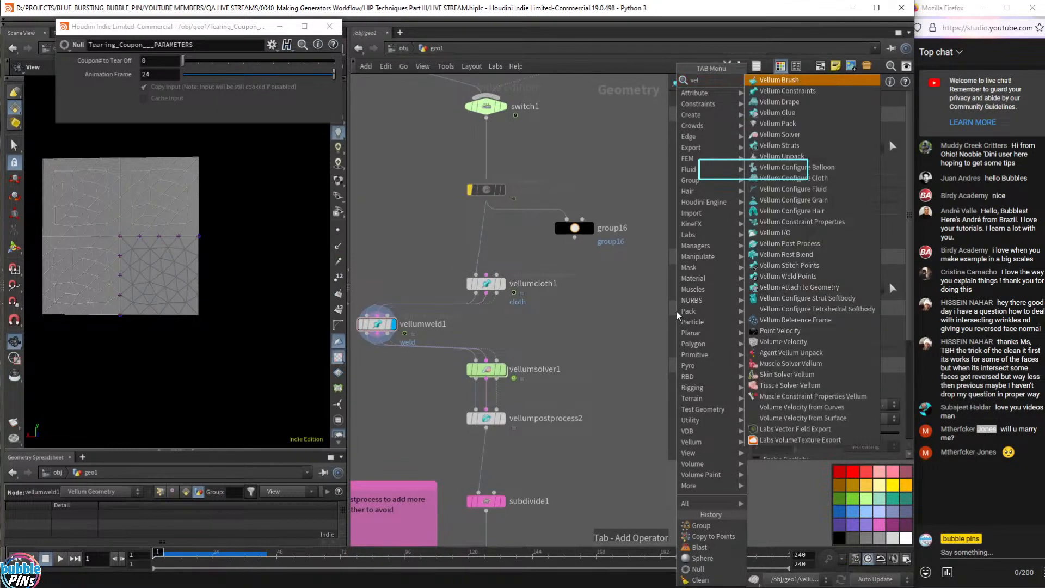
type("lum we")
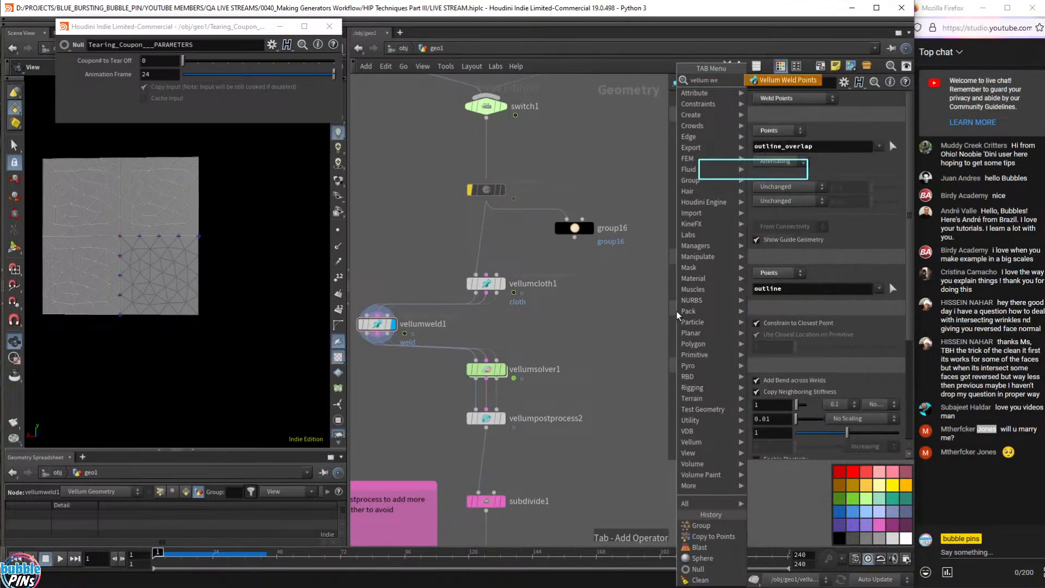
key("Return")
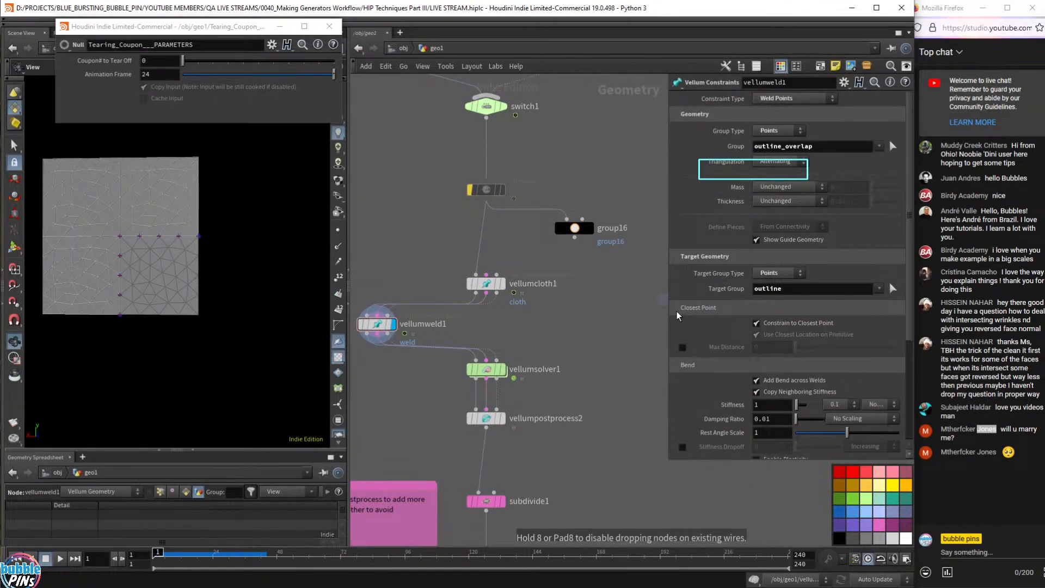
left_click(481, 325)
scroll(557, 328, "up", 2)
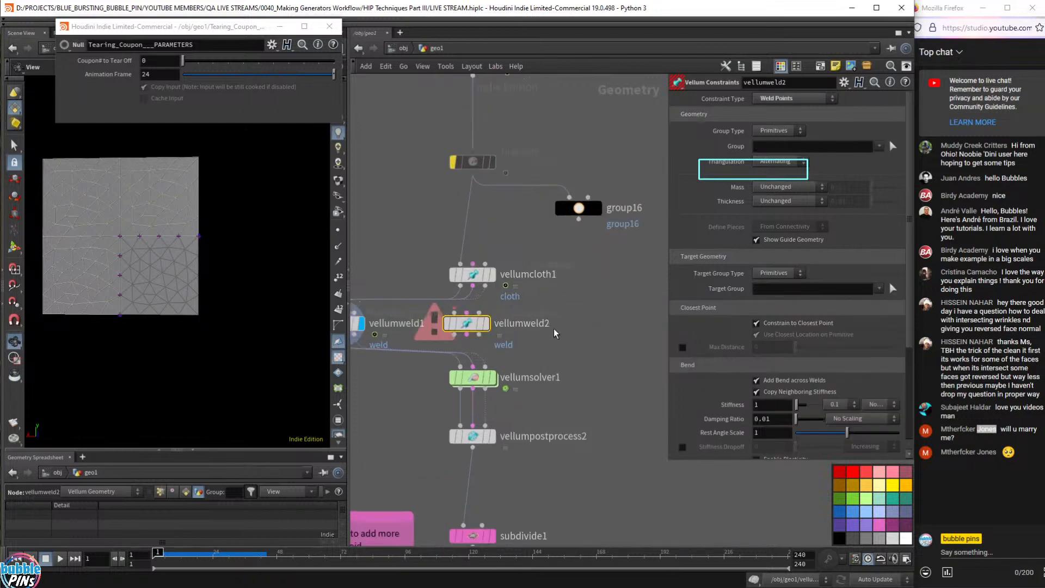
- Cut vellumweld1's wires, move it aside, and display vellumweld2 placed under vellumcloth1
middle_click_drag(557, 329, 683, 322)
key("y")
left_click_drag(534, 213, 490, 424)
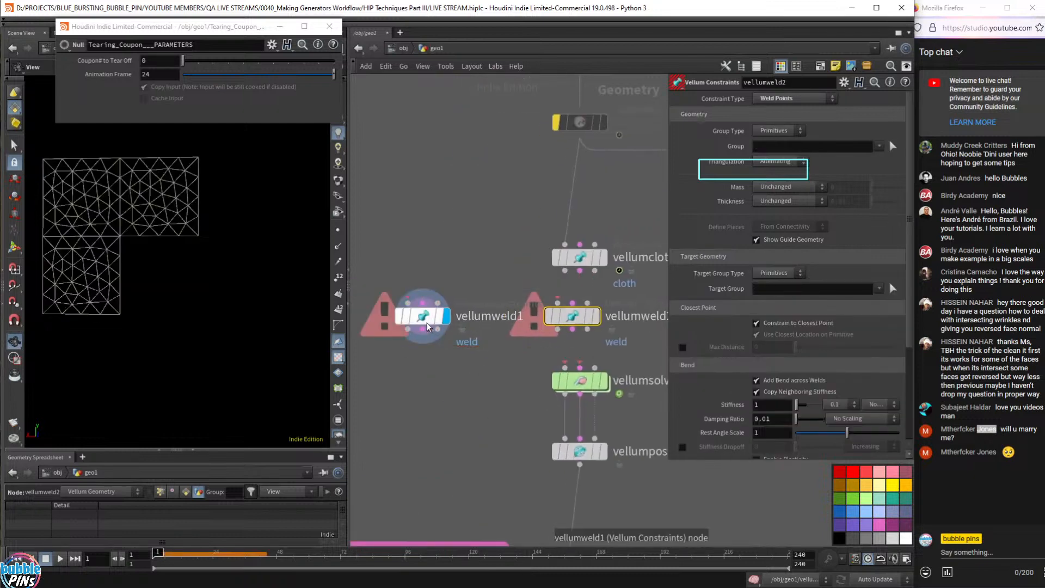
left_click_drag(402, 319, 352, 318)
middle_click_drag(352, 319, 403, 319)
middle_click_drag(546, 249, 375, 250)
scroll(470, 289, "up", 2)
left_click_drag(443, 326, 454, 330)
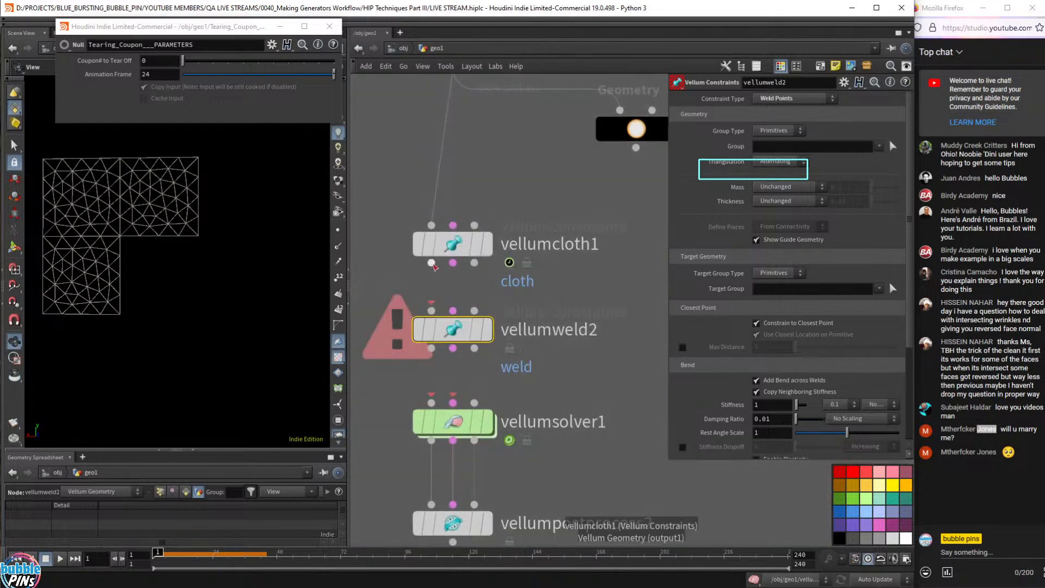
left_click(488, 330)
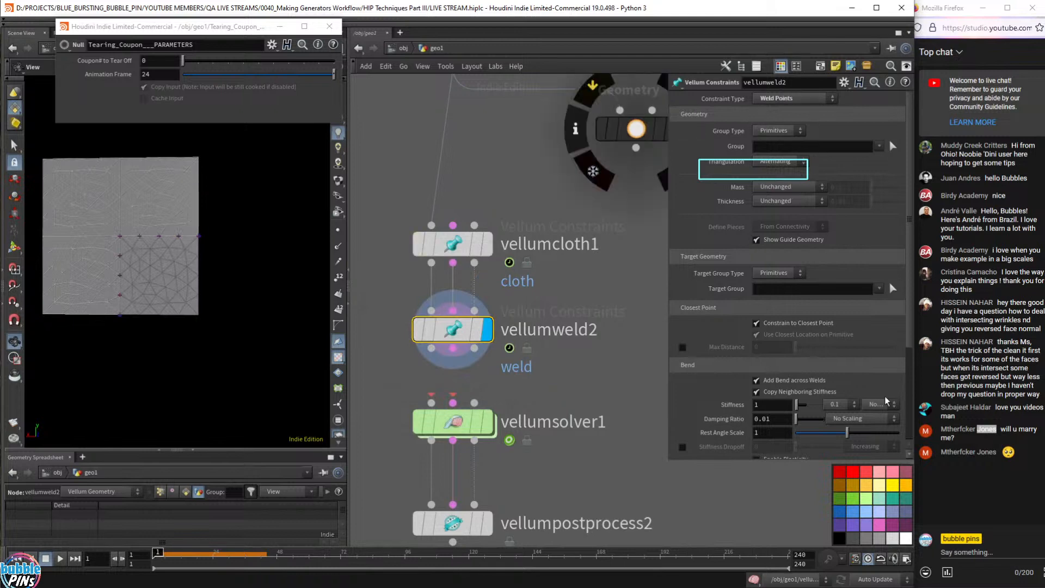
- Set vellumweld2's Group Type and Target Group Type both to Points
left_click(759, 132)
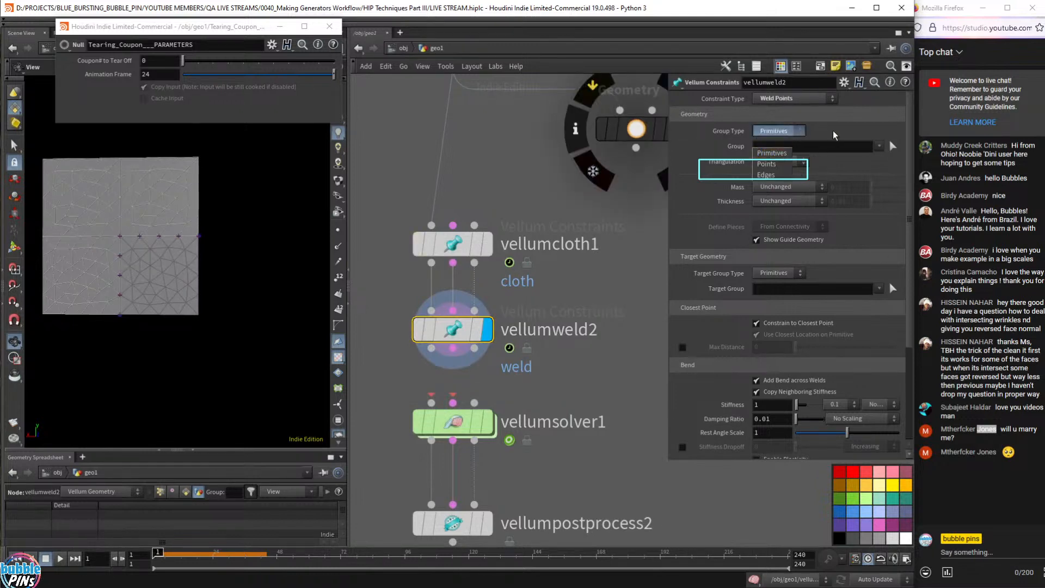
left_click(769, 153)
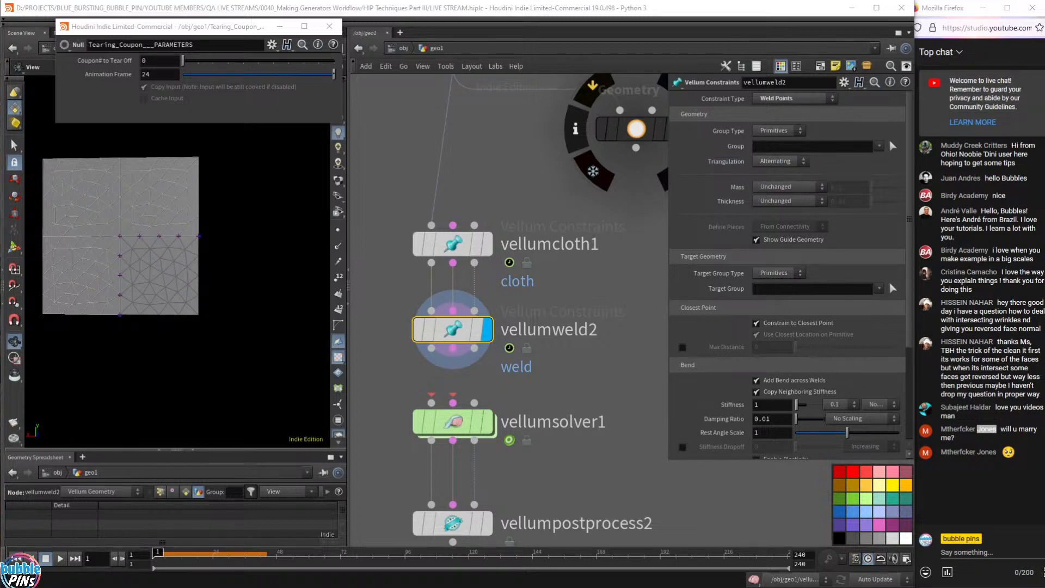
left_click(755, 20)
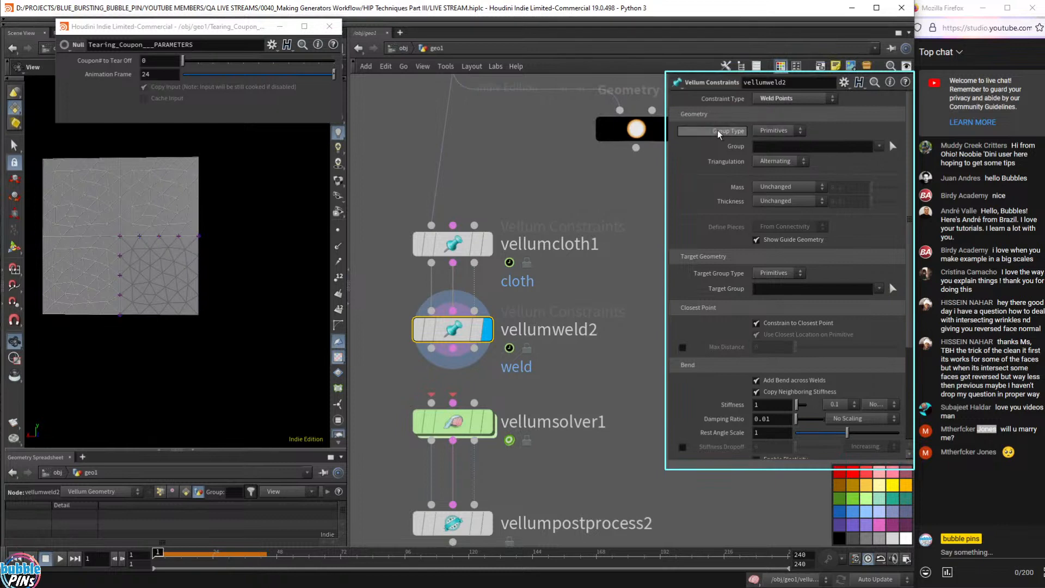
left_click(784, 132)
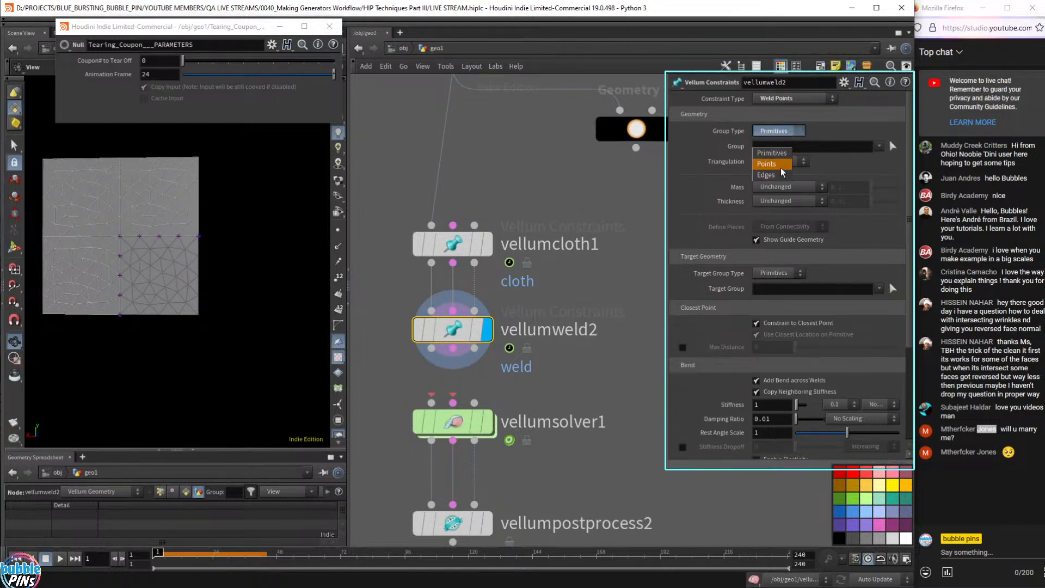
left_click(766, 164)
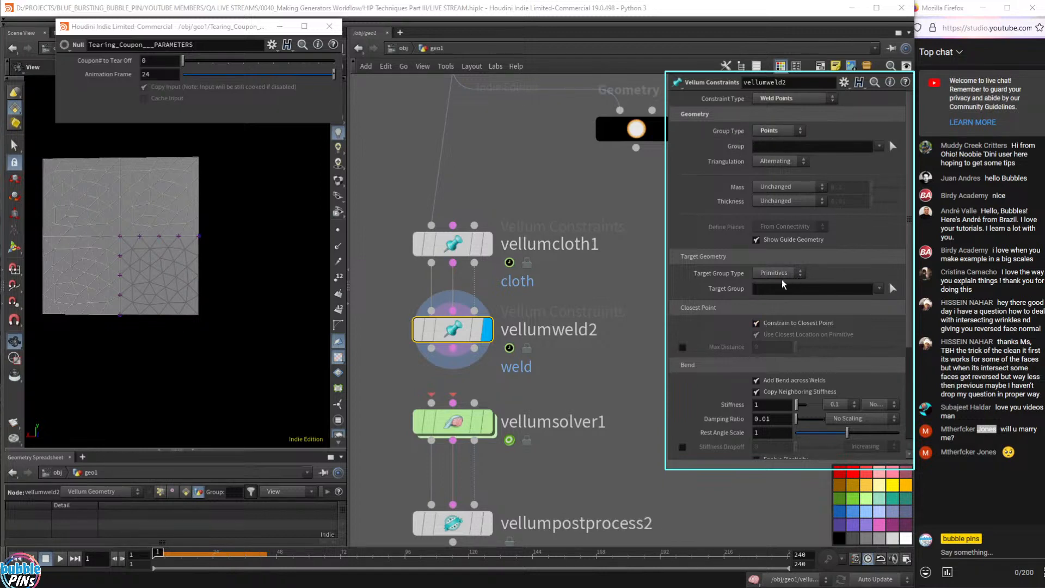
left_click(795, 275)
left_click(768, 306)
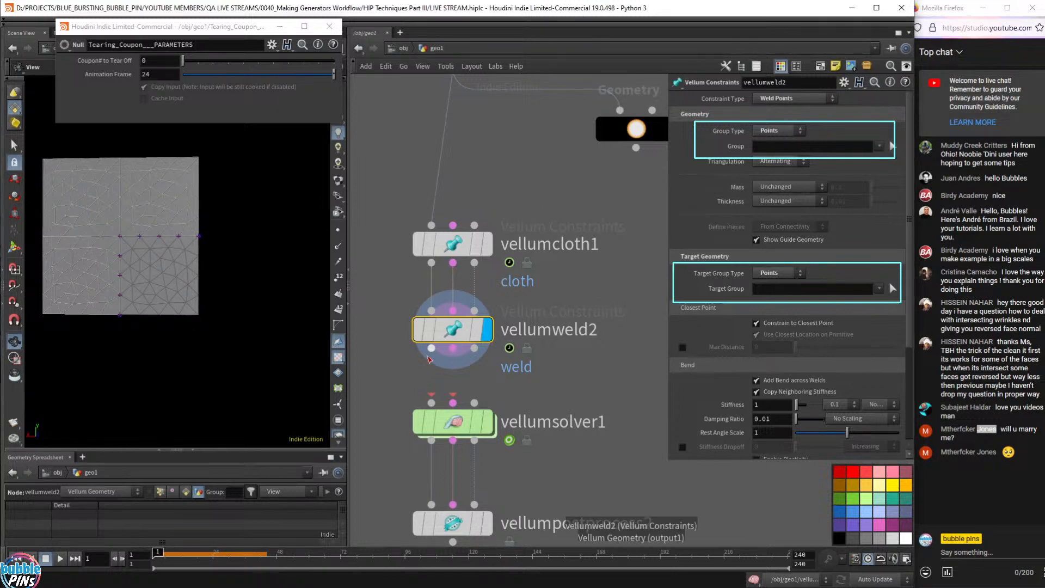
- Review vellumweld1's settings, then select vellumweld2 to show its parameters
middle_click_drag(373, 383, 626, 428)
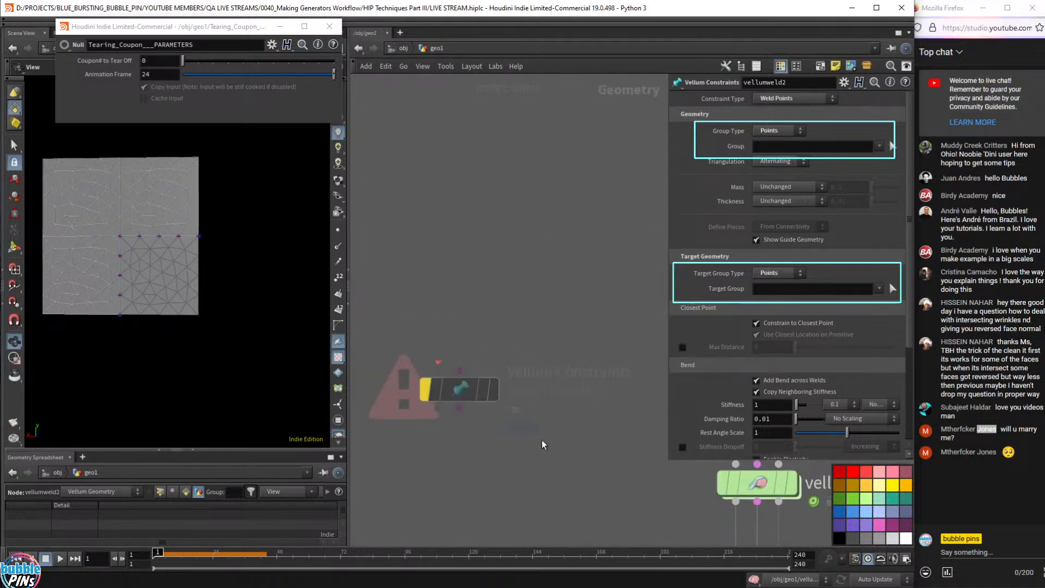
left_click_drag(542, 441, 424, 288)
middle_click_drag(543, 140, 439, 139)
middle_click_drag(569, 169, 381, 151)
middle_click_drag(574, 328, 535, 323)
left_click_drag(535, 327, 385, 376)
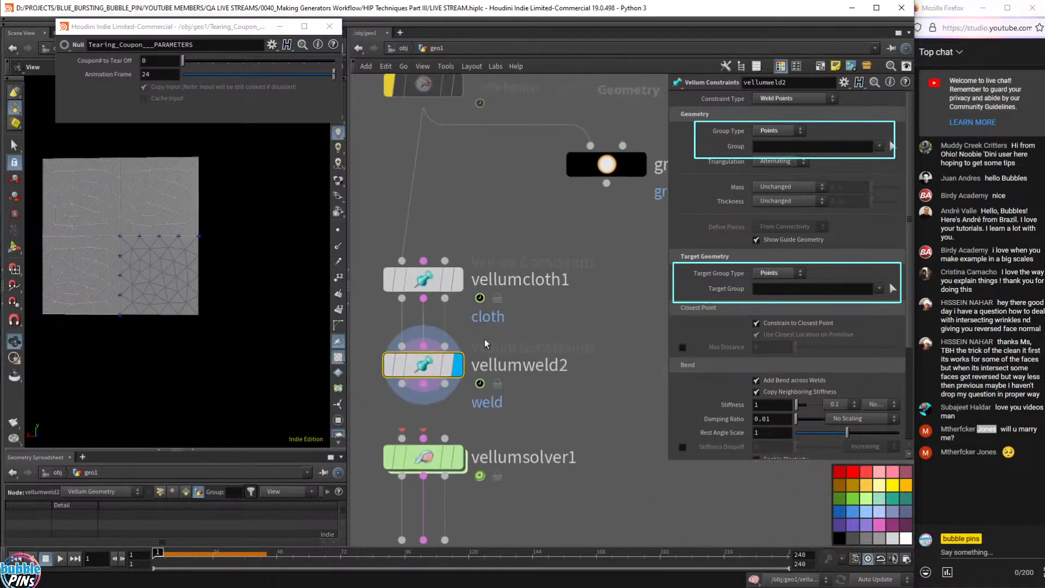
- Duplicate group16 as group19, wire vellumcloth1 into it, and display it
mouse_move(612, 166)
left_click_drag(612, 167, 653, 368, "alt")
left_click_drag(402, 299, 643, 414)
middle_click_drag(639, 342, 613, 334)
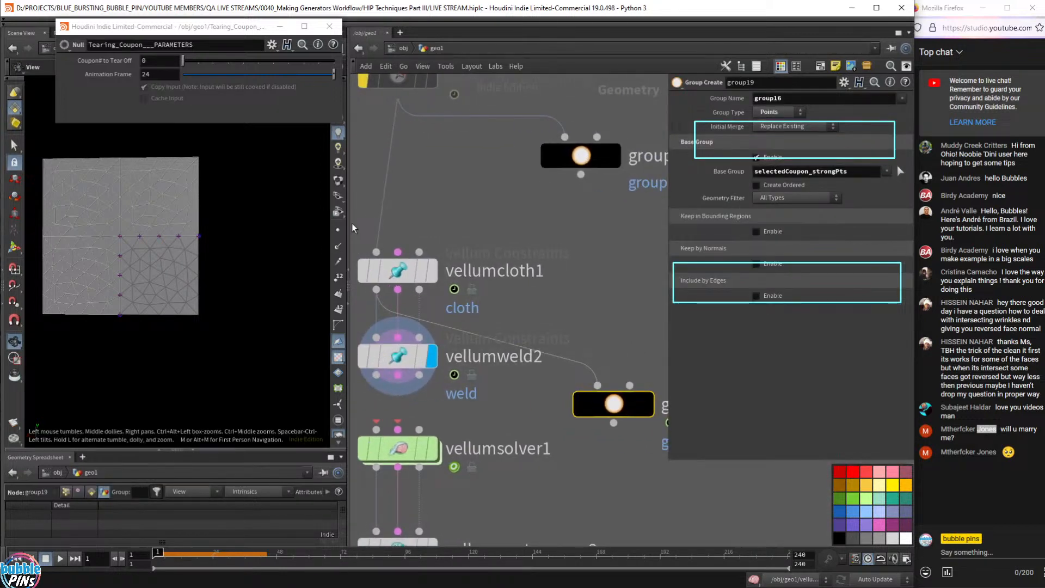
left_click_drag(347, 228, 283, 228)
scroll(174, 251, "up", 2)
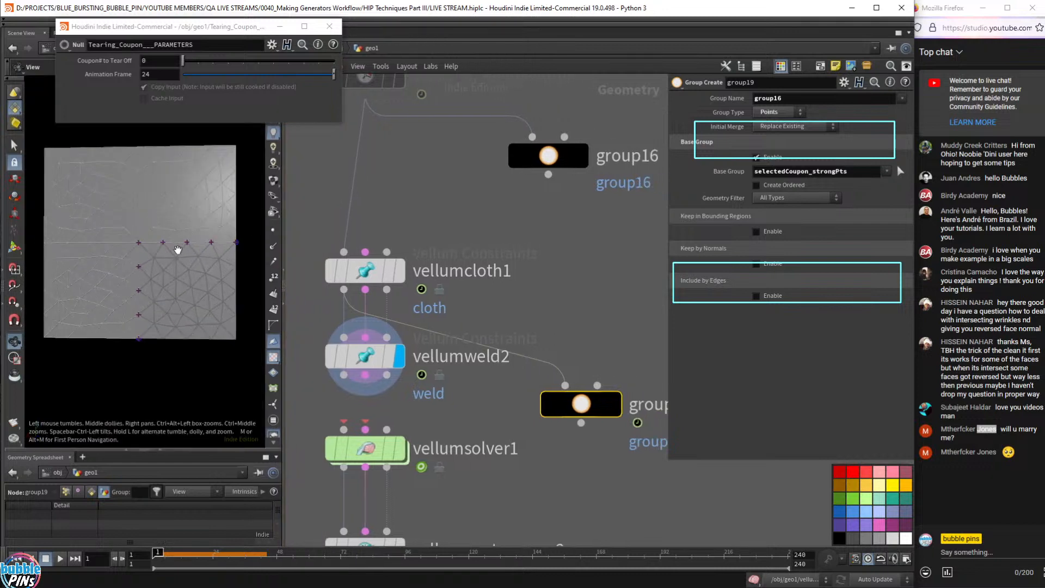
left_click(615, 404)
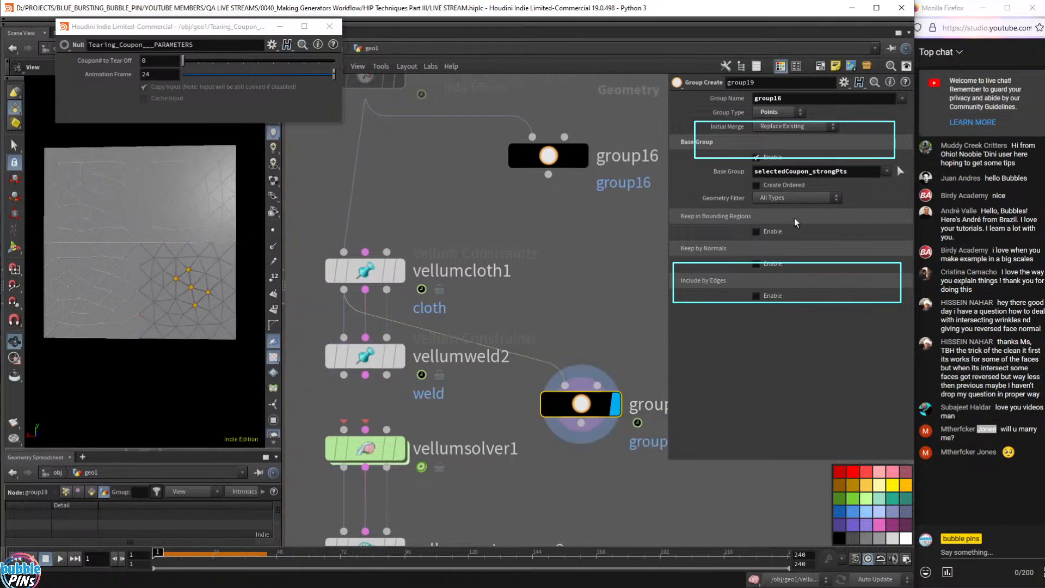
- Set group19's base group to outline_overlap
double_click(865, 171)
key("BackSpace")
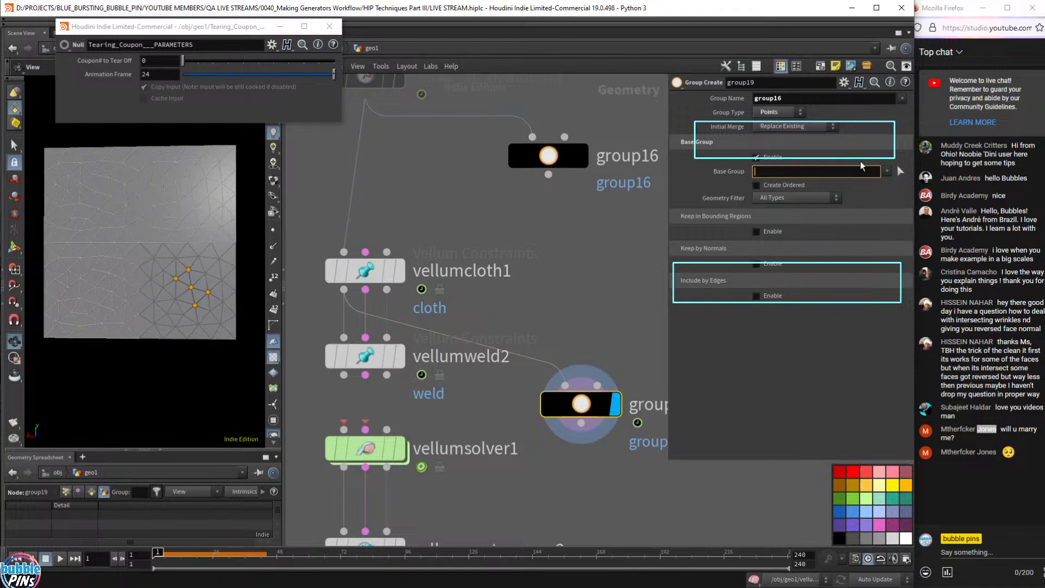
key("Return")
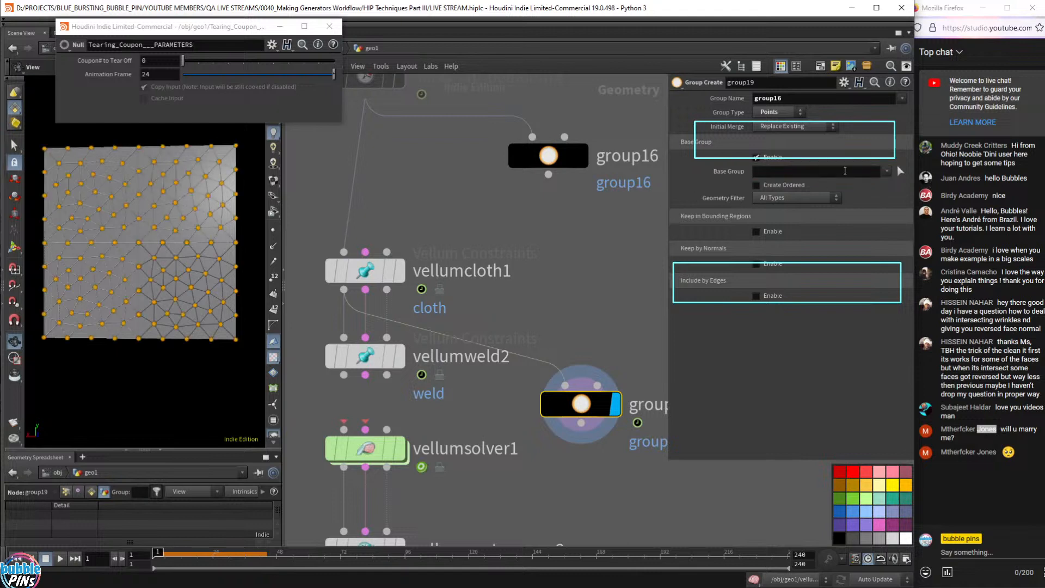
left_click(888, 172)
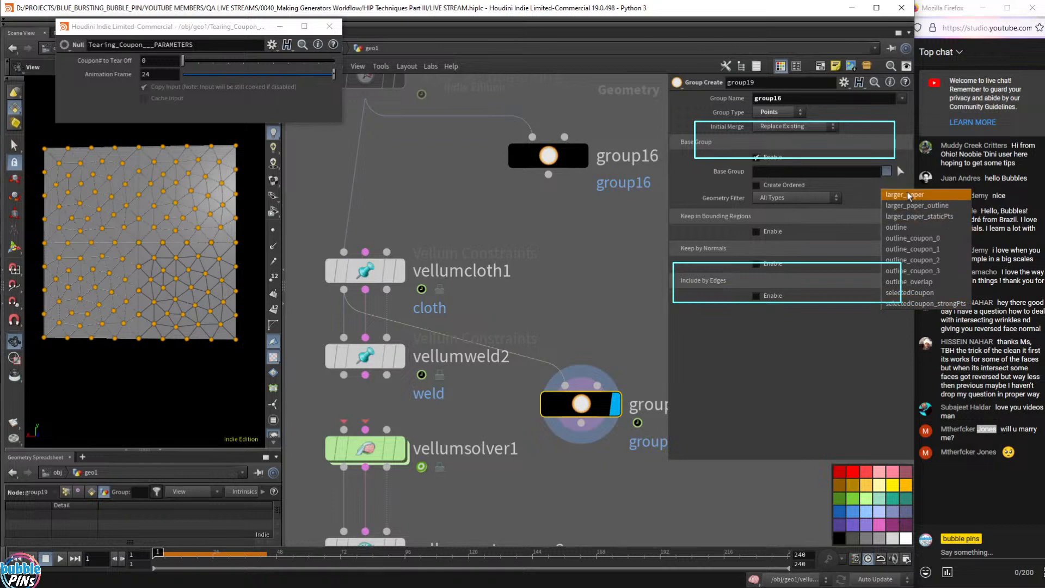
left_click(931, 282)
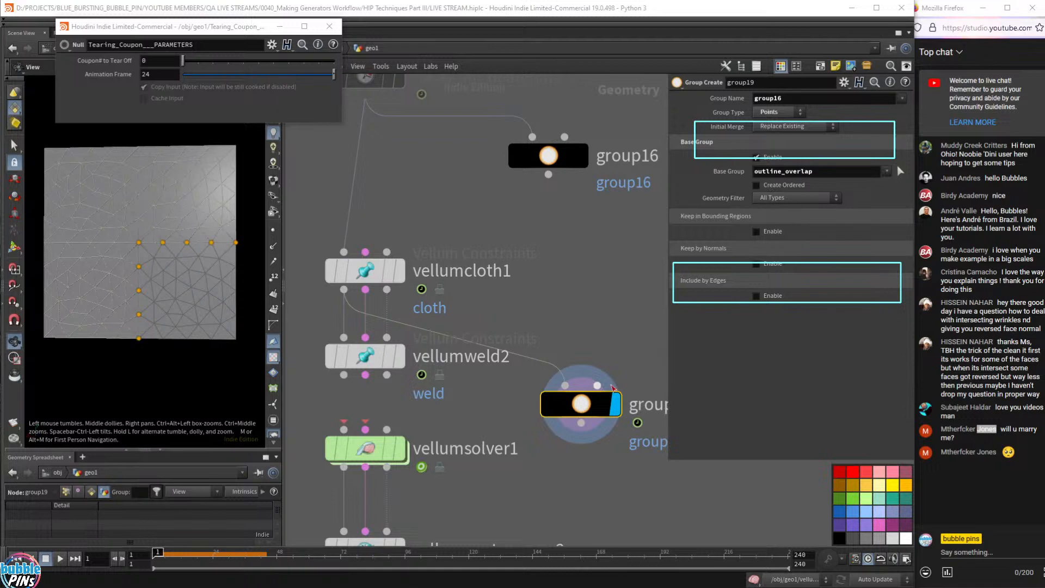
- Duplicate group19 as group20 above it, with its base group trimmed to outline
mouse_move(587, 409)
middle_mouse_down()
mouse_move(591, 341)
mouse_move(583, 410)
middle_mouse_up()
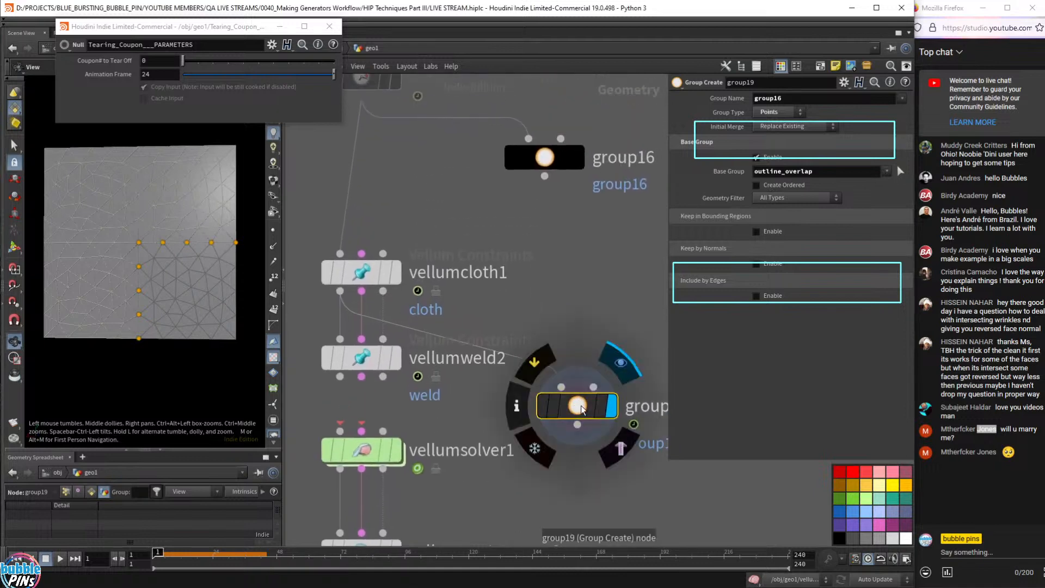
left_click_drag(582, 410, 579, 309, "alt")
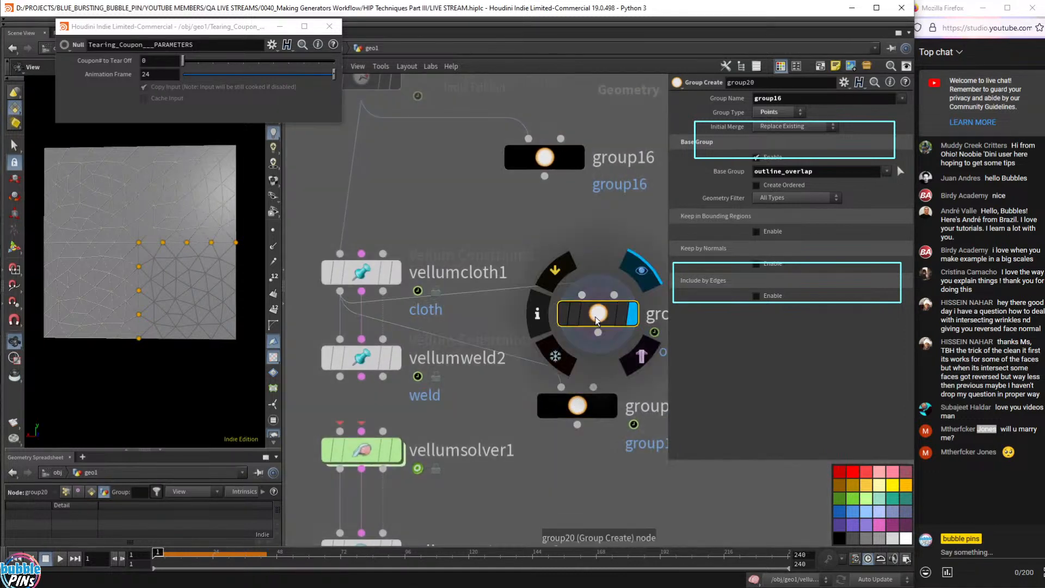
left_click_drag(842, 172, 790, 183)
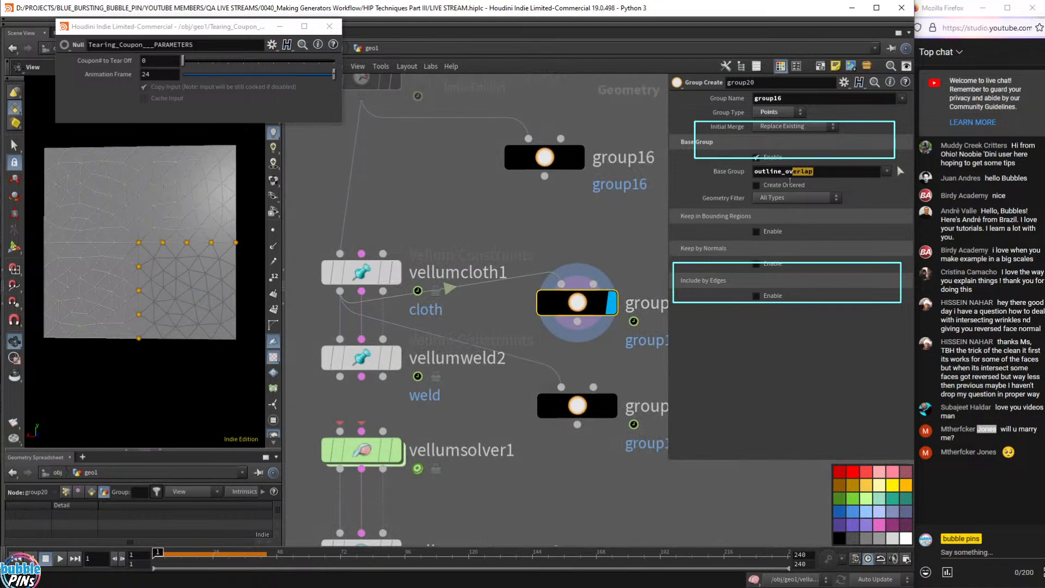
key("BackSpace")
key("Return")
- Select group20 and group19 together and move them down and to the right
mouse_move(613, 315)
mouse_move(583, 307)
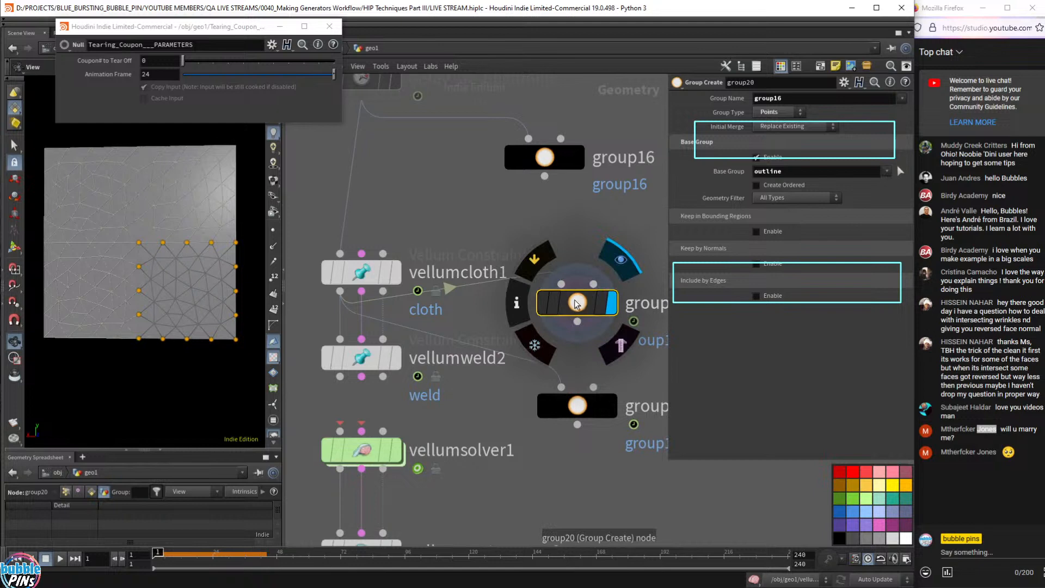
left_click(610, 406)
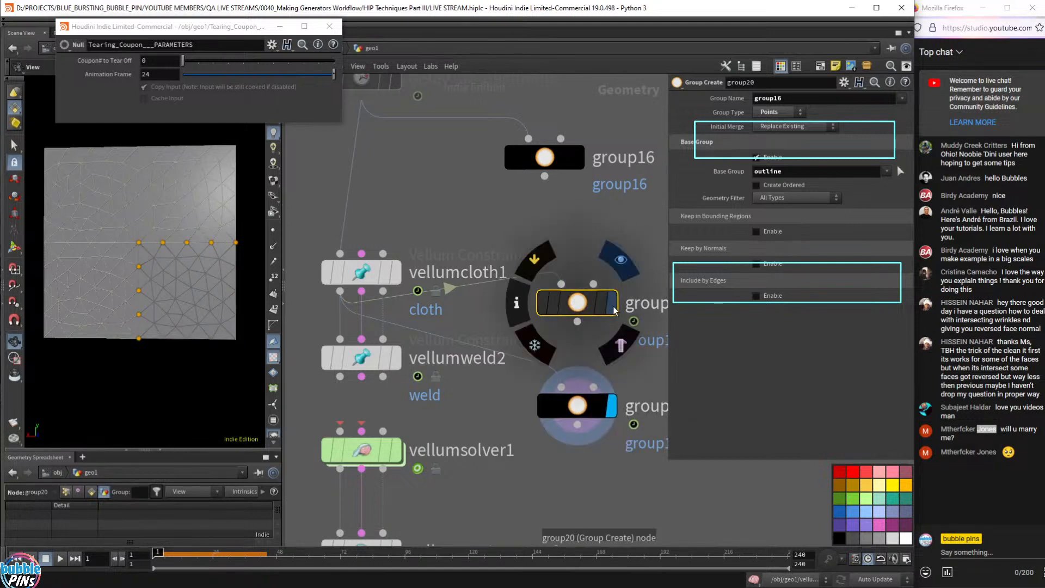
left_click(580, 410)
scroll(597, 389, "down", 3)
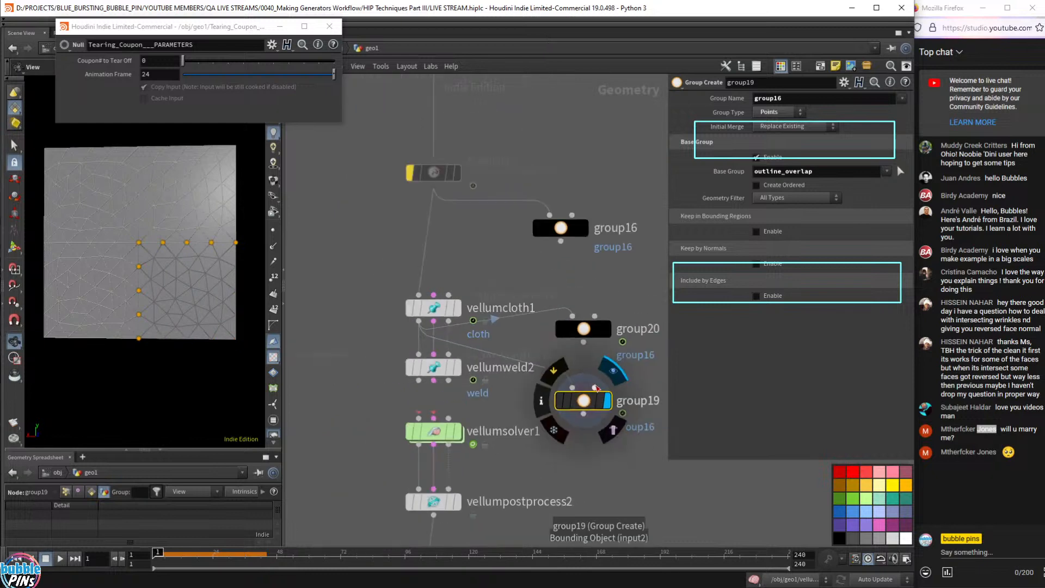
scroll(597, 387, "down", 2)
middle_click_drag(611, 293, 511, 288)
left_click_drag(554, 320, 473, 444)
left_click_drag(484, 337, 643, 374)
left_click(548, 311)
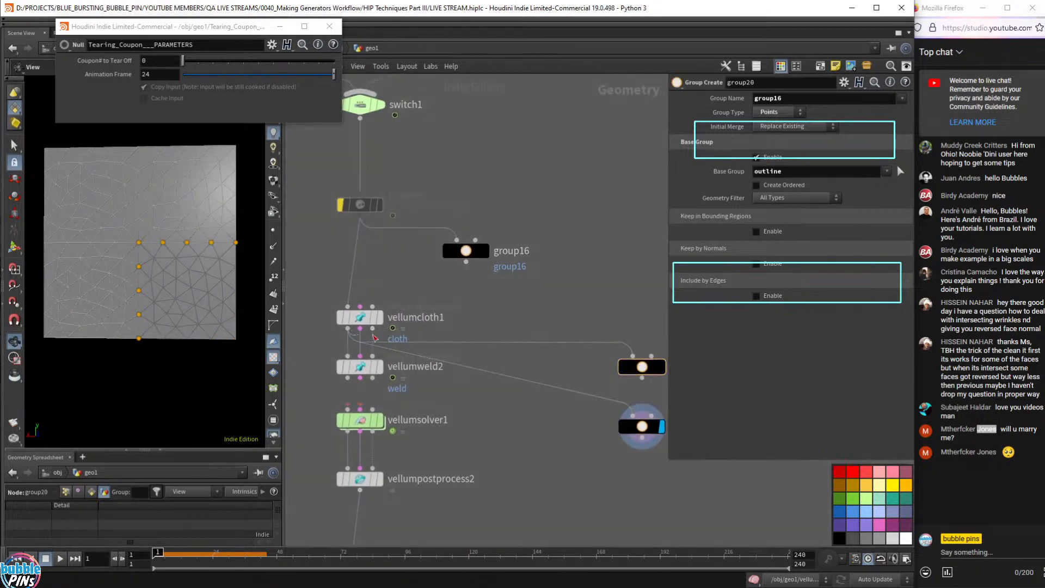
left_click_drag(348, 329, 558, 323)
- Insert a Split node, split5, after vellumcloth1 that splits off the selectedCoupon group
key("Tab")
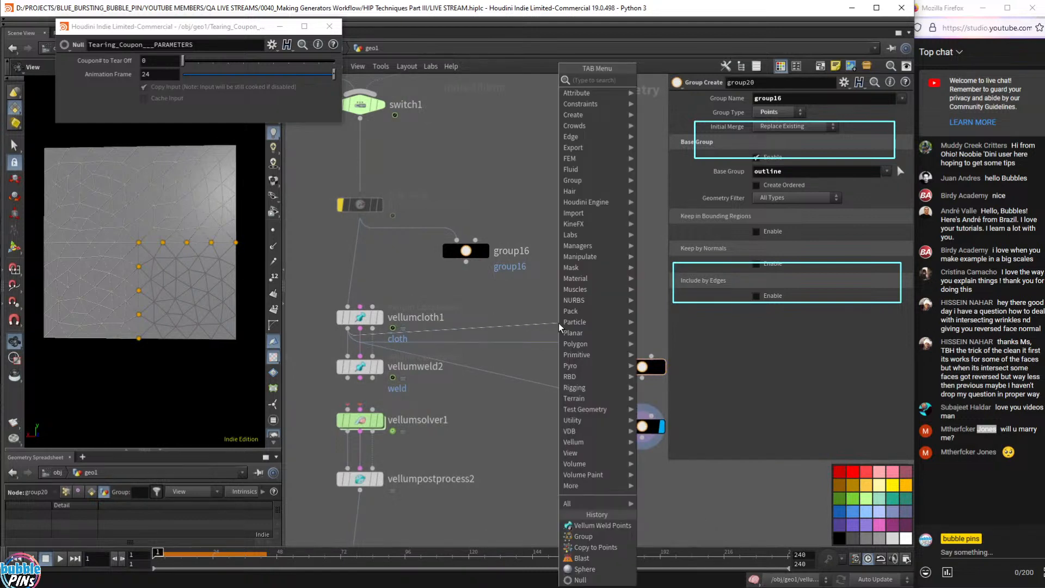
type("split")
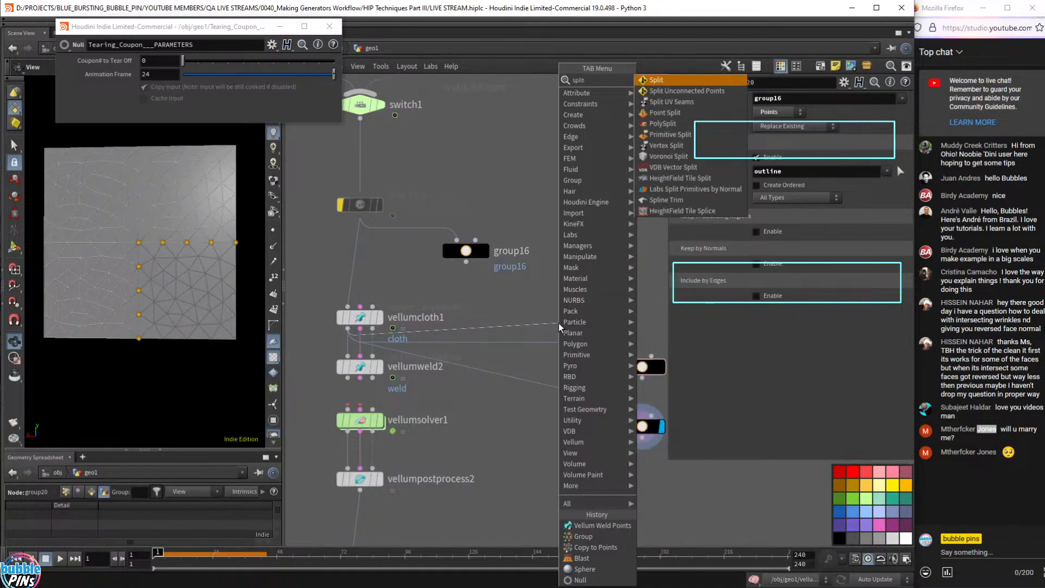
key("Return")
left_click_drag(564, 362, 578, 307)
left_click(592, 310)
left_click(887, 99)
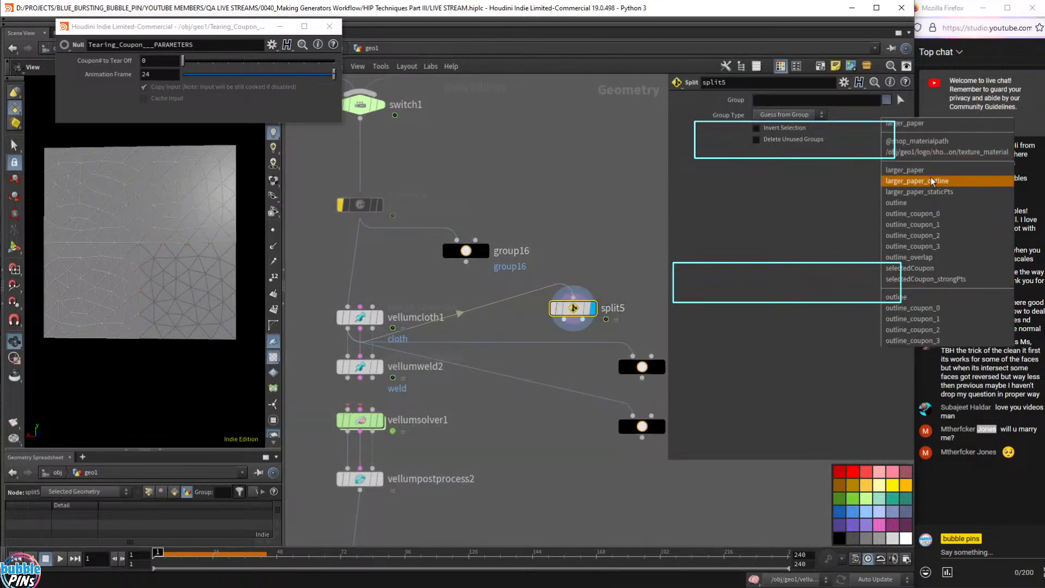
left_click(906, 268)
- Wire split5's two outputs into group20 and group19, arranging them beneath it
mouse_move(589, 330)
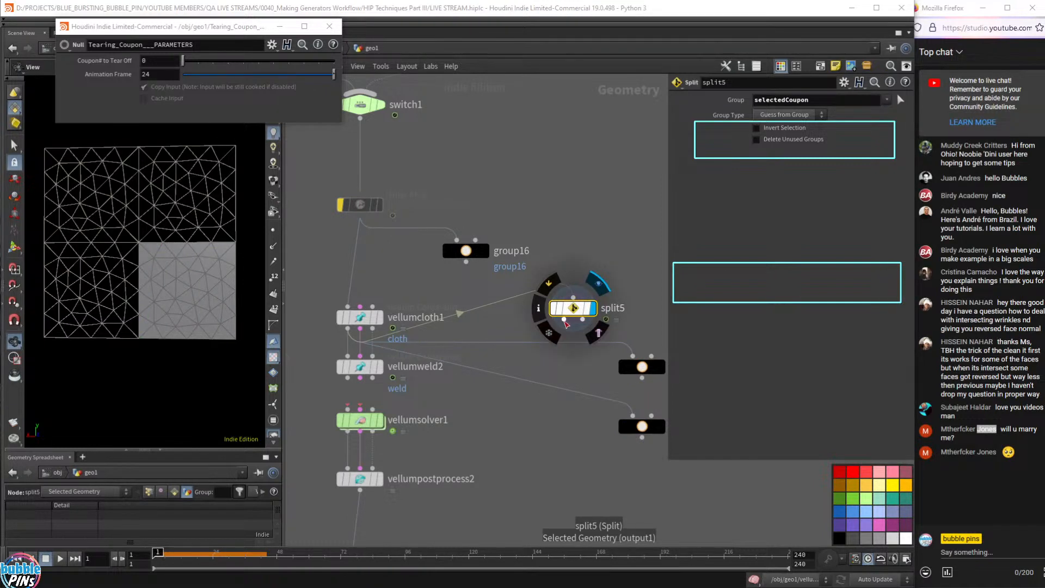
left_click_drag(565, 321, 638, 424)
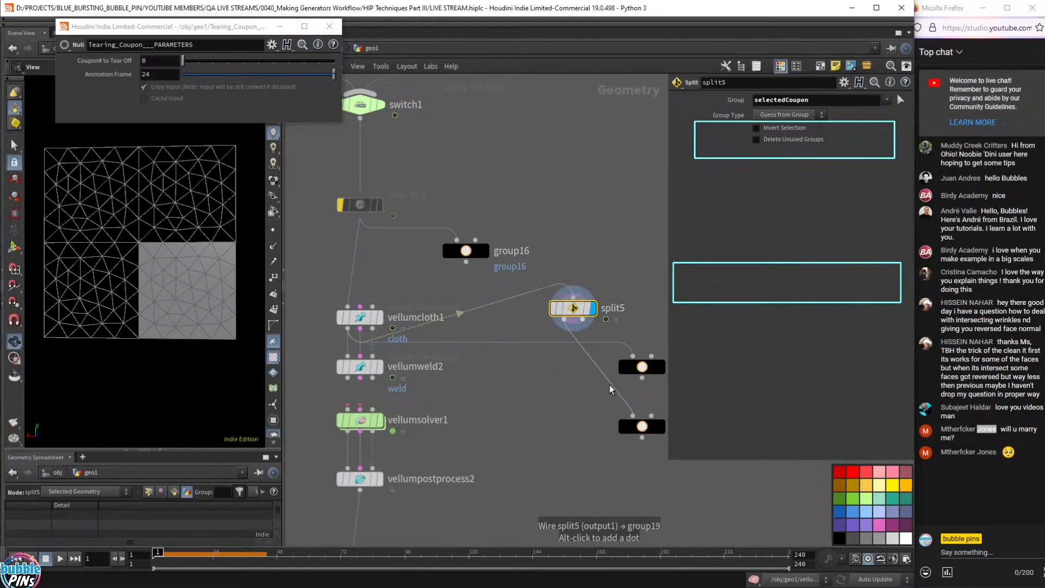
mouse_move(640, 436)
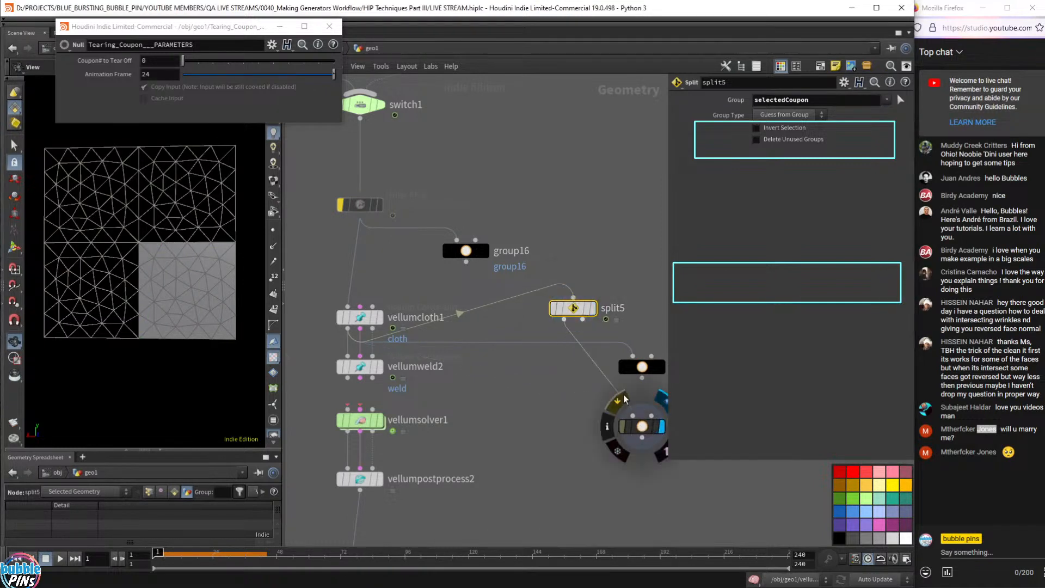
left_click_drag(582, 320, 633, 355)
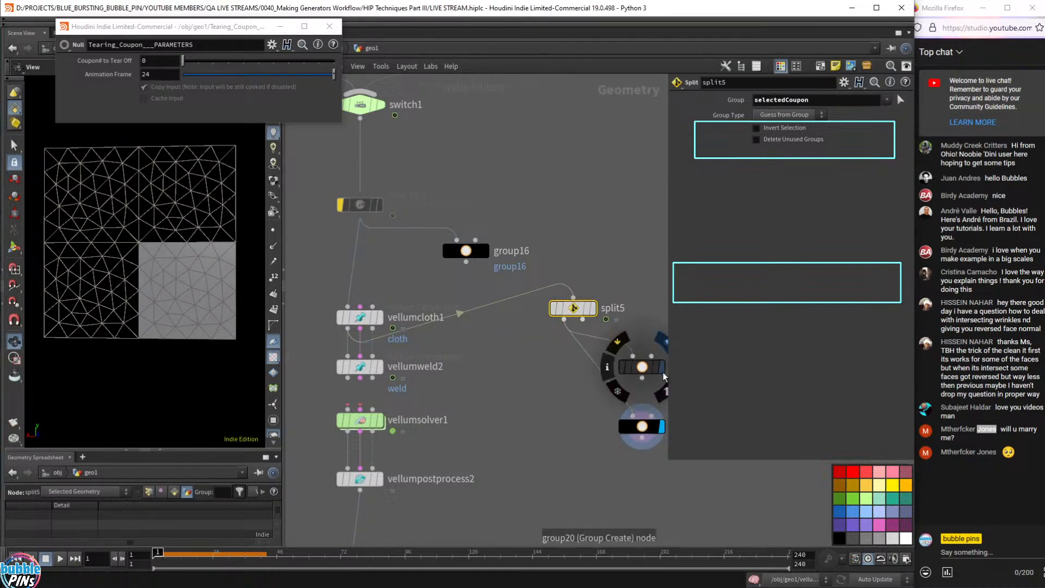
left_click_drag(582, 321, 634, 412)
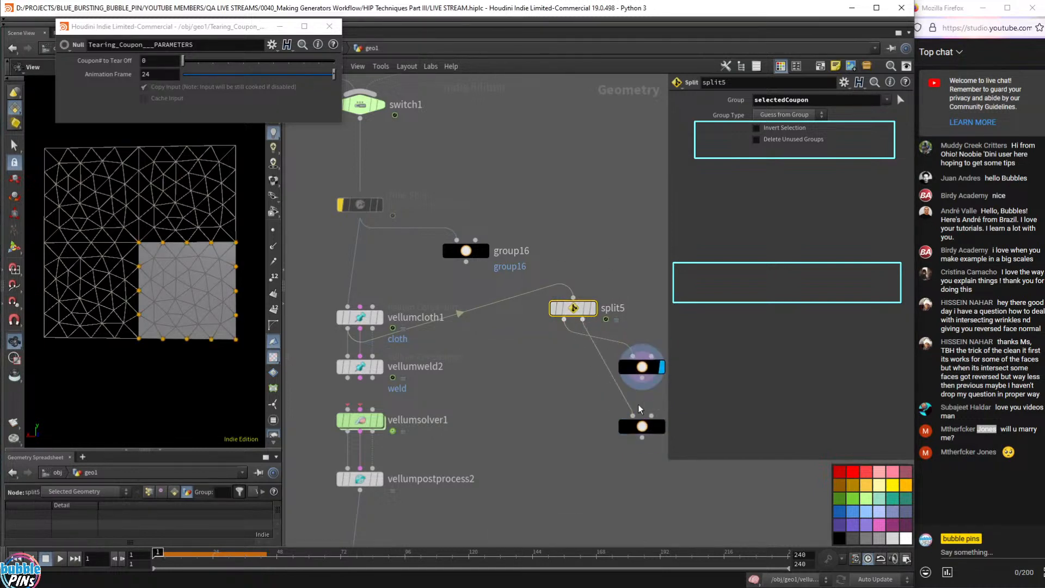
left_click_drag(641, 367, 540, 360)
left_click_drag(640, 427, 632, 366)
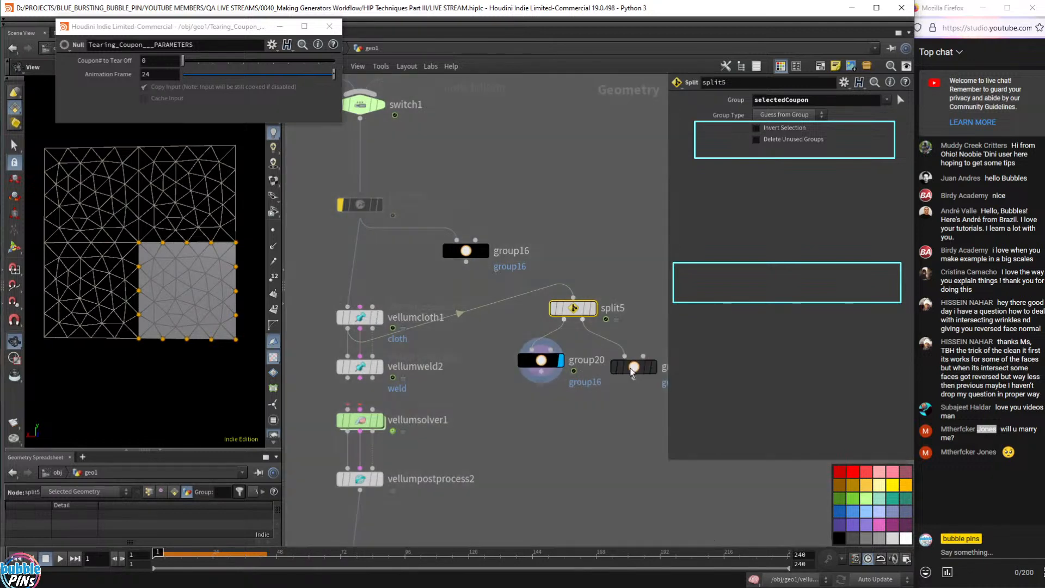
- Colour split5 black and align split5, group20 and group19 neatly in the network
left_click(841, 538)
middle_click_drag(545, 438, 411, 419)
left_click_drag(563, 280, 408, 356)
left_click_drag(445, 299, 538, 343)
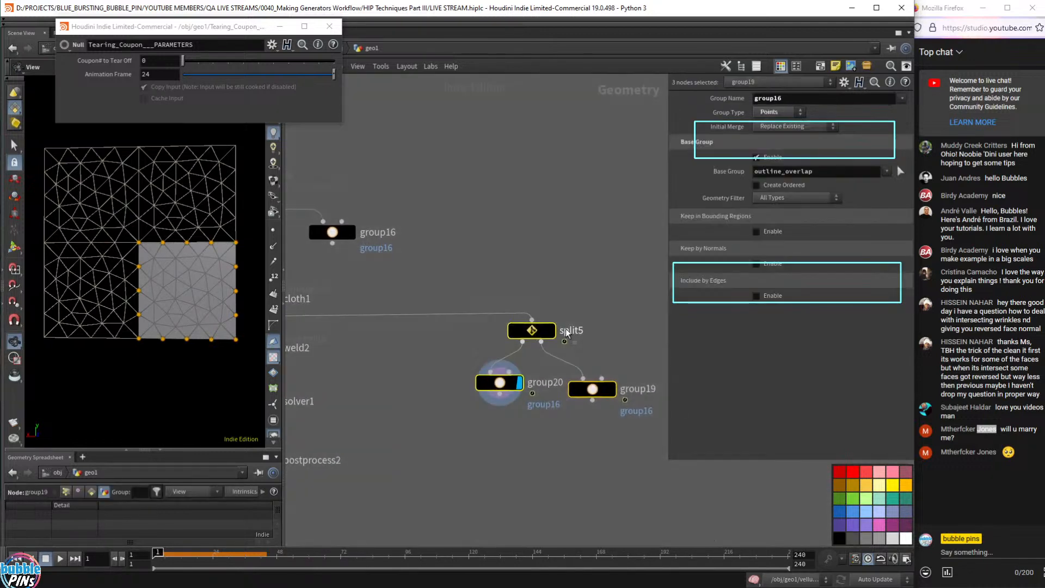
left_click_drag(500, 383, 527, 388)
left_click(630, 308)
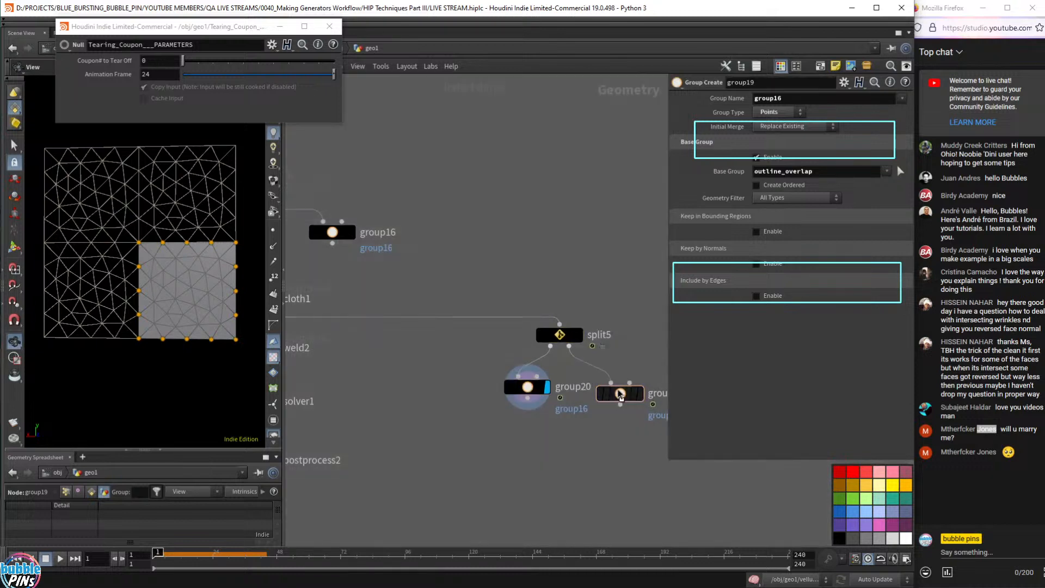
left_click_drag(620, 394, 624, 387)
left_click_drag(506, 425, 615, 388)
left_click(627, 298)
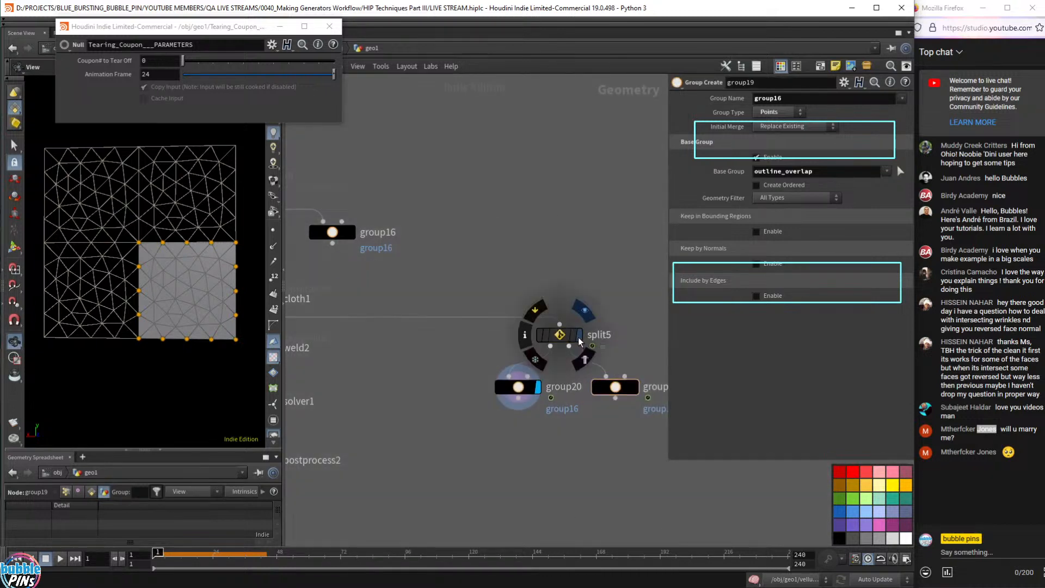
left_click(561, 338)
left_click_drag(566, 343, 569, 343)
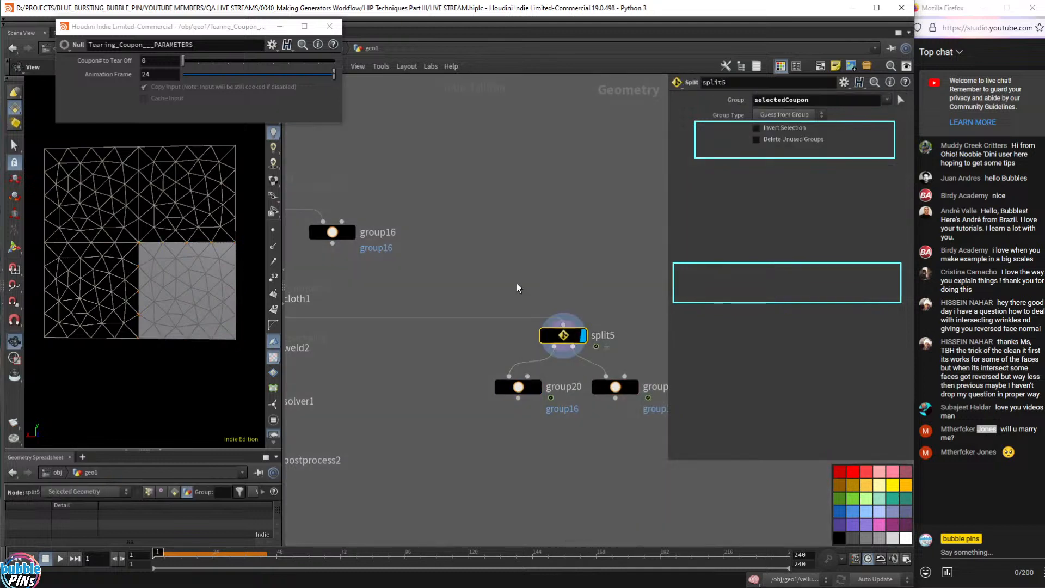
- Toggle split5's Invert Selection to compare both pieces, leave it off, and display group20
left_click(774, 127)
left_click(774, 128)
left_click(774, 129)
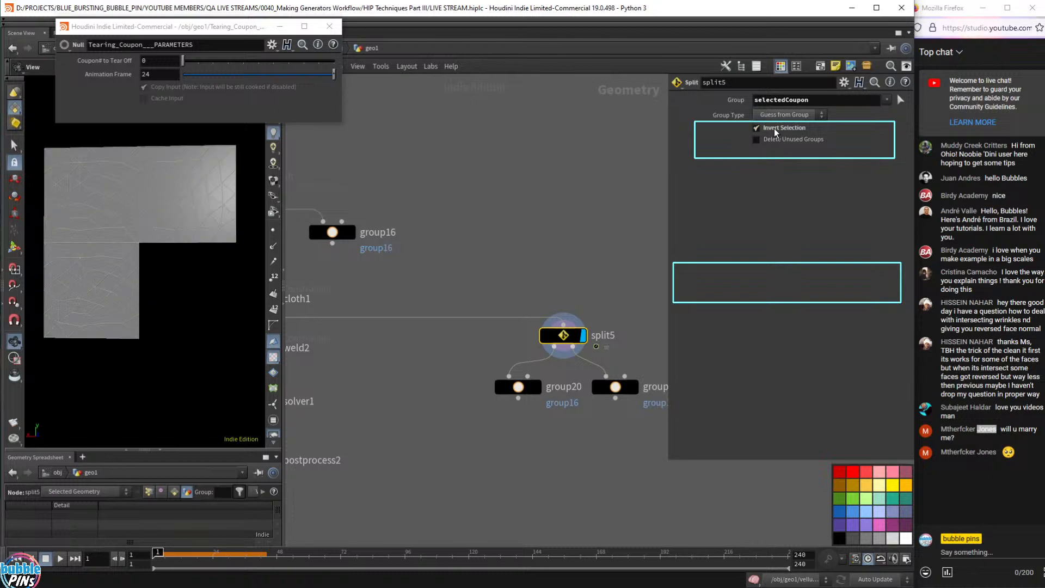
left_click(774, 129)
left_click(774, 129)
left_click(774, 129)
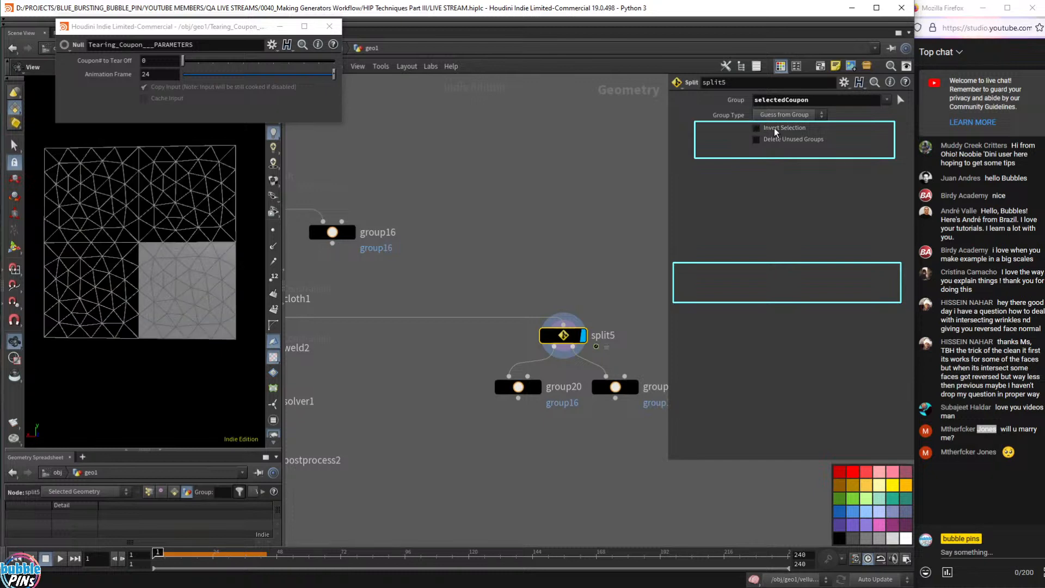
left_click(538, 388)
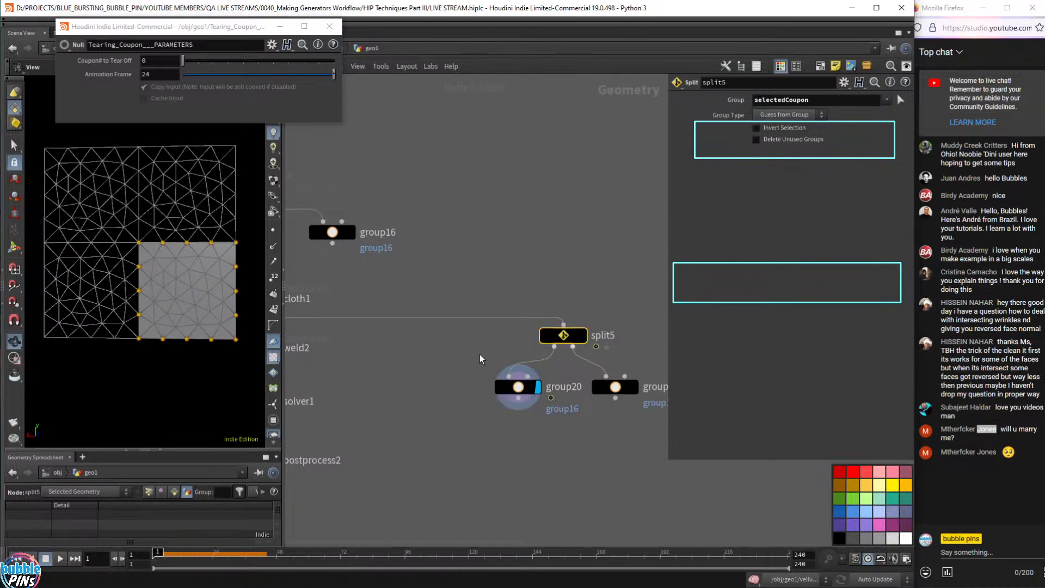
left_click(522, 388)
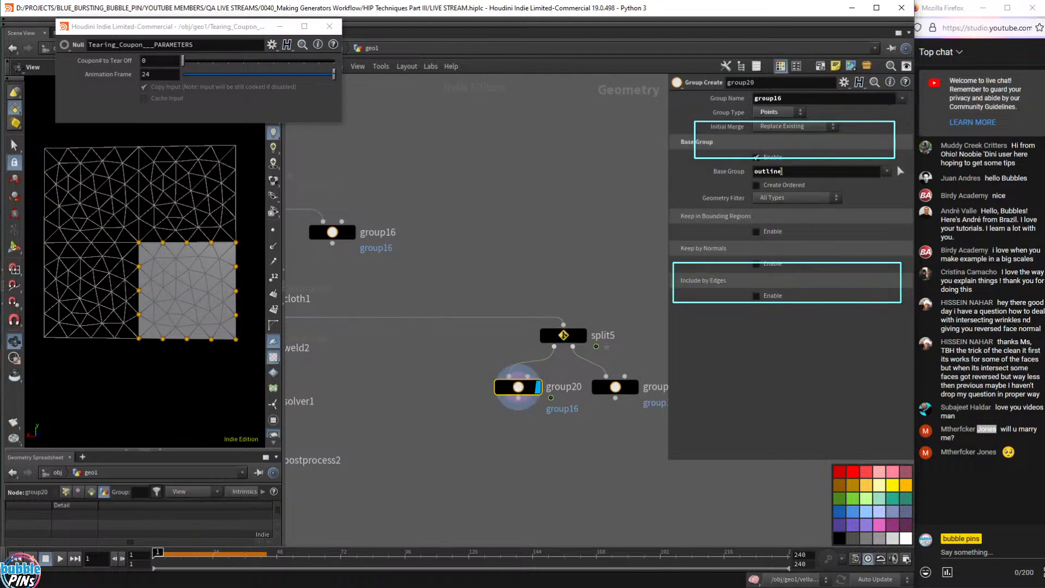
- Compare group20's and group19's pieces, leaving group19's L-shaped outline_overlap sheet displayed
double_click(782, 171)
left_click_drag(137, 293, 235, 325)
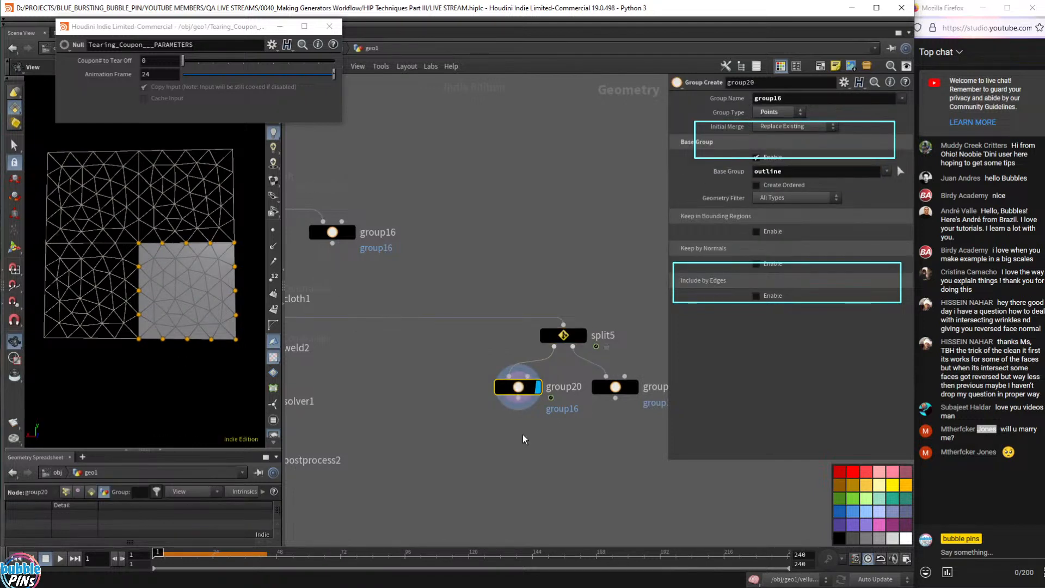
left_click(637, 389)
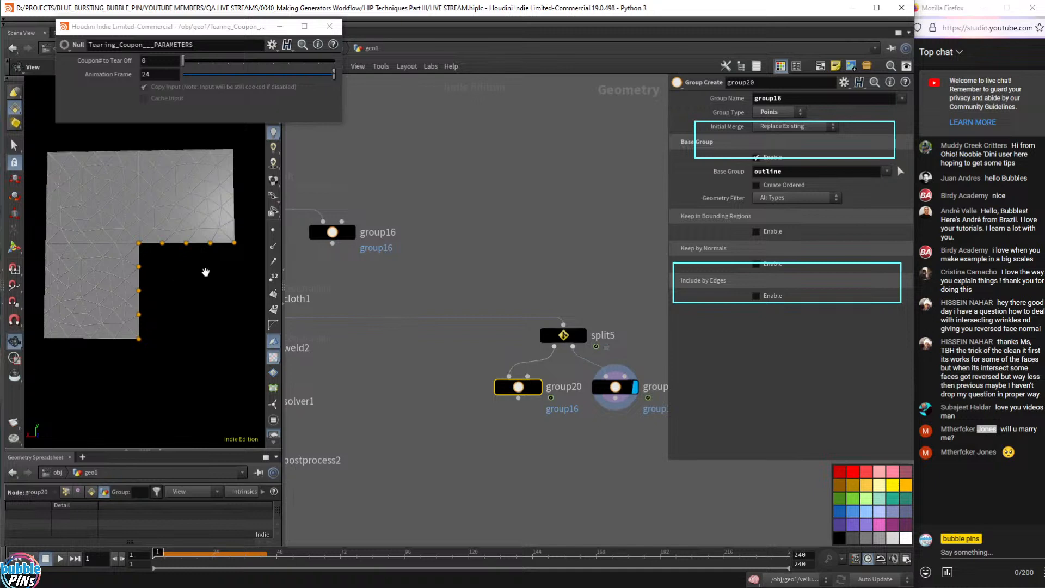
left_click(540, 387)
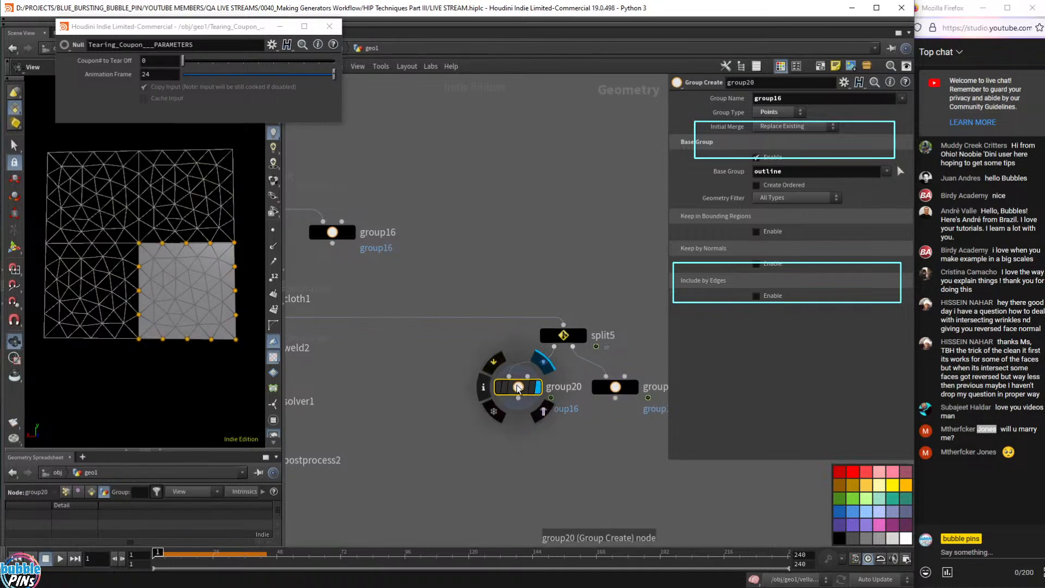
left_click(635, 387)
key("Return")
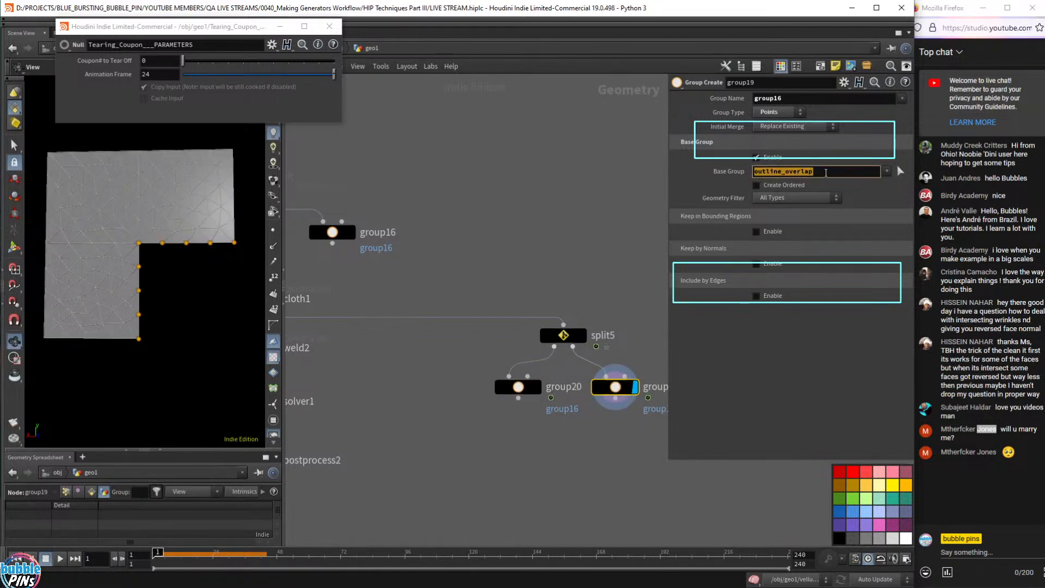
- Pan the network over to the vellum nodes and select vellumweld2
scroll(425, 352, "down", 1)
middle_click_drag(355, 350, 536, 375)
scroll(530, 380, "up", 3)
middle_click_drag(458, 412, 526, 420)
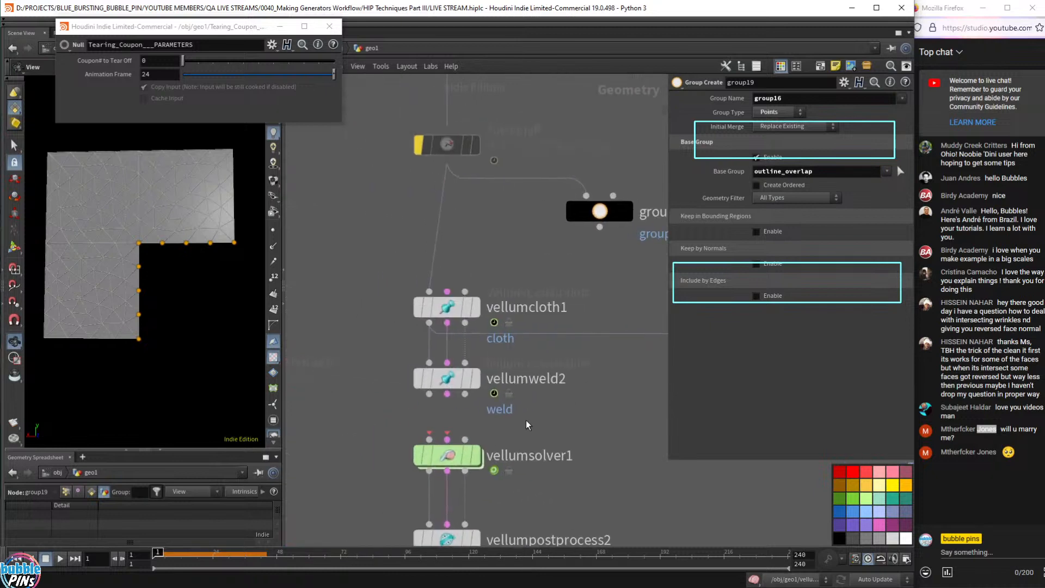
left_click_drag(526, 421, 362, 350)
- Set vellumweld2's Group to outline and Target Group to larger_paper_outline, then display vellumsolver1
left_click(473, 376)
scroll(442, 376, "up", 1)
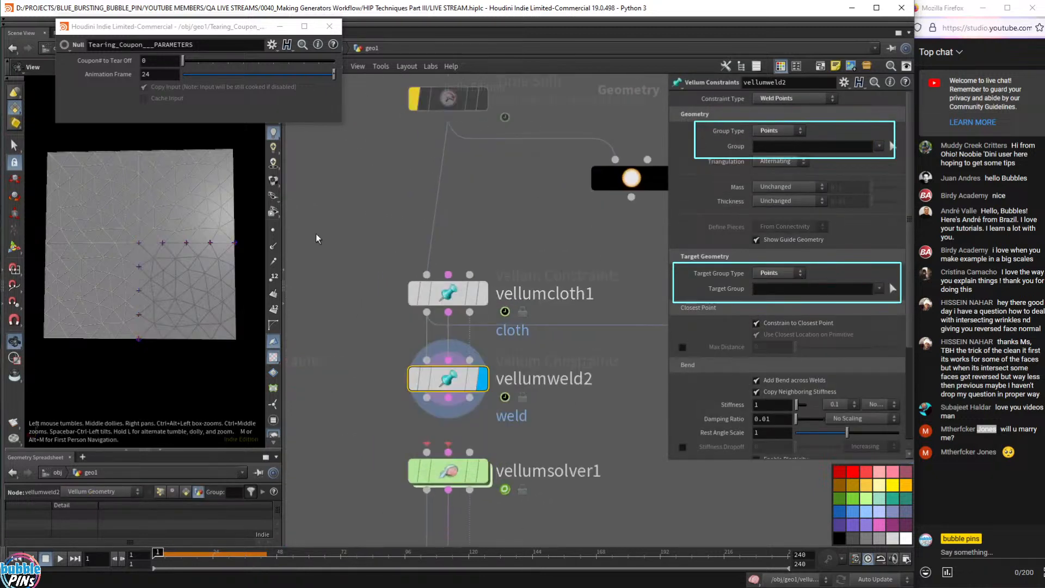
left_click(879, 146)
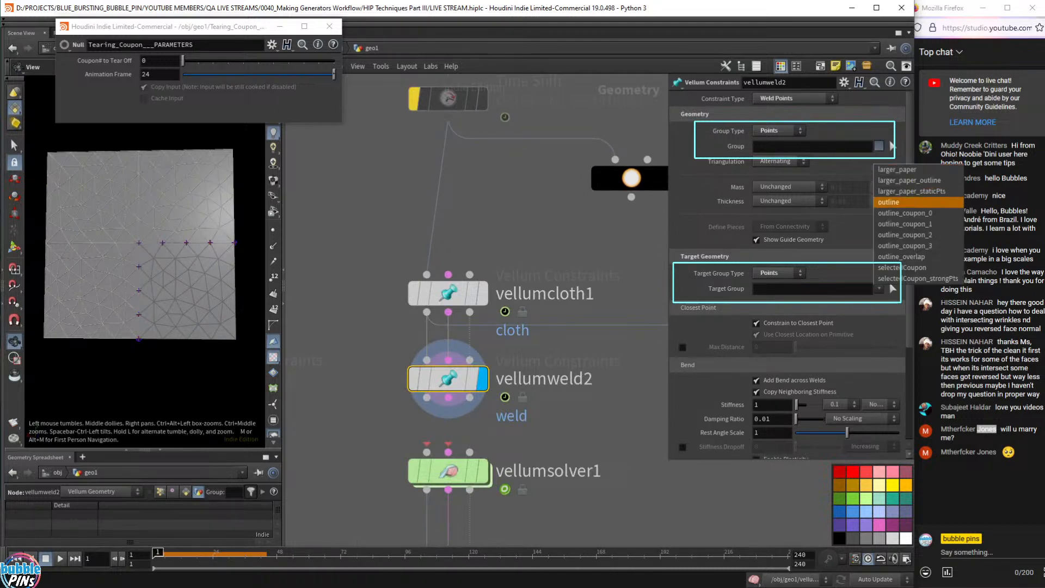
left_click(906, 203)
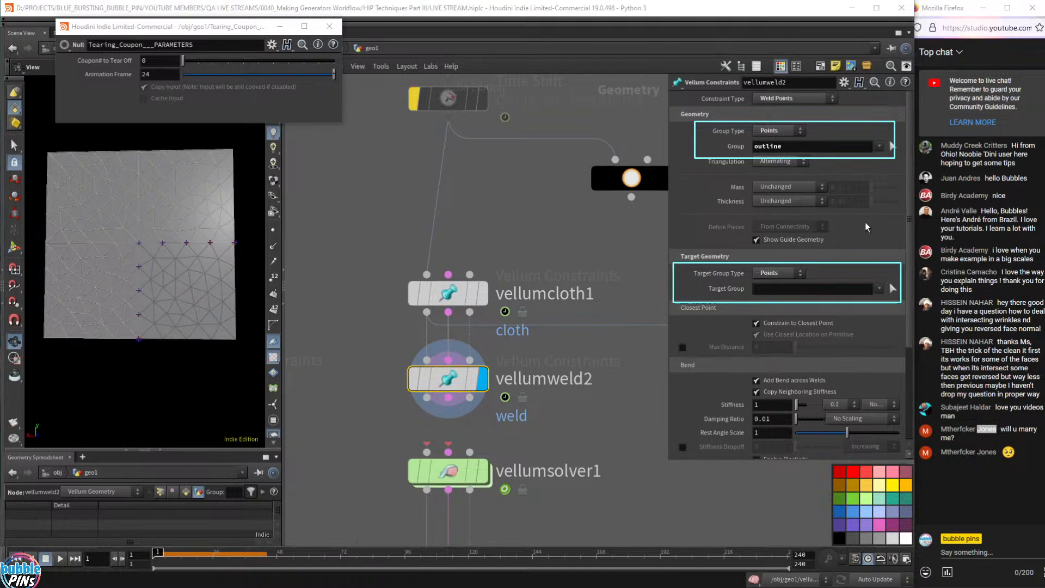
left_click(880, 288)
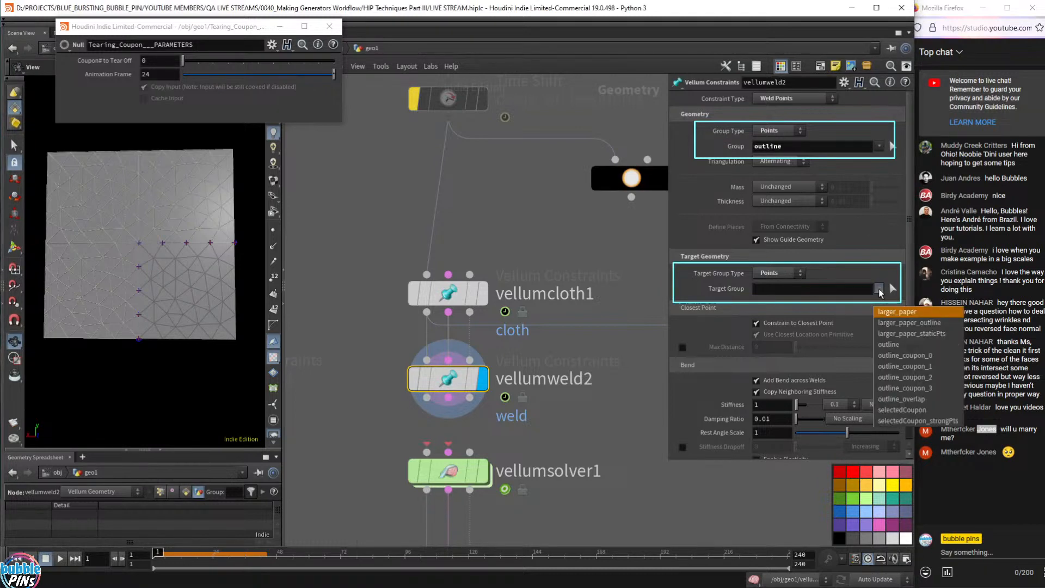
left_click(936, 325)
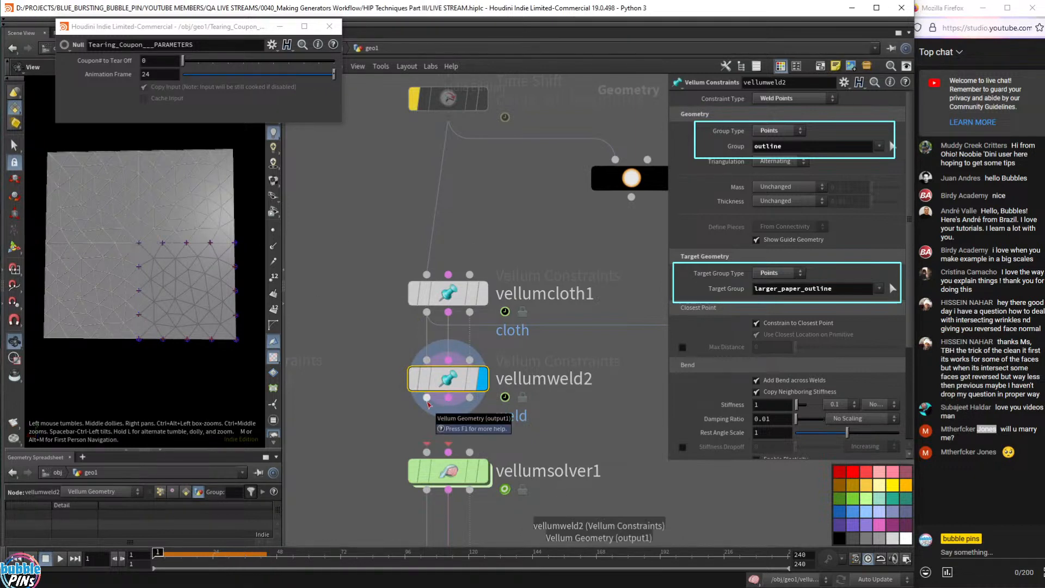
left_click_drag(427, 398, 483, 476)
left_click(483, 475)
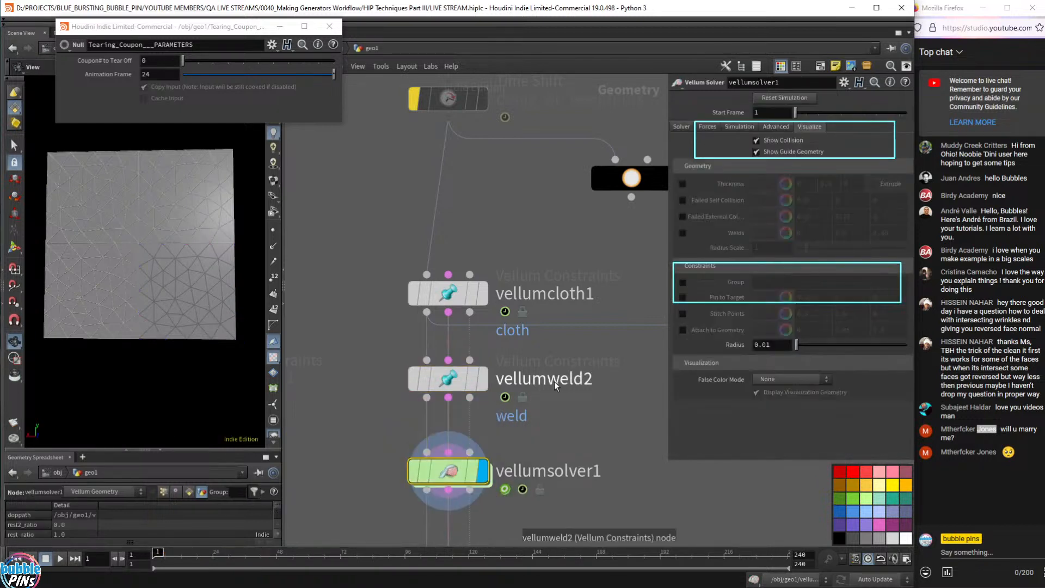
- Play the vellumsolver1 simulation, orbit around the tearing cloth, and return to frame 1
key("Up")
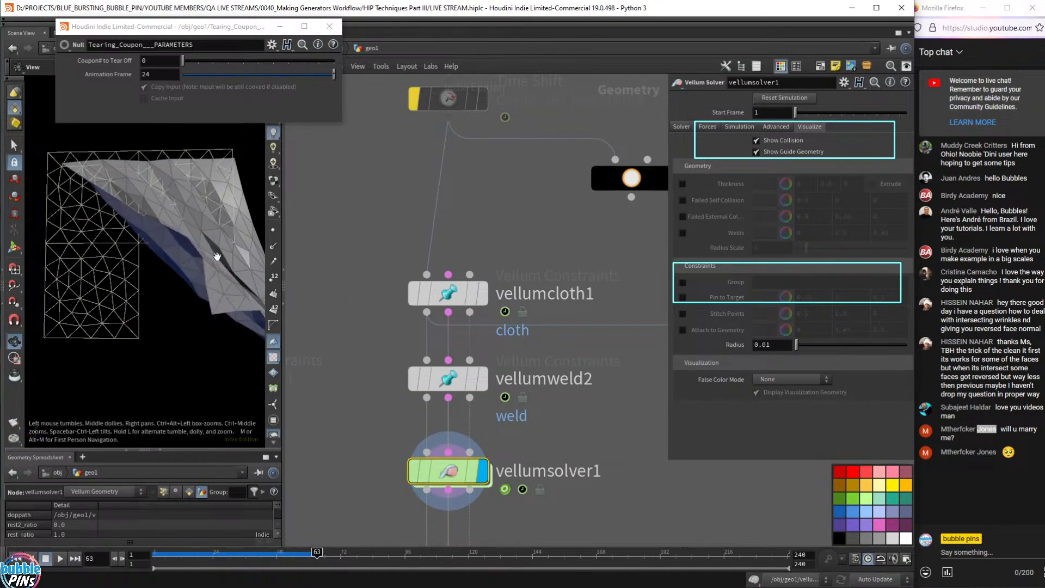
left_click(471, 469)
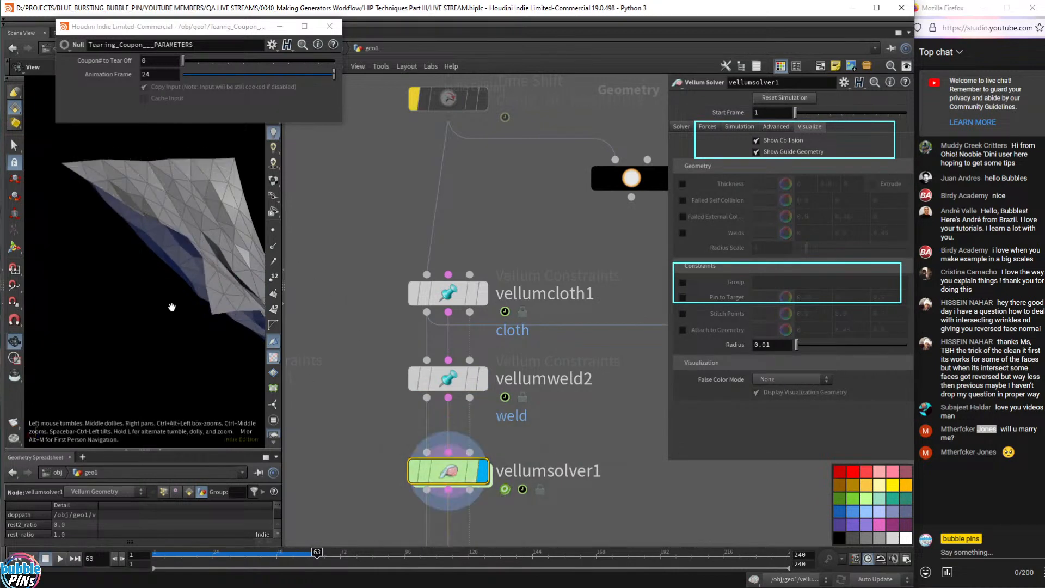
right_click_drag(172, 307, 134, 305)
middle_click_drag(134, 306, 191, 289)
left_click_drag(191, 289, 216, 327)
key("ctrl+Up")
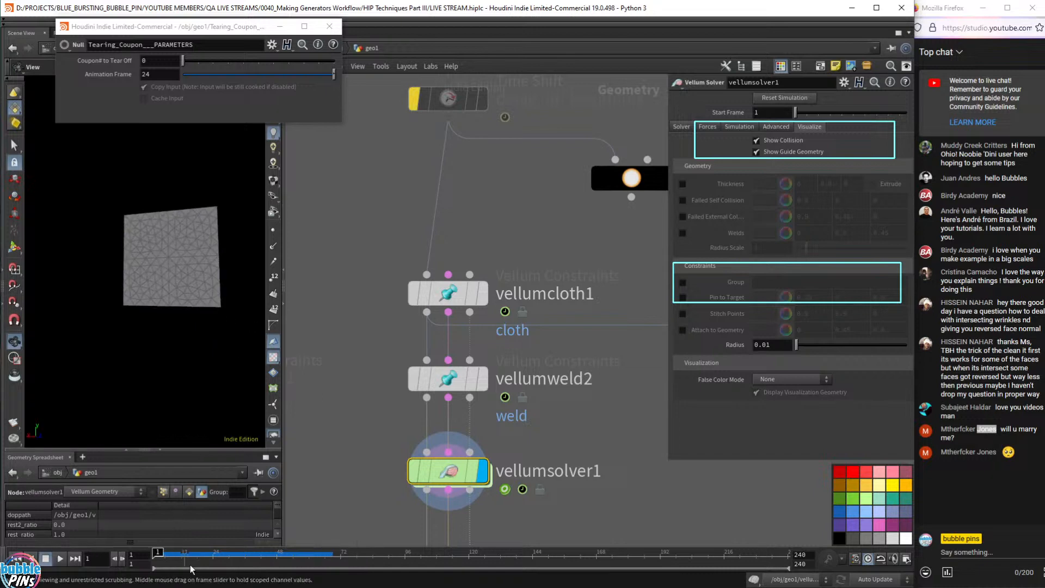
- Scrub the tear through frames 9, 33, 51 and 85, rewind to frame 1, and select vellumweld2
left_click_drag(185, 556, 176, 555)
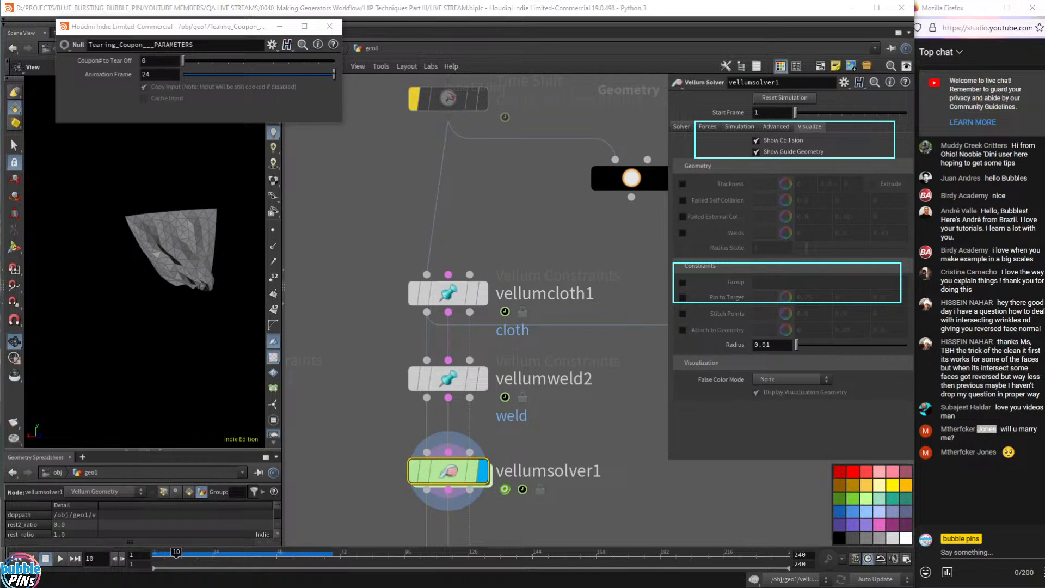
key("Escape")
mouse_move(166, 563)
left_mouse_down()
mouse_move(156, 563)
mouse_move(264, 564)
mouse_move(158, 564)
mouse_move(327, 578)
mouse_move(155, 583)
left_mouse_up()
mouse_move(155, 583)
left_mouse_down()
mouse_move(285, 583)
mouse_move(155, 581)
left_mouse_up()
right_click_drag(143, 320, 95, 277)
middle_click_drag(95, 278, 133, 267)
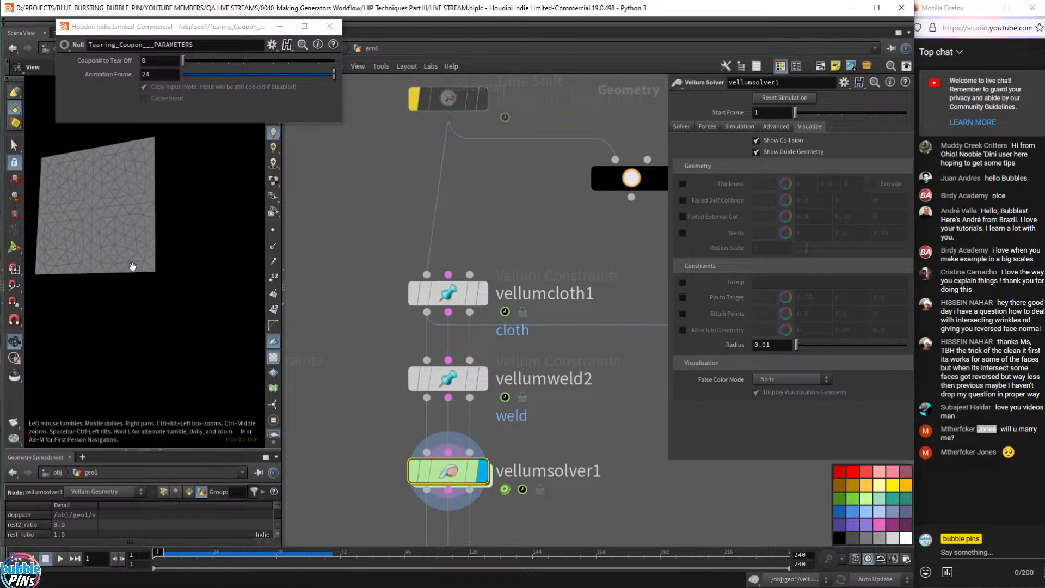
left_click_drag(132, 267, 153, 263)
right_click_drag(153, 263, 182, 276)
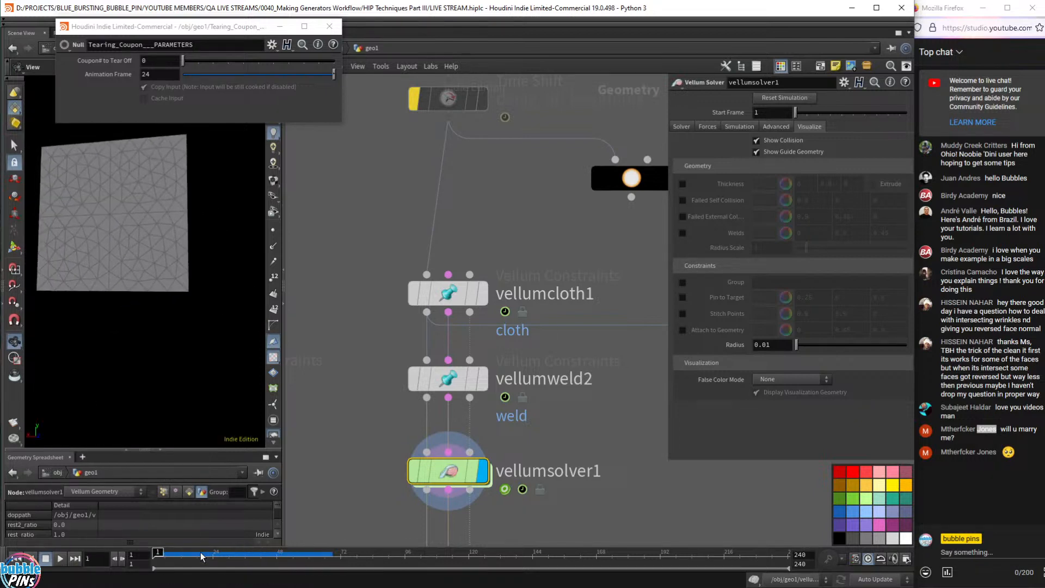
mouse_move(201, 552)
left_mouse_down()
mouse_move(343, 552)
mouse_move(176, 552)
mouse_move(275, 551)
mouse_move(301, 537)
left_mouse_up()
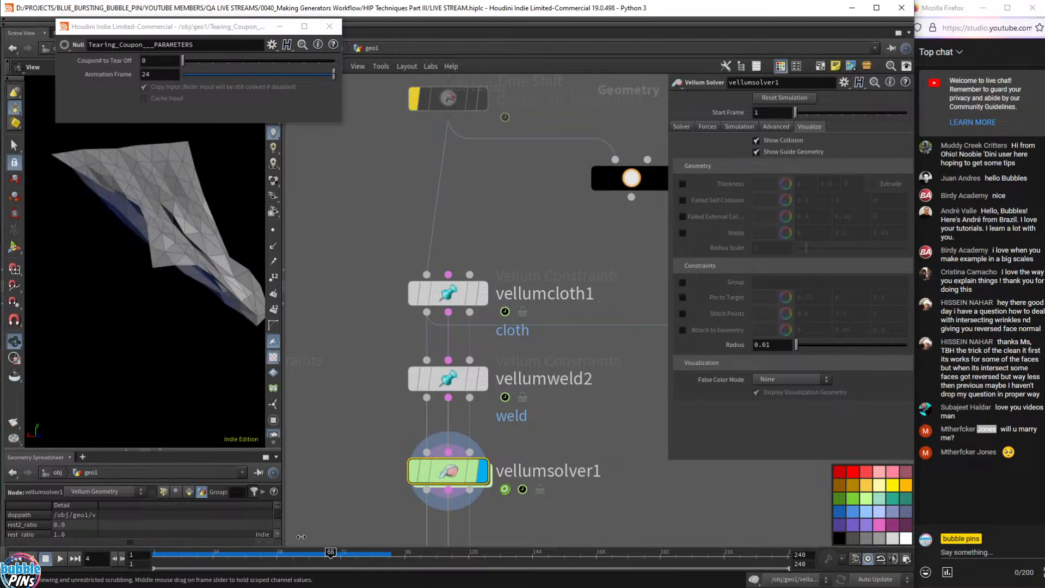
left_click(376, 554)
left_click_drag(376, 554, 130, 554)
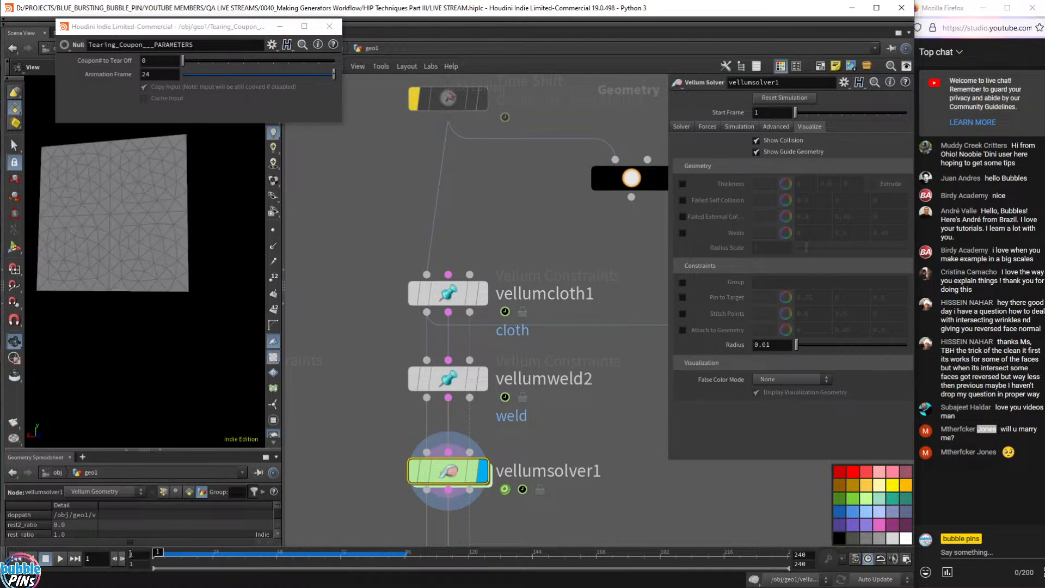
left_click(448, 378)
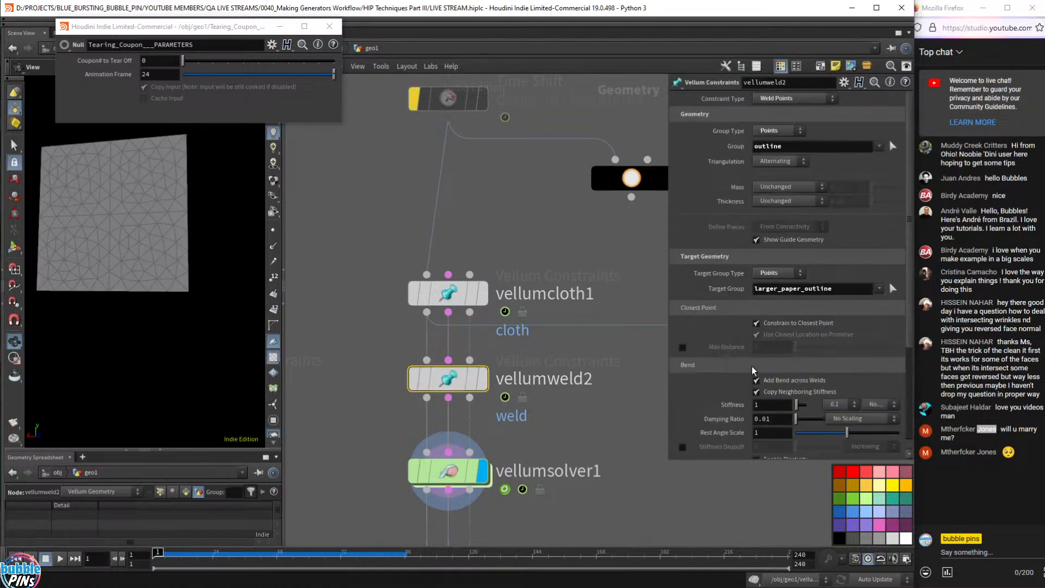
- Display vellumweld2 and enable its Breaking Threshold at 0.1 Stretch Stress
scroll(749, 394, "down", 3)
scroll(731, 380, "down", 4)
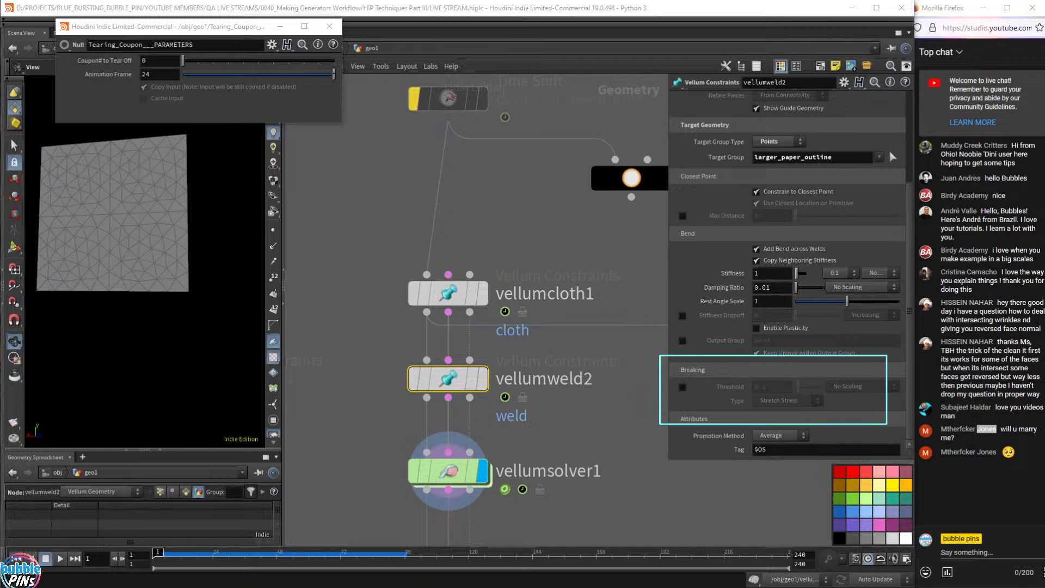
left_click(482, 379)
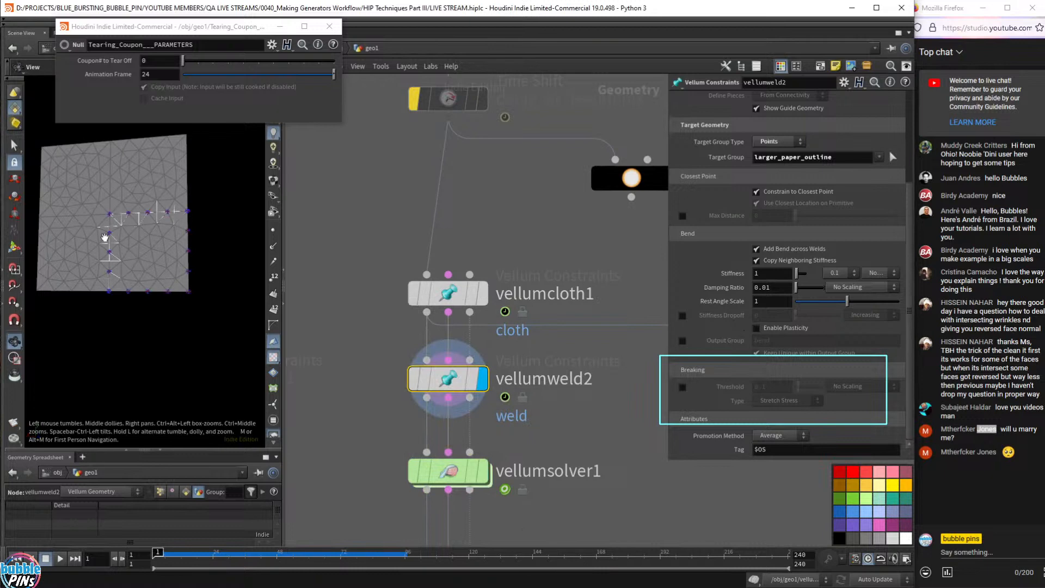
left_click(682, 387)
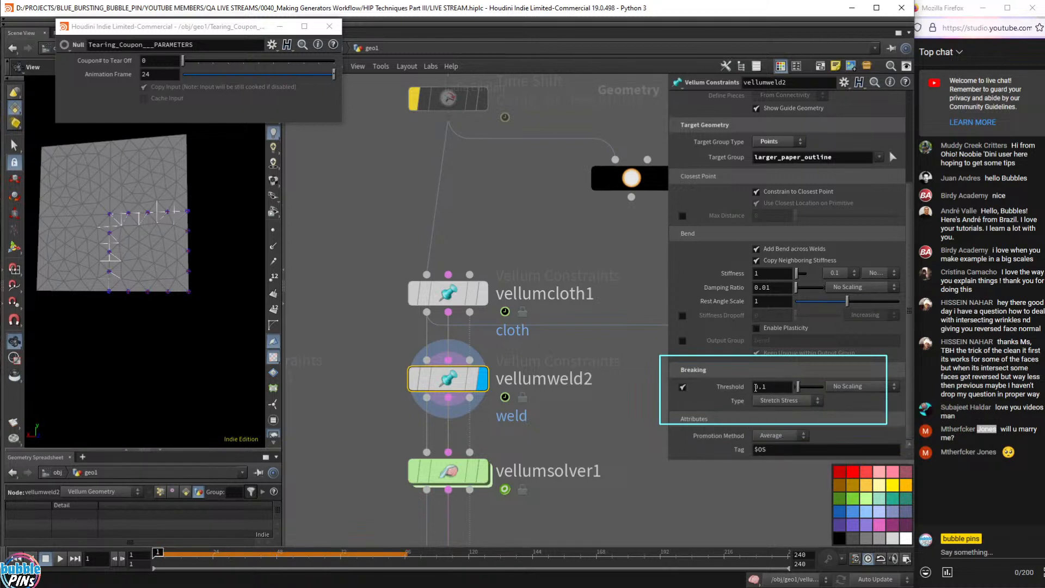
mouse_move(476, 475)
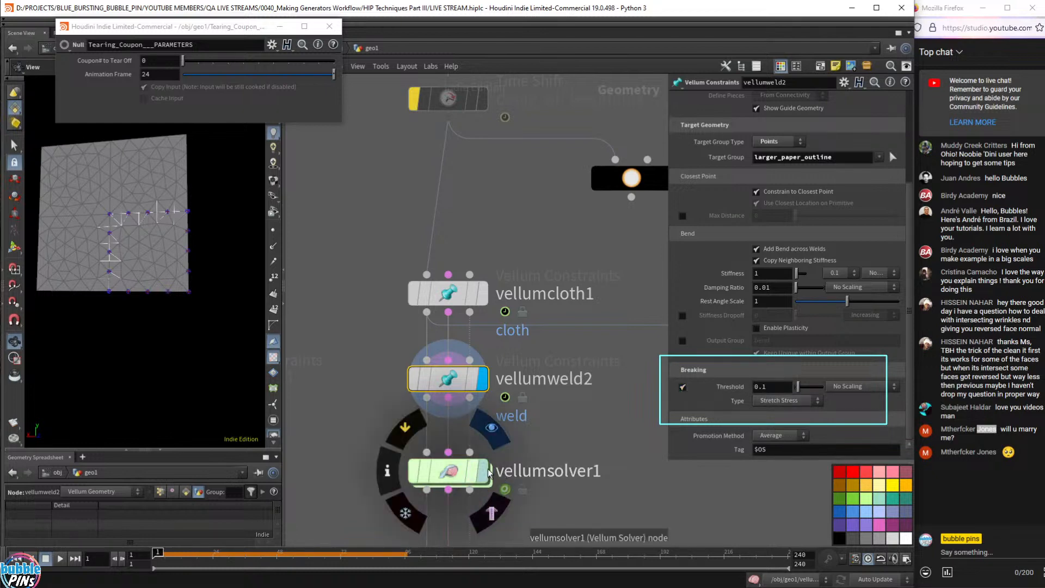
- Play and step through the vellumsolver1 simulation to watch the coupon tear away, then return to frame 1
left_click(484, 477)
key("Up")
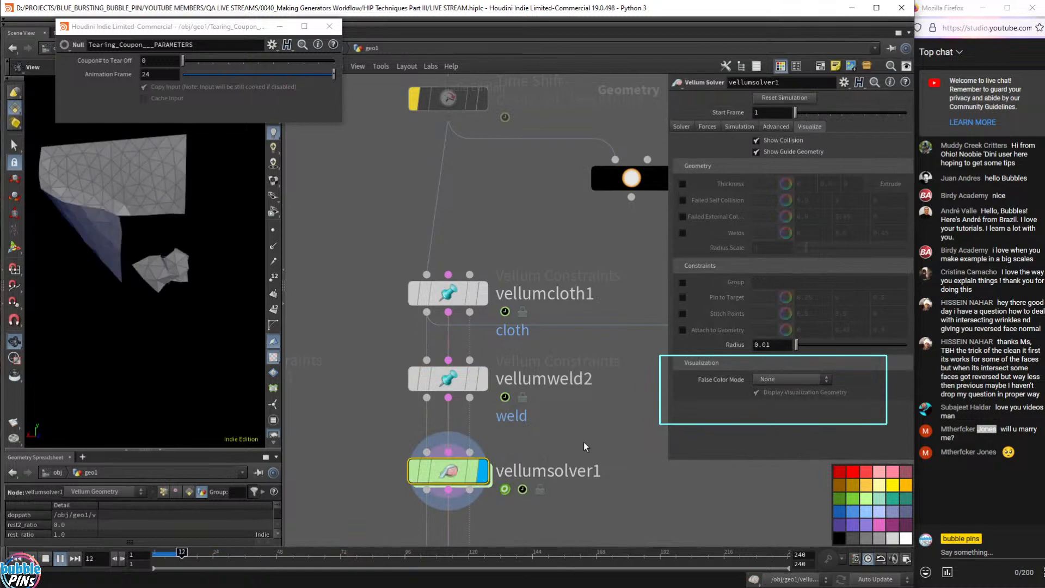
key("Up")
left_click_drag(218, 553, 158, 553)
key("Right")
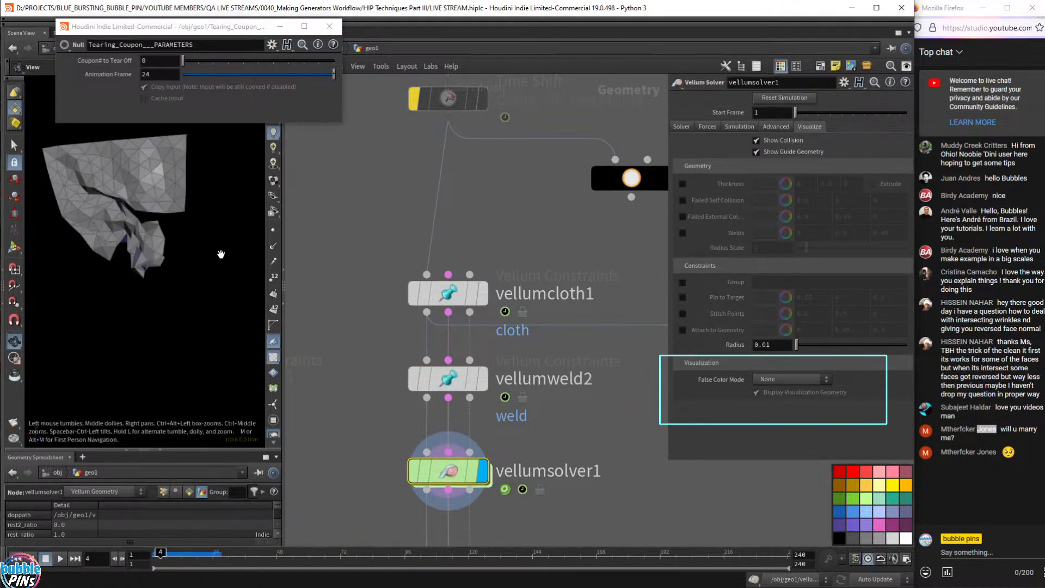
left_click_drag(215, 251, 170, 254)
key("Right")
key("Right")
key("Right")
key("Right")
key("Right")
key("Right")
key("Right")
key("Right")
key("Right")
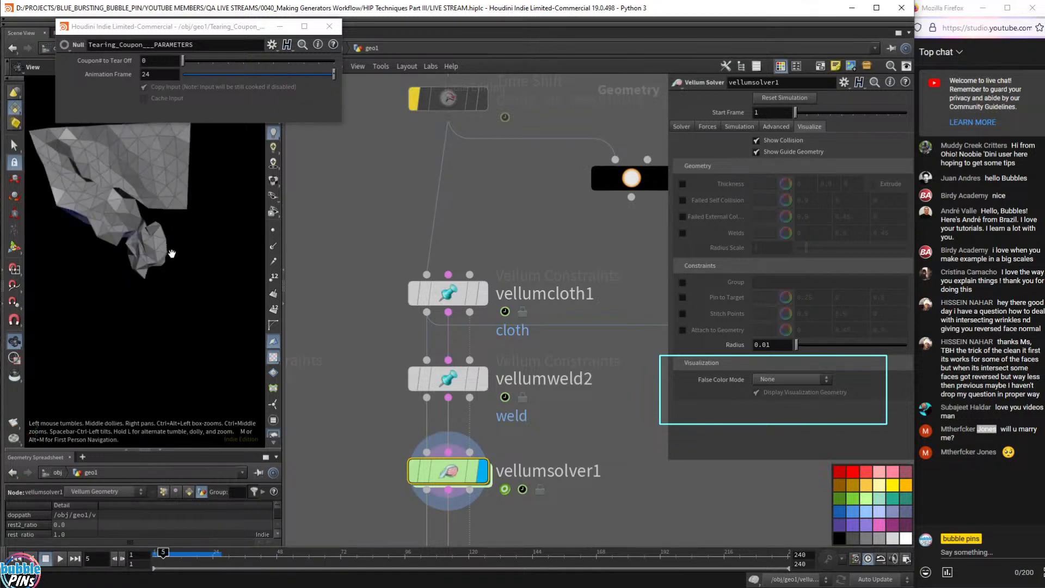
key("Right")
key("Right")
key("Right")
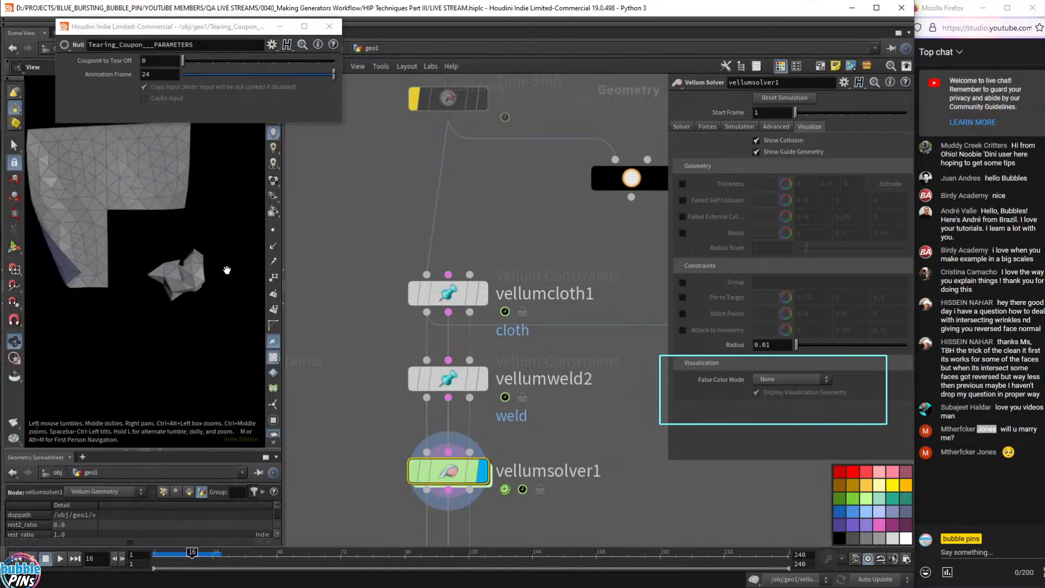
key("ctrl+Up")
- Select and display vellumweld2 and set its breaking threshold to 1
left_click(445, 381)
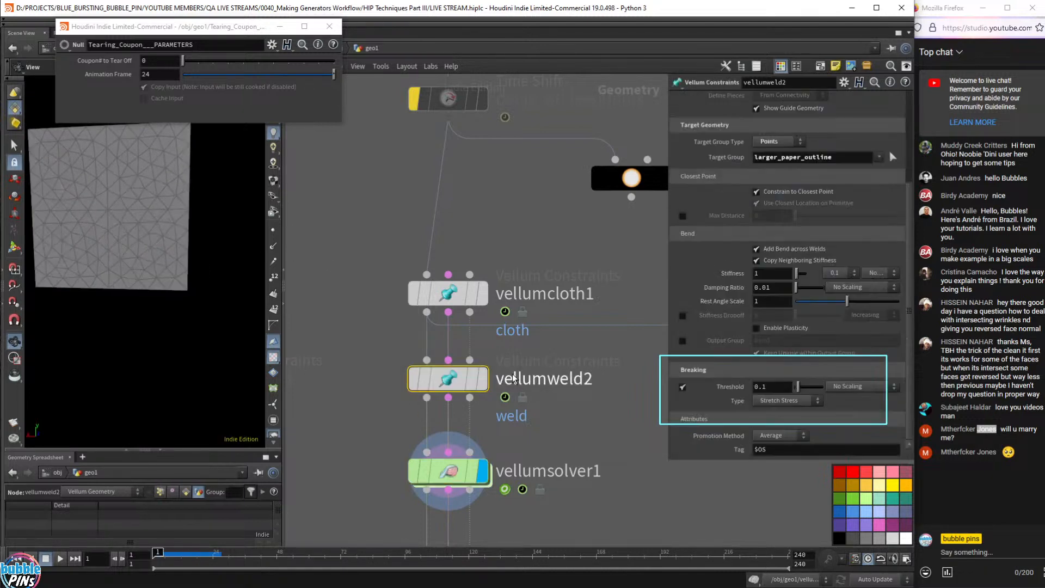
left_click(483, 380)
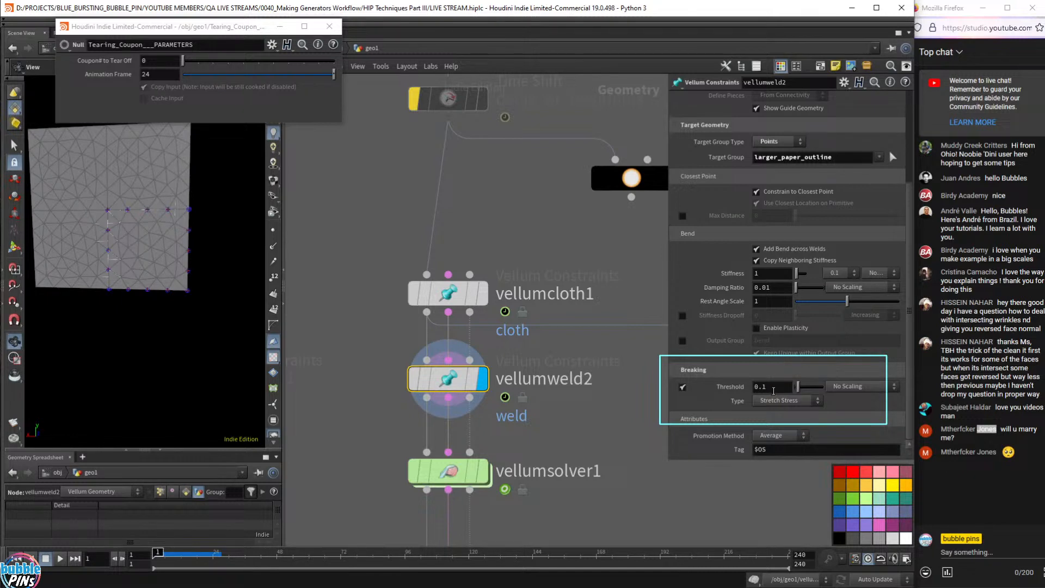
double_click(774, 391)
type("1")
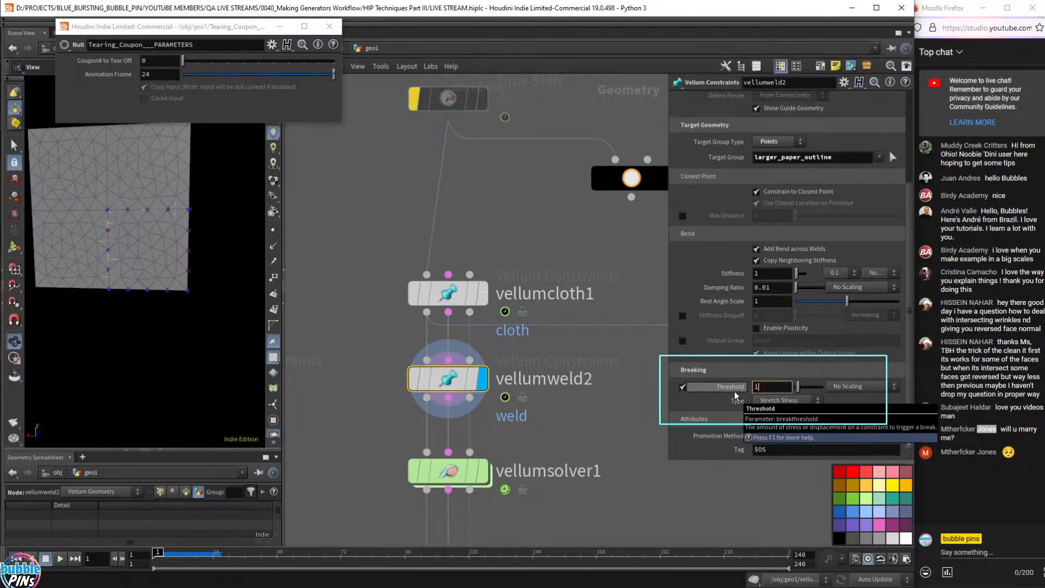
key("Return")
- Compare against vellumweld1's breaking settings
scroll(590, 402, "down", 3)
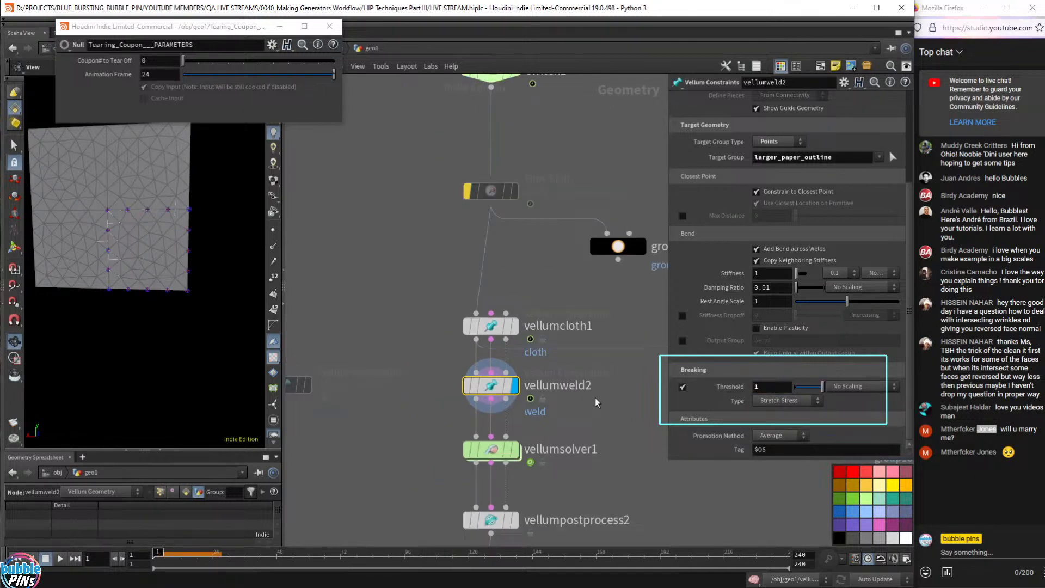
middle_click_drag(357, 428, 478, 429)
left_click(441, 437)
left_click(404, 385)
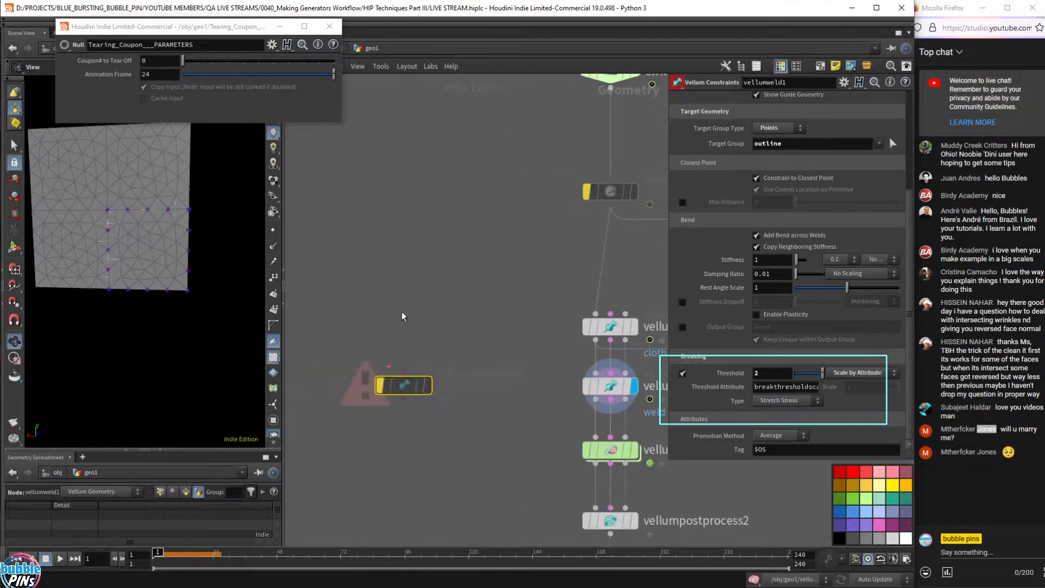
- Raise vellumweld2's breaking threshold to 2, matching vellumweld1, and reselect vellumsolver1
middle_click_drag(618, 339, 427, 306)
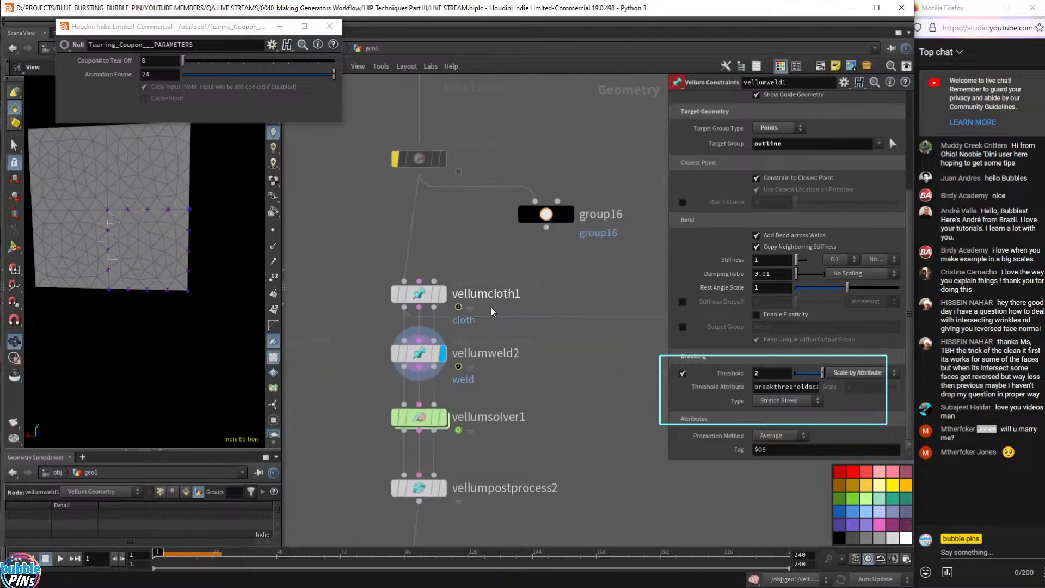
middle_click_drag(621, 385, 532, 387)
middle_click_drag(459, 393, 490, 395)
left_click(364, 358)
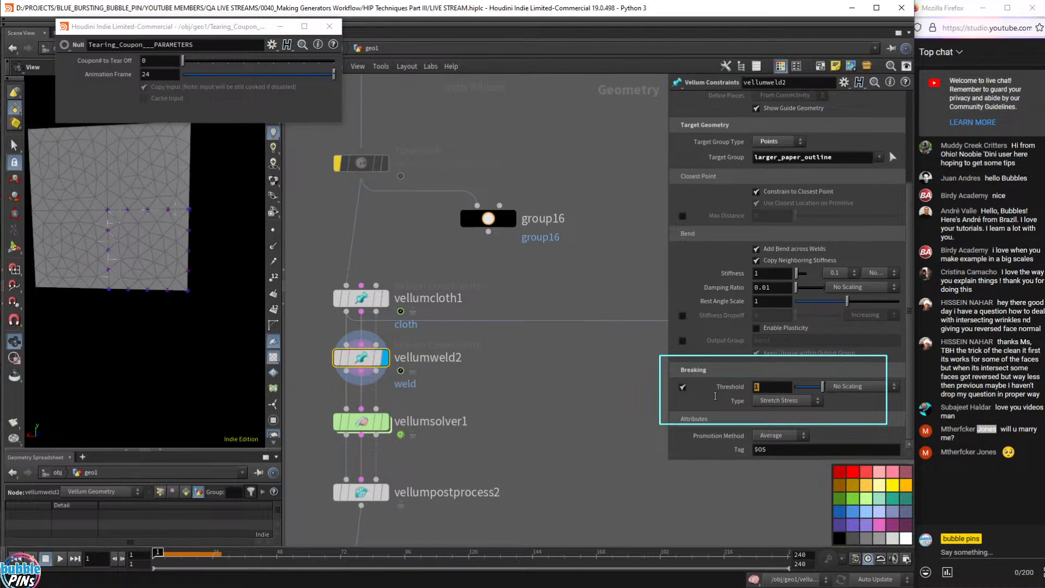
type("2")
key("Return")
scroll(569, 418, "up", 3)
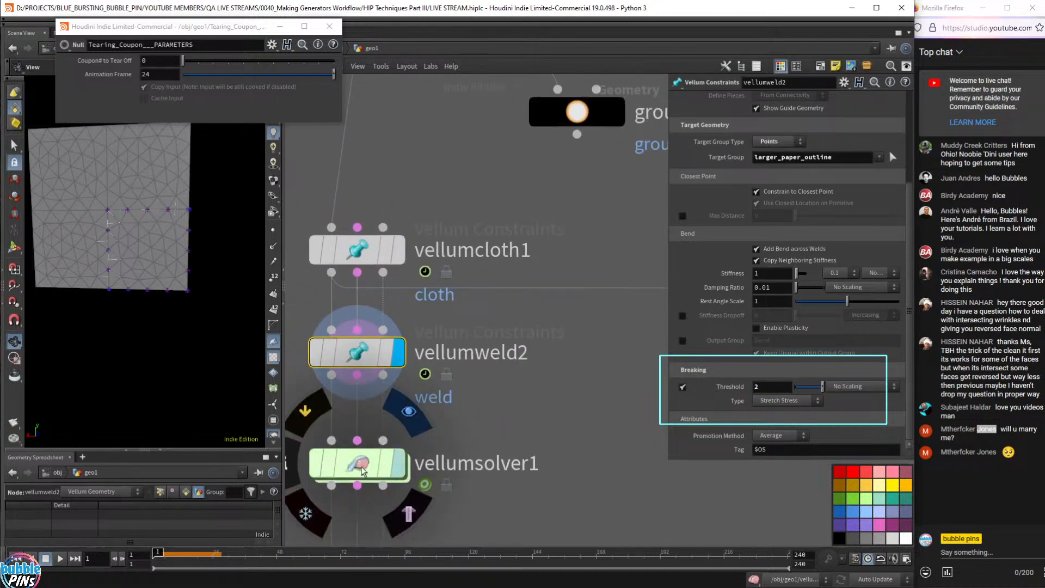
left_click(358, 464)
- Play the simulation to frame 67 and orbit and step around the tear to inspect it
key("Up")
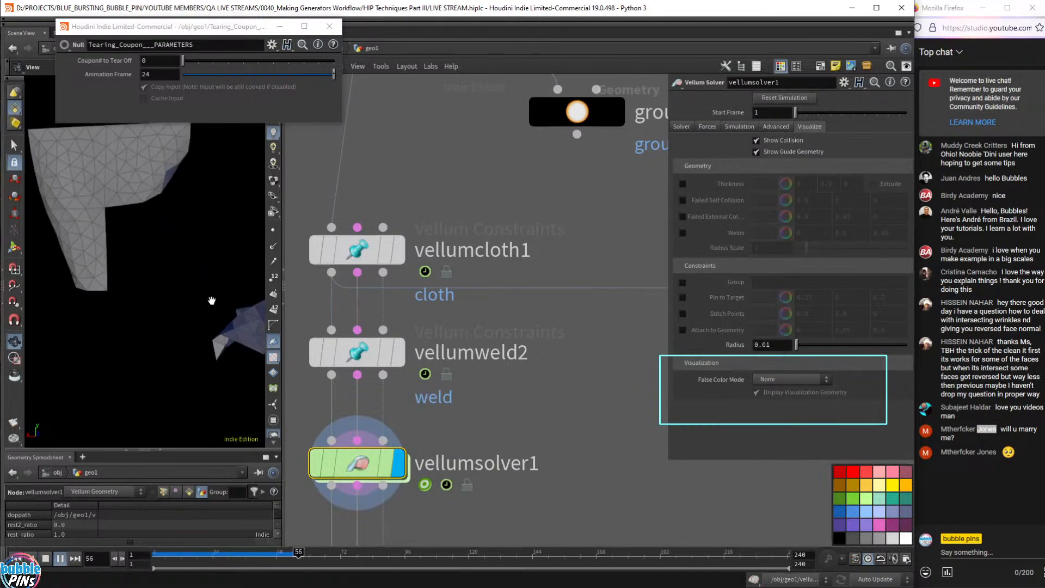
key("Up")
left_click_drag(233, 290, 340, 259)
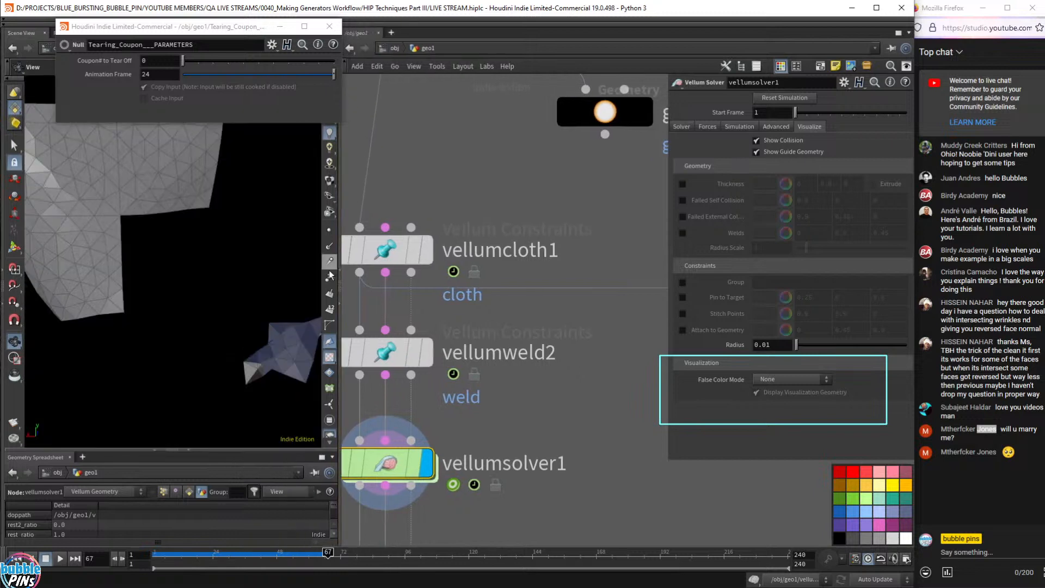
scroll(250, 276, "down", 3)
middle_click_drag(252, 279, 226, 282)
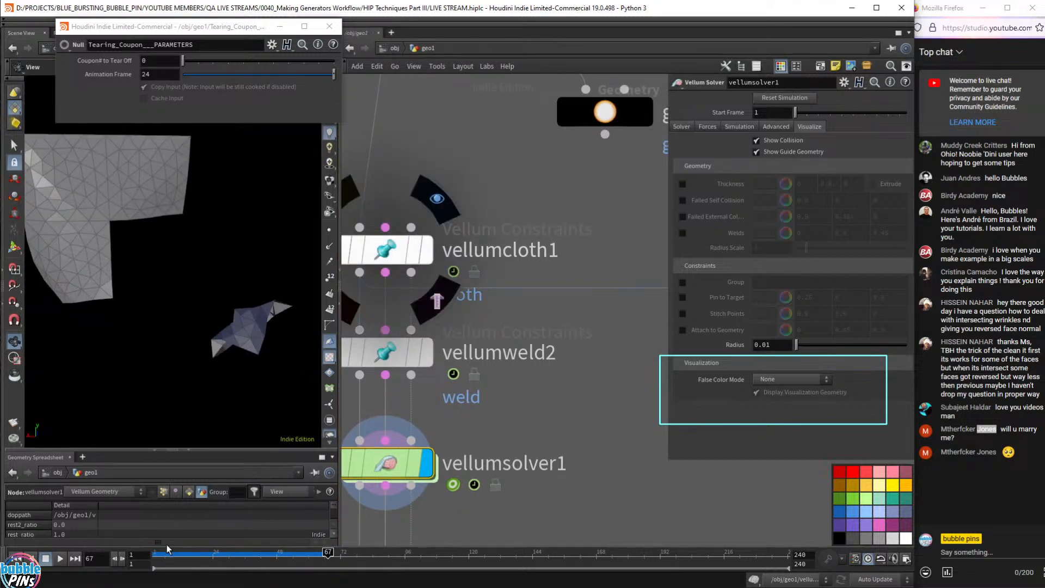
left_click_drag(168, 548, 136, 554)
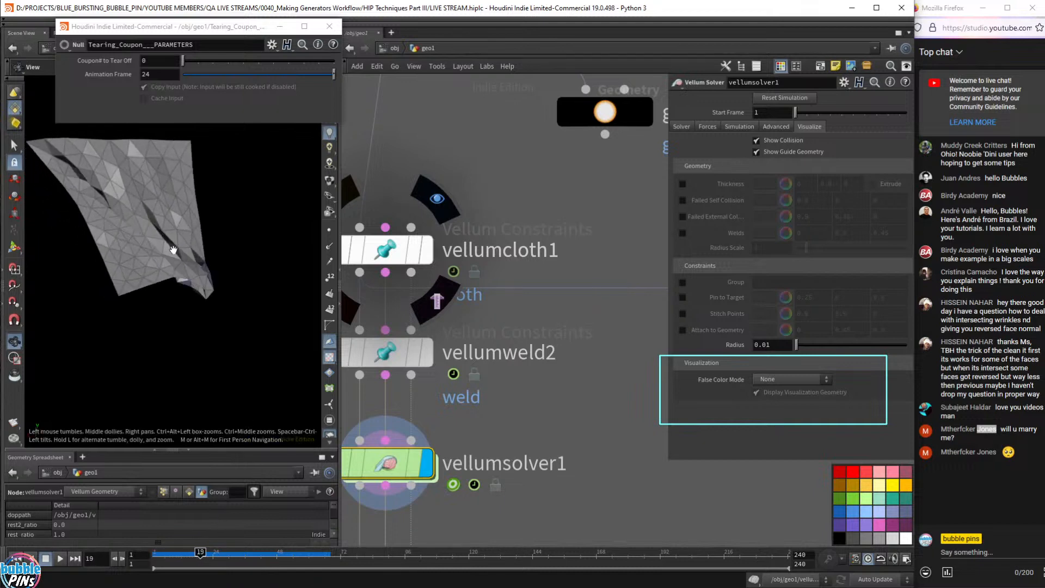
key("Right")
mouse_move(180, 253)
left_mouse_down()
mouse_move(189, 247)
mouse_move(129, 252)
mouse_move(171, 249)
left_mouse_up()
key("Left")
key("Left")
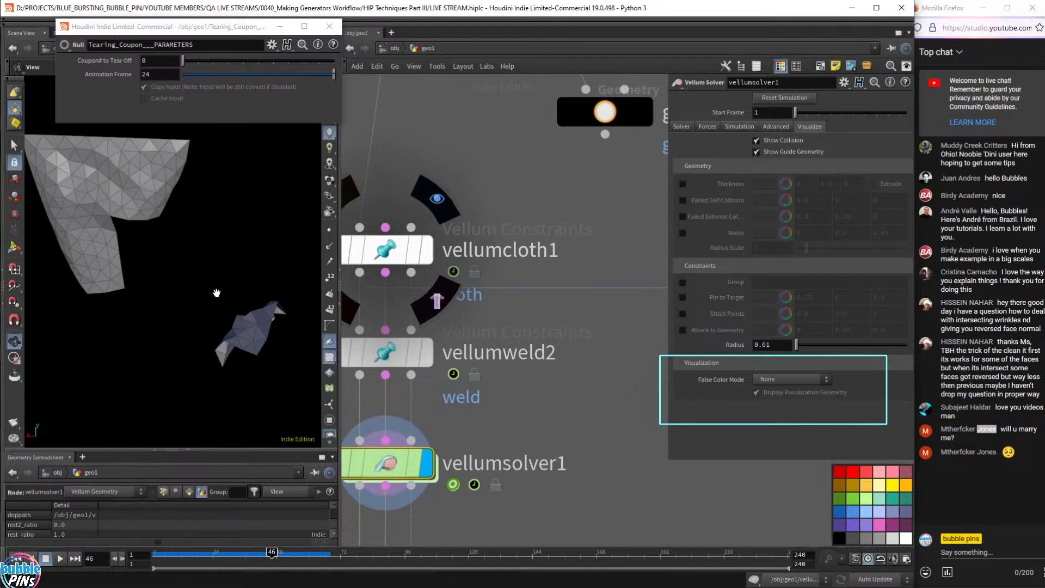
- Rewind to frame 1 and reselect vellumweld2 to view its weld settings
key("ctrl+Up")
middle_click_drag(502, 401, 572, 401)
left_click(456, 350)
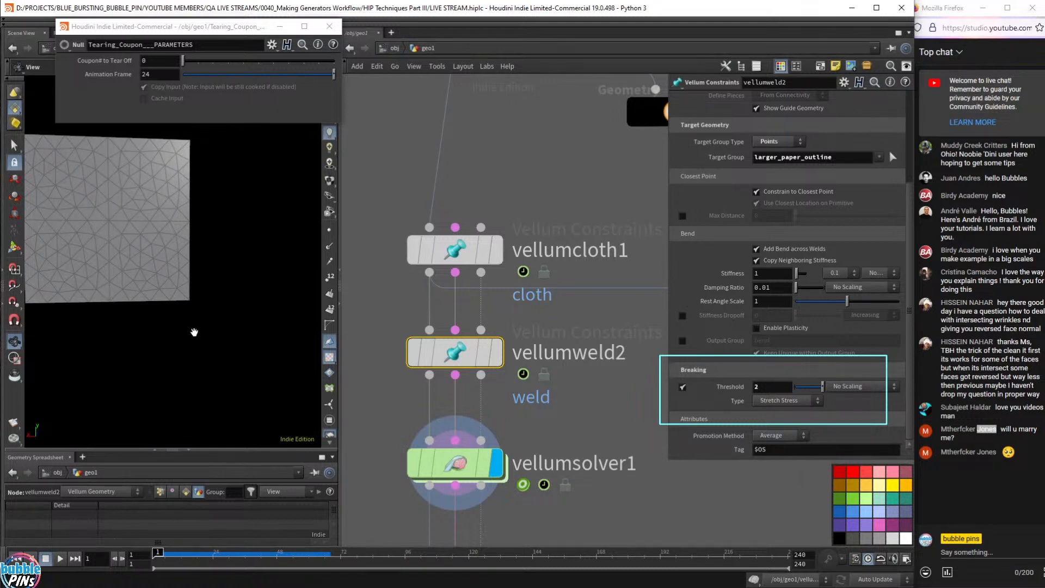
left_click(853, 387)
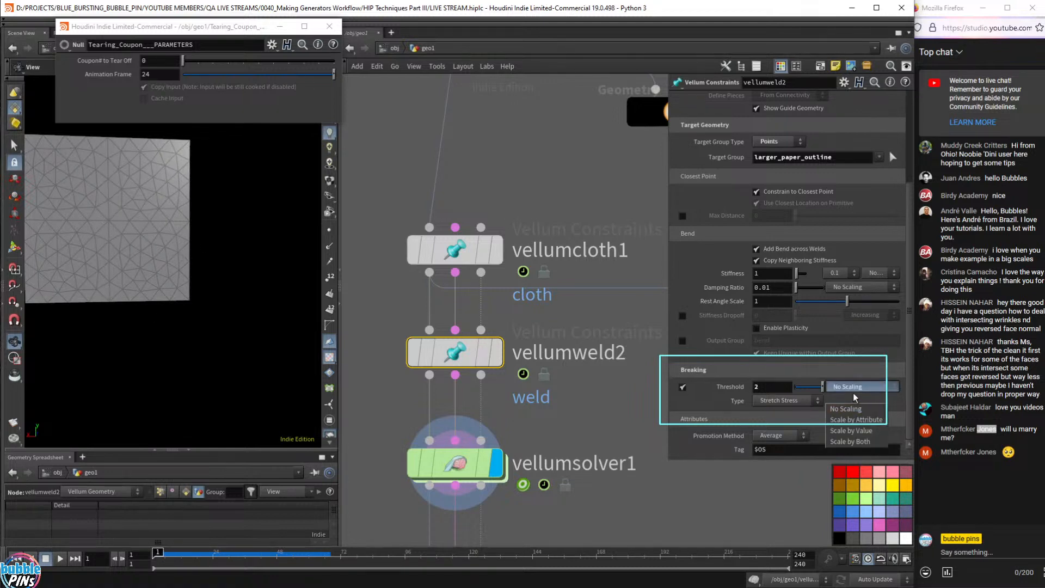
left_click(859, 423)
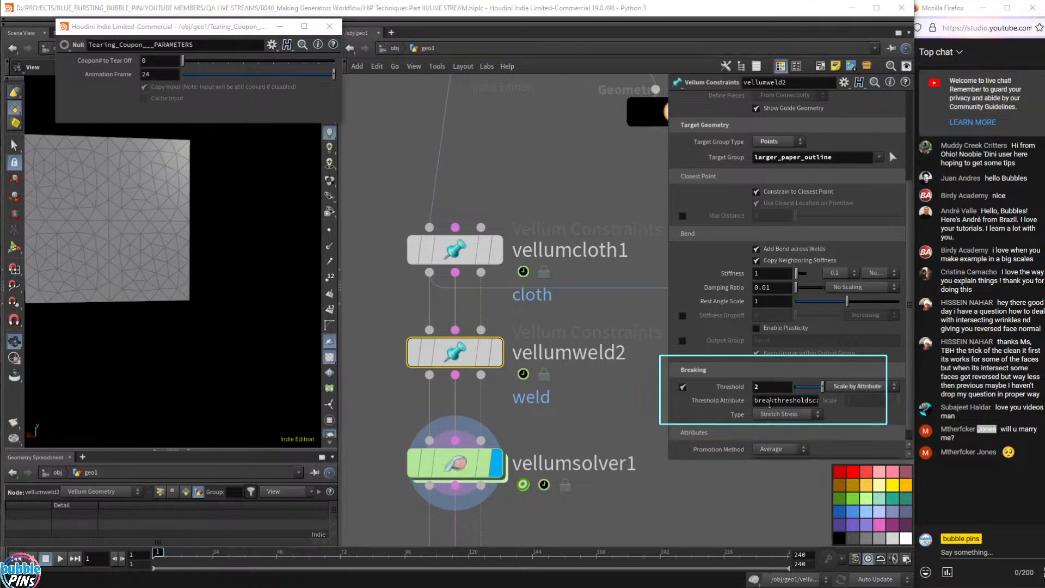
double_click(787, 399)
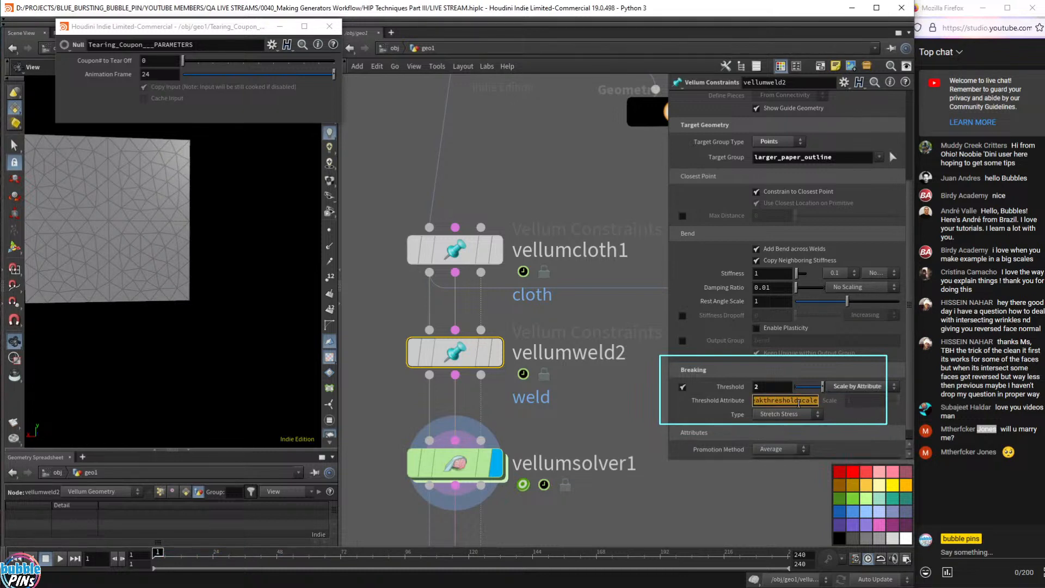
scroll(625, 403, "down", 10)
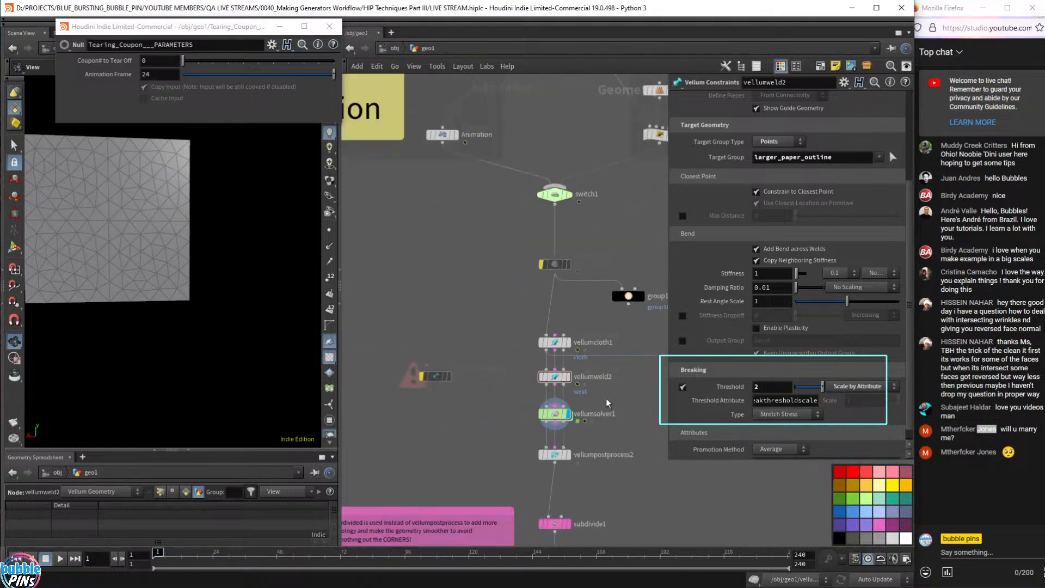
scroll(607, 398, "down", 1)
- Pan and zoom the network to bring the Coupon to Tear Off notes and attribrandomize1 into view
middle_click_drag(644, 234, 536, 437)
middle_click_drag(579, 355, 569, 446)
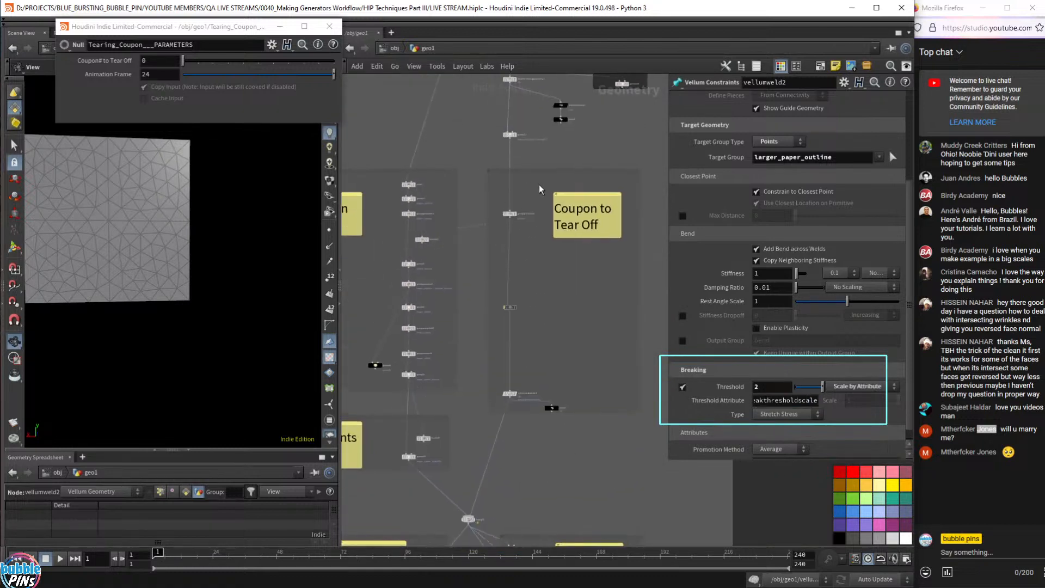
middle_click_drag(539, 200, 564, 382)
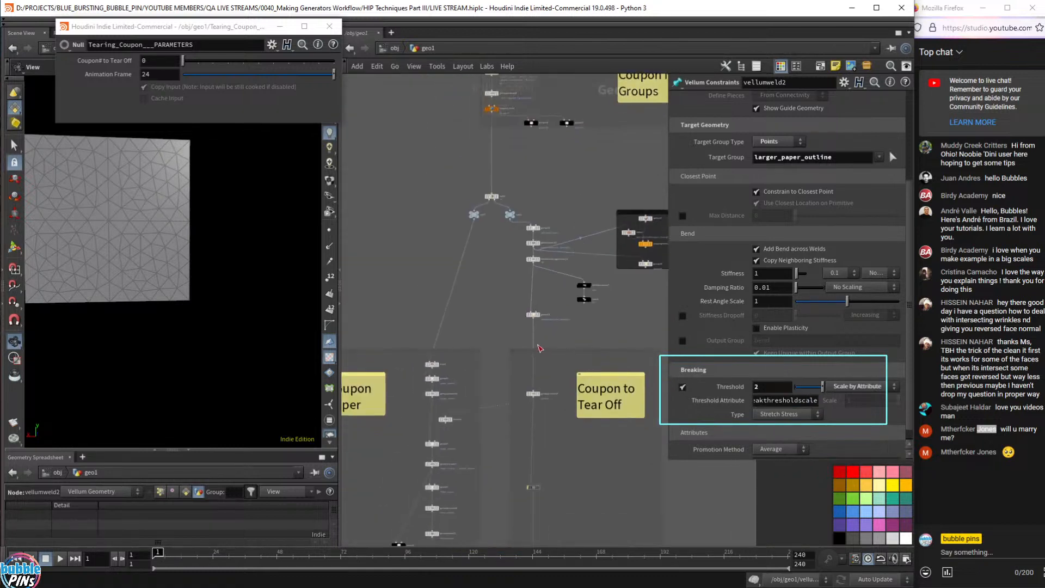
scroll(562, 293, "up", 5)
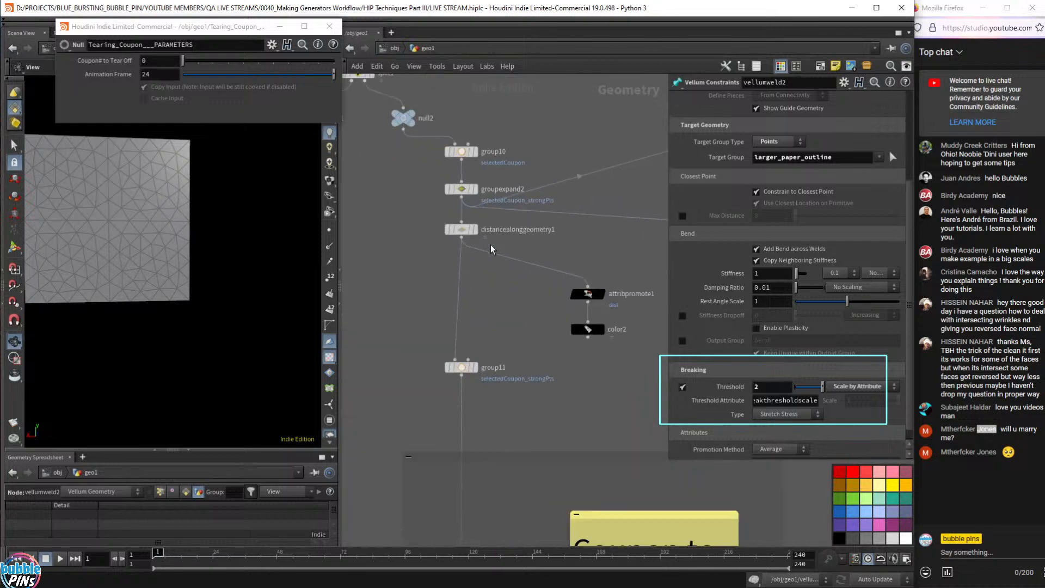
scroll(491, 248, "down", 6)
scroll(580, 322, "up", 5)
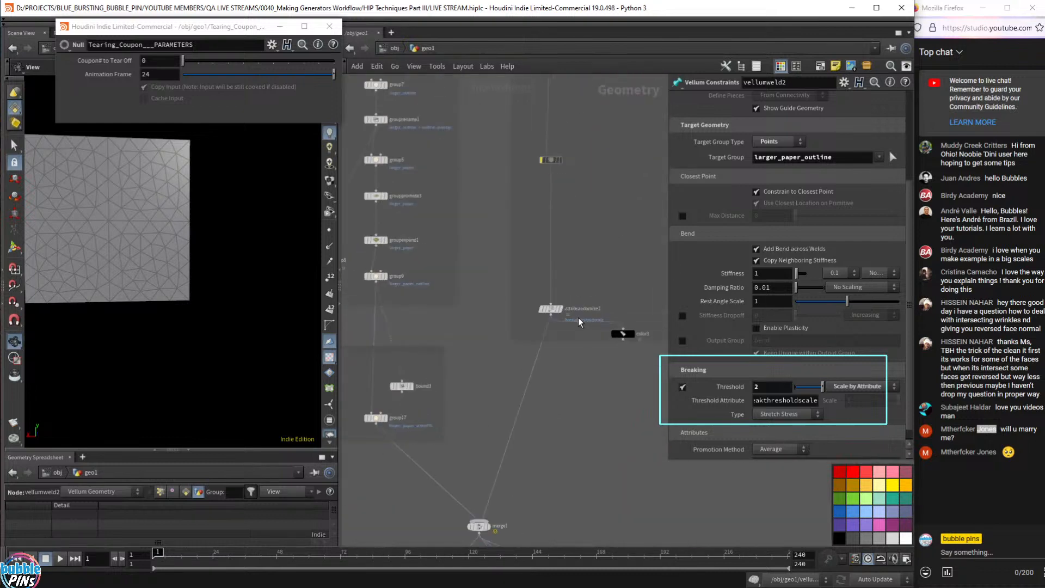
scroll(573, 338, "up", 3)
left_click_drag(572, 332, 494, 251)
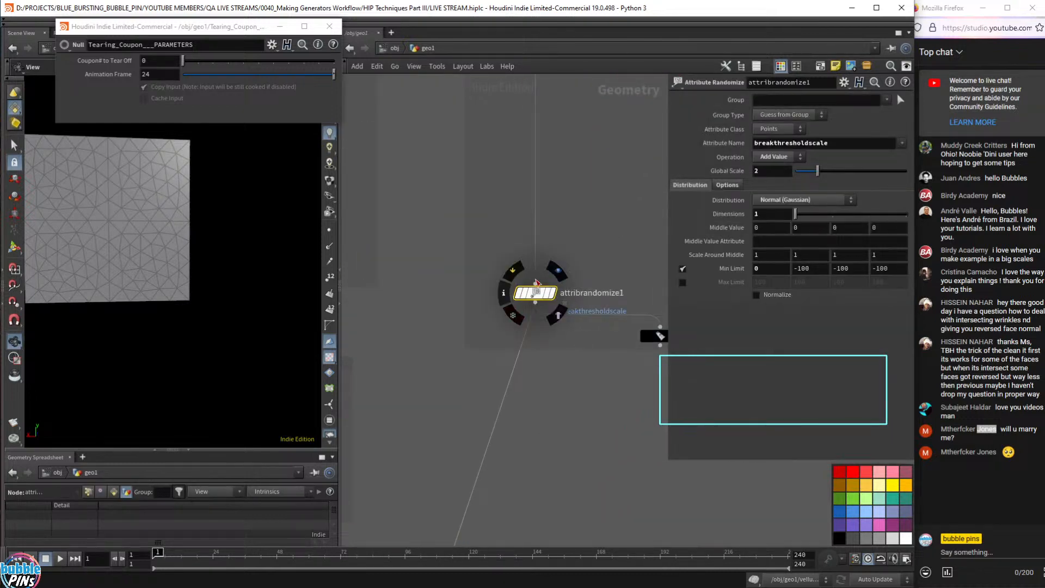
middle_click_drag(593, 158, 512, 365)
scroll(521, 316, "down", 6)
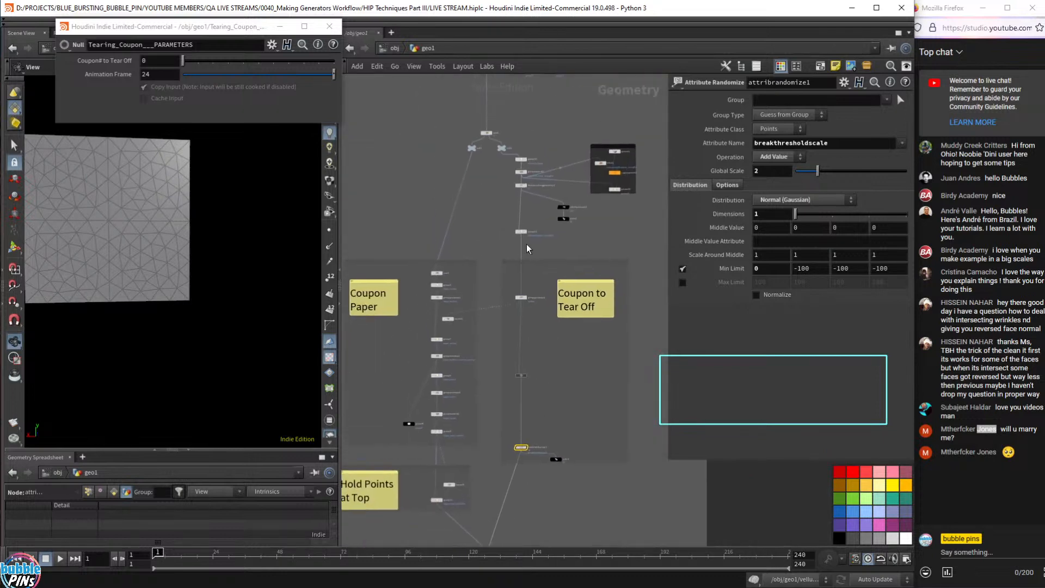
- Select split1, display only the coupon tile, and template the full paper grid as wireframe
left_click(487, 132)
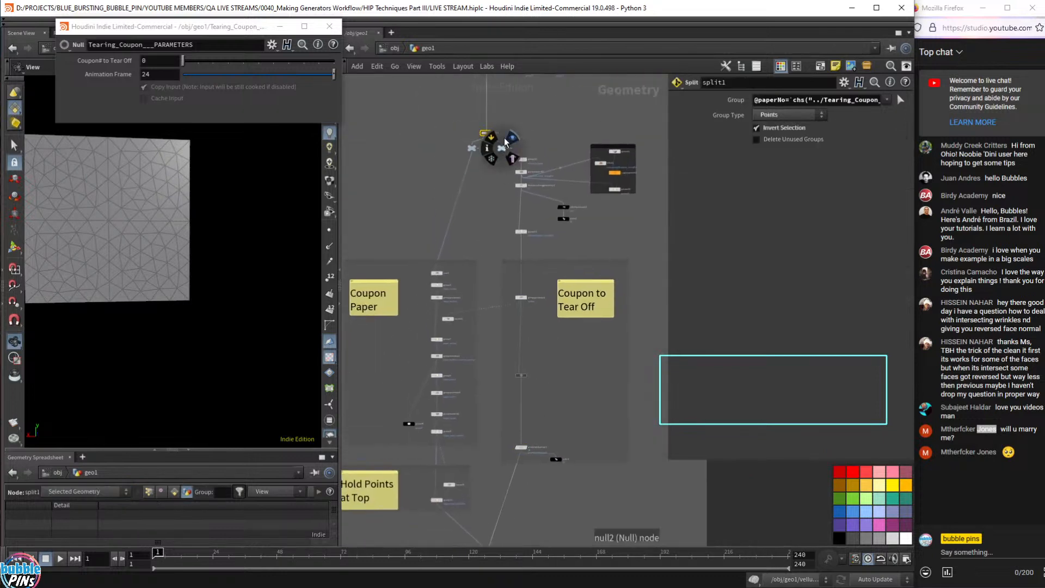
left_click(511, 155)
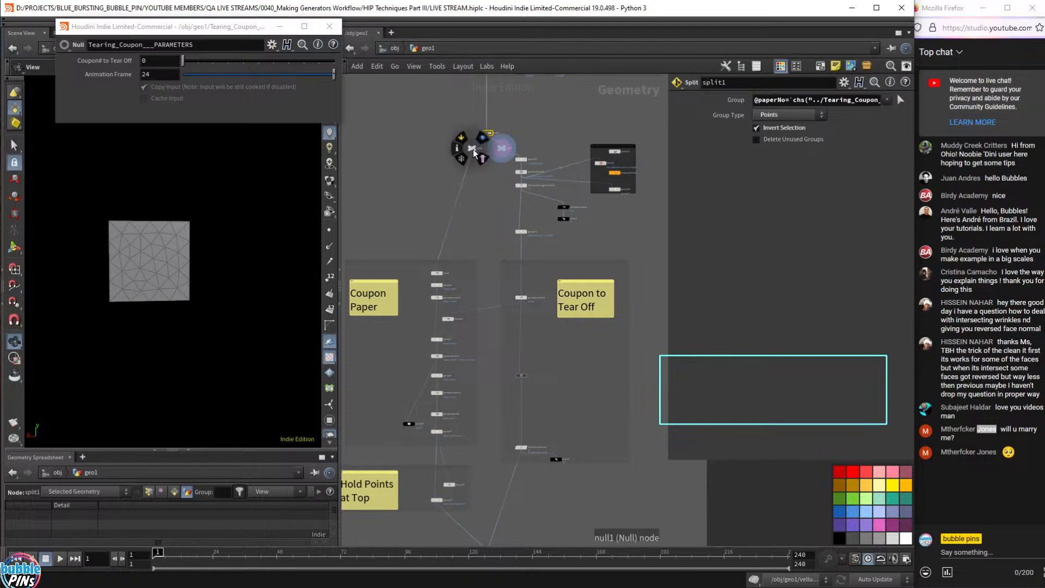
left_click(478, 157)
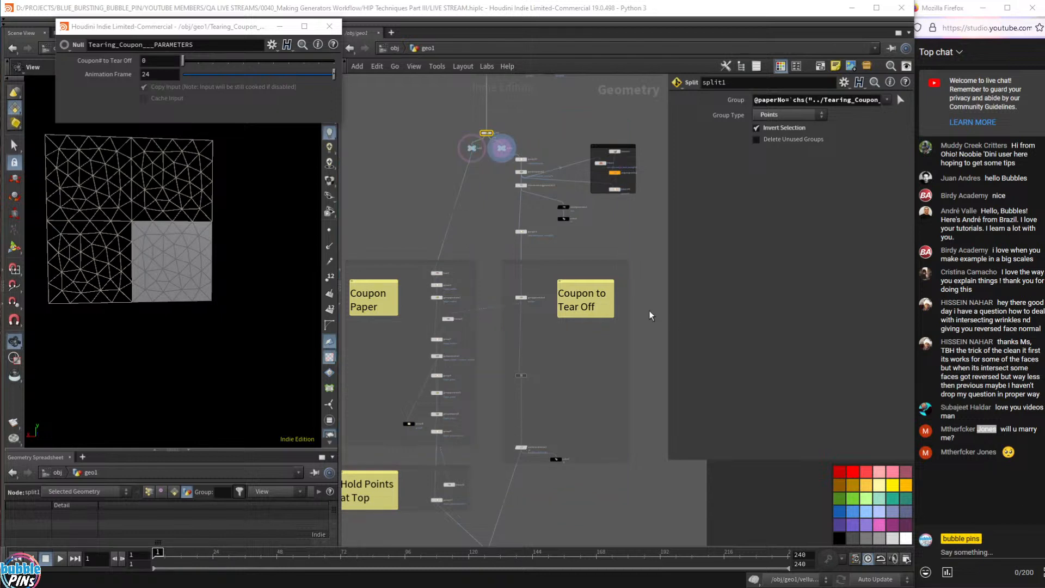
scroll(503, 452, "up", 10)
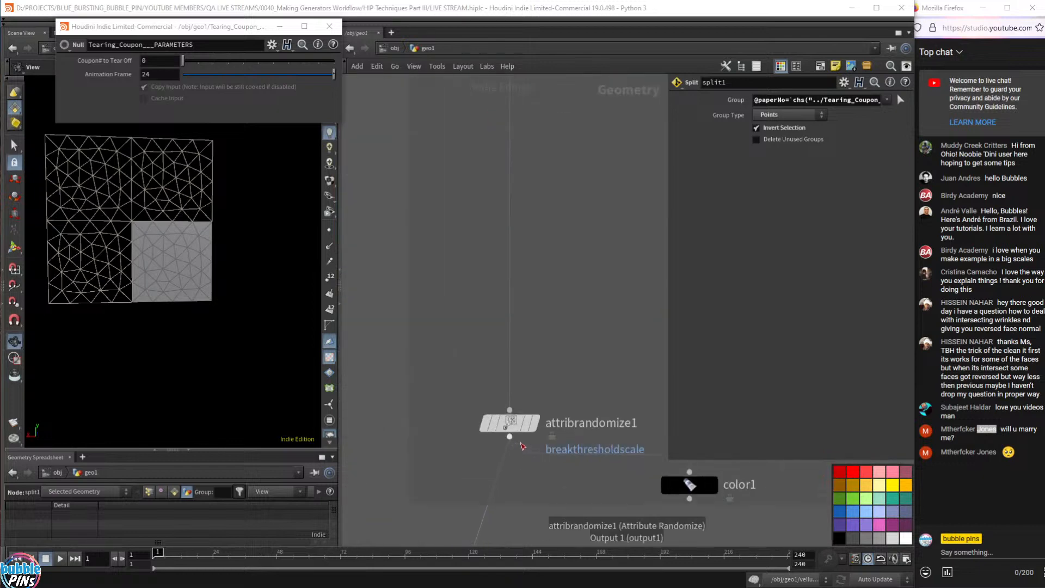
- Switch attribrandomize1's breakthresholdscale Operation from Add Value to Set Value
middle_click_drag(547, 428, 449, 393)
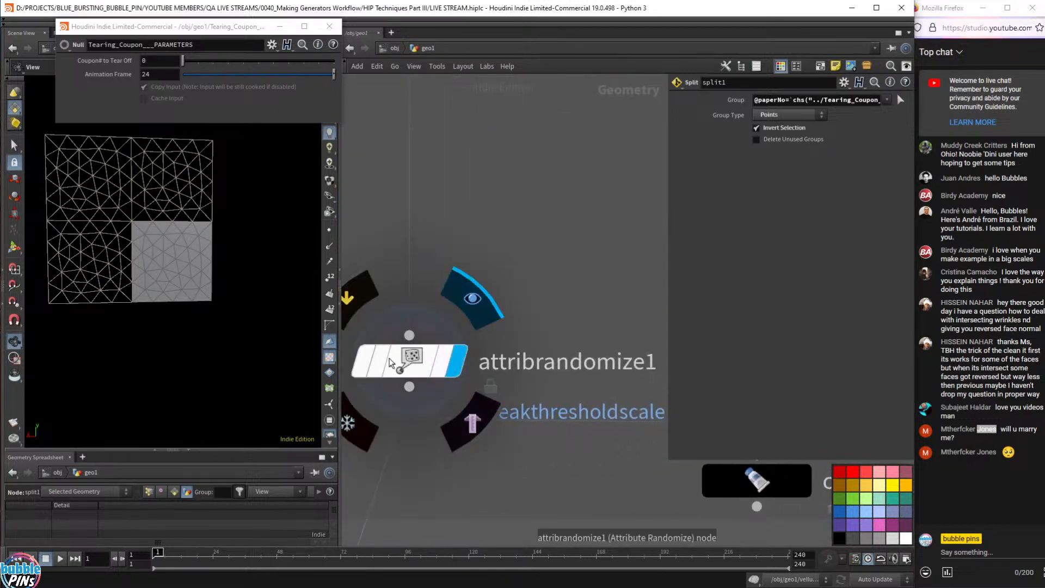
left_click(453, 366)
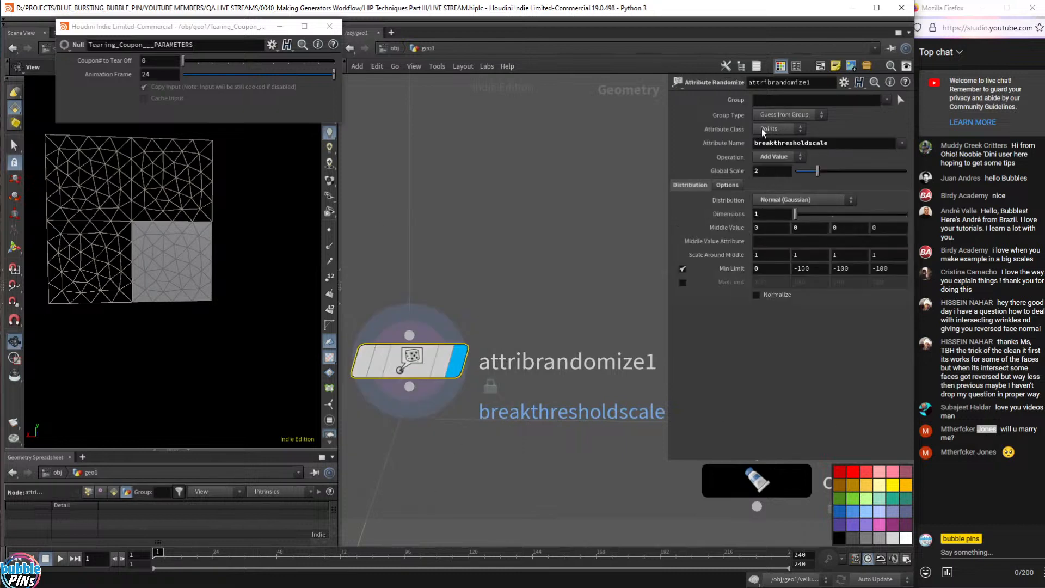
double_click(830, 144)
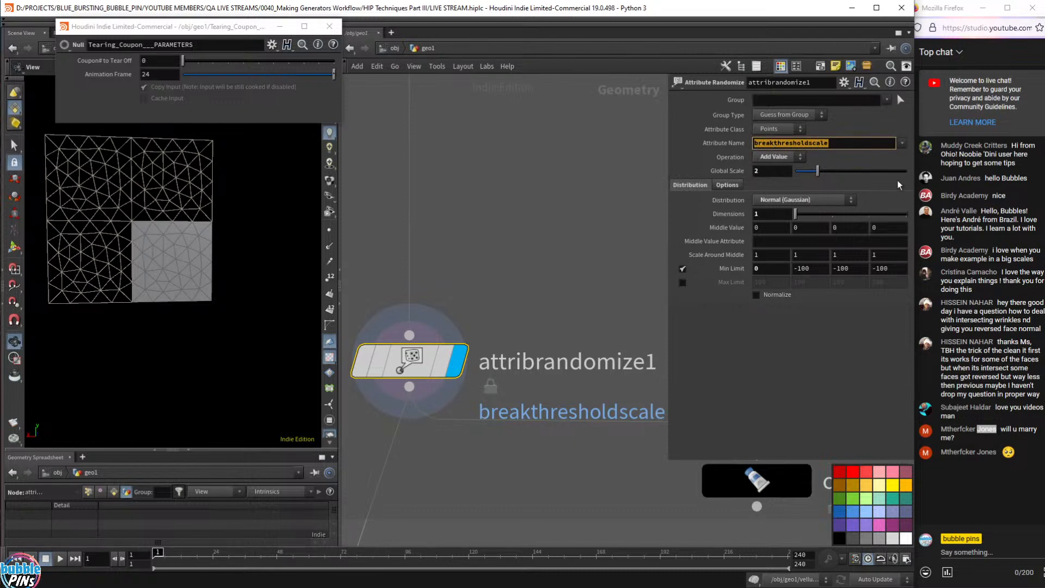
left_click(776, 158)
left_click(779, 157)
double_click(807, 143)
left_click(787, 160)
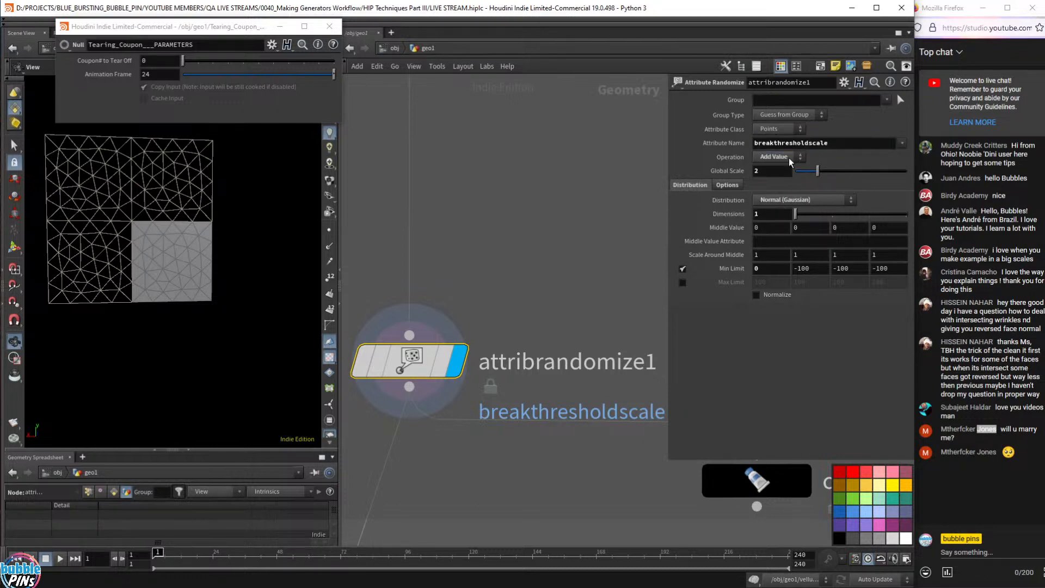
left_click(771, 179)
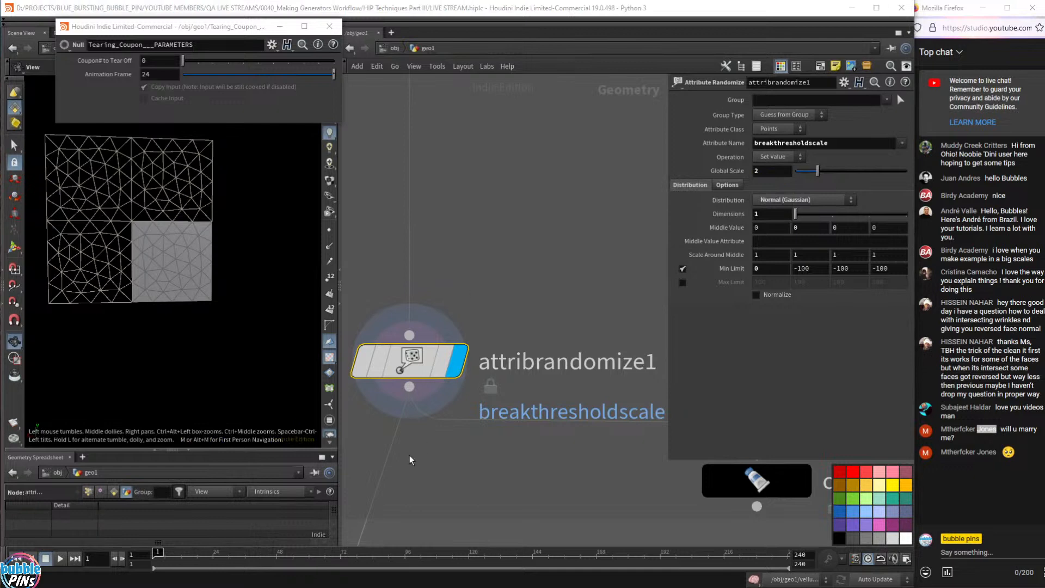
- List point attributes in the spreadsheet and review Global Scale 2, middle scale 1, minimum 0
middle_click_drag(489, 413, 484, 466)
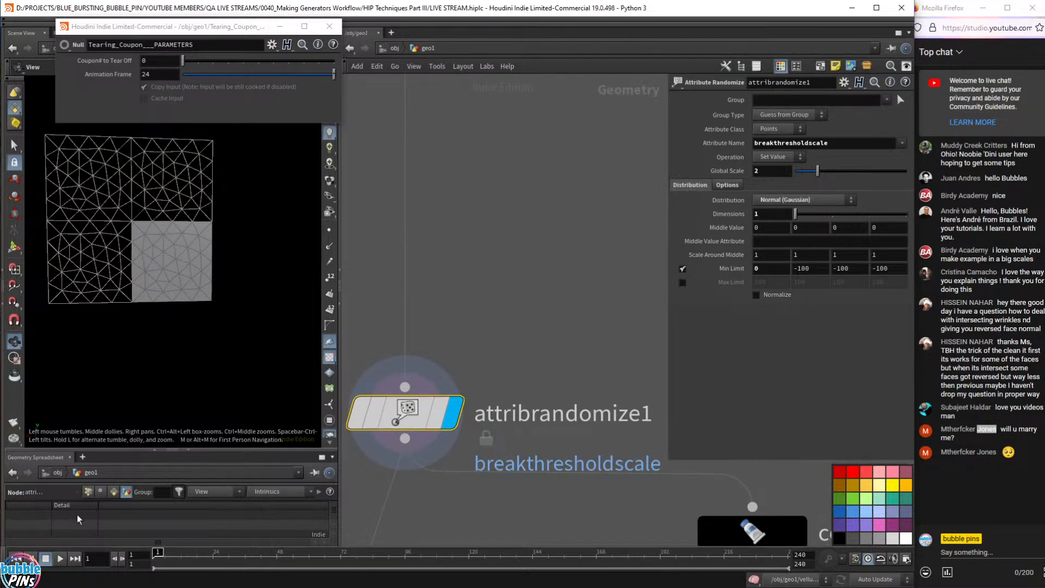
left_click(88, 492)
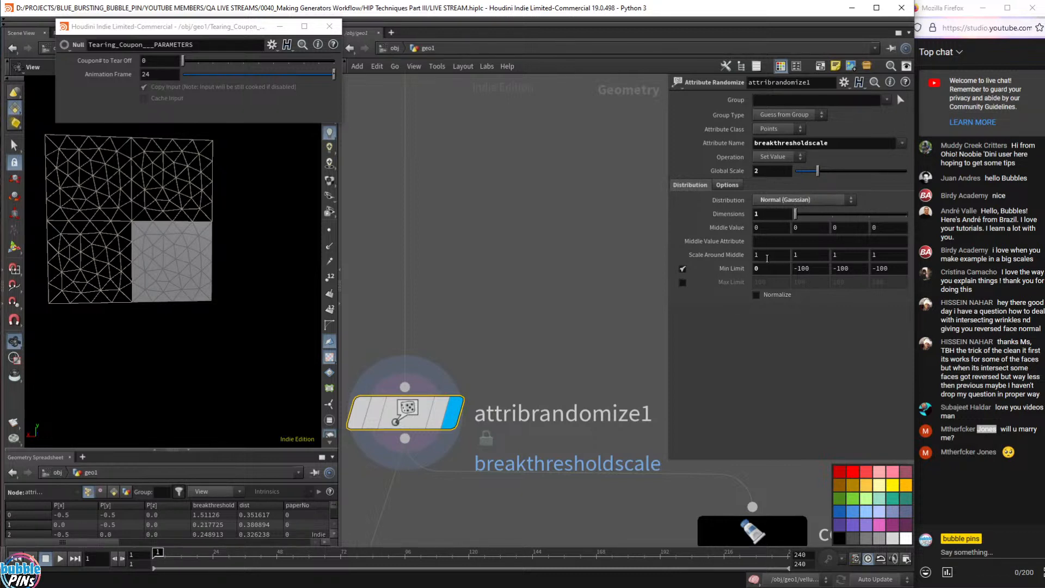
left_click(770, 270)
left_click(760, 256)
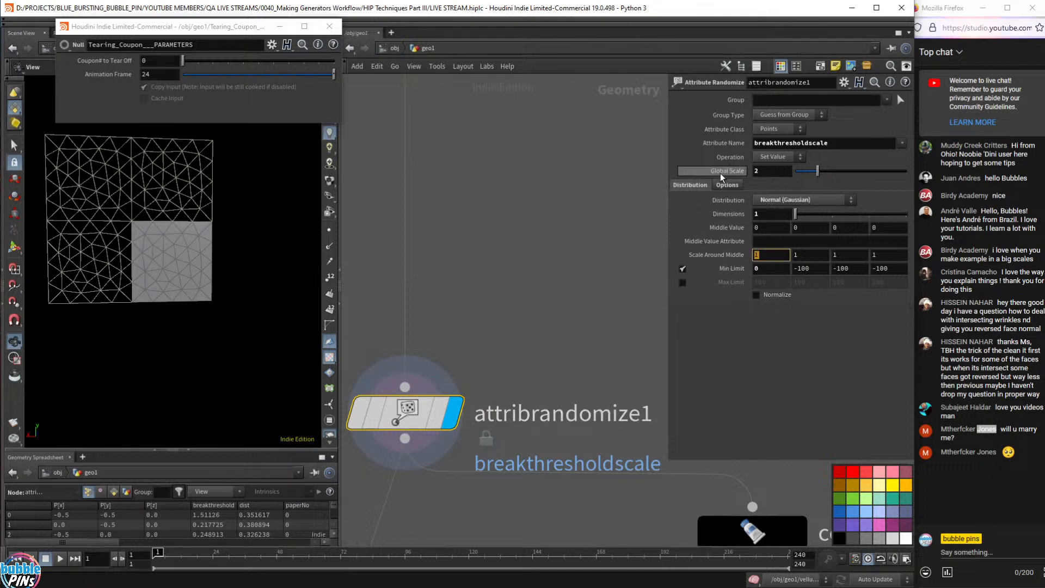
left_click(759, 172)
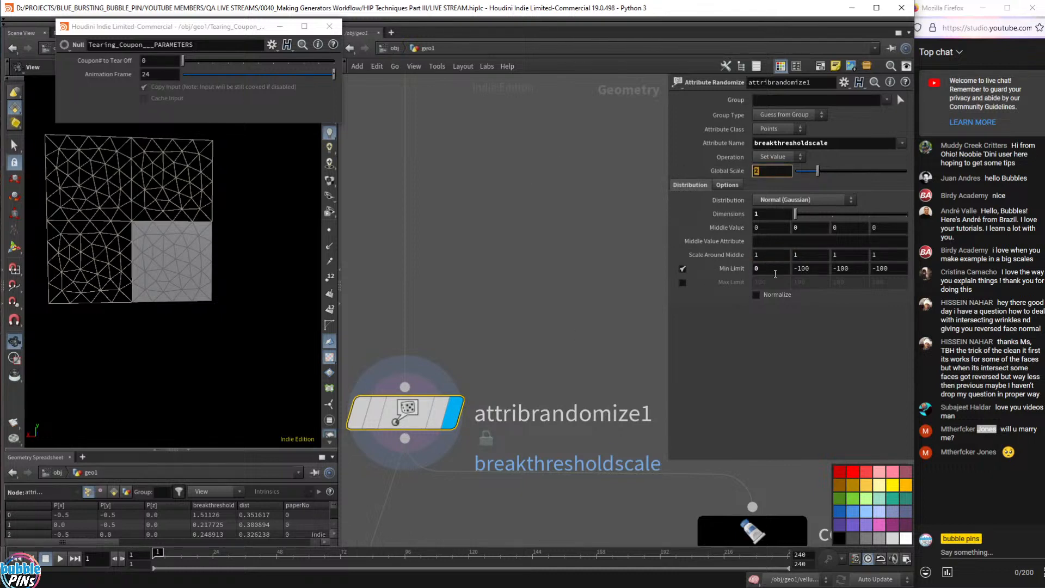
left_click_drag(774, 271, 737, 260)
scroll(520, 374, "down", 4)
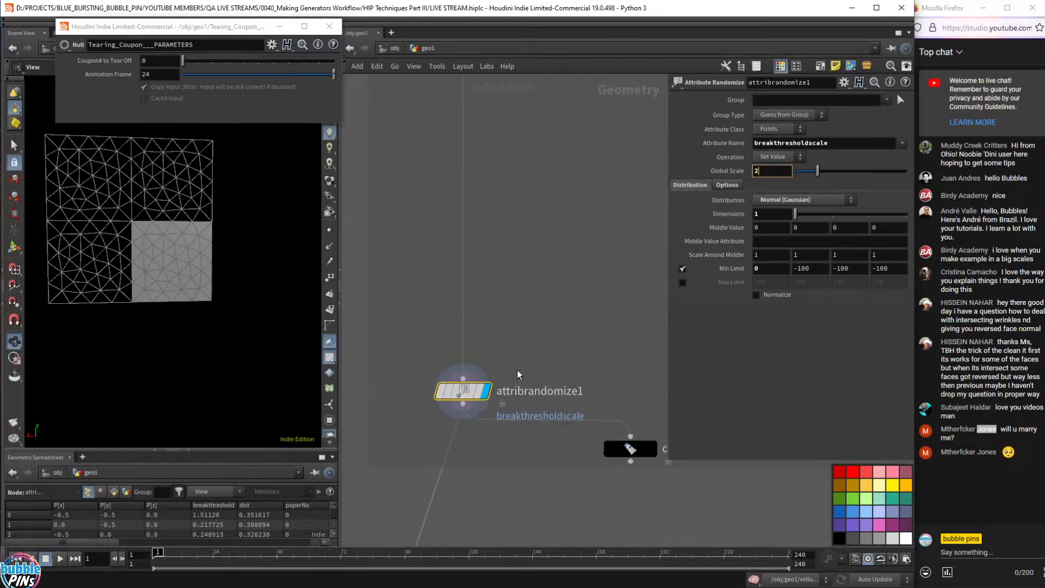
middle_click_drag(532, 451, 506, 104)
middle_click_drag(536, 188, 481, 504)
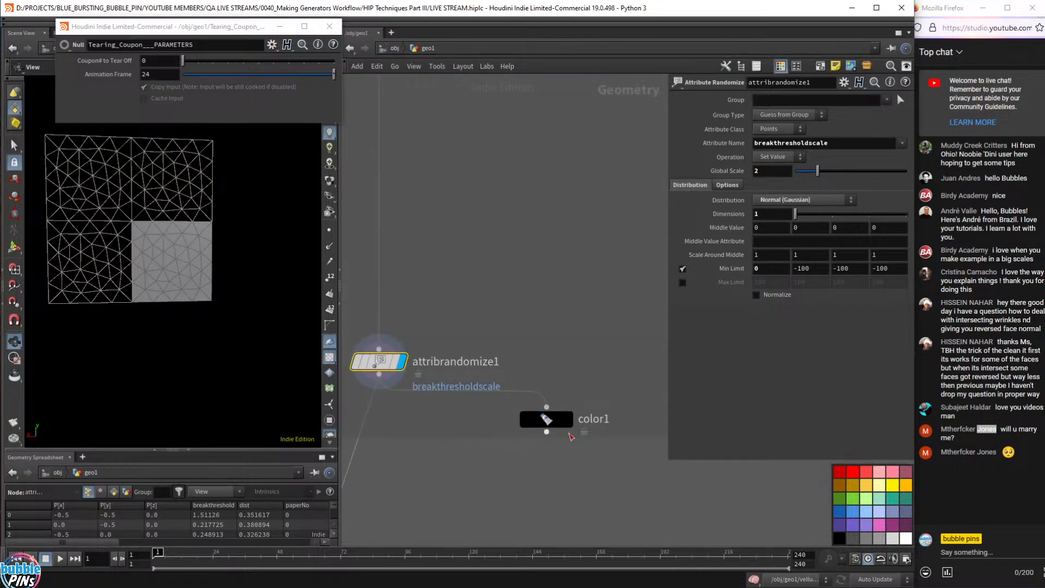
mouse_move(575, 434)
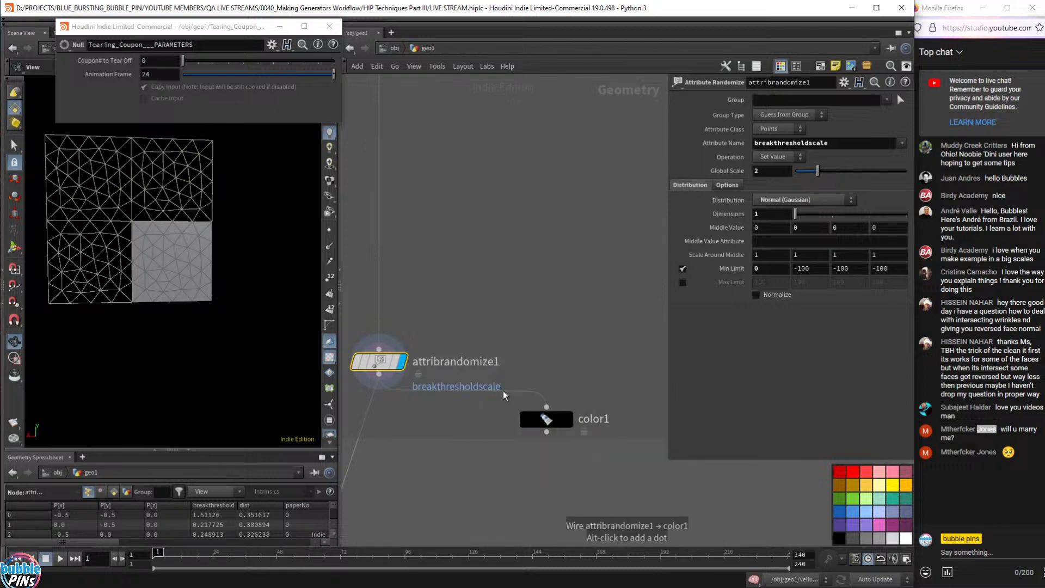
- Display and select color1, then set its breakthresholdscale colour range maximum to 2
left_click(570, 423)
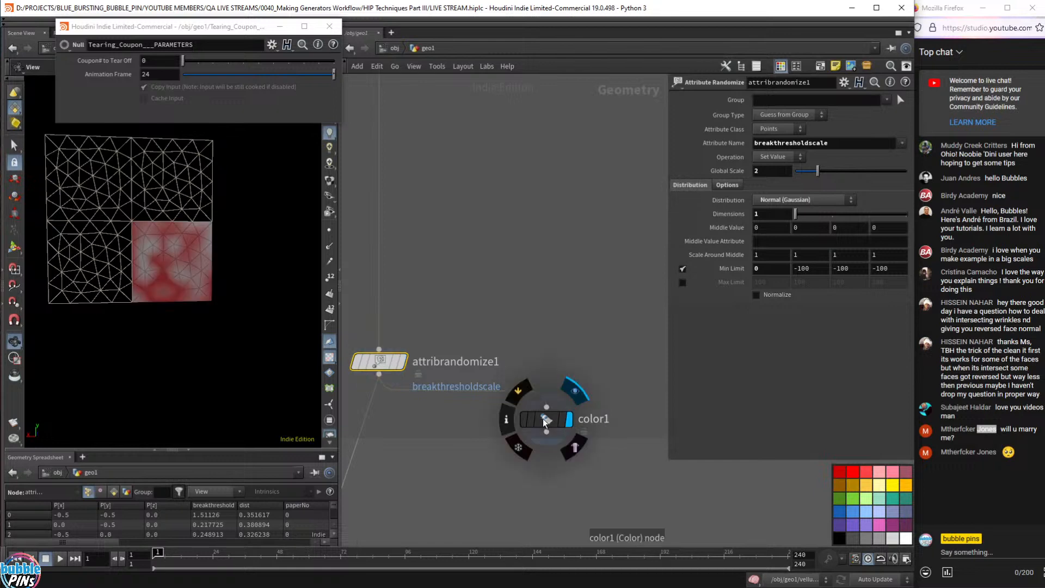
left_click(545, 422)
left_click_drag(204, 261, 156, 230)
scroll(174, 256, "up", 5)
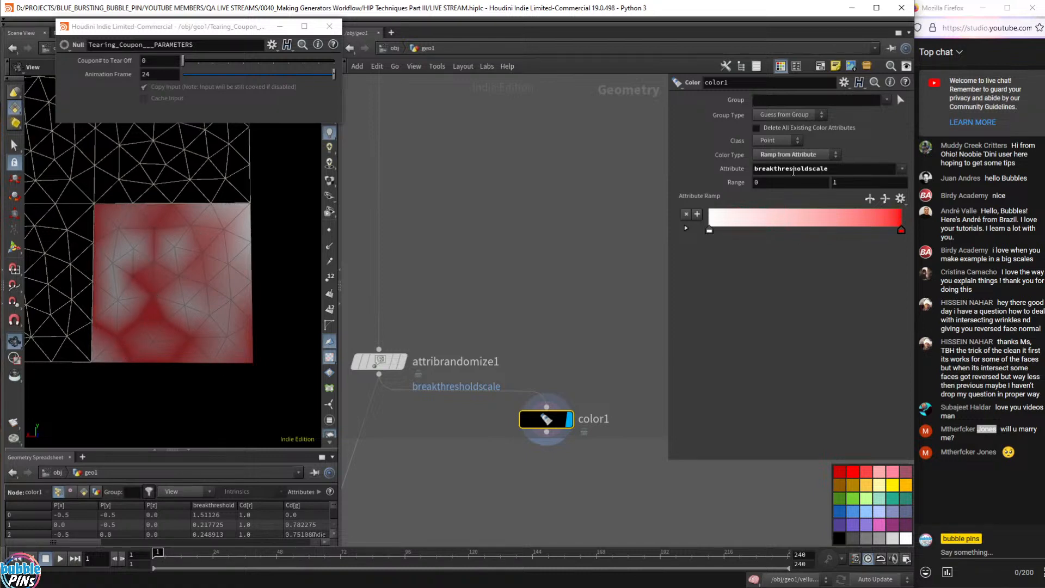
left_click(830, 184)
type("2")
key("Return")
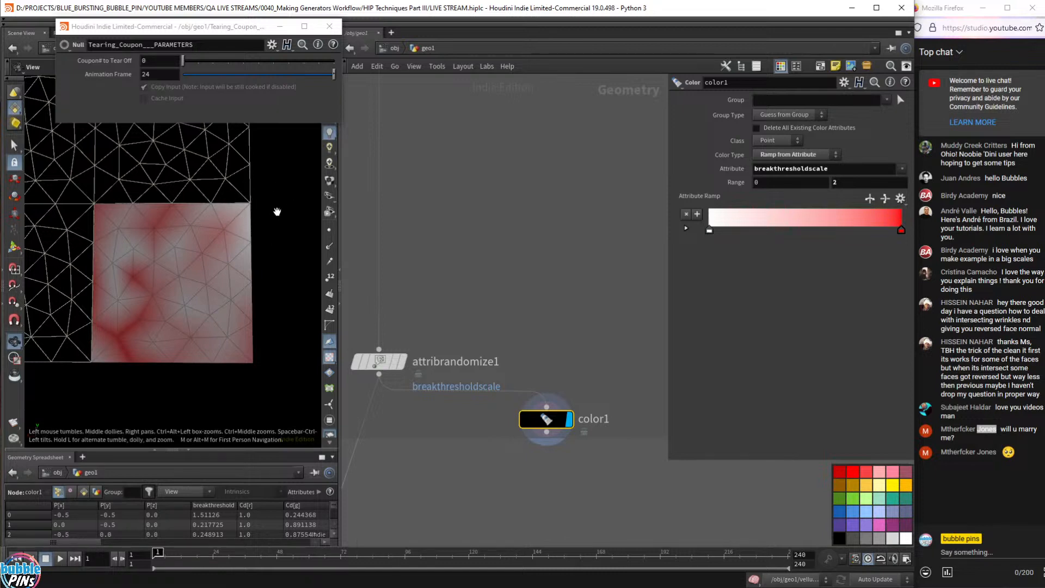
double_click(767, 180)
double_click(780, 168)
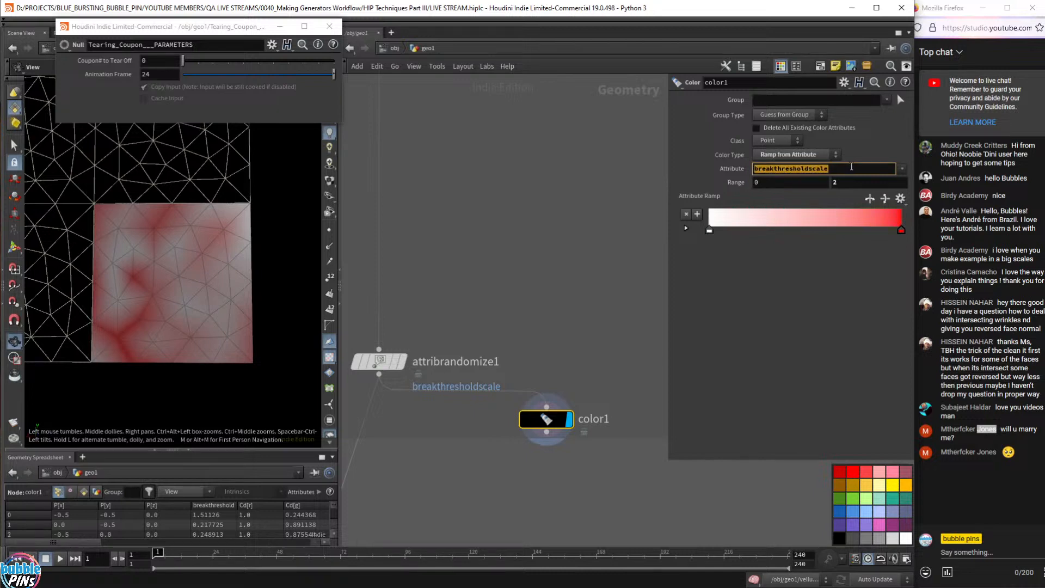
double_click(818, 181)
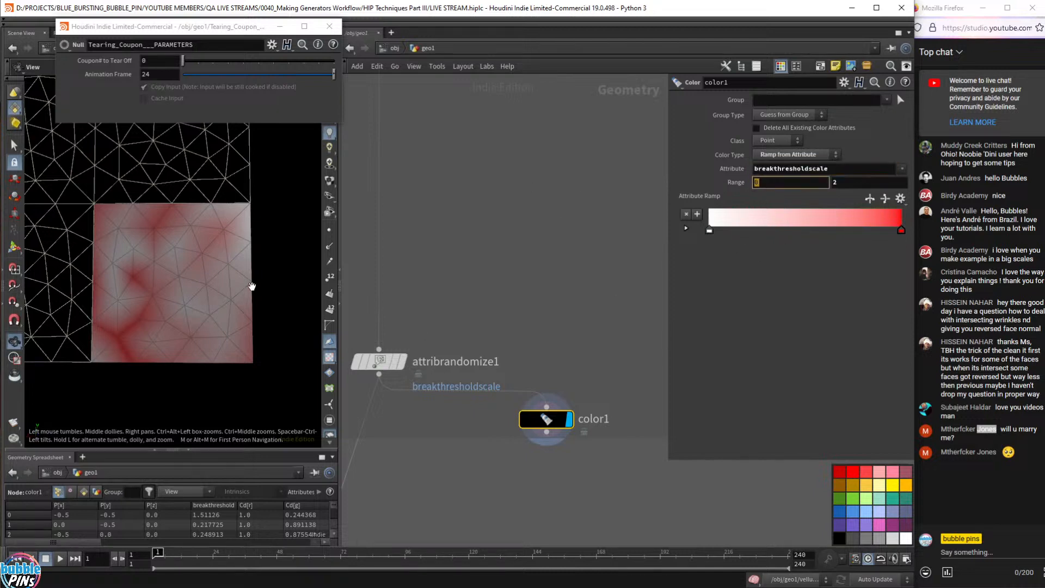
left_click_drag(253, 286, 265, 304)
- Pan the network to the vellum nodes and display vellumsolver1's result
scroll(451, 477, "down", 3)
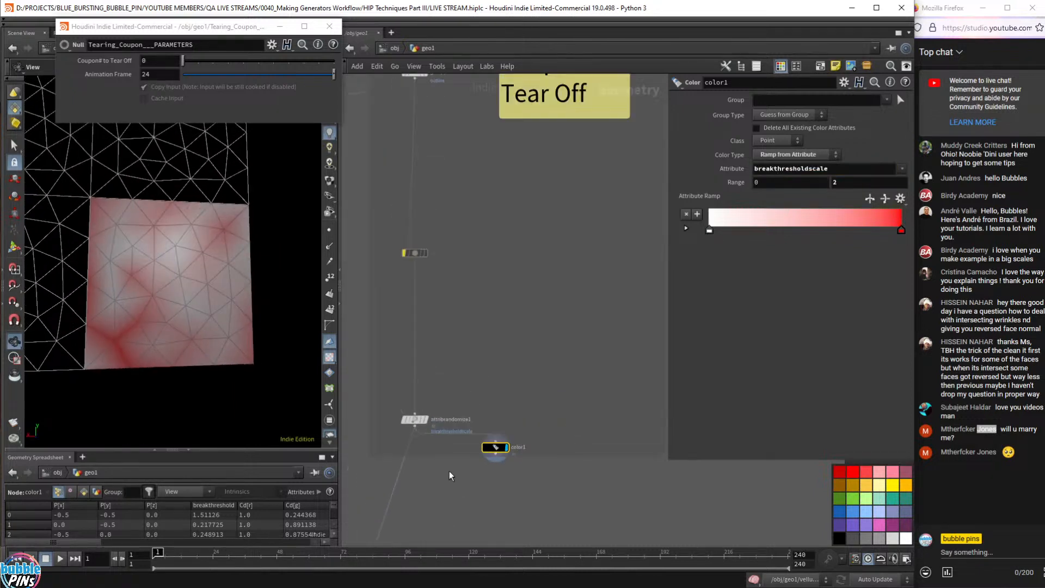
scroll(450, 476, "down", 1)
middle_click_drag(451, 476, 579, 122)
middle_click_drag(574, 362, 552, 159)
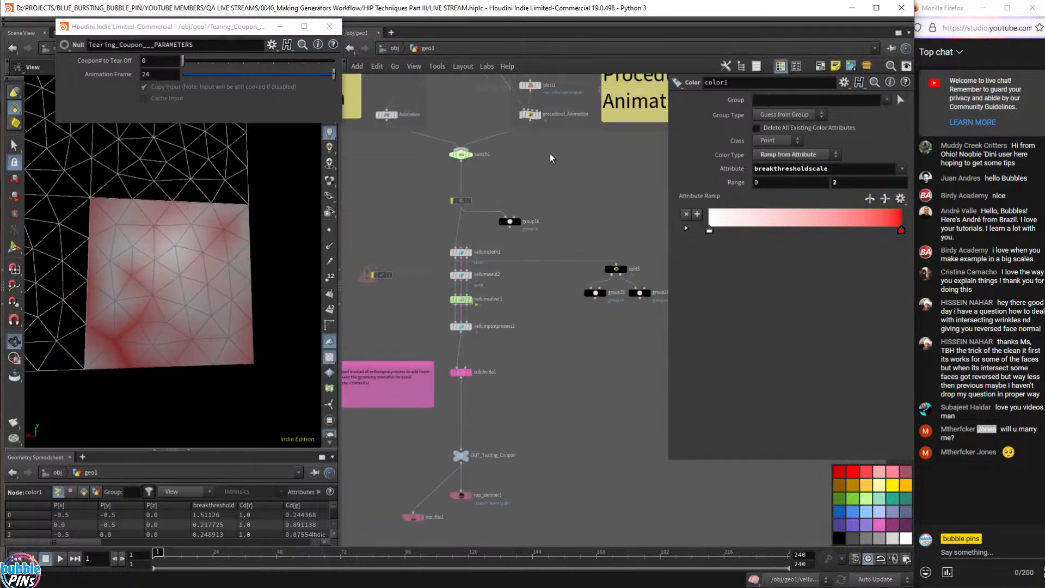
scroll(474, 300, "up", 6)
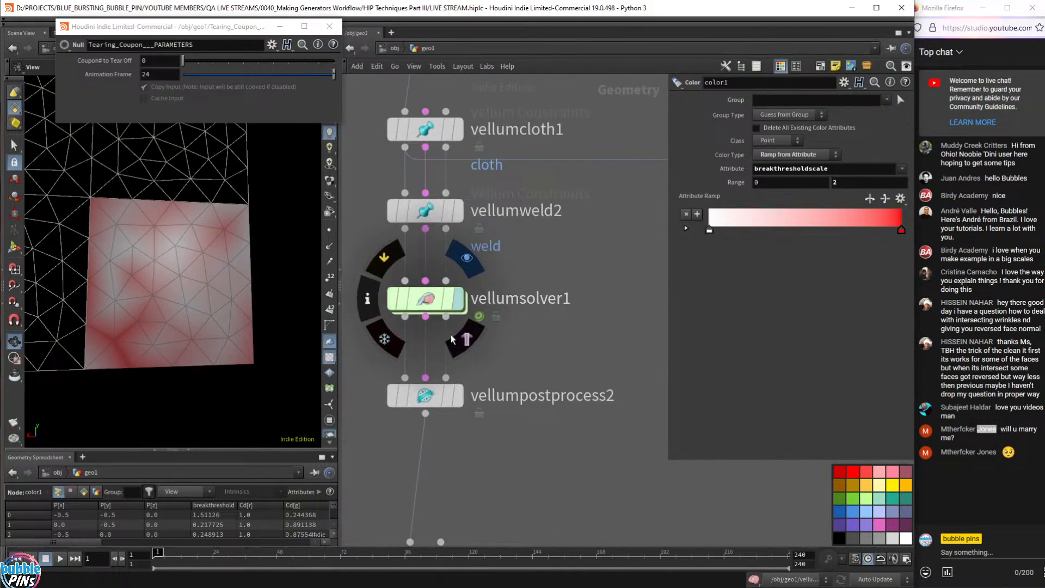
left_click(452, 339)
left_click(434, 308)
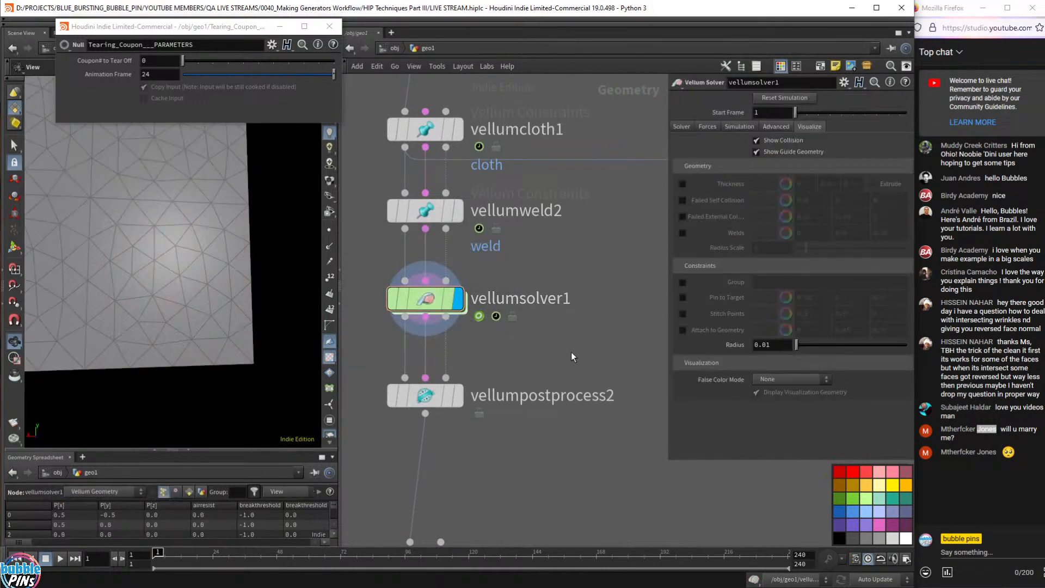
- Step and play the tearing simulation, rewind to frame 1, and select vellumweld2
key("Right")
key("Right")
key("Right")
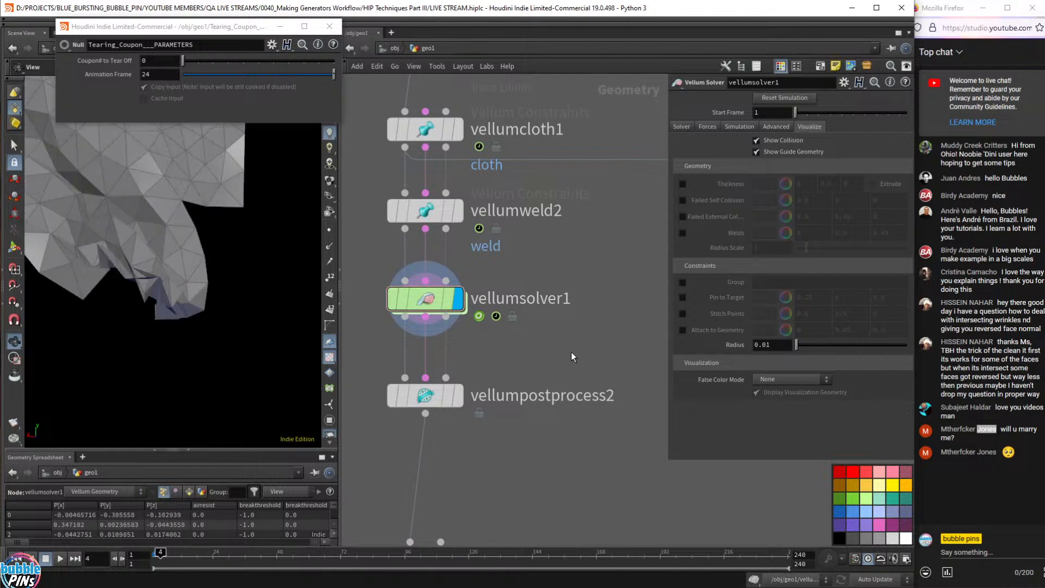
key("Right")
key("Right")
key("Right")
key("Right")
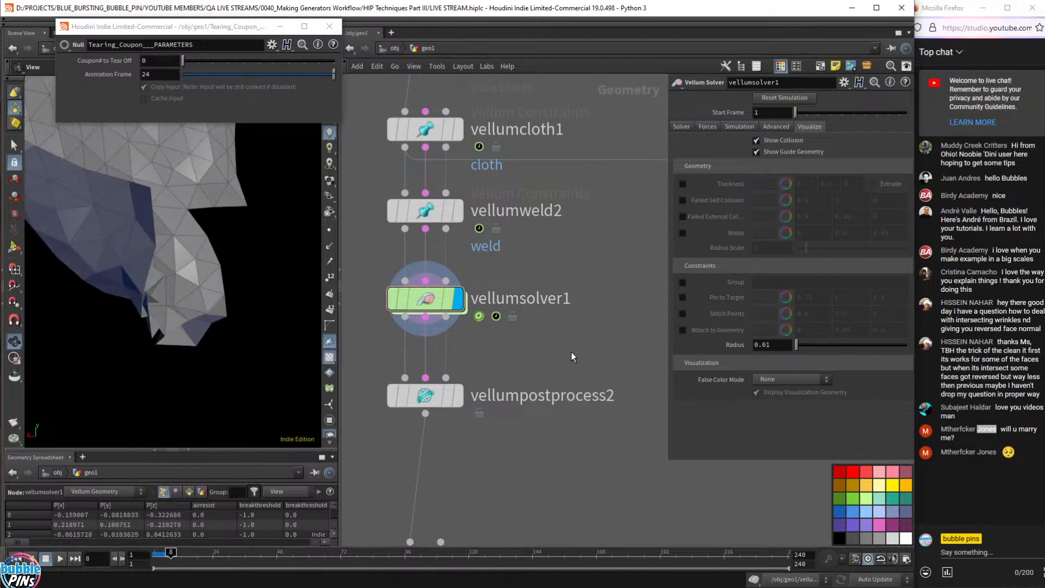
left_click_drag(283, 215, 255, 208)
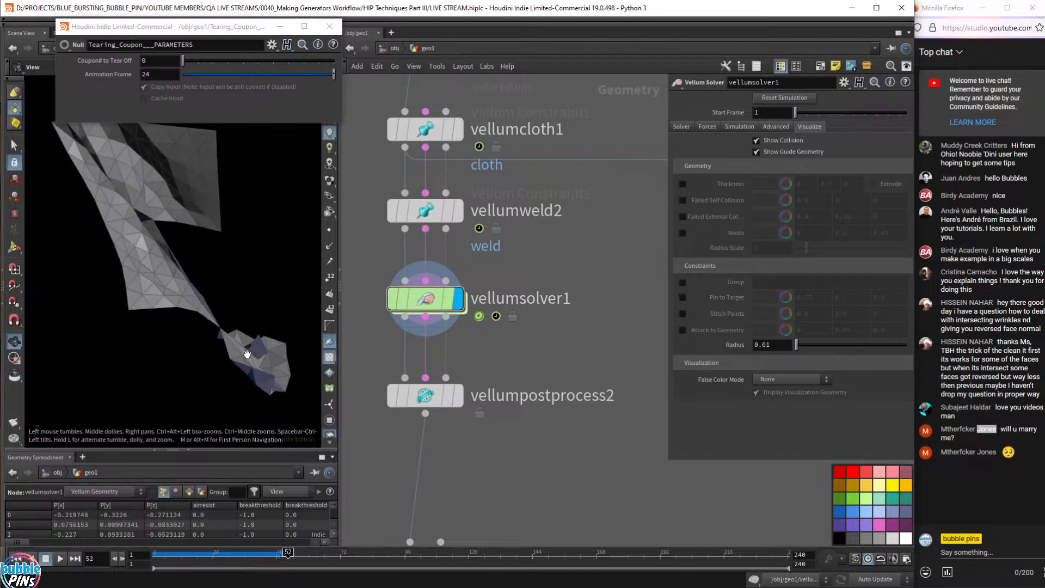
key("Right")
key("Right")
key("Right")
key("Right")
key("Right")
key("Right")
key("ctrl+Up")
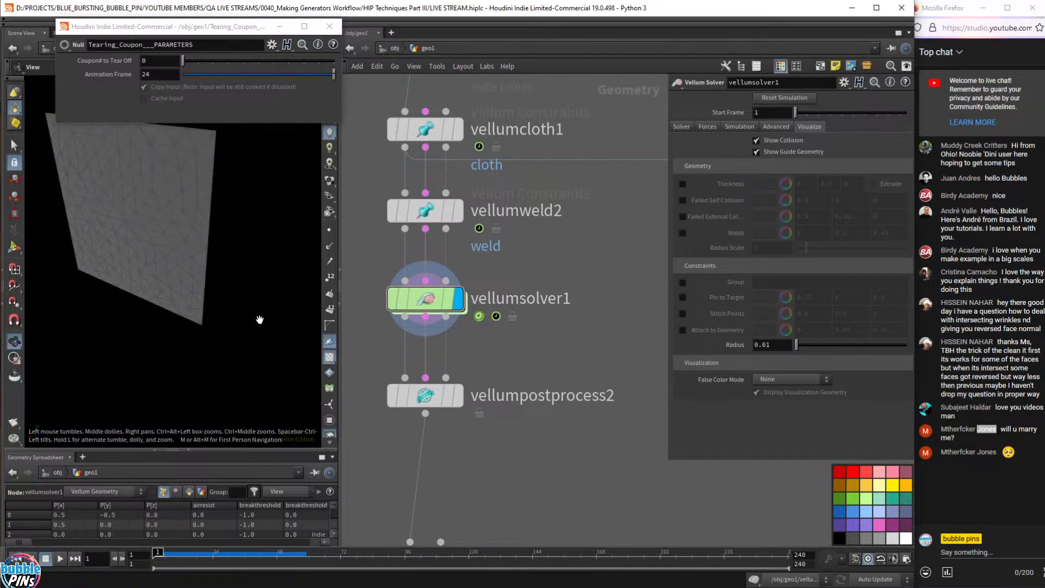
key("Up")
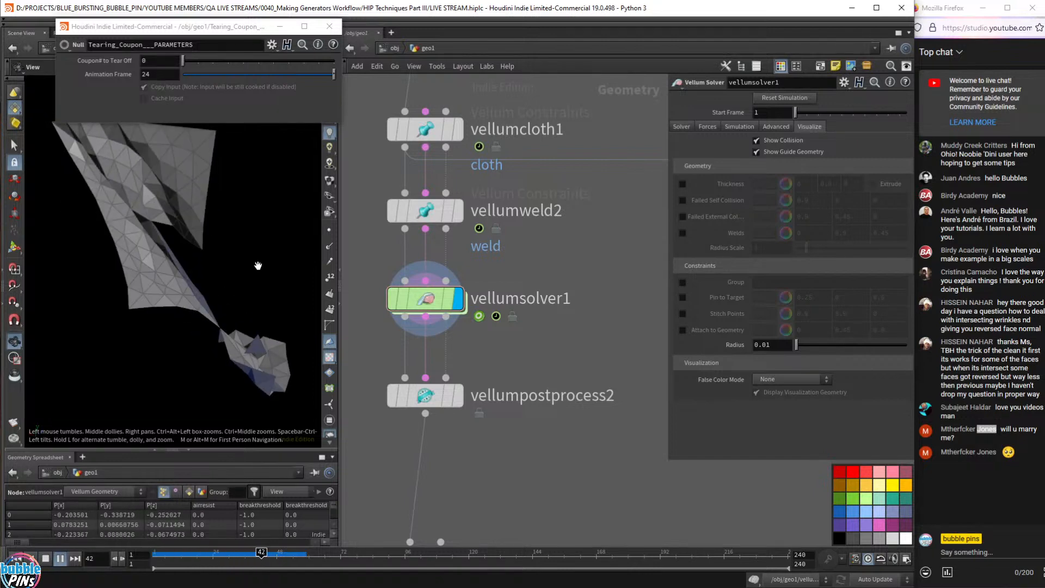
key("ctrl+Up")
left_click_drag(580, 258, 419, 194)
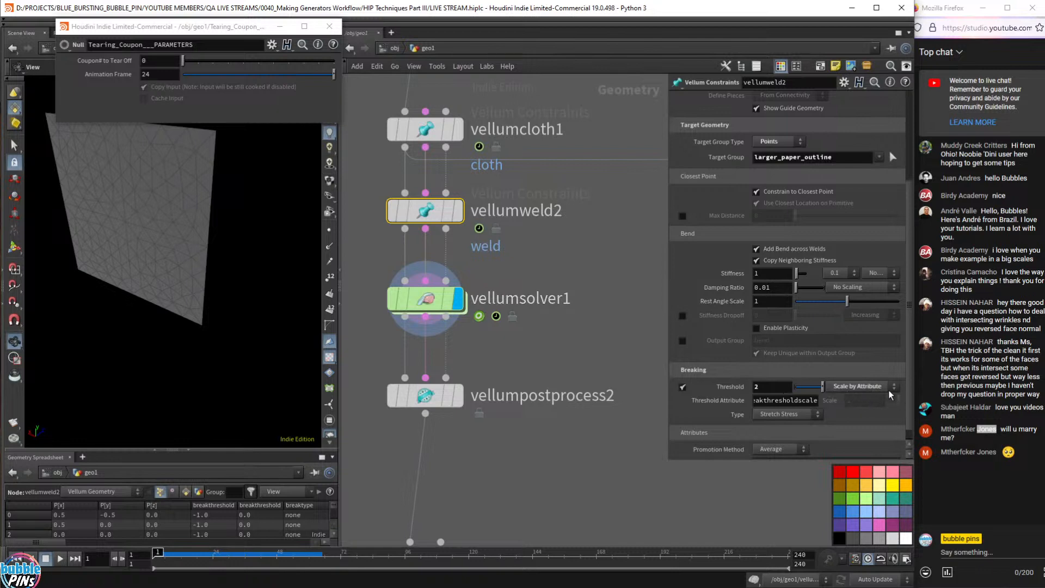
- Keep Stretch Stress as the breaking type and play to frame 64 to view the tear
left_click(771, 387)
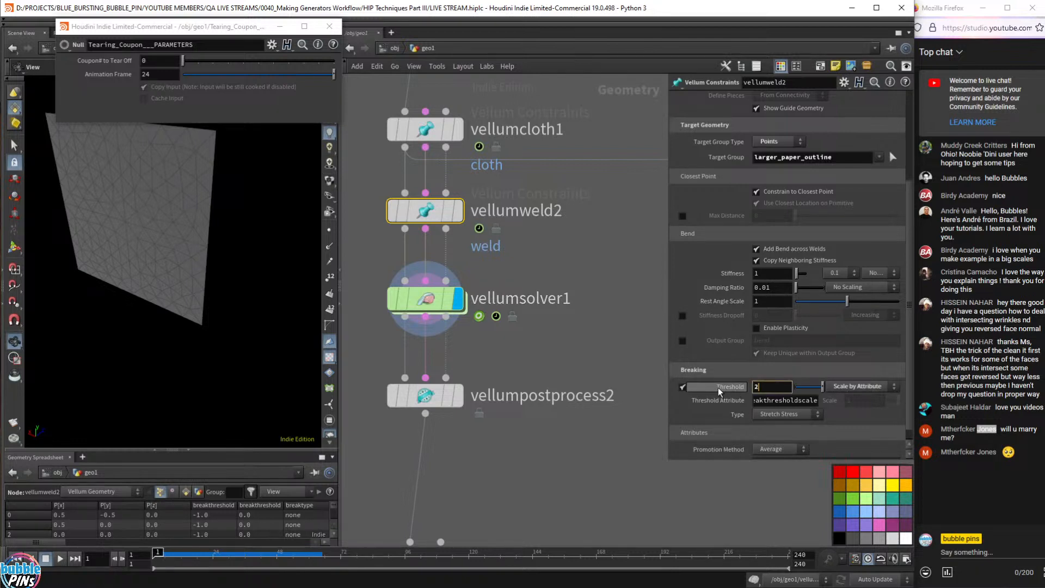
left_click(780, 415)
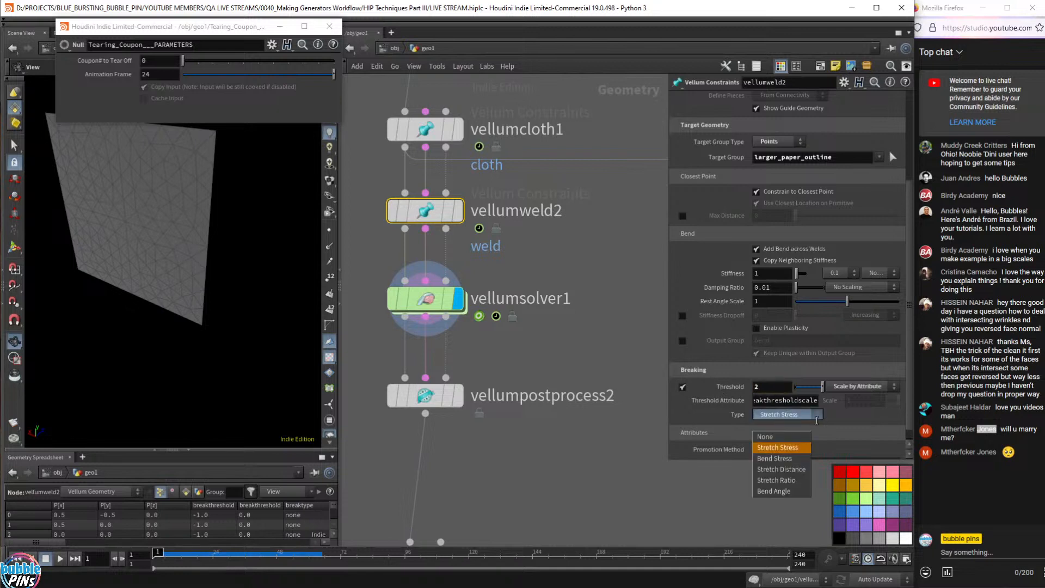
left_click(790, 449)
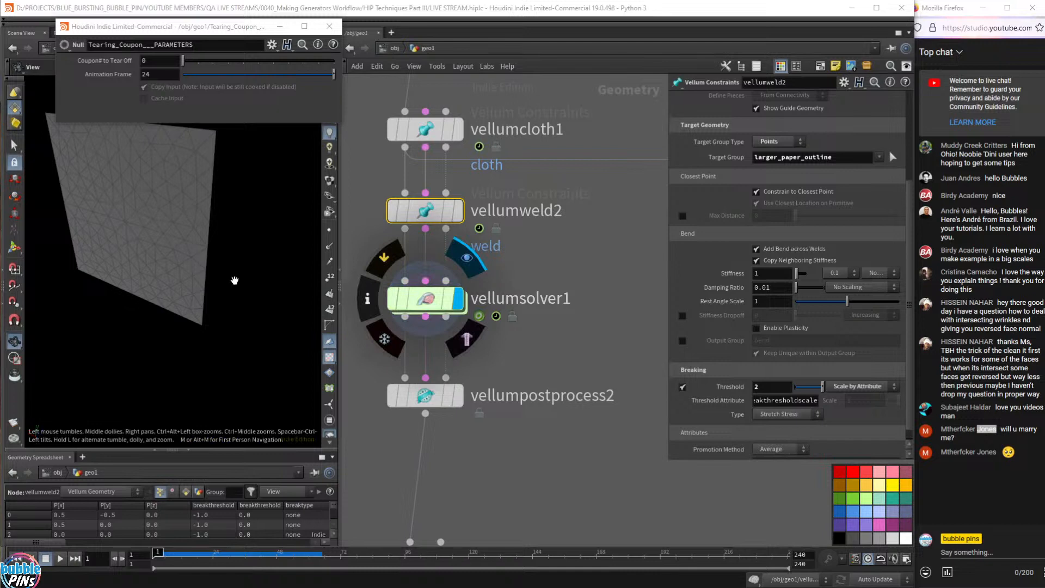
left_click_drag(188, 294, 206, 266)
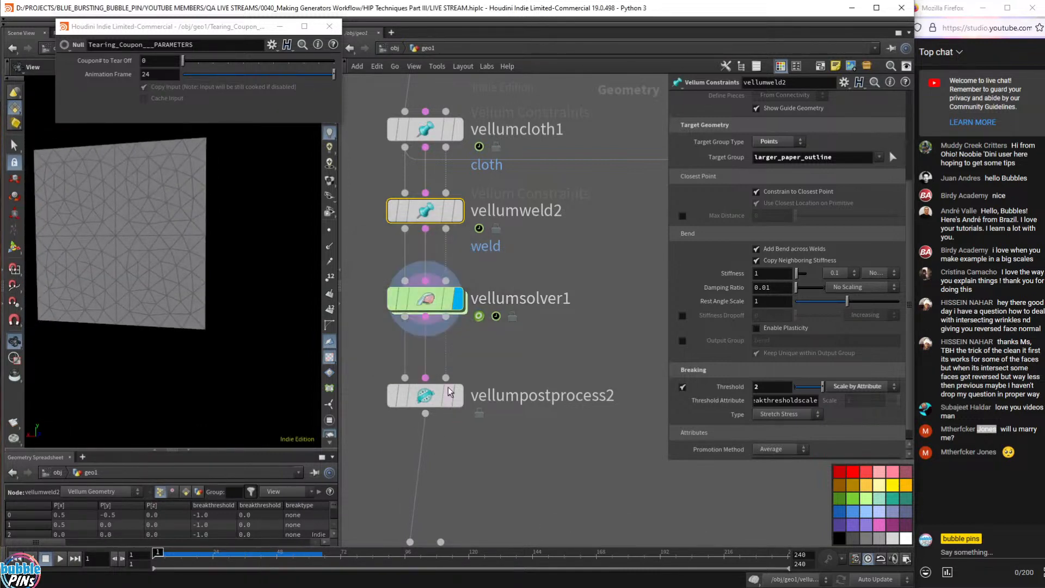
mouse_move(459, 403)
key("Up")
key("Up")
left_click_drag(304, 552, 314, 541)
left_click_drag(229, 321, 226, 316)
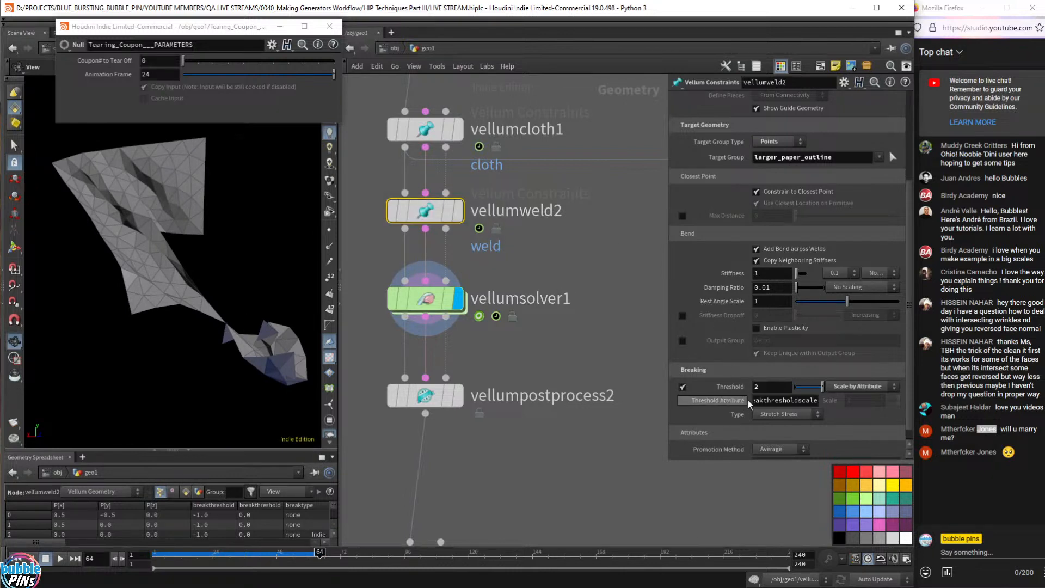
- Lower vellumweld2's breaking threshold to 1.6 and replay the simulation from frame 1
left_click(777, 389)
key("ctrl+Up")
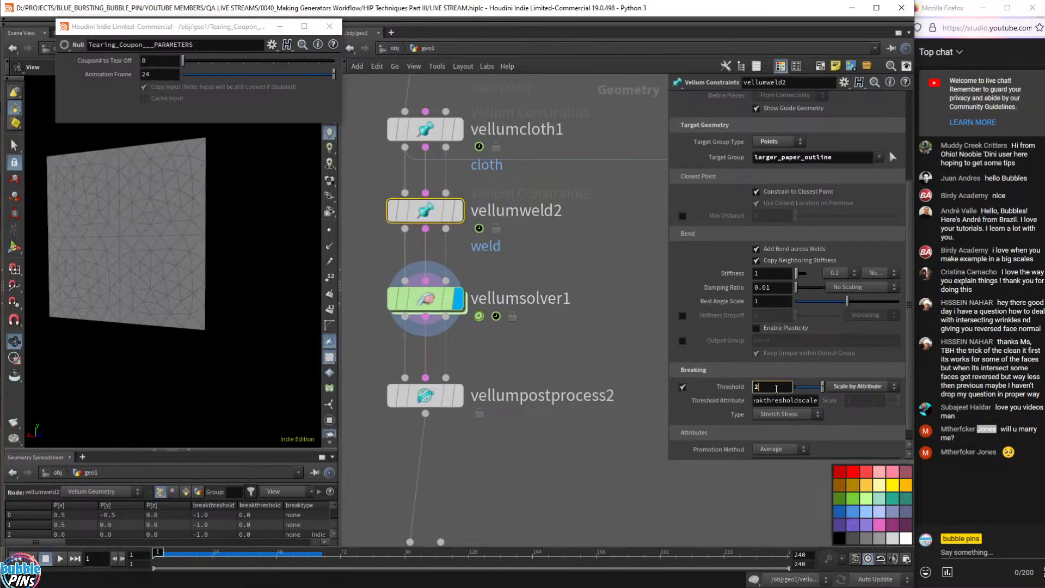
key("BackSpace")
type("1.9")
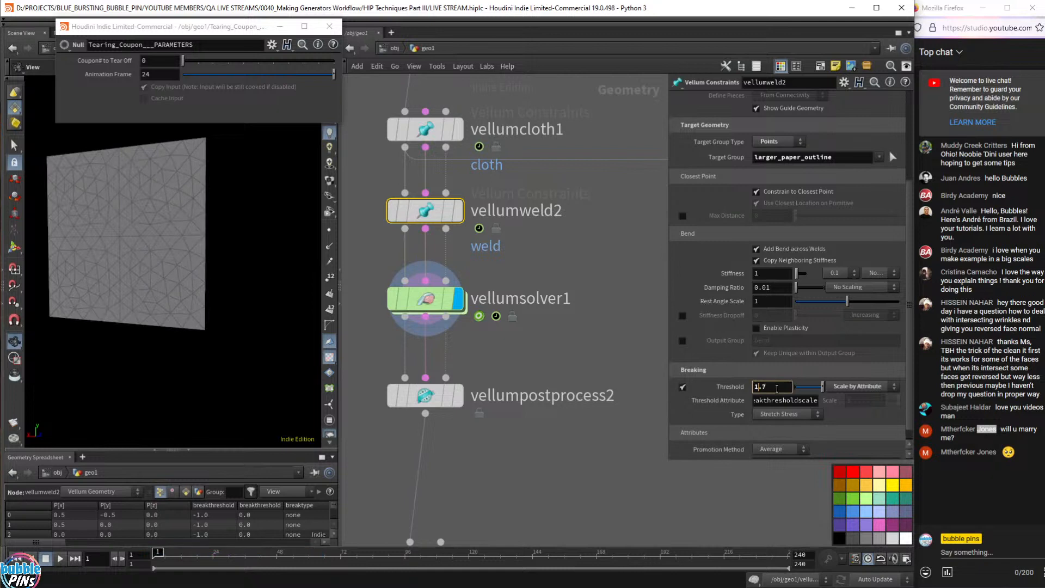
left_click(540, 333)
key("Up")
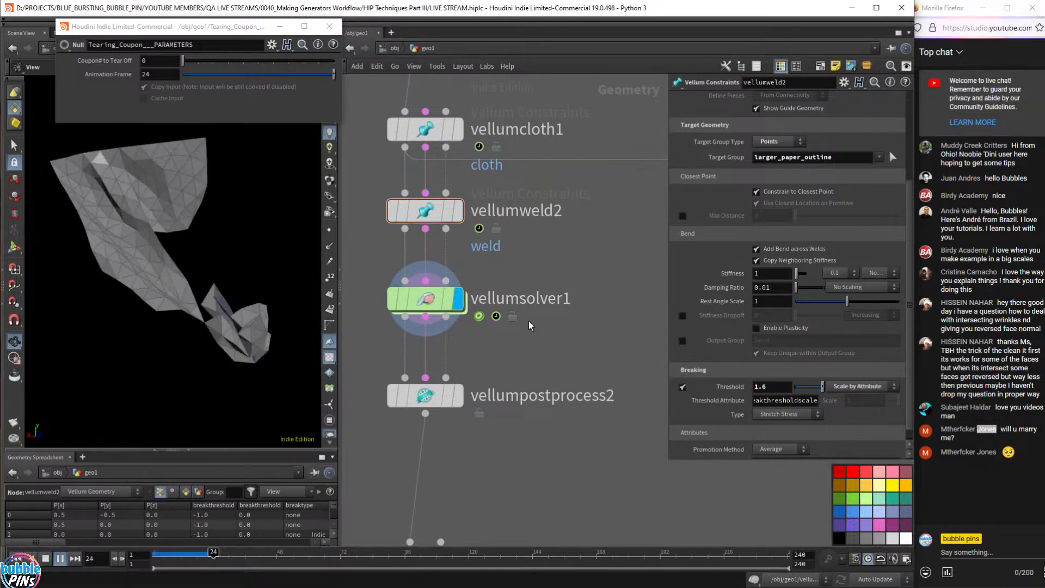
key("ctrl+Up")
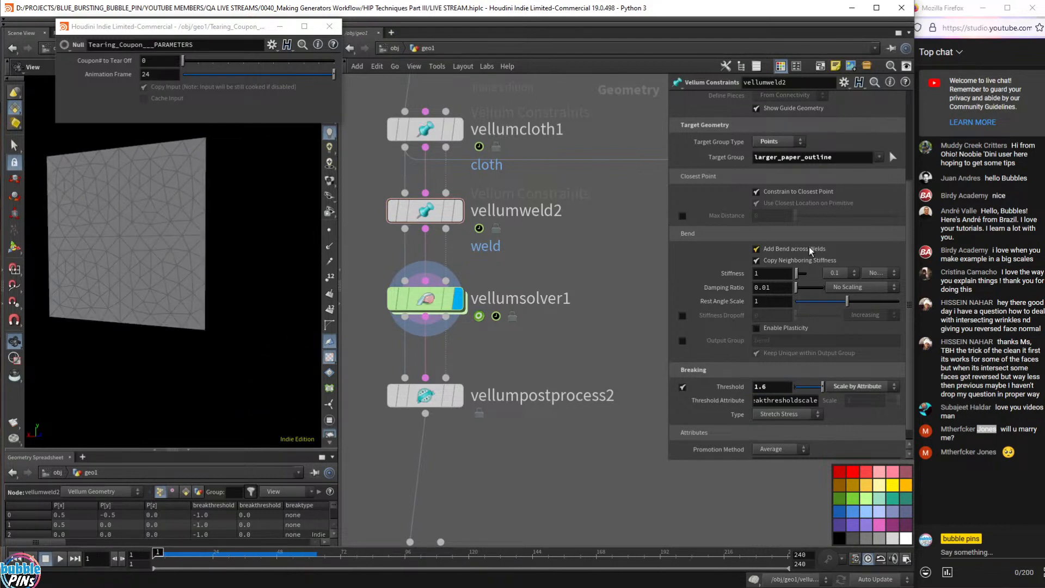
- Confirm the threshold is still scaled by the breakthresholdscale attribute
left_click_drag(472, 207, 386, 179)
left_click(599, 341)
left_click(858, 386)
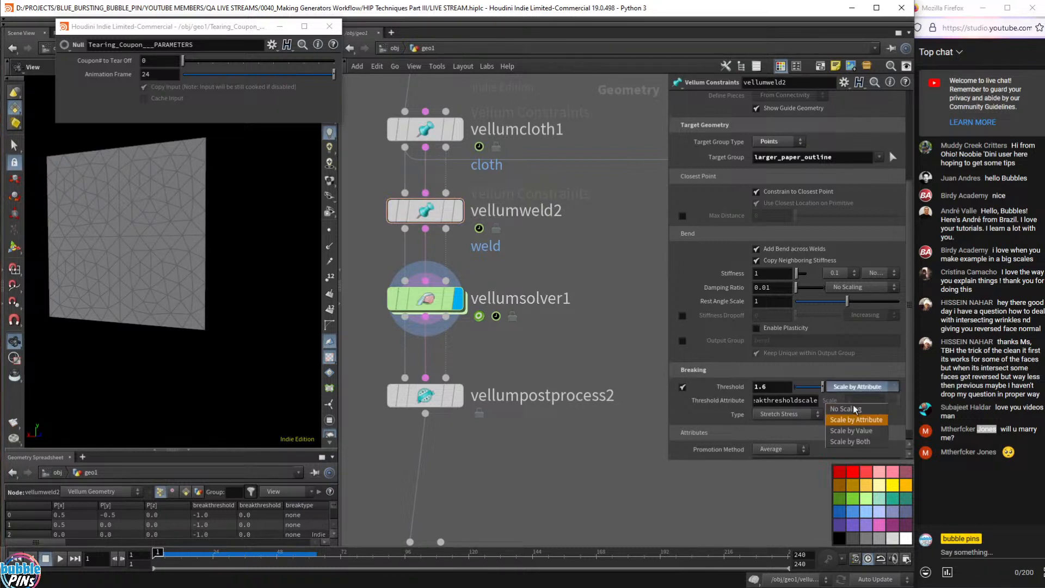
left_click(856, 419)
double_click(790, 399)
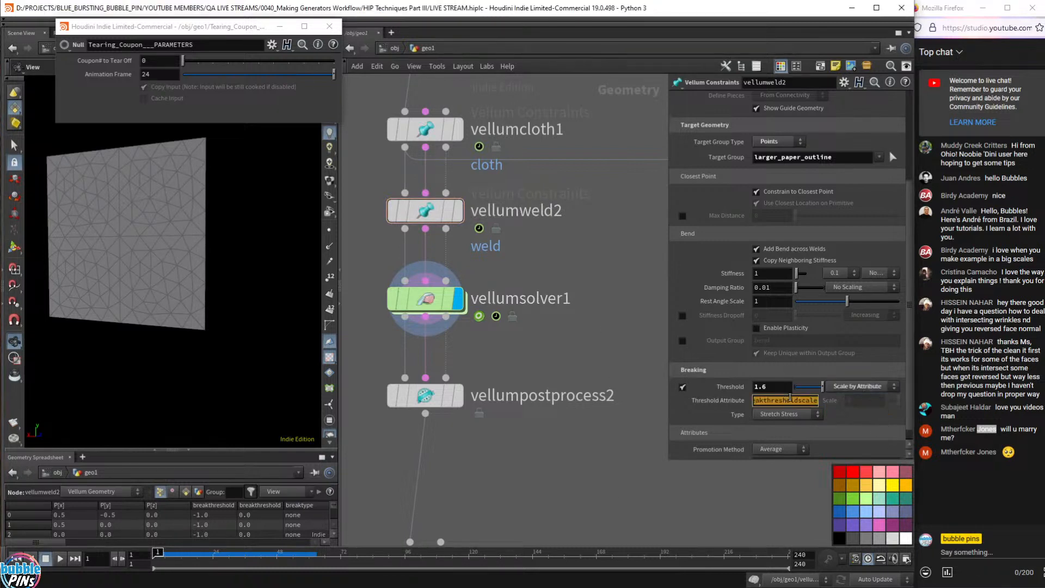
left_click_drag(667, 462, 538, 454)
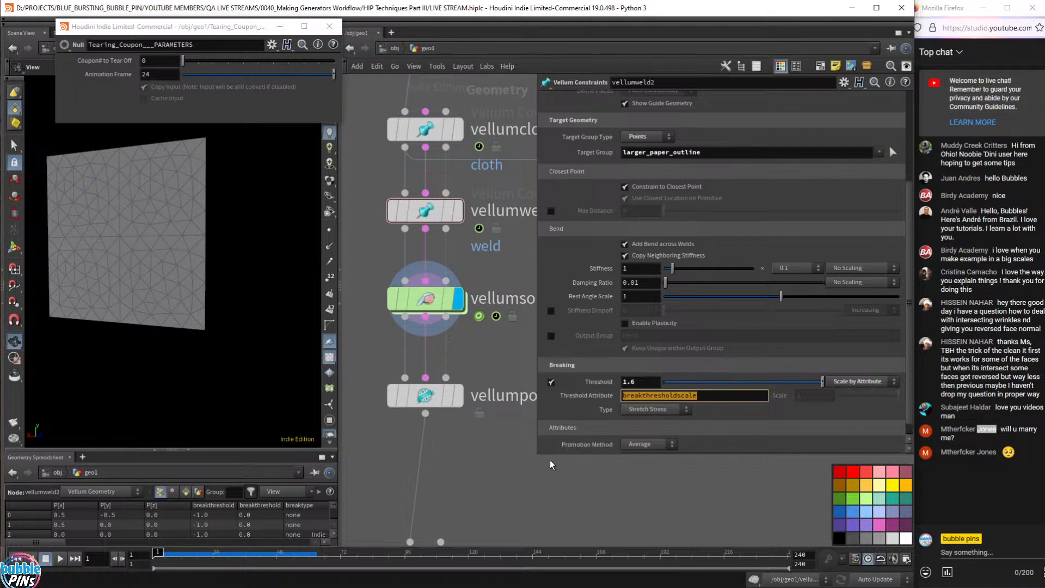
left_click_drag(538, 456, 625, 453)
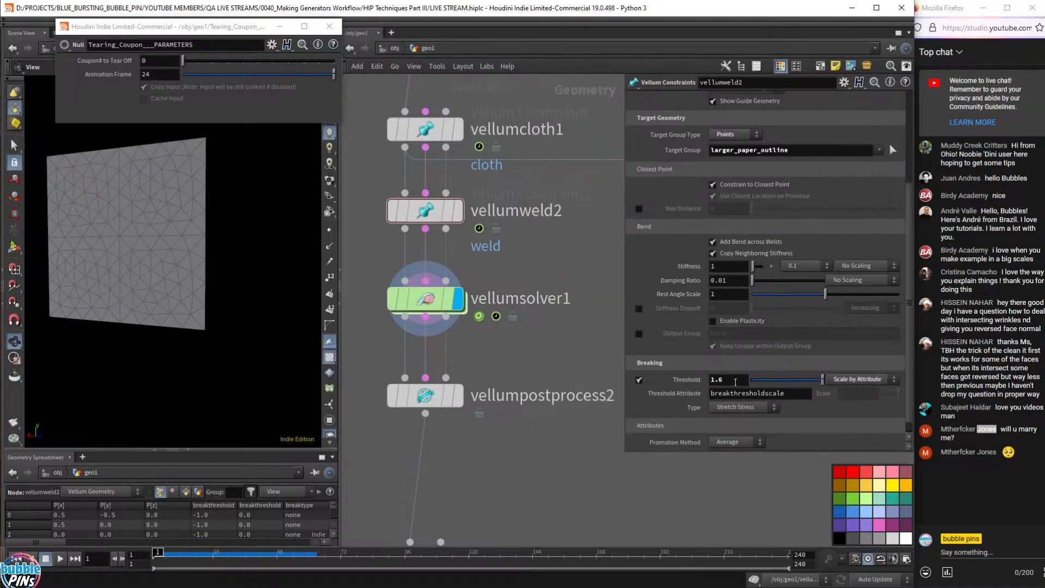
- Replay the tearing simulation with threshold 1.6 and rewind to frame 1
left_click(735, 382)
left_click(780, 501)
mouse_move(488, 404)
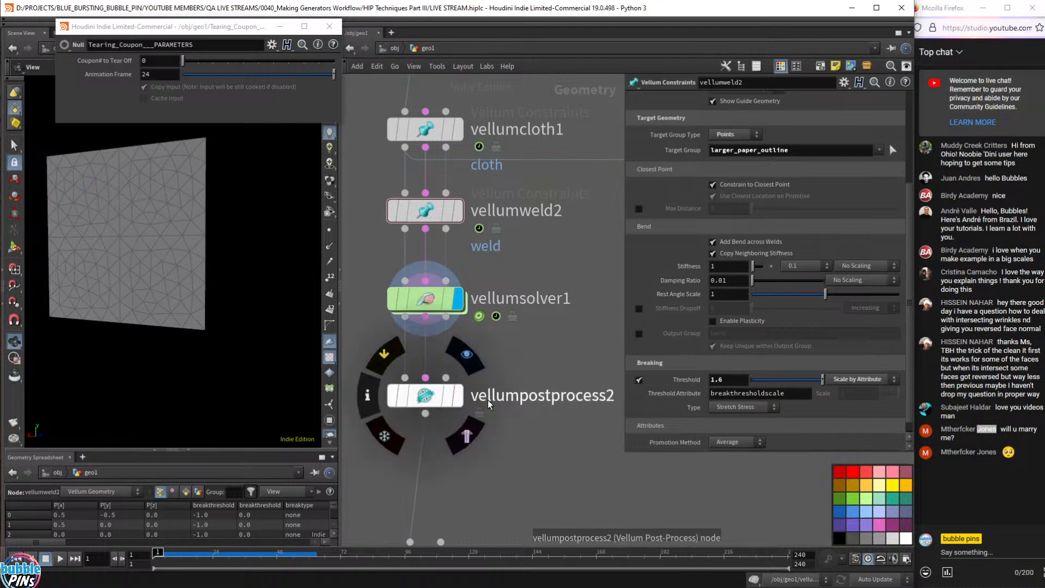
key("Up")
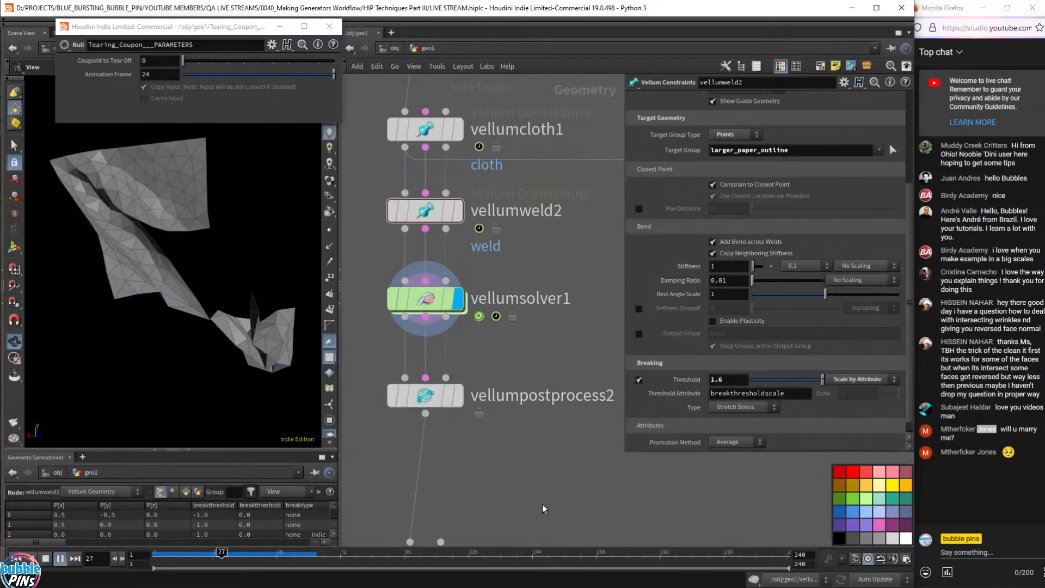
key("ctrl+Up")
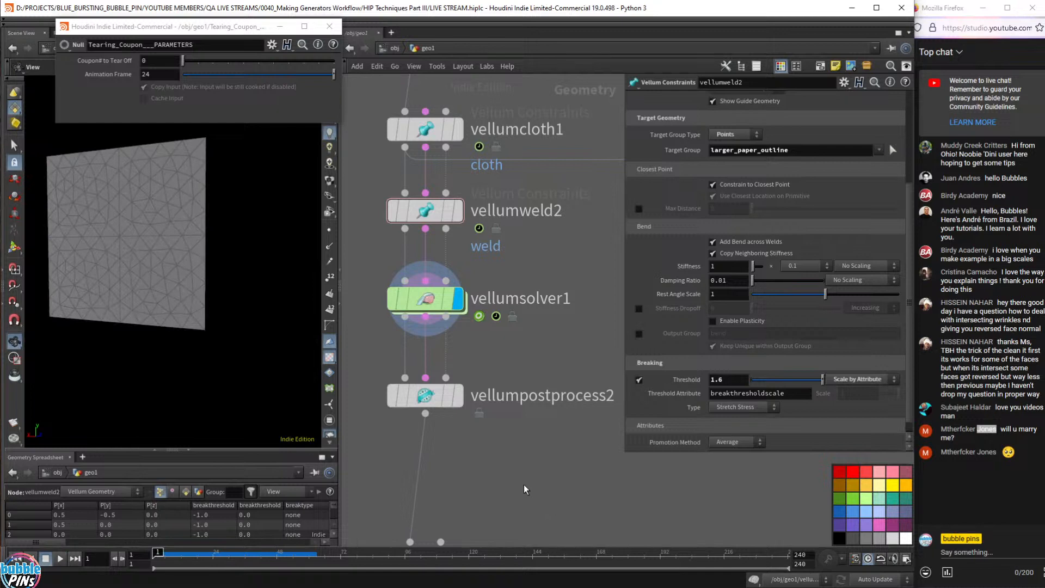
- Zoom out the network and shift the view toward subdivide1
scroll(552, 487, "down", 6)
scroll(576, 478, "down", 4)
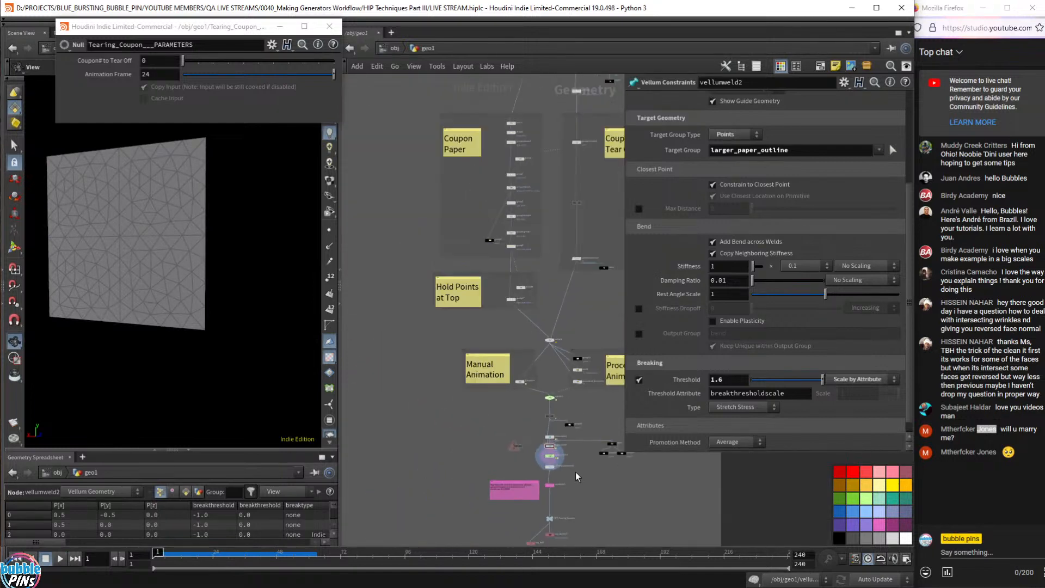
scroll(576, 477, "up", 6)
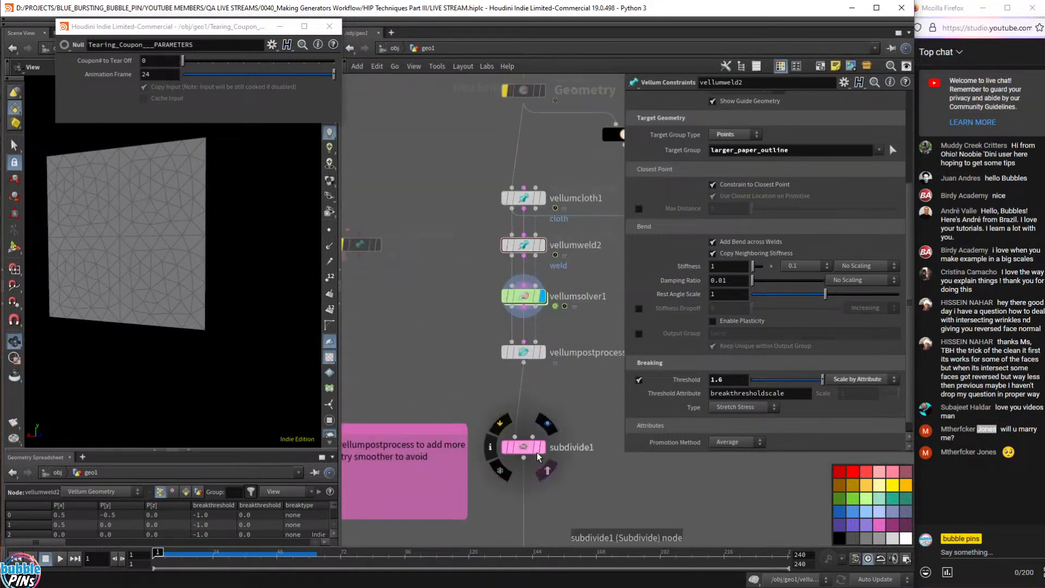
middle_click_drag(581, 494, 597, 451)
scroll(556, 358, "down", 5)
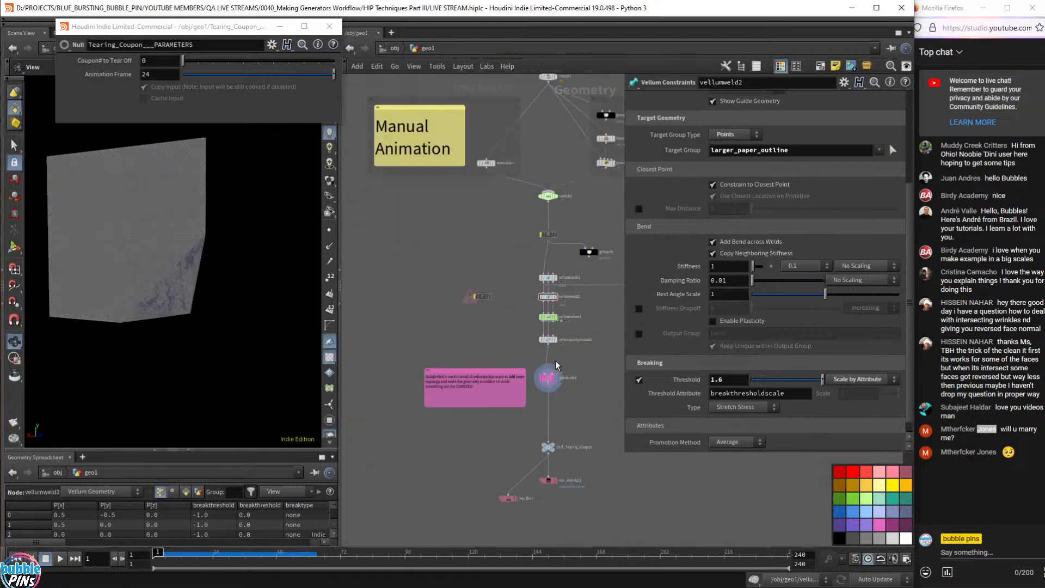
- Review the Notepad topic notes, scrolling up to the Basic Concept 3 heading
key("alt+Tab")
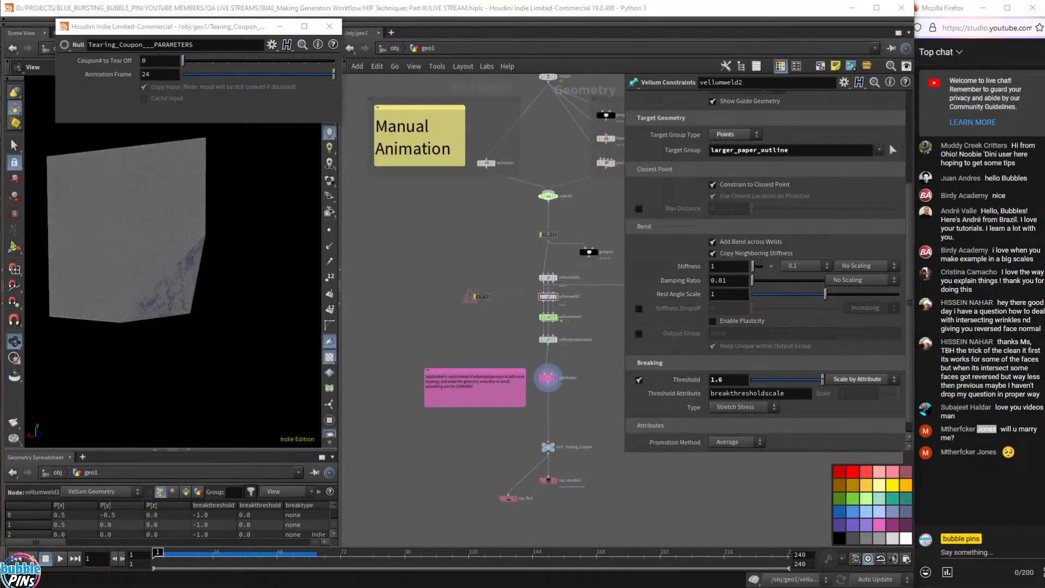
left_click(762, 205)
scroll(762, 204, "up", 9)
scroll(762, 204, "up", 3)
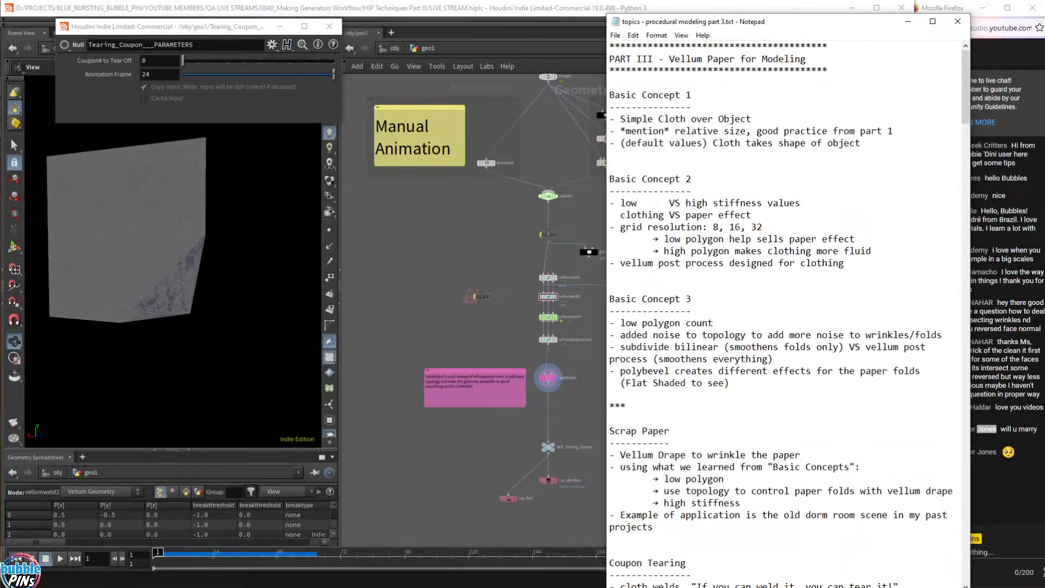
left_click_drag(691, 310, 609, 311)
left_click(692, 311)
left_click_drag(692, 300, 608, 299)
- Back in Houdini, pan and zoom the network onto the vellumsolver10, subdivide2 and polybevel1 chain
left_click(458, 293)
scroll(472, 317, "down", 10)
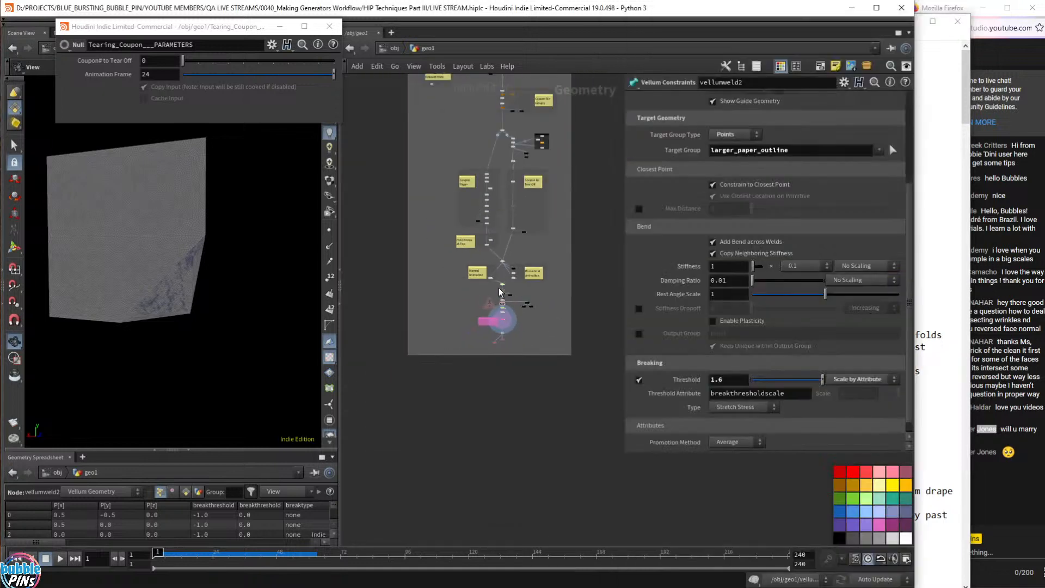
middle_click_drag(598, 159, 564, 339)
scroll(479, 348, "up", 10)
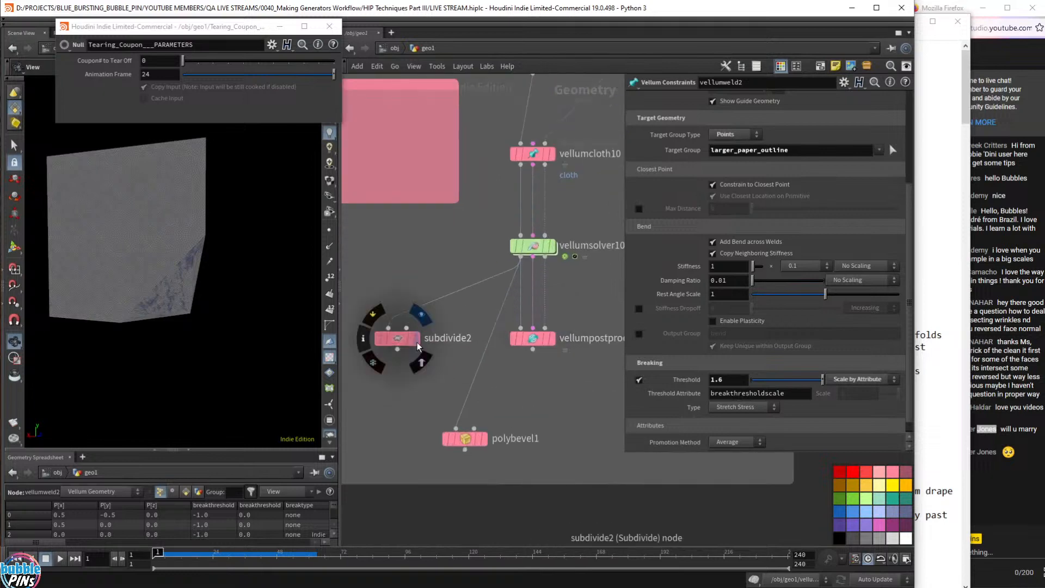
- Display vellumsolver10, frame it, and play the cloth drape simulation to frame 103
left_click(551, 245)
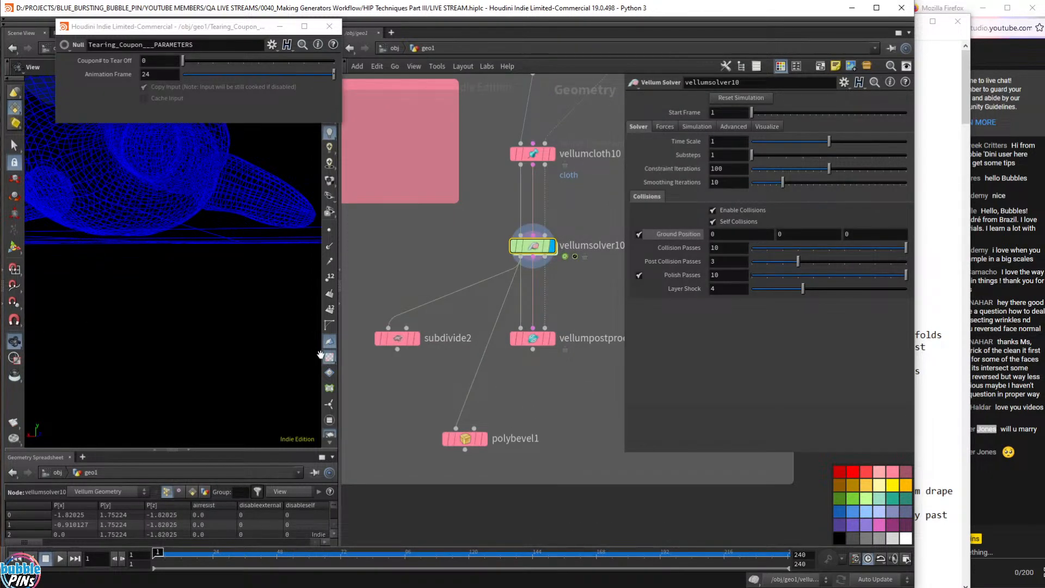
key("f")
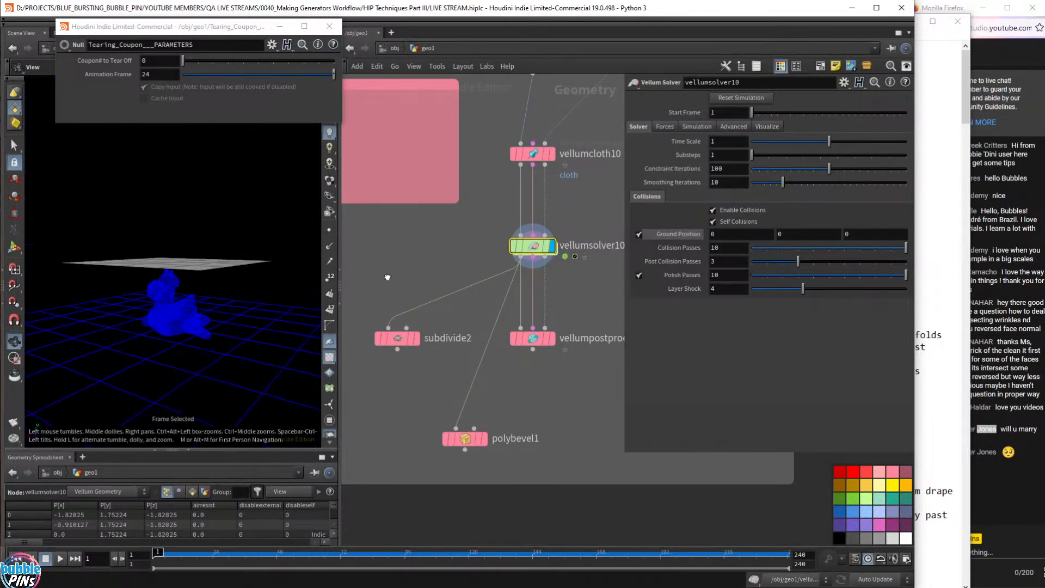
key("Up")
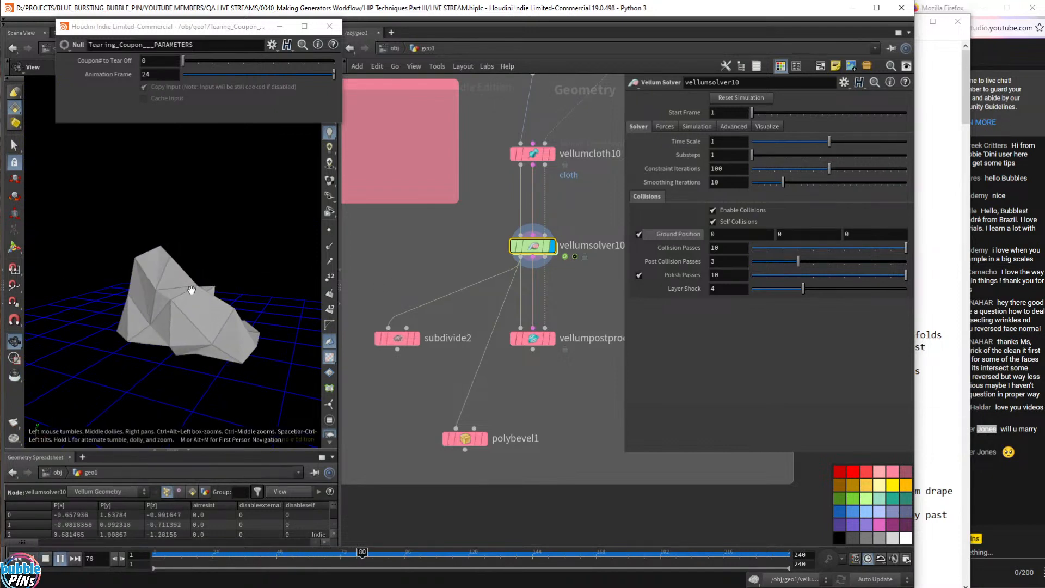
key("Up")
left_click_drag(175, 319, 258, 313)
scroll(121, 309, "up", 5)
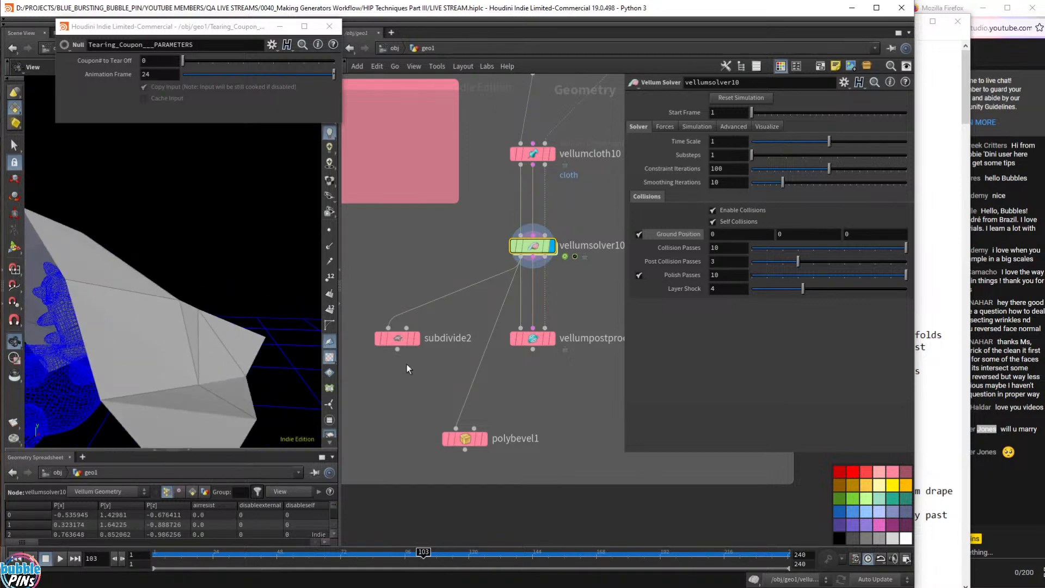
- Show subdivide2's OpenSubdiv Bilinear depth-3 result and select it, comparing against the post-processed cloth
left_click(417, 338)
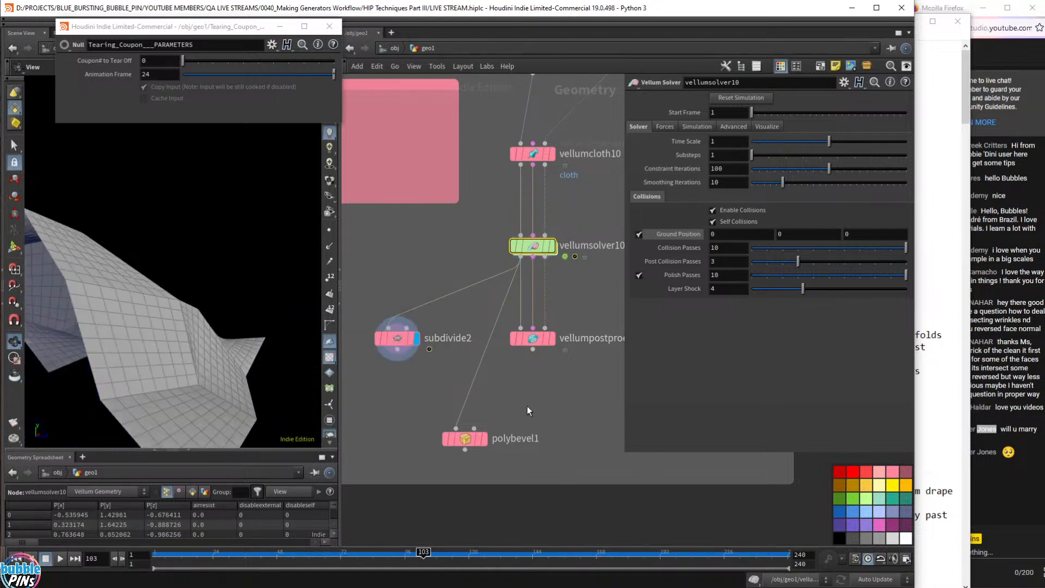
left_click(553, 342)
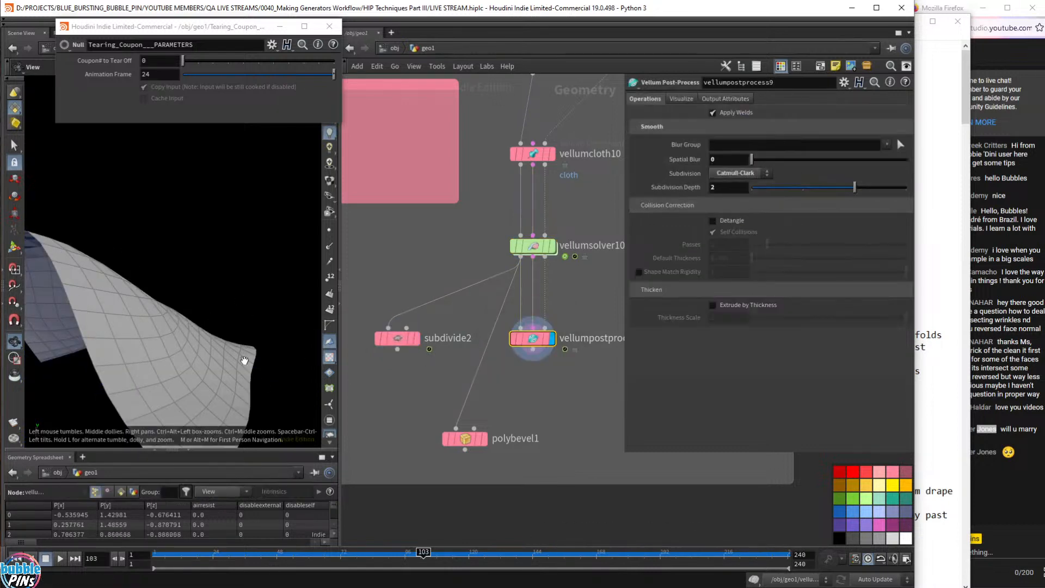
left_click(416, 341)
left_click(406, 341)
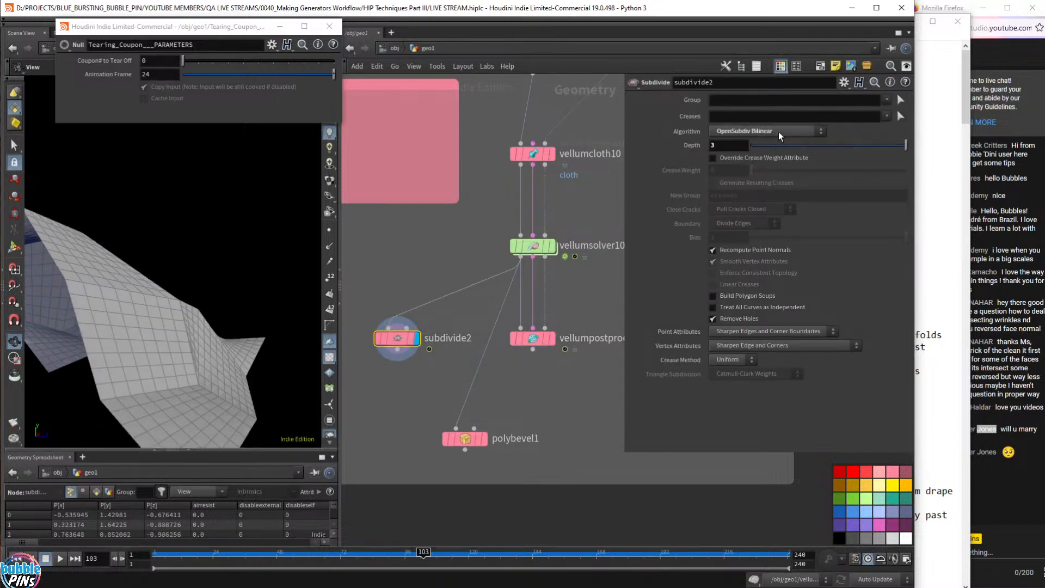
left_click_drag(170, 276, 71, 356)
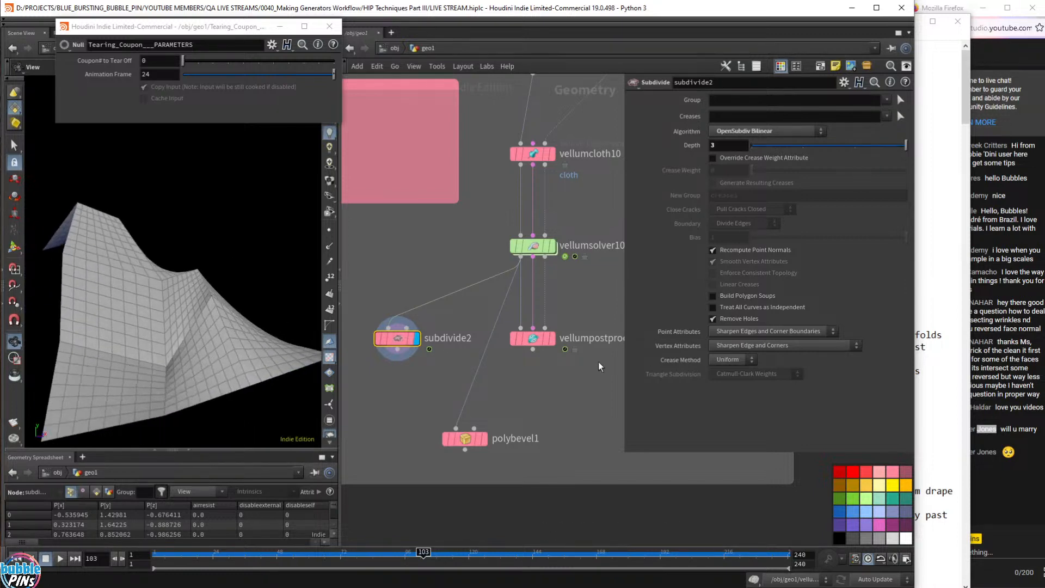
scroll(542, 418, "down", 5)
scroll(542, 418, "down", 4)
middle_click_drag(541, 419, 562, 123)
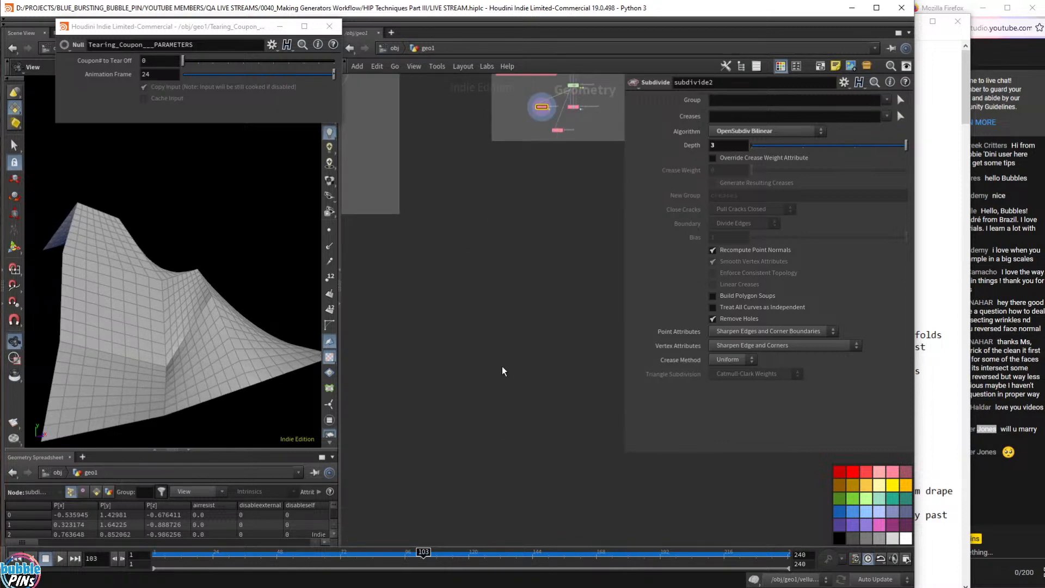
middle_click_drag(501, 369, 550, 203)
scroll(546, 295, "down", 4)
- In the Tearing Coupon network, display subdivide1 and orbit the viewport onto the torn coupon pieces
scroll(546, 295, "down", 4)
middle_click_drag(546, 326, 559, 250)
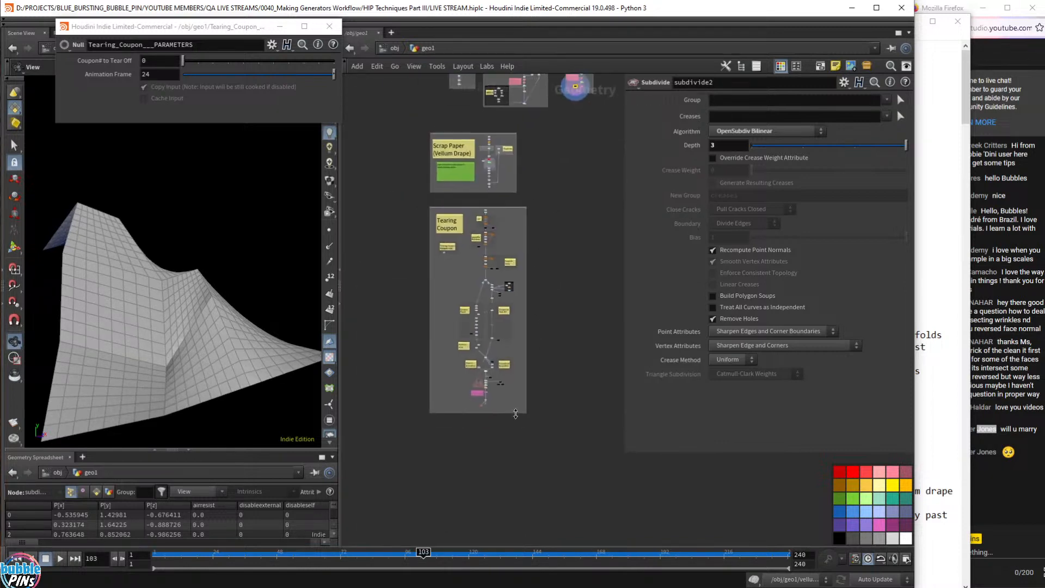
scroll(482, 412, "up", 8)
scroll(493, 414, "up", 10)
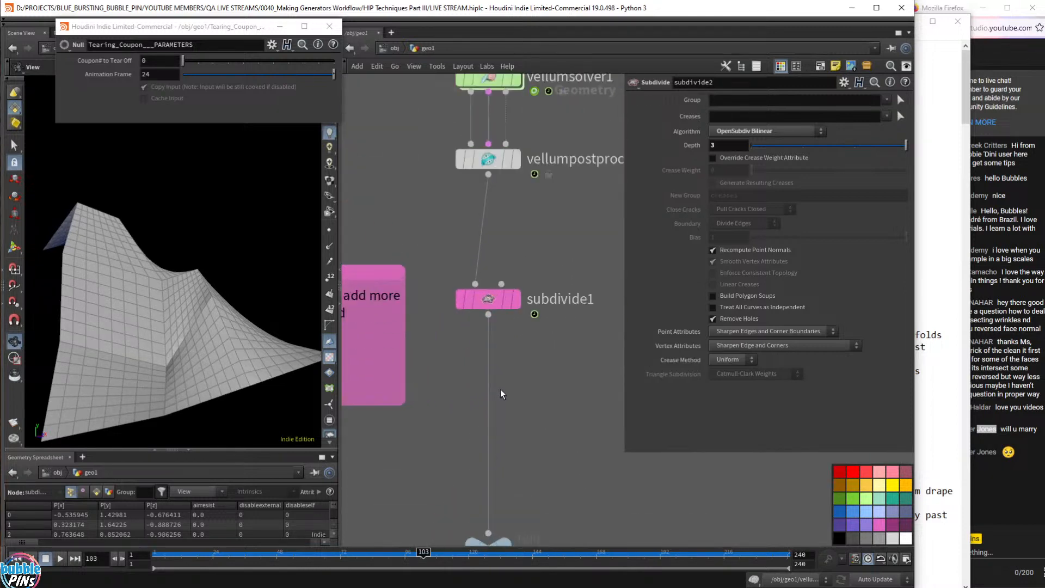
middle_click_drag(537, 187, 506, 294)
middle_click_drag(583, 350, 546, 366)
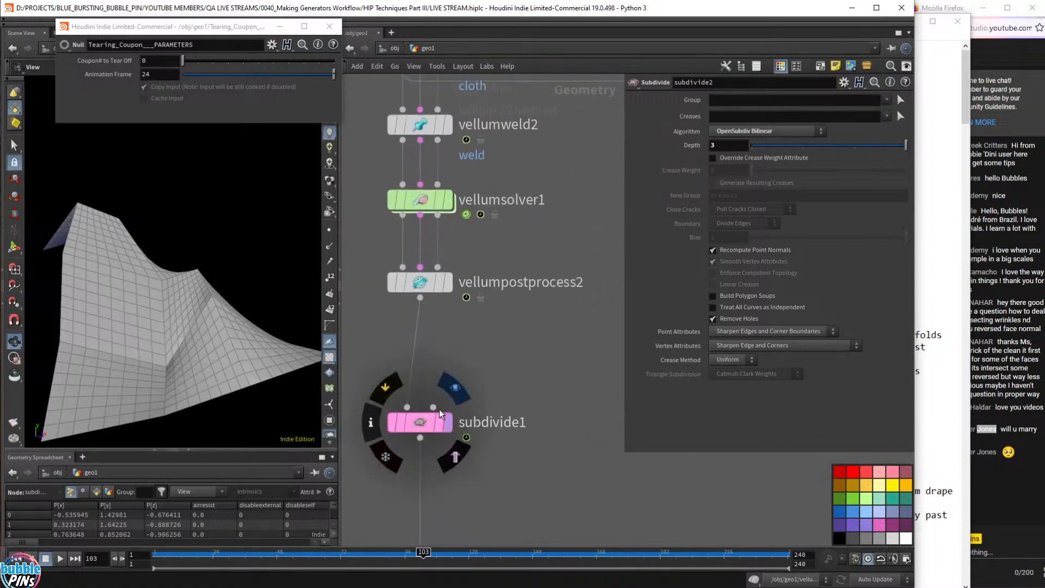
left_click(448, 422)
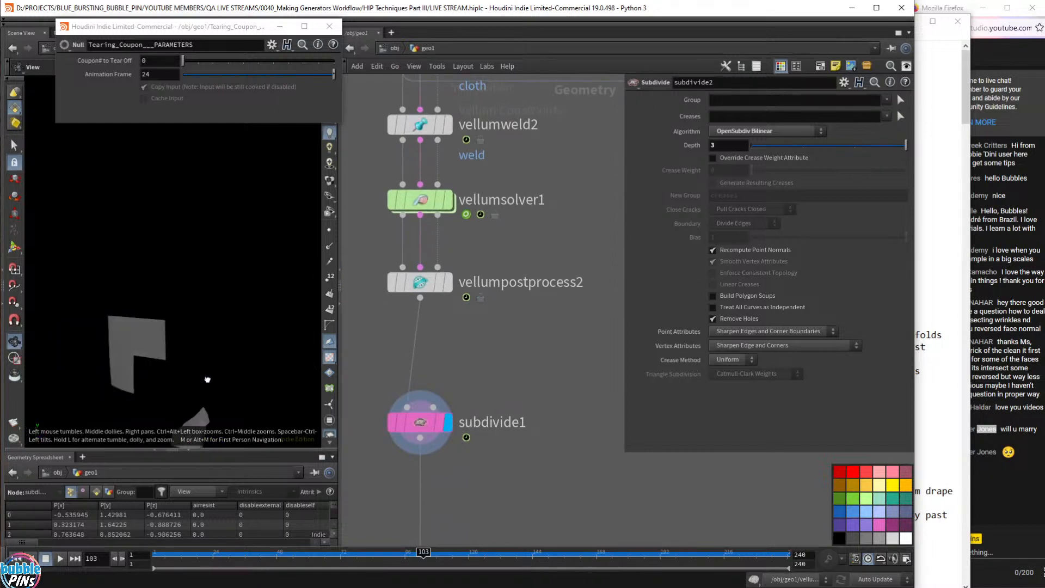
left_click_drag(207, 380, 184, 346)
right_click_drag(184, 346, 182, 254)
mouse_move(181, 254)
left_mouse_down()
mouse_move(170, 236)
mouse_move(176, 266)
left_mouse_up()
scroll(161, 294, "up", 3)
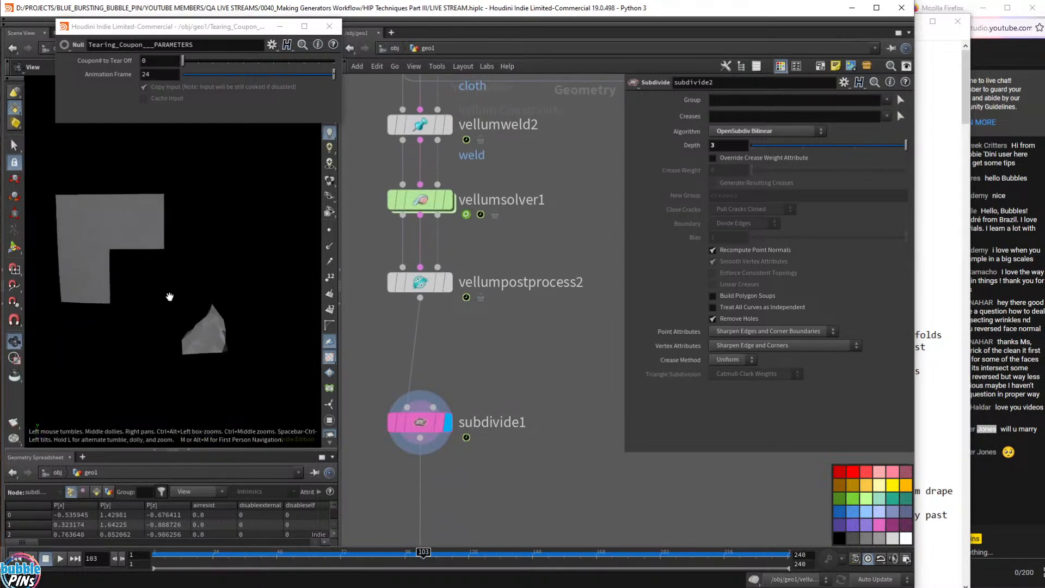
scroll(170, 297, "up", 2)
- Replay the tearing simulation, rewind to frame 1, and select vellumcloth1 to show its constraints
key("ctrl+Up")
key("Up")
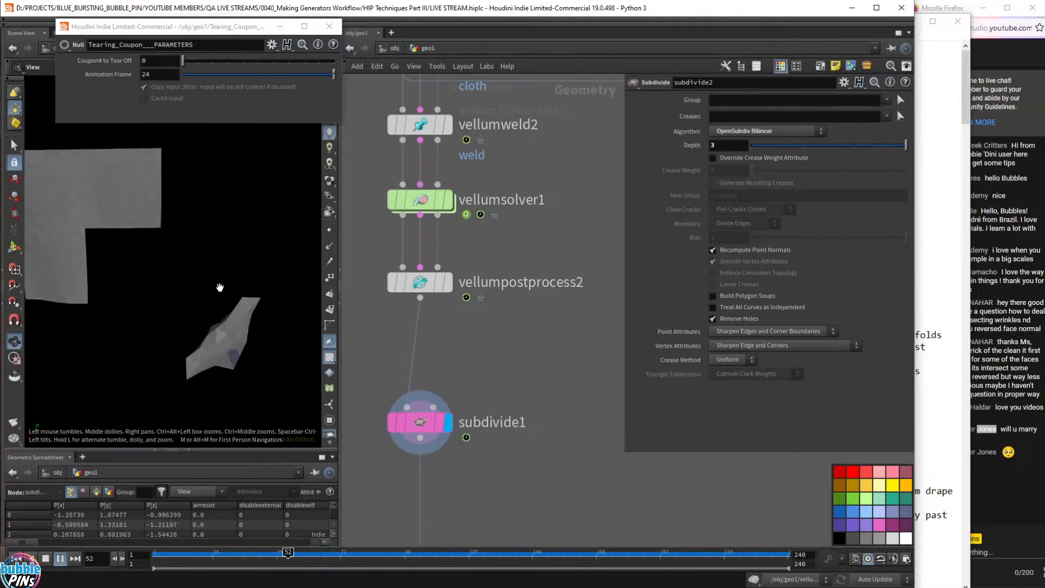
key("Up")
middle_click_drag(478, 482, 516, 245)
middle_click_drag(534, 491, 543, 315)
scroll(540, 312, "down", 4)
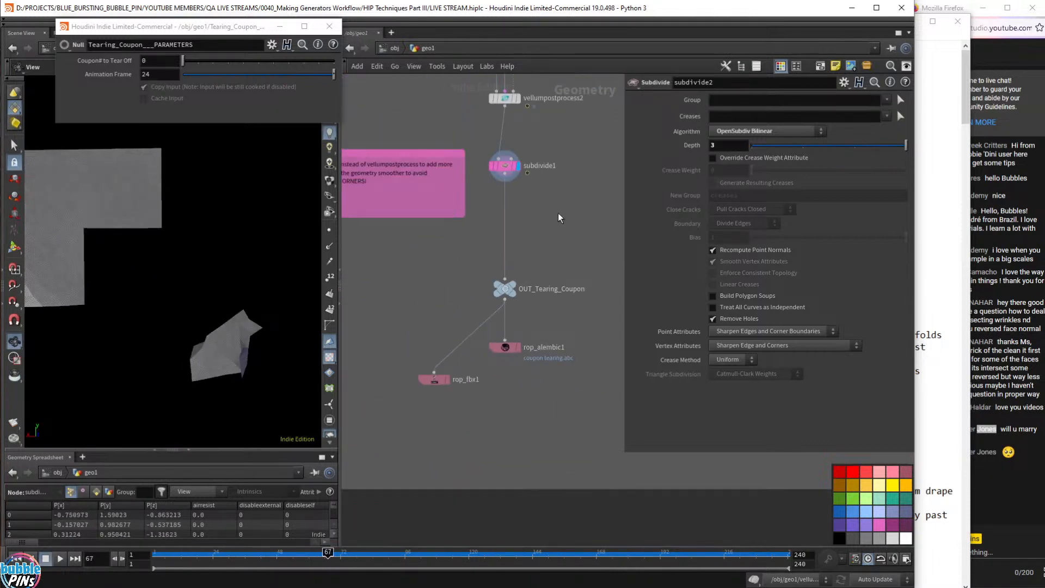
middle_click_drag(567, 163, 570, 390)
scroll(570, 390, "down", 6)
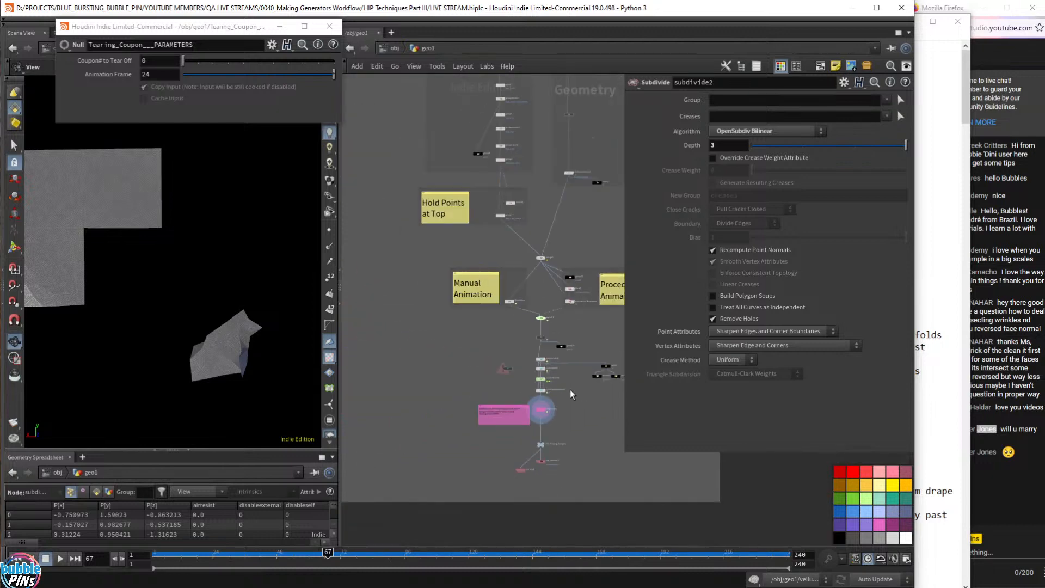
key("ctrl+Up")
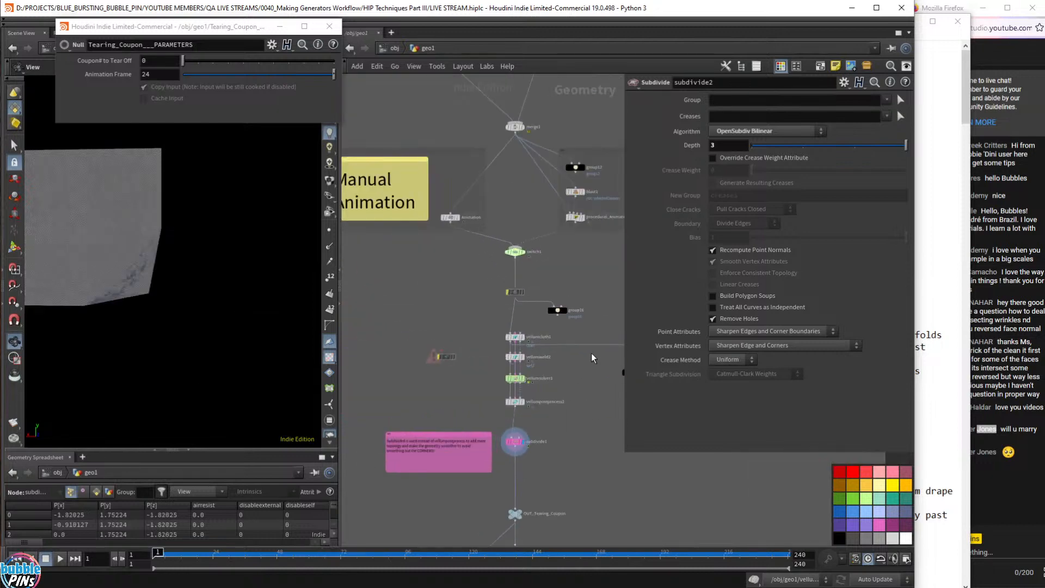
scroll(588, 300, "up", 4)
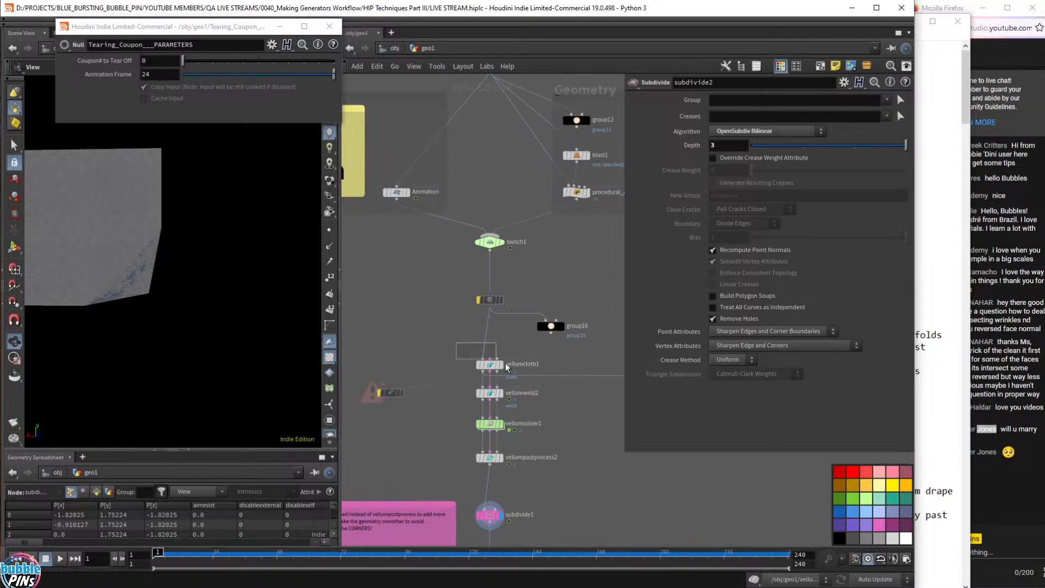
left_click(505, 366)
scroll(795, 392, "up", 1)
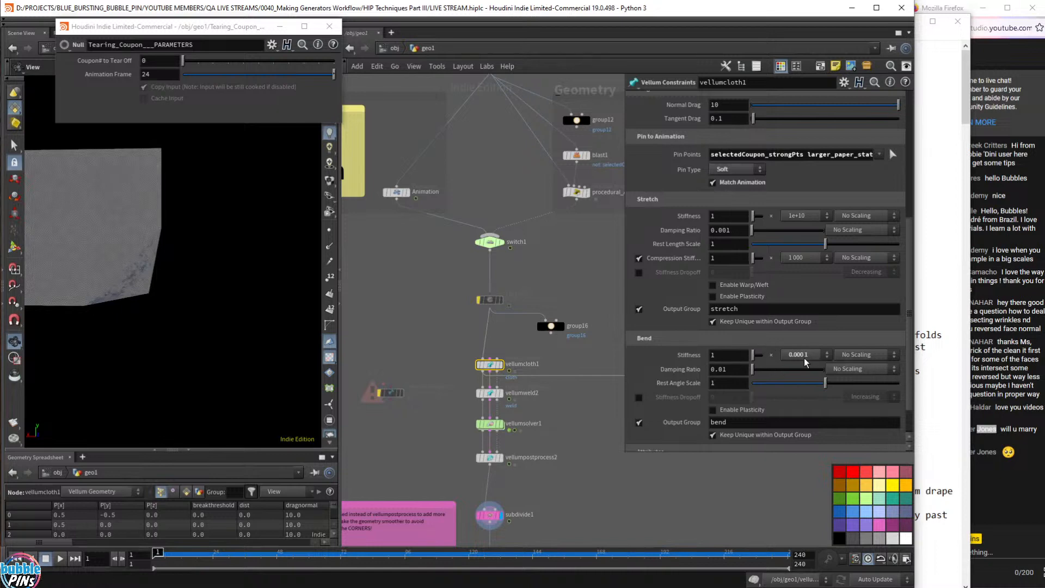
- Display vellumcloth1's output in the viewport while reviewing its Bend Stiffness value of 0.0001
left_click(730, 355)
scroll(466, 372, "up", 2)
left_click(516, 364)
middle_click_drag(611, 351, 573, 355)
left_click_drag(573, 355, 475, 368)
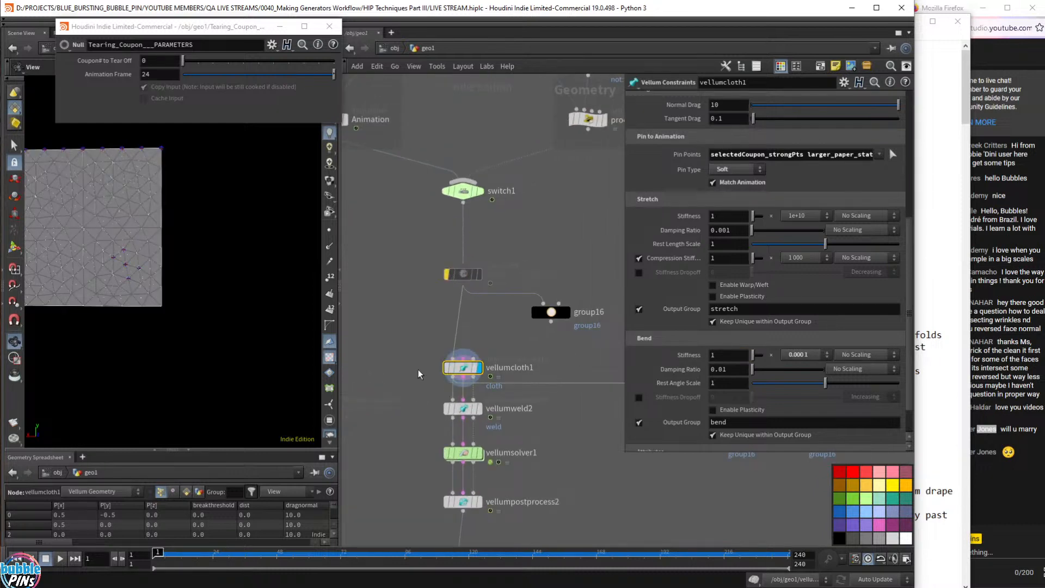
right_click_drag(127, 265, 160, 269)
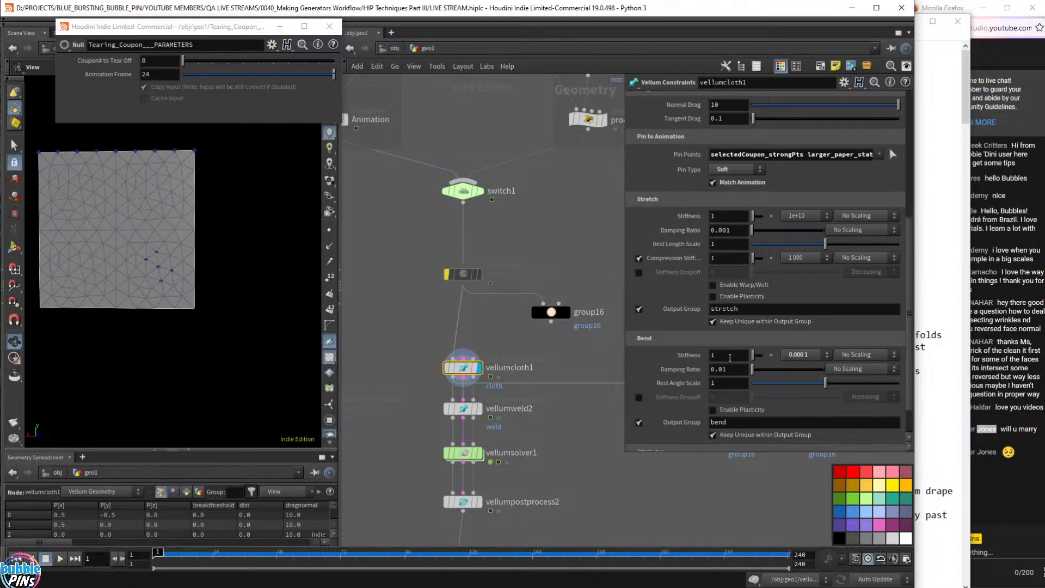
- Check the Bend Stiffness multiplier choices unchanged, then display vellumsolver1 rewound to frame 1
left_click(729, 356)
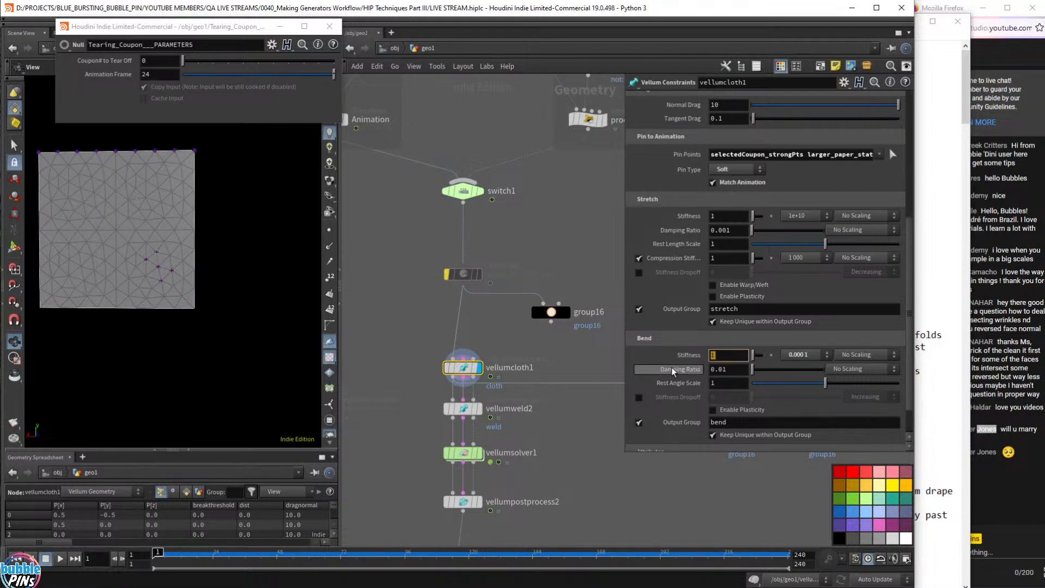
left_click(811, 358)
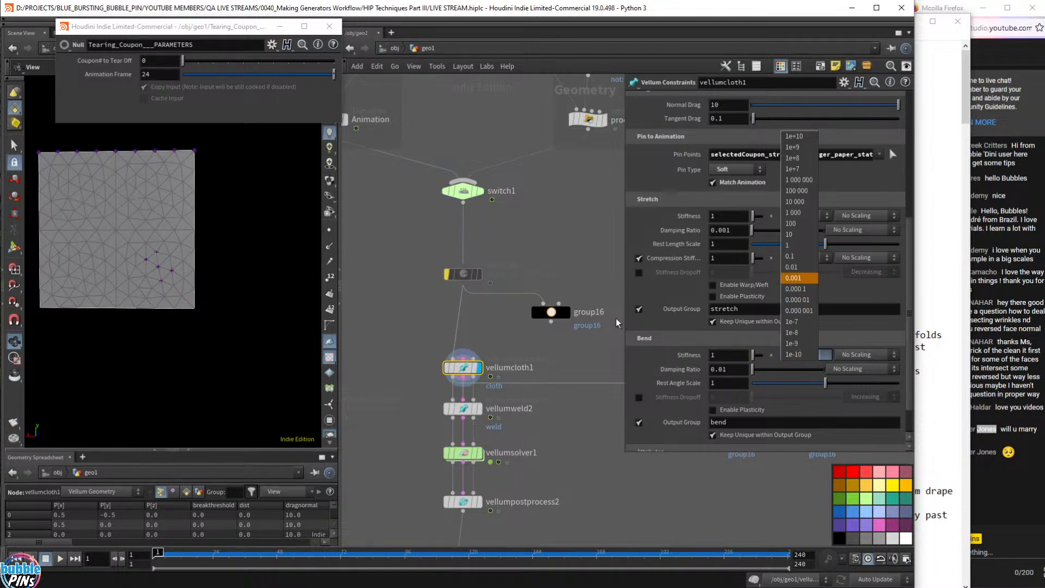
left_click(589, 362)
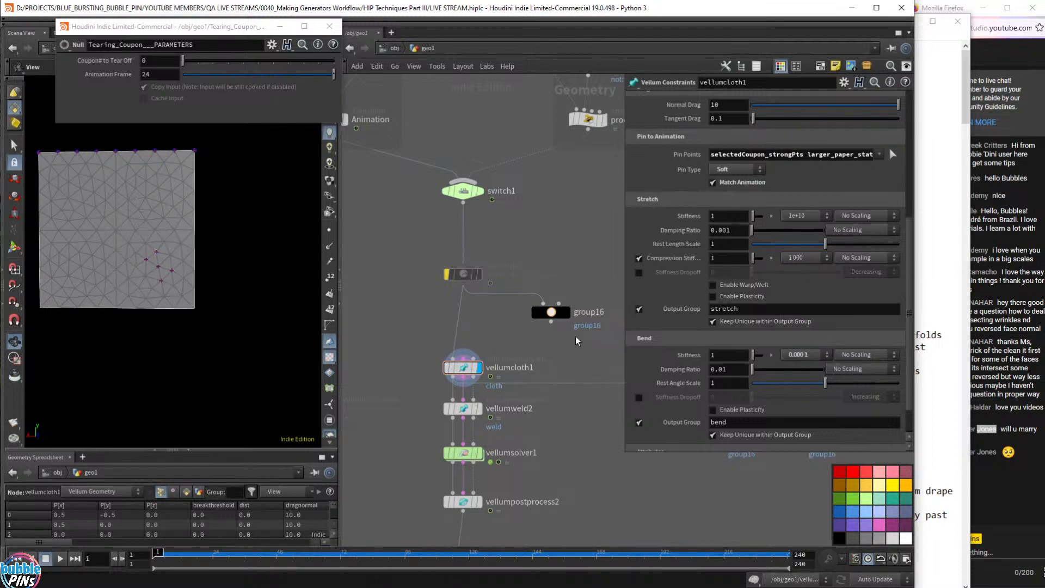
left_click(480, 452)
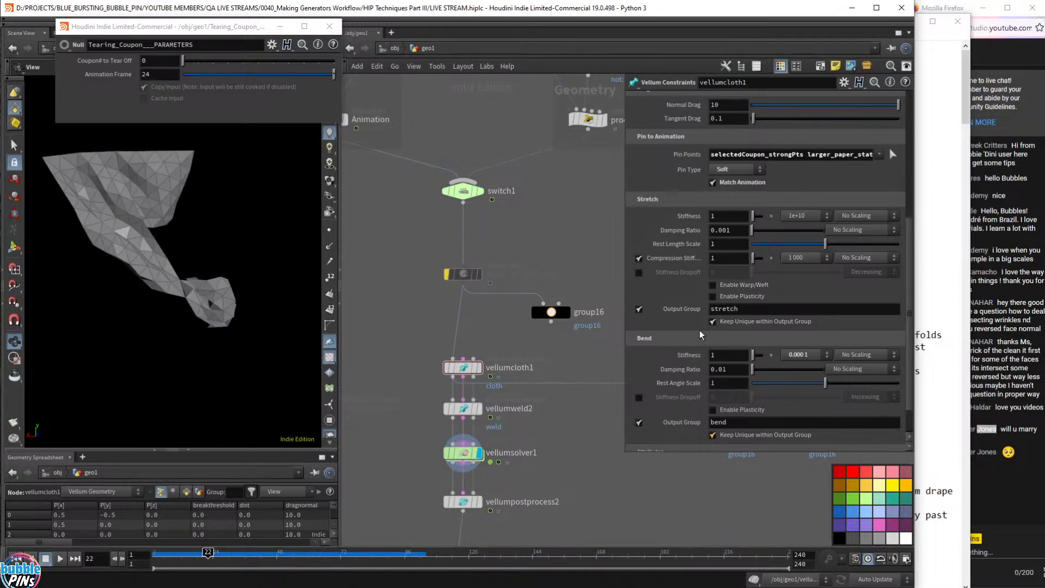
key("ctrl+Up")
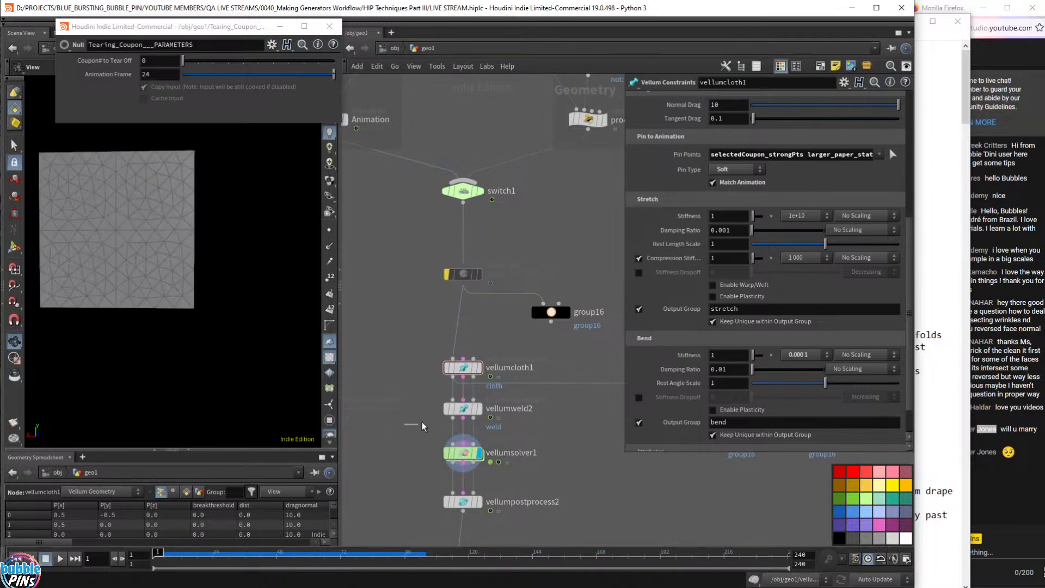
- Set vellumweld2's weld breaking Threshold to 1.8
left_click(462, 408)
left_click(731, 390)
key("BackSpace")
type("8")
key("Return")
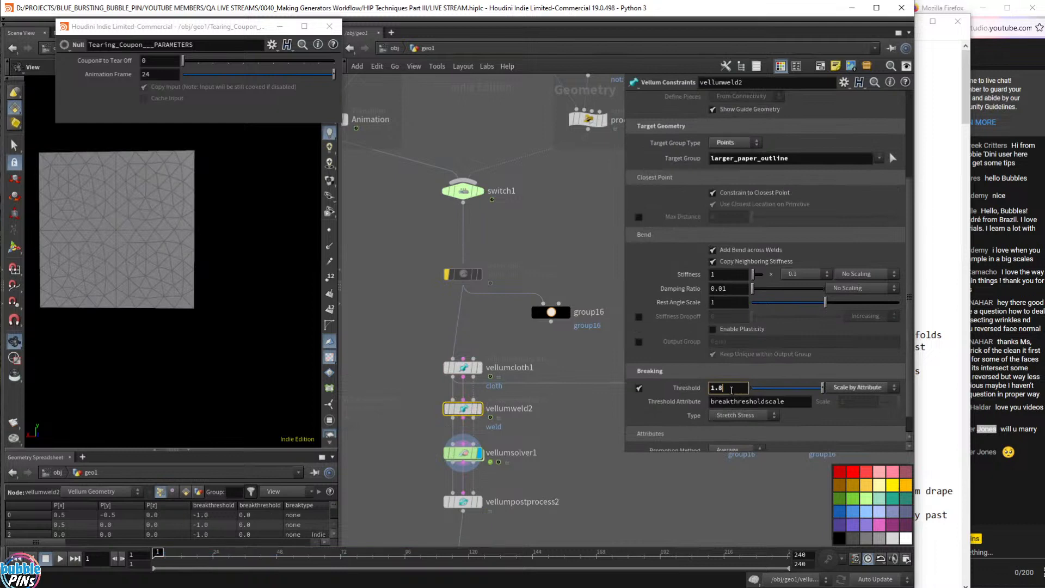
- Replay the coupon tearing simulation several times, rewind to frame 1, and select vellumcloth1
key("Up")
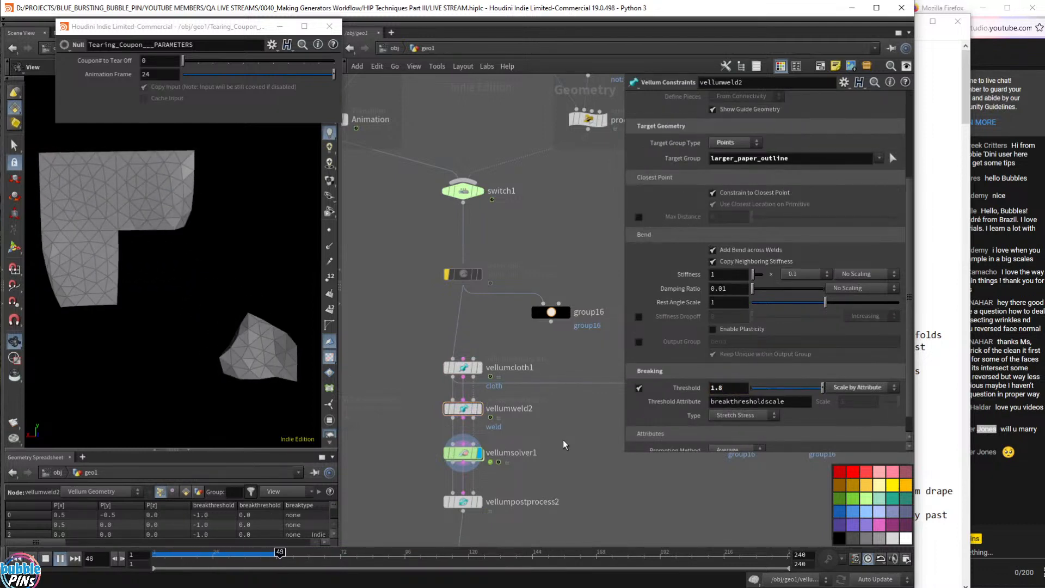
key("ctrl+Up")
key("Up")
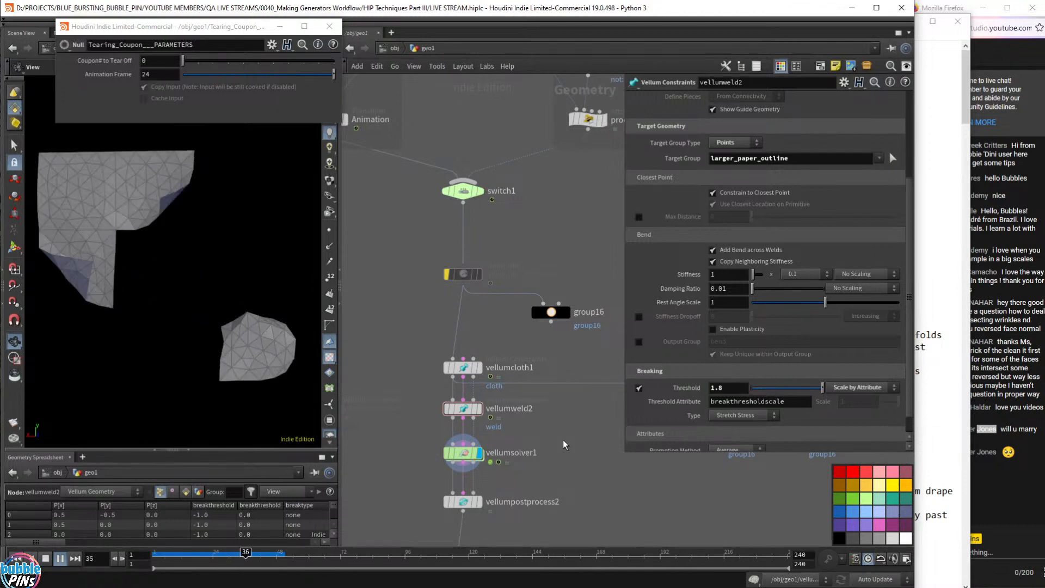
key("ctrl+Up")
key("Up")
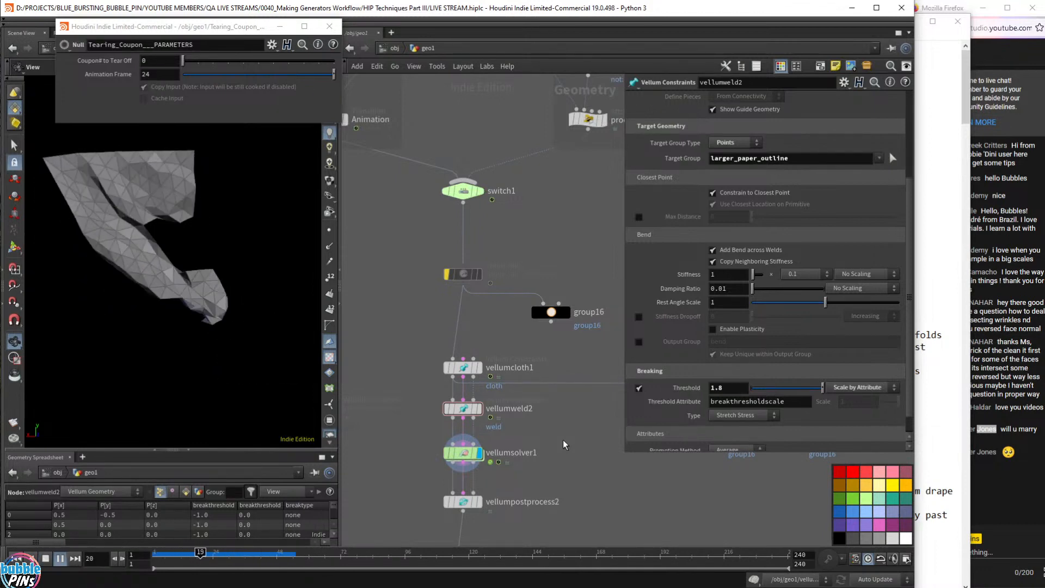
key("ctrl+Up")
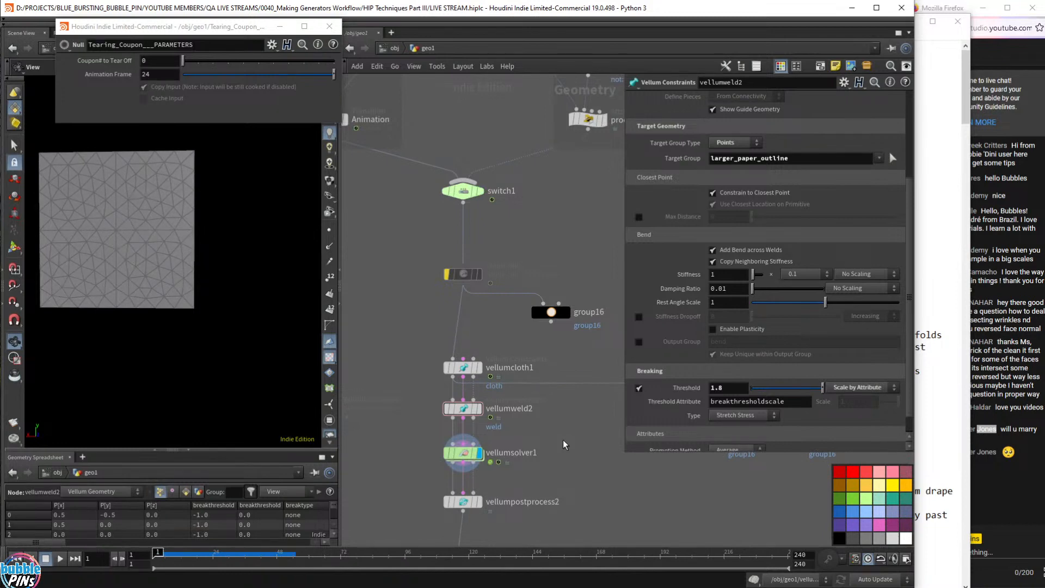
key("Up")
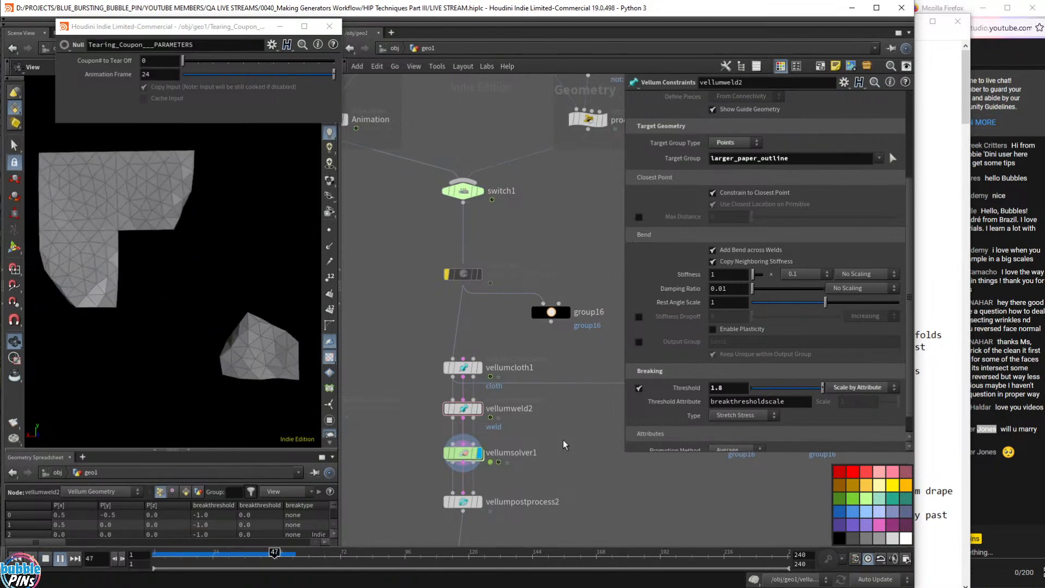
key("ctrl+Up")
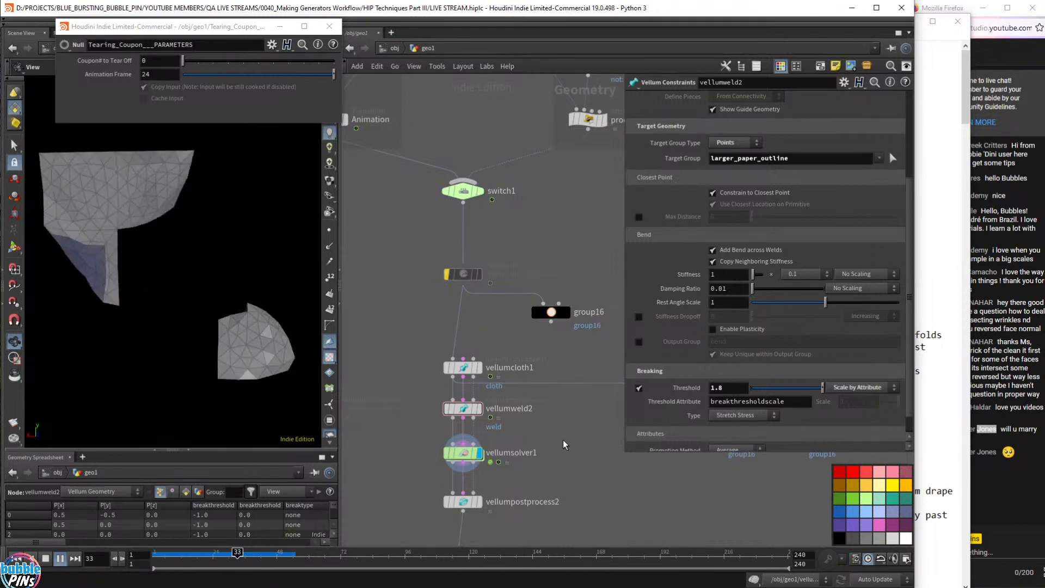
key("ctrl+Up")
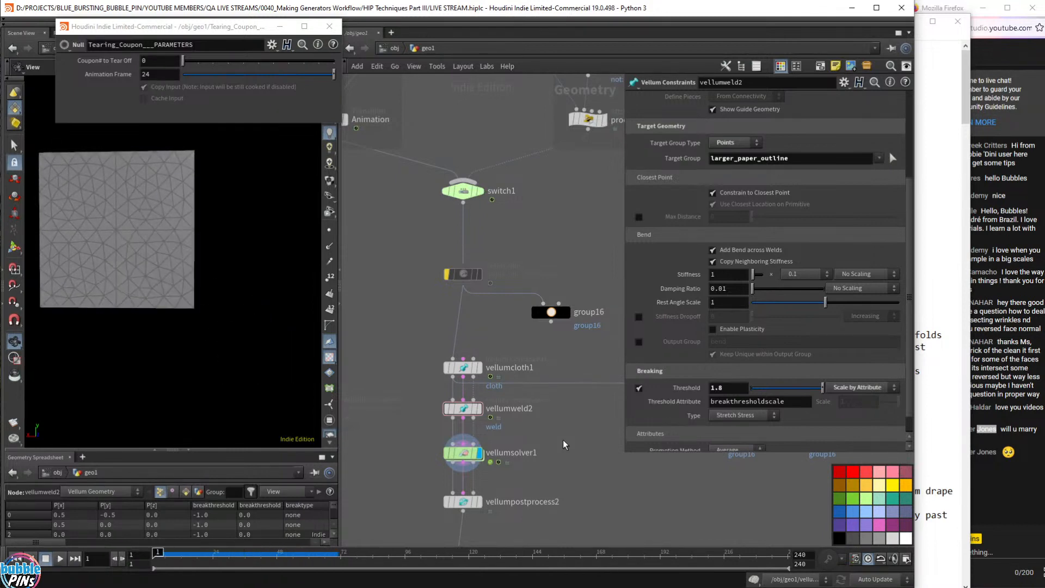
left_click(463, 368)
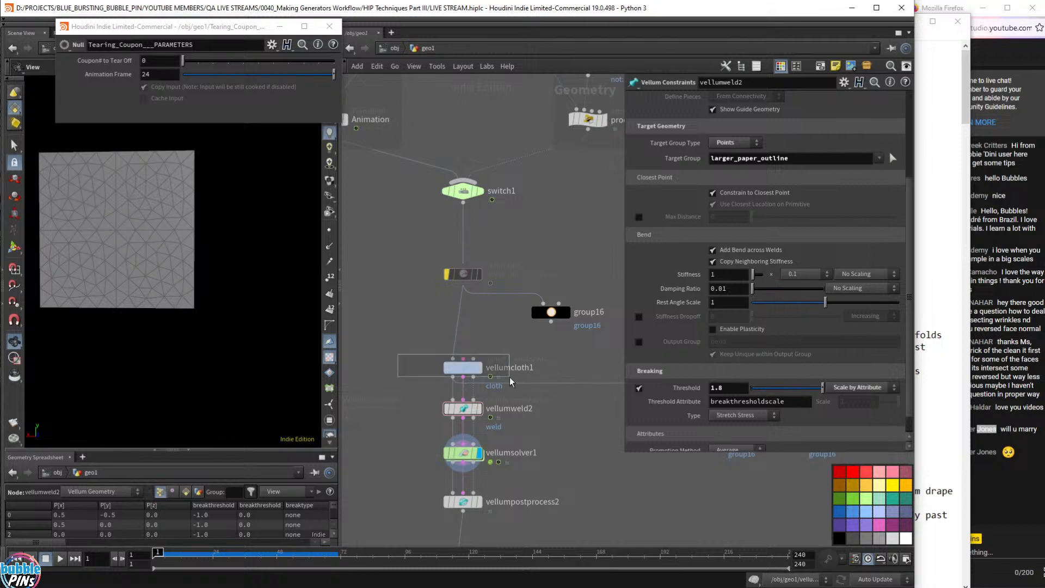
double_click(728, 354)
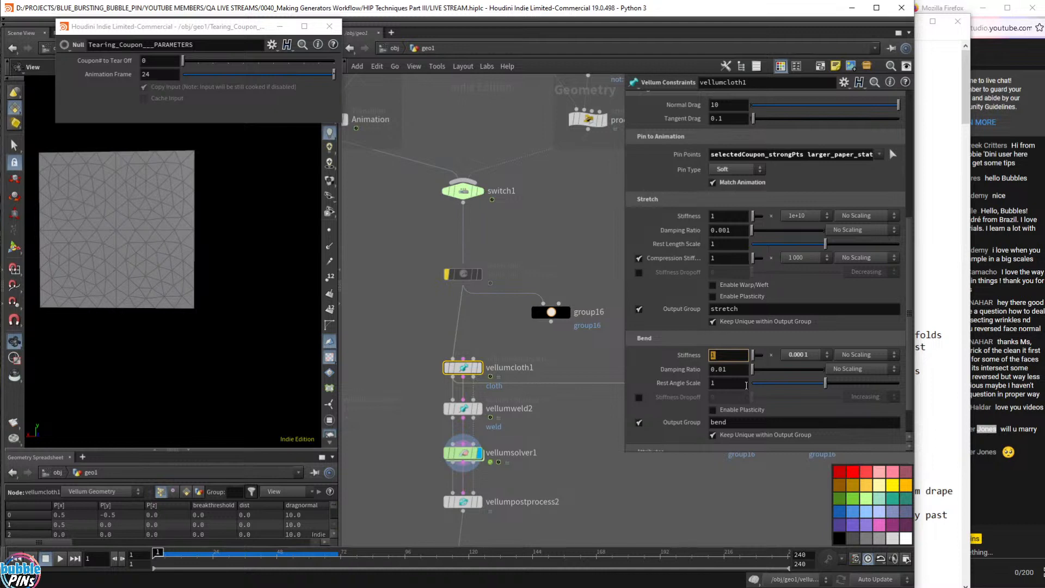
left_click_drag(160, 228, 164, 229)
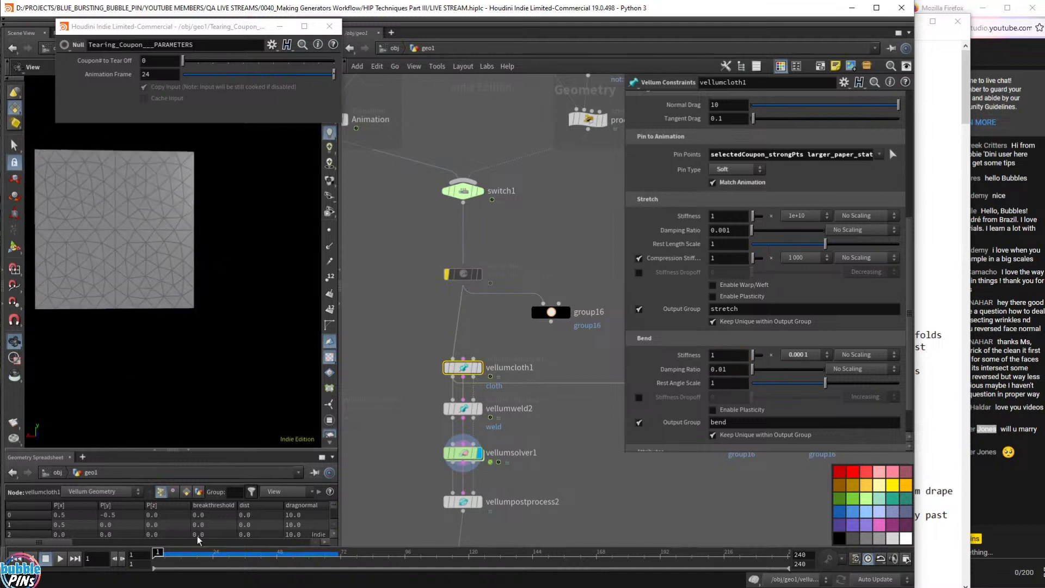
left_click_drag(163, 555, 305, 580)
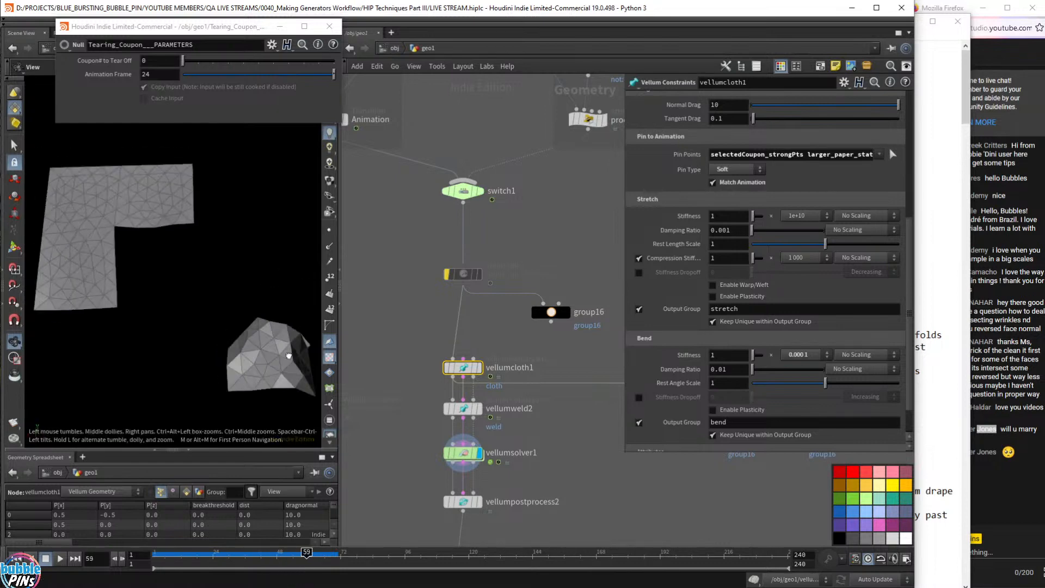
left_click_drag(288, 355, 281, 330)
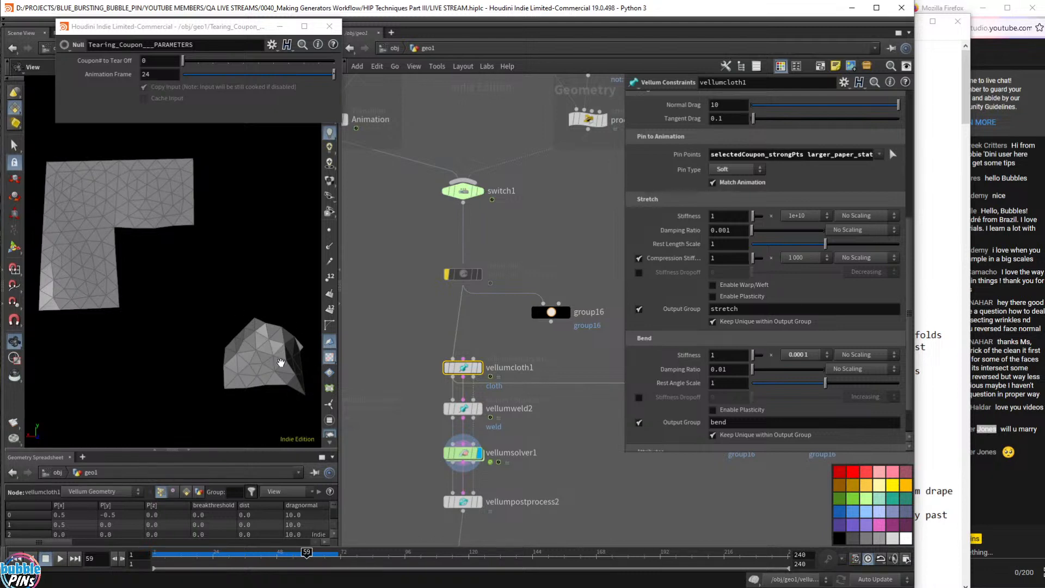
left_click_drag(281, 363, 320, 327)
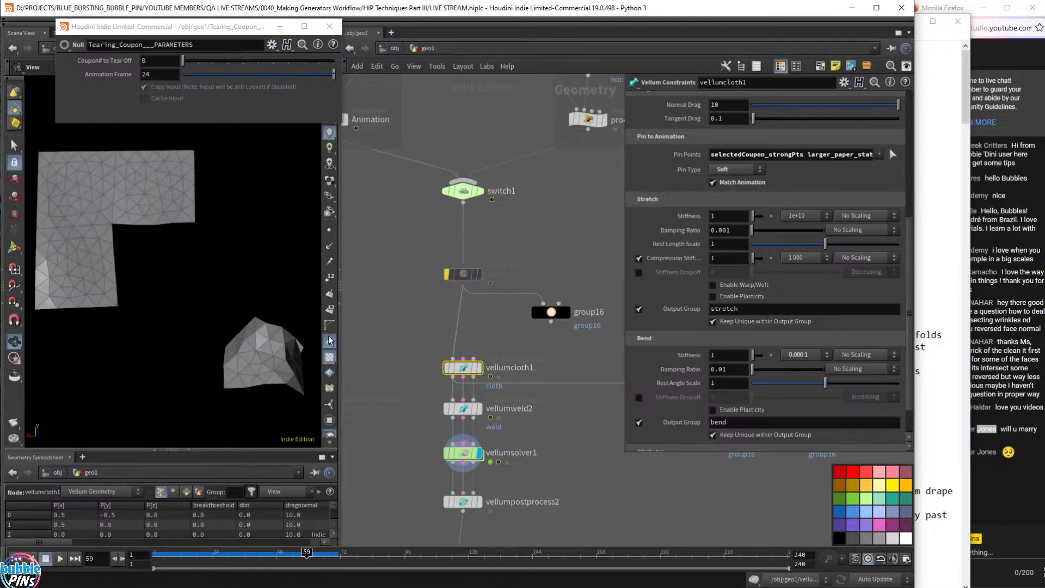
left_click_drag(192, 281, 223, 252)
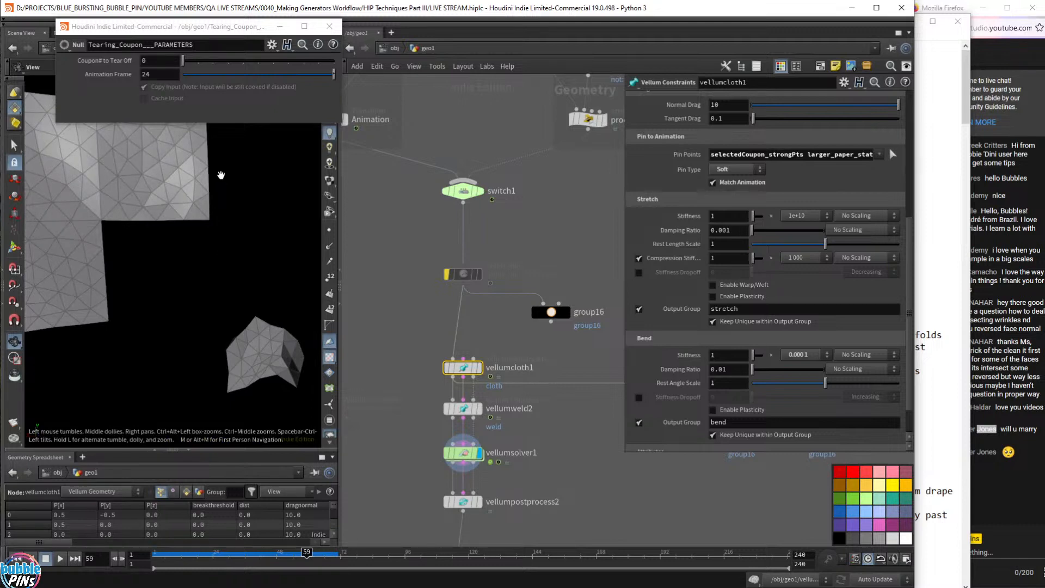
left_click_drag(226, 297, 219, 257)
left_click_drag(226, 332, 243, 297)
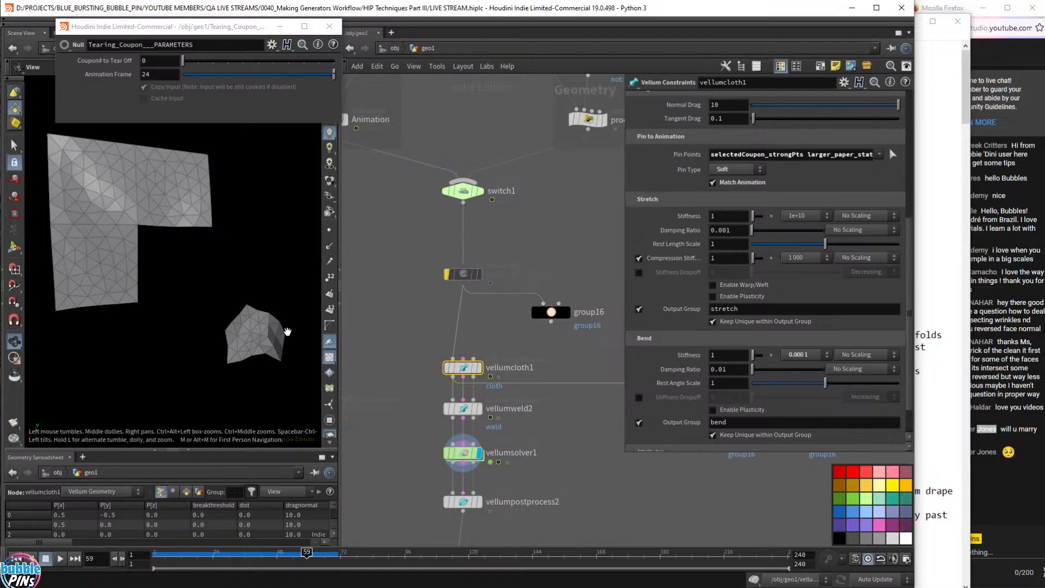
key("ctrl+Left")
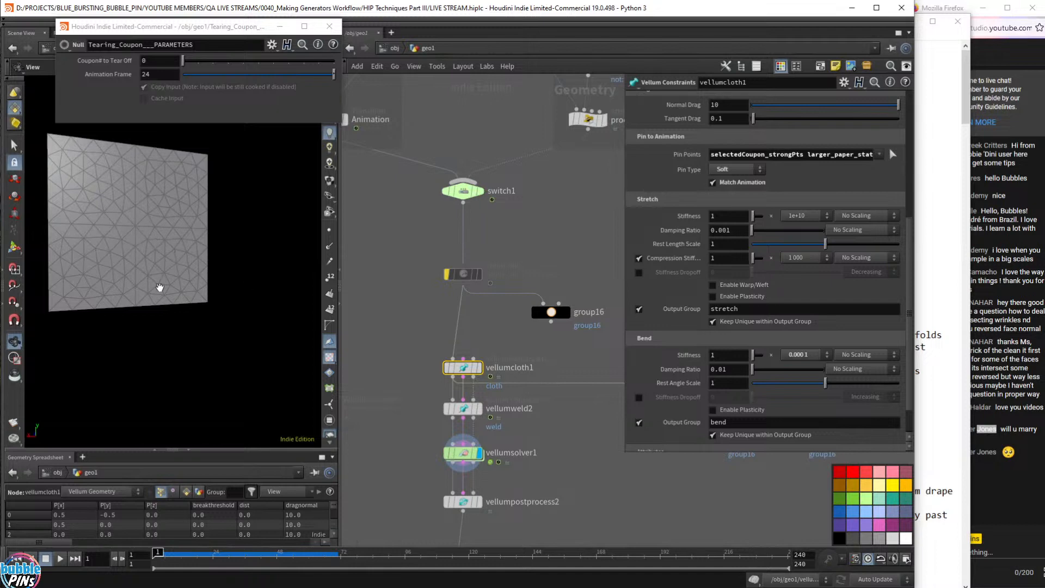
- Change group16's Base Group from selectedCoupon_strongPts to selectedCoupon
scroll(375, 382, "down", 4)
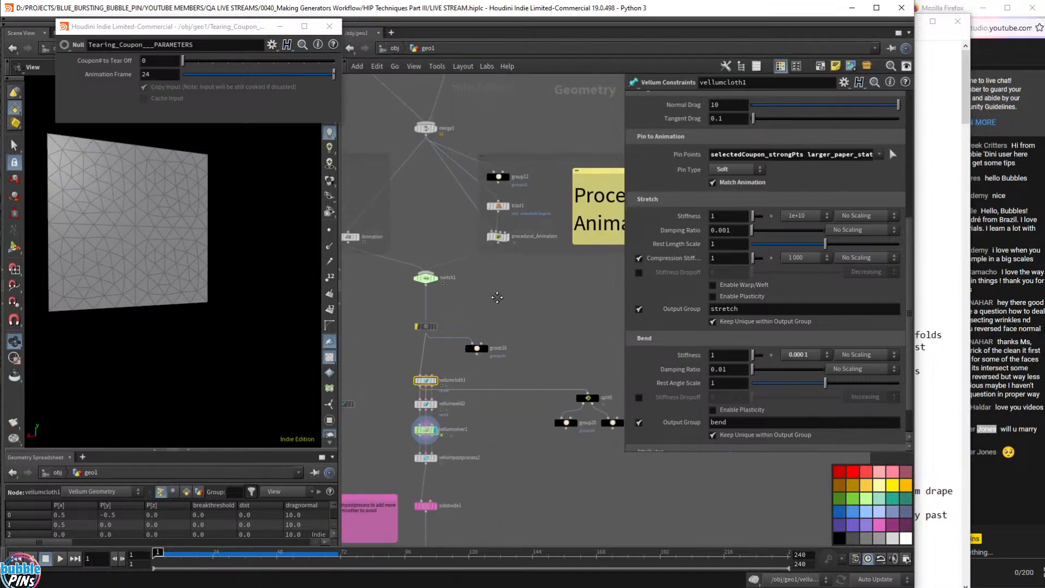
left_click(483, 346)
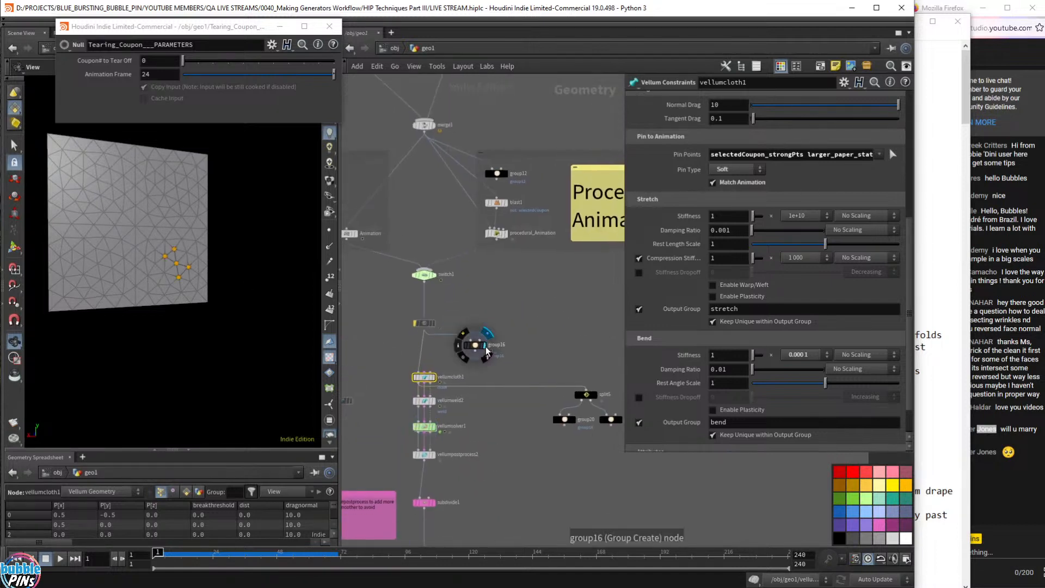
left_click_drag(480, 345, 479, 345)
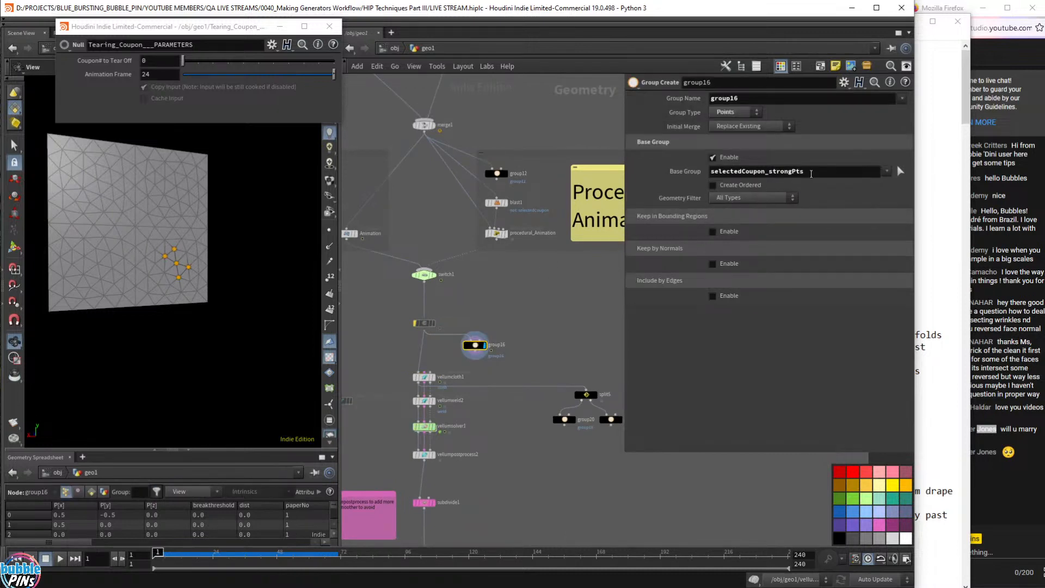
left_click_drag(811, 174, 764, 173)
key("BackSpace")
key("Return")
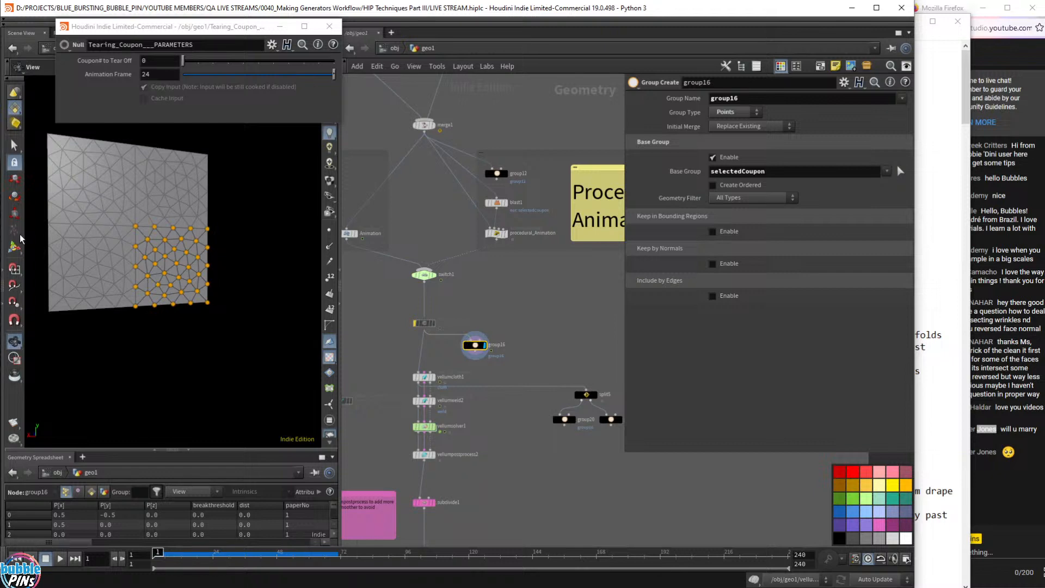
- Play the tearing simulation to frame 64, then rewind to frame 1
mouse_move(437, 434)
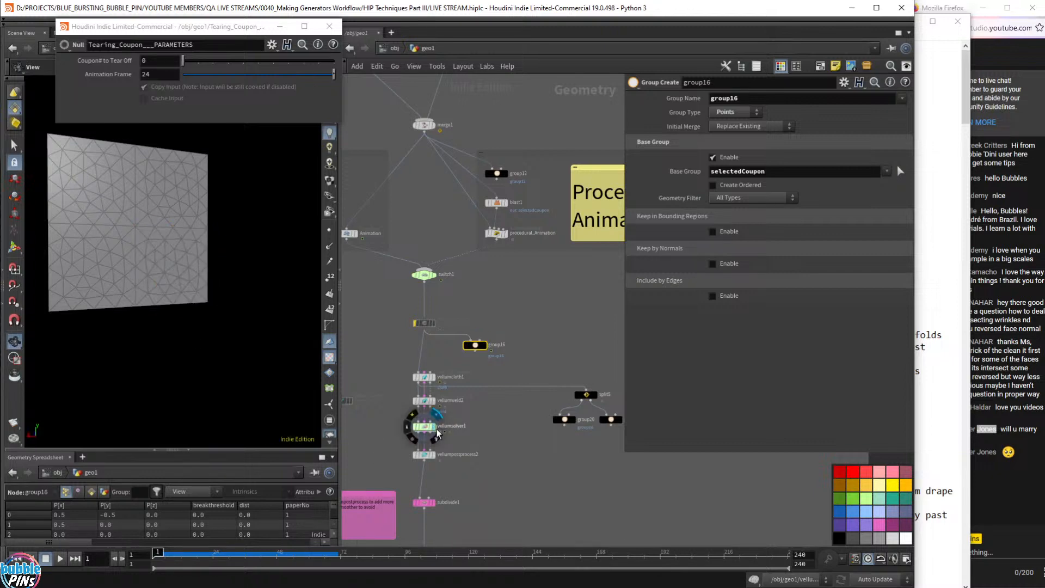
key("Up")
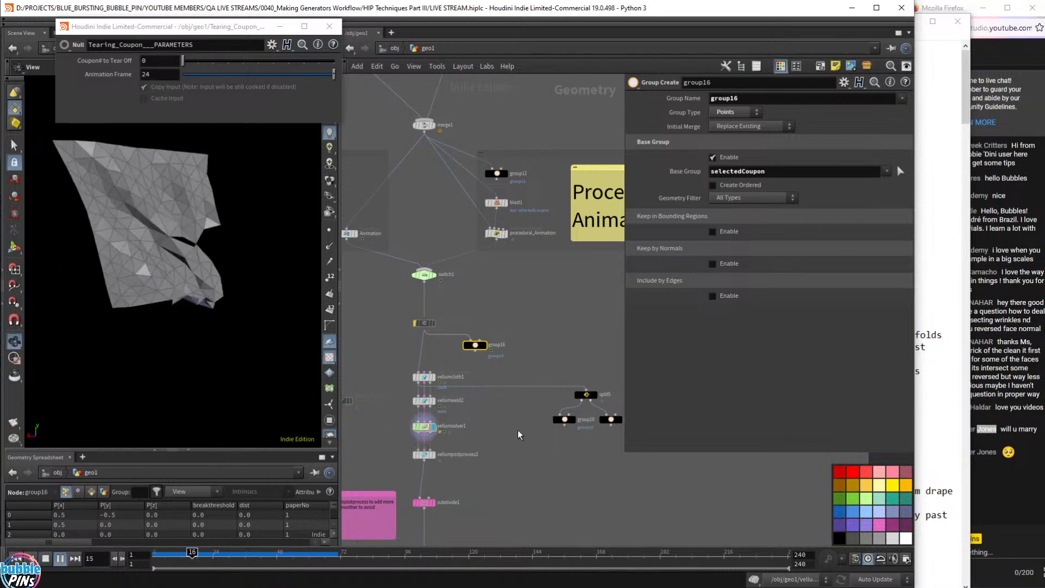
key("Up")
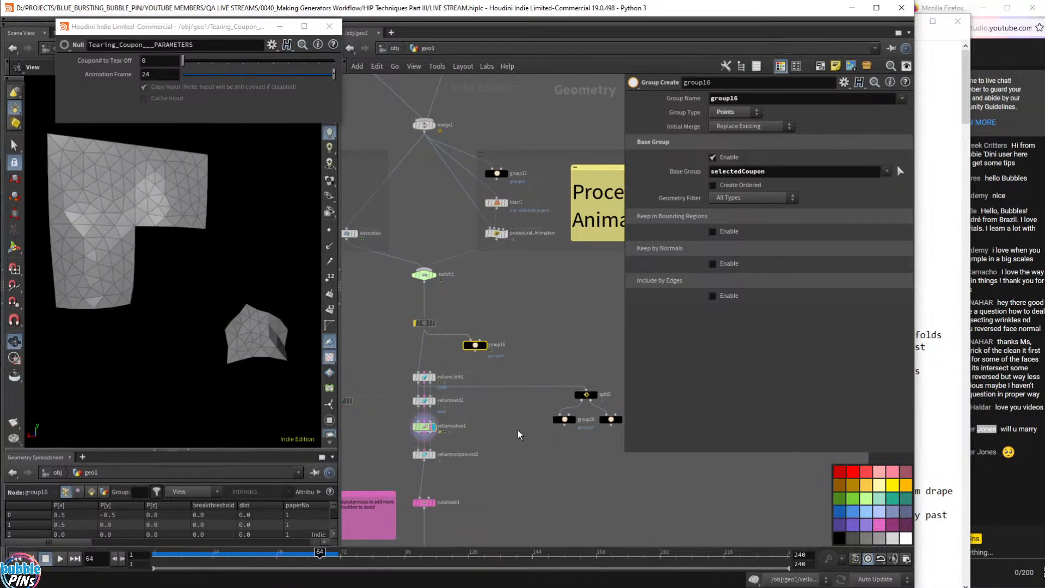
key("ctrl+Up")
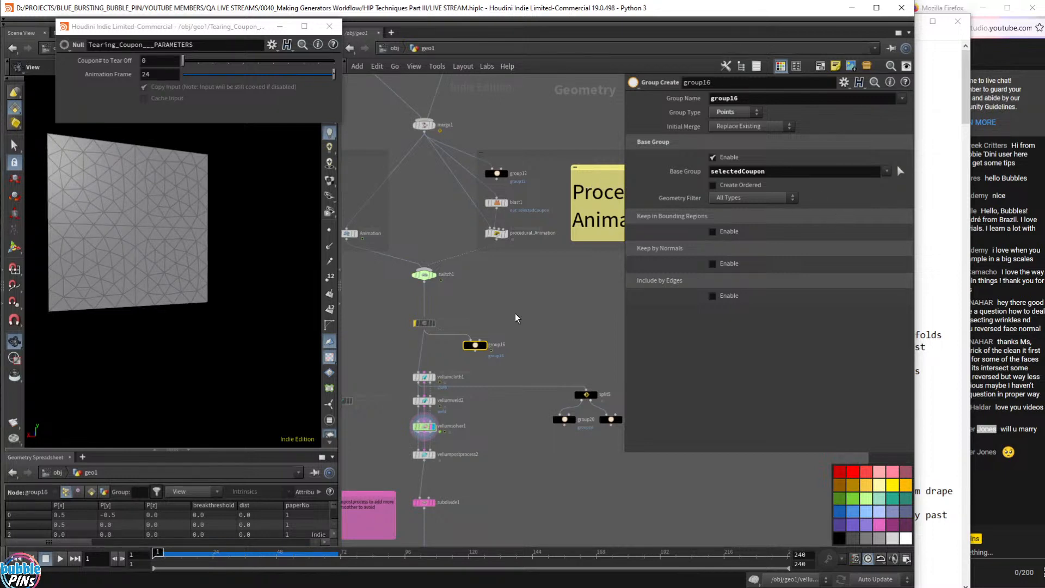
- Pan over the Scrap Paper and Tearing Coupon boxes, move the parameter window aside, and bring up Notepad
scroll(561, 310, "down", 8)
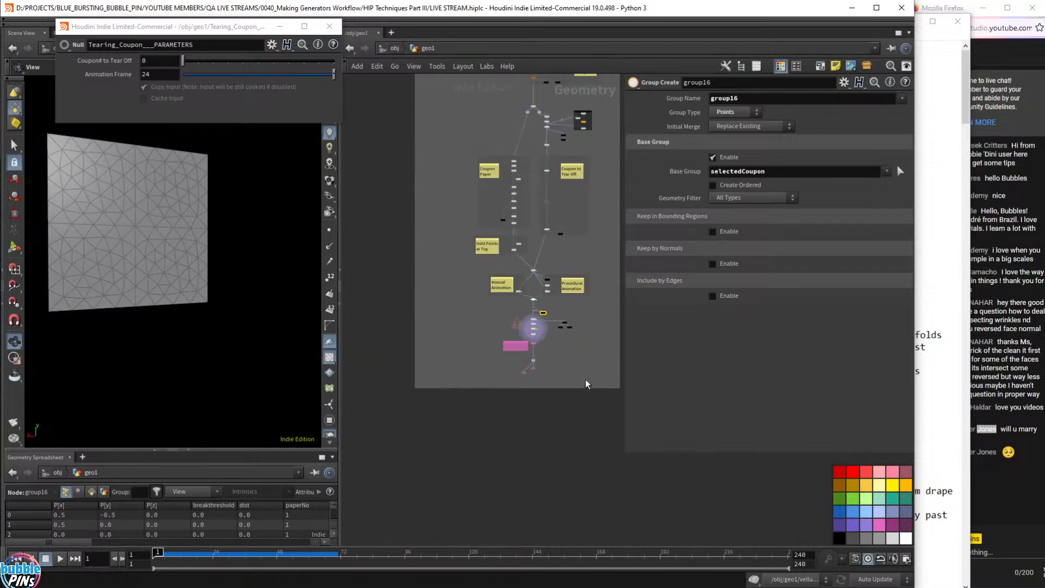
scroll(579, 477, "up", 5)
middle_click_drag(578, 478, 580, 486)
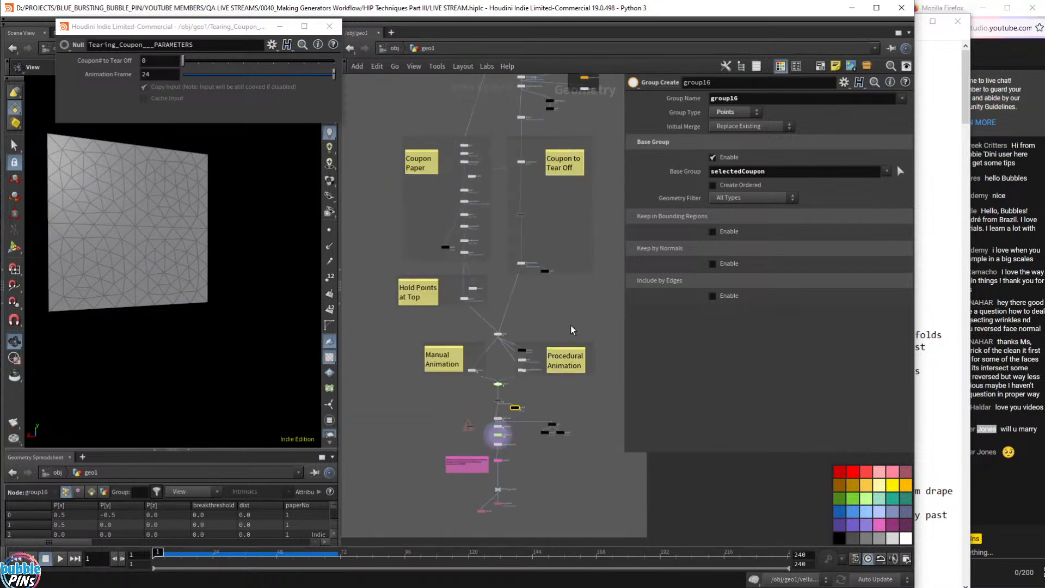
scroll(573, 328, "down", 3)
middle_click_drag(565, 161, 565, 277)
middle_click_drag(583, 203, 582, 272)
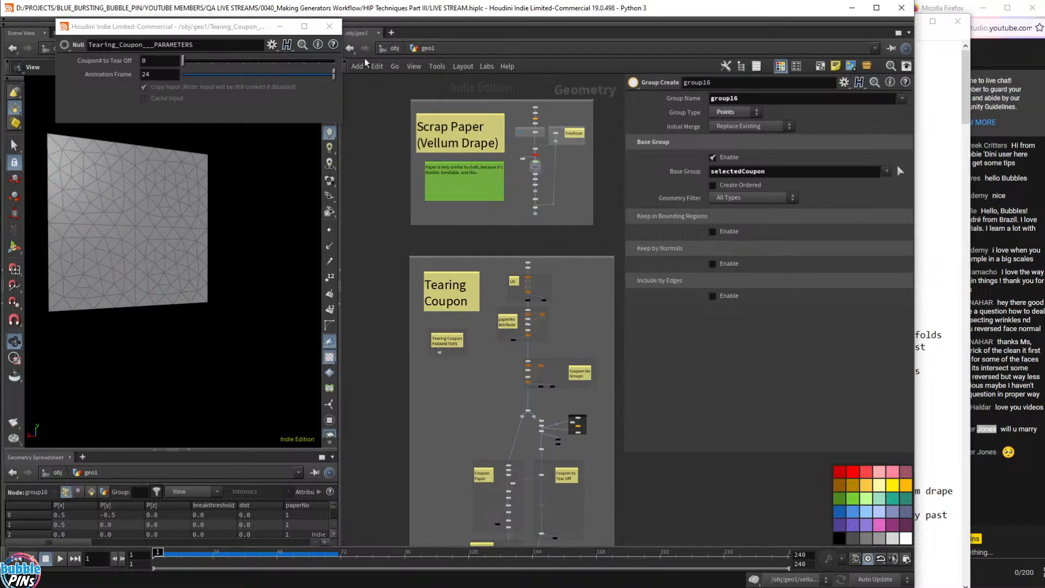
left_click_drag(212, 26, 260, 374)
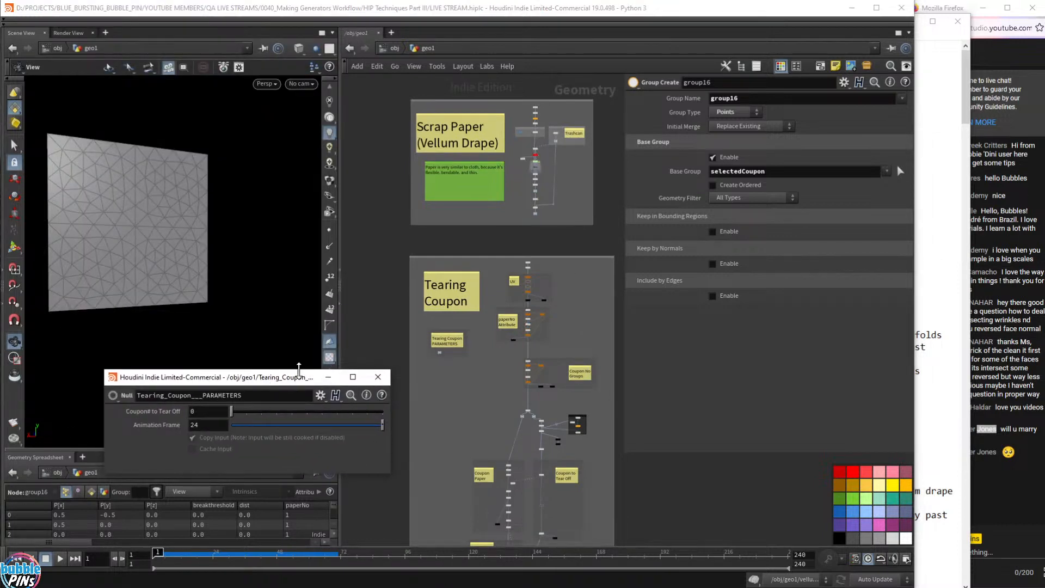
left_click(938, 163)
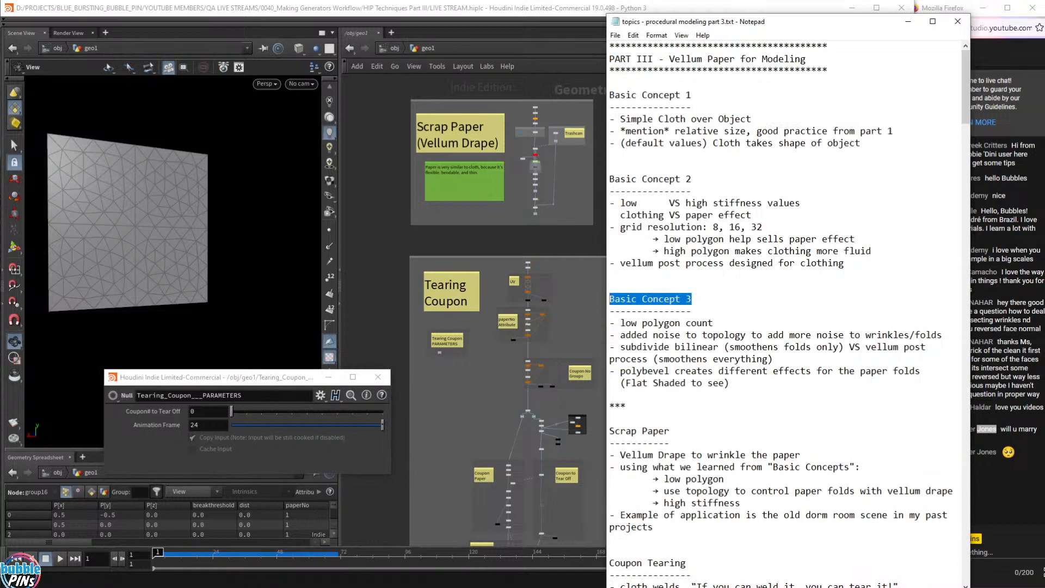
- Highlight the Scrap Paper notes and the Posters/Paper Flying through the City section in Notepad
left_click(762, 283)
scroll(762, 283, "down", 3)
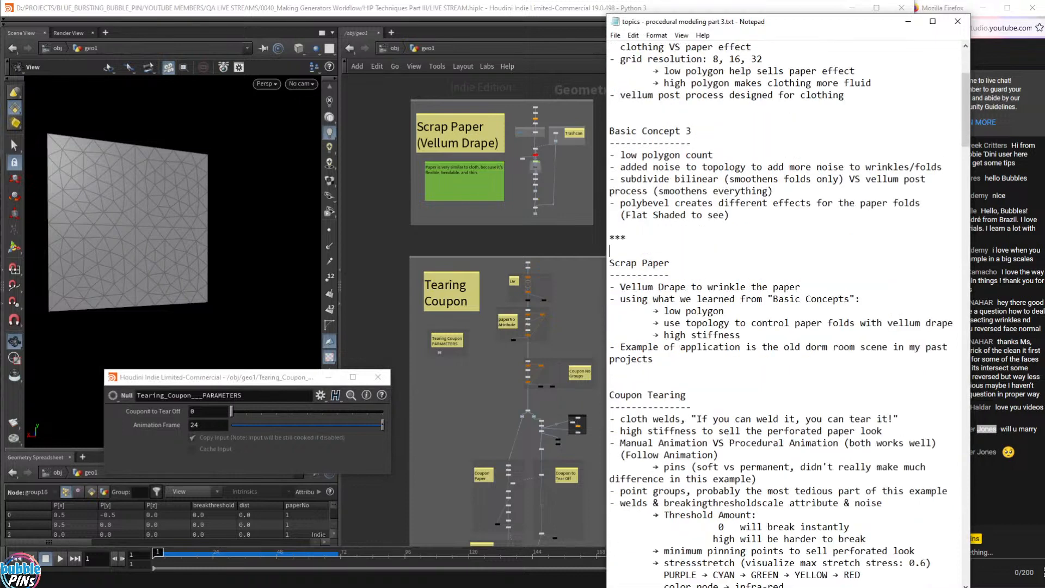
left_click_drag(757, 251, 606, 178)
left_click(713, 336)
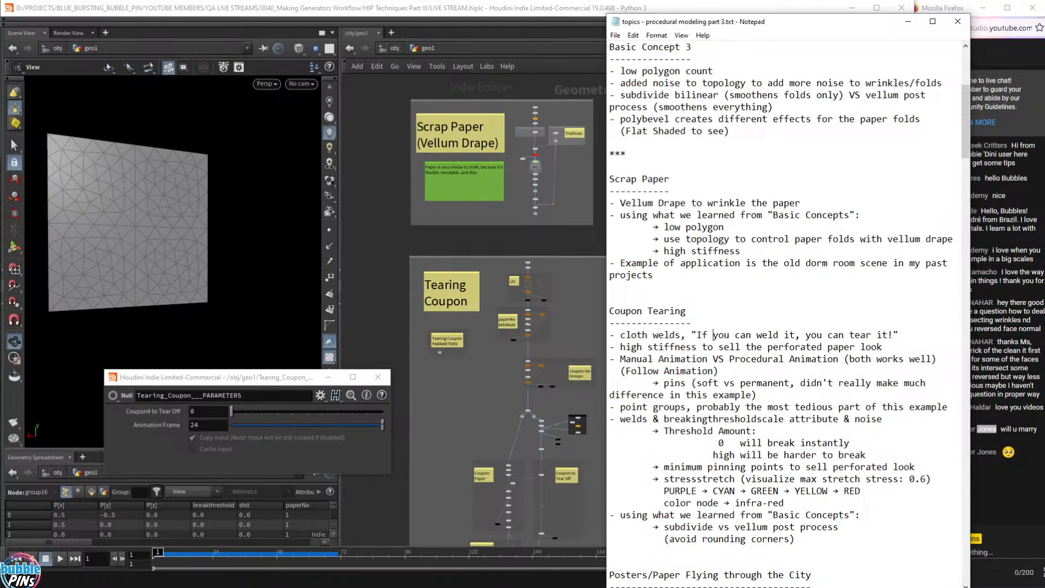
left_click_drag(609, 311, 800, 443)
scroll(801, 443, "down", 7)
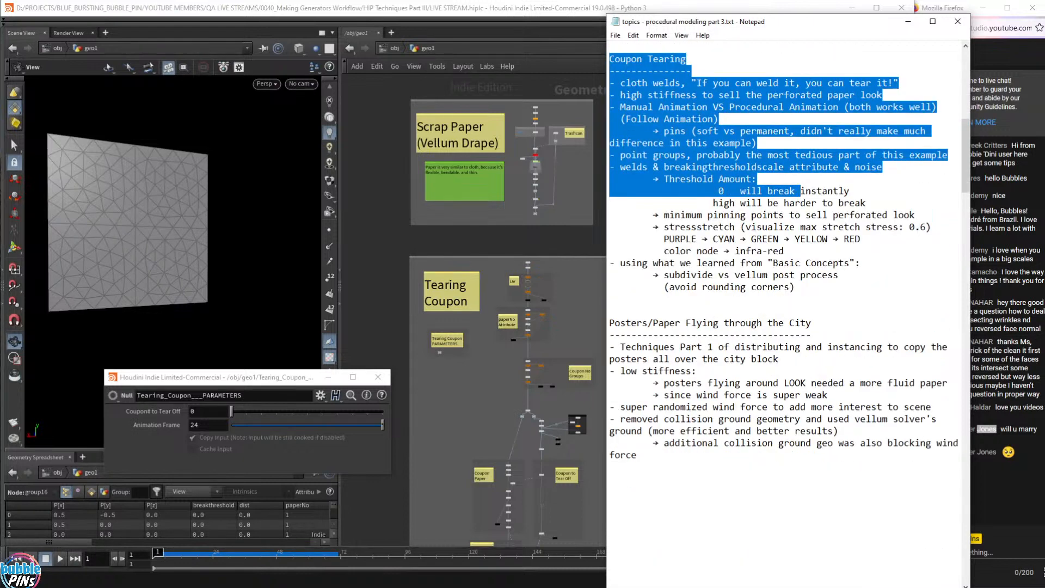
left_click_drag(610, 324, 811, 336)
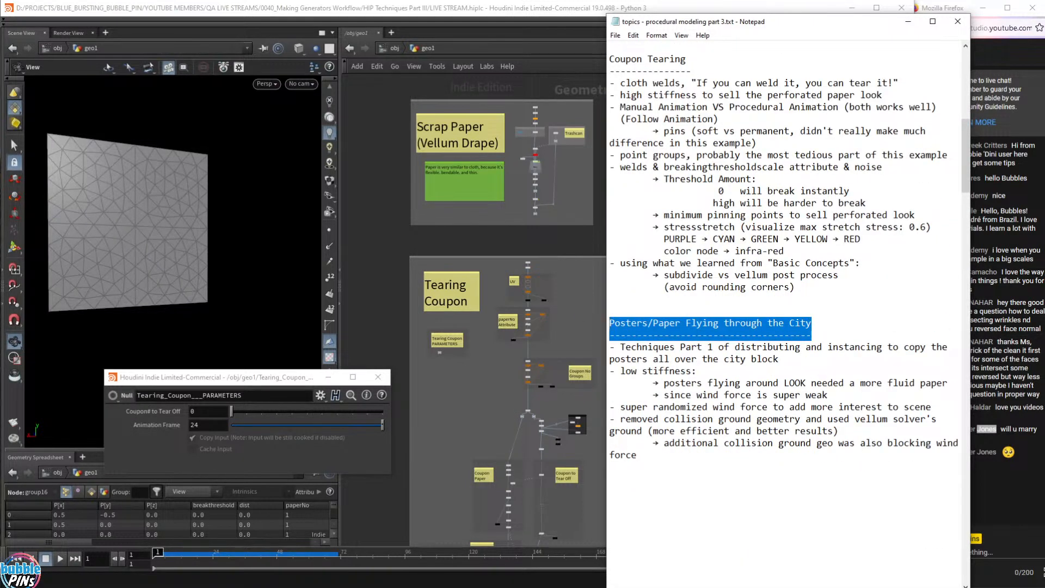
left_click_drag(637, 455, 609, 324)
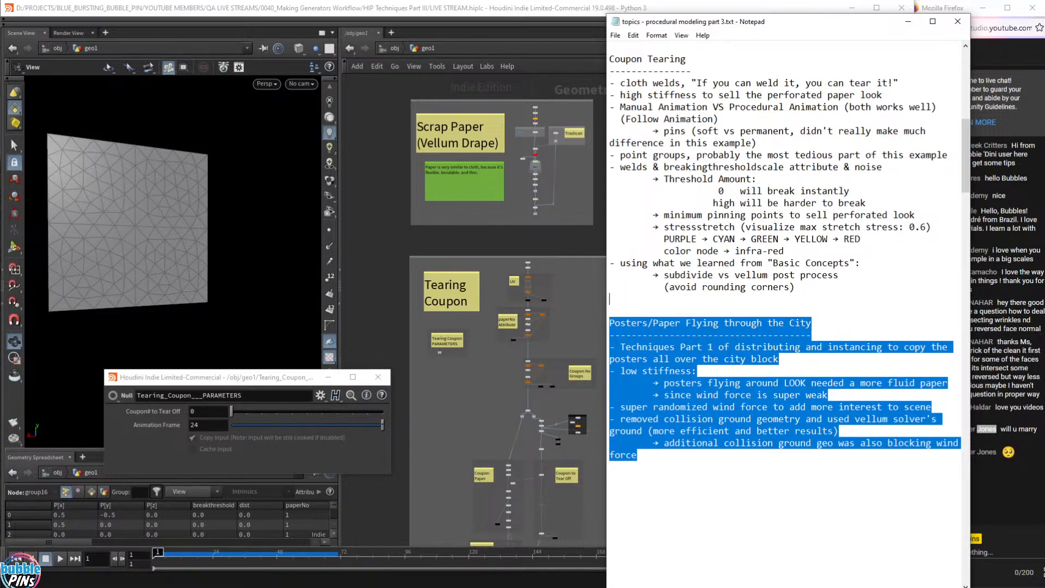
left_click(686, 239)
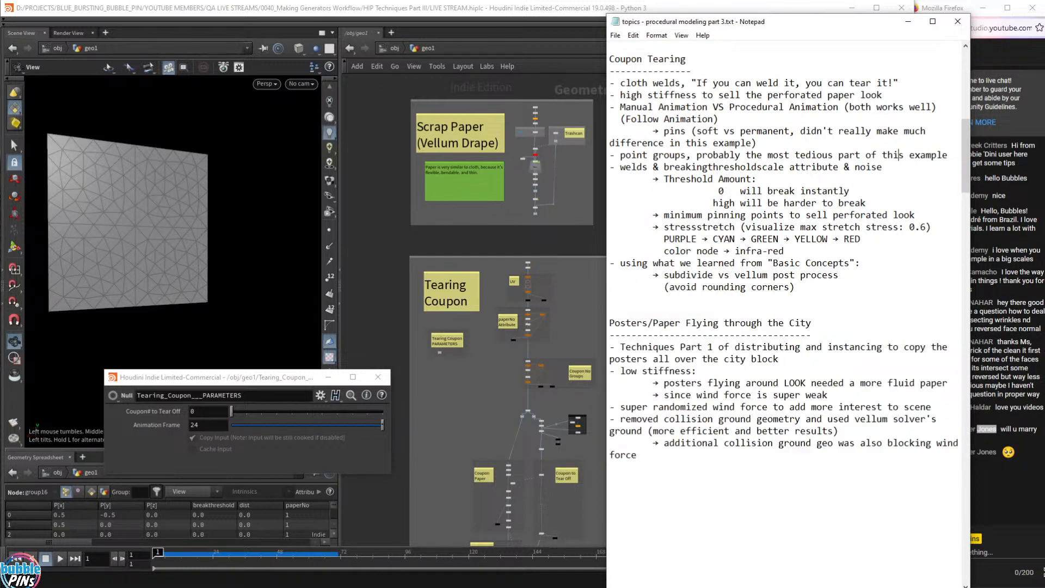
- Move the notes window up-left, make it wider and shorter, then return to Houdini
left_click_drag(768, 24, 678, 40)
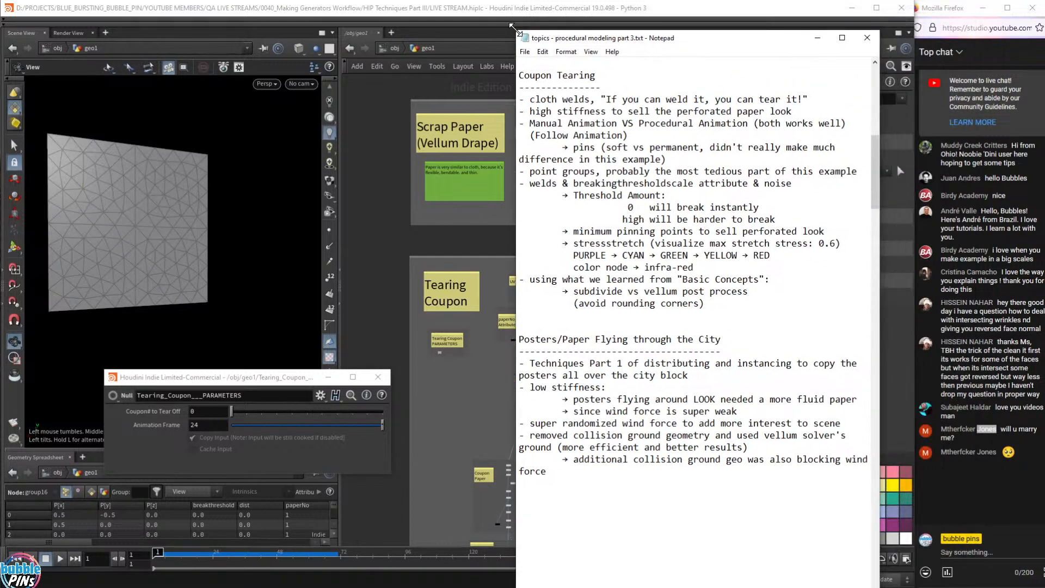
left_click_drag(513, 28, 374, 160)
left_click_drag(632, 169, 615, 108)
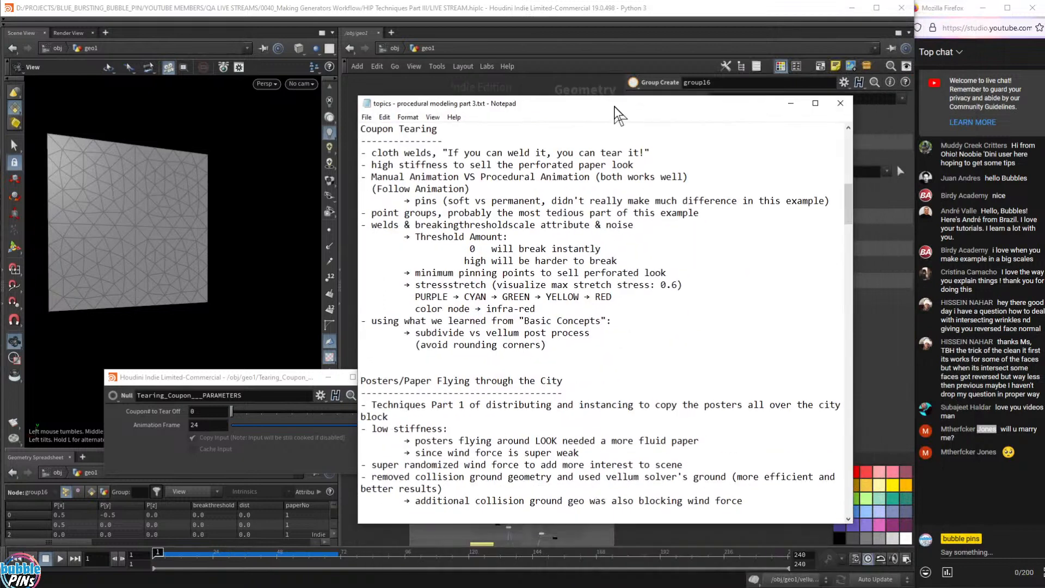
left_click(232, 389)
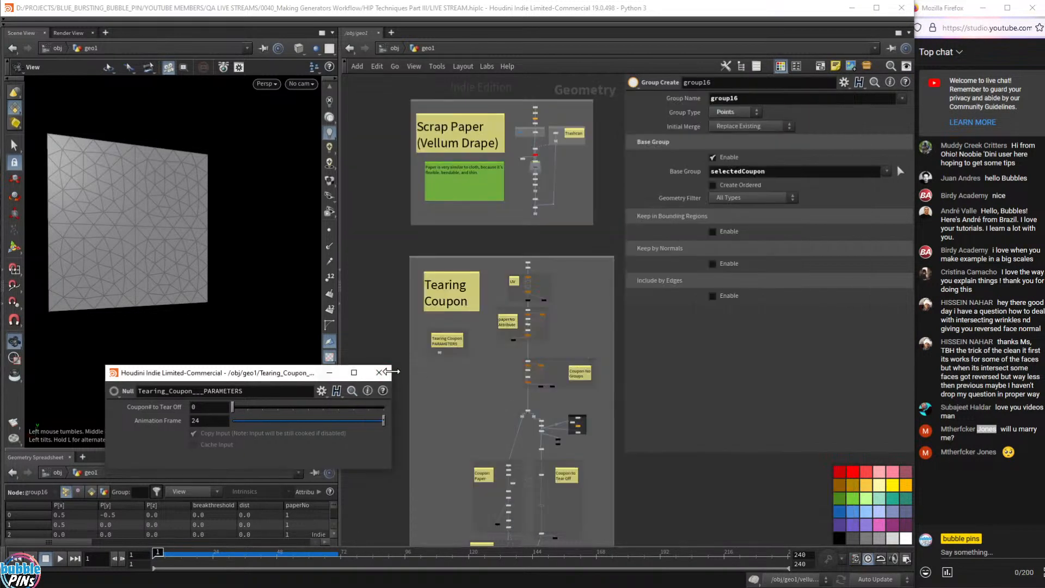
- Close the floating Tearing_Coupon__PARAMETERS window and zoom the network onto the PARAMETERS box
left_click(379, 372)
scroll(600, 436, "down", 5)
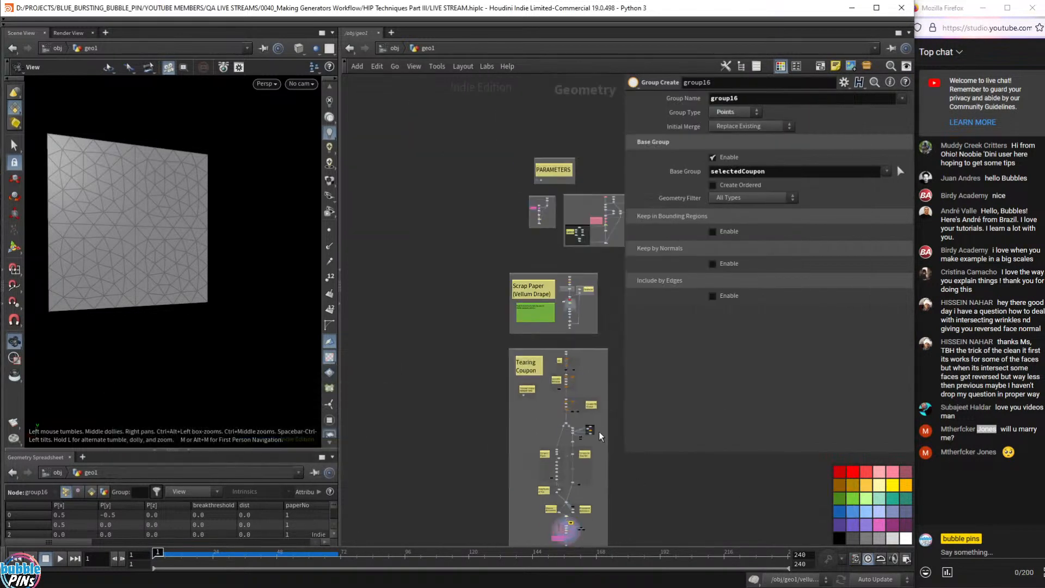
middle_click_drag(618, 313, 518, 291)
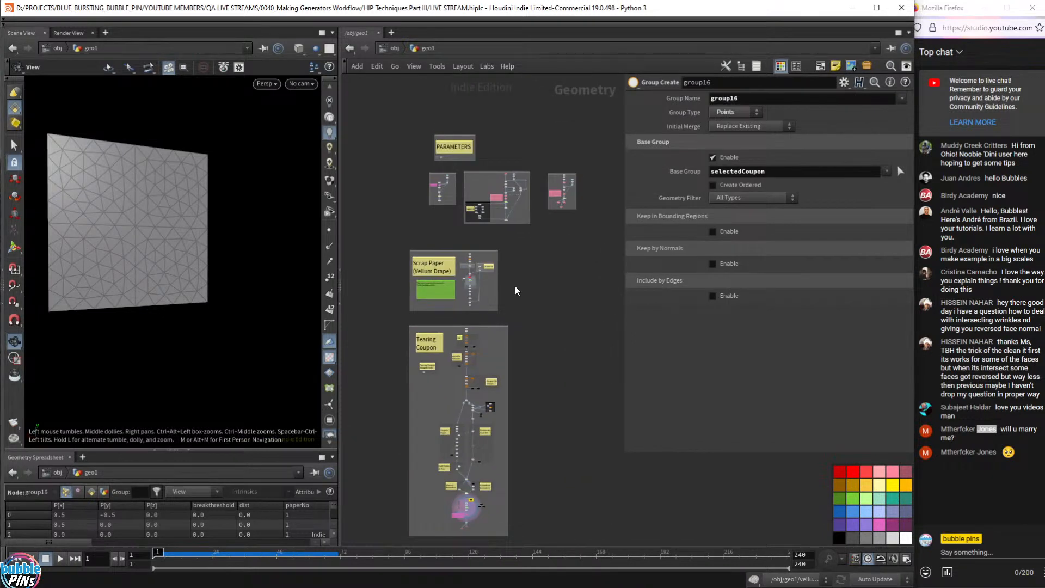
middle_click_drag(553, 318, 541, 313)
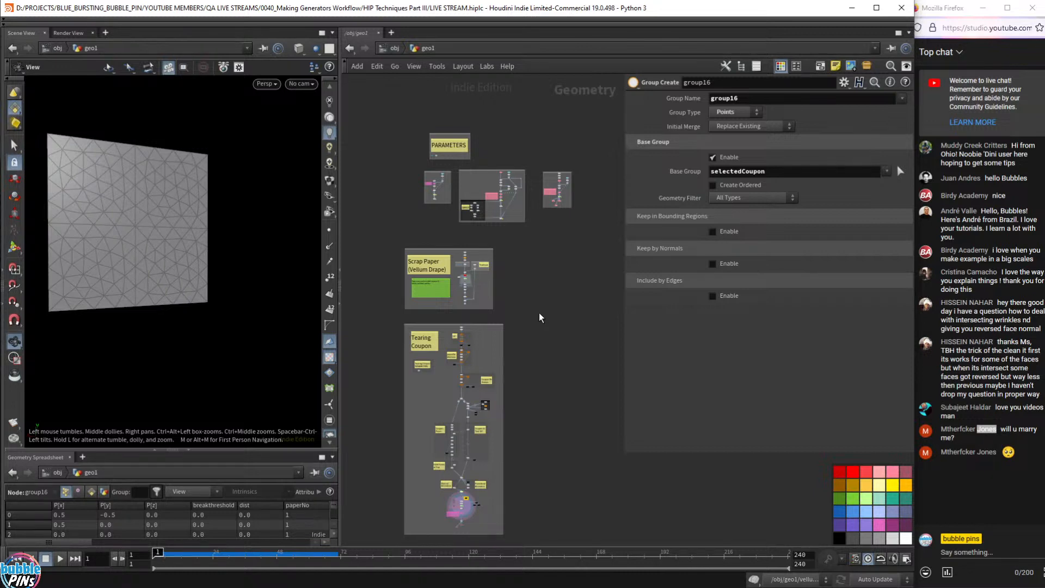
scroll(435, 147, "up", 6)
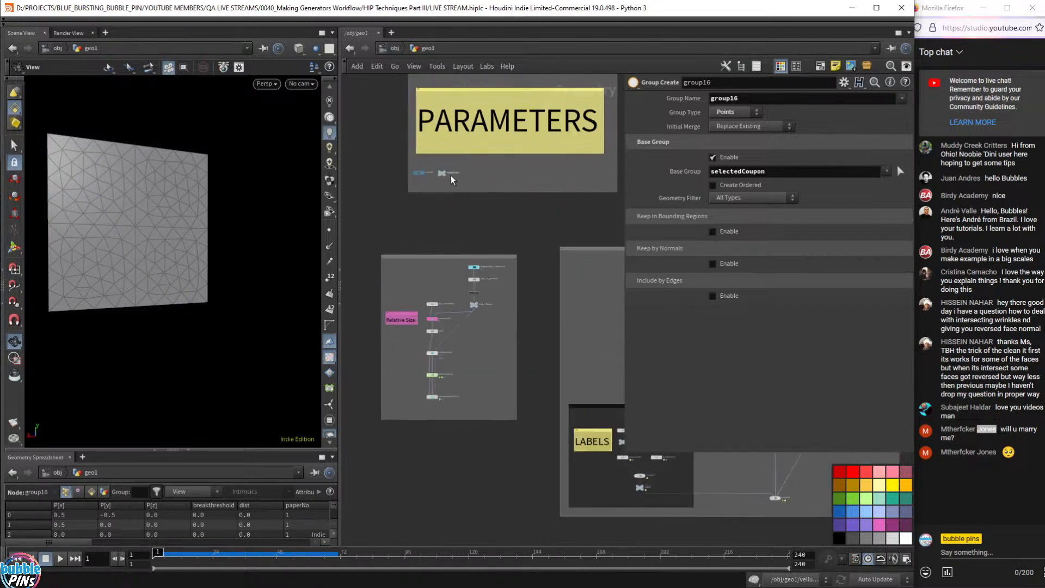
- Select the PARAMETERS null and highlight its geo Folder Path value $RENDERS/PROCEDURAL PART 2
left_click(442, 172)
scroll(491, 176, "up", 2)
scroll(491, 172, "up", 2)
middle_click_drag(426, 168, 463, 209)
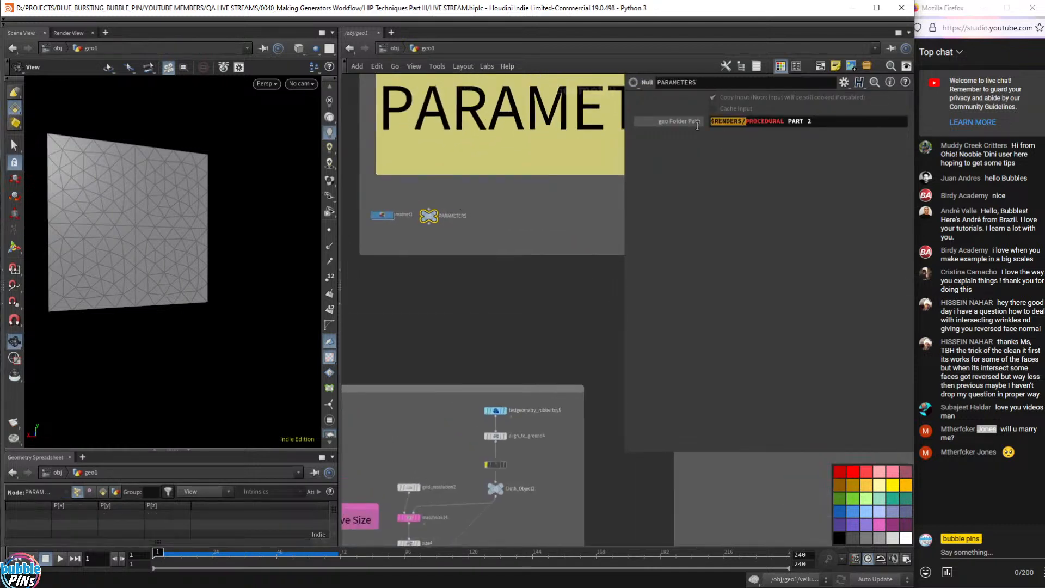
double_click(745, 124)
left_click(812, 124)
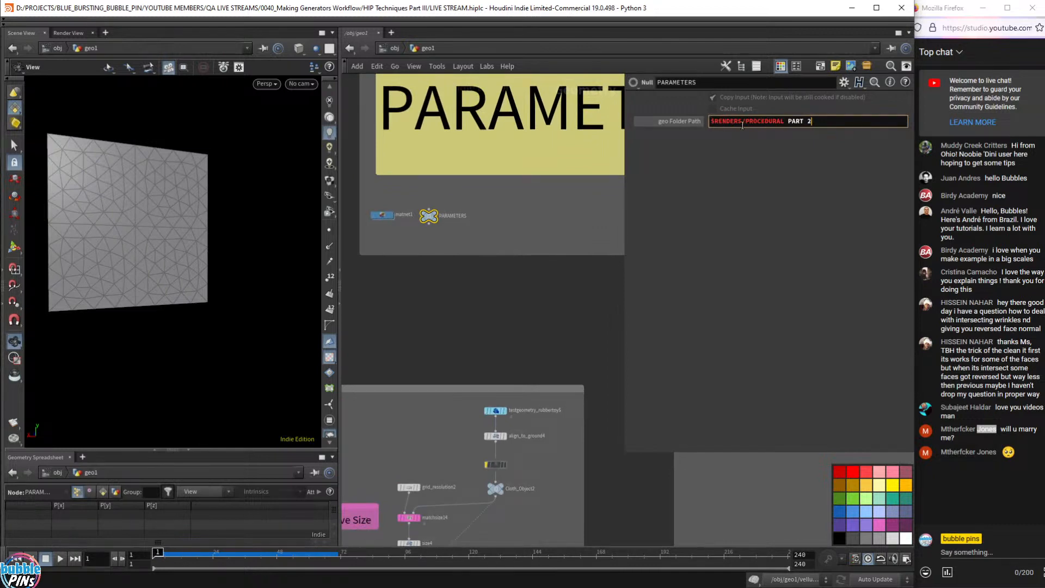
double_click(742, 121)
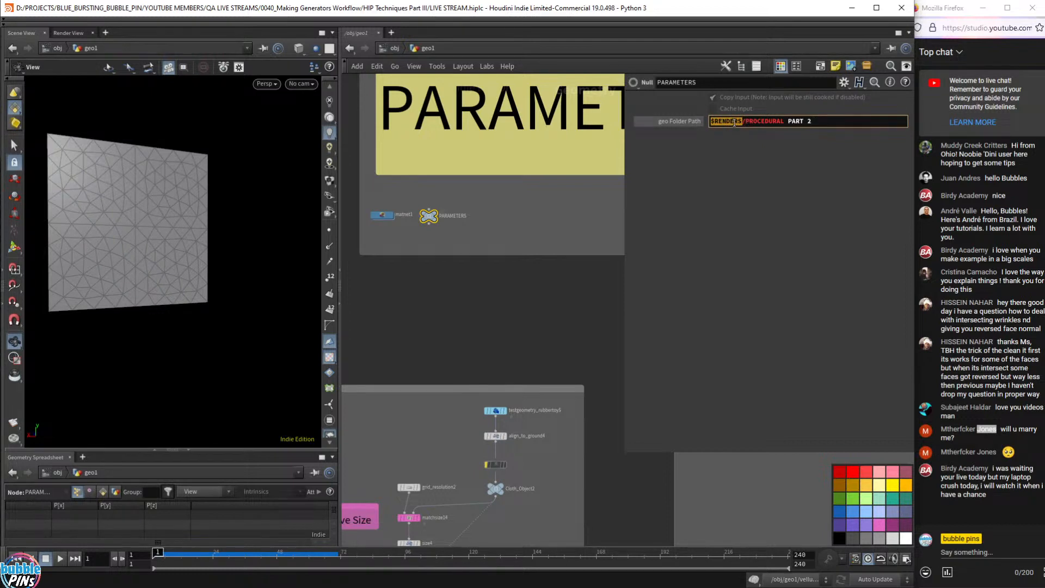
left_click(758, 126)
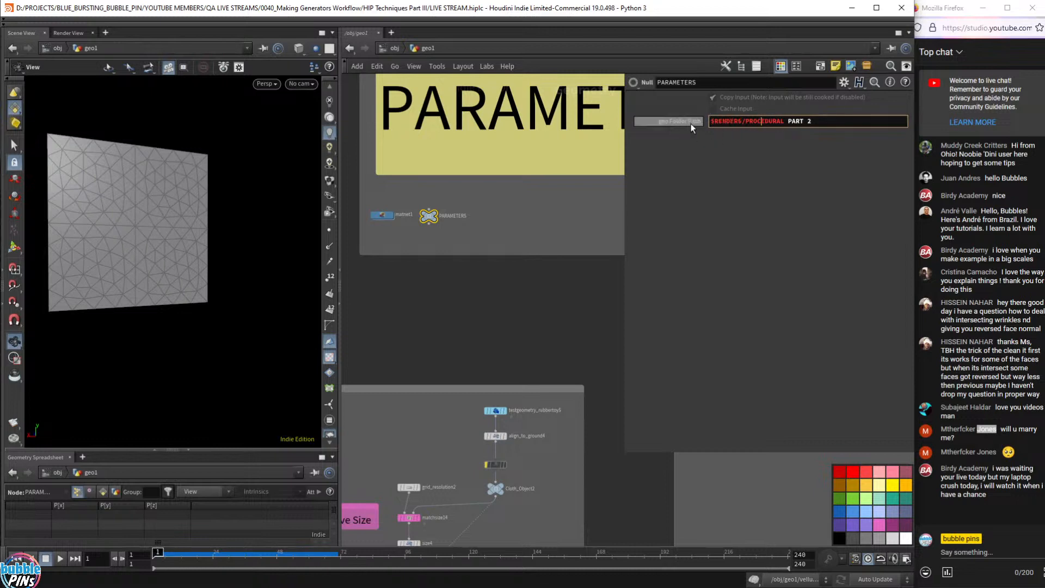
key("ctrl+a")
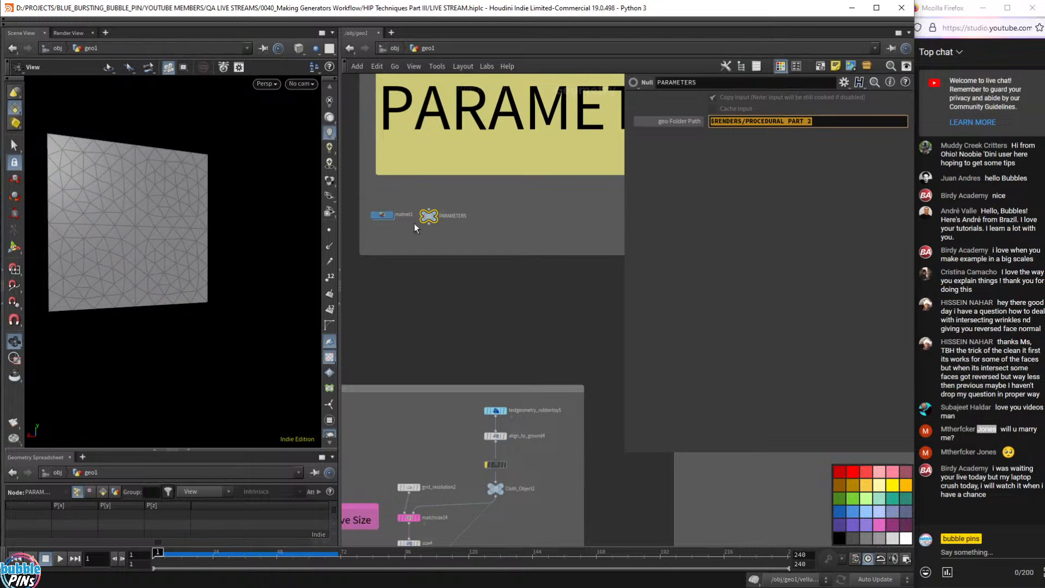
scroll(442, 228, "down", 6)
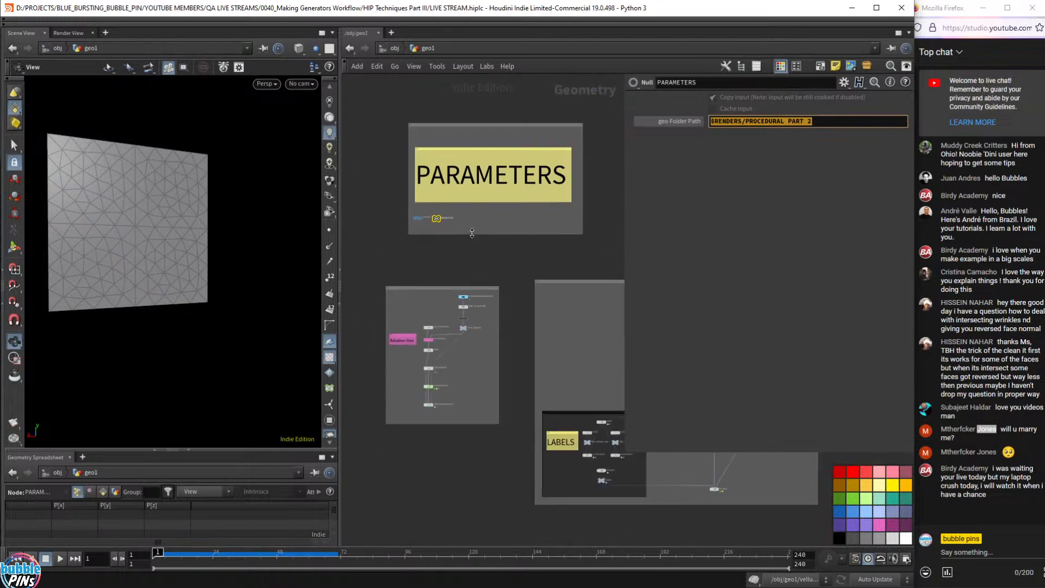
- Zoom out from PARAMETERS to the Tearing Coupon graph, then switch to the Notepad notes
middle_click_drag(472, 233, 452, 226)
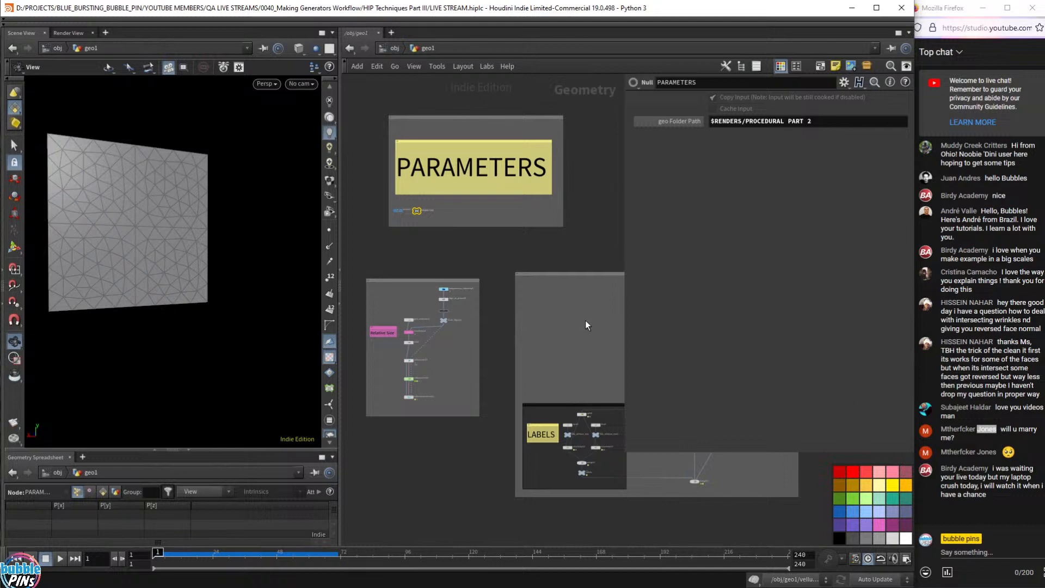
middle_click_drag(586, 320, 572, 298)
scroll(559, 299, "down", 2)
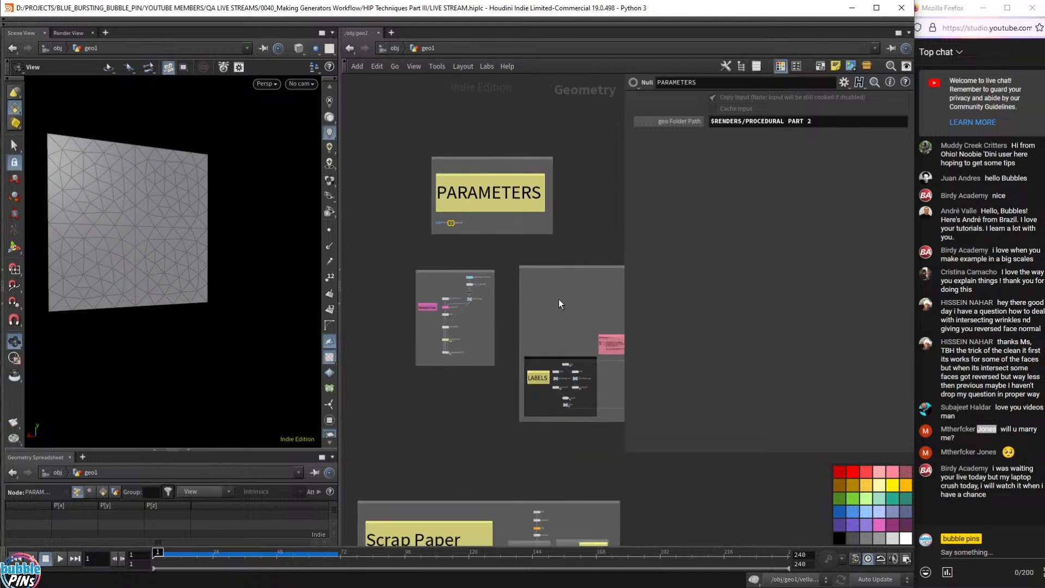
scroll(559, 299, "down", 2)
scroll(559, 298, "down", 1)
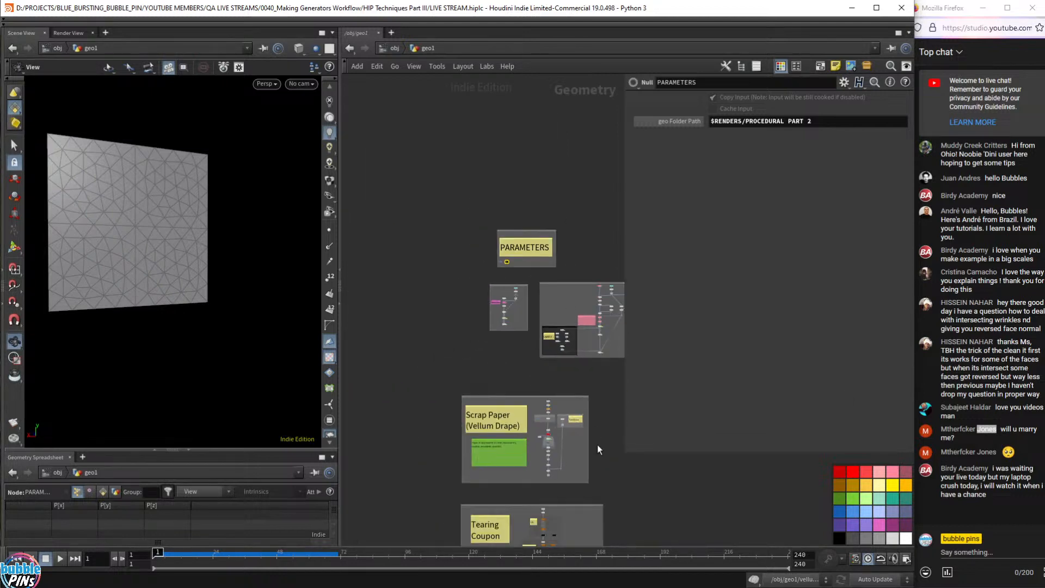
middle_click_drag(597, 449, 502, 325)
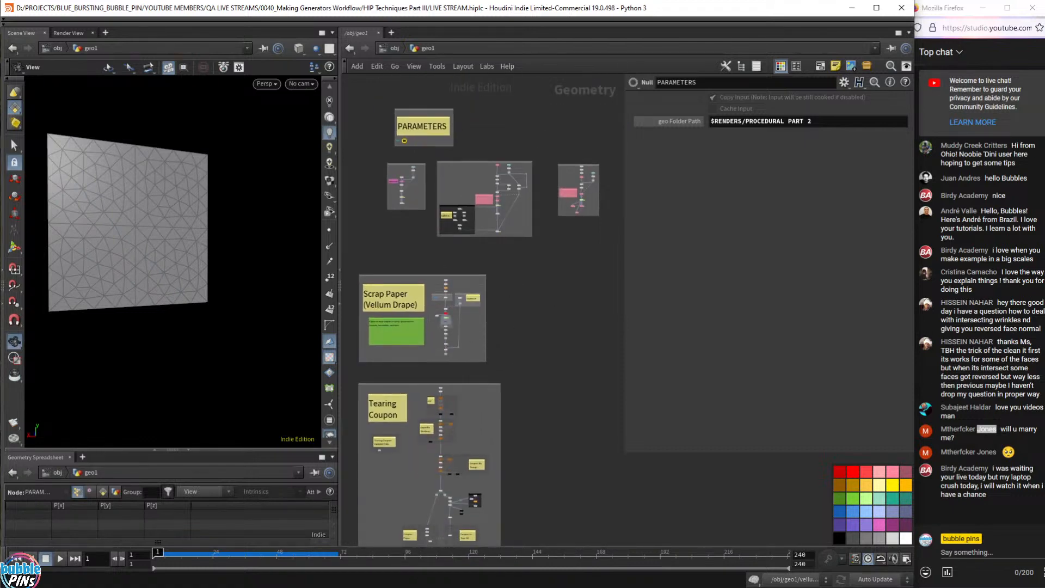
key("alt+Tab")
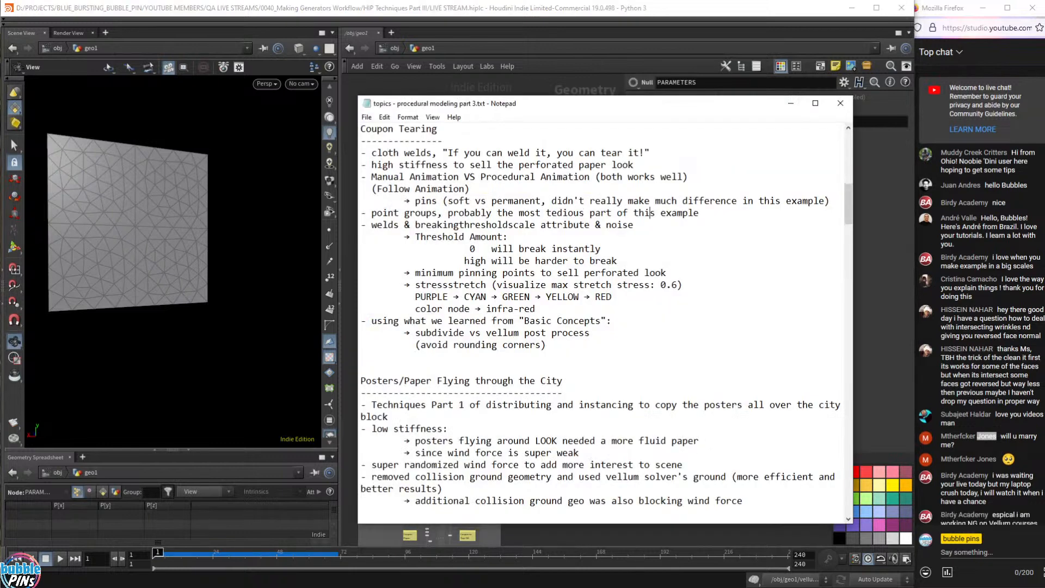
- Highlight the notes below the dashed line and the Posters/Paper Flying through the City section, then deselect
left_click_drag(426, 392, 430, 525)
left_click(444, 453)
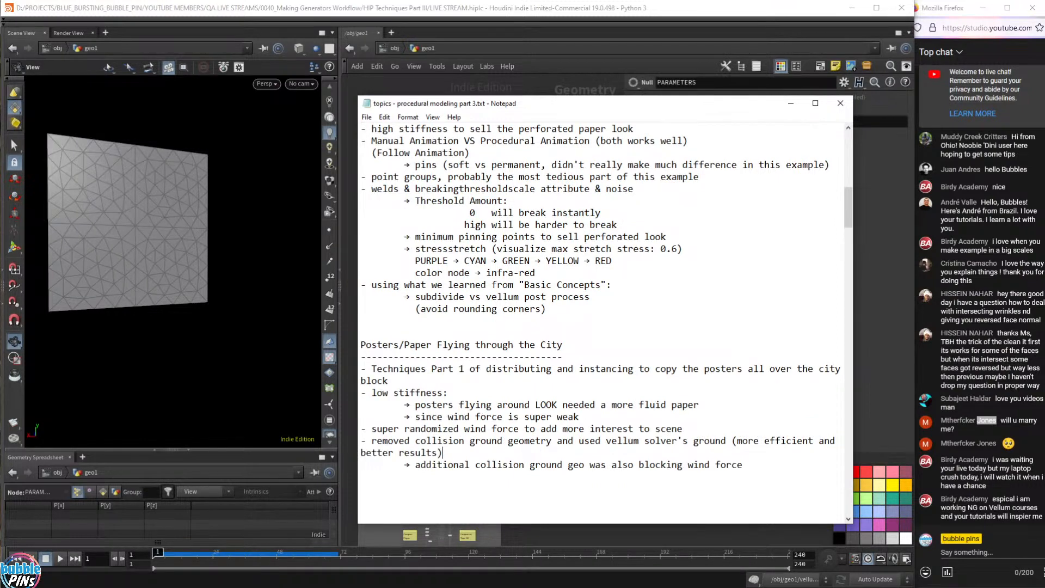
key("shift+Up")
key("shift+Up")
key("shift+Up")
key("shift+Up")
key("shift+Up")
key("shift+Up")
key("shift+Up")
key("shift+Up")
key("shift+Up")
key("shift+Up")
key("shift+Home")
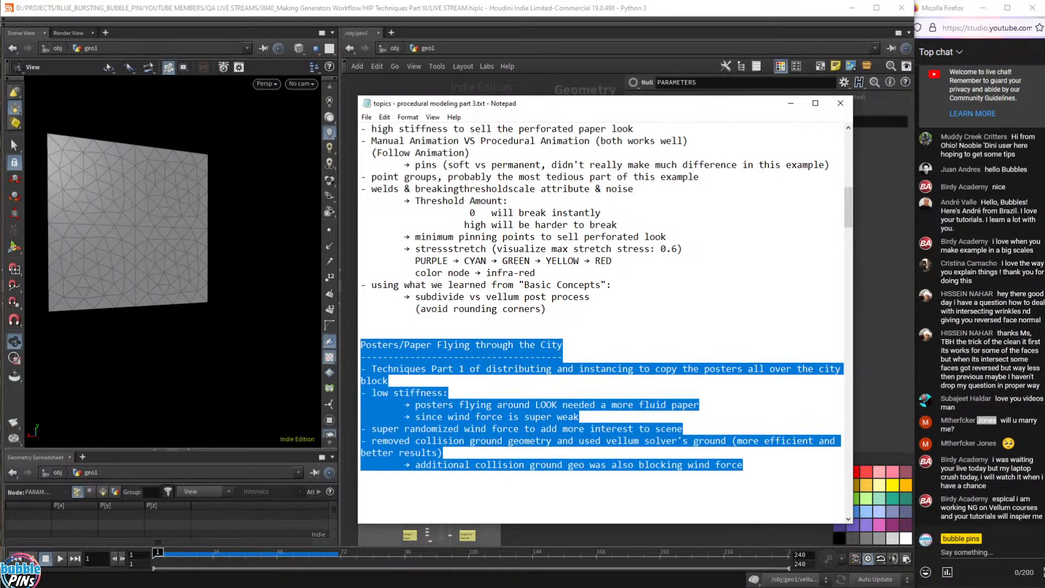
left_click(448, 393)
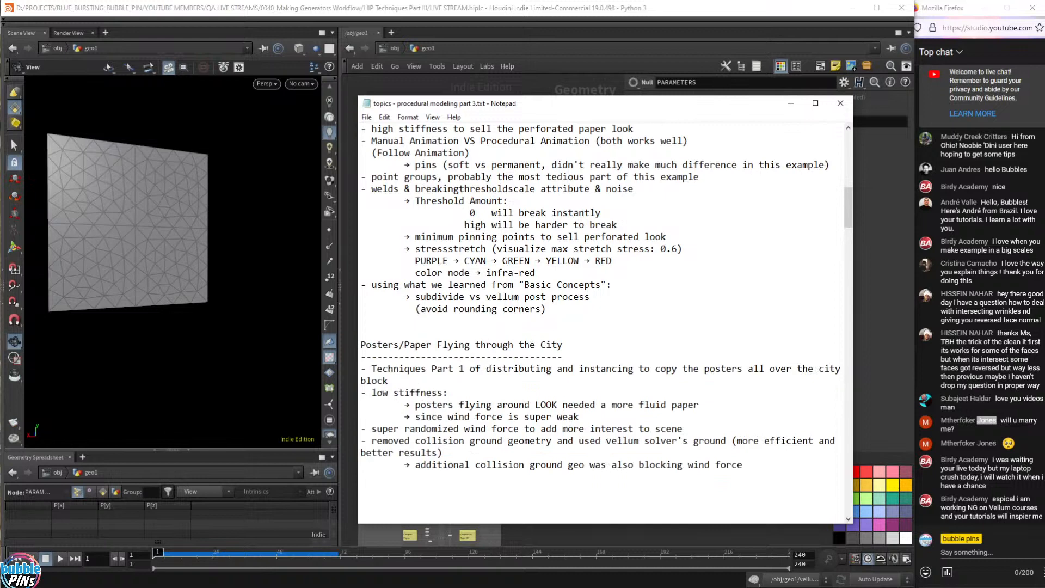
- Read a viewer's chat message in Firefox, then scroll the Notepad notes up to the PART III header
left_click_drag(946, 508, 1001, 509)
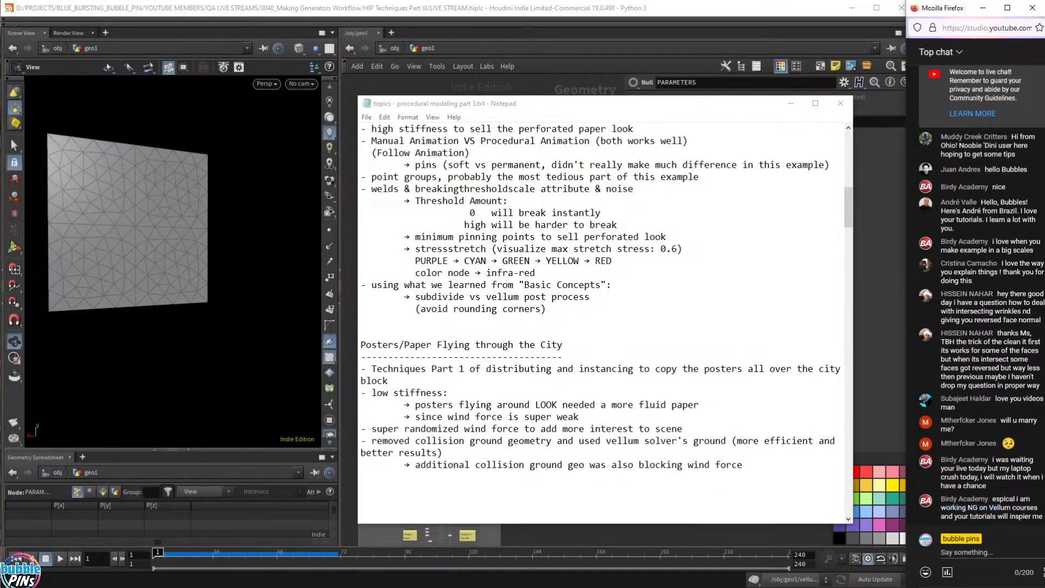
triple_click(991, 501)
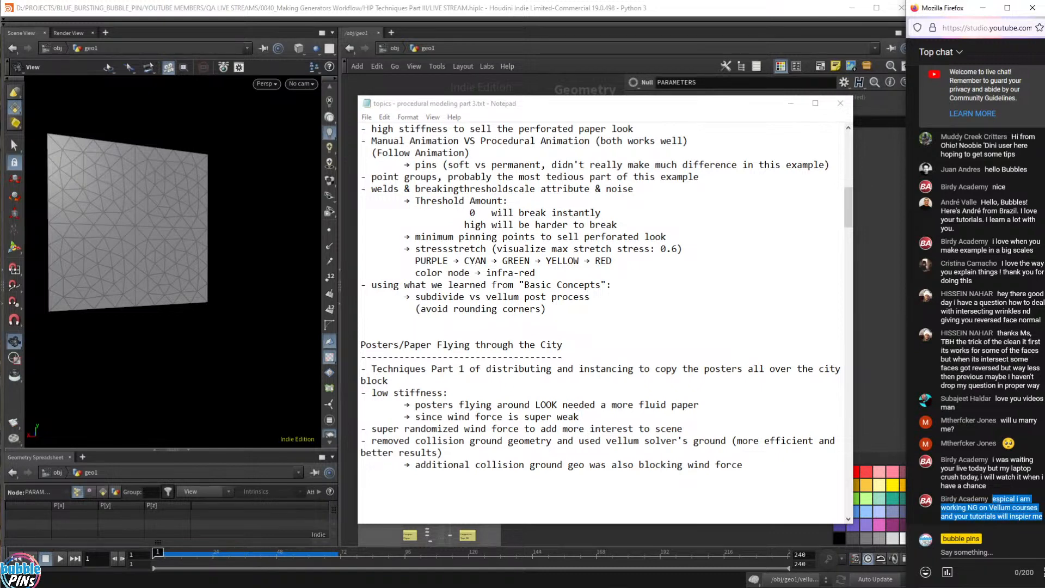
left_click(992, 502)
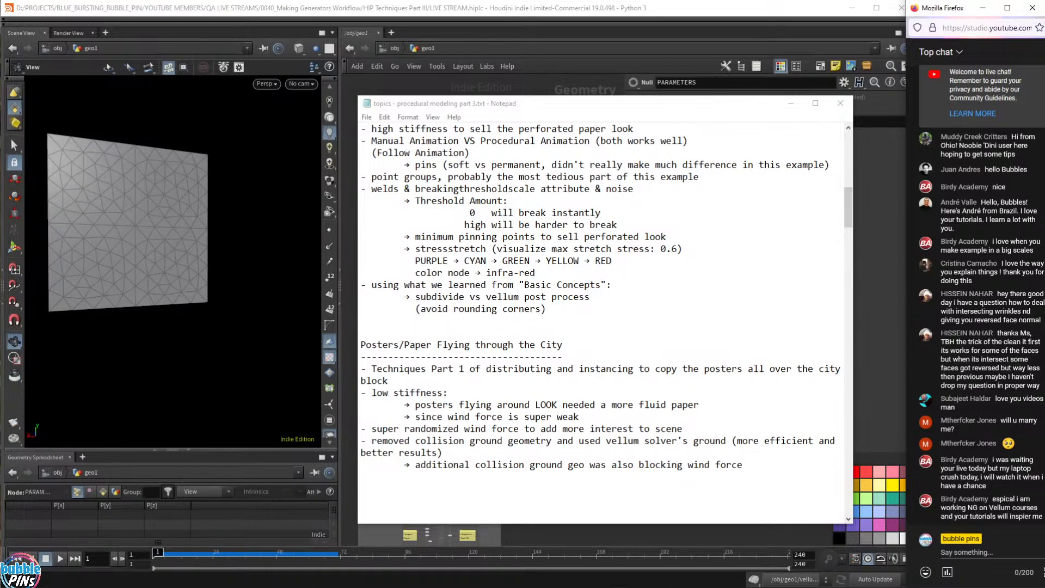
left_click(546, 309)
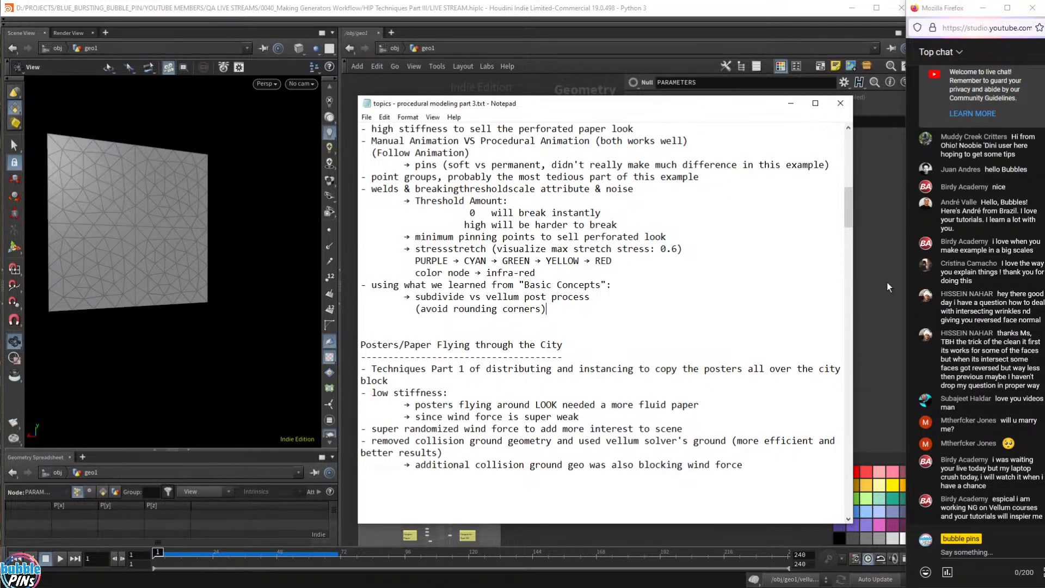
scroll(605, 324, "up", 15)
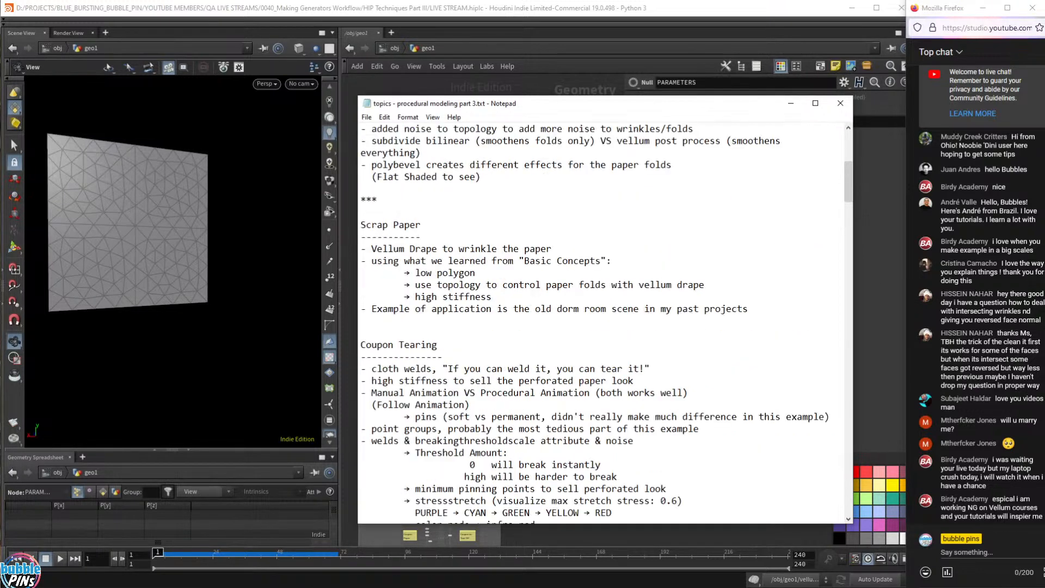